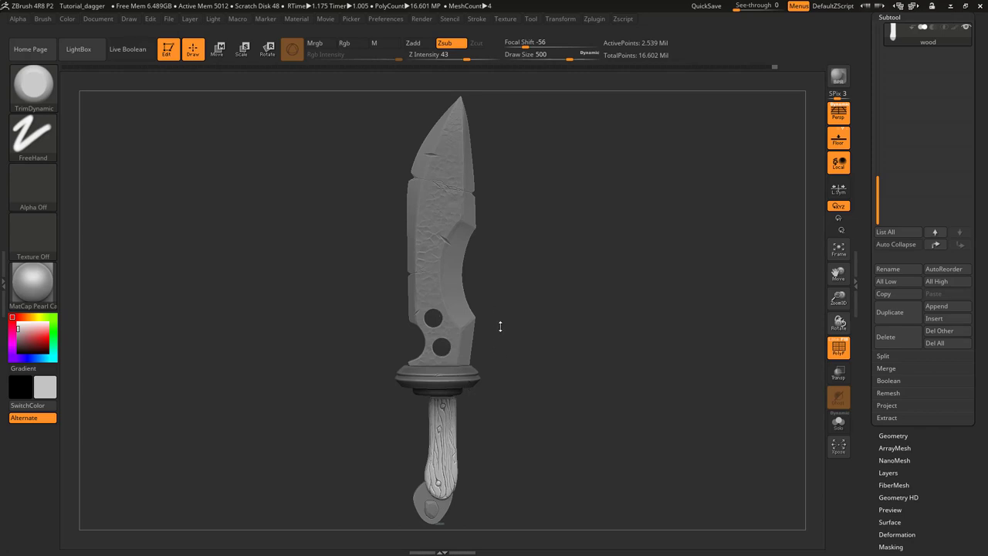
mouse_move(491, 328)
mouse_down()
mouse_move(595, 313)
mouse_move(487, 328)
mouse_up()
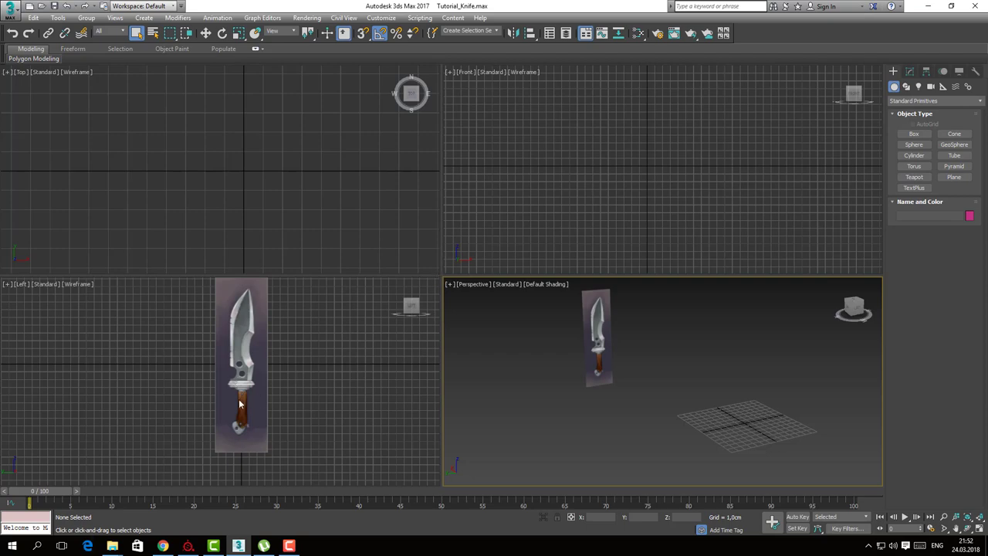
Maximize the Left viewport with the knife reference image centred in it
scroll(246, 374, up, 6)
middle_drag(259, 409, 270, 430)
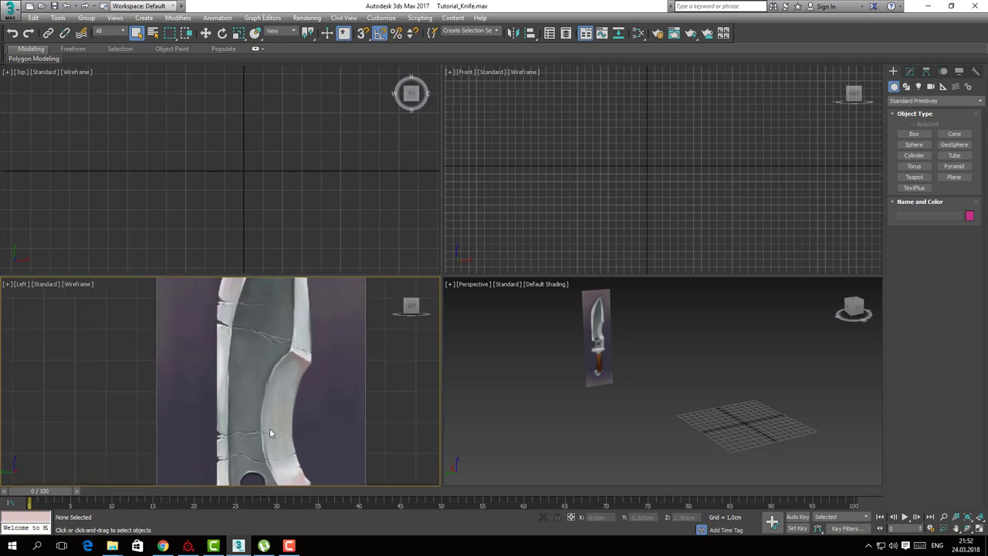
key(alt+w)
scroll(340, 293, down, 6)
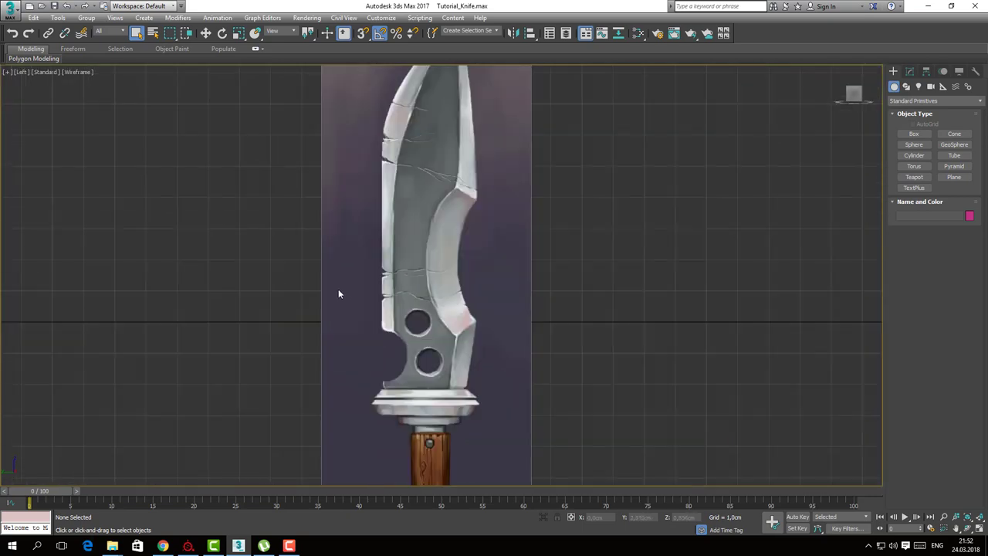
Examine the knife reference from the blade tip and its cracks down to the guard, wooden handle and pommel
middle_drag(340, 294, 433, 229)
scroll(438, 147, up, 5)
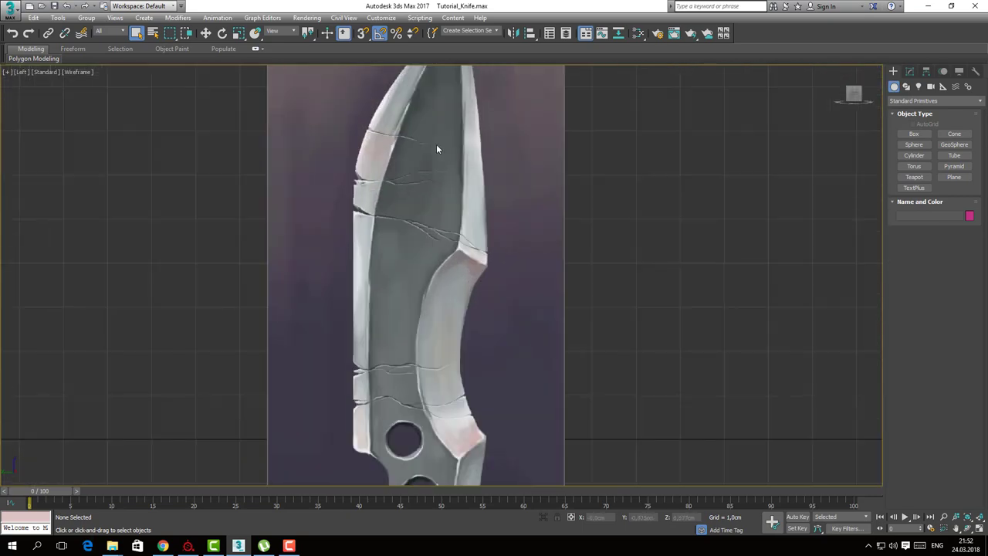
middle_drag(439, 147, 410, 237)
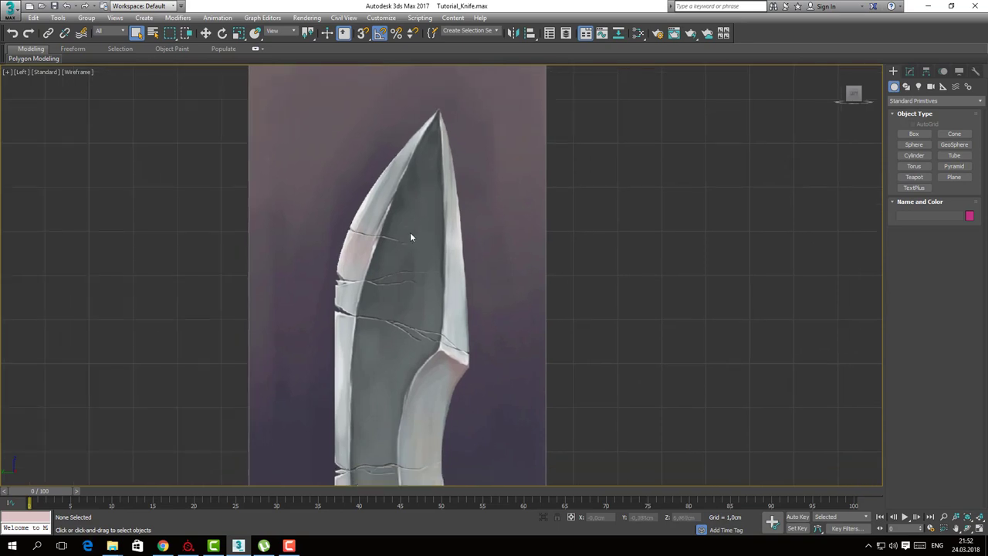
scroll(407, 233, up, 2)
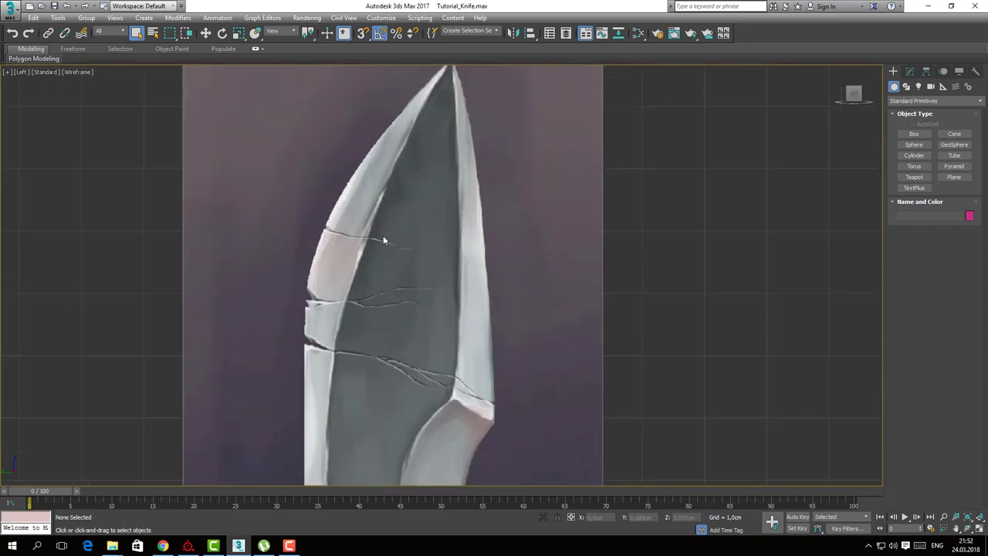
scroll(386, 254, down, 6)
middle_drag(387, 286, 394, 199)
scroll(389, 331, up, 2)
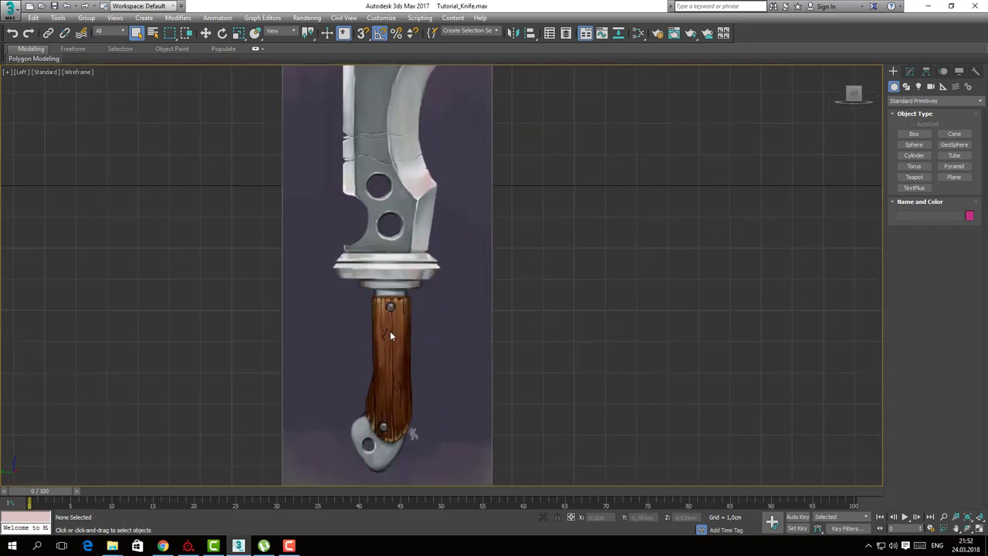
middle_drag(389, 330, 401, 146)
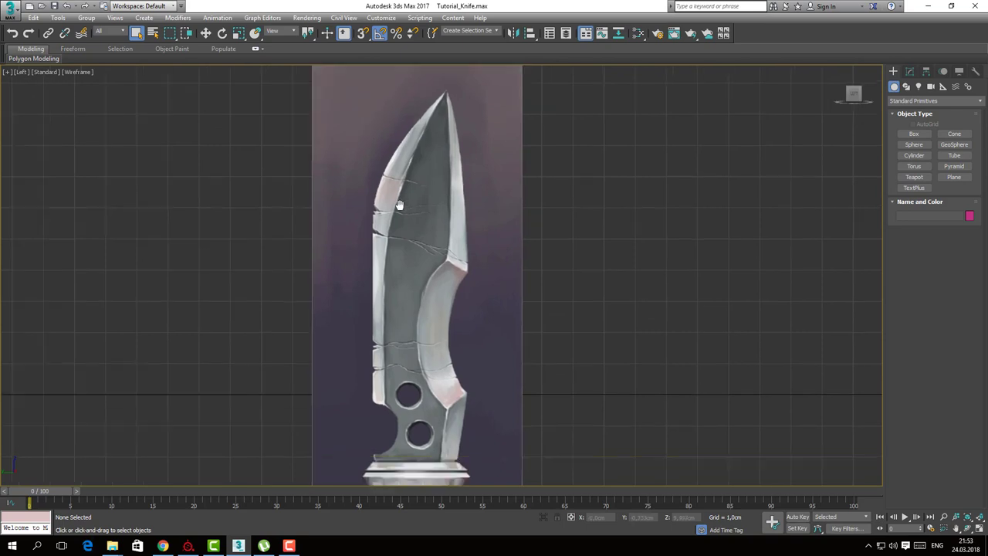
Examine the reference blade's outline, curved recess, two round holes and the cutout above the guard, and the knife's overall proportions
middle_drag(399, 205, 386, 93)
middle_drag(414, 401, 404, 352)
middle_drag(394, 74, 361, 99)
middle_drag(351, 331, 309, 340)
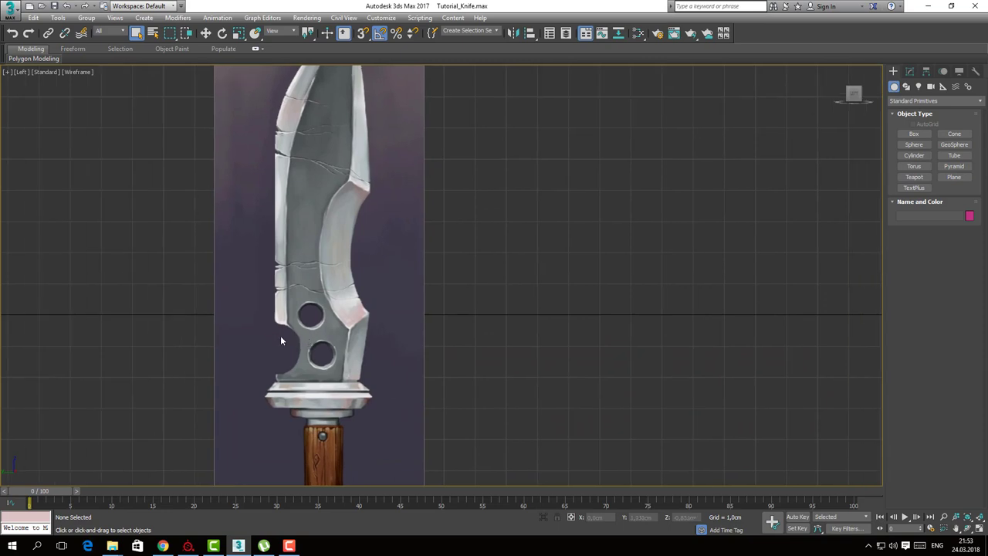
middle_drag(388, 306, 494, 274)
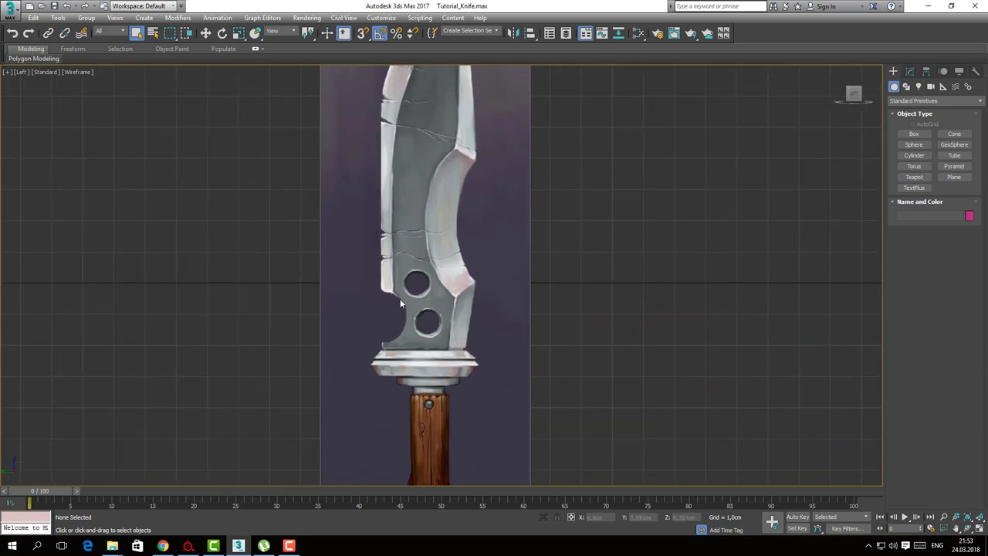
middle_drag(416, 315, 421, 206)
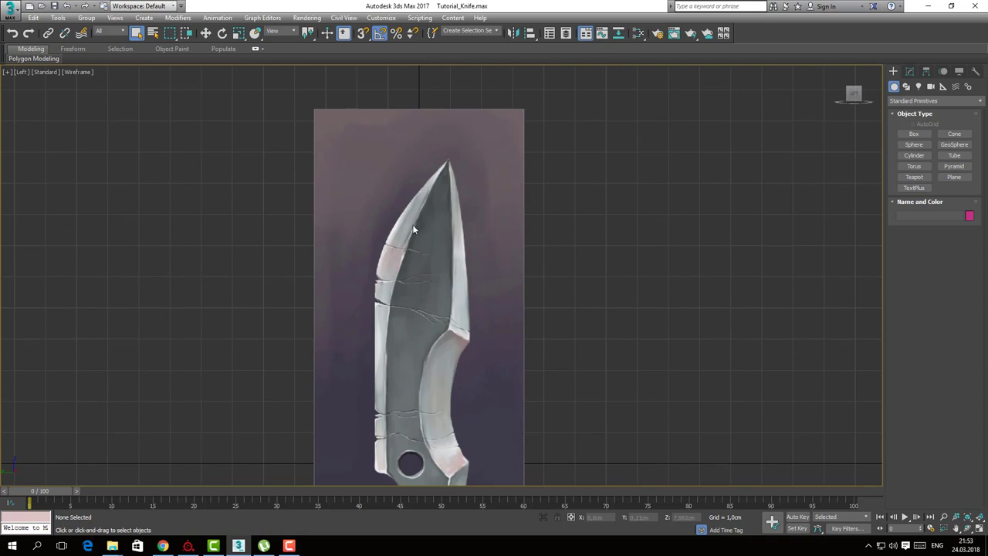
middle_drag(440, 293, 432, 207)
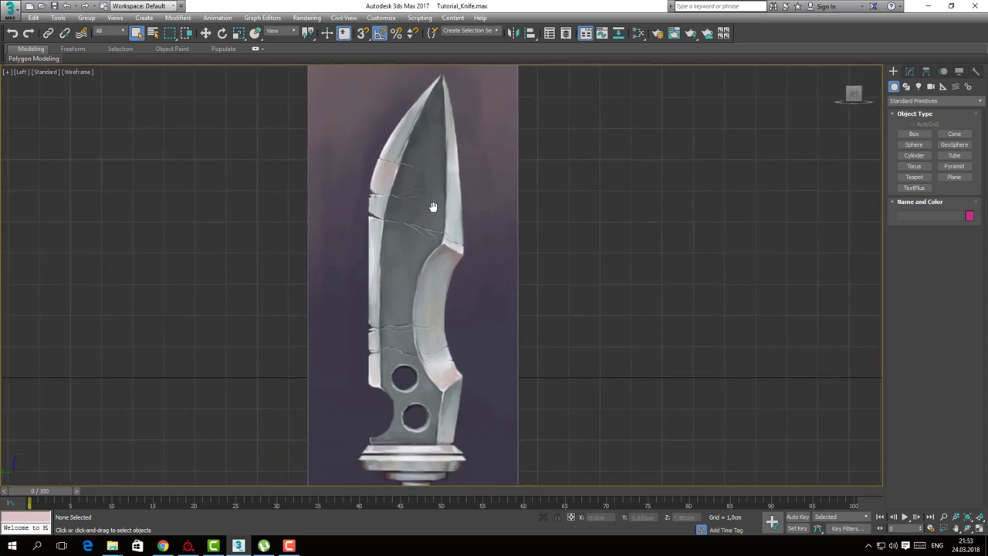
scroll(433, 207, down, 4)
scroll(436, 313, up, 3)
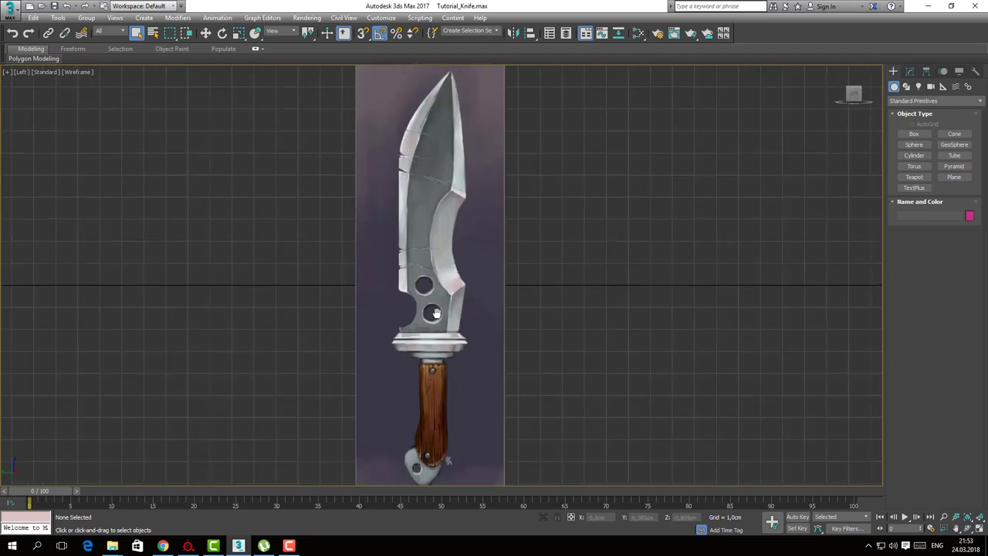
scroll(434, 309, up, 2)
scroll(424, 297, down, 2)
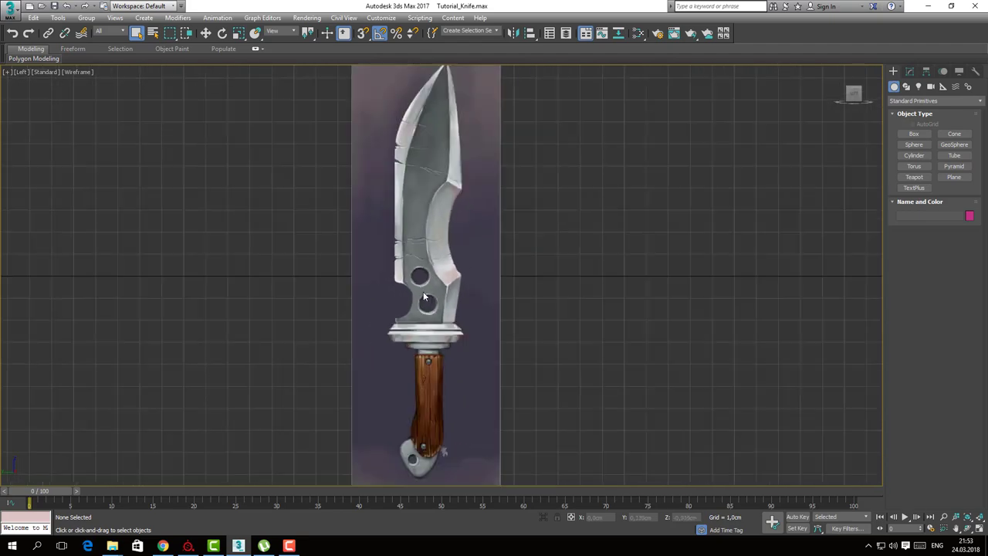
middle_drag(426, 246, 440, 250)
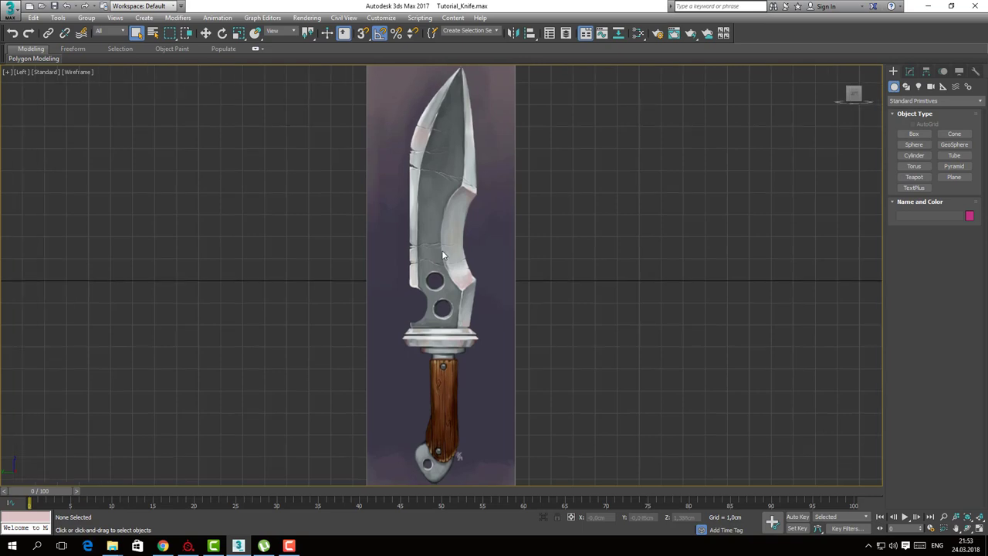
click(954, 177)
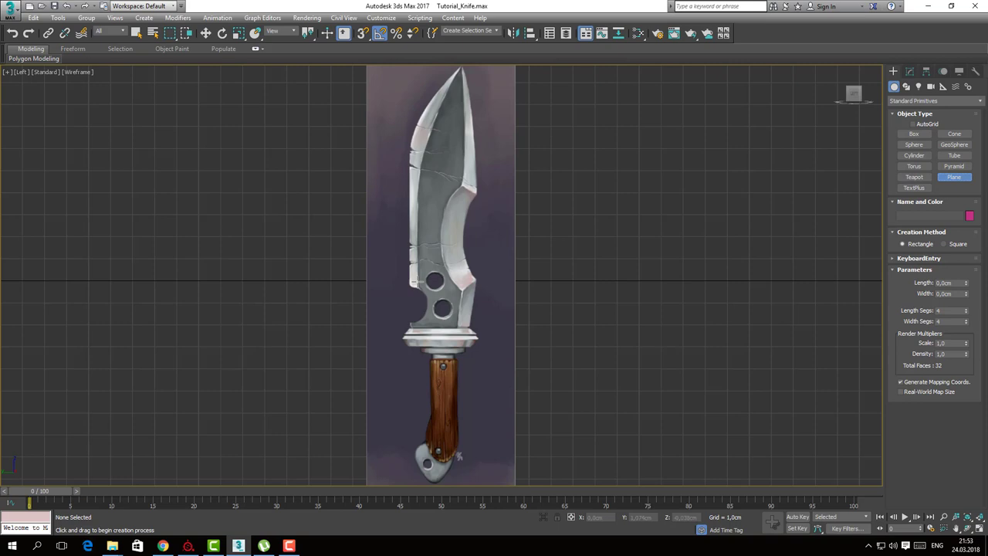
scroll(415, 309, up, 2)
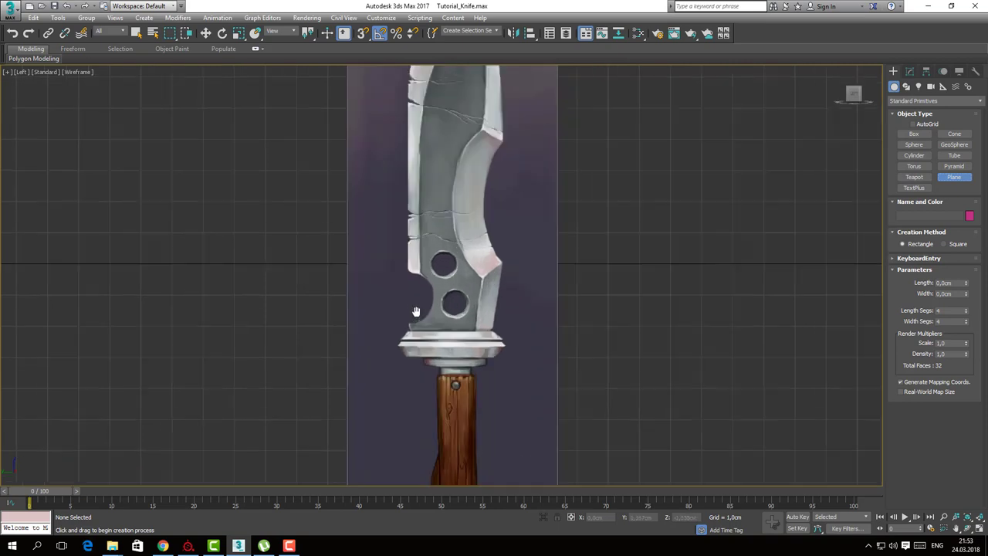
scroll(414, 311, down, 2)
right_click(544, 197)
middle_drag(543, 276, 555, 240)
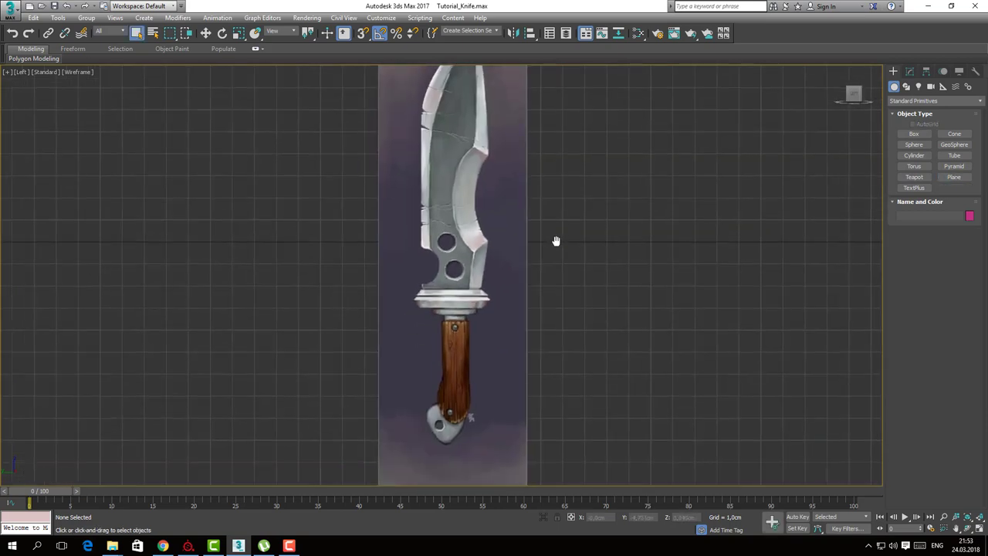
scroll(555, 241, down, 2)
middle_drag(544, 186, 532, 220)
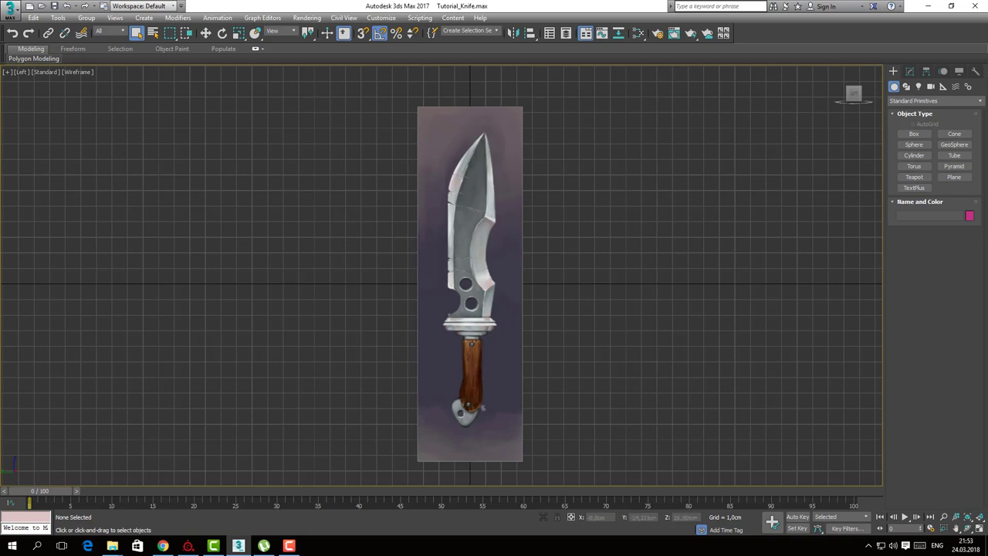
Minimize the open 3ds Max and file explorer windows and close the µTorrent window to clear the desktop
click(928, 9)
click(928, 6)
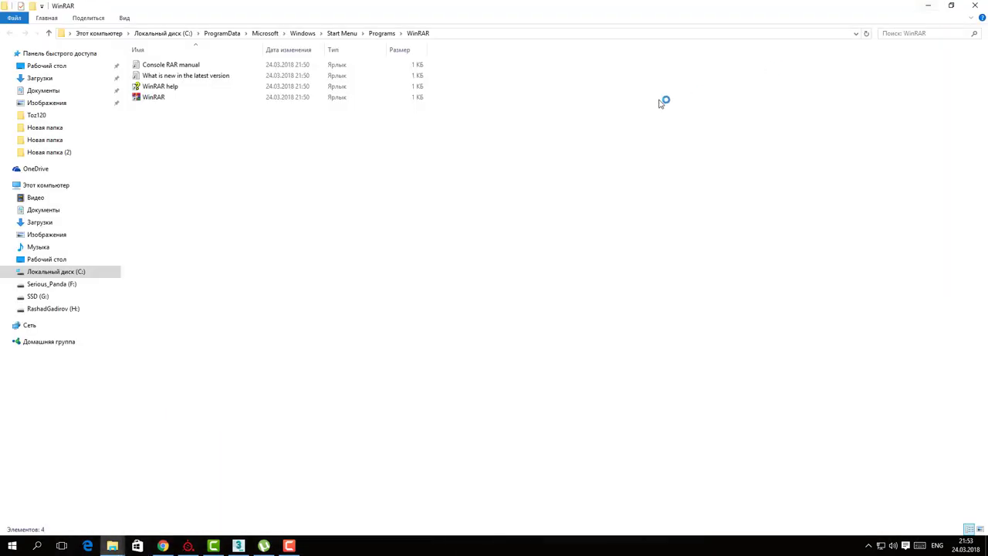
click(929, 6)
click(928, 6)
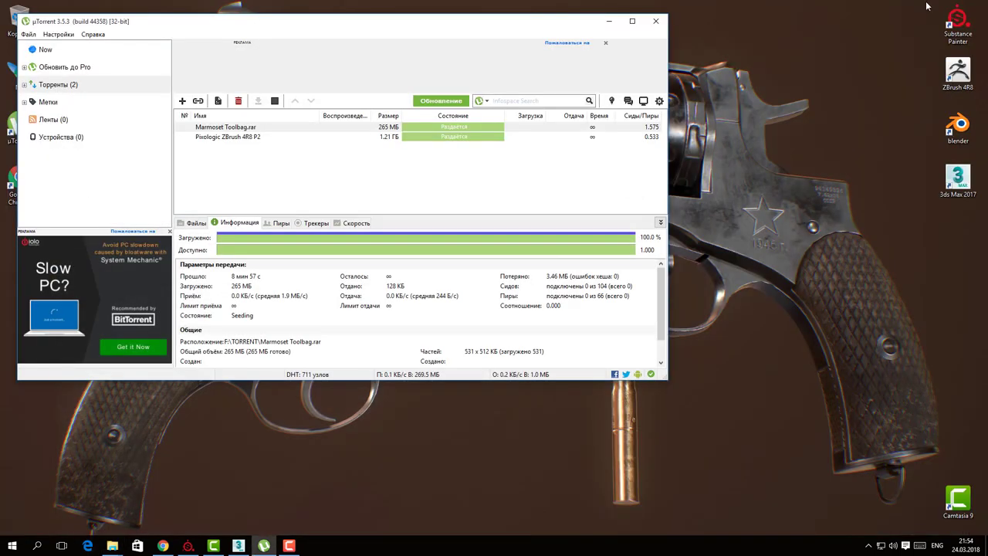
click(655, 20)
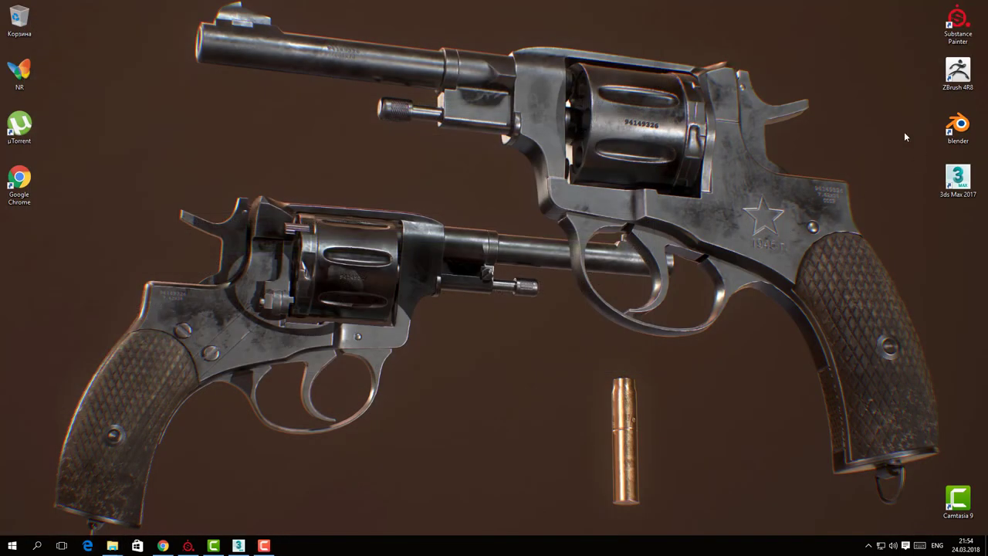
drag(945, 149, 949, 152)
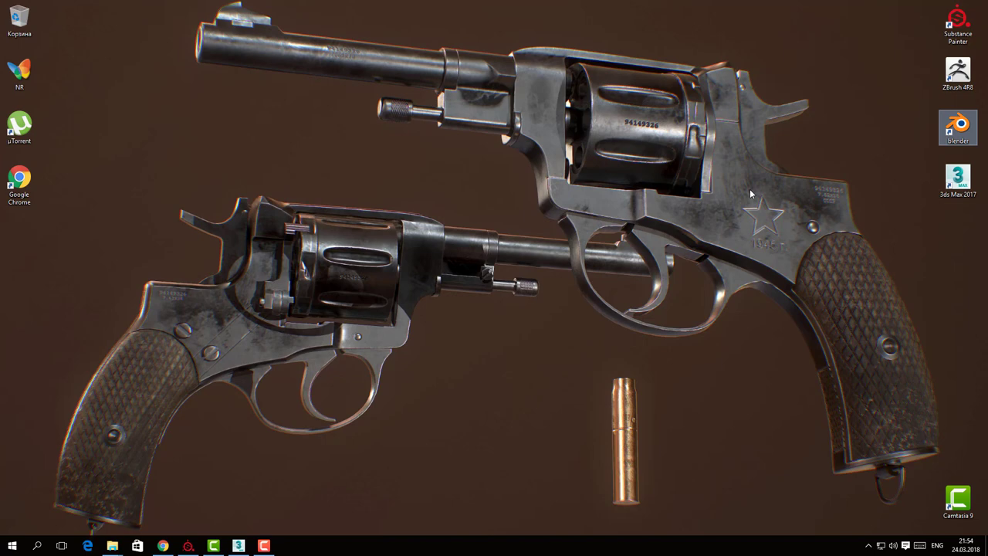
click(921, 147)
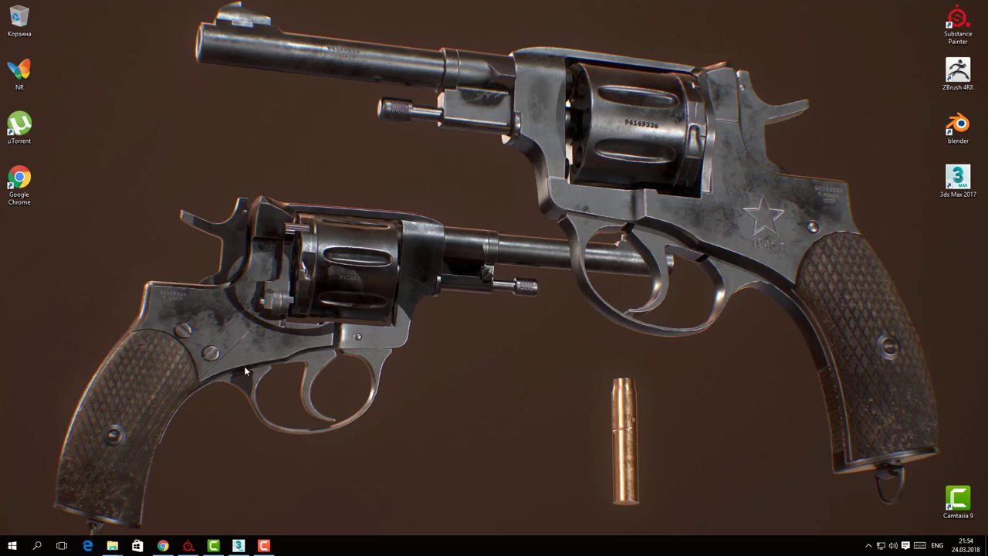
drag(174, 193, 424, 341)
Launch ZBrush 4R8 from the desktop as administrator and dismiss the WinTab notice
mouse_move(238, 545)
click(967, 80)
right_click(959, 81)
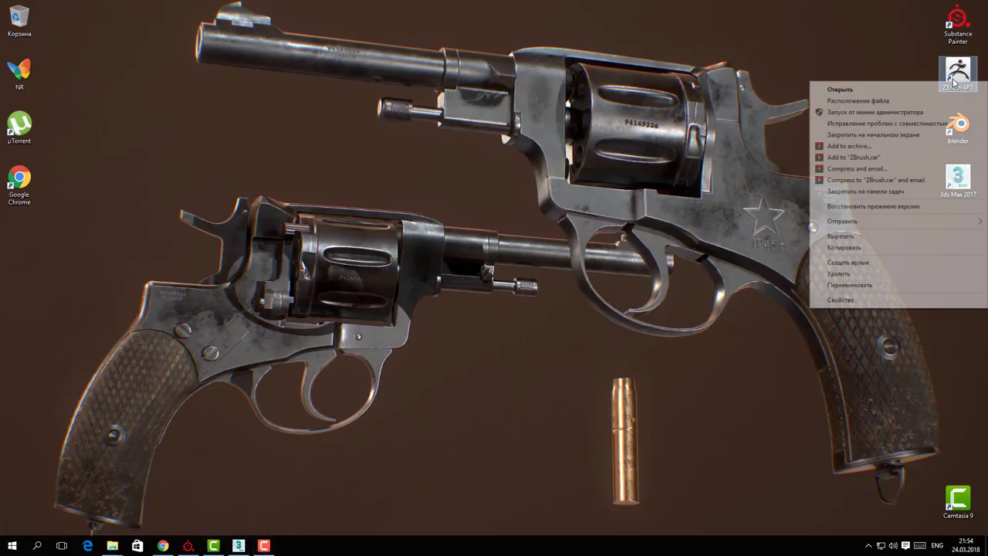
click(923, 115)
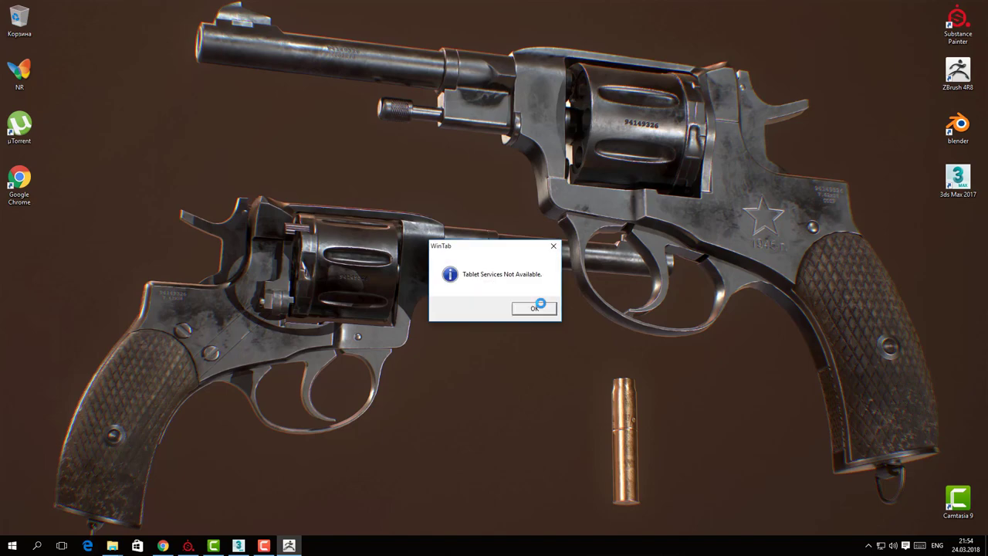
click(537, 307)
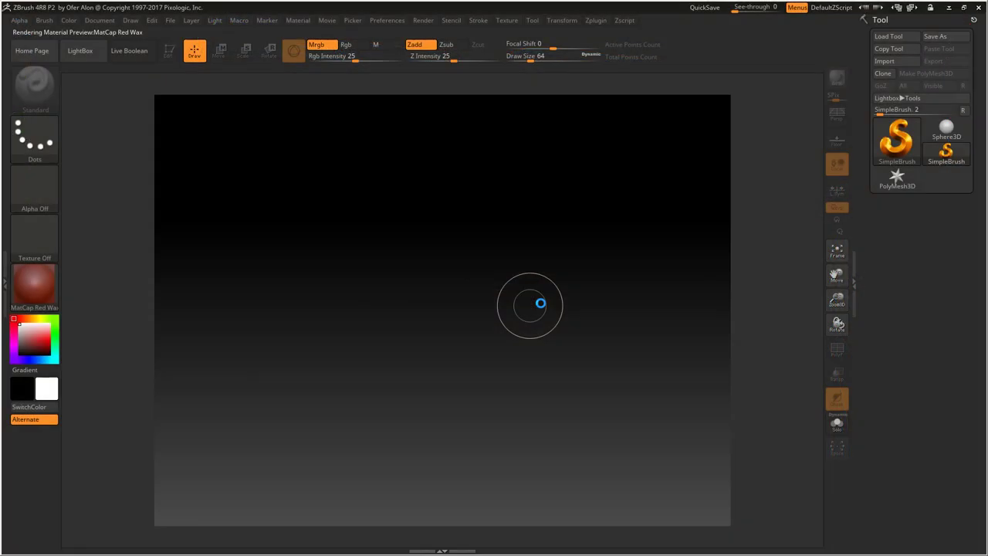
Switch back to the Tutorial_Knife.max scene in 3ds Max and minimize the ZBrush Home Page window
key(alt+Tab)
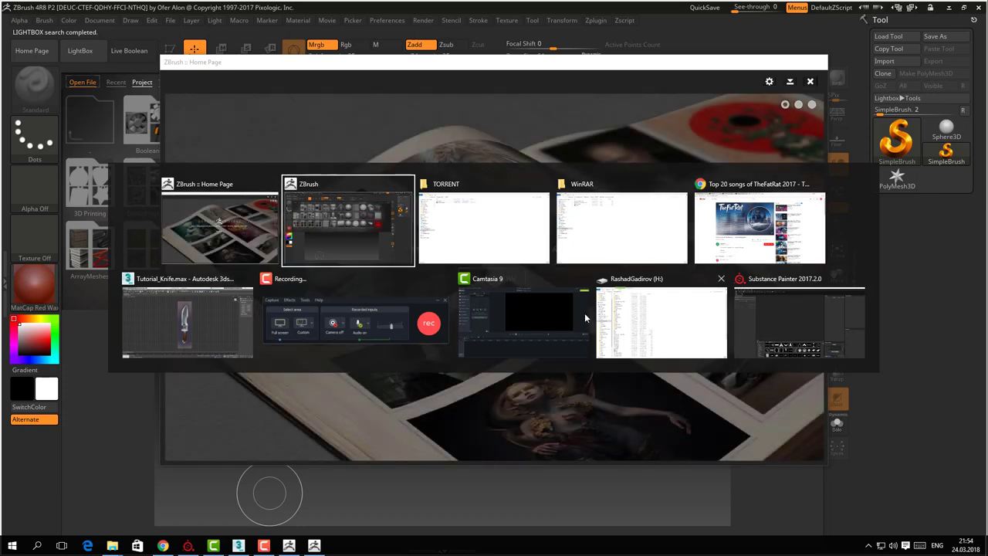
click(231, 320)
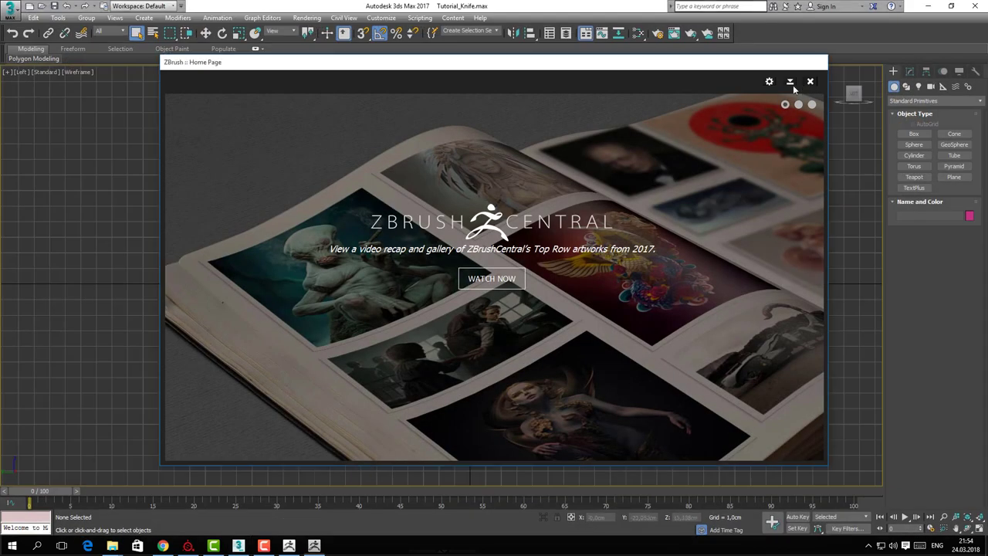
click(790, 82)
Inspect the reference image's blade cracks, bevelled edges, holes, guard and handle up close, and the whole knife
scroll(390, 311, down, 3)
scroll(401, 251, up, 5)
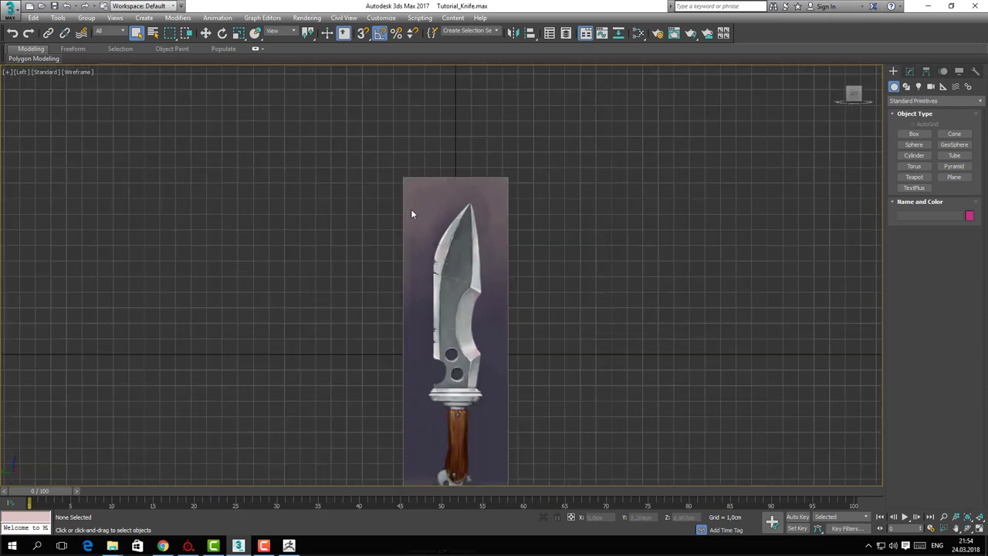
middle_drag(461, 309, 453, 219)
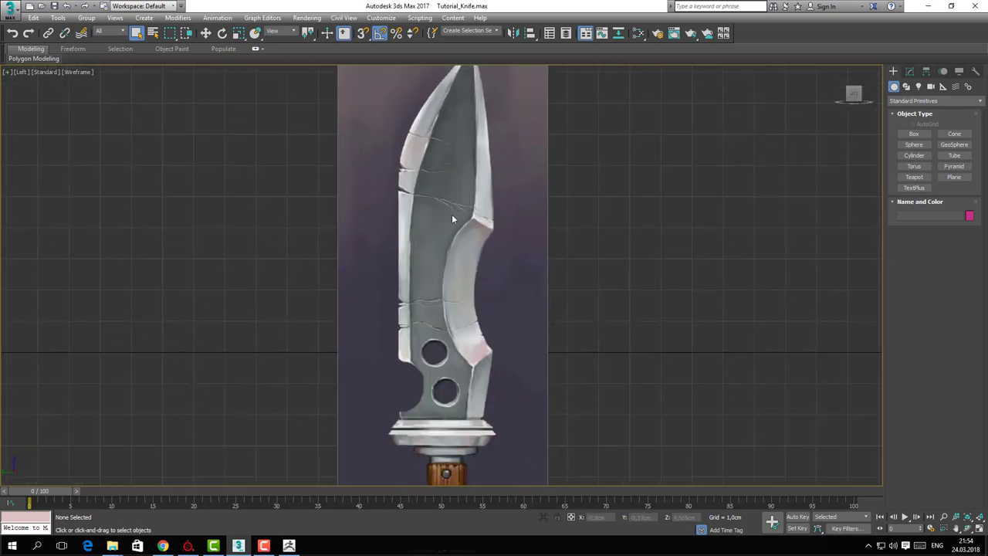
middle_drag(455, 336, 445, 287)
scroll(461, 297, up, 5)
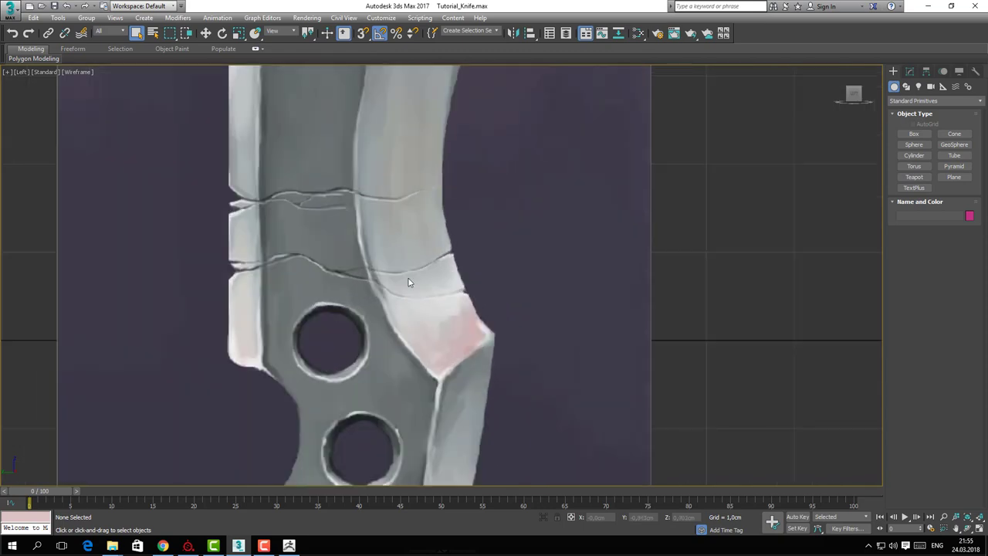
scroll(331, 326, down, 2)
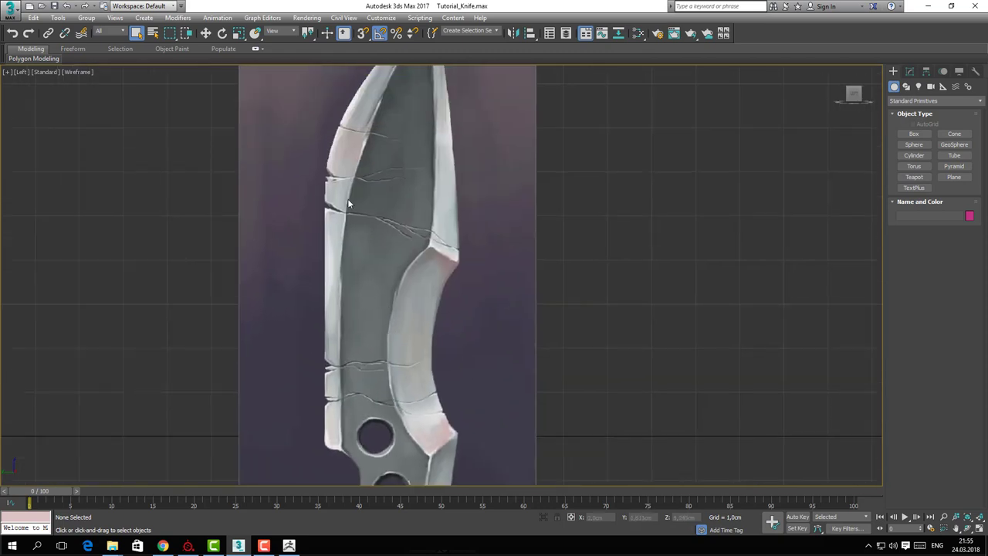
middle_drag(396, 328, 377, 128)
middle_drag(344, 289, 421, 239)
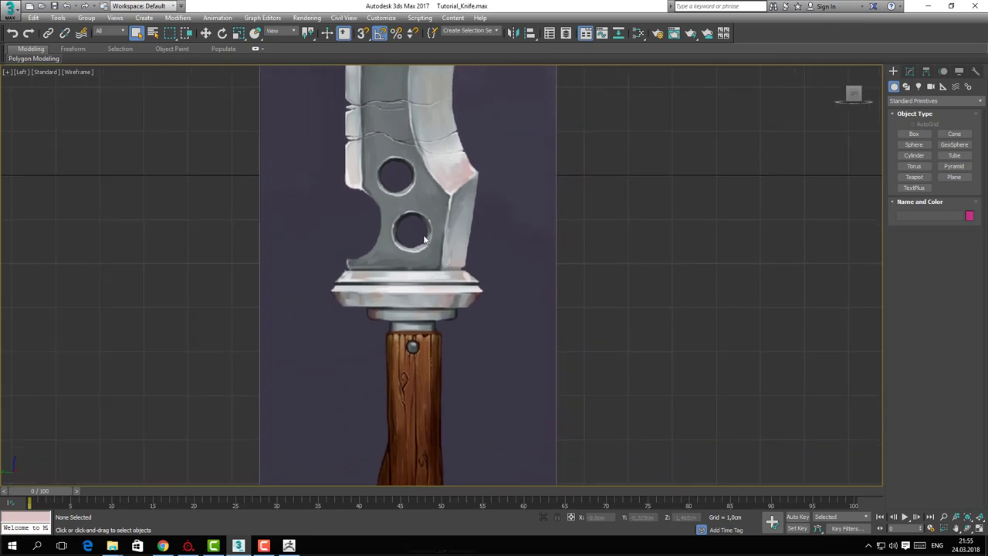
scroll(423, 242, down, 5)
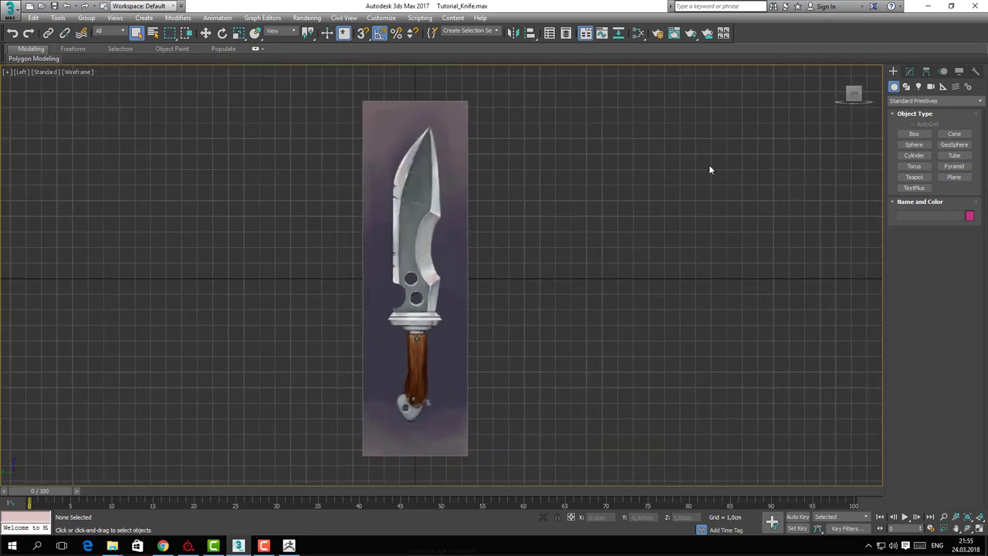
Draw a plane about 2.1 by 0.25 cm over the blade's base just above the guard, with 1 length and 1 width segment
click(943, 177)
scroll(385, 342, up, 8)
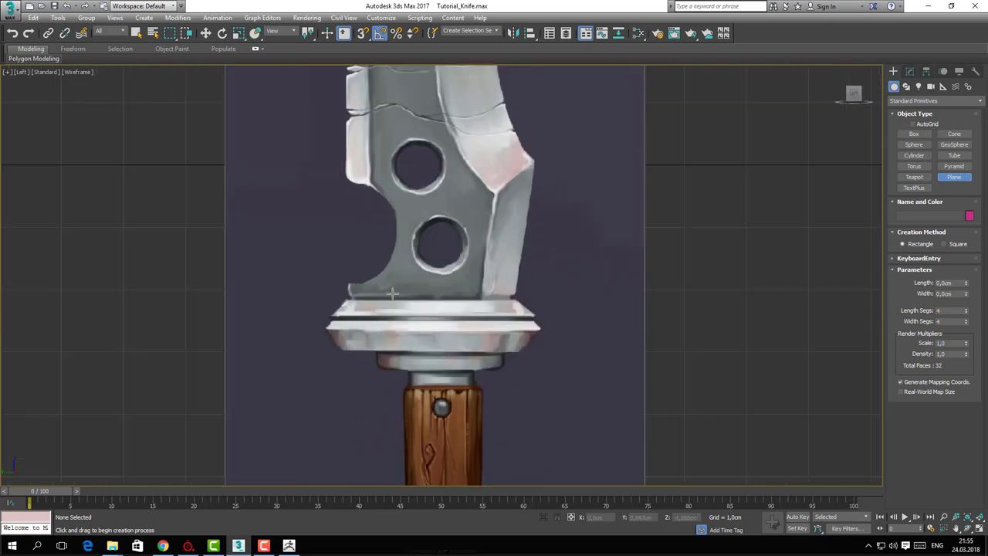
middle_drag(374, 307, 358, 319)
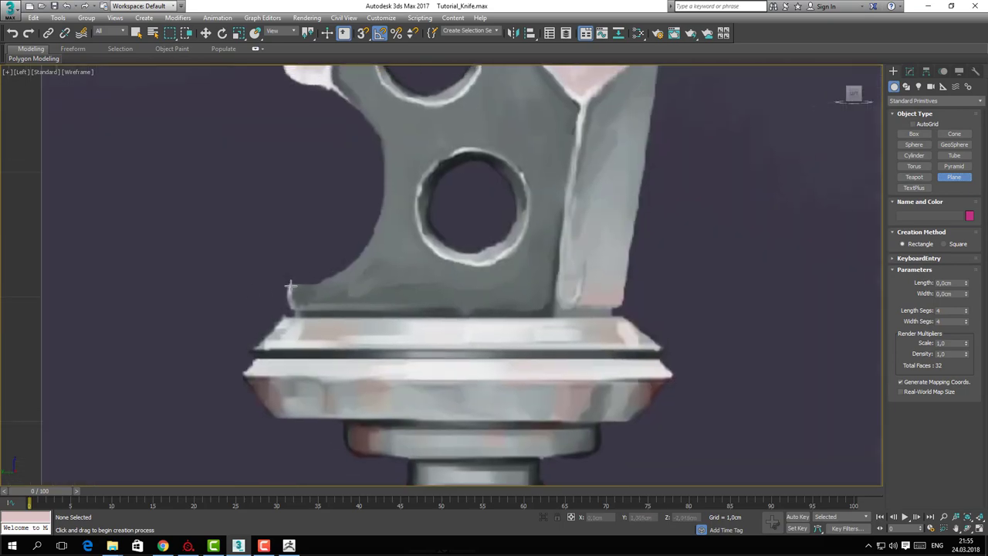
drag(290, 286, 552, 316)
middle_drag(736, 240, 708, 243)
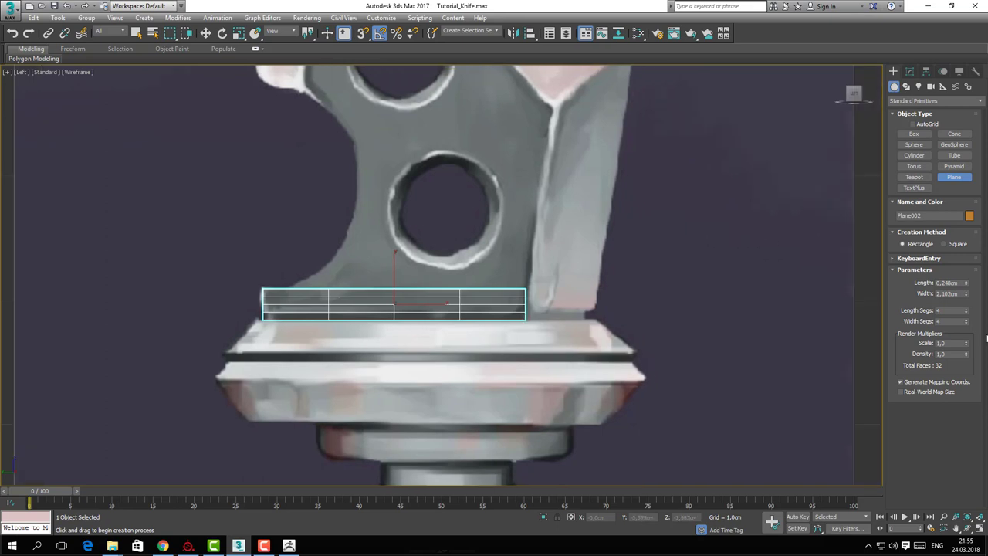
drag(966, 311, 969, 325)
middle_drag(212, 290, 243, 305)
Convert the plane at the blade's base to an Editable Poly
key(1)
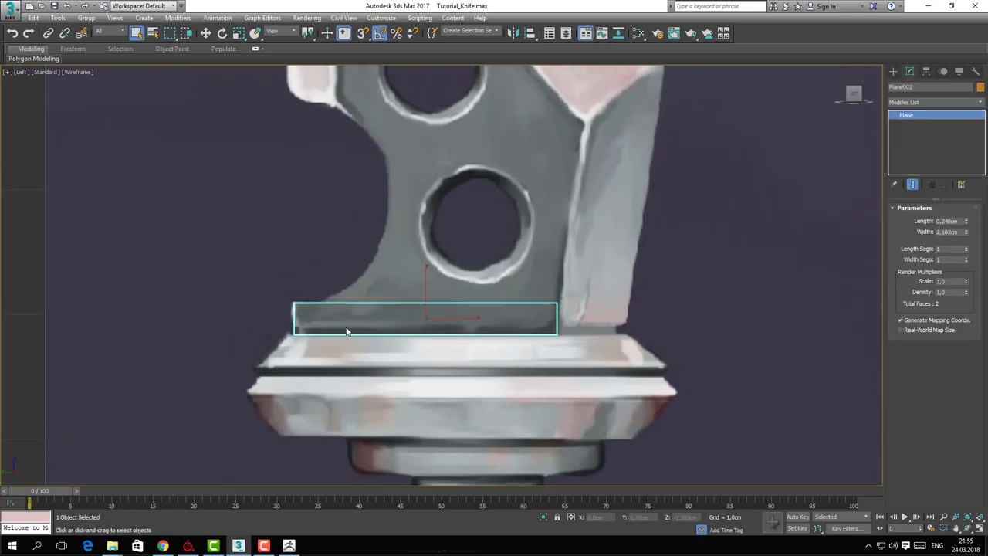
right_click(357, 330)
mouse_move(401, 429)
click(463, 438)
Move the plane's corner vertices to match the slanted ends of the blade's base strip
key(1)
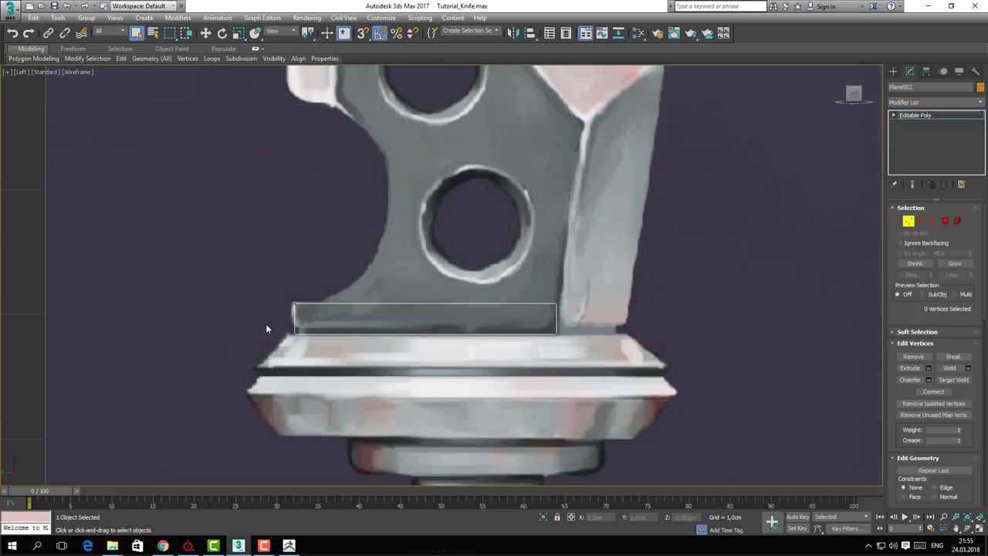
key(w)
middle_drag(468, 318, 440, 328)
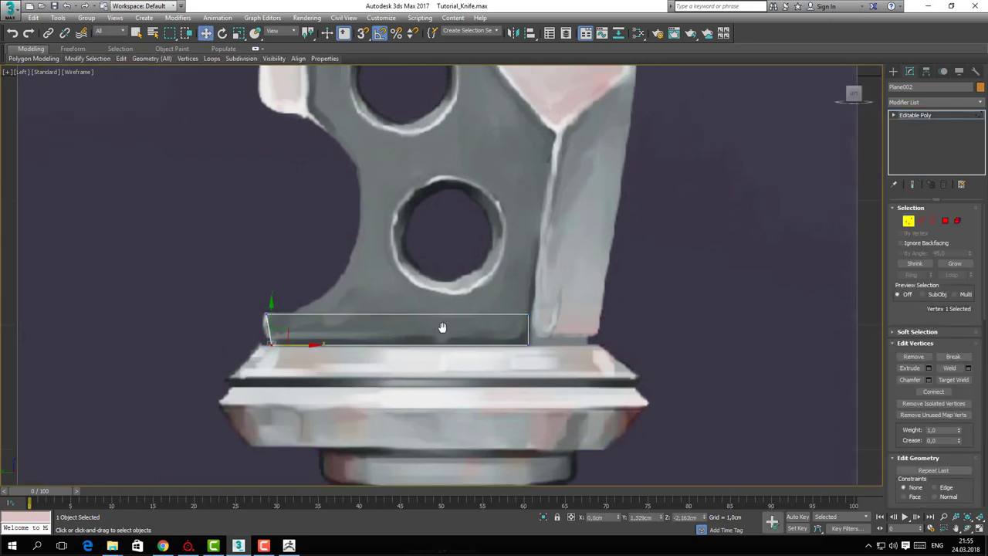
key(2)
key(1)
click(530, 314)
Extend a thin strip up from the plane's upper edge and fit its notch-side vertices to the tip of the base
key(2)
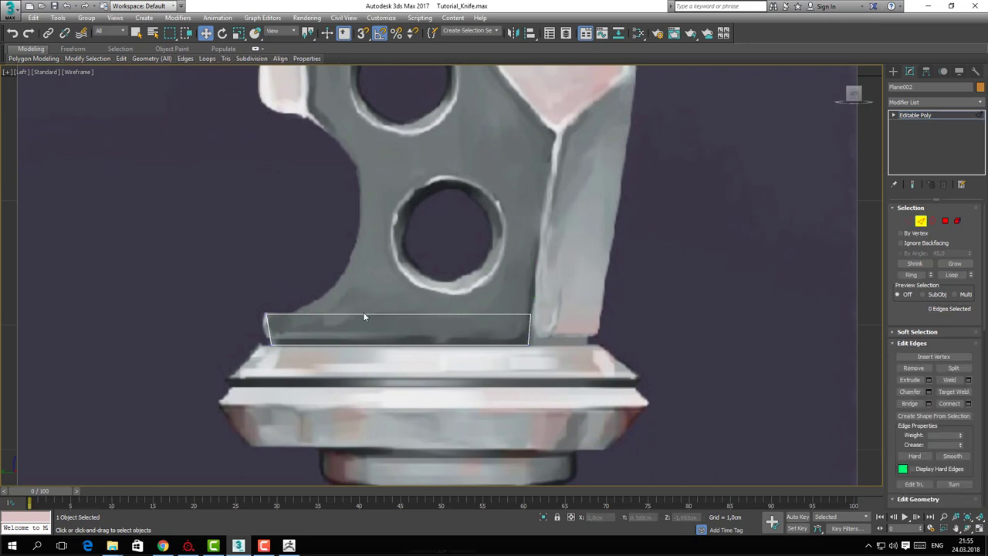
click(369, 316)
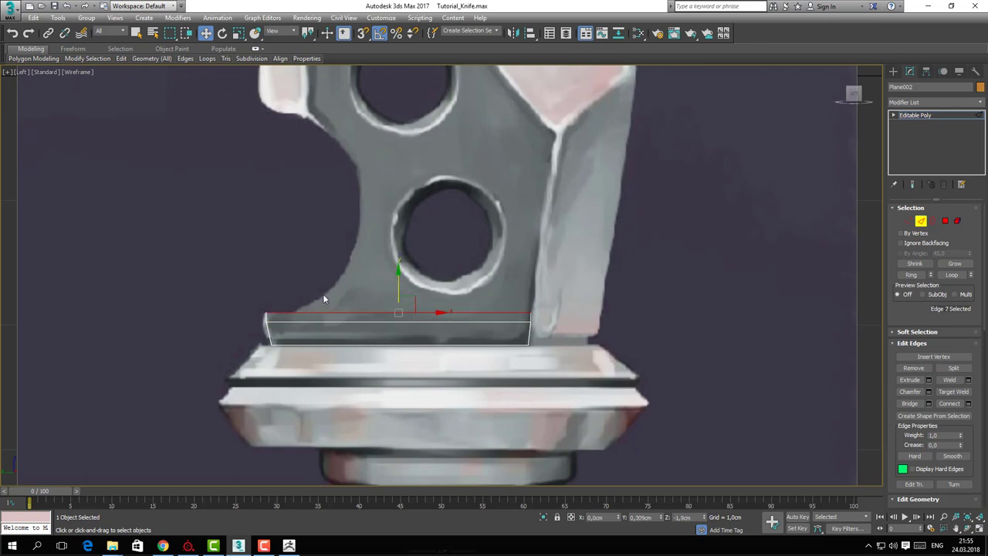
key(1)
click(263, 314)
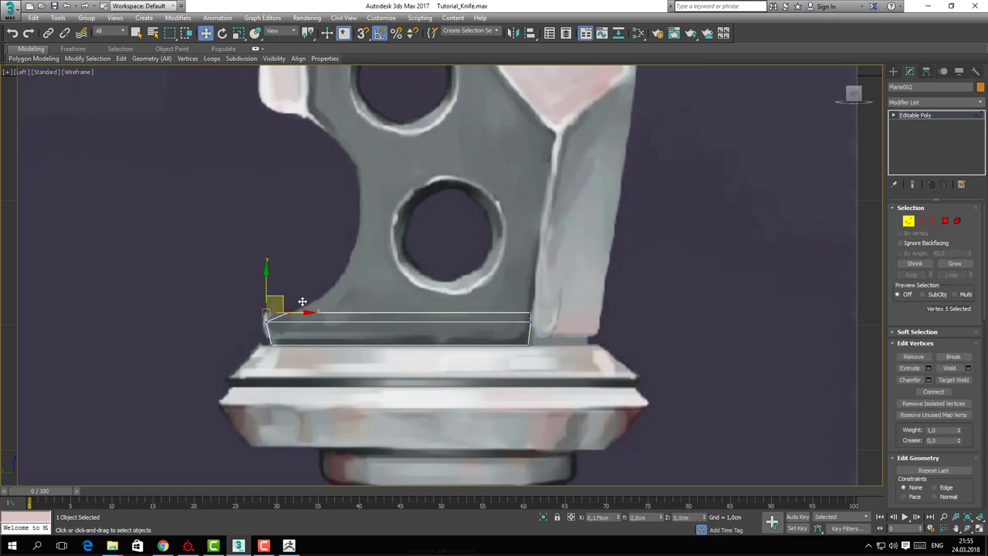
click(270, 318)
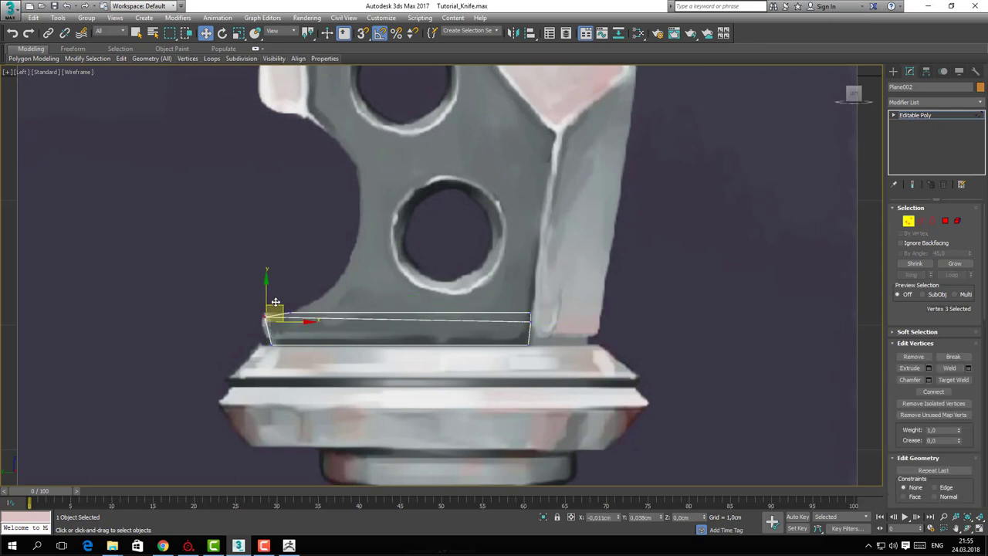
Extrude the upper edge to the bottom of the lower hole and align its end vertices with the notch curve and bevel line
key(2)
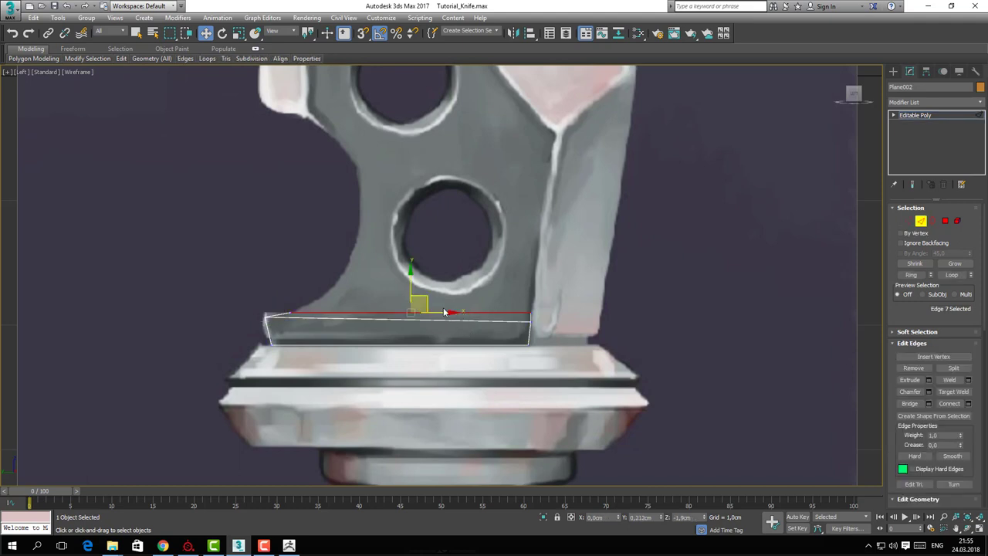
shift+drag(430, 301, 473, 278)
key(1)
click(575, 289)
drag(594, 274, 552, 267)
middle_drag(324, 287, 301, 345)
Extrude the upper edge to the middle of the lower hole and fit both end vertices to the notch and bevel line
key(2)
click(362, 346)
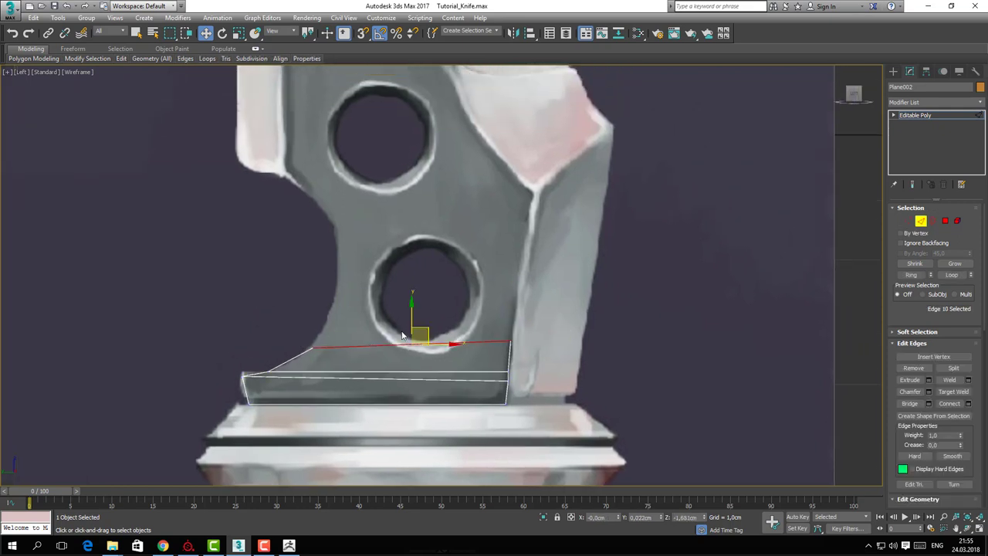
shift+drag(419, 340, 396, 276)
key(1)
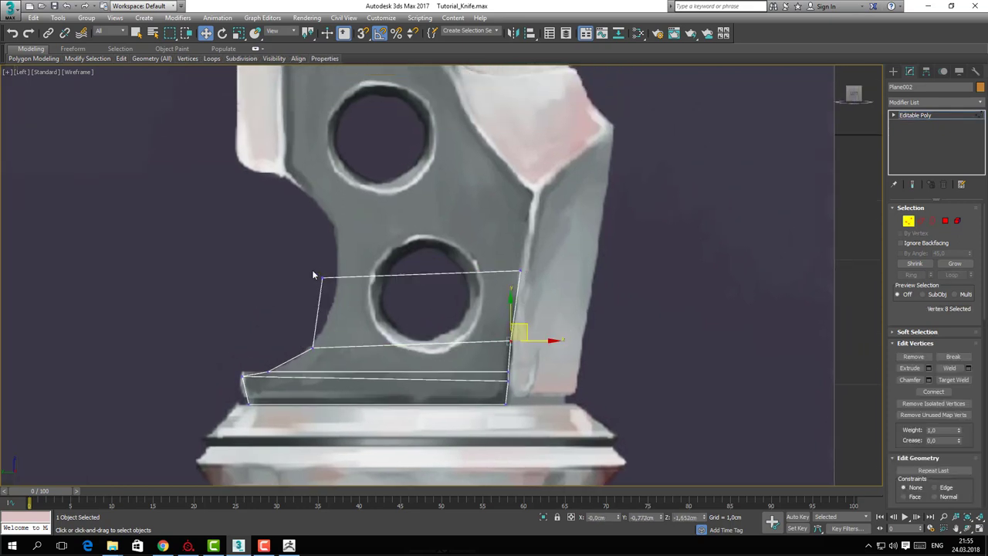
click(322, 276)
drag(331, 265, 350, 278)
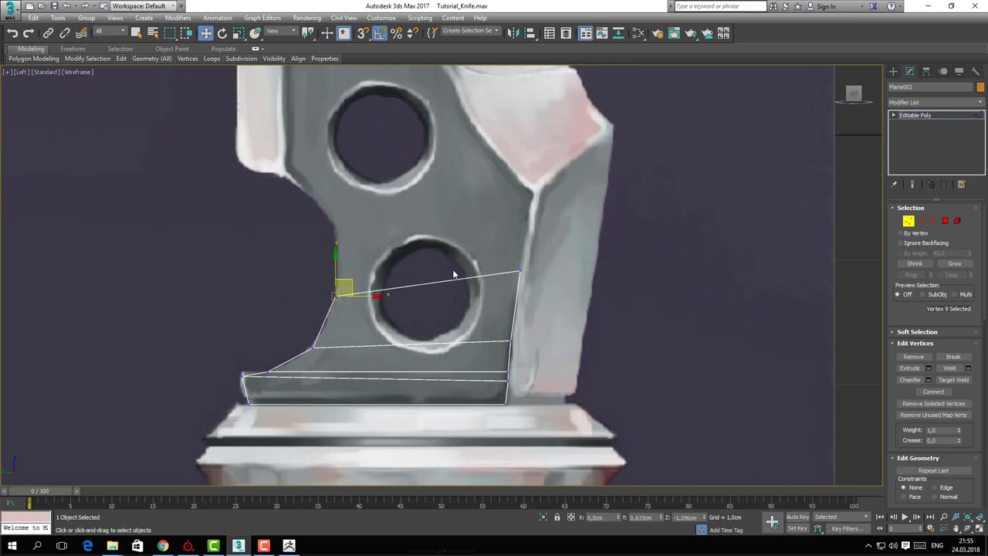
key(2)
click(532, 290)
key(1)
click(521, 271)
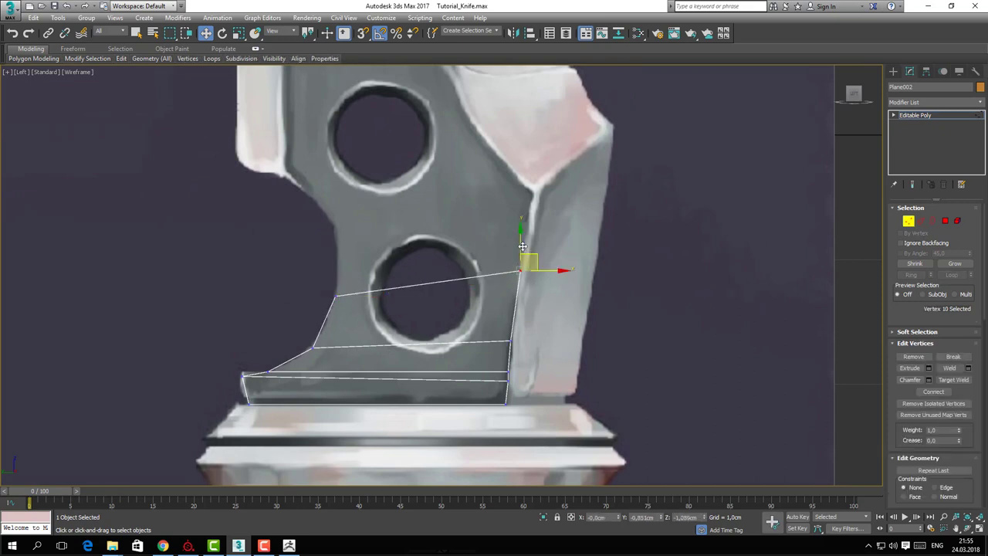
drag(521, 245, 521, 259)
Extrude the upper edge to the top of the lower hole and move its notch-side vertex onto the notch outline
middle_drag(409, 274, 410, 296)
key(2)
key(2)
click(409, 314)
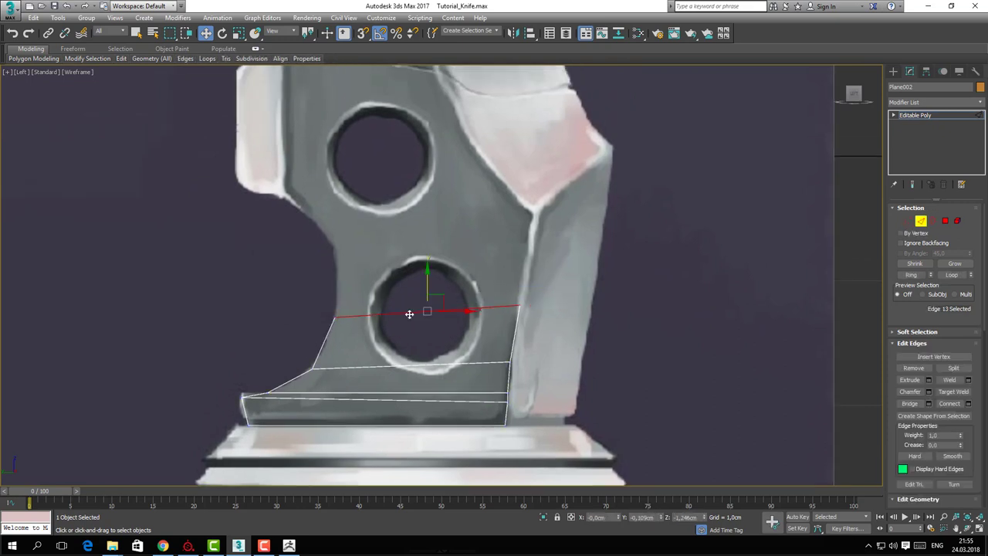
shift+drag(446, 296, 447, 238)
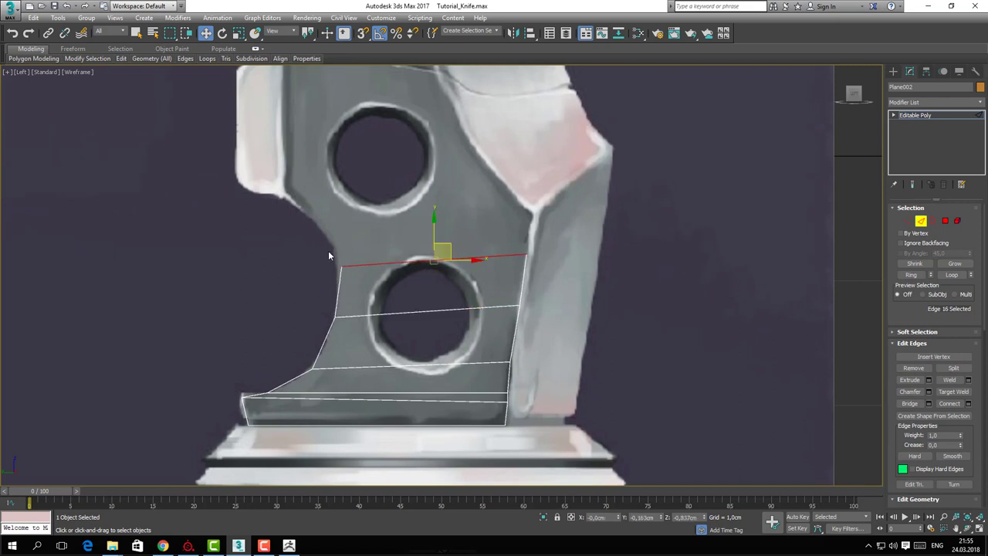
key(1)
drag(316, 255, 354, 276)
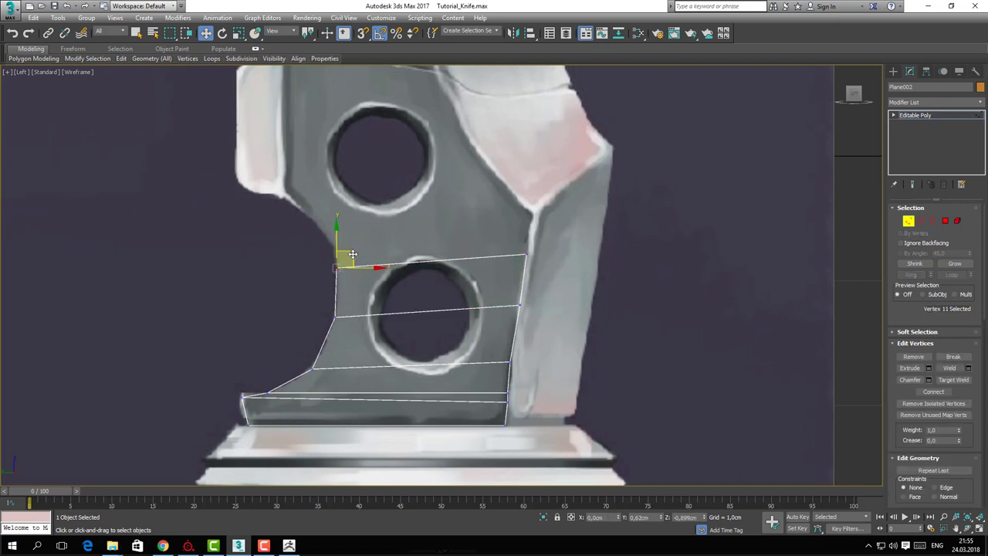
Extrude the upper edge to the bevel corner between the two holes and fit its other end to the upper notch curve
key(2)
shift+drag(446, 251, 446, 214)
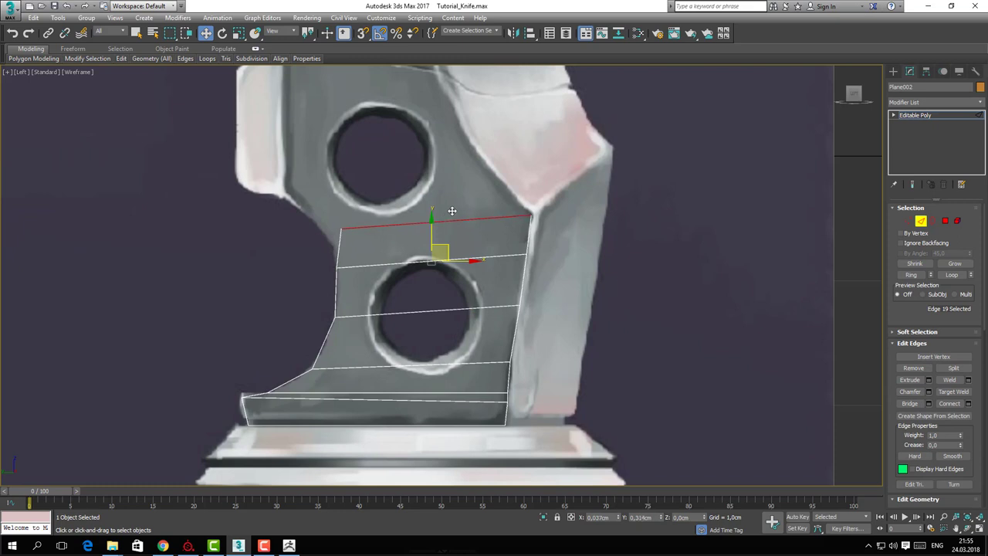
key(1)
mouse_move(324, 220)
mouse_down()
mouse_move(380, 242)
mouse_move(334, 207)
mouse_up()
Extrude the upper edge across the upper hole and place its vertices at the cutting-edge bevel corner and opposite bevel line
key(2)
middle_drag(333, 207, 455, 324)
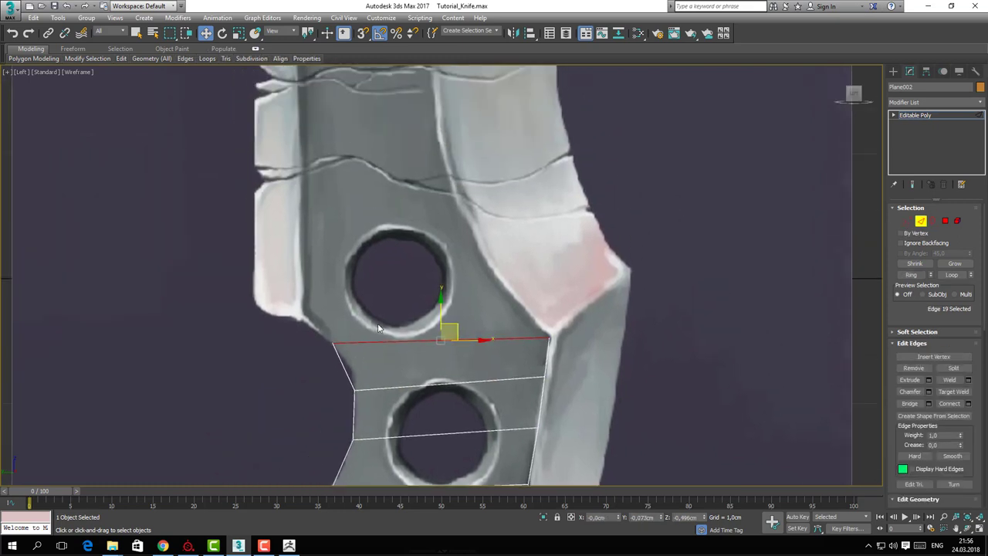
shift+drag(454, 324, 410, 273)
key(1)
click(293, 299)
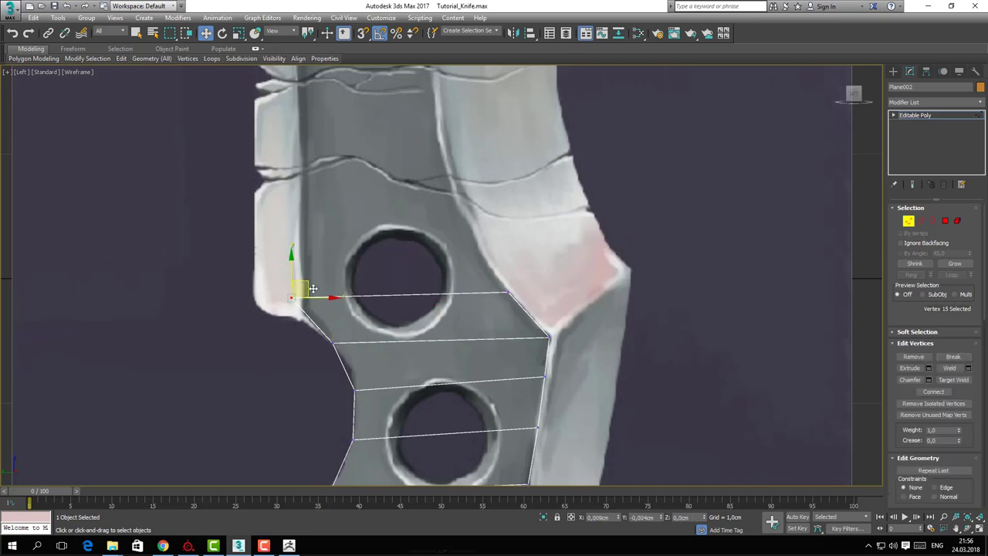
drag(313, 289, 323, 300)
Extrude the upper edge to the top of the upper hole and align its end vertex with the cutting-edge bevel line
middle_drag(399, 311, 414, 379)
key(2)
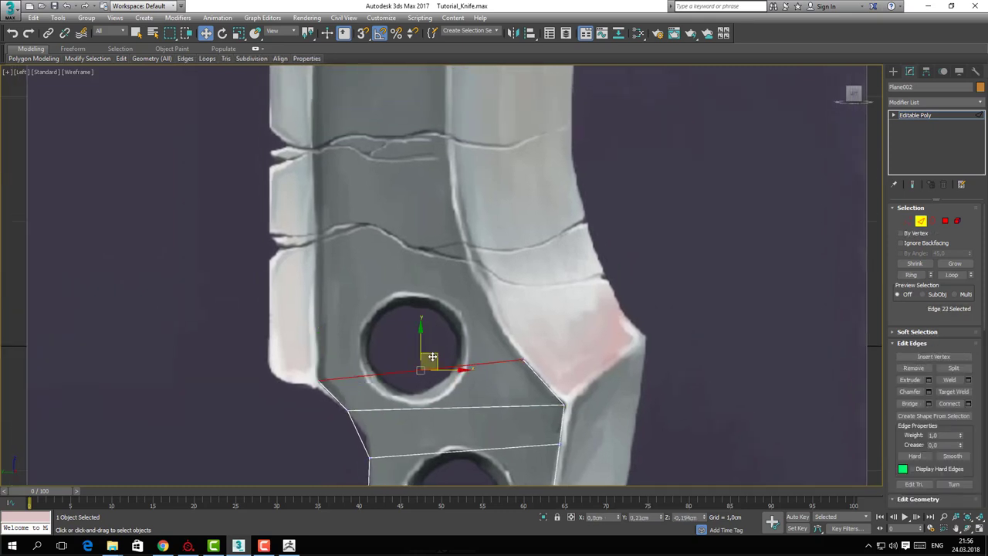
shift+drag(432, 356, 412, 304)
key(1)
click(285, 330)
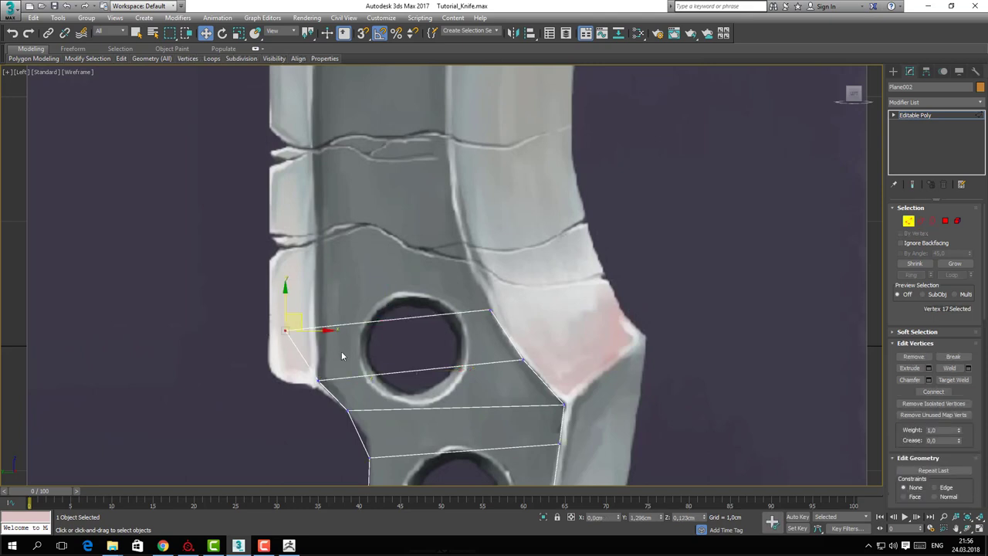
drag(333, 302, 366, 280)
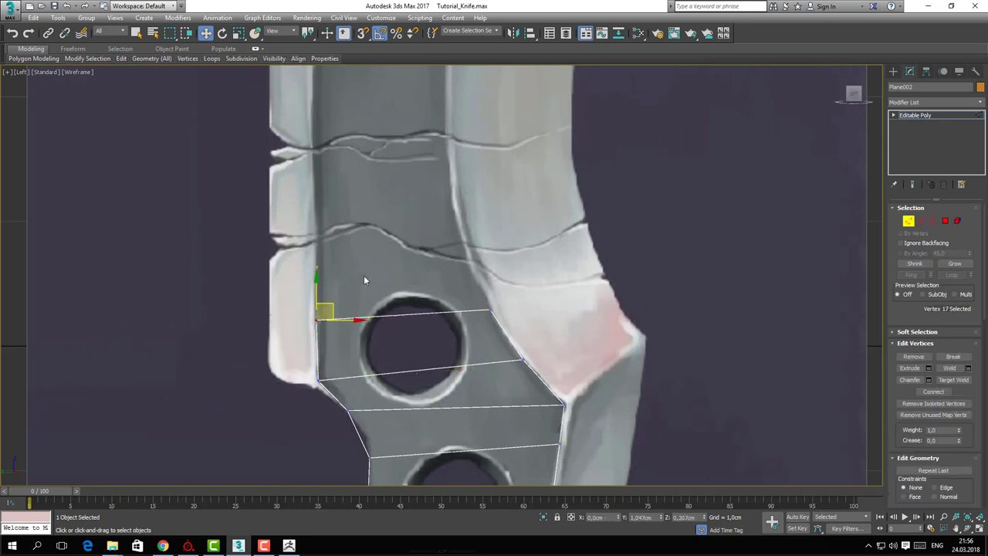
Extrude the upper edge to the lower blade crack and straighten its end vertex along the cutting-edge bevel line
middle_drag(365, 281, 383, 381)
key(2)
click(398, 419)
shift+drag(427, 399, 416, 338)
key(1)
click(309, 359)
drag(342, 368, 387, 358)
Extrude the upper edge to just below the upper blade crack, keeping its ends on the two bevel lines
key(2)
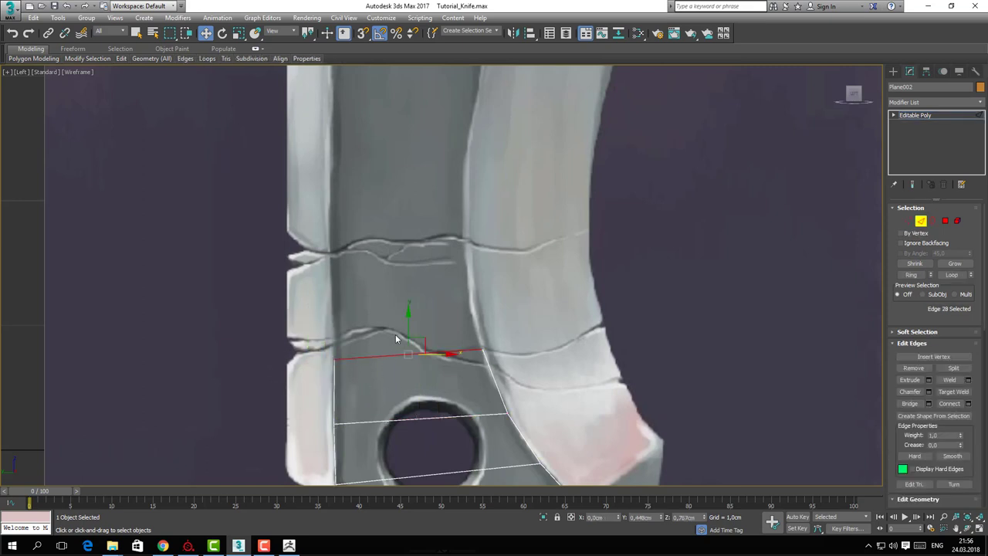
shift+drag(408, 322, 500, 281)
key(1)
middle_drag(386, 305, 392, 373)
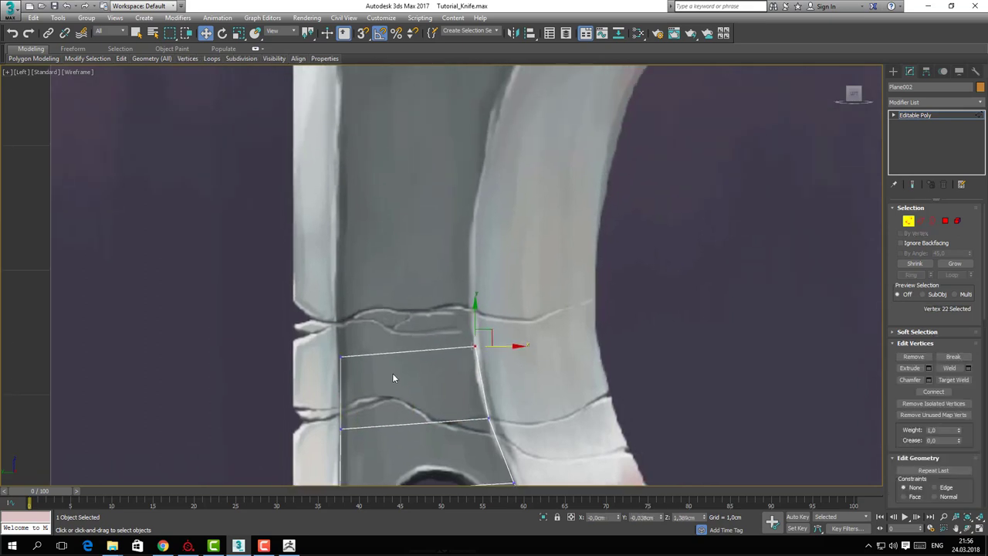
Check the traced blade strip against the reference and in the Perspective view, and return to the Left view
key(2)
scroll(407, 322, down, 5)
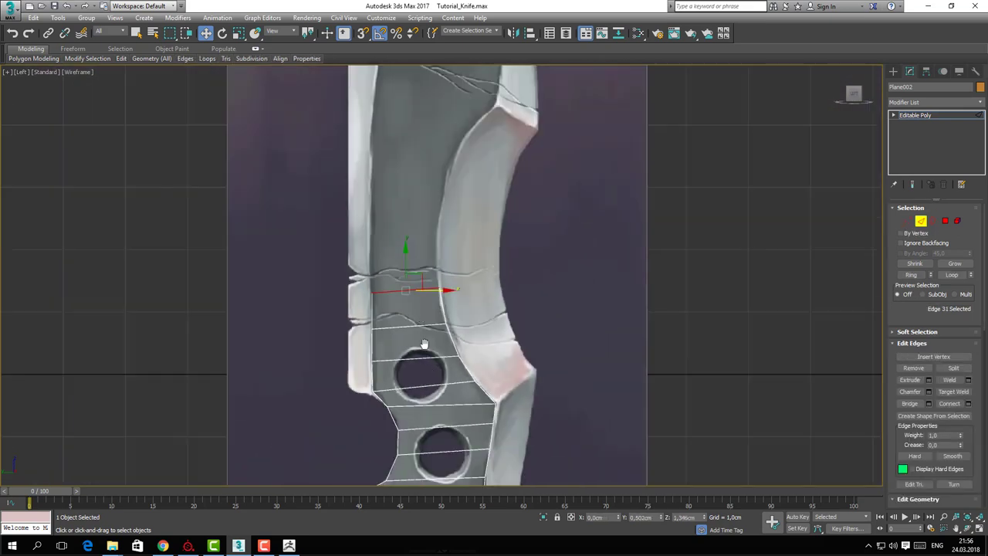
middle_drag(424, 288, 419, 210)
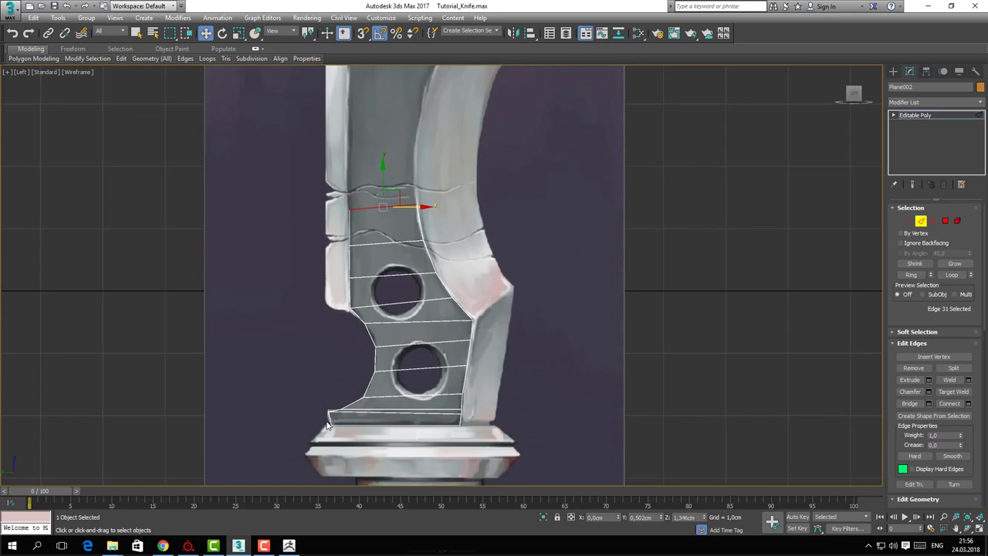
middle_drag(347, 230, 373, 324)
scroll(367, 316, up, 4)
key(alt+w)
key(alt+w)
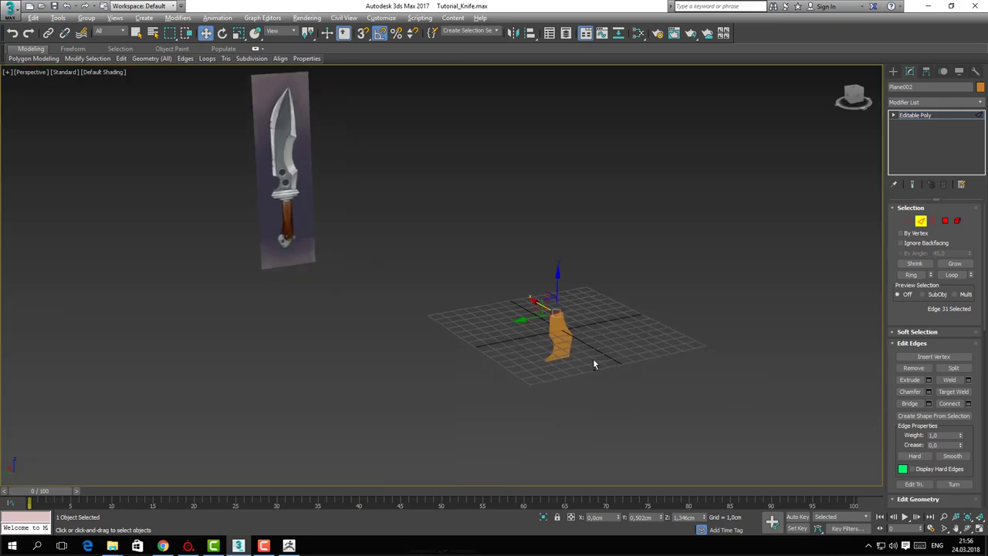
scroll(592, 358, up, 6)
alt+middle_drag(557, 340, 527, 338)
scroll(563, 326, down, 4)
scroll(526, 339, down, 3)
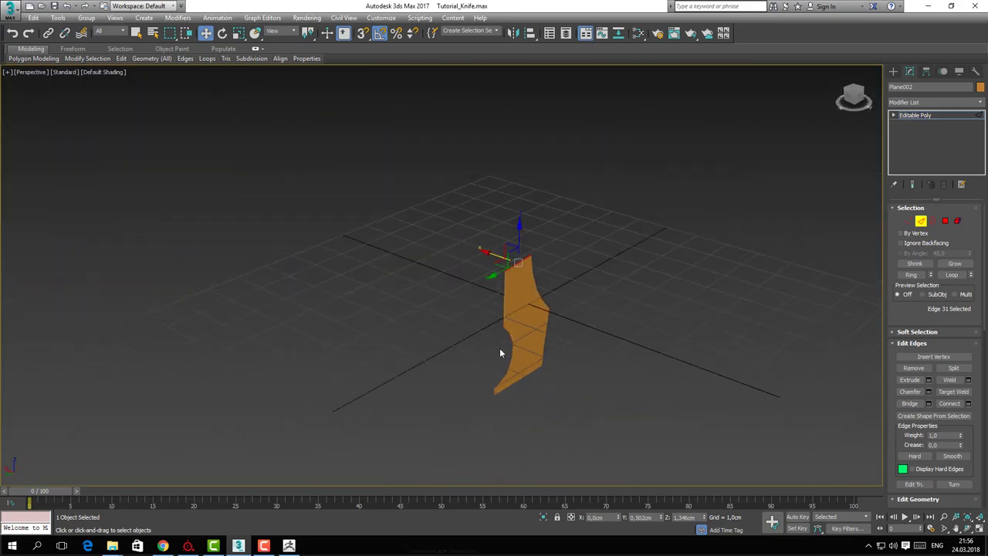
key(alt+w)
middle_click(308, 400)
key(alt+w)
scroll(310, 325, down, 2)
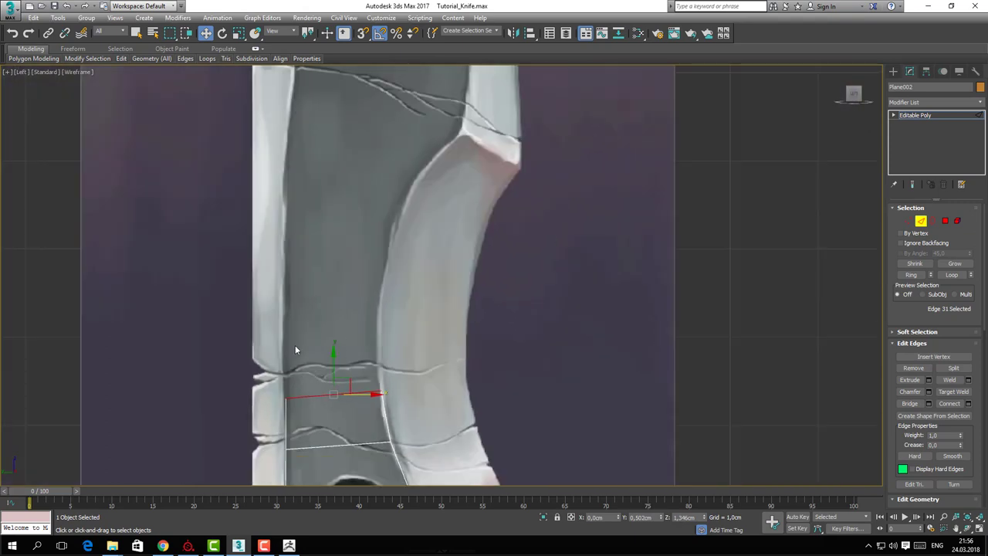
middle_drag(349, 378, 416, 276)
scroll(352, 276, up, 2)
middle_drag(366, 325, 352, 314)
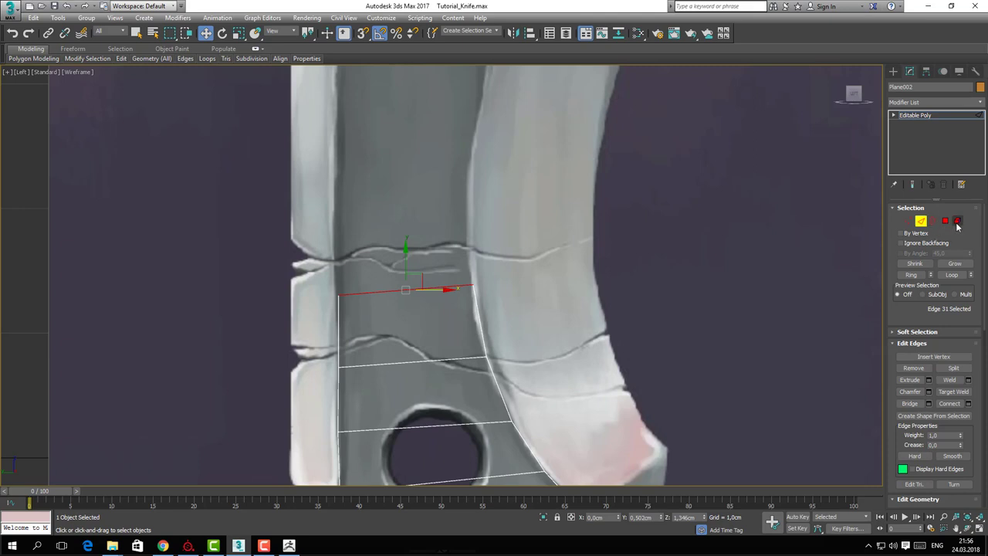
Step through the border, polygon and element sub-object levels of the blade mesh and return to the vertex level
middle_drag(324, 291, 317, 309)
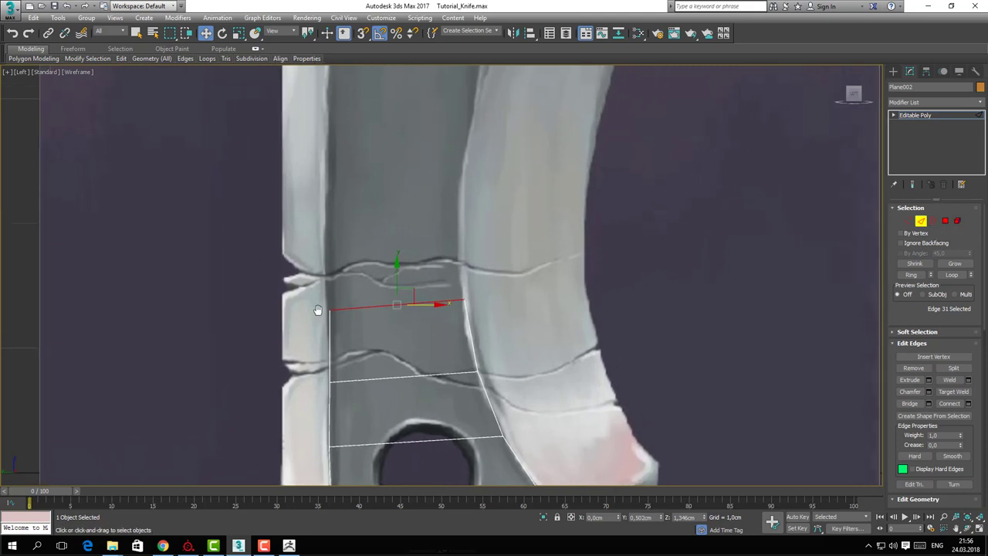
key(3)
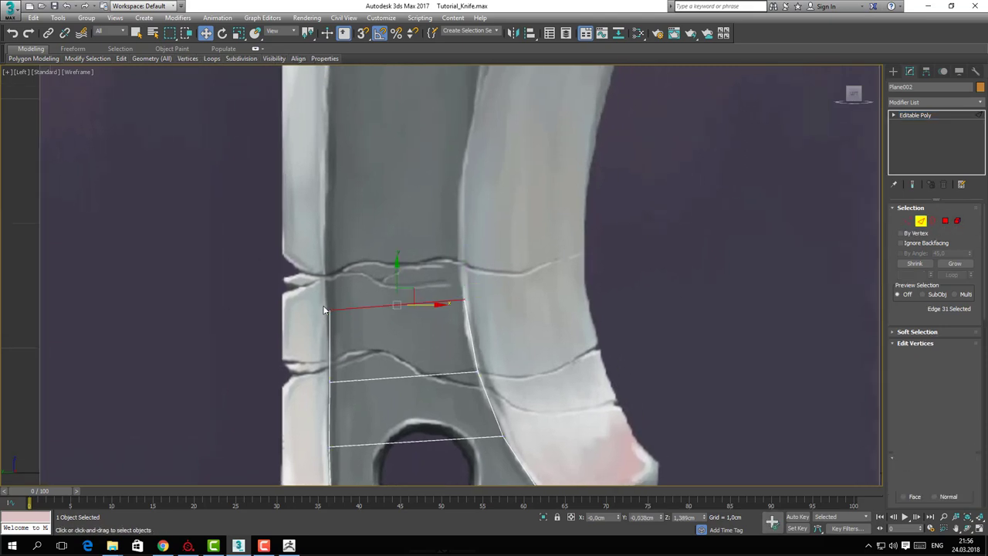
key(4)
key(5)
key(1)
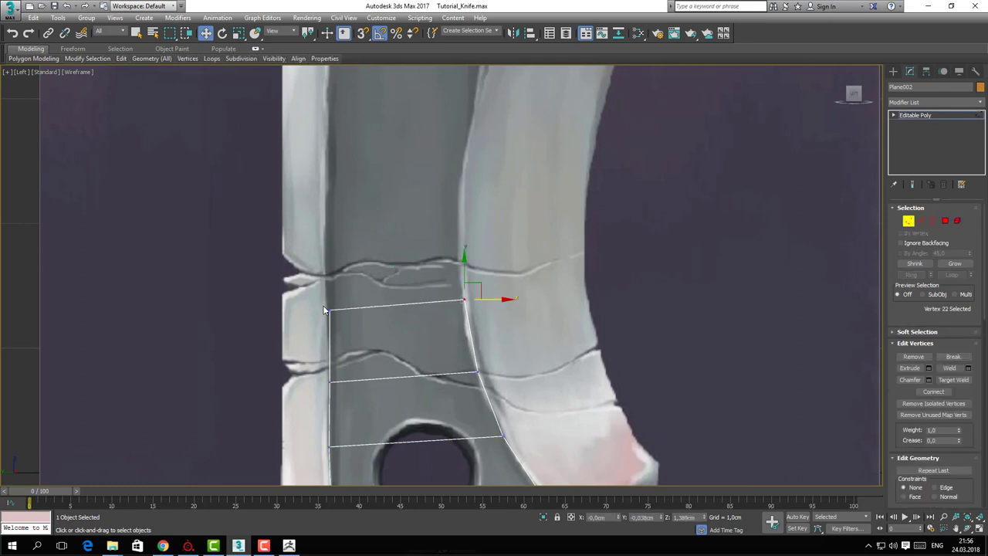
middle_drag(331, 310, 352, 329)
key(1)
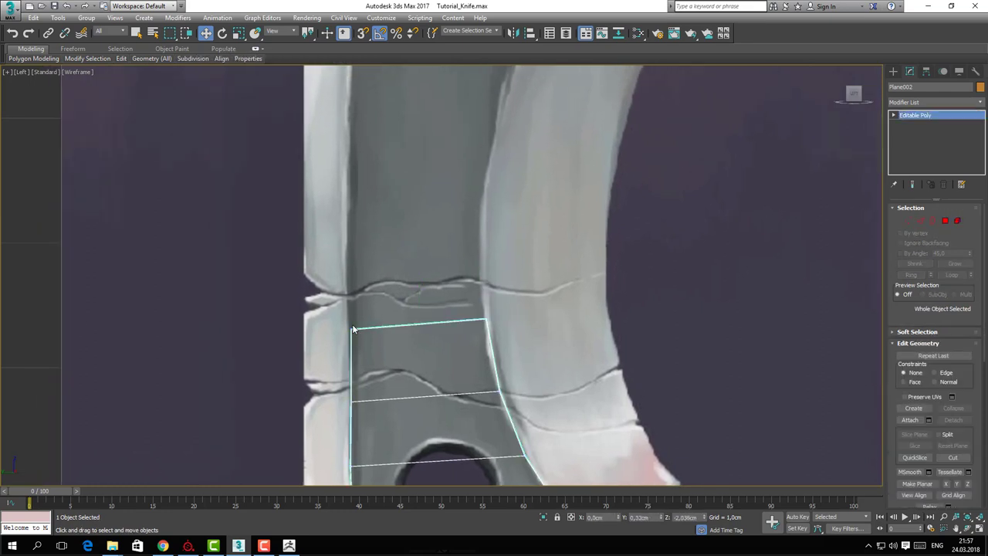
key(2)
key(1)
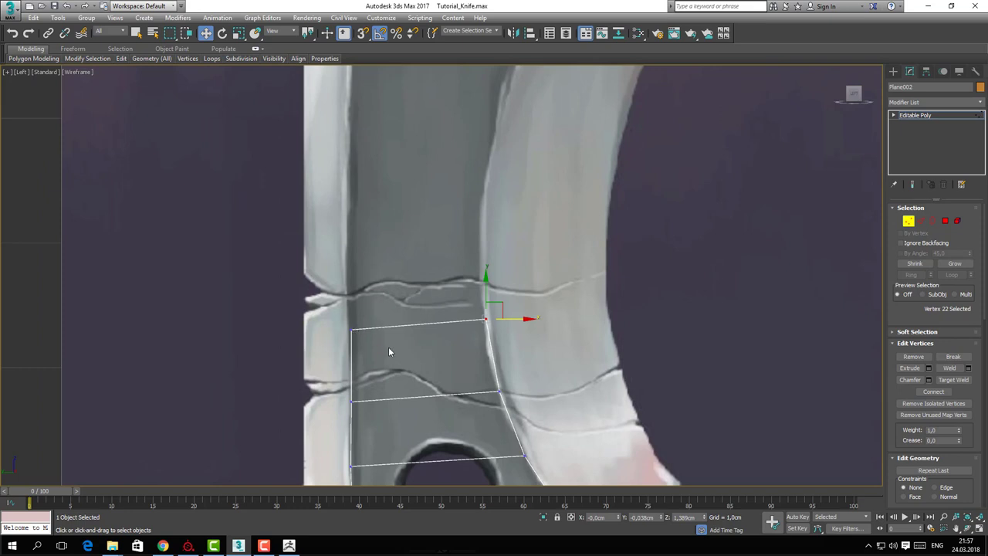
middle_drag(381, 361, 366, 293)
scroll(370, 316, down, 3)
middle_drag(375, 337, 406, 379)
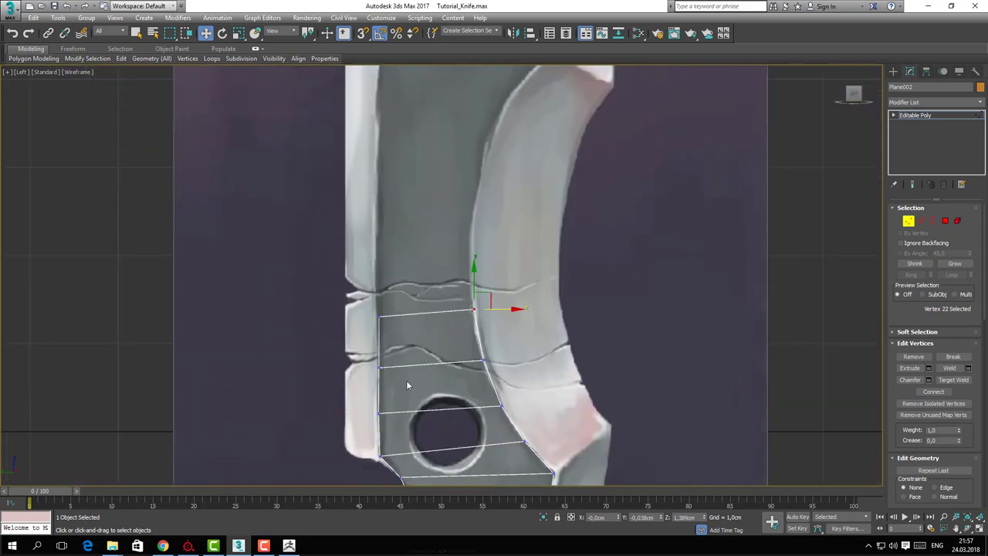
key(2)
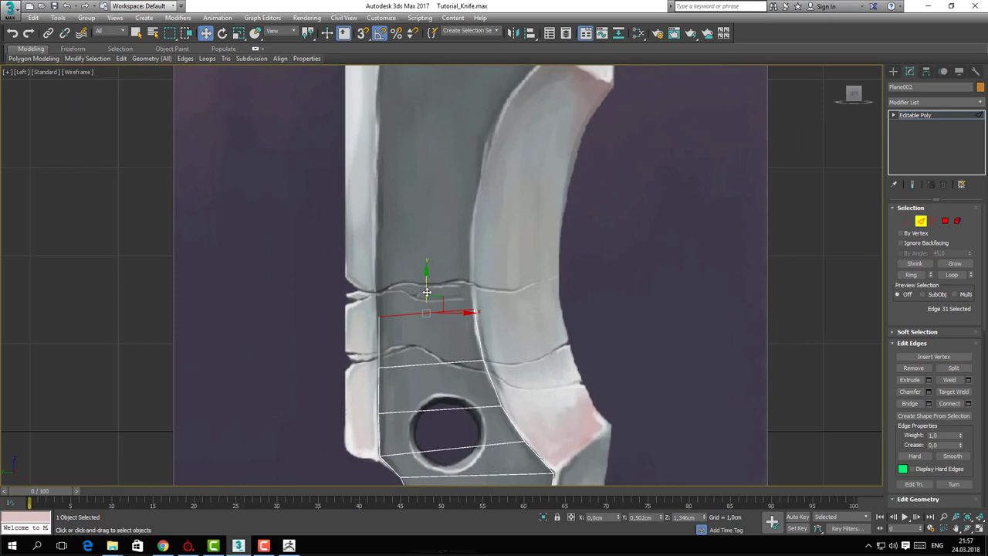
mouse_move(426, 293)
shift+mouse_down()
mouse_move(426, 183)
mouse_move(417, 234)
shift+mouse_up()
middle_drag(474, 319, 464, 344)
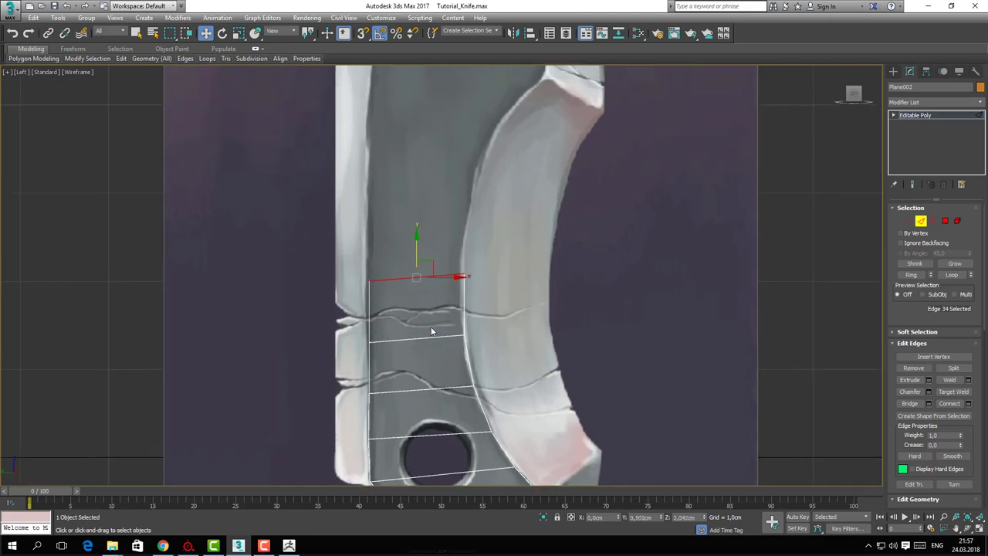
key(ctrl+z)
key(ctrl+z)
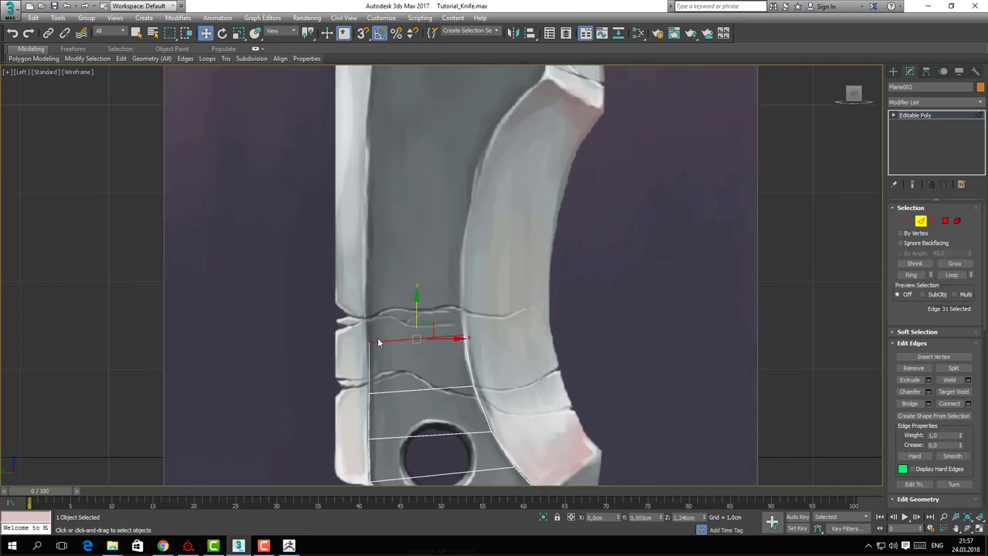
Extrude the blade strip's upper edge past the upper crack and move its end vertex onto the curved bevel line
middle_drag(378, 337, 365, 326)
middle_drag(379, 247, 403, 260)
scroll(407, 304, up, 5)
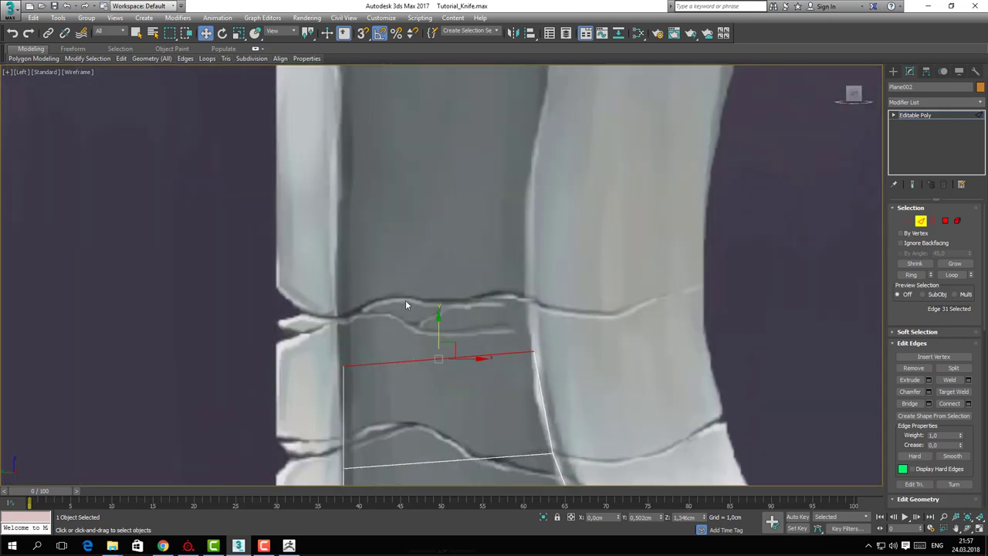
scroll(377, 264, down, 5)
key(1)
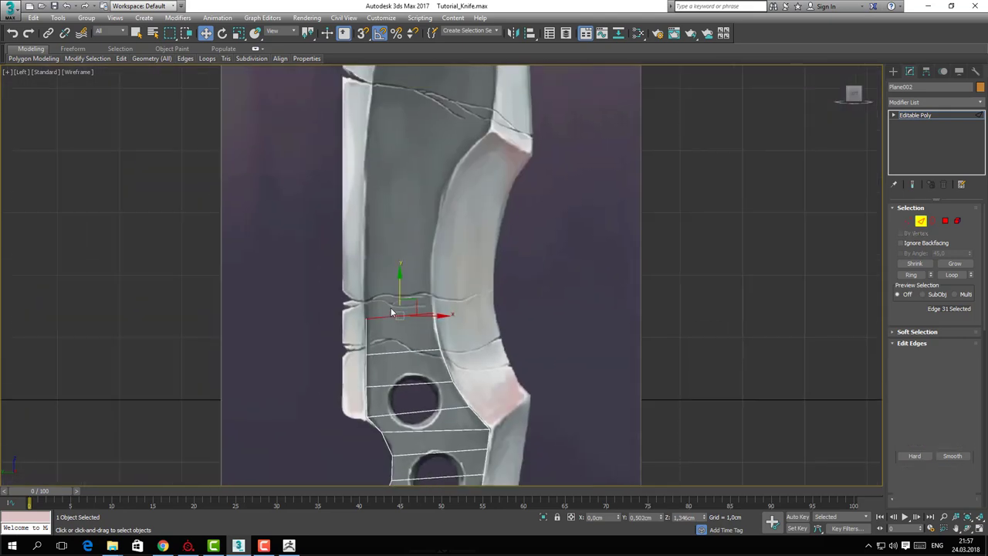
key(2)
scroll(386, 308, up, 3)
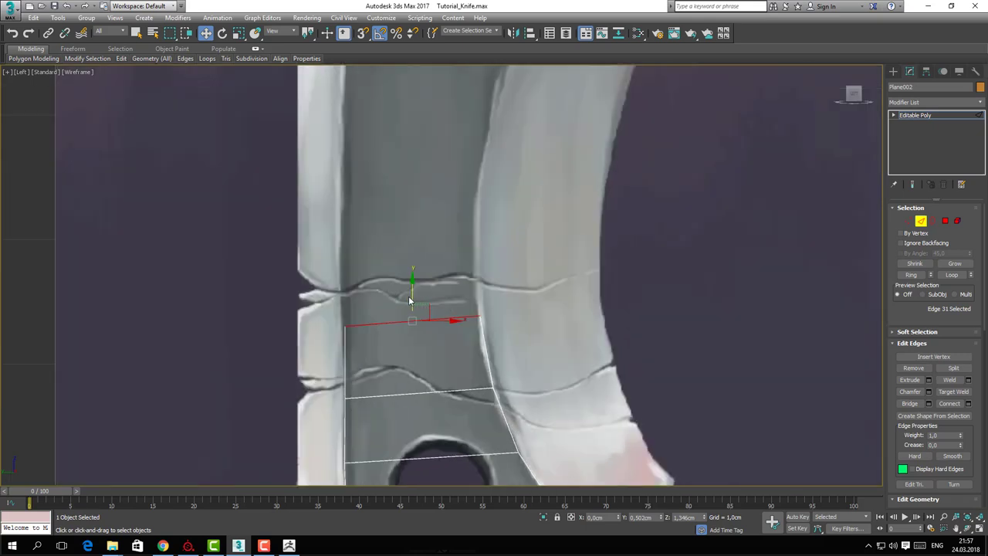
shift+drag(411, 298, 398, 193)
key(1)
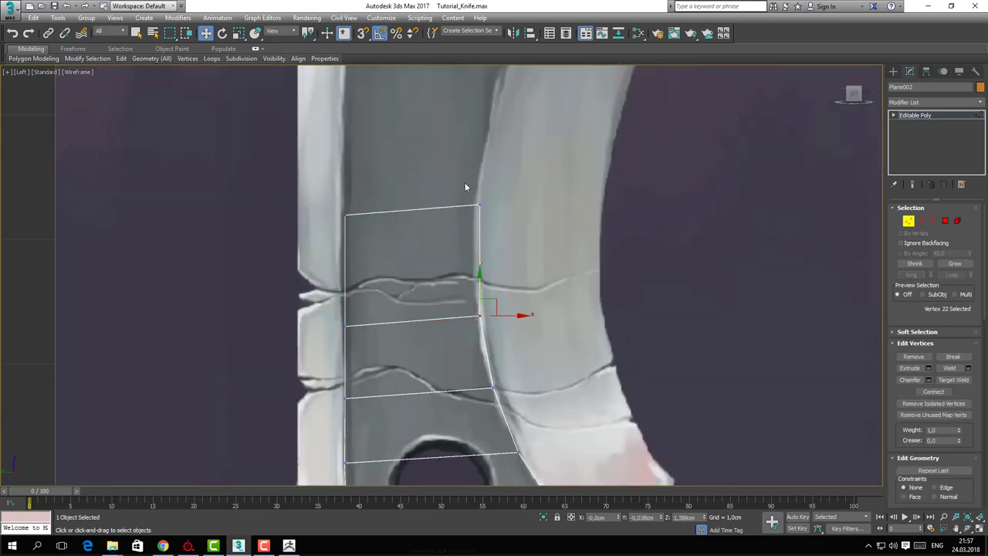
drag(500, 203, 484, 229)
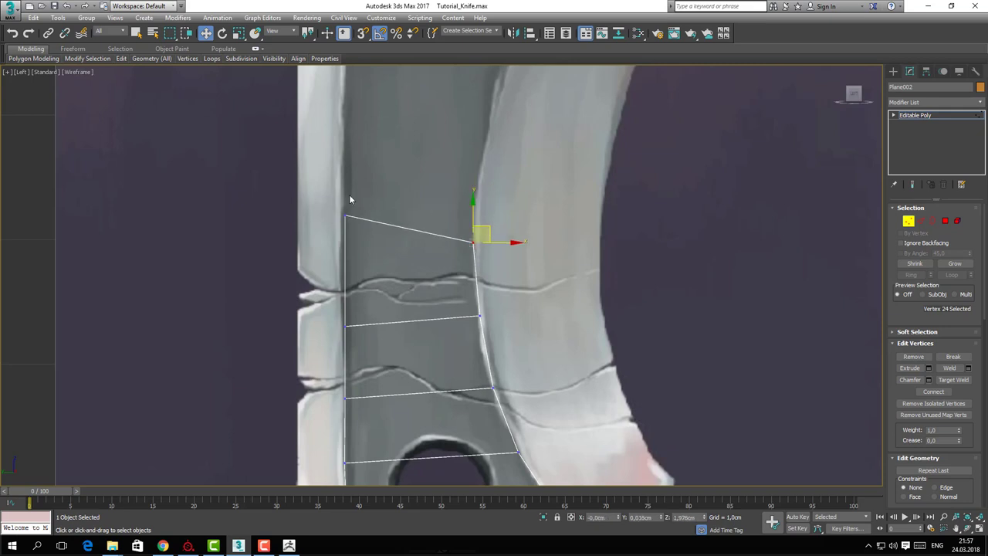
Align the two uppermost vertices on the straight-side bevel line with the reference, levelling the new upper edge
middle_drag(348, 194, 347, 267)
drag(325, 260, 369, 315)
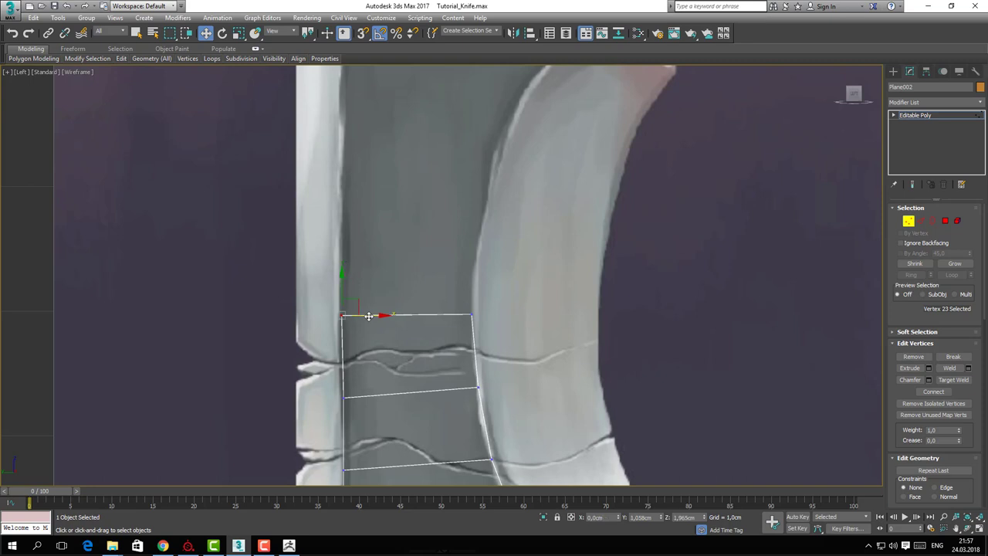
drag(363, 402, 362, 402)
Extrude the upper edge up to where the concave bevel starts to flare outward, keeping its ends on both bevel lines
middle_drag(389, 344, 384, 402)
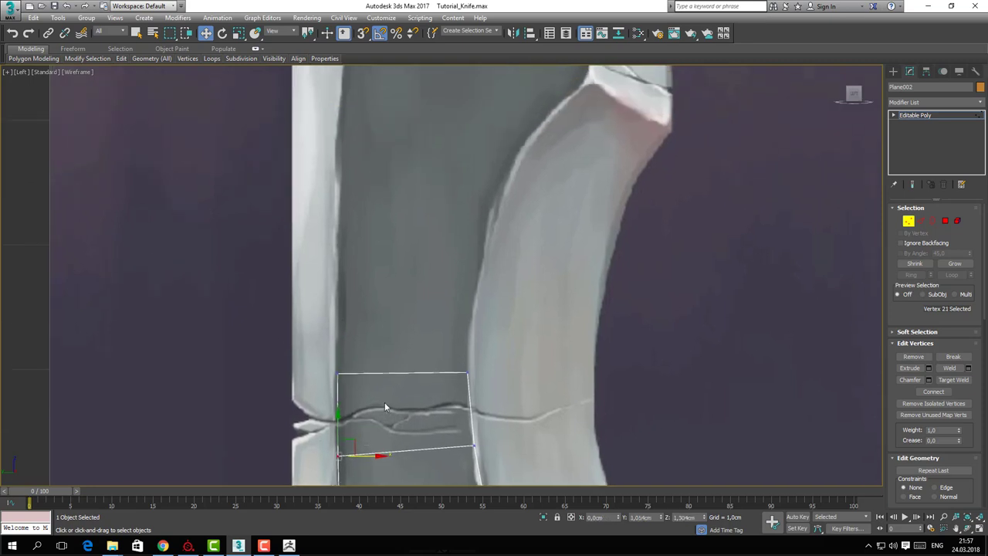
key(2)
click(402, 373)
shift+drag(412, 356, 367, 287)
key(1)
click(344, 285)
Extrude the upper edge further along the flaring concave bevel and shift its opposite end vertex onto the straight bevel line
key(2)
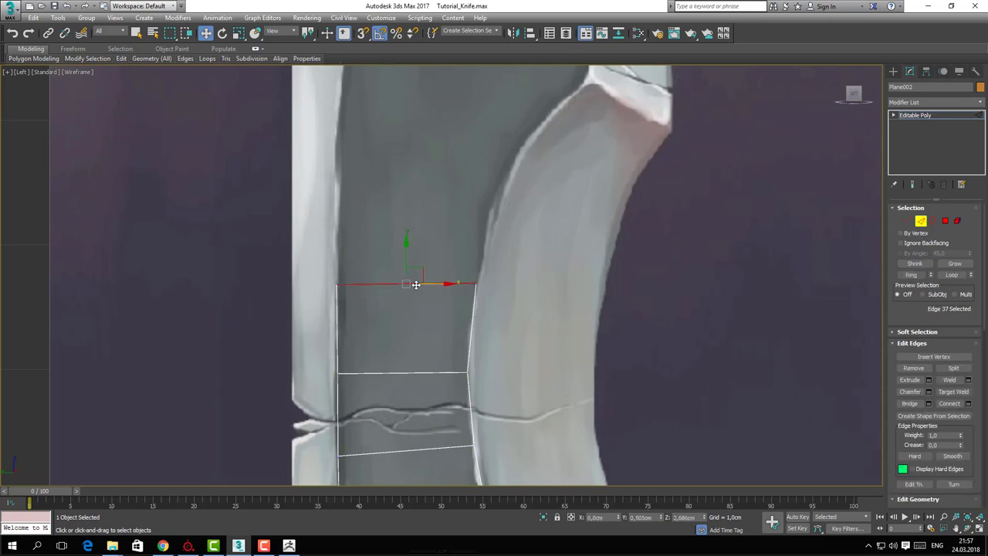
middle_drag(415, 284, 396, 388)
shift+drag(401, 374, 421, 291)
key(1)
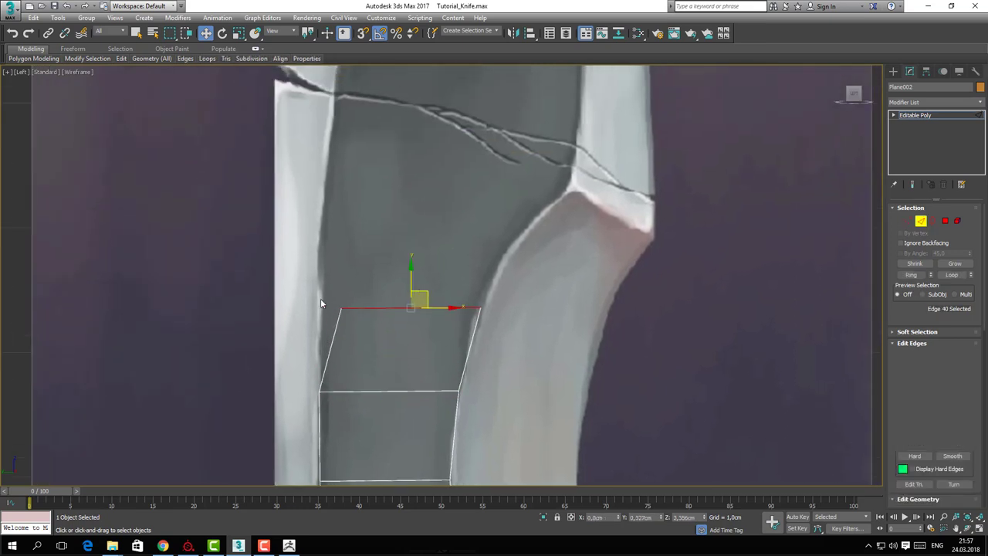
click(340, 309)
drag(365, 309, 351, 311)
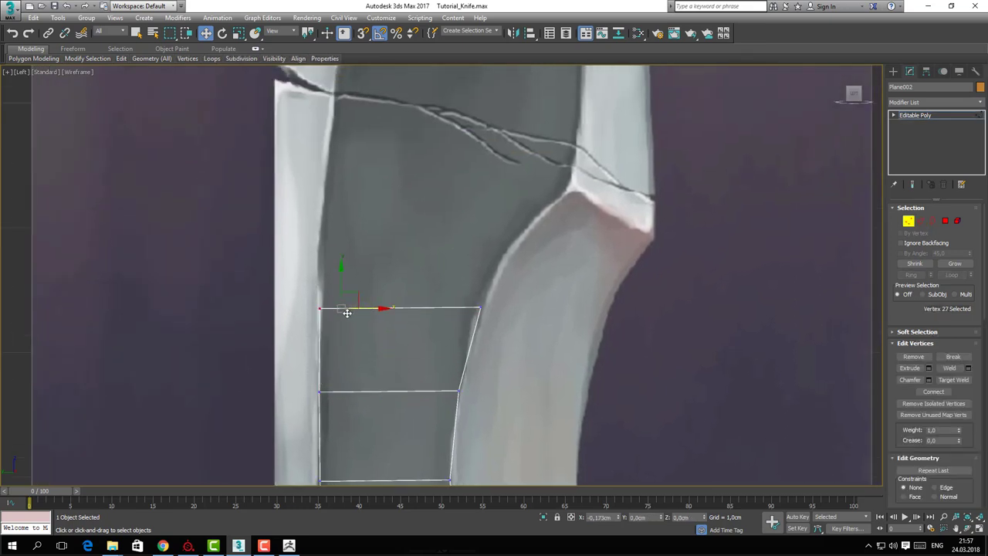
Extrude another segment along the concave bevel and pull its straight-side vertex back onto the bevel line
key(2)
middle_drag(347, 312, 342, 369)
shift+drag(389, 363, 431, 292)
key(1)
drag(333, 289, 336, 325)
Extrude the upper edge below the long diagonal crack, placing one vertex on the notch corner and the other on the opposite bevel line
middle_drag(373, 286, 346, 366)
key(2)
click(370, 385)
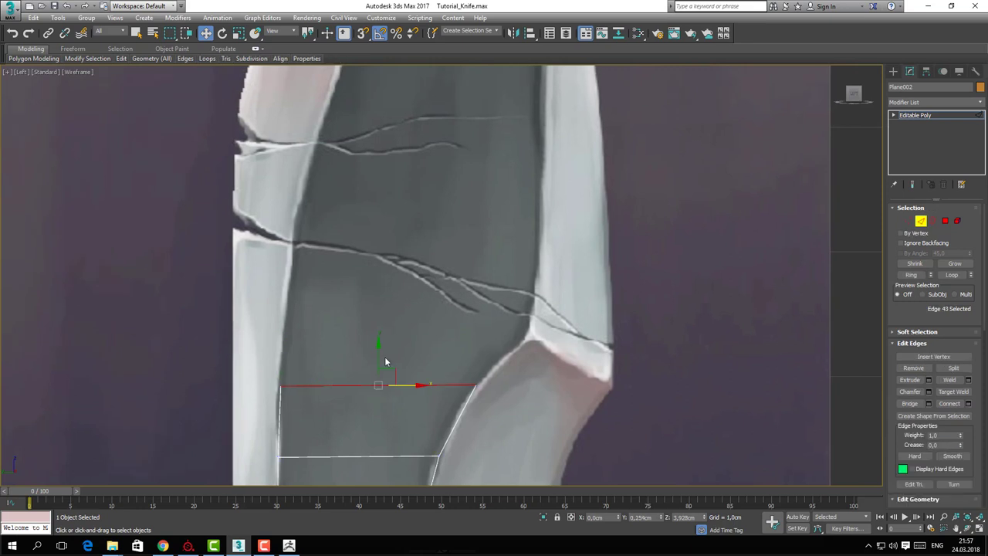
shift+drag(385, 366, 377, 282)
key(ctrl+z)
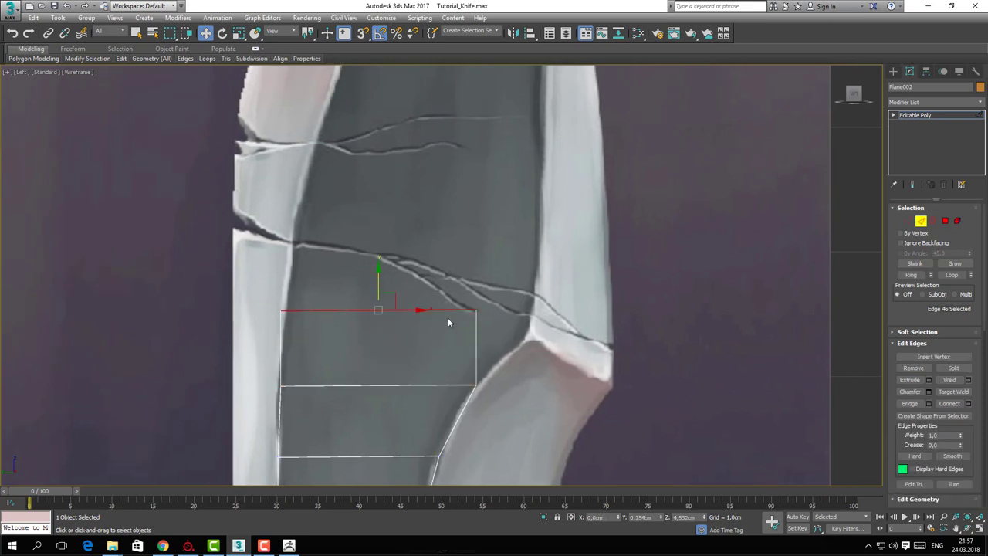
key(1)
click(476, 311)
drag(492, 297, 547, 324)
drag(295, 298, 307, 272)
Extrude the slanted upper edge past the long diagonal crack and fit its outer vertex to the curved bevel line
middle_drag(354, 318, 339, 354)
key(2)
shift+drag(414, 330, 422, 223)
middle_drag(421, 223, 399, 330)
key(1)
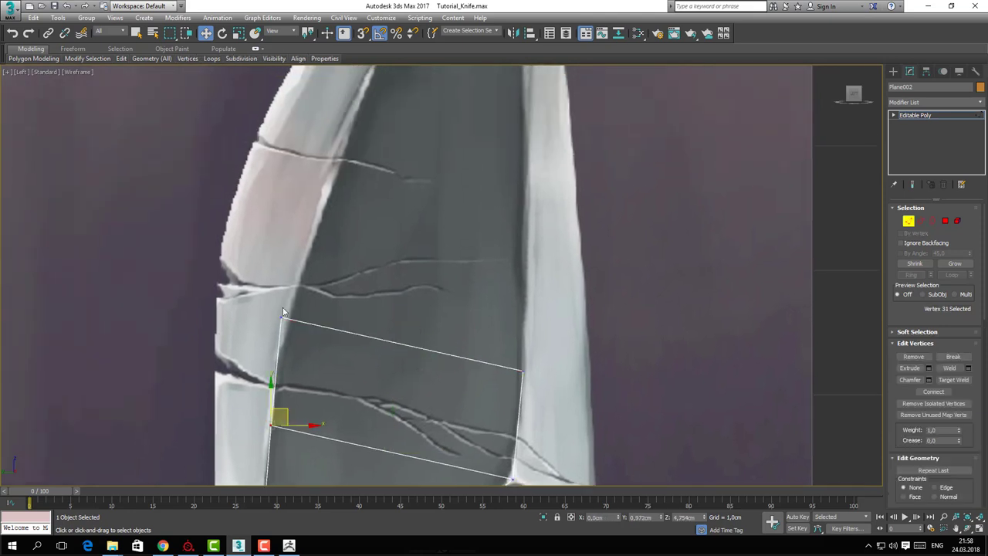
click(293, 305)
drag(291, 324, 301, 311)
Extrude the upper edge just past the branching crack and move its vertex onto the curved bevel line
key(2)
click(409, 351)
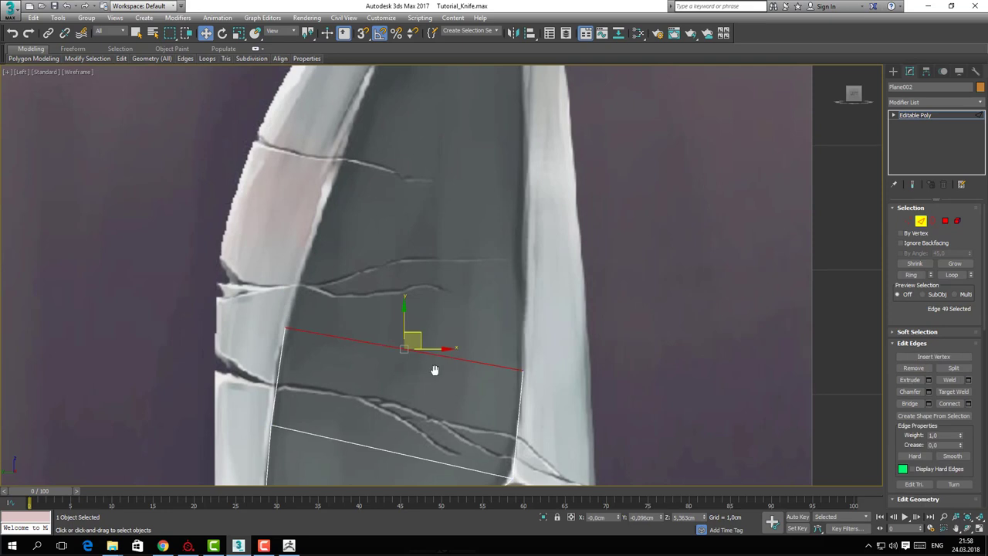
middle_drag(435, 370, 399, 402)
shift+drag(383, 372, 384, 280)
key(1)
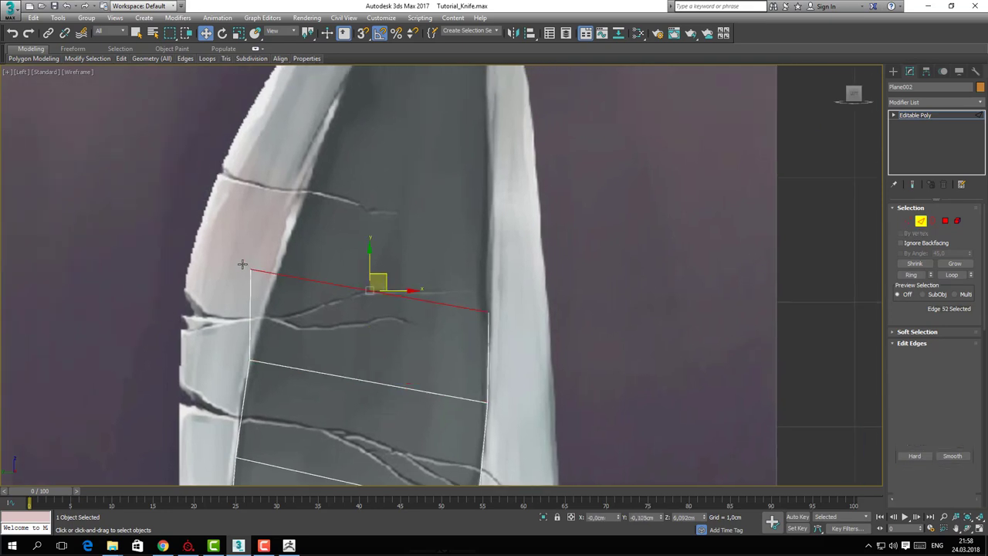
click(251, 270)
drag(262, 252, 287, 264)
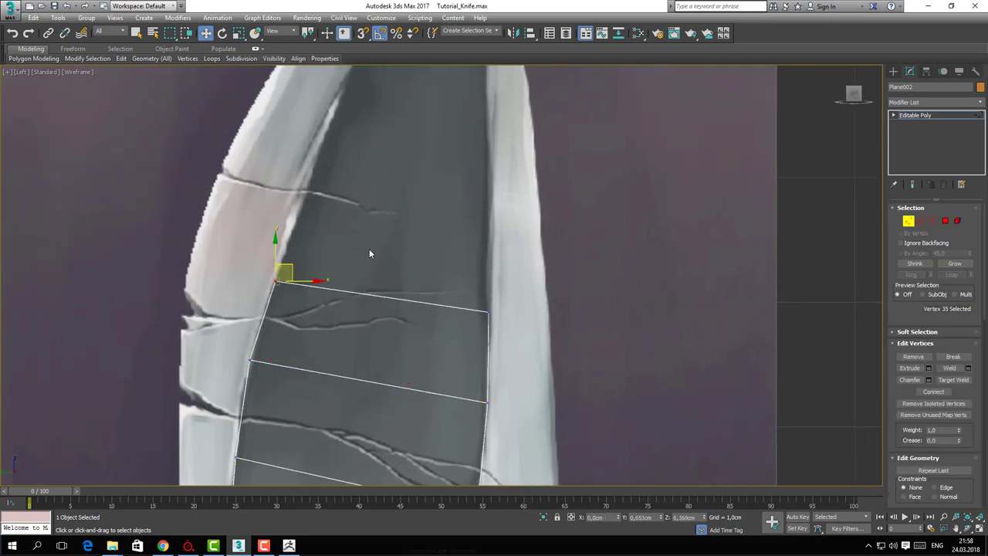
Extrude the upper edge above the topmost crack and move its vertex inward onto the tapering bevel line
middle_drag(370, 251, 364, 346)
key(2)
shift+drag(387, 375, 386, 250)
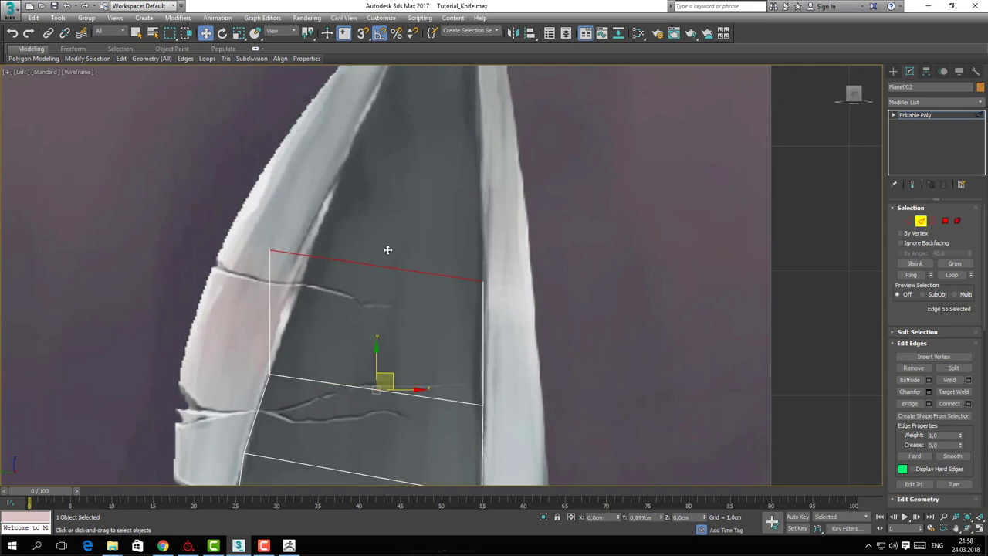
key(1)
click(270, 250)
drag(293, 242, 326, 244)
Extrude a long segment toward the blade tip and bring its outer vertex in to the bevel line
middle_drag(327, 244, 394, 346)
key(2)
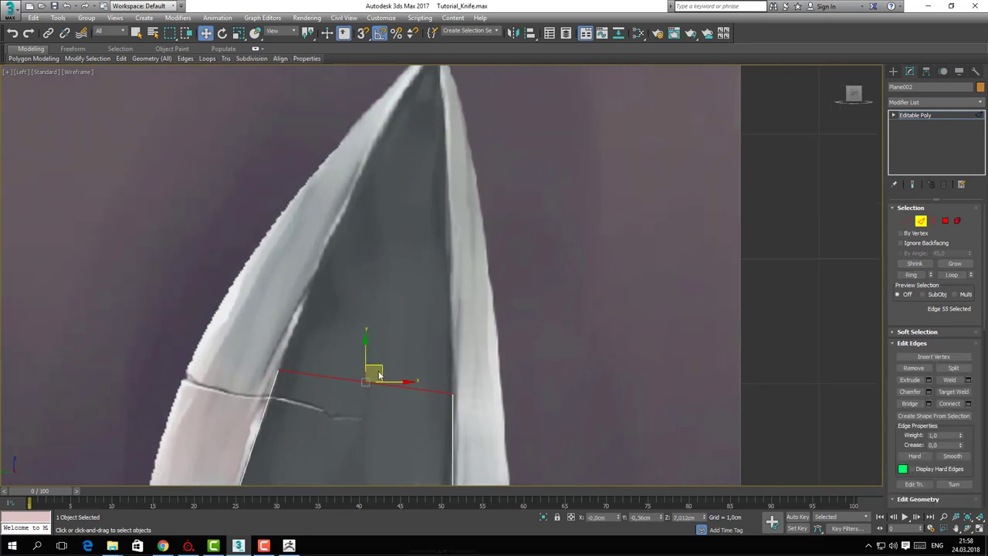
shift+drag(378, 373, 358, 239)
key(1)
drag(249, 216, 304, 273)
drag(289, 217, 343, 224)
Extrude the upper edge to just below the blade tip and narrow it by moving its outer vertex onto the bevel line
middle_drag(343, 224, 384, 274)
key(2)
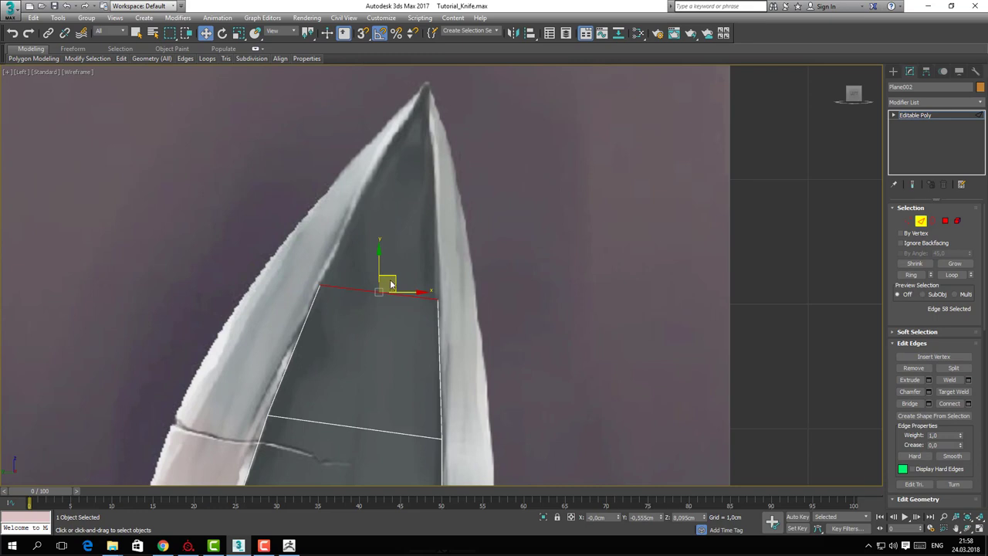
shift+drag(390, 285, 382, 163)
key(1)
click(318, 174)
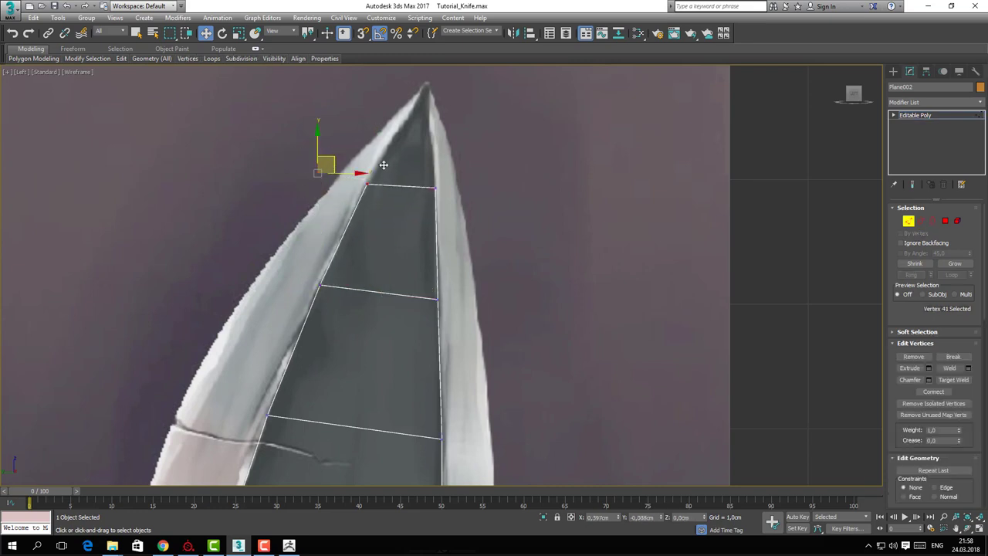
Extrude the upper edge to the blade tip and target-weld its two end vertices into a single point
middle_drag(394, 228, 399, 326)
key(2)
shift+drag(409, 273, 406, 166)
middle_drag(400, 205, 399, 229)
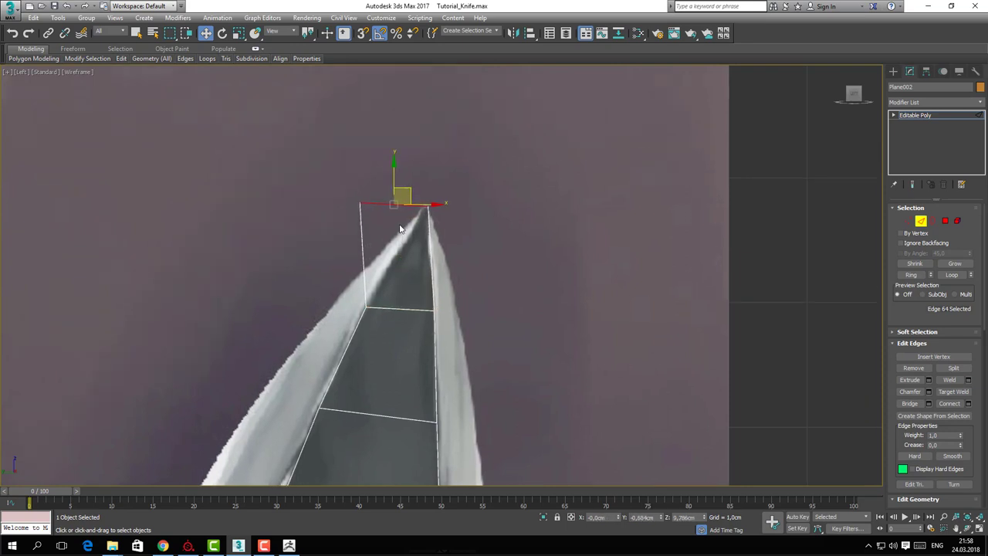
key(1)
right_click(396, 221)
click(368, 289)
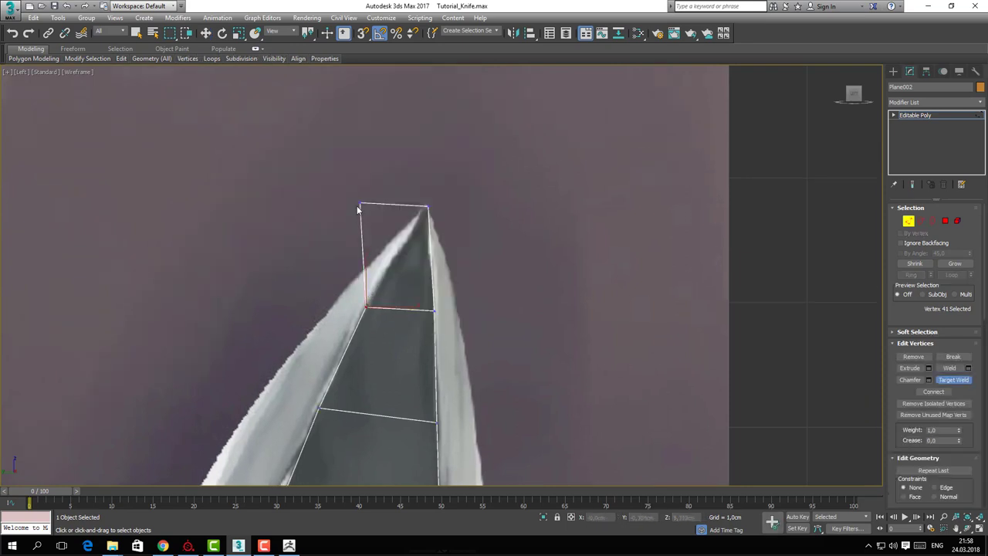
click(425, 206)
Switch back to the Move tool and nudge the welded tip vertex onto the reference's blade tip
middle_drag(414, 287, 397, 261)
key(w)
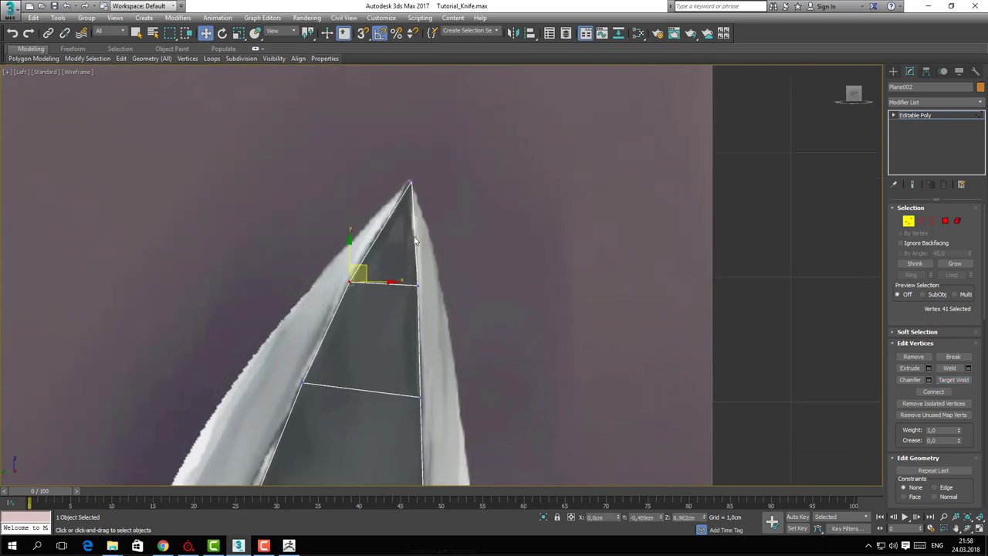
key(1)
key(1)
drag(378, 170, 417, 199)
click(410, 185)
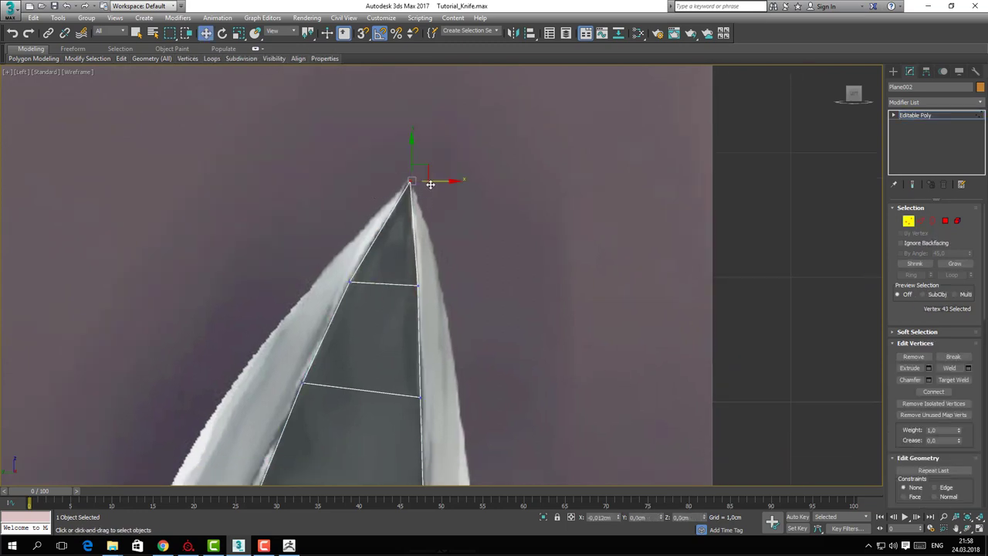
Nudge the border vertices below the tip sideways, down to the branching crack, so they follow the reference's bevel lines
middle_drag(408, 331, 388, 254)
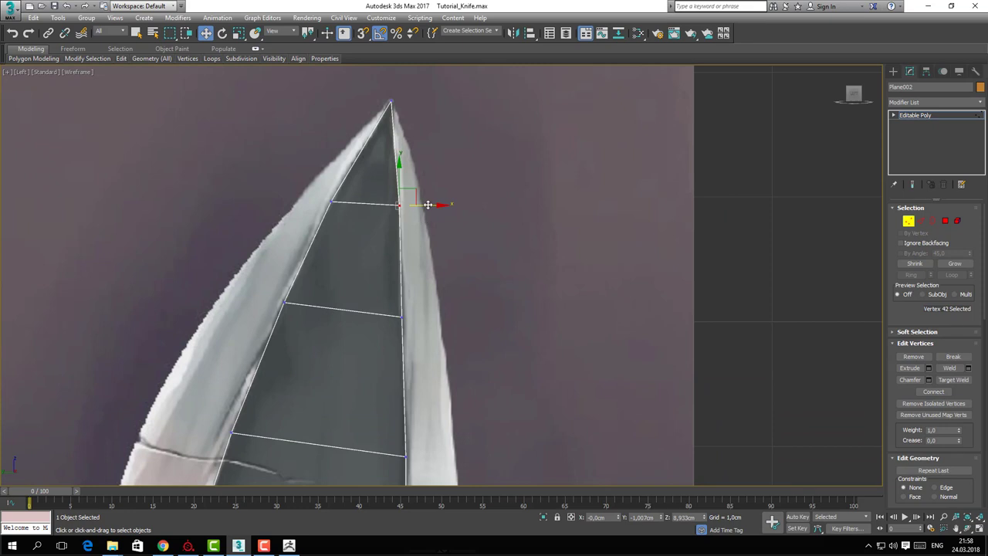
drag(428, 205, 427, 205)
click(327, 201)
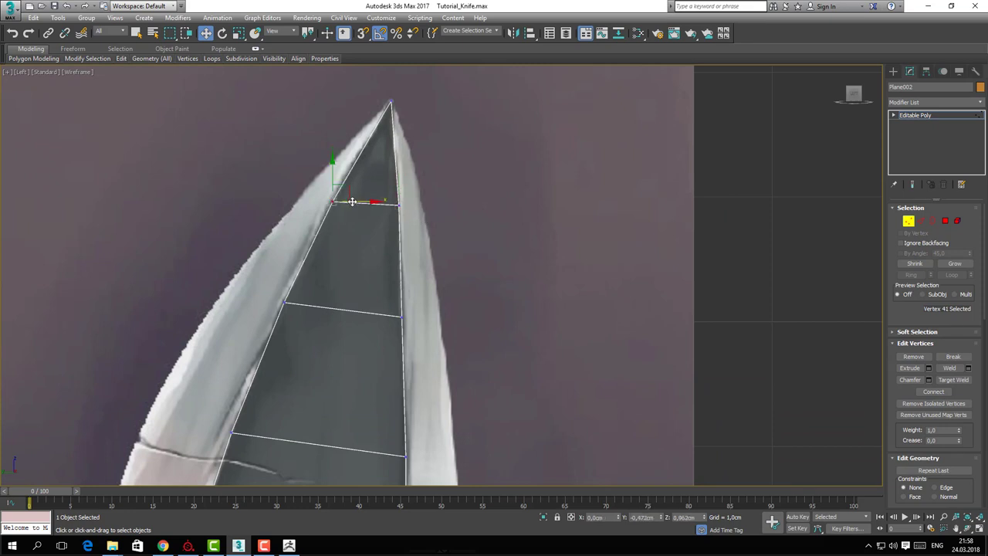
middle_drag(259, 295, 260, 271)
click(287, 279)
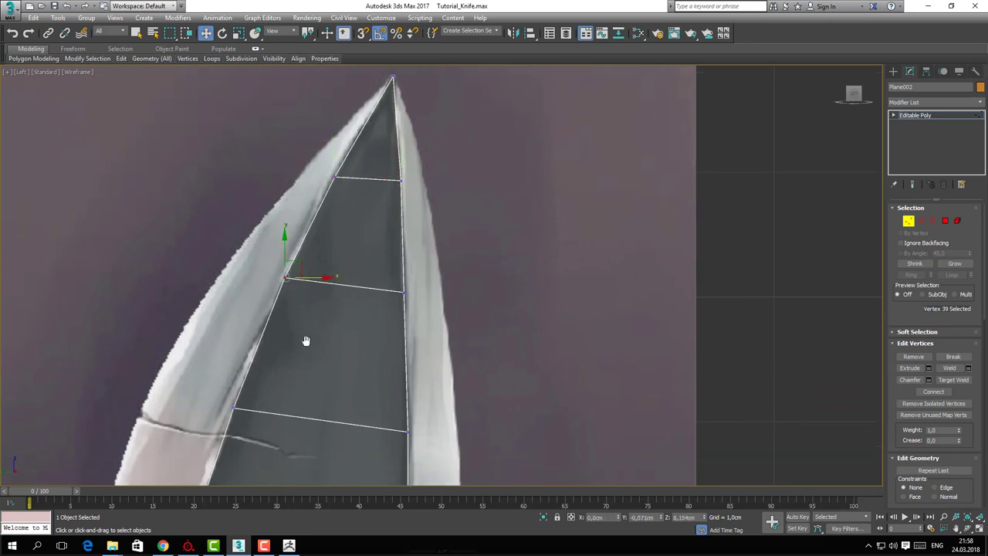
middle_drag(306, 342, 308, 210)
click(237, 276)
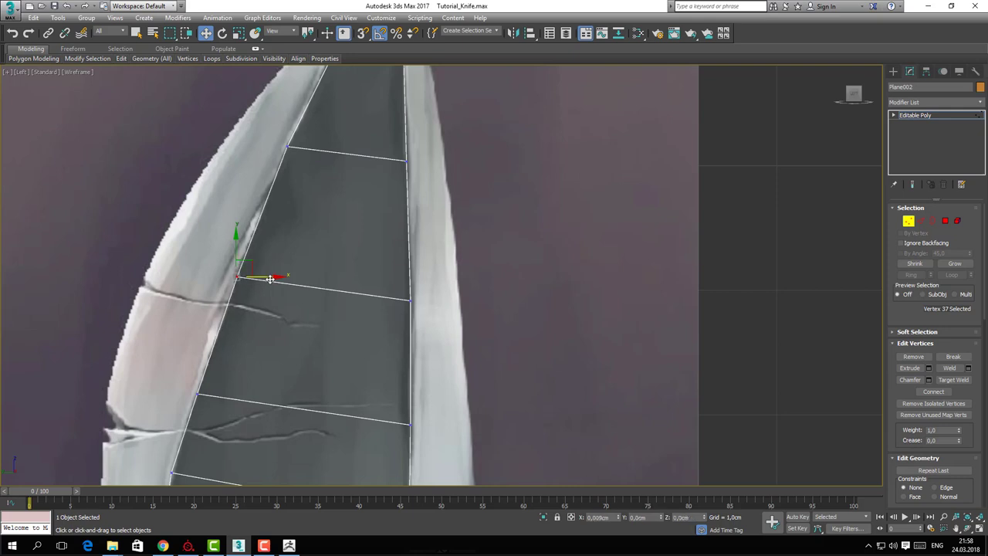
middle_drag(258, 378, 331, 279)
click(271, 294)
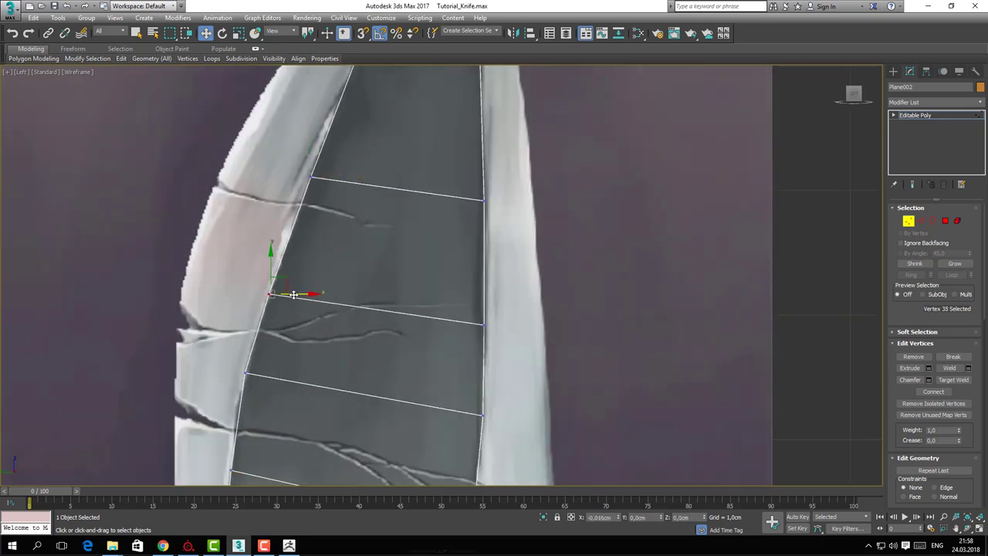
Nudge the border vertices on both sides just above the long diagonal crack onto the reference's bevel lines
middle_drag(251, 363, 278, 279)
click(274, 289)
drag(290, 276, 289, 284)
middle_drag(303, 313, 309, 289)
click(516, 309)
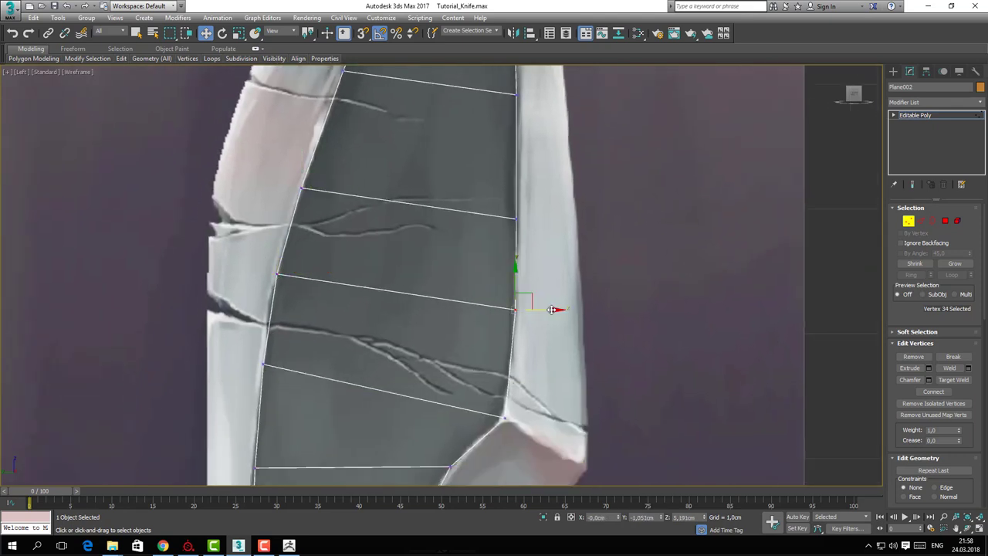
middle_drag(277, 351, 282, 485)
middle_drag(412, 220, 390, 345)
Move the two lowest vertices of the rounded notch beside the lower hole up along the reference's notch curve
scroll(396, 321, down, 3)
middle_drag(397, 291, 416, 2)
middle_drag(408, 329, 393, 180)
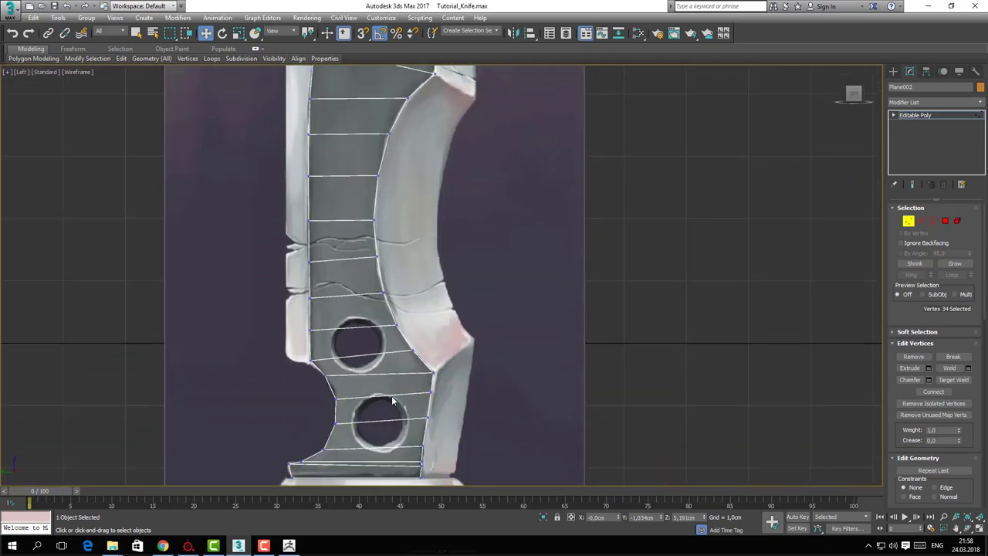
scroll(392, 400, up, 2)
middle_drag(331, 439, 355, 381)
scroll(315, 414, up, 2)
middle_drag(288, 445, 300, 410)
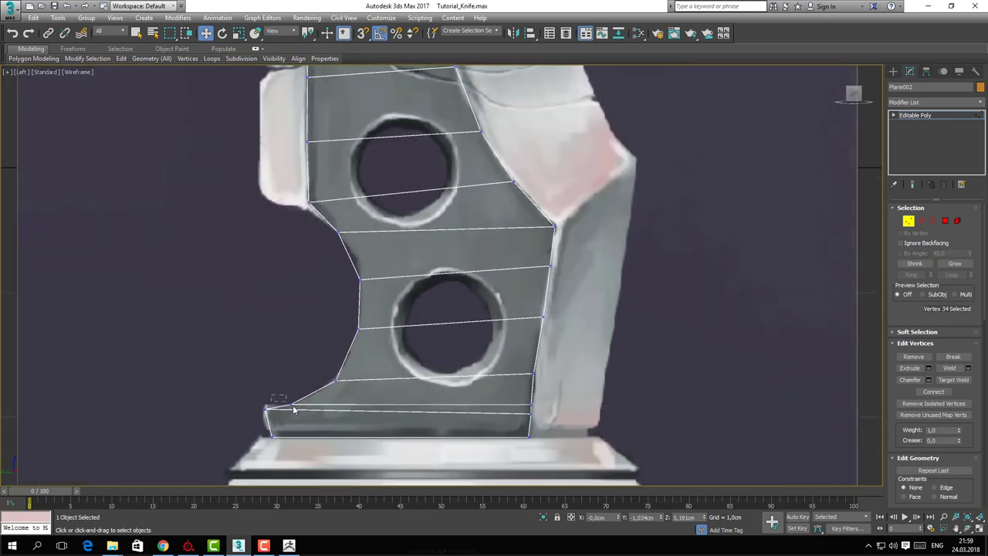
click(293, 408)
drag(306, 394, 371, 309)
click(336, 380)
click(367, 322)
Raise the two vertices at the deepest part of the notch so they are spaced evenly along its curve
click(358, 328)
click(361, 279)
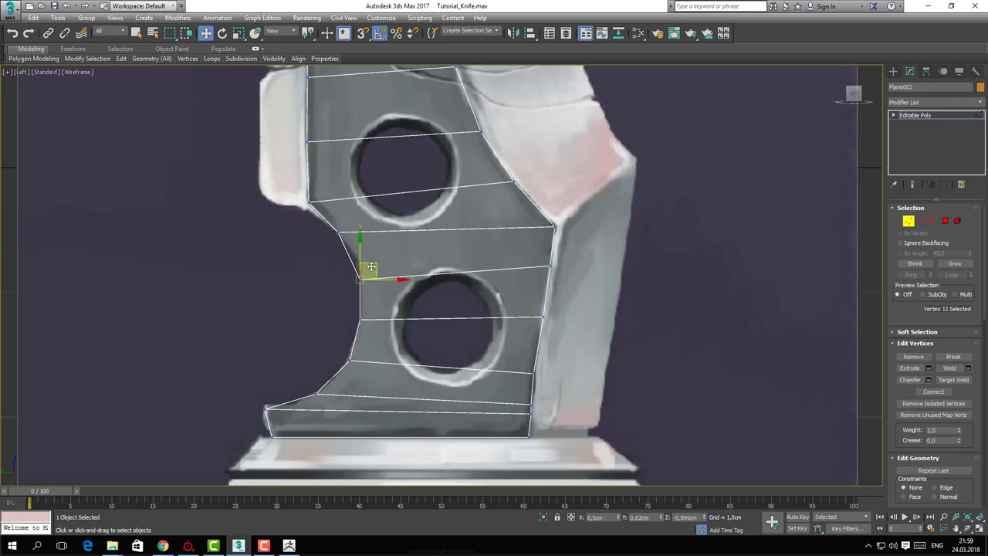
drag(371, 266, 369, 253)
click(359, 319)
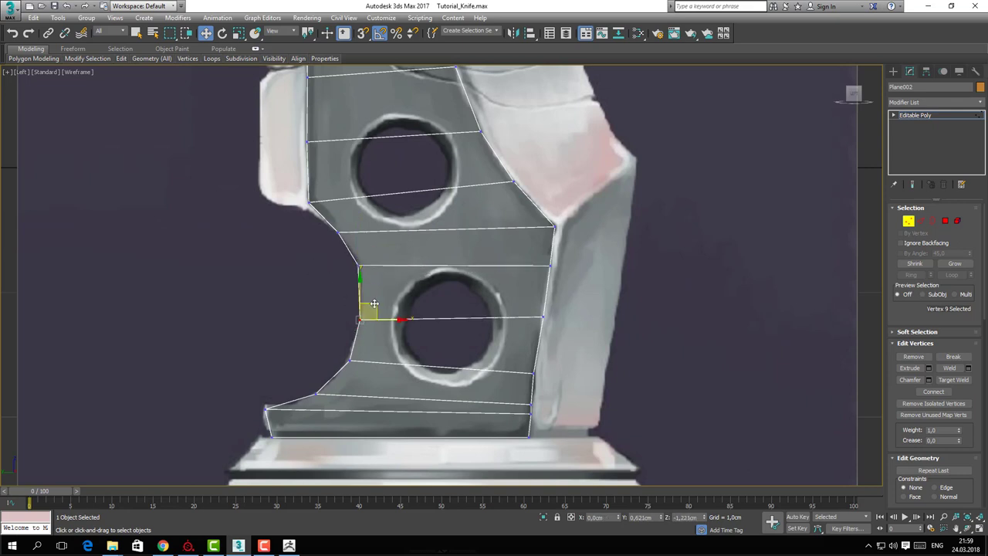
drag(375, 308, 375, 303)
Adjust the pointed corner below the notch and the base corner vertex to fit the reference outline above the guard
middle_drag(383, 318, 411, 361)
drag(330, 232, 347, 262)
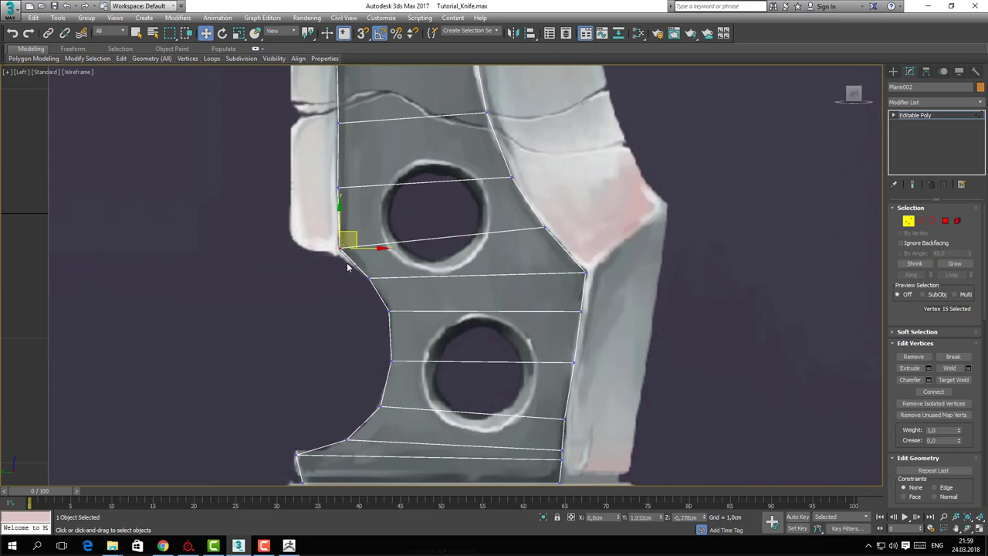
middle_drag(286, 431, 286, 393)
click(296, 415)
drag(303, 399, 304, 403)
click(315, 449)
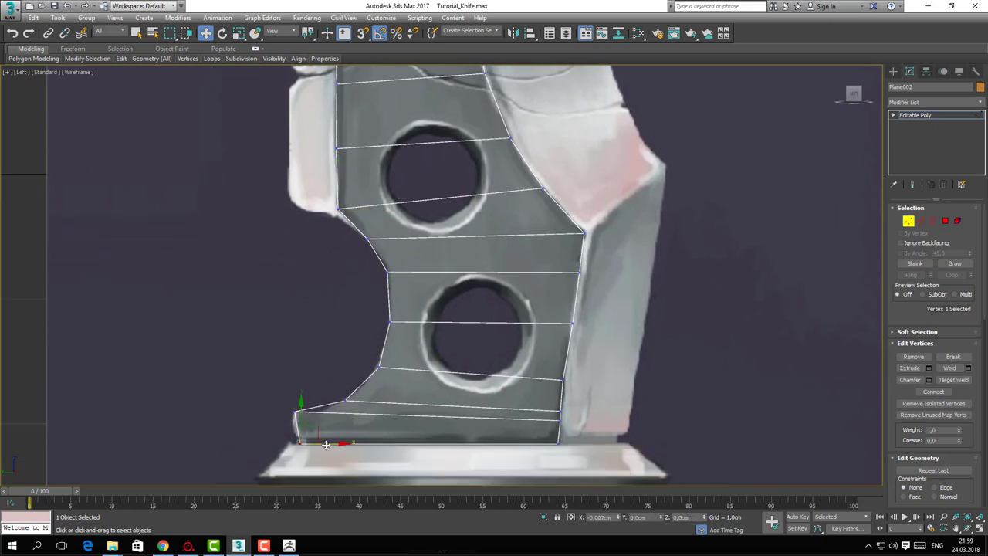
middle_drag(327, 445, 325, 414)
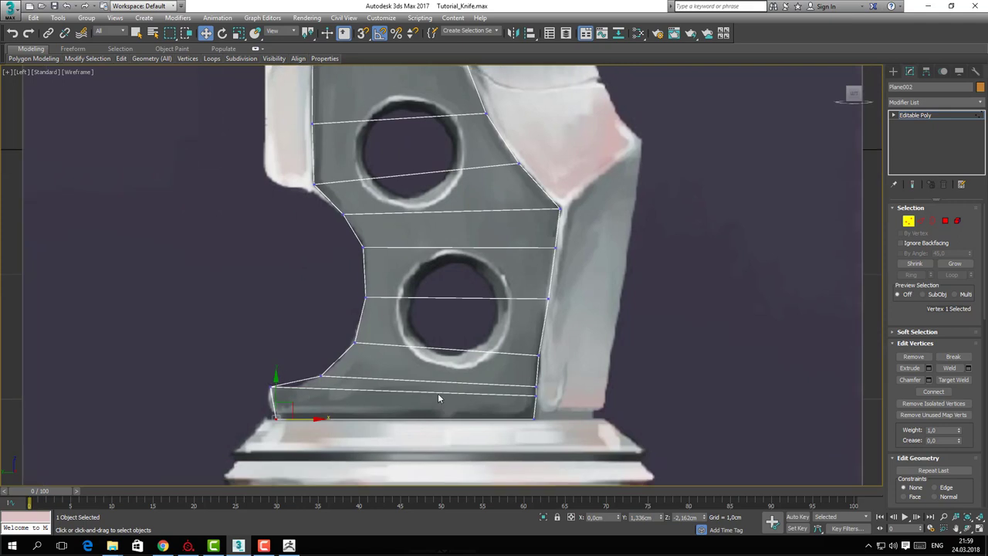
middle_drag(438, 393, 390, 406)
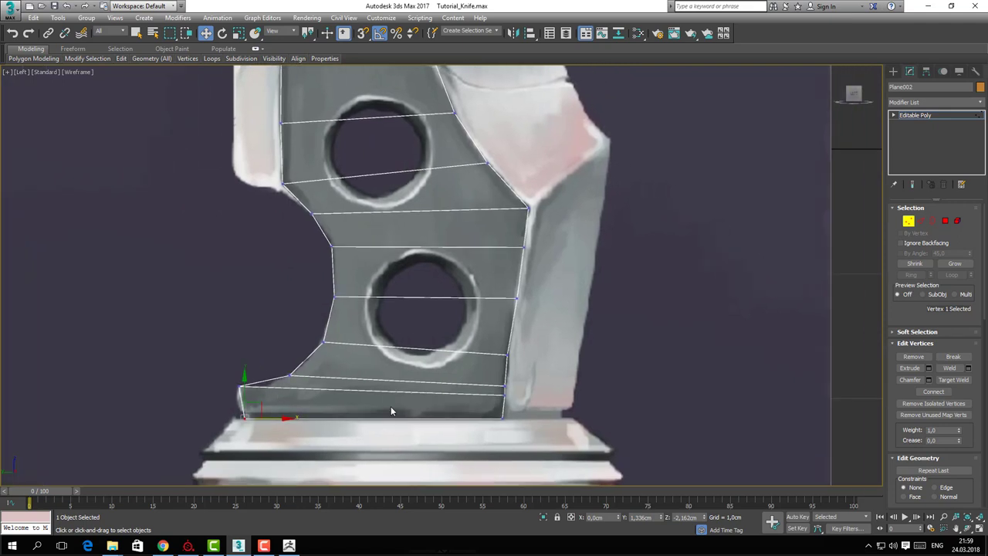
scroll(391, 405, down, 8)
scroll(359, 292, up, 8)
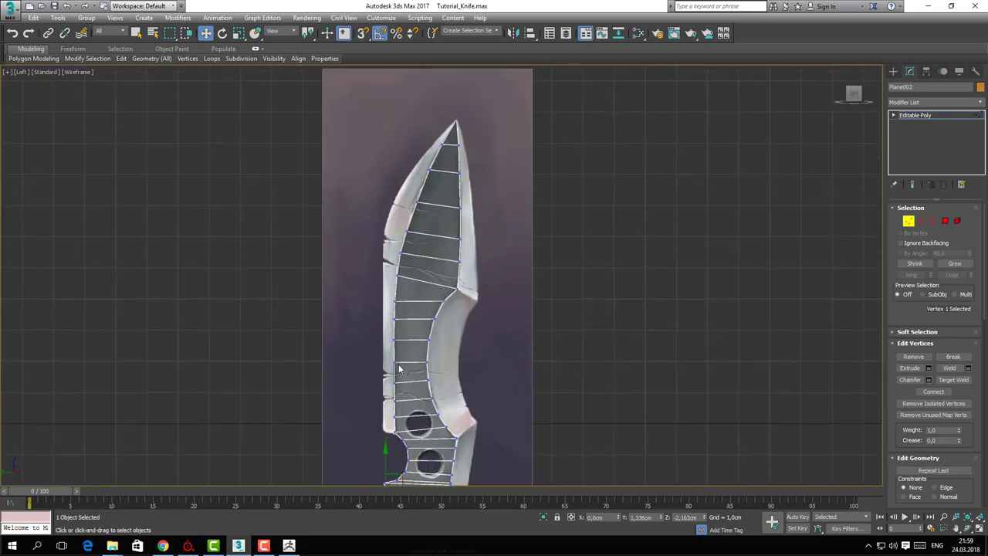
key(2)
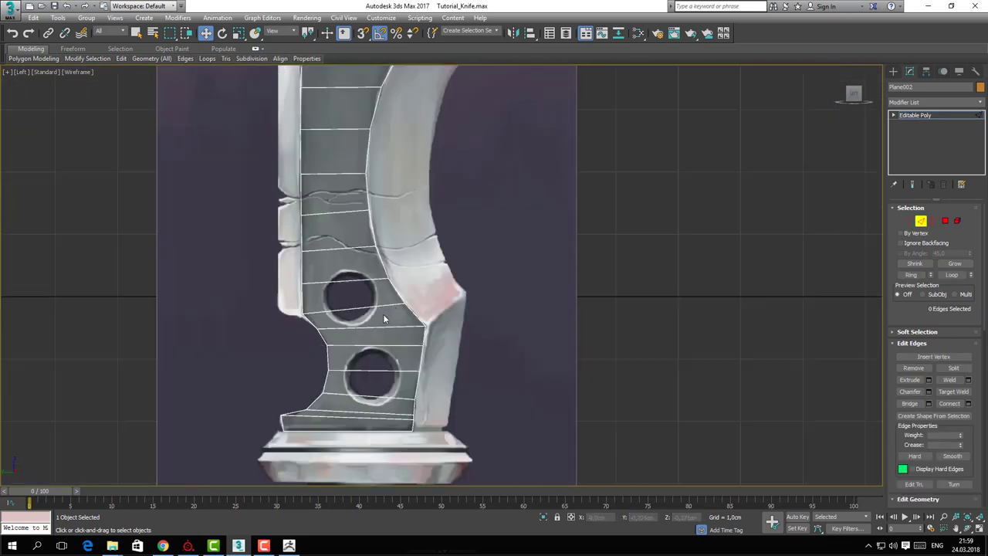
scroll(383, 313, down, 4)
middle_drag(357, 245, 317, 247)
scroll(390, 340, up, 3)
click(391, 340)
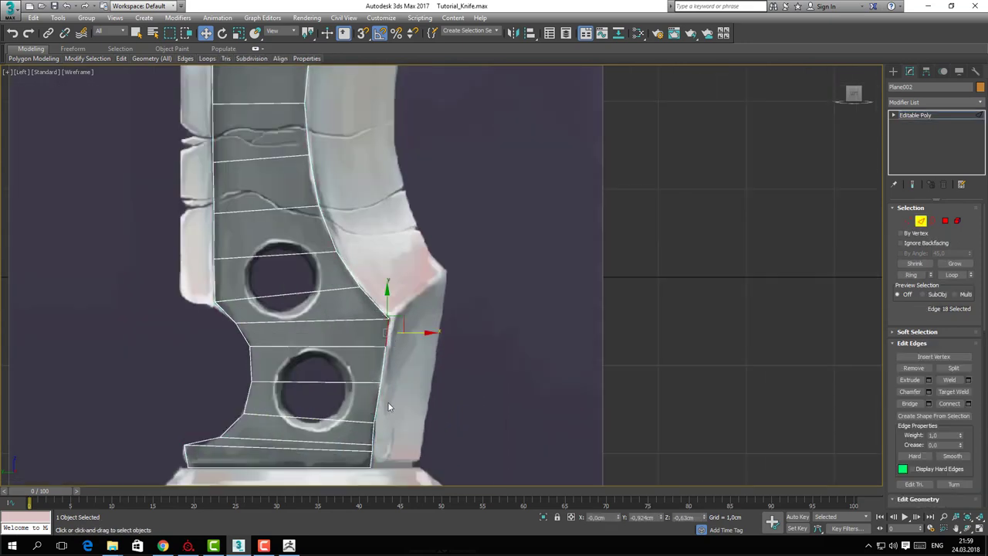
Nudge the border vertices beside and below the lower hole onto the bevel line opposite the notch
middle_drag(387, 402, 385, 375)
key(1)
click(376, 390)
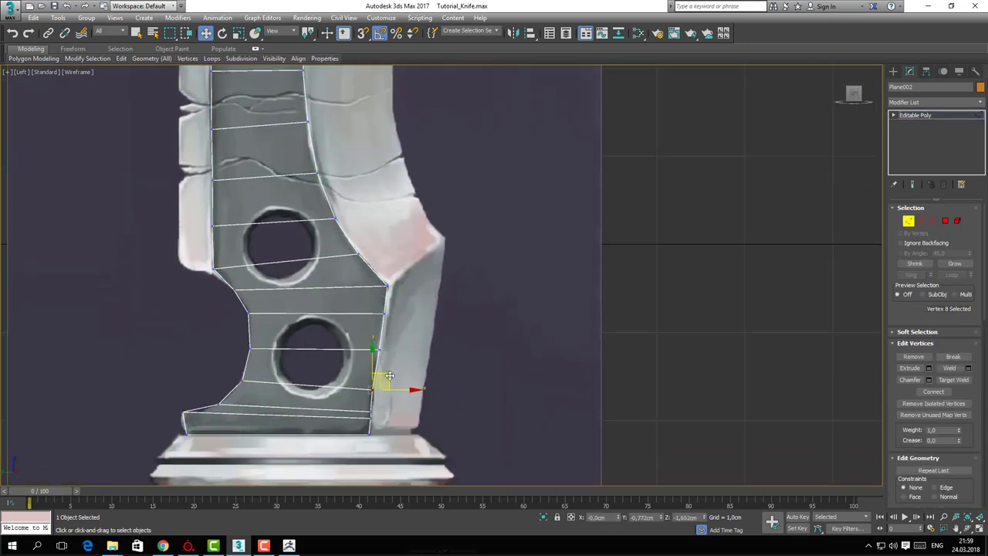
drag(389, 375, 391, 373)
click(371, 411)
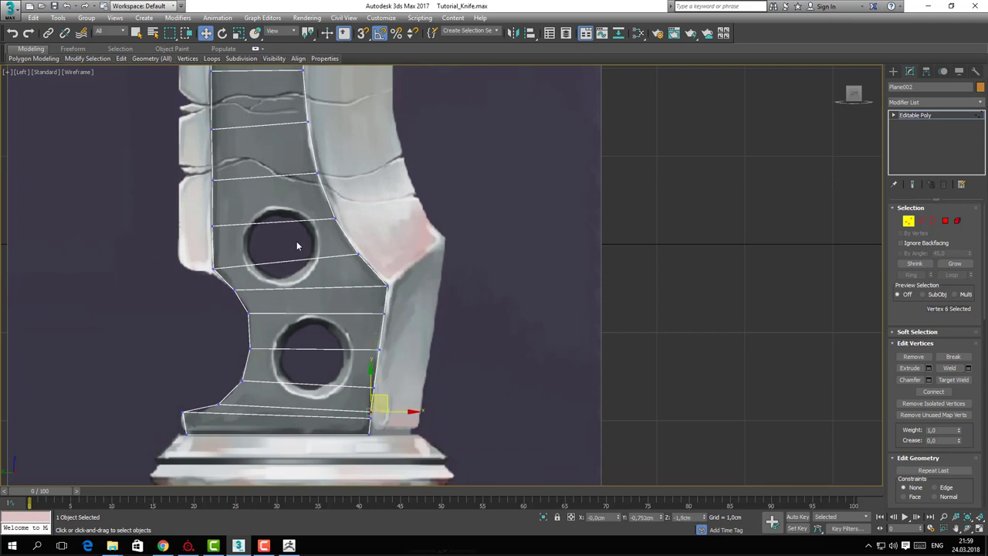
scroll(302, 253, up, 5)
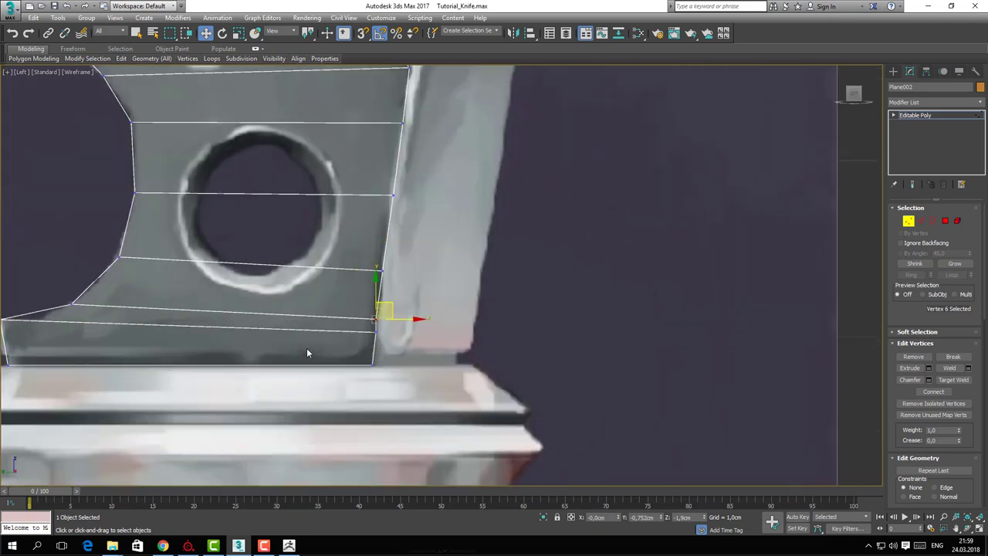
scroll(368, 348, down, 4)
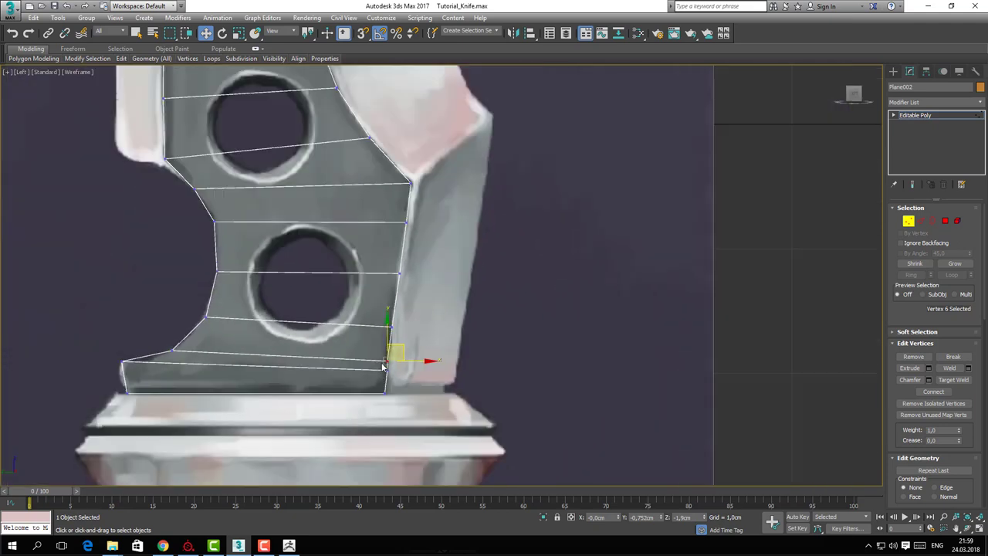
scroll(366, 386, up, 1)
right_click(423, 342)
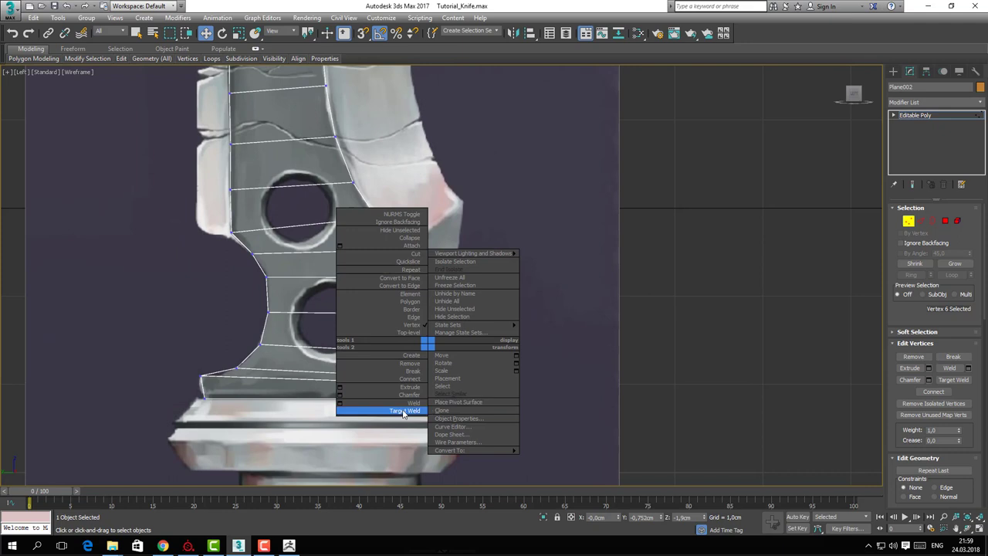
click(382, 408)
right_click(404, 363)
middle_drag(450, 374, 428, 370)
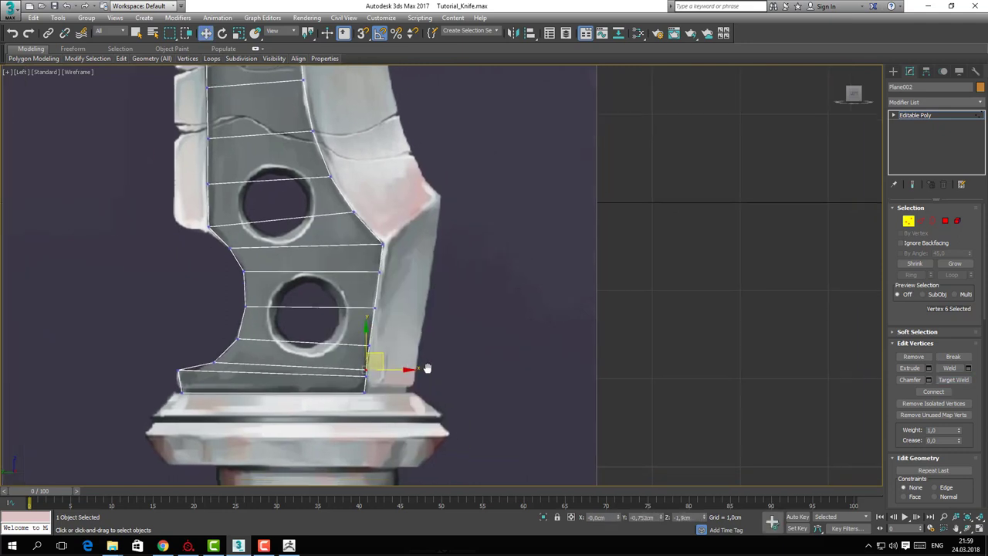
Select the six border edges from the bevel corner down to the guard and extrude them to the blade's outer edge
key(2)
click(382, 261)
ctrl+click(378, 284)
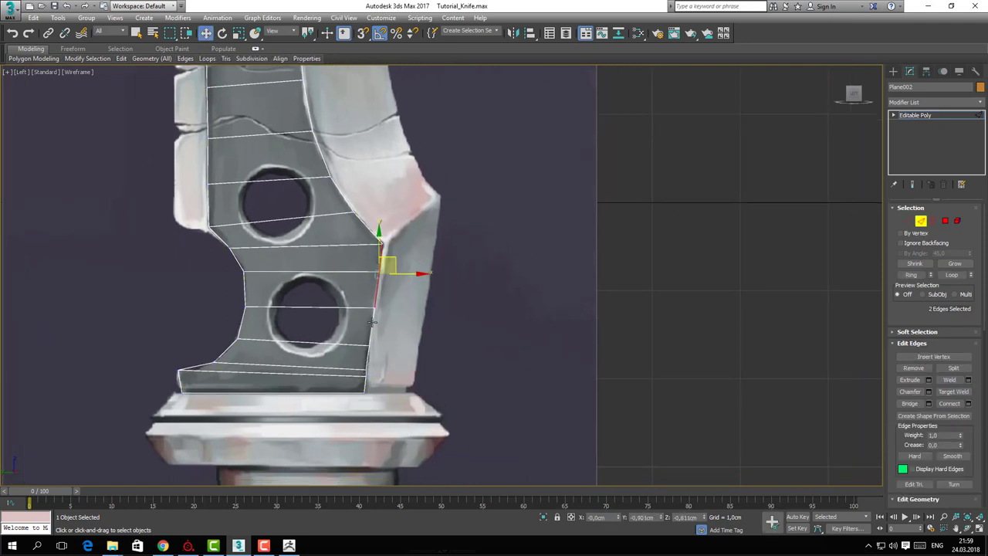
ctrl+click(373, 330)
ctrl+click(368, 355)
ctrl+click(365, 375)
ctrl+click(365, 384)
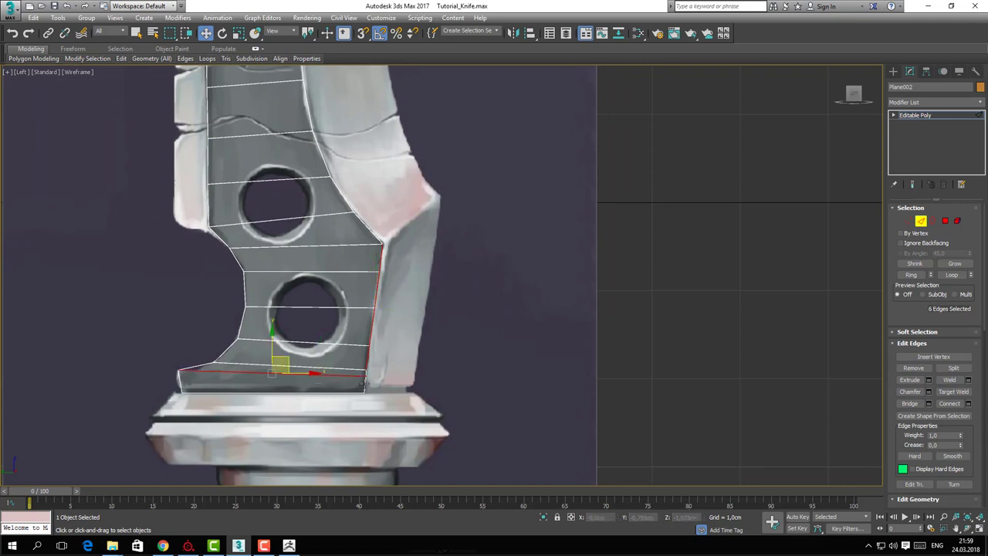
key(ctrl+z)
ctrl+click(366, 372)
ctrl+click(365, 384)
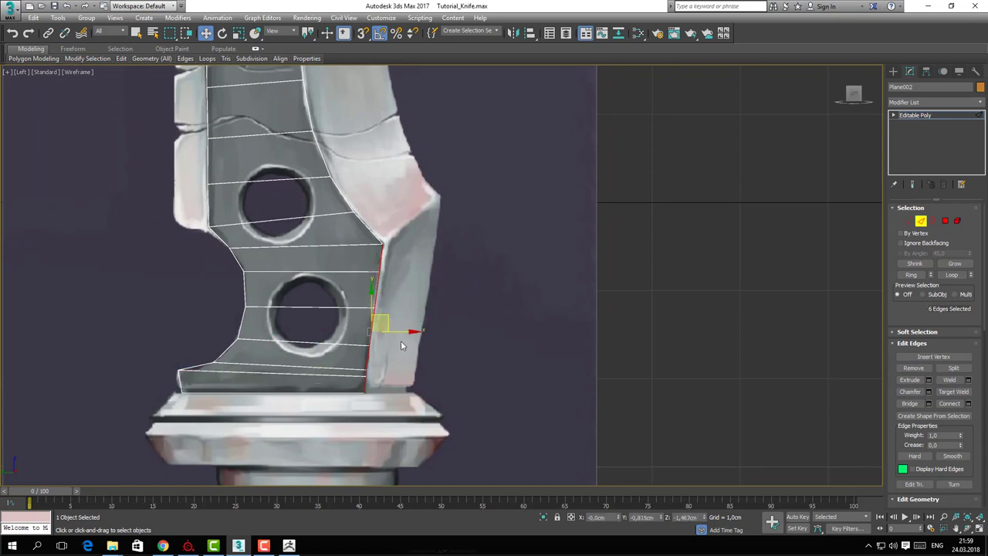
shift+drag(399, 331, 450, 335)
Move the top outer vertex of the extruded strip up onto the blade's protruding corner
key(1)
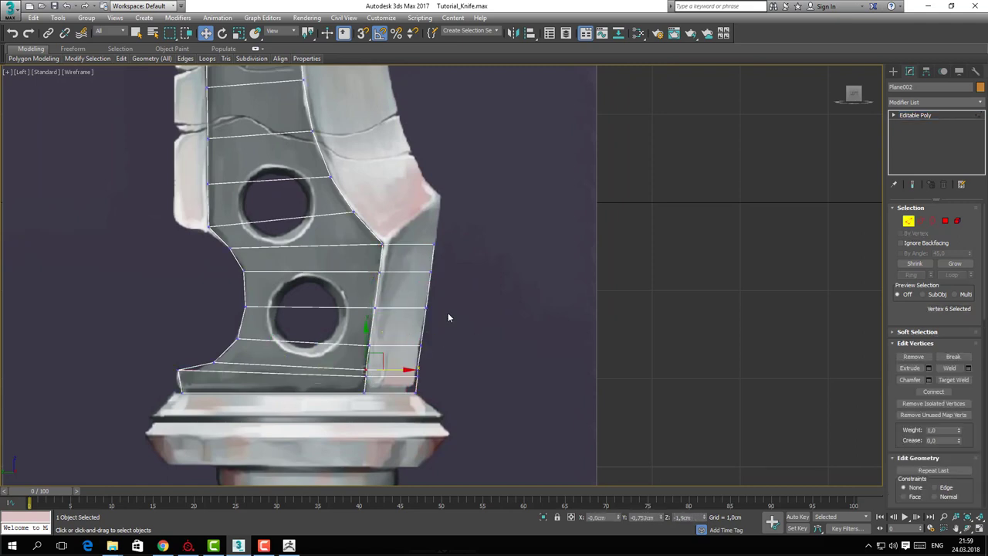
click(433, 243)
drag(449, 234, 454, 187)
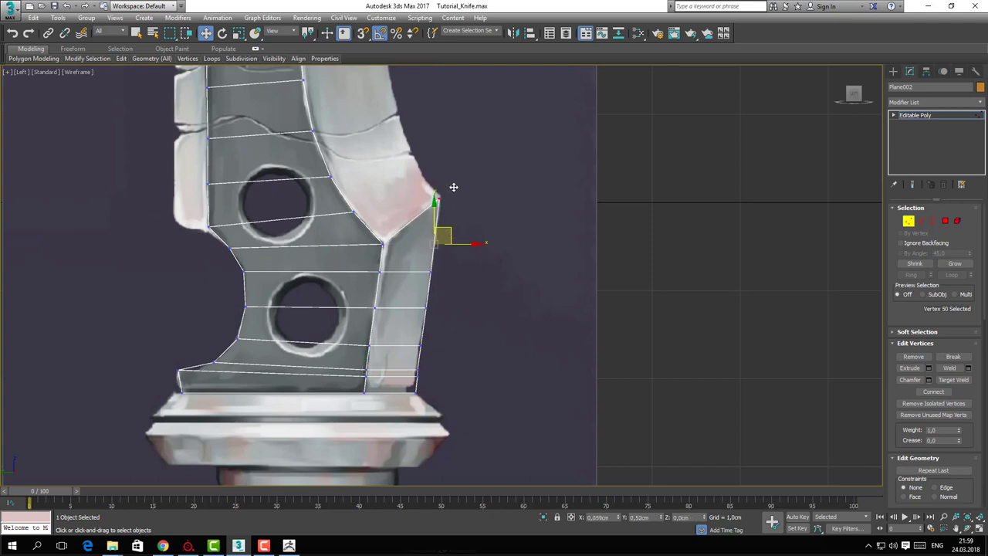
middle_drag(420, 272, 422, 232)
Remove the redundant row of two edges just below the lower hole, together with its vertices
key(2)
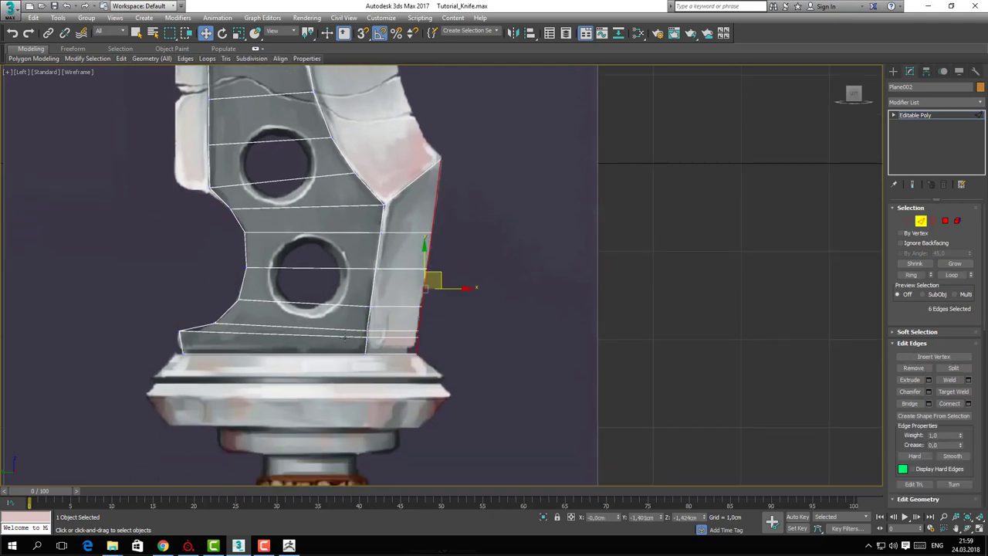
click(344, 331)
ctrl+click(375, 330)
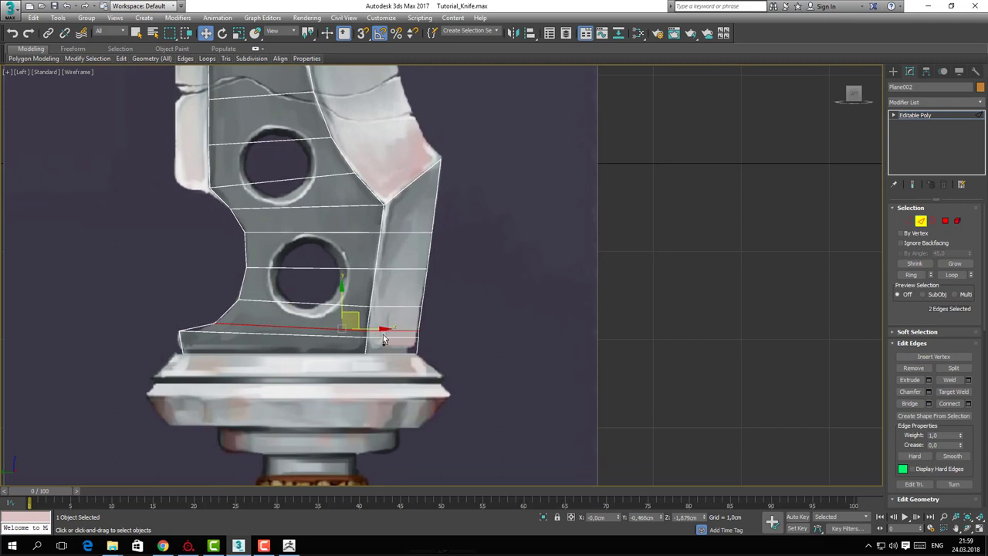
key(ctrl+BackSpace)
Lower the three notch vertices beside the lower hole to redistribute them along the curve and nudge the base corner vertex
key(1)
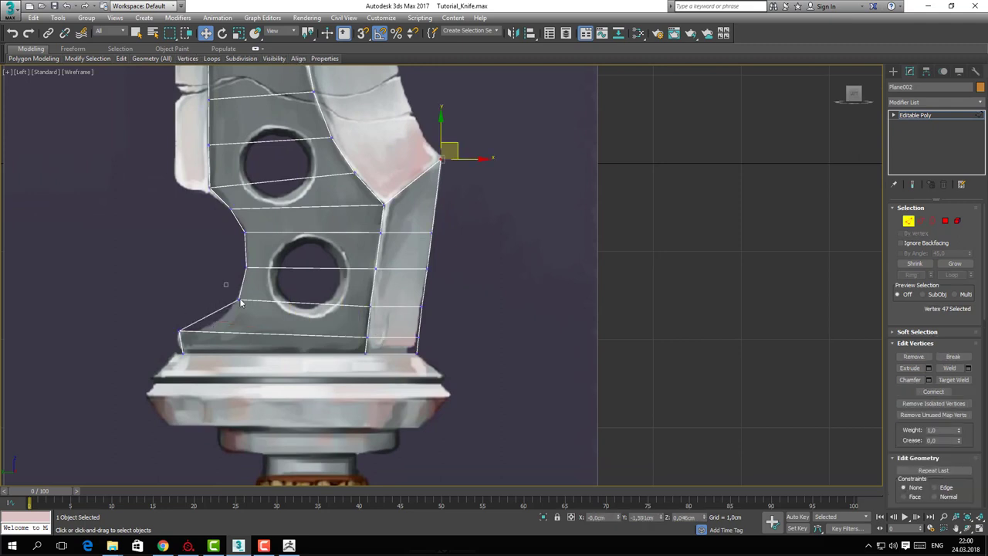
click(238, 299)
drag(252, 282, 238, 298)
click(246, 268)
drag(258, 251, 258, 264)
click(242, 230)
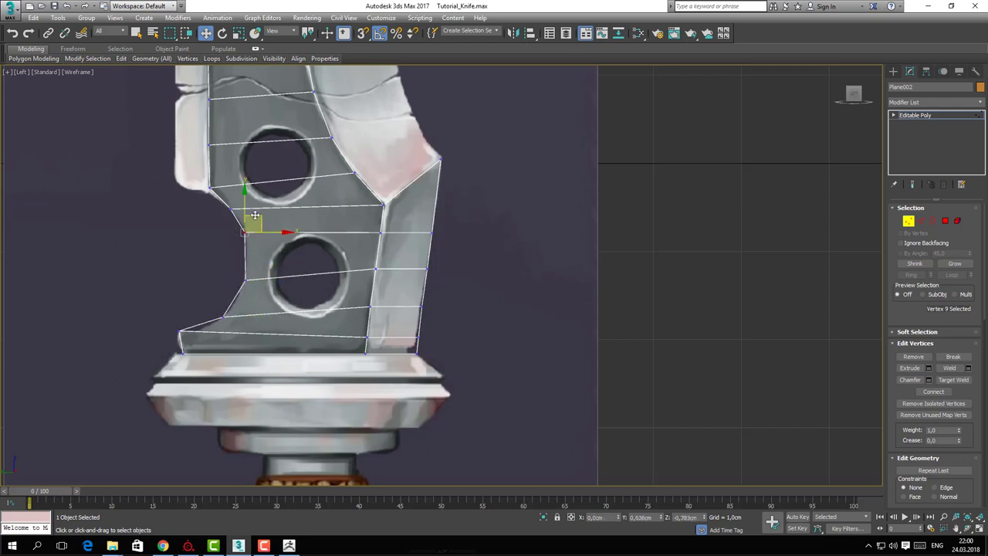
scroll(204, 303, up, 2)
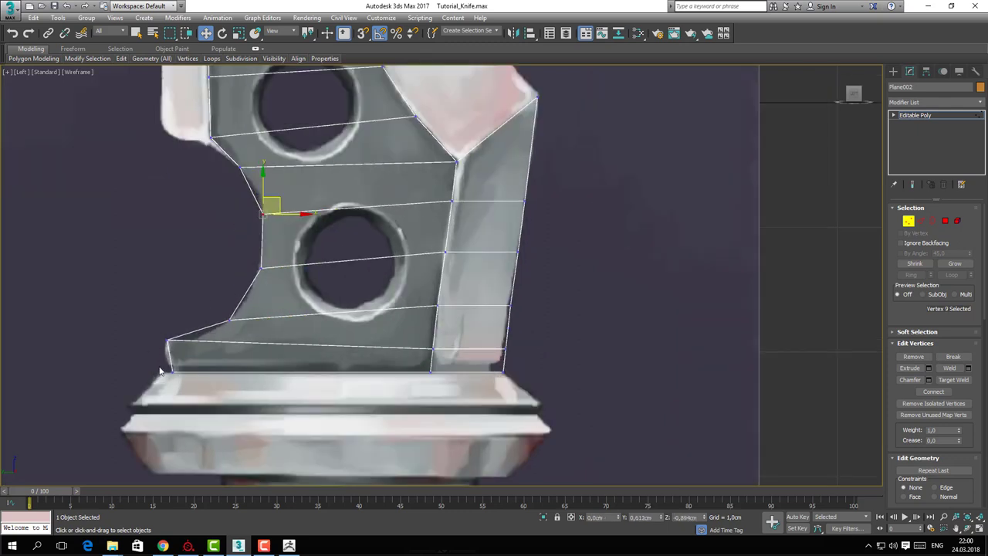
click(162, 371)
middle_drag(412, 333, 324, 325)
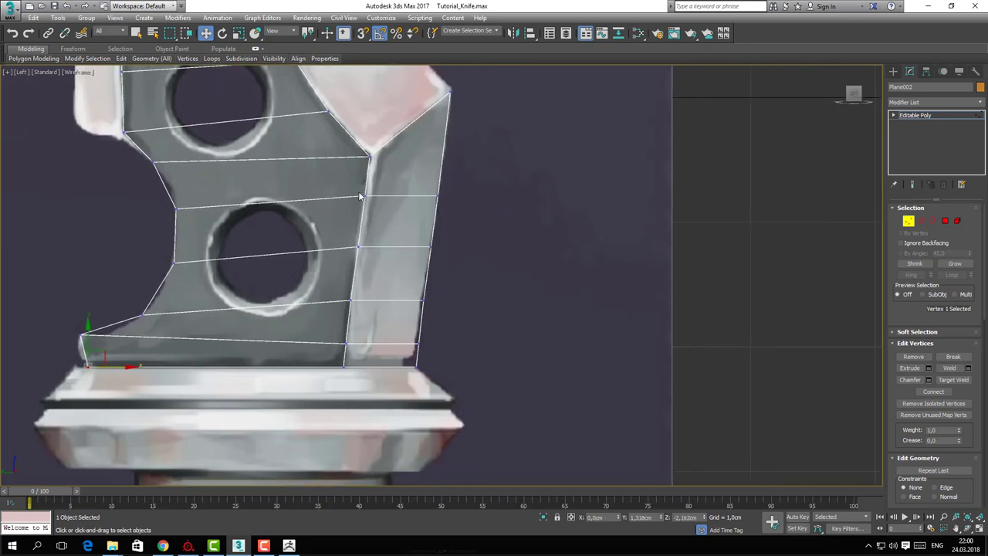
Select seven border edges along the blade's large concave cutout and extrude them to the cutout's outer edge
middle_drag(358, 196, 354, 383)
scroll(348, 421, down, 3)
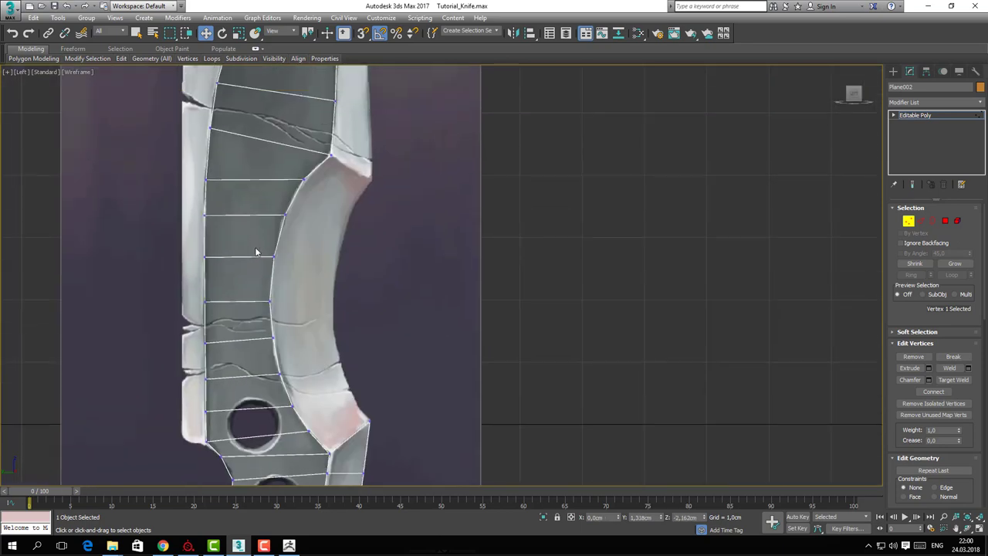
key(2)
click(297, 197)
ctrl+click(280, 249)
ctrl+click(273, 271)
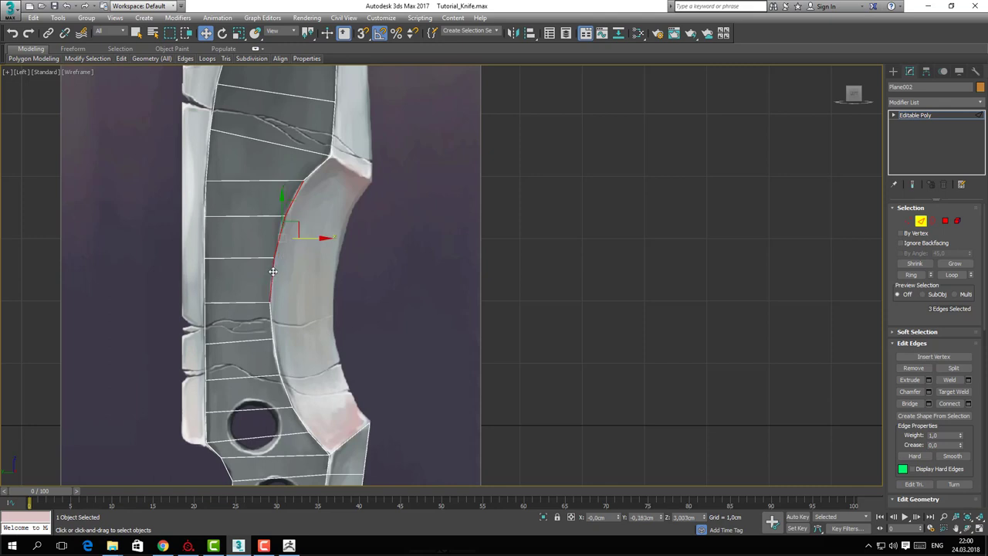
ctrl+click(269, 324)
ctrl+click(276, 356)
ctrl+click(284, 386)
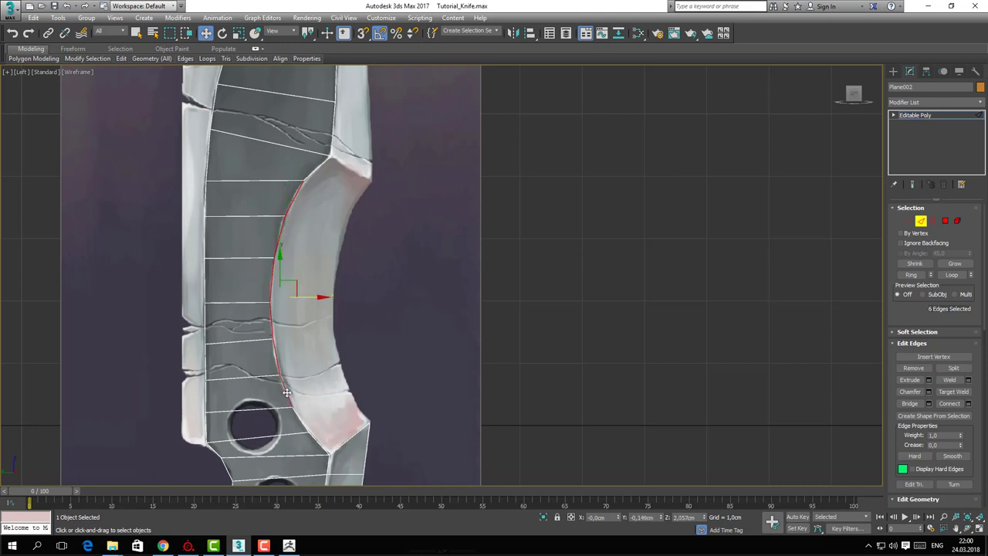
ctrl+click(303, 423)
middle_drag(308, 374, 304, 375)
shift+drag(311, 316, 373, 332)
Slide the upper outer vertices of the concave cutout strip down along the cutout's outer edge so the cross edges slant
key(1)
click(358, 187)
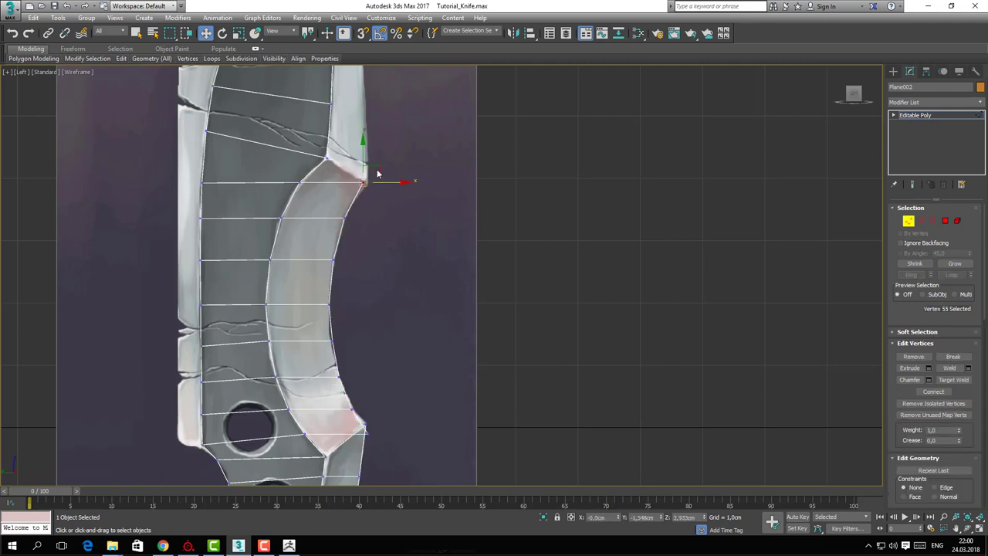
click(345, 217)
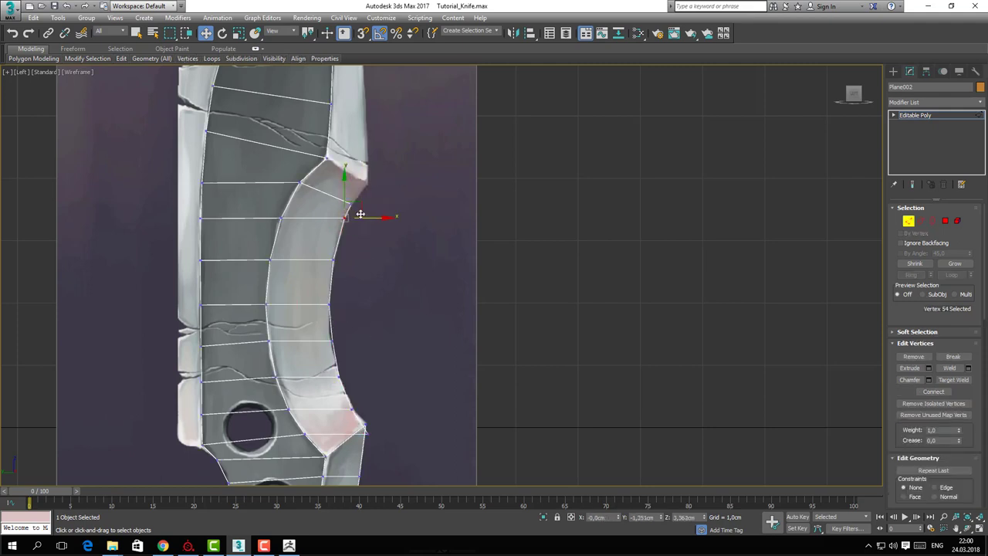
drag(363, 210, 345, 261)
click(332, 259)
click(331, 304)
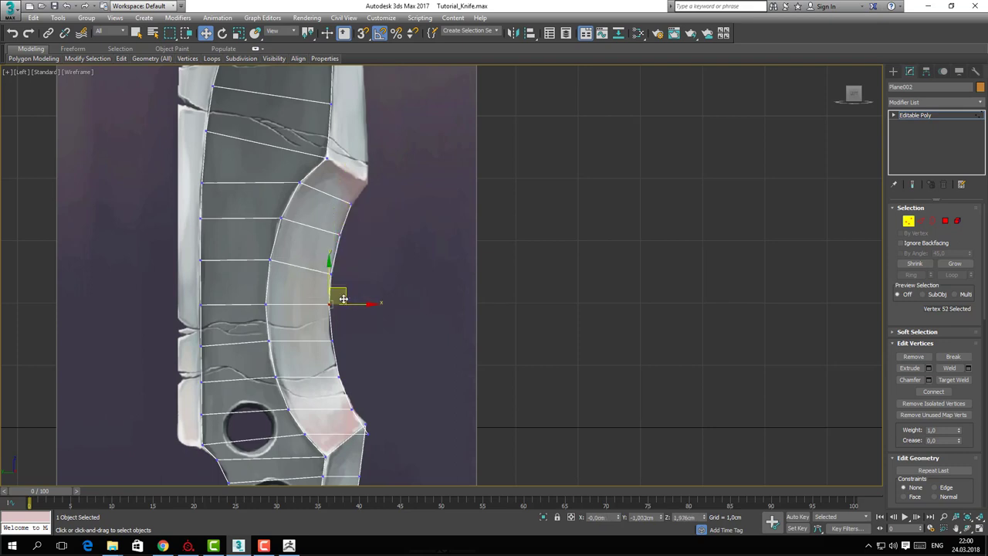
Slide the strip's lower outer vertices up along the cutout's outer edge and move the lower bevel's corner vertex onto the protruding corner
click(331, 339)
drag(348, 320, 345, 315)
click(339, 377)
drag(351, 362, 347, 352)
click(351, 409)
drag(367, 391, 359, 375)
click(367, 433)
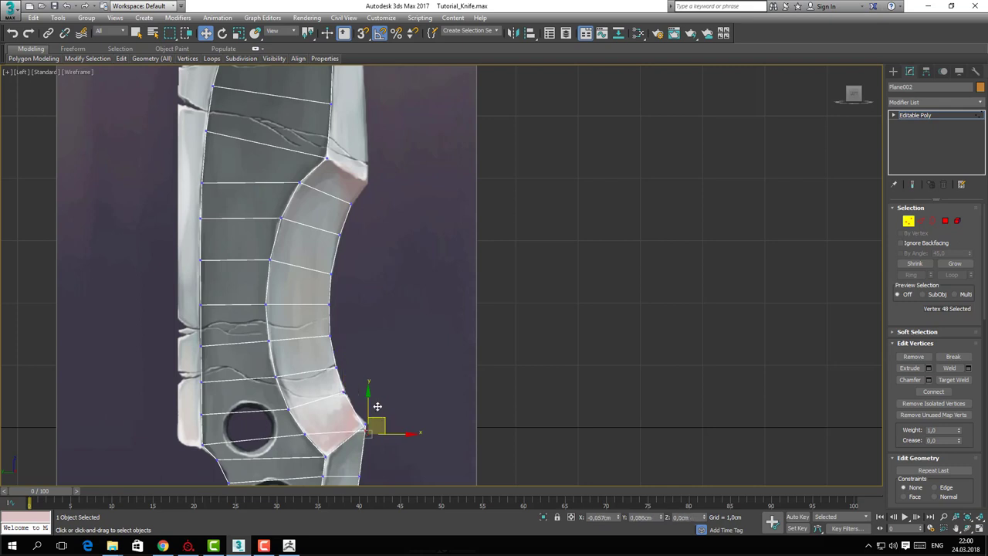
Fine-tune the middle and lower outer vertices of the cutout strip to space them evenly along the curve
click(347, 391)
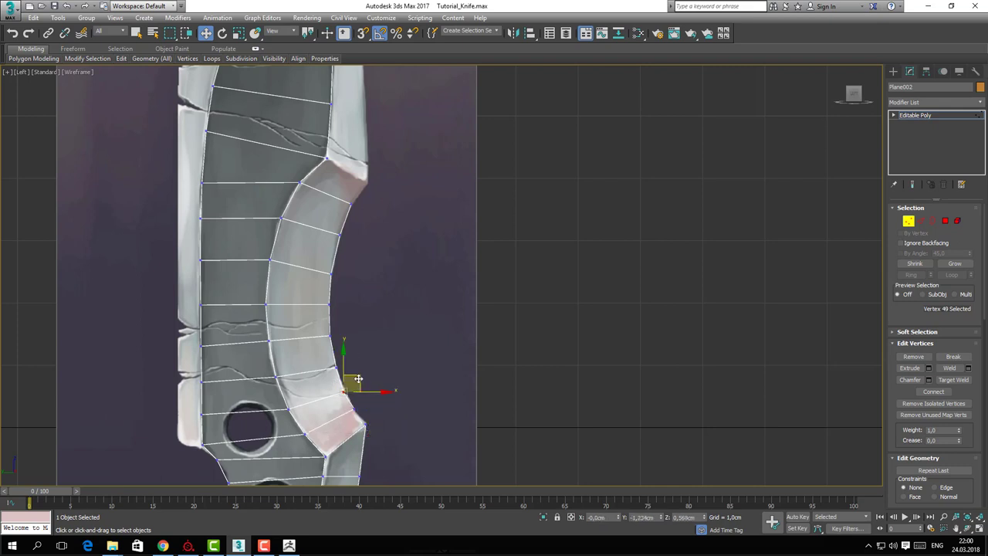
drag(330, 358, 350, 346)
drag(319, 314, 343, 341)
click(330, 305)
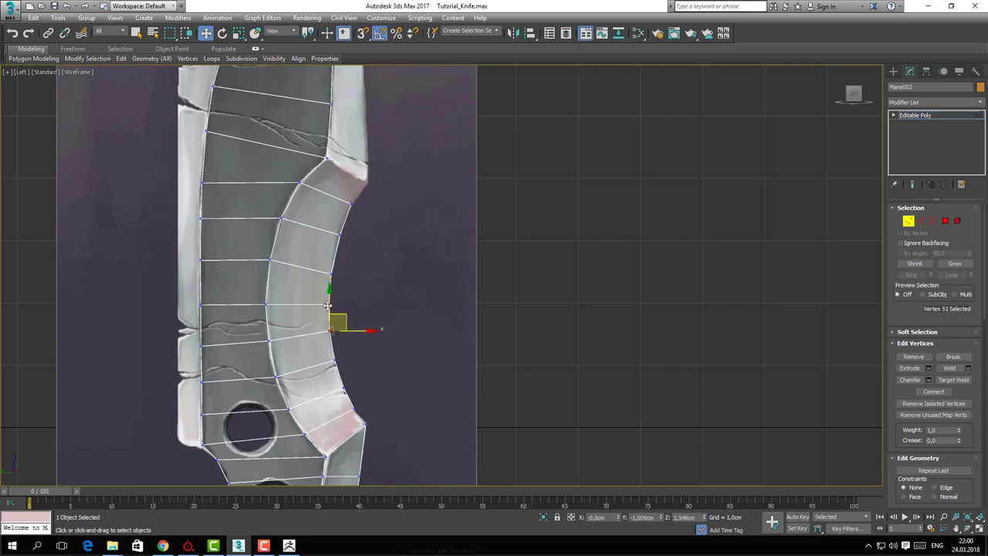
mouse_move(335, 313)
middle_down()
mouse_move(332, 321)
mouse_move(327, 313)
middle_up()
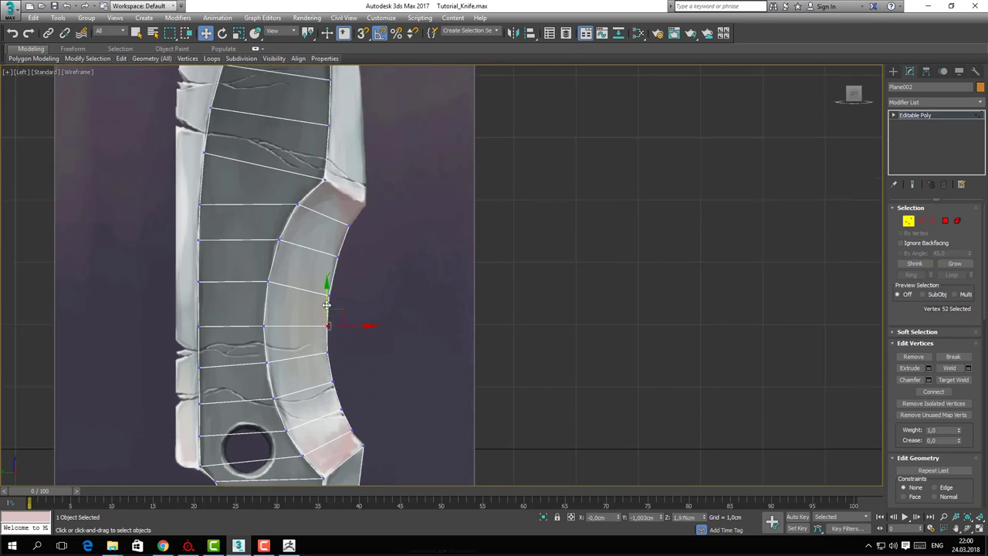
drag(326, 305, 339, 313)
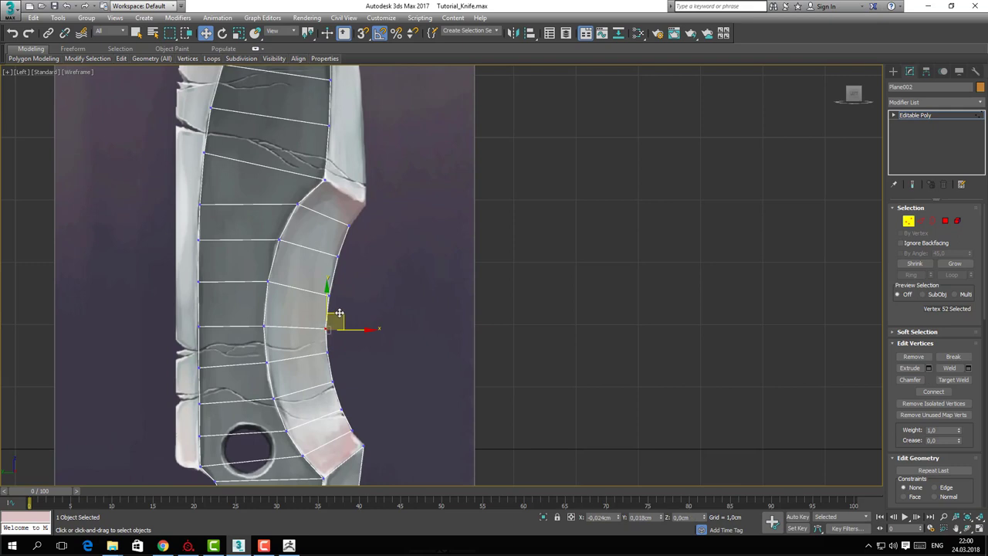
Bridge the strip's lowest cross edge with the lower bevel's top edge to close the gap at the cutout's lower corner
middle_drag(335, 373, 307, 329)
key(2)
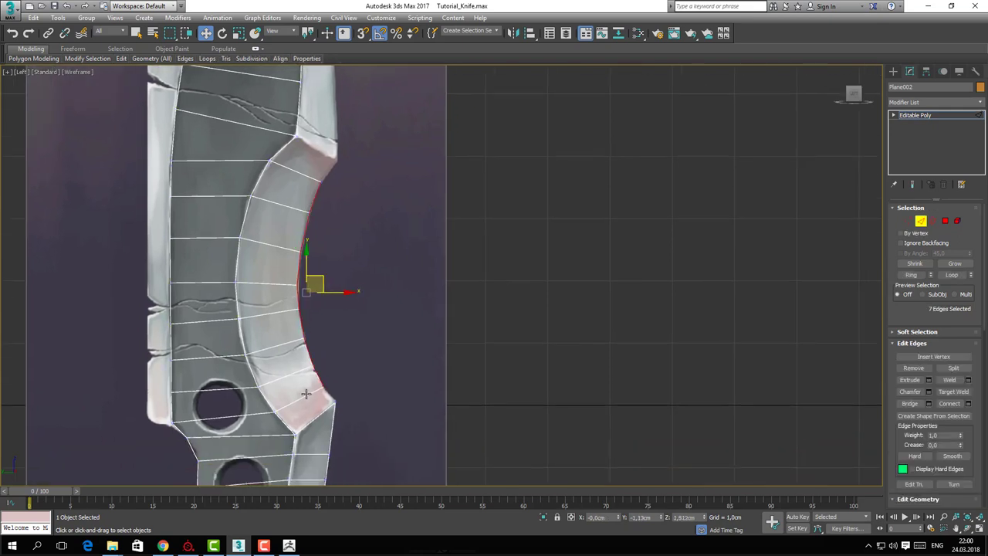
click(307, 394)
ctrl+click(319, 410)
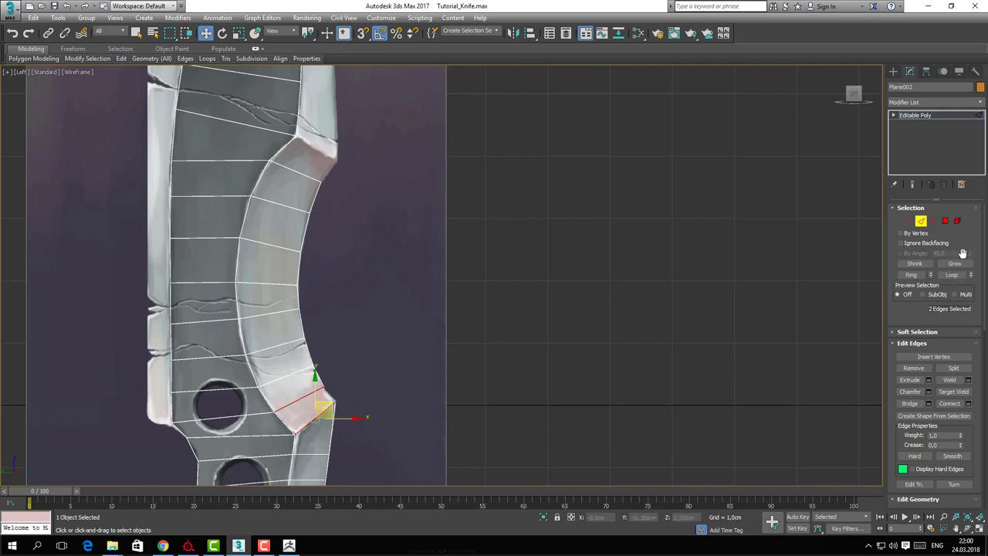
scroll(920, 303, down, 3)
middle_drag(301, 160, 319, 279)
key(2)
Select the border edges running from the cutout's upper corner to the blade tip and extrude them outward past the bevel's outer edge
key(2)
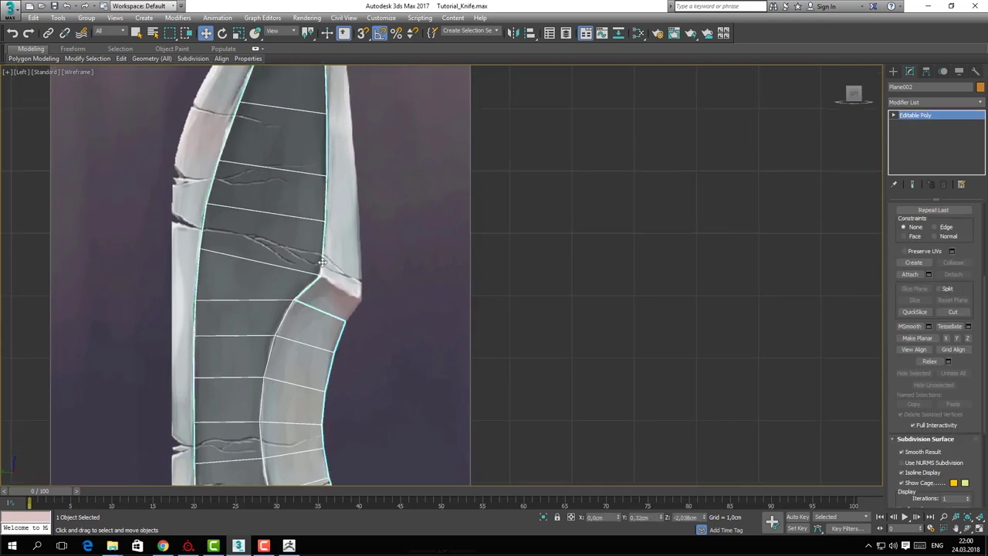
click(327, 235)
middle_drag(330, 196, 334, 267)
ctrl+click(333, 267)
ctrl+click(333, 230)
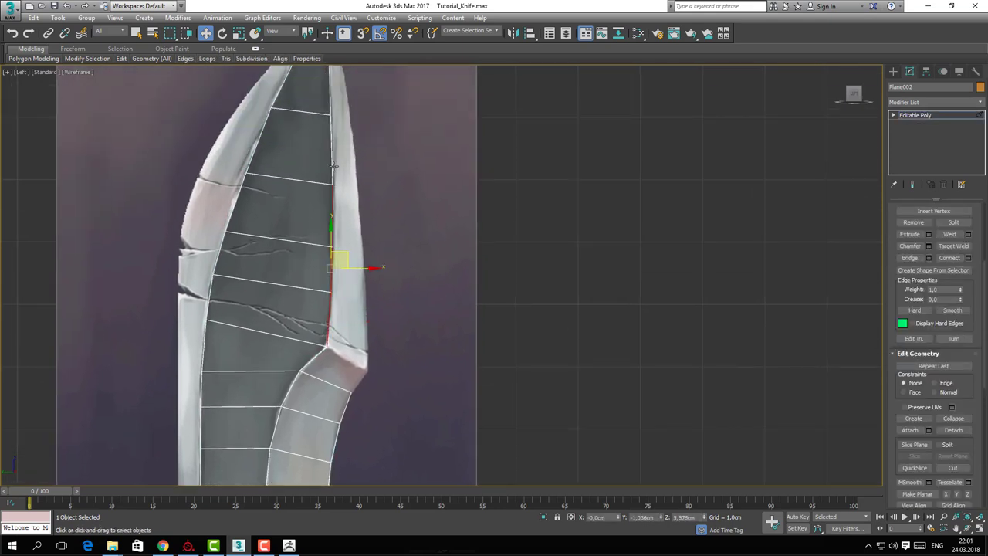
ctrl+click(333, 166)
middle_drag(332, 143, 336, 296)
middle_drag(331, 347, 330, 340)
ctrl+click(330, 324)
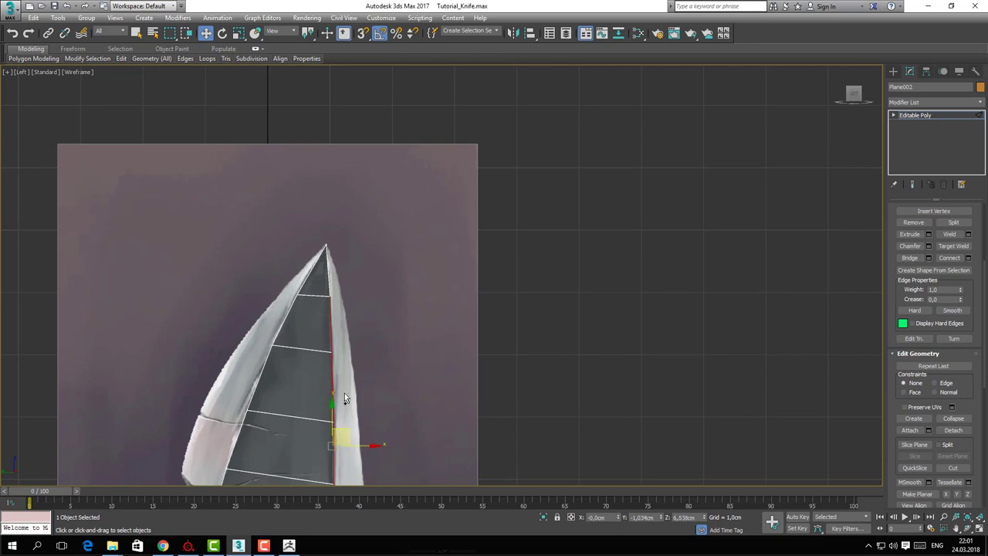
middle_drag(344, 393, 348, 166)
ctrl+click(322, 209)
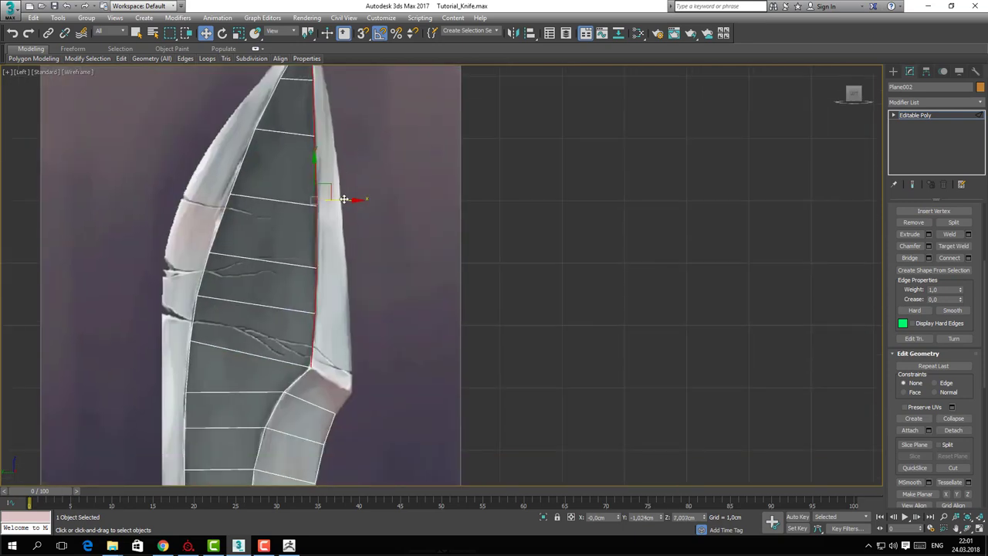
shift+drag(345, 200, 385, 210)
Pull the extruded strip's outer vertices inward onto the bevel's outer edge, working up toward the blade tip
key(1)
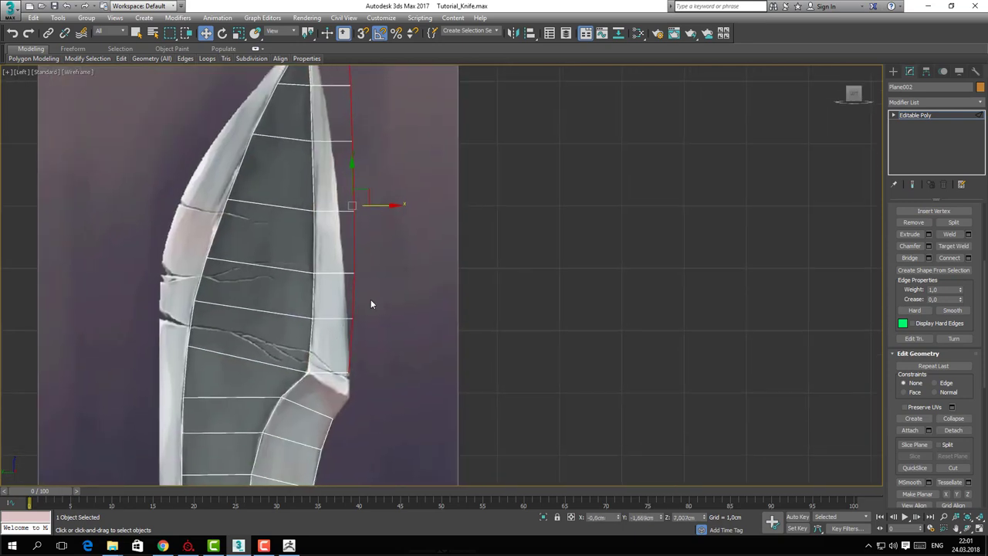
click(354, 315)
drag(366, 304, 352, 248)
mouse_move(342, 204)
mouse_down()
mouse_move(371, 233)
mouse_move(348, 199)
mouse_up()
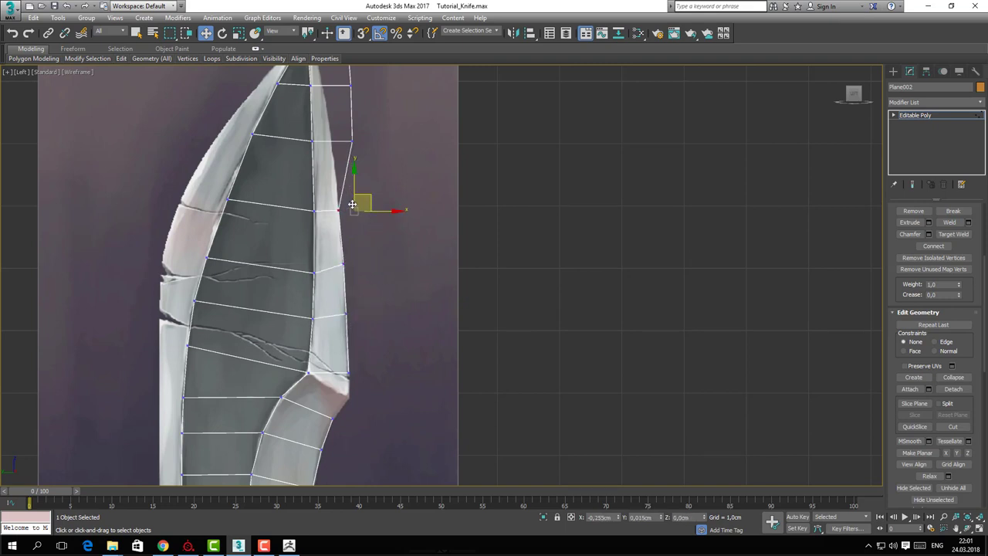
middle_drag(358, 167, 374, 282)
click(371, 250)
drag(371, 250, 362, 245)
click(366, 199)
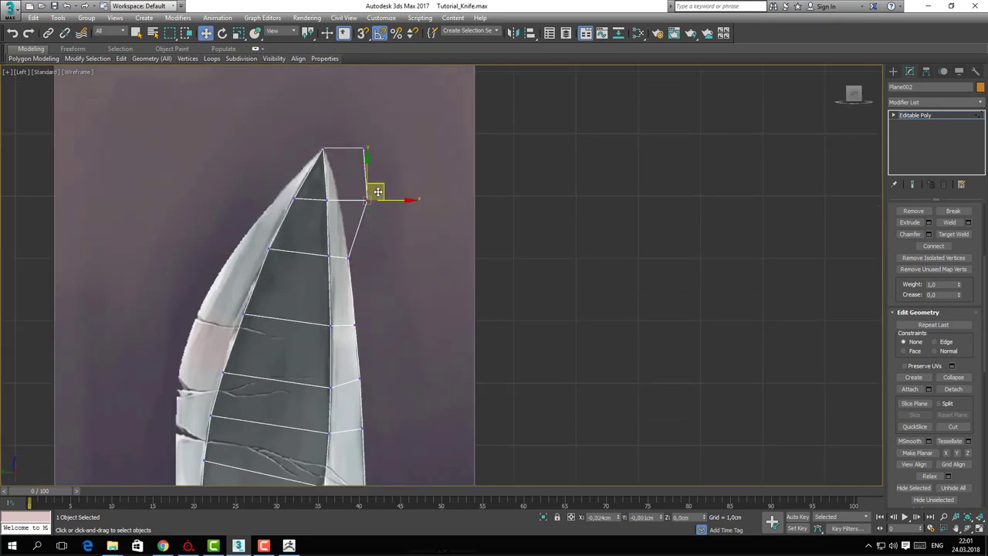
drag(378, 191, 354, 192)
Target-weld the strip's topmost outer vertex onto the blade's tip vertex
middle_drag(381, 226, 403, 288)
key(1)
right_click(410, 228)
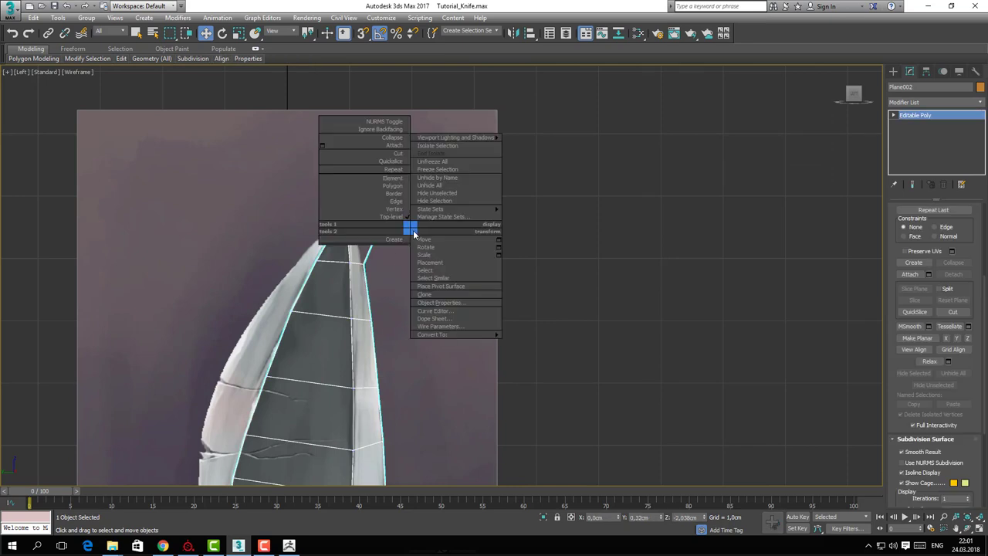
key(1)
right_click(453, 246)
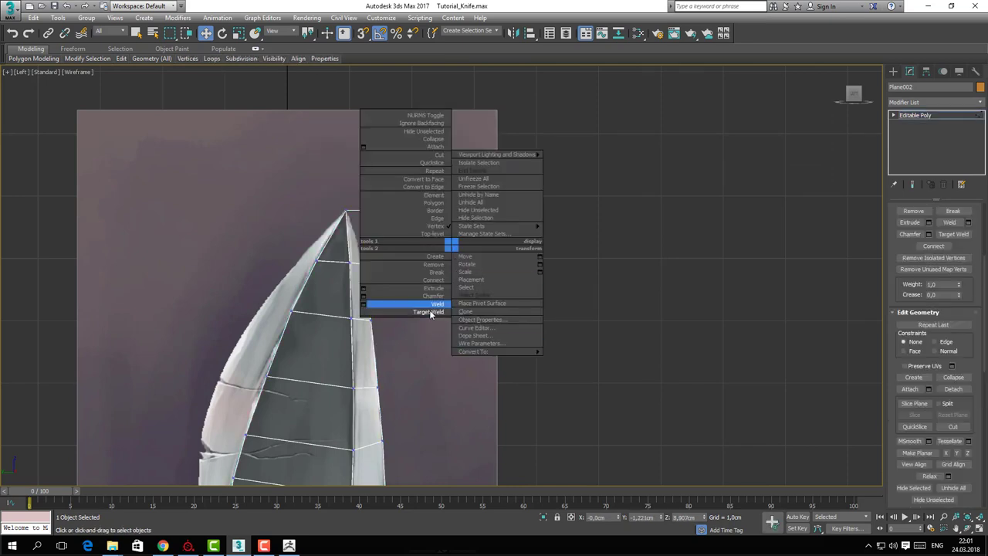
click(429, 311)
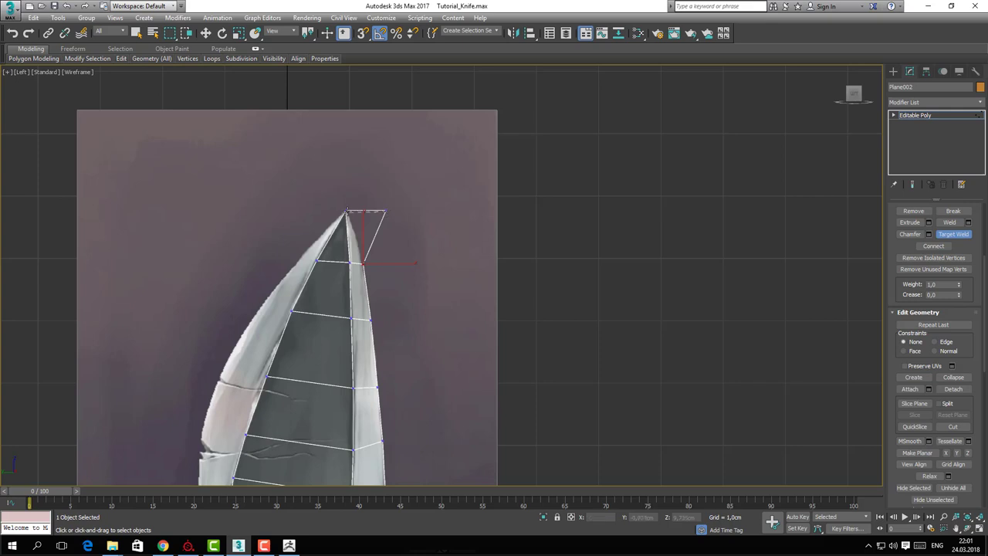
click(346, 210)
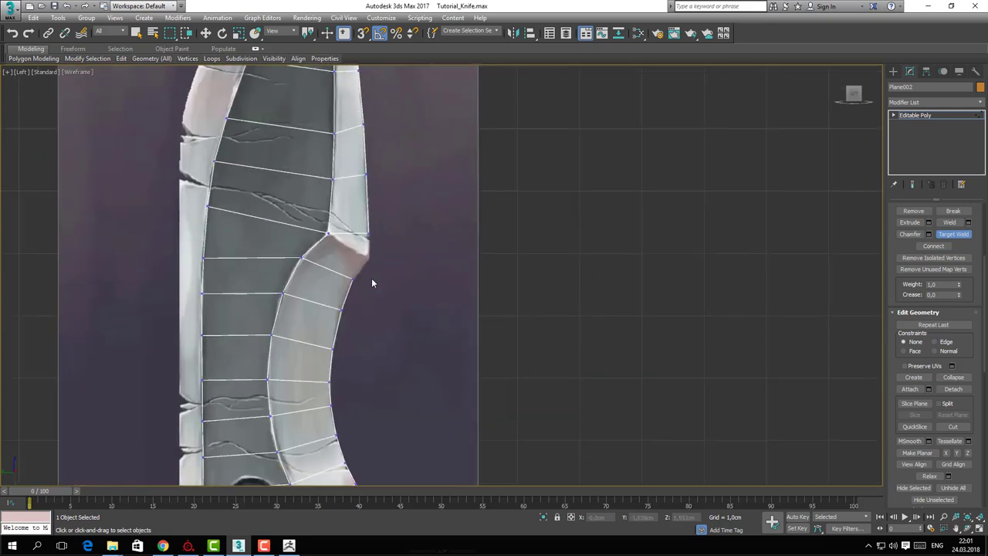
Move the upper bevel's lowest outer vertex down onto the protruding corner above the concave cutout
scroll(363, 268, up, 4)
key(1)
key(1)
click(373, 198)
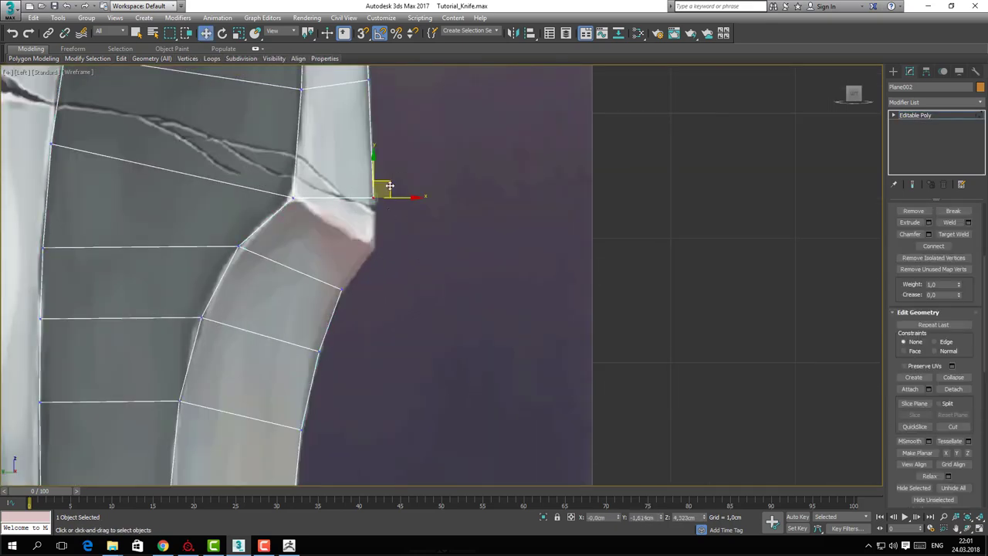
drag(390, 186, 388, 234)
middle_drag(378, 279, 389, 248)
Bridge the upper bevel's bottom edge with the cutout strip's top edge to fill the gap at the corner
key(2)
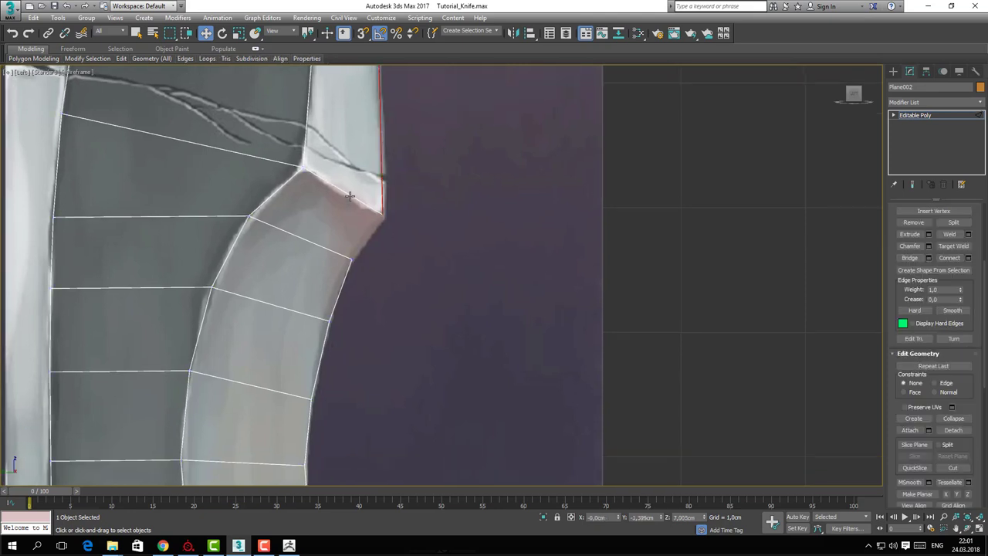
click(350, 195)
ctrl+click(323, 248)
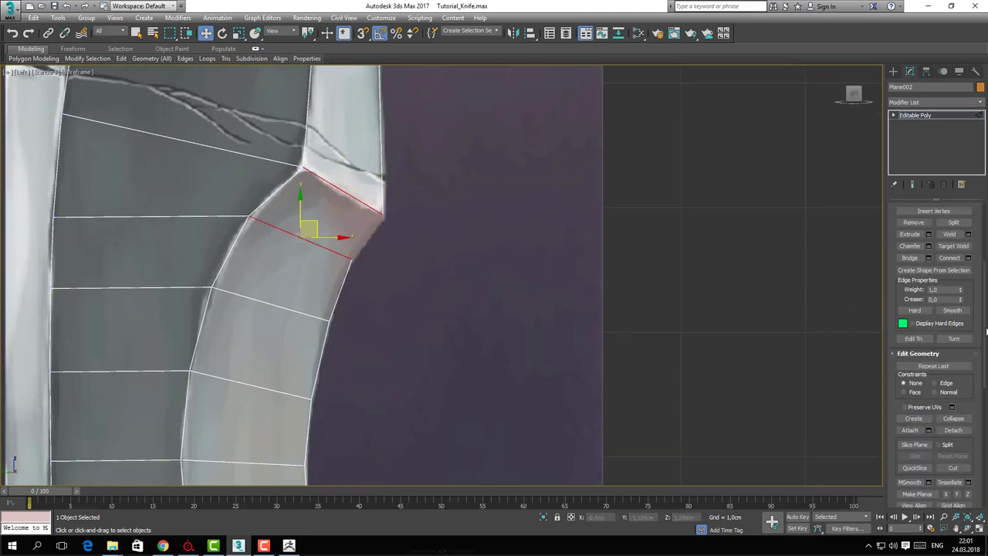
click(909, 258)
scroll(513, 305, down, 5)
key(2)
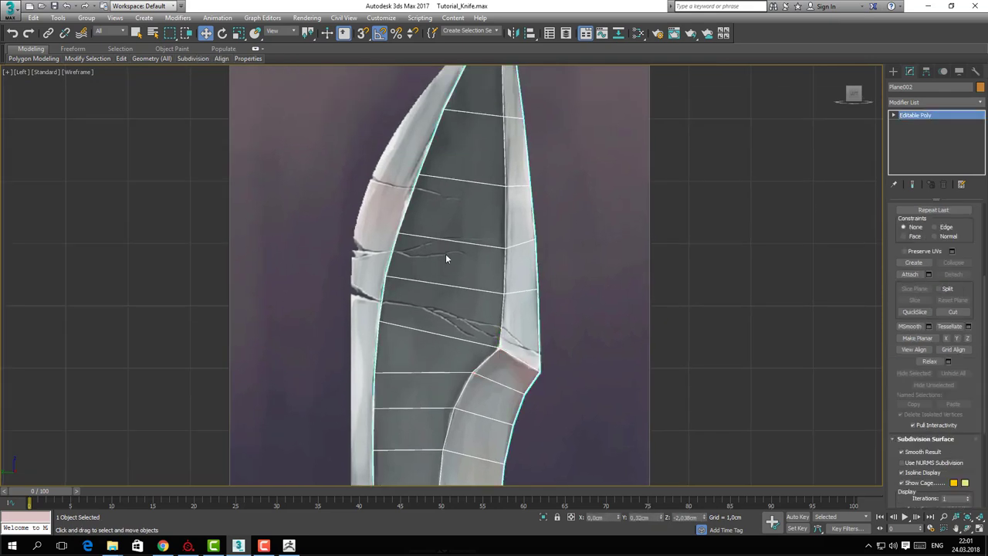
Nudge three vertices on the flat centre's curved border sideways to follow the painted bevel line near the upper cracks
middle_drag(445, 258, 430, 325)
key(1)
click(408, 278)
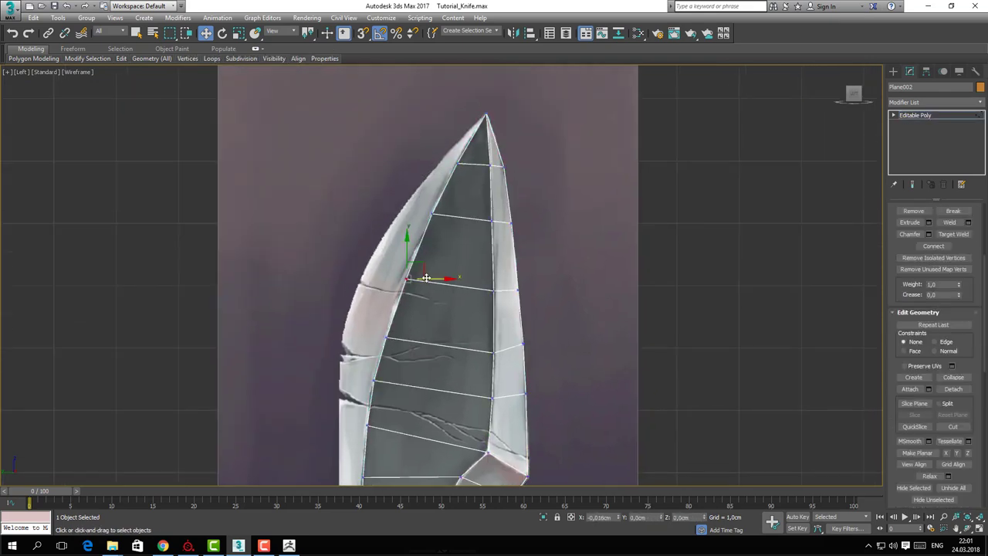
click(389, 338)
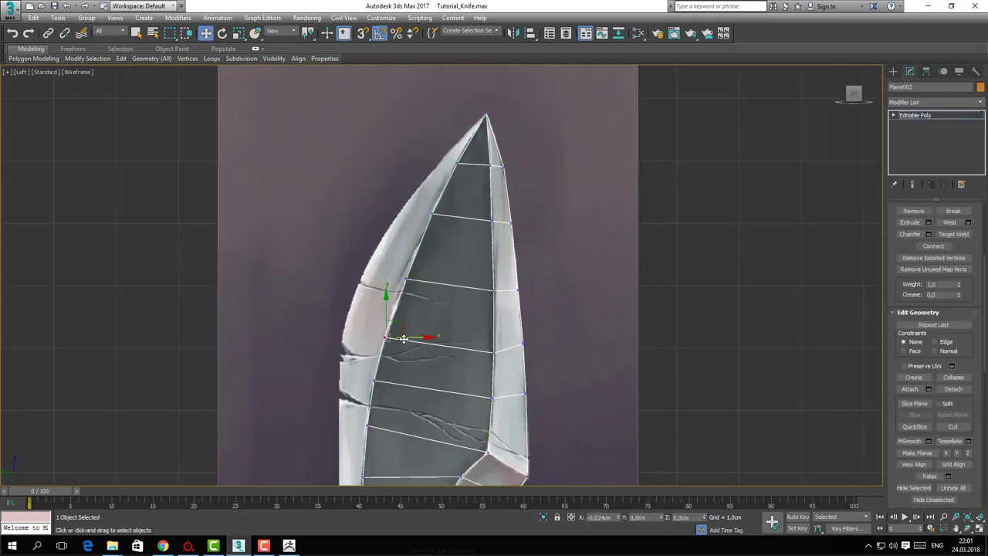
click(374, 380)
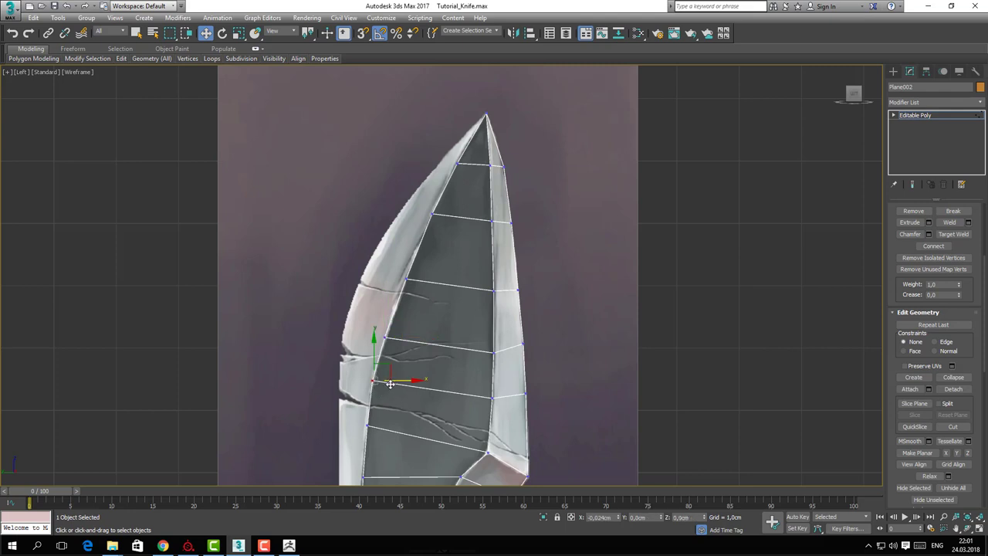
Select ten consecutive border edges along the opposite side of the flat centre, from the blade tip down to the lower cracks
key(2)
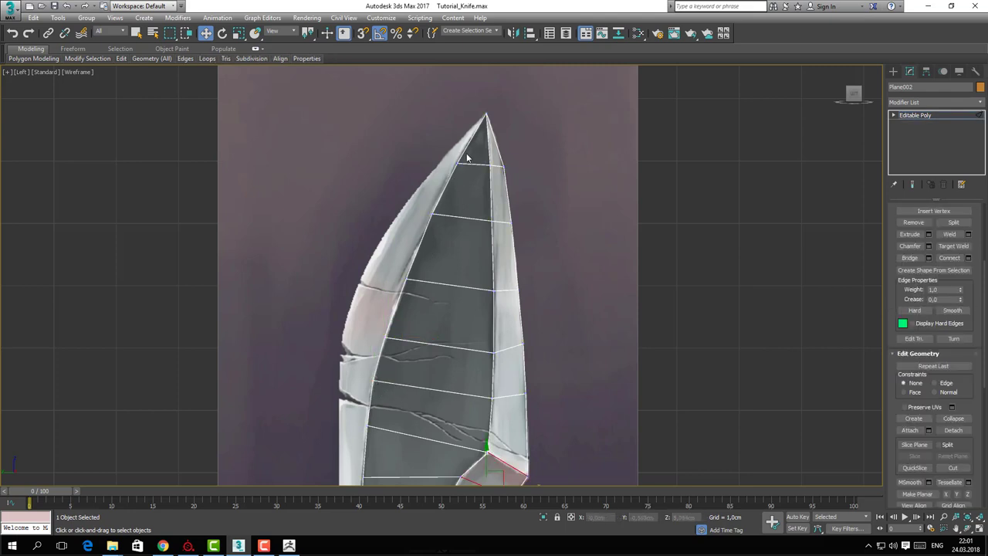
click(463, 157)
ctrl+click(445, 189)
ctrl+click(425, 233)
ctrl+click(401, 294)
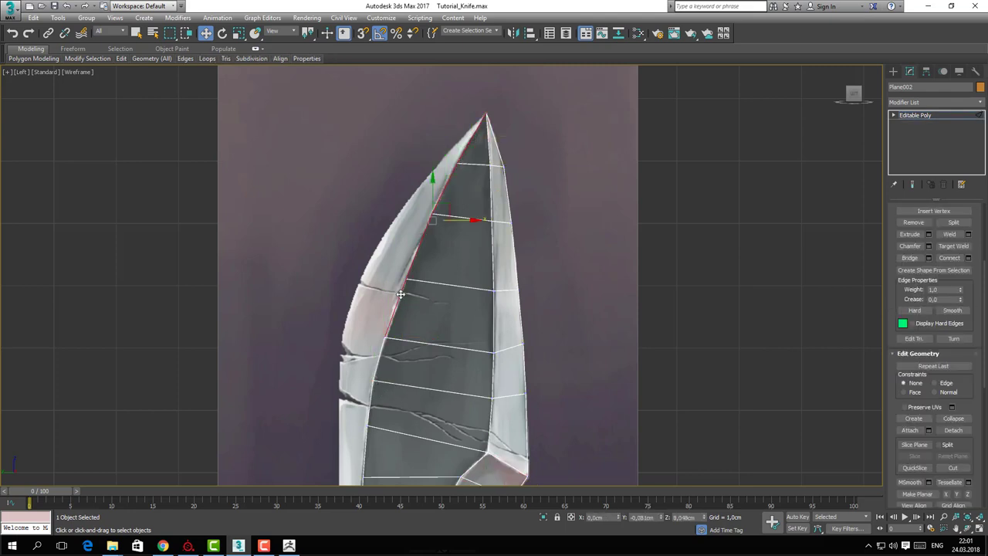
ctrl+click(378, 363)
middle_drag(368, 394, 416, 182)
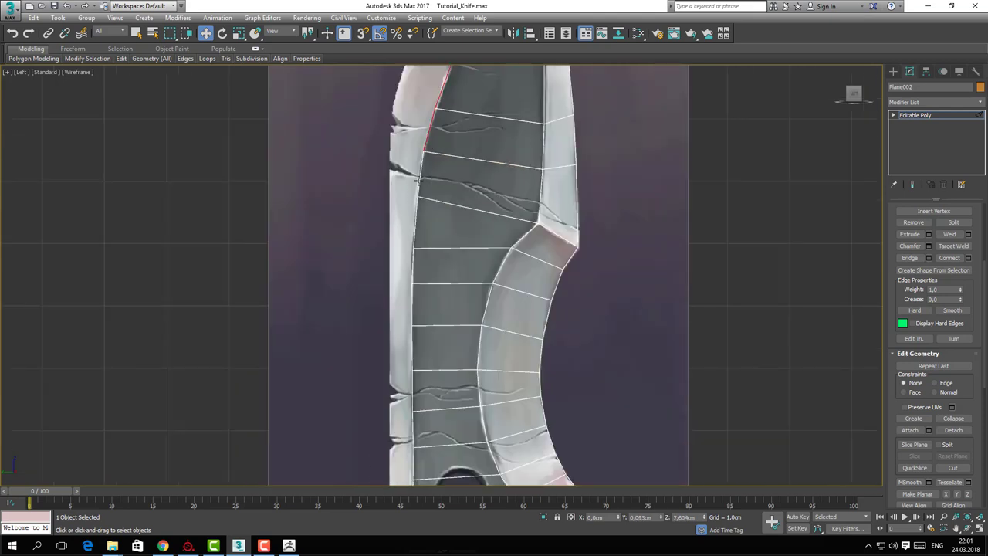
ctrl+click(417, 181)
ctrl+click(413, 224)
ctrl+click(411, 267)
ctrl+click(412, 311)
ctrl+click(412, 349)
middle_drag(415, 364, 421, 250)
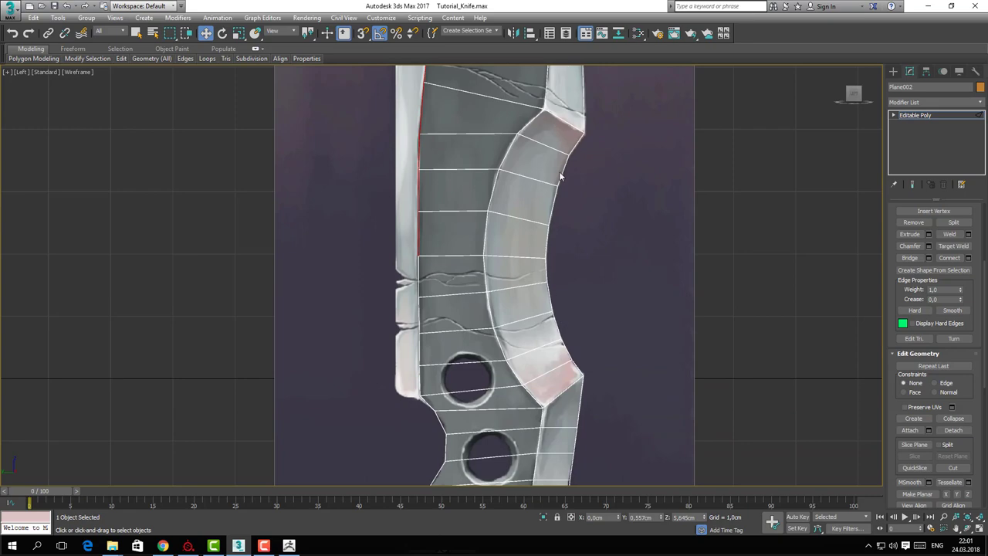
middle_drag(474, 288, 469, 245)
Switch to Chrome and bring up the ArtStation page of the "Beginner's Dagger" artwork to view the full reference
mouse_move(163, 545)
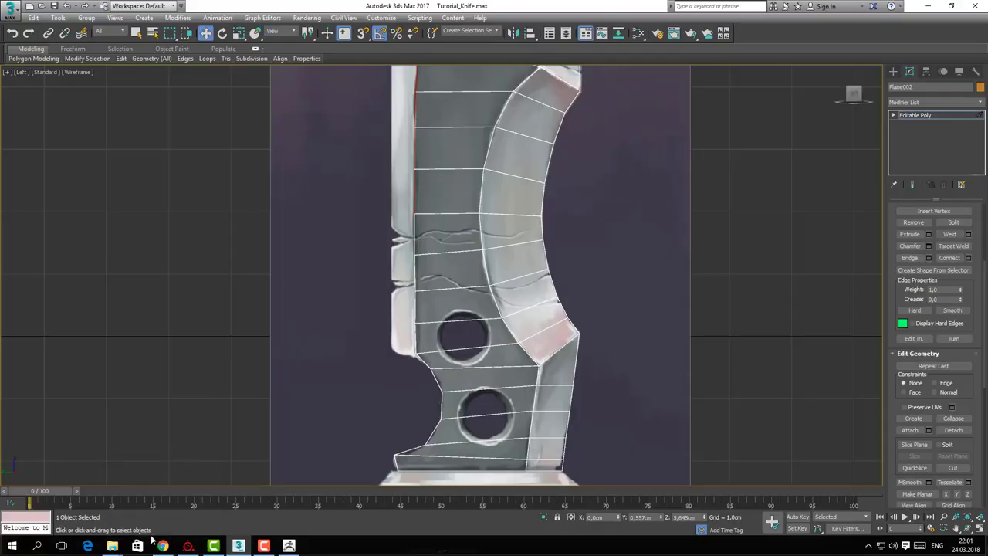
click(157, 542)
click(247, 10)
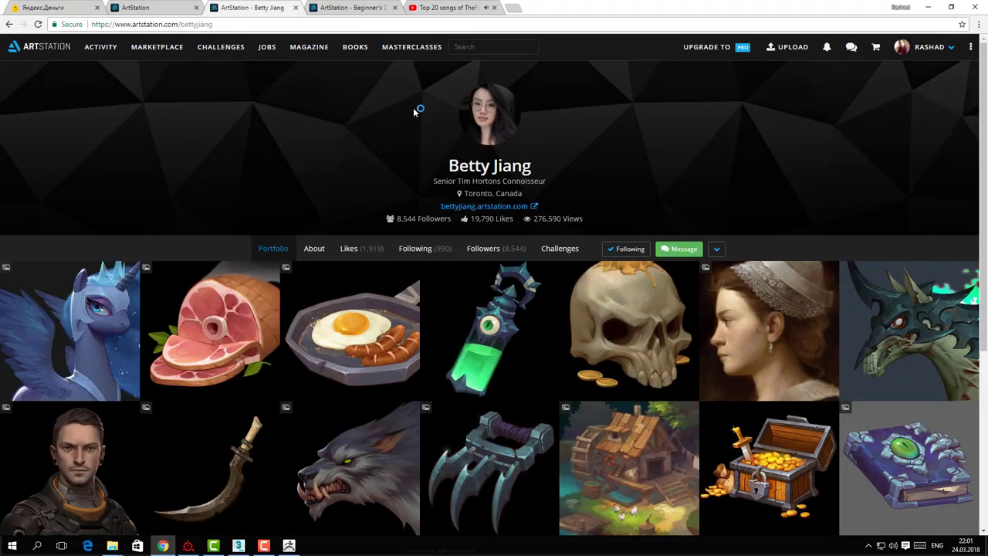
click(322, 9)
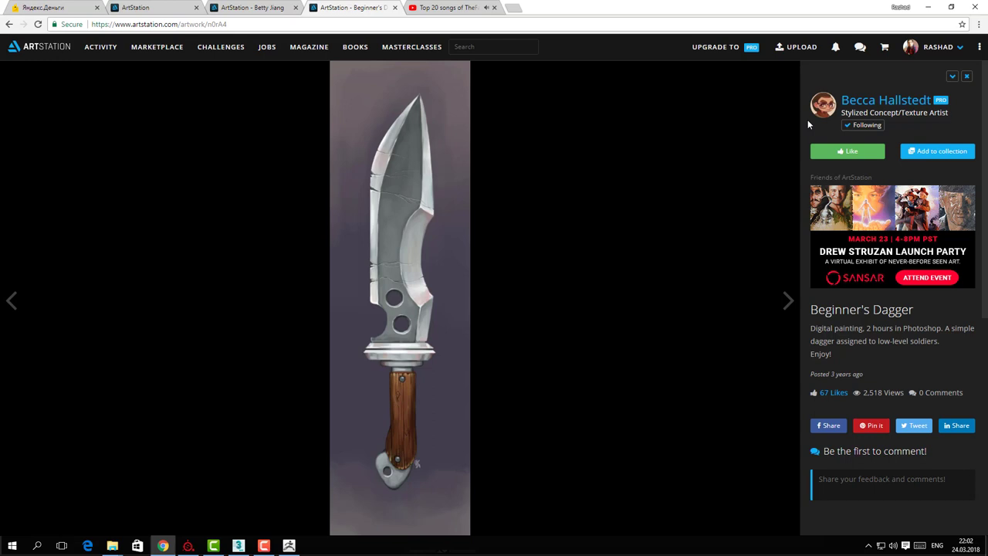
Open the full-size image of the "Beginner's Dagger" artwork in its own browser tab and enlarge it
drag(810, 310, 913, 310)
click(396, 286)
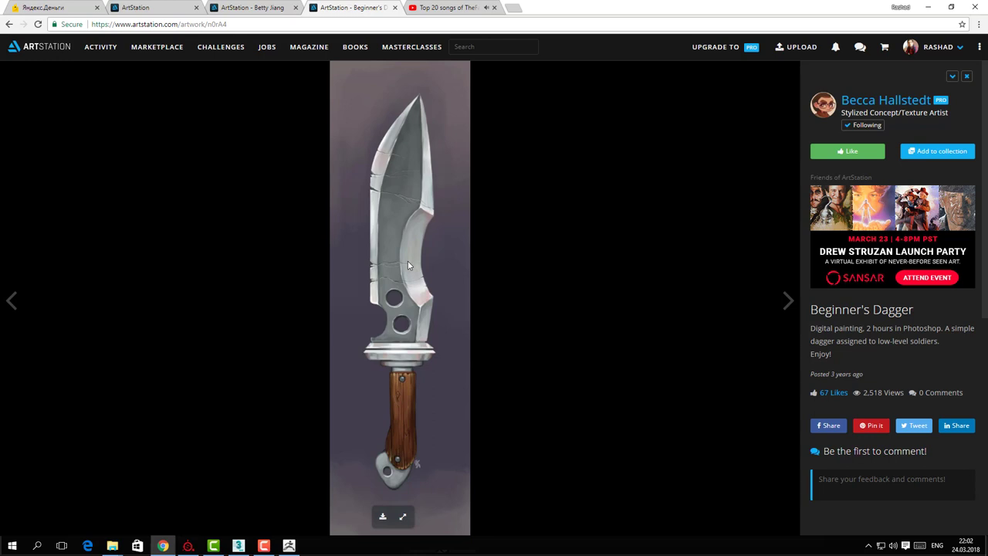
mouse_move(417, 274)
click(400, 518)
click(452, 182)
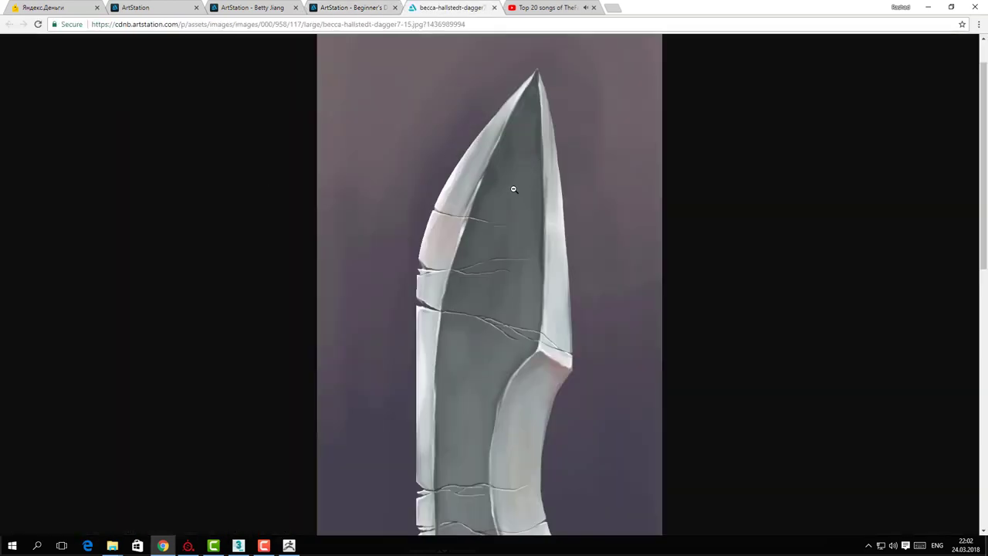
Examine the blade bevels, cracks, holes, guard, wooden handle and pommel in the enlarged dagger reference
scroll(420, 102, down, 3)
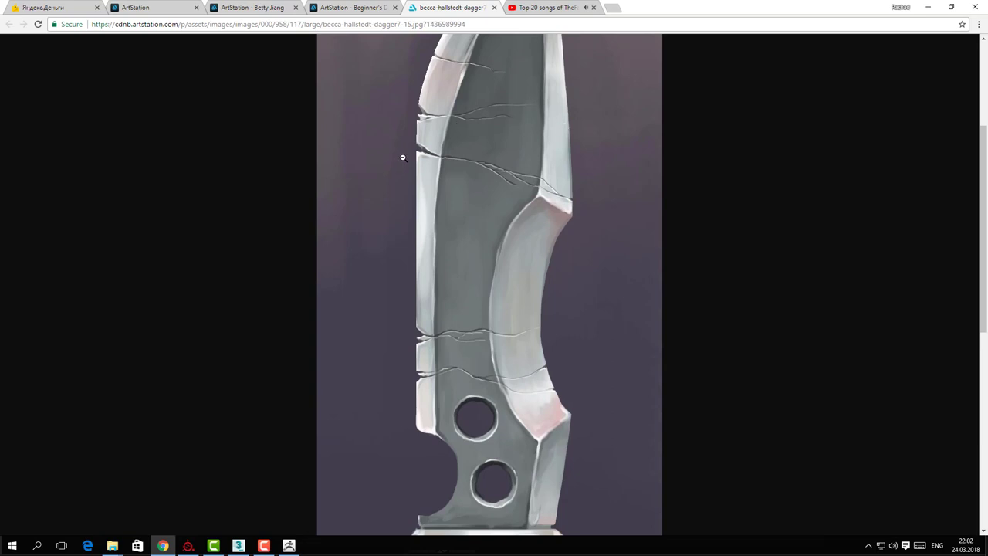
scroll(460, 196, down, 2)
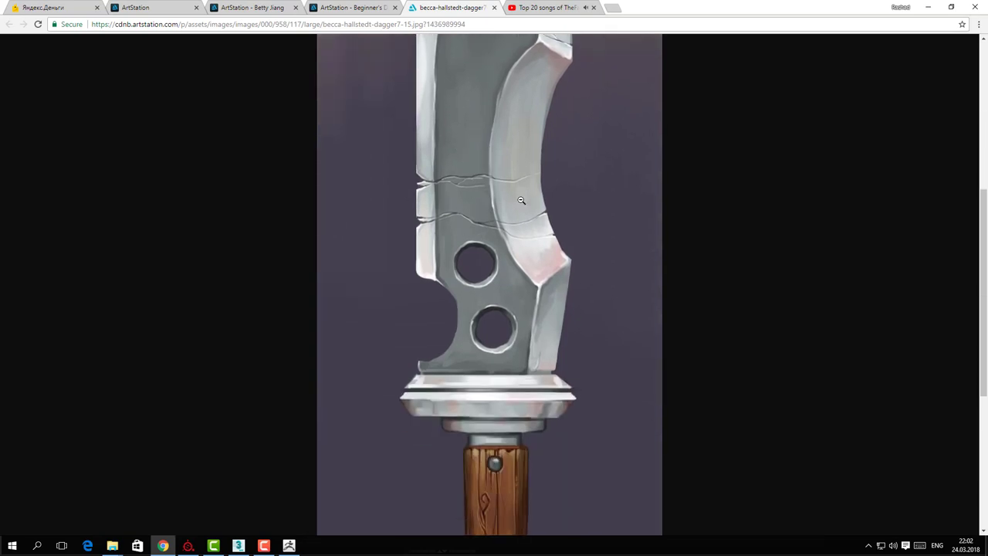
scroll(497, 195, down, 2)
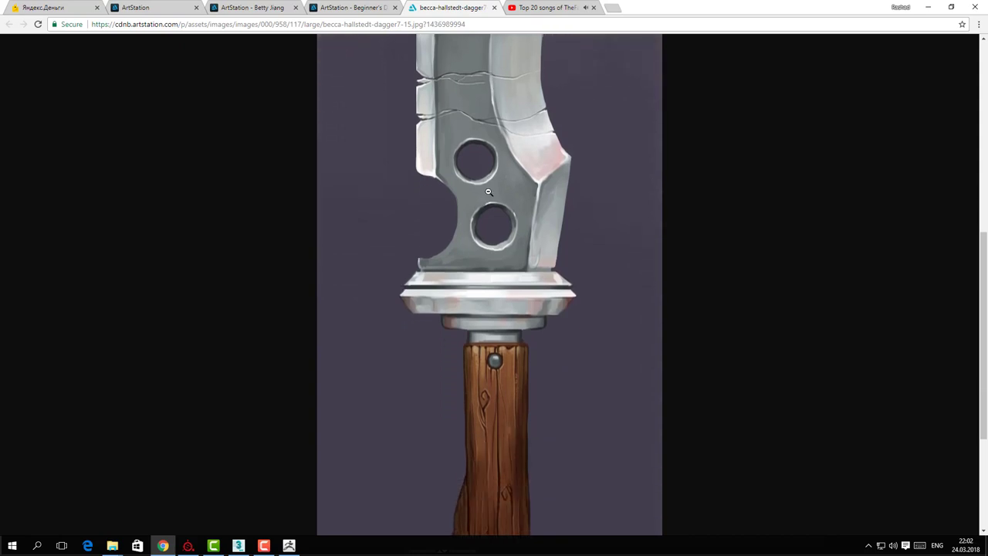
scroll(493, 196, up, 1)
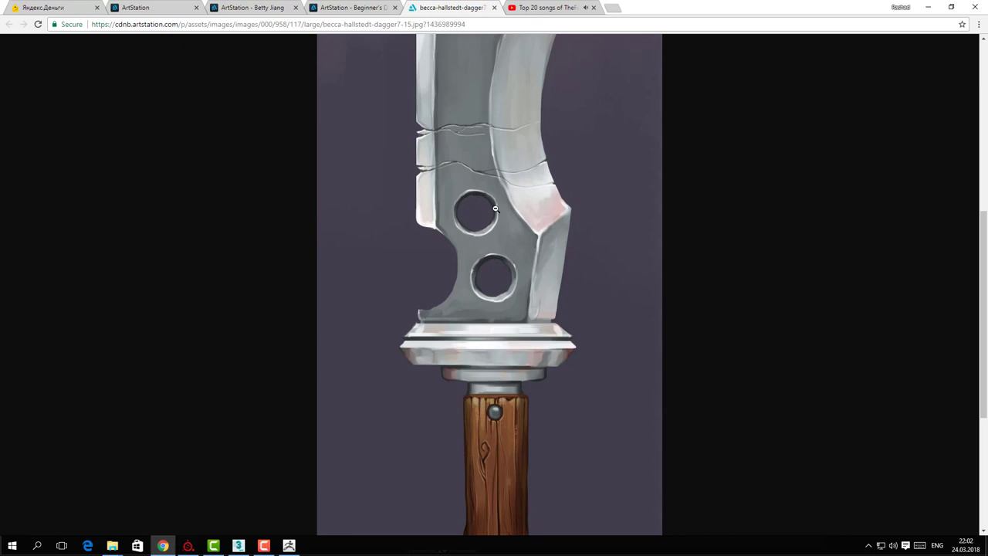
scroll(503, 347, down, 3)
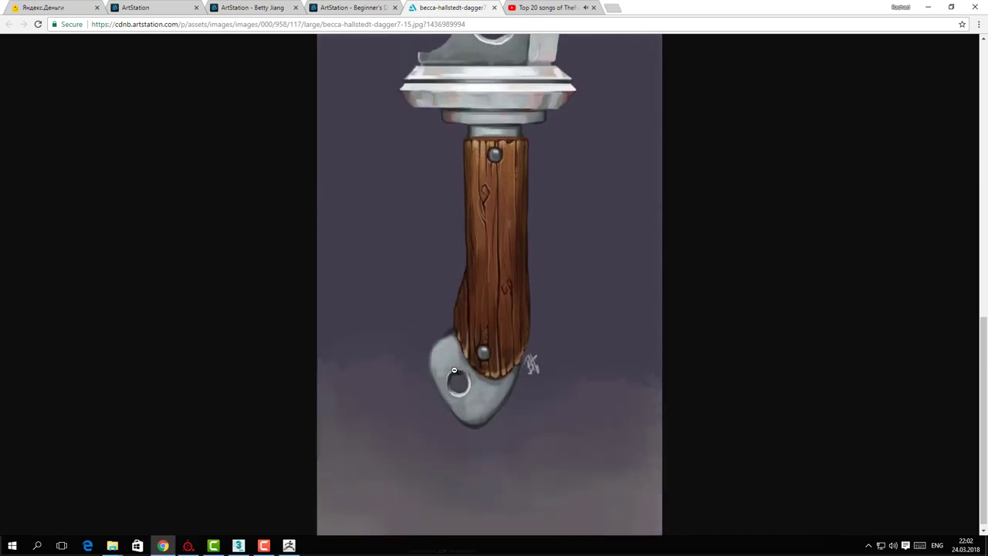
scroll(487, 200, up, 1)
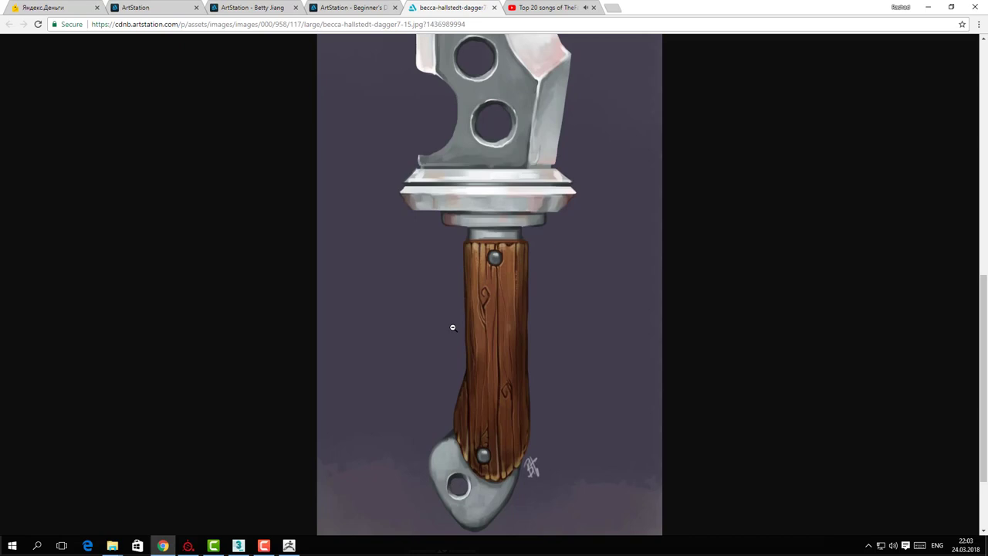
scroll(586, 344, up, 1)
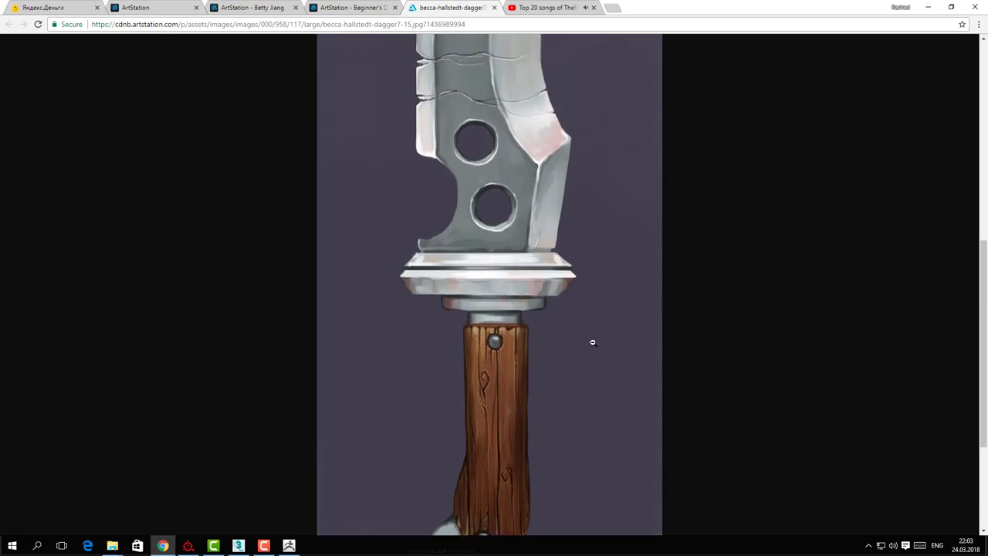
scroll(506, 355, down, 1)
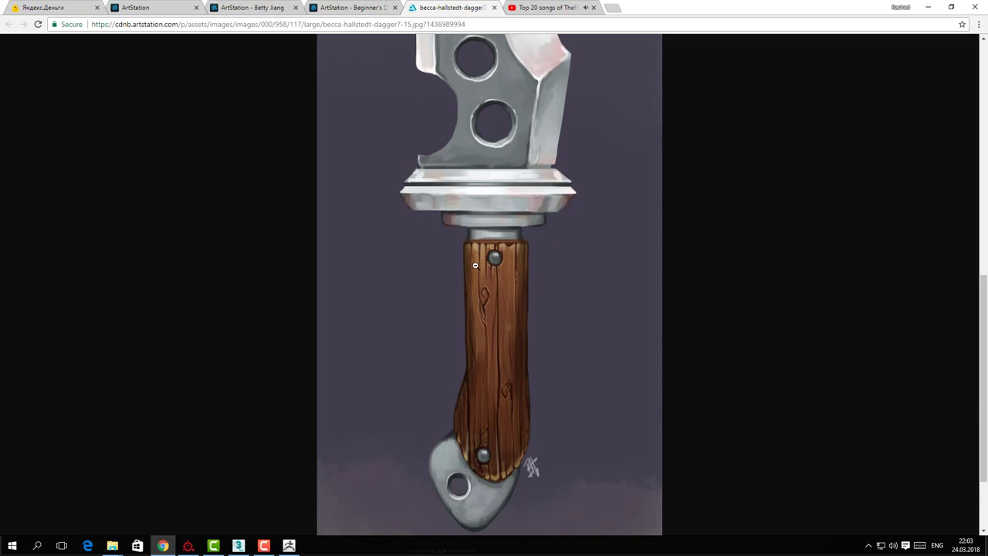
scroll(475, 265, up, 1)
scroll(468, 171, up, 3)
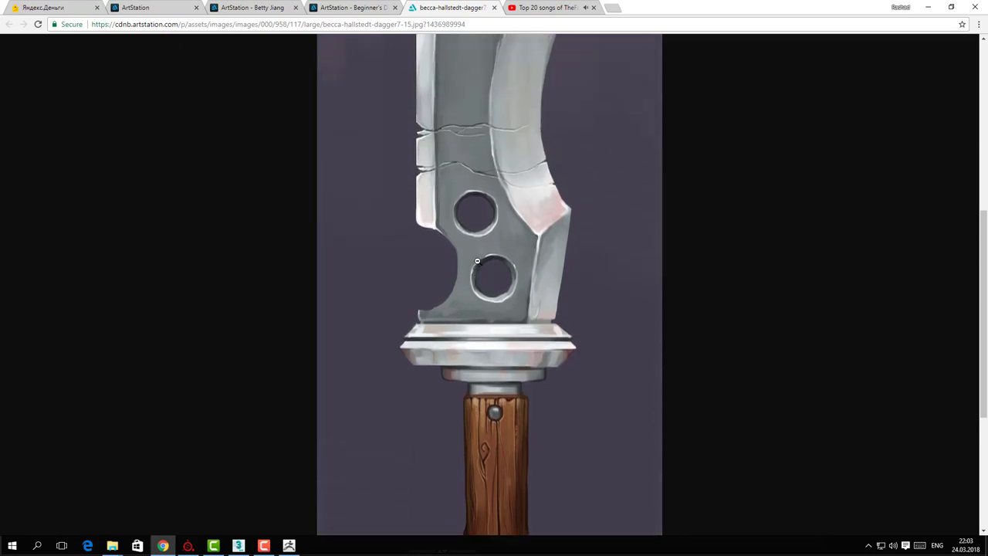
scroll(496, 131, up, 1)
scroll(481, 412, down, 6)
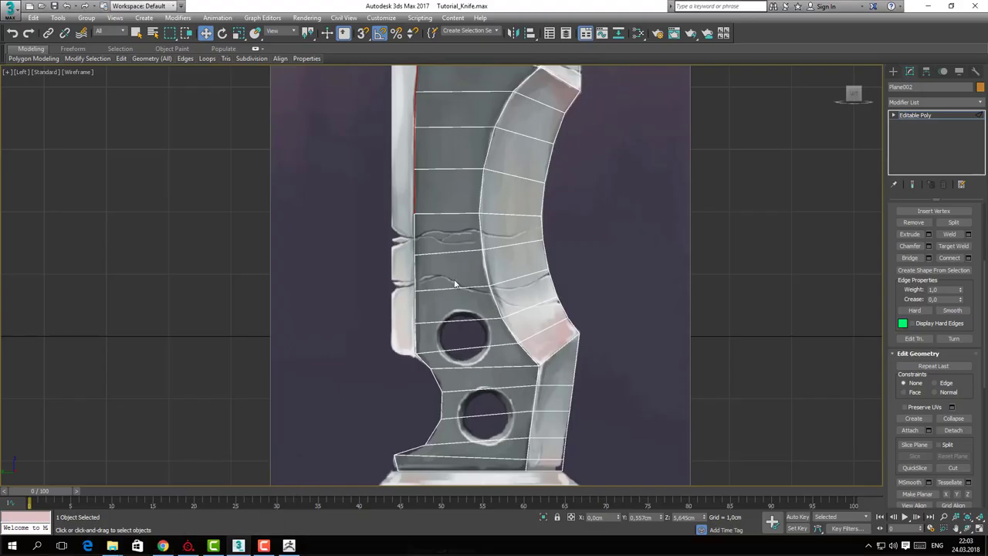
Switch to 3ds Max and extend the border edge selection by four edges, down to the corner above the cutout
click(233, 503)
middle_drag(436, 84, 461, 154)
scroll(462, 156, down, 2)
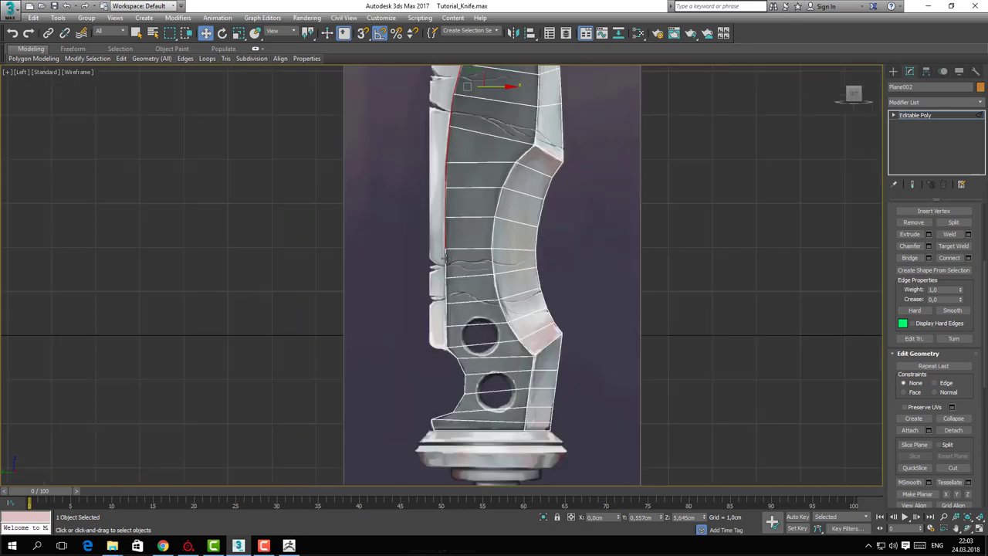
ctrl+click(445, 259)
ctrl+click(446, 290)
ctrl+click(446, 313)
ctrl+click(446, 337)
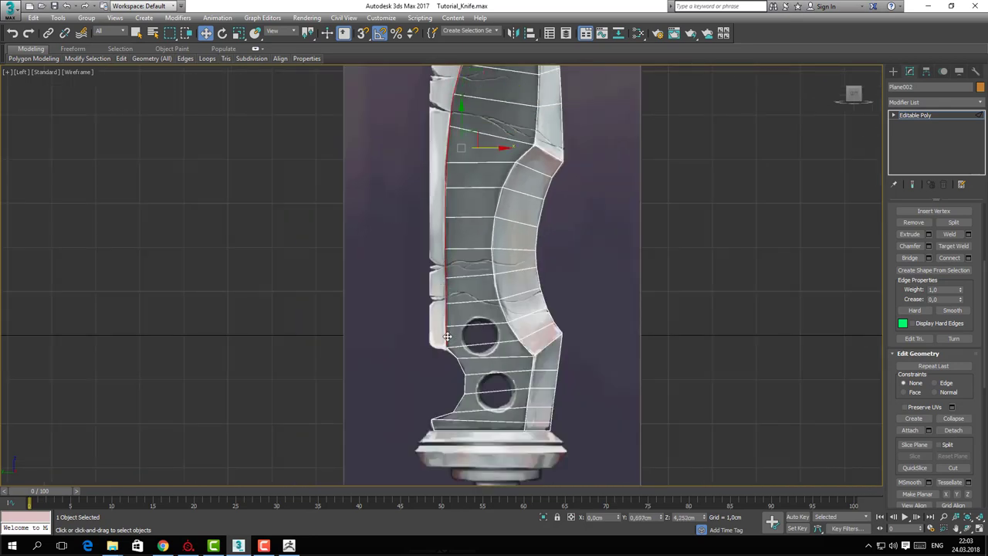
Extrude the selected border edges outward in the blade plane to form a bevel strip reaching the painted straight edge
middle_drag(469, 161, 482, 212)
drag(502, 202, 487, 208)
middle_drag(477, 168, 467, 307)
scroll(455, 267, up, 2)
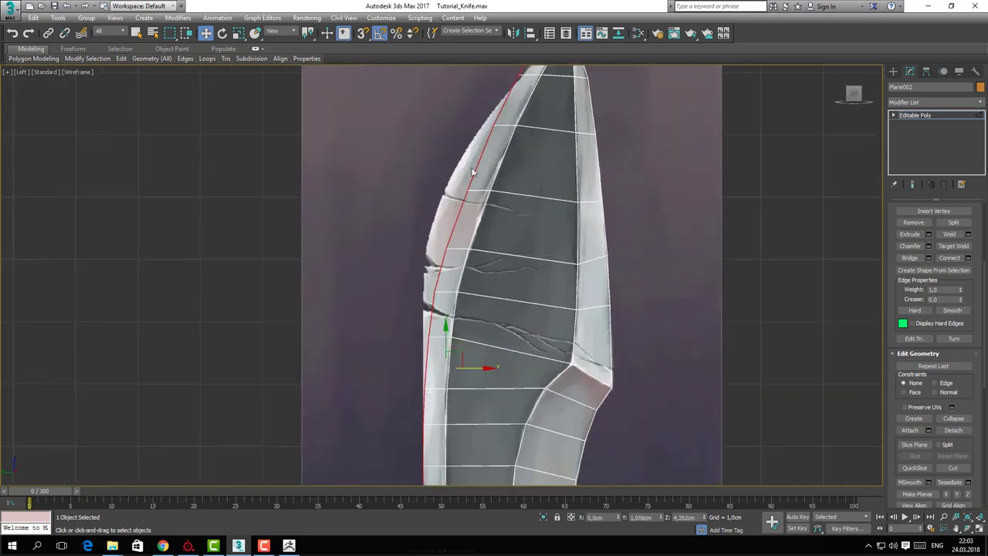
middle_drag(471, 168, 454, 267)
Target-weld the new strip's top vertex onto the blade tip vertex
key(1)
right_click(483, 108)
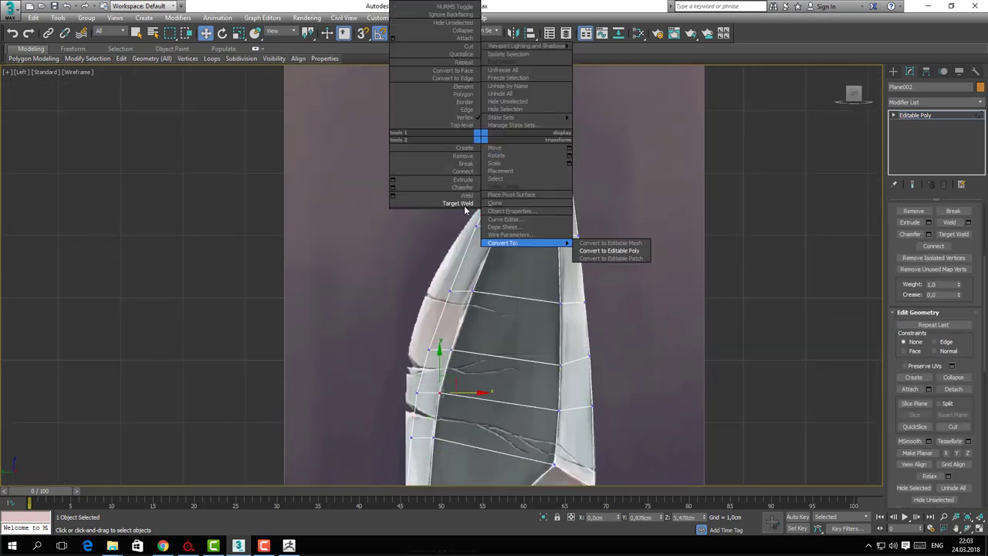
click(610, 248)
right_click(442, 180)
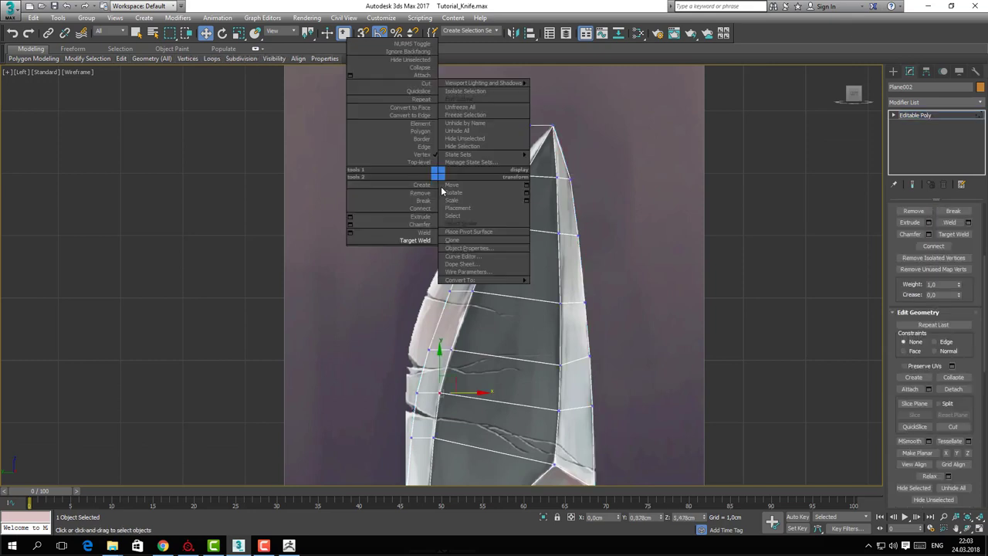
click(417, 238)
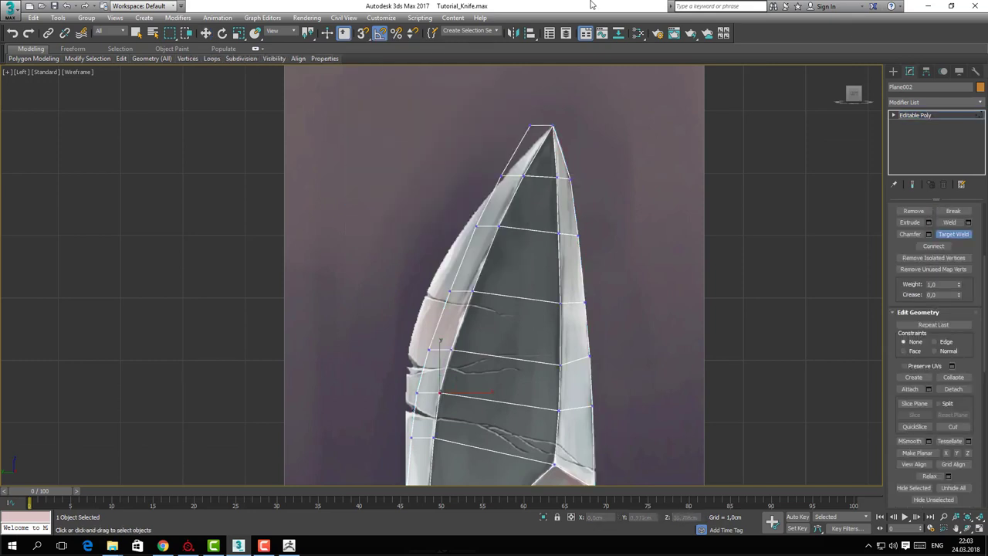
click(552, 127)
middle_drag(420, 239, 424, 213)
key(1)
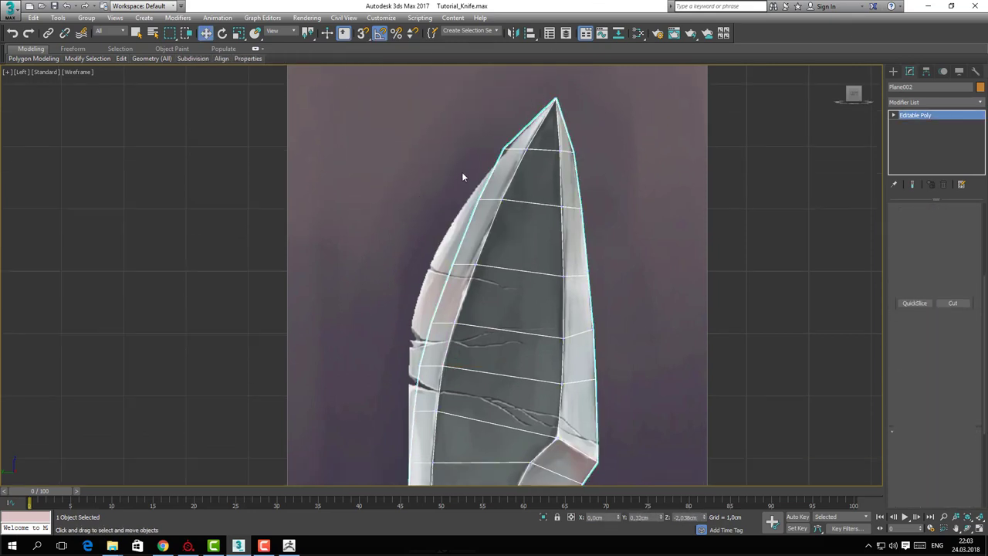
Move the strip's outer vertices between the tip and the upper cracks outward onto the painted curved blade outline
key(1)
click(468, 199)
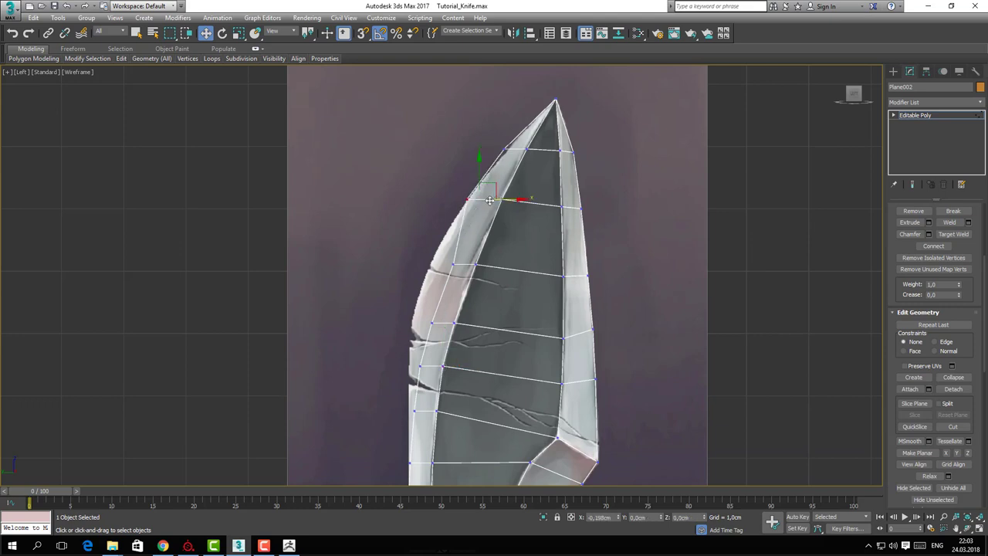
drag(489, 200, 528, 147)
middle_drag(463, 238, 490, 163)
click(480, 188)
drag(490, 178, 471, 171)
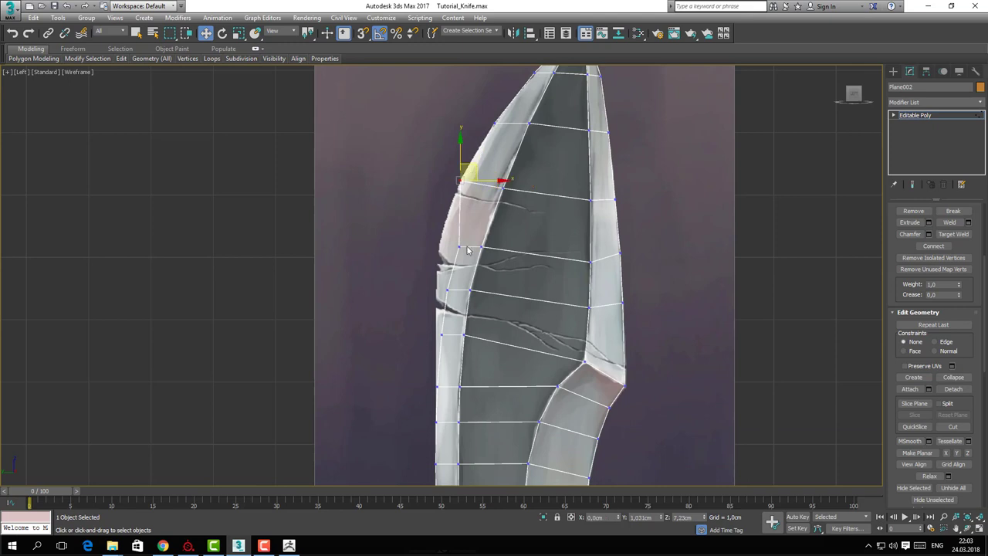
middle_drag(467, 249, 471, 217)
drag(471, 217, 462, 262)
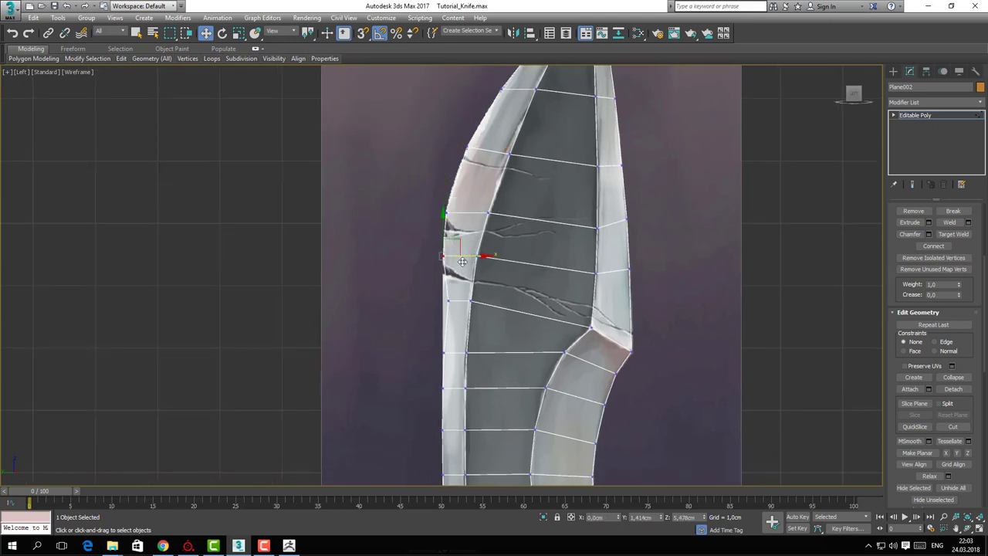
Align the strip's outer vertices below the upper cracks with the straight edge and adjust its bottom corner above the cutout
middle_drag(462, 262, 466, 220)
click(453, 259)
drag(465, 266, 462, 267)
click(448, 311)
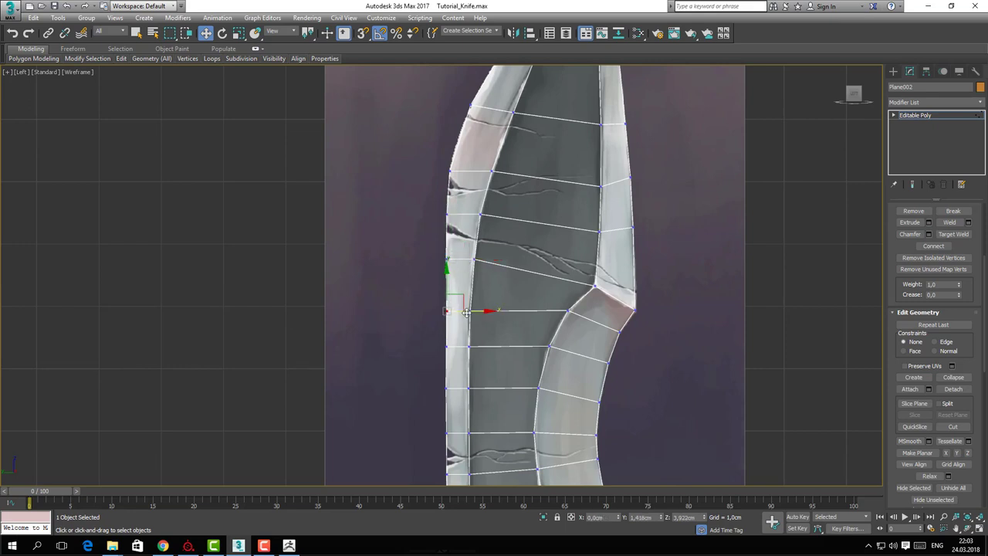
middle_drag(466, 311, 455, 161)
middle_drag(494, 352, 489, 297)
click(439, 368)
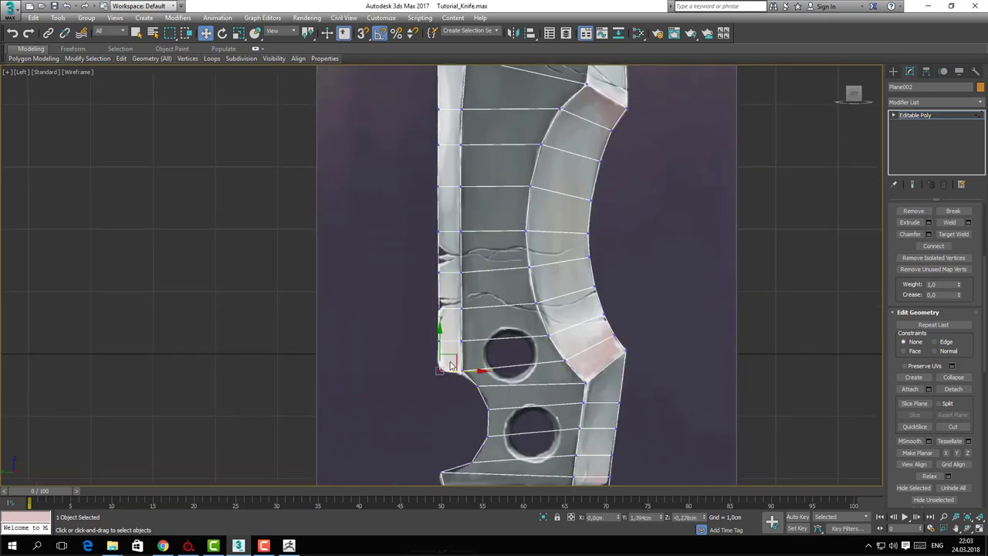
drag(451, 366, 451, 366)
middle_drag(451, 408, 431, 375)
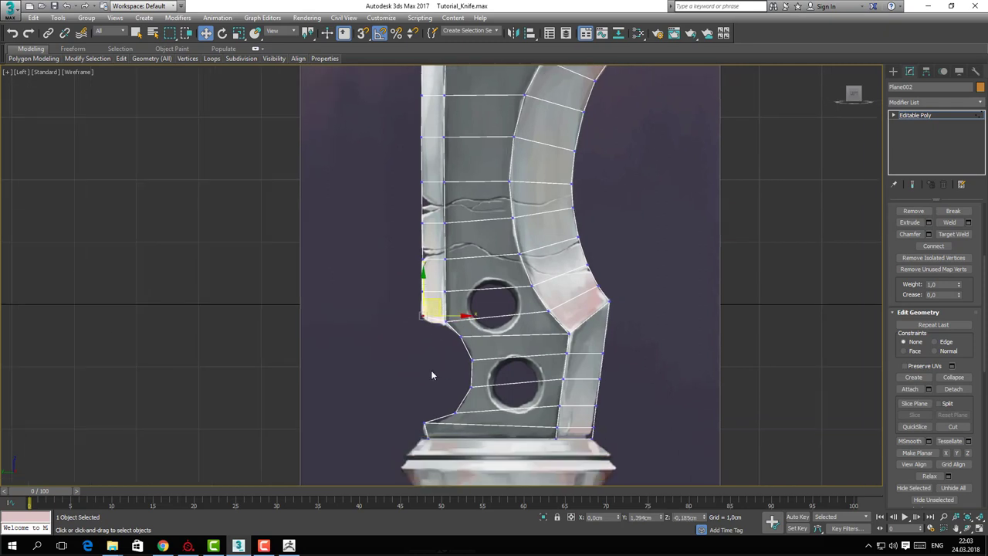
View the blade in the Perspective viewport, then switch to Chrome and examine the reference's cracked straight edge and cutout corner
key(alt+w)
middle_drag(659, 378, 663, 430)
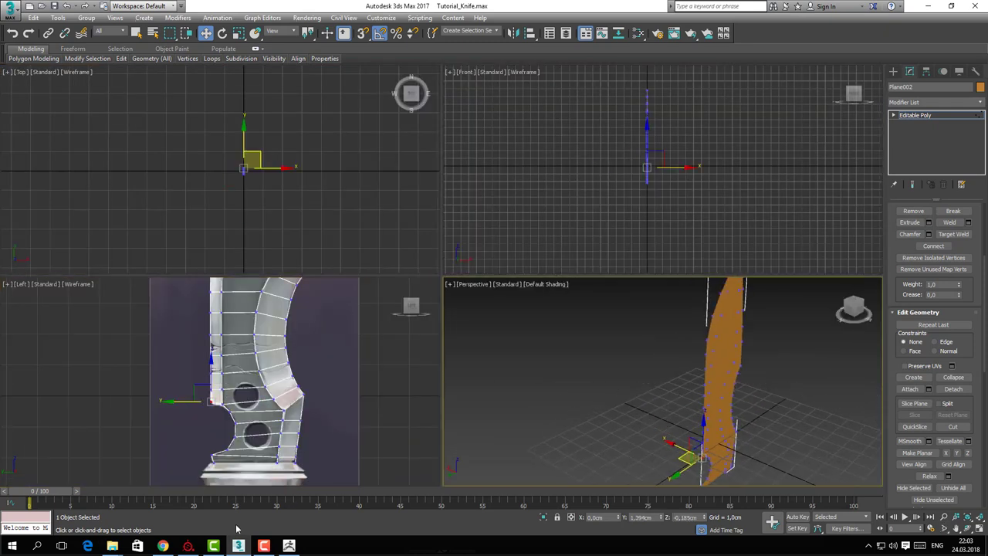
click(163, 546)
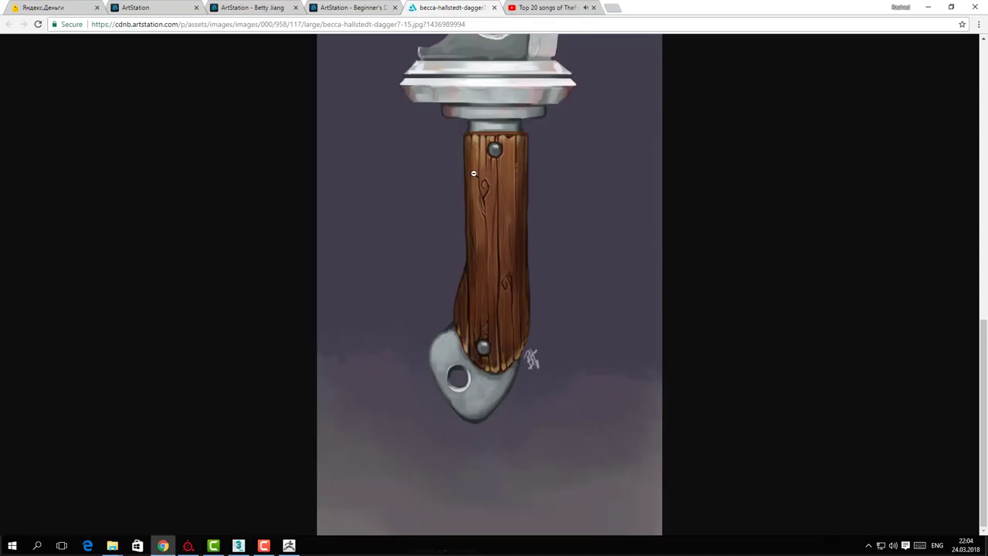
scroll(473, 173, up, 10)
scroll(474, 150, down, 3)
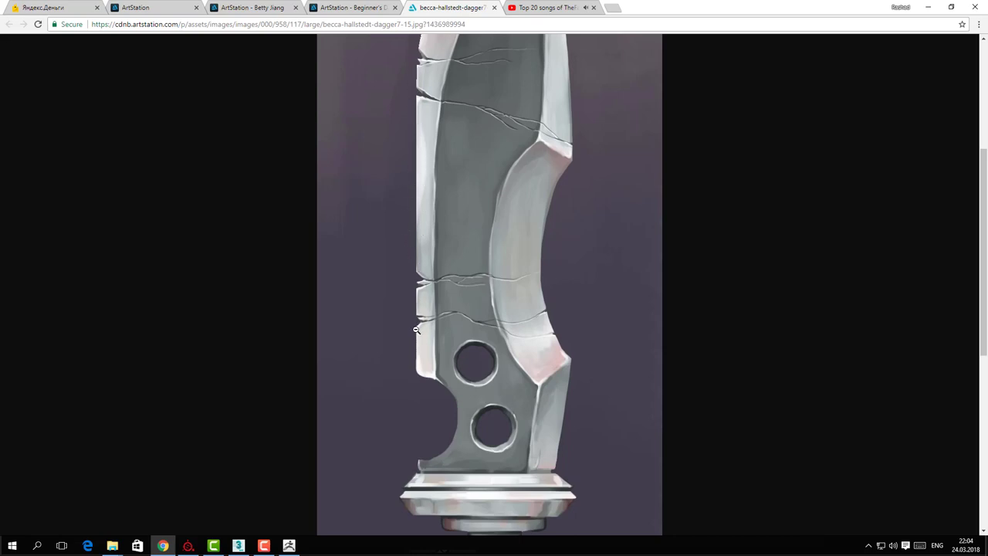
scroll(416, 329, up, 1)
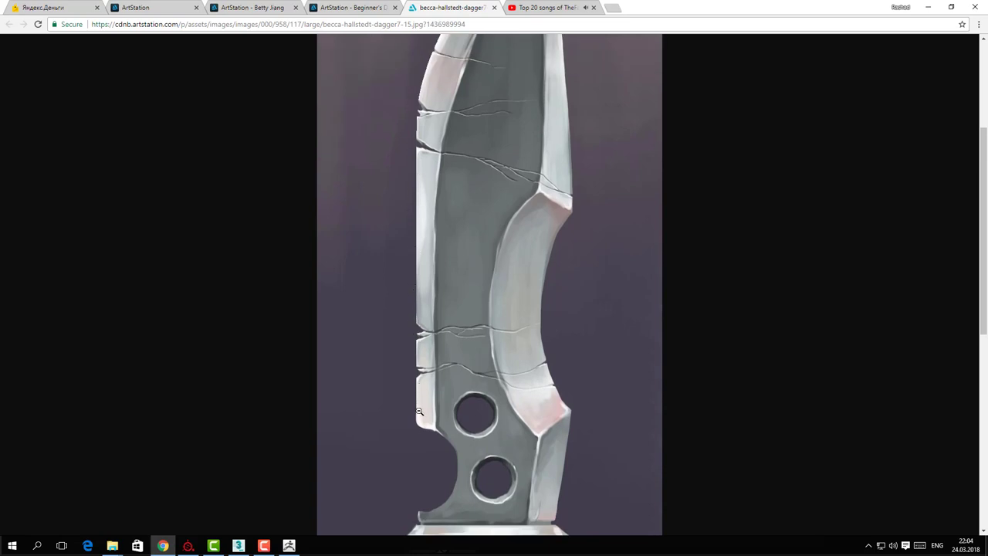
Switch back to 3ds Max and check the blade mesh against the painted cracks and holes in the Left viewport
click(237, 545)
alt+middle_drag(614, 350, 576, 331)
middle_click(247, 338)
key(alt+w)
middle_drag(387, 256, 362, 319)
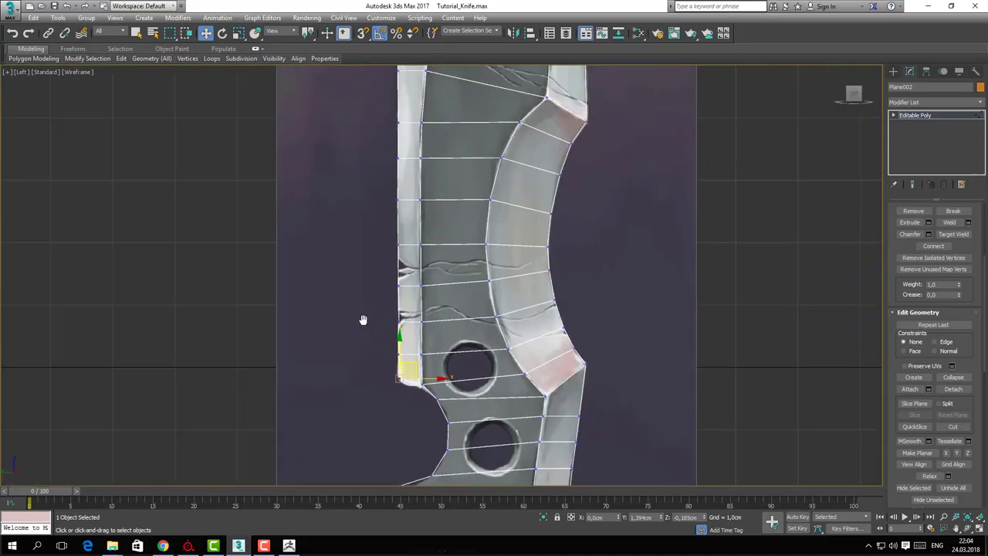
middle_drag(403, 213, 393, 303)
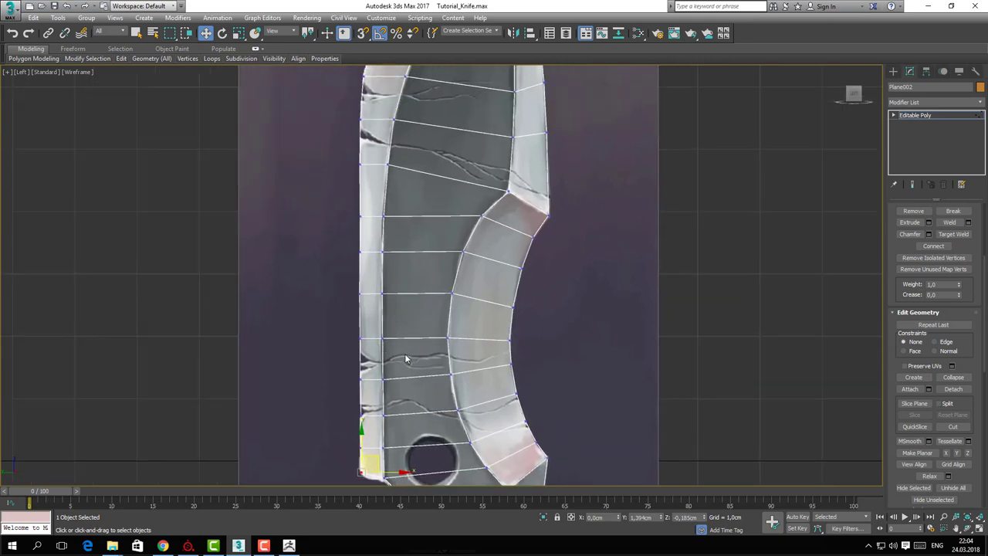
scroll(407, 357, down, 2)
middle_drag(406, 357, 458, 359)
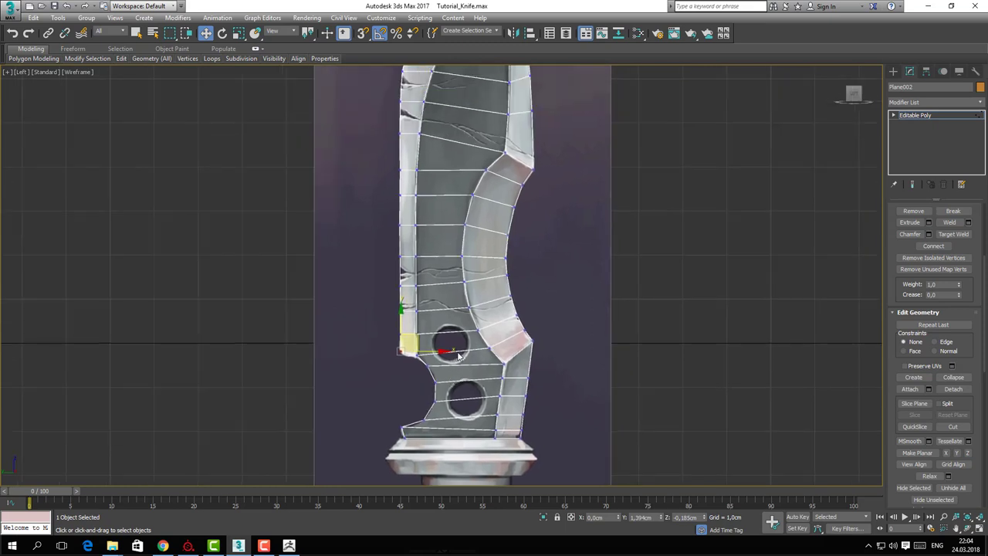
Show the blade in a maximized Perspective viewport, leave vertex editing and turn on edged faces
key(alt+w)
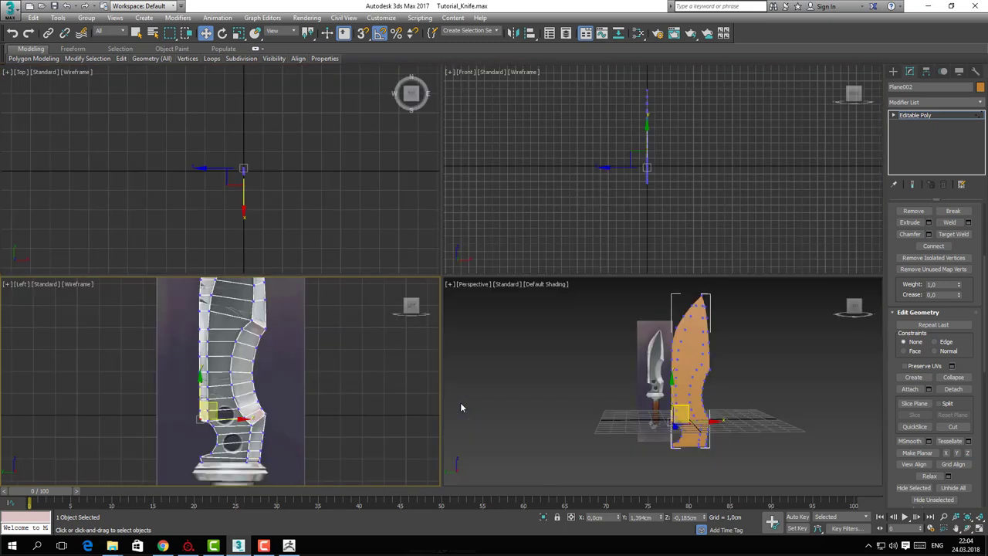
alt+middle_drag(610, 355, 555, 301)
key(alt+w)
click(942, 116)
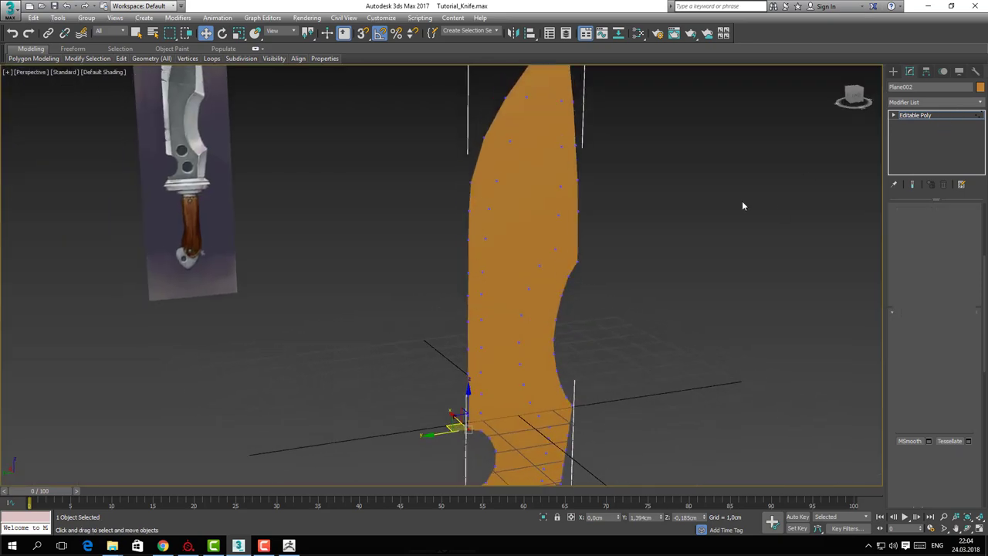
key(F4)
middle_drag(485, 296, 465, 351)
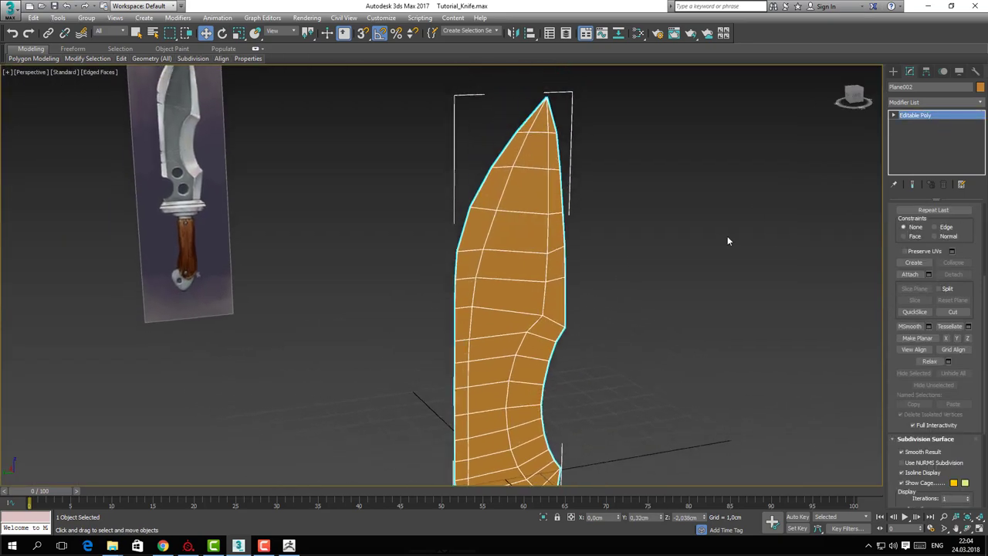
Select the blade's flat centre polygons from below the tip down to the base and offset them to X -0,2 cm
key(4)
click(534, 151)
ctrl+click(531, 178)
ctrl+click(528, 202)
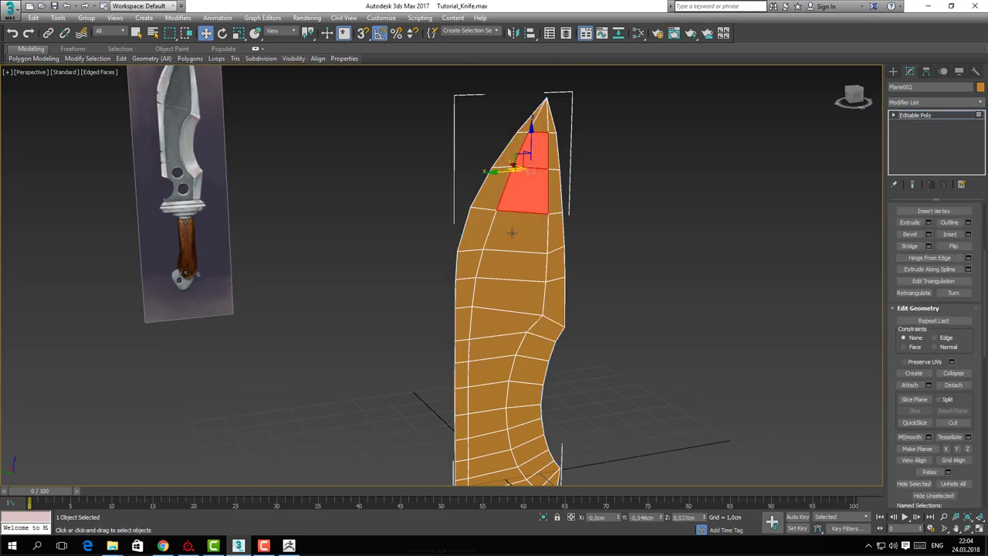
ctrl+click(513, 234)
ctrl+click(507, 262)
ctrl+click(501, 290)
ctrl+click(498, 312)
ctrl+click(495, 343)
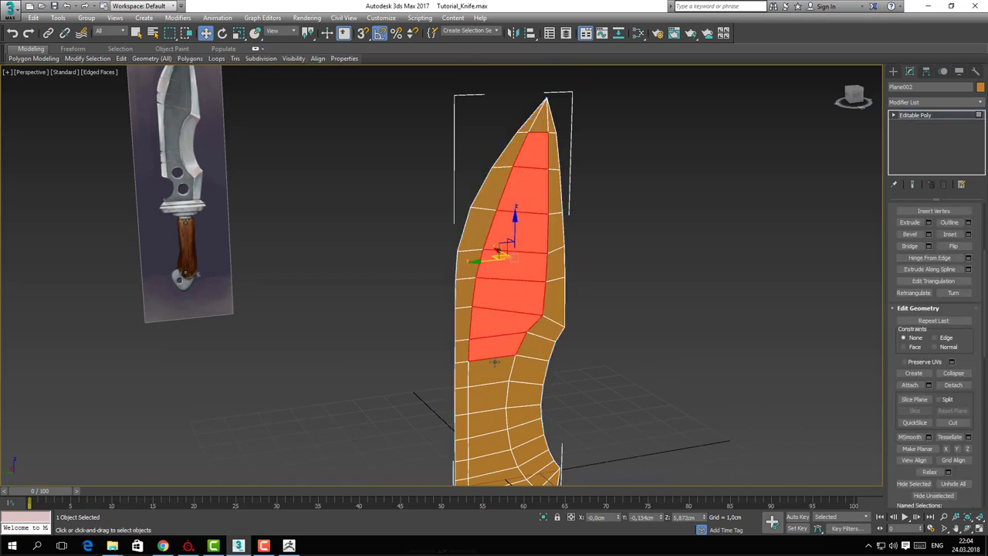
middle_drag(495, 343, 518, 221)
ctrl+click(511, 244)
ctrl+click(503, 297)
ctrl+click(506, 279)
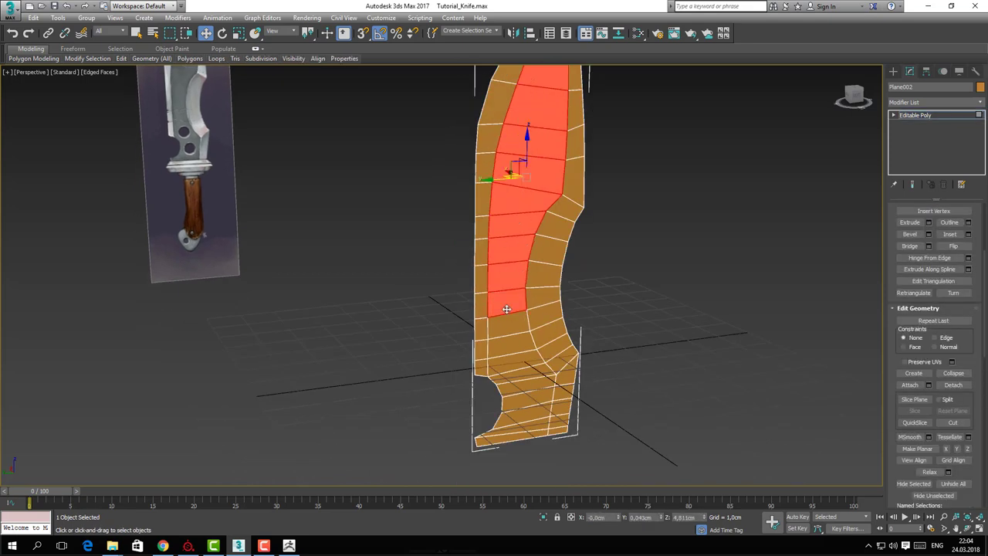
ctrl+click(509, 328)
ctrl+click(513, 344)
ctrl+click(517, 356)
ctrl+click(523, 372)
ctrl+click(525, 385)
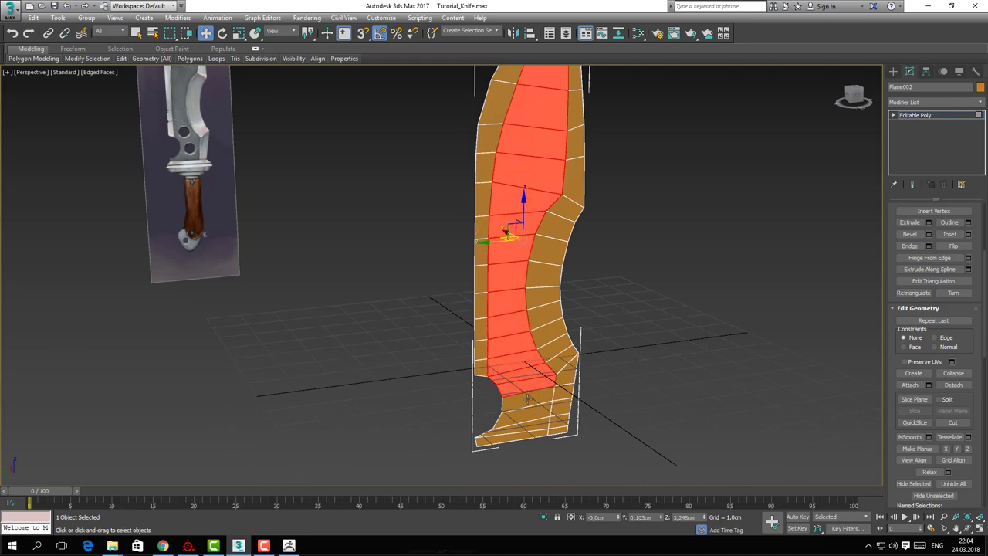
ctrl+click(527, 401)
ctrl+click(526, 424)
ctrl+click(526, 426)
ctrl+click(523, 436)
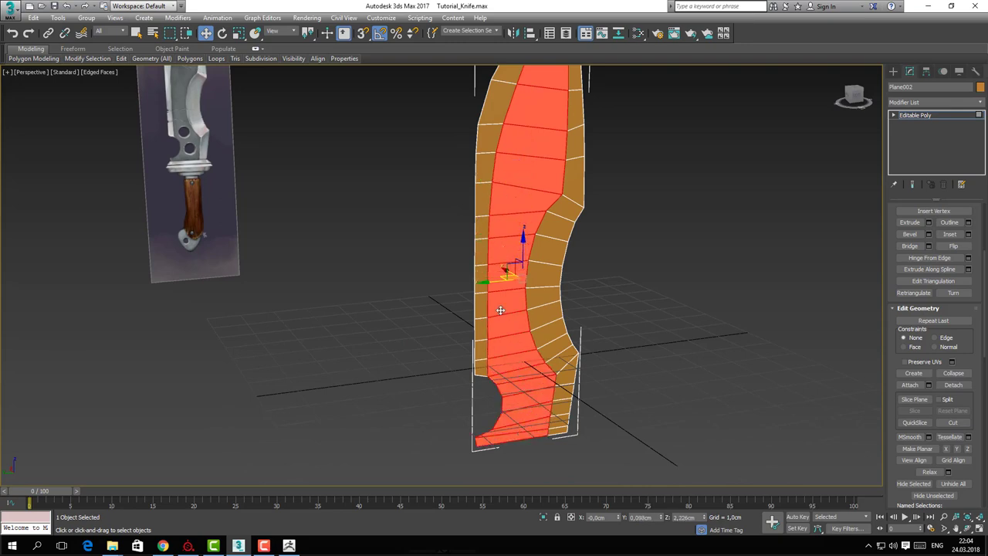
alt+middle_drag(500, 304, 417, 328)
alt+middle_drag(422, 327, 462, 347)
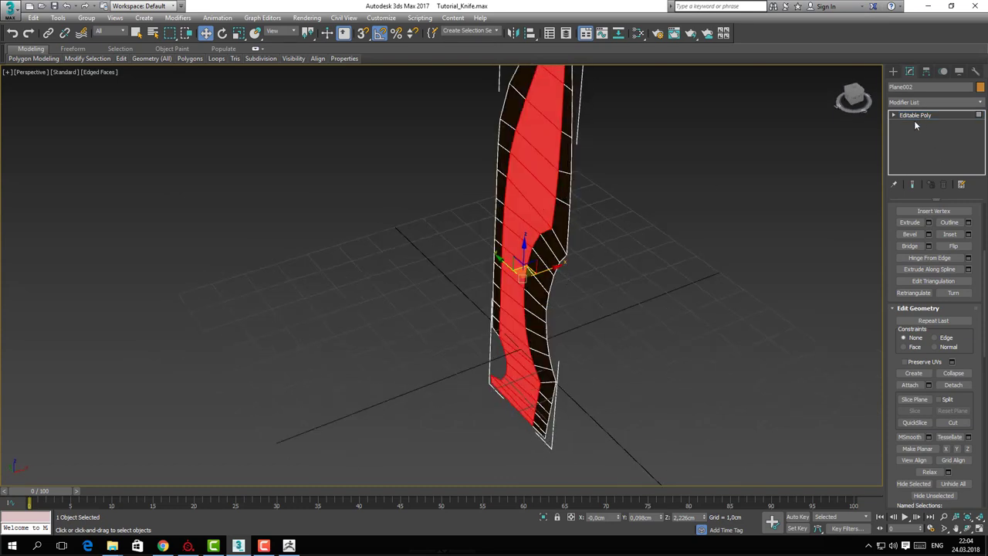
drag(550, 269, 542, 272)
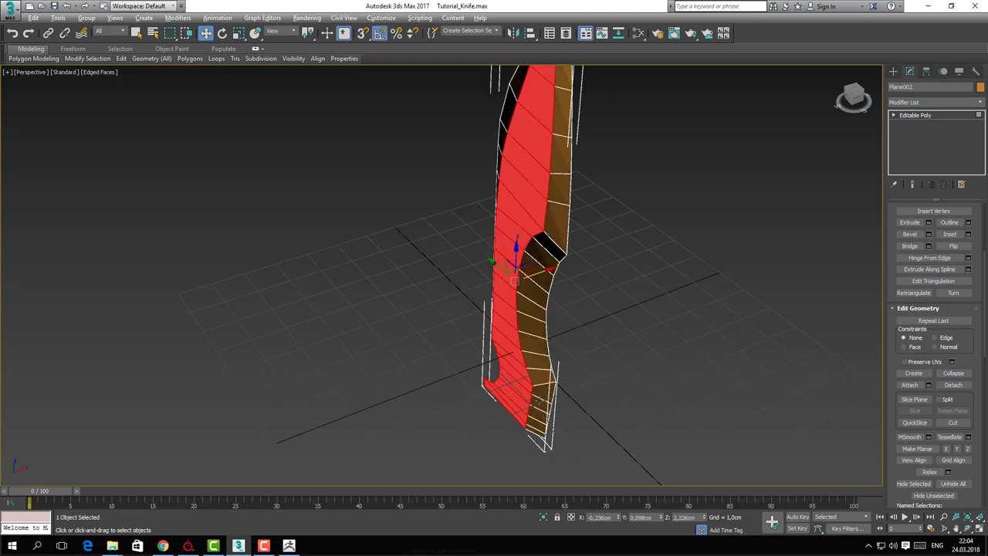
alt+middle_drag(538, 402, 519, 380)
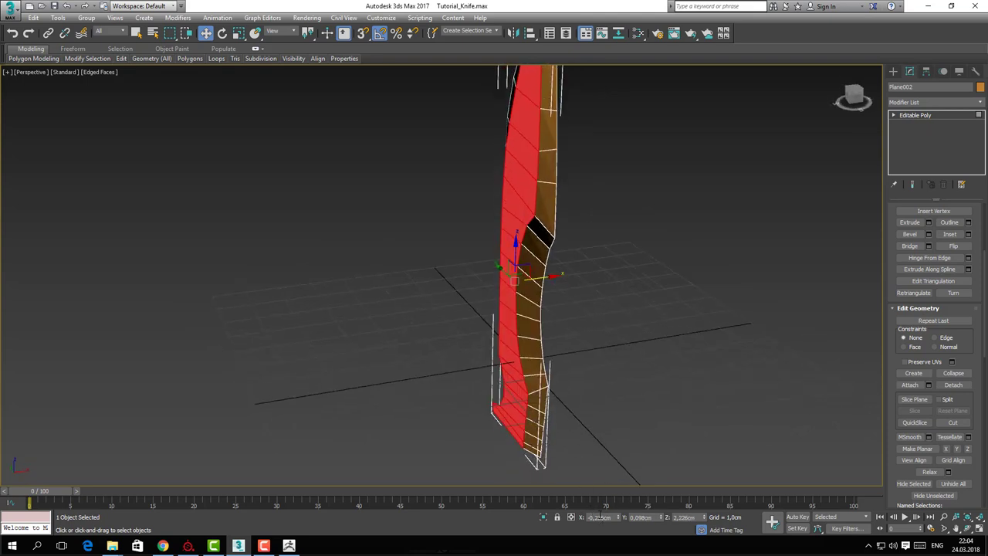
text(-0,2)
key(Return)
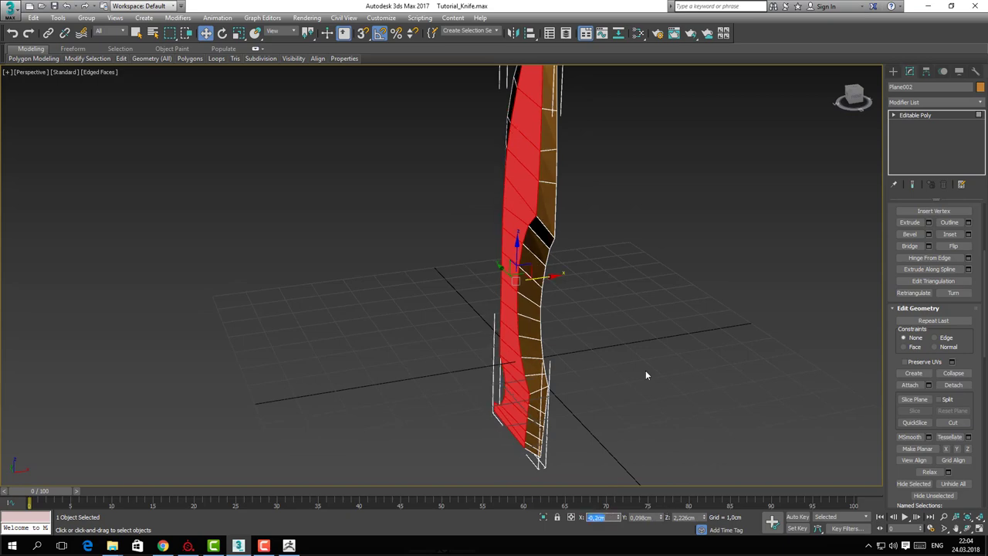
Move the flat centre's top edge just below the tip slightly along X towards the mid-plane and check the tip's bevels from the side
middle_drag(459, 171, 509, 165)
scroll(509, 165, up, 2)
key(2)
click(522, 136)
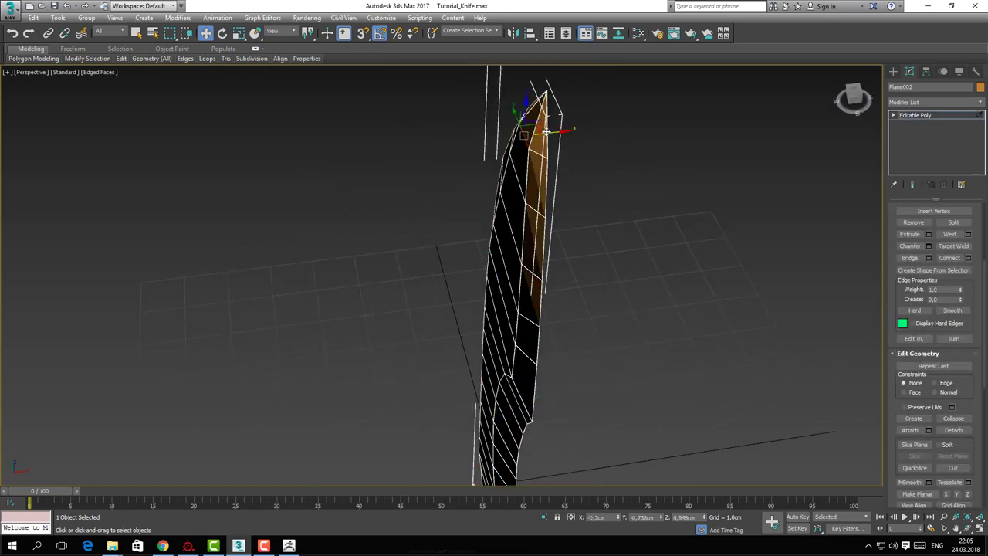
drag(549, 133, 556, 133)
alt+middle_drag(556, 134, 529, 133)
key(2)
key(2)
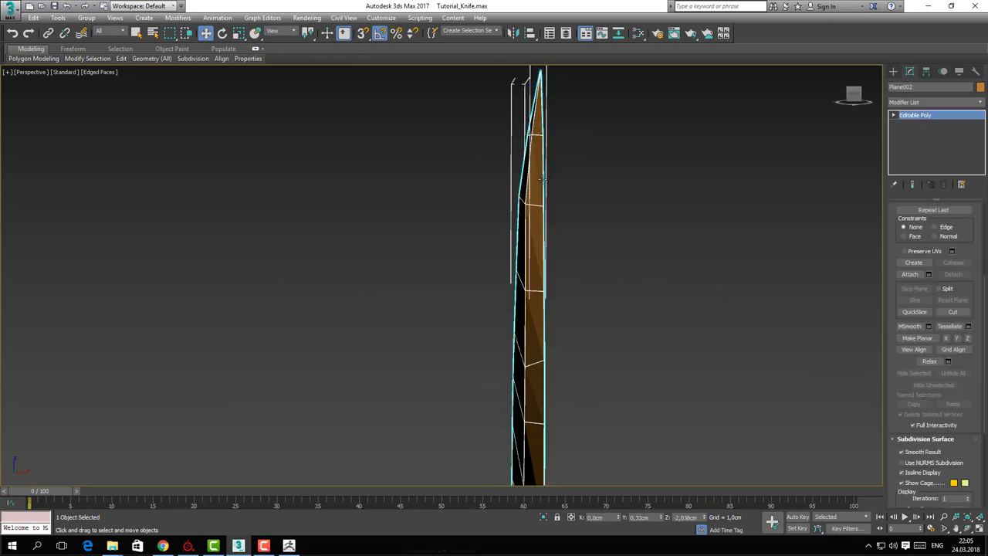
click(546, 183)
alt+middle_drag(585, 190, 264, 204)
scroll(463, 231, down, 2)
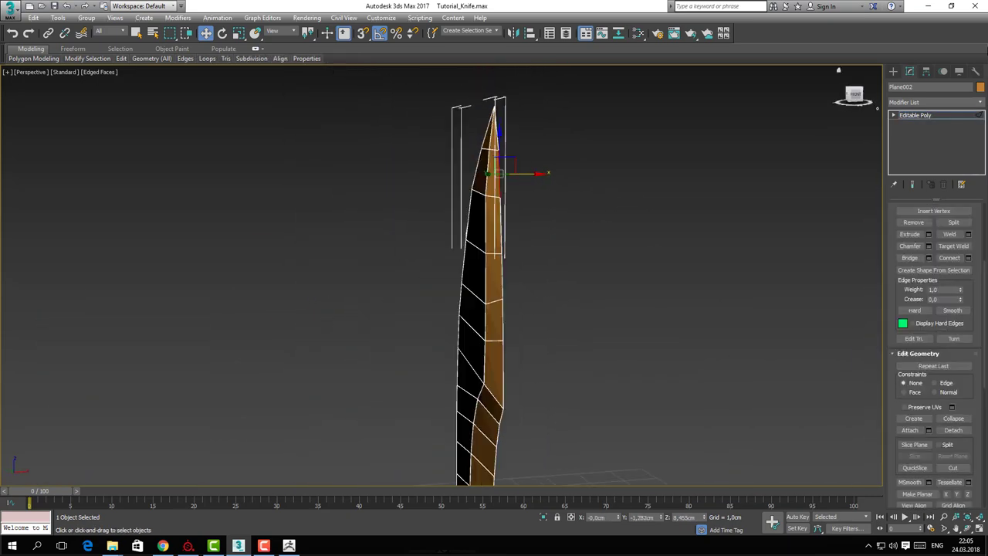
Apply a Symmetry modifier to the blade with Z as the mirror axis
click(946, 102)
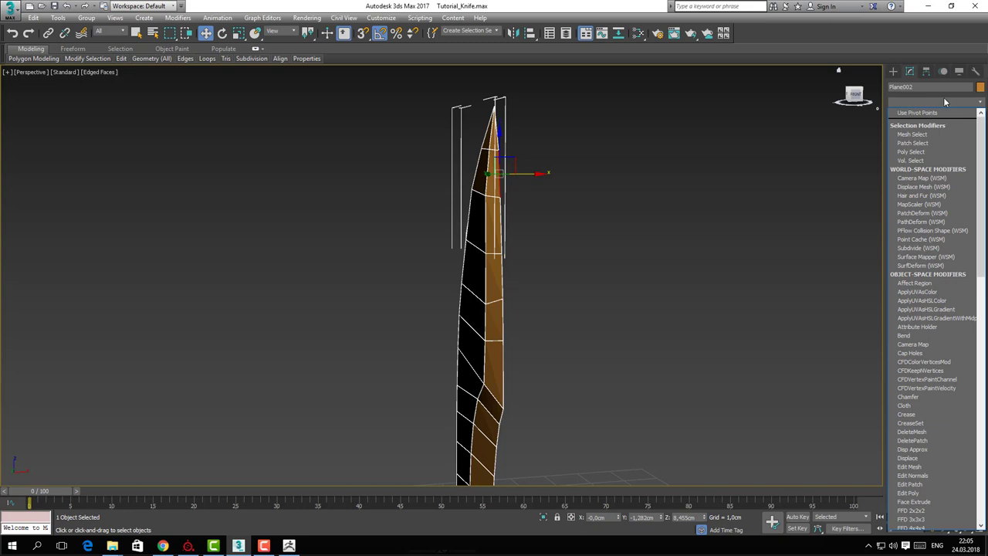
click(947, 101)
click(946, 102)
text(sy)
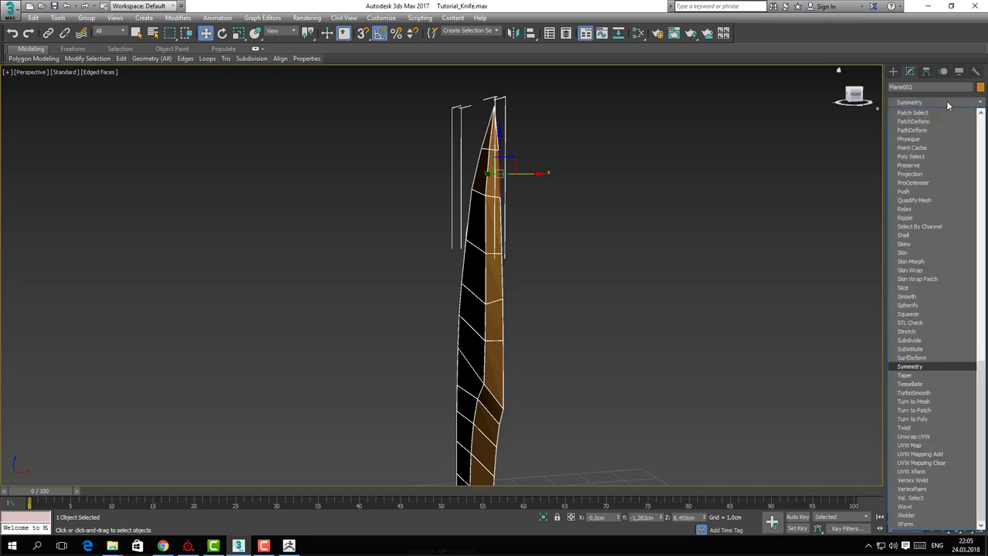
key(Return)
click(929, 228)
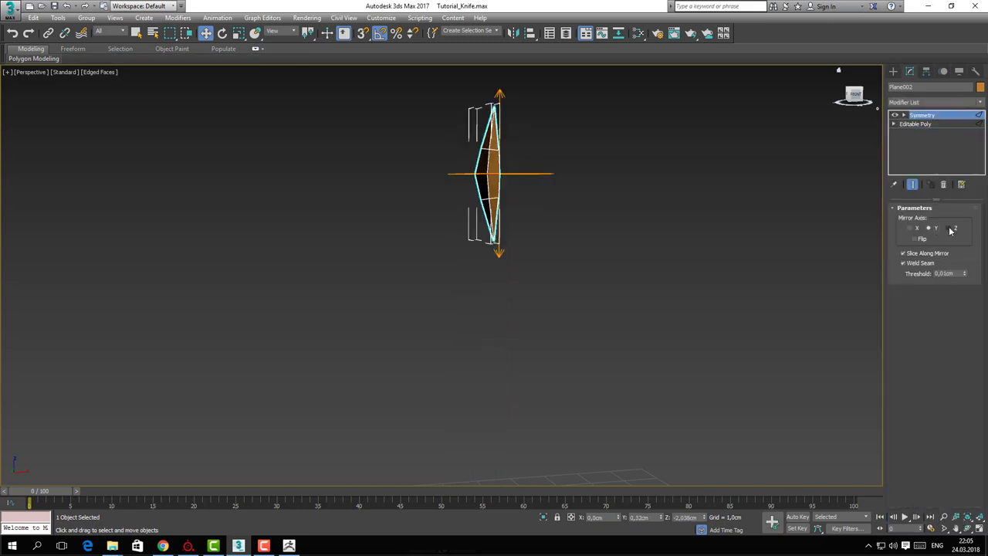
click(948, 227)
alt+middle_drag(390, 231, 480, 233)
scroll(480, 301, down, 5)
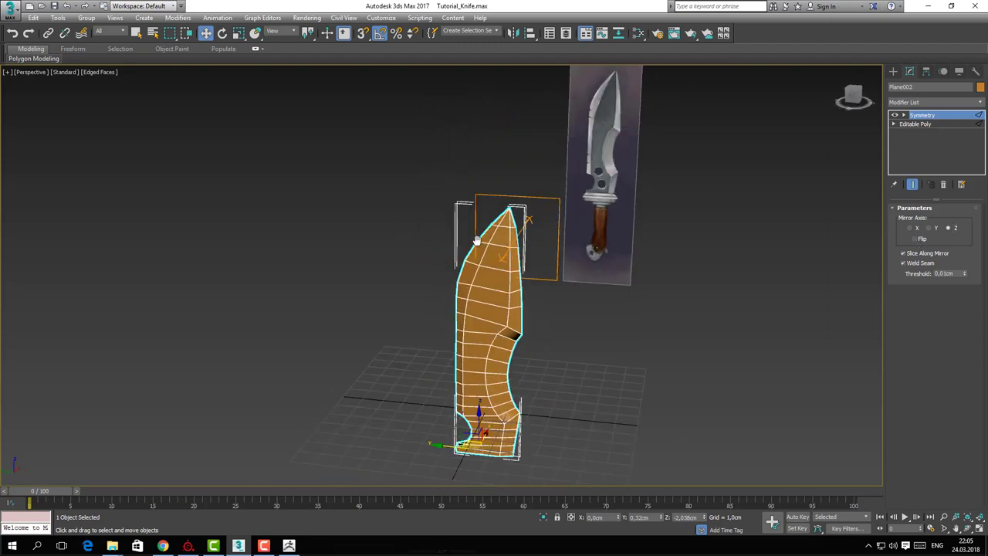
In the Editable Poly level, extend the six border edges of the base cutout and its lower end inward to X 0 cm
alt+middle_drag(478, 301, 529, 269)
scroll(528, 285, up, 5)
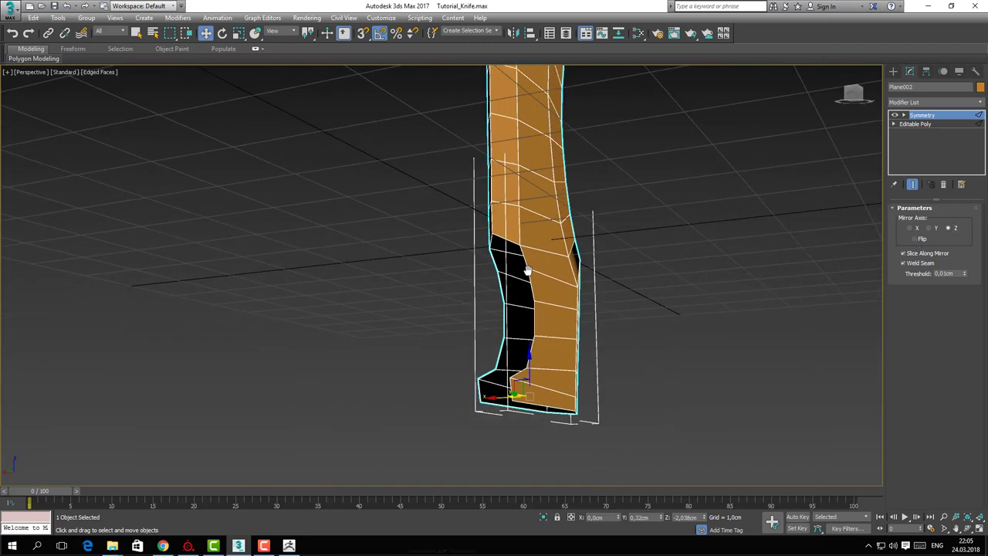
click(944, 124)
key(1)
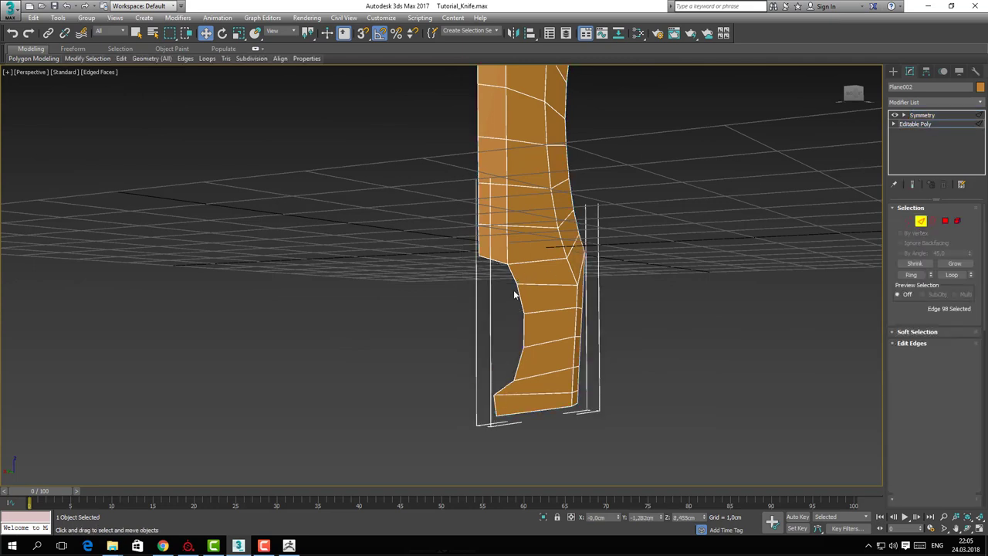
key(2)
click(512, 275)
ctrl+click(520, 306)
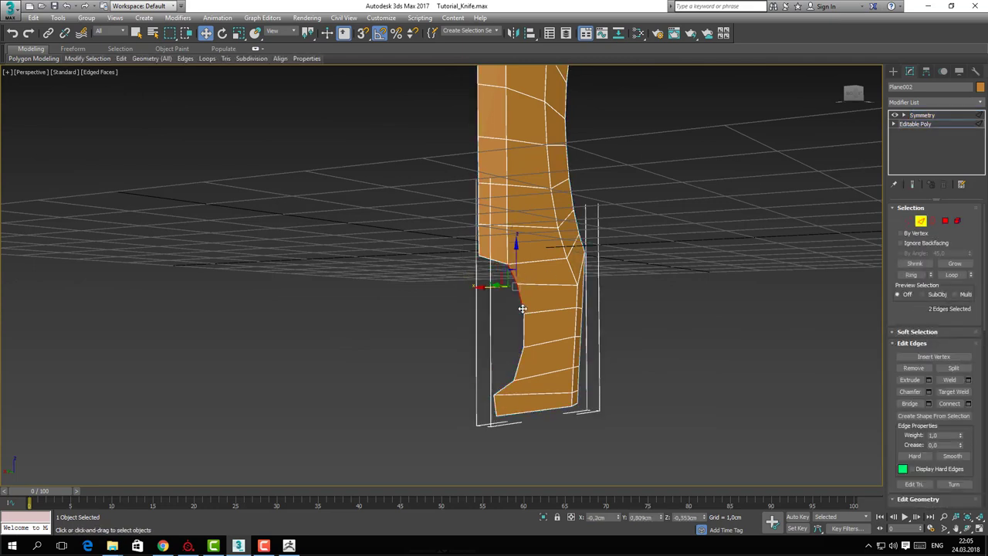
ctrl+click(522, 333)
ctrl+click(520, 364)
ctrl+click(512, 384)
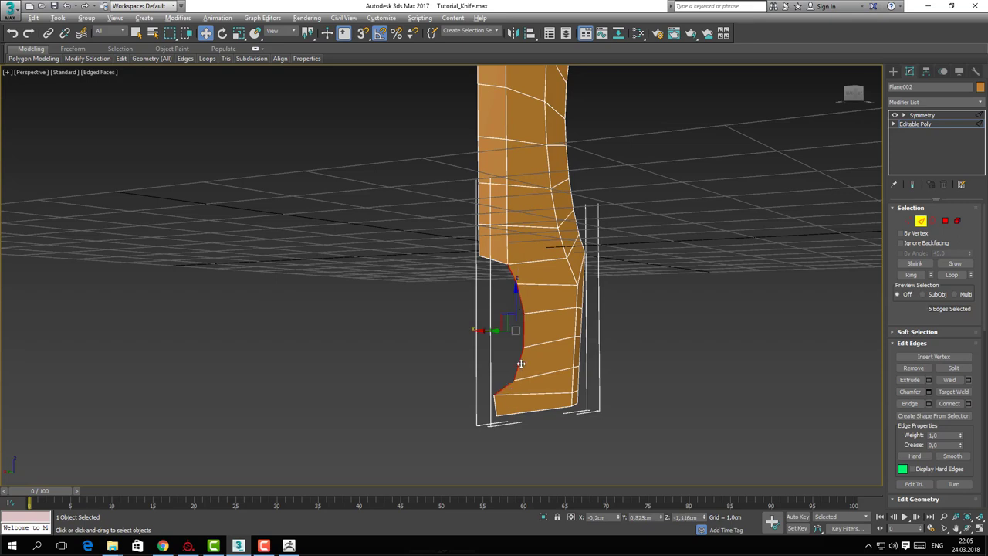
alt+middle_drag(520, 362, 544, 369)
ctrl+click(513, 410)
alt+middle_drag(539, 403, 522, 412)
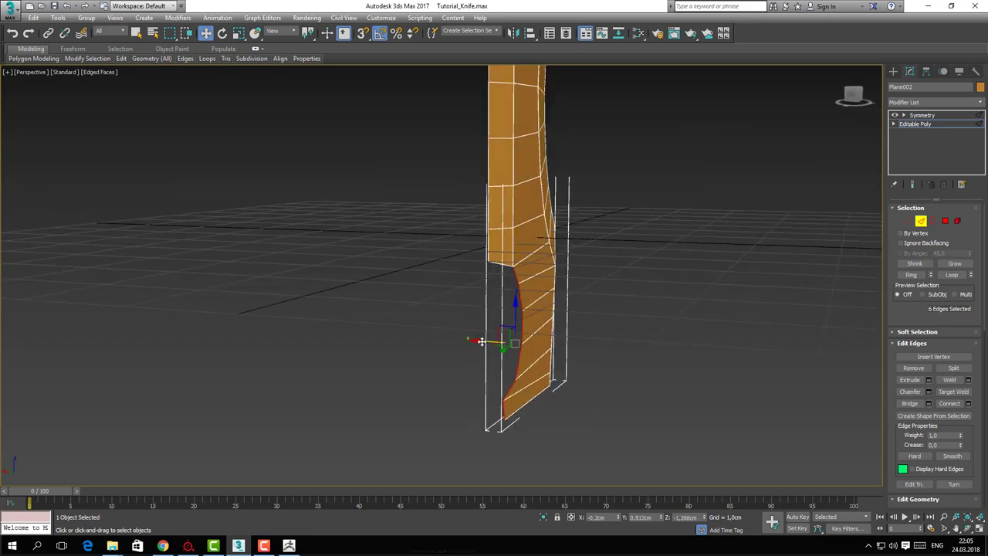
drag(481, 341, 459, 343)
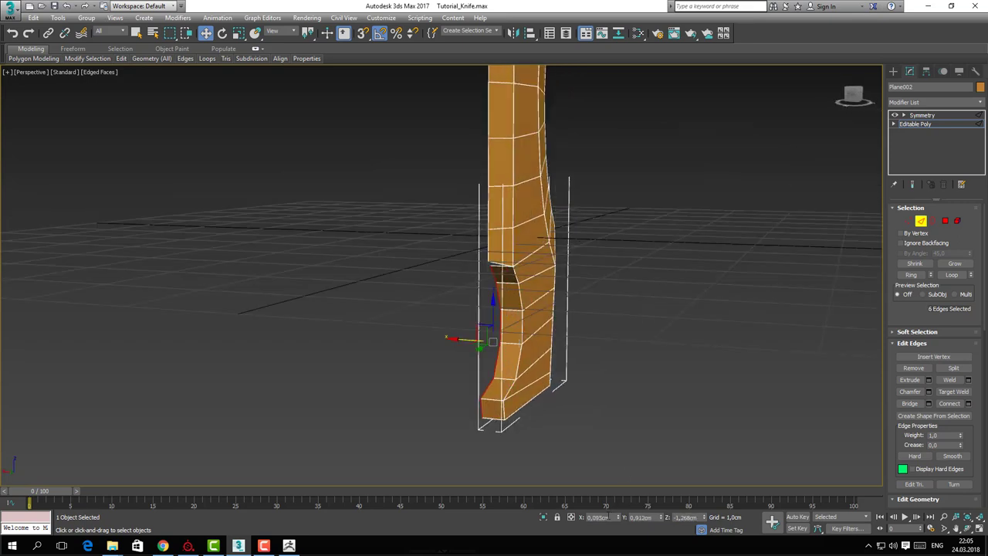
Fill the triangular gap at the cutout's upper corner with a new polygon, leave polygon creation and clear the polygon selection
alt+middle_drag(586, 382, 606, 321)
scroll(547, 278, up, 5)
alt+middle_drag(506, 279, 508, 325)
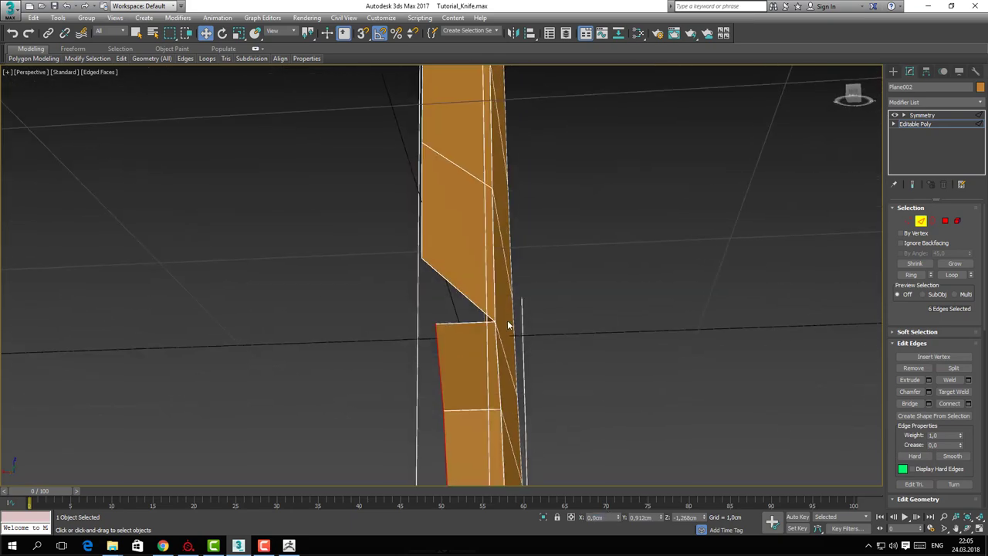
click(946, 221)
click(945, 222)
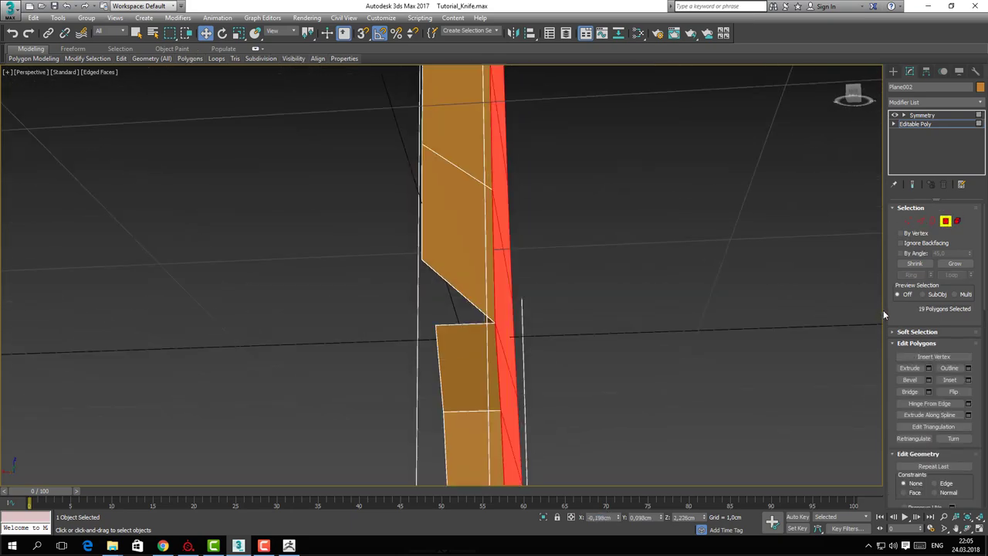
drag(884, 314, 817, 308)
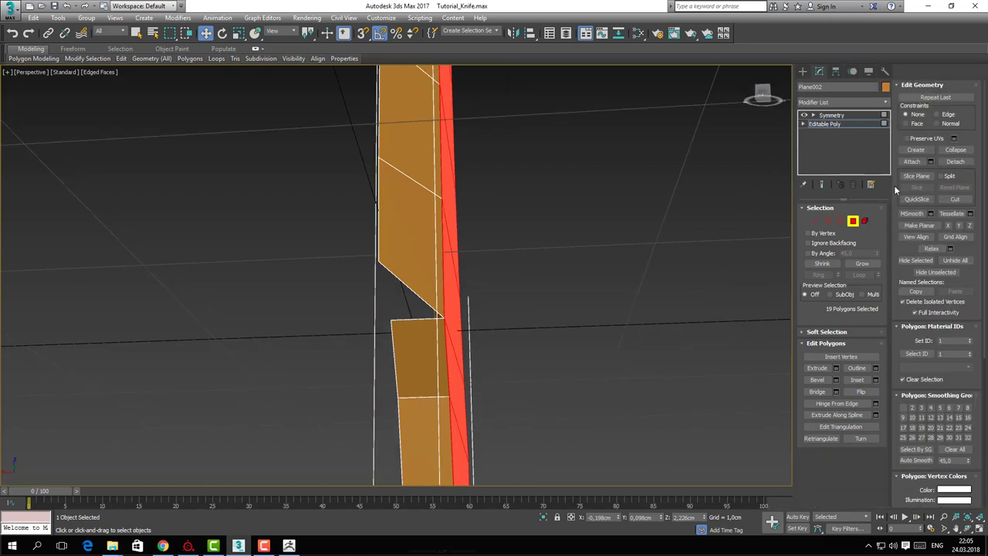
click(916, 150)
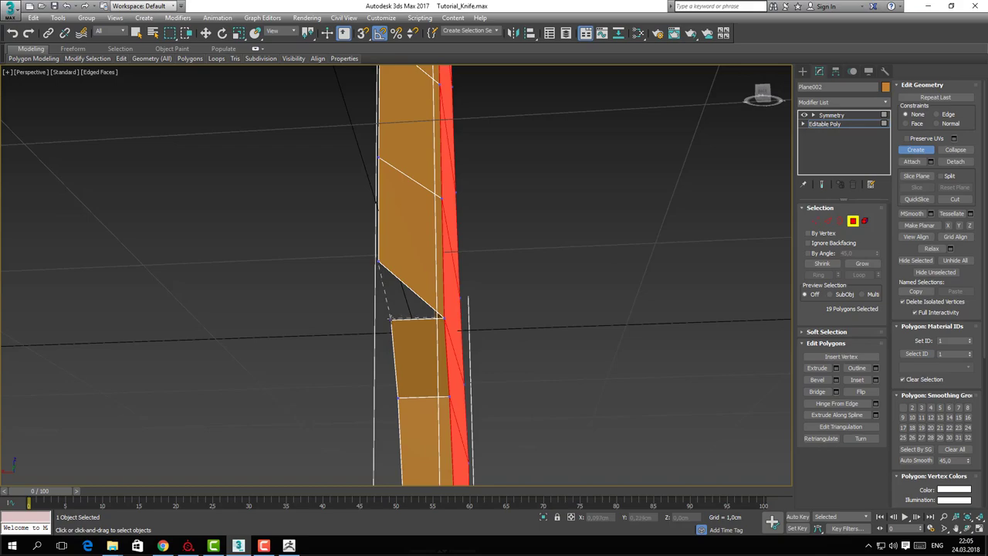
click(390, 317)
scroll(518, 271, down, 5)
alt+middle_drag(518, 271, 513, 308)
right_click(512, 308)
click(514, 309)
middle_drag(571, 314, 548, 322)
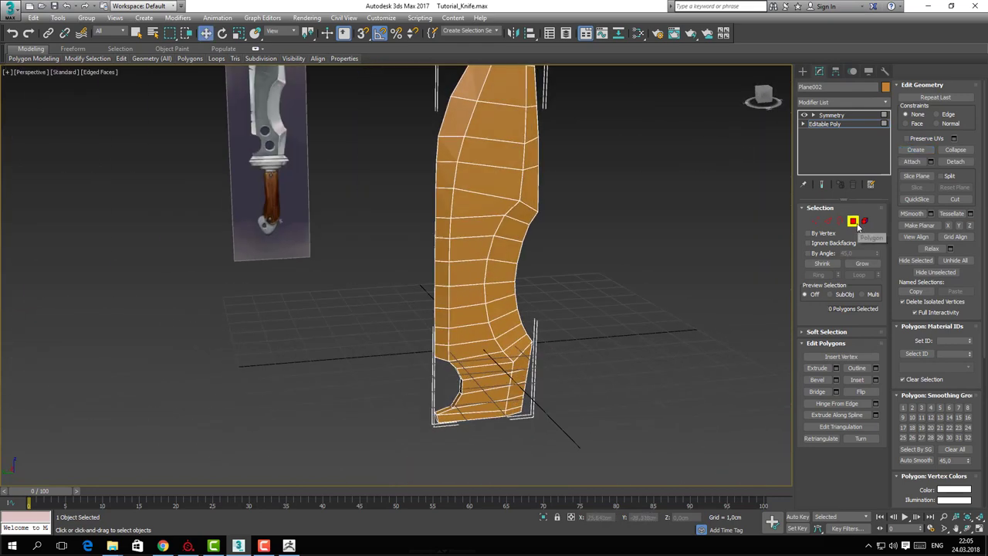
Deselect the blade and examine its mirrored shape and bevels against the reference from several sides in the Perspective viewport
click(655, 298)
alt+middle_drag(655, 298, 395, 316)
key(alt+w)
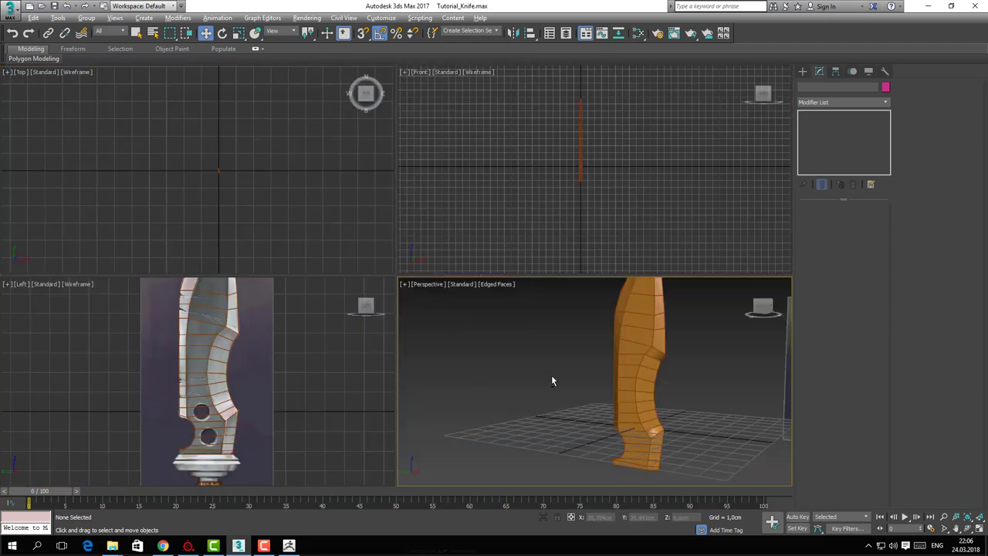
key(alt+w)
alt+middle_drag(417, 356, 487, 355)
key(alt+w)
alt+middle_drag(560, 347, 475, 311)
key(alt+w)
click(476, 318)
click(616, 281)
mouse_move(554, 290)
alt+middle_down()
mouse_move(545, 291)
mouse_move(556, 289)
alt+middle_up()
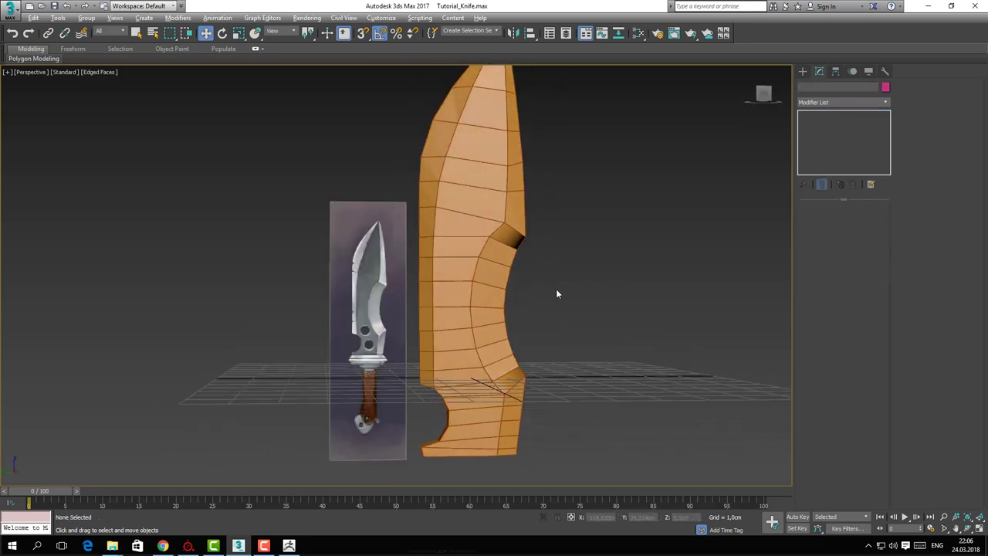
Select the blade and return to its Editable Poly level beneath the Symmetry modifier
click(485, 219)
middle_drag(590, 182, 619, 231)
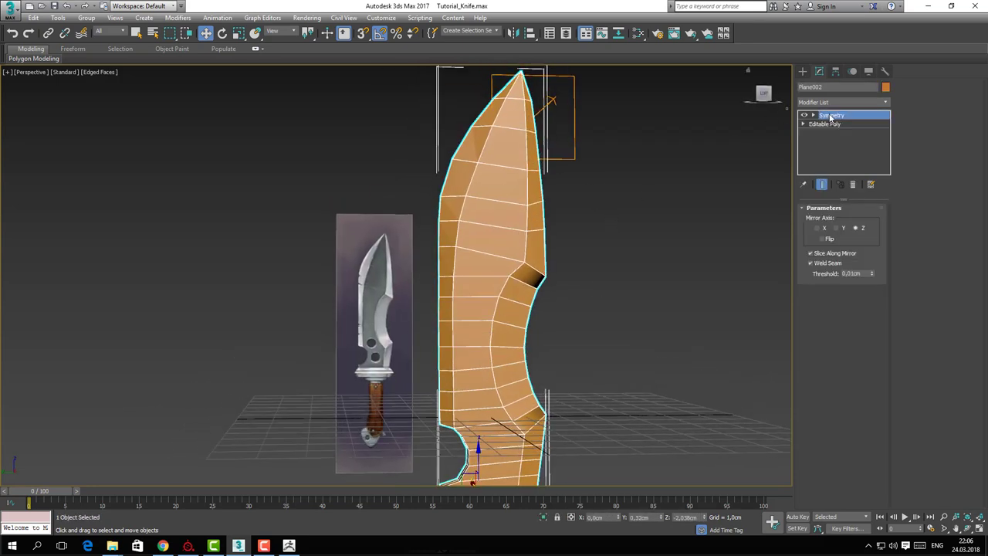
click(840, 103)
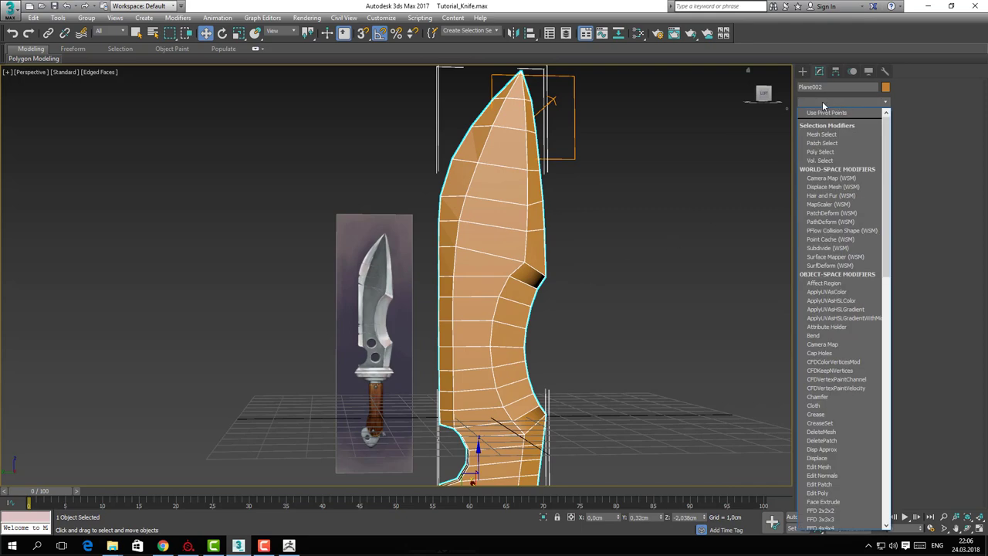
click(821, 101)
click(841, 127)
scroll(343, 414, up, 2)
Create a cylinder over the blade's upper round hole in the Left viewport, about 0.43 cm in radius and 0.36 cm high
middle_drag(343, 413, 384, 349)
key(alt+w)
middle_drag(237, 381, 256, 320)
scroll(278, 351, up, 6)
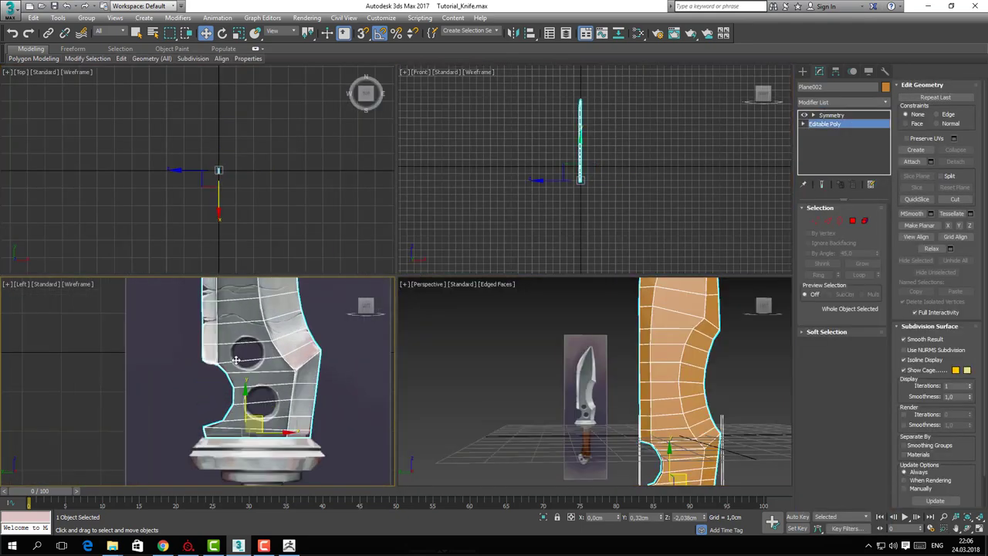
key(alt+w)
scroll(275, 353, down, 4)
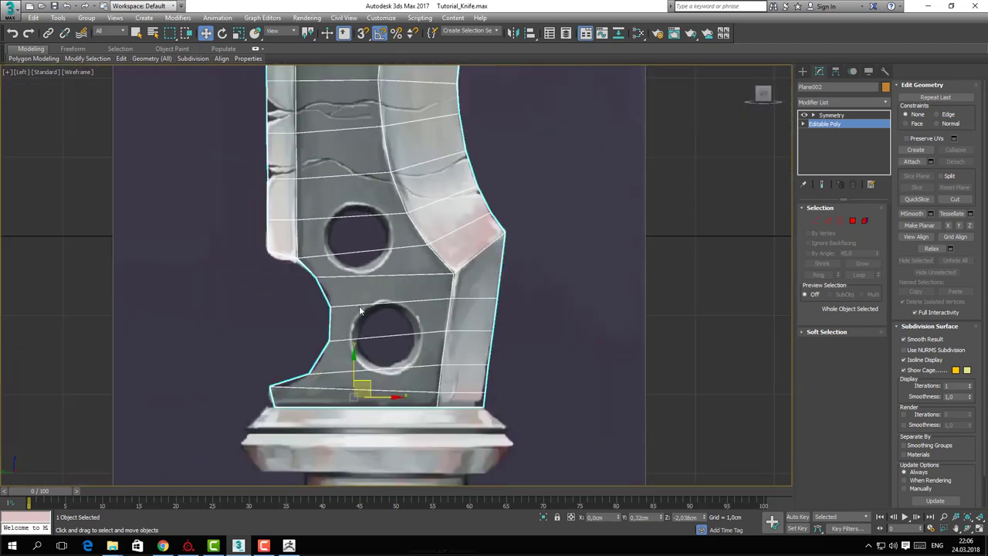
scroll(312, 259, up, 3)
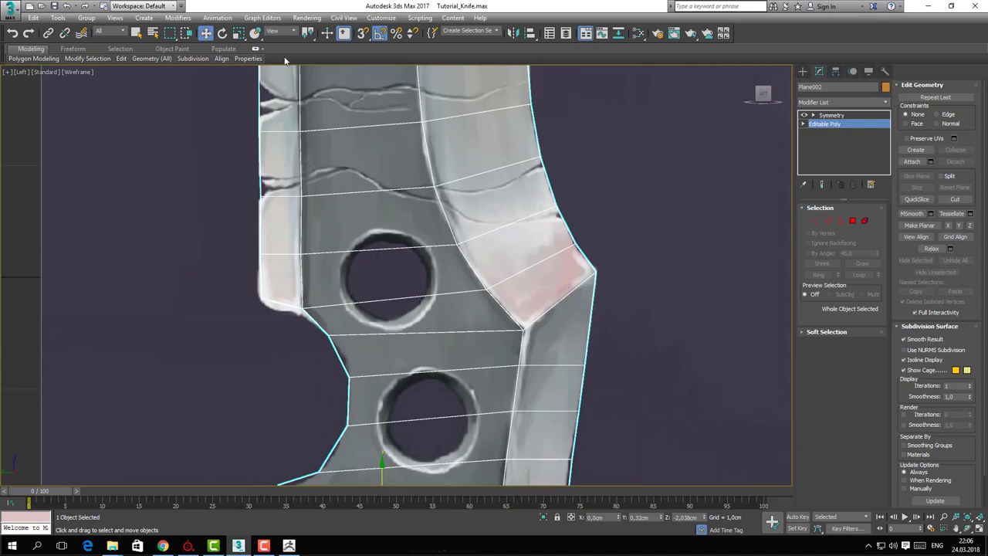
click(803, 72)
click(821, 155)
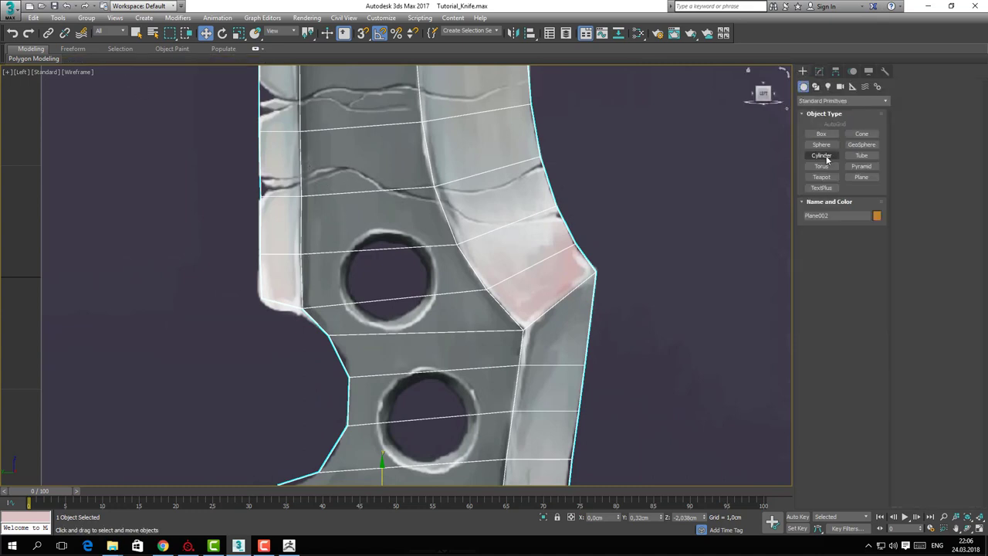
middle_drag(392, 282, 396, 293)
drag(391, 288, 429, 317)
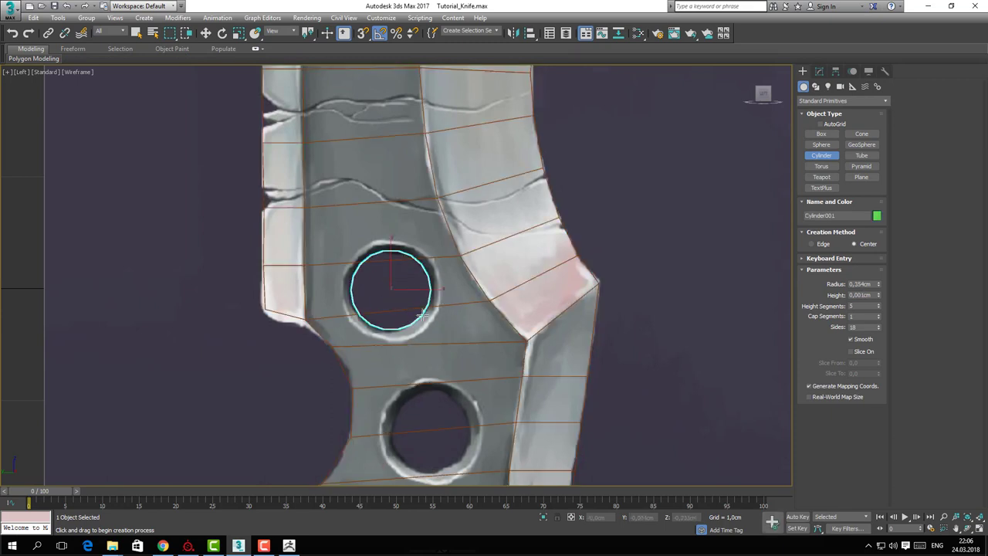
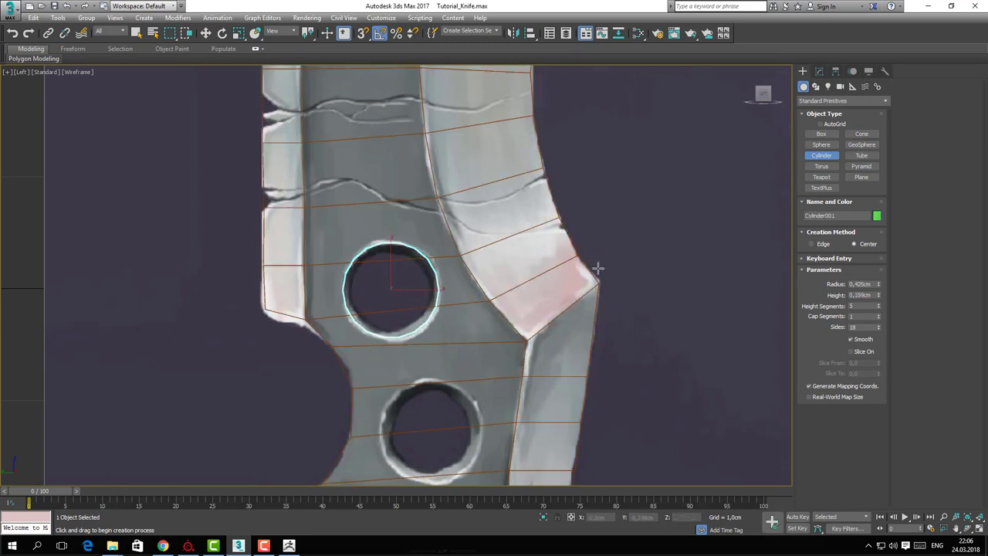
Set the cylinder's height segments to 1 and its sides to 16
mouse_move(602, 354)
middle_down()
mouse_move(582, 335)
mouse_move(593, 344)
middle_up()
key(alt+w)
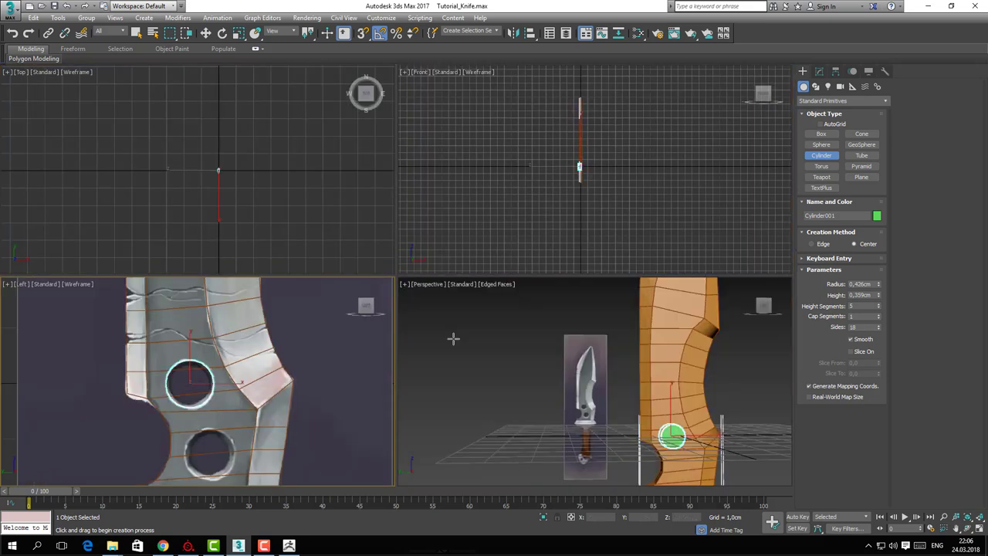
alt+middle_drag(615, 402, 683, 441)
scroll(679, 443, up, 4)
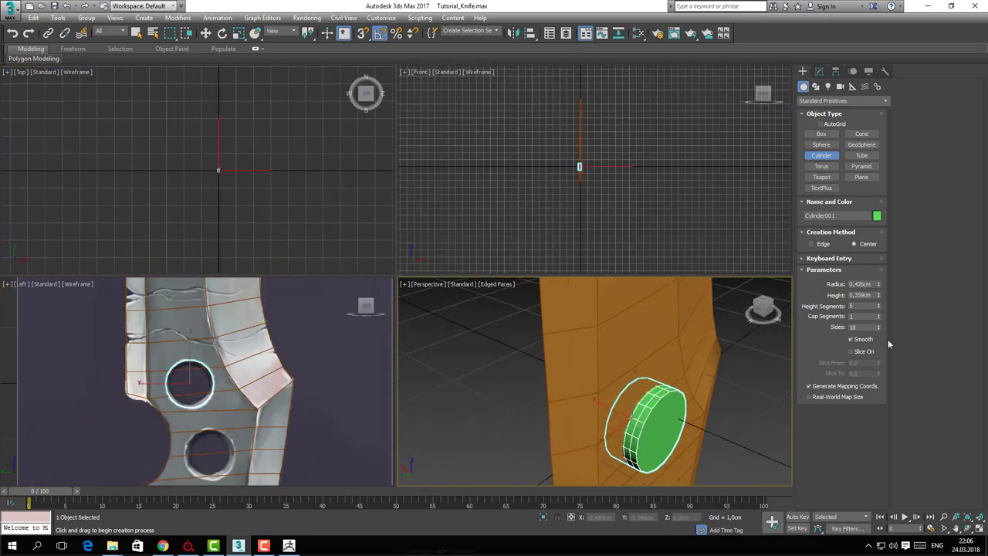
right_click(877, 307)
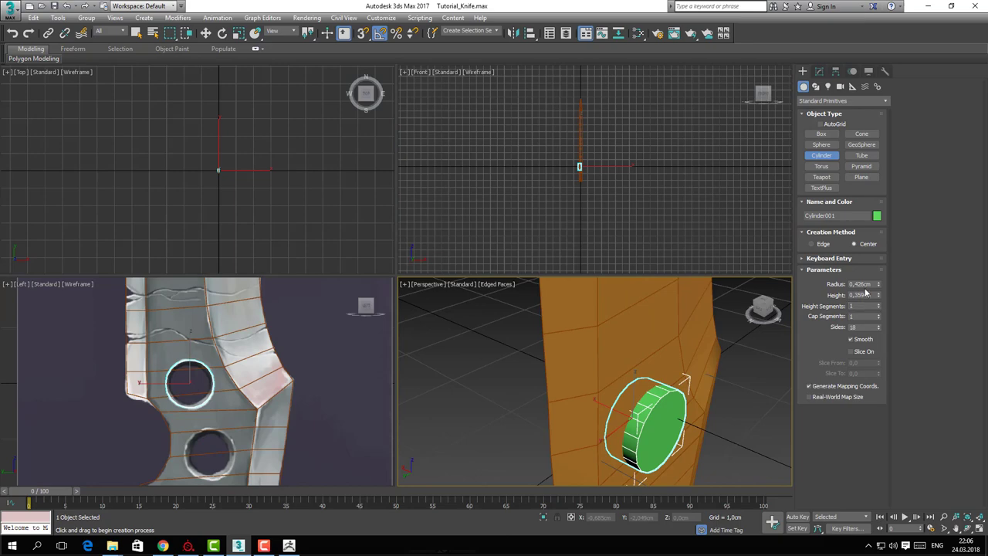
alt+middle_drag(654, 439, 663, 355)
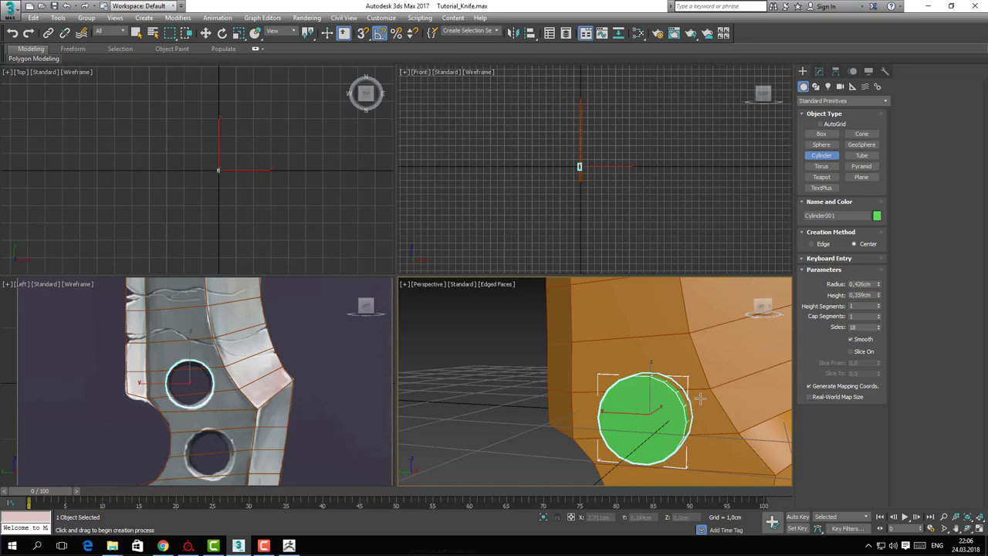
alt+middle_drag(700, 399, 726, 399)
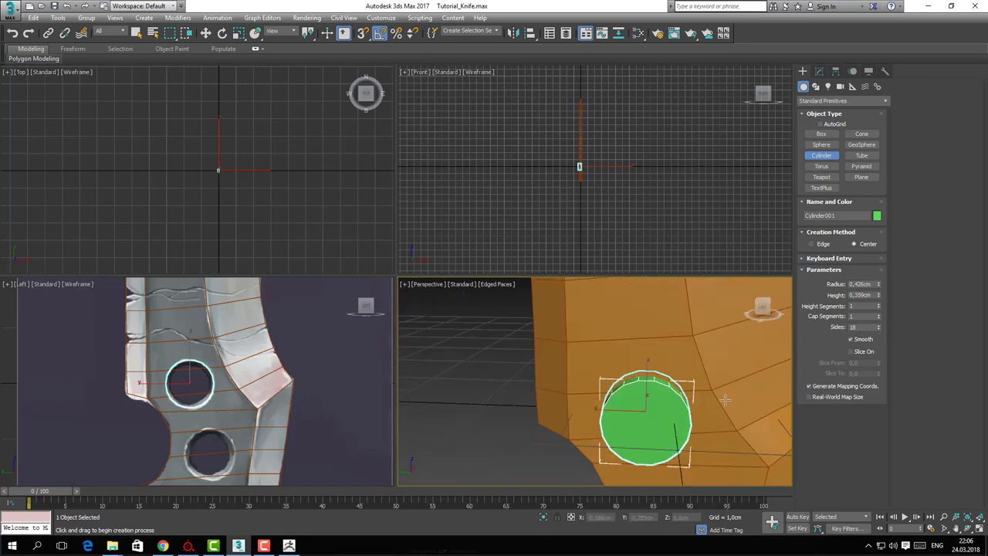
click(879, 330)
click(879, 330)
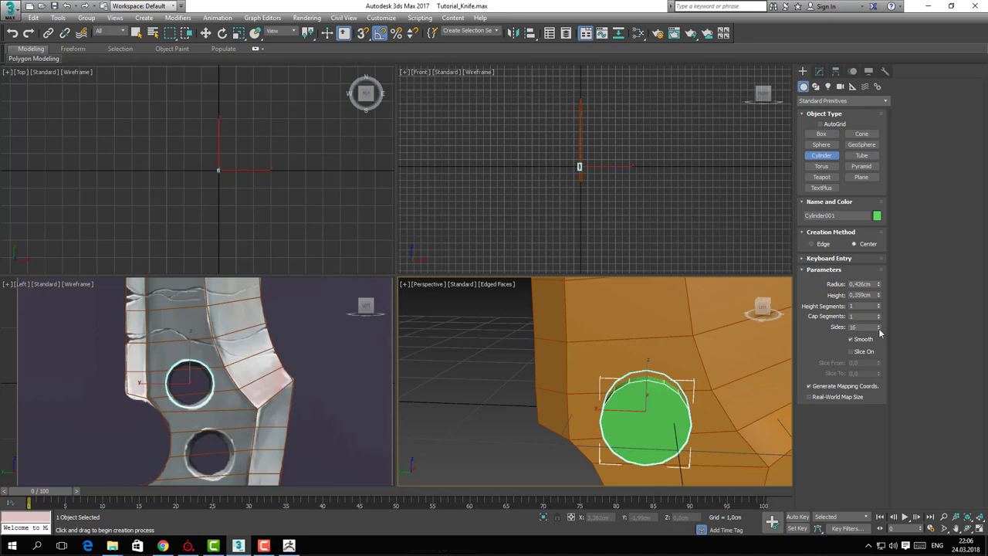
mouse_move(658, 400)
alt+middle_down()
mouse_move(613, 405)
mouse_move(672, 395)
mouse_move(659, 397)
alt+middle_up()
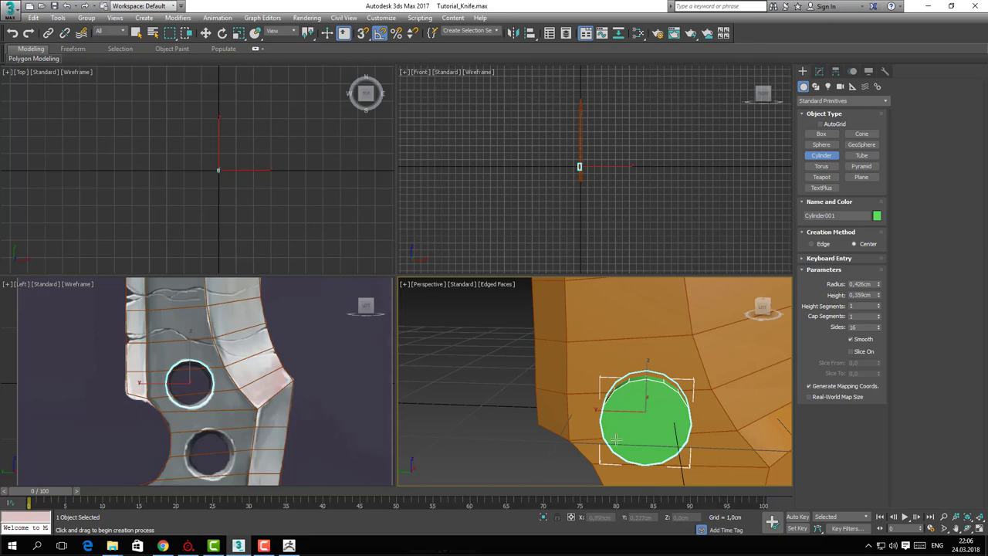
Try offsetting the cylinder from the blade's centre to X 0,2 cm
mouse_move(676, 446)
alt+middle_down()
mouse_move(648, 445)
mouse_move(699, 448)
mouse_move(694, 416)
mouse_move(615, 430)
alt+middle_up()
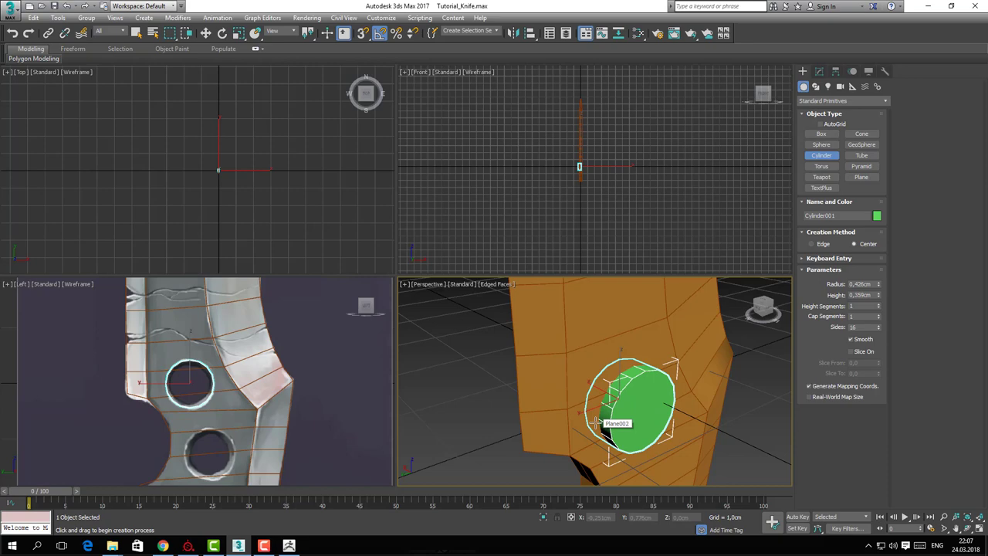
scroll(216, 372, up, 5)
middle_drag(217, 372, 301, 340)
middle_drag(676, 410, 658, 408)
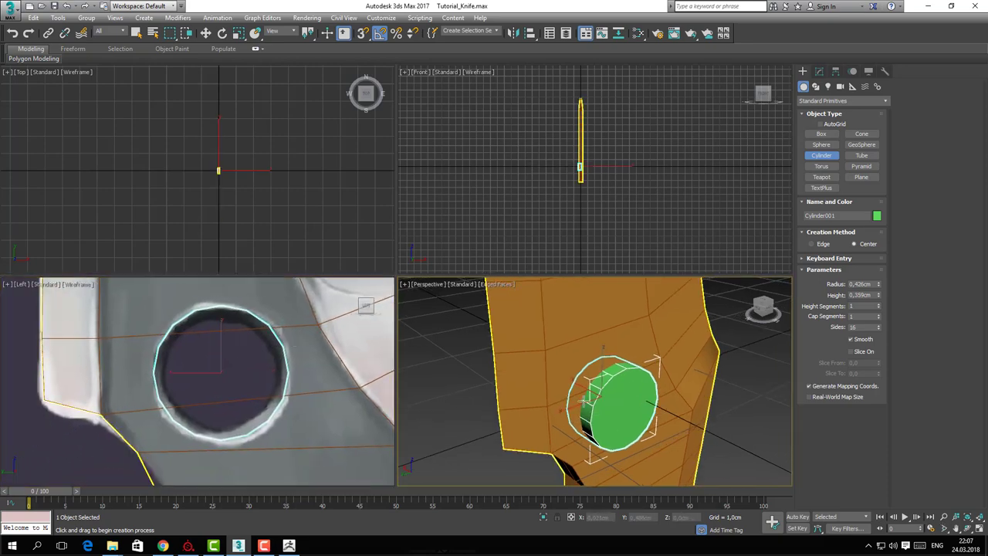
key(w)
alt+middle_drag(584, 399, 694, 401)
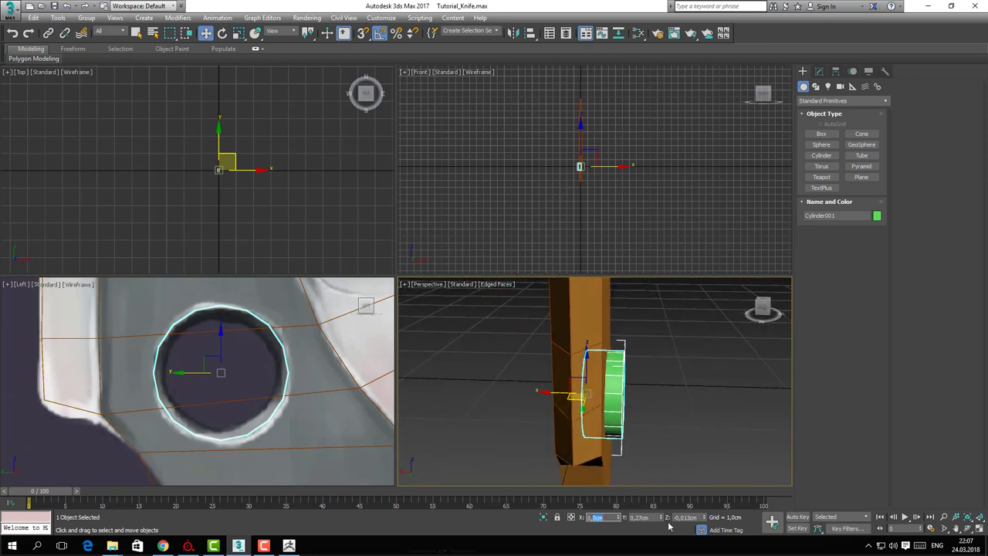
text(0,2)
key(Return)
Set the cylinder's X position to -0,2 cm
alt+middle_drag(647, 430, 687, 416)
scroll(538, 366, up, 1)
scroll(538, 366, down, 3)
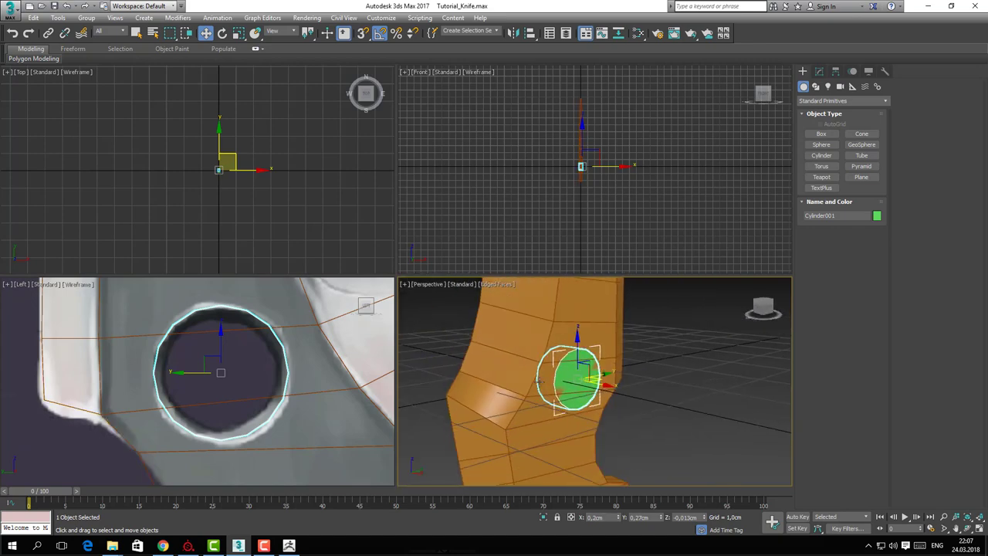
alt+middle_drag(586, 409, 518, 391)
scroll(517, 391, down, 2)
alt+middle_drag(541, 423, 505, 463)
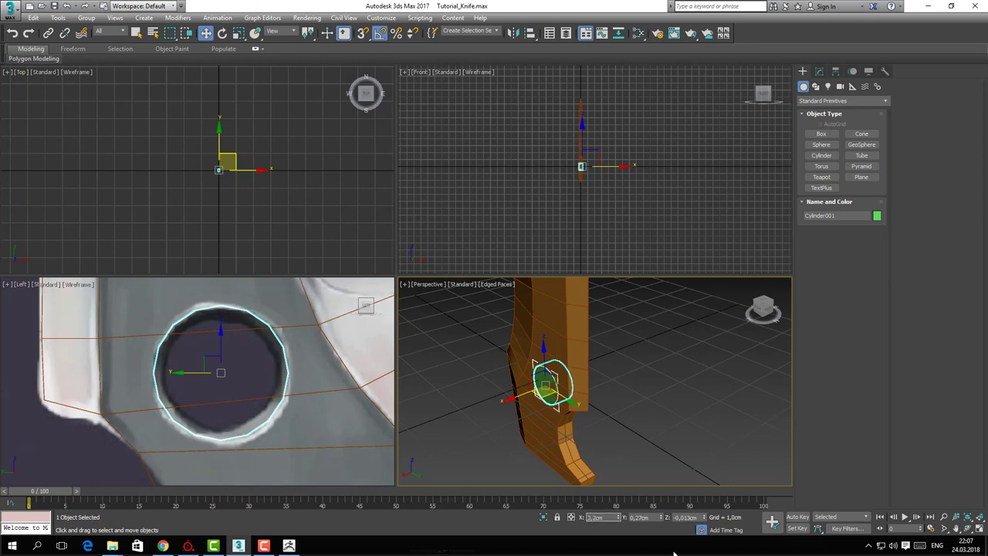
scroll(552, 374, up, 6)
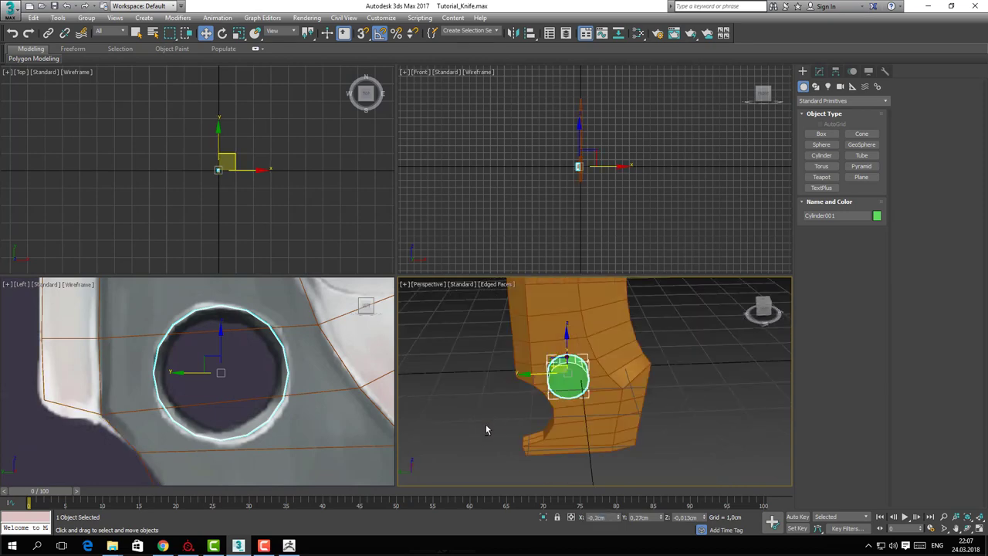
Convert the cylinder to an Editable Poly
alt+middle_drag(552, 374, 597, 383)
right_click(561, 375)
mouse_move(609, 481)
click(689, 490)
Delete the cylinder's side polygons and outer cap, keeping only the cap on the blade surface, and leave polygon level
key(4)
click(590, 380)
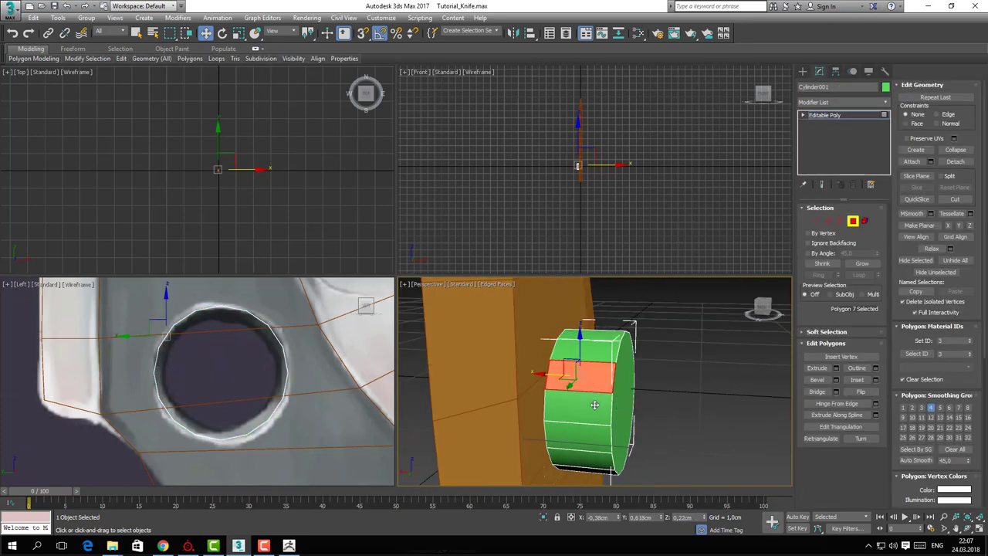
shift+click(593, 406)
key(Delete)
click(620, 390)
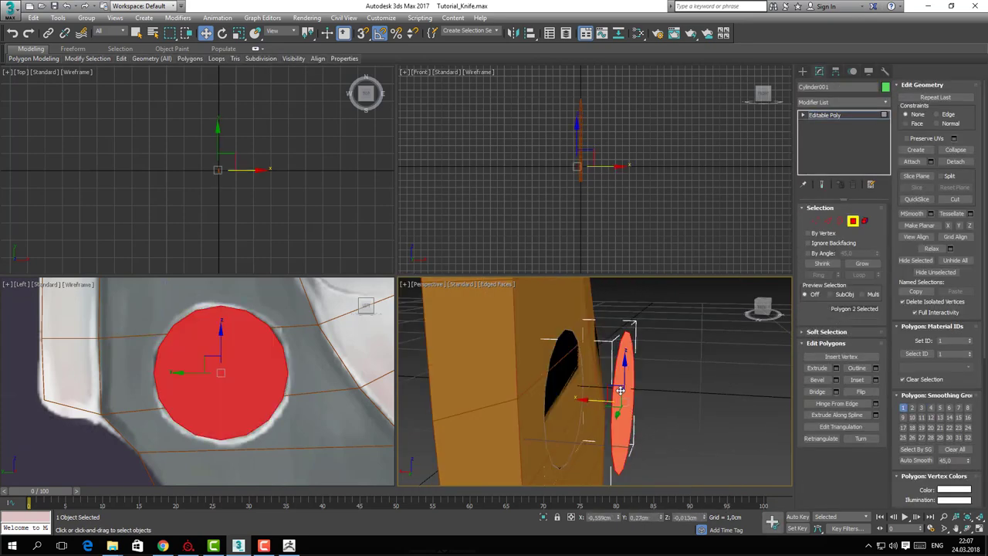
key(Delete)
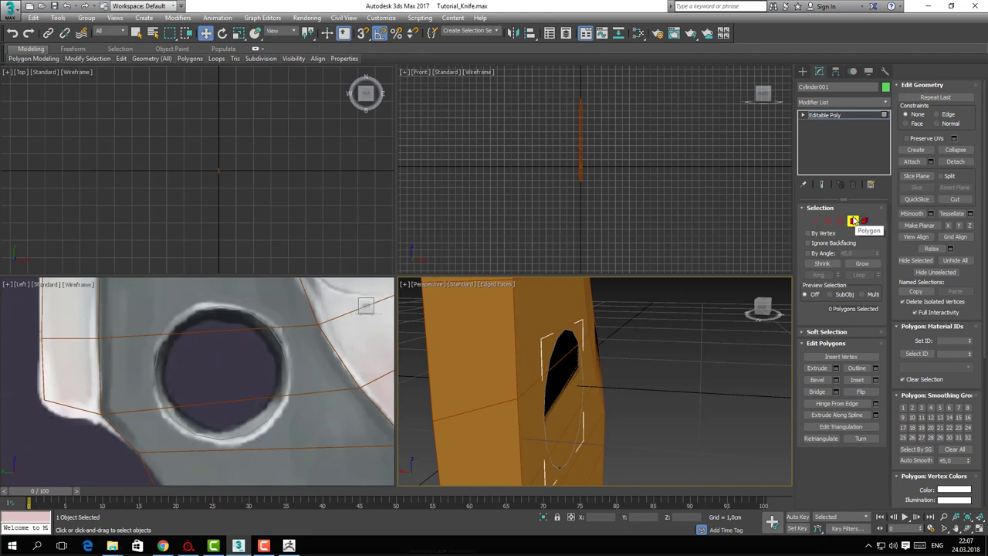
click(852, 222)
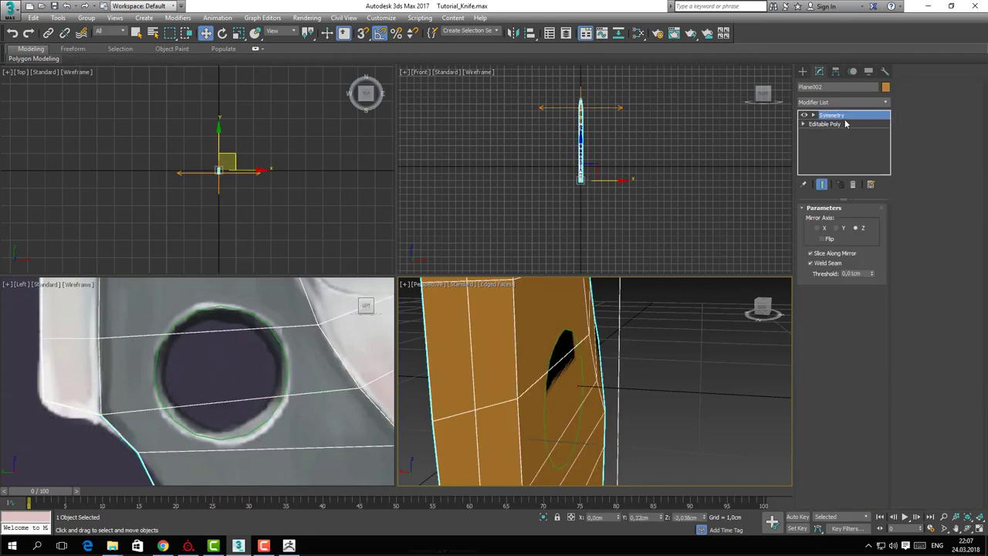
Attach the remaining disc to the blade at its Editable Poly level beneath the Symmetry modifier
click(824, 123)
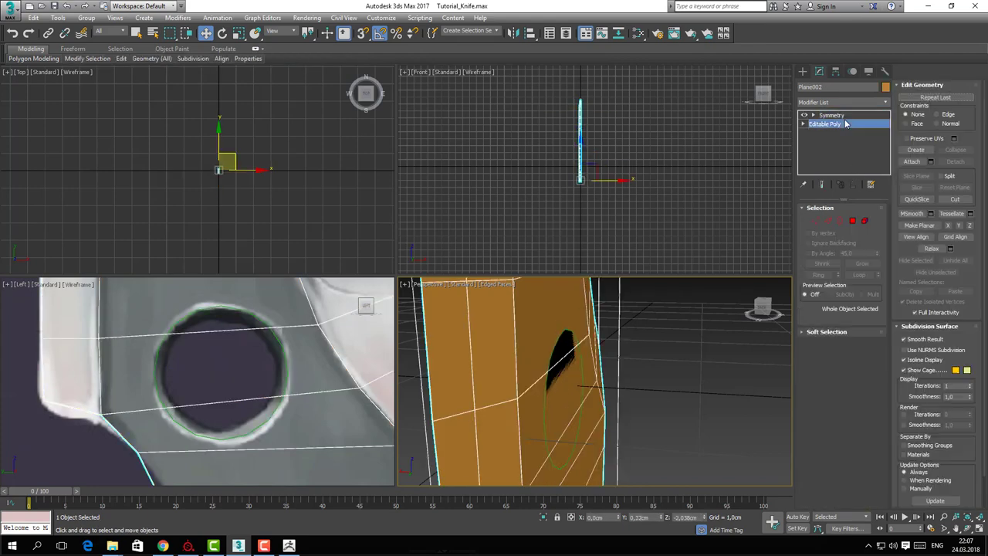
click(911, 161)
alt+middle_drag(630, 371, 605, 348)
Delete the three flat blade polygons surrounding the disc and leave polygon level
click(853, 223)
click(512, 315)
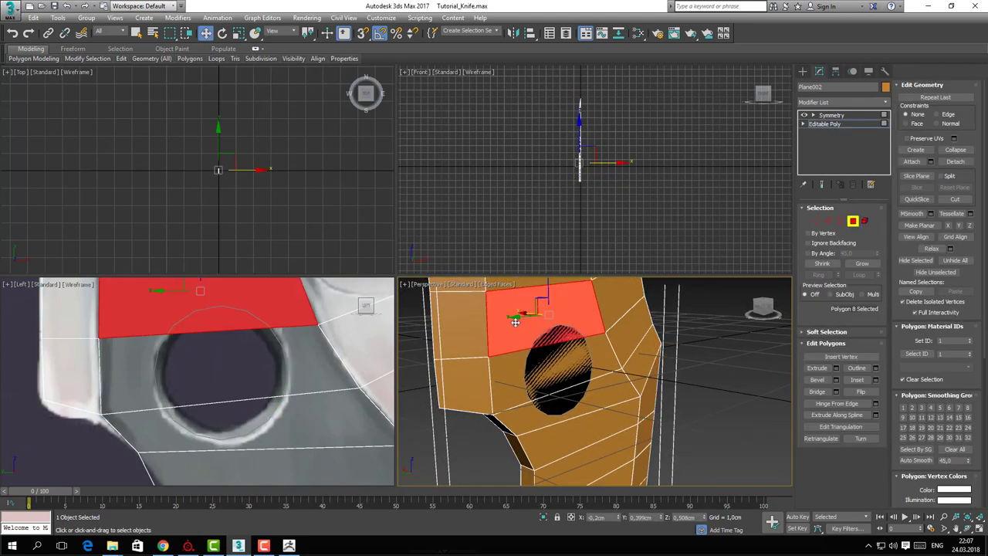
ctrl+click(527, 391)
key(Delete)
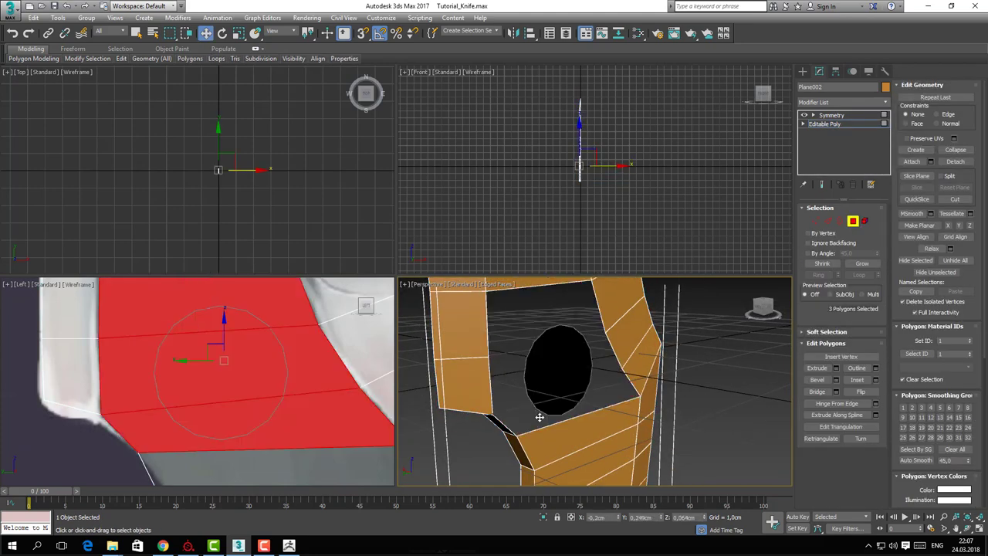
click(851, 222)
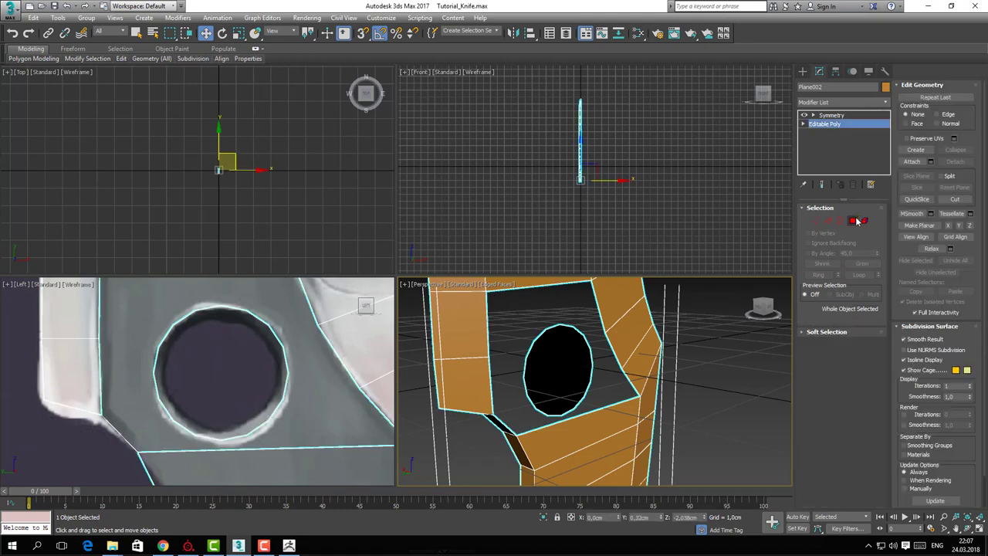
Flip the normal of the disc polygon so it faces outward like the blade surface
click(853, 221)
click(540, 364)
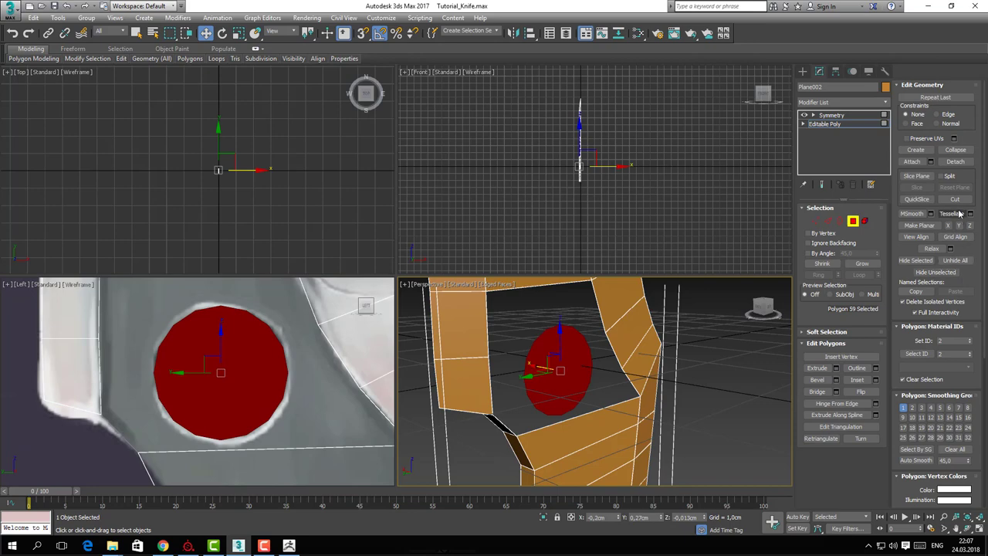
click(859, 392)
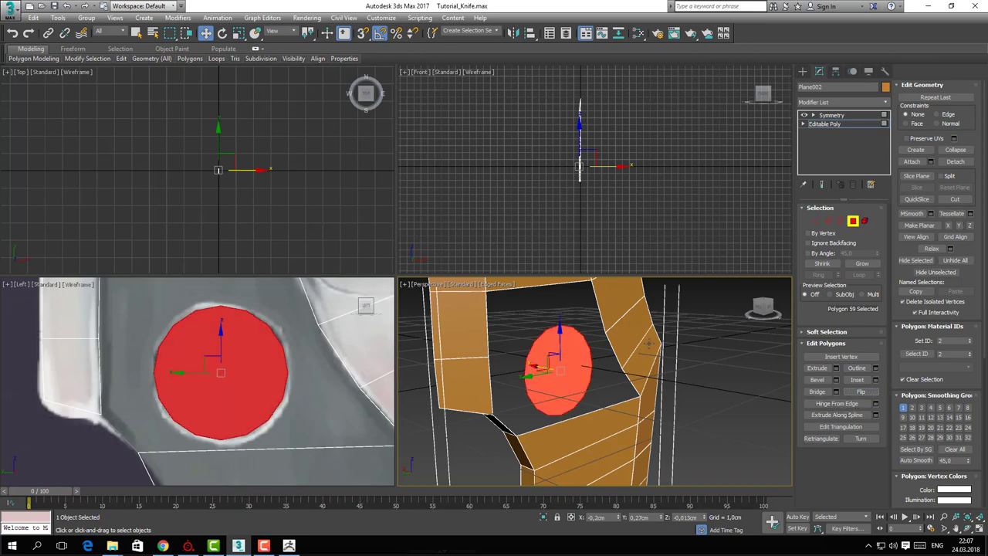
Bridge the disc's uppermost edge to the blade edge above it and its lowest edge to the blade edge below
alt+middle_drag(550, 361, 587, 366)
key(2)
key(2)
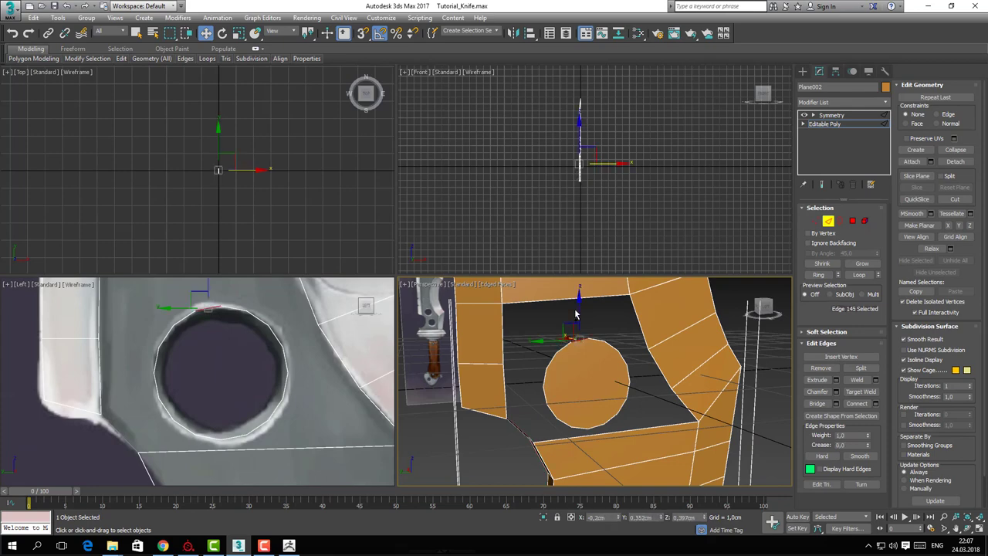
click(575, 298)
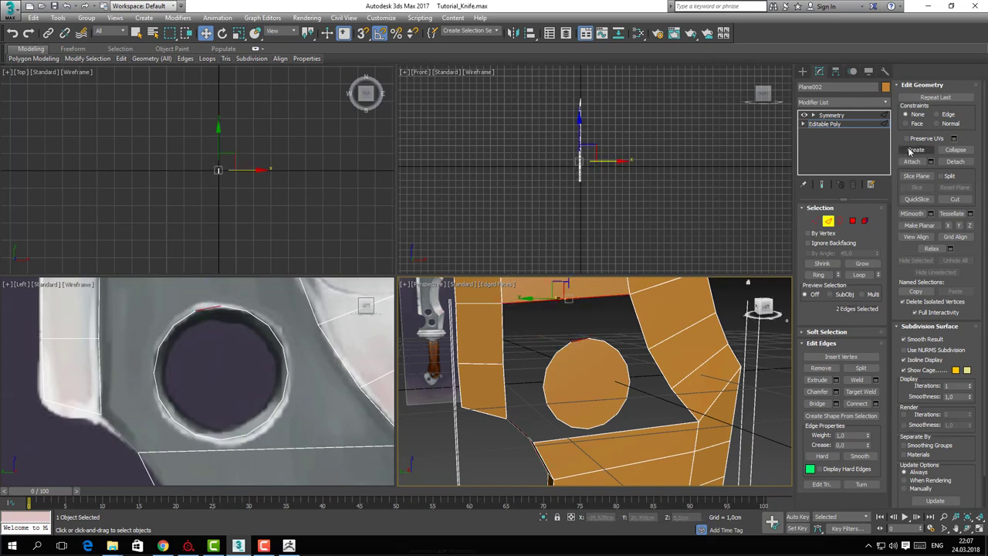
click(832, 407)
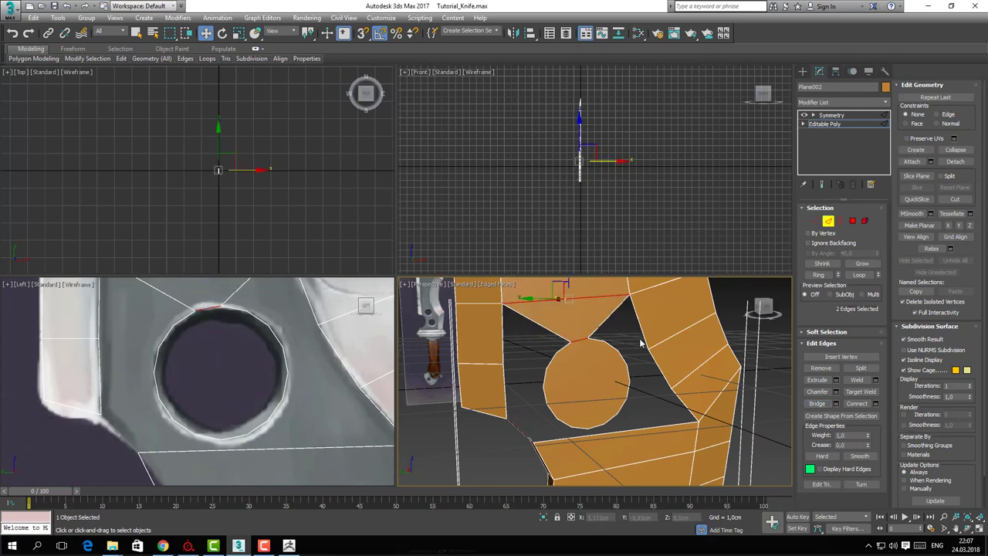
alt+middle_drag(641, 342, 609, 417)
click(599, 432)
ctrl+click(599, 435)
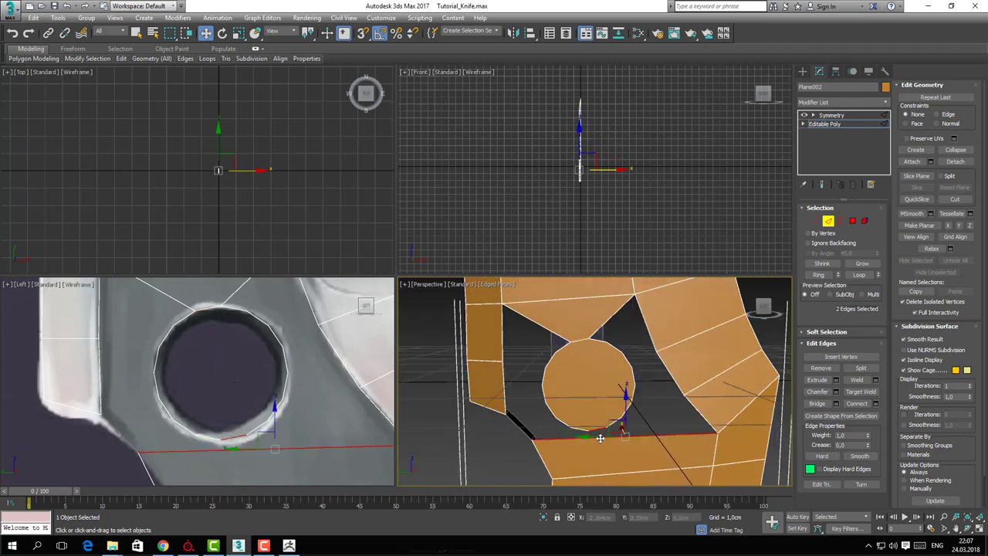
Bridge the disc's two outermost side edges to the facing blade edges on either side
click(632, 372)
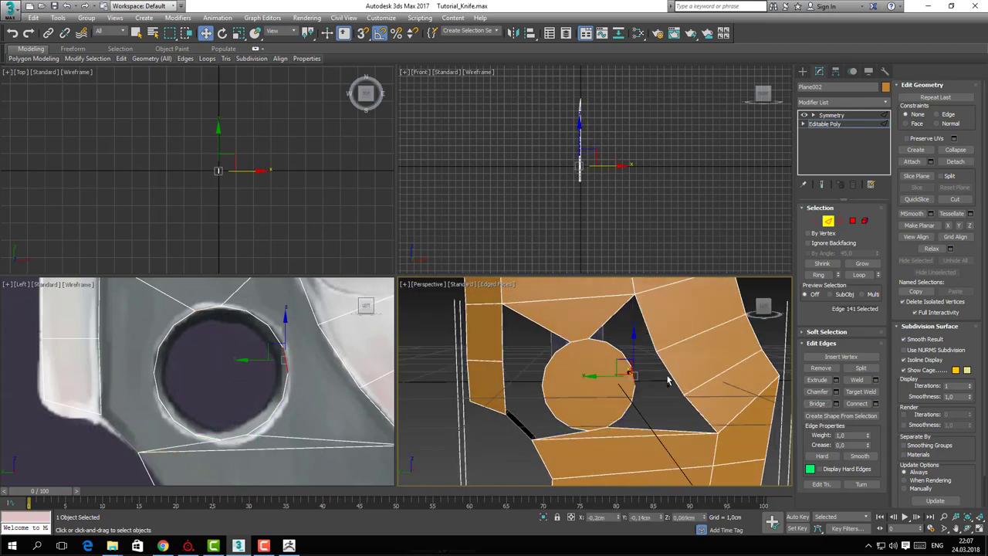
ctrl+click(670, 382)
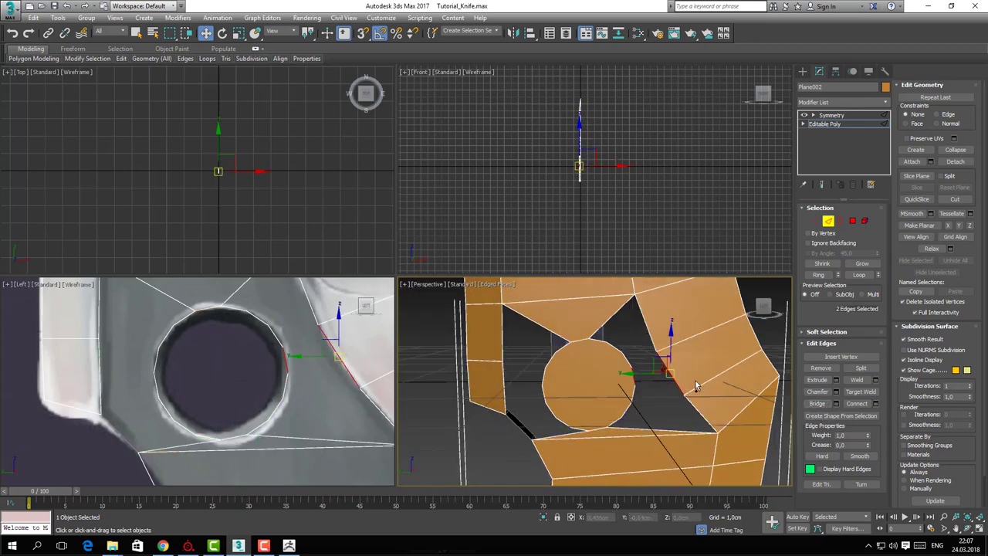
click(544, 382)
ctrl+click(504, 384)
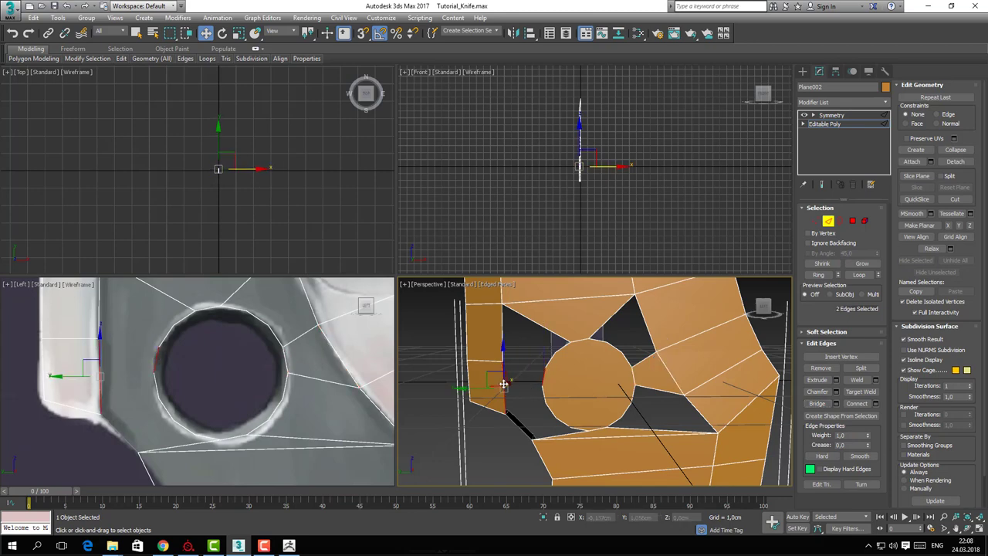
click(825, 405)
Cap the open borders left between the bridges around the disc
alt+middle_drag(613, 419, 645, 419)
key(3)
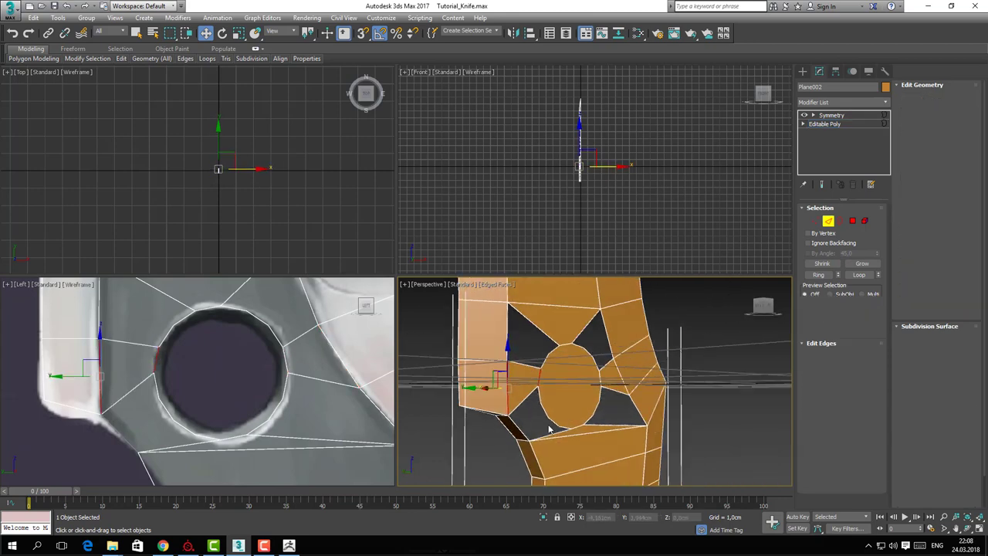
click(550, 425)
click(544, 446)
click(599, 411)
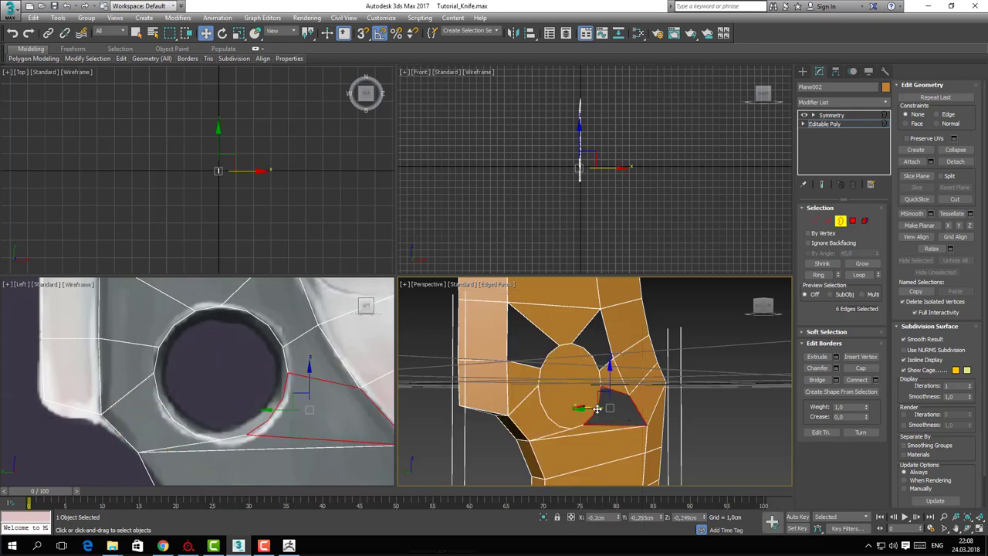
right_click(595, 406)
click(583, 433)
click(591, 354)
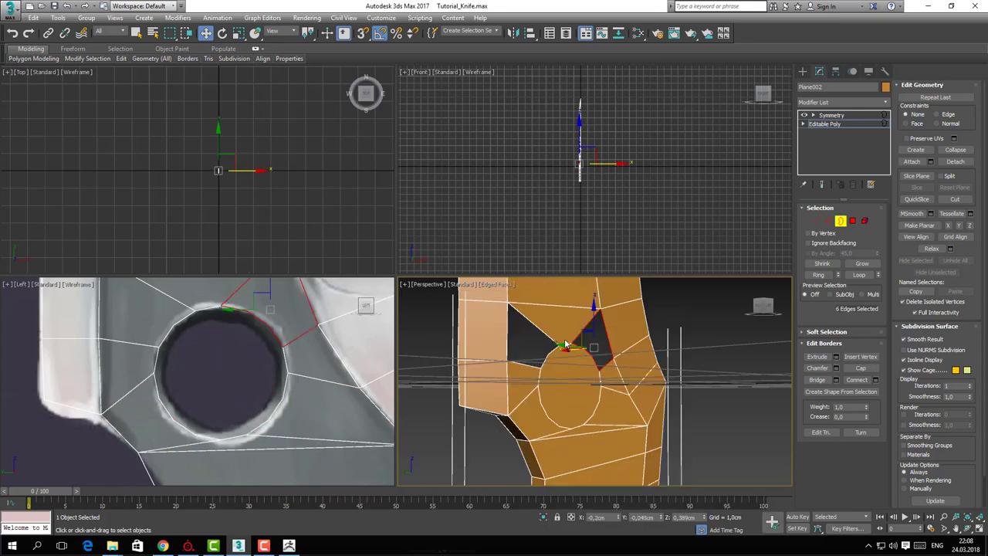
right_click(562, 337)
click(552, 363)
click(545, 335)
right_click(544, 335)
click(533, 363)
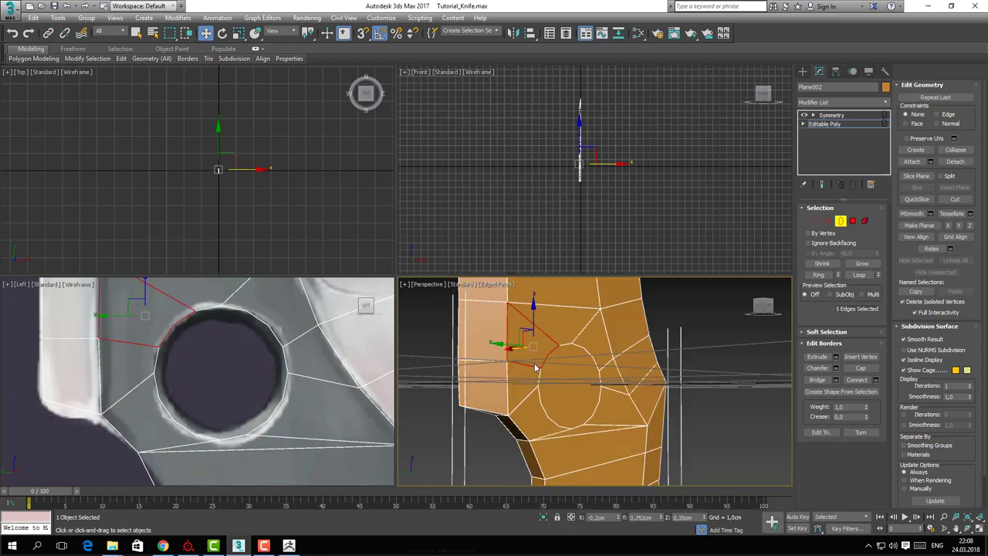
Inset the disc polygon by 0,035 cm
alt+middle_drag(536, 366, 551, 383)
middle_drag(216, 368, 199, 310)
scroll(200, 310, down, 3)
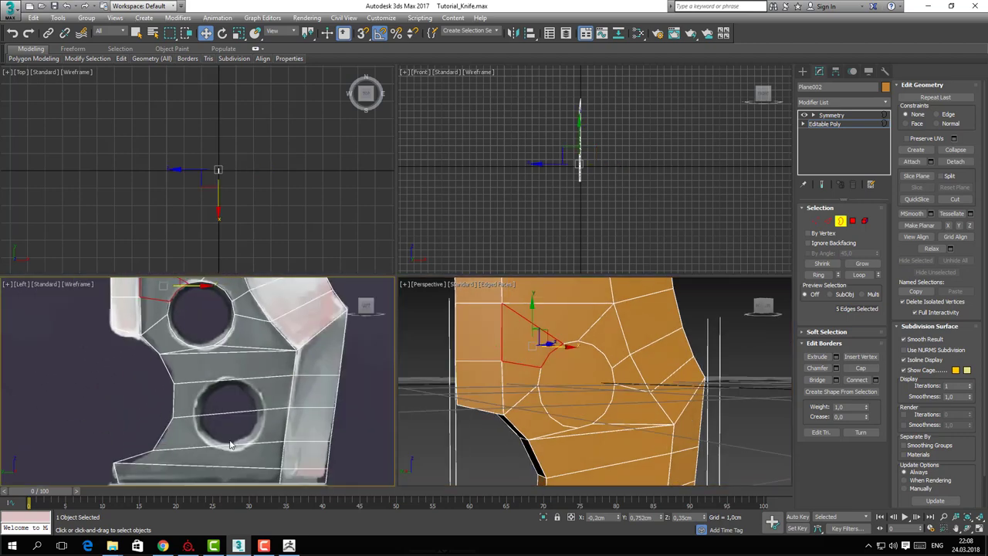
alt+middle_drag(641, 364, 598, 370)
key(4)
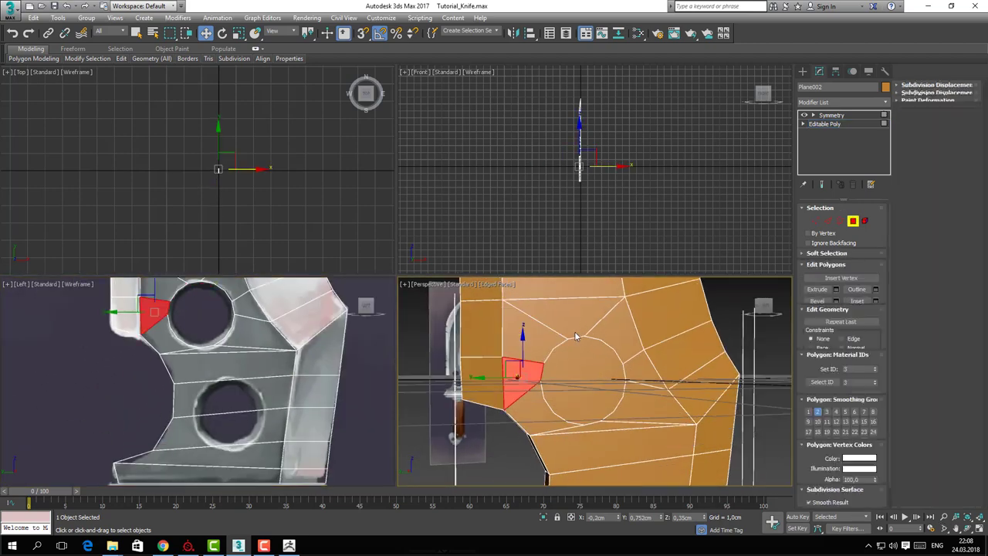
click(575, 359)
key(r)
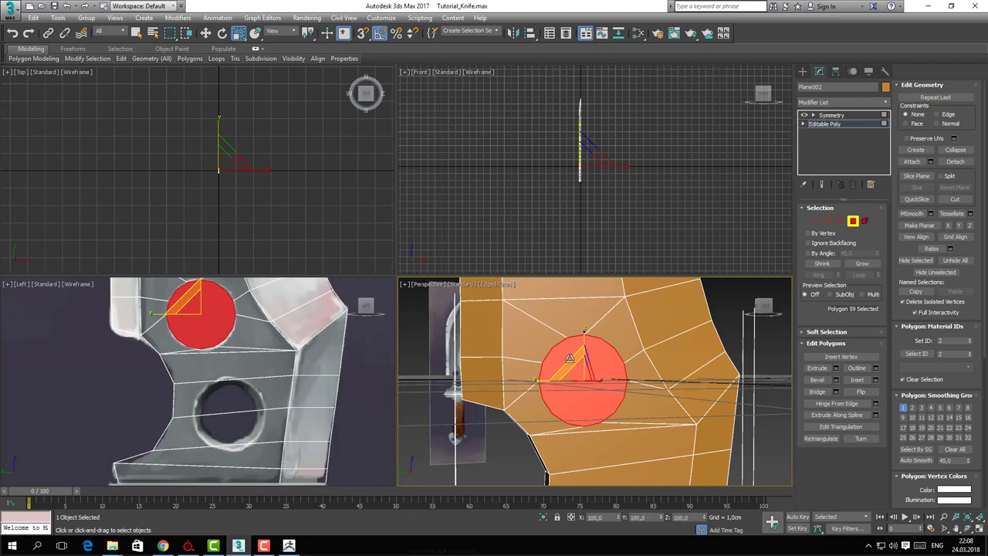
right_click(567, 358)
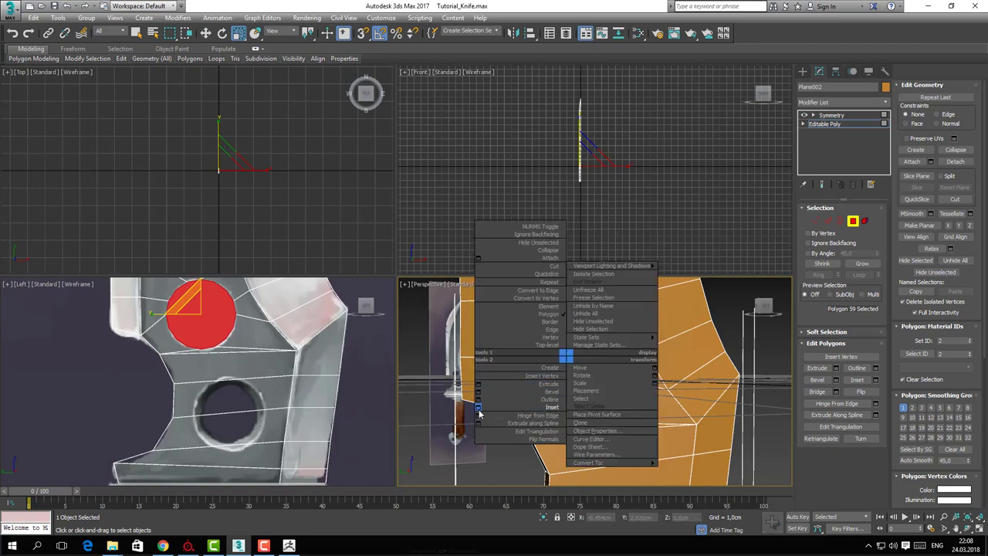
click(478, 407)
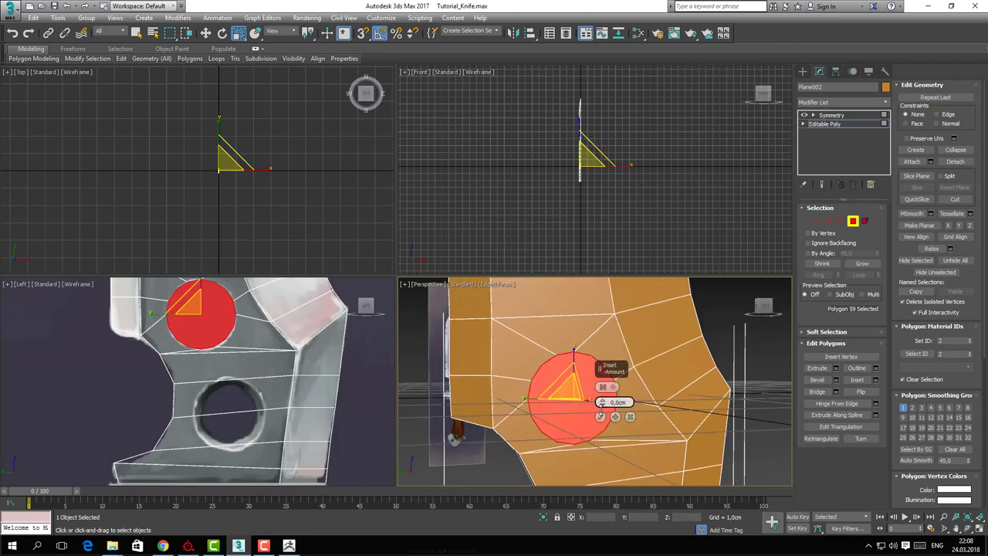
drag(601, 402, 601, 402)
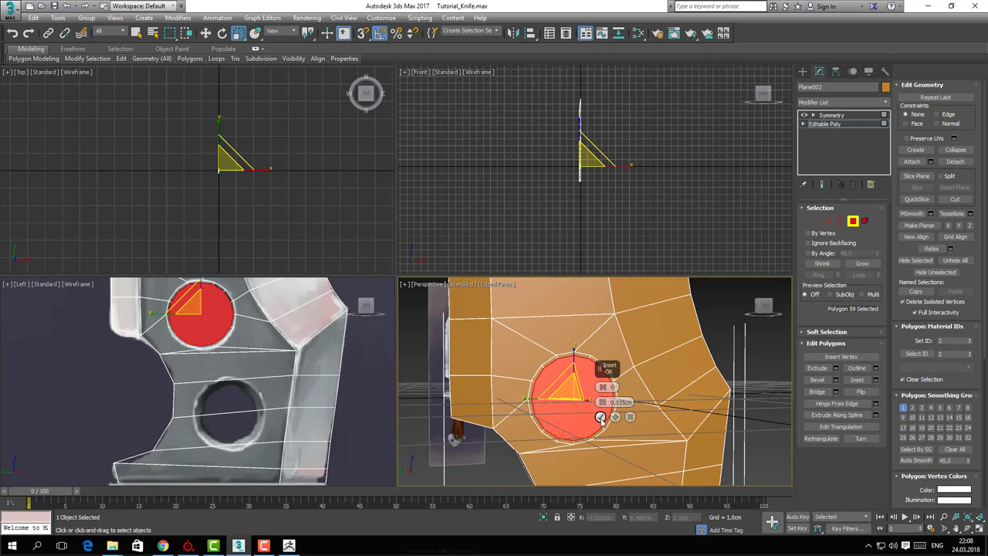
click(600, 416)
Try to extrude the inset disc polygon by 1,0 cm, moving it back into the blade at X 0
alt+middle_drag(599, 416, 588, 406)
right_click(587, 407)
click(500, 436)
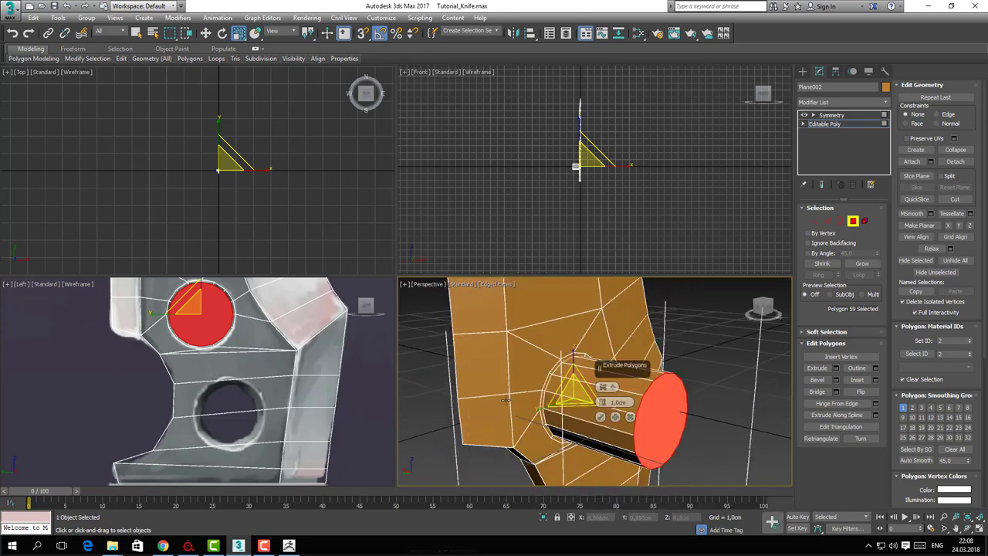
click(600, 415)
key(w)
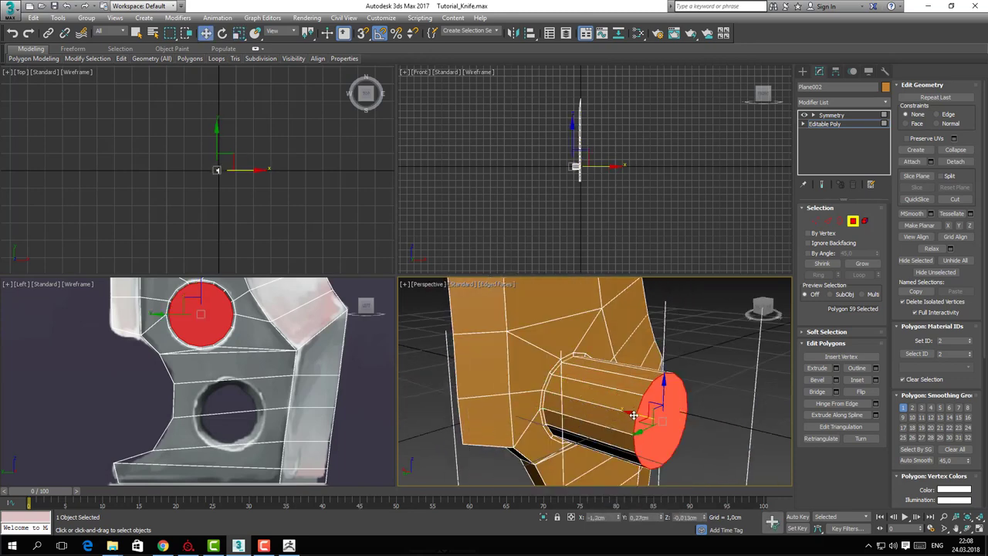
drag(633, 415, 564, 398)
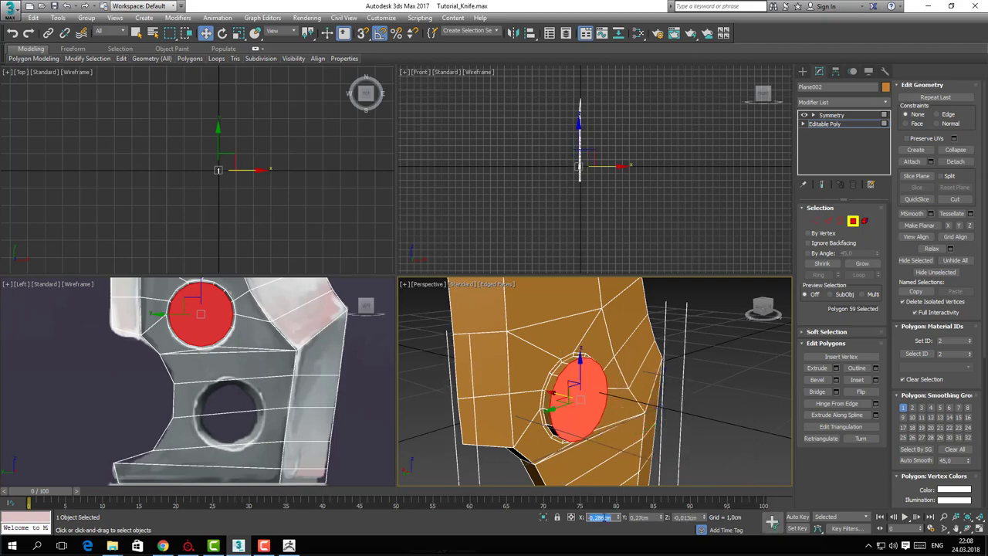
text(0)
key(Return)
Clone the disc polygon as an element and place the copy over the lower round hole in the reference
alt+middle_drag(605, 417, 561, 351)
scroll(610, 391, down, 3)
click(571, 384)
click(571, 382)
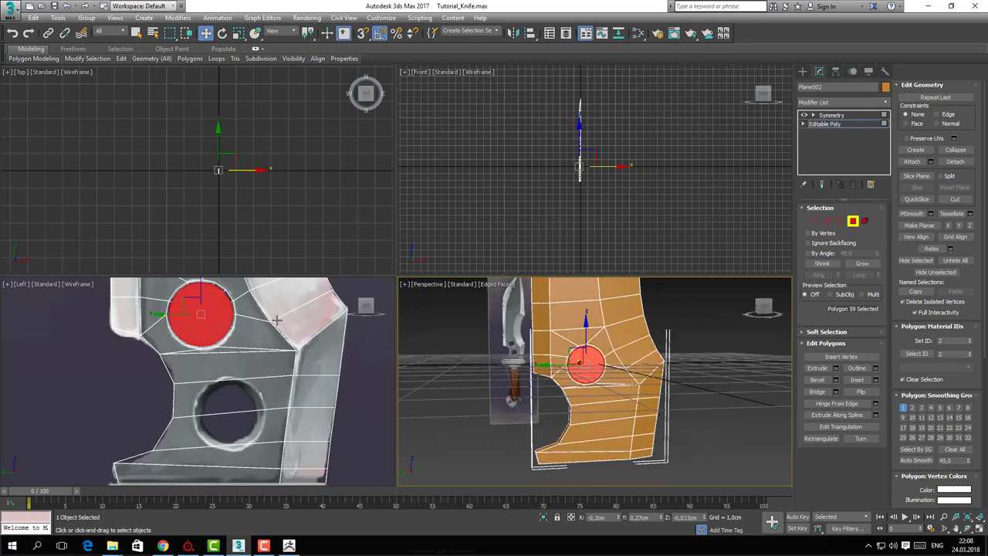
middle_drag(240, 325, 258, 356)
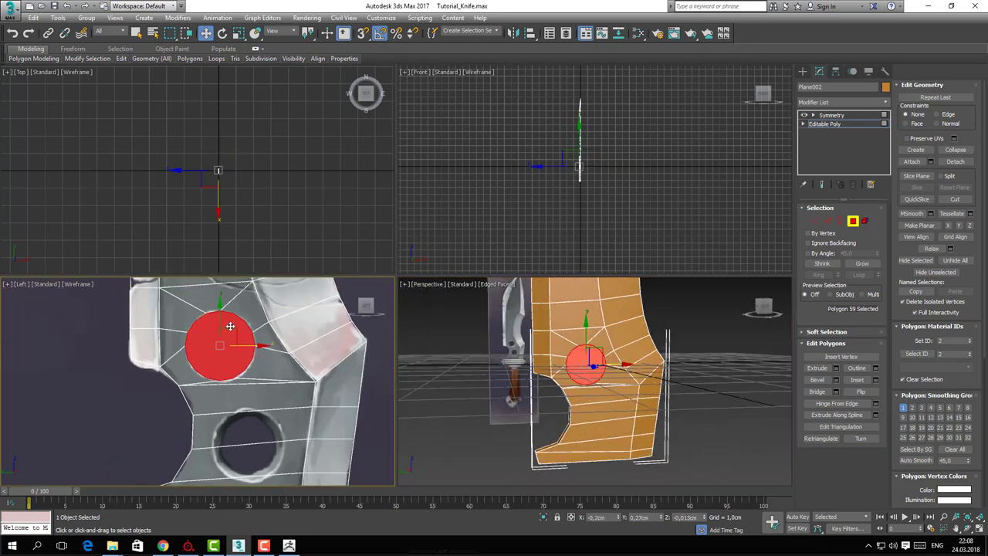
click(257, 424)
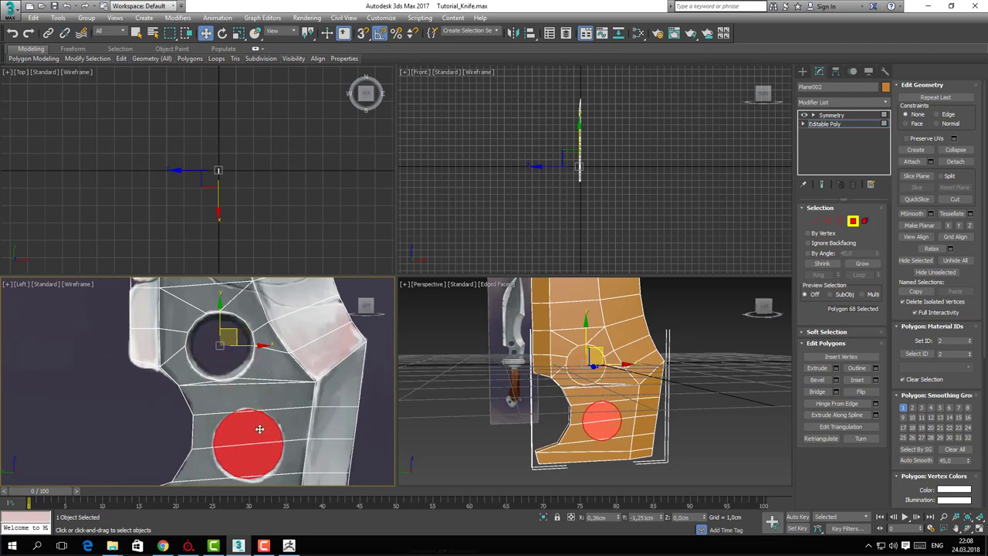
shift+drag(260, 429, 260, 419)
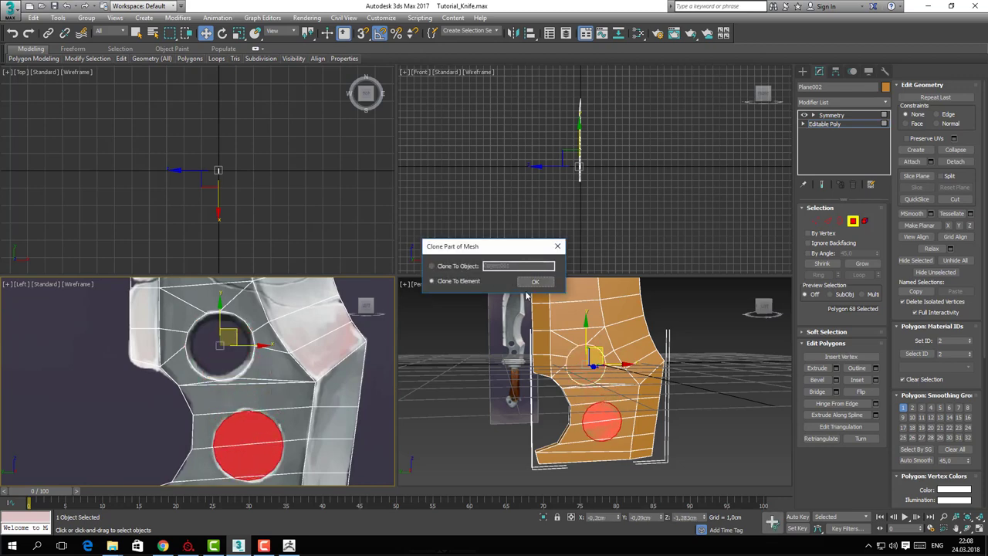
click(543, 285)
Delete the four flat blade polygons around the cloned lower disc
scroll(598, 394, up, 3)
click(586, 354)
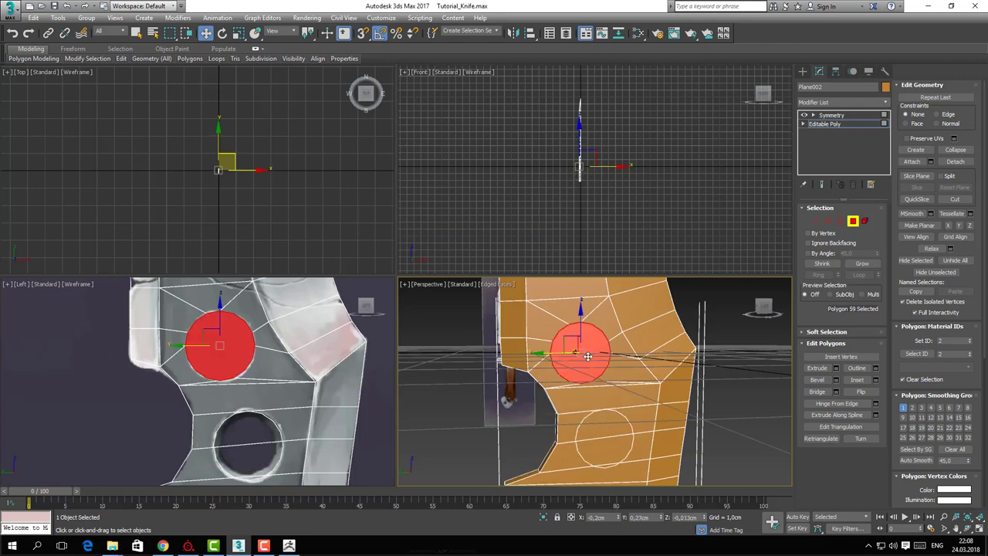
mouse_move(586, 354)
alt+middle_down()
mouse_move(594, 397)
mouse_move(582, 388)
mouse_move(581, 360)
alt+middle_up()
scroll(600, 421, up, 3)
click(562, 410)
middle_drag(591, 394, 574, 368)
ctrl+click(576, 363)
ctrl+click(510, 426)
ctrl+click(541, 455)
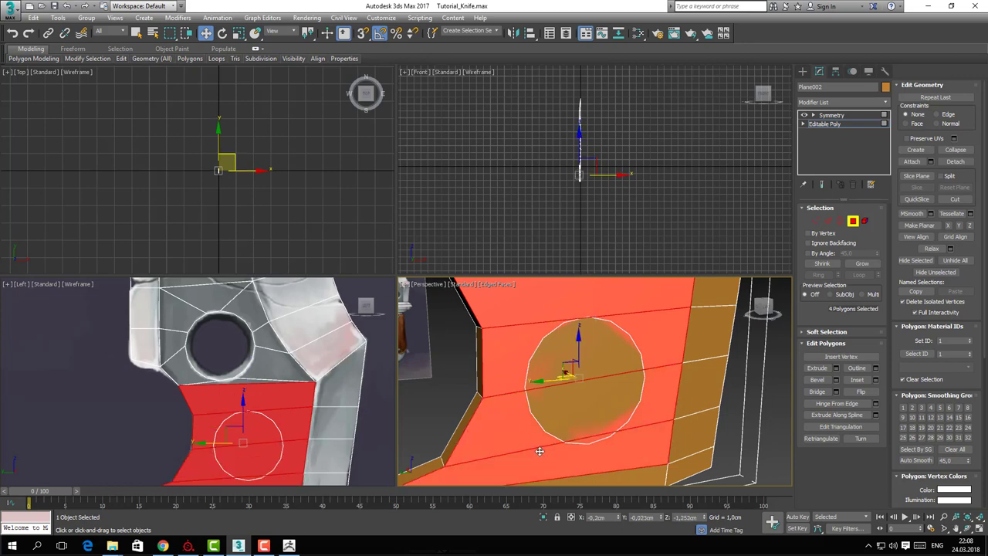
key(Delete)
Bridge the lower disc's uppermost edge to the blade edge above it
key(3)
middle_drag(565, 251, 569, 410)
scroll(569, 412, down, 3)
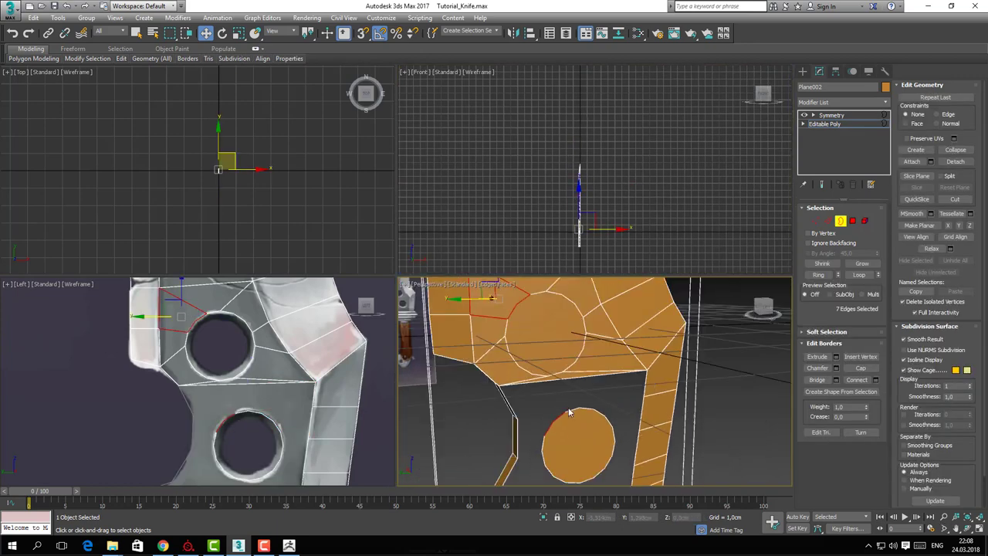
click(573, 409)
key(2)
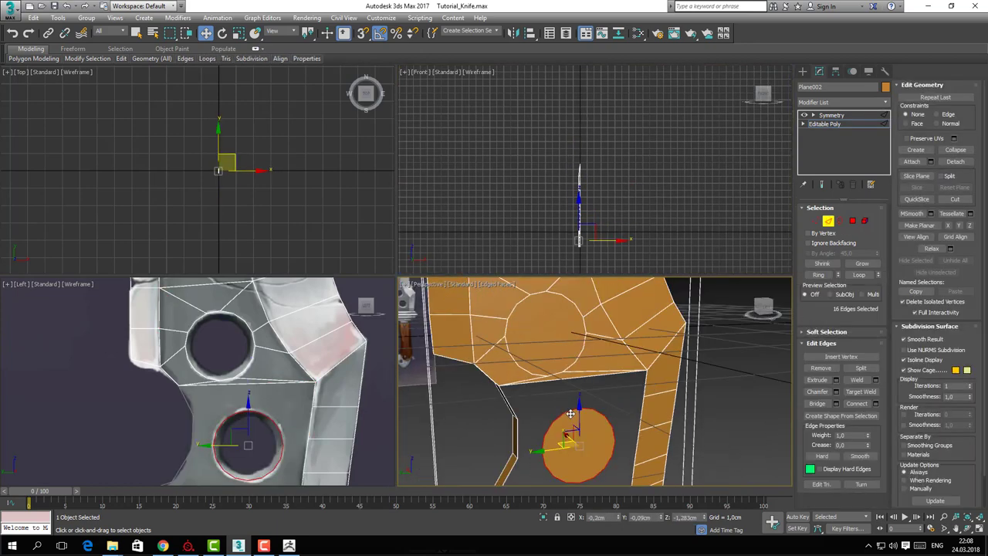
click(570, 411)
ctrl+click(568, 378)
alt+middle_drag(601, 408, 587, 374)
click(824, 404)
Bridge two adjacent side edges of the lower disc to the two facing edges of the bevelled blade strip
click(621, 412)
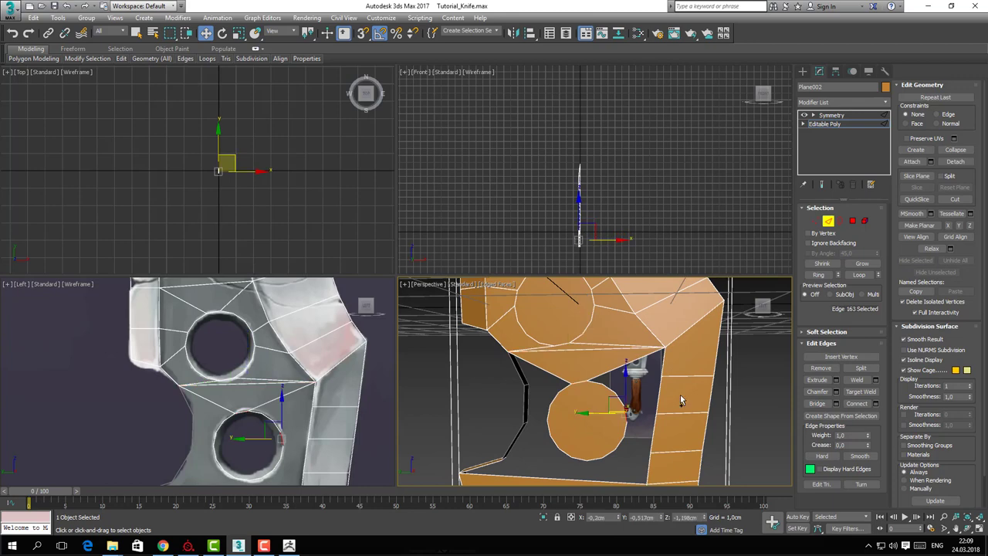
ctrl+click(658, 411)
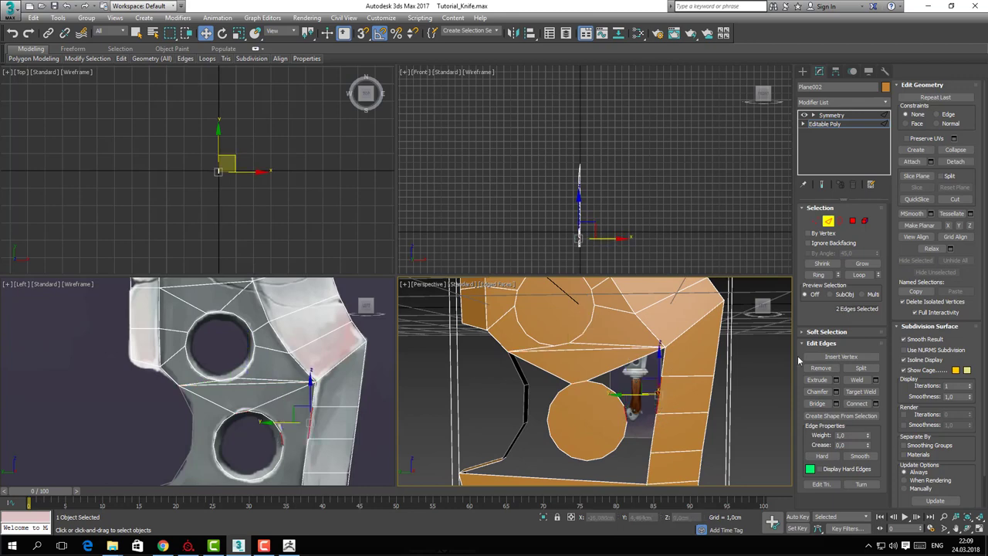
click(816, 402)
click(626, 428)
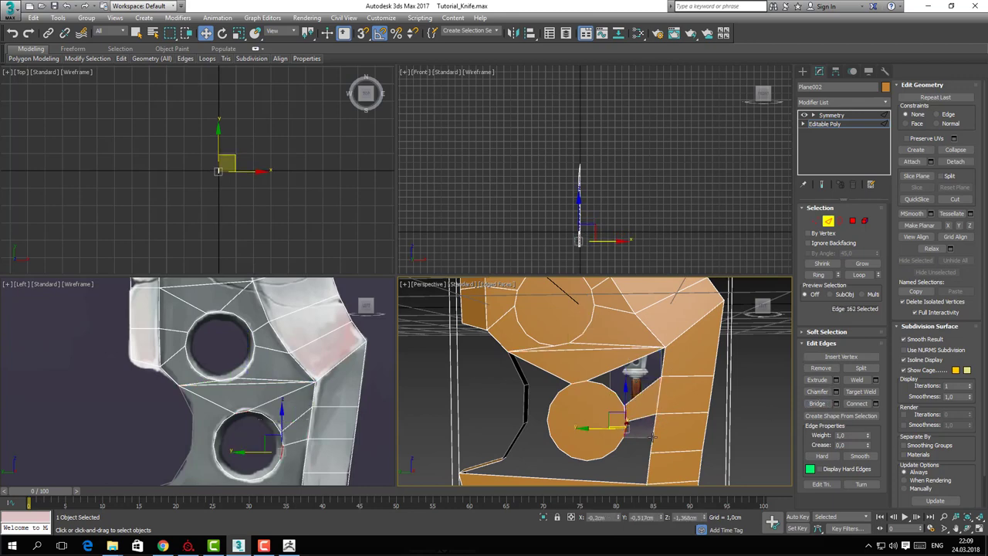
ctrl+click(653, 436)
click(813, 405)
Bridge two edges on the lower disc's opposite side to the two facing edges of the curved blade notch
alt+middle_drag(458, 422, 546, 414)
click(553, 419)
ctrl+click(525, 418)
click(810, 404)
ctrl+click(524, 411)
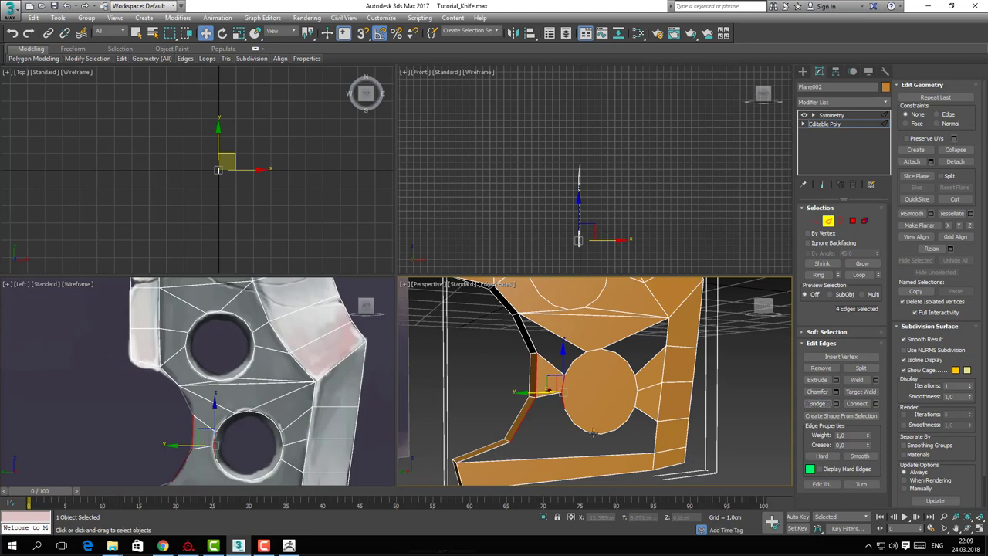
click(560, 405)
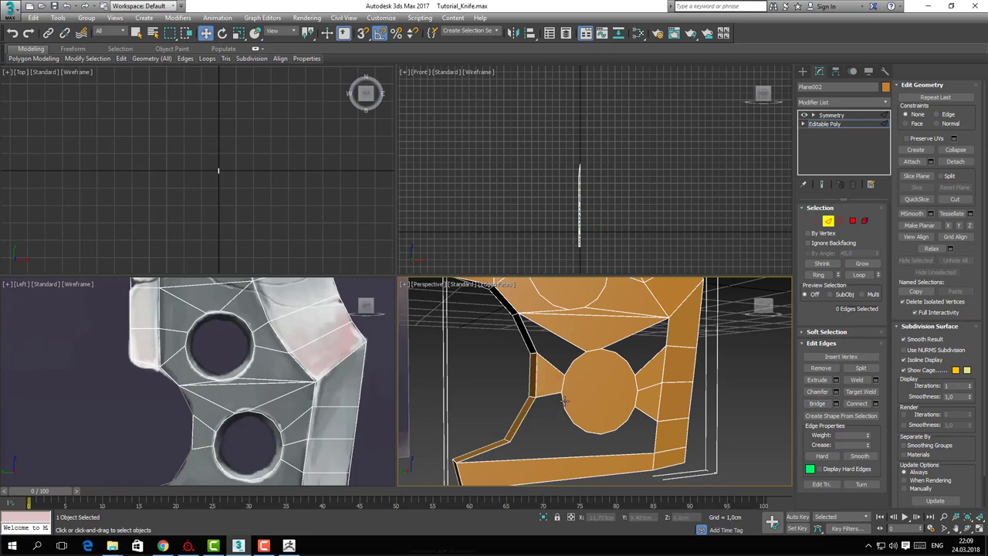
click(563, 399)
ctrl+click(523, 419)
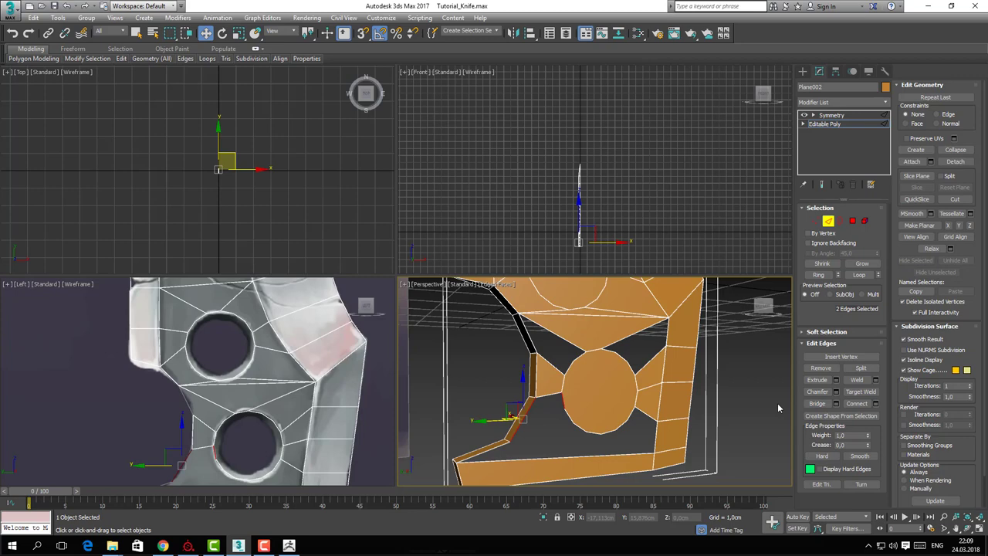
click(820, 404)
Bridge the lower disc's lowest edge to the blade's bottom strip
click(608, 432)
ctrl+click(608, 455)
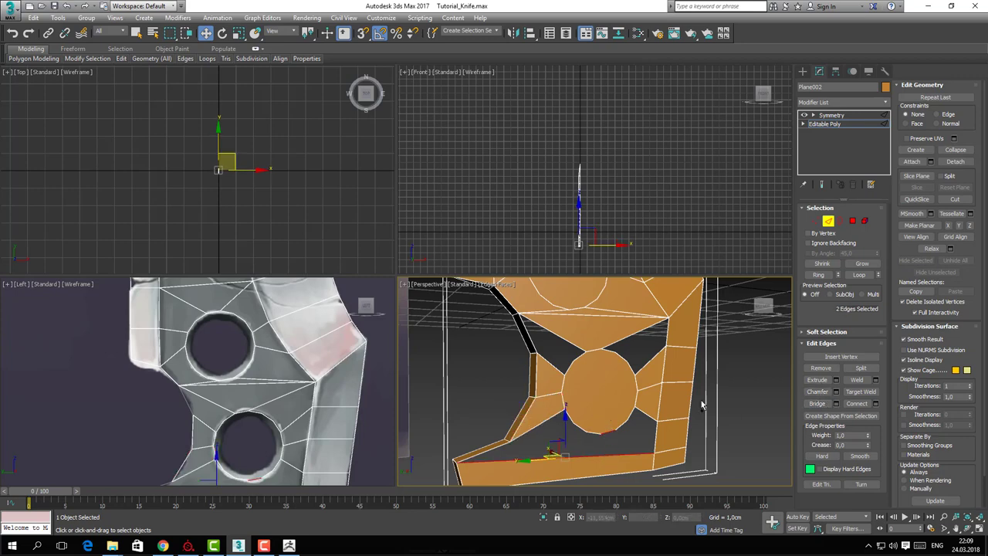
click(819, 404)
Cap the four open borders between the bridges around the lower disc
middle_drag(608, 432, 626, 381)
click(608, 395)
key(3)
click(631, 392)
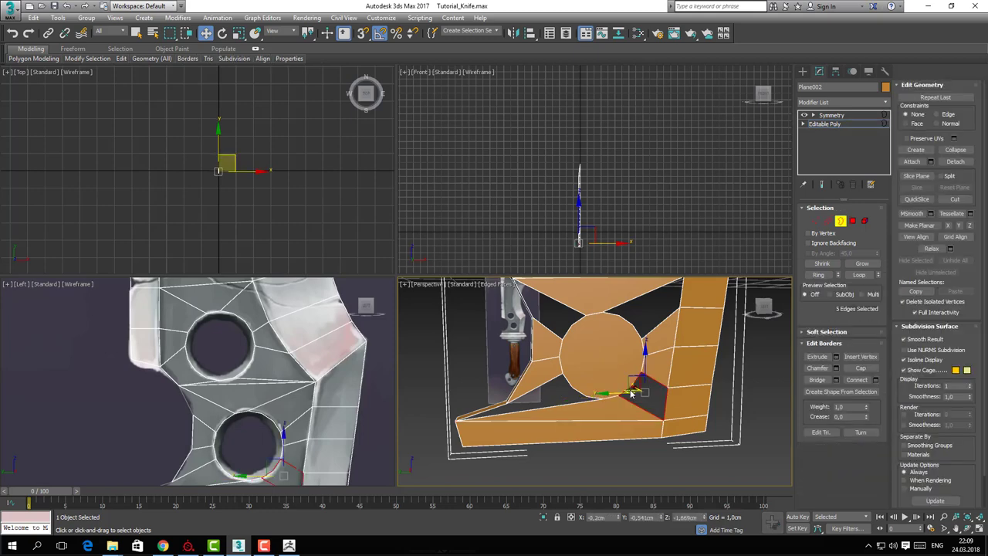
right_click(627, 387)
click(617, 415)
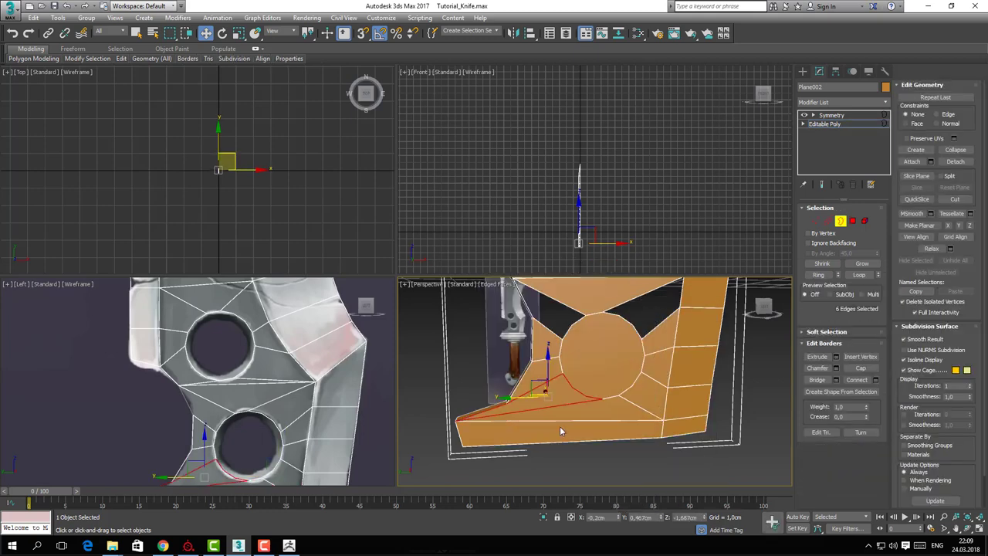
click(580, 319)
right_click(574, 319)
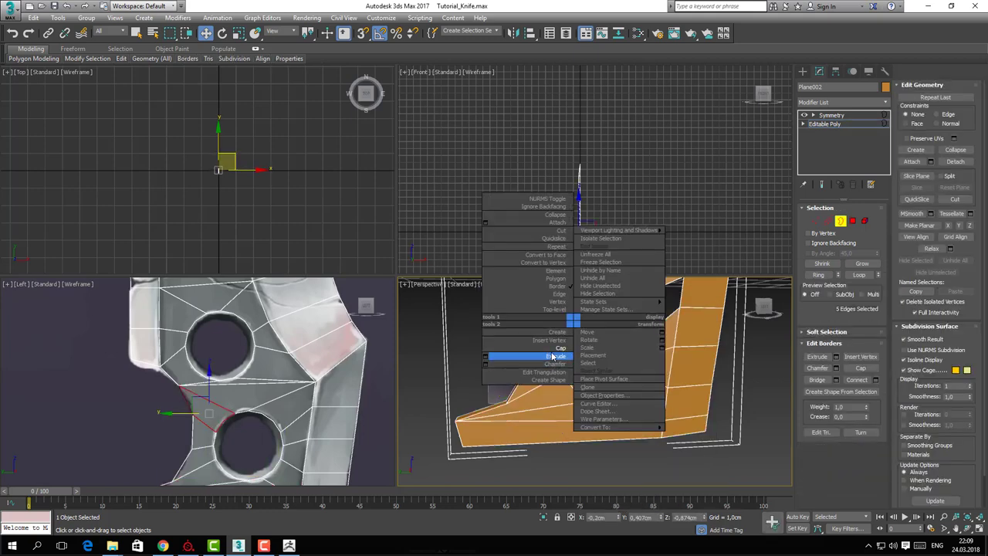
click(563, 348)
right_click(638, 332)
click(629, 355)
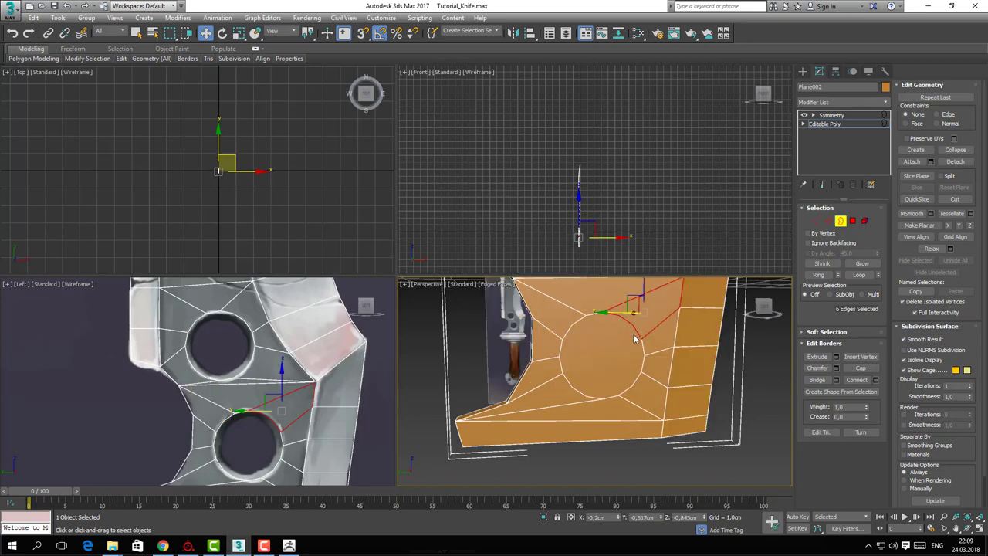
Inset the two round disc polygons of the blade
alt+middle_drag(629, 355, 584, 344)
key(4)
click(584, 316)
ctrl+click(604, 409)
right_click(603, 409)
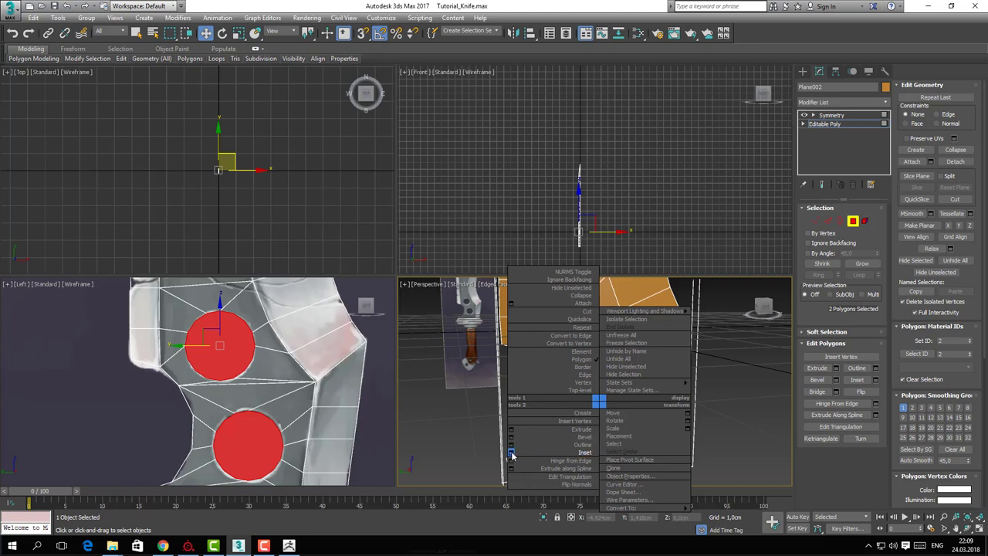
click(510, 440)
click(600, 417)
Extrude the two inset disc polygons by 1.0 cm and move their end faces back through the blade
alt+middle_drag(600, 417, 608, 410)
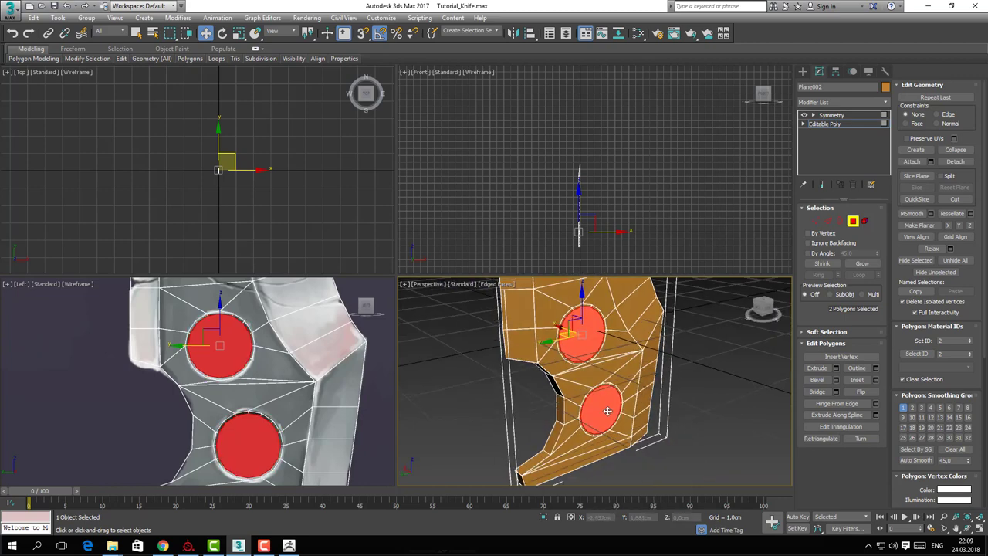
right_click(607, 411)
click(540, 437)
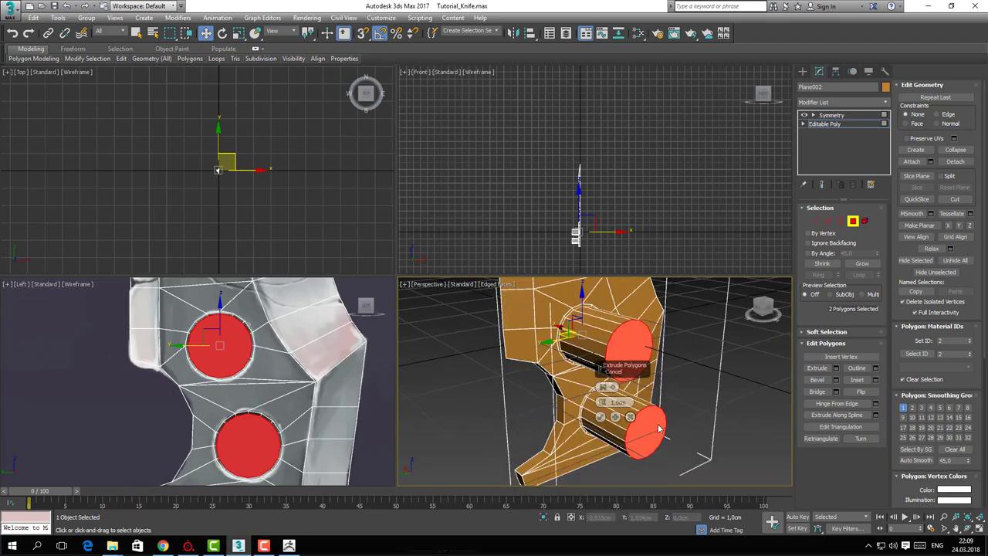
click(601, 418)
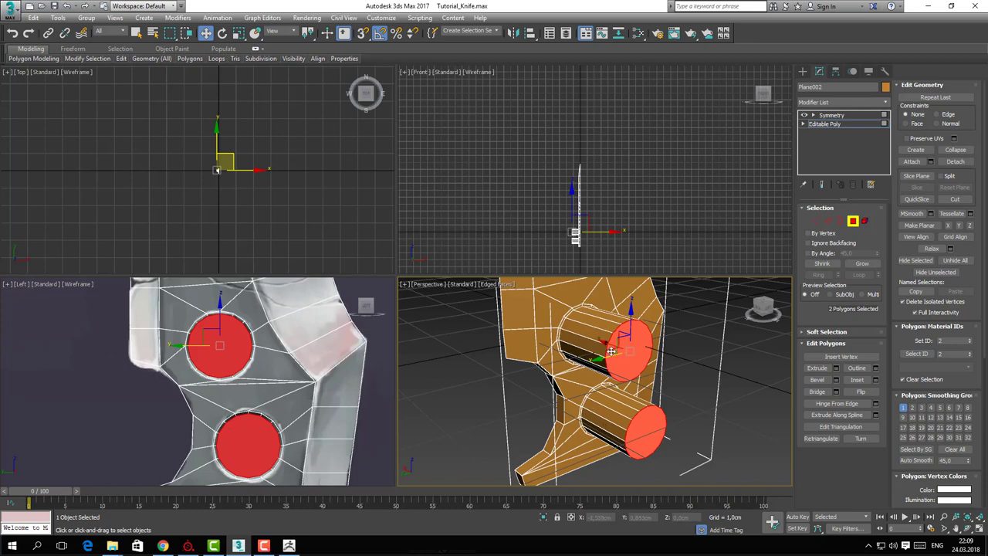
drag(601, 340, 545, 330)
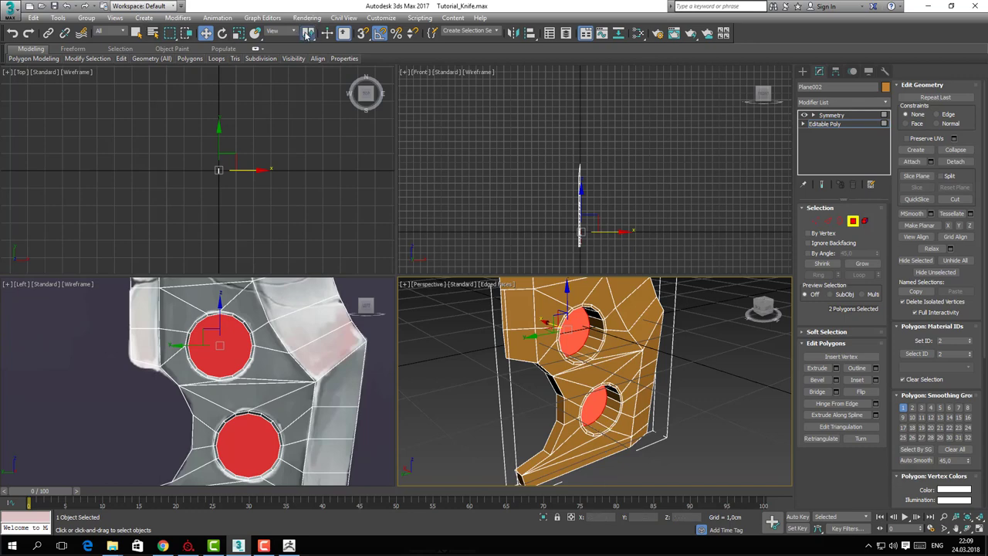
Use the shared selection center to reposition the two disc end faces along X, and delete them to open both holes
drag(307, 34, 308, 66)
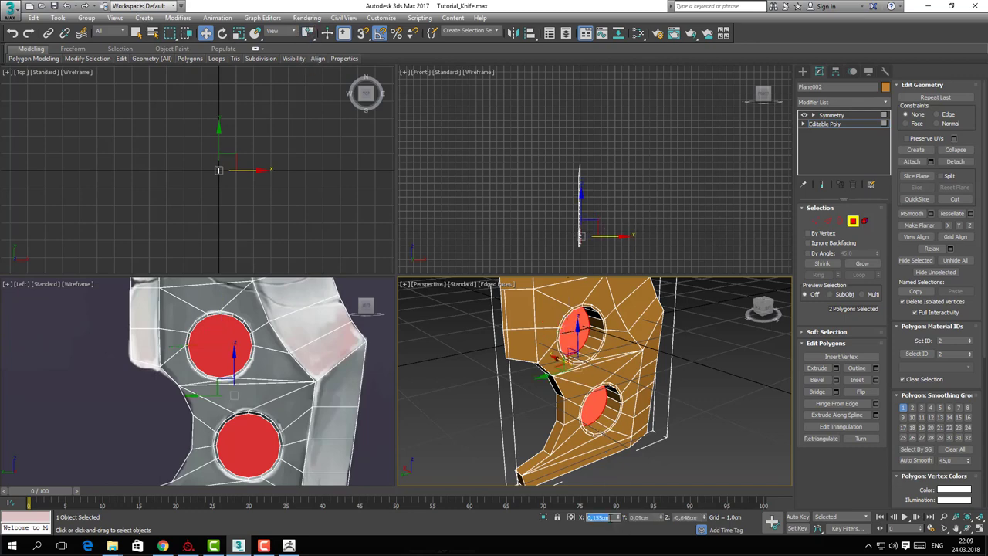
key(Return)
middle_drag(600, 414, 579, 396)
key(Delete)
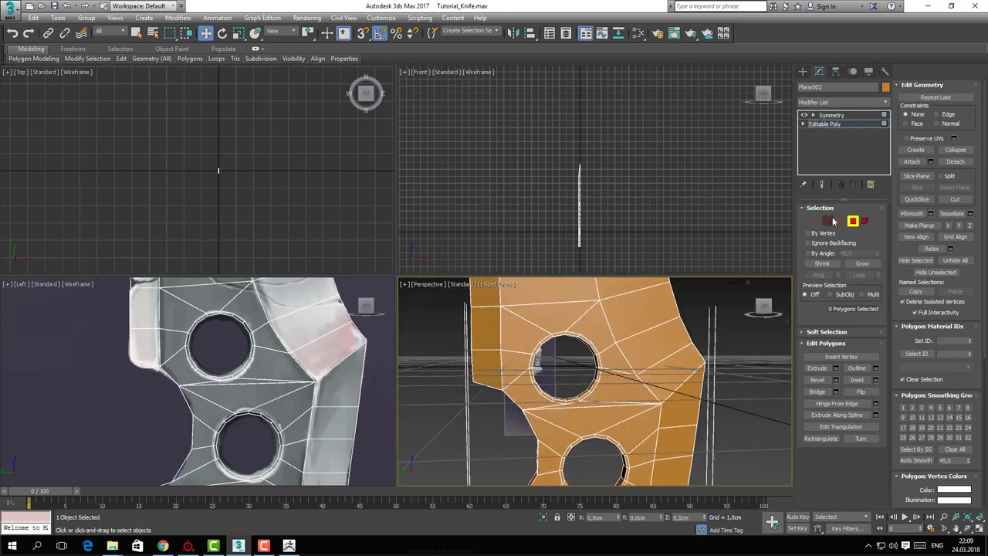
Leave polygon editing and activate the blade's Symmetry modifier
click(852, 221)
click(739, 412)
alt+middle_drag(674, 396, 638, 372)
click(534, 396)
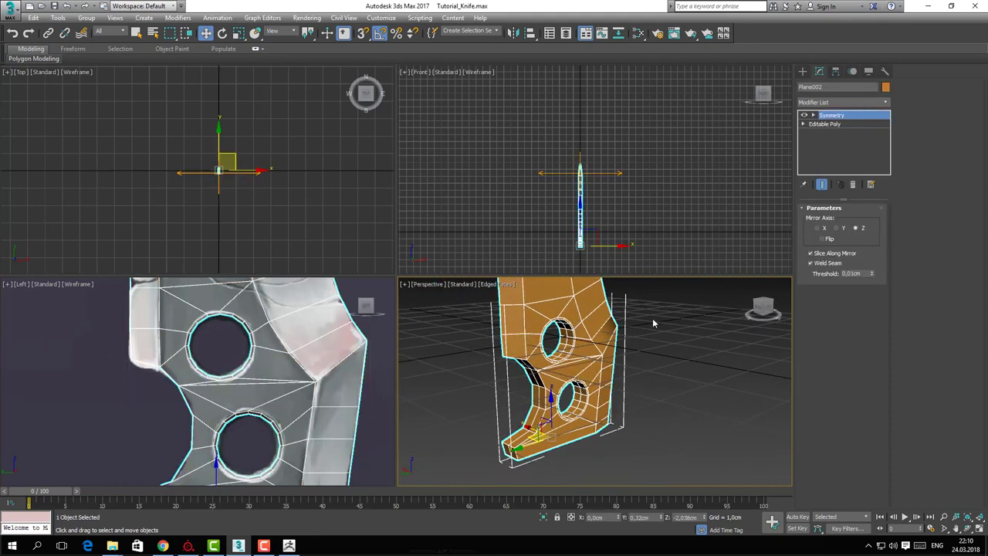
Examine the mirrored blade from several angles, checking both holes, the notch and the shading at its upper corner
scroll(337, 350, down, 4)
middle_drag(332, 348, 321, 451)
middle_drag(618, 347, 551, 386)
key(alt+w)
middle_drag(491, 367, 499, 402)
scroll(537, 306, down, 3)
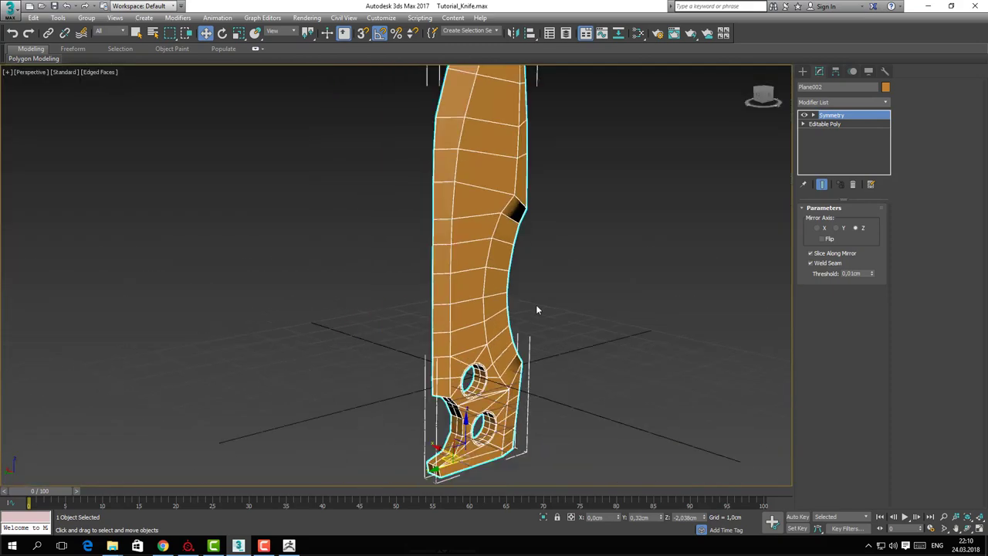
alt+middle_drag(537, 310, 448, 214)
key(alt+w)
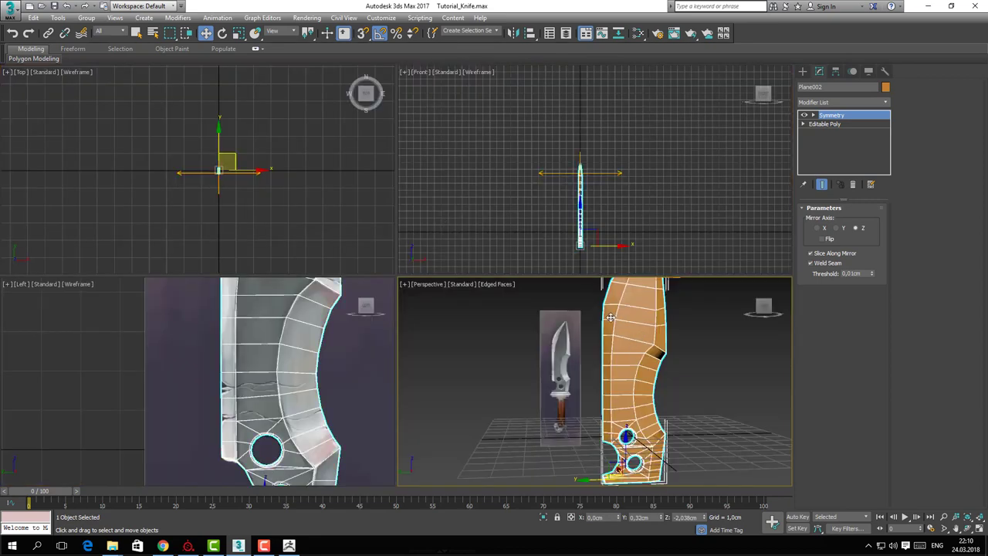
middle_drag(635, 328, 620, 350)
key(alt+w)
alt+middle_drag(401, 282, 408, 301)
middle_drag(587, 165, 686, 211)
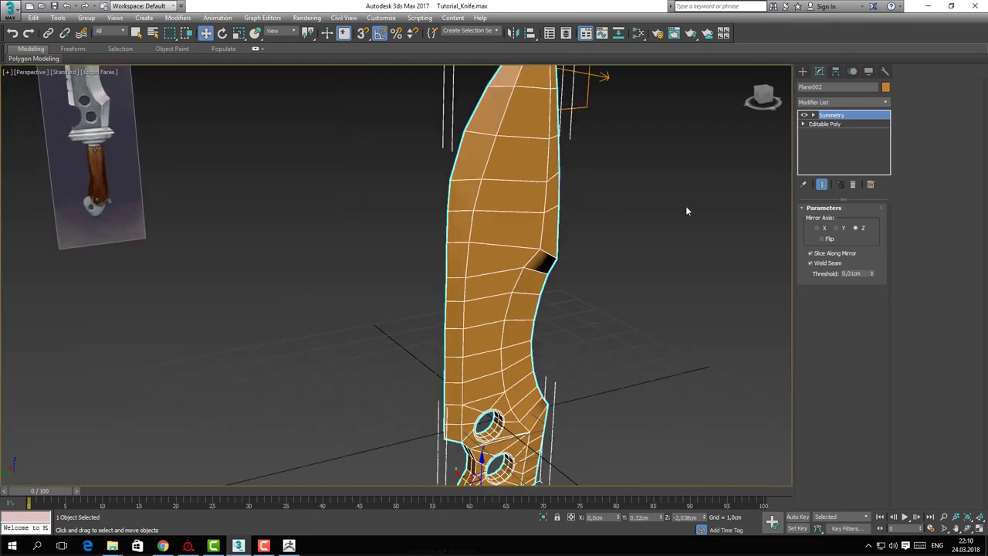
Add an Edit Poly modifier above Symmetry on the blade
click(810, 104)
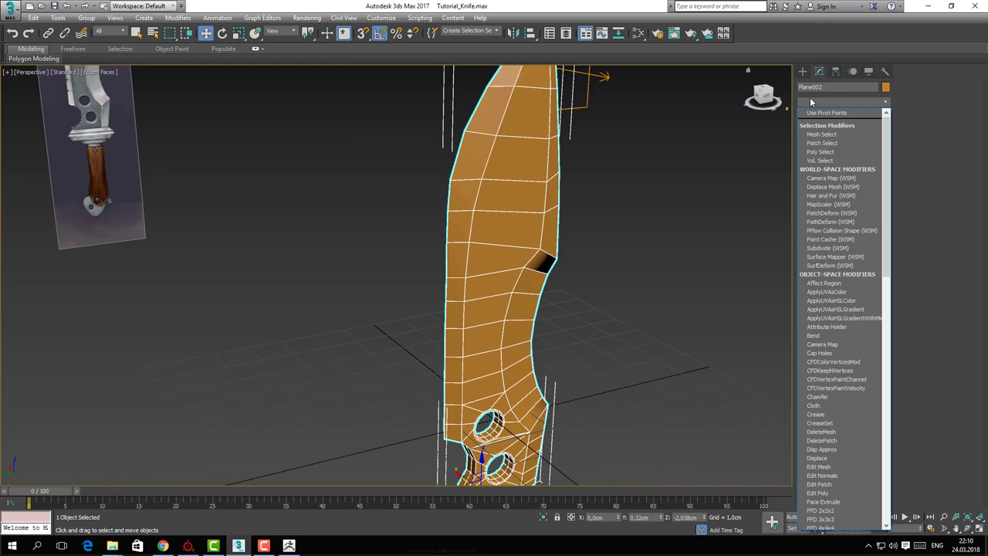
text(esh)
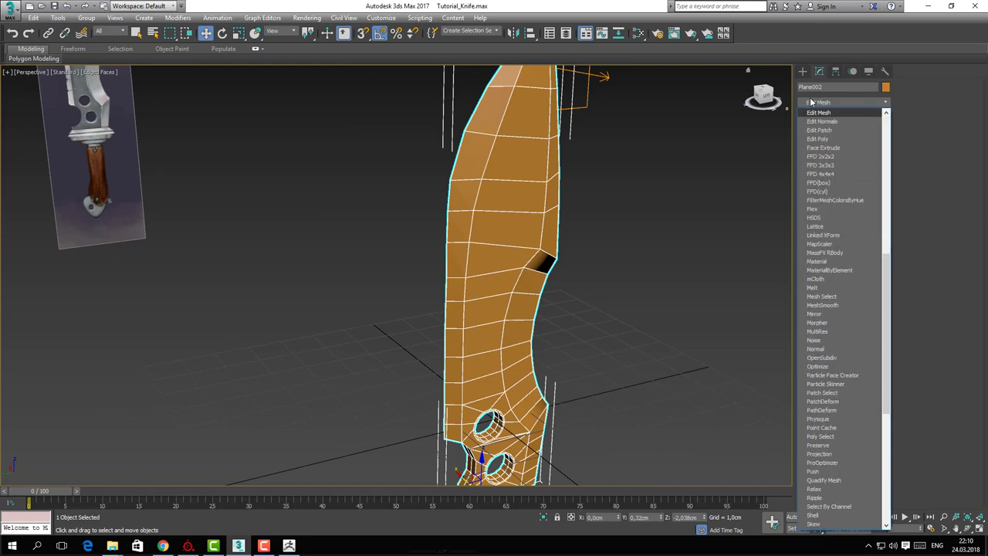
key(Down)
key(Down)
key(Down)
key(Return)
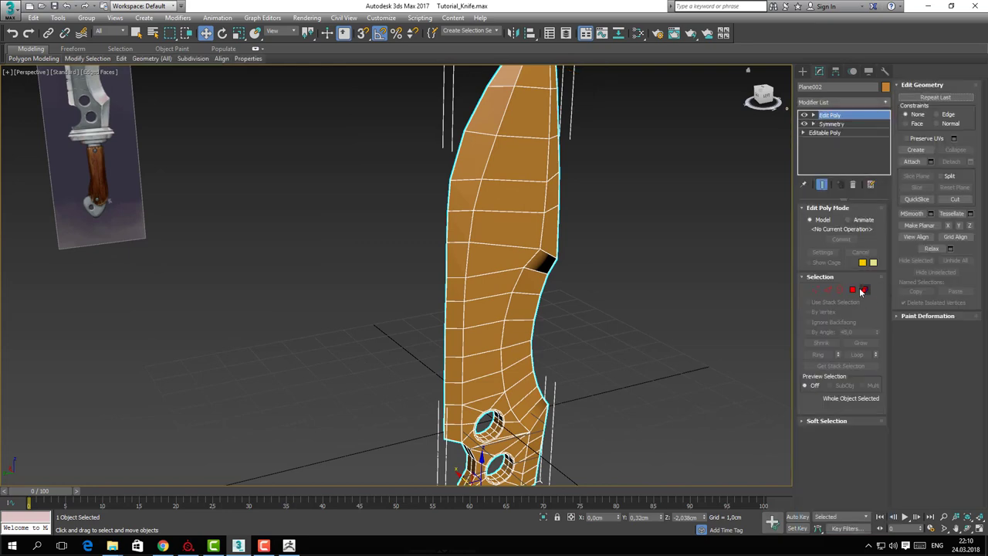
Check the smoothing groups of the two bevel polygons at the notch's upper corner and of the whole blade element
click(853, 290)
alt+middle_drag(543, 291, 564, 286)
click(551, 268)
ctrl+click(535, 289)
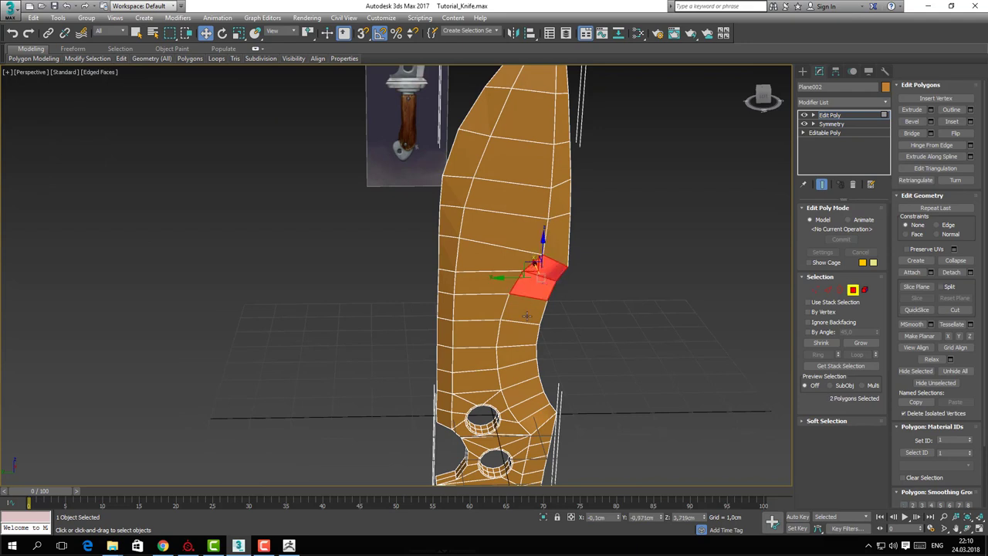
scroll(527, 400, down, 3)
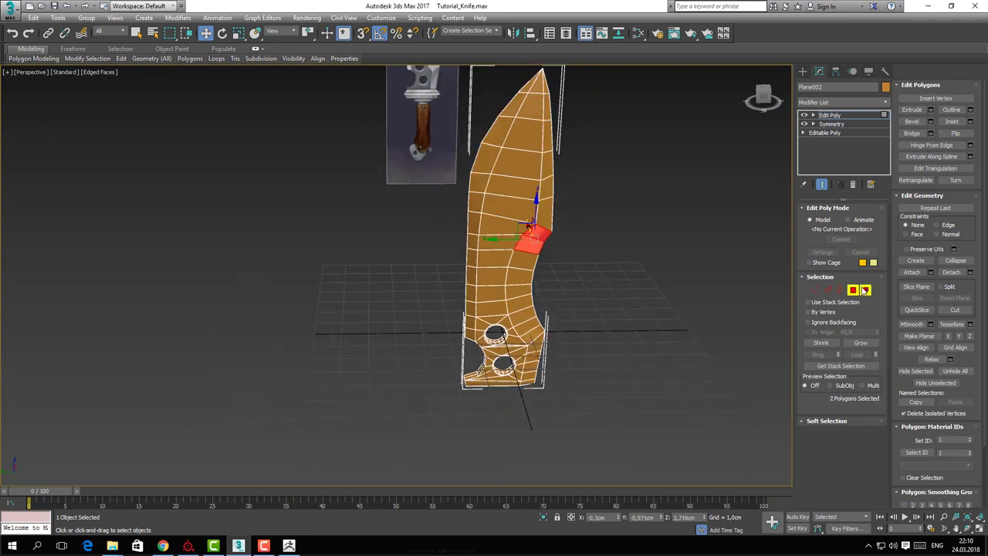
click(865, 290)
click(508, 243)
scroll(536, 304, up, 5)
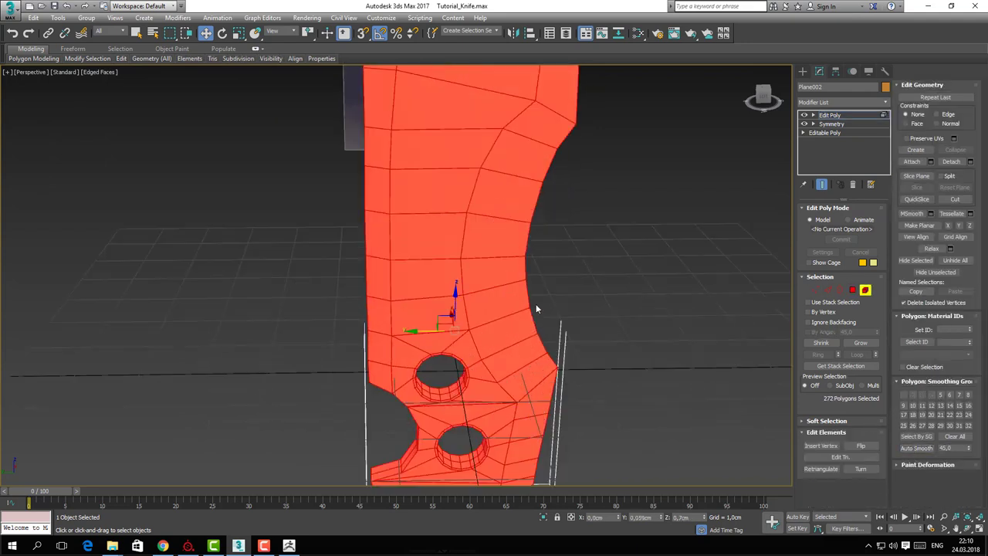
Assign smoothing group 2 to the nine bevel polygons along the curved notch on one side of the blade
key(4)
mouse_move(553, 123)
mouse_down()
mouse_move(511, 244)
mouse_move(509, 319)
mouse_move(544, 377)
mouse_up()
scroll(904, 359, down, 3)
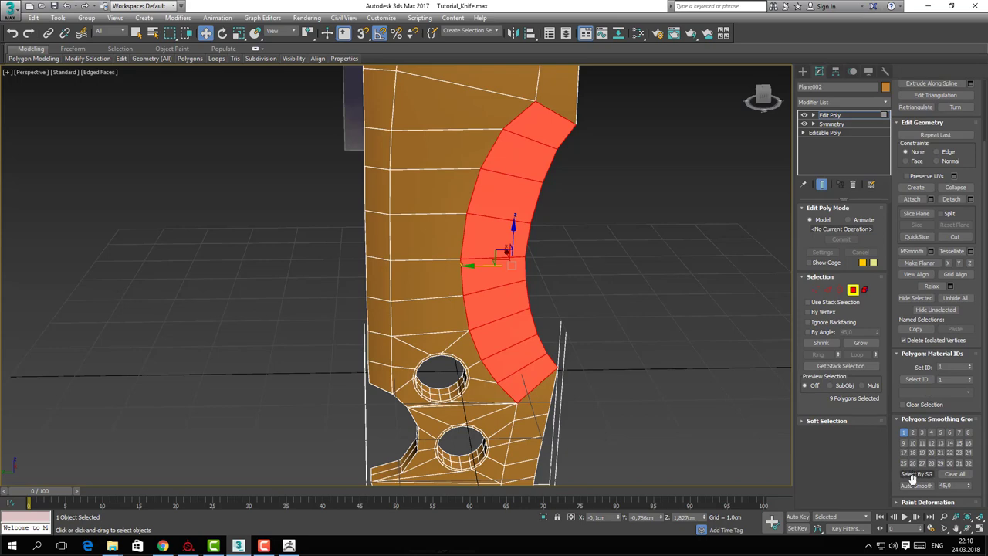
Assign smoothing group 3 to the nine notch bevel polygons on the blade's opposite side and clear the selection
alt+middle_drag(686, 297, 528, 218)
click(522, 135)
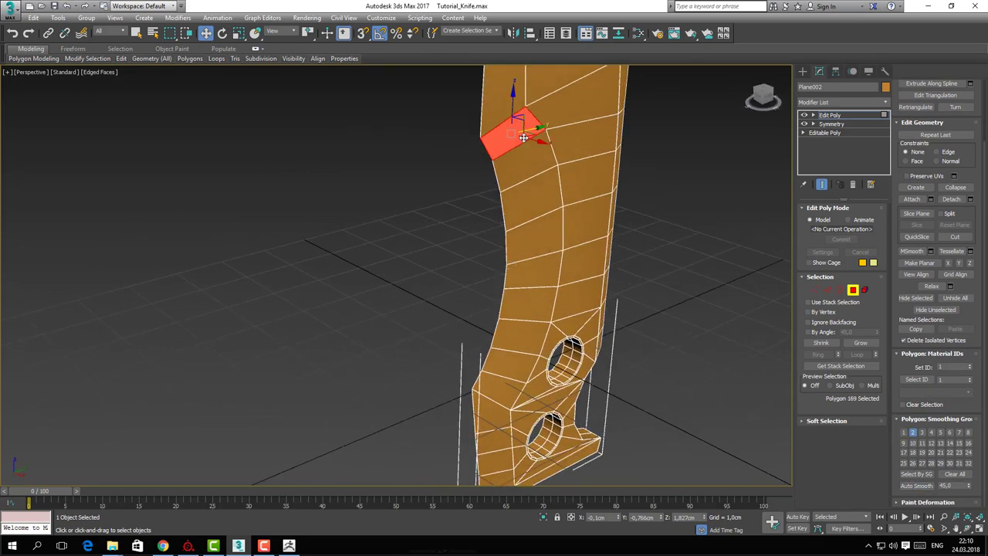
ctrl+click(526, 164)
mouse_move(528, 193)
mouse_down()
mouse_move(527, 301)
mouse_move(499, 384)
mouse_move(507, 386)
mouse_up()
click(904, 488)
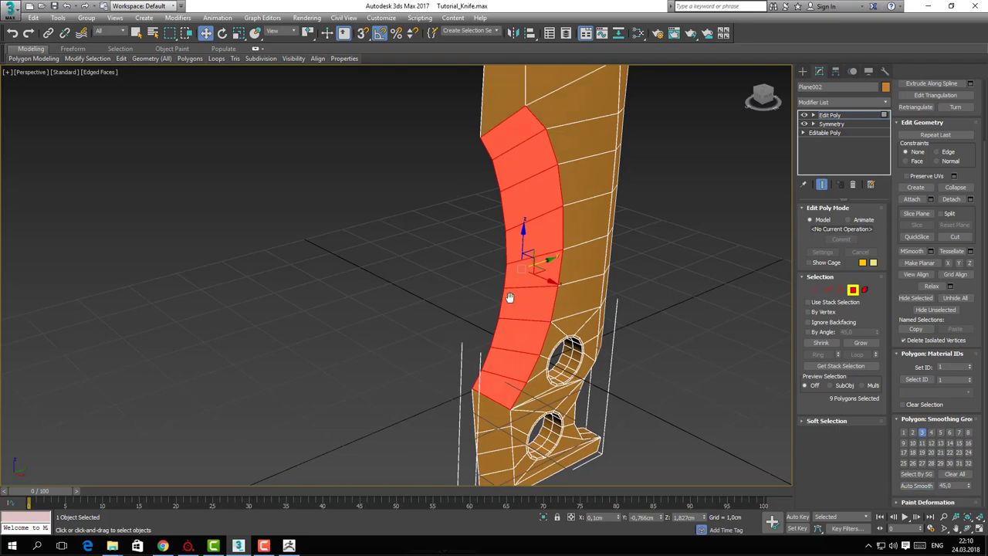
alt+middle_drag(509, 298, 476, 275)
click(682, 271)
Assign smoothing group 2 to the bevel strip running along the blade's long outer edge up to the tip
mouse_move(681, 271)
alt+middle_down()
mouse_move(651, 274)
mouse_move(646, 209)
mouse_move(615, 280)
mouse_move(602, 178)
mouse_move(558, 338)
mouse_move(511, 342)
mouse_move(532, 351)
mouse_move(588, 299)
mouse_move(513, 298)
mouse_move(461, 324)
mouse_move(469, 293)
mouse_move(480, 355)
mouse_move(471, 339)
mouse_move(487, 280)
alt+middle_up()
key(F4)
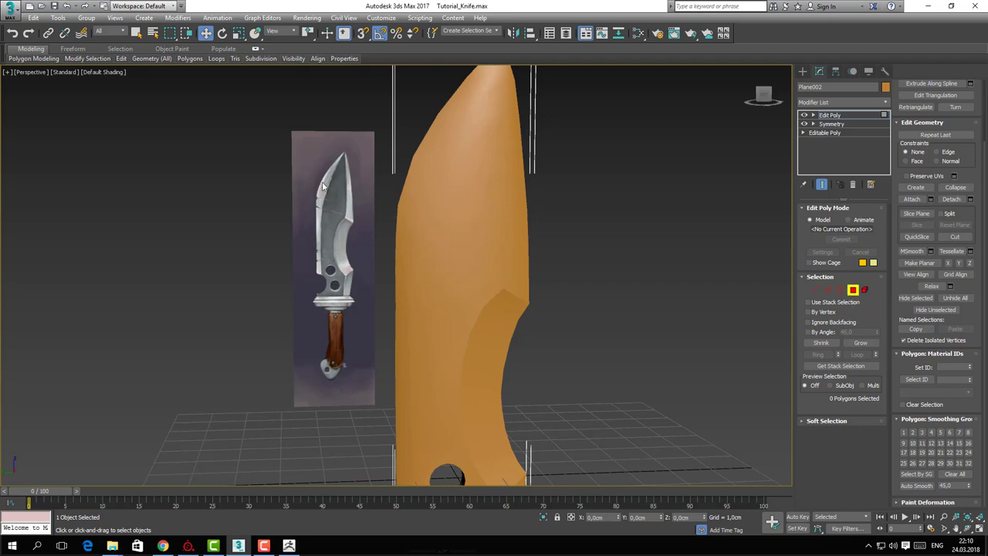
click(420, 165)
key(F4)
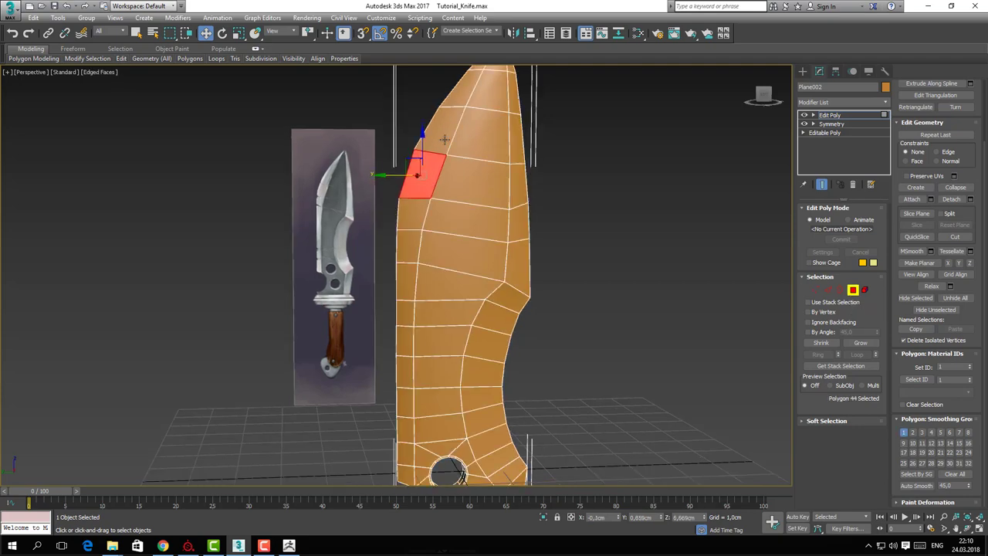
shift+click(467, 90)
middle_drag(451, 250, 435, 355)
ctrl+click(469, 152)
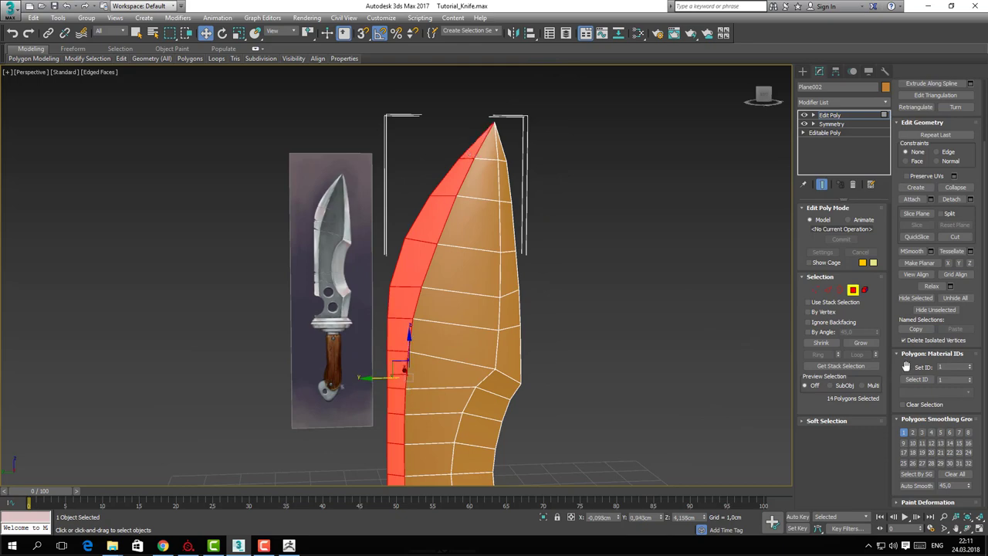
click(914, 485)
Give the matching long outer-edge bevel strip on the blade's opposite side its own smoothing group and clear the selection
mouse_move(359, 351)
alt+middle_down()
mouse_move(383, 282)
mouse_move(486, 261)
alt+middle_up()
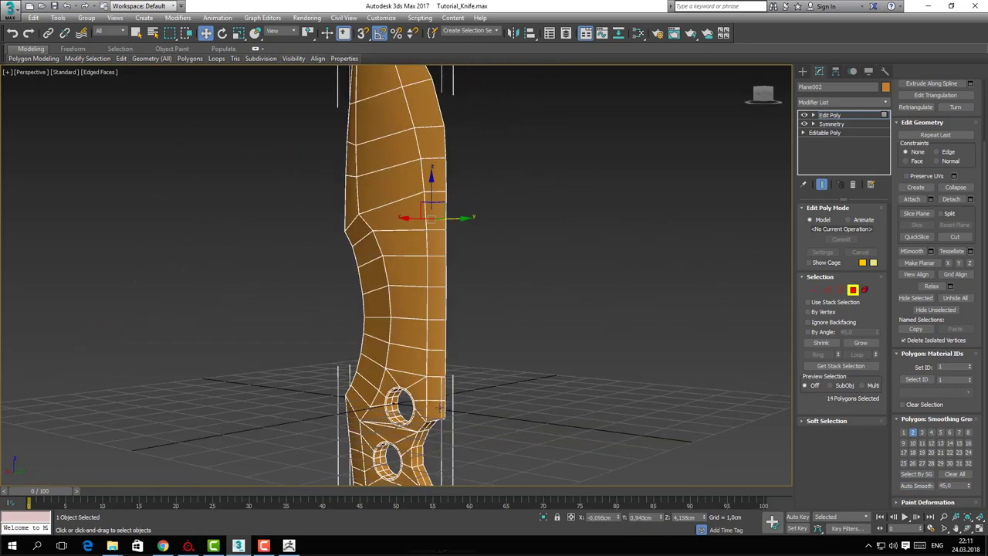
click(437, 407)
shift+click(436, 377)
alt+middle_drag(437, 377, 502, 388)
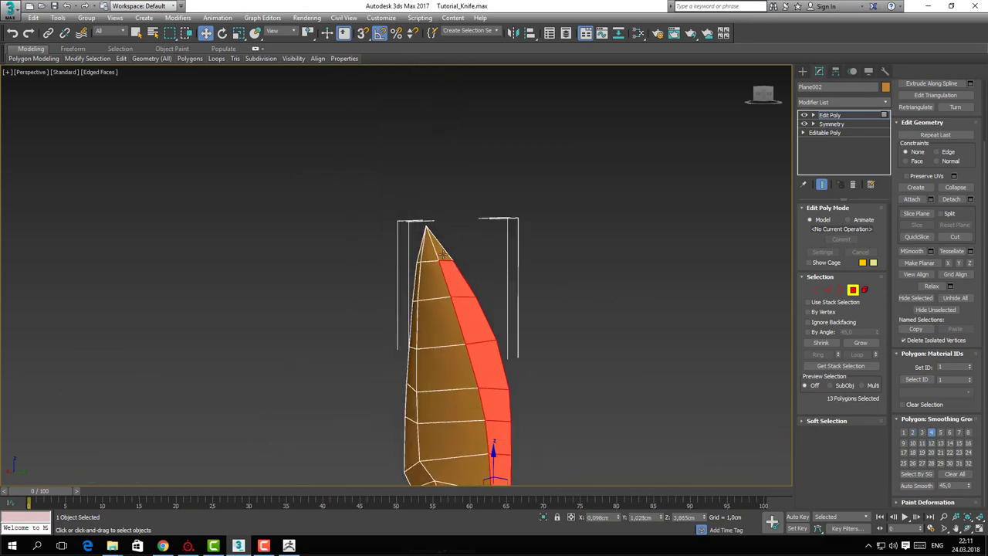
alt+middle_drag(593, 403, 423, 324)
click(581, 291)
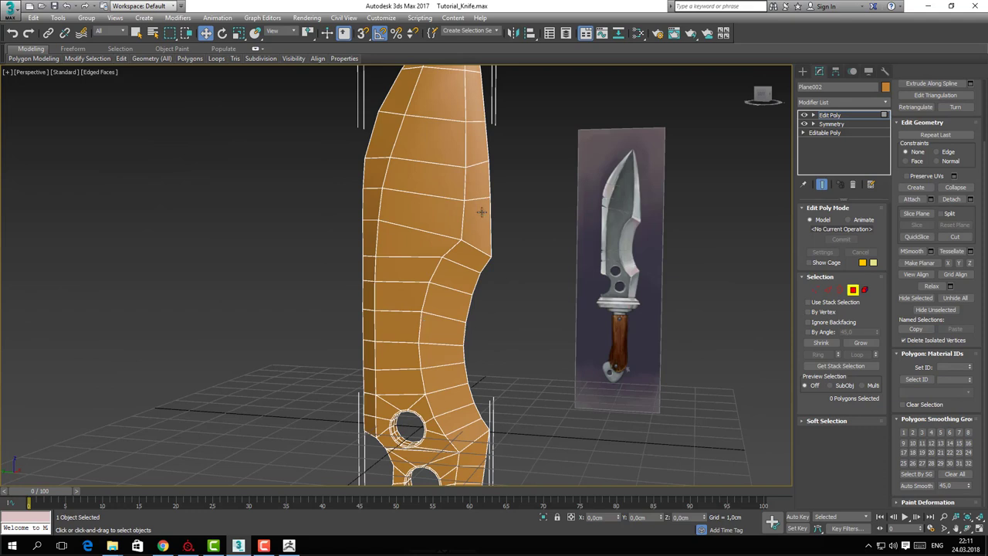
Separate the smoothing of the ten edge bevel polygons above and below the curved notch on one side of the blade
middle_drag(576, 358, 560, 364)
key(F4)
key(F4)
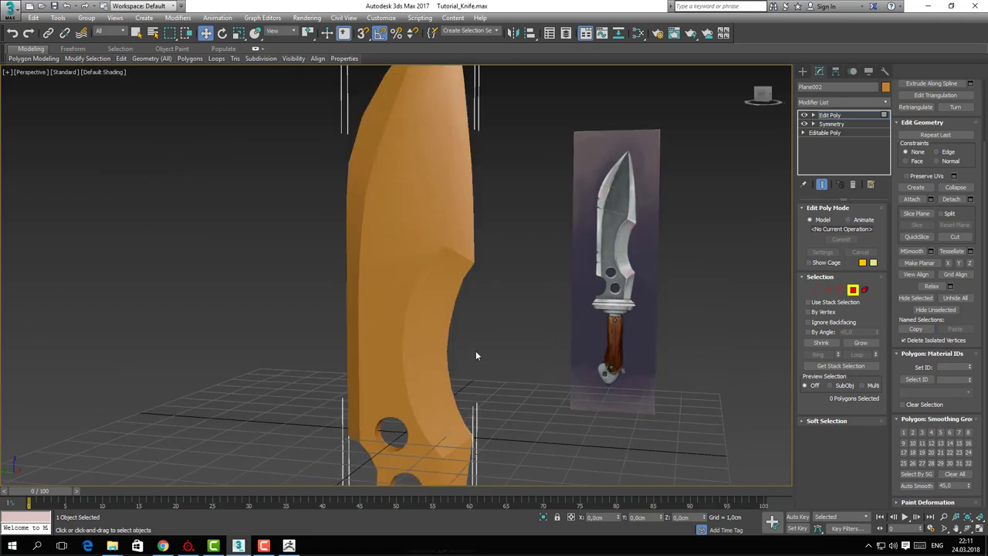
click(456, 223)
ctrl+click(460, 185)
ctrl+click(458, 146)
ctrl+click(456, 101)
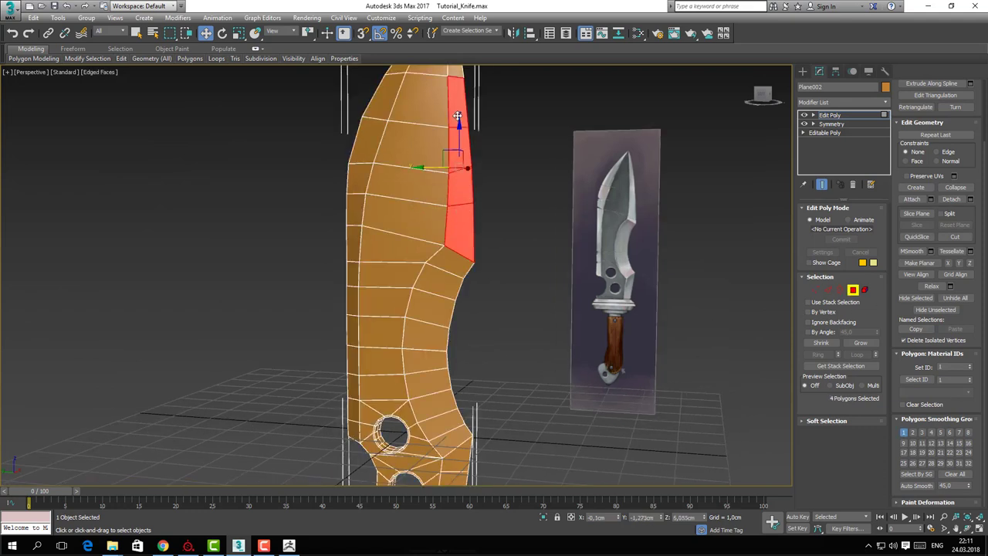
middle_drag(461, 86, 480, 147)
ctrl+click(469, 122)
alt+middle_drag(466, 100, 480, 286)
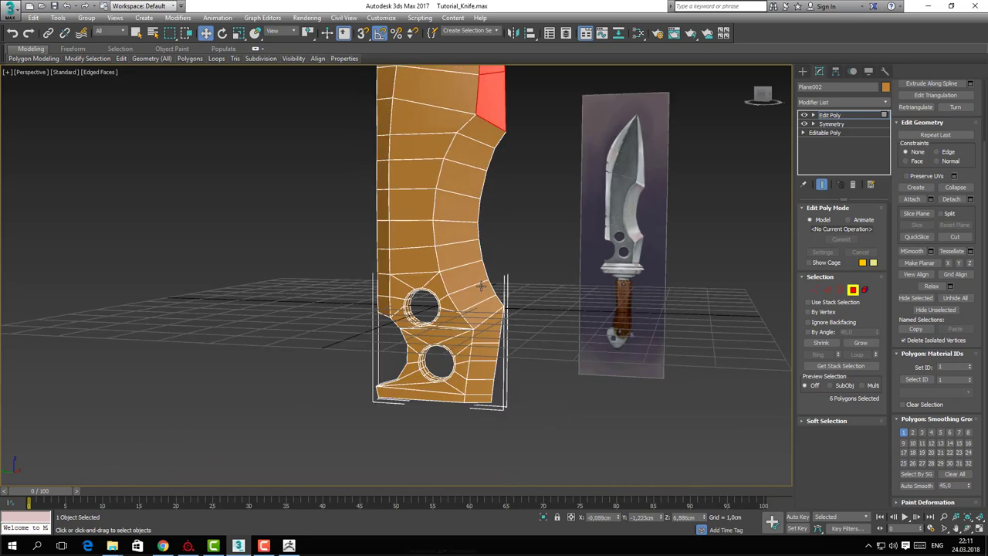
ctrl+click(487, 352)
ctrl+click(485, 369)
ctrl+click(483, 382)
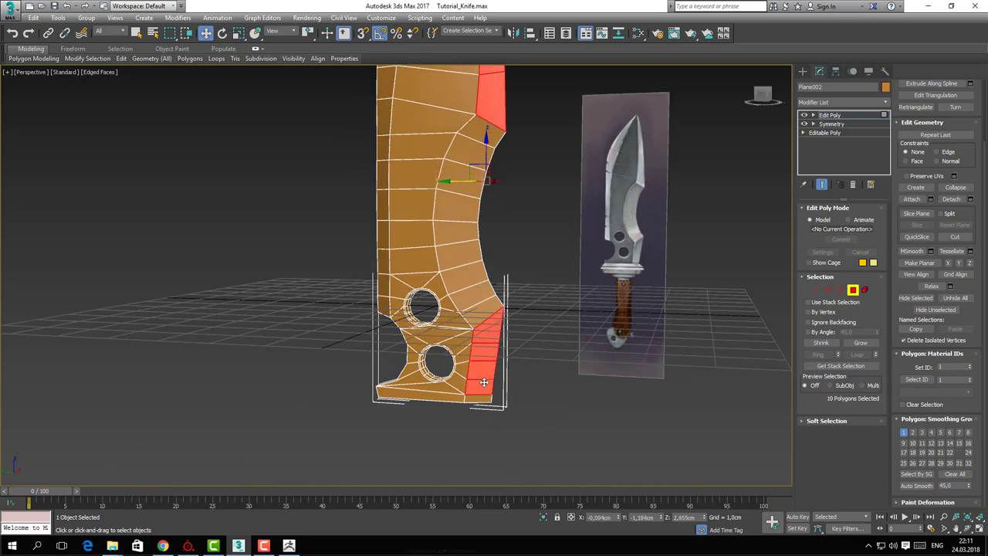
Reassign the smoothing group of the ten bevel polygons above and below the notch on the opposite side
alt+middle_drag(656, 324, 340, 229)
click(476, 189)
ctrl+click(477, 157)
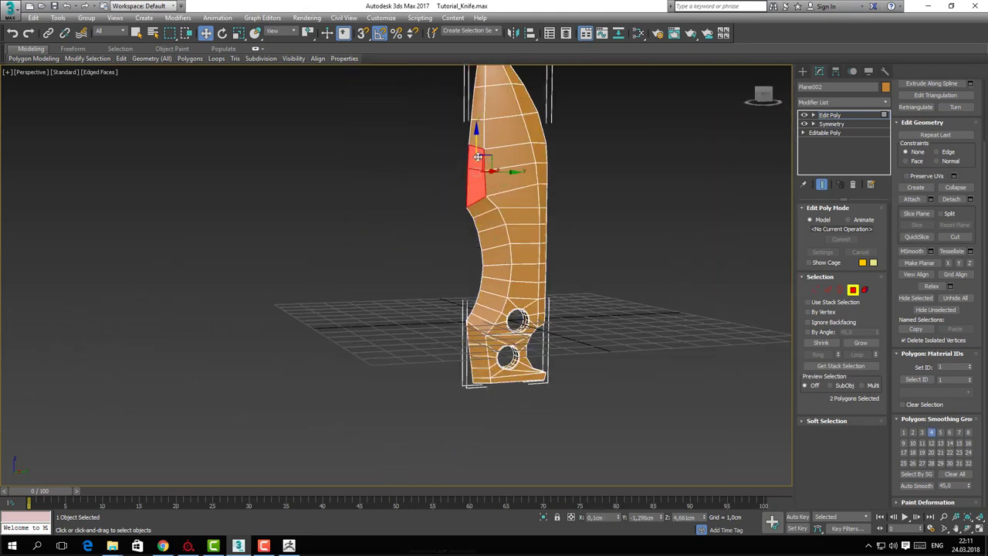
ctrl+click(476, 336)
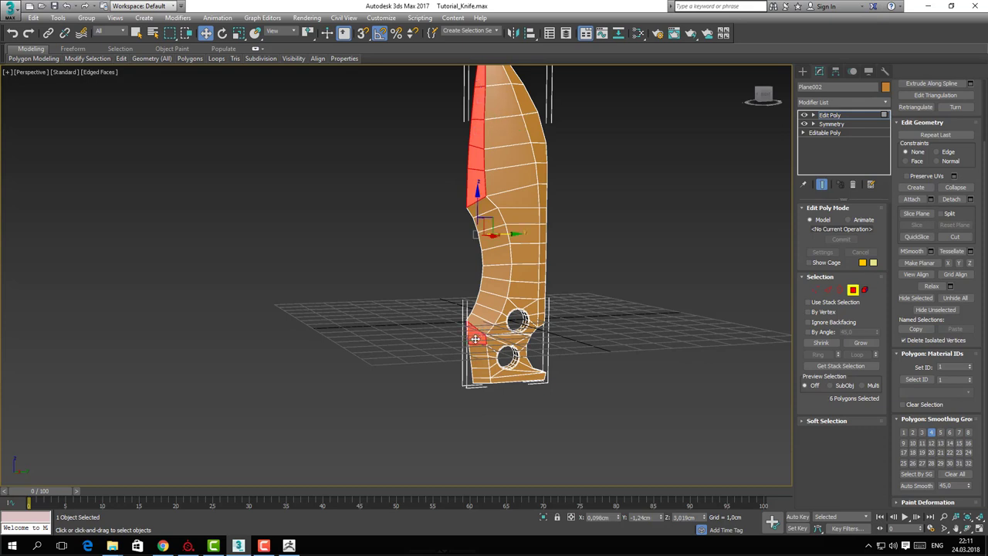
ctrl+click(476, 350)
ctrl+click(478, 362)
ctrl+click(480, 372)
ctrl+click(480, 381)
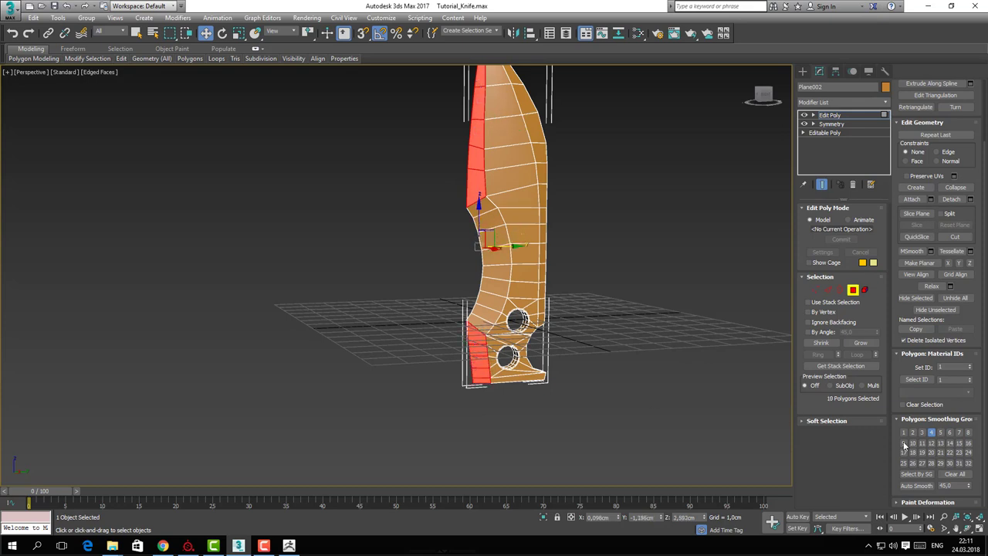
click(904, 432)
click(594, 246)
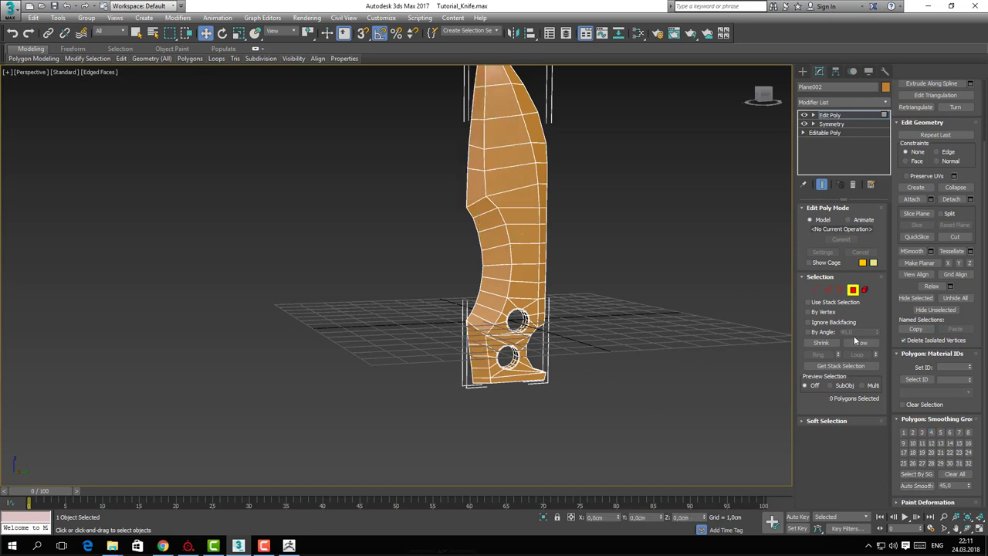
Leave polygon editing and display the blade shaded without edges to check its smoothing
click(853, 290)
middle_drag(656, 324, 653, 352)
key(F4)
alt+middle_drag(506, 316, 718, 347)
scroll(718, 346, up, 3)
Add a Chamfer modifier above Edit Poly on the blade and toggle its visibility to compare the shading
click(821, 102)
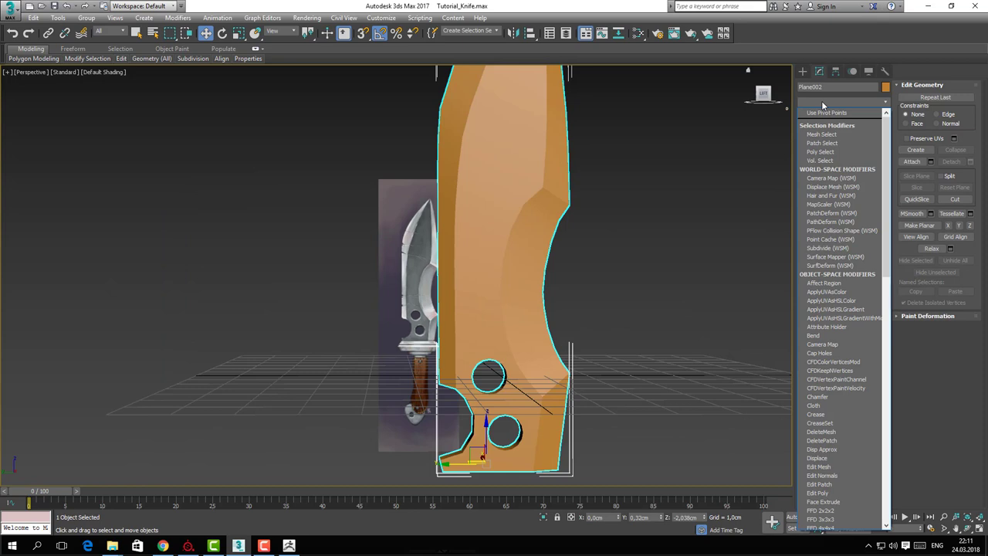
text(cha)
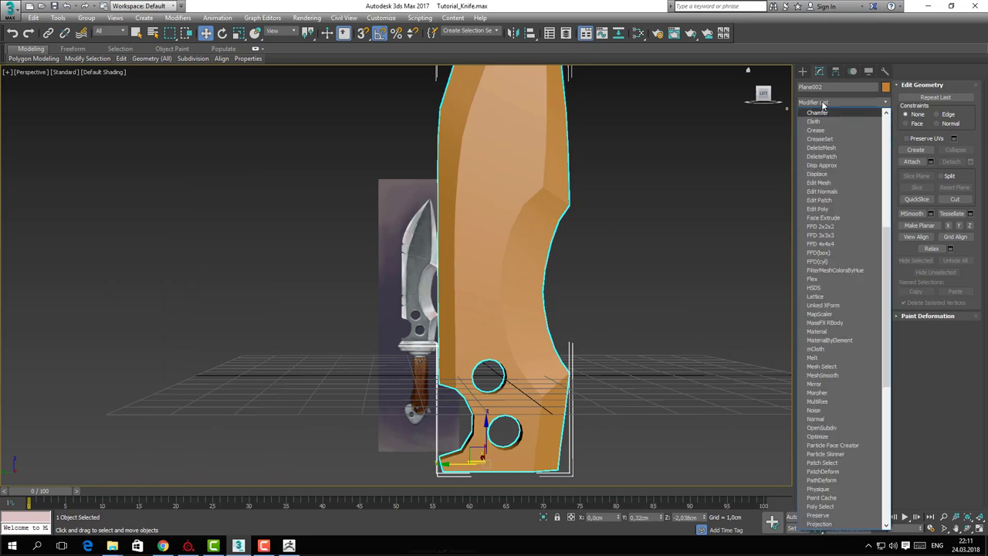
key(Return)
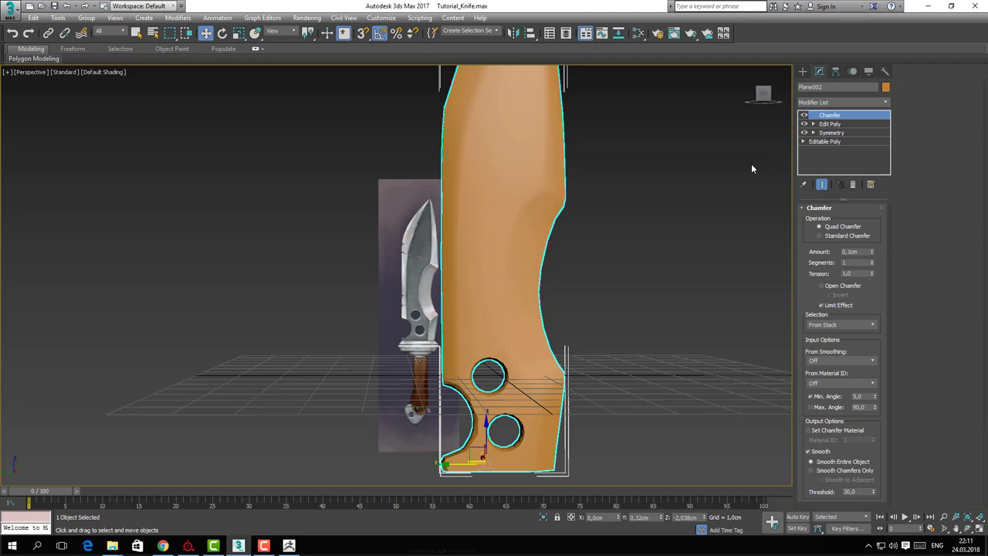
click(804, 115)
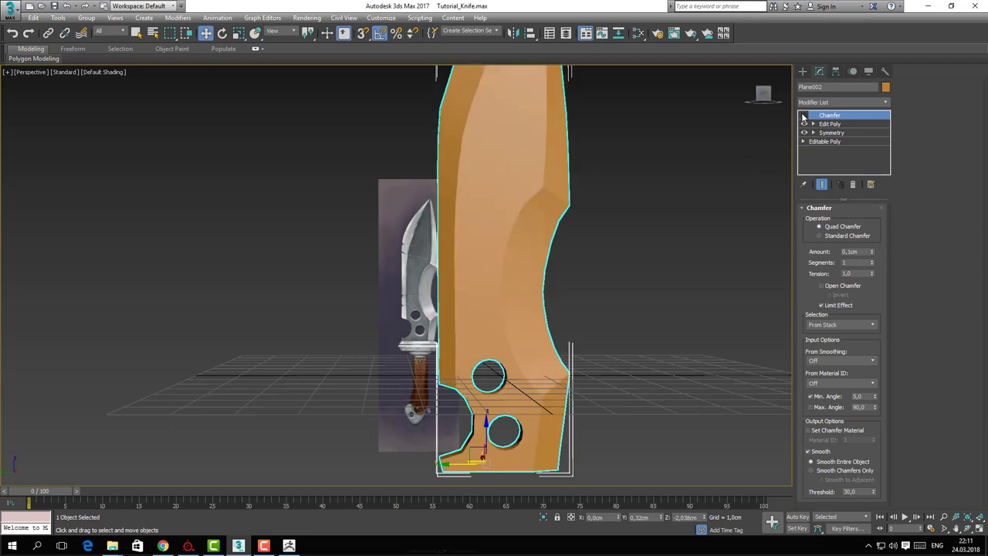
click(804, 115)
click(803, 115)
click(805, 103)
click(804, 106)
click(804, 105)
click(804, 106)
click(804, 105)
click(804, 106)
click(804, 106)
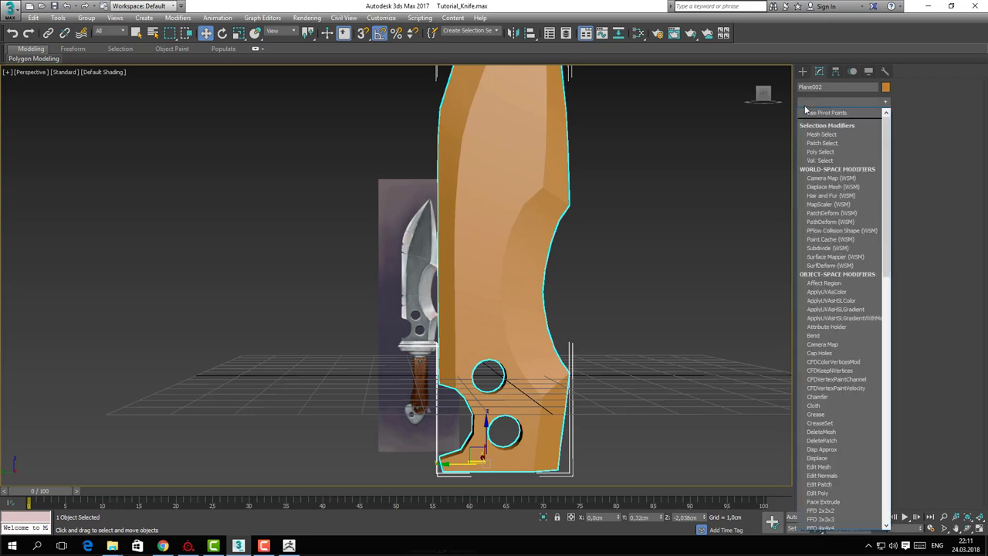
key(q)
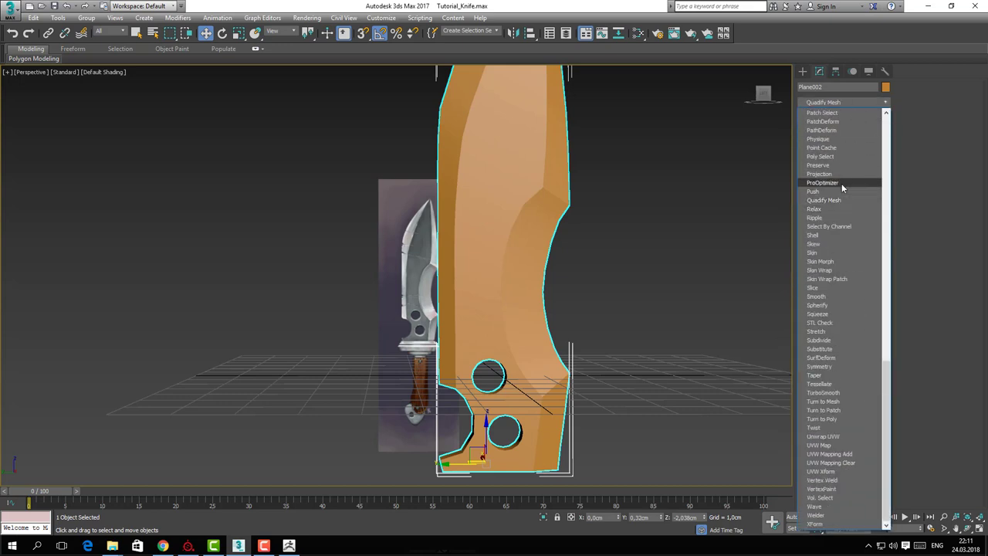
click(832, 103)
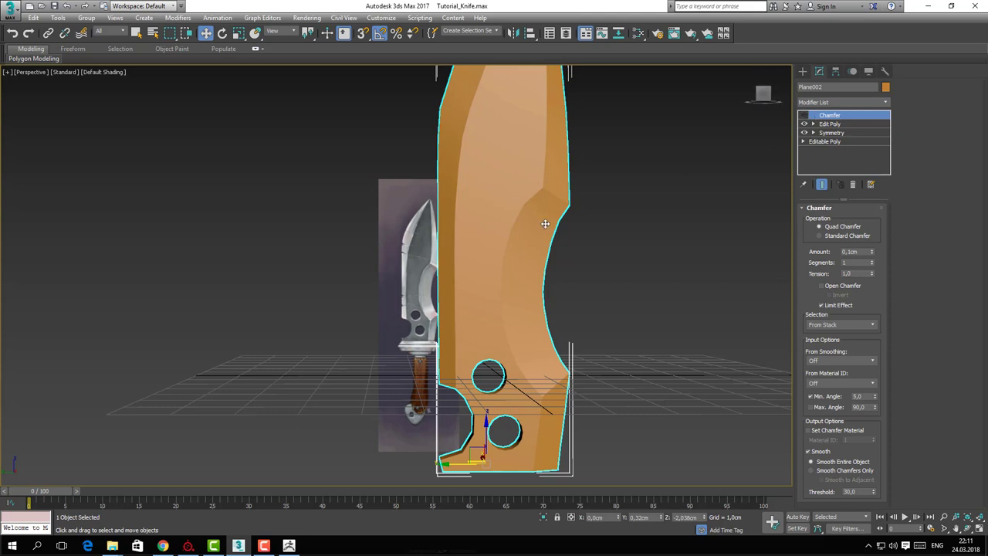
Switch the Chamfer modifier's effect back on and display edged faces to inspect the chamfered topology around the holes
middle_drag(617, 325, 601, 325)
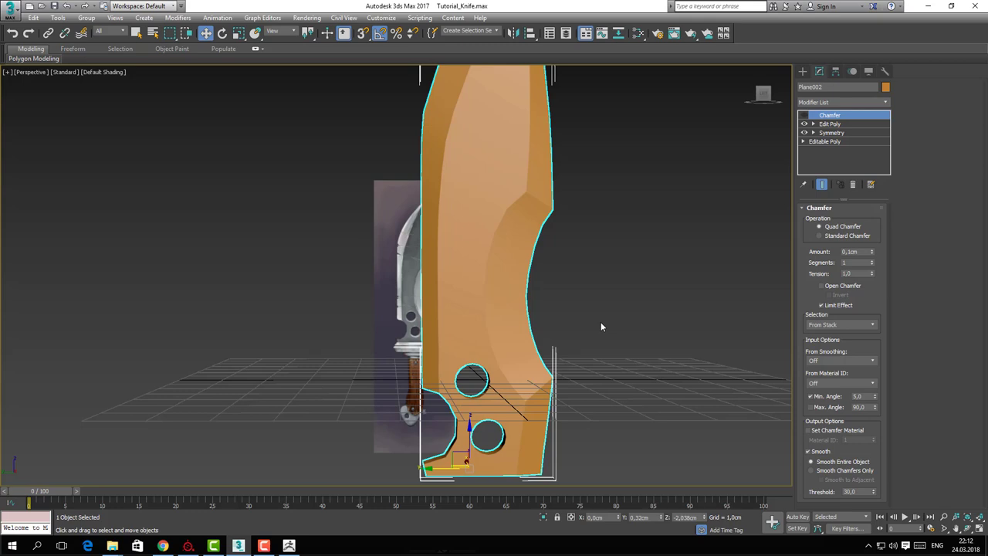
click(804, 115)
middle_drag(634, 257, 614, 259)
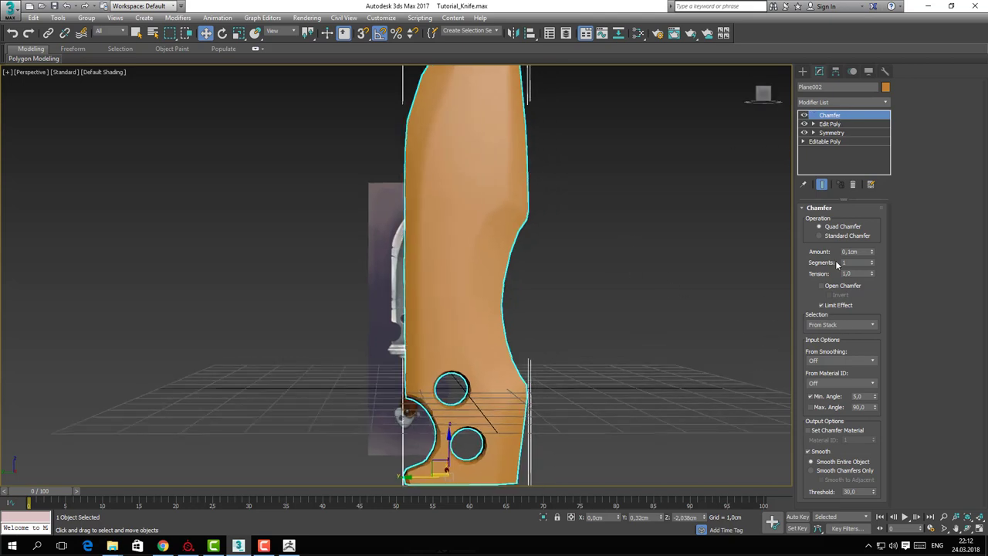
middle_drag(597, 330, 625, 335)
key(F4)
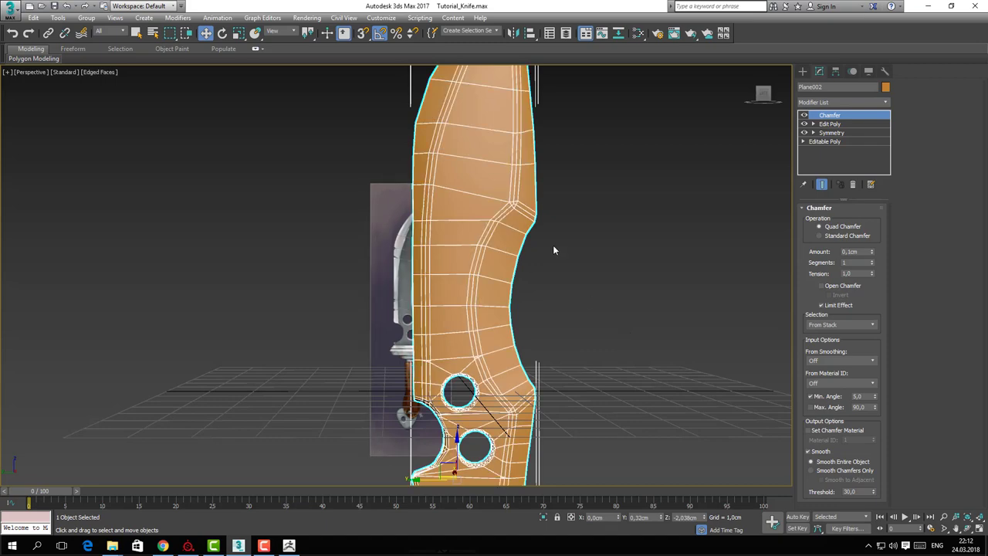
middle_drag(554, 218, 588, 185)
scroll(486, 302, up, 3)
middle_drag(486, 302, 498, 230)
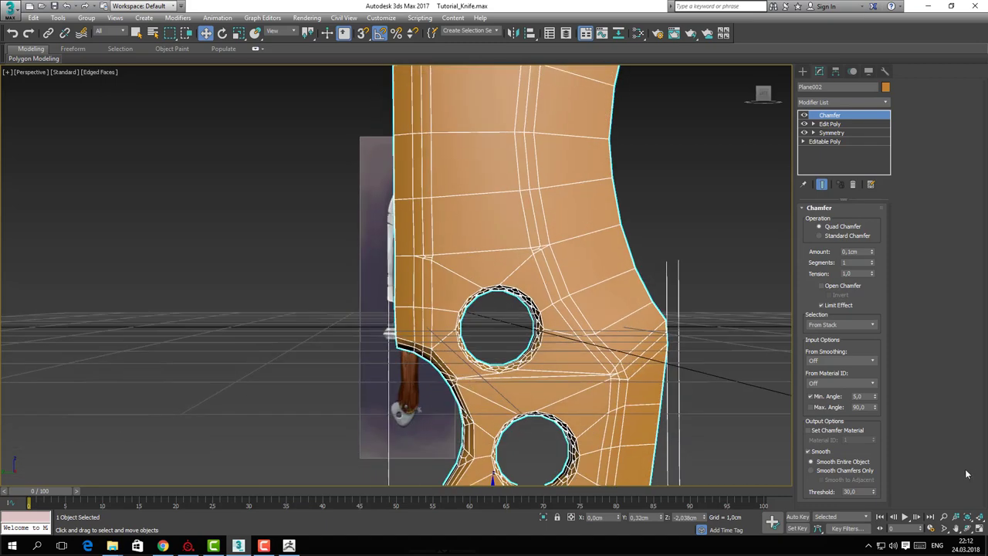
Limit the chamfer to Unsmoothed Edges and set its amount to 0.027 cm and tension to 0
click(833, 359)
click(834, 382)
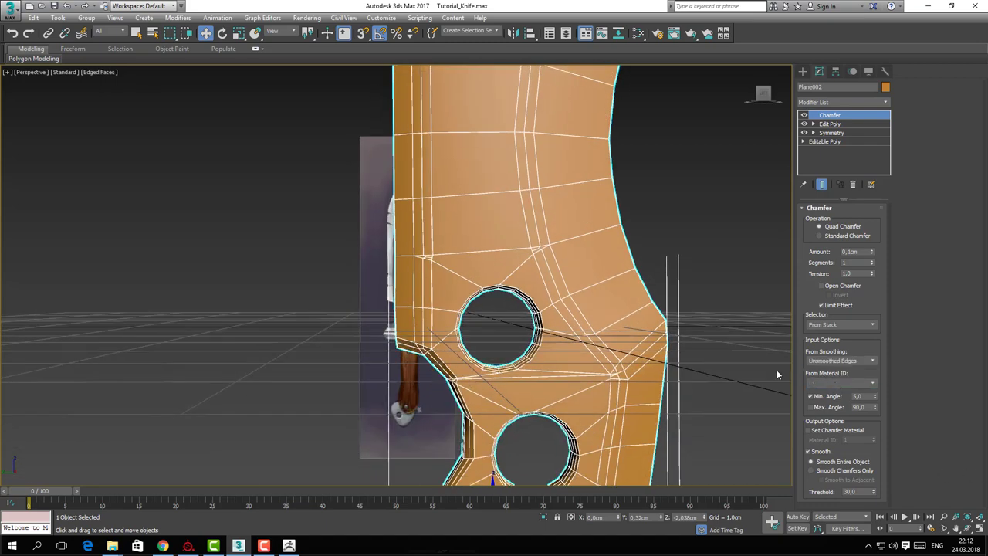
mouse_move(872, 254)
mouse_down()
mouse_move(877, 289)
mouse_move(868, 256)
mouse_up()
text(0)
key(Return)
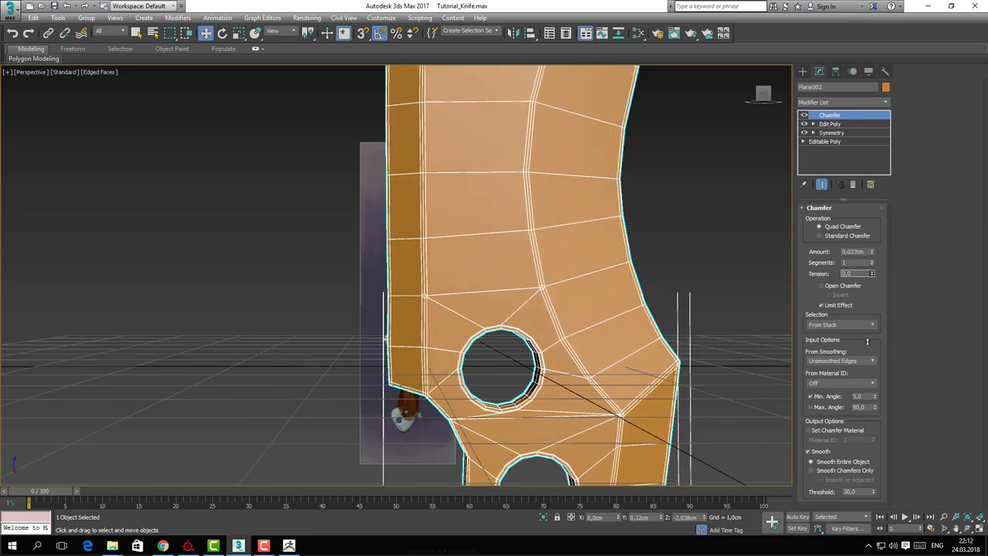
Reduce the chamfer amount to 0.023 cm and inspect the bevels around the holes and the notch's lower corner
scroll(562, 388, up, 2)
middle_drag(562, 388, 604, 355)
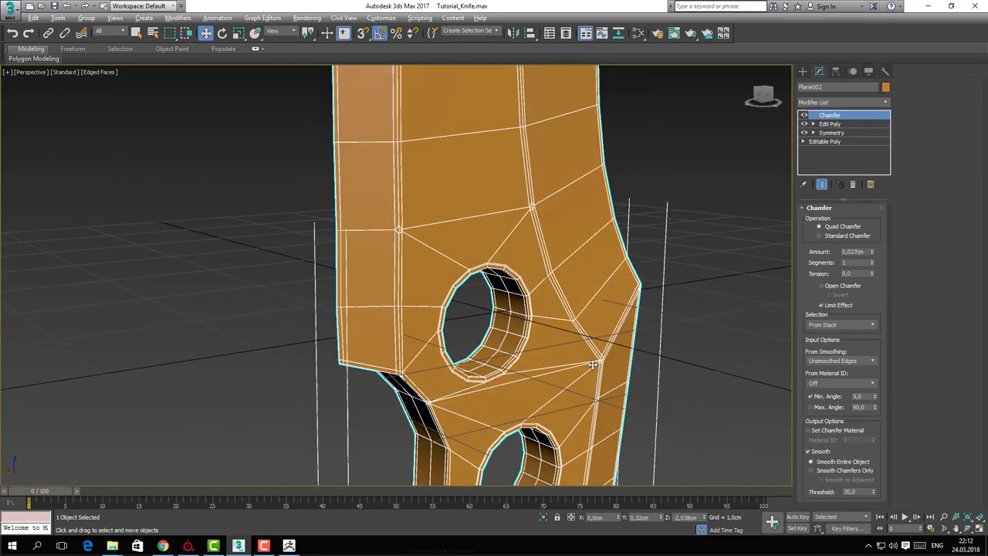
scroll(511, 288, up, 5)
middle_drag(502, 276, 501, 264)
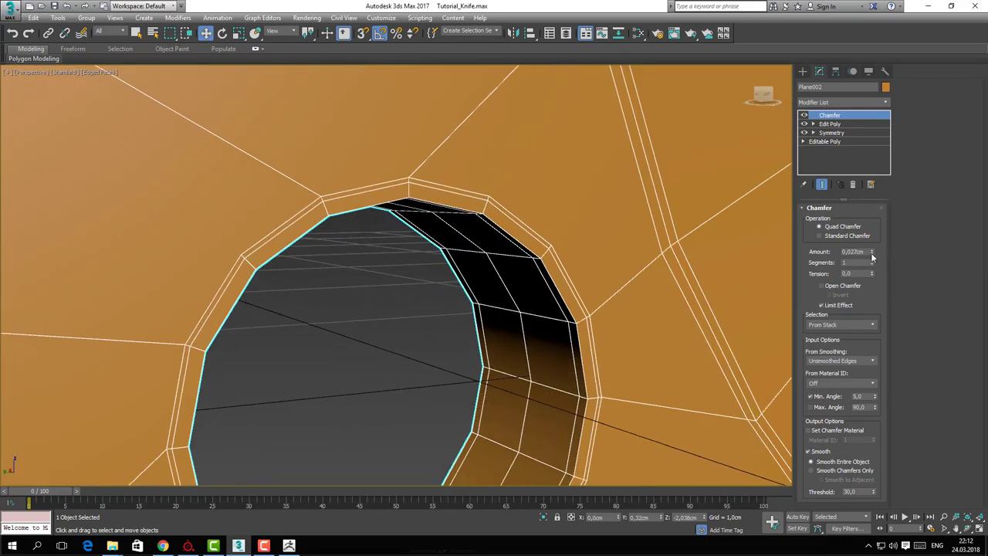
drag(871, 255, 872, 259)
middle_drag(603, 252, 594, 223)
scroll(594, 224, down, 5)
alt+middle_drag(640, 295, 591, 253)
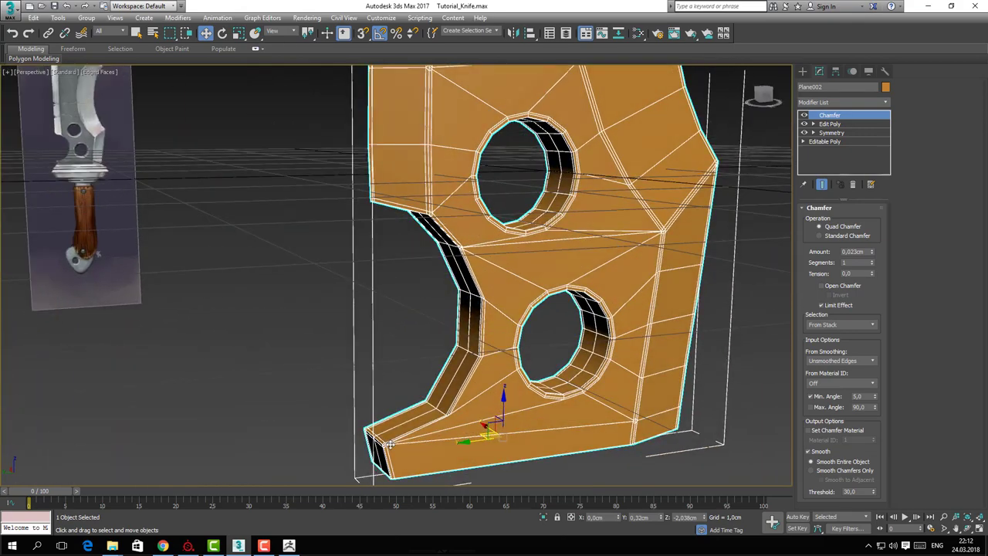
scroll(389, 443, up, 4)
middle_drag(512, 364, 432, 335)
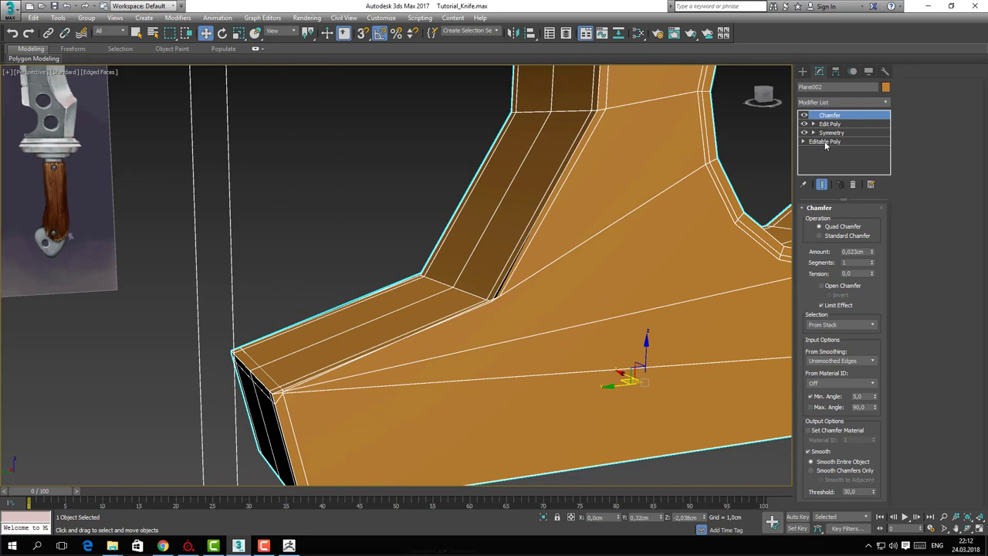
In the base Editable Poly, remove the edge running from the blade's lower tip to the bottom of the lower hole
click(824, 142)
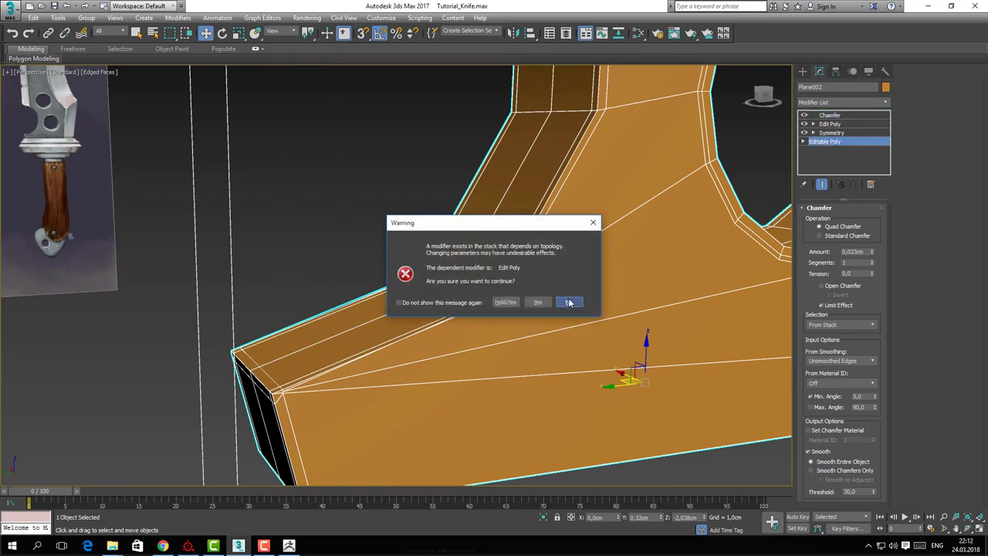
click(569, 302)
click(824, 142)
click(498, 302)
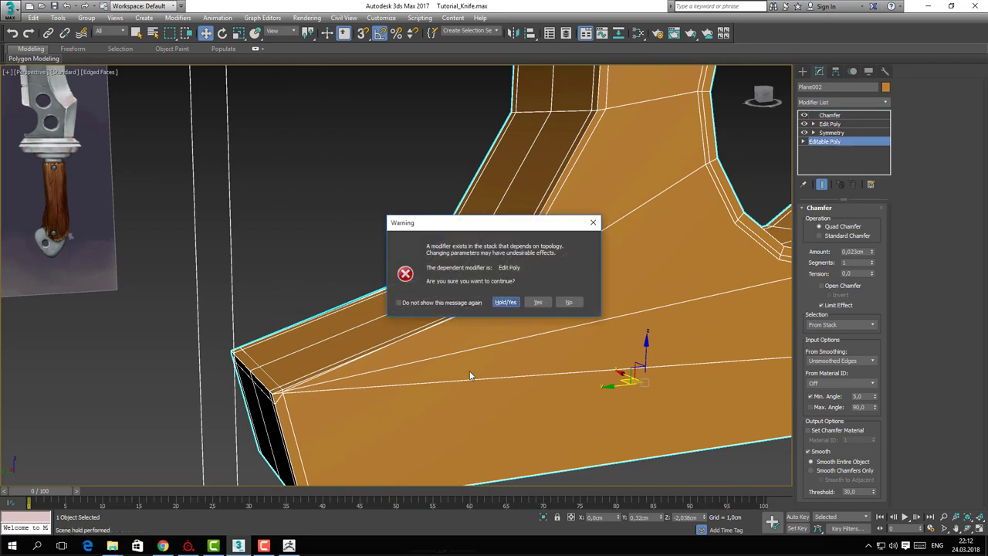
middle_drag(405, 378, 387, 331)
key(1)
scroll(410, 352, down, 5)
key(2)
click(464, 327)
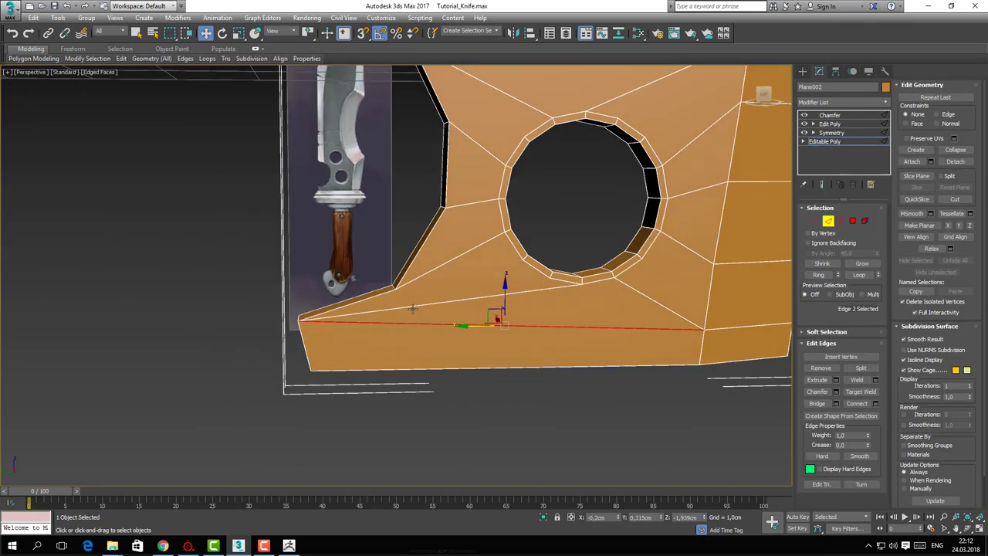
click(414, 308)
key(1)
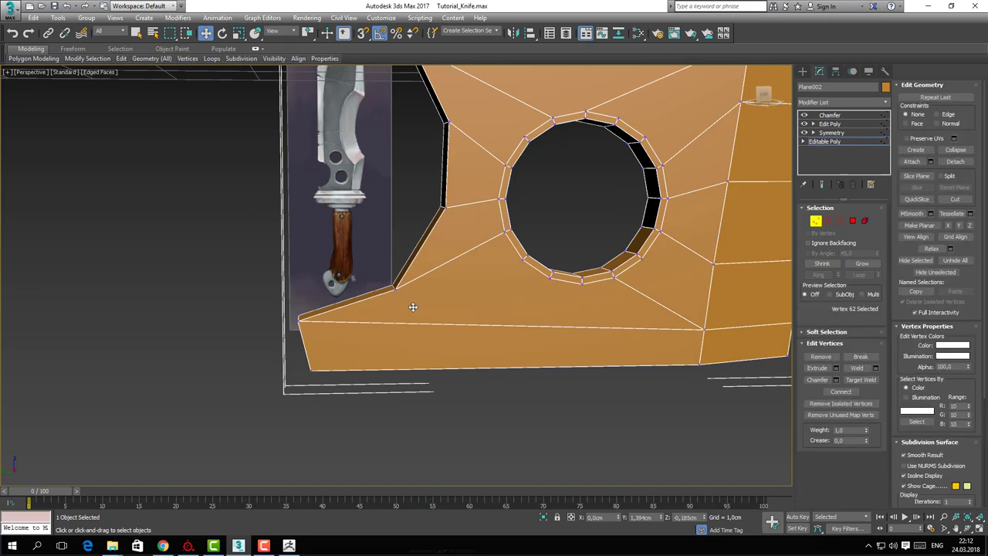
Leave the base mesh editing and return to the Chamfer level to check the bevel at the notch's lower corner
alt+middle_drag(644, 288, 610, 296)
scroll(641, 293, down, 5)
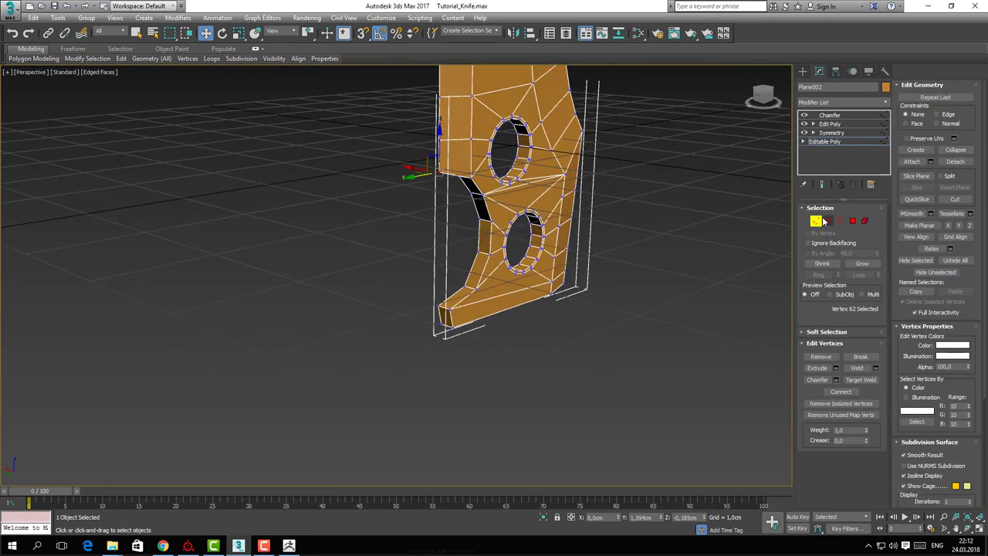
click(816, 222)
click(723, 272)
scroll(696, 253, up, 3)
click(463, 309)
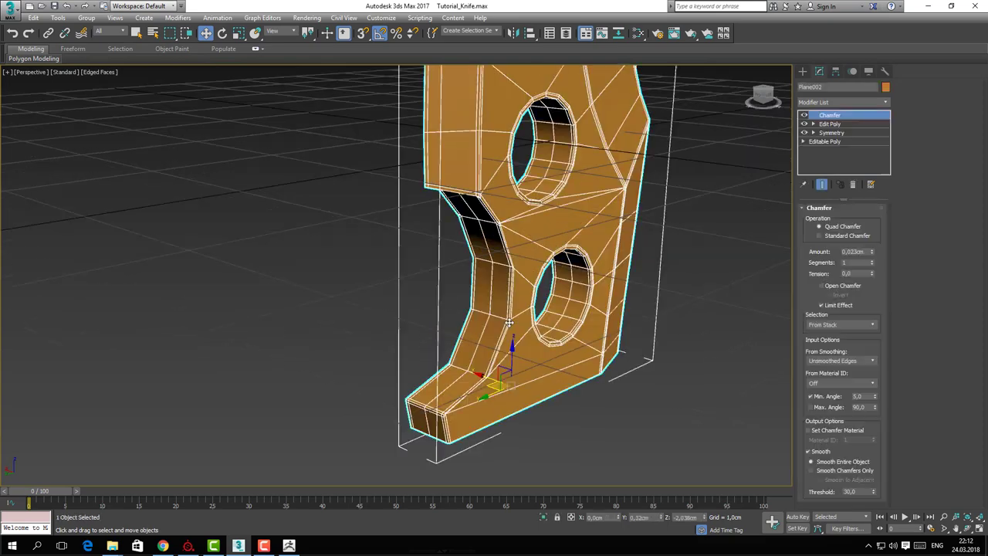
scroll(494, 417, up, 2)
scroll(494, 419, up, 2)
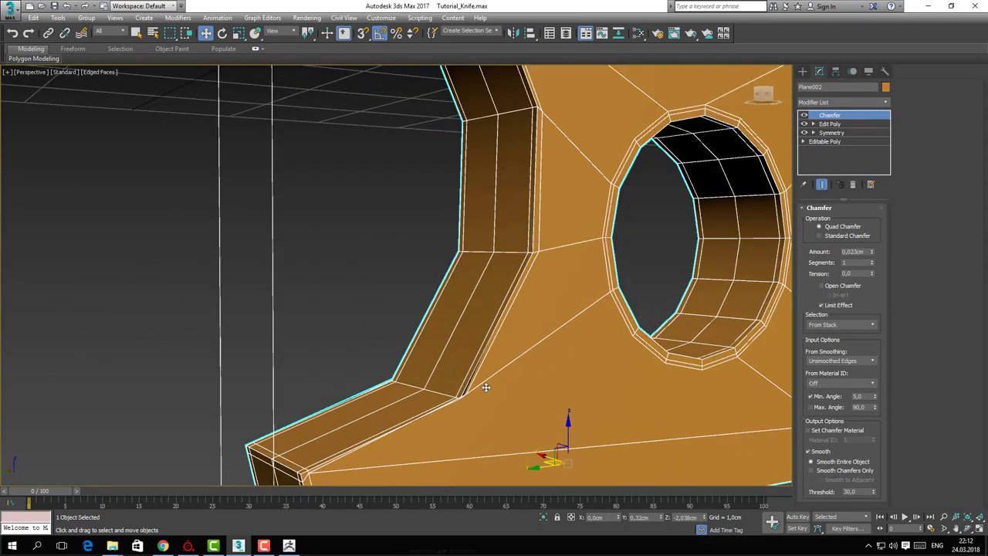
In the base mesh, replace the edge from the notch's lower corner with one connecting it to the lower hole's bottom vertex
click(847, 142)
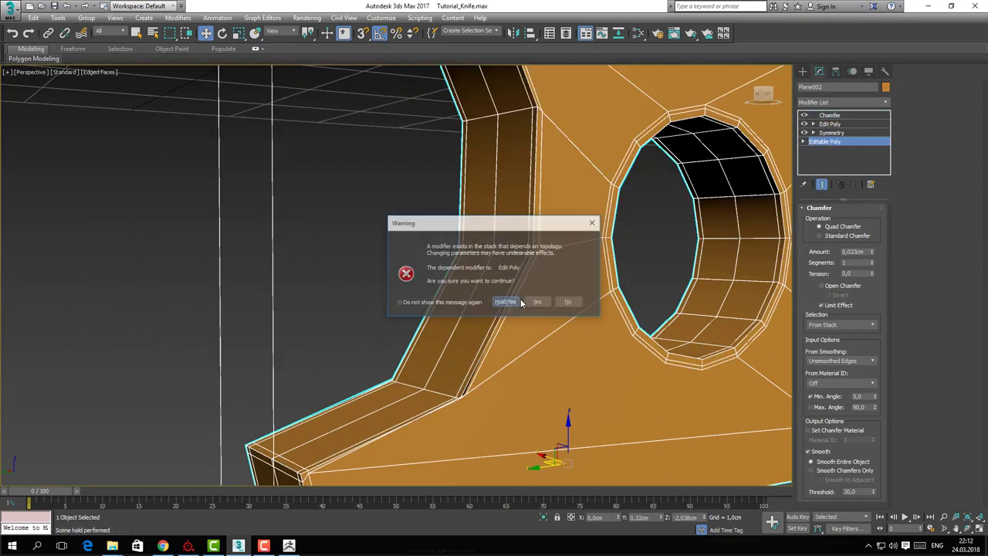
click(505, 300)
key(2)
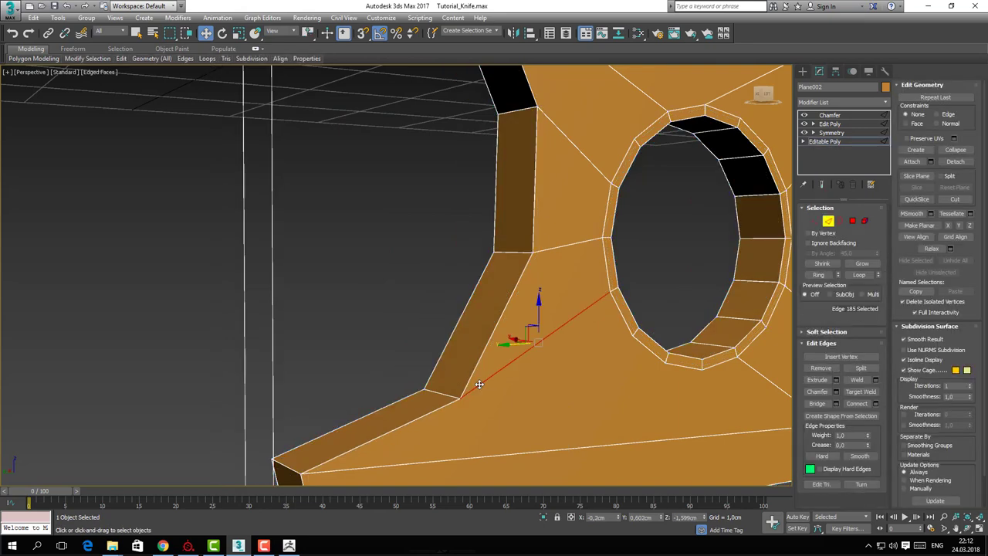
key(1)
click(458, 400)
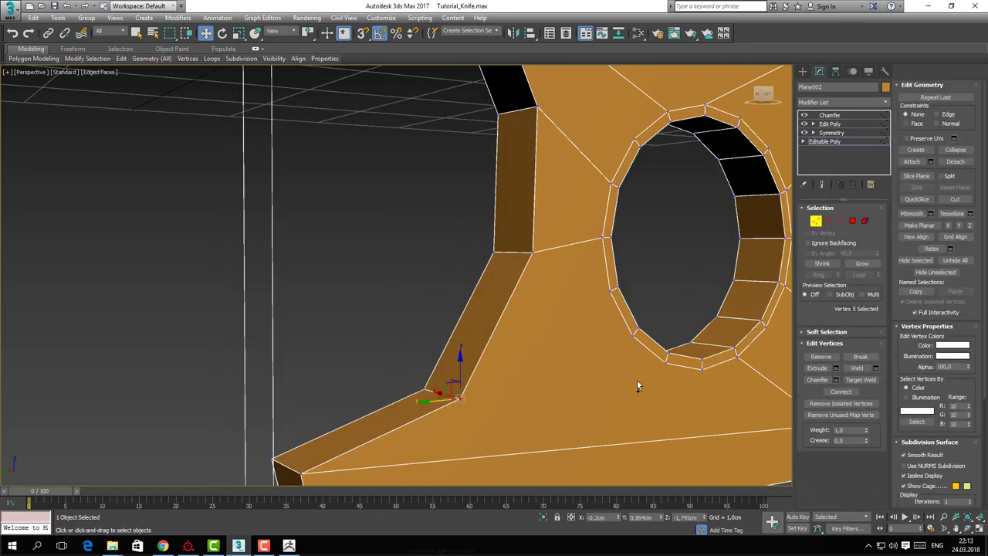
ctrl+click(699, 369)
Remove the long edge between the two holes and the four edges linking its end points to the hole rims
alt+middle_drag(707, 390, 514, 292)
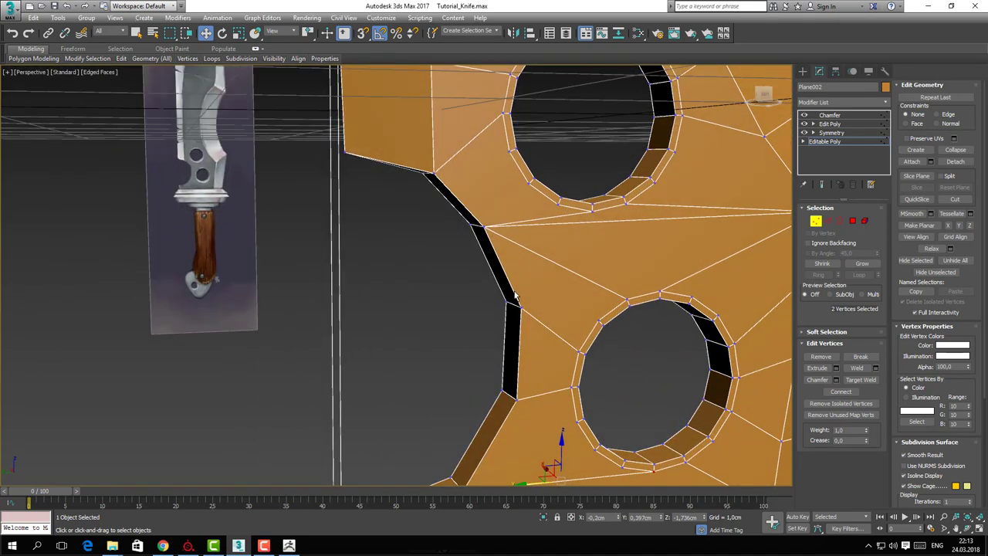
middle_drag(585, 238, 510, 267)
key(2)
click(514, 260)
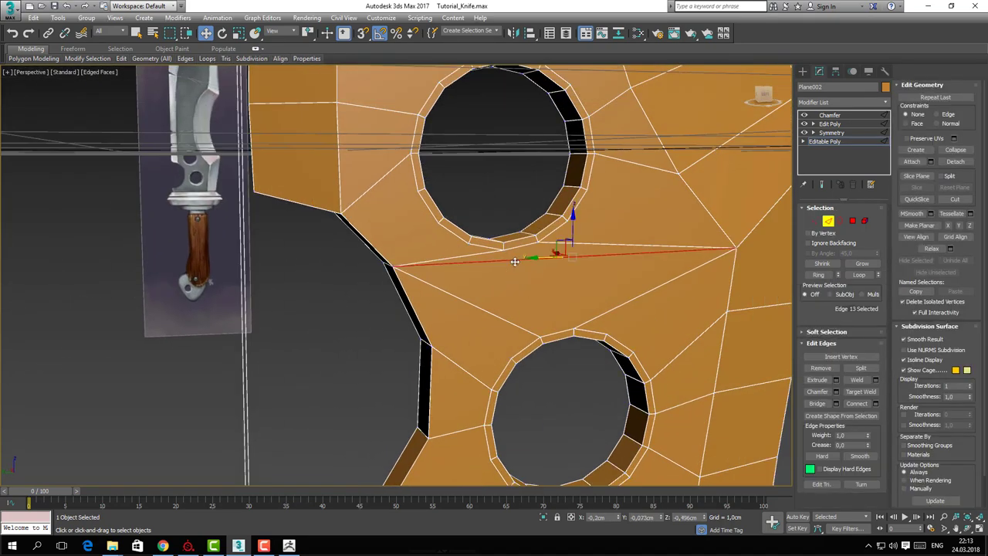
key(BackSpace)
click(476, 252)
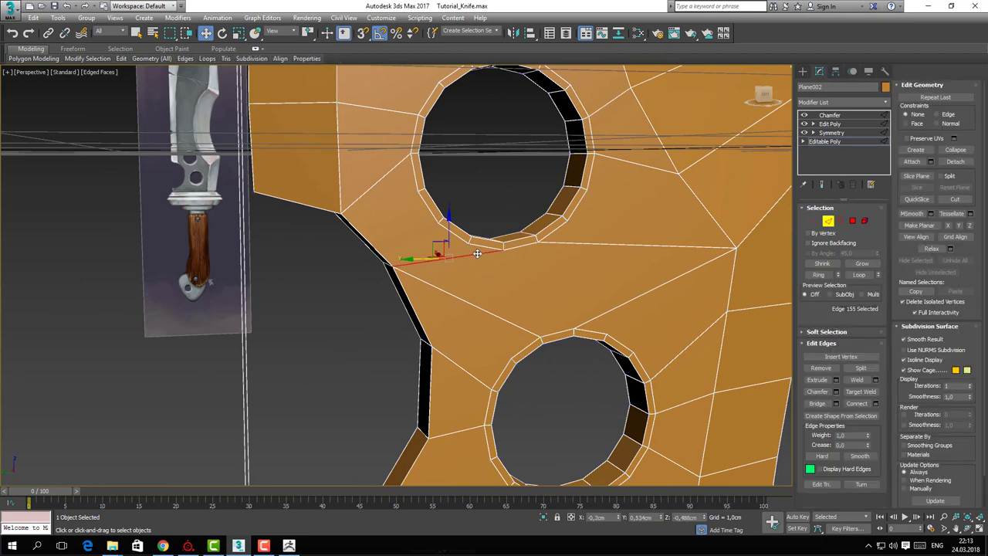
ctrl+click(487, 313)
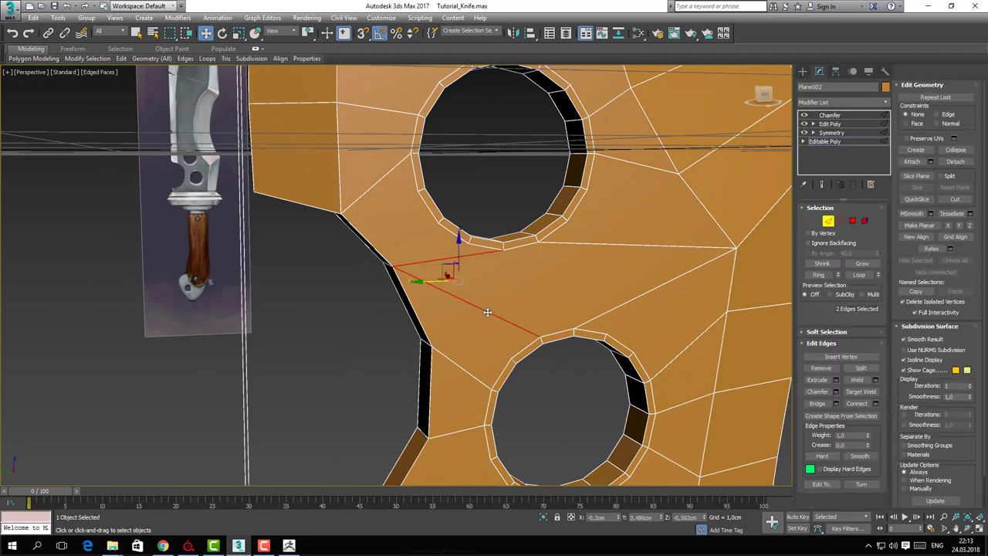
ctrl+click(608, 312)
key(BackSpace)
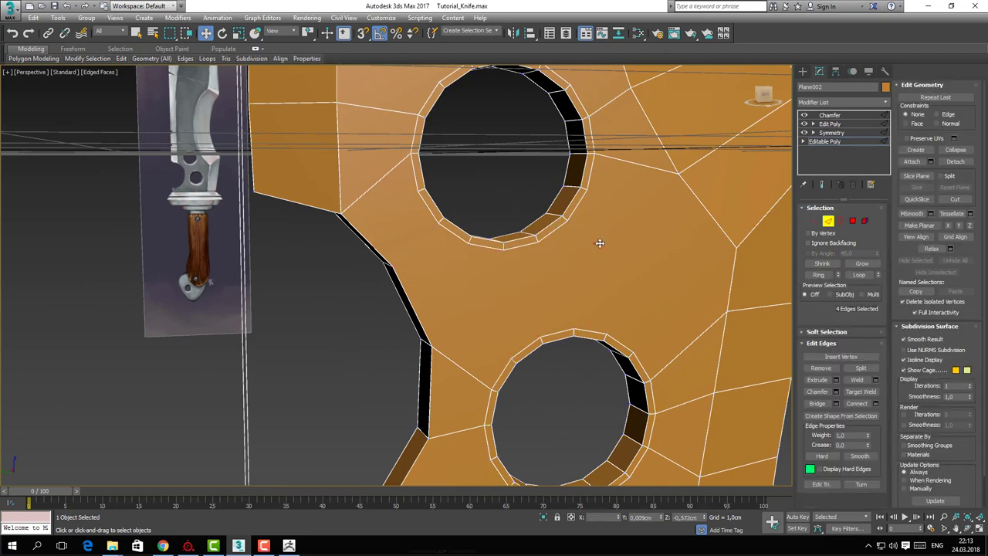
Select the outer rim vertex of the lower hole nearest the notch's upper curve
key(1)
click(539, 339)
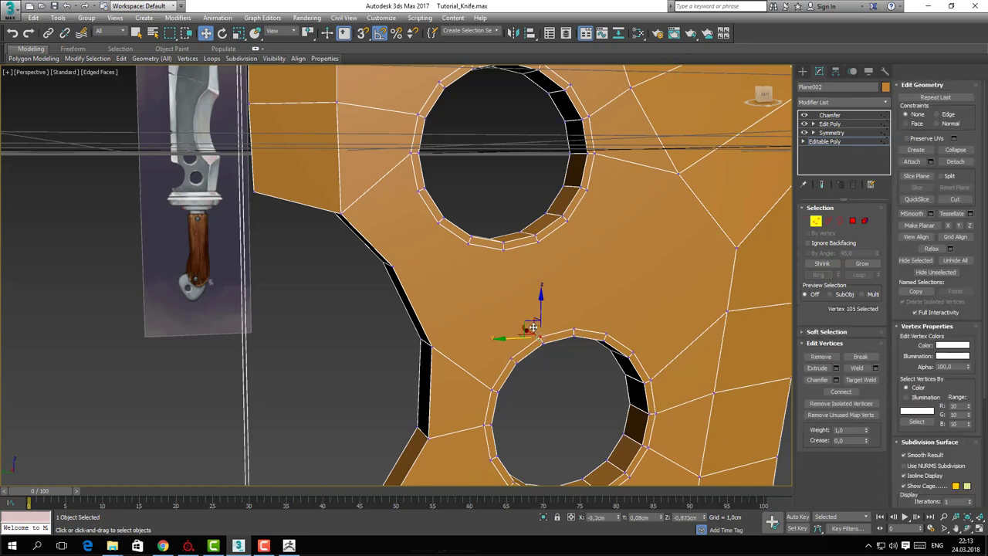
Connect four pairs of facing rim vertices between the upper and lower holes with straight edges
ctrl+click(504, 250)
key(ctrl+shift+e)
alt+middle_drag(617, 325, 551, 335)
click(569, 333)
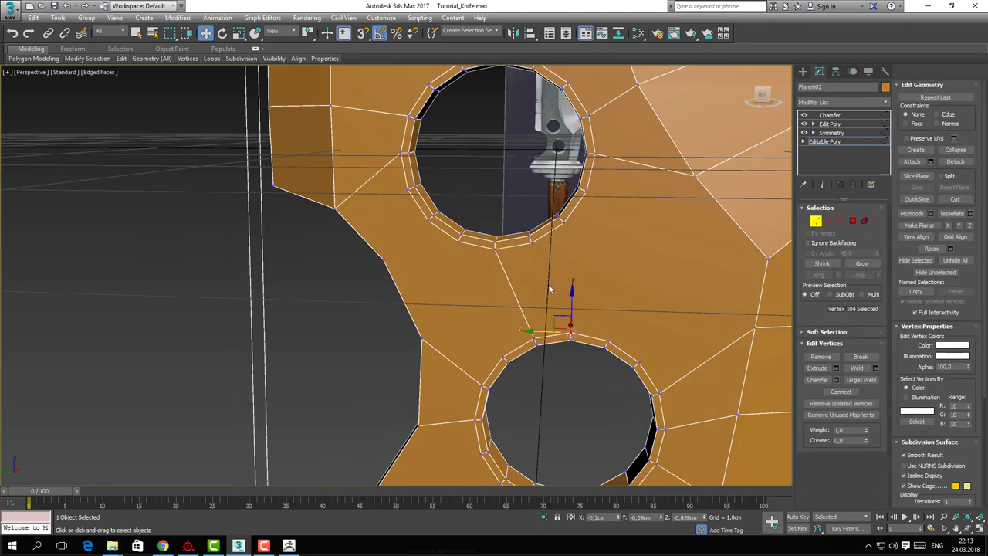
ctrl+click(532, 243)
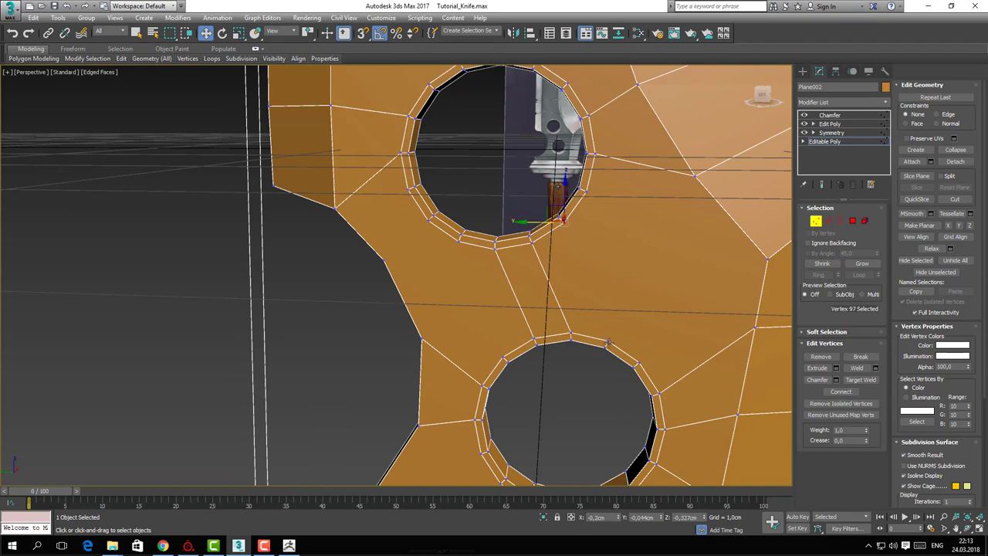
click(461, 247)
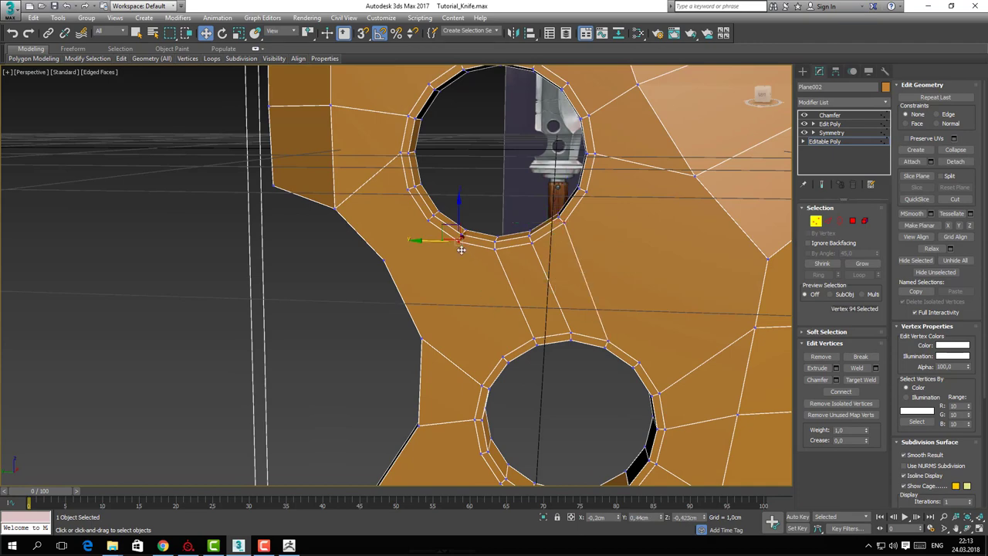
ctrl+click(503, 357)
key(ctrl+shift+e)
alt+middle_drag(503, 358, 381, 260)
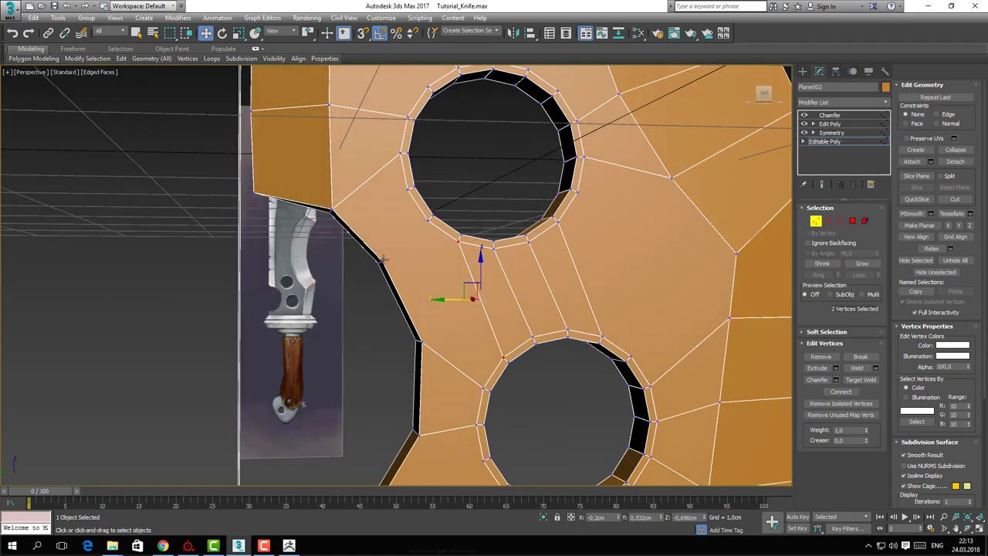
Connect the corner vertex on the curved notch outline to the nearest rim vertex of the upper hole
click(383, 261)
ctrl+click(428, 221)
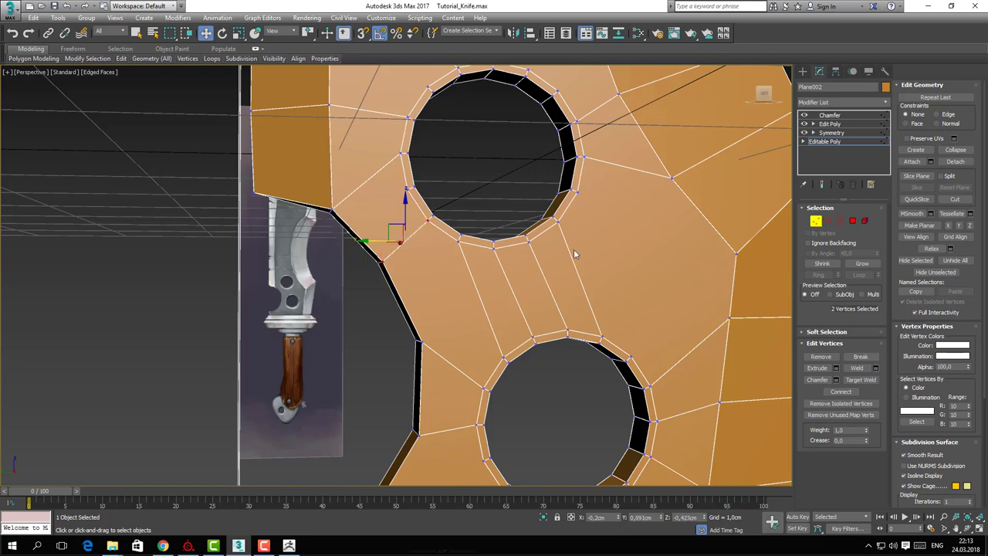
alt+middle_drag(574, 248, 582, 199)
Try to connect a rim vertex of the upper hole to the bevel corner vertex beside it, then undo the connection
click(583, 190)
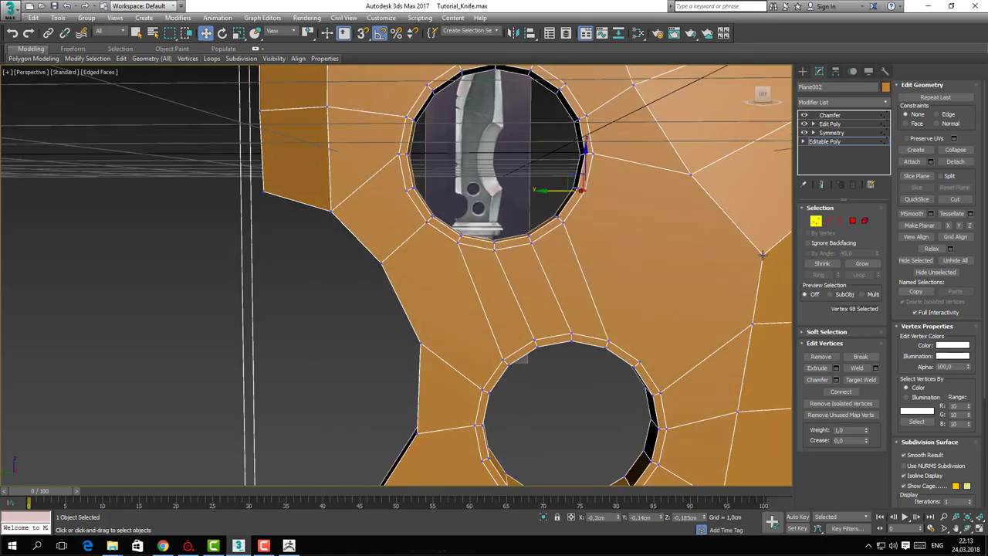
ctrl+click(761, 255)
key(ctrl+shift+e)
alt+middle_drag(754, 278, 650, 335)
key(ctrl+z)
Connect a rim vertex of the lower hole to the bevel corner vertex beside the two holes
click(611, 362)
ctrl+click(731, 254)
key(ctrl+shift+e)
Examine the mesh around both holes with the Chamfer modifier's result displayed
scroll(535, 212, down, 2)
middle_drag(534, 210, 539, 275)
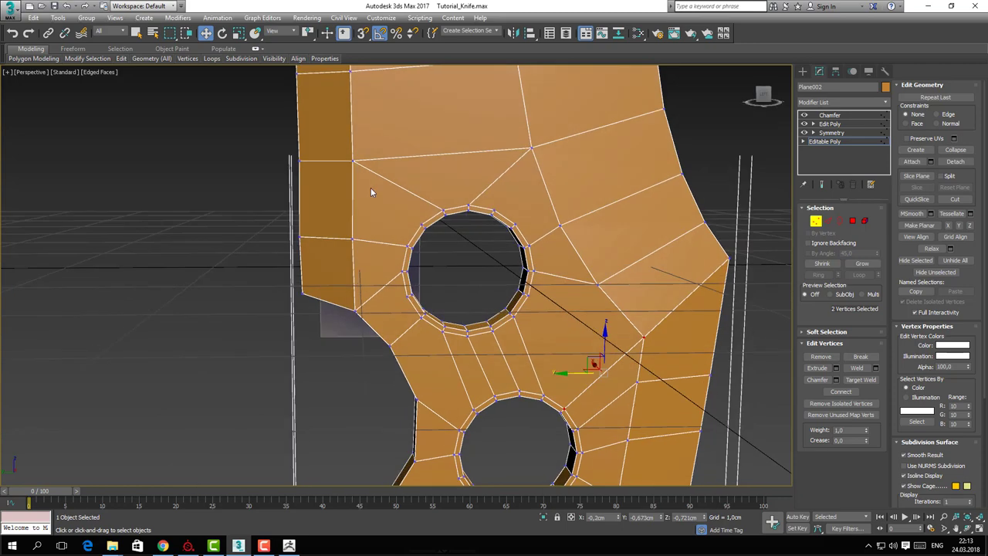
key(2)
scroll(409, 190, down, 2)
middle_drag(409, 177, 412, 233)
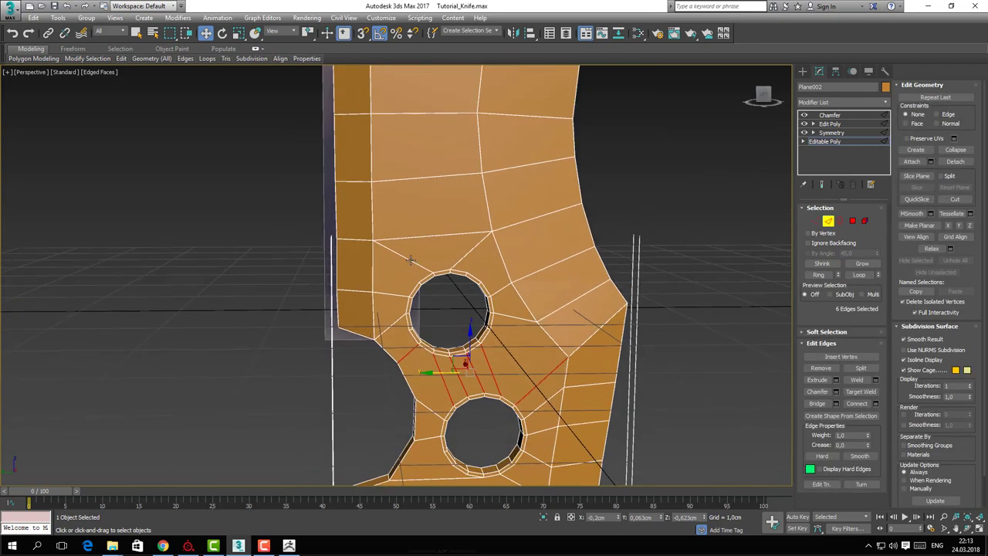
key(2)
key(Page_Up)
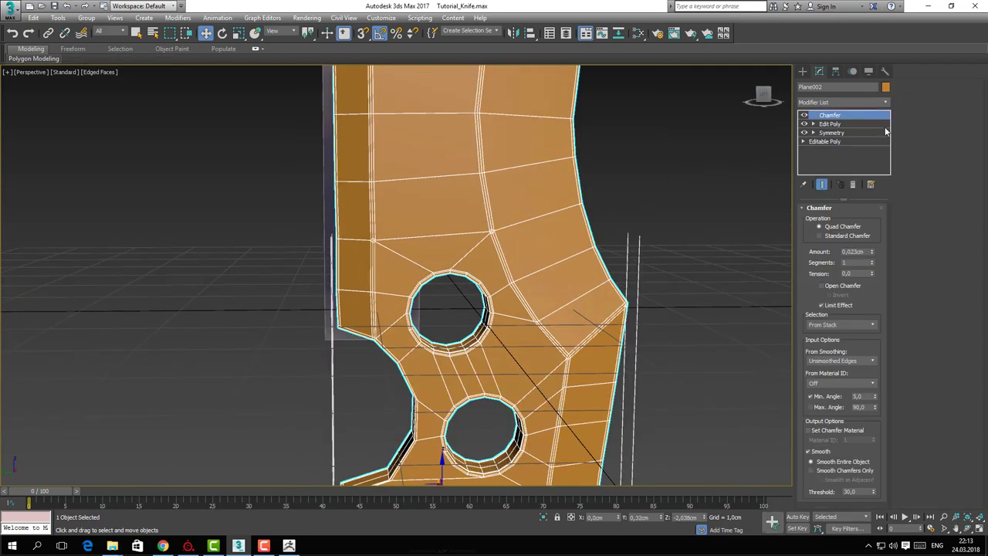
Return to the Editable Poly level and remove the two diagonal edges above the upper hole
click(825, 141)
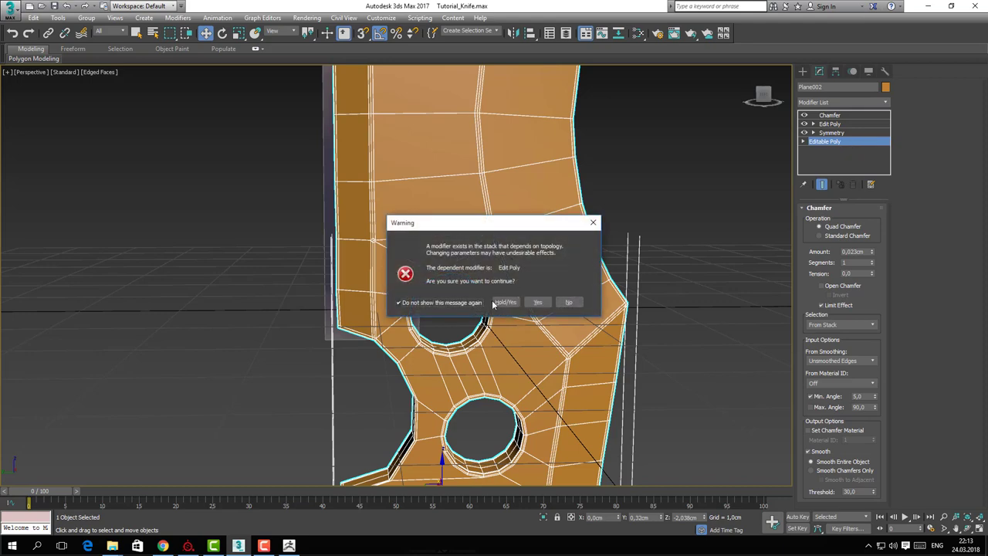
click(500, 302)
key(2)
scroll(512, 252, up, 3)
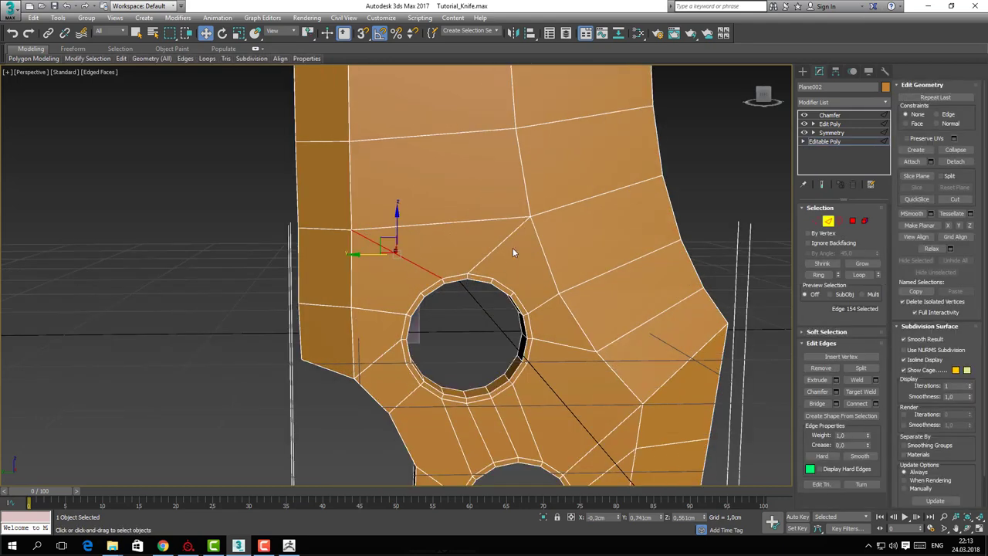
ctrl+click(495, 249)
key(BackSpace)
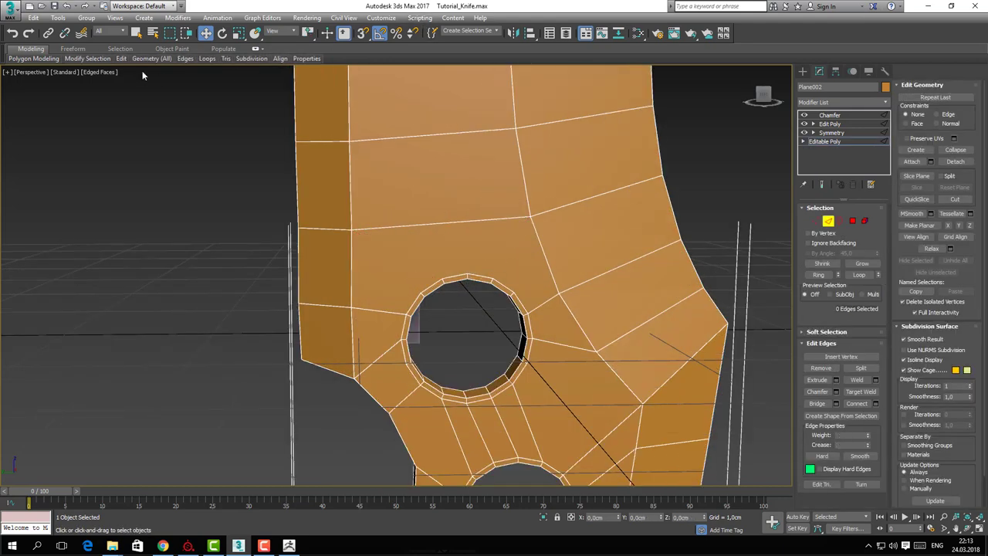
Cut two edges from the upper hole's rim to the horizontal edge above it, then leave edge editing
click(254, 48)
click(319, 74)
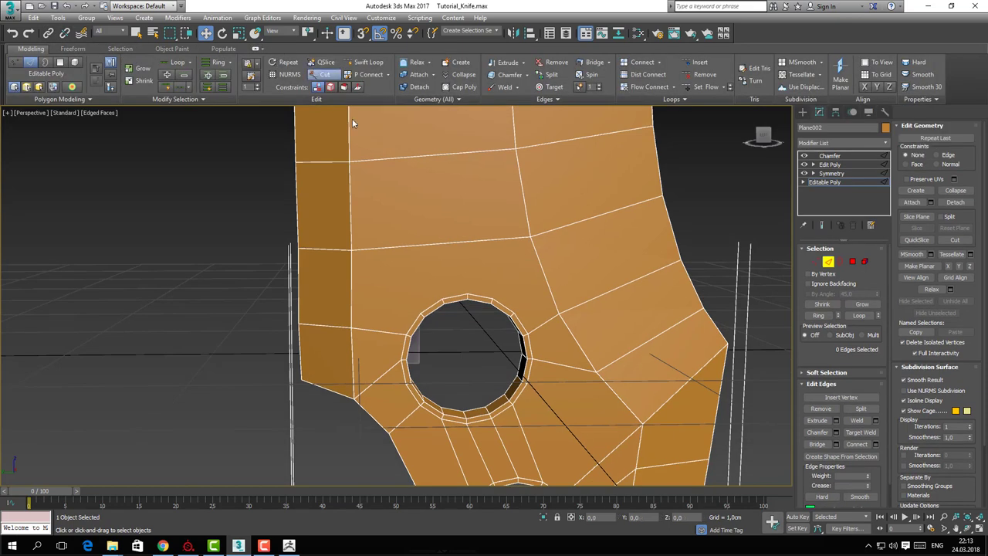
click(441, 298)
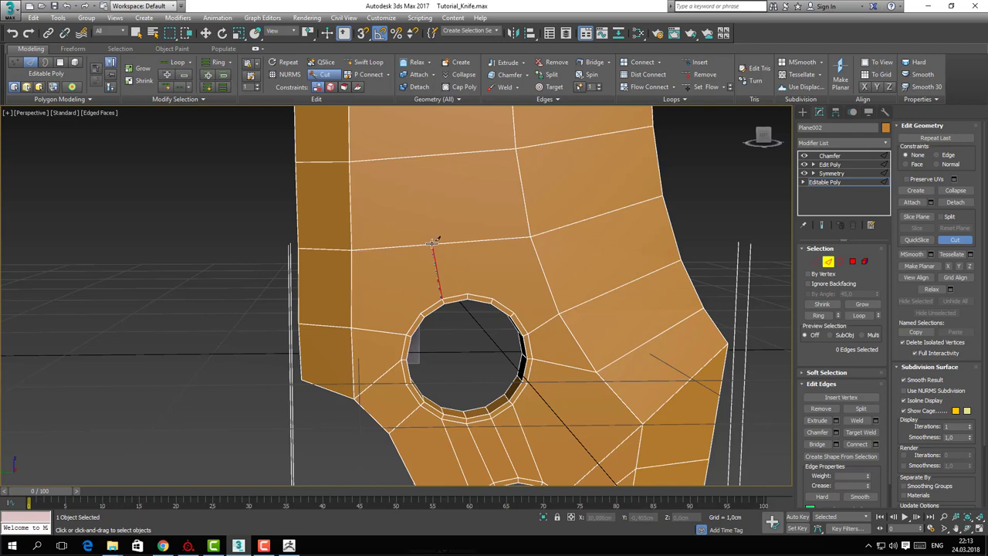
click(432, 244)
right_click(450, 272)
click(467, 293)
click(455, 242)
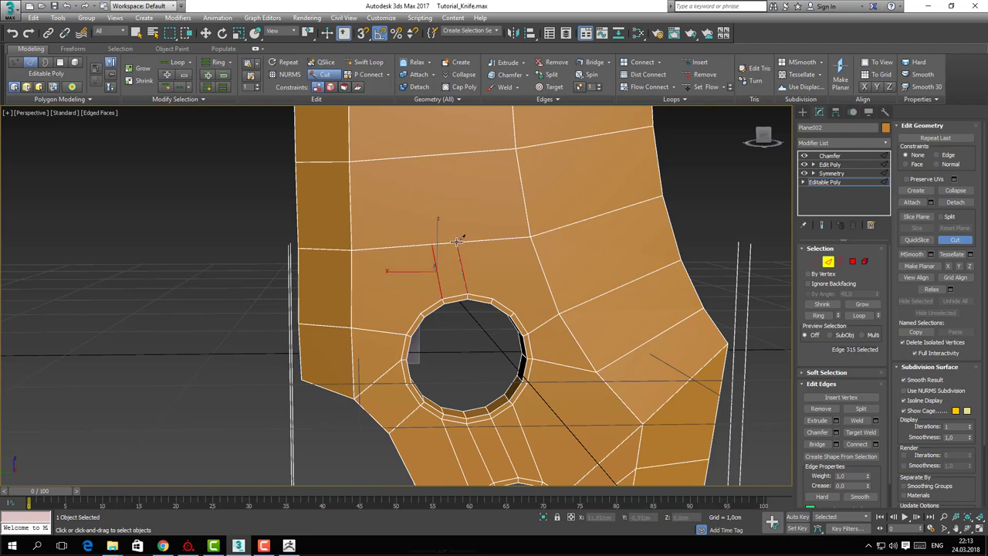
right_click(455, 242)
alt+middle_drag(502, 321, 496, 299)
middle_drag(515, 471, 420, 271)
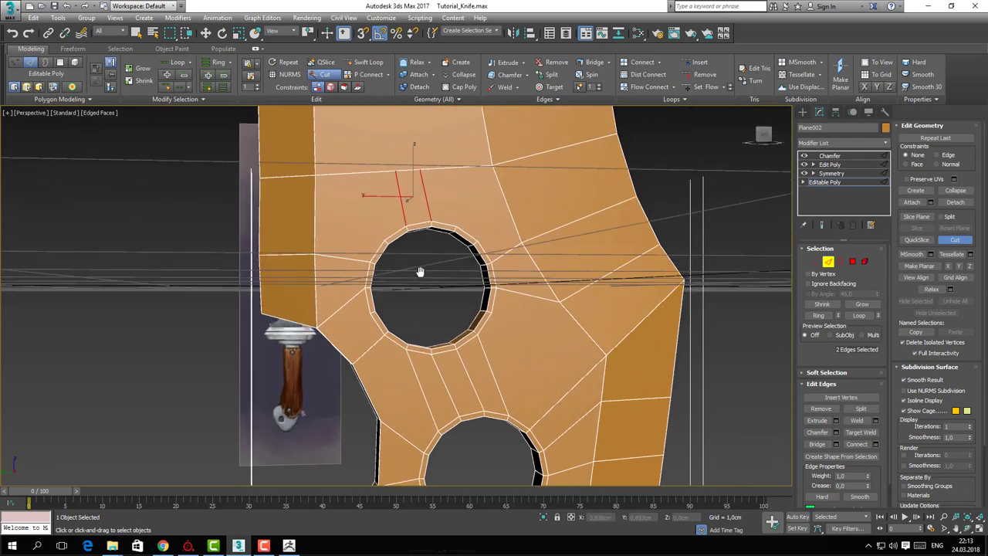
right_click(436, 325)
click(734, 263)
click(828, 261)
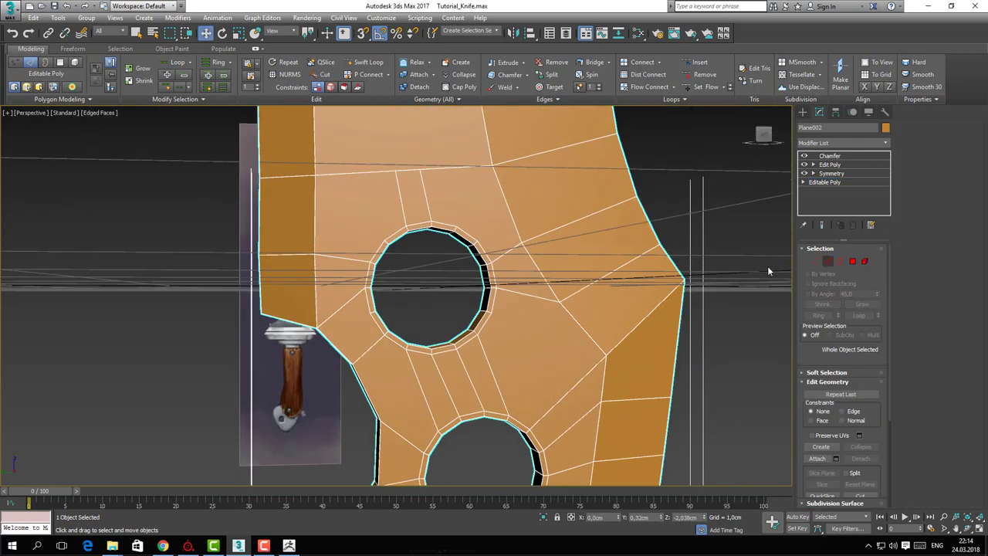
Set the blade's Chamfer amount to 0,021 cm while viewing the corner at the blade's base
click(768, 271)
alt+middle_drag(768, 271, 525, 278)
scroll(392, 419, up, 2)
scroll(408, 378, up, 4)
middle_drag(393, 419, 379, 348)
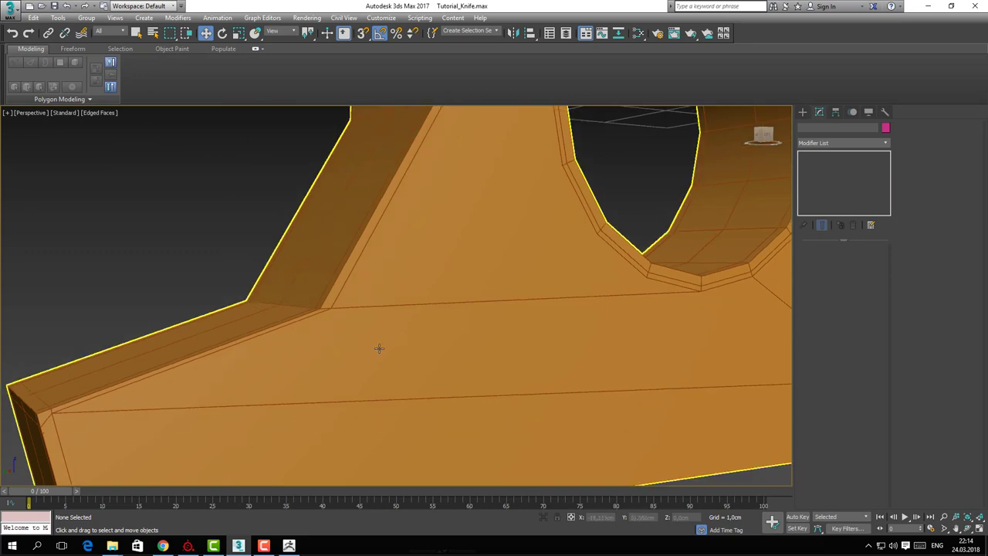
click(379, 348)
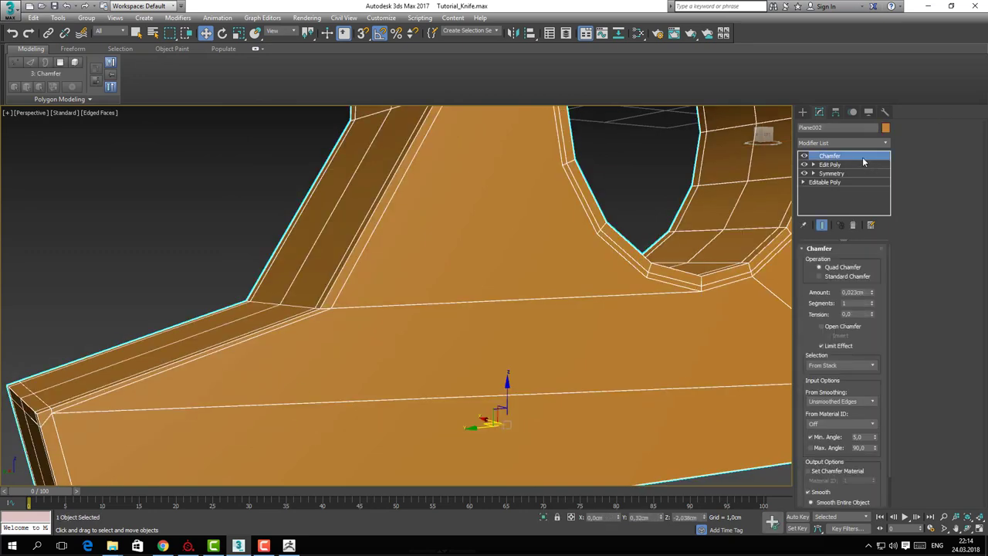
middle_drag(589, 335, 663, 280)
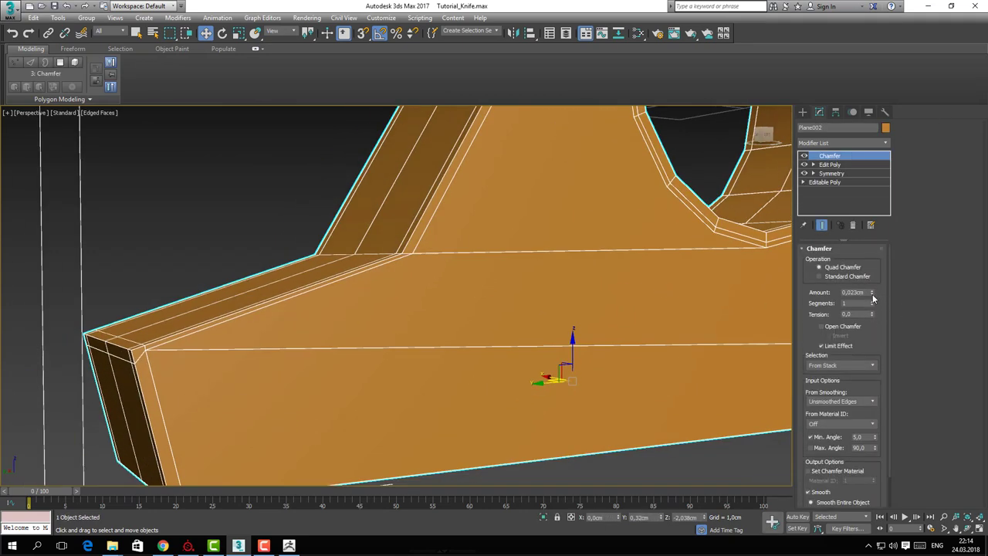
drag(872, 298, 870, 297)
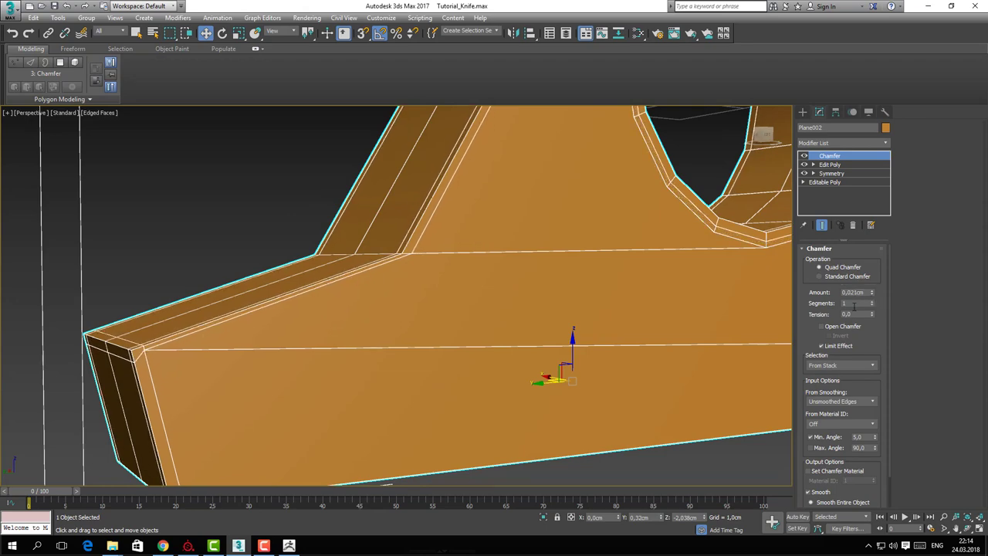
Add a TurboSmooth modifier above the Chamfer and set its iterations to 3
scroll(375, 388, down, 3)
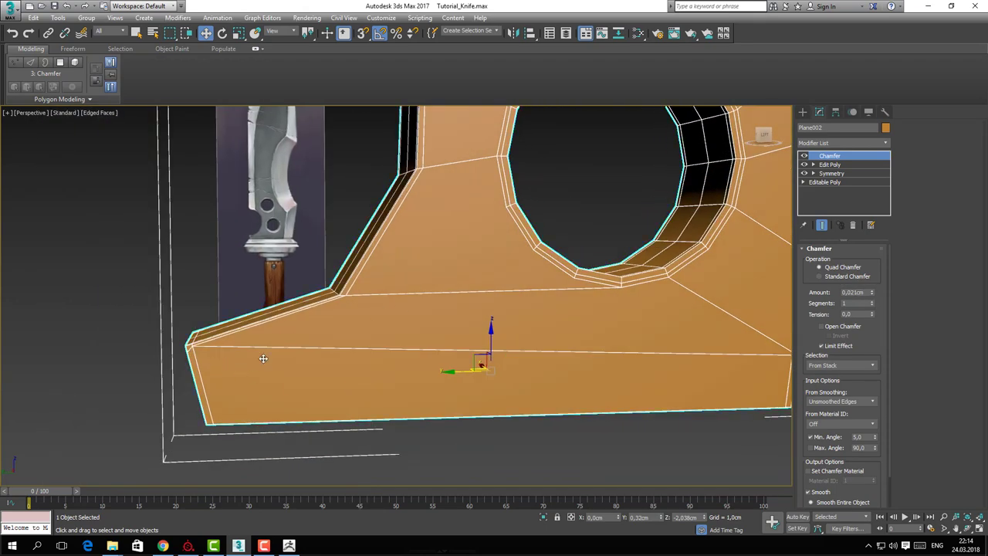
click(823, 142)
text(tu)
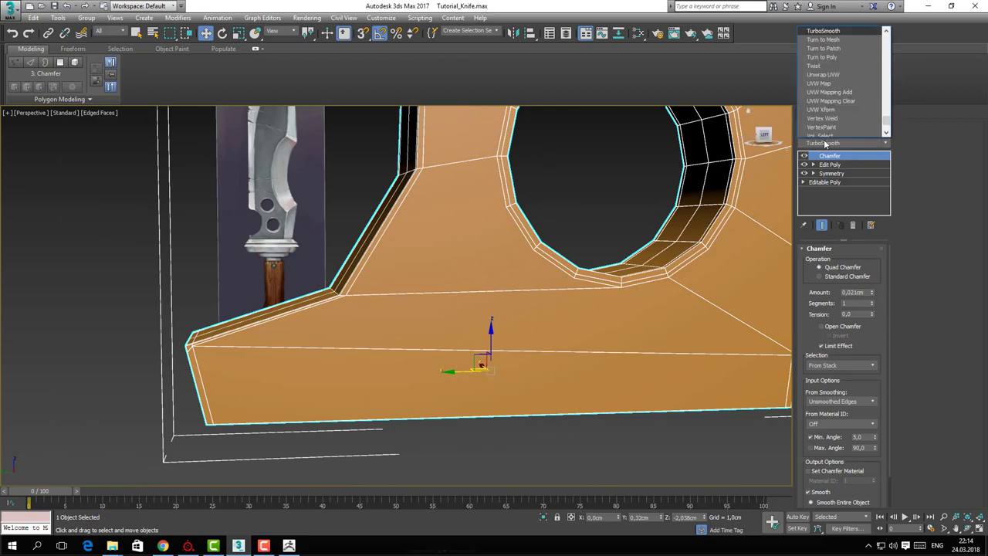
key(Return)
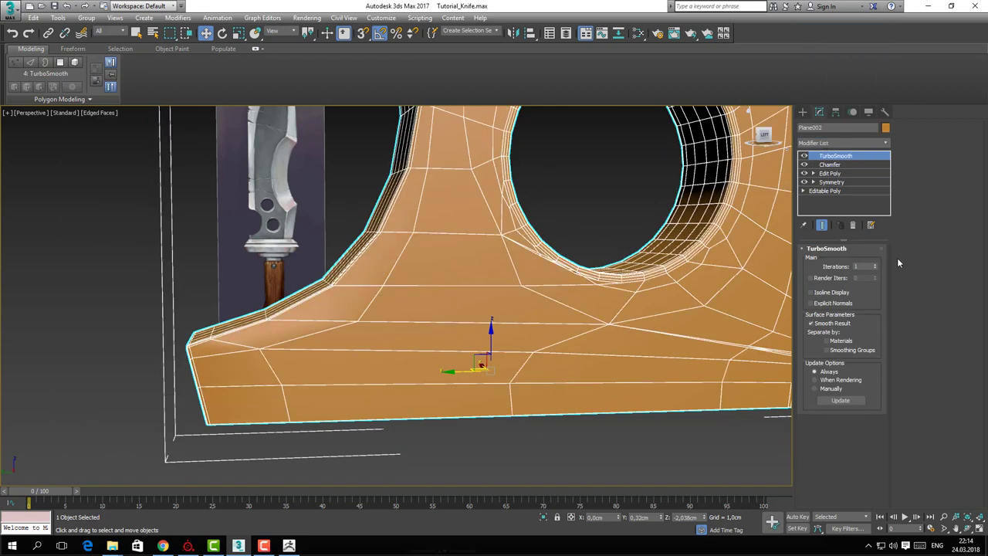
click(875, 263)
click(875, 264)
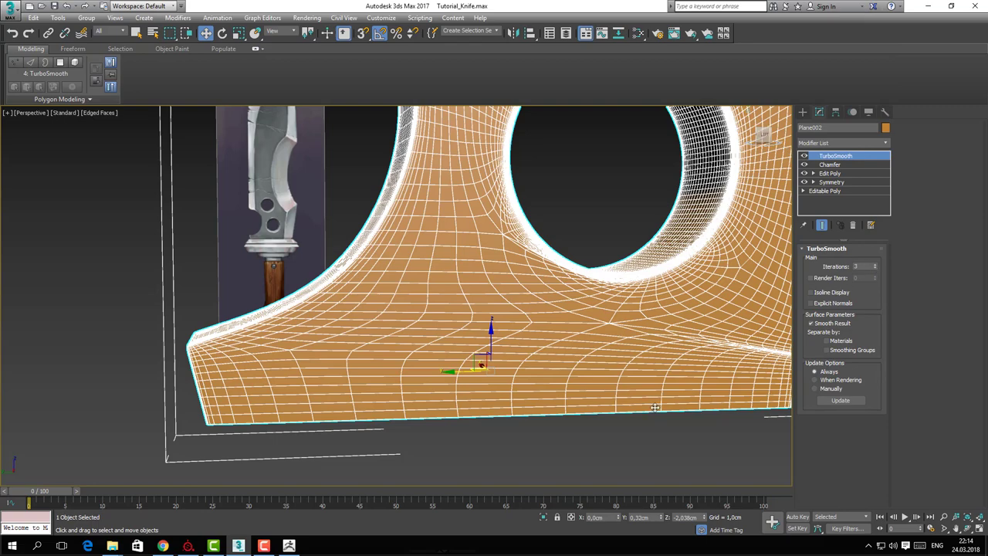
Hide the edged faces and examine the smoothed surface from the blade's base up to its tip
mouse_move(617, 409)
alt+middle_down()
mouse_move(526, 419)
mouse_move(554, 397)
alt+middle_up()
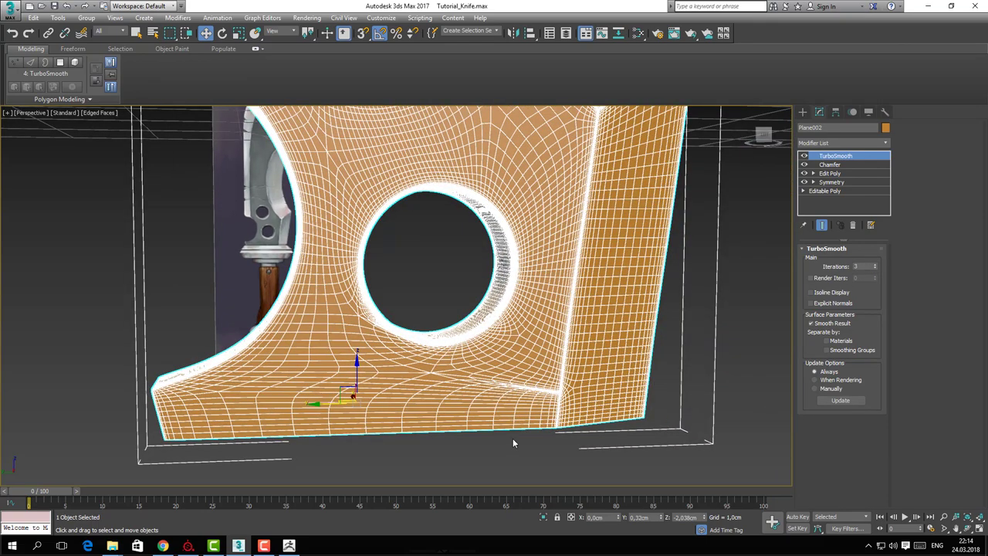
scroll(513, 438, up, 5)
key(F4)
scroll(478, 409, down, 6)
alt+middle_drag(486, 397, 473, 245)
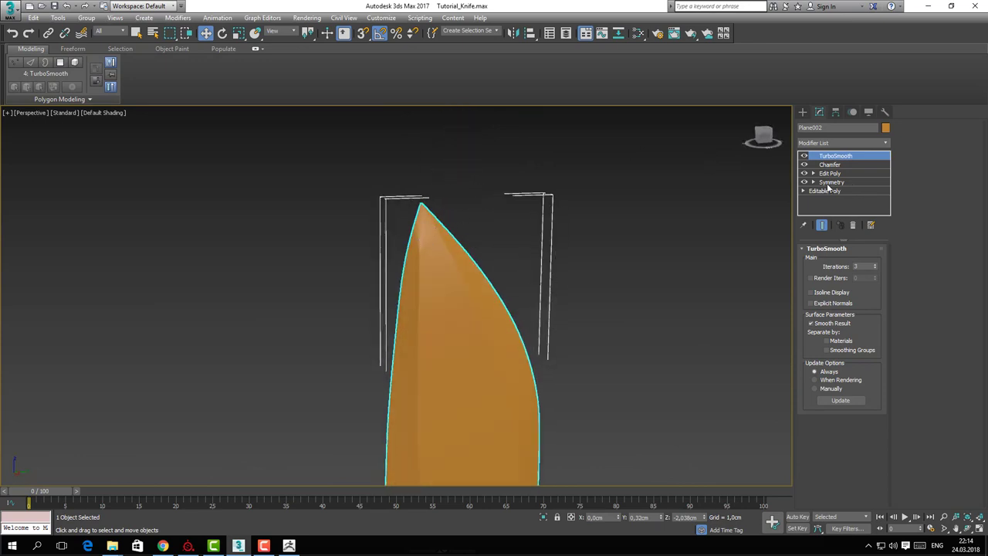
scroll(298, 301, up, 2)
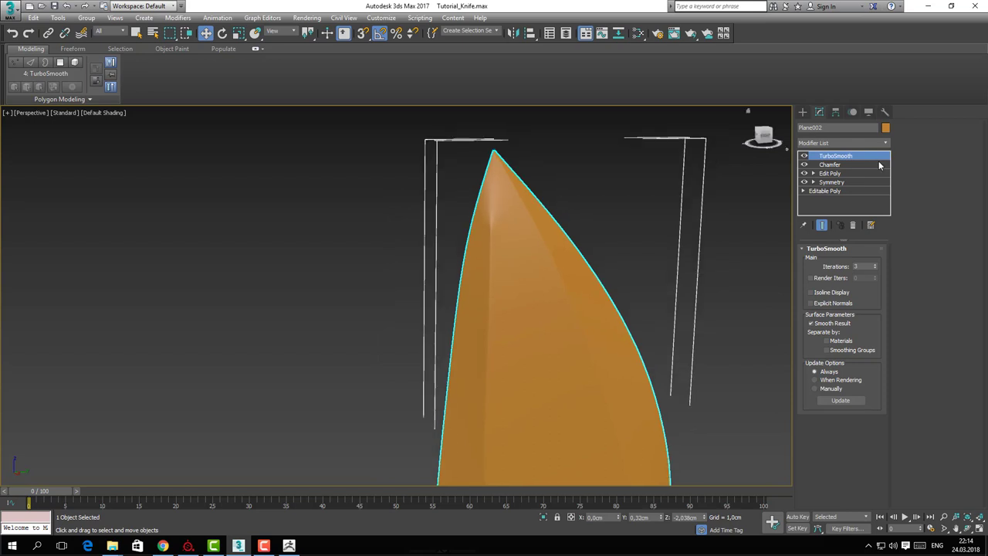
Enter polygon editing on the Edit Poly modifier, with edged faces shown and the end result hidden
click(835, 173)
middle_drag(549, 220, 483, 226)
click(853, 330)
key(F4)
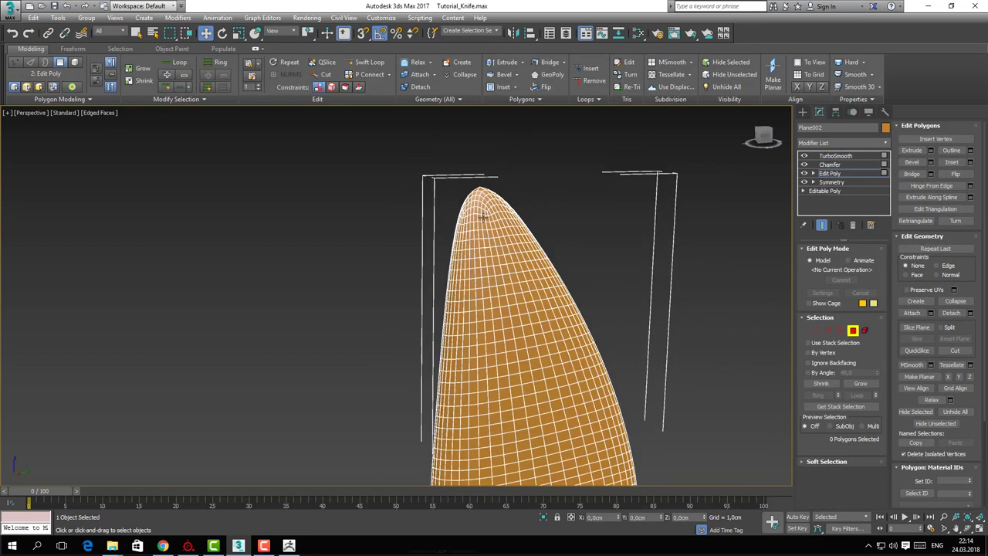
click(461, 222)
click(455, 284)
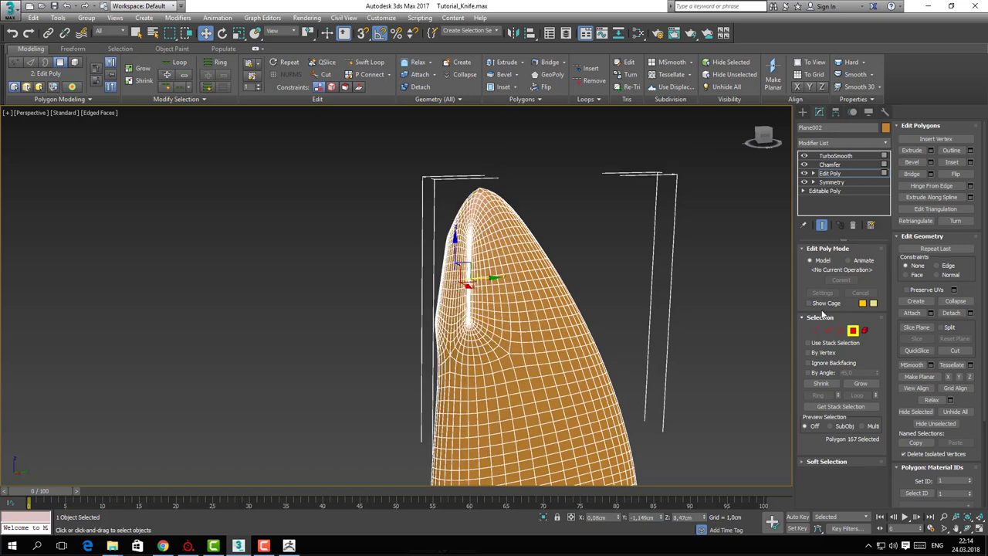
click(820, 224)
Clear smoothing group 4 from the narrow bevel polygon at the blade's tip and assign it smoothing group 1
click(461, 213)
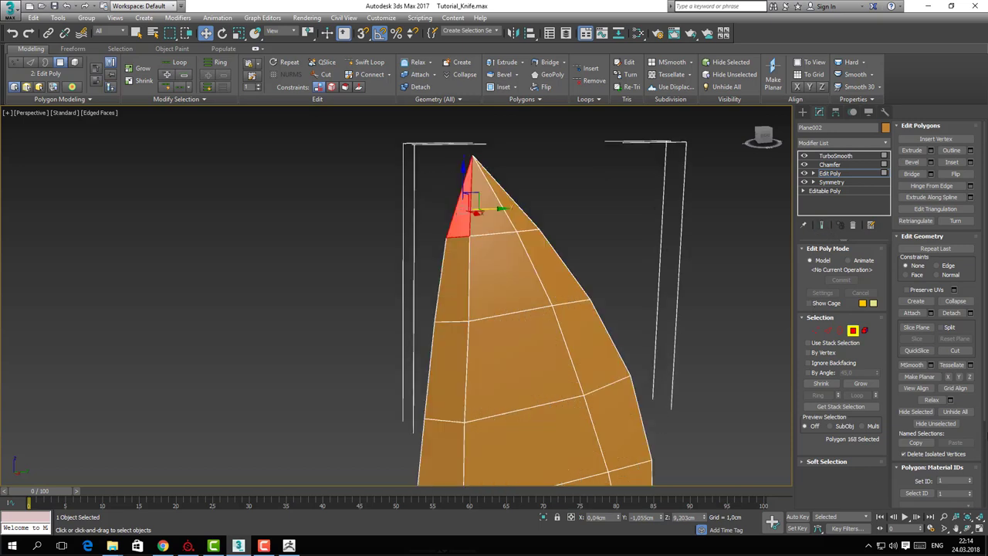
scroll(897, 398, down, 3)
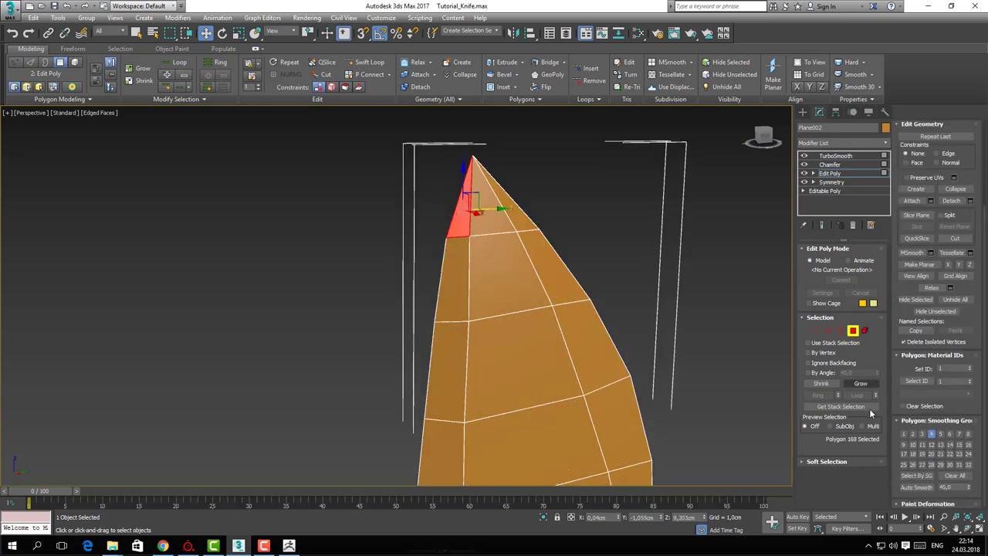
click(453, 295)
click(460, 223)
click(933, 436)
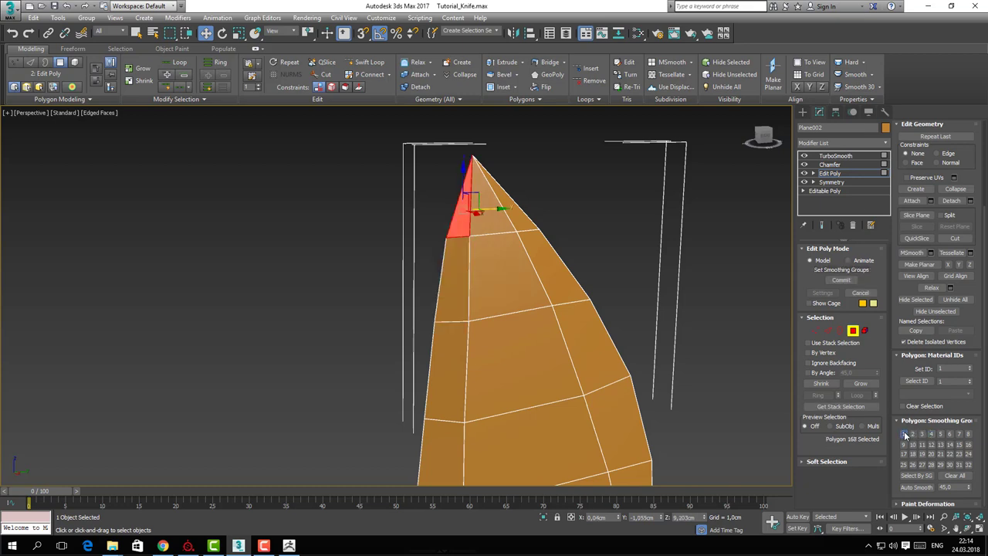
click(904, 433)
Assign smoothing group 7 to the six narrow bevel polygons between the blade's tip and the finger notch, and leave polygon editing
click(611, 235)
mouse_move(628, 304)
middle_down()
mouse_move(615, 285)
mouse_move(632, 320)
middle_up()
click(467, 244)
ctrl+click(463, 304)
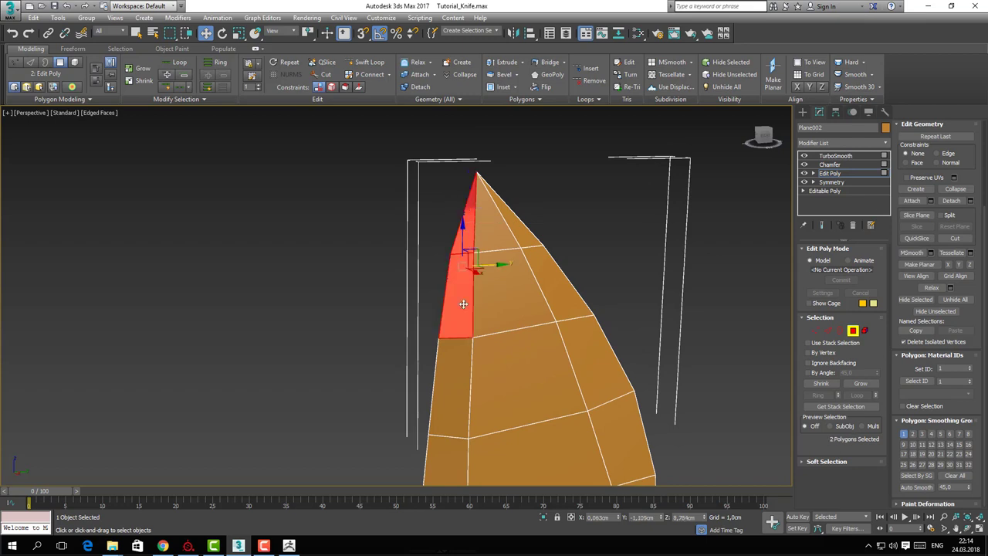
scroll(463, 303, down, 5)
ctrl+click(500, 197)
ctrl+click(497, 220)
ctrl+click(496, 236)
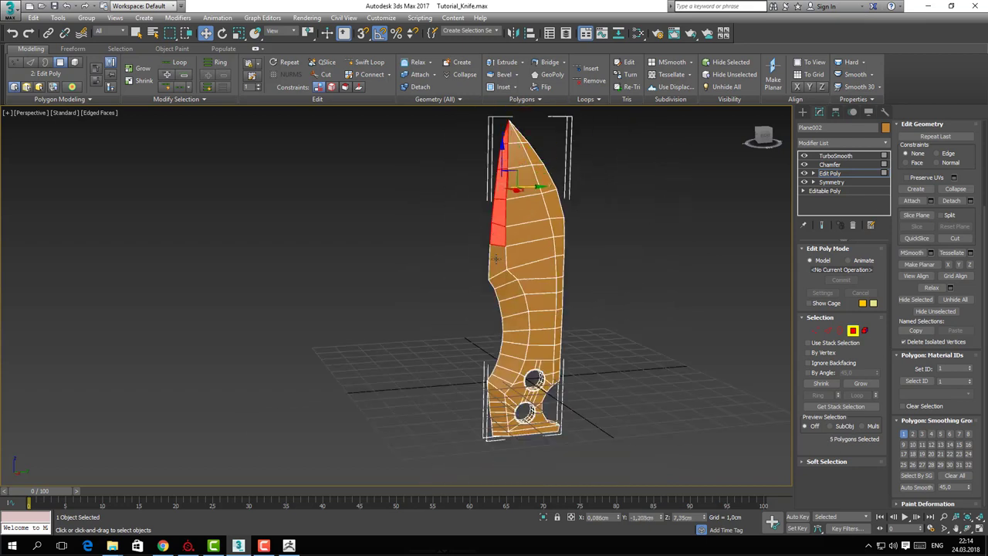
ctrl+click(495, 258)
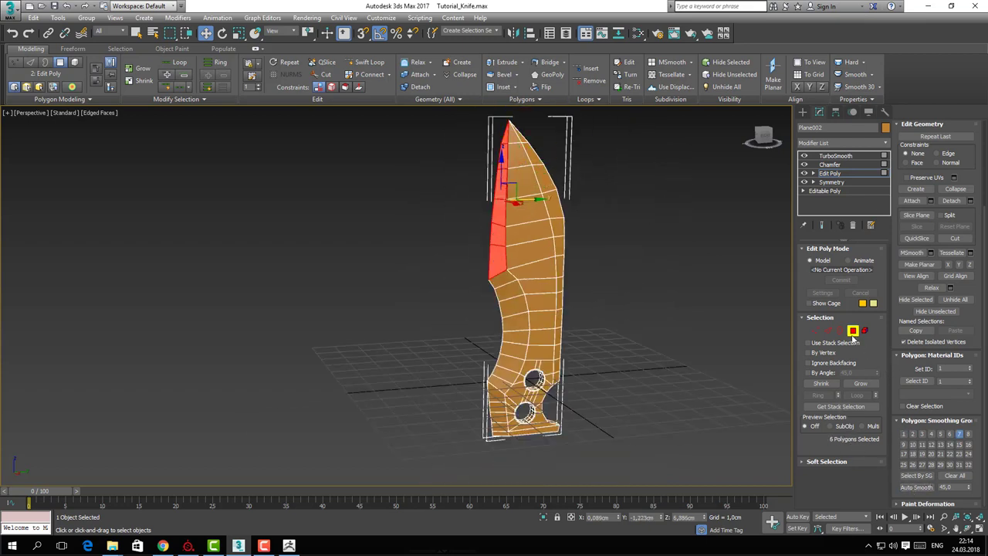
click(852, 333)
Hide the edged faces and examine the smoothed blade beside the reference image
click(577, 324)
mouse_move(576, 324)
middle_down()
mouse_move(564, 365)
mouse_move(563, 333)
mouse_move(787, 340)
mouse_move(394, 335)
mouse_move(404, 347)
mouse_move(338, 314)
middle_up()
key(F4)
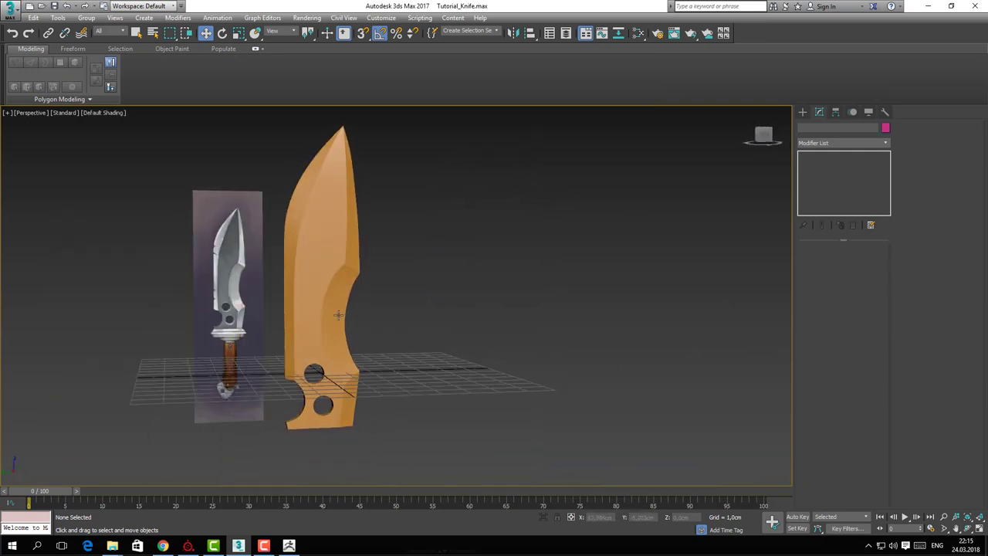
click(290, 270)
middle_drag(497, 262, 532, 274)
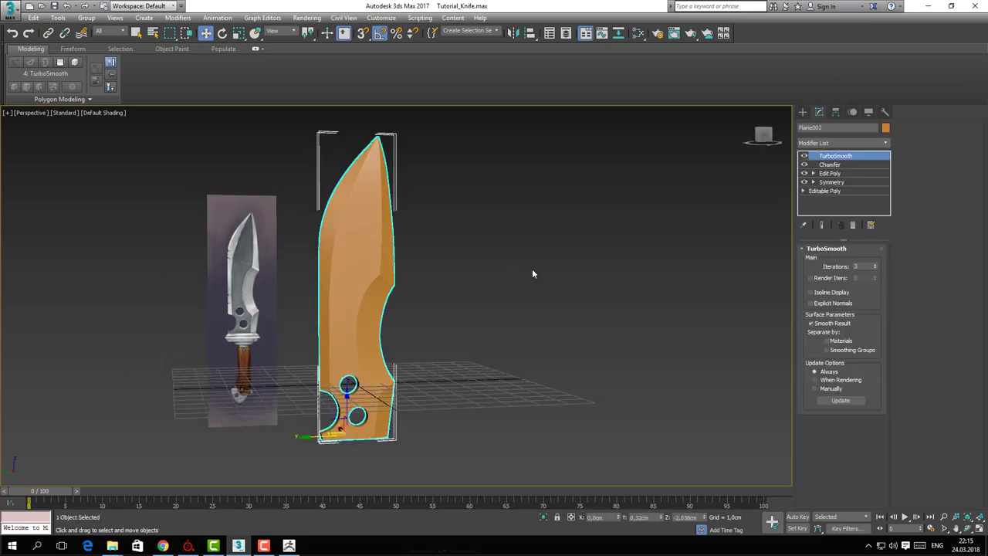
Try Clay shading in the Perspective view to inspect the blade, and restore Default Shading
click(105, 113)
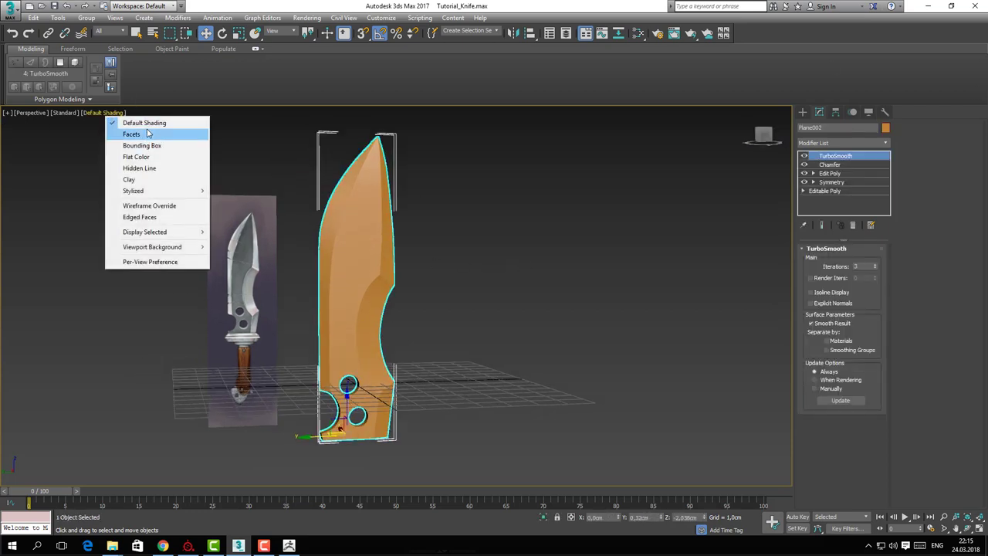
click(154, 181)
middle_drag(399, 254, 514, 227)
click(595, 274)
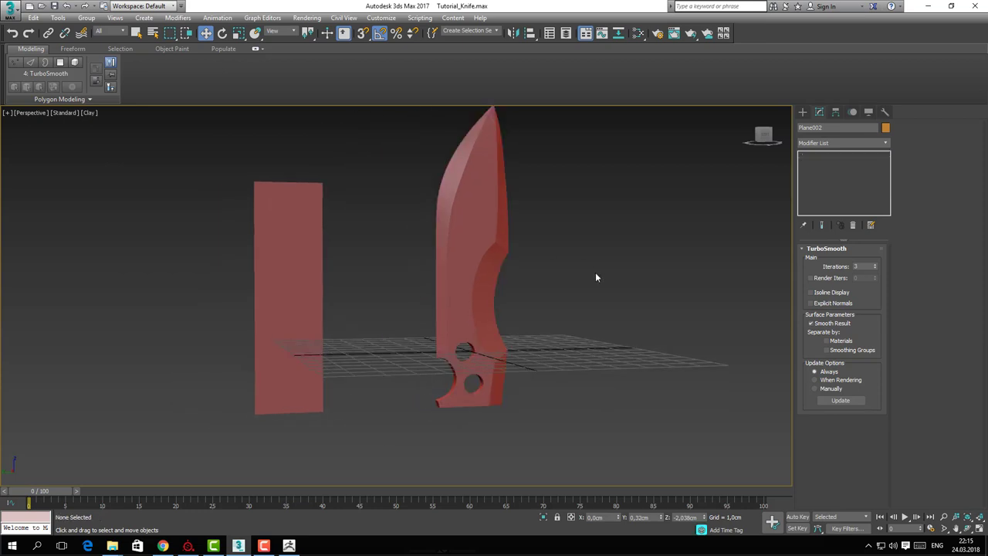
middle_drag(497, 285, 492, 291)
click(87, 113)
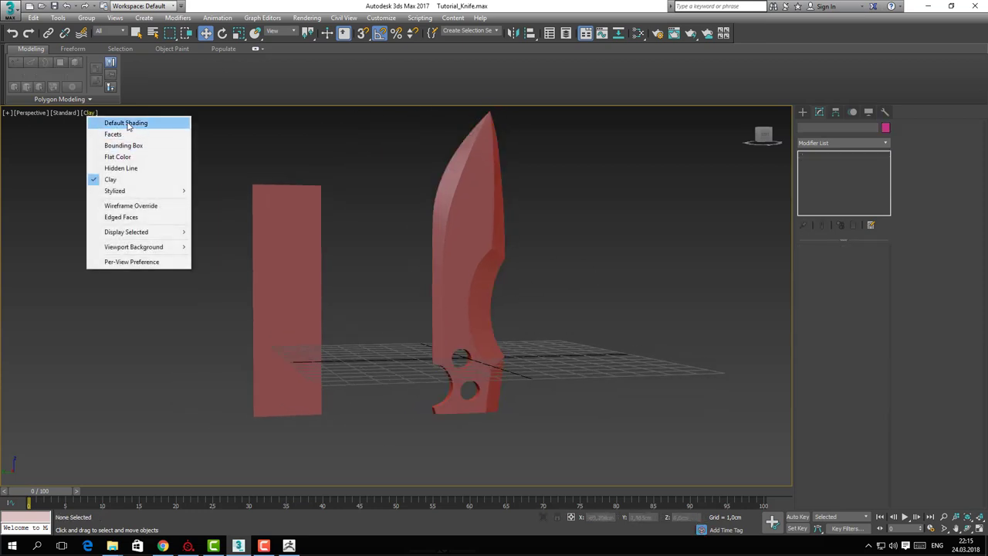
click(136, 125)
Set the blade's object color to black
alt+middle_drag(324, 223, 401, 298)
click(471, 309)
alt+middle_drag(610, 309, 679, 274)
click(885, 128)
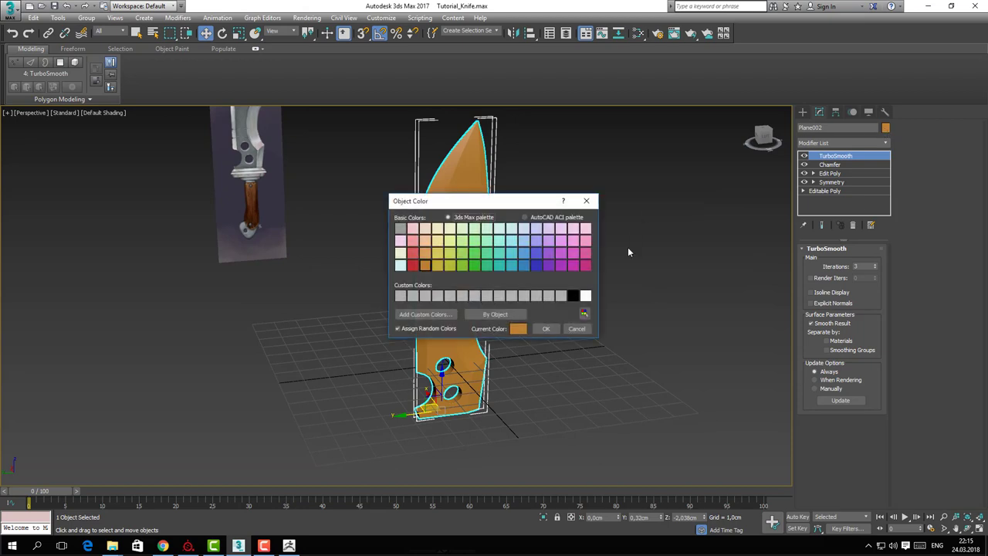
click(546, 328)
alt+middle_drag(561, 328, 600, 348)
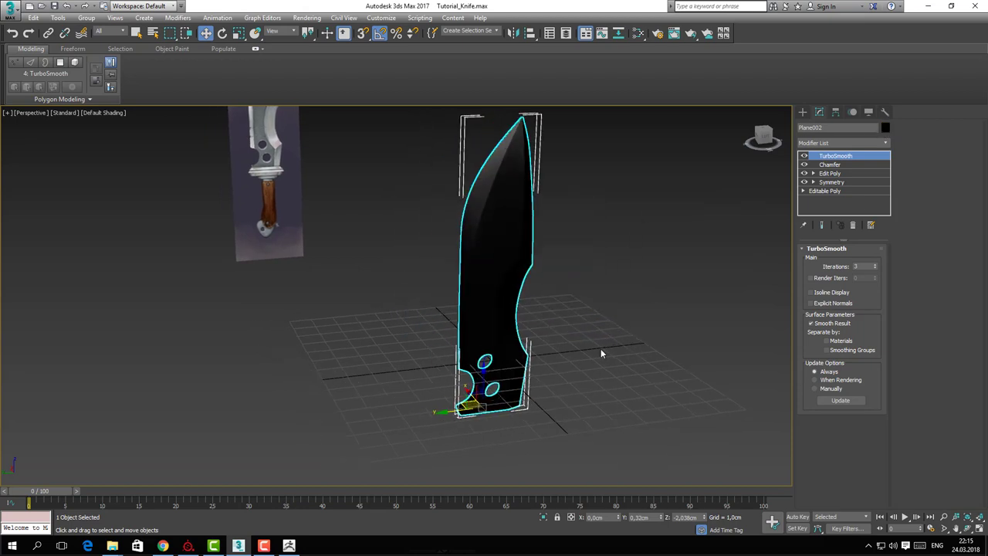
Switch the Material Editor to compact mode, assign the 02 - Default material to the blade, and close the editor
key(m)
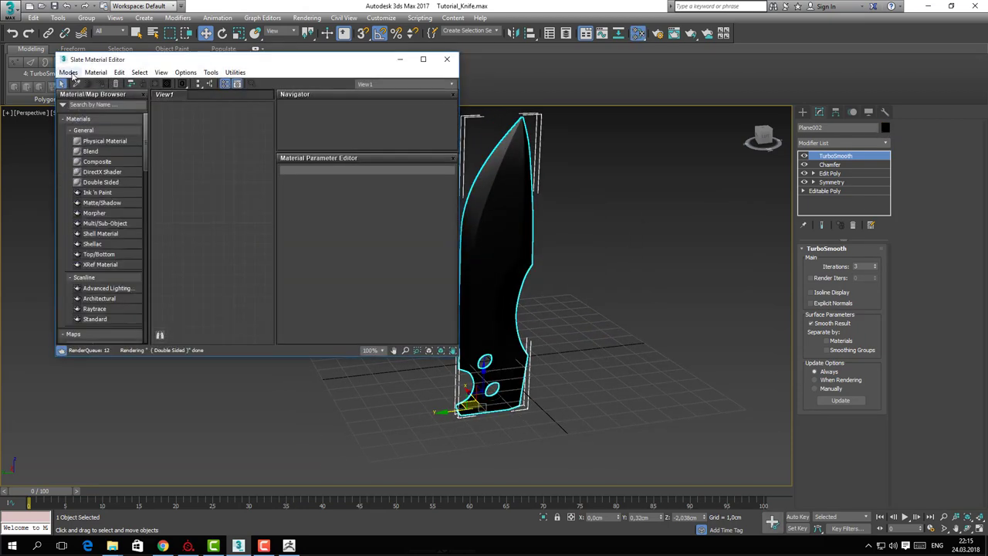
click(68, 72)
click(96, 81)
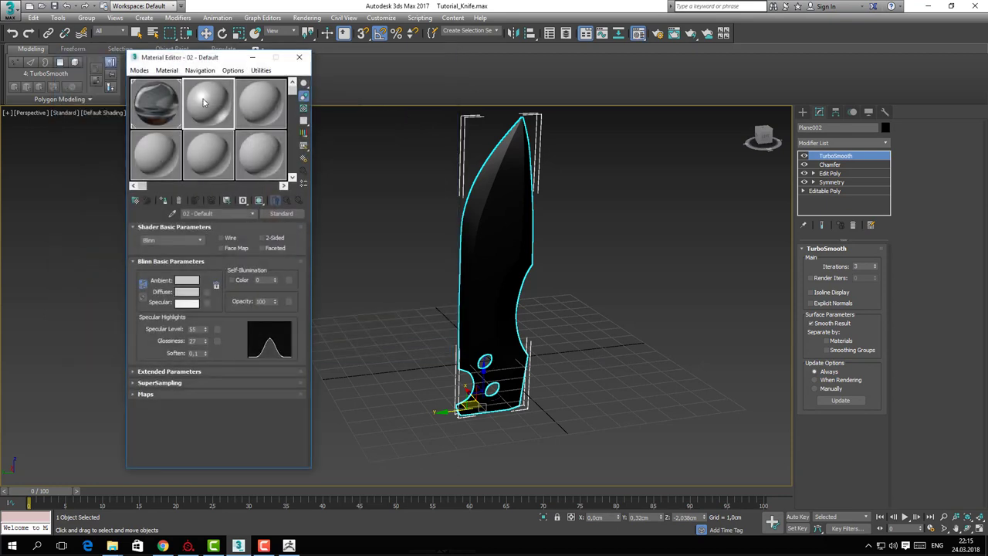
click(163, 200)
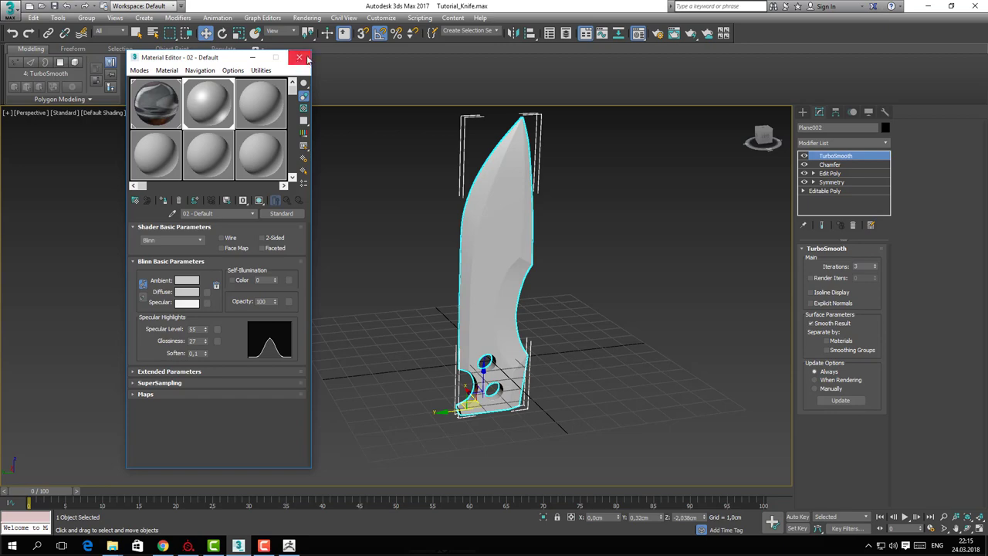
click(303, 58)
click(416, 258)
alt+middle_drag(486, 344, 501, 373)
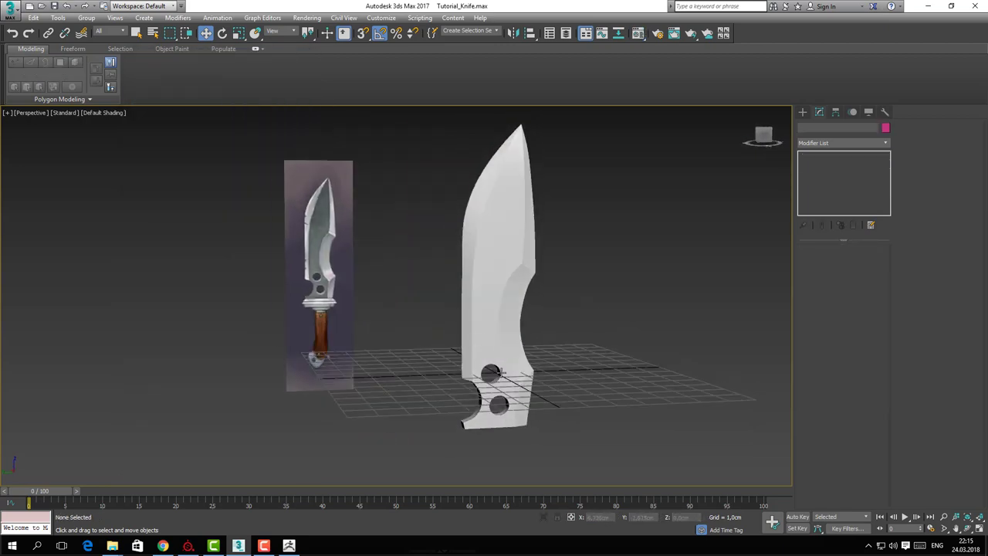
Show all four viewports and enable Isoline Display on the blade's TurboSmooth modifier
key(alt+w)
scroll(223, 395, down, 3)
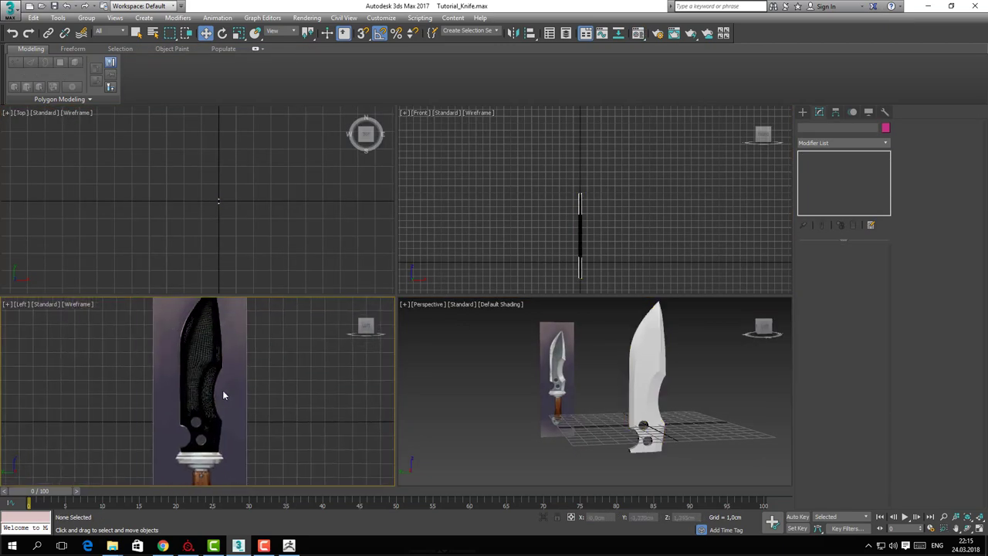
click(643, 371)
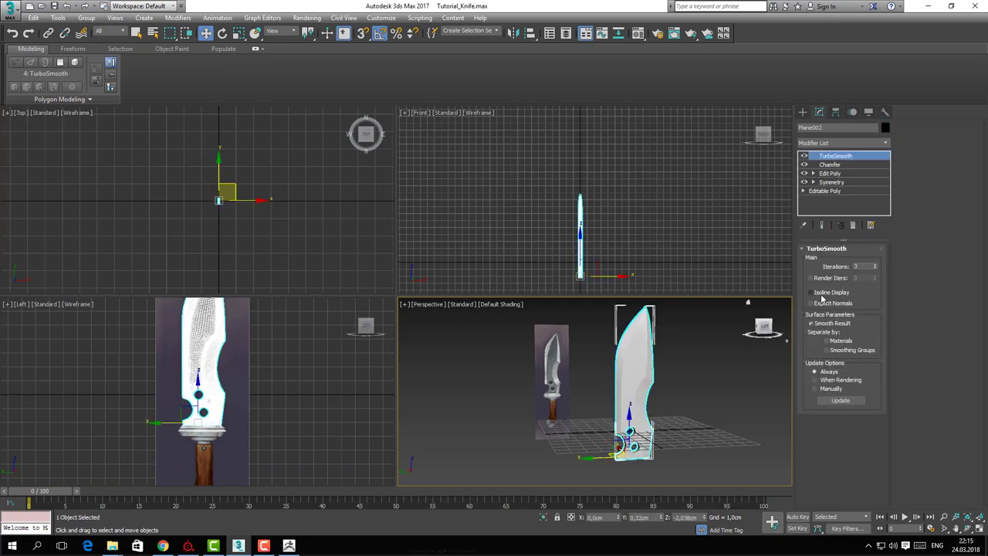
click(311, 308)
Compare the blade's wireframe with the reference in the Left view, and examine its shaded surface around the notch in Perspective
scroll(263, 340, up, 4)
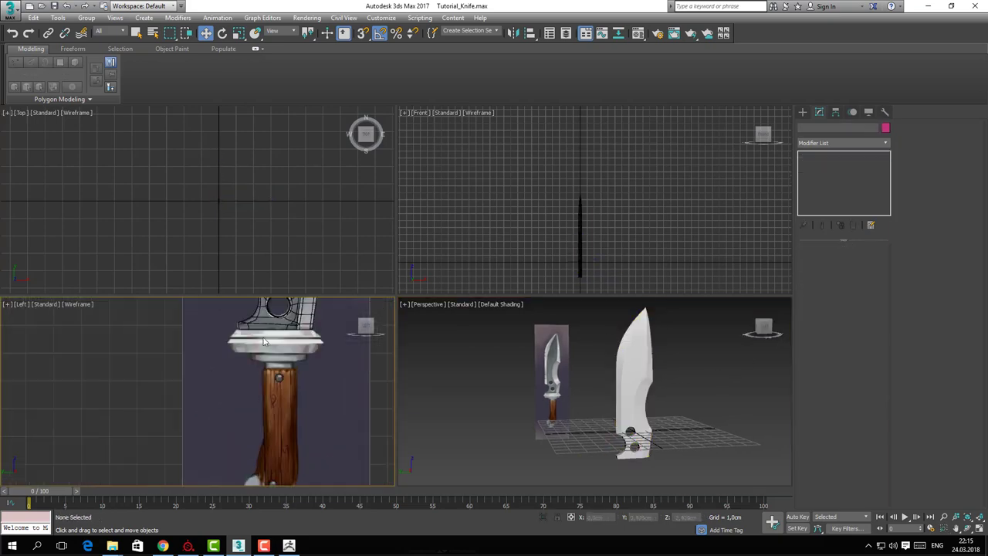
middle_drag(263, 341, 234, 448)
middle_drag(218, 301, 207, 429)
alt+middle_drag(703, 388, 681, 390)
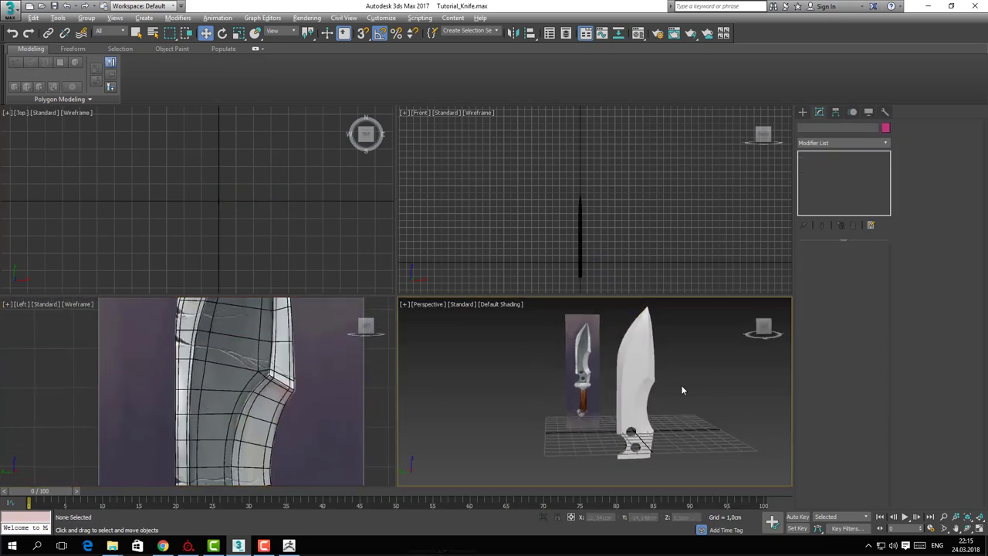
scroll(680, 390, up, 1)
key(alt+w)
scroll(497, 343, down, 2)
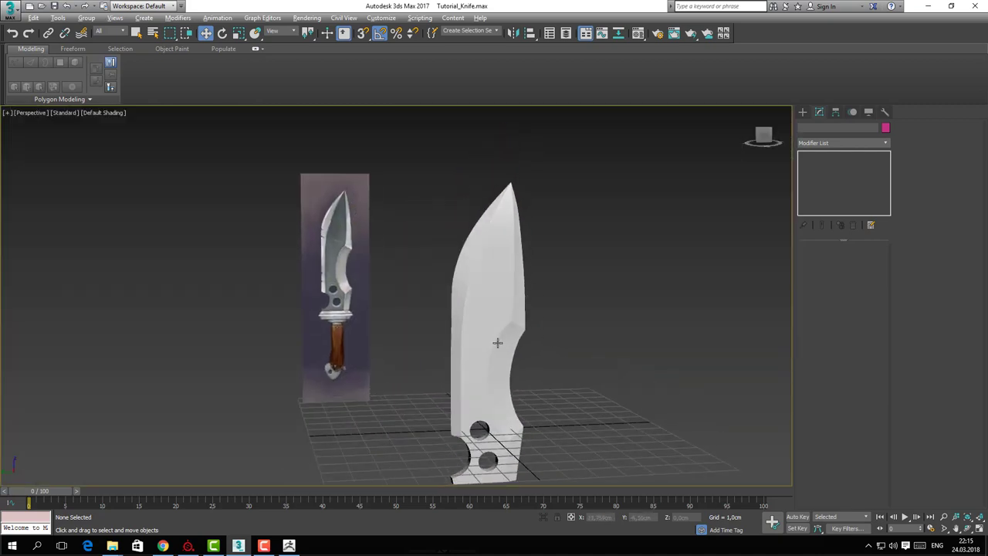
click(496, 343)
key(alt+w)
middle_drag(228, 308, 231, 359)
scroll(635, 362, up, 3)
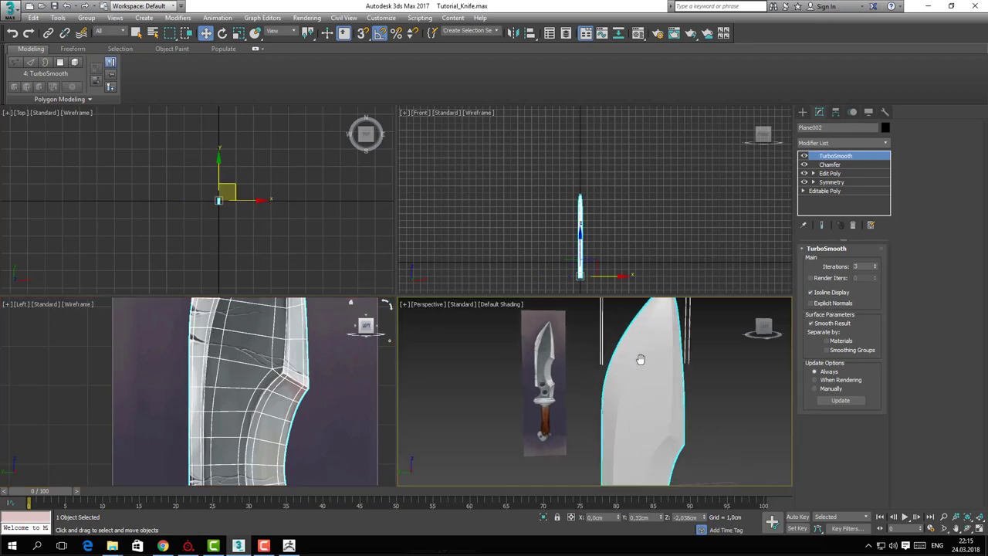
mouse_move(639, 359)
alt+middle_down()
mouse_move(638, 350)
mouse_move(633, 360)
alt+middle_up()
middle_drag(626, 455, 411, 279)
key(alt+w)
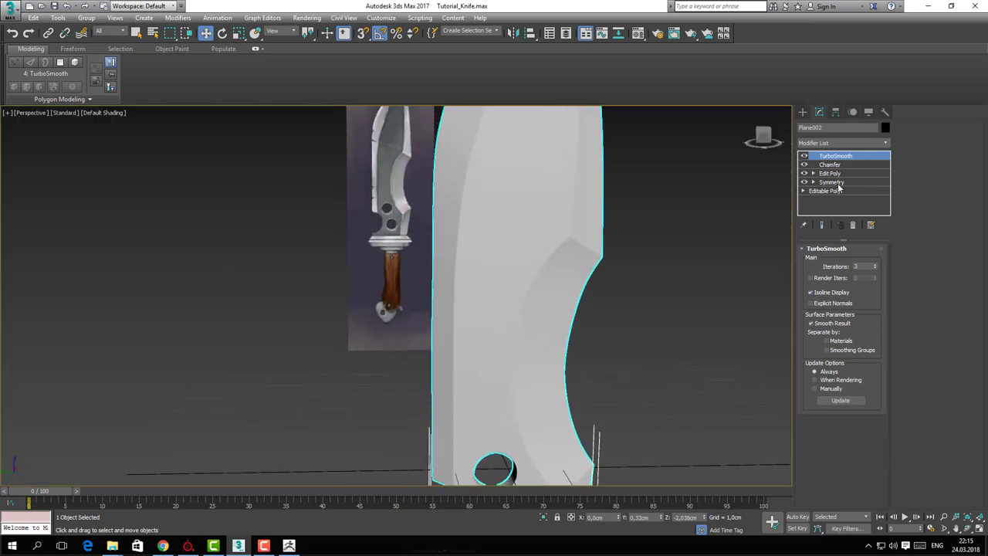
Enter vertex editing on the base Editable Poly, with edged faces shown and all four viewports displayed
click(837, 191)
key(1)
middle_drag(470, 313, 457, 317)
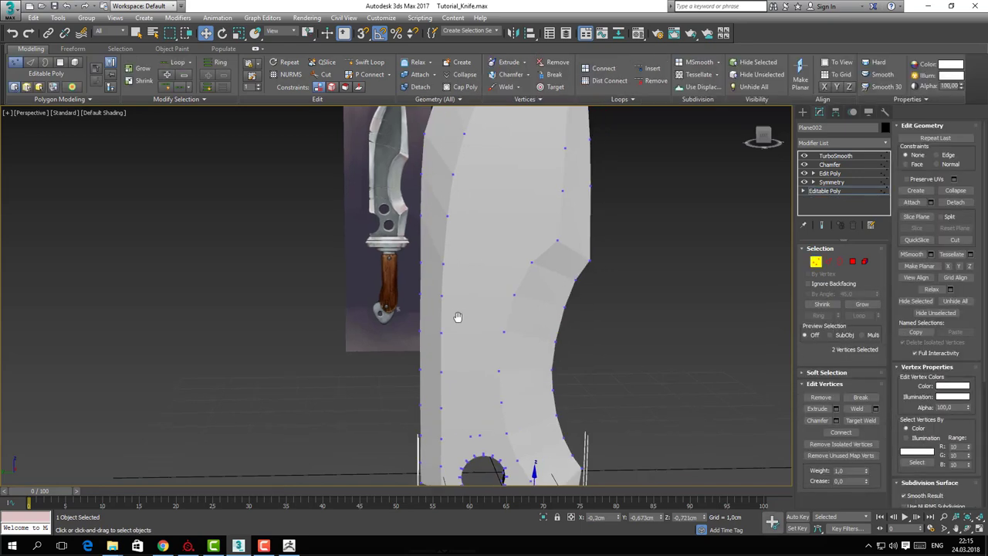
key(F4)
middle_drag(414, 293, 425, 298)
key(alt+w)
In the Left view, adjust the lowest vertices of the blade's straight back edge beside the upper hole to match the reference outline
middle_click(273, 369)
scroll(273, 368, down, 2)
middle_drag(230, 355, 254, 331)
scroll(230, 436, up, 3)
middle_drag(231, 442, 203, 371)
drag(207, 408, 224, 439)
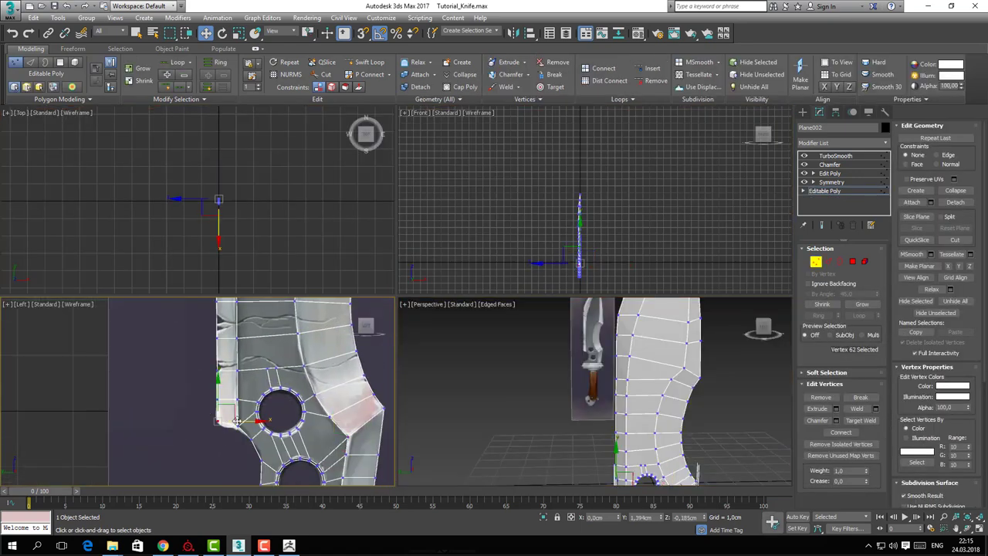
ctrl+click(216, 400)
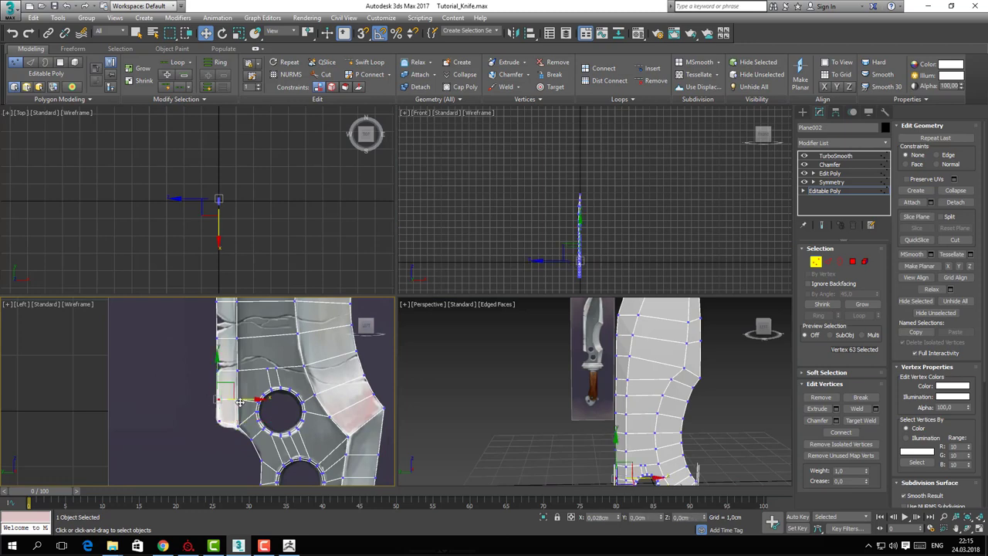
drag(240, 402, 240, 402)
middle_drag(204, 370, 208, 430)
drag(206, 419, 229, 438)
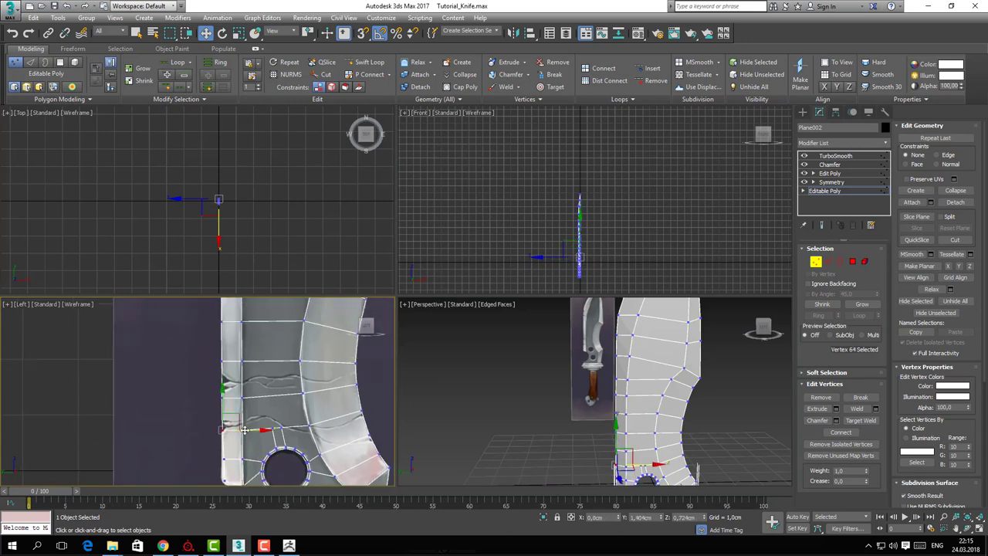
Align the back-edge vertices level with the upper part of the finger notch to the reference outline
middle_drag(190, 388, 195, 462)
middle_drag(198, 364, 193, 473)
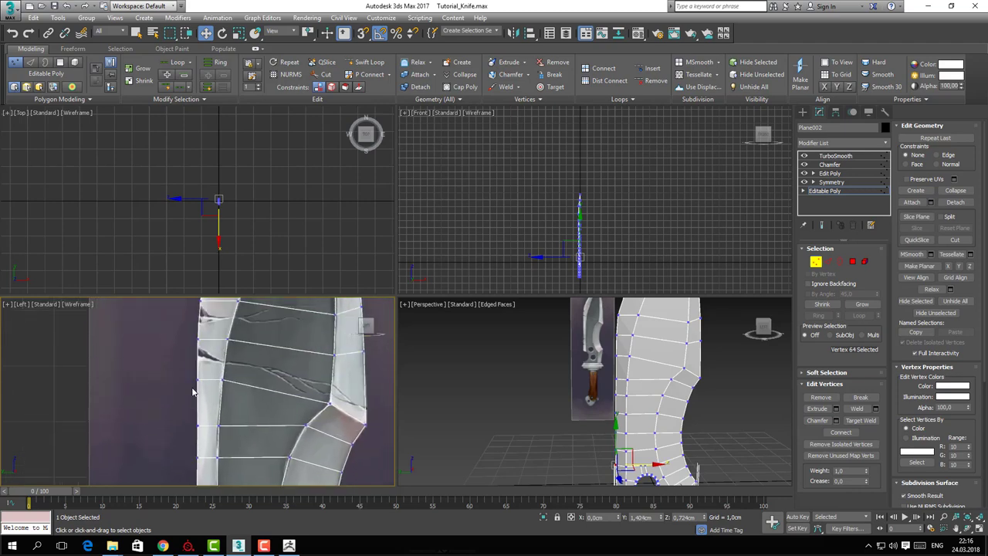
click(196, 379)
drag(199, 370, 230, 362)
middle_drag(204, 419, 183, 359)
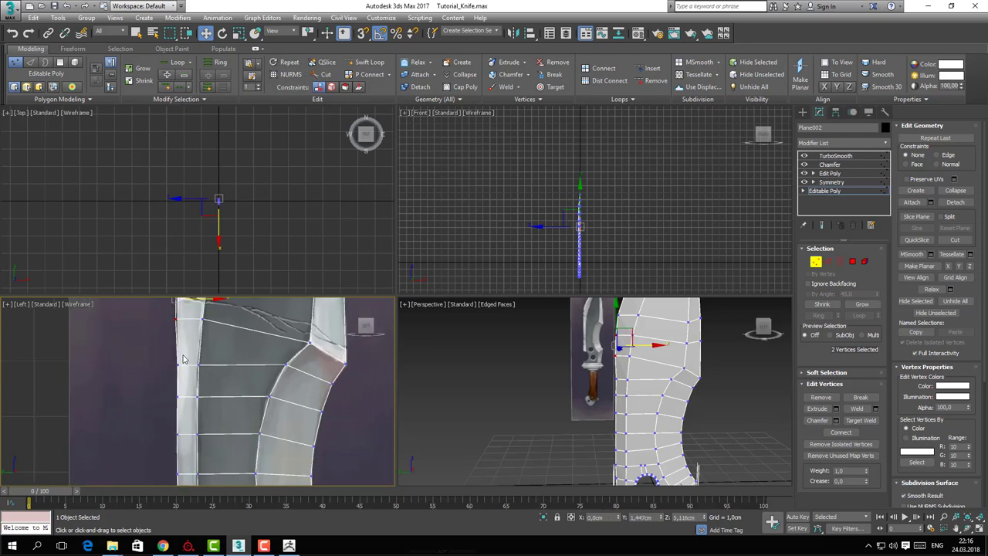
click(179, 366)
middle_drag(178, 395, 148, 359)
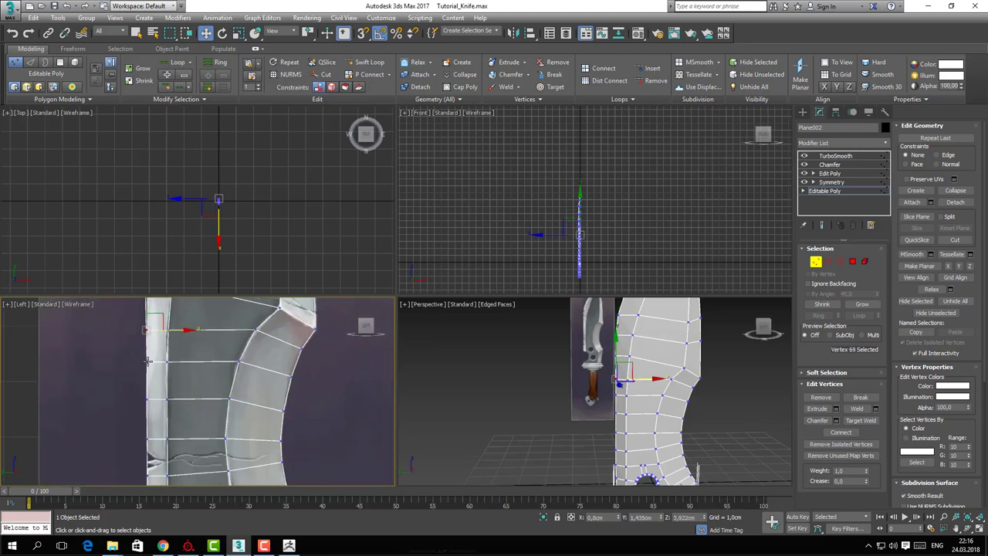
click(147, 398)
click(146, 361)
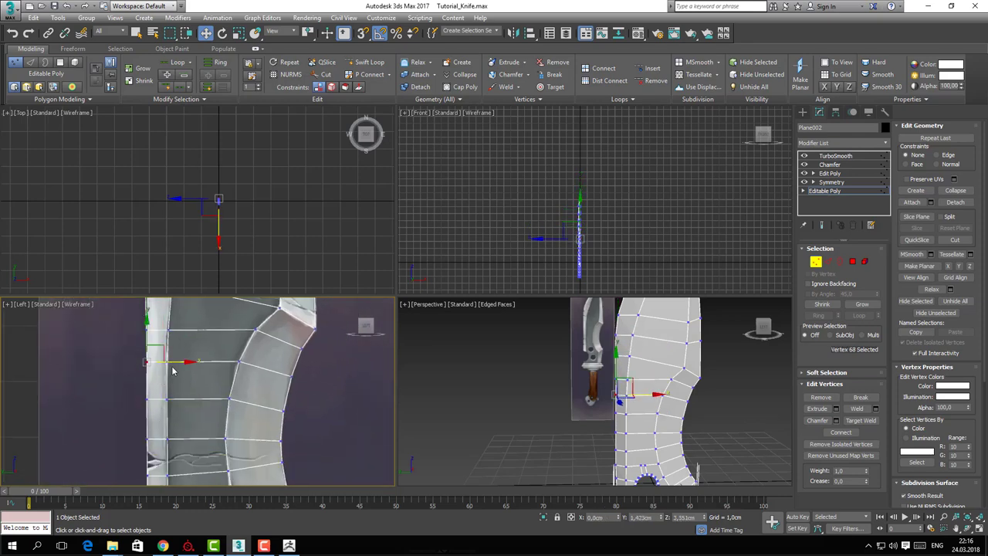
middle_drag(172, 364, 220, 397)
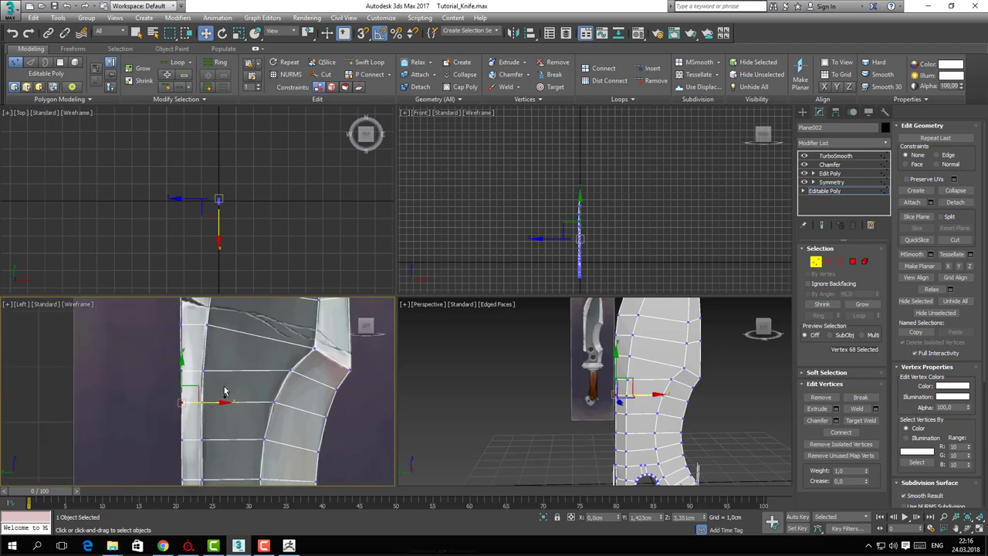
Maximize the Left view and refine the back-edge vertices from the notch corner down to the rounded lower end against the reference
key(alt+w)
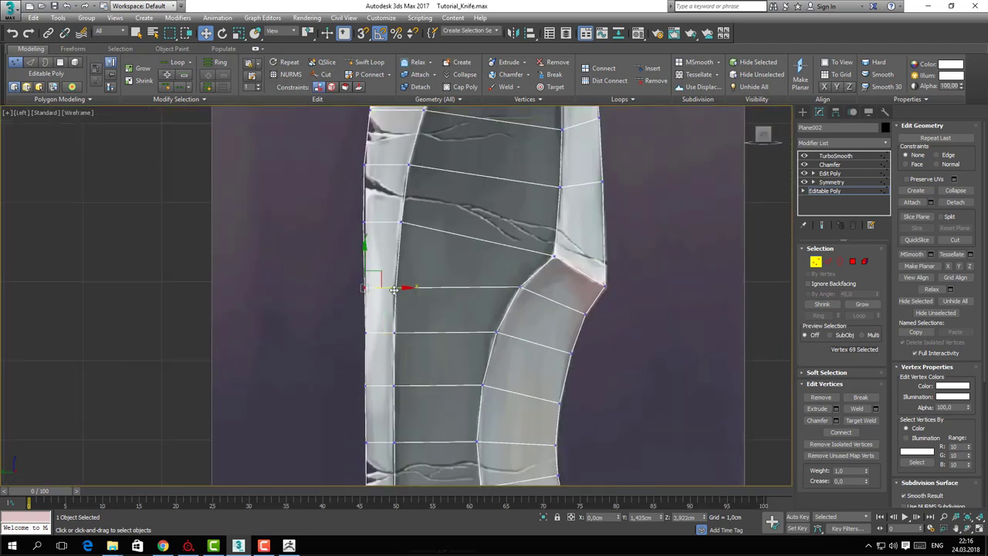
drag(395, 289, 393, 291)
middle_drag(369, 402, 335, 306)
click(356, 322)
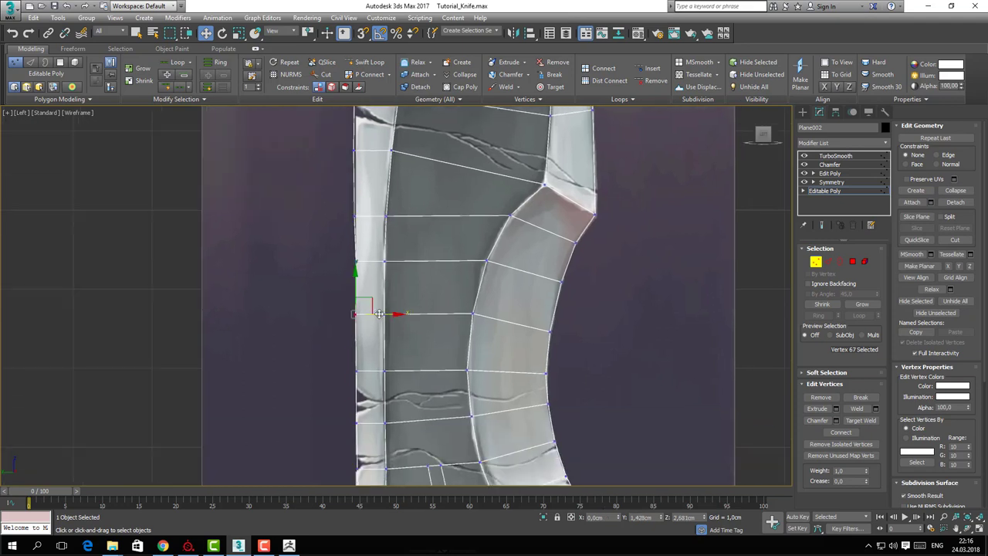
middle_drag(358, 399, 337, 311)
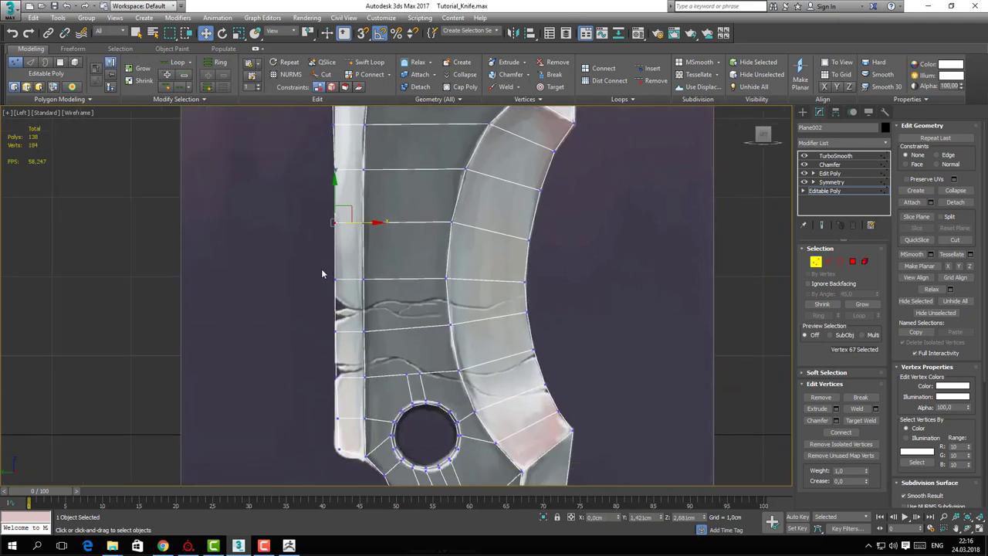
click(336, 279)
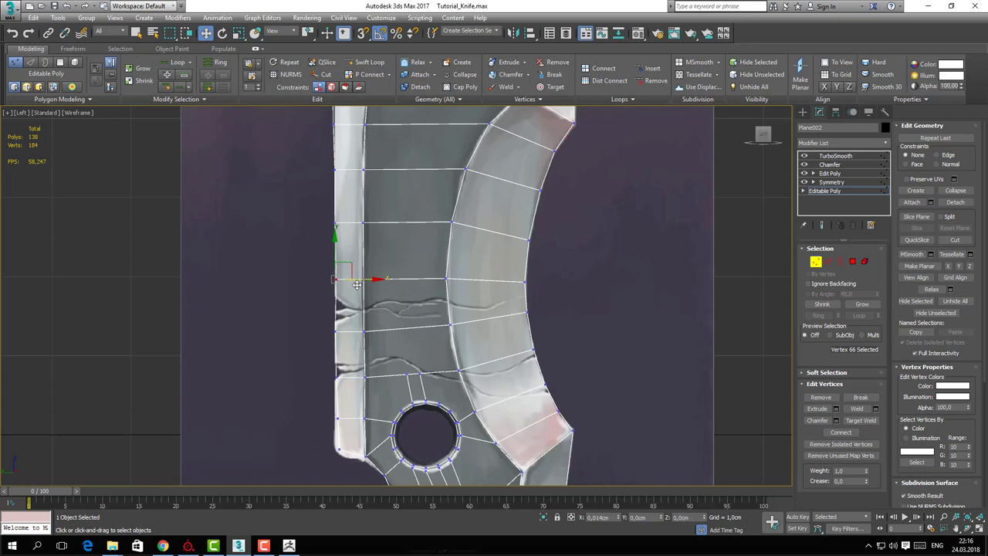
drag(352, 343, 352, 456)
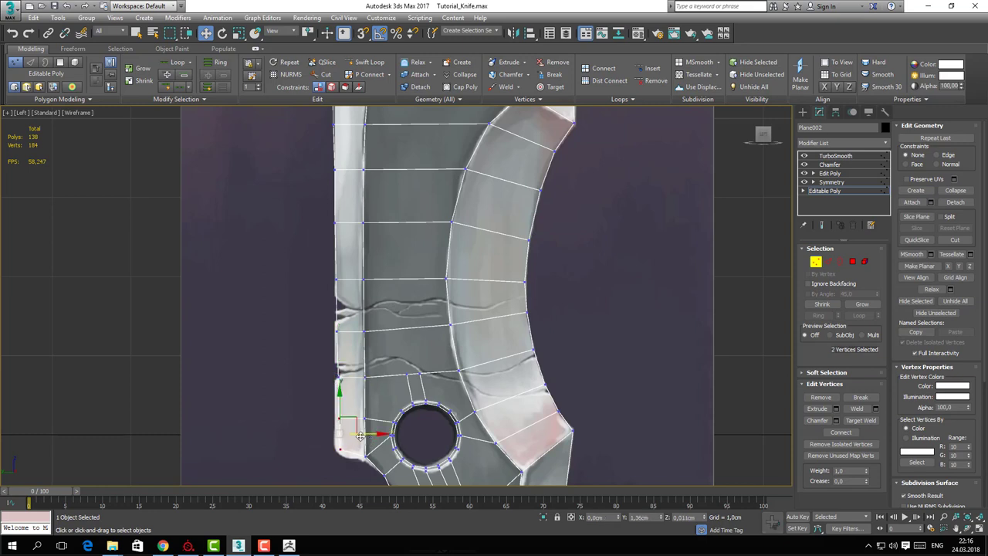
Clear the vertex selection, leave vertex editing on the base Editable Poly and deselect the blade
click(298, 381)
scroll(298, 381, down, 3)
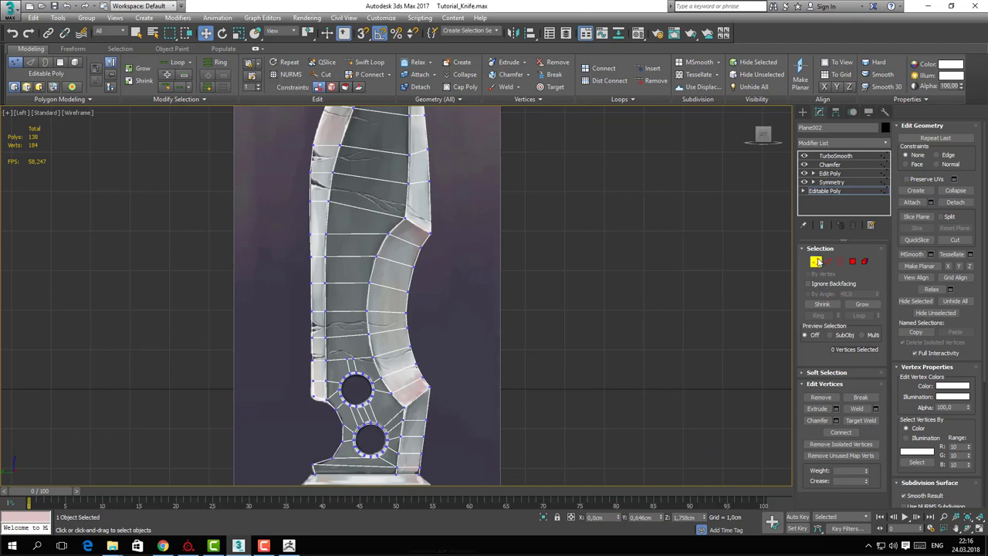
click(816, 262)
click(670, 304)
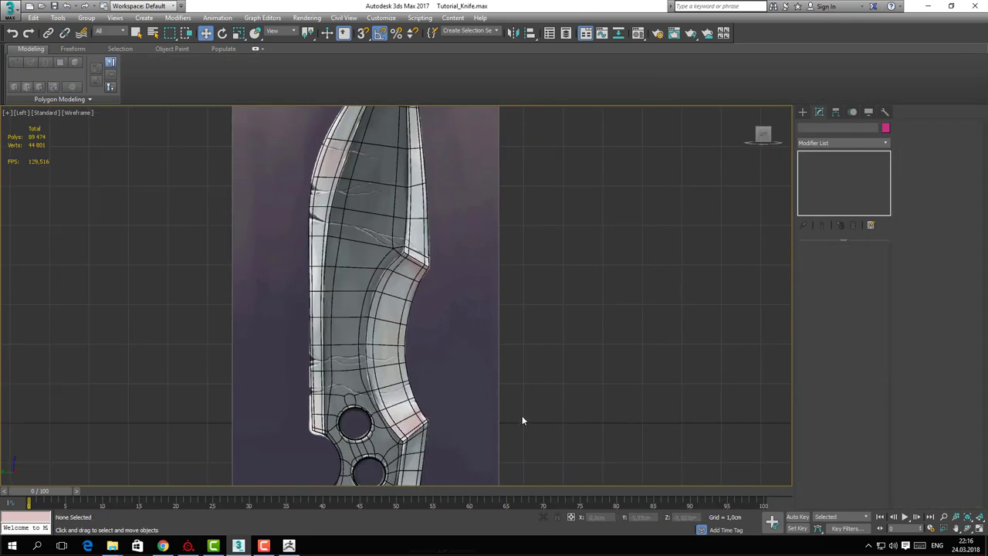
Show the blade in a maximized Perspective view with default shading and edged faces turned off
key(alt+w)
alt+middle_drag(603, 381, 594, 413)
key(F4)
scroll(591, 397, down, 2)
key(alt+w)
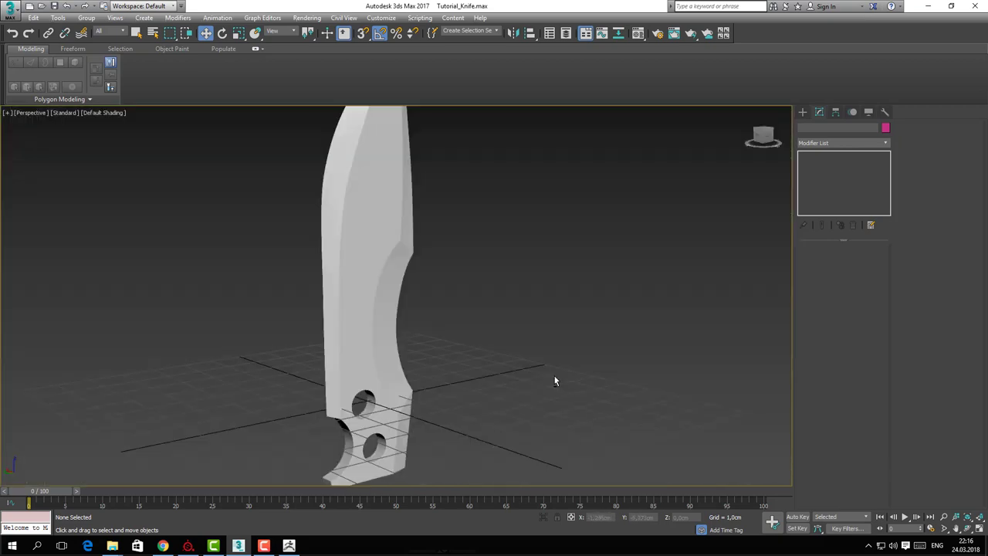
alt+middle_drag(554, 376, 457, 267)
Set the blade's Chamfer modifier amount to 0,045 cm with the end result of the modifier stack shown
click(333, 336)
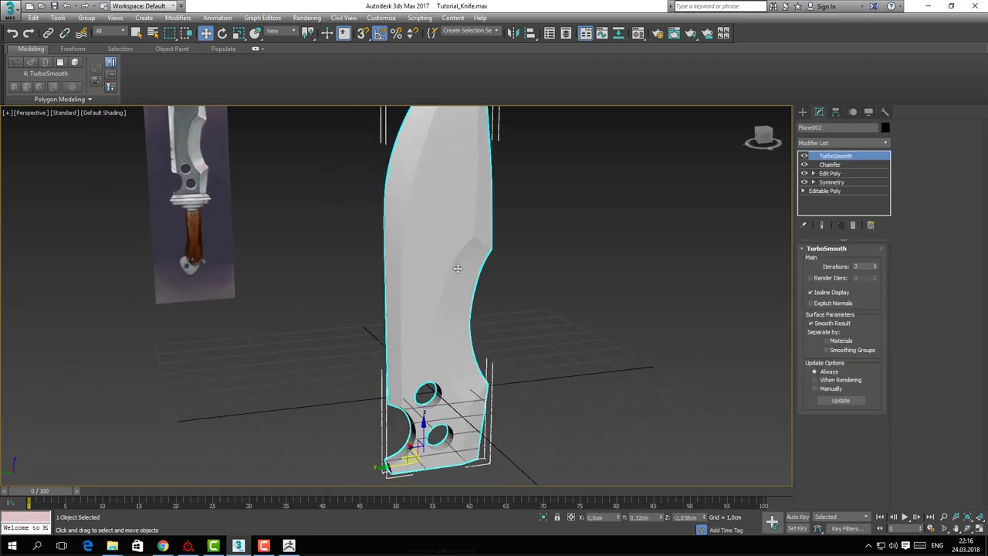
click(829, 165)
scroll(453, 288, up, 4)
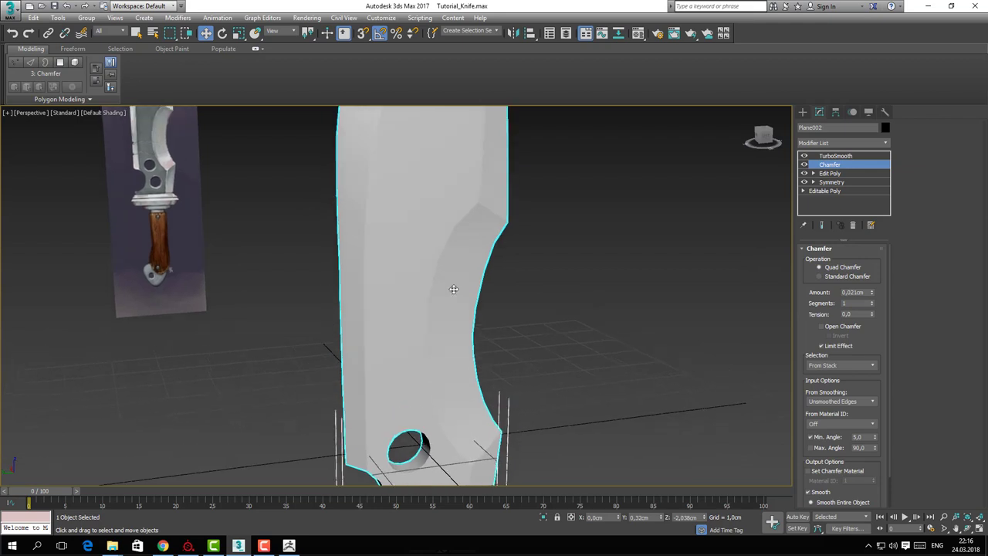
alt+middle_drag(454, 288, 492, 283)
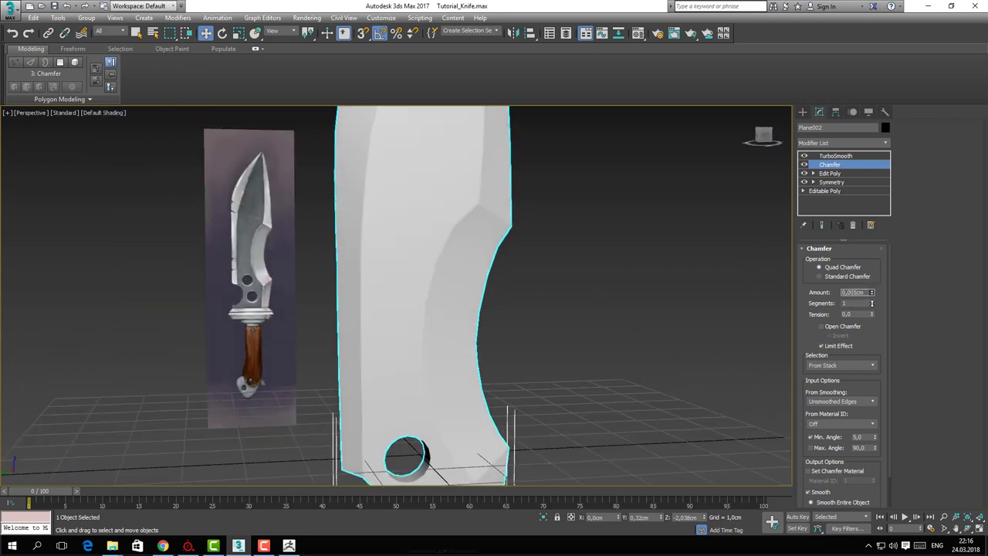
click(821, 224)
drag(873, 295, 869, 291)
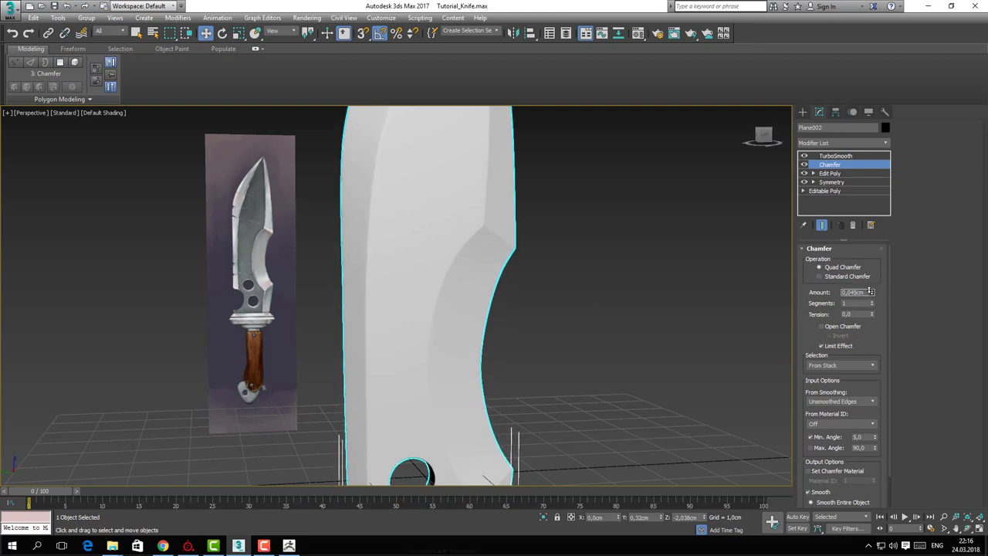
Examine the TurboSmooth edge flow at the finger notch's upper corner with edged faces shown
middle_drag(391, 410, 382, 355)
alt+middle_drag(382, 355, 490, 324)
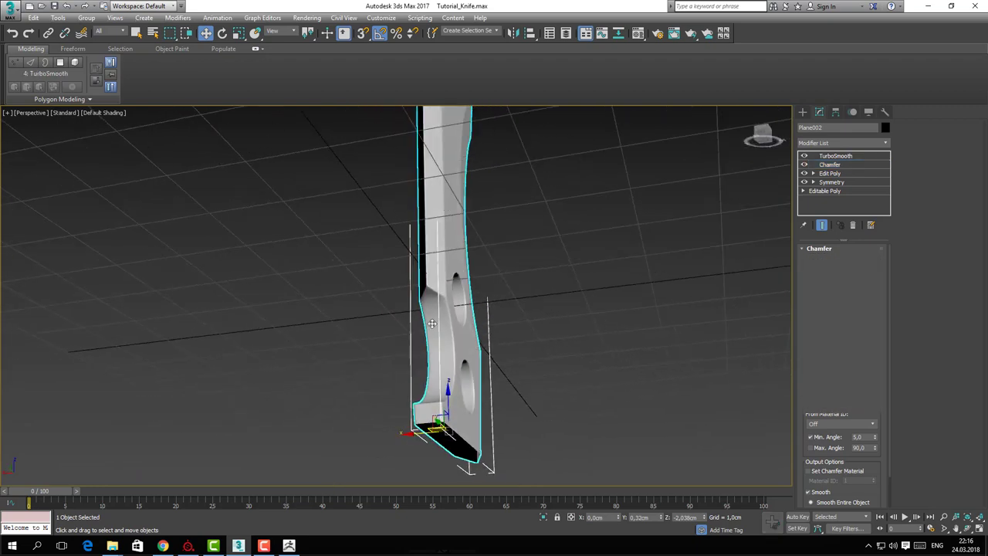
scroll(431, 323, up, 6)
key(F4)
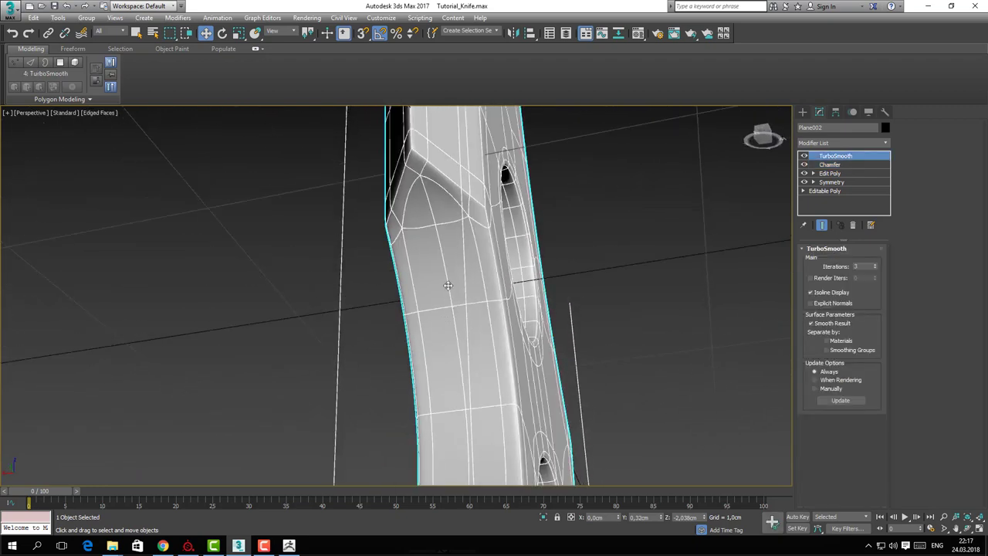
middle_drag(448, 285, 456, 316)
Examine the notch corner at the Edit Poly and Chamfer levels with the end result of the stack hidden
click(852, 173)
middle_drag(452, 281, 461, 311)
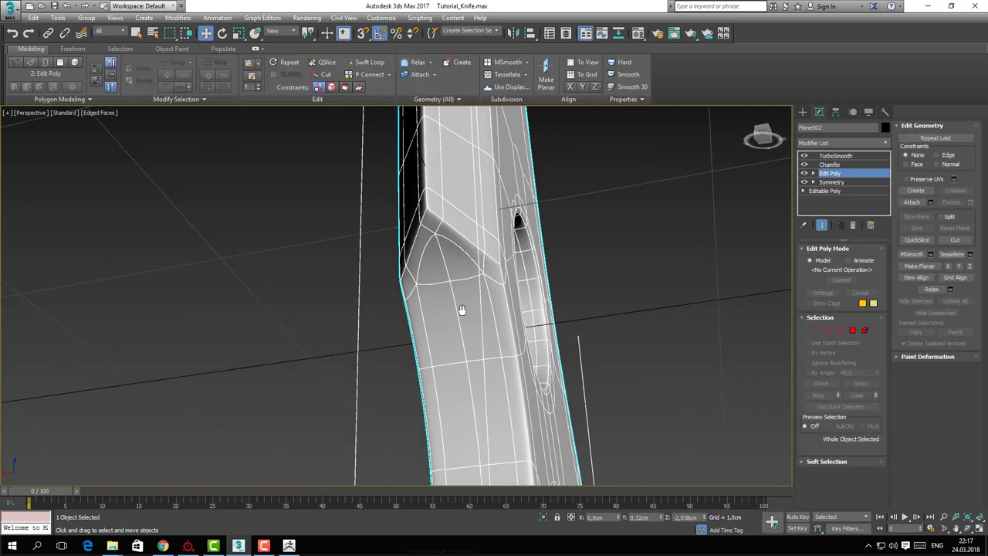
click(821, 224)
key(F4)
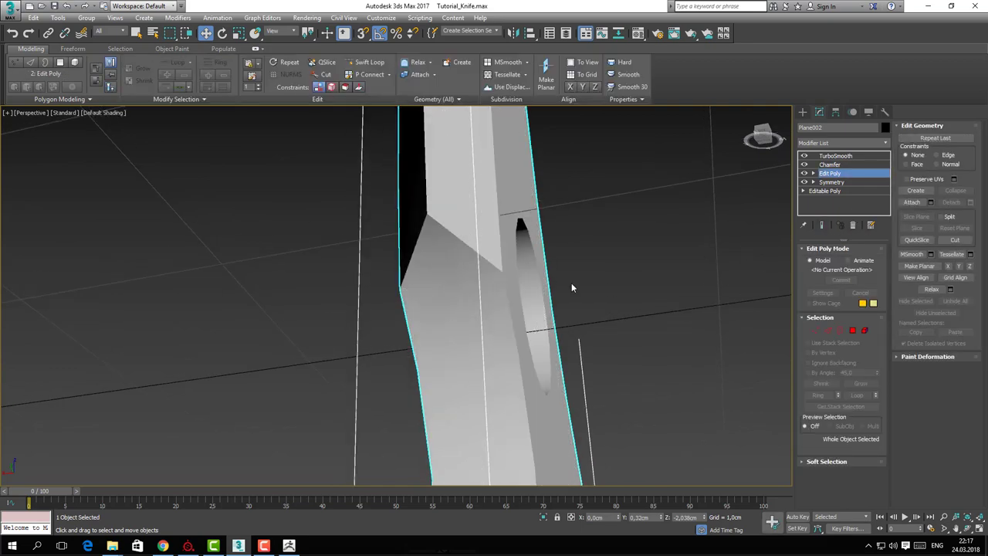
key(F4)
alt+middle_drag(571, 282, 496, 311)
key(4)
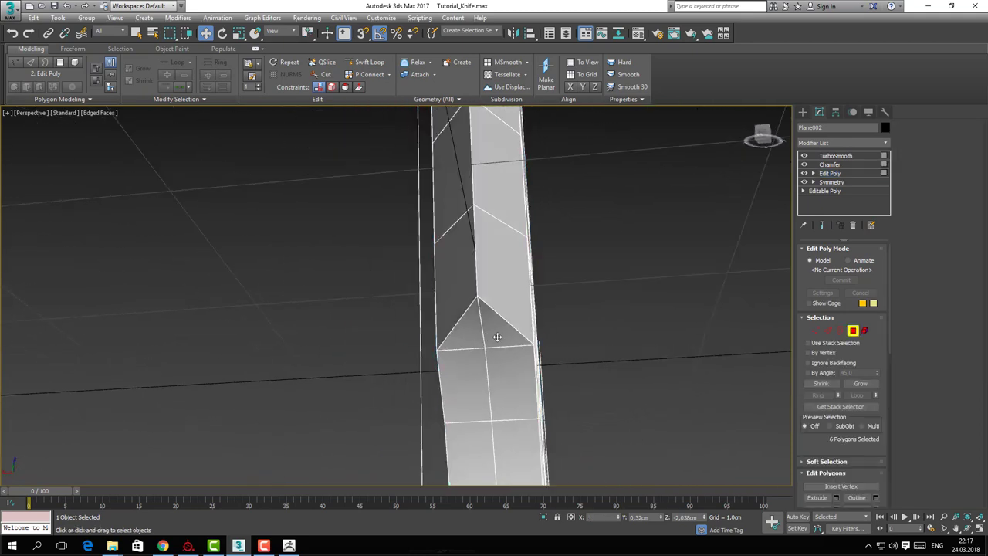
click(829, 164)
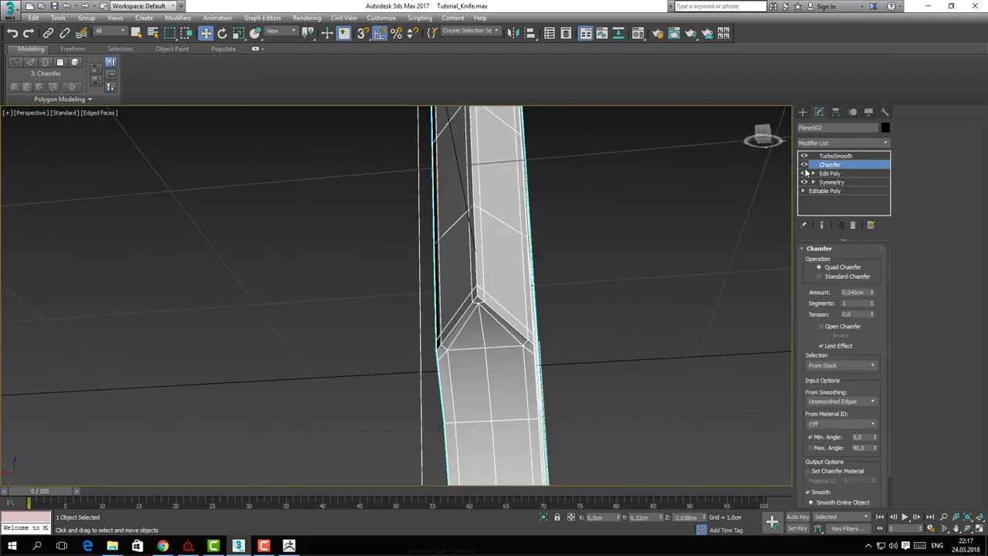
alt+middle_drag(492, 334, 454, 321)
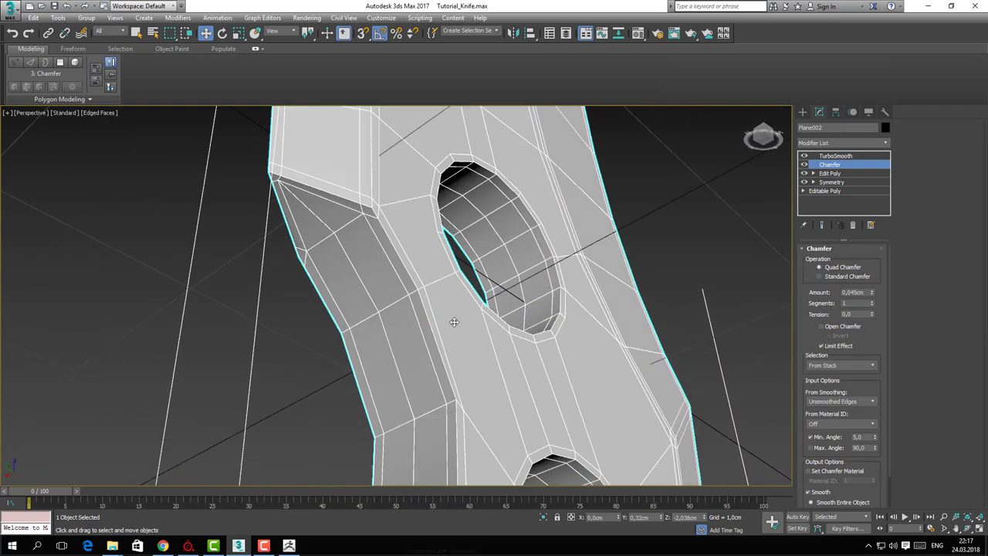
Examine the shading of the notch corner and upper hole at the TurboSmooth and Chamfer levels without edged faces
click(670, 209)
alt+middle_drag(670, 209, 631, 223)
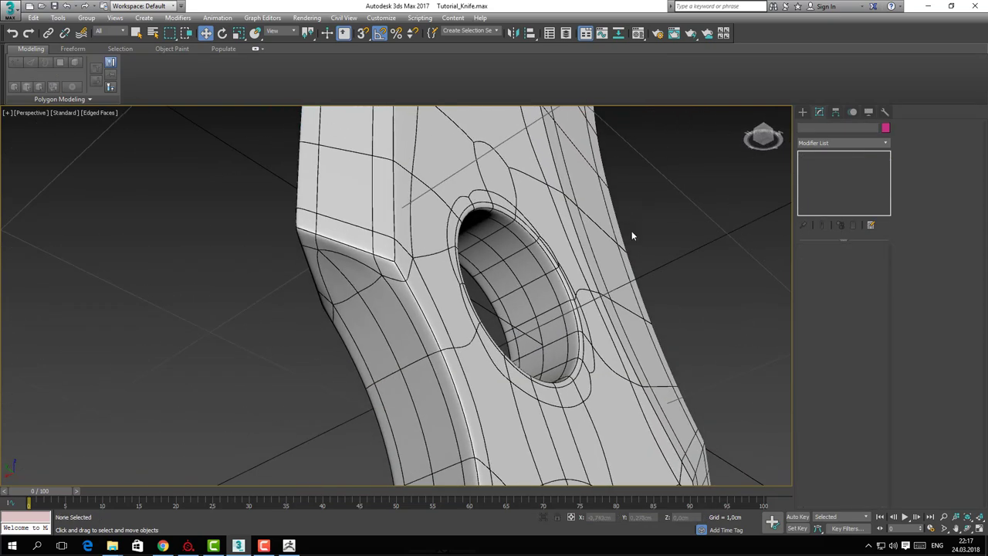
key(F4)
alt+middle_drag(411, 312, 449, 286)
click(539, 344)
scroll(537, 313, up, 3)
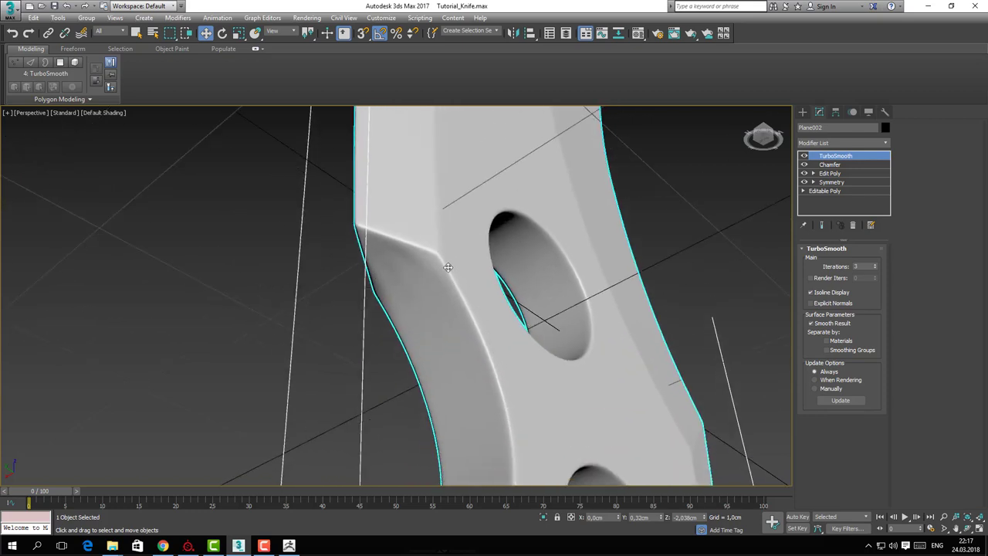
alt+middle_drag(385, 263, 534, 148)
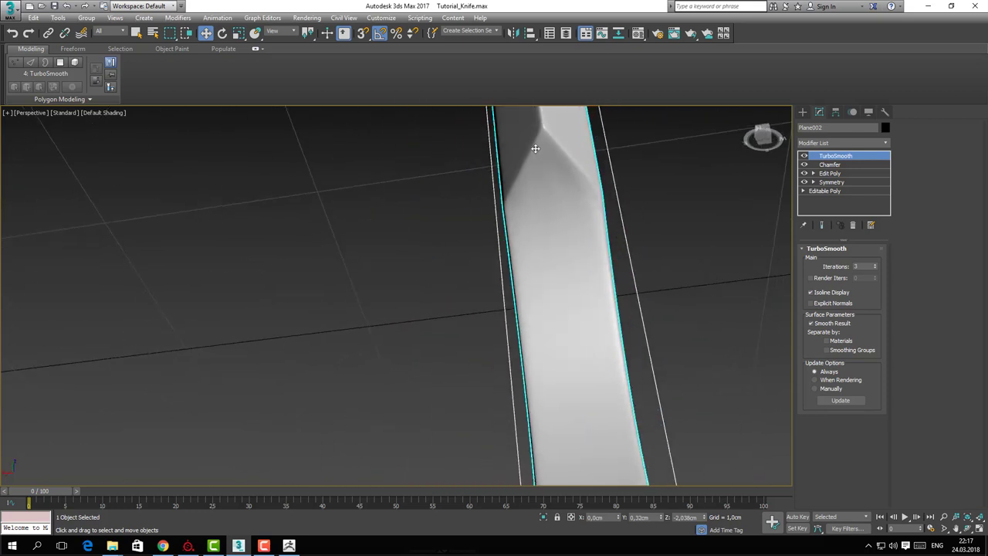
alt+middle_drag(569, 185, 425, 338)
click(829, 164)
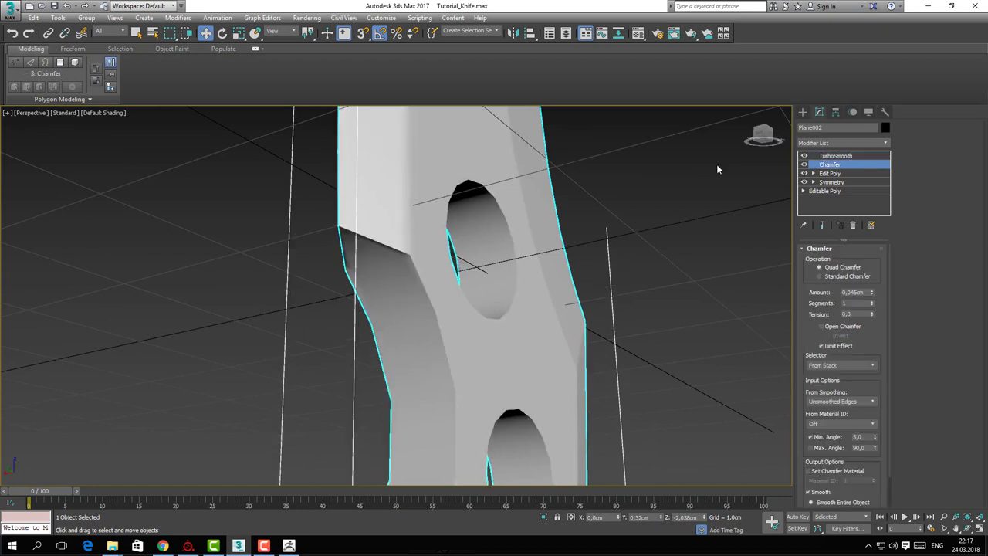
alt+middle_drag(494, 255, 443, 221)
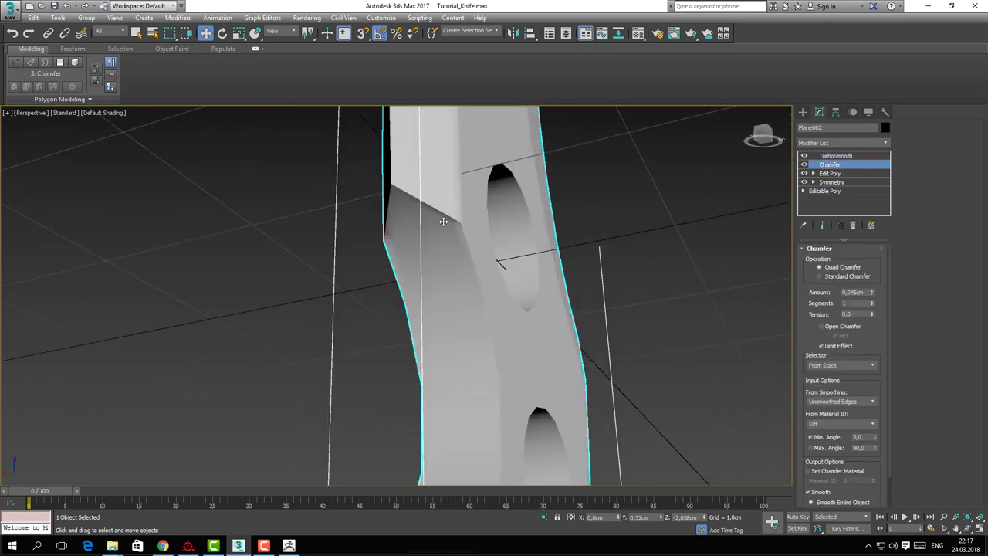
In the Edit Poly modifier, remove the central edges running along the inside of the finger notch down to the blade's lower end
click(838, 173)
key(4)
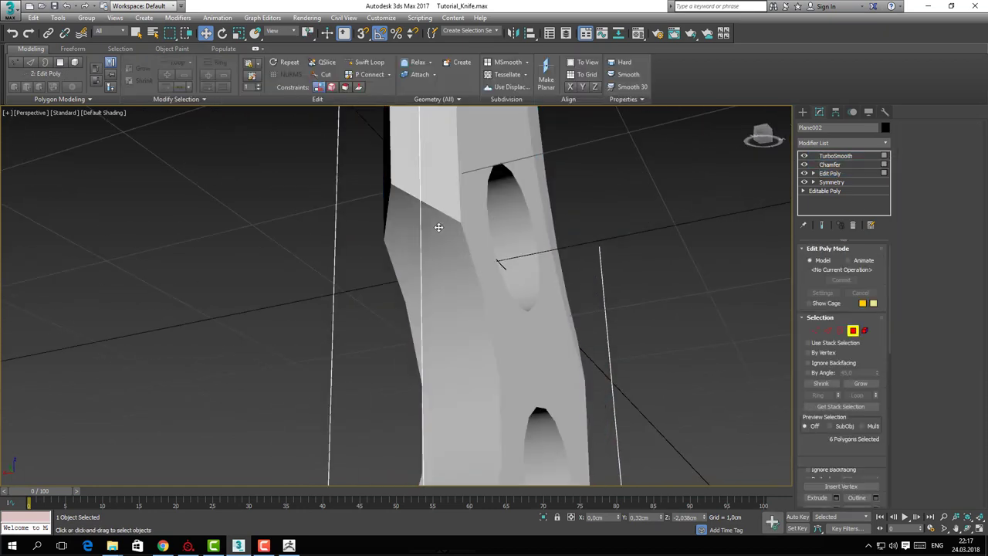
click(425, 216)
mouse_move(425, 216)
alt+middle_down()
mouse_move(498, 246)
mouse_move(398, 215)
mouse_move(398, 248)
mouse_move(371, 264)
mouse_move(413, 260)
mouse_move(417, 268)
mouse_move(374, 236)
mouse_move(384, 255)
alt+middle_up()
key(F4)
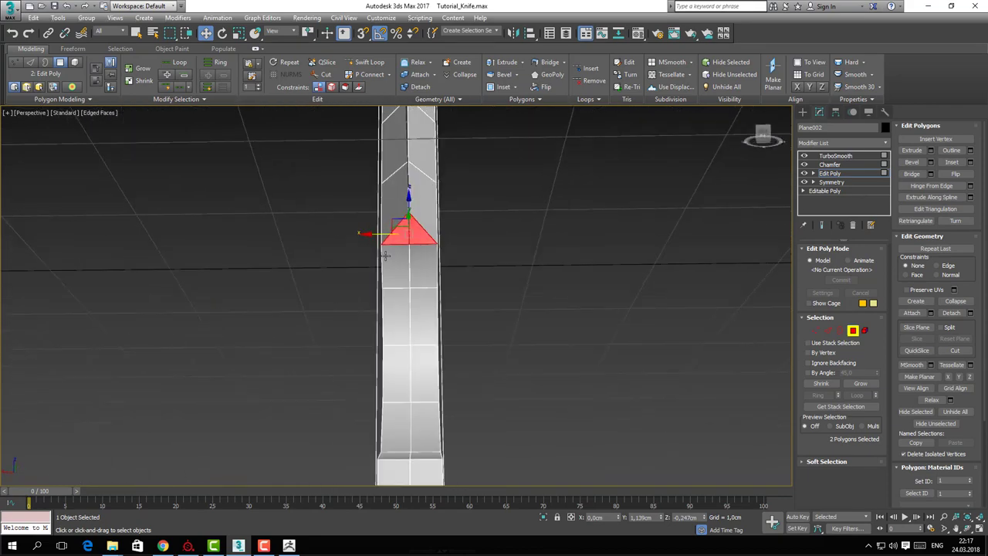
key(2)
click(409, 241)
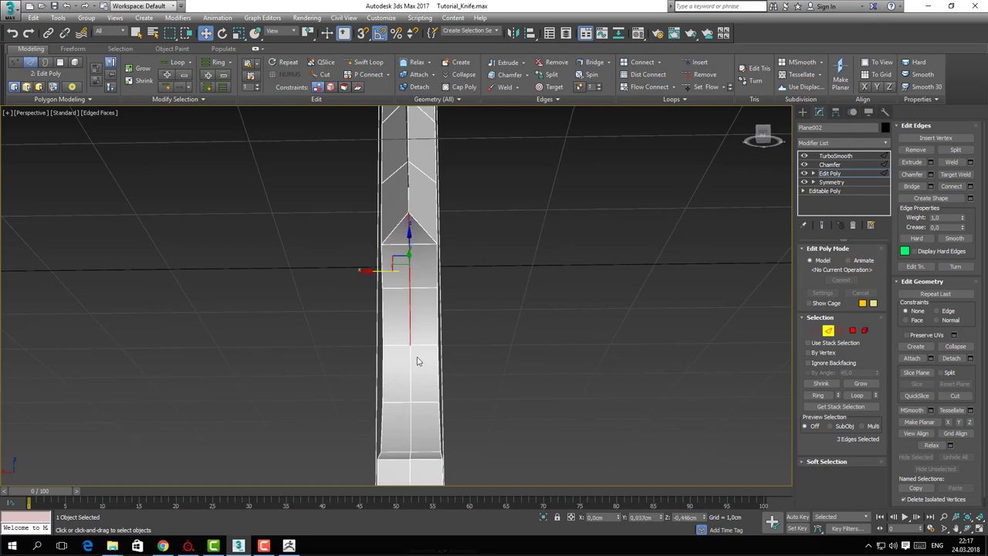
alt+middle_drag(417, 360, 422, 320)
alt+click(430, 310)
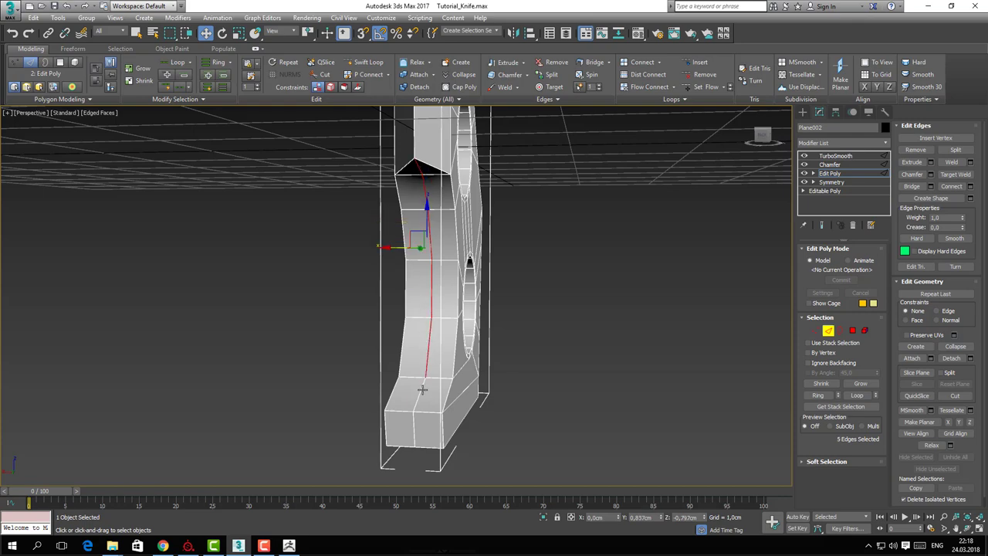
key(ctrl+d)
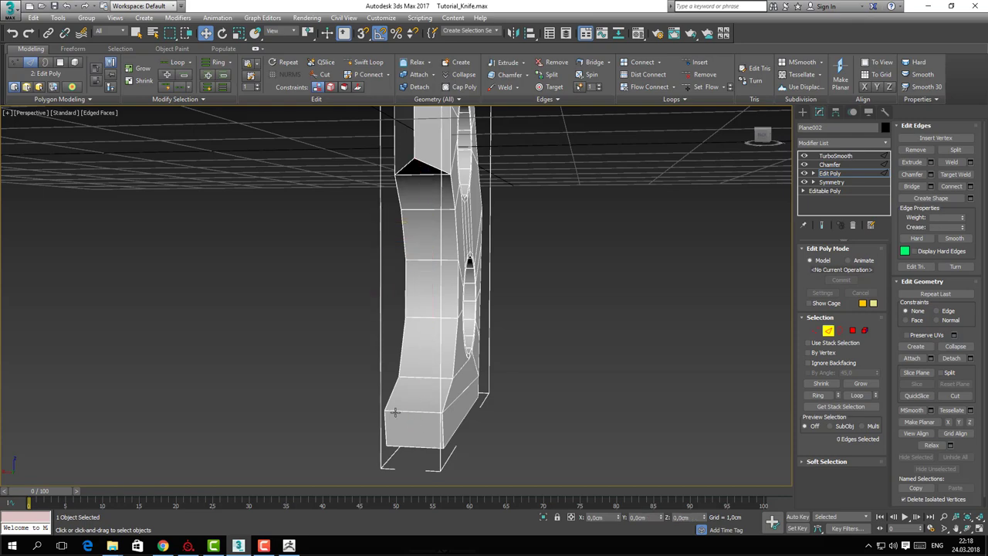
Remove the middle edge loop inside each of the two round holes, and finish edge editing with the blade deselected
alt+middle_drag(394, 412, 432, 265)
double_click(437, 192)
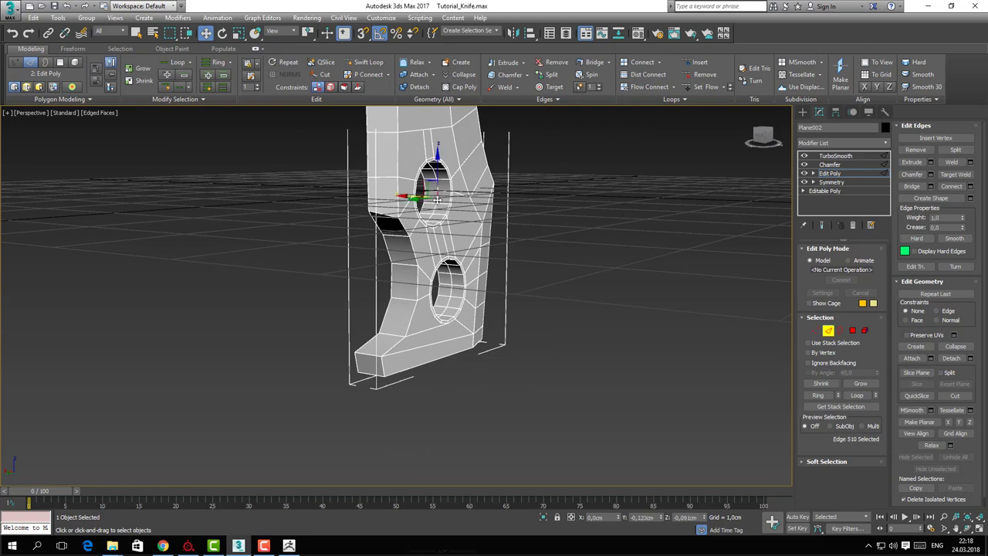
click(452, 290)
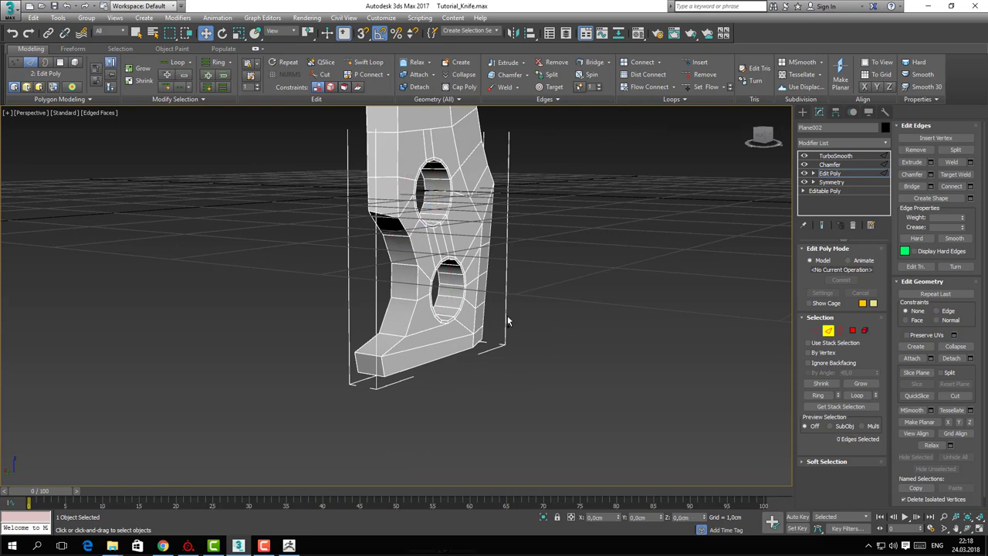
click(828, 330)
click(554, 348)
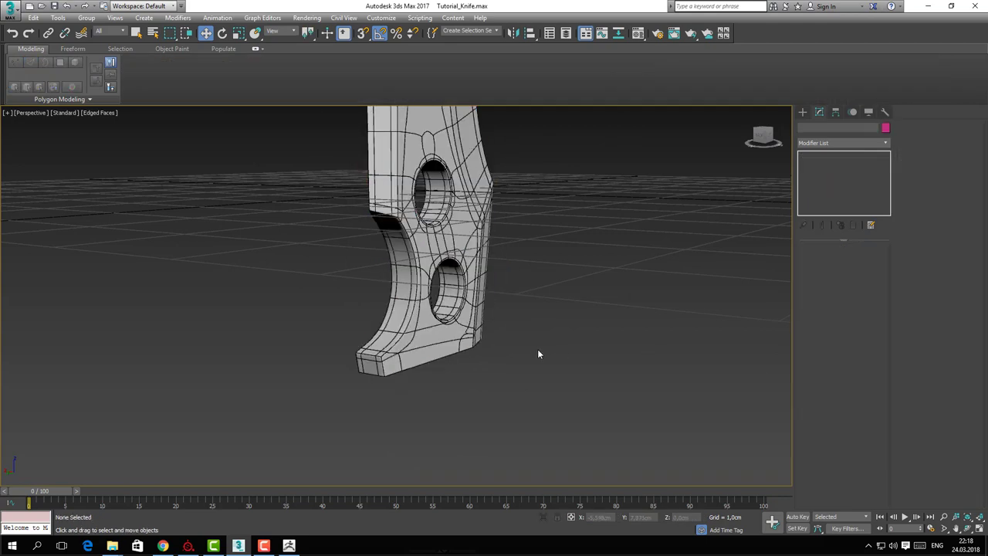
Examine the smoothed blade without edged faces, from its underside and as a whole beside the reference image
alt+middle_drag(537, 348, 571, 355)
middle_drag(513, 312, 518, 340)
key(F4)
scroll(506, 306, down, 4)
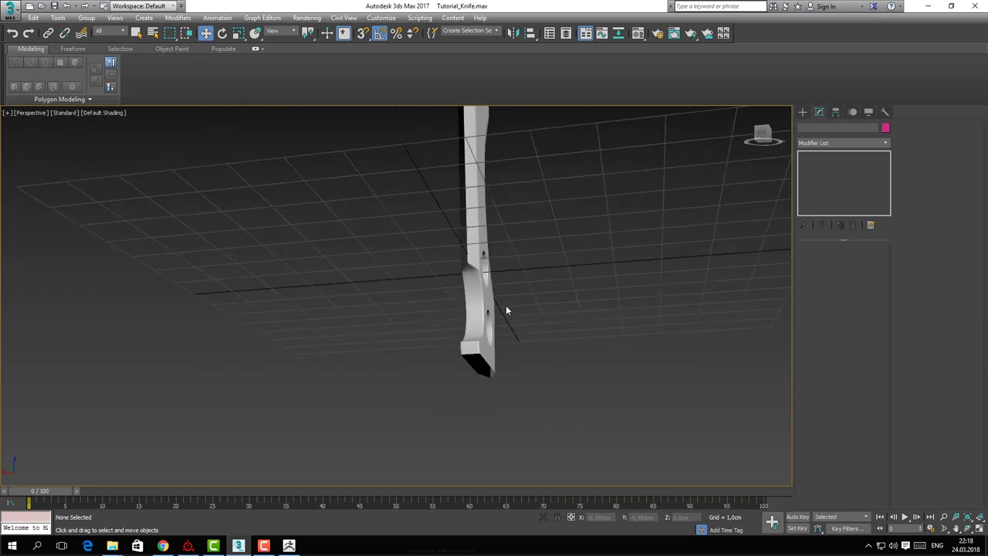
mouse_move(506, 307)
alt+middle_down()
mouse_move(478, 280)
mouse_move(465, 283)
mouse_move(499, 306)
mouse_move(518, 292)
mouse_move(500, 344)
alt+middle_up()
alt+middle_drag(424, 282, 426, 251)
scroll(425, 259, down, 3)
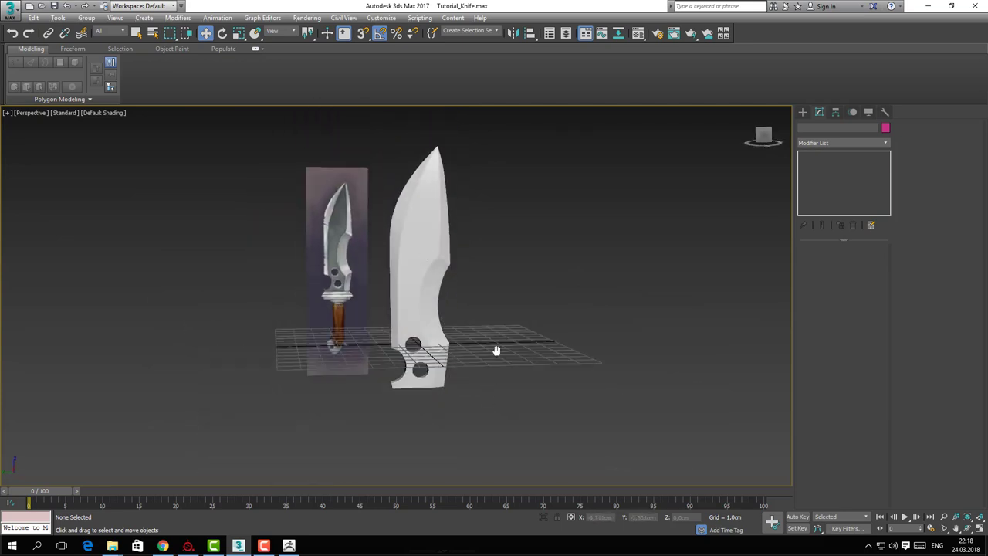
alt+middle_drag(496, 350, 493, 354)
Maximize the Left view on the guard in the reference image, directly below the blade
key(alt+w)
scroll(155, 409, up, 5)
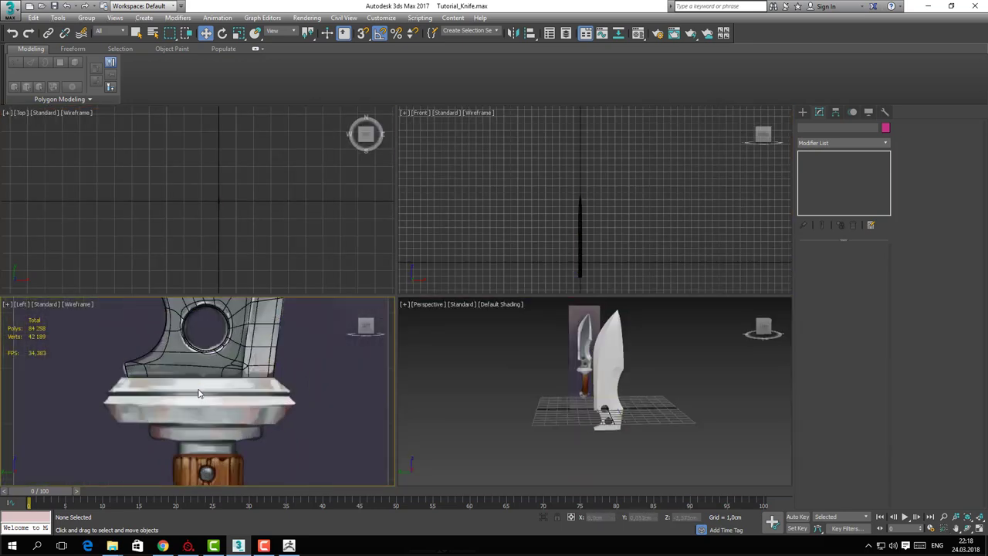
middle_drag(197, 388, 195, 393)
key(alt+w)
middle_drag(384, 294, 346, 306)
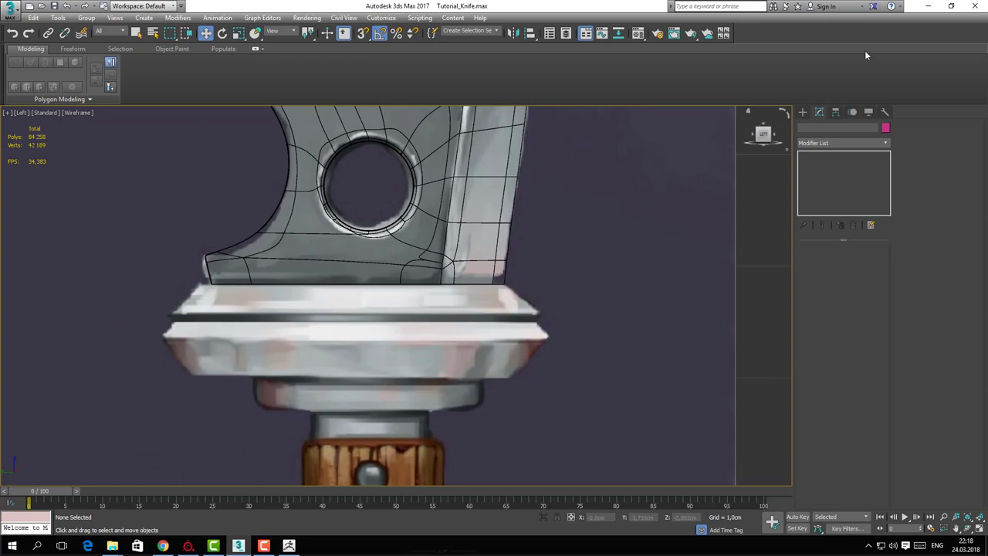
Draw a 16-sided cylinder with a radius of about 1.49 cm over the guard in the reference image
click(803, 112)
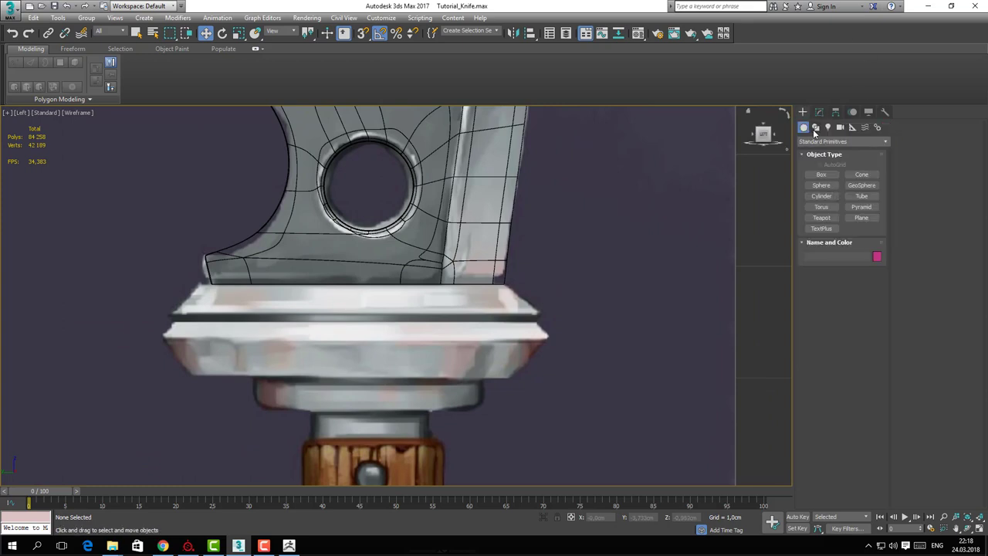
click(821, 196)
middle_drag(420, 295, 418, 292)
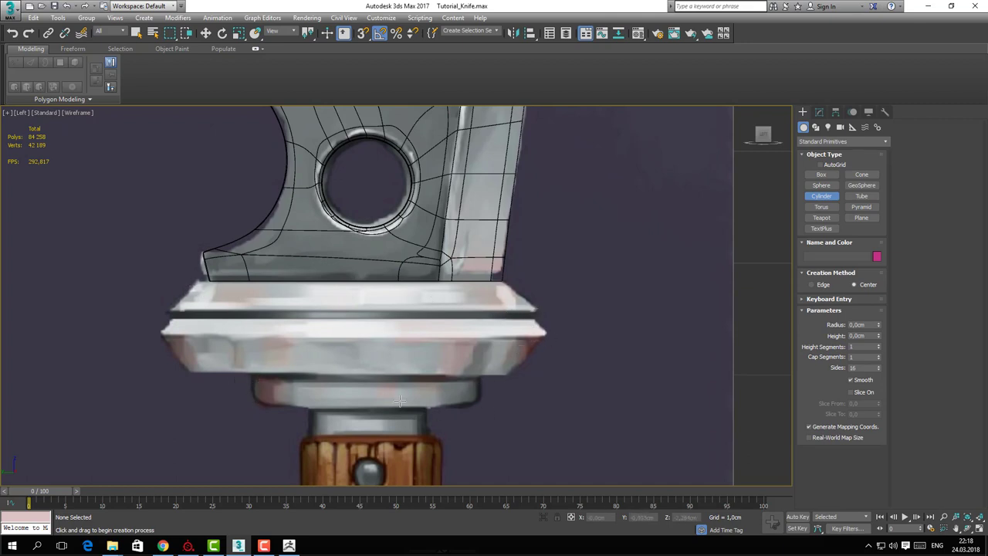
middle_drag(428, 407, 443, 168)
scroll(443, 169, down, 3)
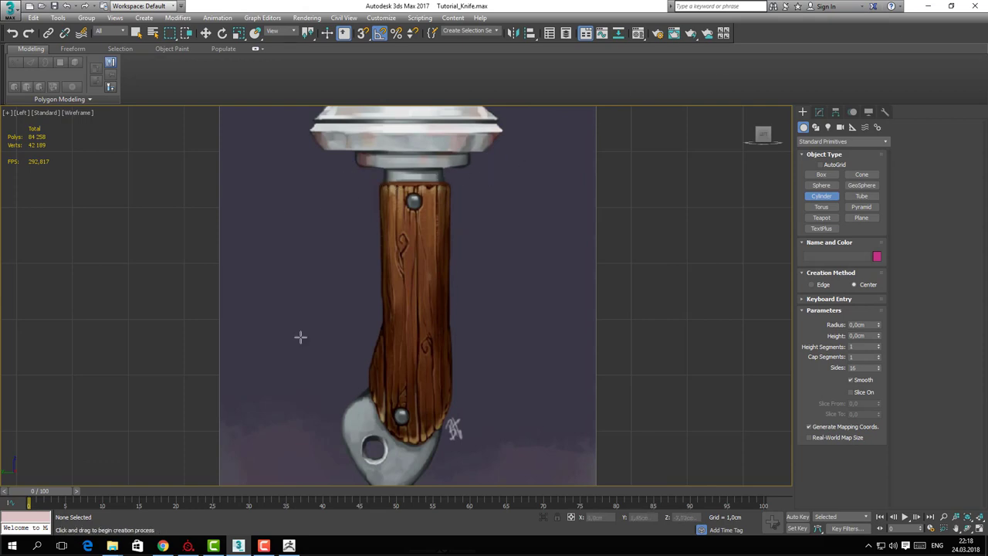
middle_drag(462, 186, 382, 297)
scroll(382, 297, up, 2)
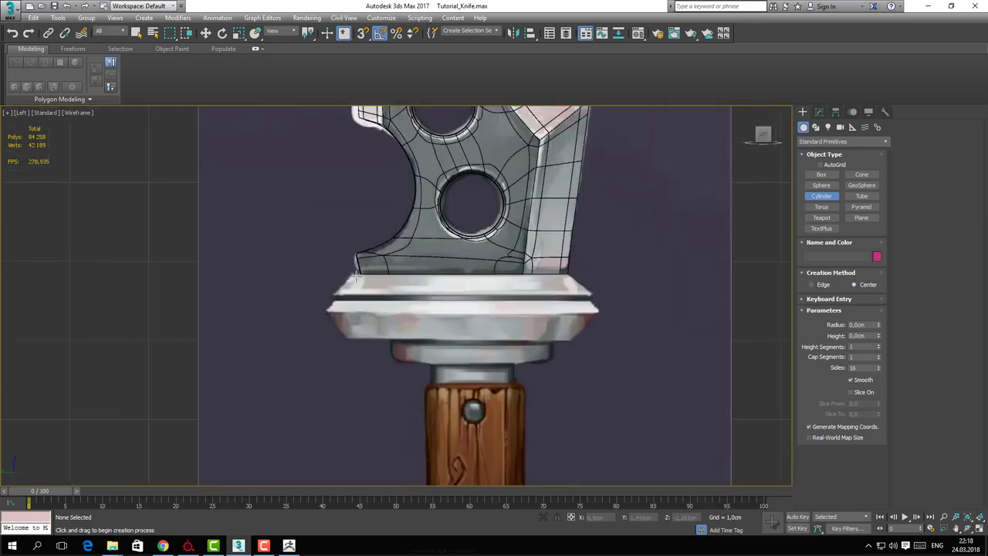
drag(460, 307, 566, 369)
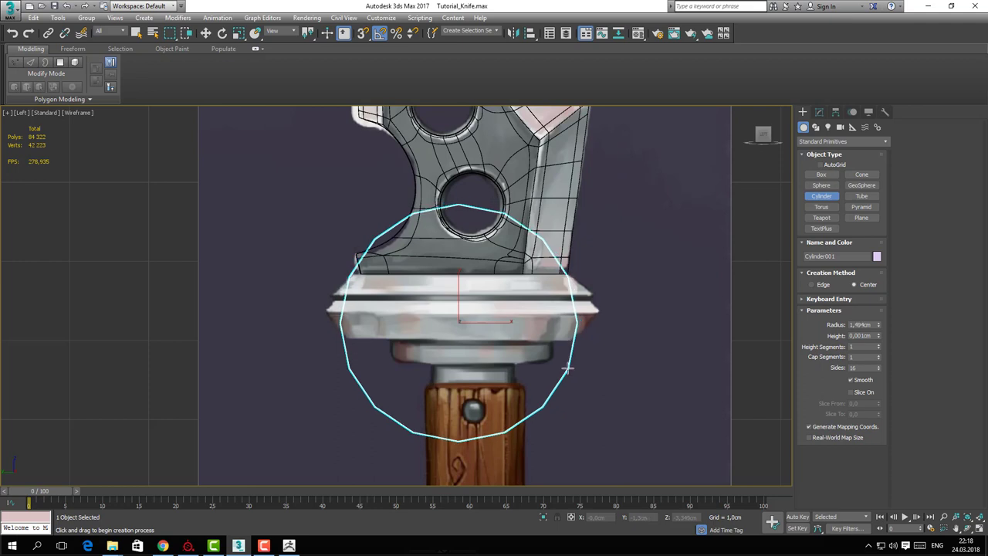
Rotate the cylinder -90° about the X axis and move it against the blade's lower end over the reference guard
key(e)
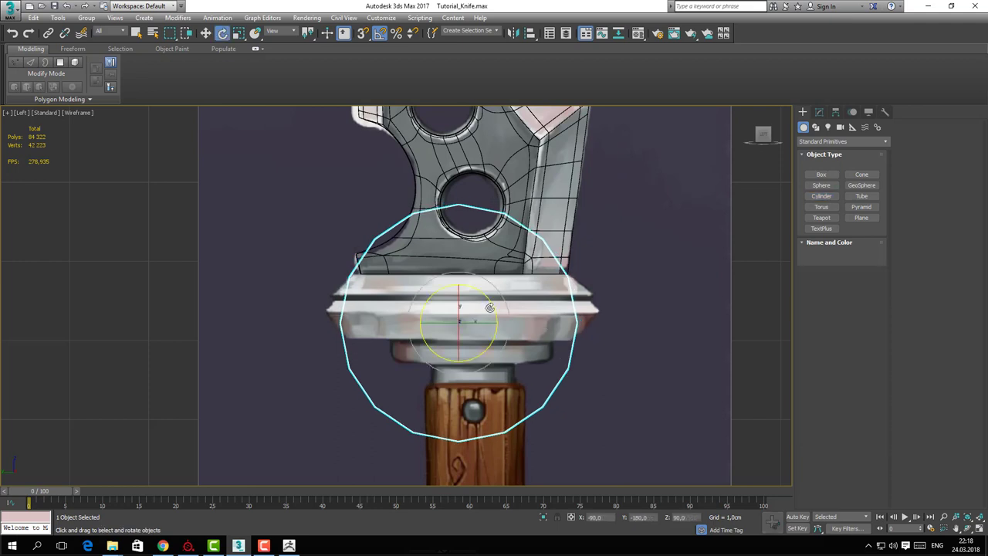
drag(461, 312, 460, 267)
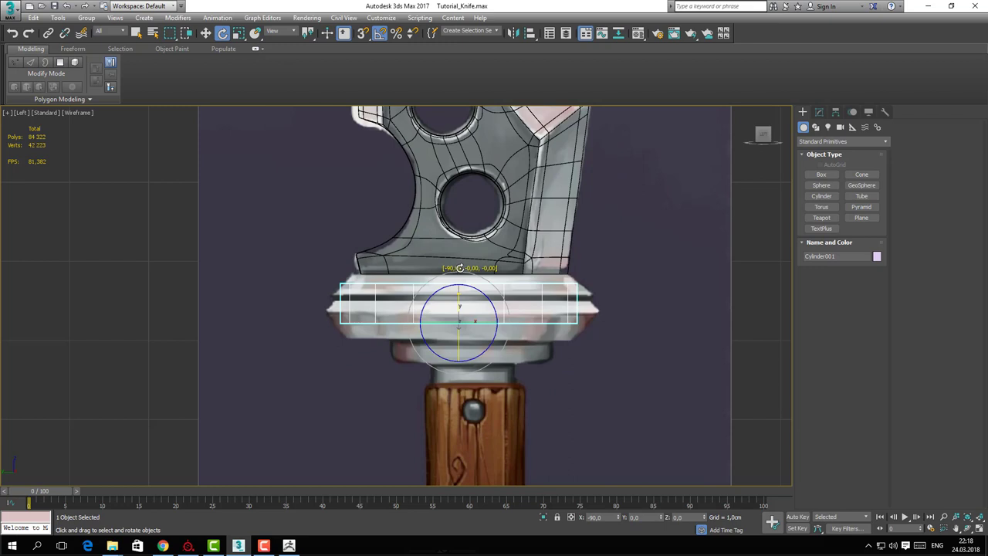
key(w)
drag(470, 307, 473, 298)
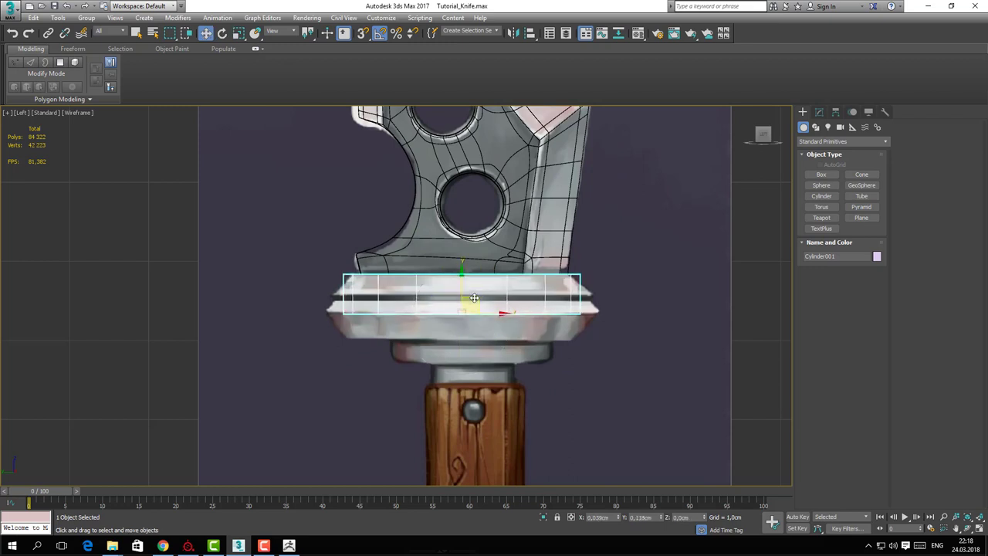
middle_drag(466, 306, 461, 305)
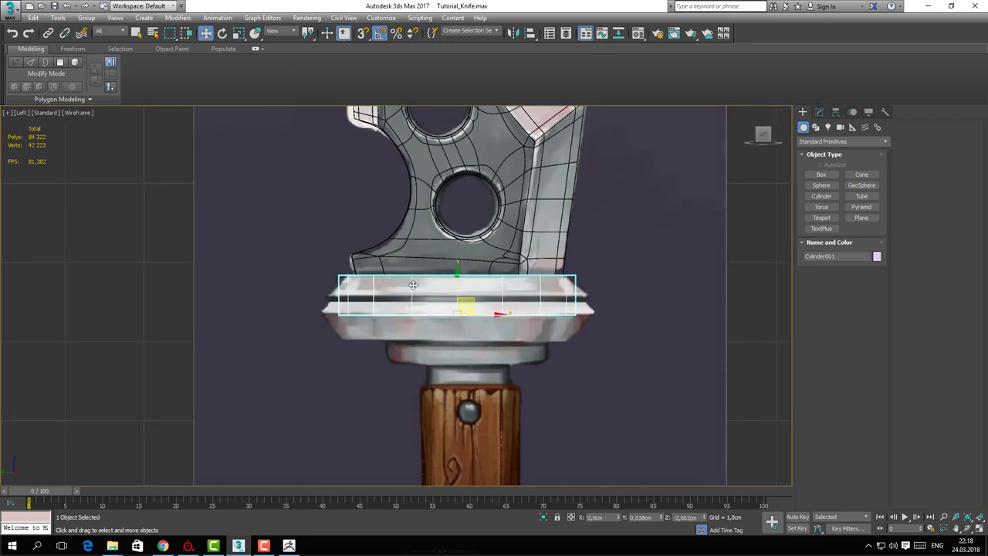
Convert the cylinder to Editable Poly and scale its 16 top vertices to match the upper rim of the reference guard
right_click(429, 299)
mouse_move(494, 404)
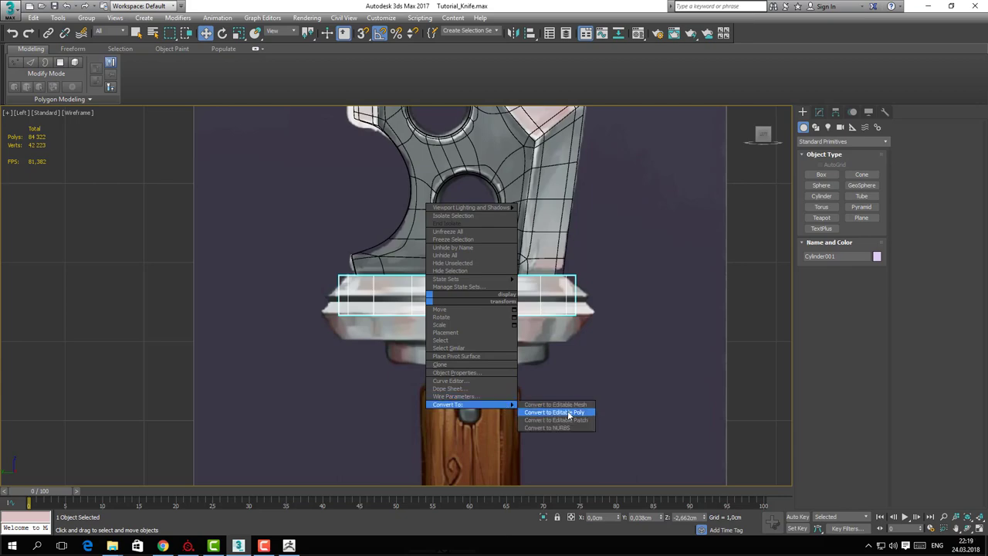
click(569, 412)
key(1)
drag(274, 236, 635, 291)
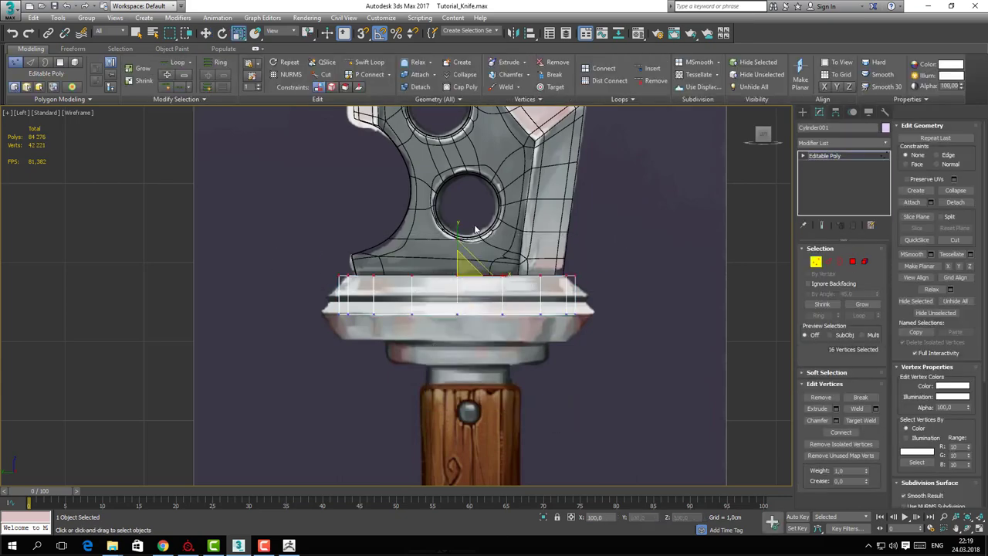
key(alt+w)
middle_drag(569, 370, 574, 366)
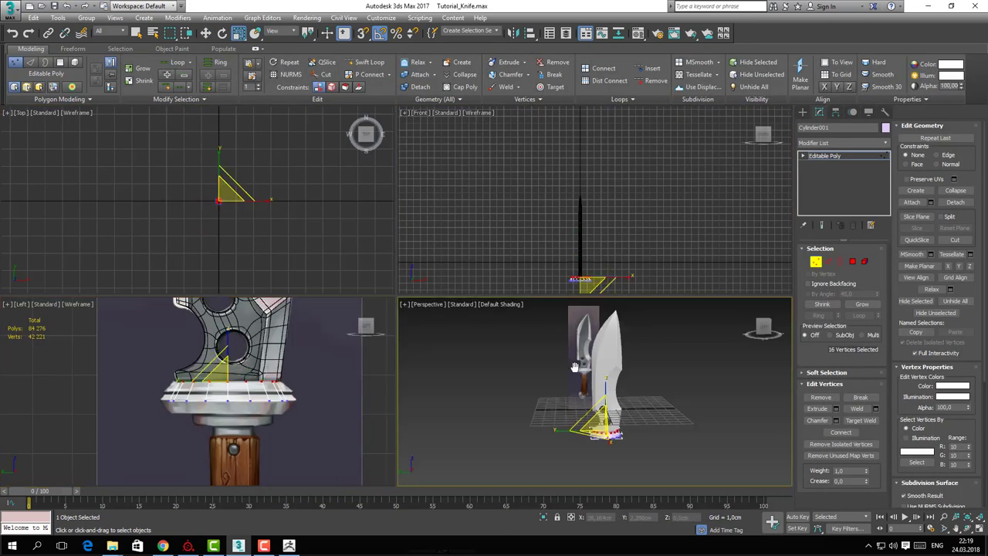
key(z)
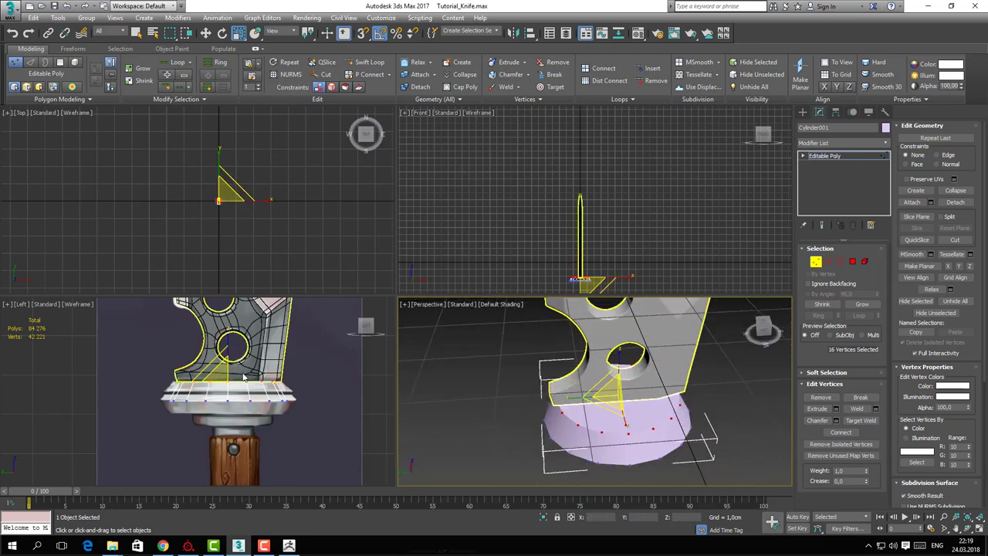
middle_drag(275, 397, 275, 374)
middle_drag(531, 405, 545, 420)
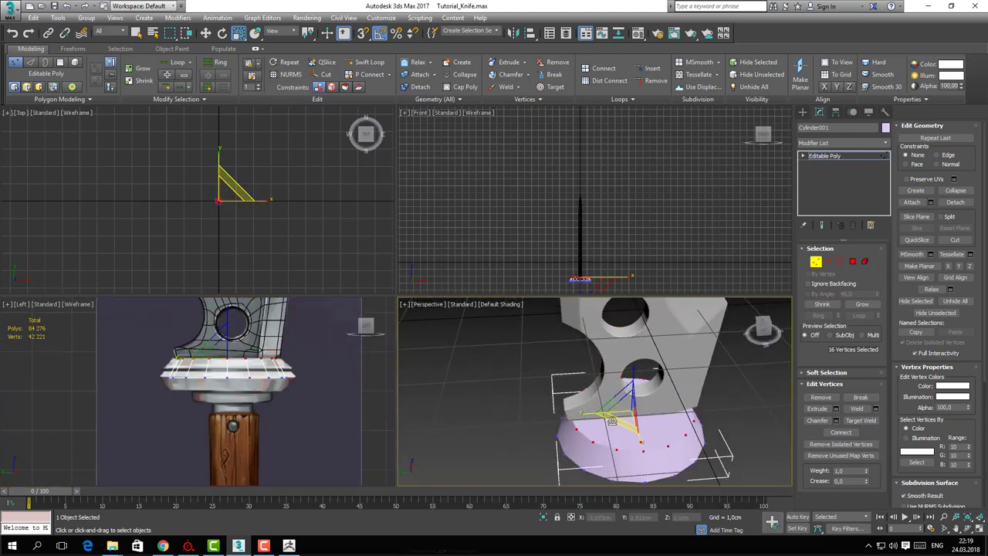
drag(611, 419, 608, 423)
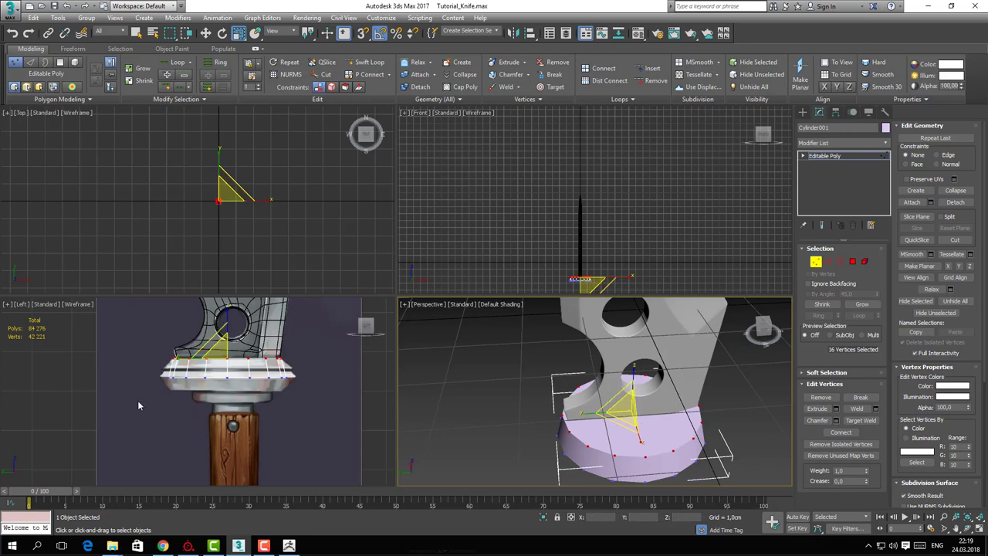
Raise the cylinder's bottom vertex ring to the dark groove in the reference and scale it outward to form the sloped upper flange
scroll(137, 400, up, 2)
drag(153, 369, 402, 363)
middle_drag(247, 346, 245, 384)
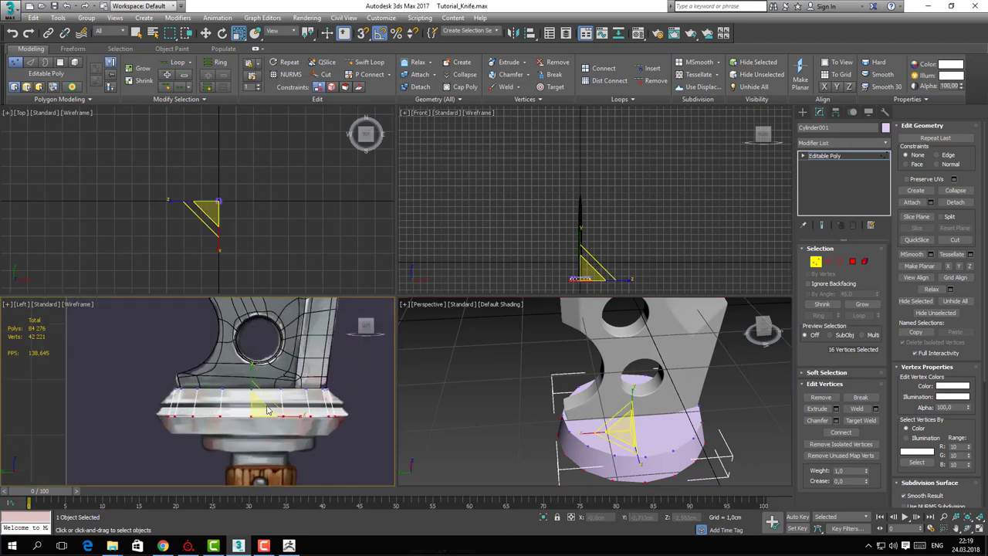
key(w)
drag(245, 382, 253, 378)
middle_drag(504, 436, 490, 429)
key(r)
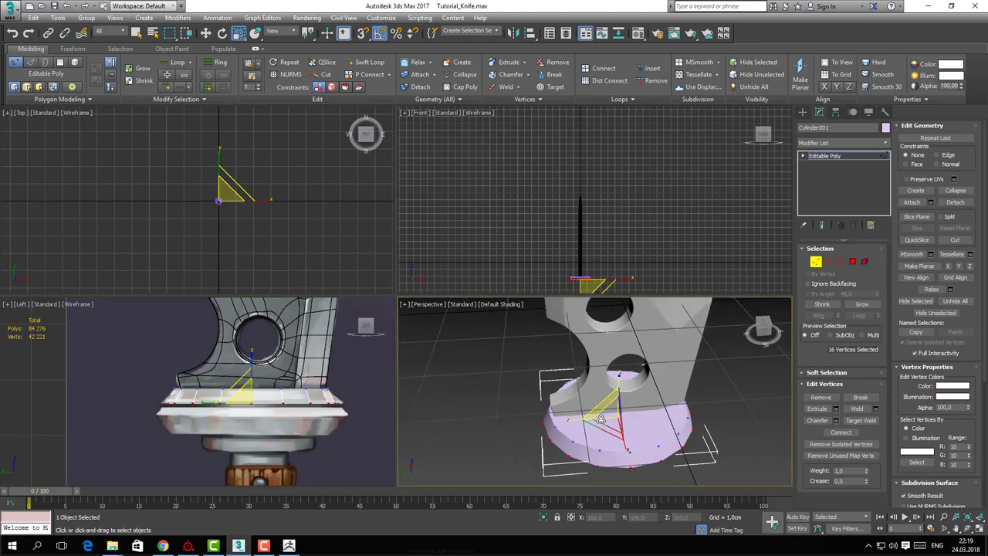
drag(604, 437, 599, 429)
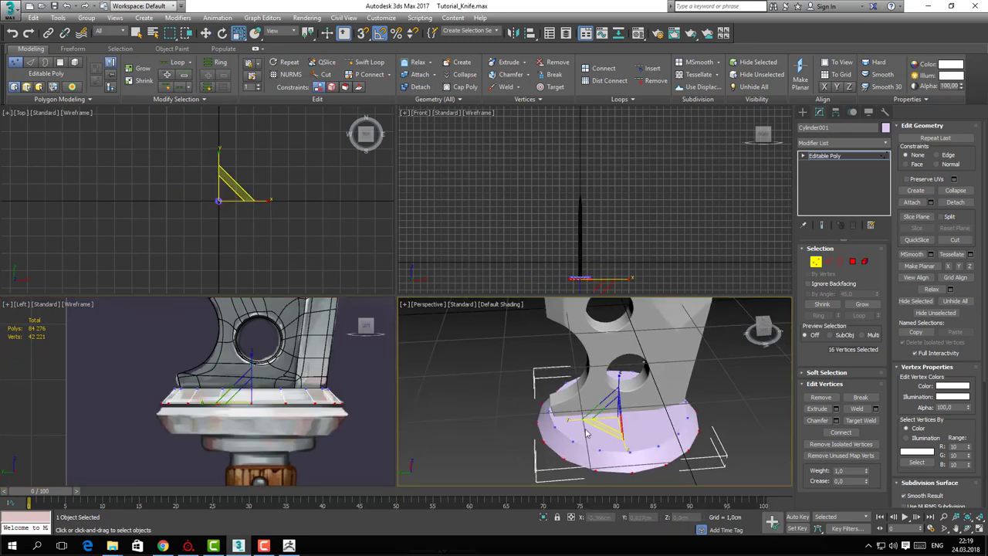
key(w)
Delete the bottom cap polygon of the guard
alt+middle_drag(583, 394, 595, 424)
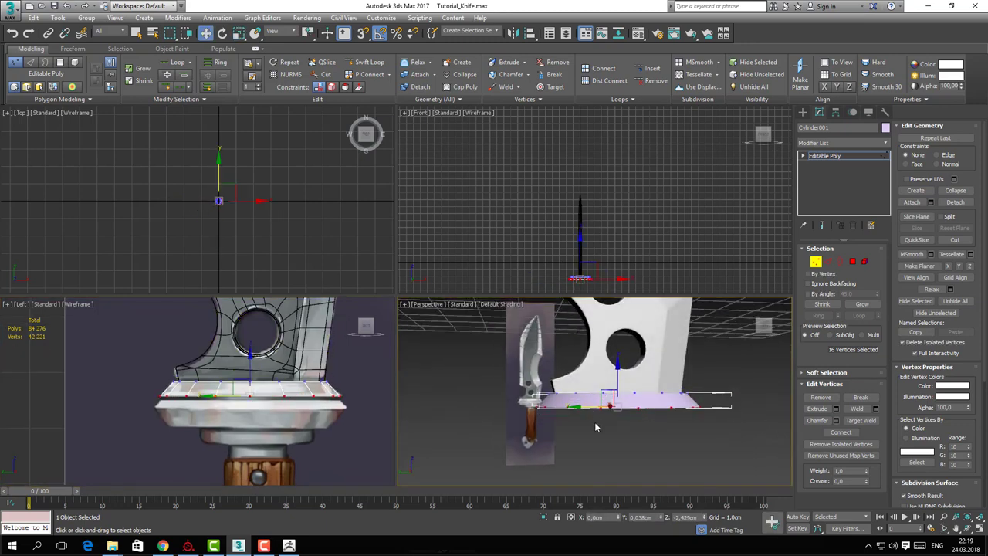
key(4)
click(601, 408)
key(Delete)
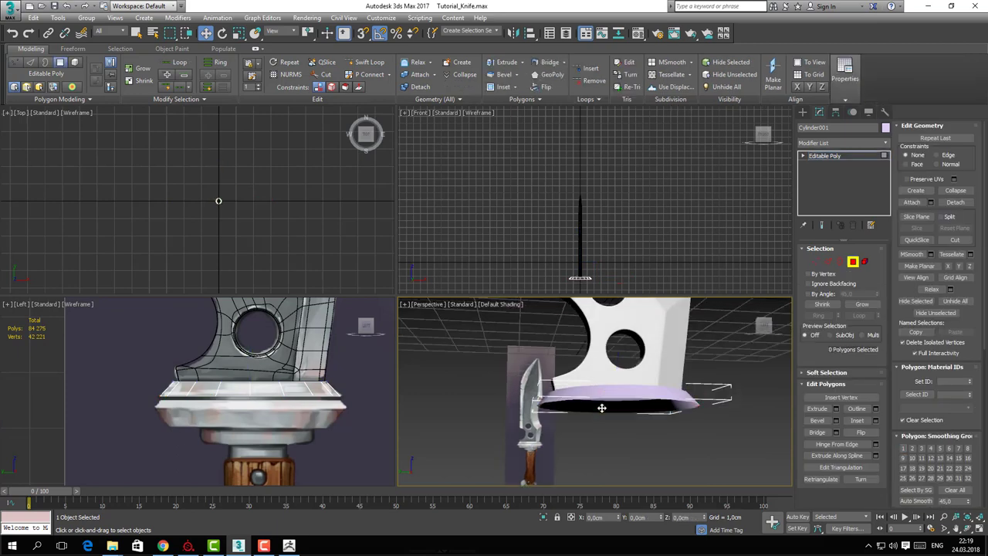
Select the open bottom border and extend it downward by one short band to cover the reference's dark groove
key(3)
click(596, 407)
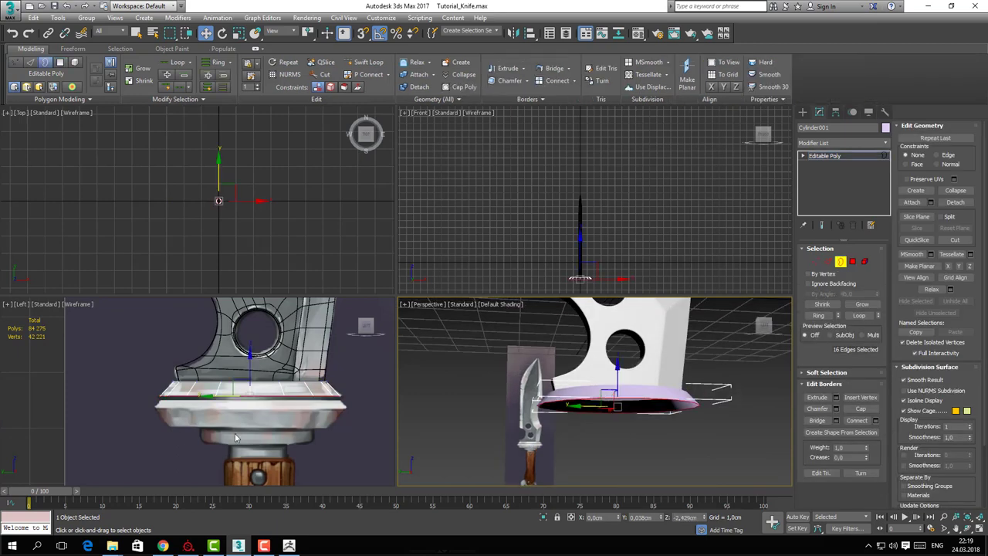
scroll(254, 384, up, 3)
drag(260, 350, 262, 355)
scroll(147, 378, up, 3)
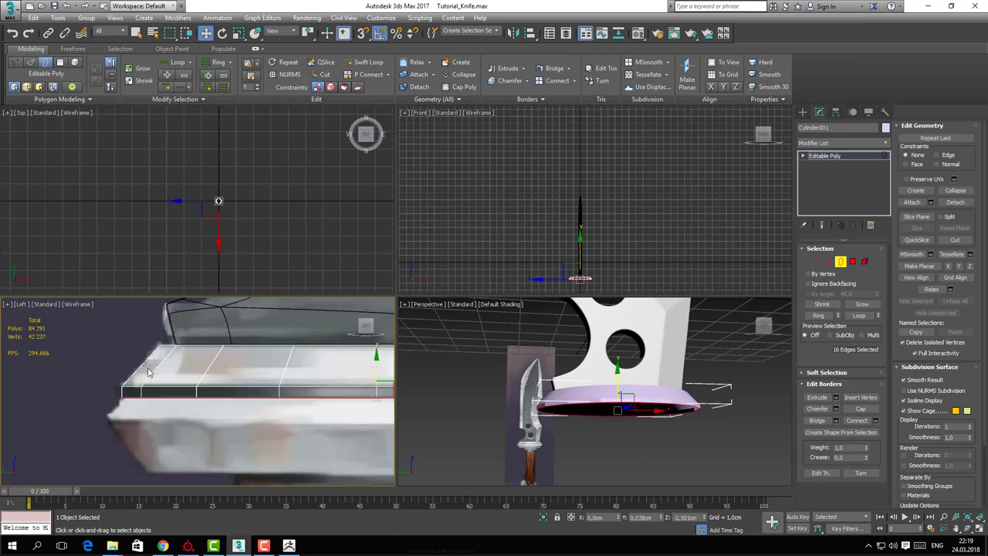
Select the edge loop above the groove band and scale it outward slightly to match the upper flange's outer rim
key(2)
double_click(142, 386)
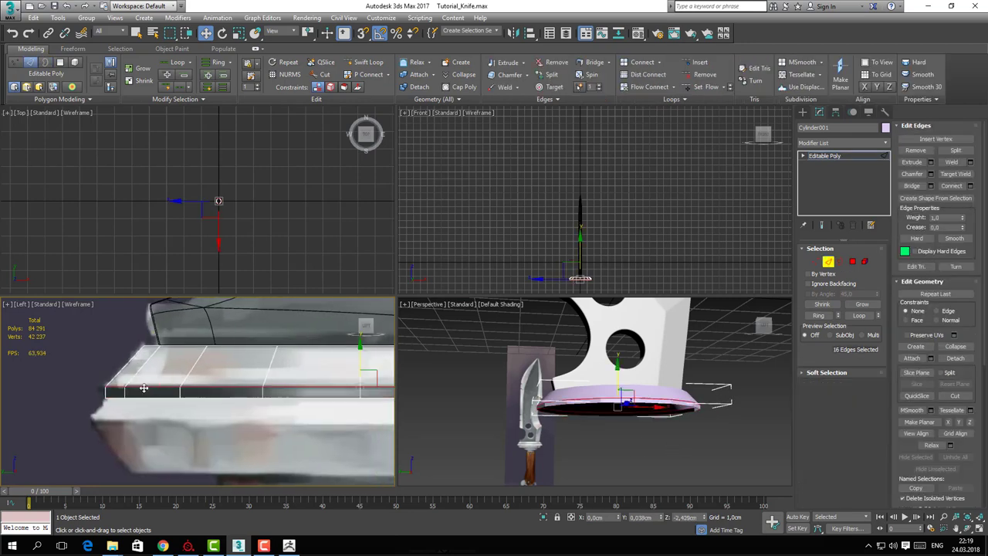
alt+middle_drag(580, 392, 601, 431)
key(r)
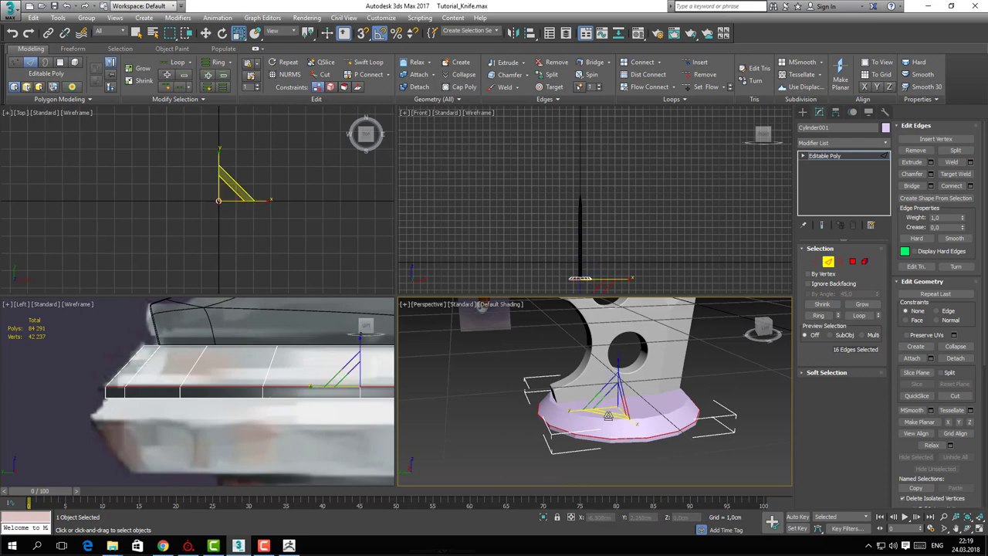
drag(608, 415, 611, 415)
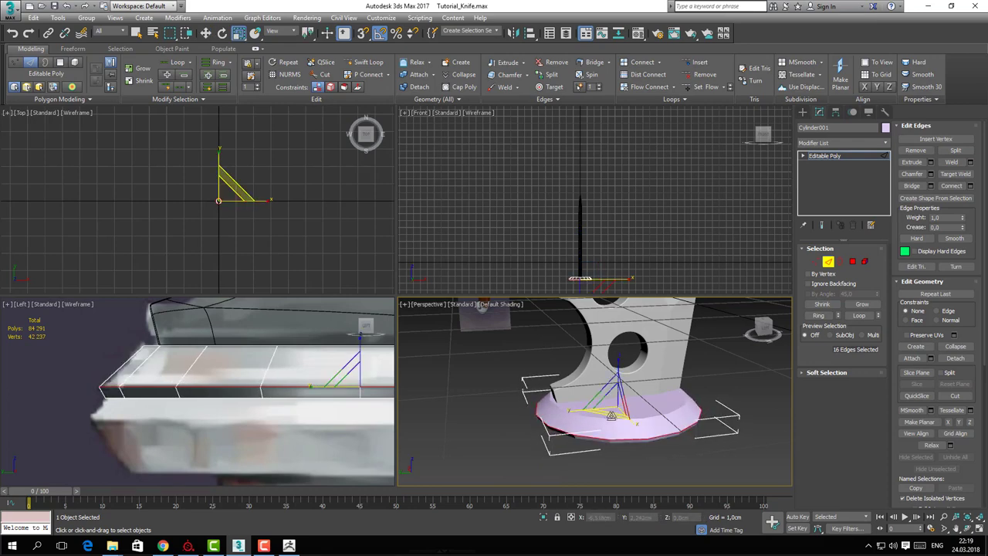
mouse_move(299, 427)
middle_down()
mouse_move(269, 415)
mouse_move(300, 419)
middle_up()
Extend the open bottom border down to the lower flange's widest line and scale it outward to match the reference
key(2)
key(3)
key(w)
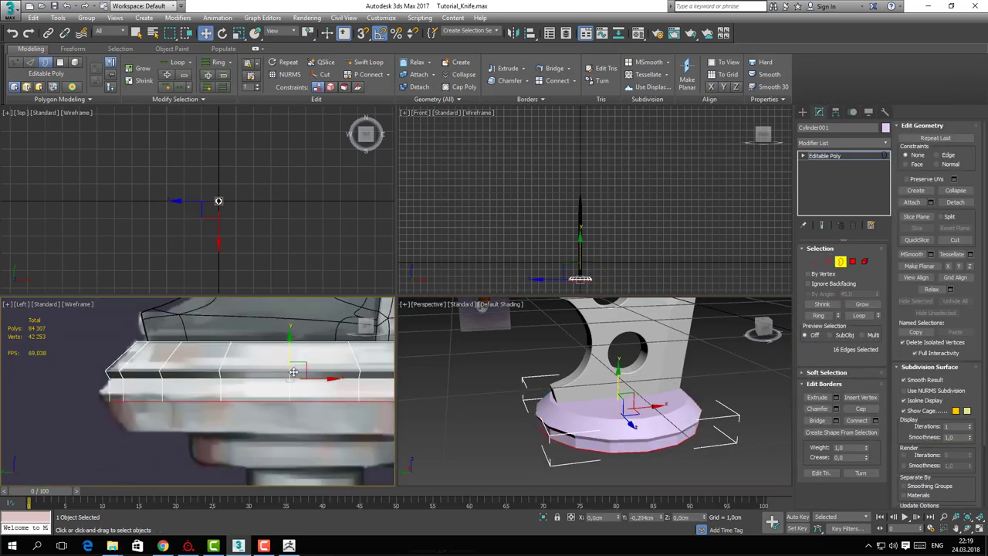
shift+drag(293, 371, 293, 367)
middle_click(539, 426)
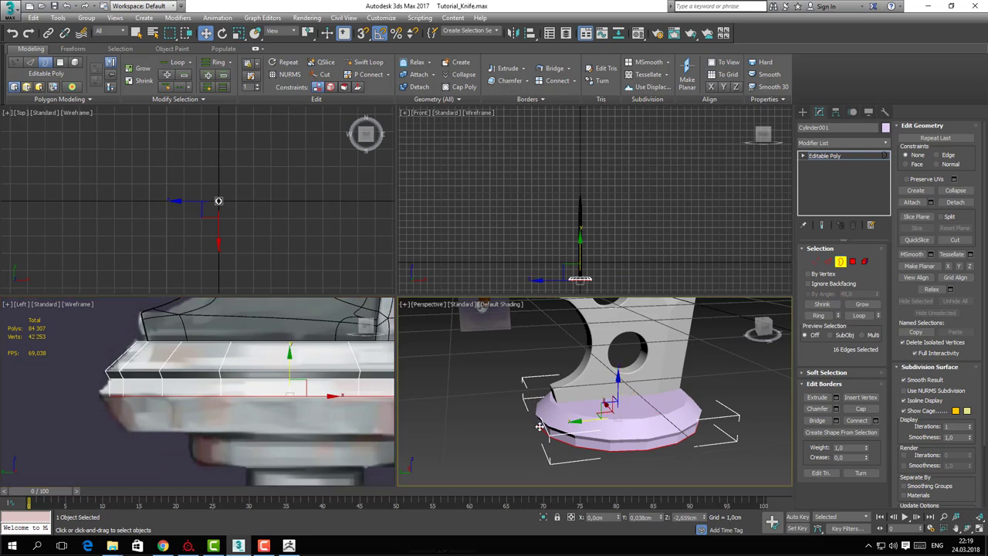
key(r)
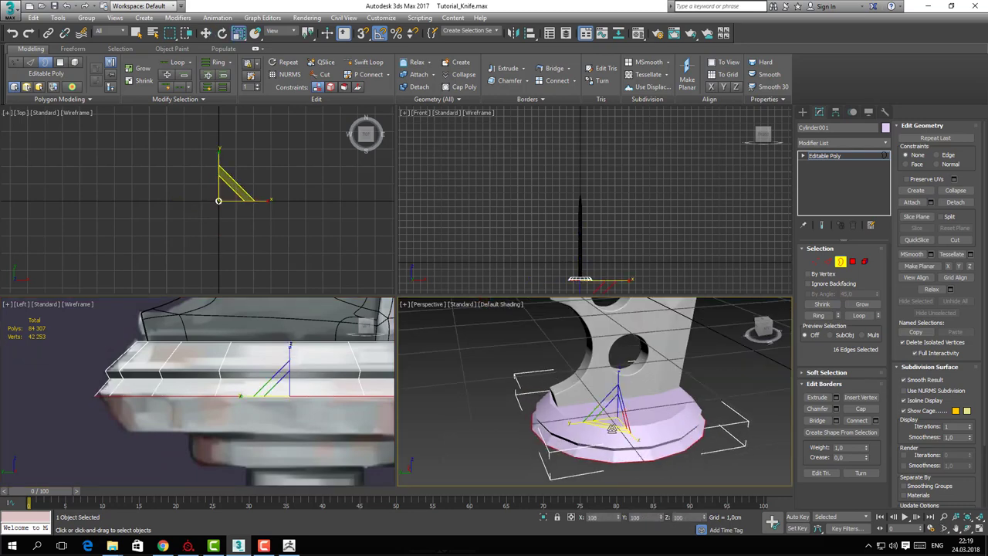
Extend the bottom edge loop down to the guard's lower edge and scale it inward to form the tapered underside
key(2)
middle_drag(289, 370, 273, 361)
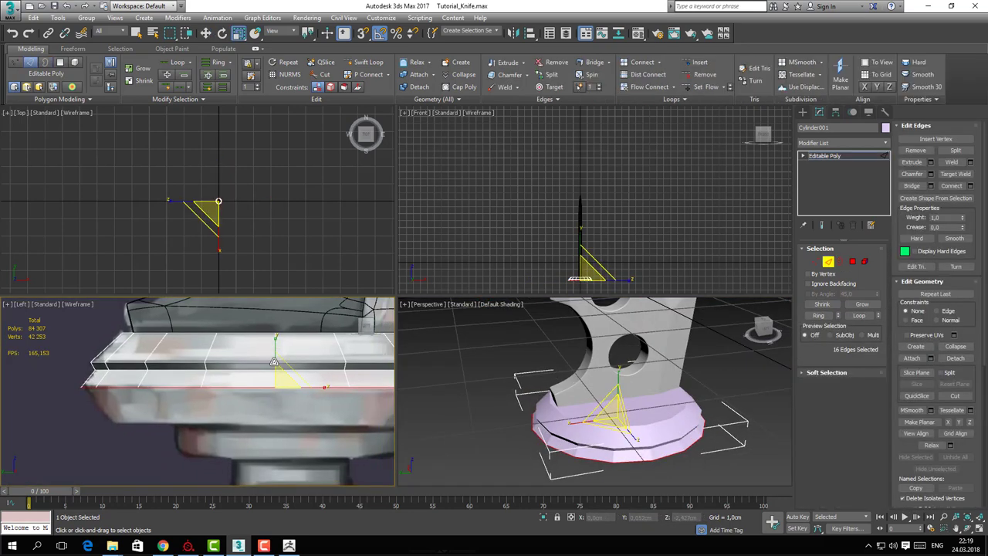
key(w)
shift+drag(275, 363, 279, 391)
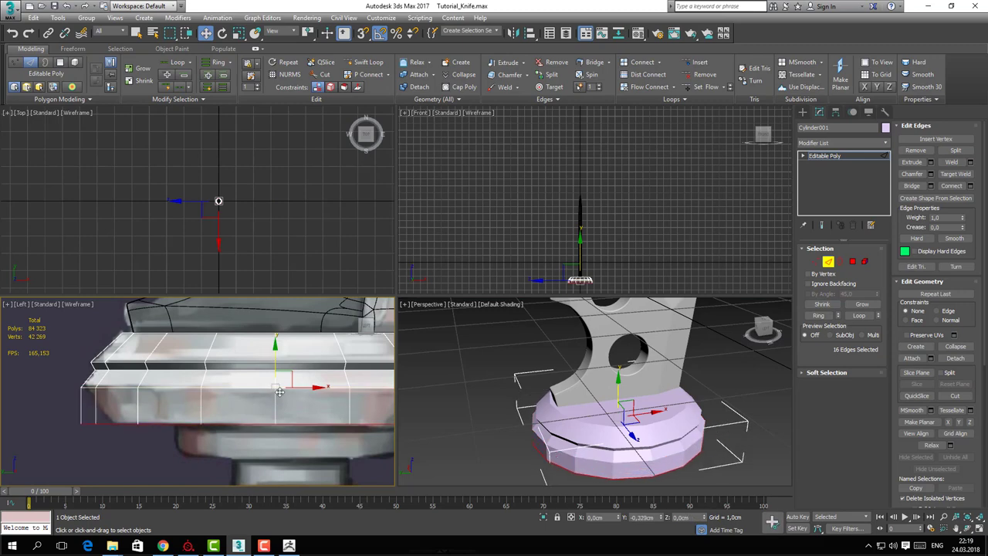
middle_drag(535, 405, 521, 399)
key(r)
drag(599, 425, 608, 437)
key(w)
Select the open border on the guard's underside and cap it with a polygon
scroll(216, 411, down, 4)
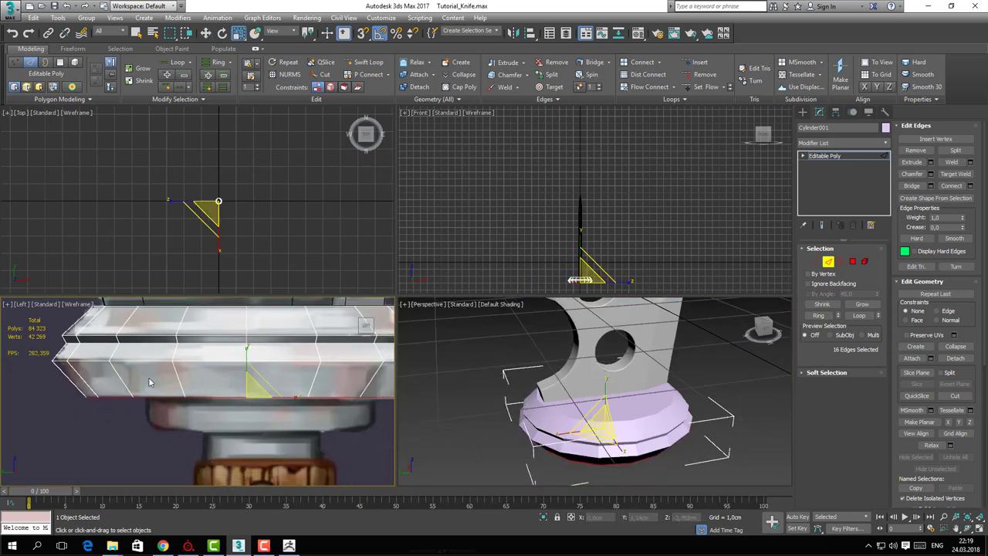
middle_drag(217, 411, 212, 396)
scroll(211, 395, down, 5)
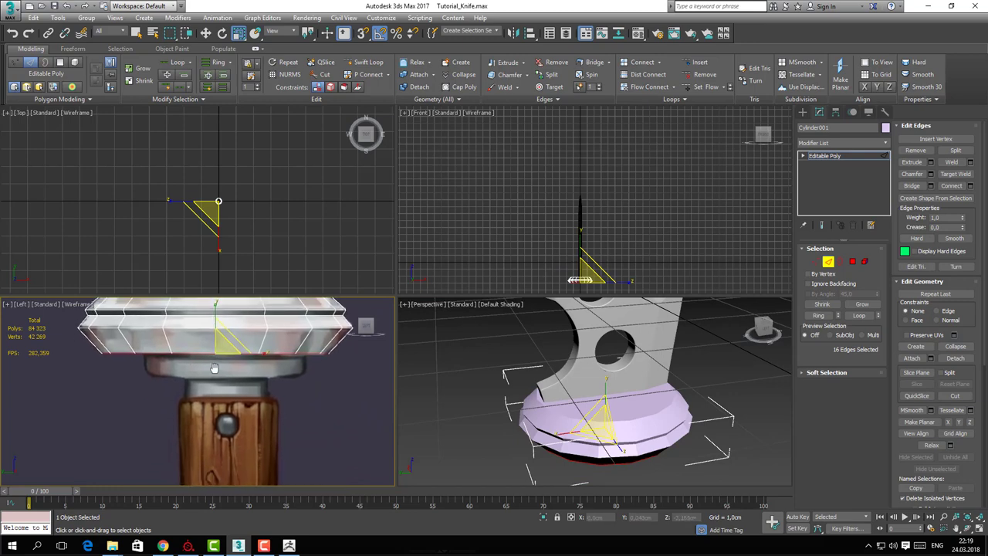
scroll(215, 374, up, 4)
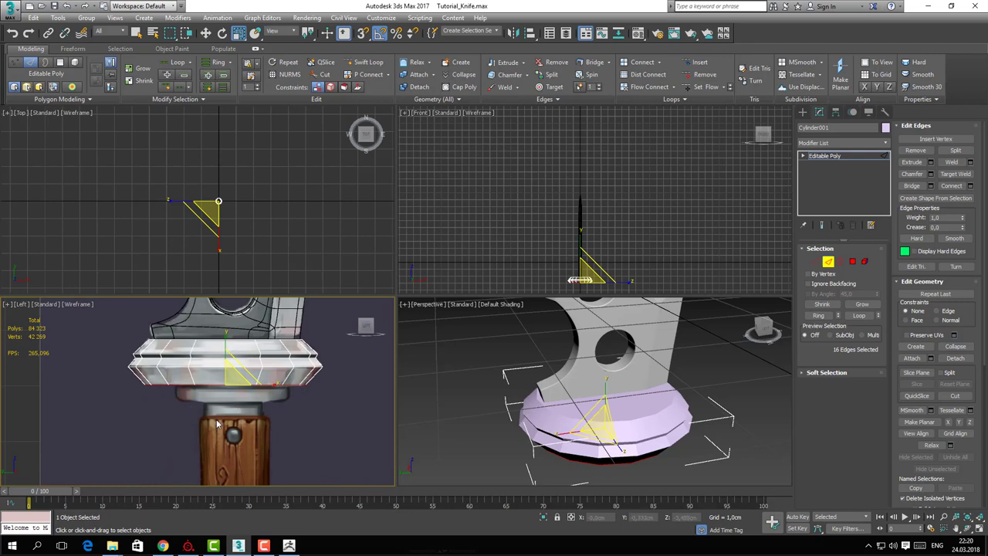
scroll(220, 409, down, 6)
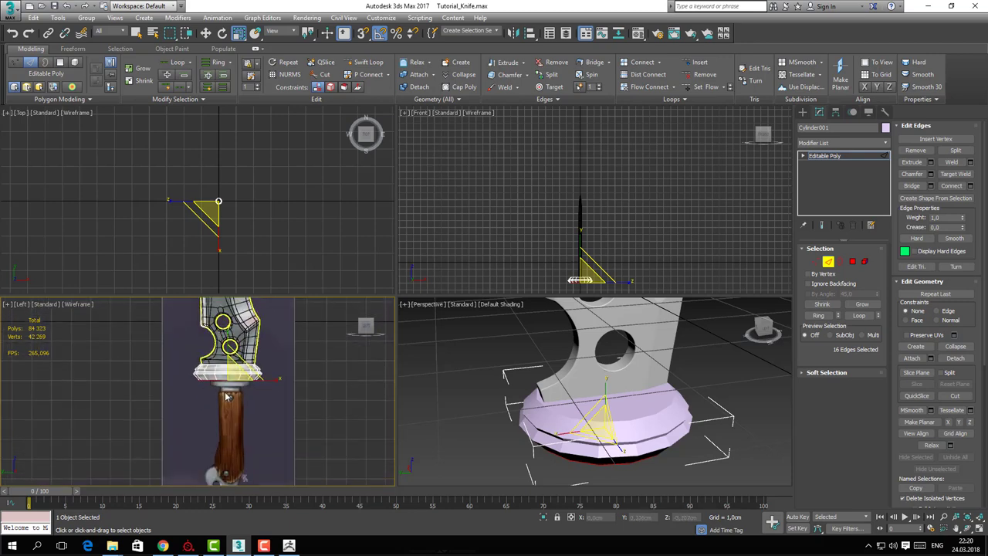
scroll(223, 394, up, 5)
middle_drag(269, 362, 257, 361)
alt+middle_drag(595, 379, 609, 327)
right_click(608, 399)
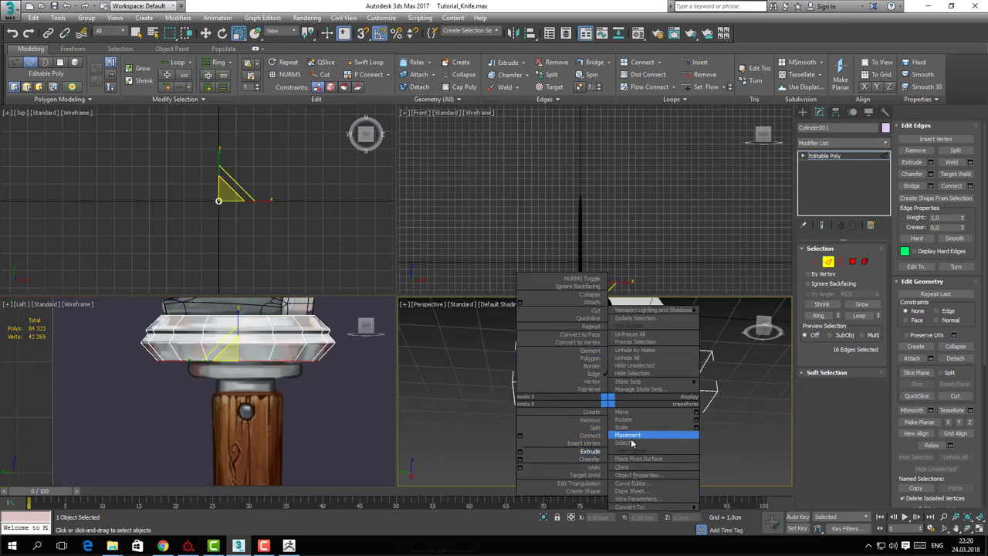
click(738, 406)
key(3)
right_click(593, 420)
click(569, 453)
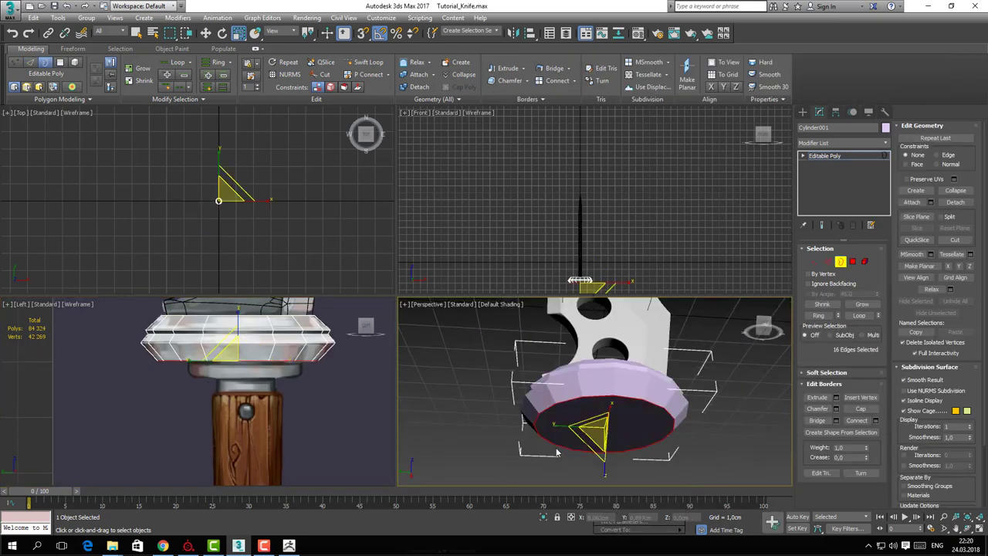
click(456, 419)
Select the guard's bottom cap polygon and inset it by about 0.577 cm
middle_drag(247, 419, 234, 391)
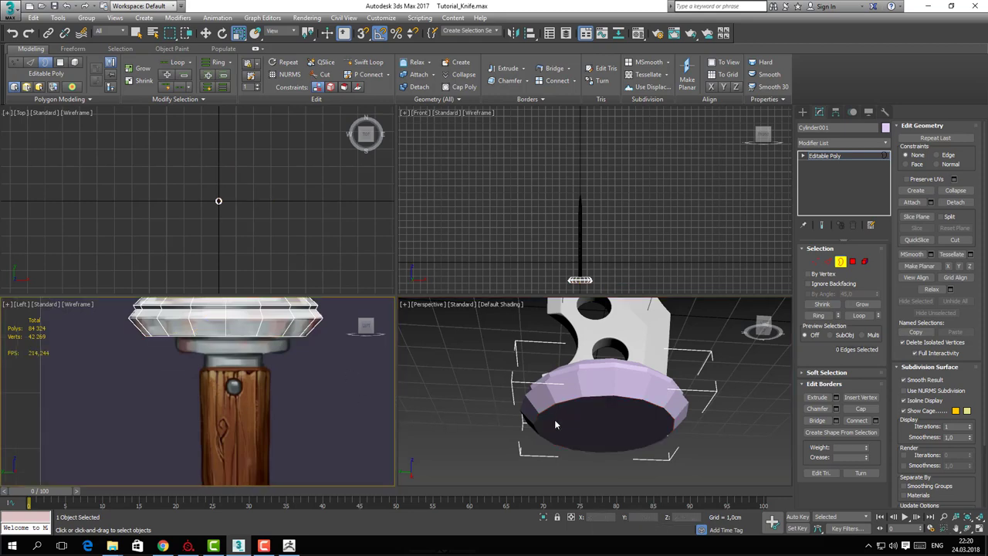
click(852, 260)
click(609, 432)
middle_drag(376, 394, 379, 397)
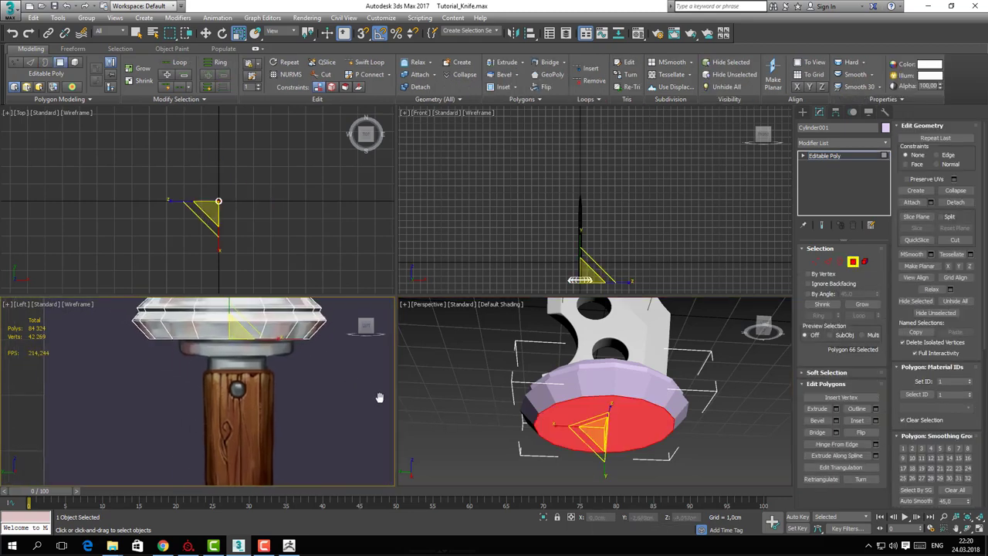
mouse_move(593, 400)
alt+middle_down()
mouse_move(594, 426)
mouse_move(574, 429)
mouse_move(577, 390)
alt+middle_up()
key(w)
right_click(604, 411)
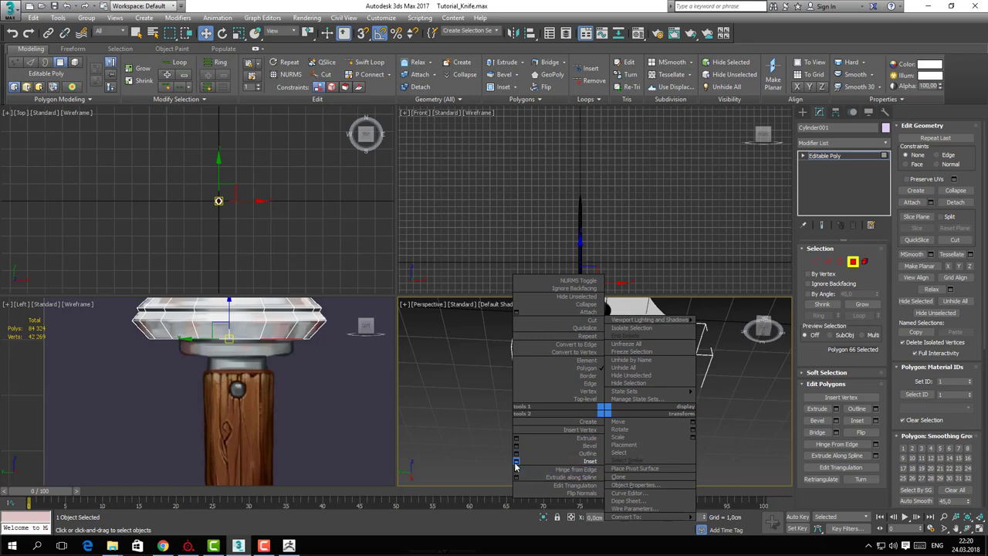
click(516, 461)
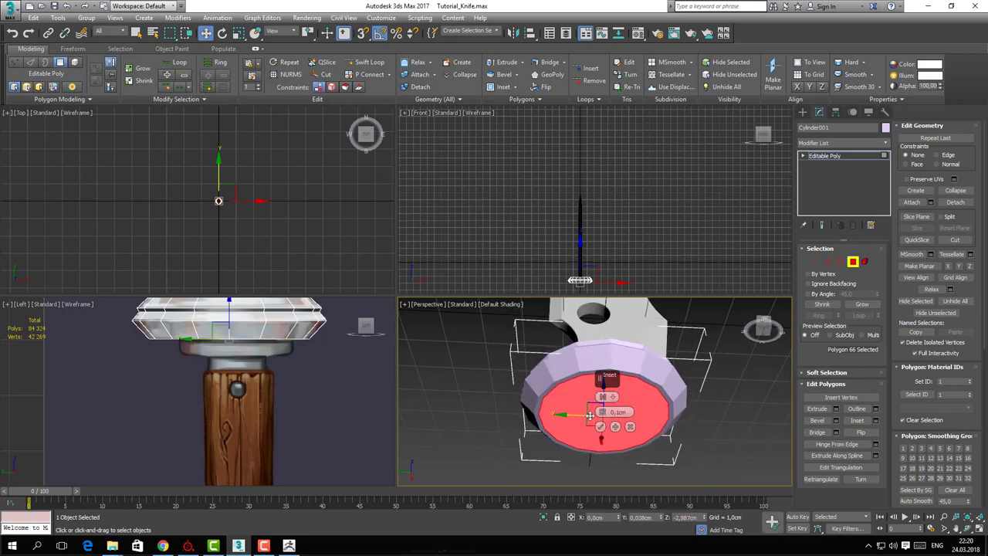
drag(601, 416, 600, 405)
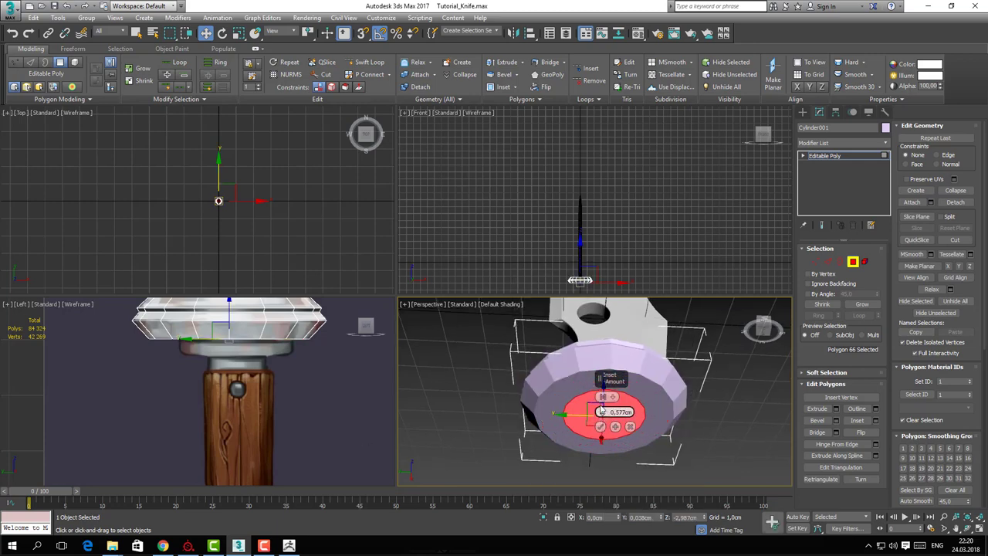
click(600, 426)
Extrude the inset polygon 1.0 cm downward and move its end face up to the collar's lower edge in the reference
right_click(305, 402)
key(e)
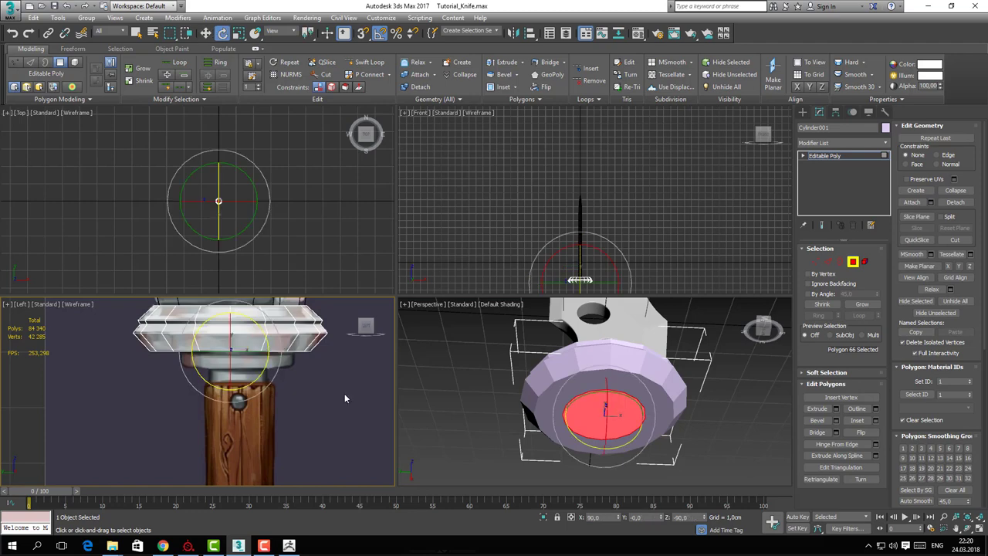
right_click(571, 423)
right_click(571, 423)
click(484, 446)
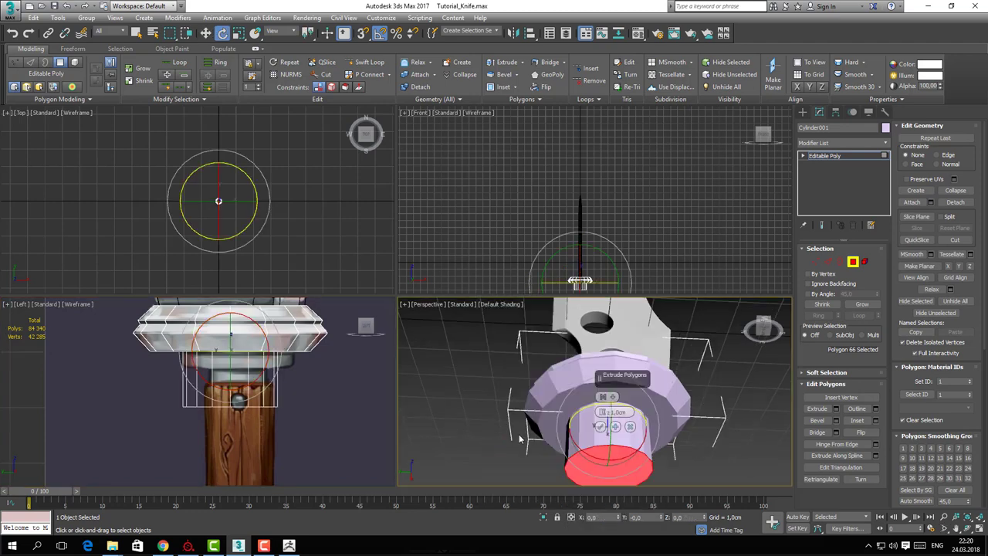
middle_drag(327, 400, 314, 399)
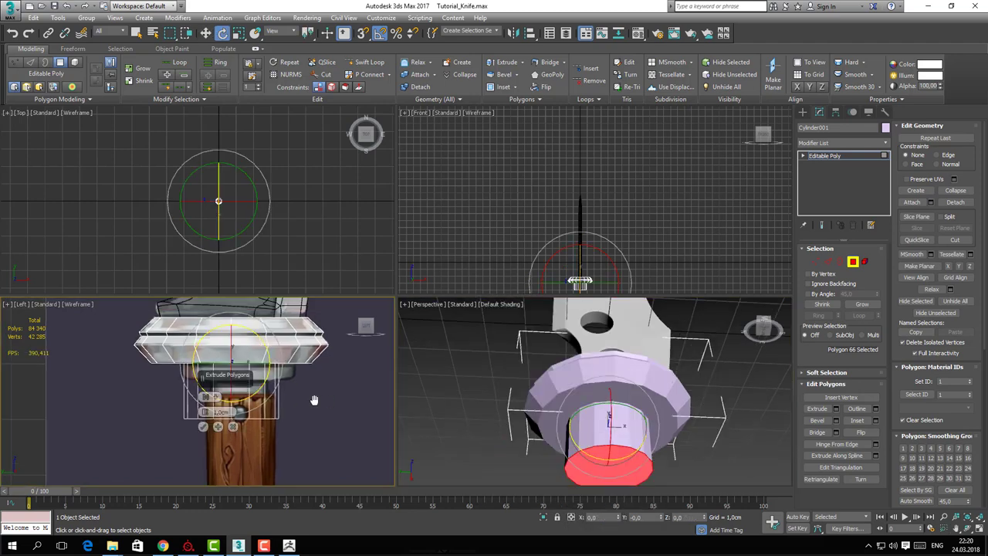
click(203, 426)
key(w)
drag(234, 410, 234, 369)
Select the ring of side polygons around the collar and scale it outward to about 118%
click(605, 409)
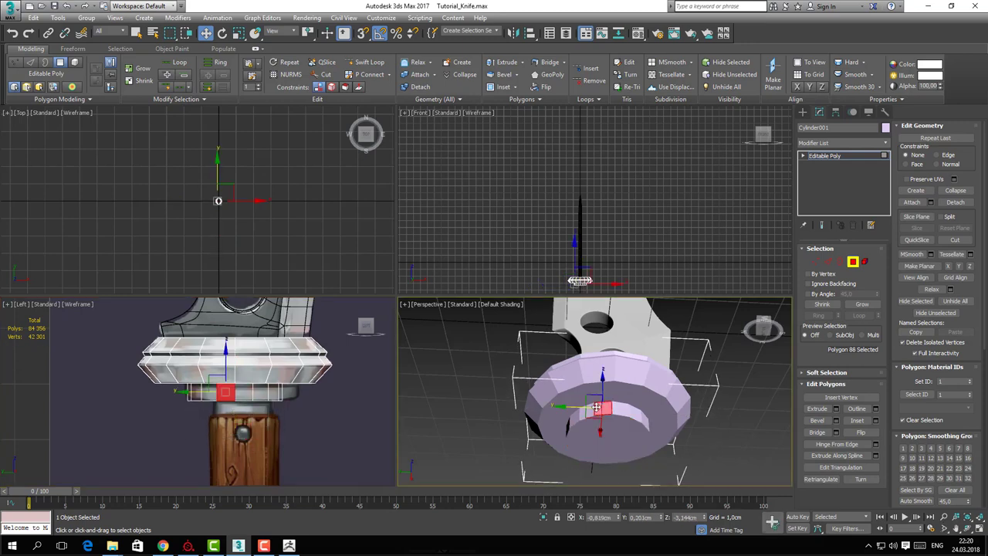
shift+click(624, 409)
key(r)
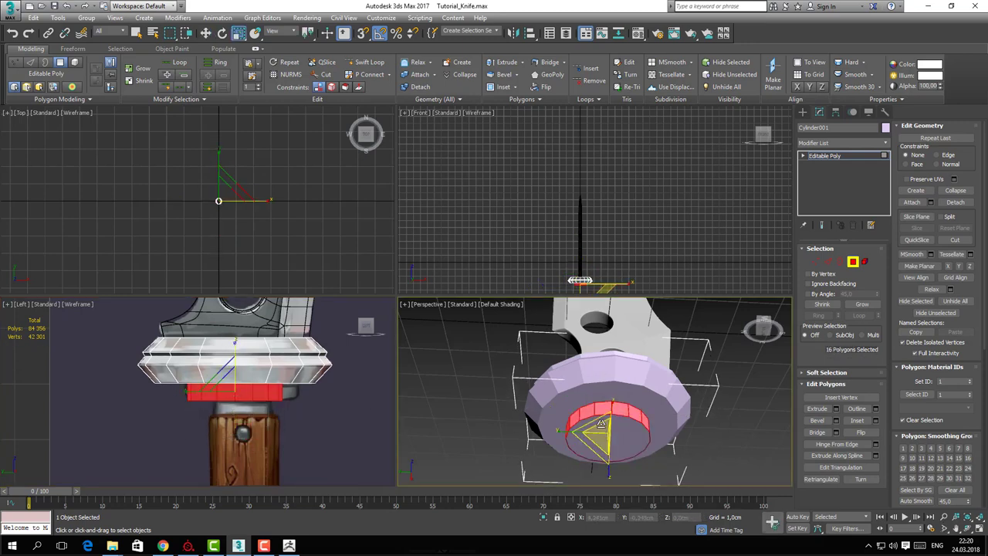
drag(592, 424, 591, 417)
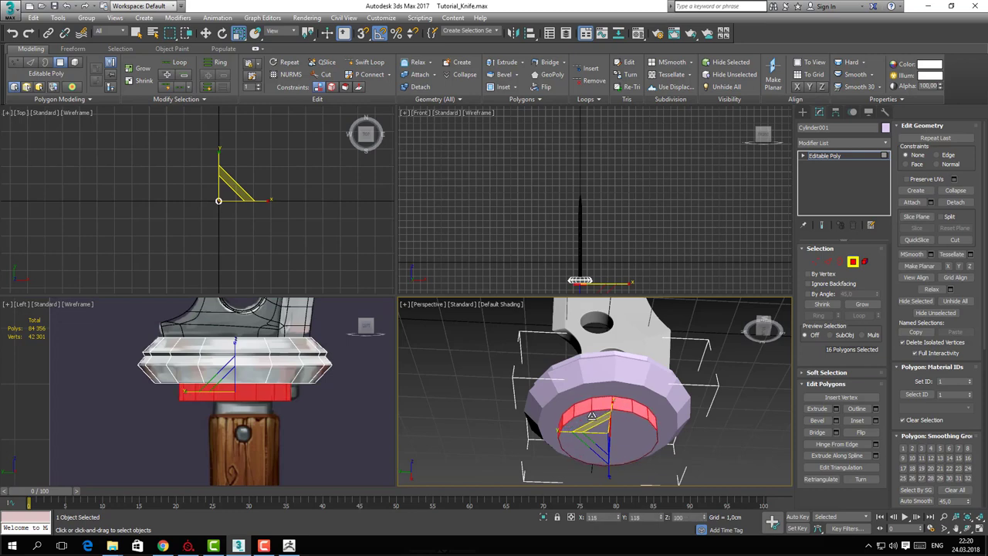
middle_drag(310, 393, 303, 376)
Select the collar's bottom ring of vertices and fine-tune its height against the reference
click(853, 262)
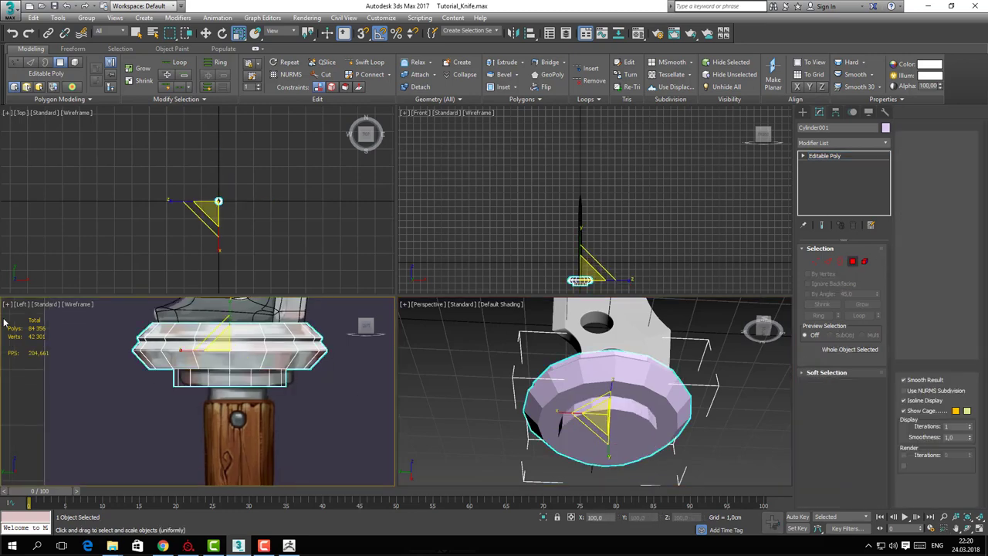
scroll(165, 399, up, 4)
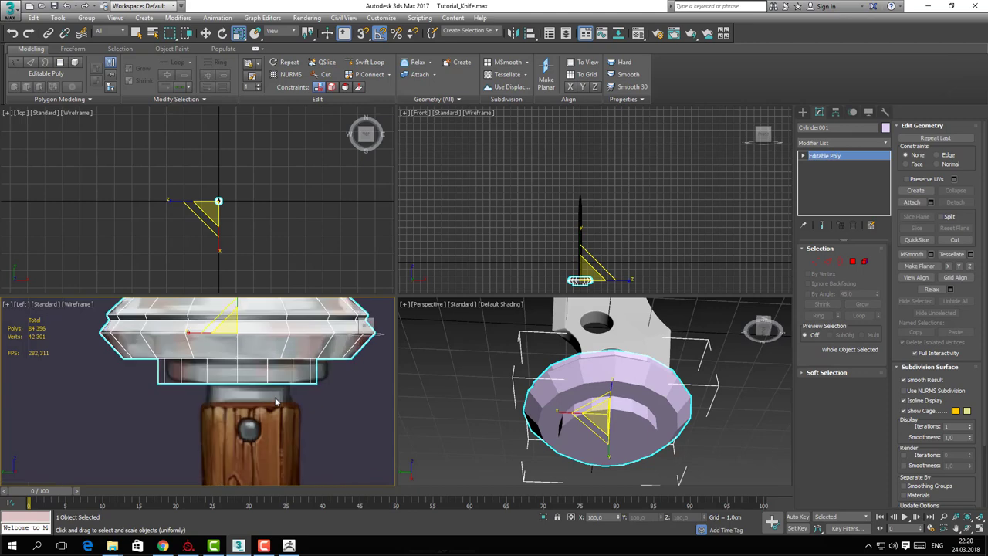
key(1)
drag(147, 378, 382, 405)
key(w)
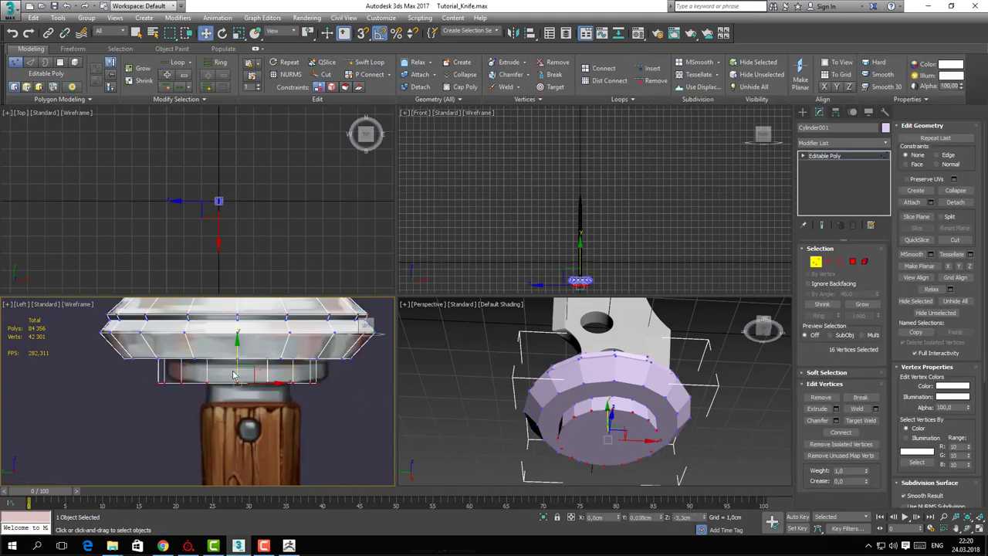
middle_drag(239, 361, 252, 368)
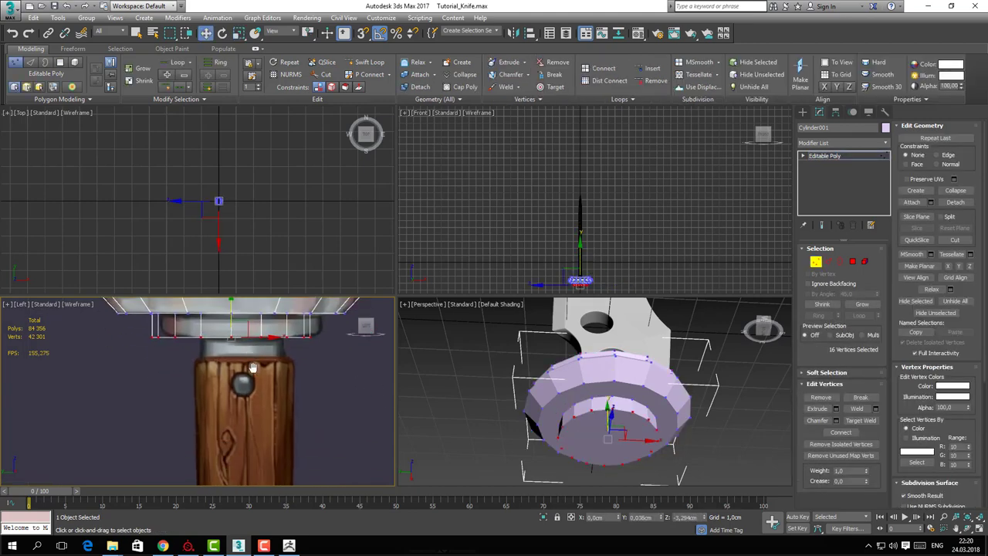
Select the collar's bottom edge loop and chamfer it by 0.1 cm with one segment
key(2)
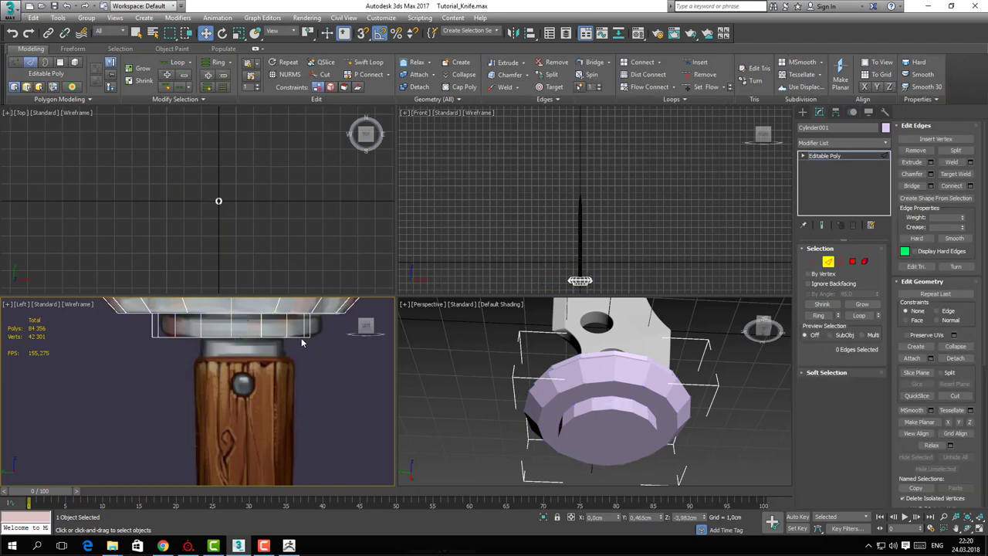
click(299, 337)
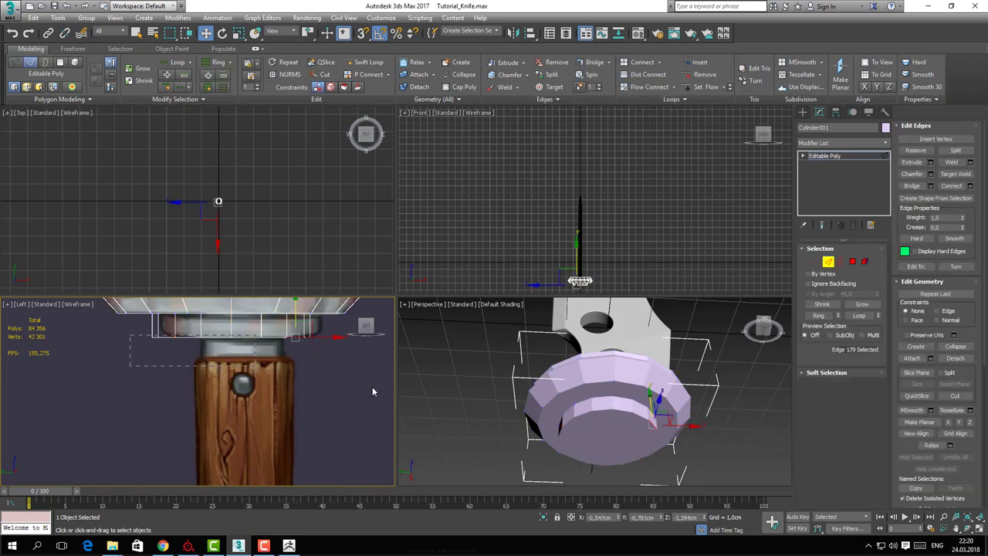
double_click(317, 333)
alt+drag(37, 314, 37, 315)
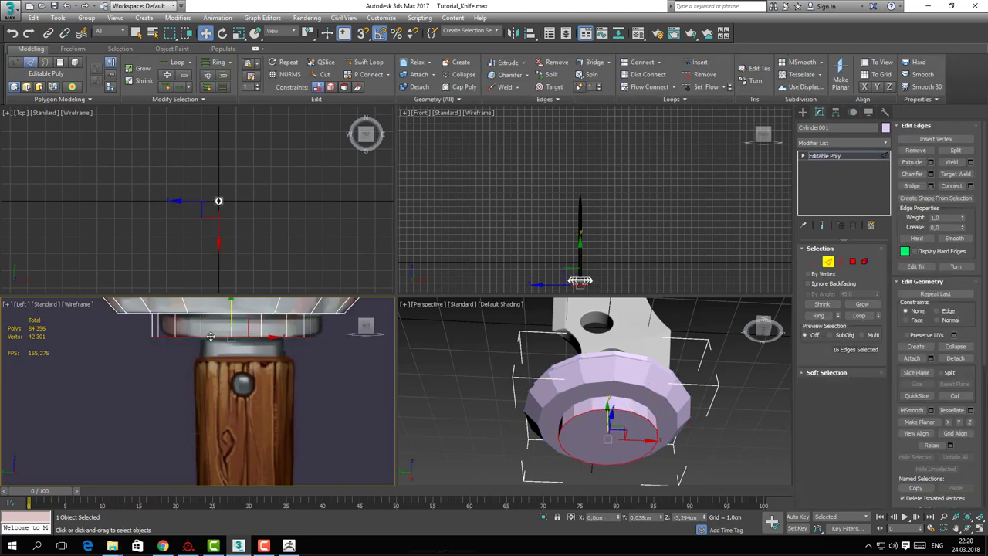
right_click(167, 350)
click(77, 406)
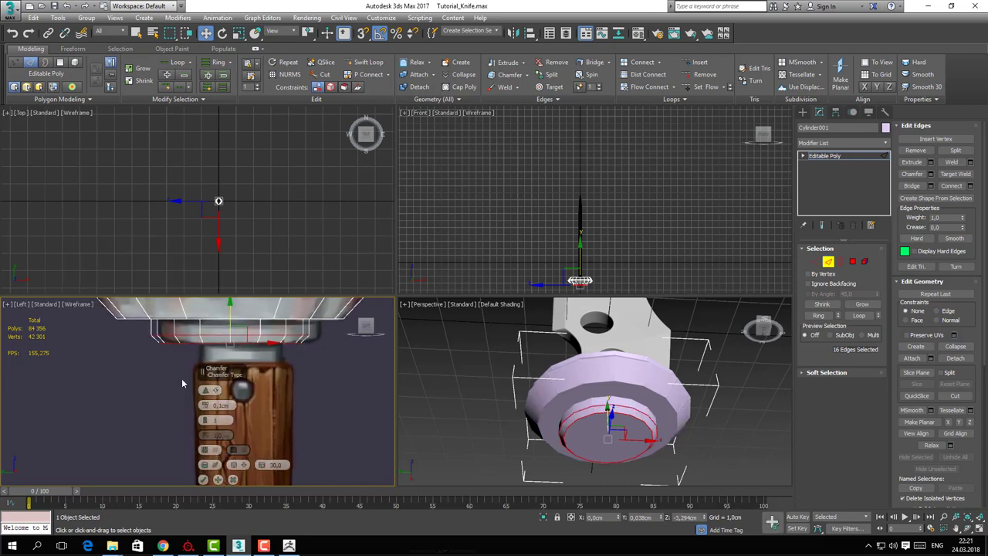
middle_drag(181, 379, 139, 395)
scroll(188, 353, up, 2)
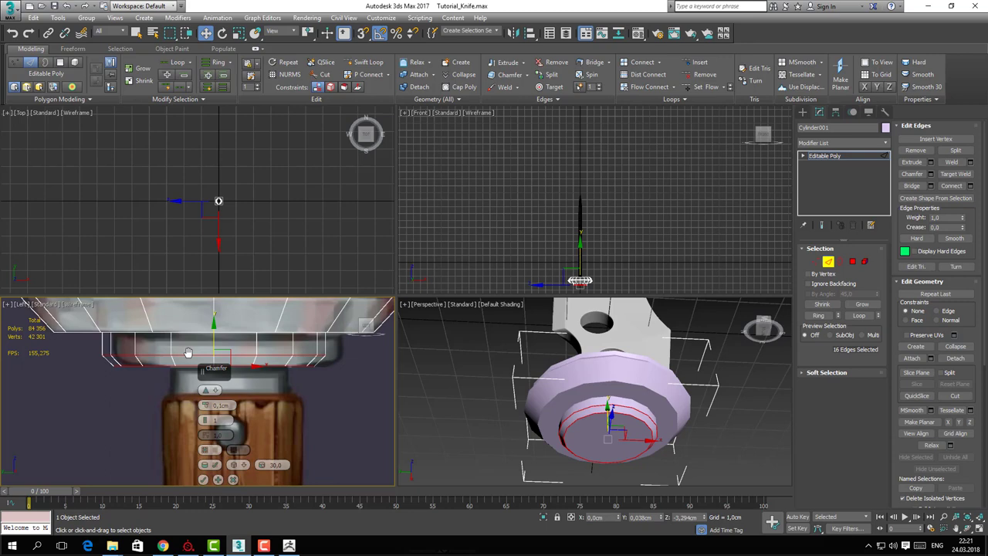
click(203, 479)
click(352, 416)
Show edged faces in the perspective view and select the collar's bottom polygon
middle_drag(637, 391, 630, 370)
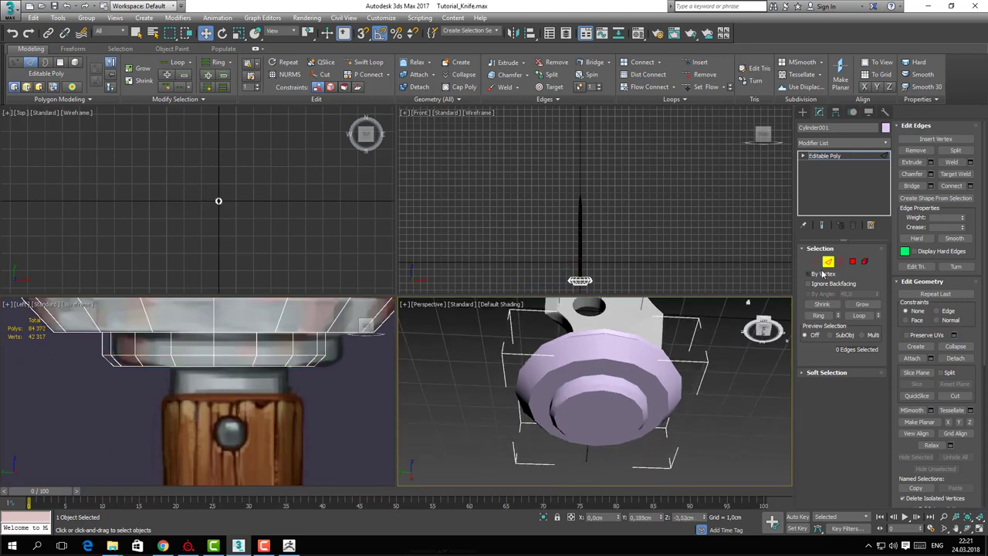
click(828, 261)
middle_drag(221, 429, 190, 368)
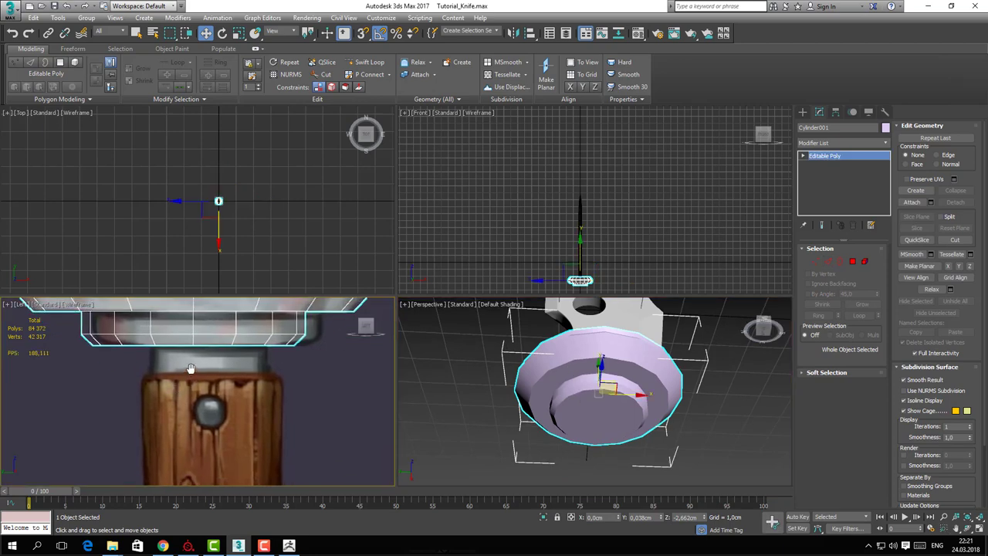
middle_drag(330, 347, 285, 378)
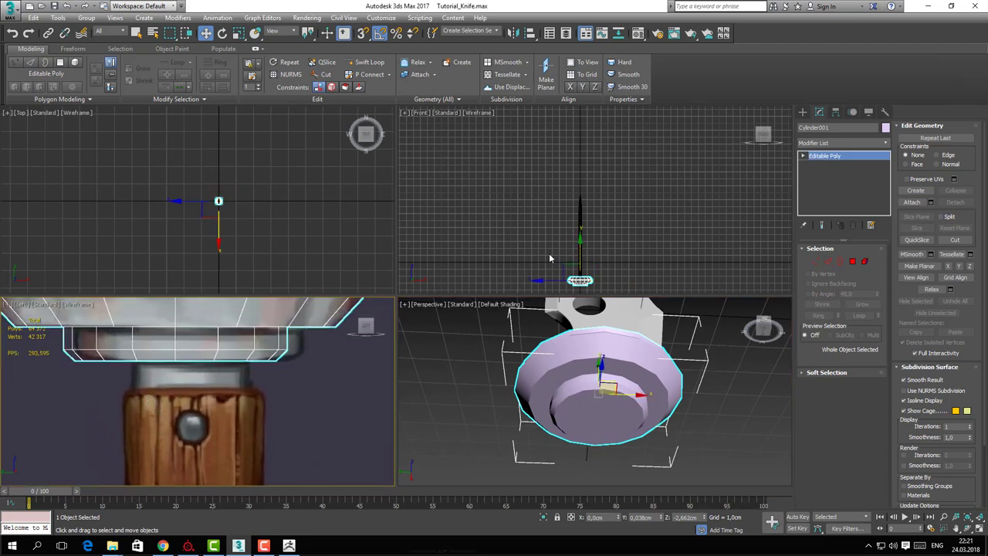
scroll(302, 370, down, 4)
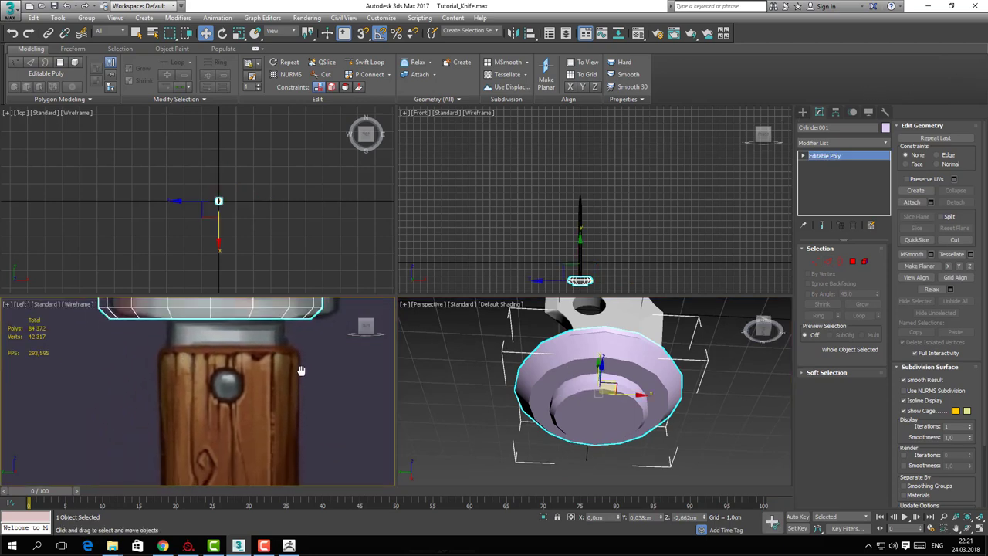
middle_drag(222, 392, 229, 404)
middle_drag(602, 408, 602, 376)
key(F4)
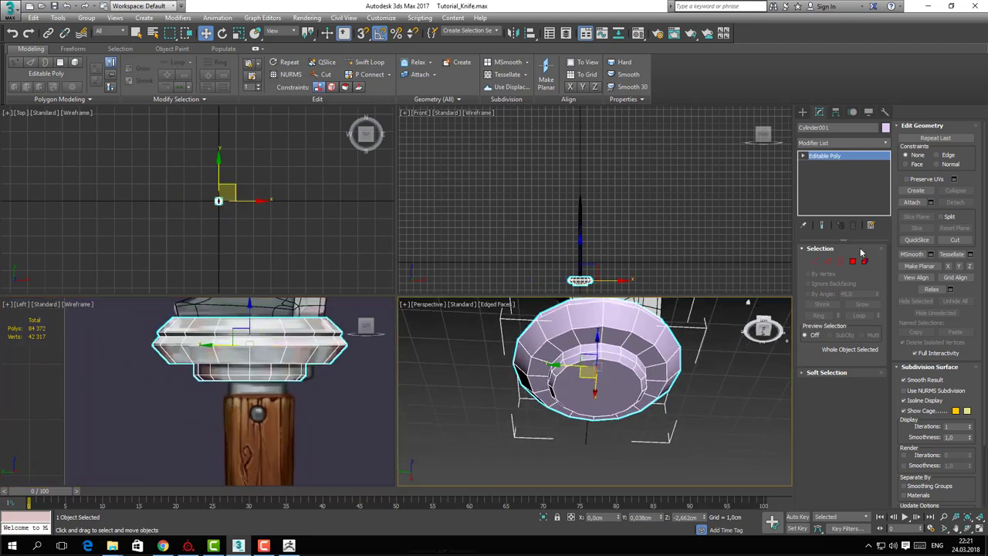
click(854, 263)
click(610, 397)
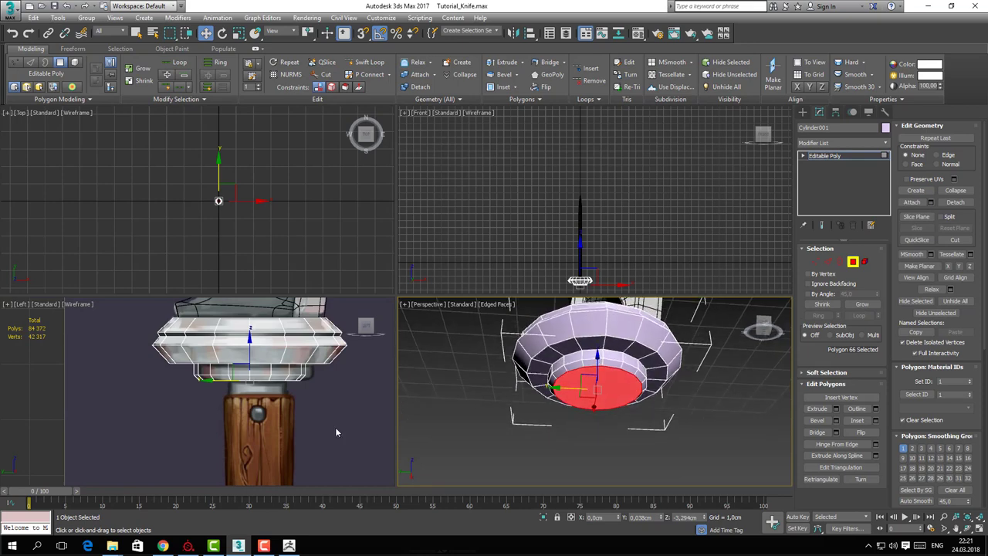
scroll(630, 424, up, 5)
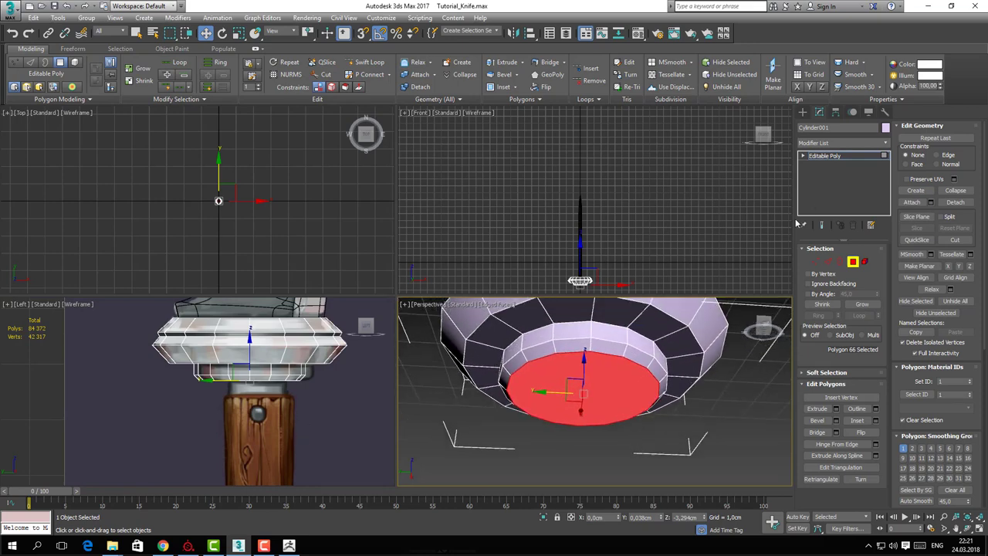
Create a box over the top of the reference handle, about 1.472 cm long, 0.963 cm wide and 0.13 cm high
click(803, 112)
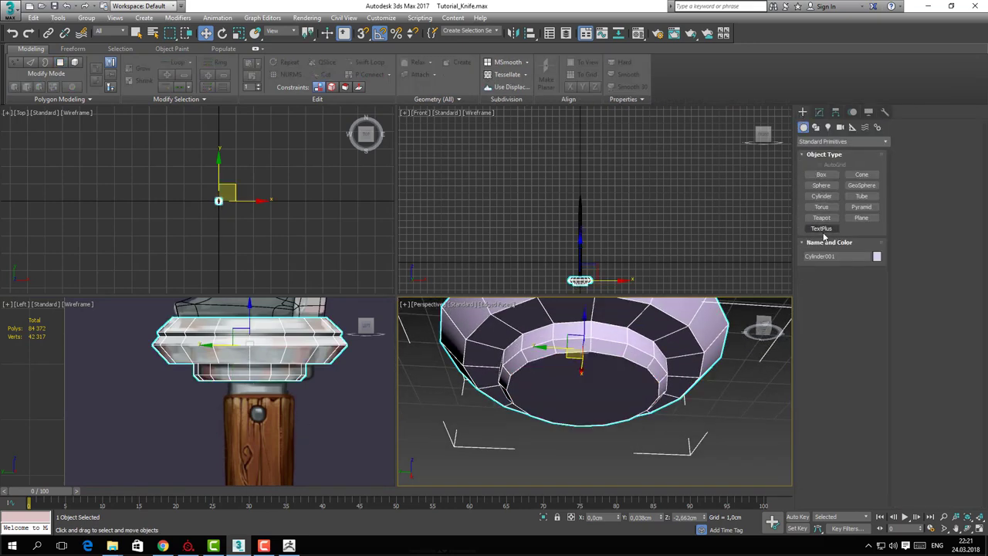
click(821, 175)
middle_drag(232, 383, 228, 348)
drag(279, 421, 281, 430)
click(281, 422)
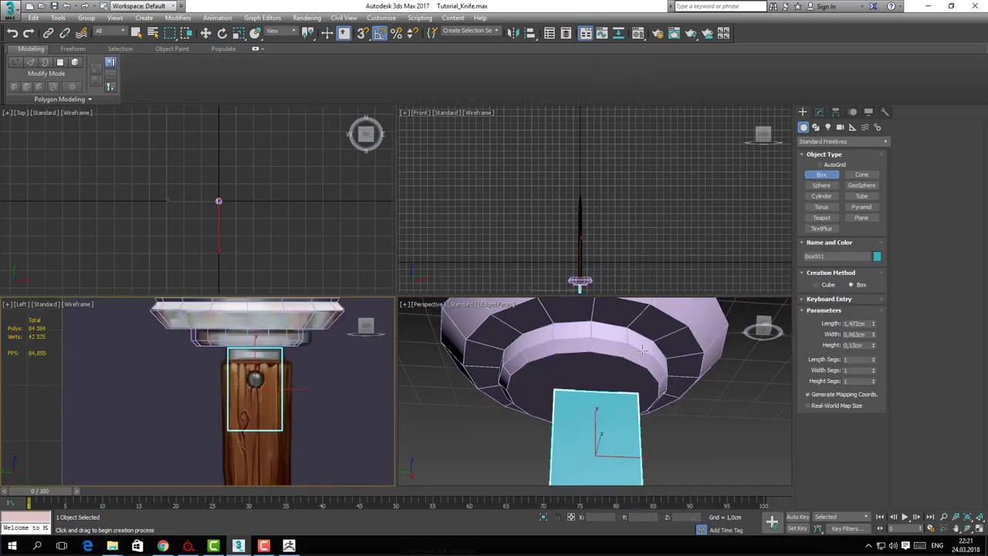
Finish creating the handle box and convert it to an editable poly
alt+middle_drag(640, 324, 741, 355)
scroll(640, 401, down, 4)
middle_drag(640, 406, 636, 369)
scroll(238, 432, down, 2)
middle_drag(240, 434, 242, 368)
right_click(242, 368)
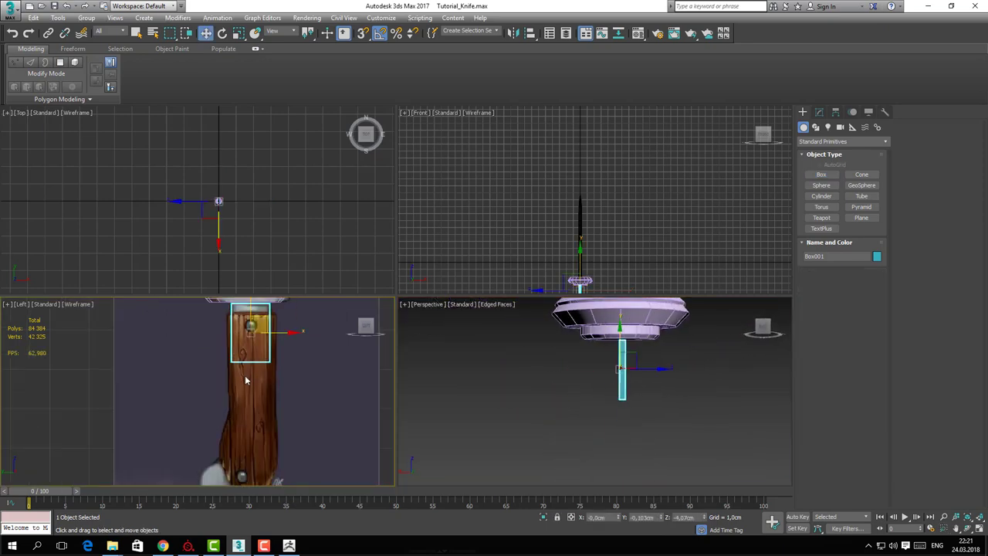
right_click(246, 372)
middle_drag(202, 395, 246, 441)
right_click(274, 332)
mouse_move(333, 442)
click(389, 446)
Select the box's four bottom vertices and move them down to just above the handle's curved end in the reference
key(1)
drag(190, 390, 282, 417)
middle_drag(274, 388, 270, 327)
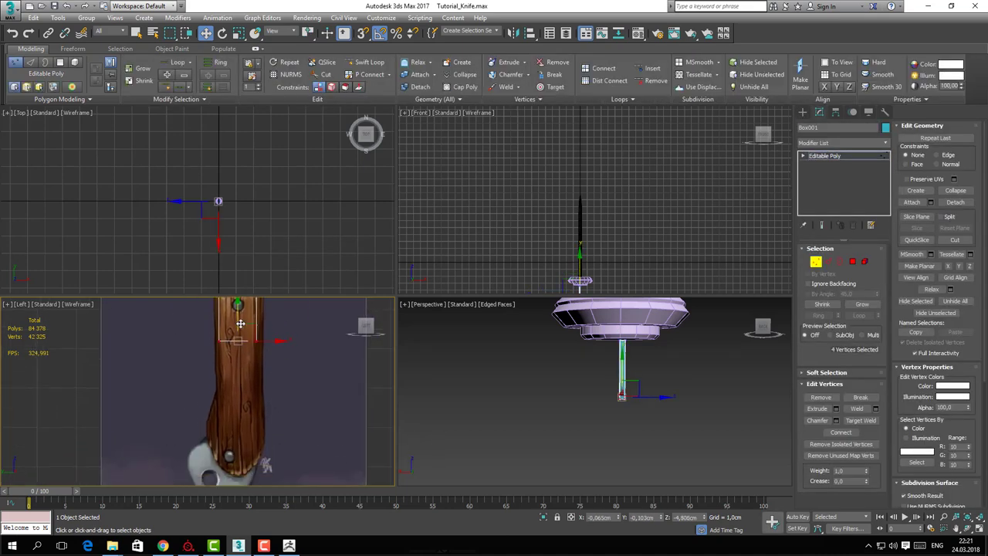
drag(249, 316, 249, 403)
Delete the polygon that closes the bottom end of the box
middle_drag(250, 438, 266, 376)
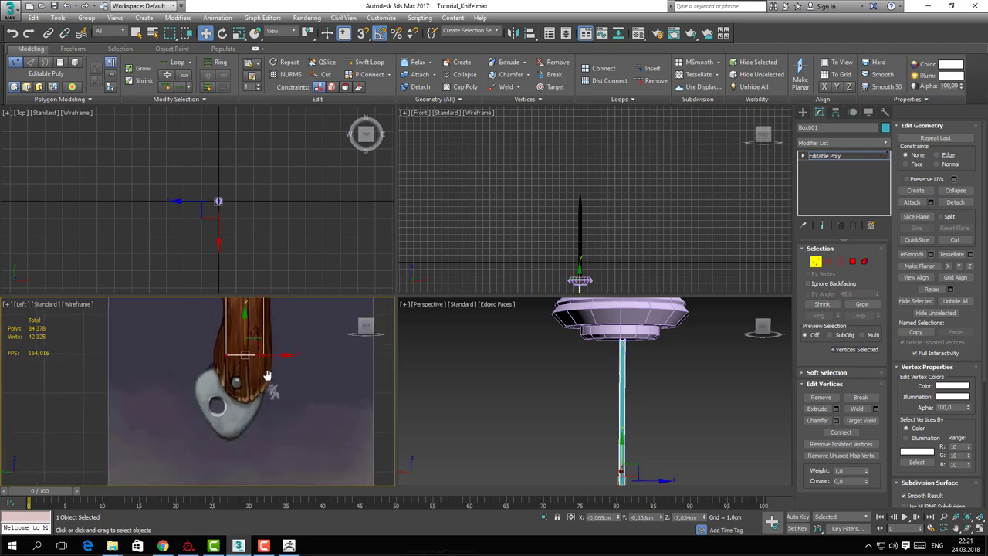
key(4)
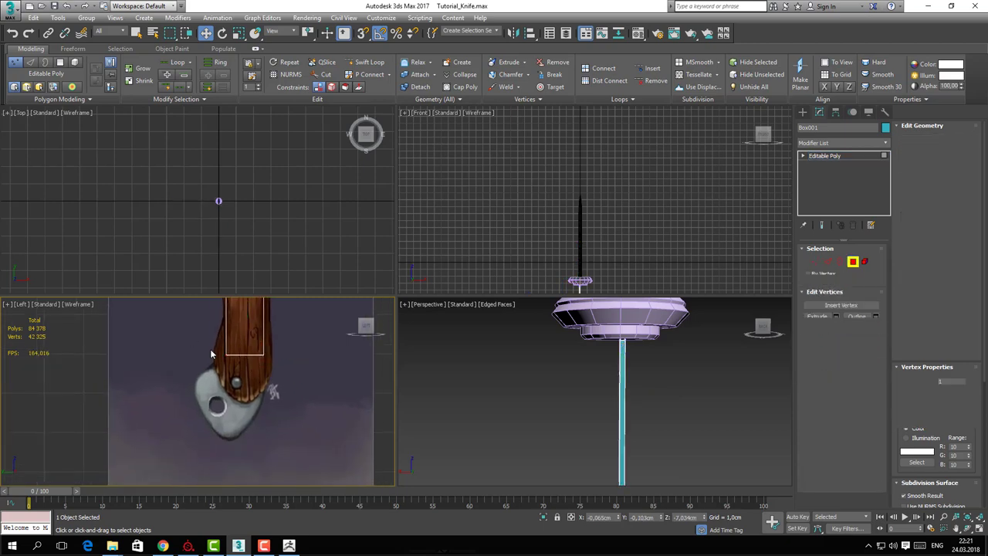
click(305, 324)
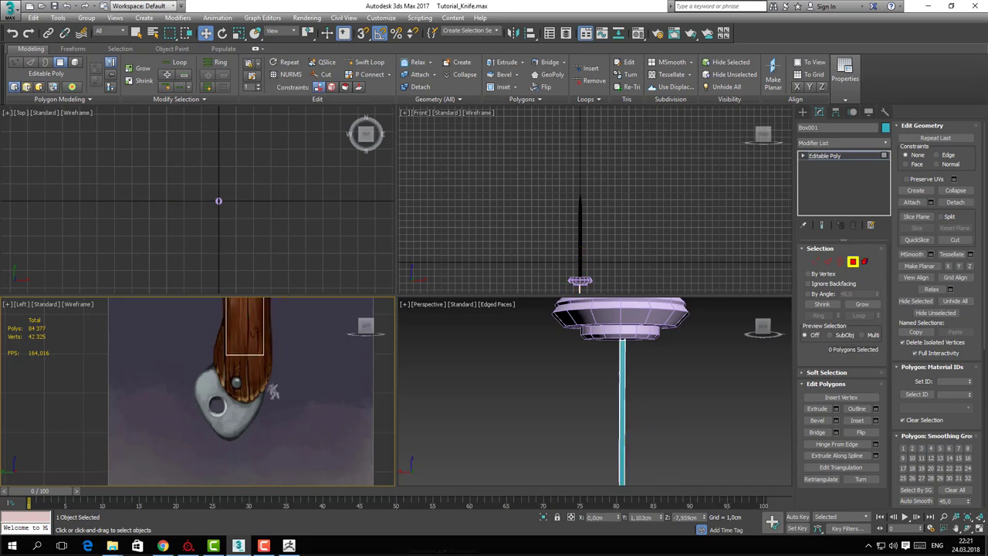
Extend the open bottom border into a first new segment and fit its corner vertices to the reference handle's outline
key(3)
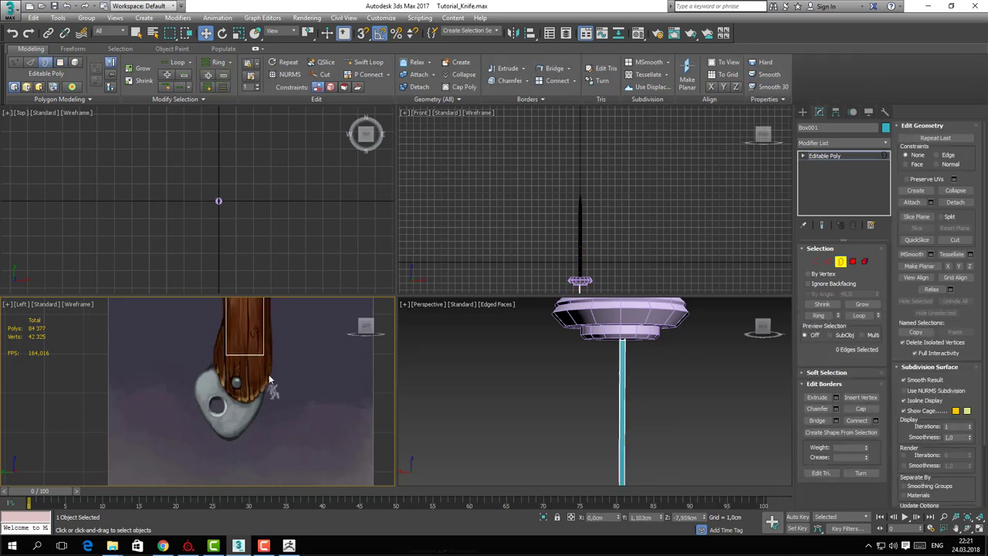
middle_drag(270, 378, 276, 403)
click(248, 362)
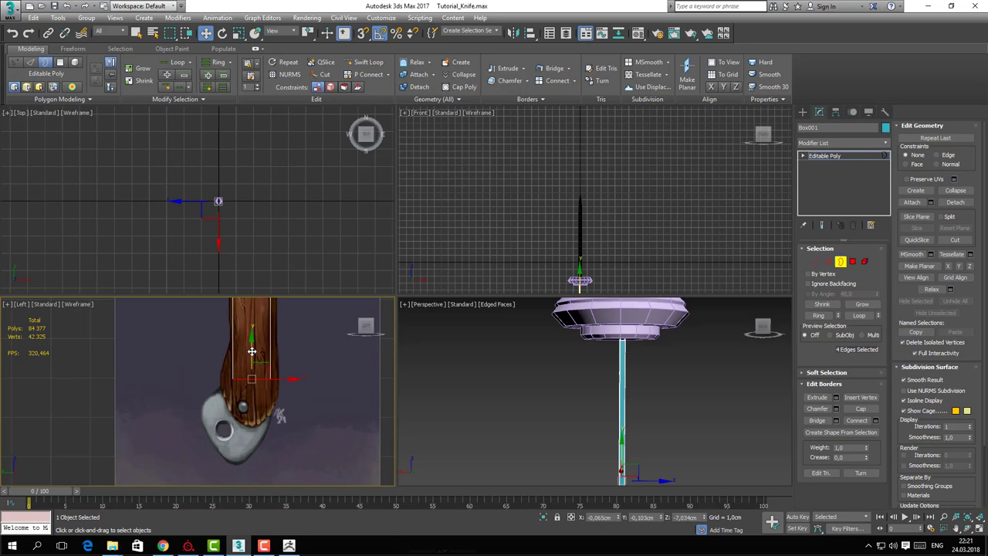
shift+drag(252, 351, 237, 379)
key(1)
middle_drag(275, 413, 268, 403)
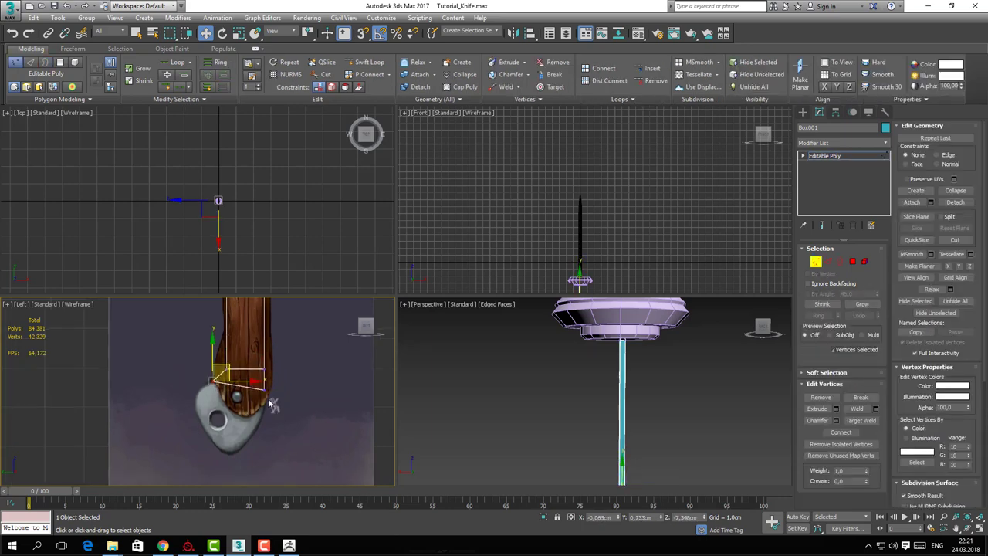
click(268, 384)
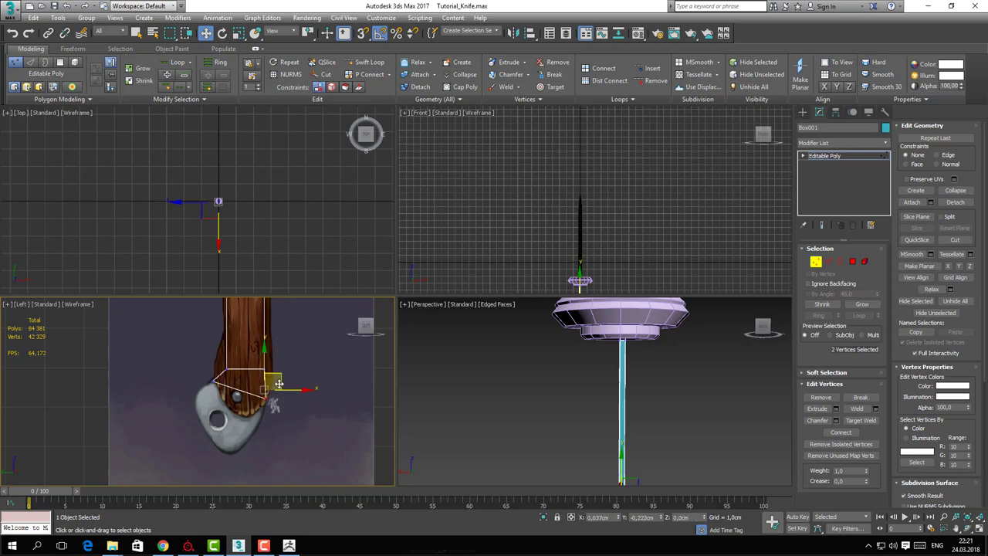
Extend the bottom edges by two more segments over the upper pommel and align their vertices with its grey outline
key(2)
shift+drag(254, 374, 245, 411)
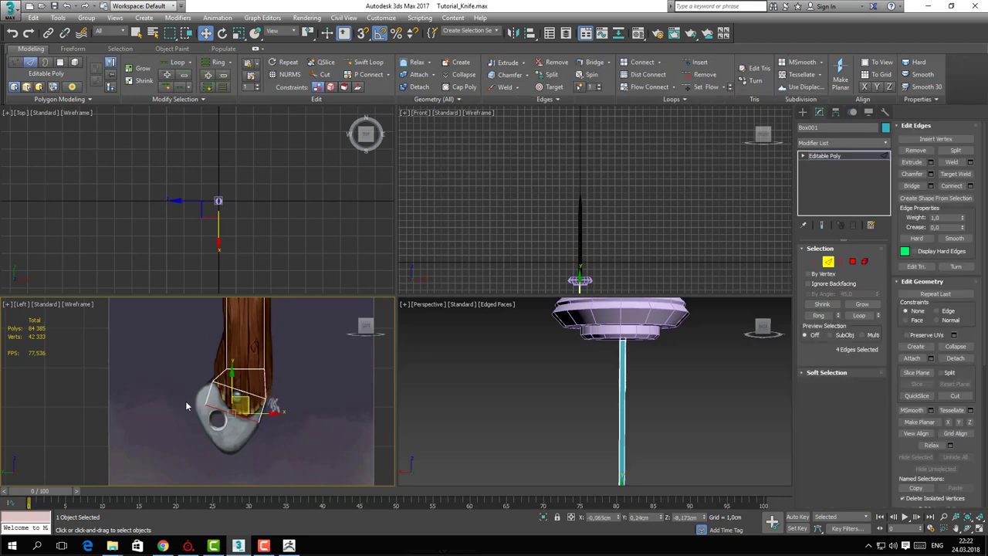
key(1)
mouse_move(193, 393)
mouse_down()
mouse_move(220, 414)
mouse_move(211, 377)
mouse_move(229, 404)
mouse_move(195, 429)
mouse_move(210, 393)
mouse_up()
key(3)
key(1)
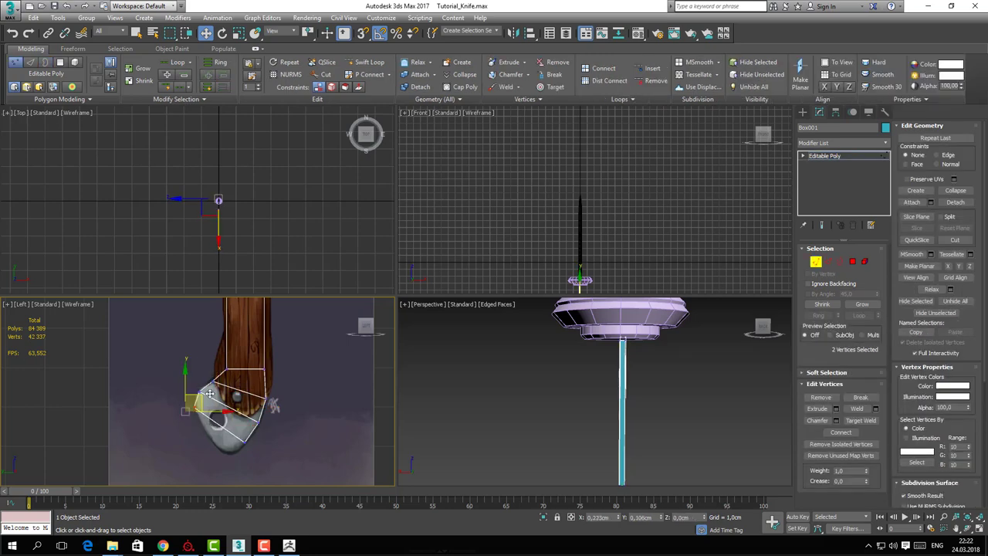
scroll(220, 409, up, 3)
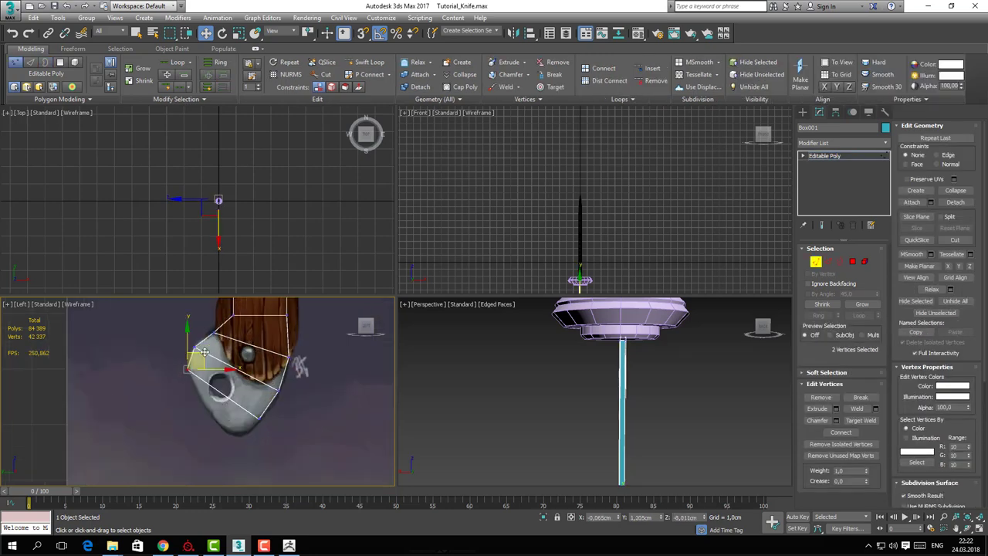
Extend the border by another segment past the pommel's hole and move its vertices onto the outline
key(3)
shift+drag(234, 389, 223, 391)
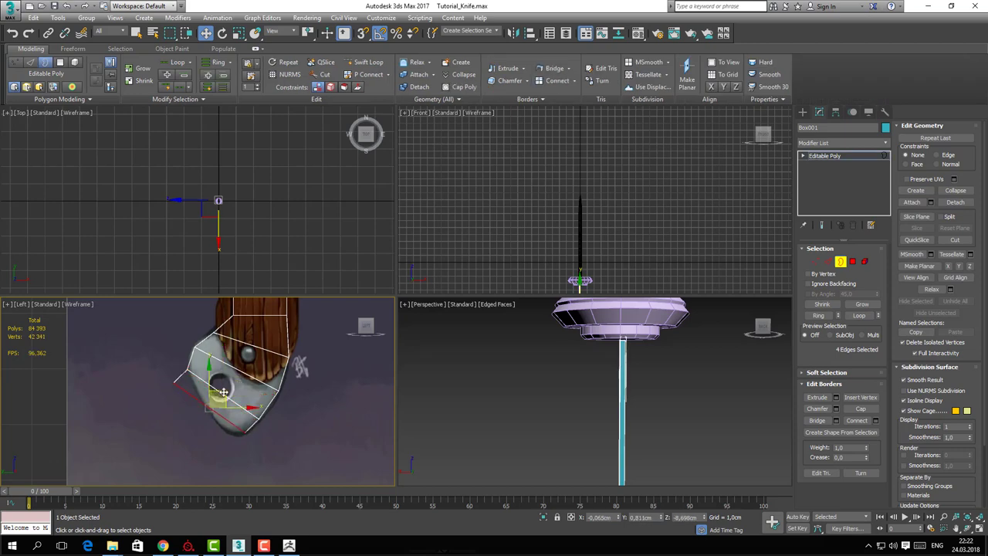
key(1)
drag(147, 374, 187, 413)
drag(187, 365, 215, 380)
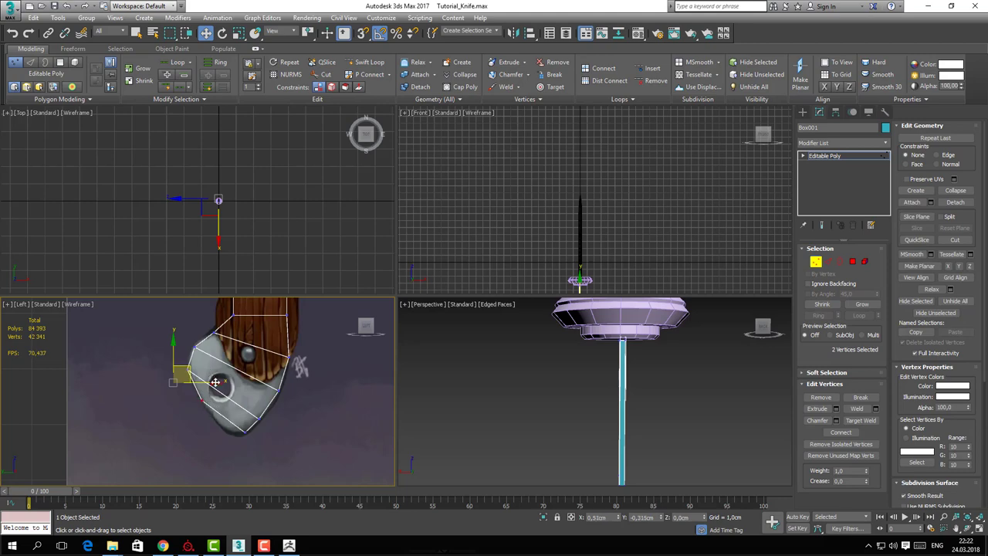
Extend the border by a last segment to the pommel's lower tip and shape its vertices to the rounded outline
key(3)
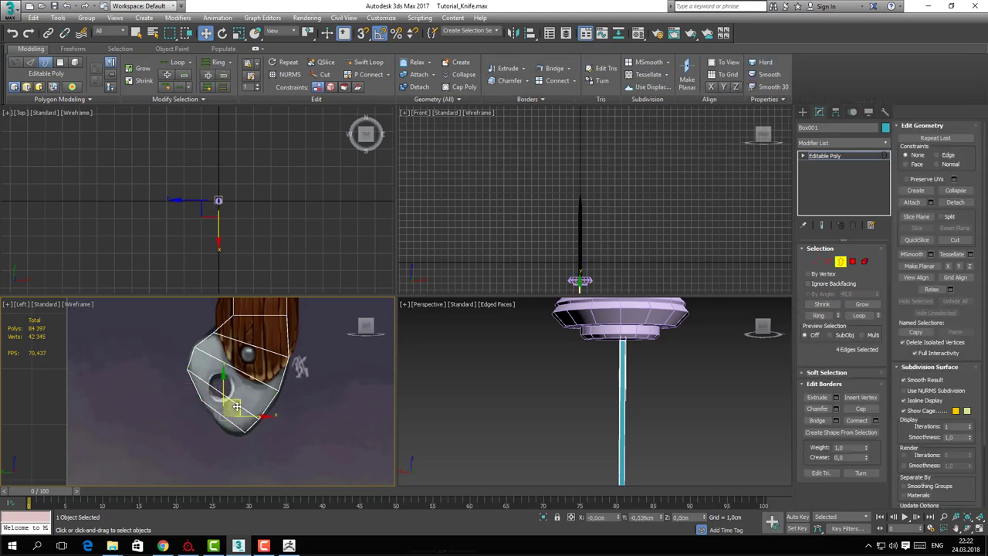
scroll(232, 409, up, 2)
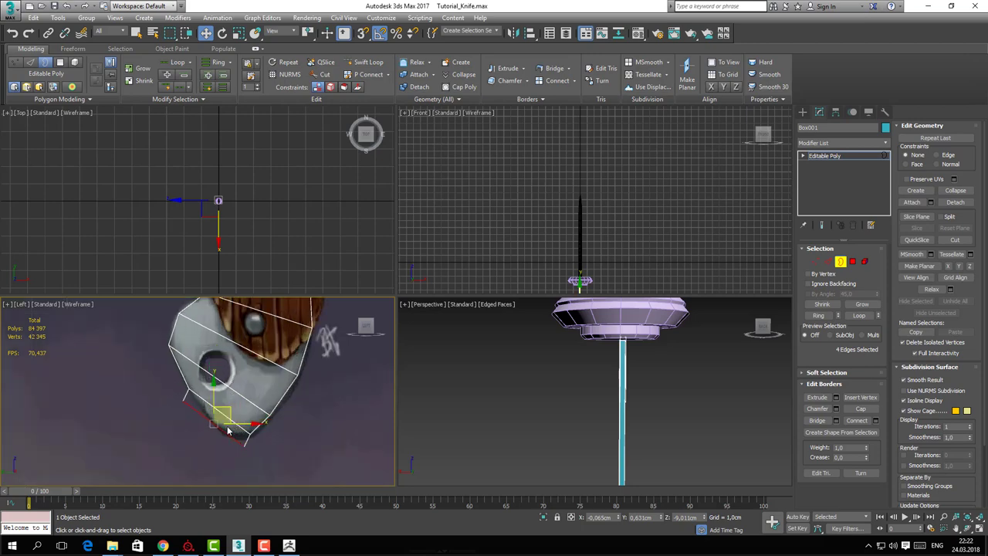
key(1)
drag(173, 397, 218, 401)
drag(237, 444, 196, 372)
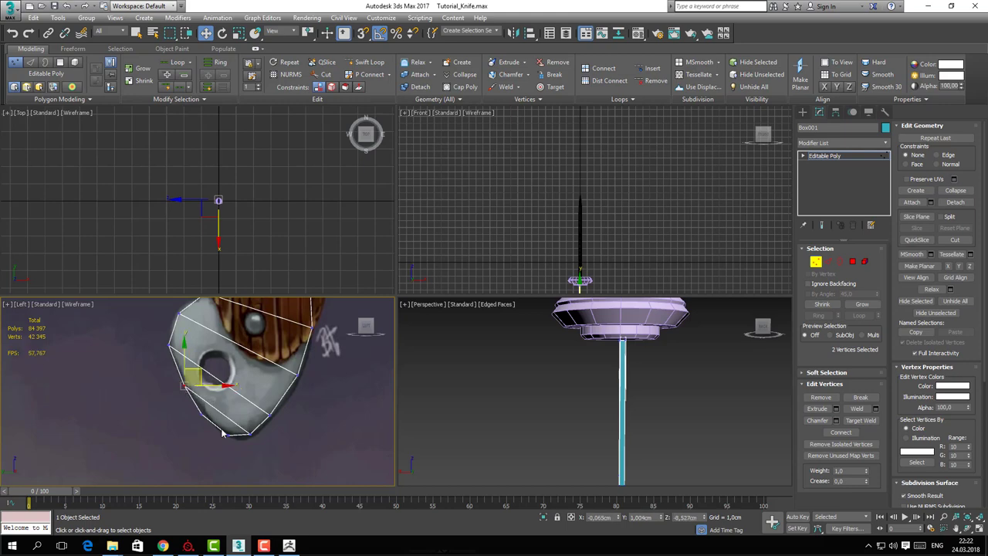
drag(252, 443, 241, 420)
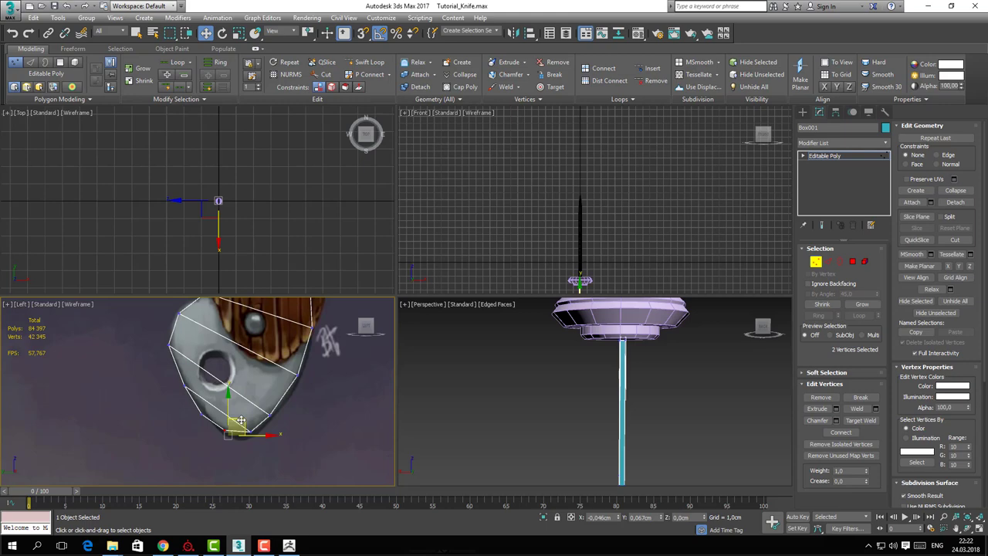
Examine the blade's holes and the new handle in the perspective view with edged faces turned off
middle_drag(200, 360, 220, 429)
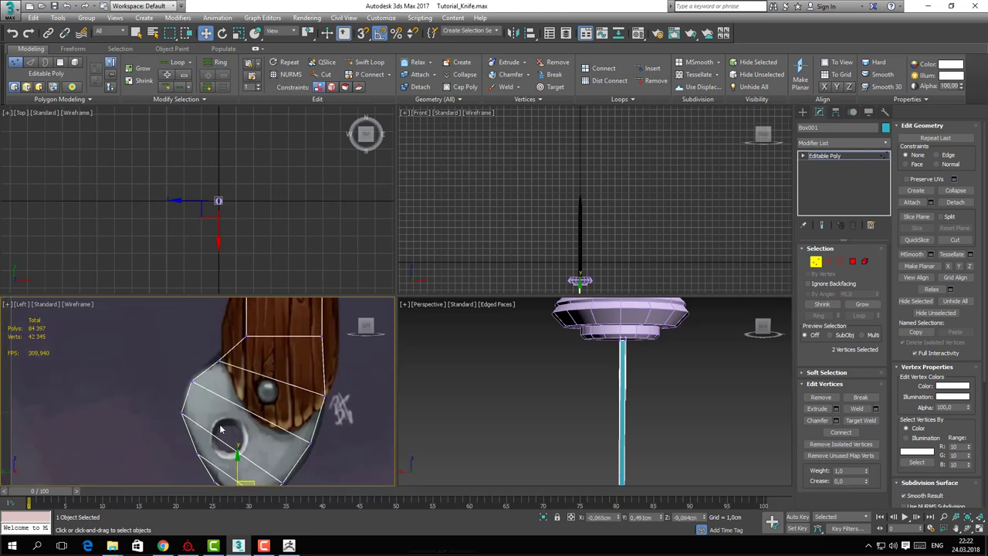
middle_drag(239, 368, 221, 422)
middle_drag(642, 355, 573, 403)
scroll(602, 370, down, 5)
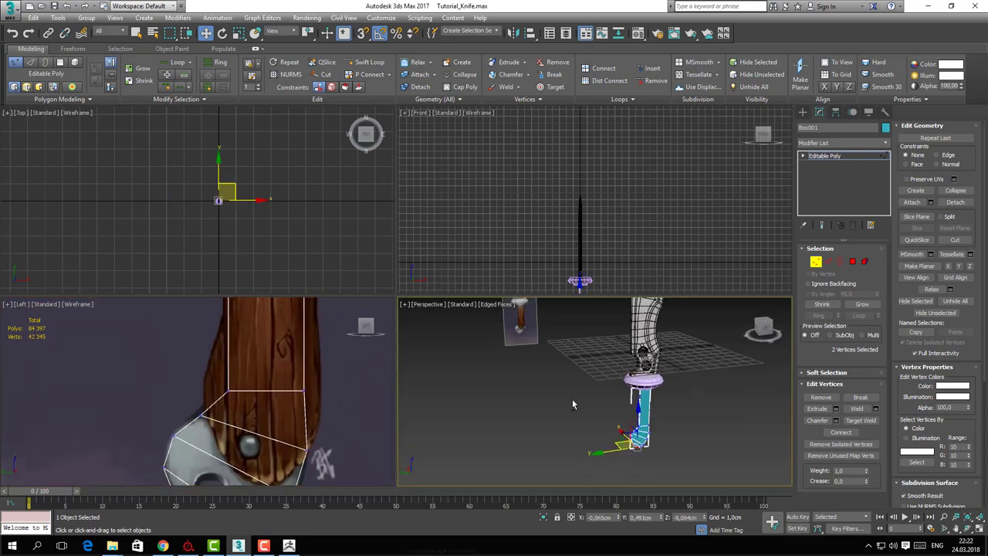
scroll(622, 348, up, 5)
scroll(624, 348, up, 6)
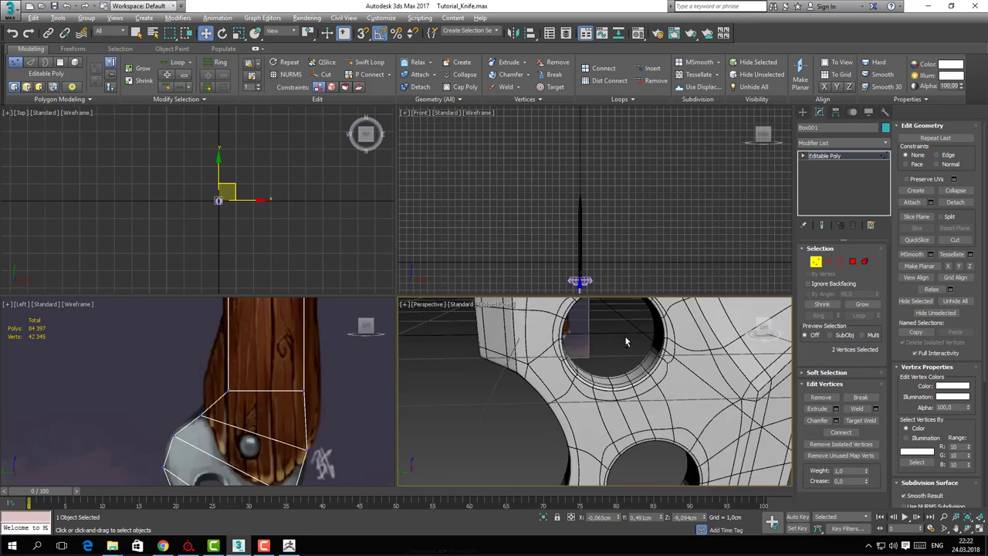
scroll(640, 340, down, 8)
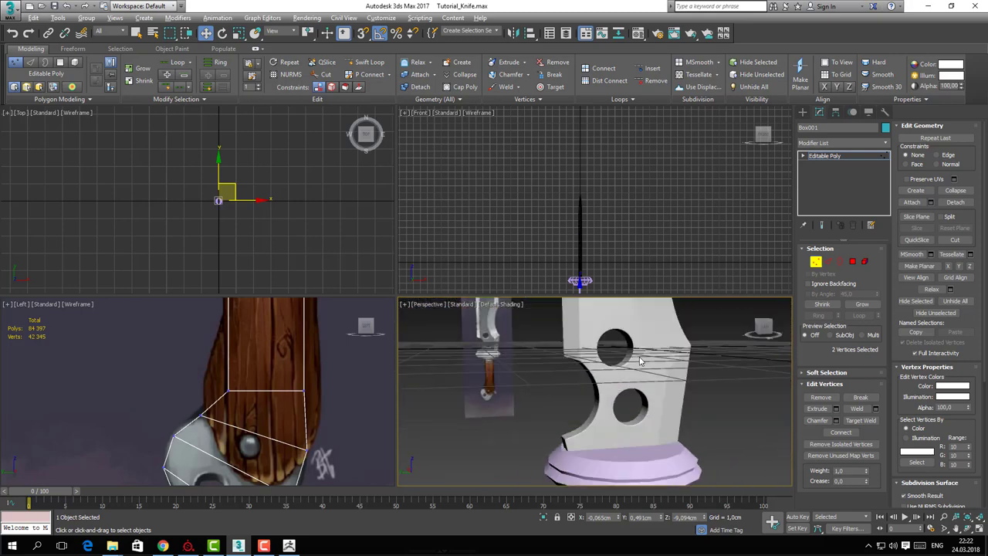
middle_drag(629, 325, 613, 414)
alt+middle_drag(613, 414, 601, 408)
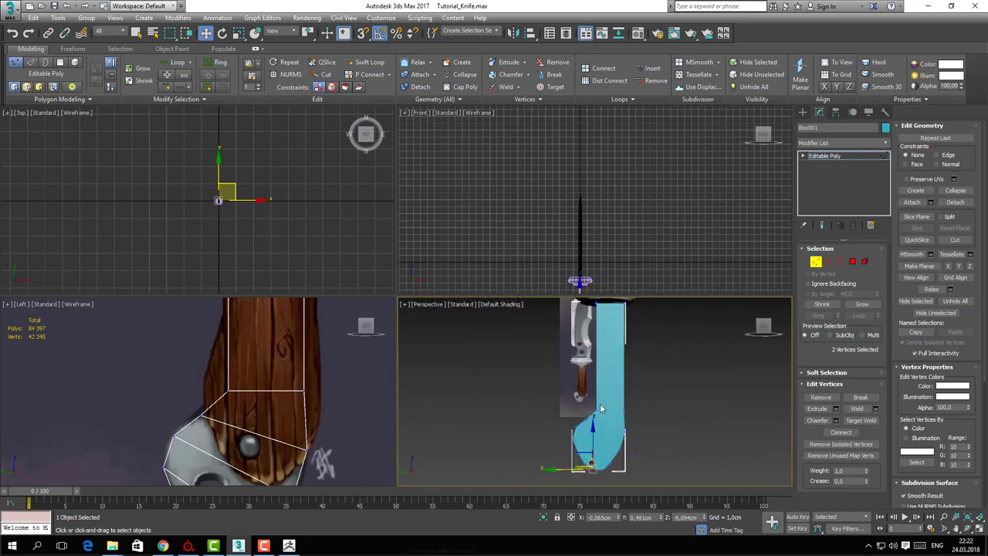
Select the vertices where the wooden grip meets the pommel's upper edge and adjust them to the reference outline
middle_drag(202, 380, 198, 369)
key(1)
key(1)
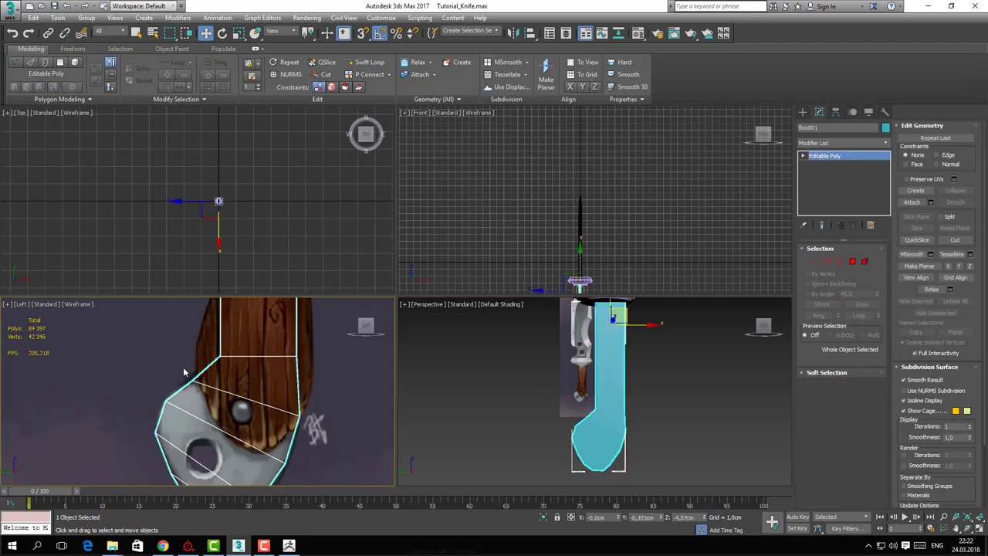
drag(187, 371, 206, 366)
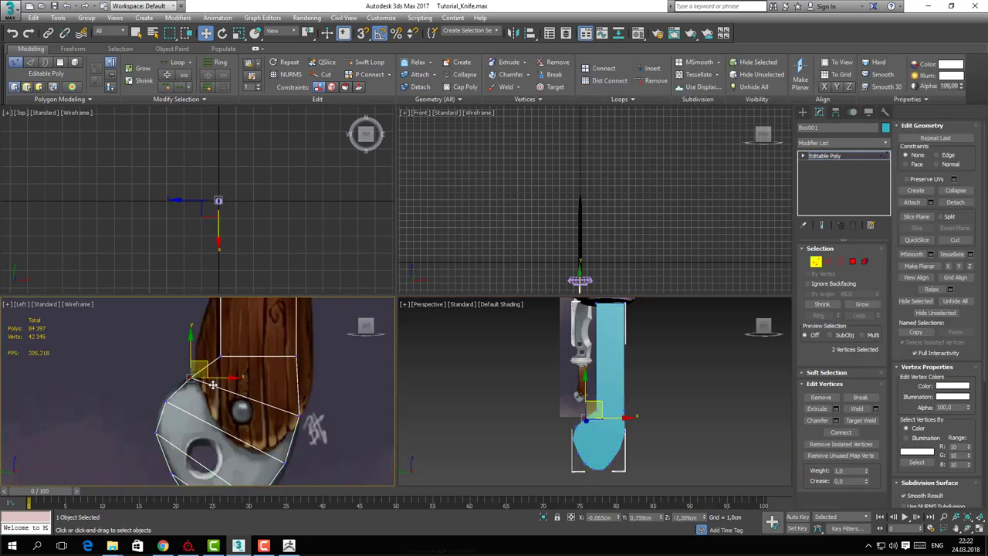
scroll(205, 366, down, 8)
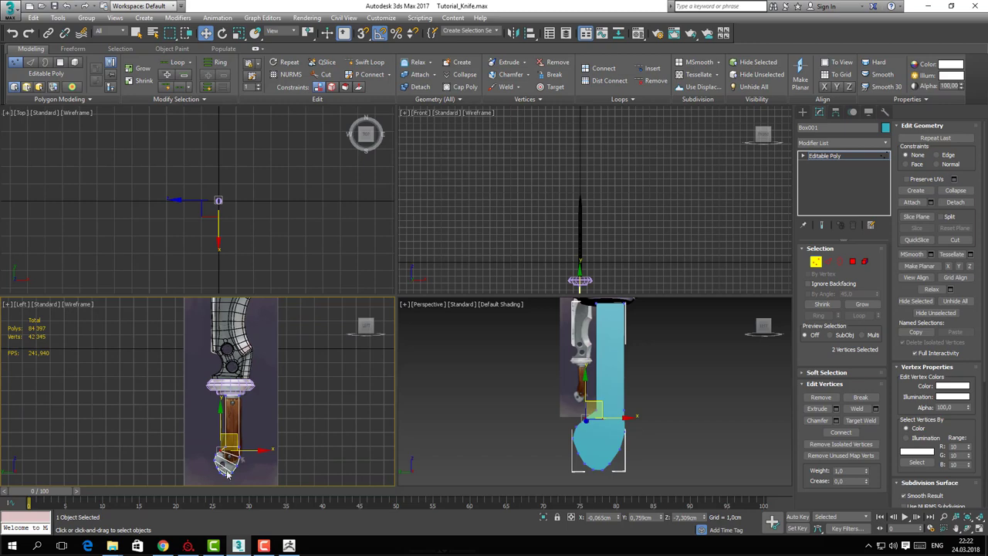
scroll(209, 447, up, 8)
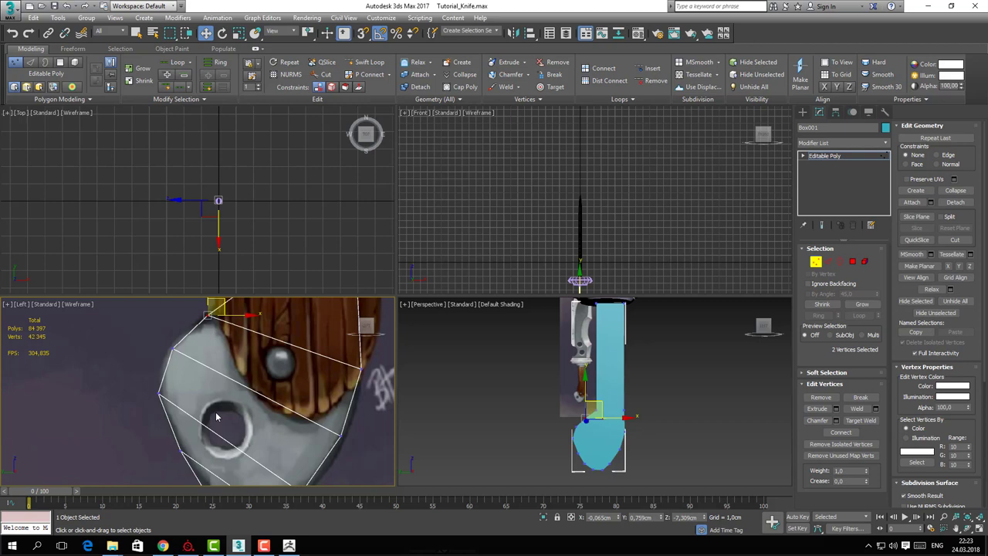
middle_drag(256, 412, 237, 366)
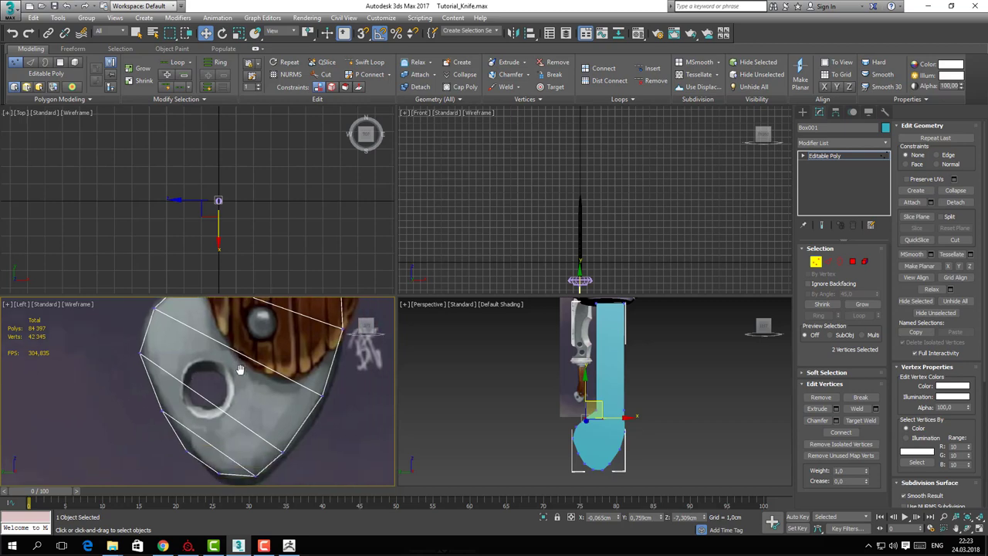
Add a Symmetry modifier to the handle and set its mirror axis to Z
scroll(212, 368, down, 2)
scroll(580, 369, down, 2)
alt+middle_drag(581, 373, 635, 415)
key(1)
scroll(613, 386, up, 3)
scroll(631, 425, down, 2)
click(818, 143)
text(sy)
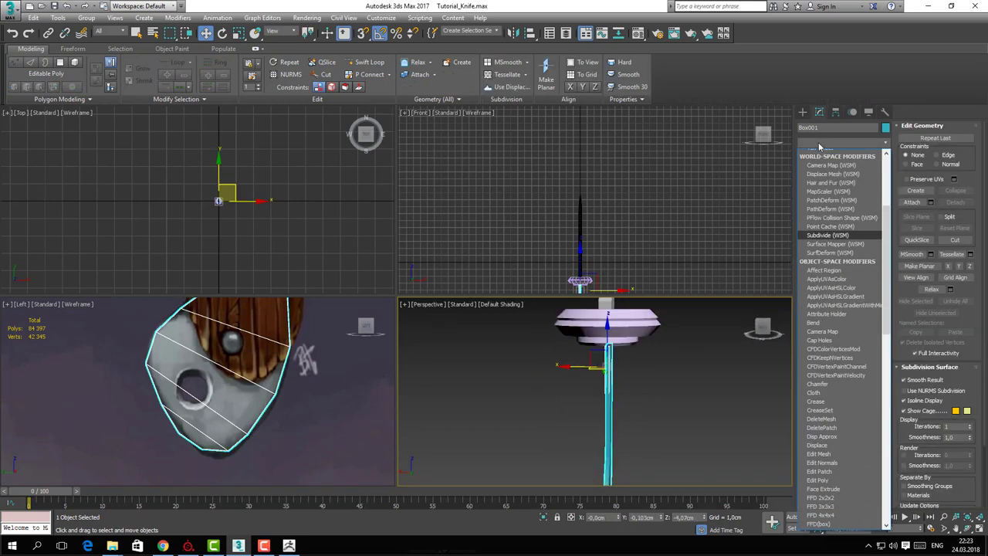
key(Return)
click(861, 270)
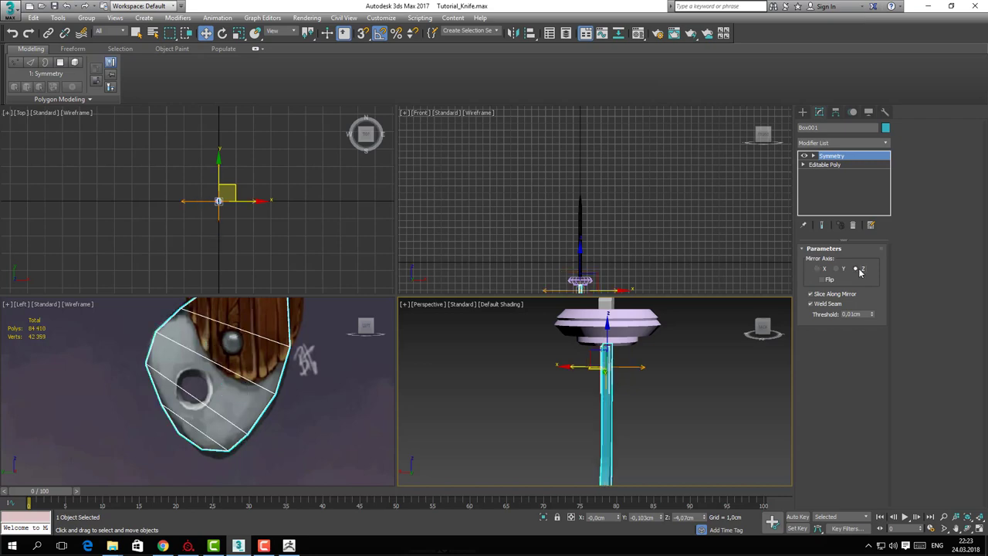
alt+middle_drag(675, 347, 445, 348)
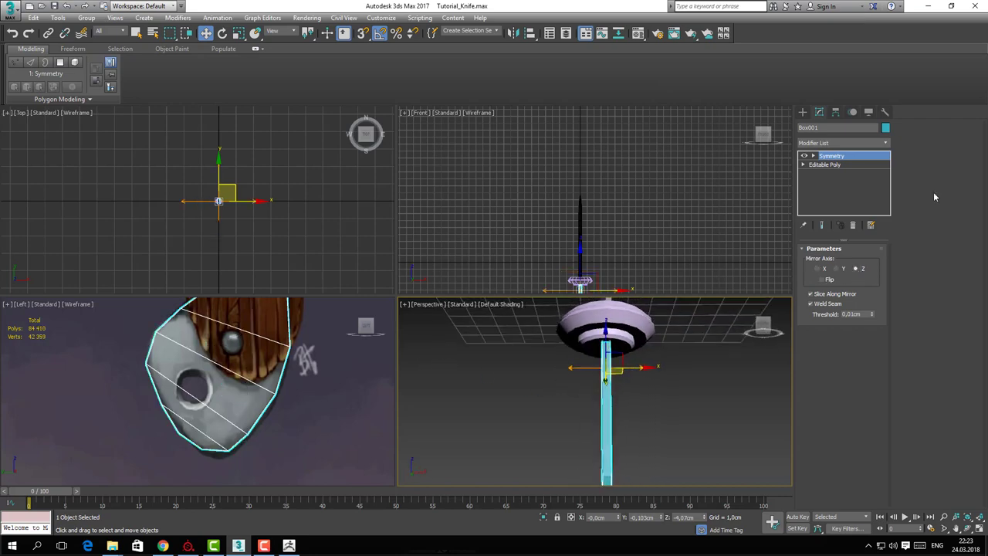
Collapse the handle's Symmetry modifier into the editable poly
right_click(862, 158)
click(872, 245)
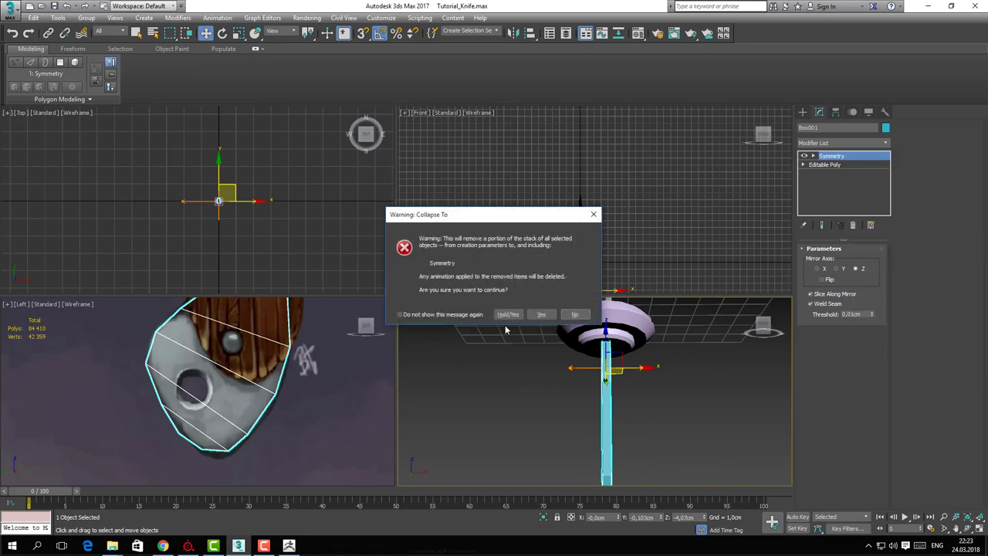
click(537, 313)
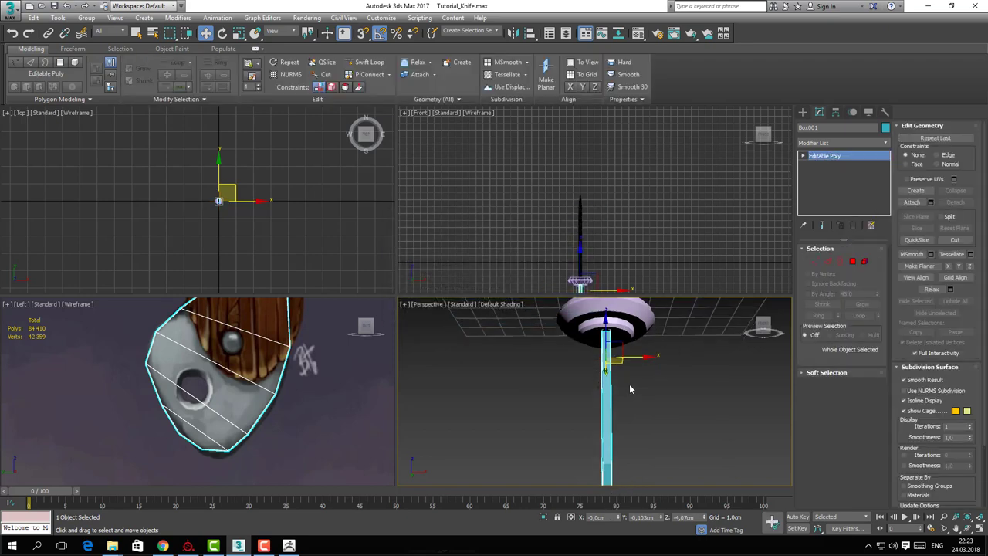
alt+middle_drag(630, 388, 587, 422)
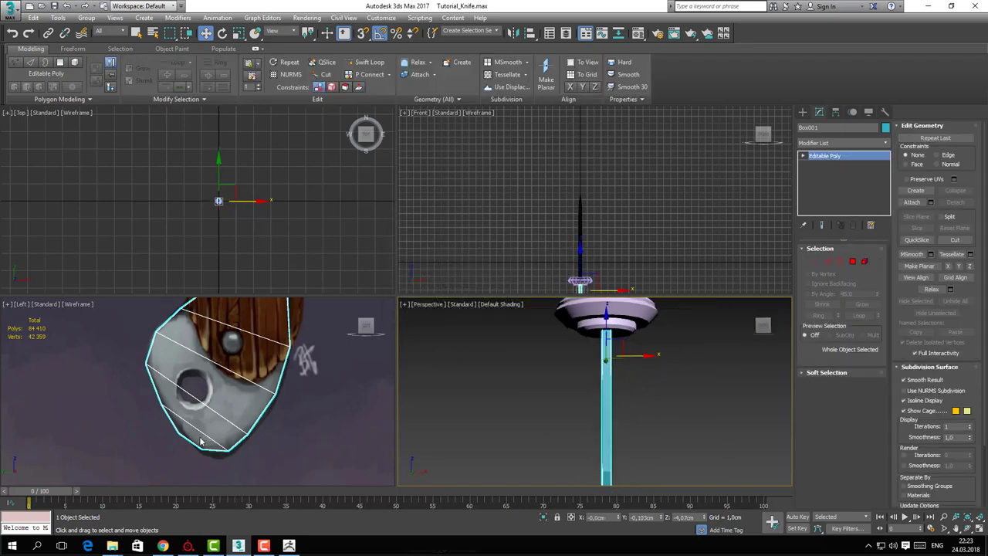
Examine the whole handle against the reference and its joint with the underside of the guard's collar
scroll(231, 437, down, 5)
middle_drag(246, 372, 247, 386)
scroll(247, 390, up, 1)
alt+middle_drag(567, 362, 656, 378)
scroll(590, 342, up, 5)
scroll(660, 392, up, 4)
middle_drag(551, 439, 524, 398)
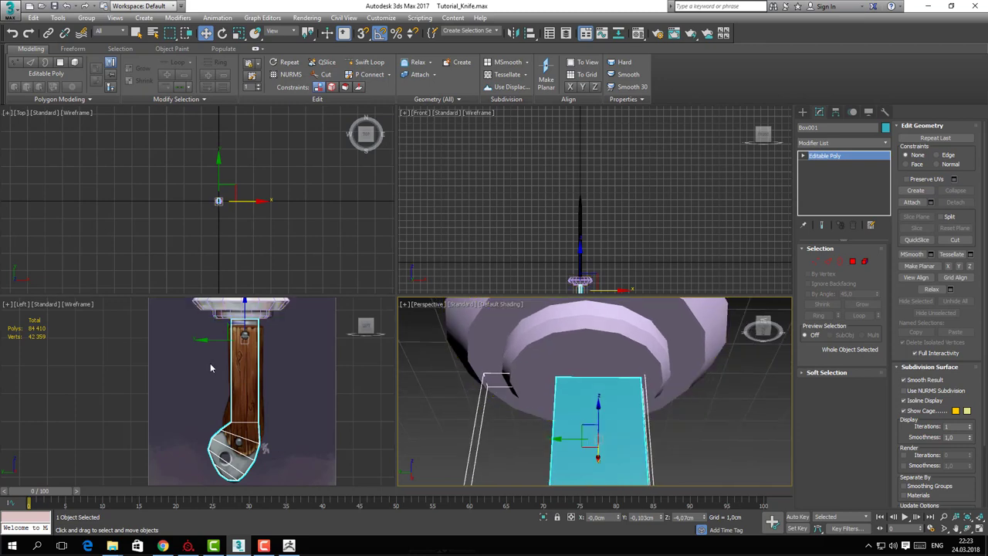
Raise the handle core's top vertices to meet the underside of the guard's collar, then leave vertex editing and deselect the handle
scroll(210, 368, up, 4)
scroll(143, 408, down, 2)
key(1)
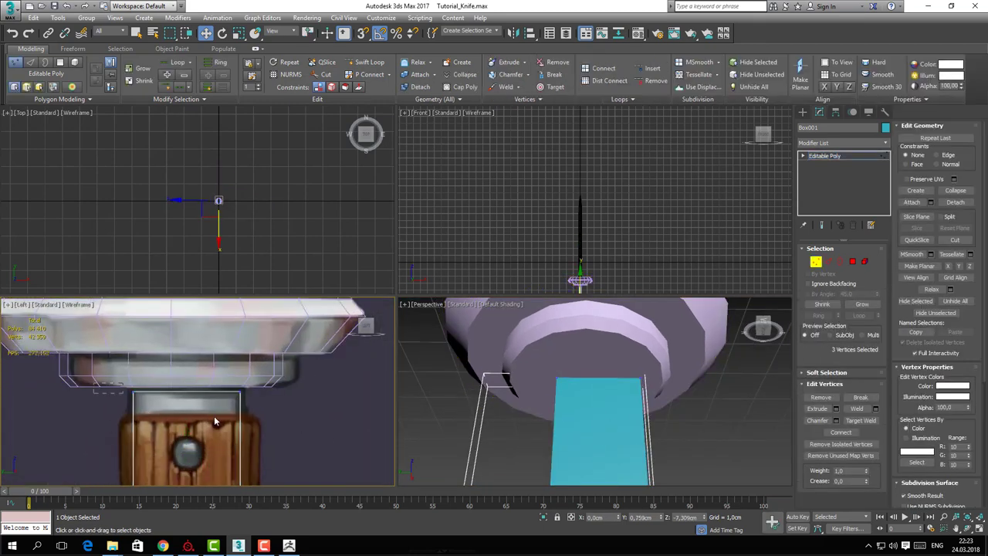
drag(214, 417, 255, 424)
drag(186, 364, 186, 358)
alt+middle_drag(507, 384, 567, 415)
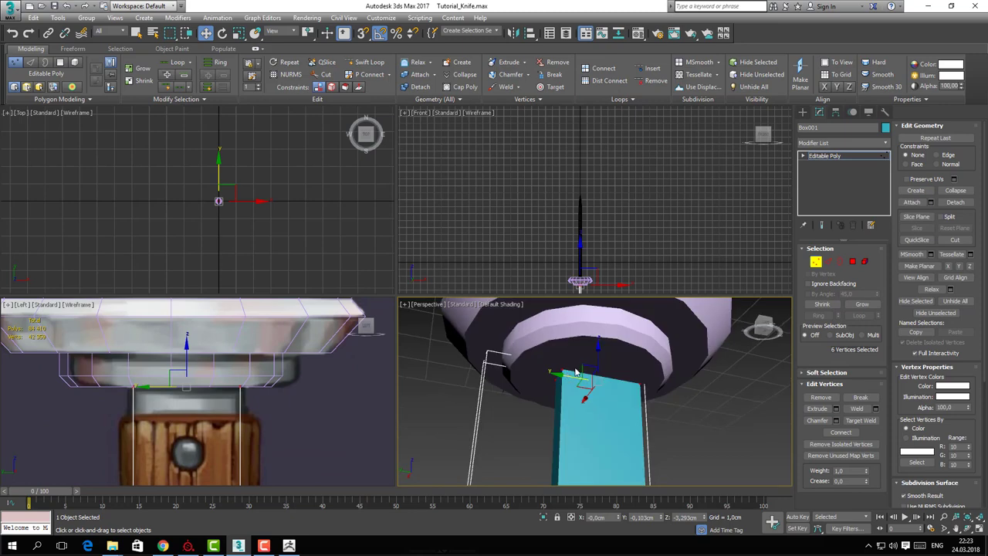
alt+middle_drag(679, 394, 429, 416)
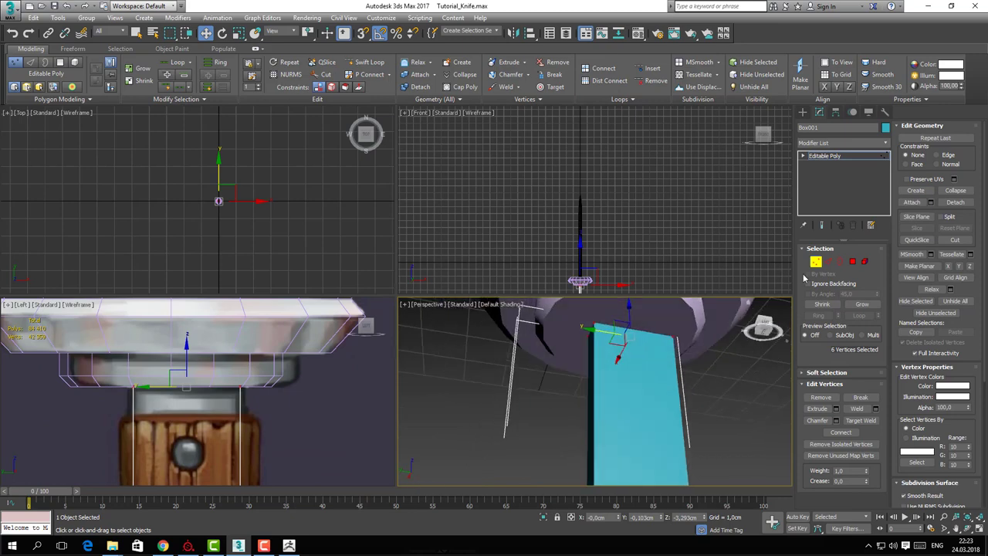
key(1)
click(739, 432)
Examine the joint between handle and guard, and compare the handle core's width with the wooden grip in the reference
scroll(618, 369, down, 3)
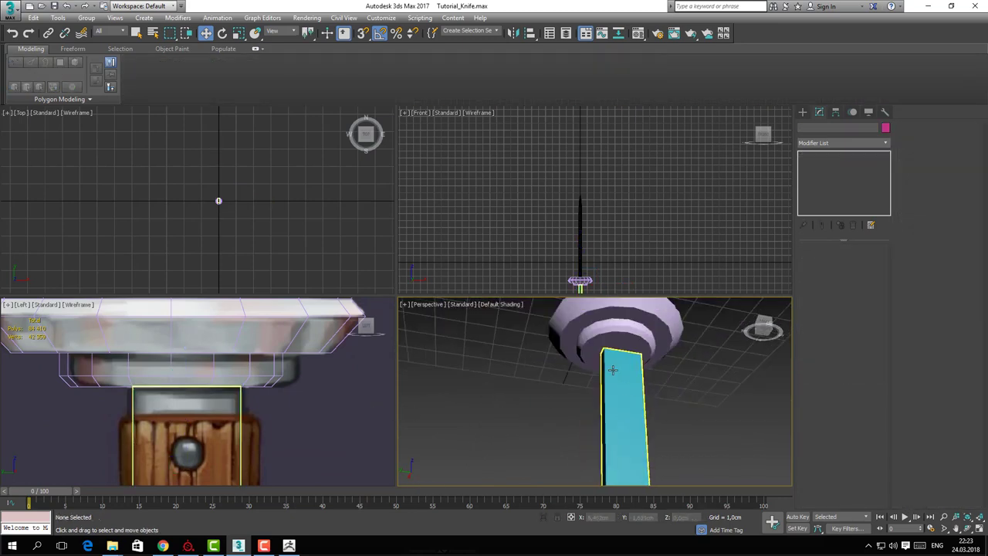
alt+middle_drag(613, 368, 582, 409)
scroll(193, 344, down, 3)
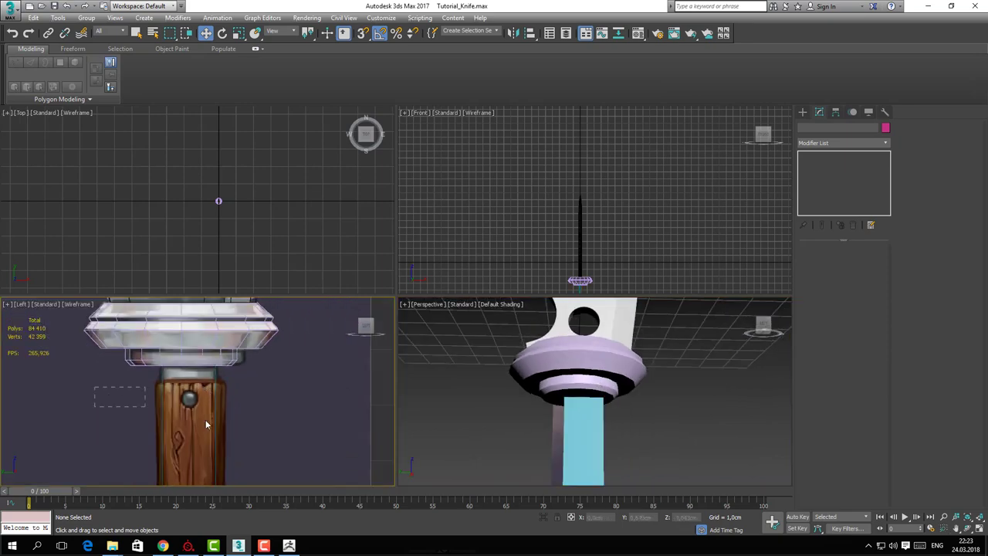
click(205, 423)
middle_drag(205, 422, 206, 402)
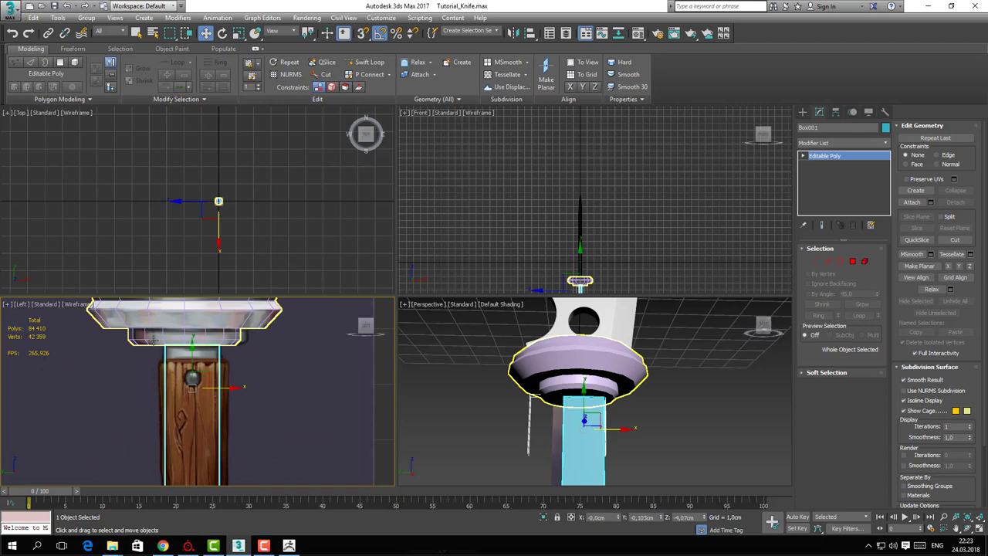
middle_drag(221, 400, 152, 355)
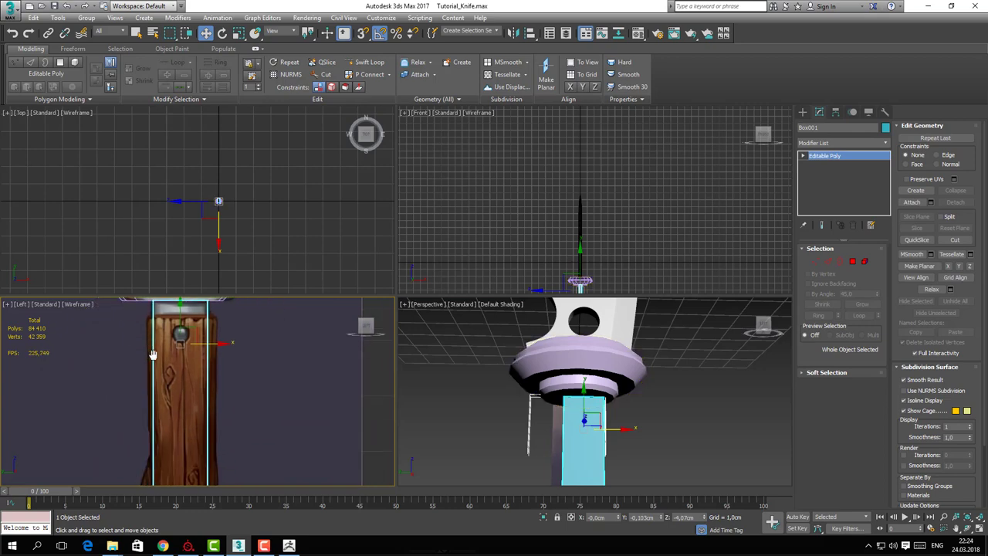
scroll(153, 359, down, 2)
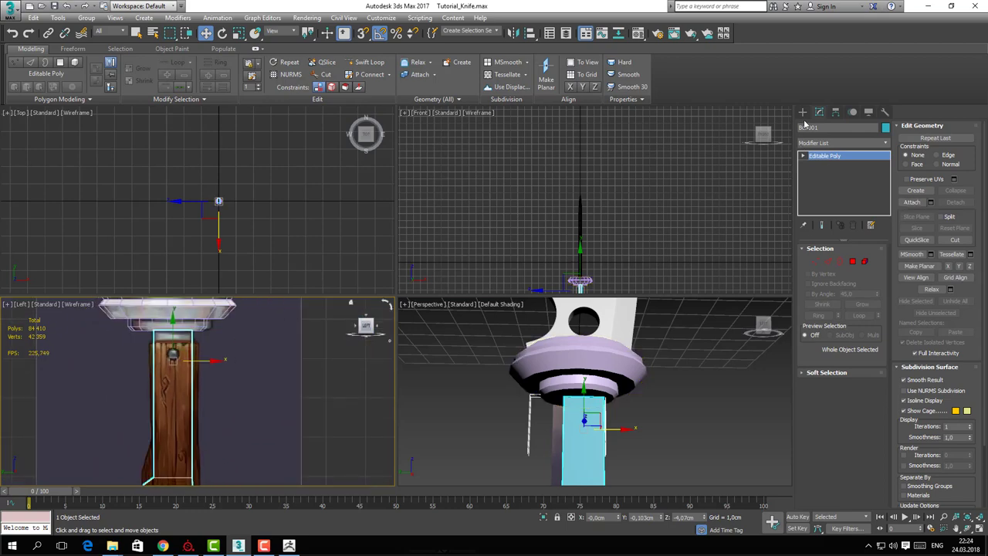
Create a box over the upper part of the wooden grip, about 2.14 cm long, 1.23 cm wide and 0.26 cm high
click(802, 113)
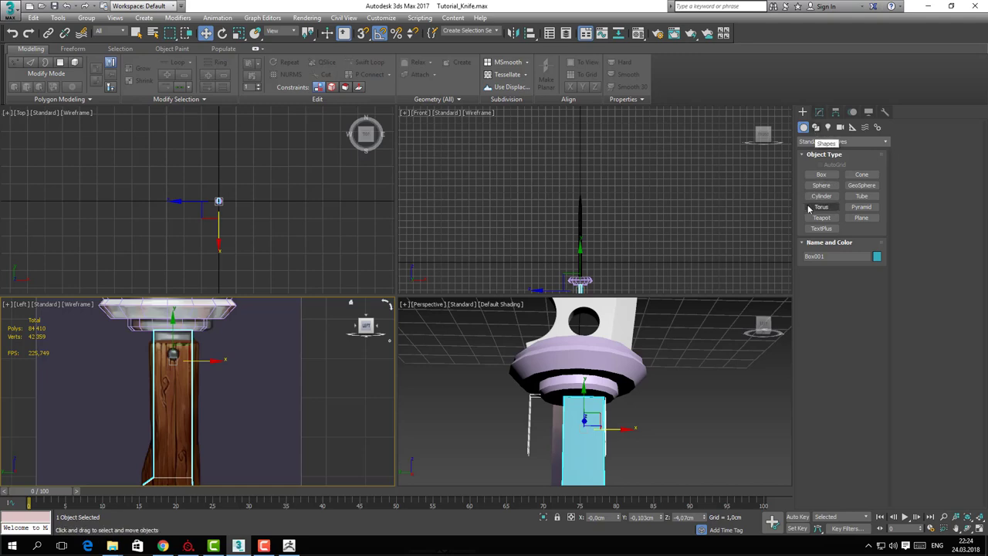
middle_drag(237, 387, 282, 396)
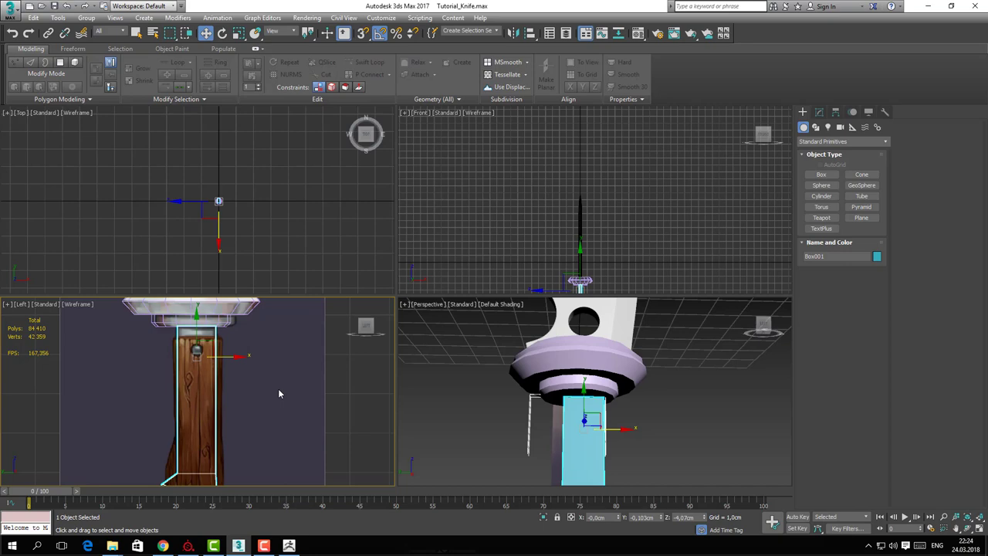
key(alt+w)
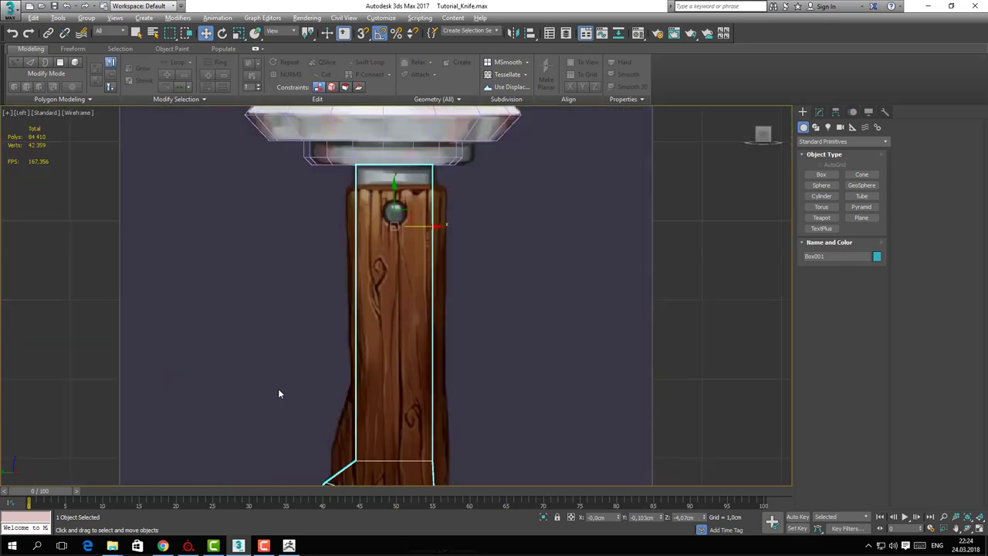
middle_drag(314, 378, 301, 325)
scroll(301, 326, down, 3)
middle_drag(282, 378, 322, 376)
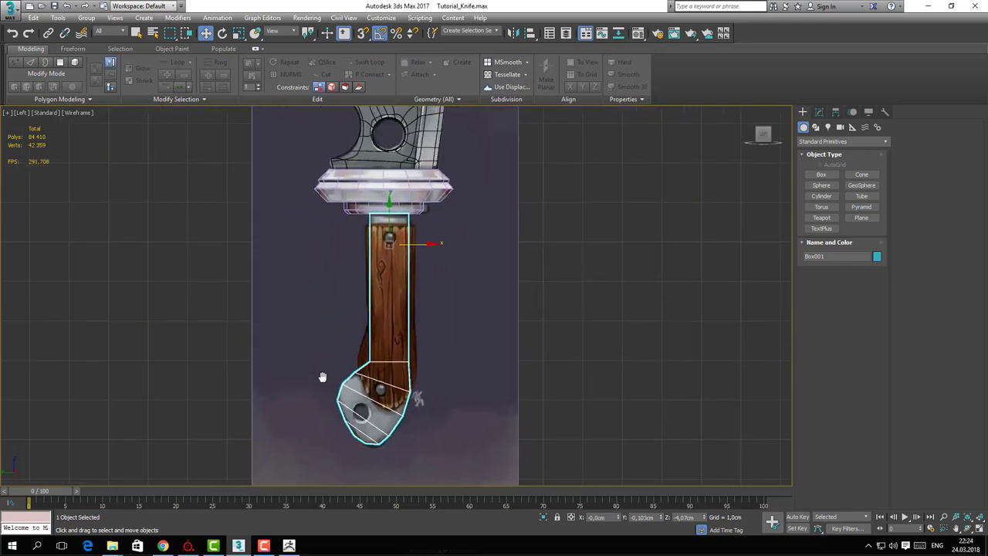
scroll(323, 376, up, 8)
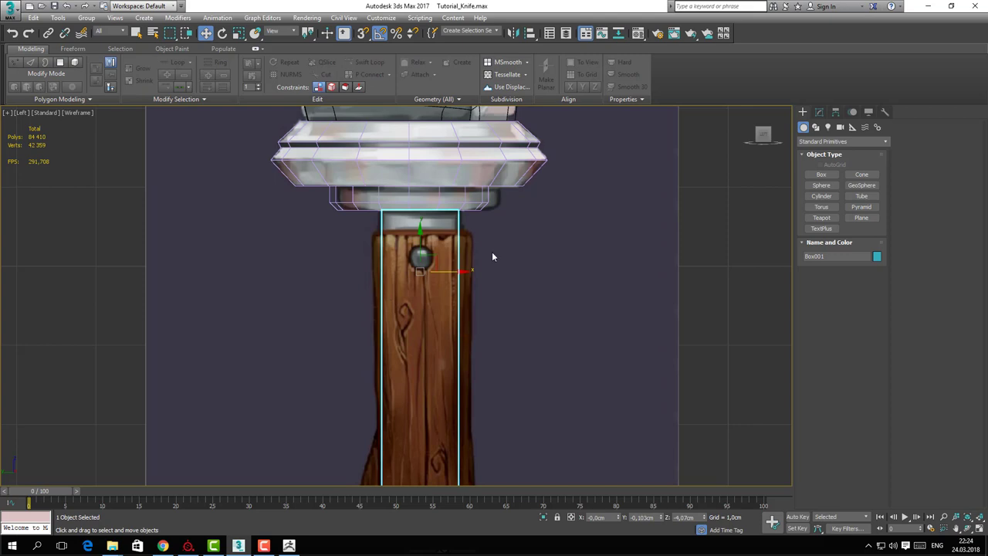
scroll(498, 277, down, 4)
scroll(501, 290, up, 4)
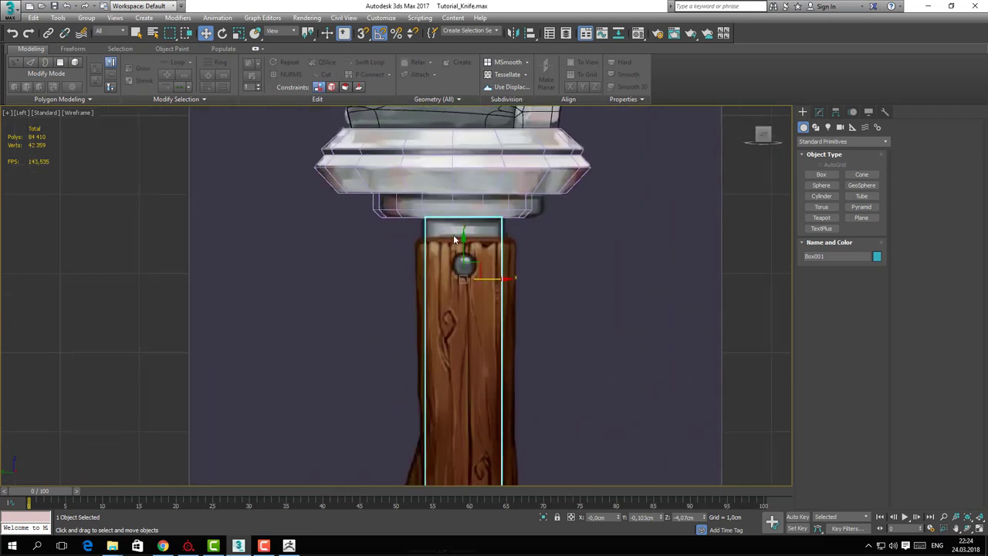
click(821, 174)
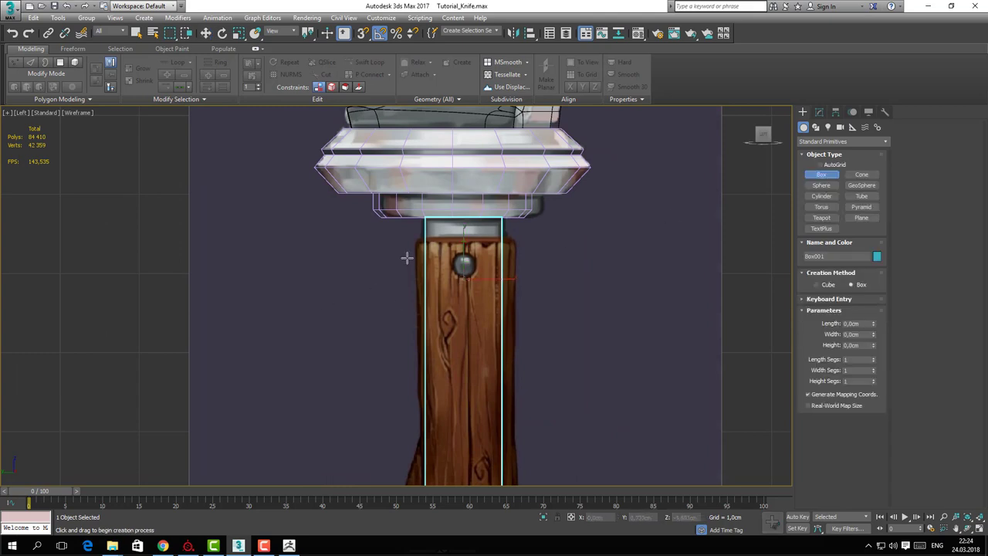
drag(415, 240, 514, 410)
click(508, 388)
key(alt+w)
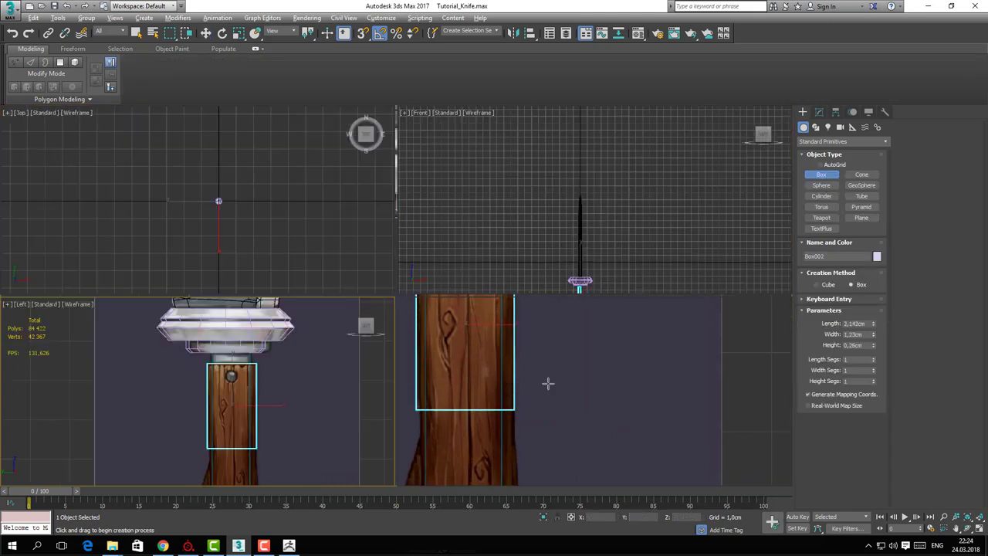
Check the new grip box's position beside the handle core and convert it to an editable poly
middle_click(615, 358)
scroll(615, 357, down, 2)
alt+middle_drag(615, 357, 704, 385)
scroll(605, 405, up, 4)
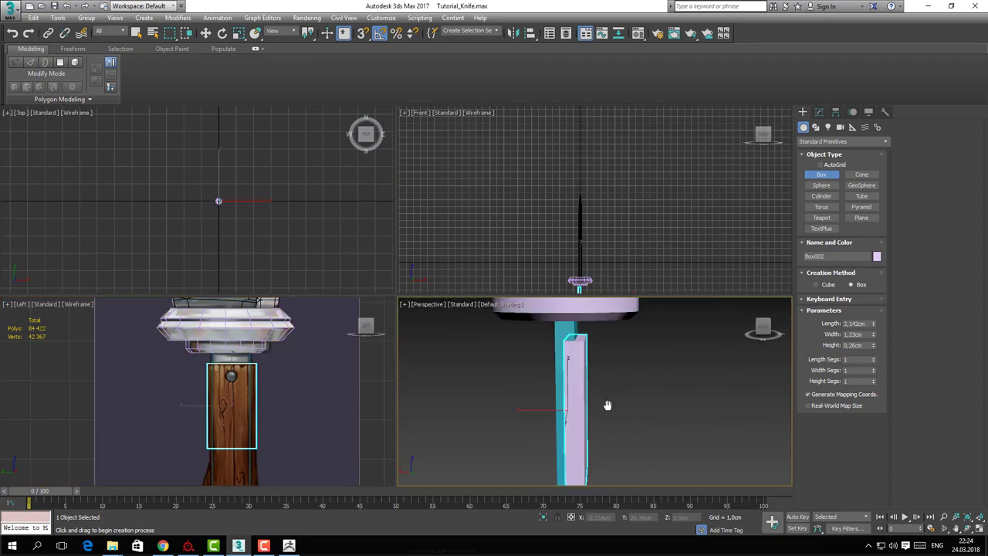
alt+middle_drag(607, 406, 617, 398)
middle_click(245, 368)
middle_drag(235, 435, 249, 370)
key(1)
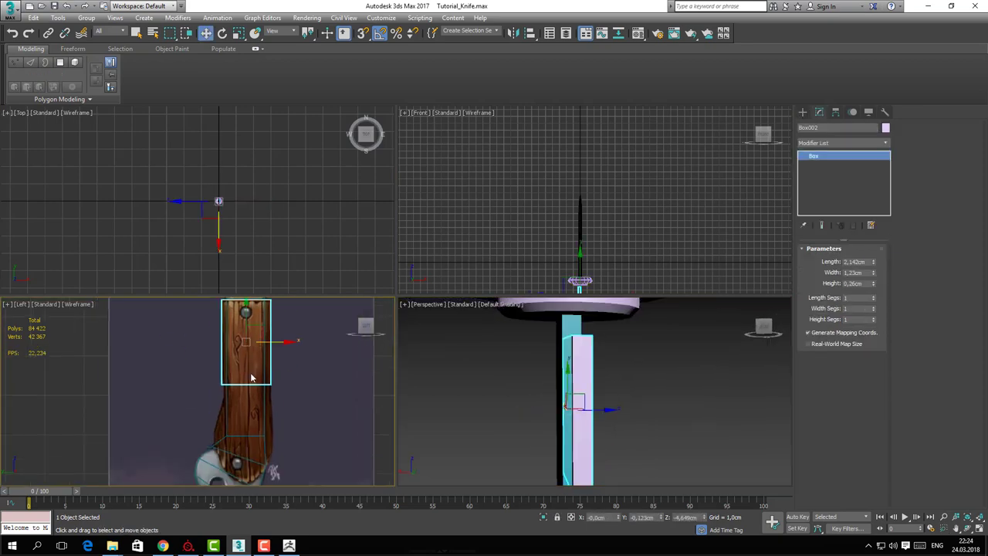
right_click(250, 373)
mouse_move(339, 485)
middle_drag(230, 365, 227, 349)
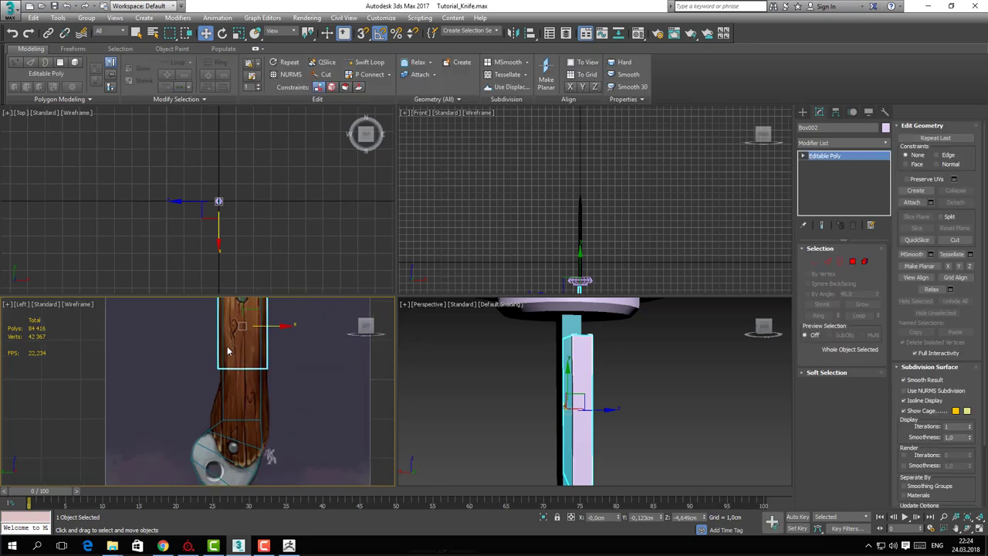
Lower the grip box's bottom vertices to where the wood begins to flare and shift the left pair inward to its edge
key(1)
drag(187, 358, 281, 383)
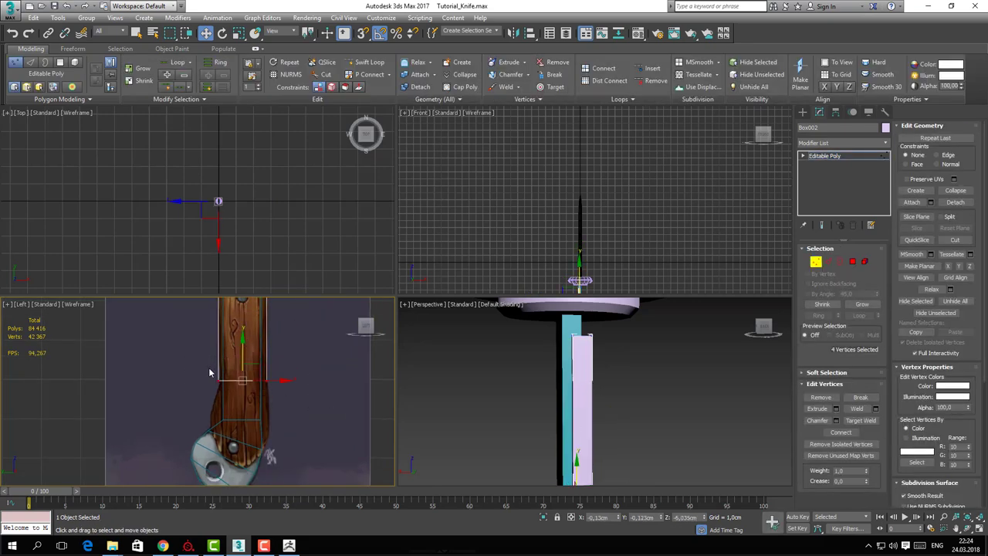
drag(207, 368, 263, 384)
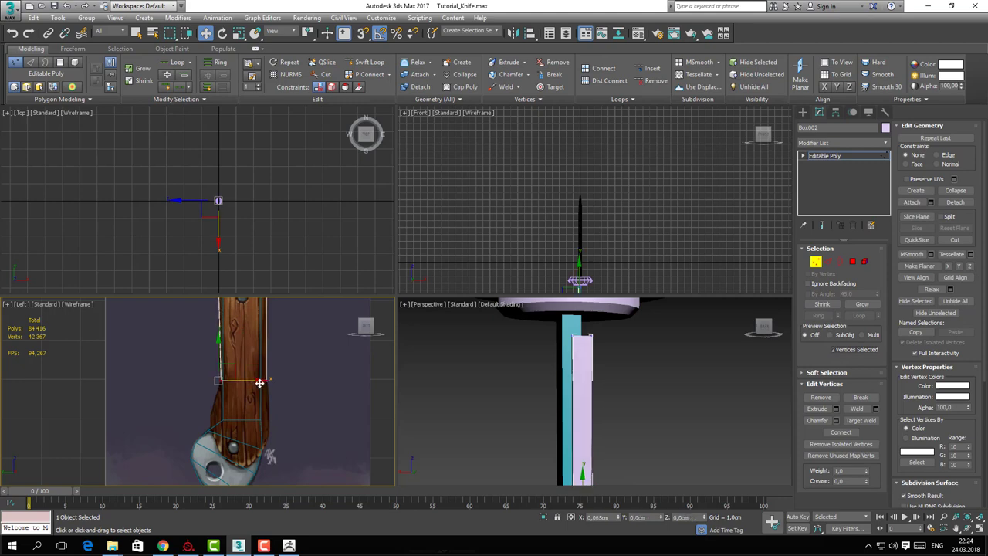
Delete the polygon closing the lower end of the grip box
middle_drag(259, 392, 285, 338)
middle_drag(569, 392, 573, 344)
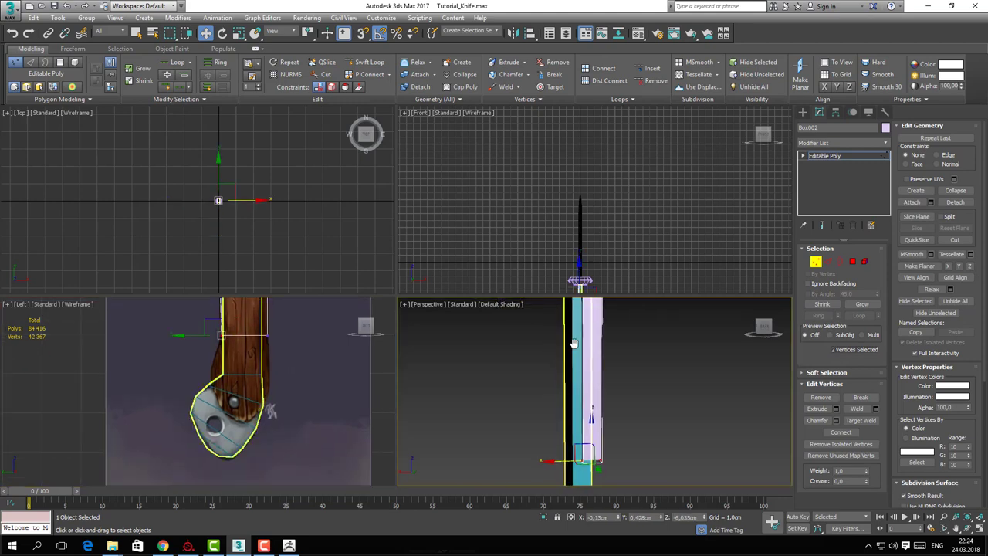
middle_drag(604, 398, 605, 380)
scroll(614, 419, up, 3)
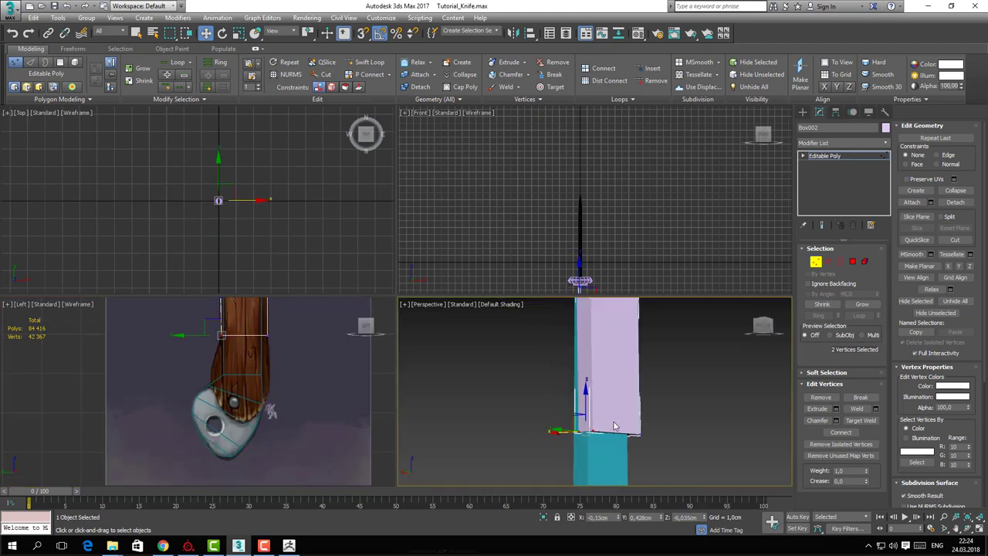
key(4)
drag(681, 457, 733, 405)
Extend the grip's open lower border down by one segment and move its corner vertices to the flaring wood outline
key(3)
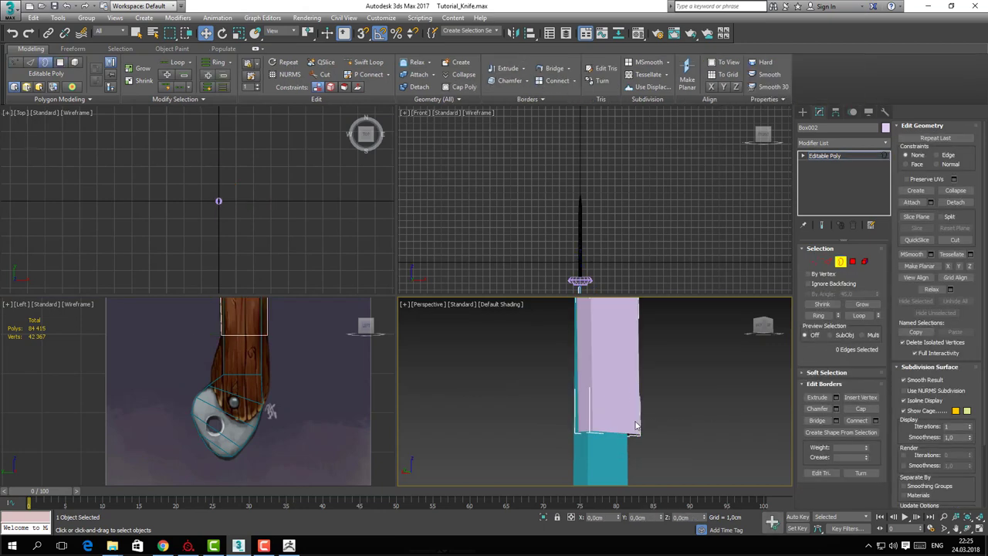
click(605, 430)
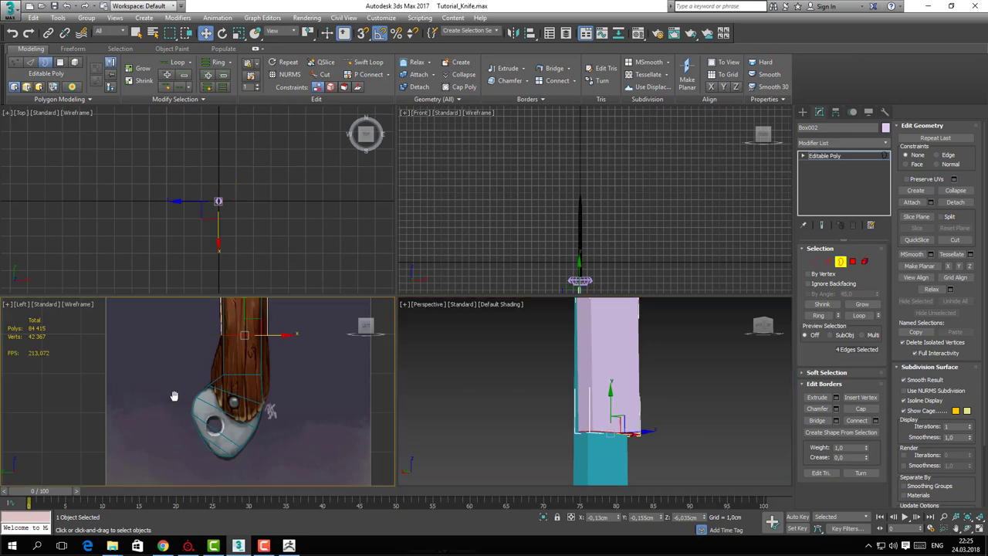
middle_drag(177, 397, 171, 442)
scroll(245, 355, up, 2)
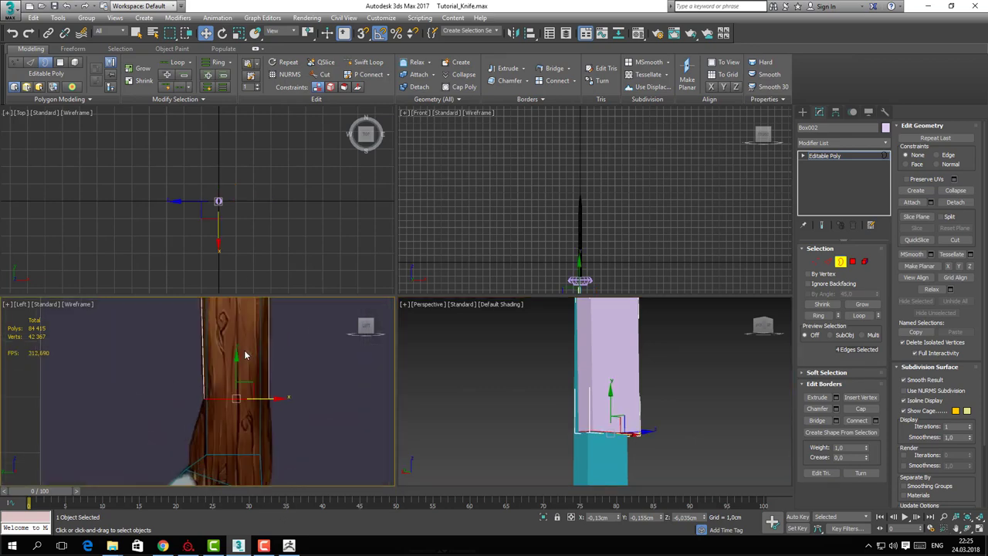
middle_drag(244, 355, 234, 299)
shift+drag(234, 321, 246, 396)
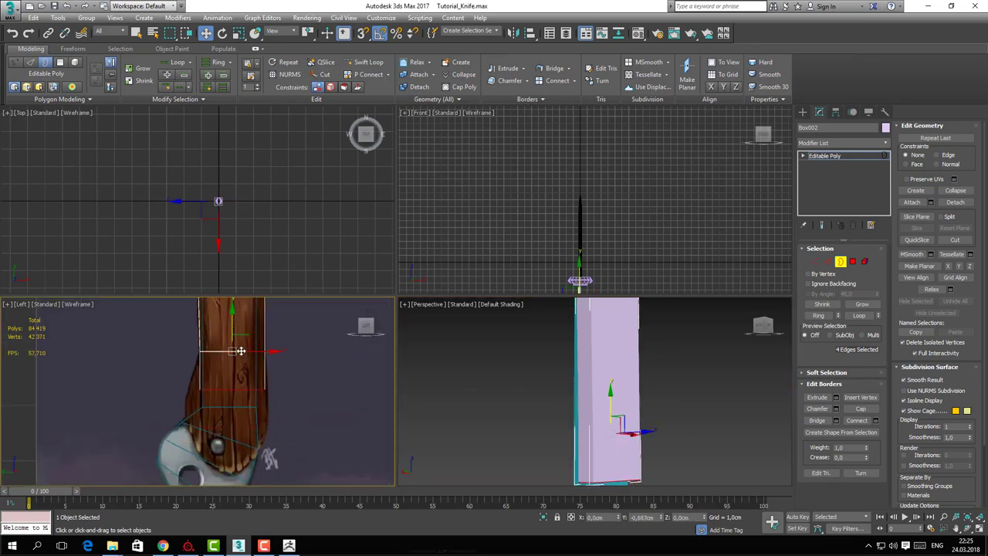
shift+drag(241, 351, 238, 347)
key(1)
drag(190, 379, 284, 378)
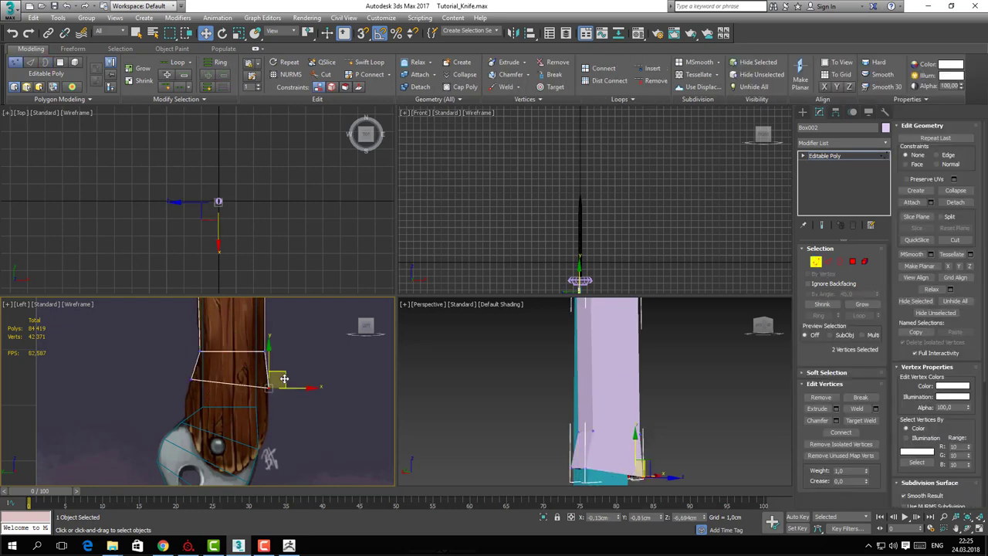
Extend the grip's lower border by a second segment and fit its left vertices to the widest part of the wood
middle_drag(256, 348, 258, 352)
key(3)
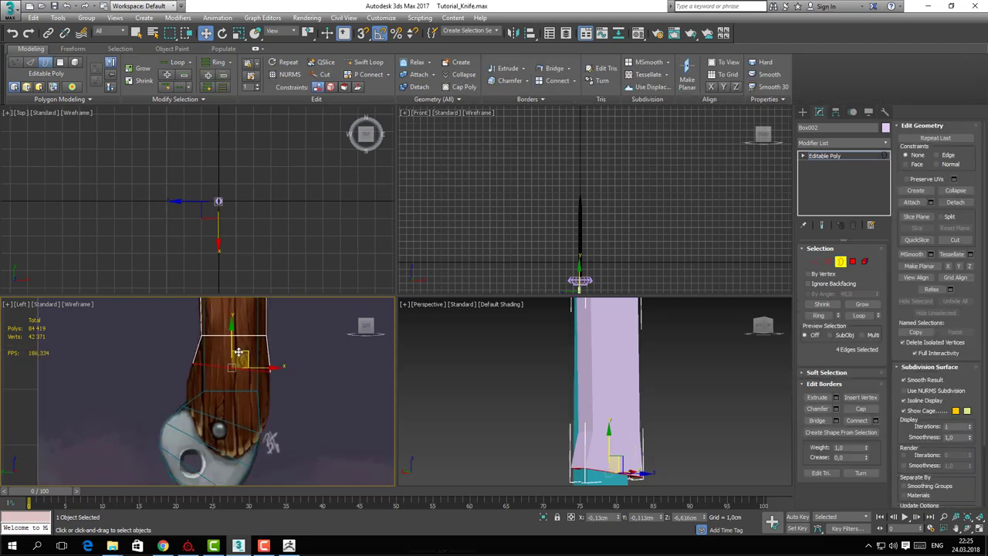
key(1)
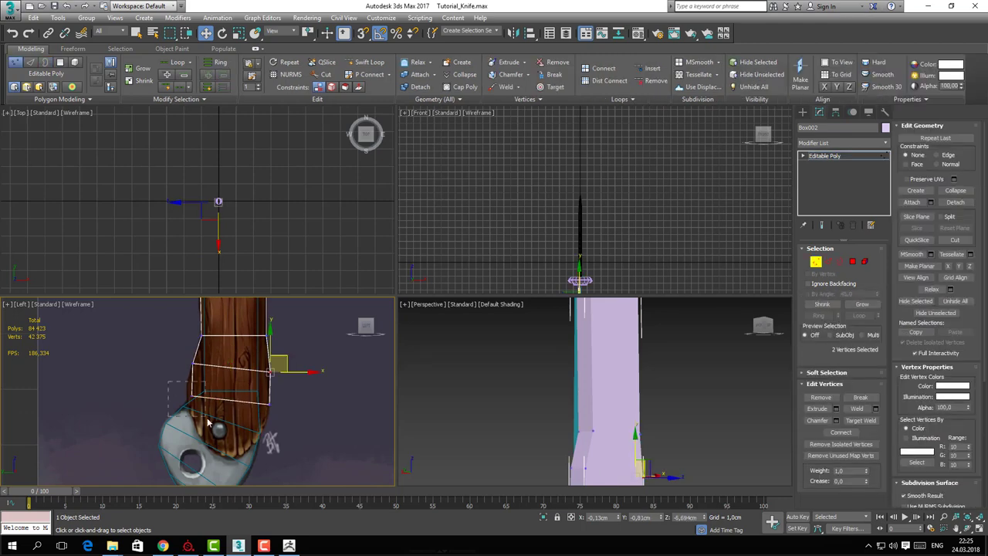
drag(185, 372, 205, 393)
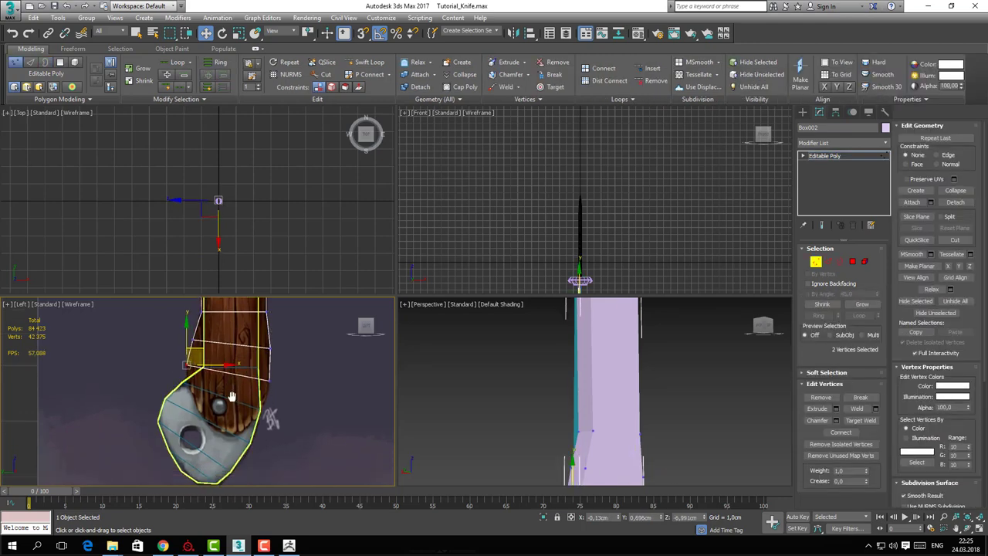
Extend the grip by a third segment over the pommel's upper part and align its left vertices with the tapering wood edge
middle_drag(227, 398, 239, 362)
key(3)
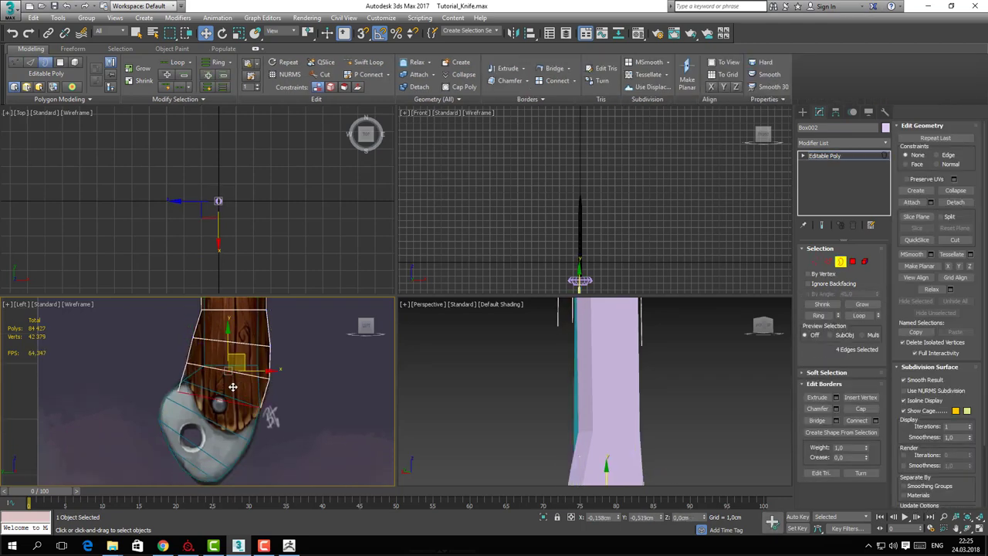
key(1)
drag(162, 386, 211, 379)
Extend the grip by a fourth segment to the wood's lower end and narrow its corner vertices to the reference outline
key(3)
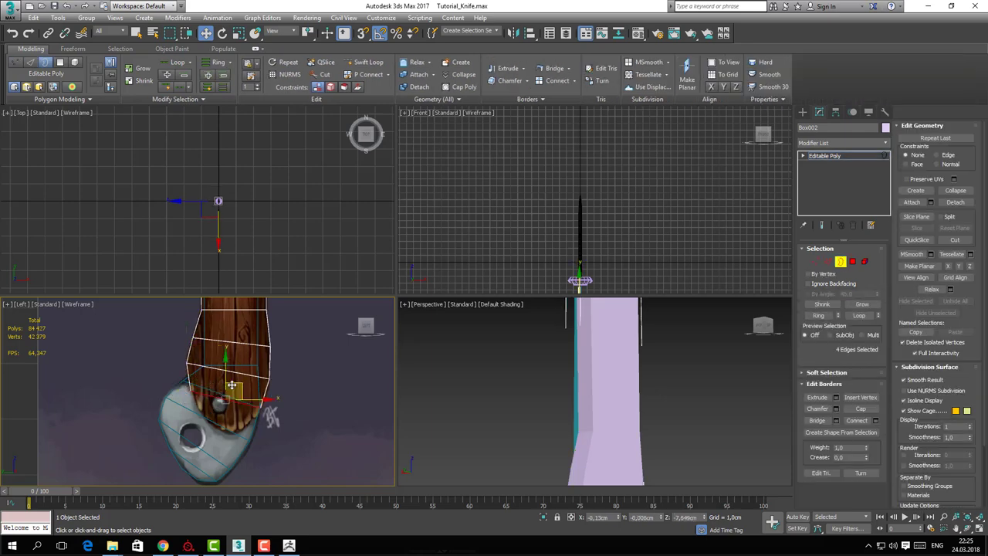
key(1)
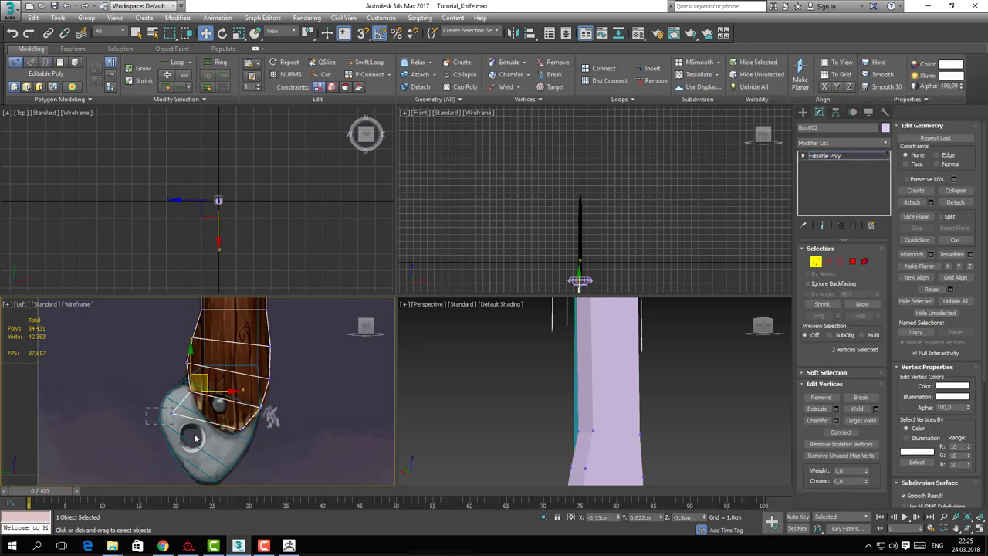
click(185, 406)
drag(170, 403, 254, 421)
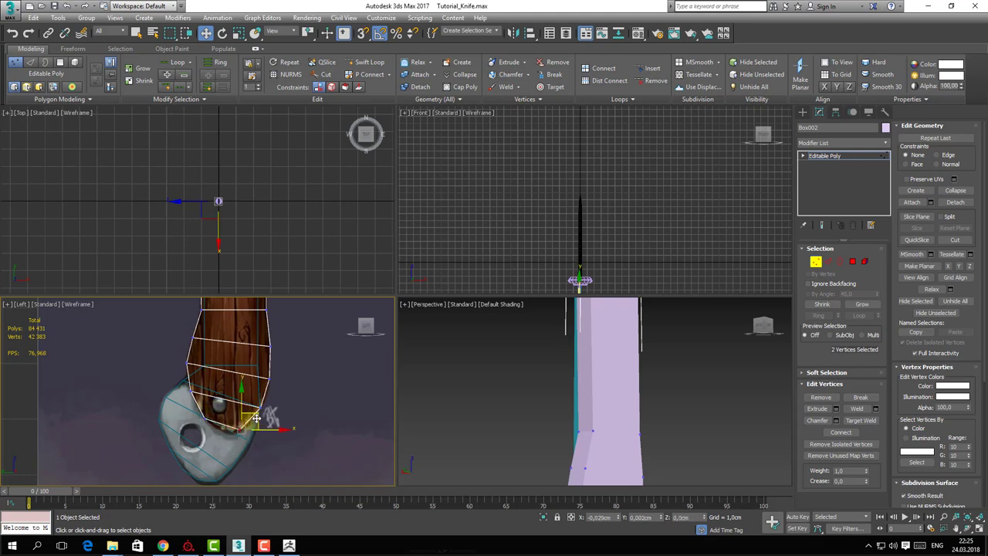
Mirror the wooden grip to the other side with a Symmetry modifier on the Z axis and collapse the modifier stack
scroll(584, 341, down, 5)
alt+middle_drag(602, 378, 625, 391)
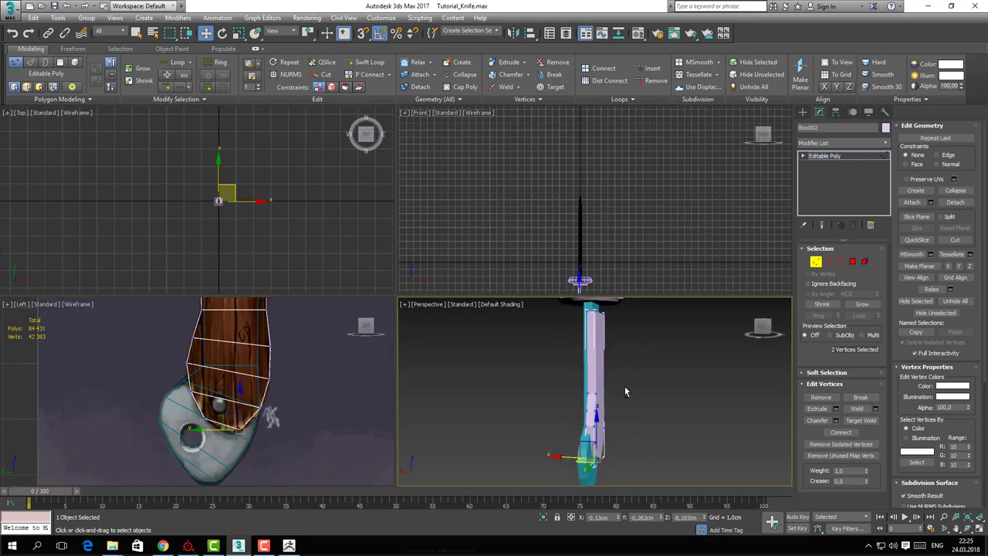
click(814, 263)
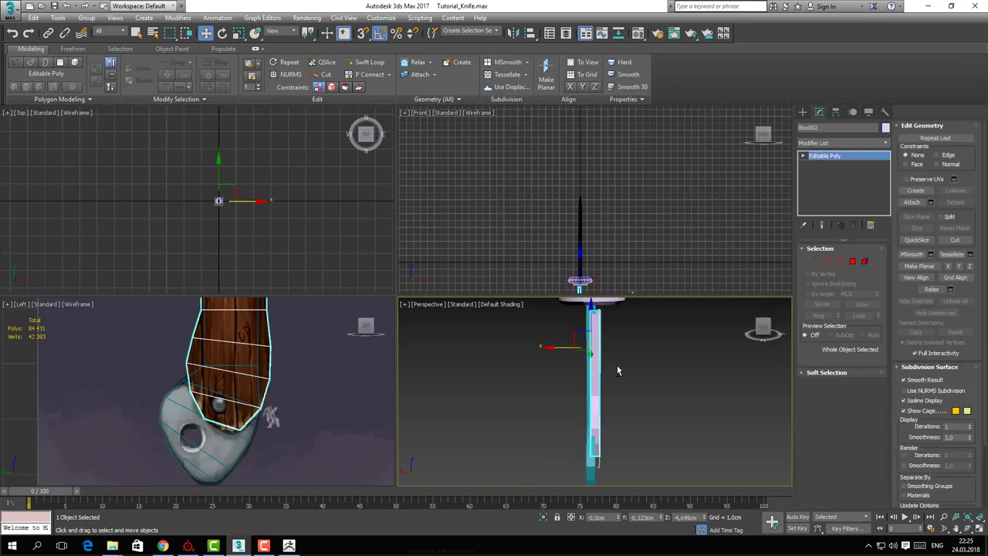
click(833, 145)
text(sy)
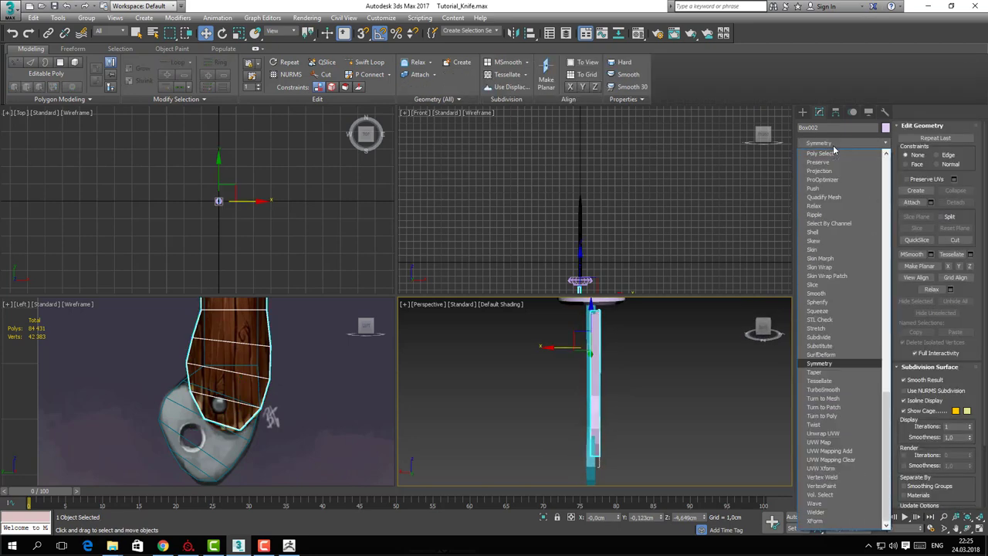
key(Return)
click(859, 270)
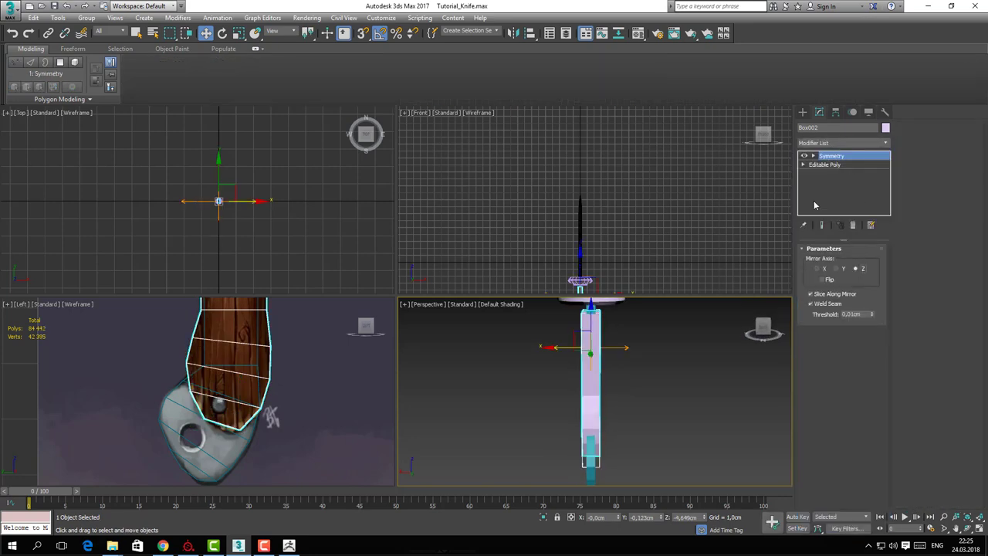
right_click(844, 165)
click(857, 335)
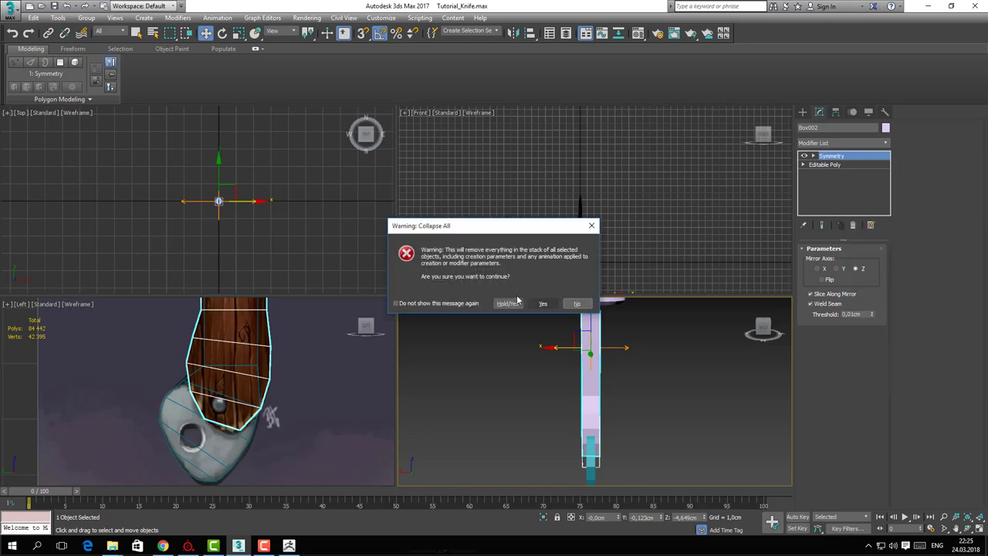
click(543, 303)
key(2)
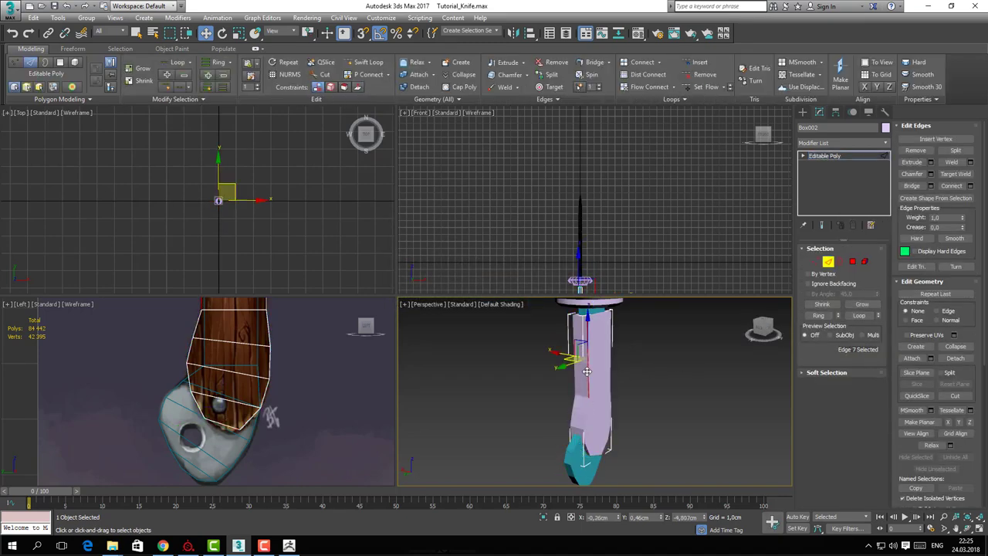
ctrl+double_click(573, 366)
middle_drag(618, 399, 608, 406)
Display edged faces and select all five polygons on one broad face of the grip
key(F4)
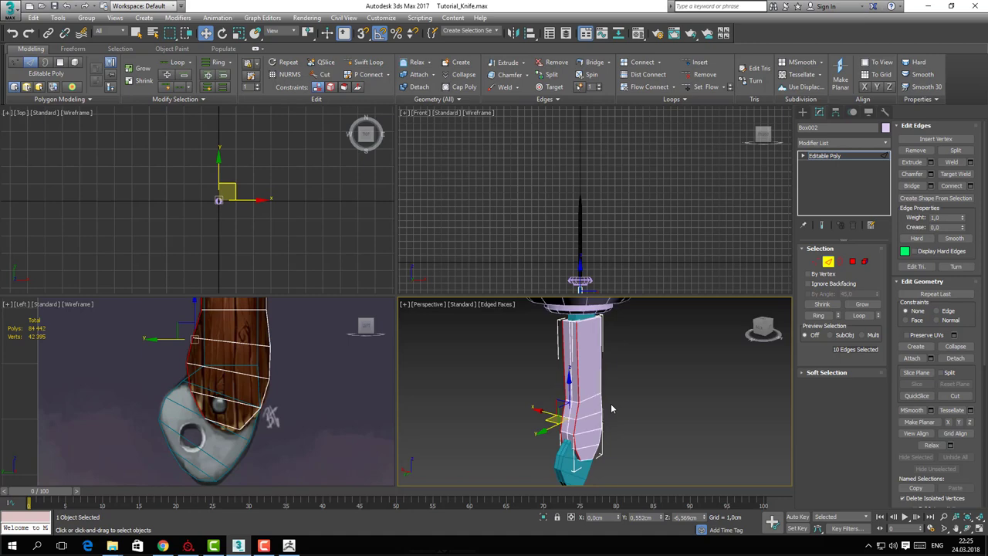
click(597, 373)
key(4)
click(589, 386)
ctrl+click(588, 423)
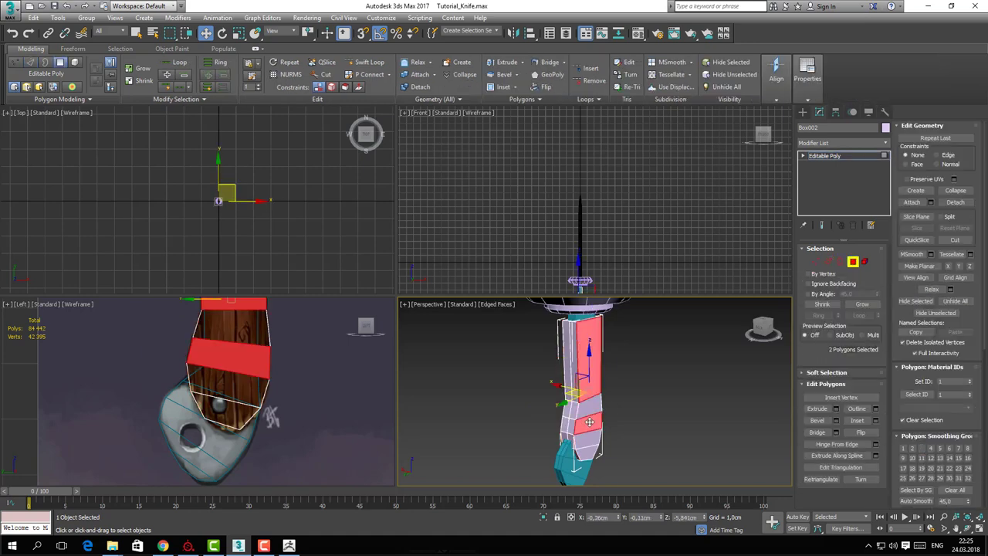
ctrl+click(592, 412)
ctrl+click(590, 440)
ctrl+click(584, 452)
Add the five polygons of the grip's opposite broad face to the selection
alt+middle_drag(581, 446, 608, 388)
ctrl+click(593, 373)
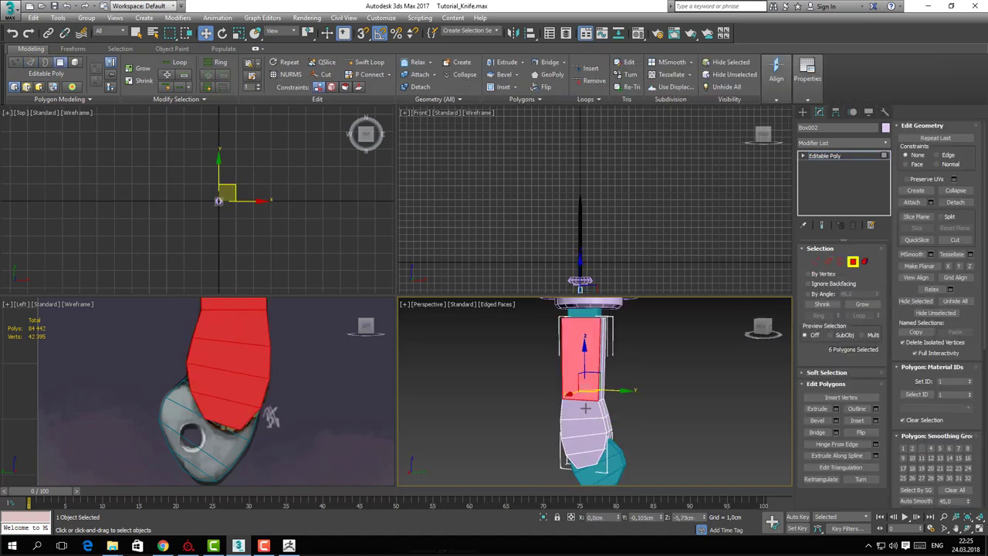
ctrl+click(584, 409)
ctrl+click(583, 428)
ctrl+click(583, 439)
ctrl+click(593, 452)
Convert the polygon selection to edges and add the short upper border edges on both narrow sides of the grip
alt+middle_drag(634, 445, 680, 348)
scroll(618, 374, up, 4)
ctrl+click(828, 262)
alt+middle_drag(575, 366, 556, 327)
ctrl+click(554, 327)
ctrl+click(553, 327)
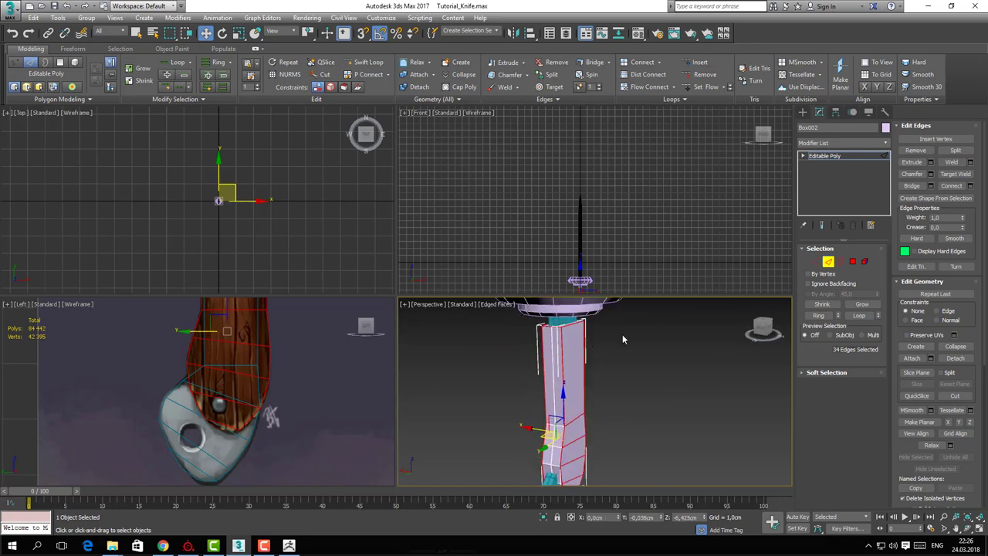
alt+middle_drag(622, 334, 505, 340)
scroll(574, 330, up, 2)
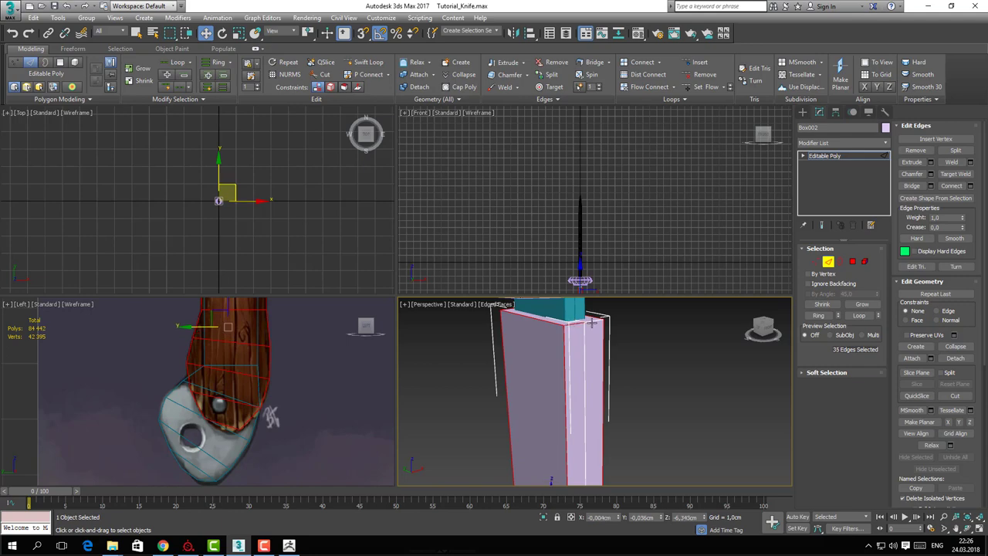
mouse_move(590, 370)
alt+middle_down()
mouse_move(626, 368)
mouse_move(589, 366)
mouse_move(598, 376)
alt+middle_up()
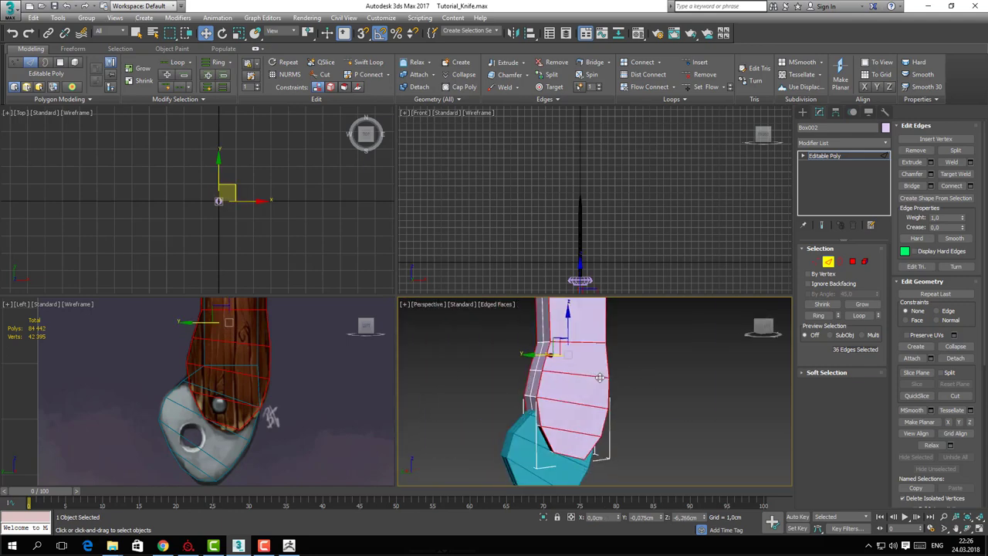
right_click(594, 374)
click(540, 433)
mouse_move(511, 395)
alt+middle_down()
mouse_move(480, 407)
mouse_move(576, 422)
mouse_move(594, 408)
mouse_move(556, 422)
mouse_move(513, 414)
alt+middle_up()
click(630, 480)
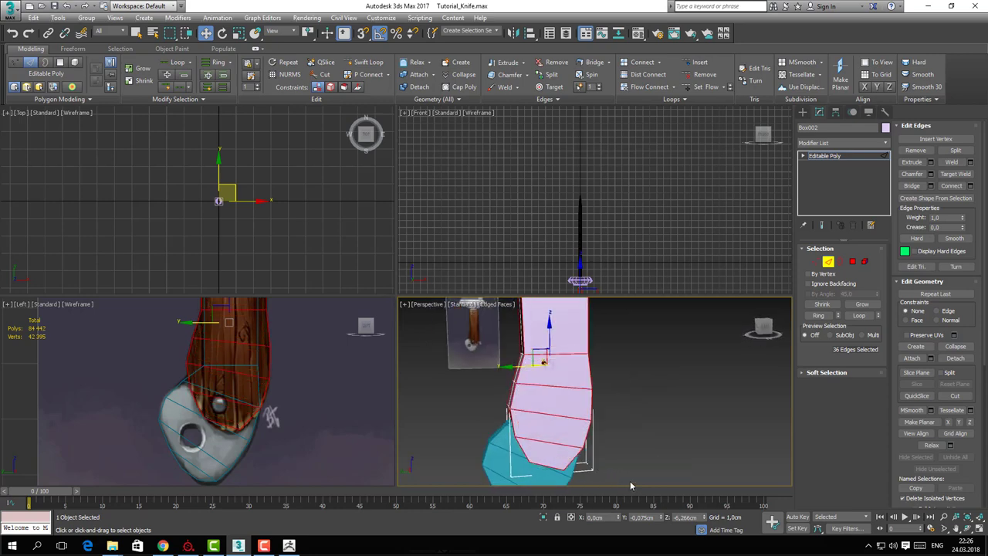
Remove the inner cross edges of both broad faces from the edge selection, keeping the outlines selected
alt+click(550, 386)
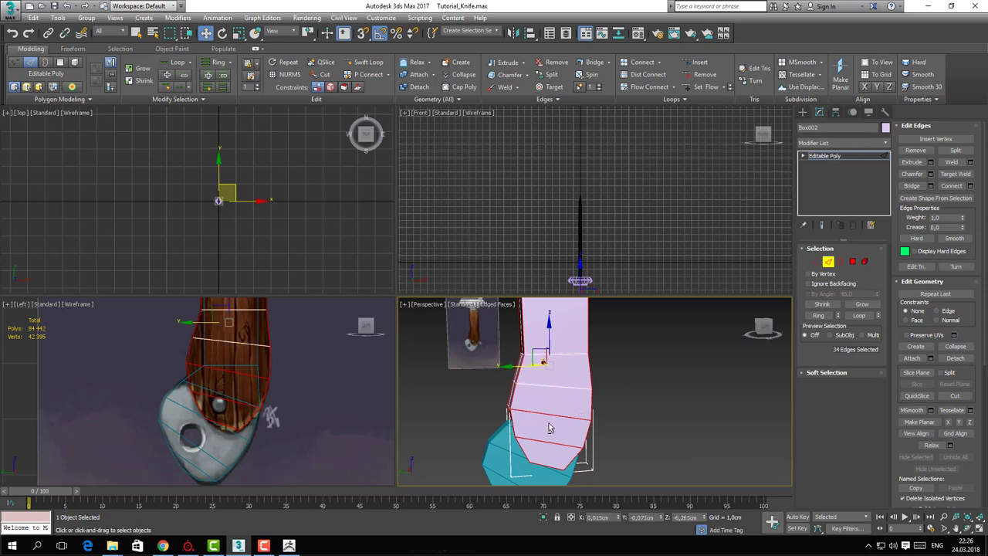
alt+click(551, 421)
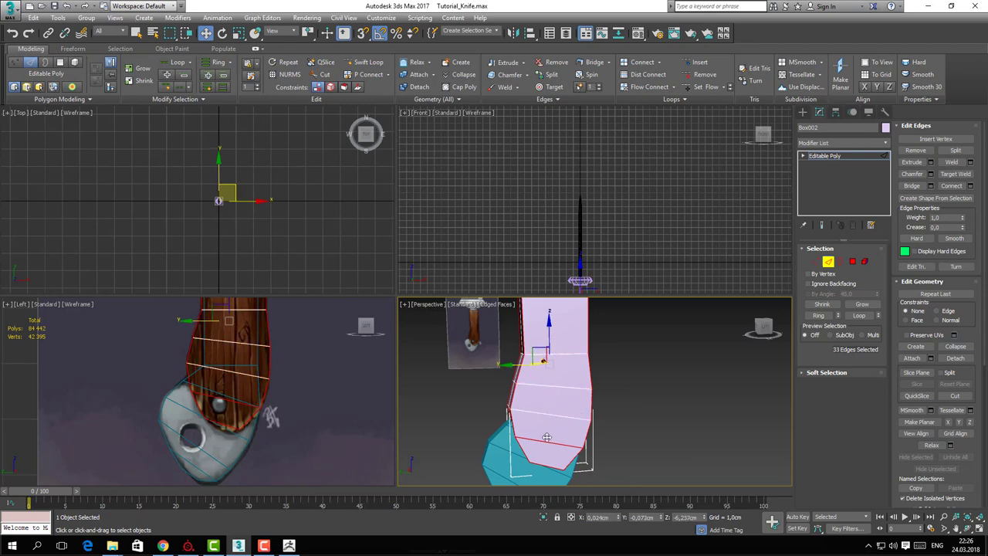
alt+click(547, 441)
alt+middle_drag(547, 444, 548, 361)
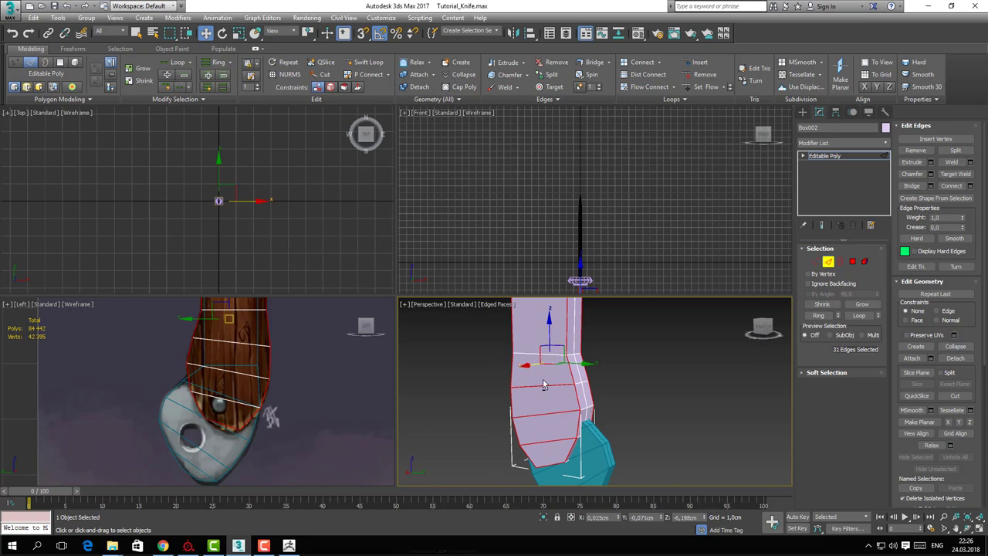
alt+click(547, 416)
alt+click(548, 440)
alt+middle_drag(548, 441, 505, 432)
Chamfer the selected outline edges of the grip by 0.1 cm with one segment
right_click(511, 396)
click(423, 455)
scroll(509, 401, up, 5)
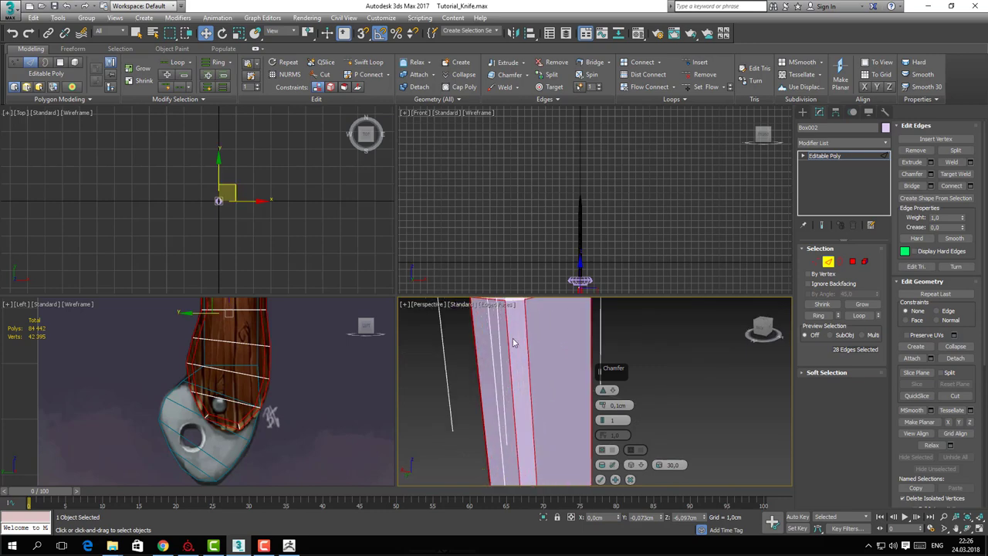
middle_drag(514, 342, 551, 396)
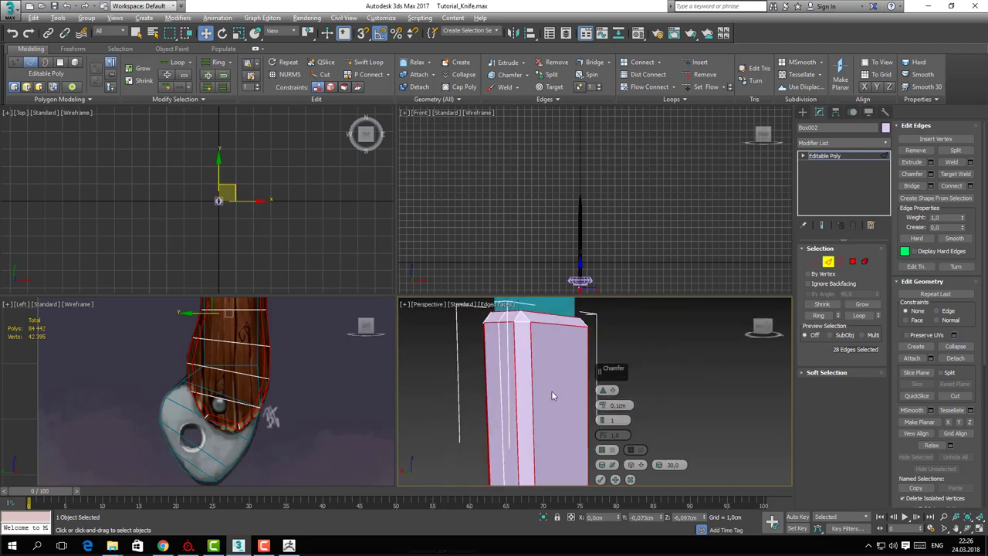
click(601, 479)
Extrude the center edge loop around the grip inward as a groove, with height -0.063 cm and width 0.04 cm
scroll(585, 401, down, 3)
key(2)
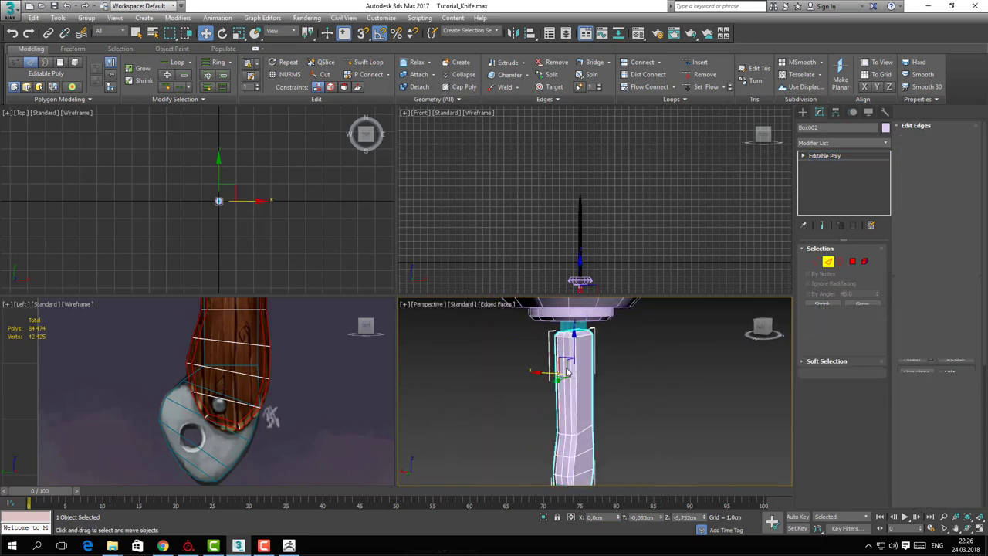
key(2)
alt+middle_drag(563, 365, 606, 362)
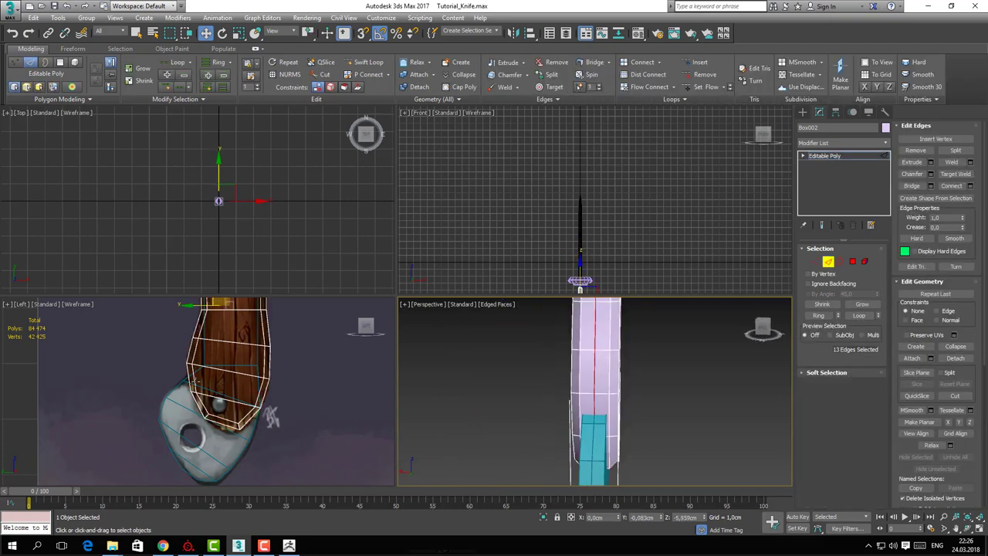
alt+middle_drag(271, 416, 312, 394)
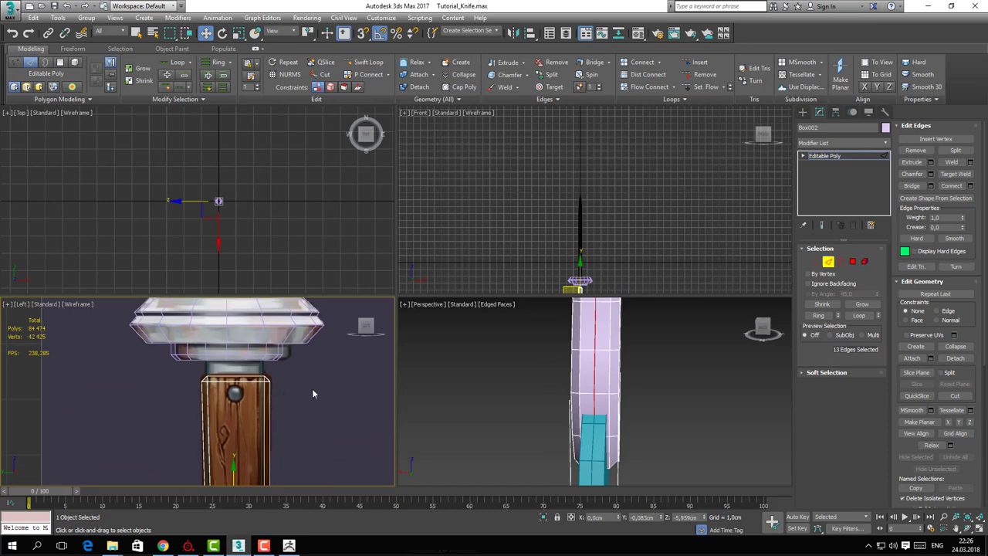
alt+middle_drag(582, 398, 523, 406)
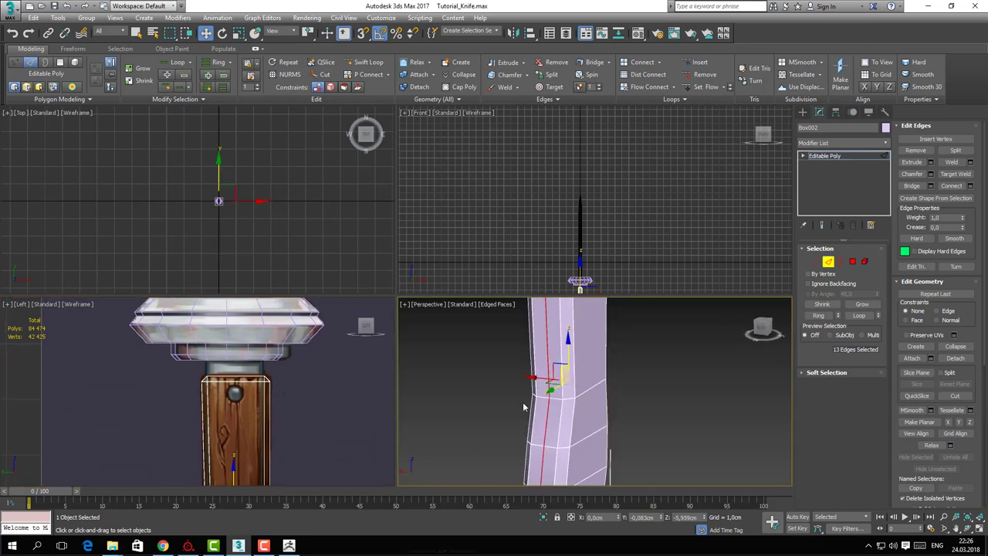
right_click(543, 380)
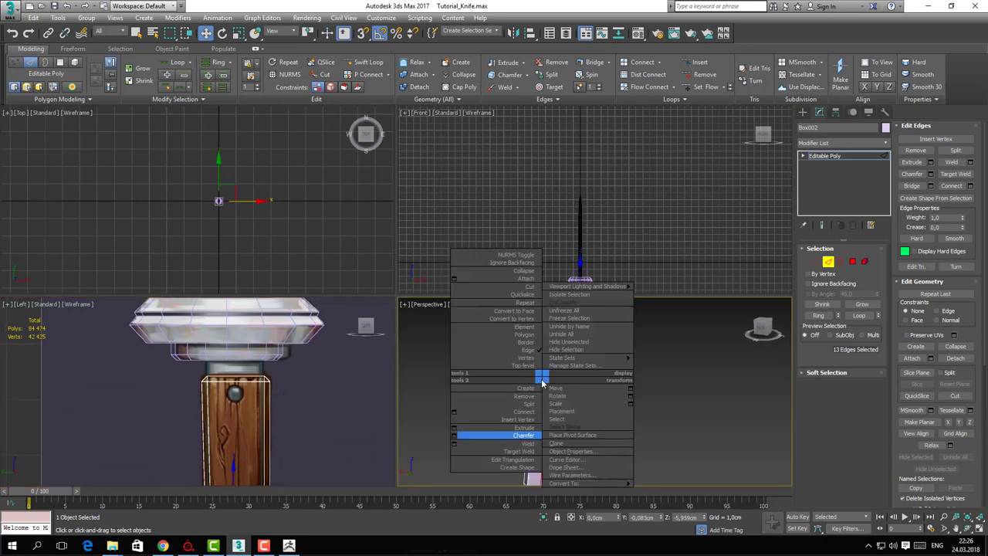
click(454, 429)
middle_drag(507, 360, 508, 406)
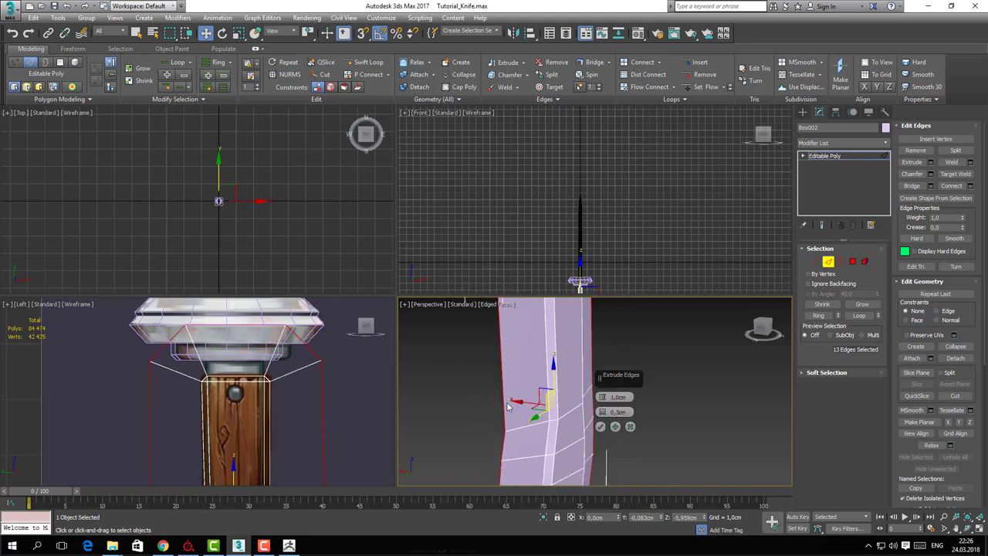
drag(600, 399, 606, 423)
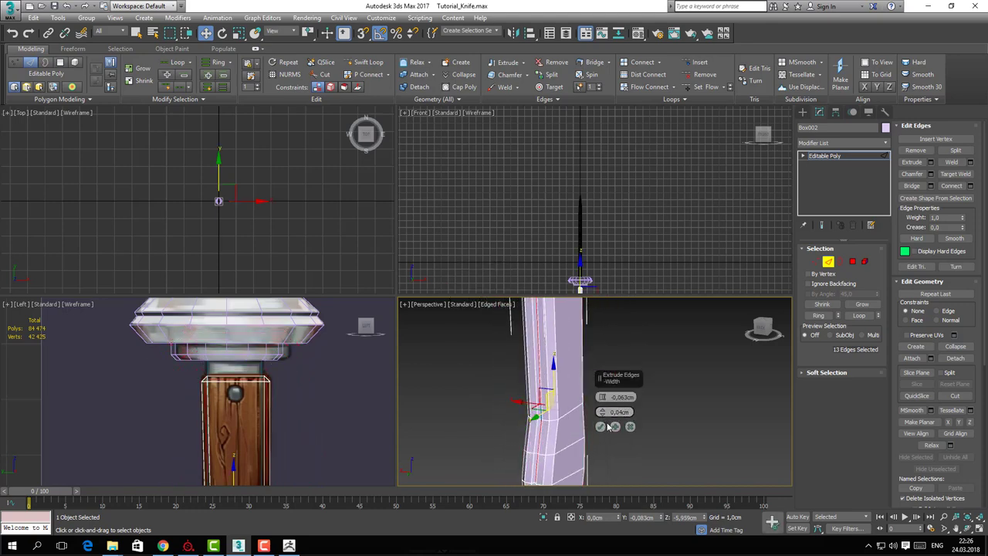
Reduce the groove's extrusion to a height of -0.02 cm and a width of 0.018 cm and apply it
alt+middle_drag(534, 409, 556, 392)
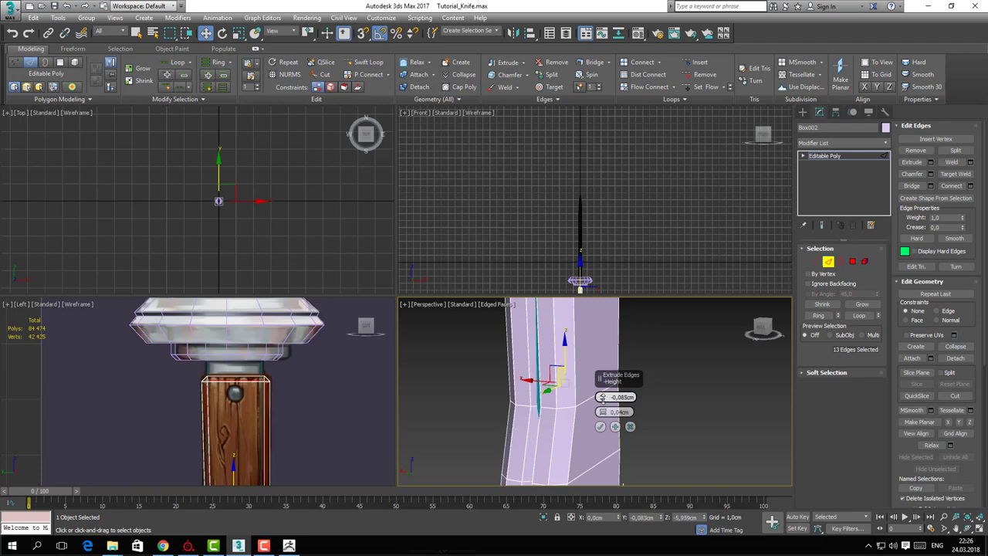
drag(603, 401, 602, 415)
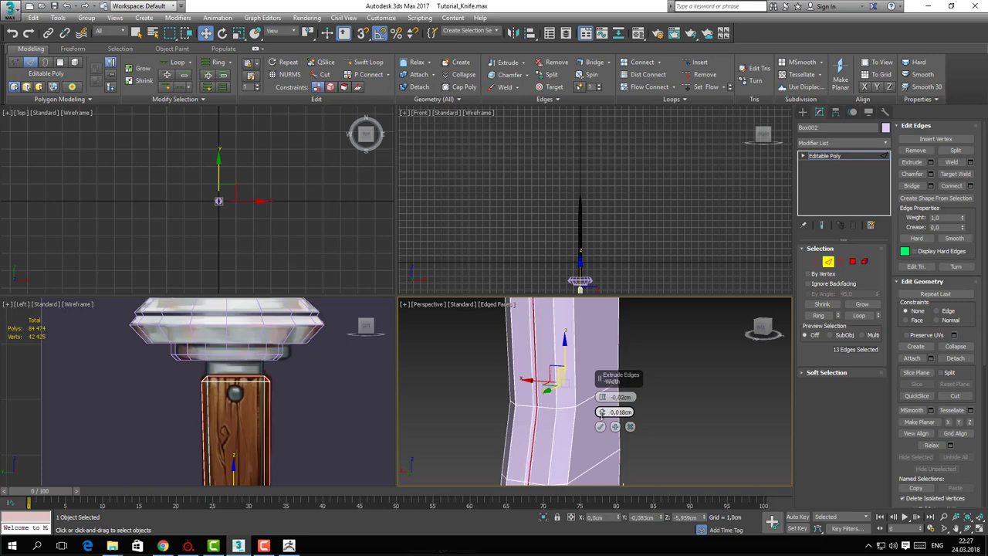
alt+middle_drag(576, 424, 569, 403)
click(600, 426)
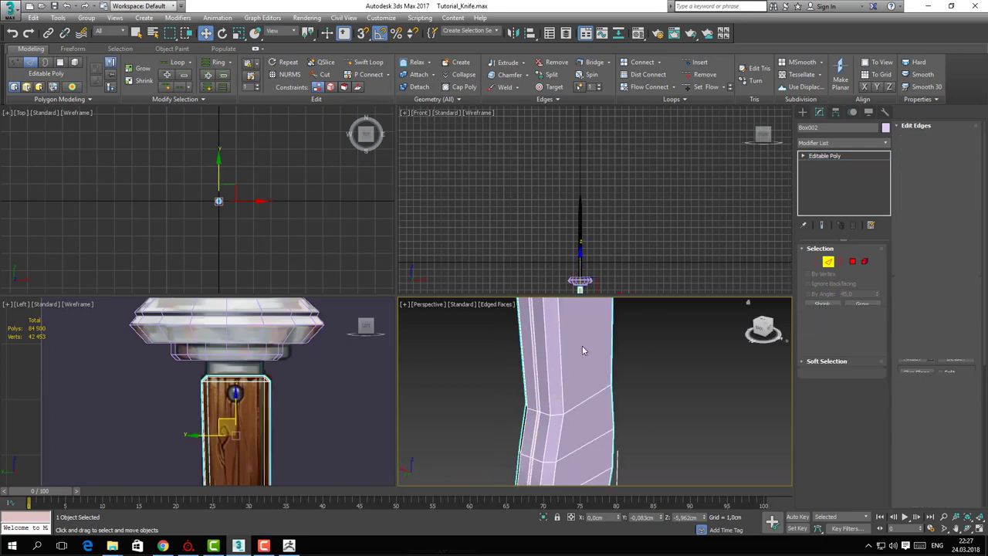
Auto-smooth the whole grip element with a 45-degree threshold, deselect it and turn off the edged-faces display
key(4)
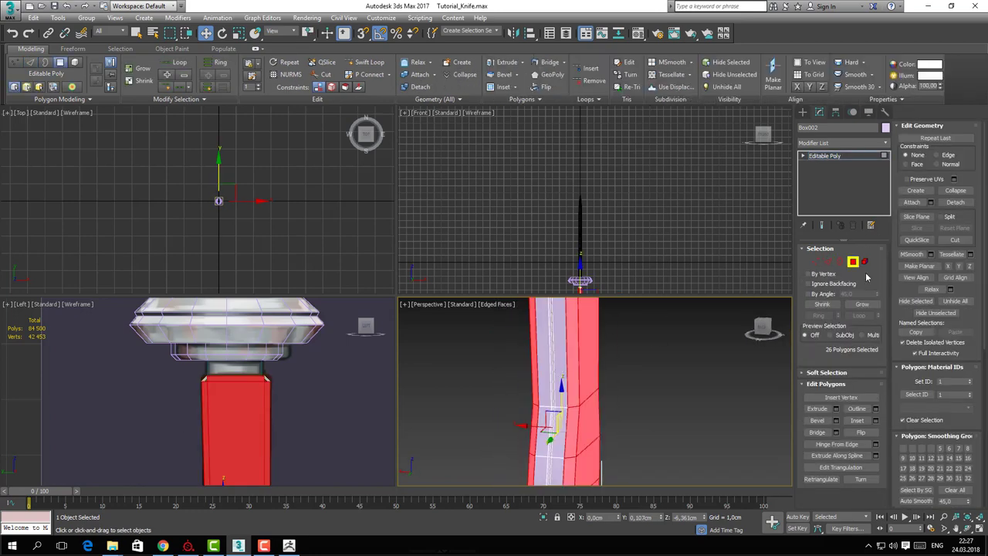
key(5)
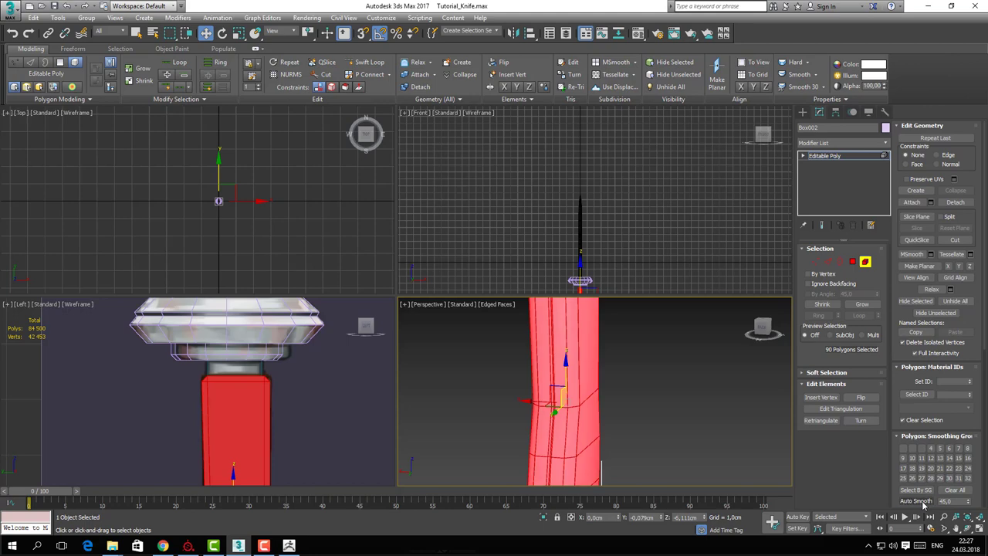
key(5)
click(688, 392)
middle_drag(687, 392, 692, 411)
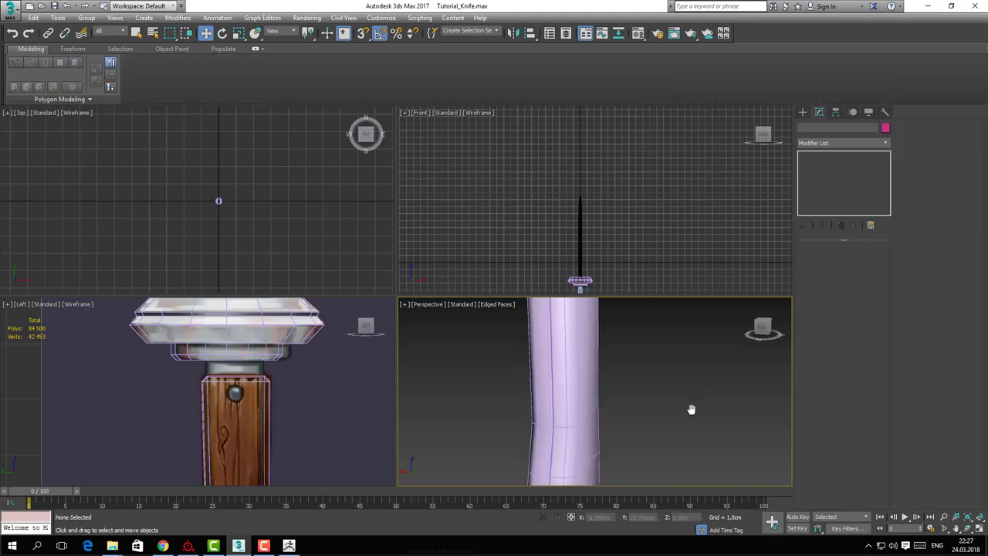
key(F4)
alt+middle_drag(597, 417, 613, 397)
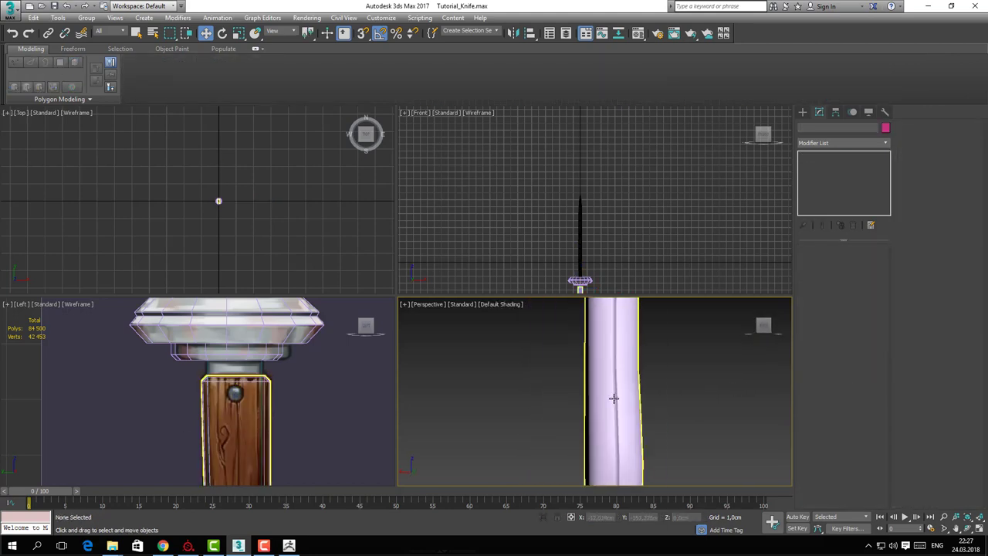
Add a Chamfer modifier to the grip and set its smoothing input to Unsmoothed Edges
click(612, 397)
click(839, 144)
text(ch)
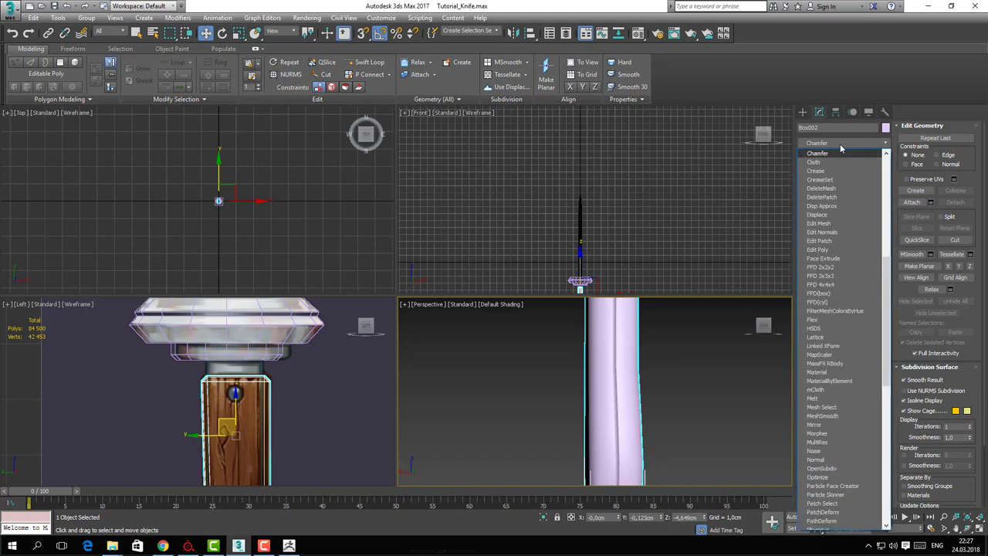
key(Return)
click(841, 402)
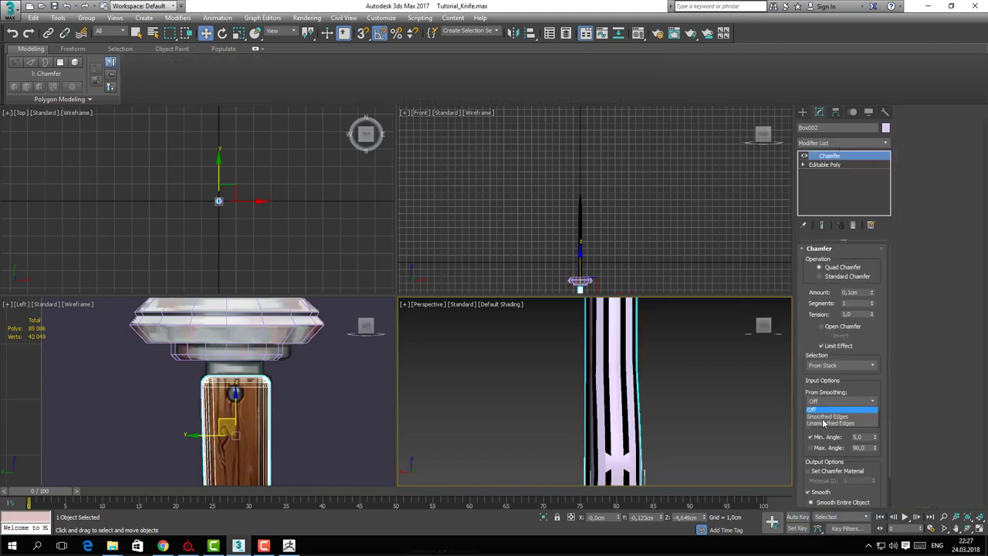
click(826, 424)
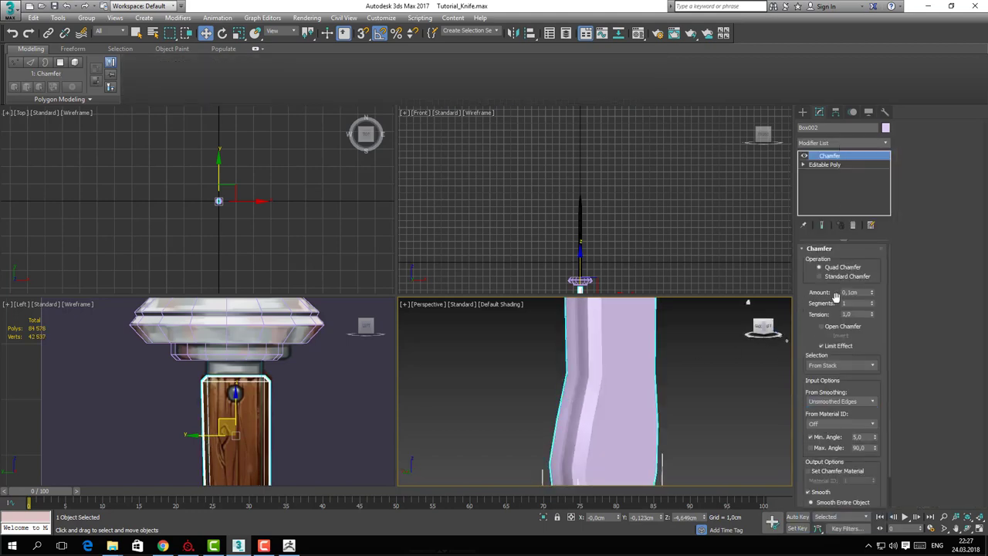
Set the grip's chamfer amount to 0.007 cm and check the softened edges along the groove and upper end
mouse_move(872, 326)
mouse_down()
mouse_move(873, 352)
mouse_move(874, 341)
mouse_up()
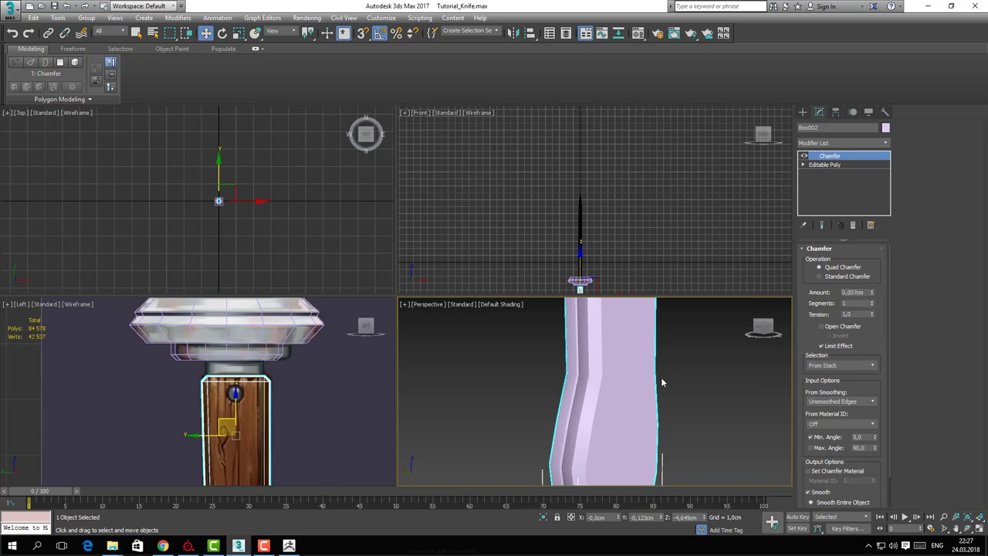
scroll(636, 393, down, 6)
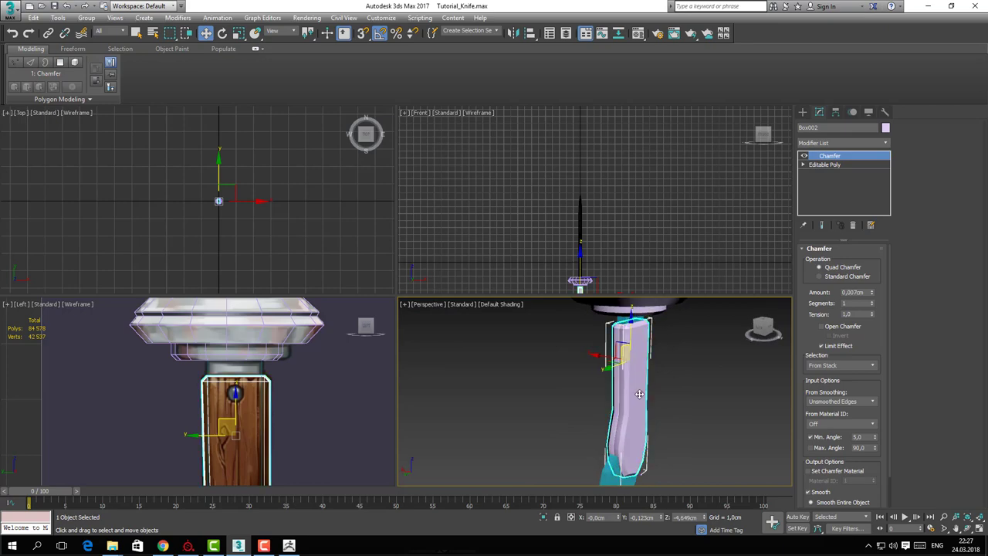
scroll(639, 394, up, 5)
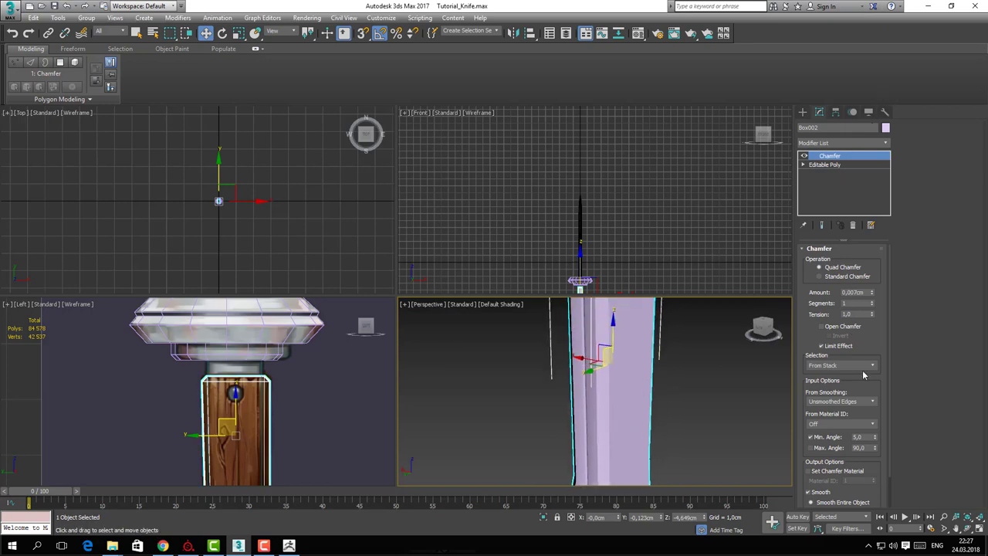
middle_drag(558, 405, 564, 463)
alt+middle_drag(563, 463, 581, 428)
scroll(602, 364, up, 2)
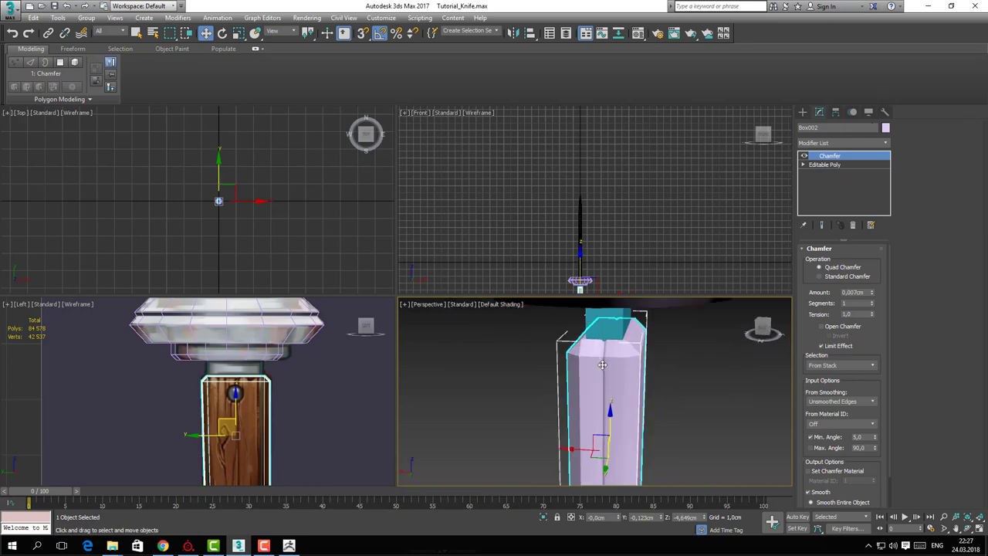
Turn on the edged-faces display and switch the grip's chamfer operation to Standard Chamfer
key(F4)
scroll(610, 365, up, 8)
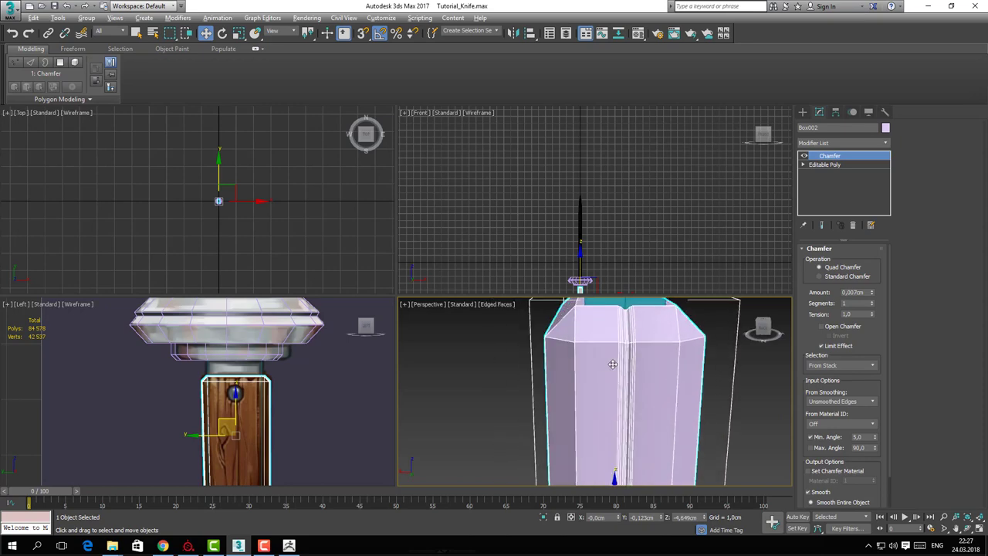
alt+middle_drag(633, 365, 572, 368)
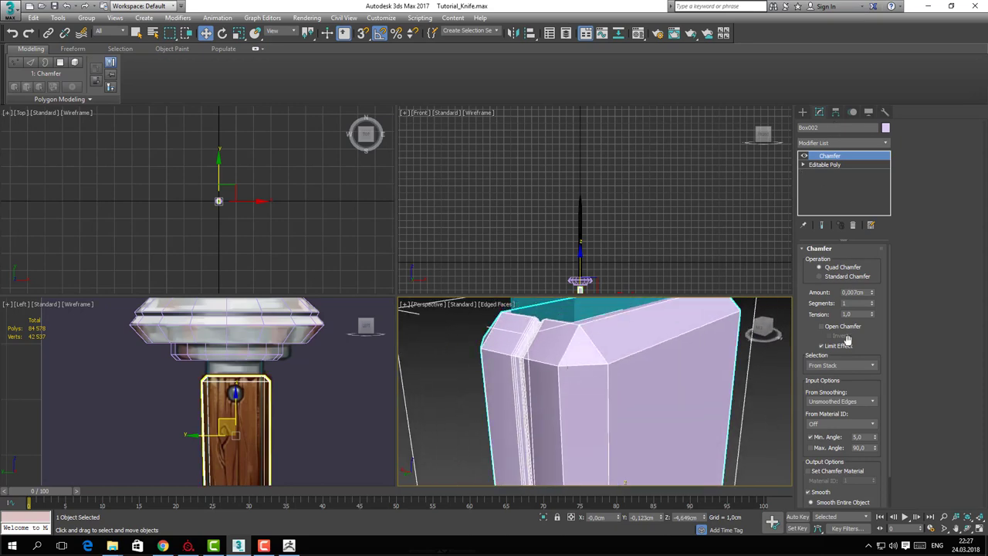
click(819, 276)
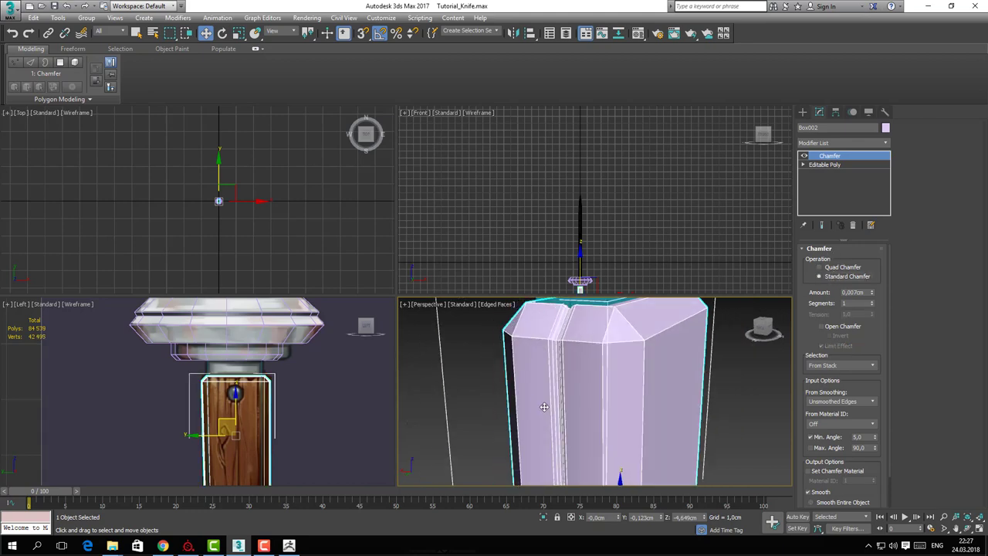
Add a TurboSmooth modifier with 3 iterations above the grip's chamfer and turn off the edged-faces display
click(824, 143)
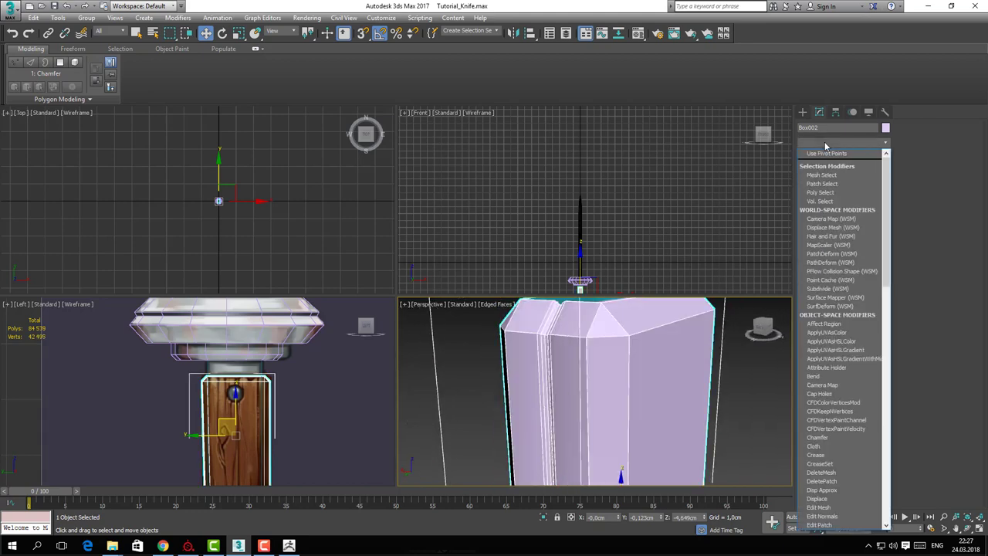
text(tu)
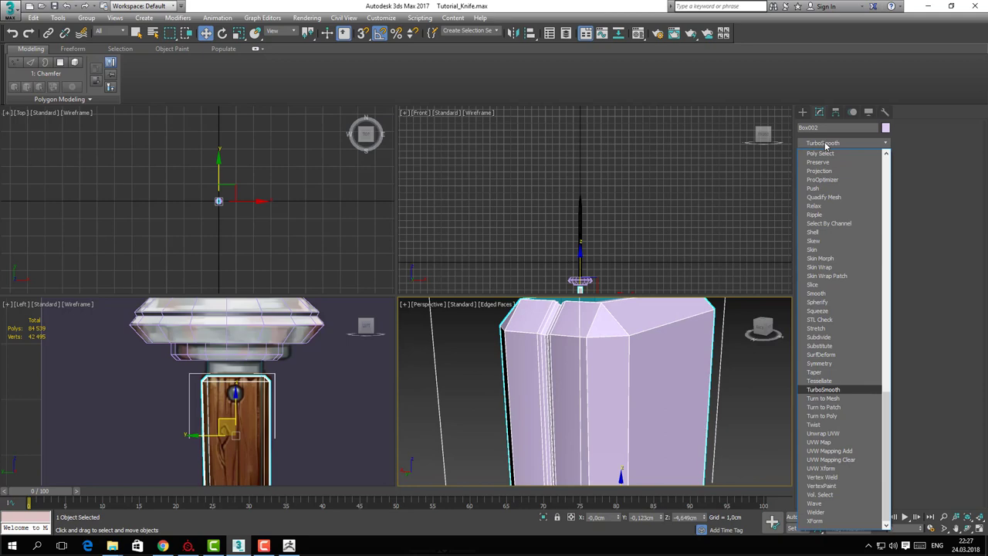
key(Return)
click(875, 264)
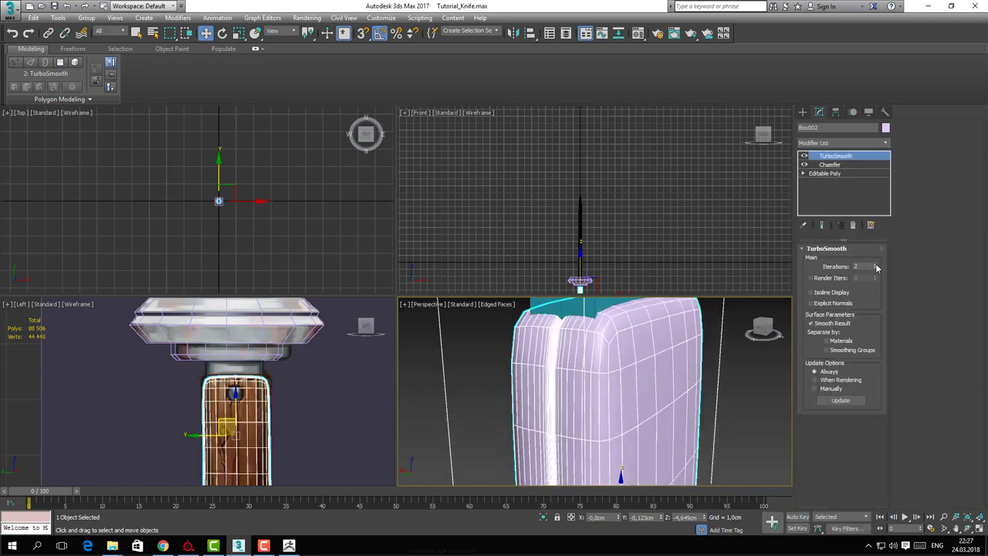
click(875, 265)
scroll(712, 392, down, 3)
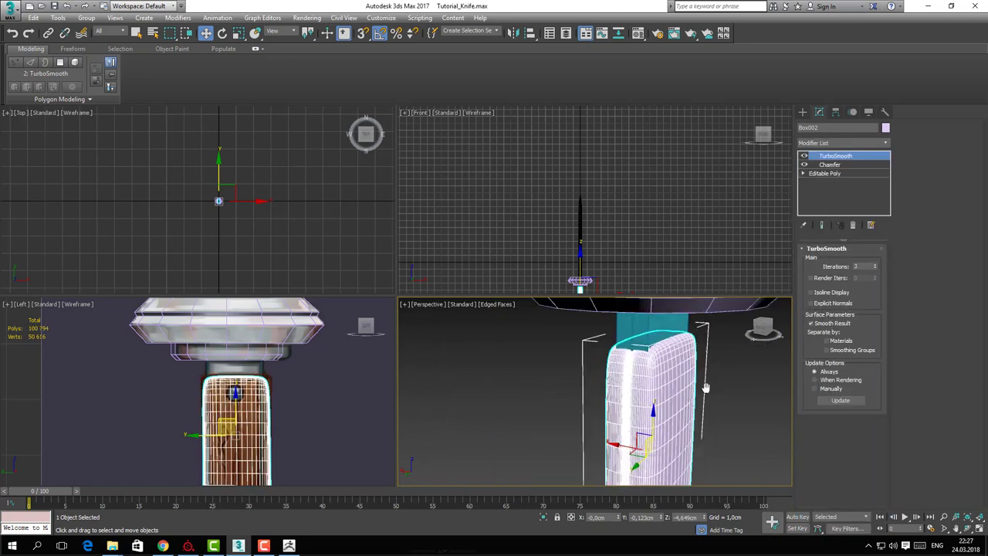
alt+middle_drag(705, 386, 611, 373)
key(F4)
scroll(611, 373, up, 5)
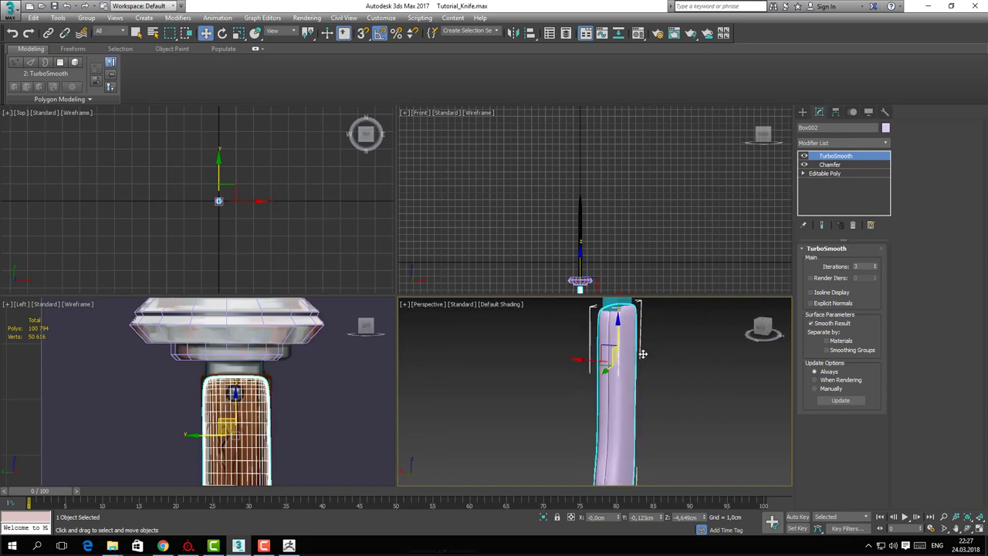
alt+middle_drag(594, 332, 597, 405)
Isolate the grip and auto-smooth the four polygons on its top face at the Editable Poly level, with a 45-degree threshold
click(824, 172)
key(F4)
key(alt+q)
scroll(597, 403, up, 4)
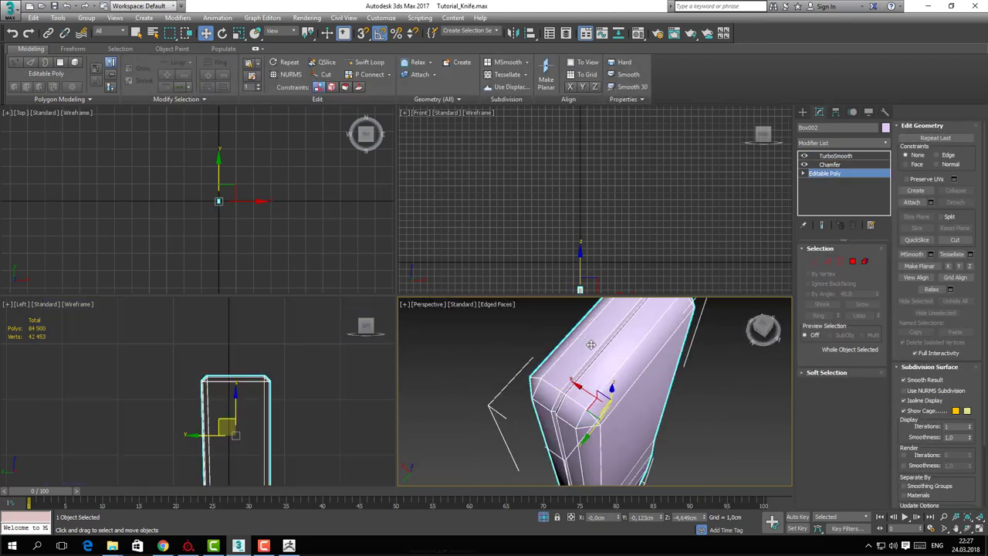
key(4)
click(578, 369)
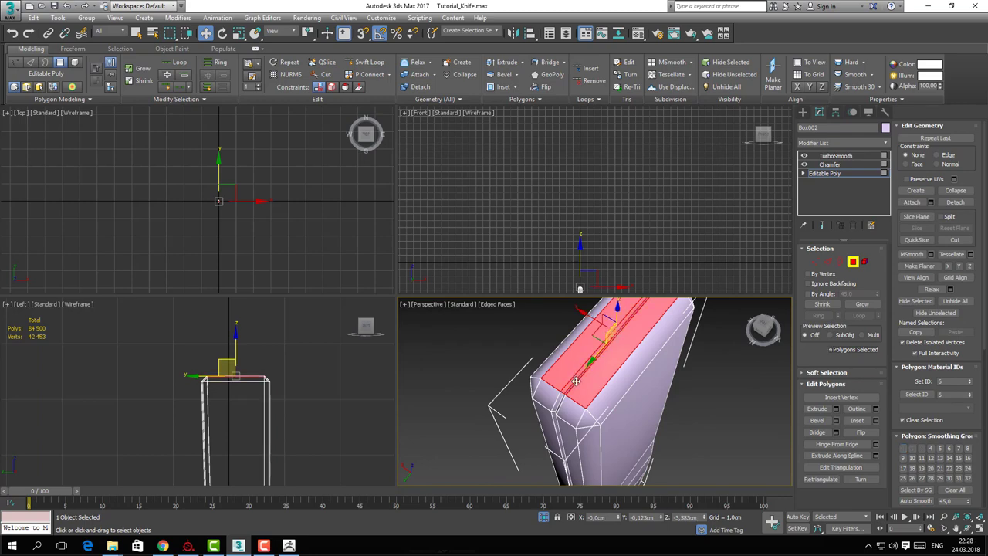
alt+middle_drag(576, 380, 580, 344)
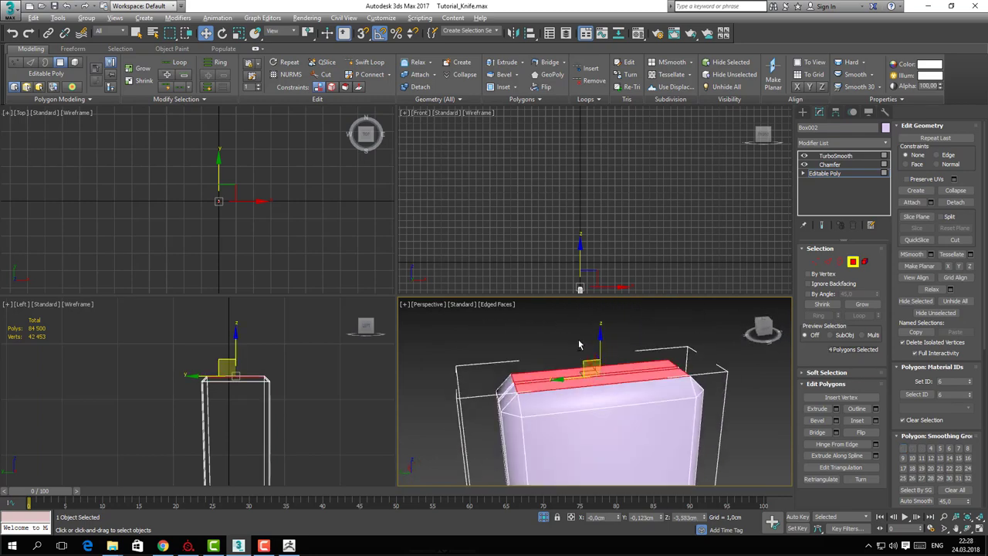
scroll(903, 355, down, 4)
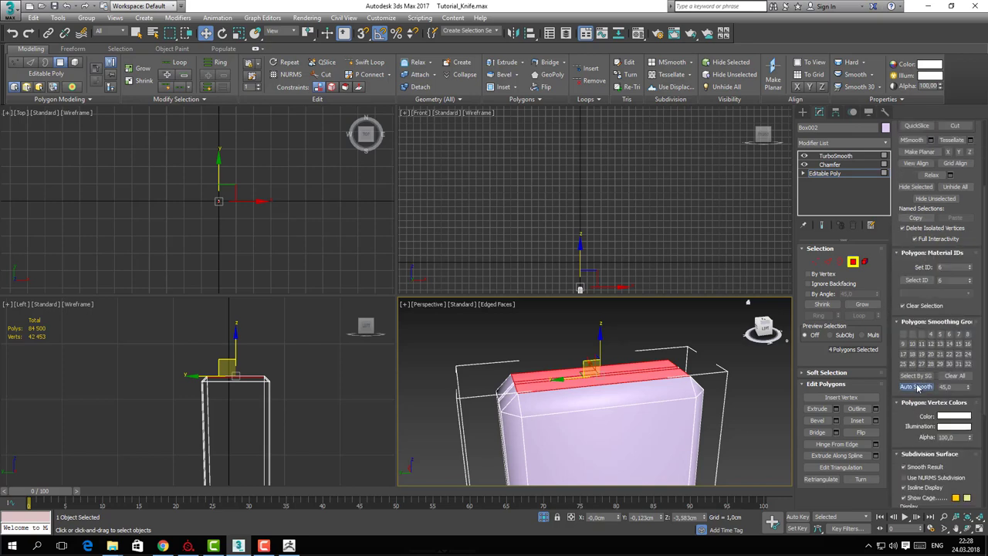
click(851, 262)
Turn off the edged-faces display, check the smoothed top end of the grip and end the isolation
alt+middle_drag(677, 403, 572, 474)
key(F4)
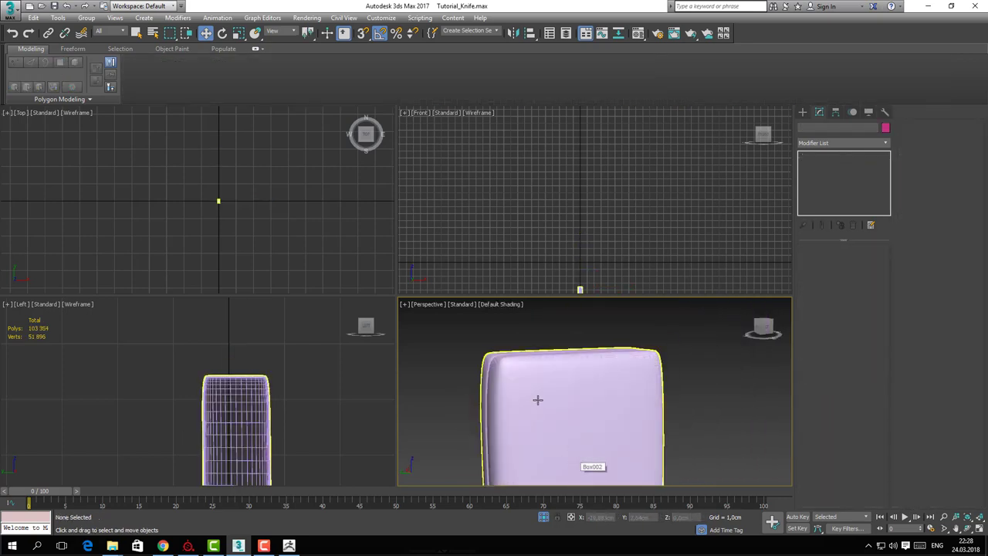
mouse_move(536, 399)
alt+middle_down()
mouse_move(502, 363)
mouse_move(561, 375)
mouse_move(549, 517)
alt+middle_up()
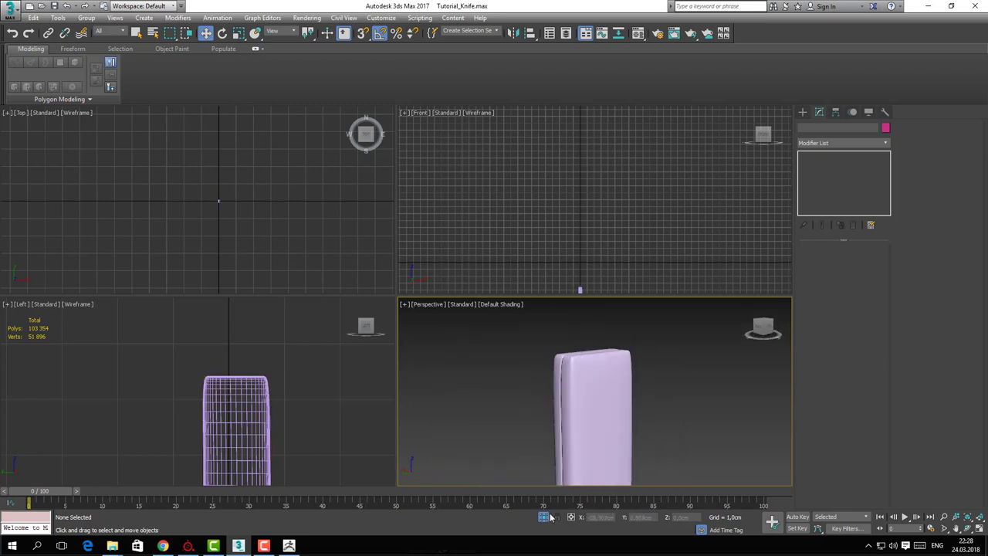
click(543, 518)
scroll(607, 408, down, 5)
middle_drag(607, 409, 558, 354)
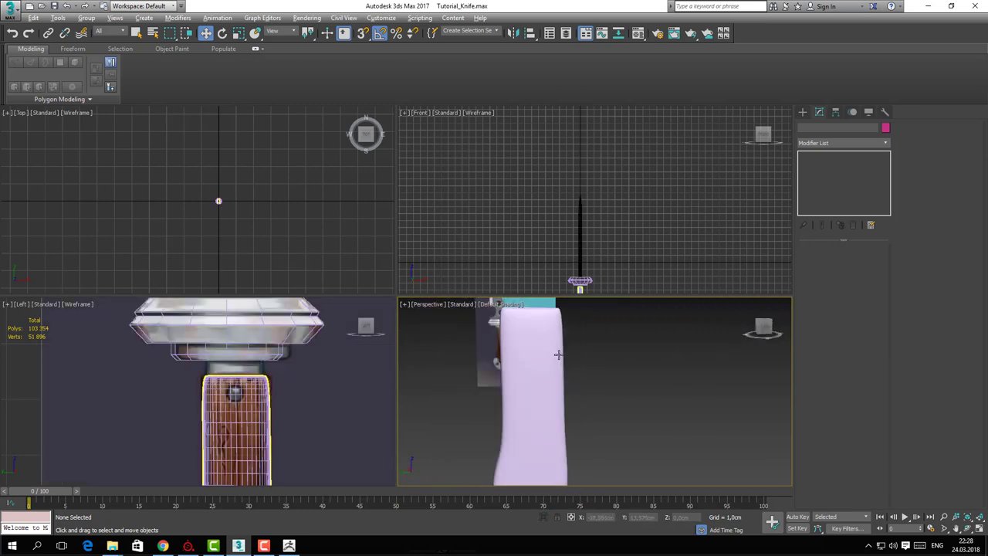
scroll(278, 395, up, 5)
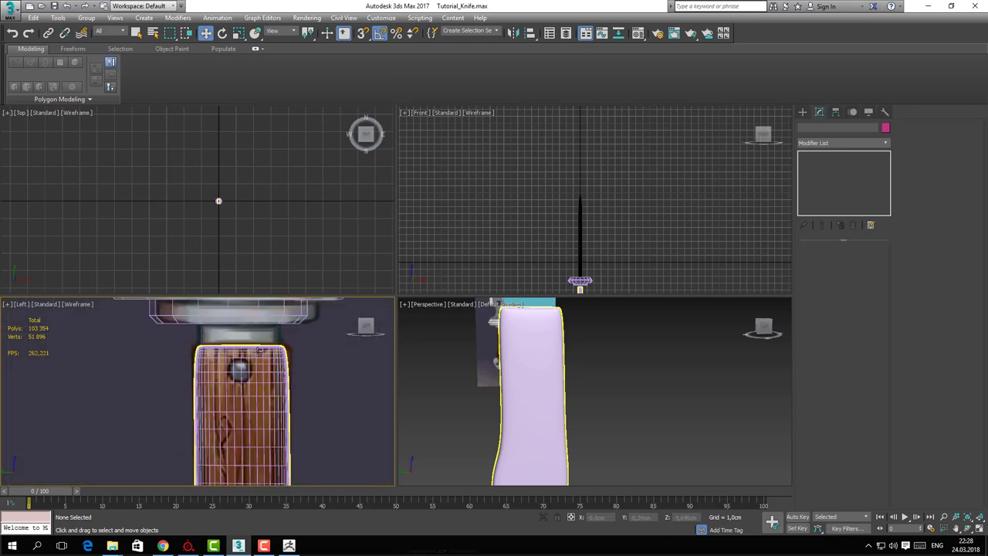
click(281, 349)
click(824, 173)
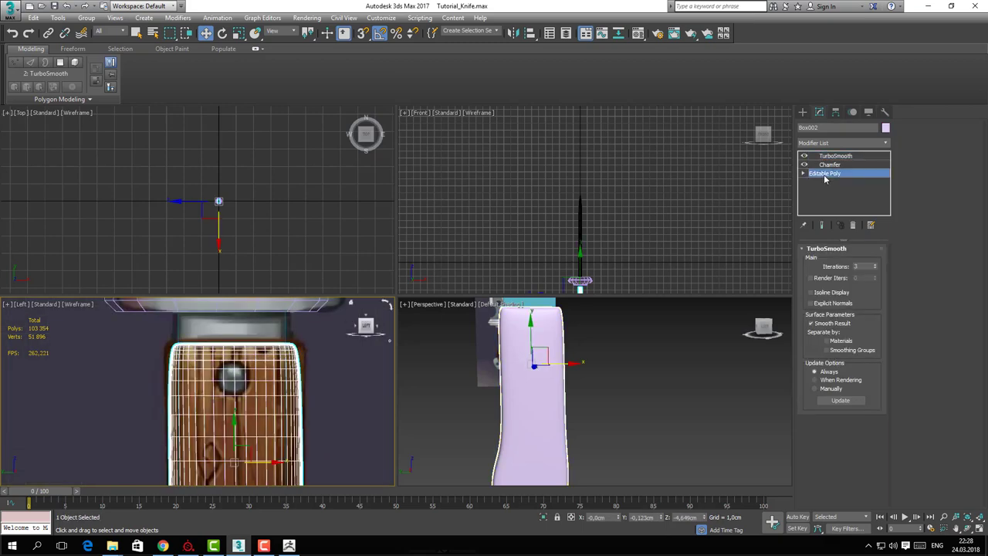
scroll(229, 339, up, 3)
key(4)
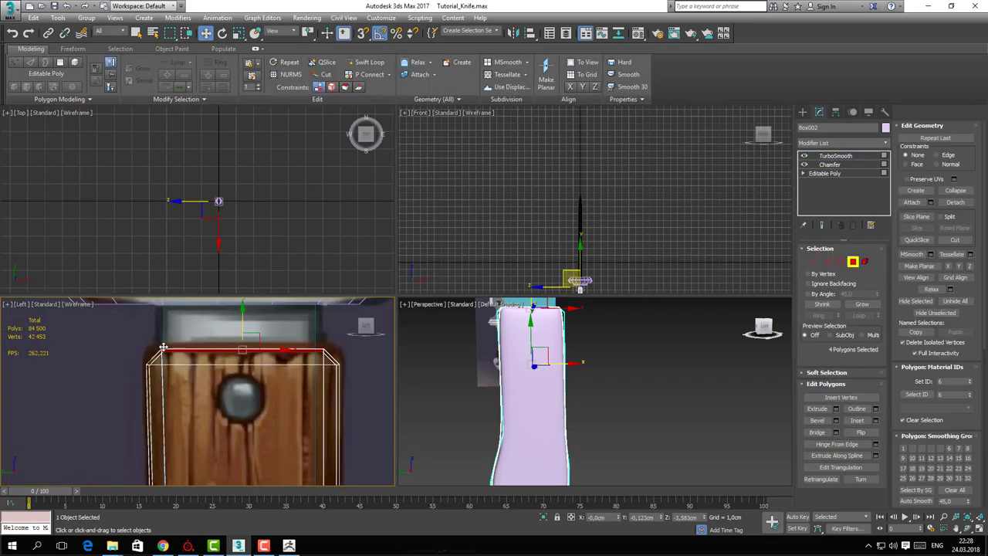
drag(137, 338, 285, 361)
drag(398, 361, 398, 358)
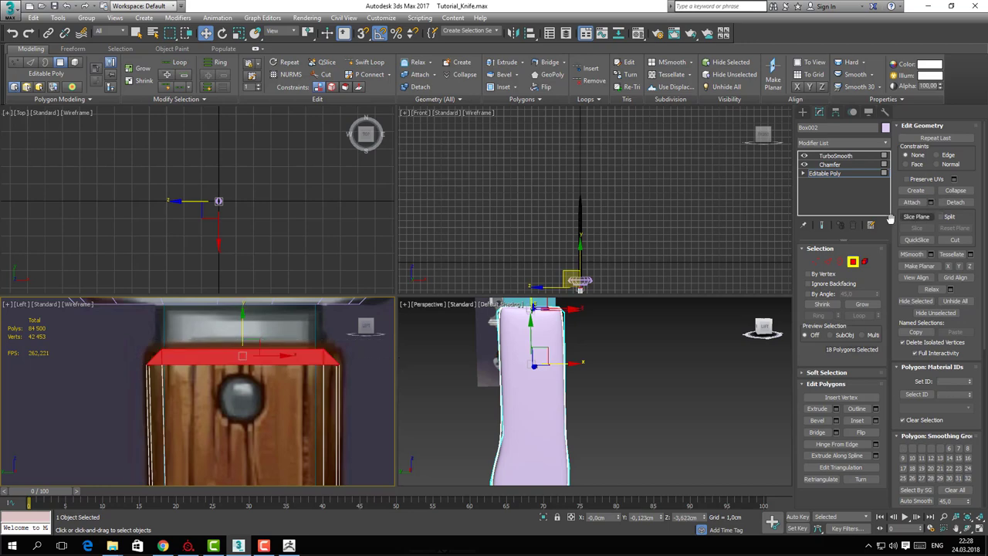
scroll(903, 349, down, 3)
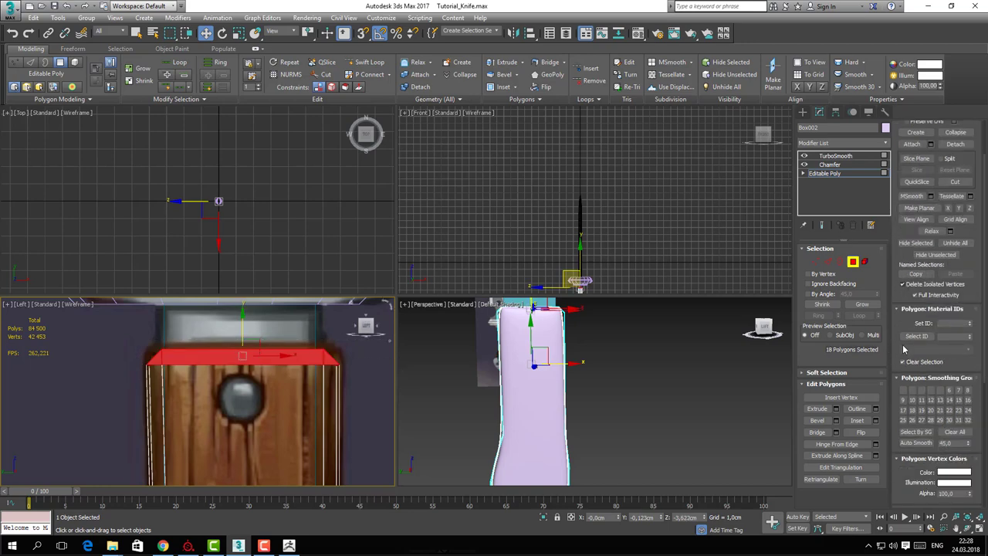
click(610, 399)
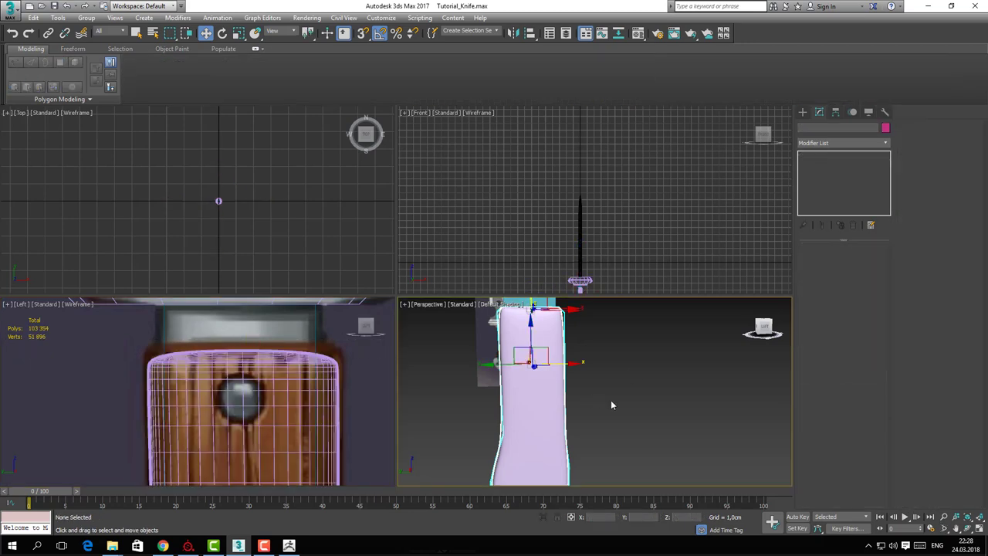
click(287, 384)
mouse_move(558, 355)
alt+middle_down()
mouse_move(569, 375)
mouse_move(599, 391)
mouse_move(576, 416)
mouse_move(587, 384)
mouse_move(556, 354)
mouse_move(637, 346)
alt+middle_up()
click(633, 364)
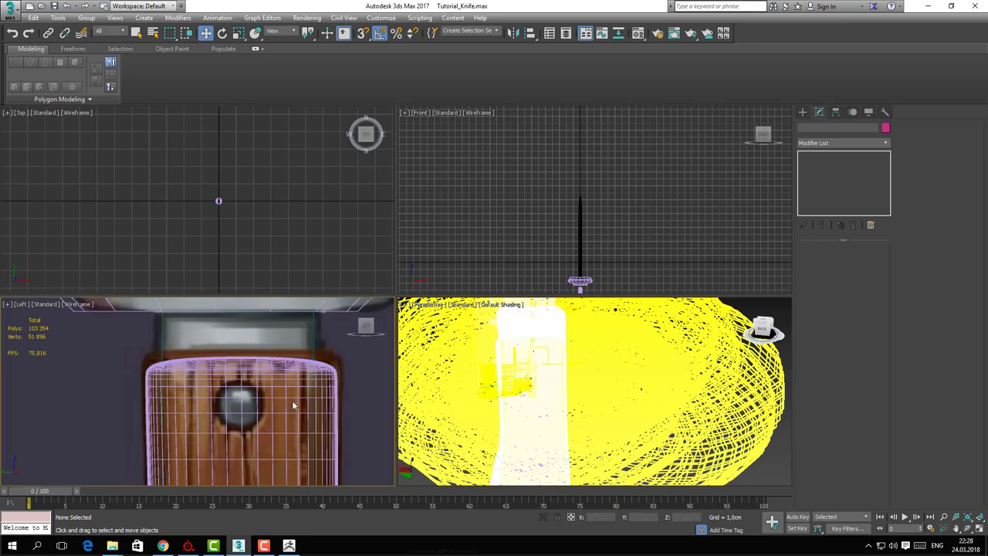
scroll(292, 402, down, 6)
key(alt+w)
key(alt+w)
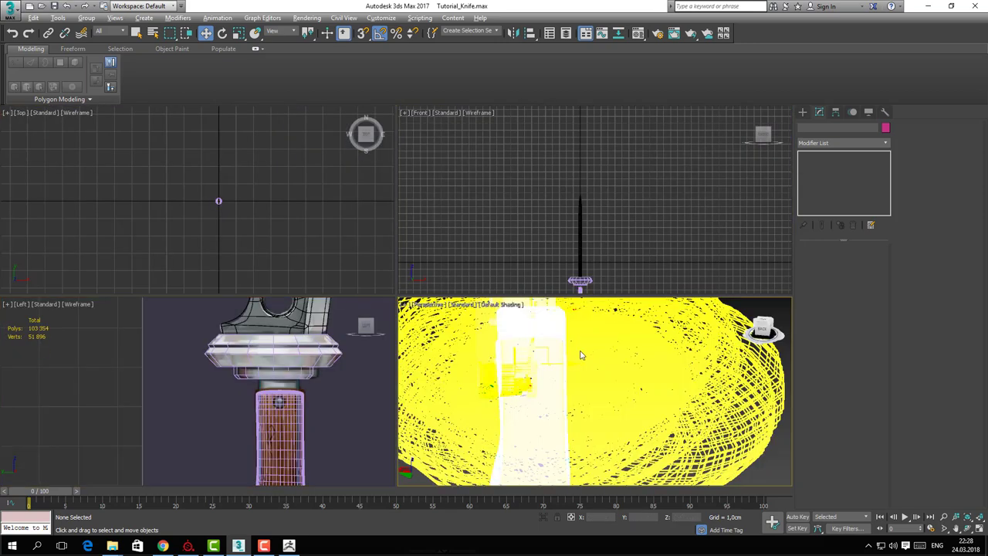
key(alt+w)
key(alt+w)
middle_click(523, 202)
middle_click(297, 253)
scroll(302, 274, down, 1)
scroll(274, 352, down, 10)
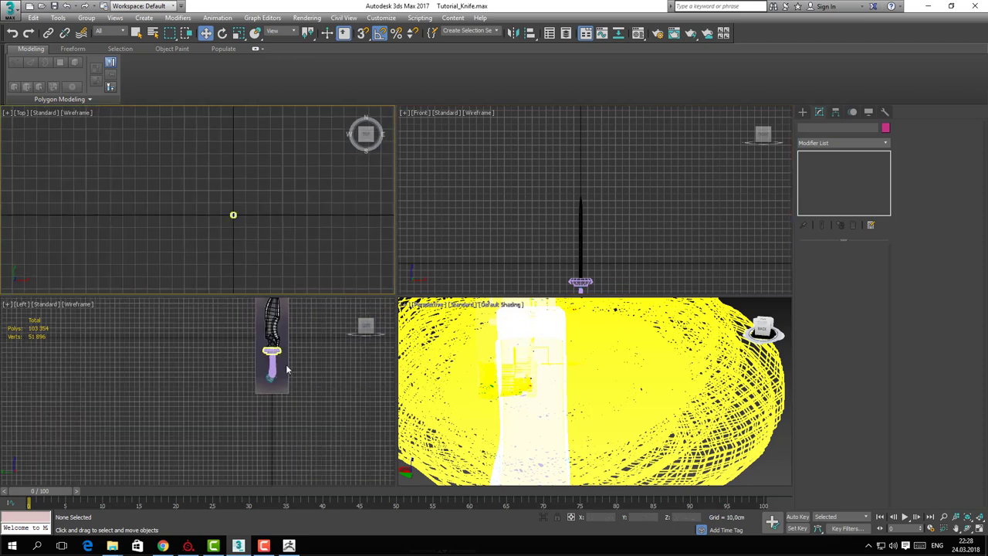
middle_drag(299, 372, 239, 431)
scroll(263, 405, up, 2)
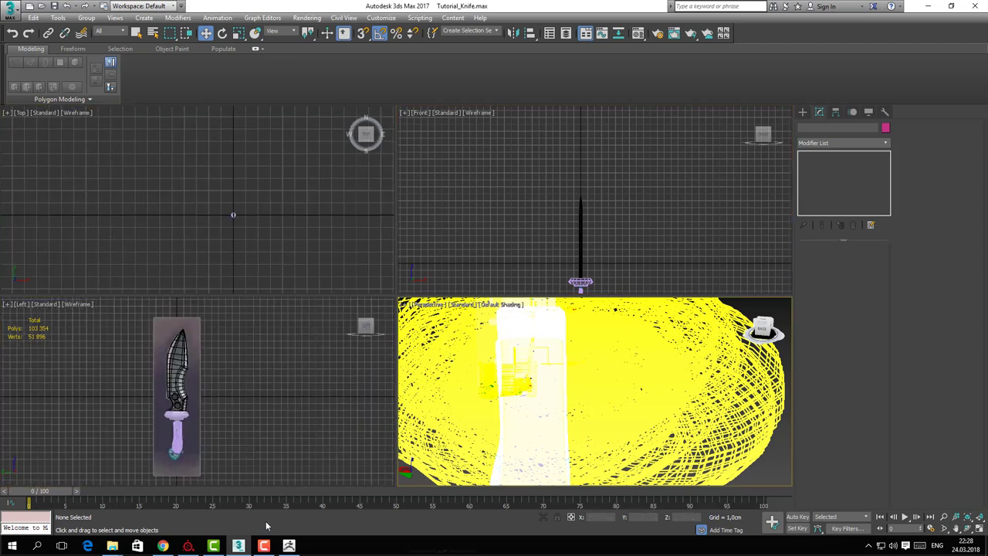
click(262, 546)
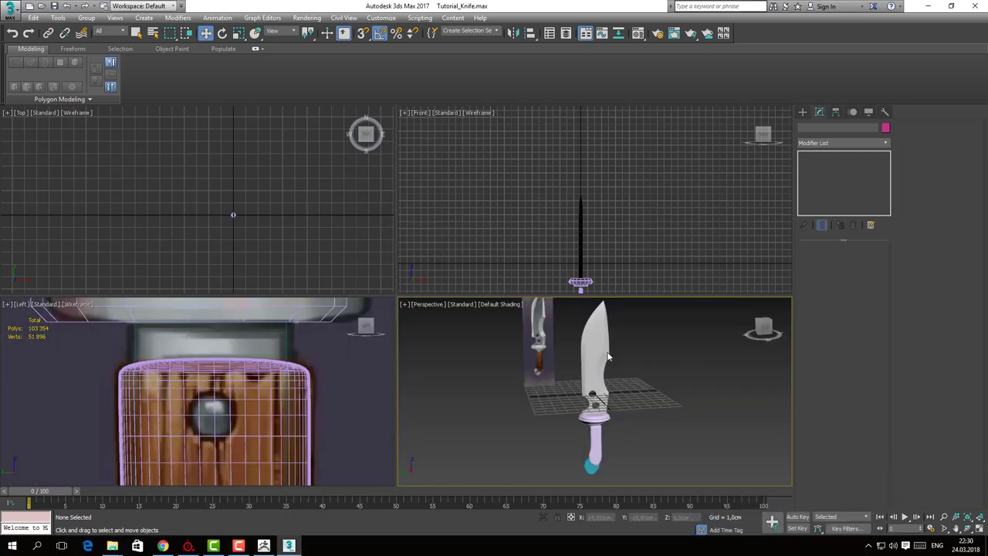
Select the teal handle core with the pommel, isolate it and frame it in the maximized Perspective view
key(alt+w)
alt+middle_drag(428, 335, 664, 256)
scroll(592, 312, up, 4)
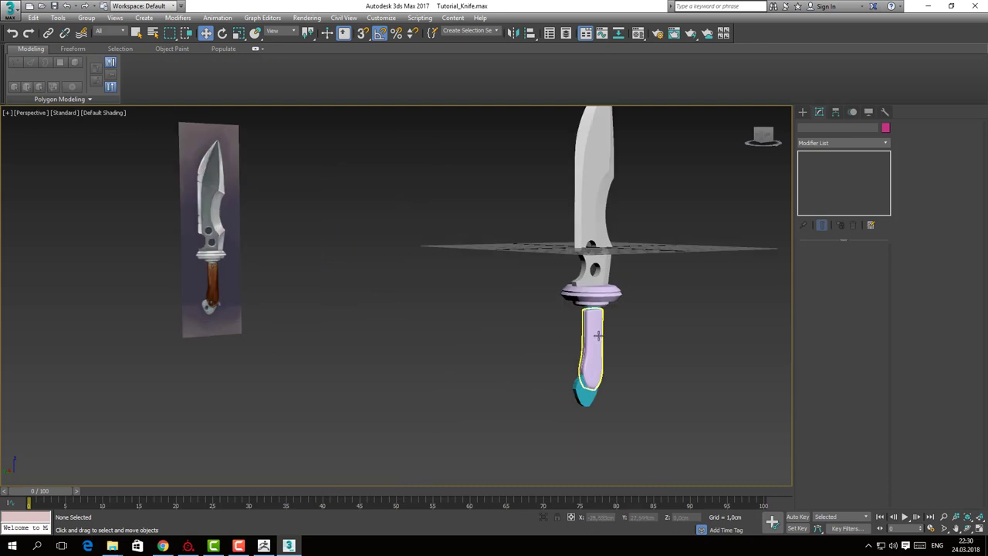
click(597, 334)
alt+middle_drag(672, 346, 624, 373)
click(581, 425)
key(alt+w)
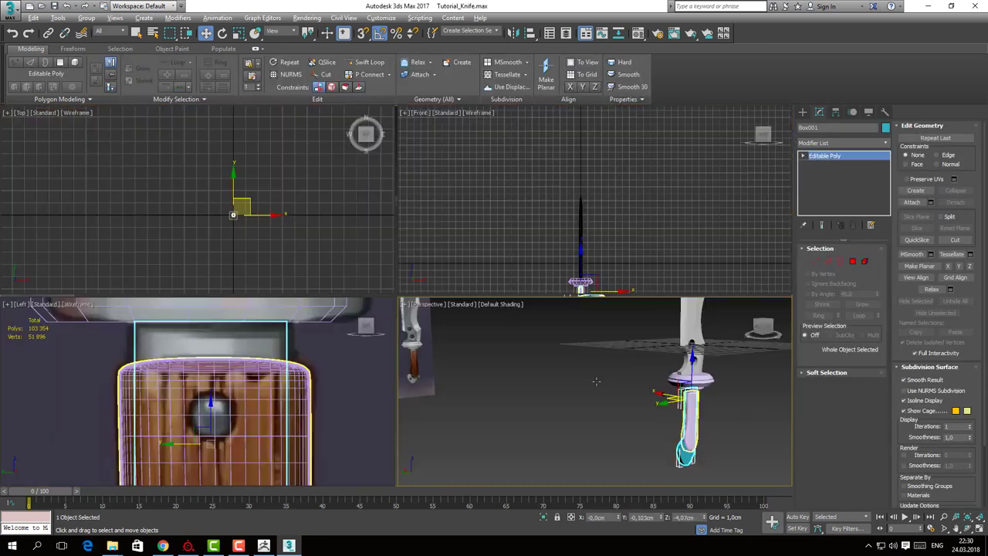
key(alt+w)
key(z)
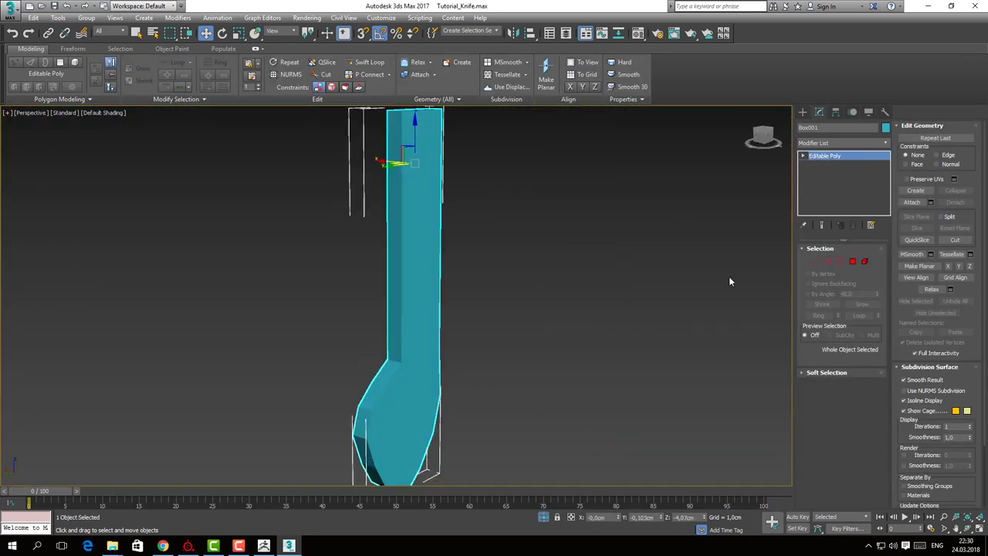
Remove the lengthwise edge loop running along the middle of the handle core's narrow side and pommel
click(852, 262)
click(386, 355)
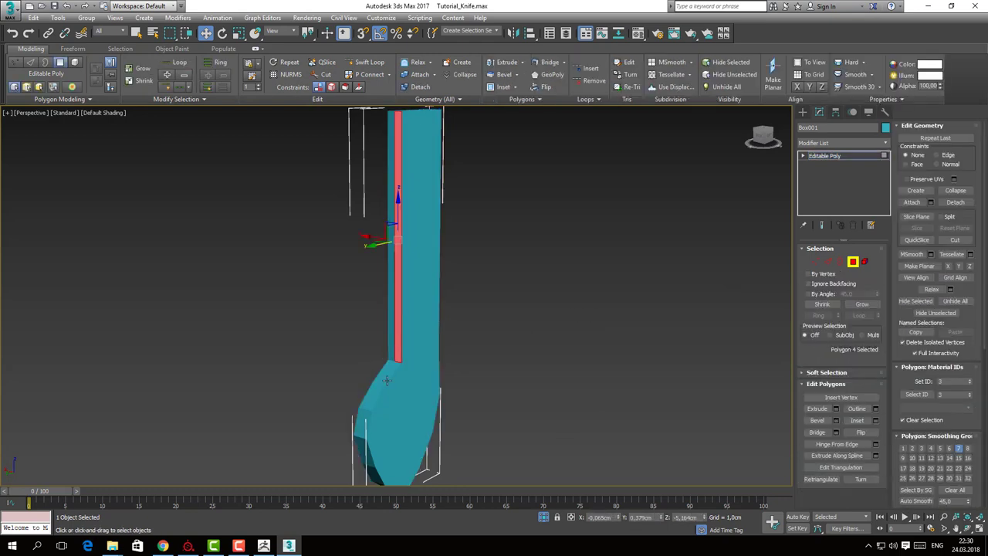
alt+middle_drag(382, 379, 488, 324)
key(2)
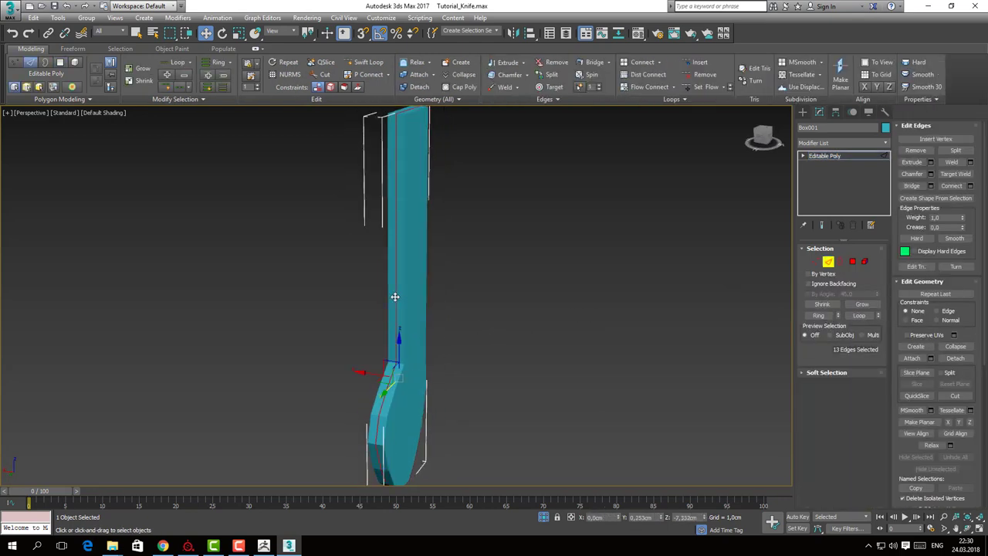
key(ctrl+BackSpace)
Select the whole loop of polygons around the core's narrow side and auto-smooth it with a 45-degree threshold
key(4)
click(395, 296)
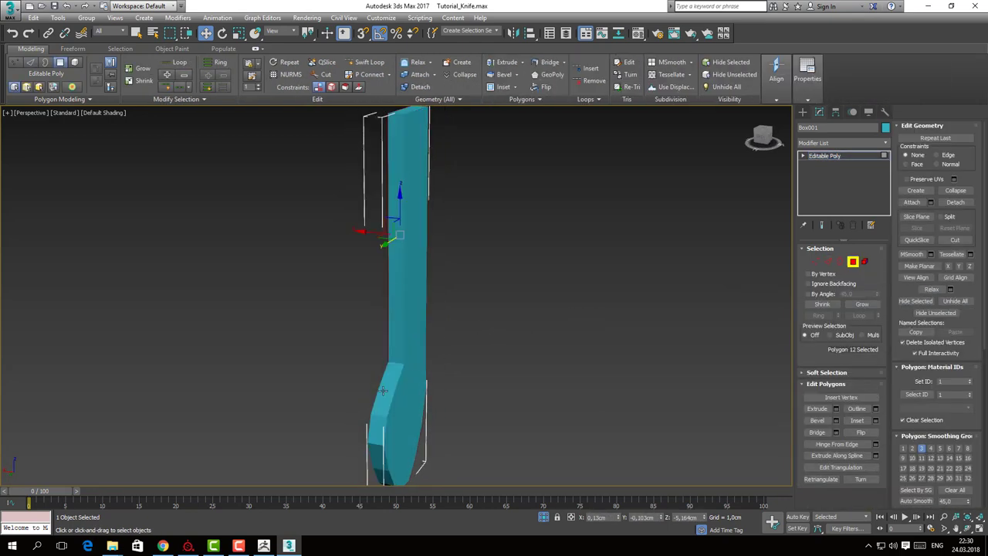
click(392, 379)
shift+click(403, 346)
scroll(922, 356, down, 5)
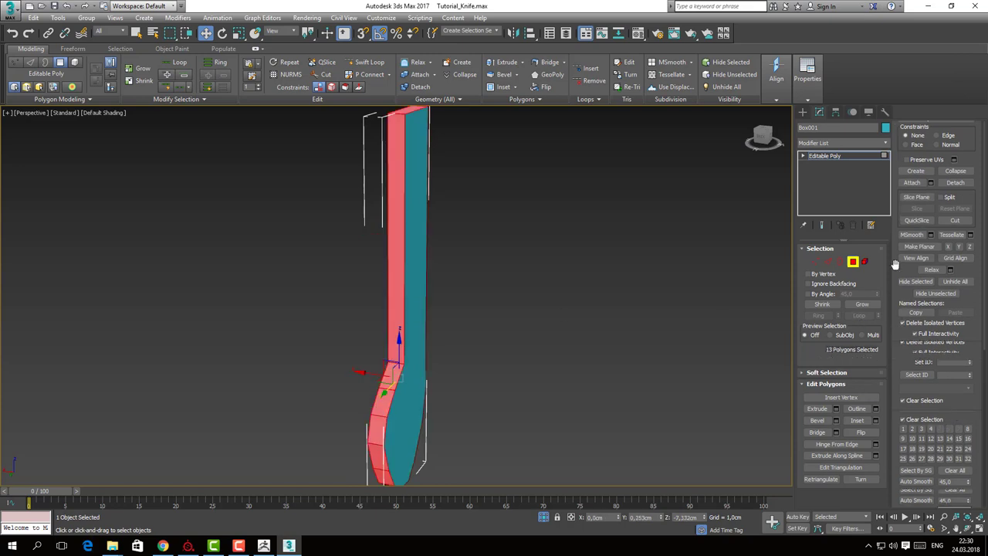
alt+middle_drag(571, 363, 444, 362)
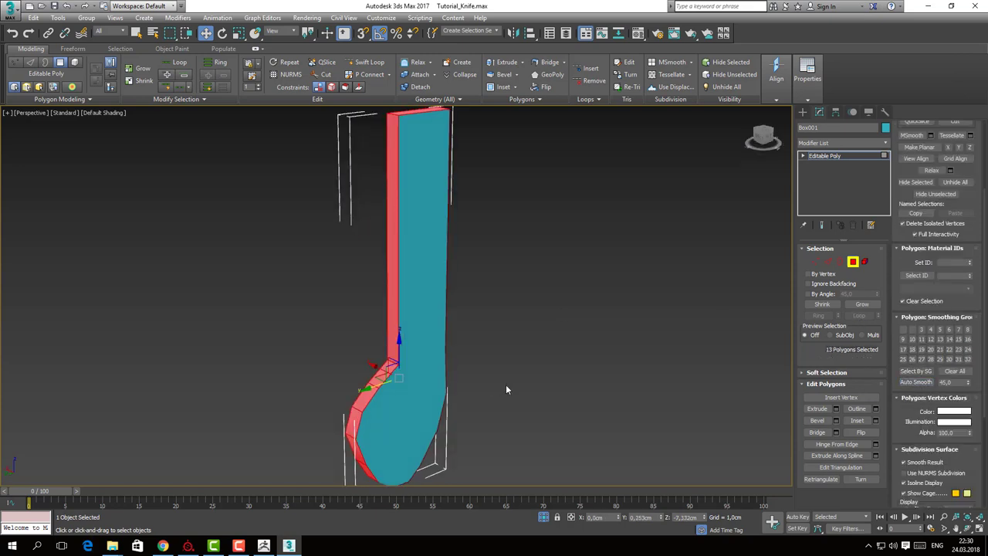
Show edged faces on the handle core, return to the four-viewport layout and end the isolation
key(F4)
click(548, 370)
mouse_move(547, 370)
alt+middle_down()
mouse_move(559, 348)
mouse_move(452, 329)
mouse_move(463, 411)
alt+middle_up()
alt+middle_drag(463, 411, 505, 384)
middle_drag(590, 305, 602, 291)
key(alt+w)
middle_drag(287, 351, 322, 311)
scroll(322, 311, down, 2)
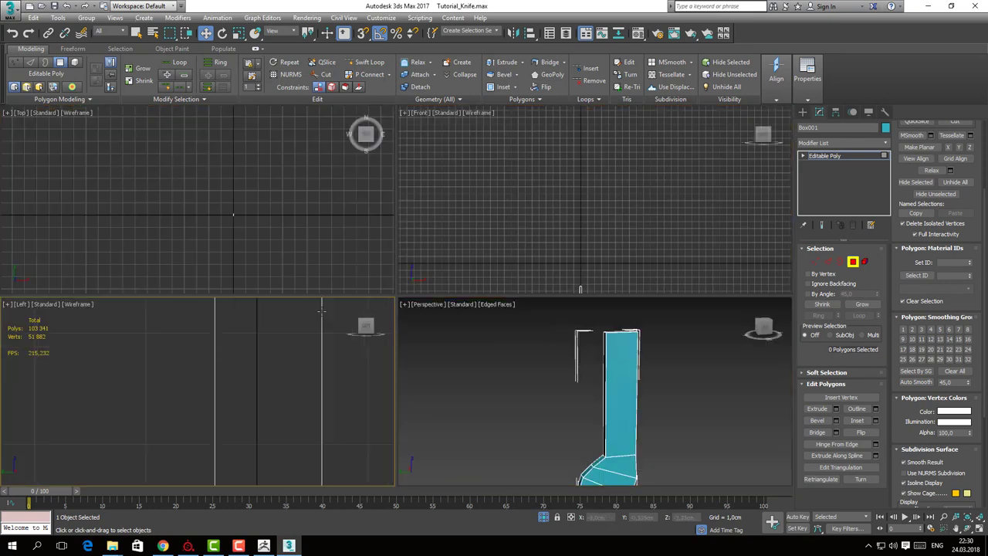
click(543, 516)
middle_drag(617, 348, 623, 380)
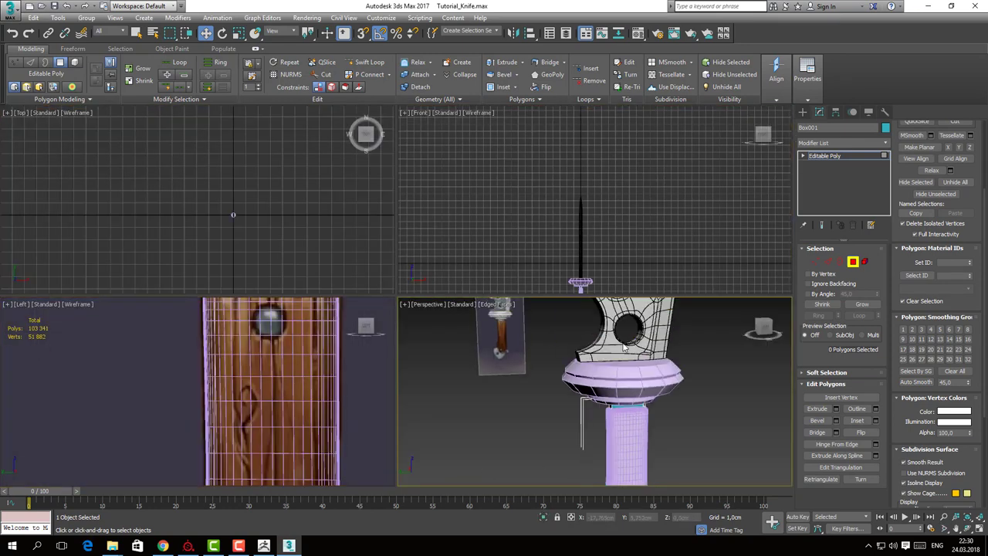
Copy the blade's Chamfer and TurboSmooth modifiers and paste them onto the teal handle core
click(852, 261)
click(666, 330)
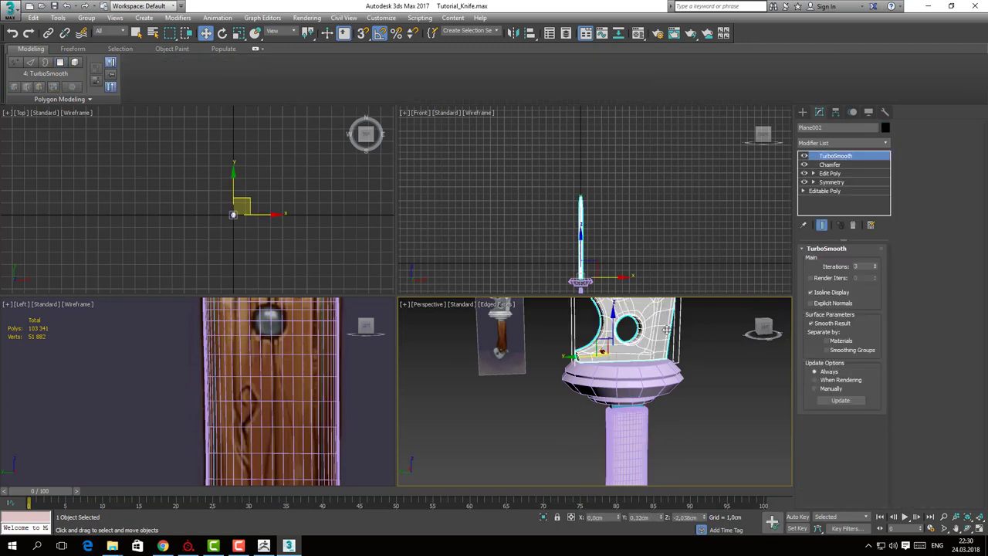
right_click(835, 163)
click(852, 205)
scroll(641, 417, down, 2)
middle_drag(640, 416, 679, 339)
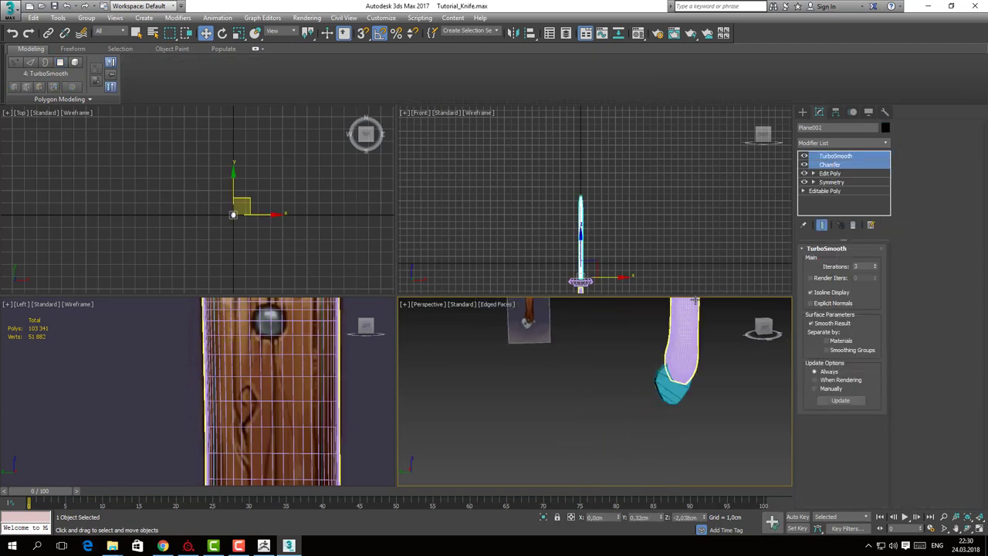
click(672, 390)
right_click(839, 156)
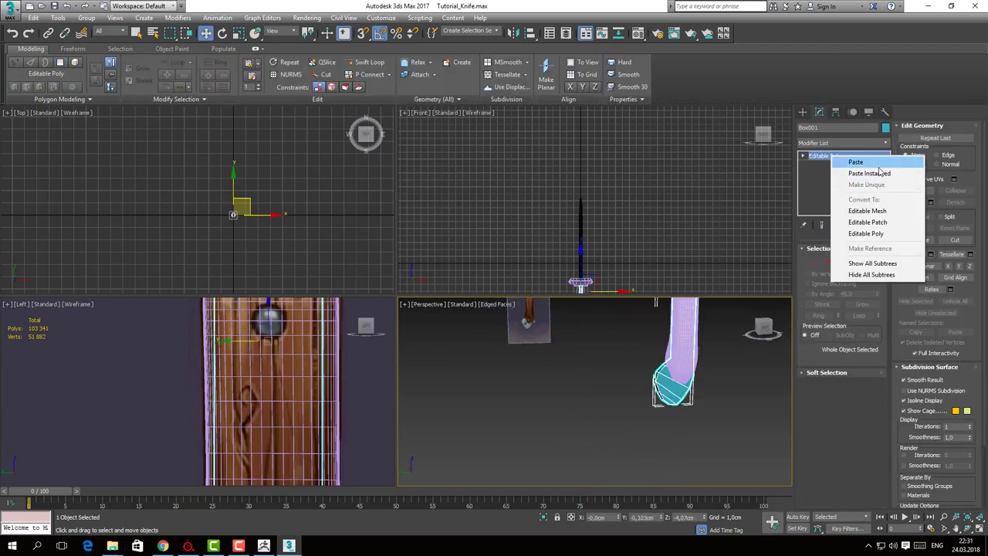
click(857, 160)
click(751, 399)
Turn off edged faces and cap the open border at the pommel's lower end at the Editable Poly level
key(F4)
middle_drag(720, 396, 611, 365)
click(602, 446)
key(z)
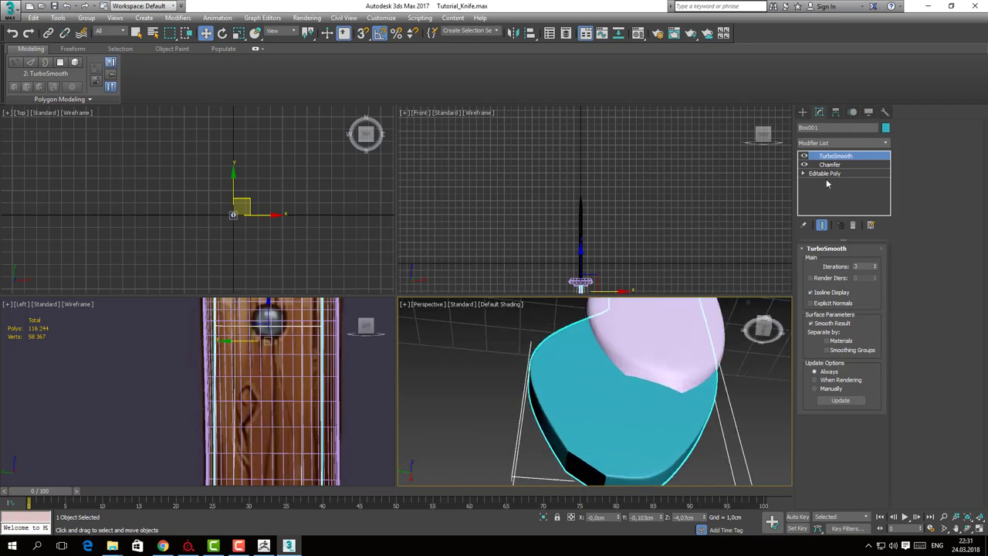
click(824, 173)
key(3)
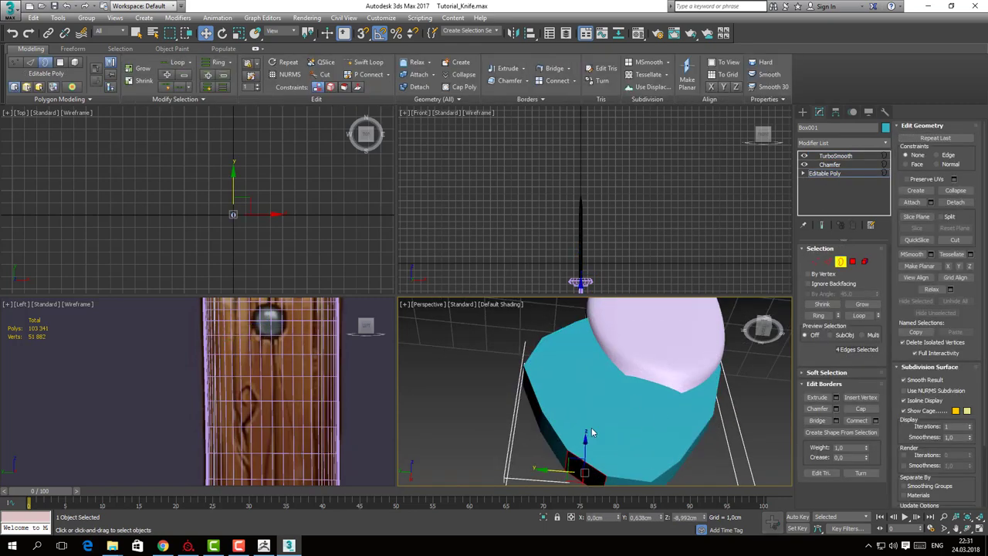
right_click(587, 466)
click(575, 452)
key(4)
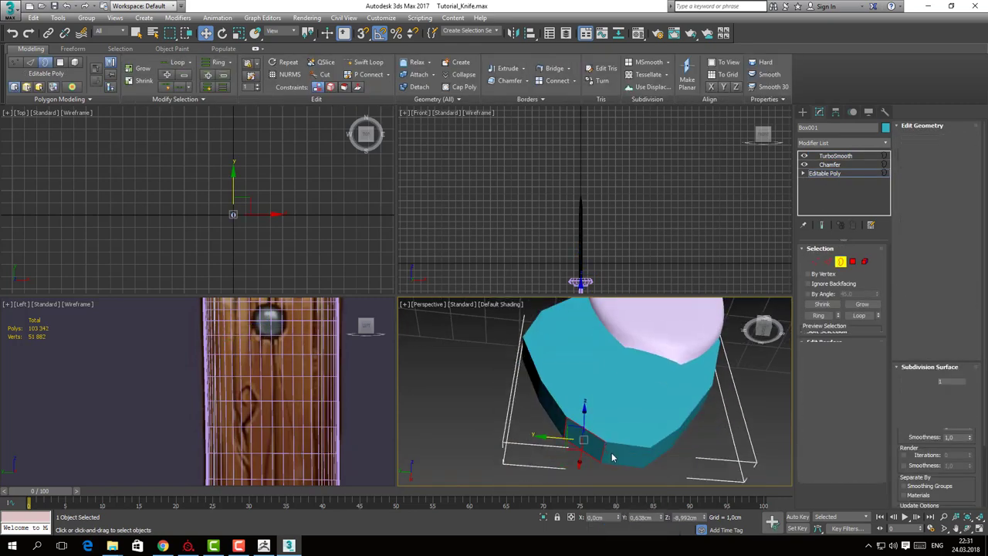
Select the loop of rim polygons around the pommel, including the new cap, and auto-smooth it with a 45-degree threshold
click(617, 454)
click(592, 446)
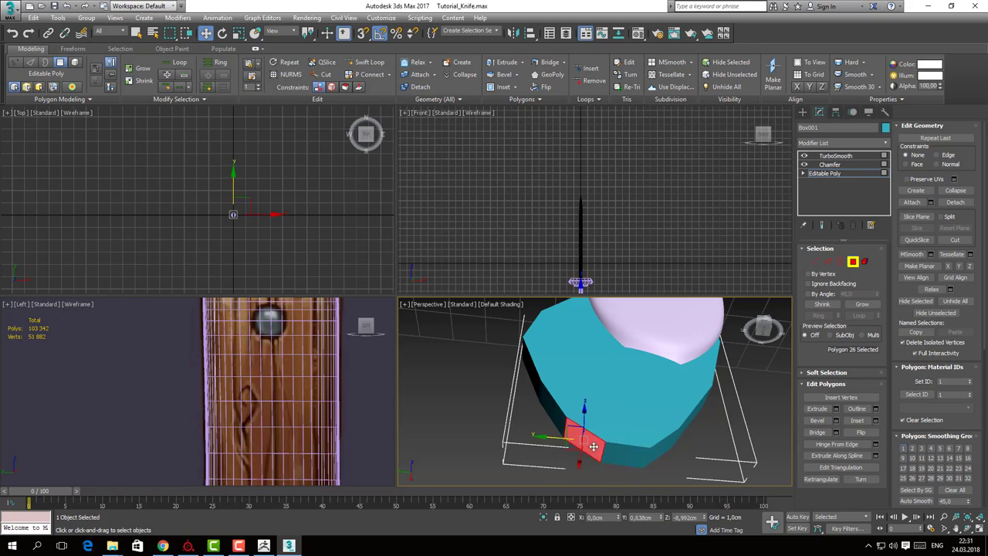
click(726, 400)
alt+middle_drag(726, 399, 607, 398)
click(593, 432)
alt+middle_drag(607, 397, 587, 409)
click(613, 426)
shift+click(653, 453)
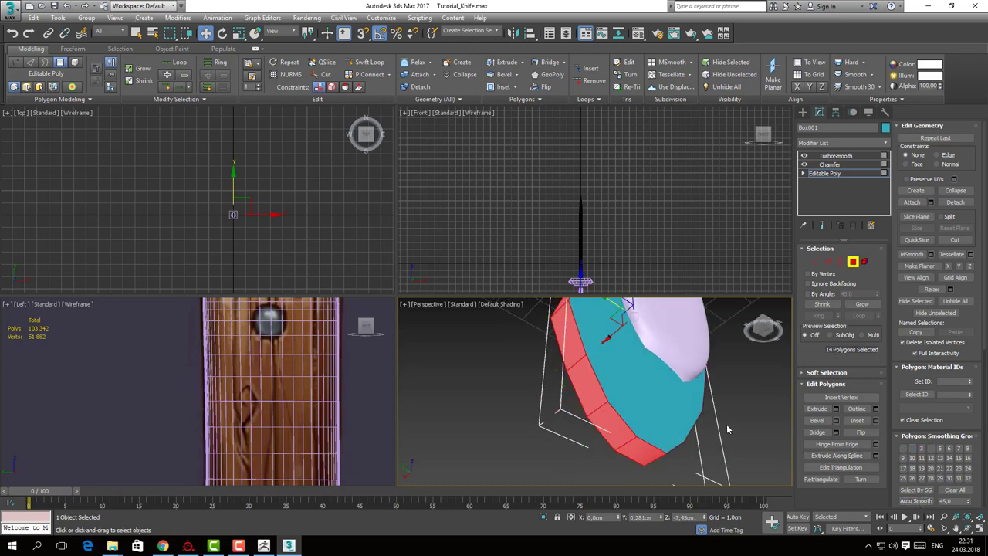
middle_drag(776, 357, 753, 378)
click(704, 417)
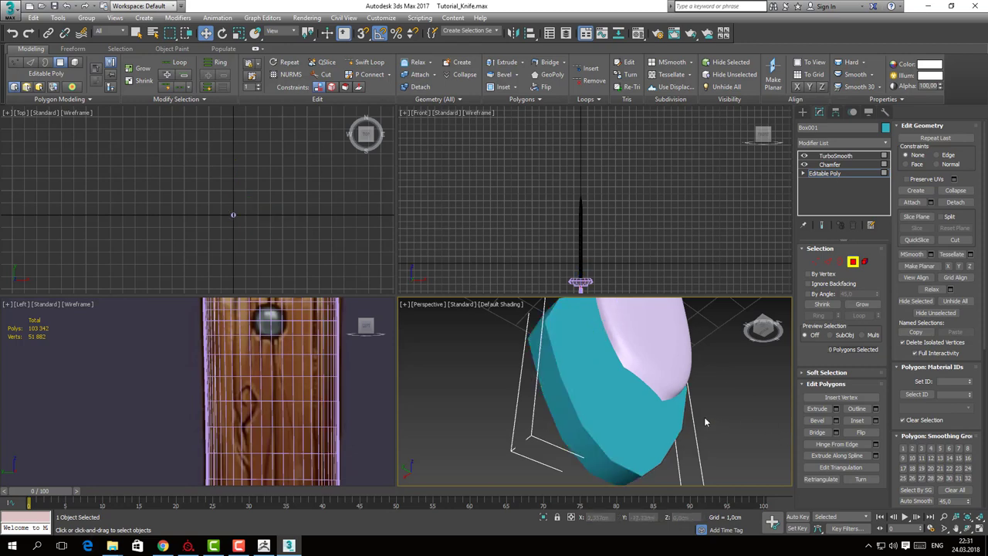
alt+middle_drag(704, 417, 608, 414)
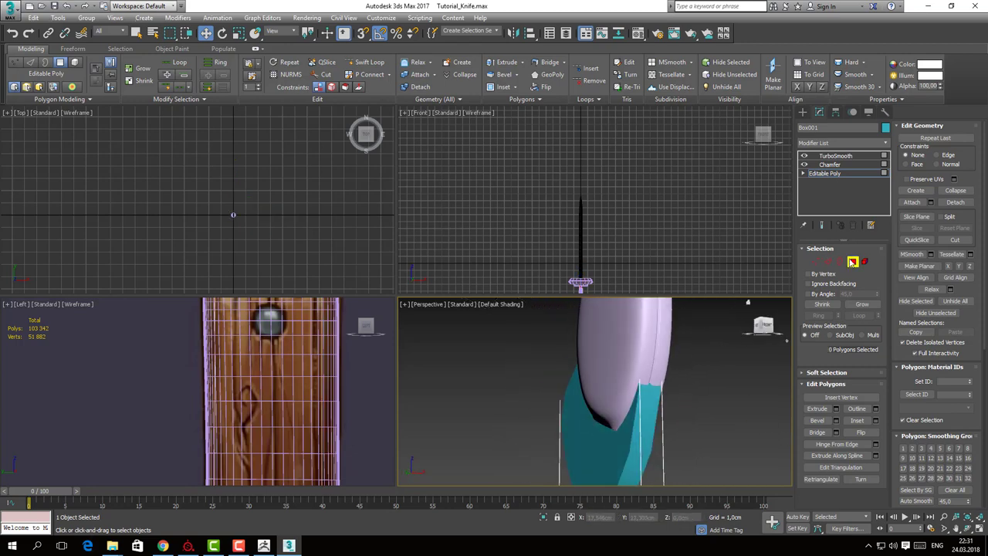
Leave polygon editing, select all four knife parts and set their object color to black
click(851, 262)
click(700, 377)
alt+middle_drag(700, 376, 657, 421)
scroll(663, 394, down, 5)
drag(542, 365, 622, 480)
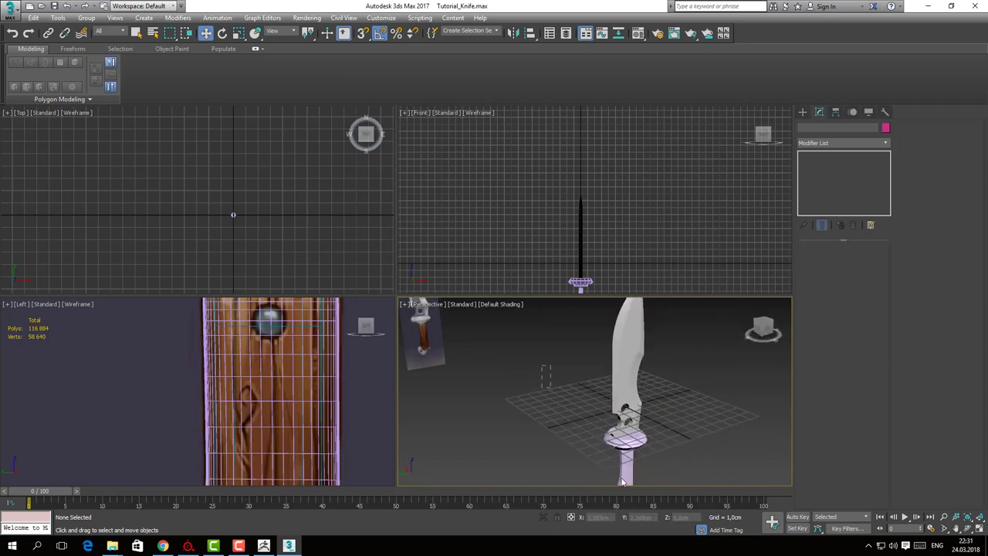
key(ctrl+a)
alt+middle_drag(622, 481, 653, 395)
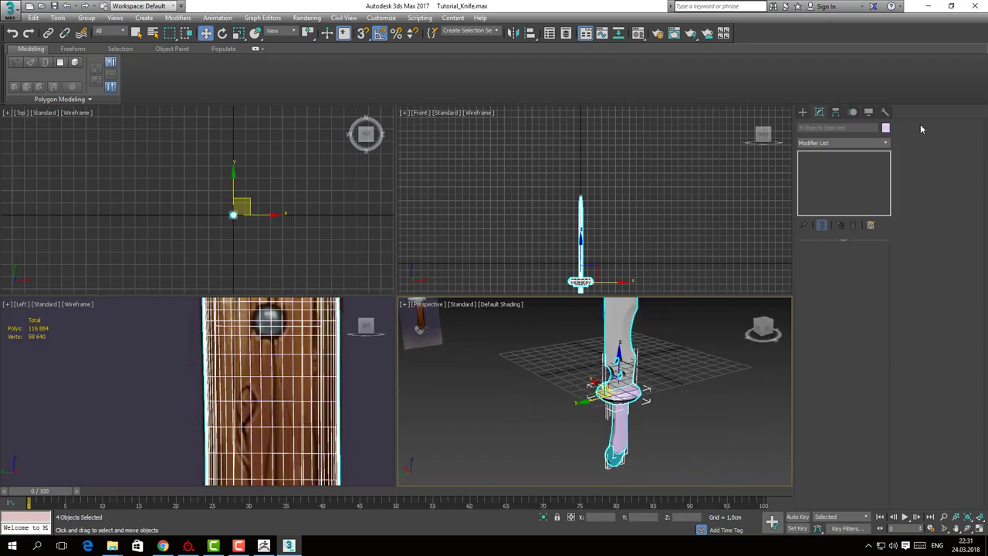
click(885, 128)
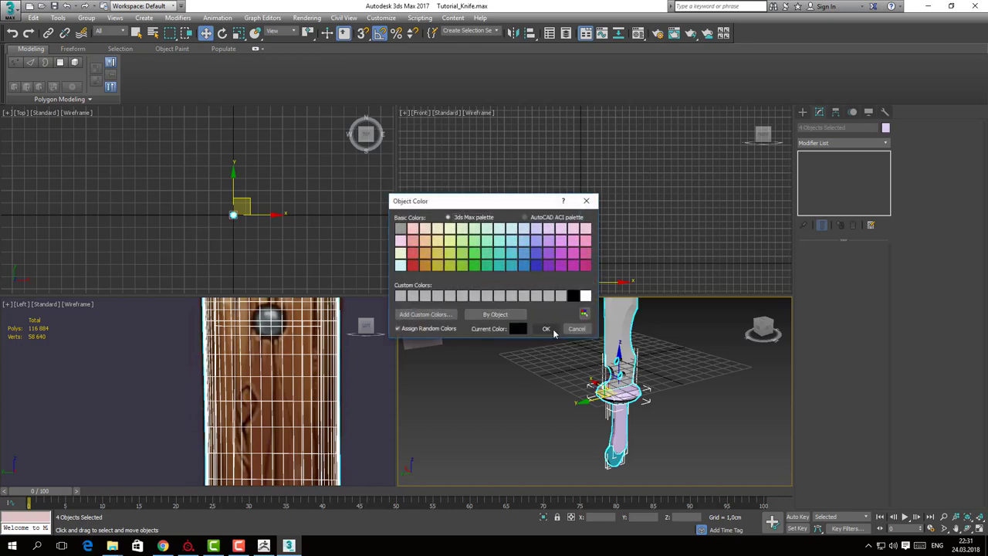
click(546, 329)
Assign the 02 - Default material to all four selected knife parts and close the Material Editor
click(638, 33)
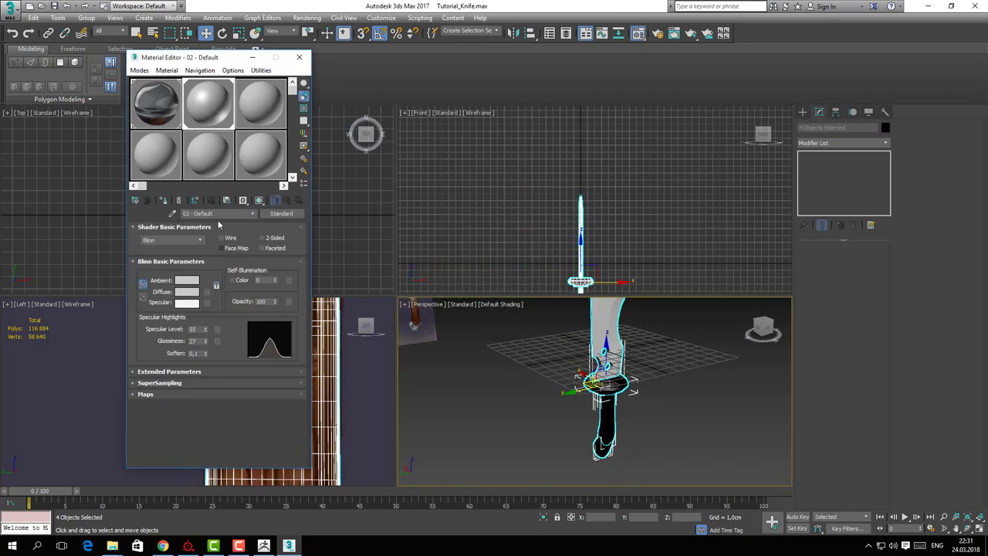
click(165, 201)
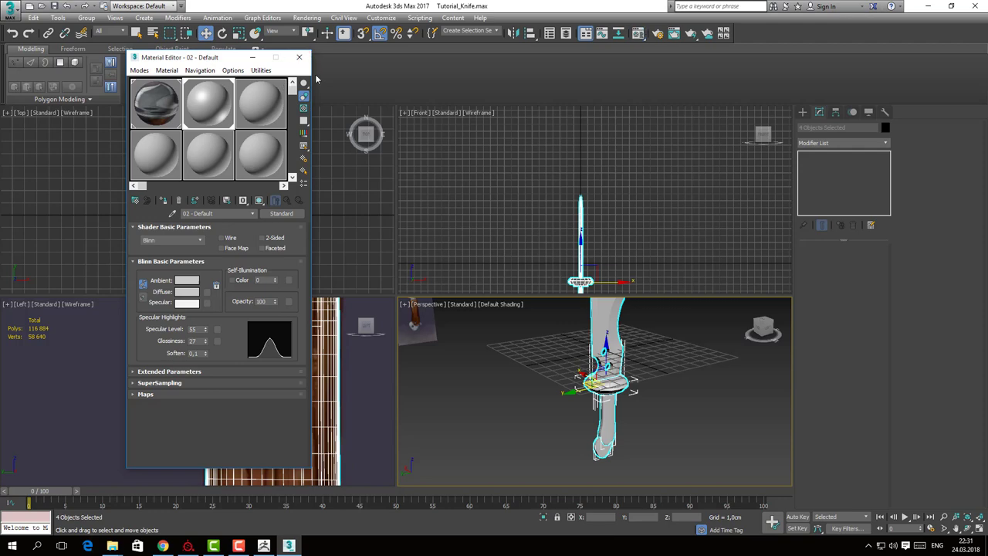
click(298, 57)
click(555, 355)
Try to shift the grip and handle core together sideways by about 0,114 cm in the Left view
key(alt+w)
middle_drag(595, 389, 511, 320)
scroll(560, 394, down, 2)
scroll(451, 309, up, 3)
click(474, 358)
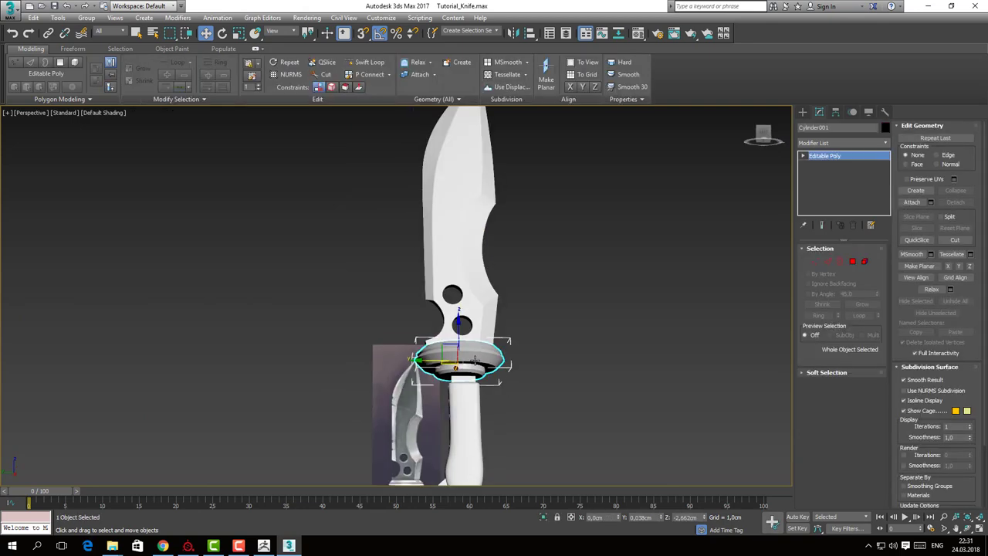
alt+middle_drag(475, 358, 436, 258)
scroll(451, 363, up, 2)
drag(444, 202, 553, 288)
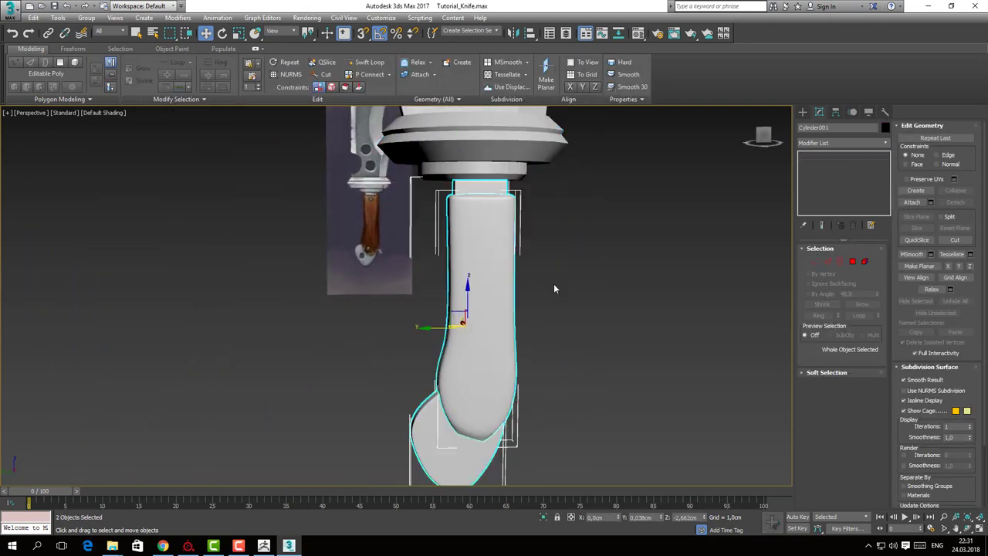
alt+middle_drag(448, 362, 456, 349)
key(alt+w)
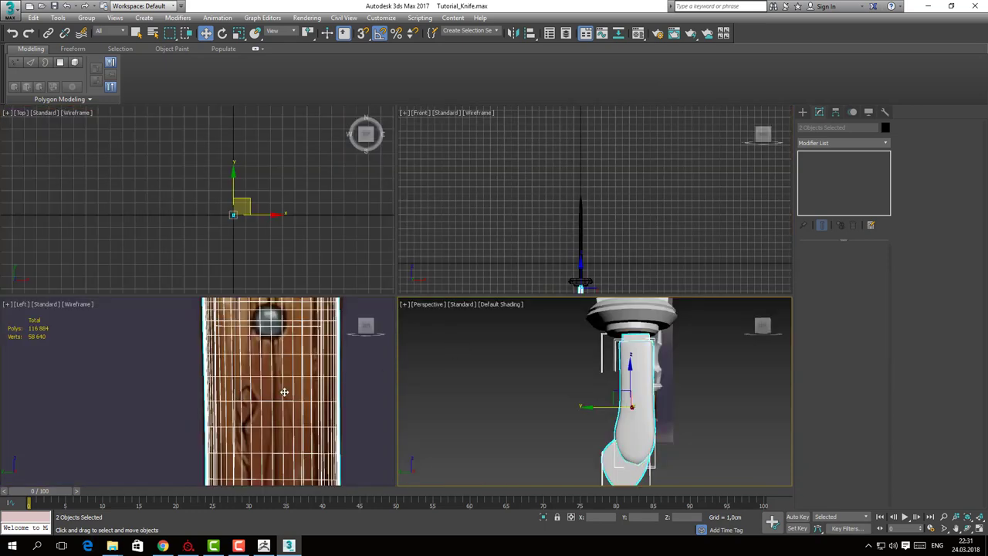
scroll(284, 392, down, 5)
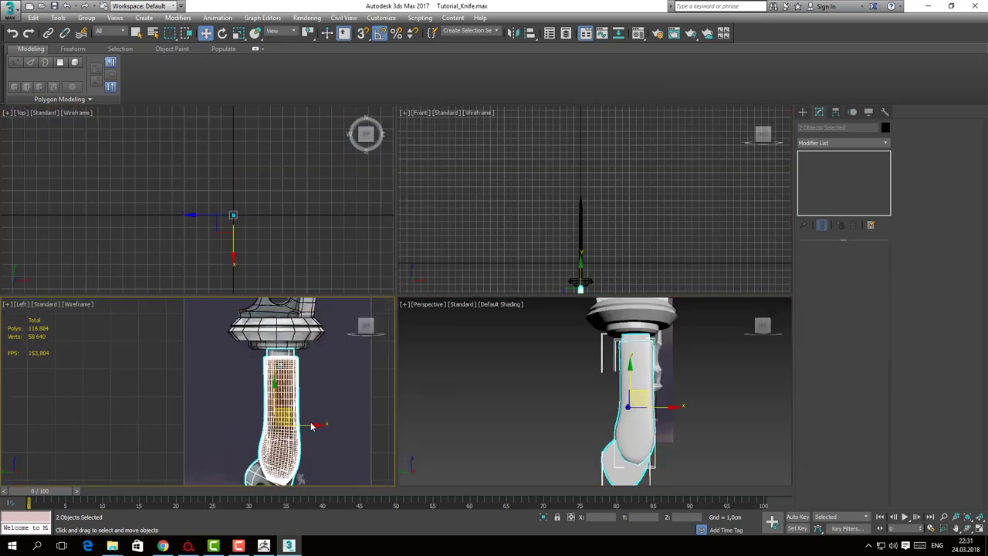
drag(310, 427, 309, 428)
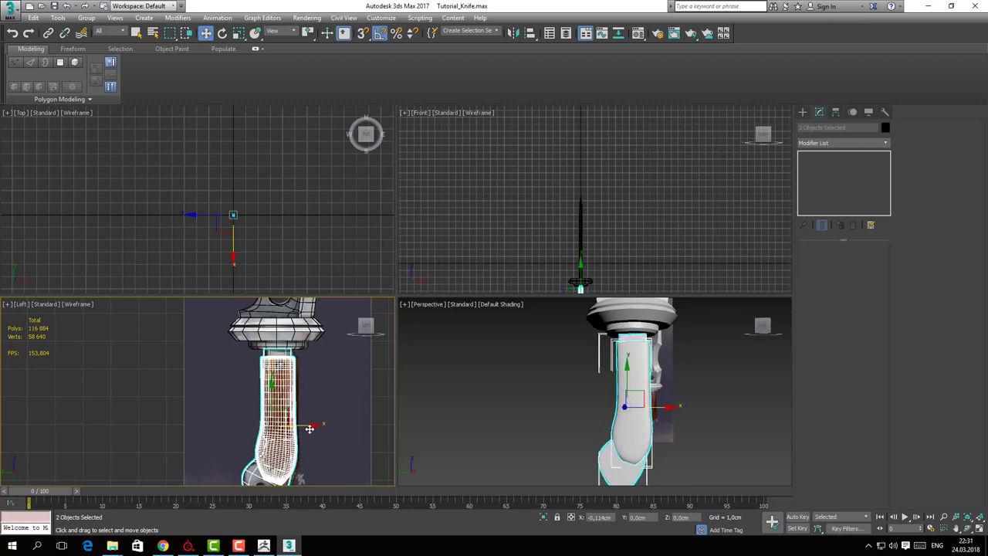
drag(760, 328, 750, 326)
key(ctrl+z)
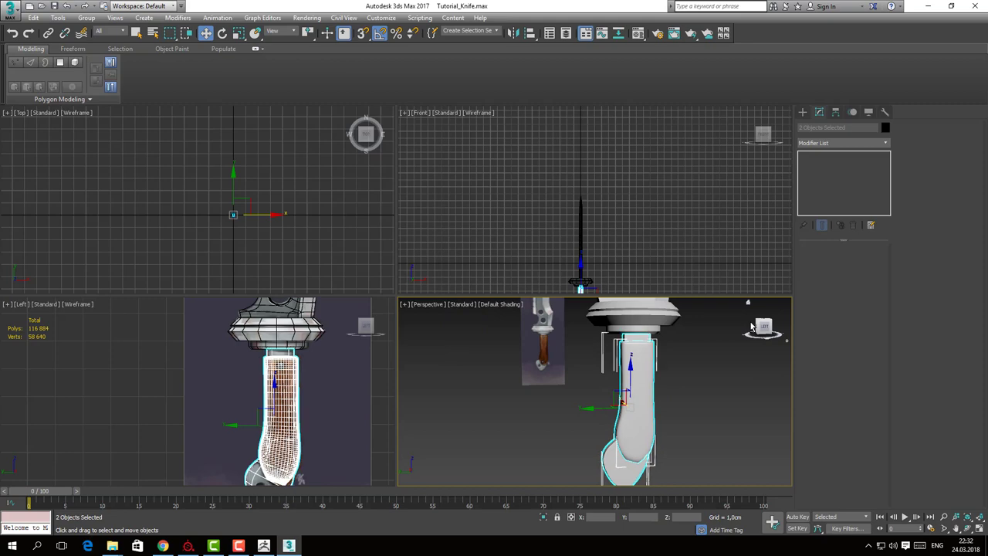
Paste the copied Chamfer and TurboSmooth modifiers onto the guard
click(709, 368)
middle_drag(691, 351, 674, 413)
click(609, 387)
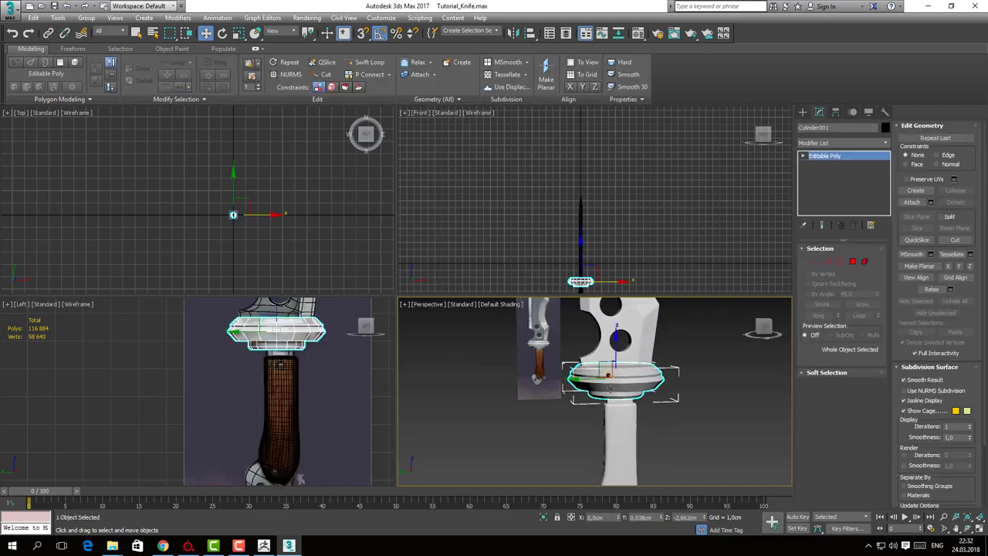
right_click(852, 156)
click(872, 166)
click(725, 375)
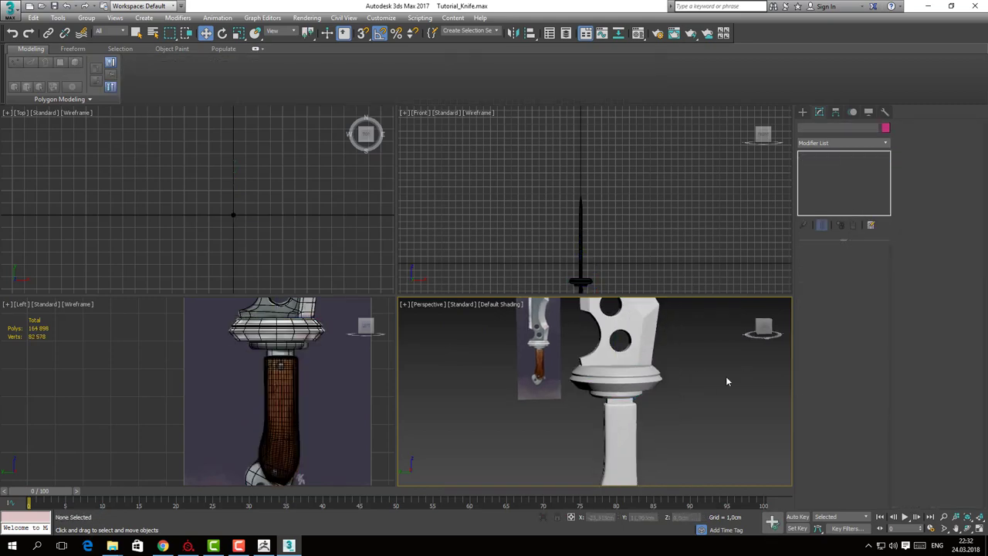
Examine the smoothed guard from the side and from above in the maximized Perspective view
alt+middle_drag(726, 376, 569, 360)
key(alt+w)
scroll(467, 316, up, 8)
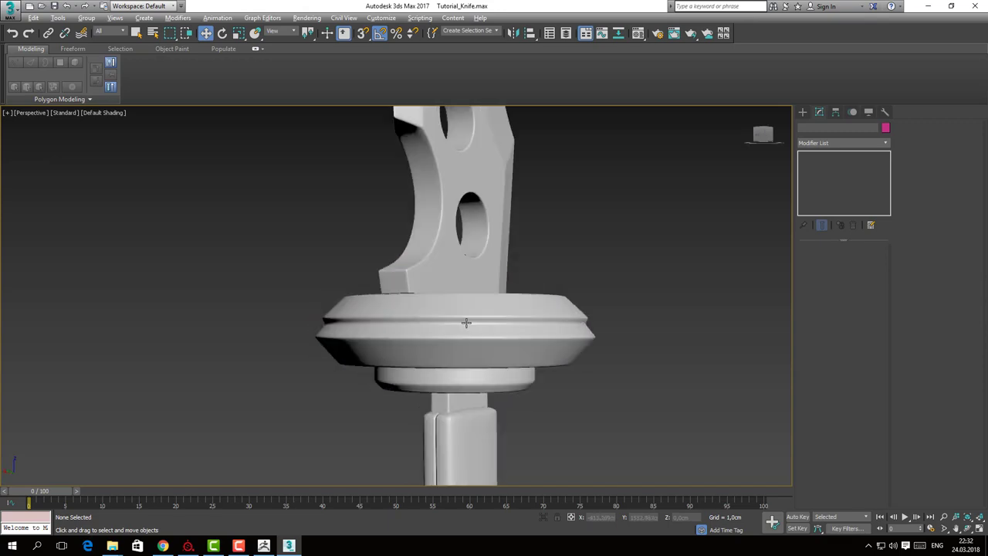
click(438, 305)
alt+middle_drag(480, 347, 517, 401)
scroll(522, 413, down, 3)
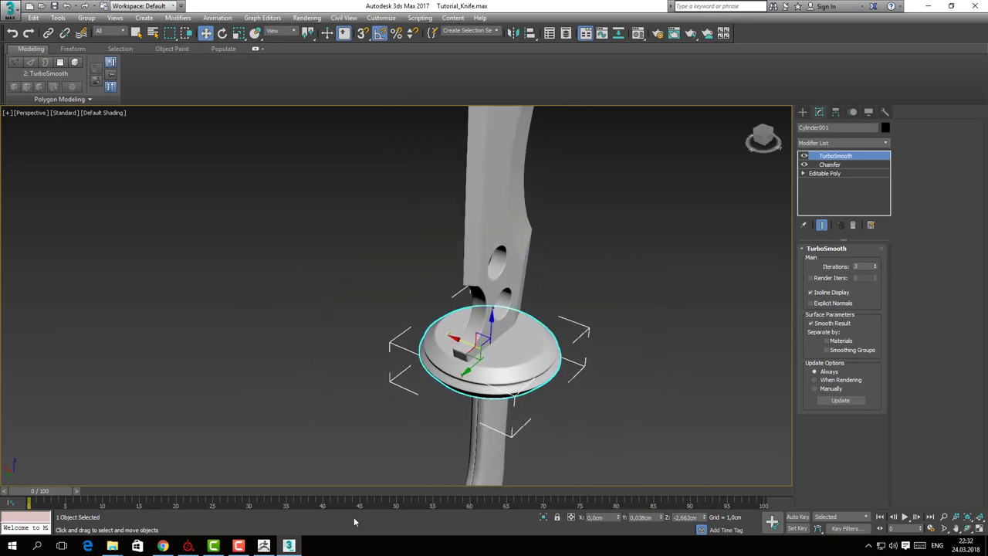
click(240, 545)
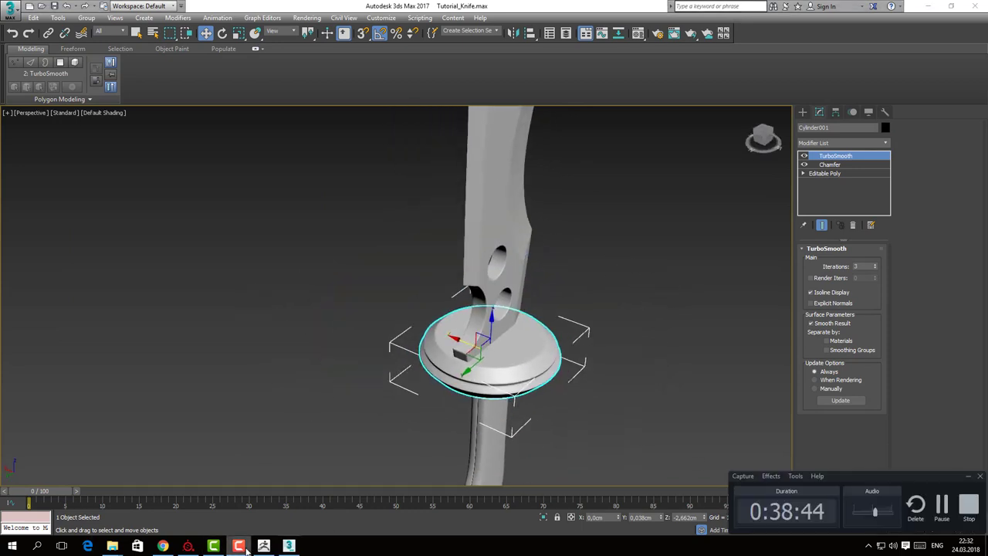
click(245, 550)
Deselect the guard and compare the whole knife with the reference image
middle_drag(571, 407, 529, 338)
click(549, 331)
scroll(521, 342, down, 3)
scroll(521, 342, down, 2)
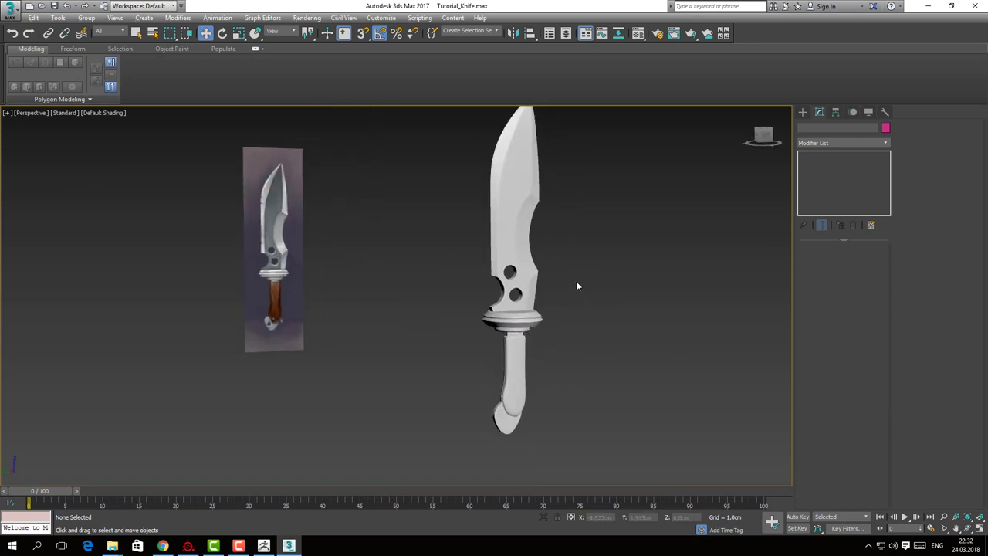
alt+middle_drag(577, 286, 438, 313)
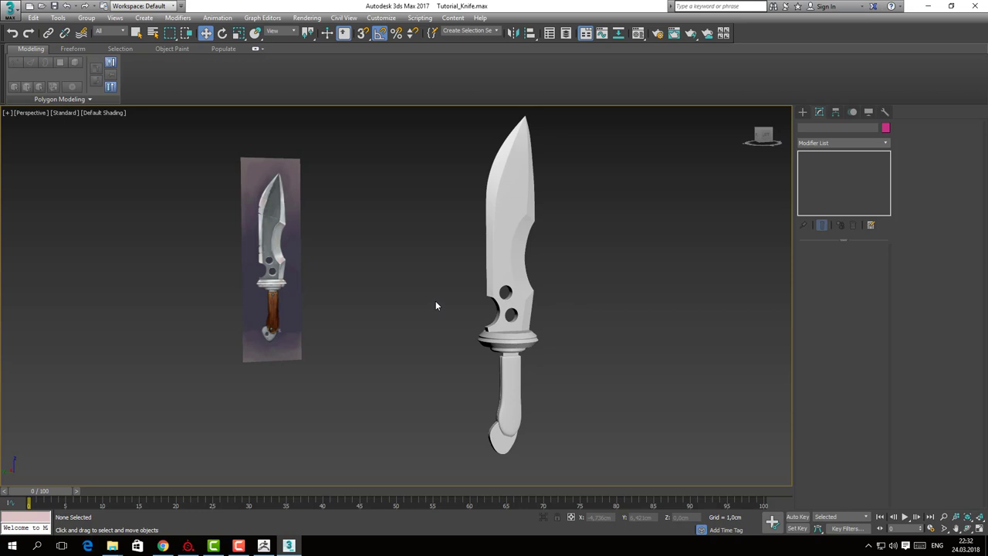
Start an Export Selected of the blade and create a Tutorial_Dagger folder on the desktop as its destination
mouse_move(264, 545)
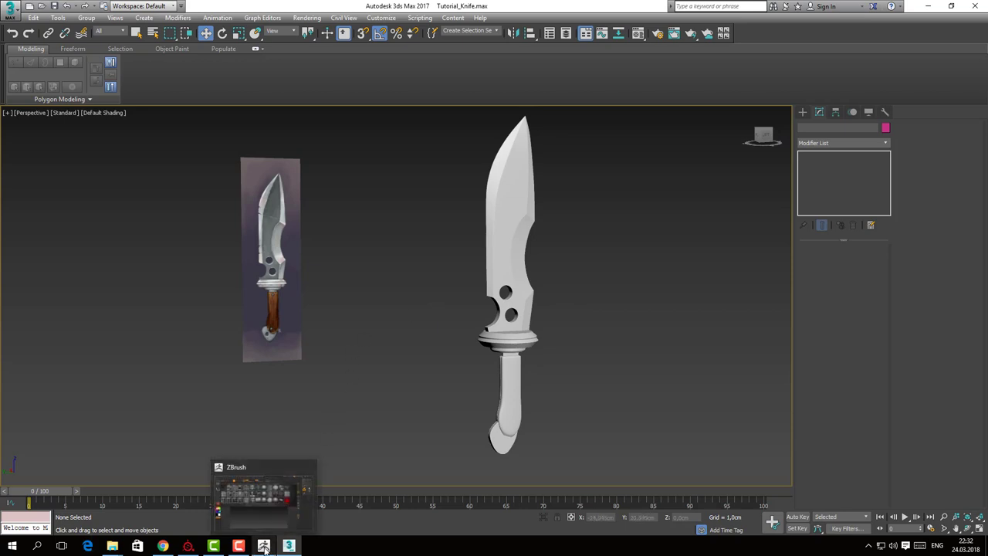
alt+middle_drag(325, 463, 419, 368)
click(481, 269)
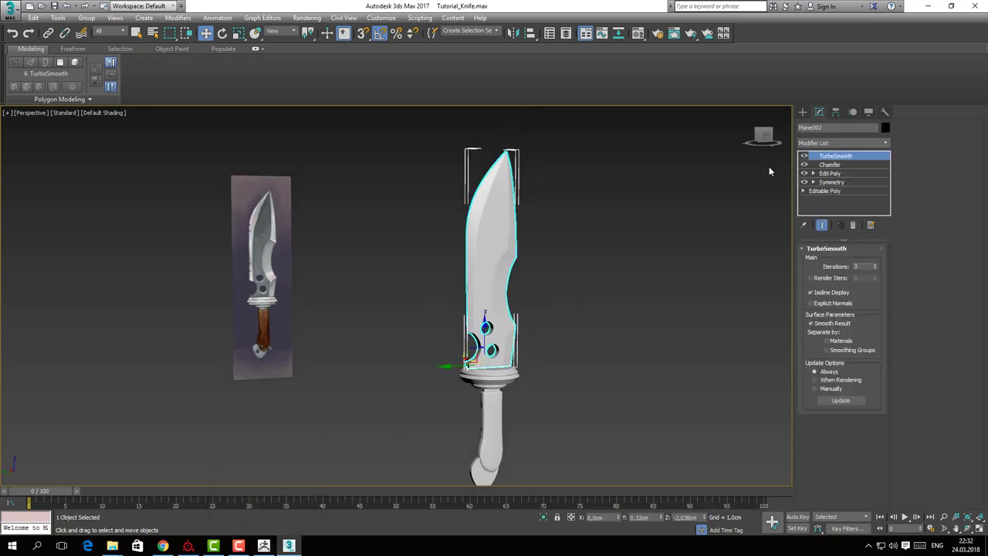
click(403, 364)
click(470, 283)
click(607, 367)
click(483, 287)
click(5, 7)
mouse_move(36, 176)
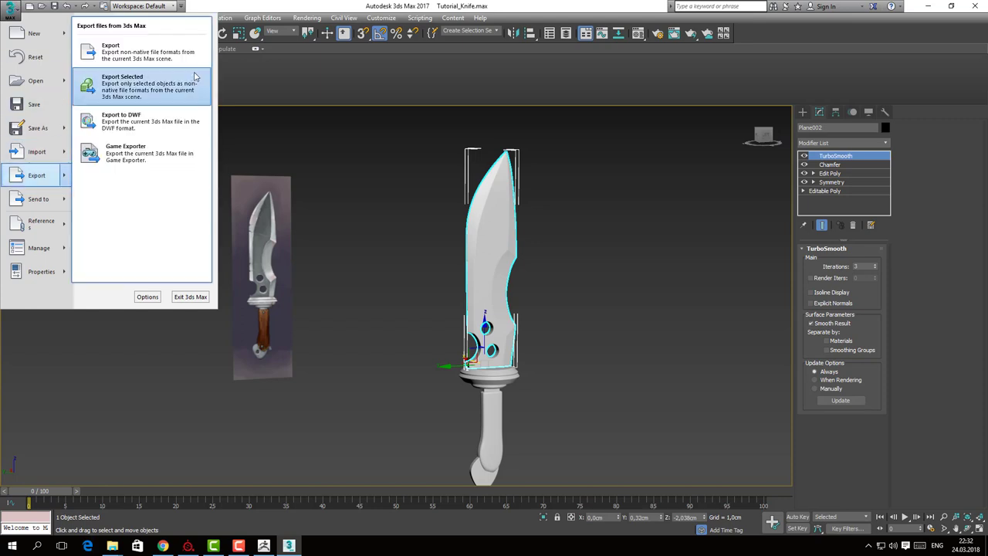
click(189, 87)
click(35, 124)
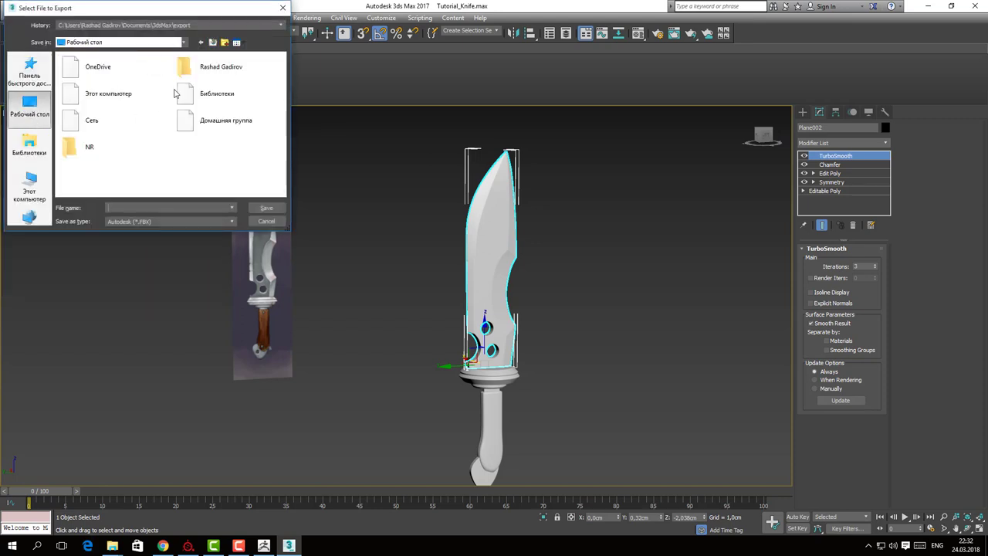
click(224, 42)
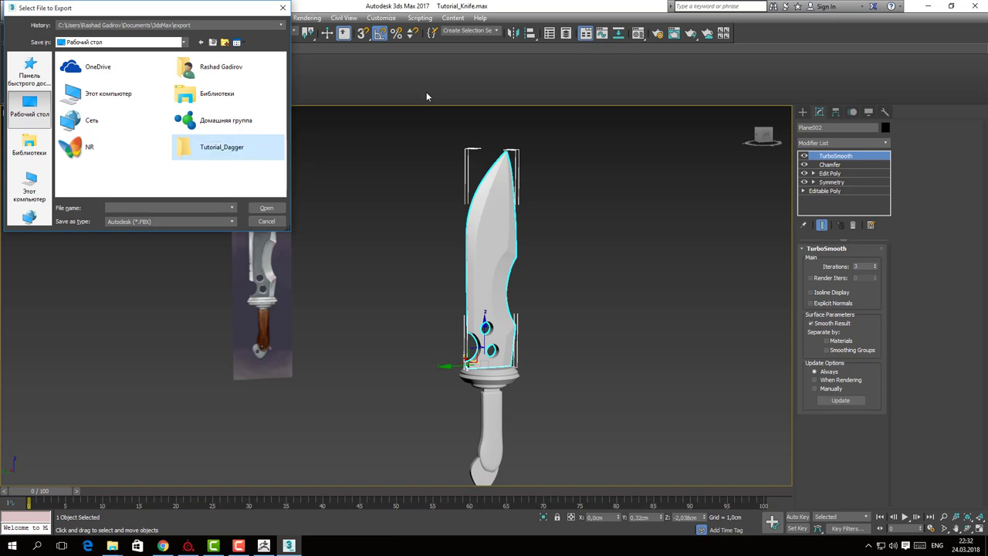
key(Return)
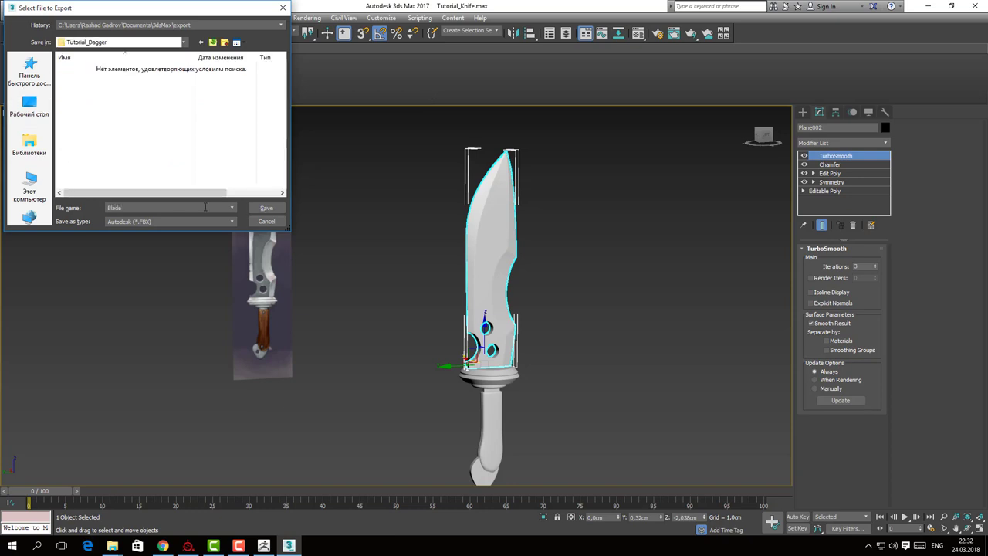
Export the blade to the Tutorial_Dagger folder as an OBJ file named Blade, using the ZBrush preset
click(110, 222)
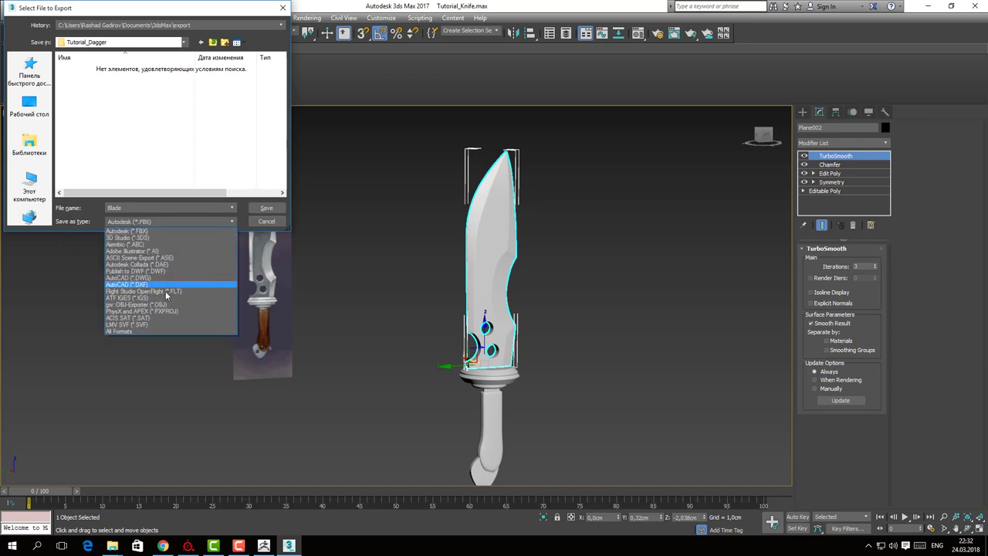
click(170, 303)
click(264, 208)
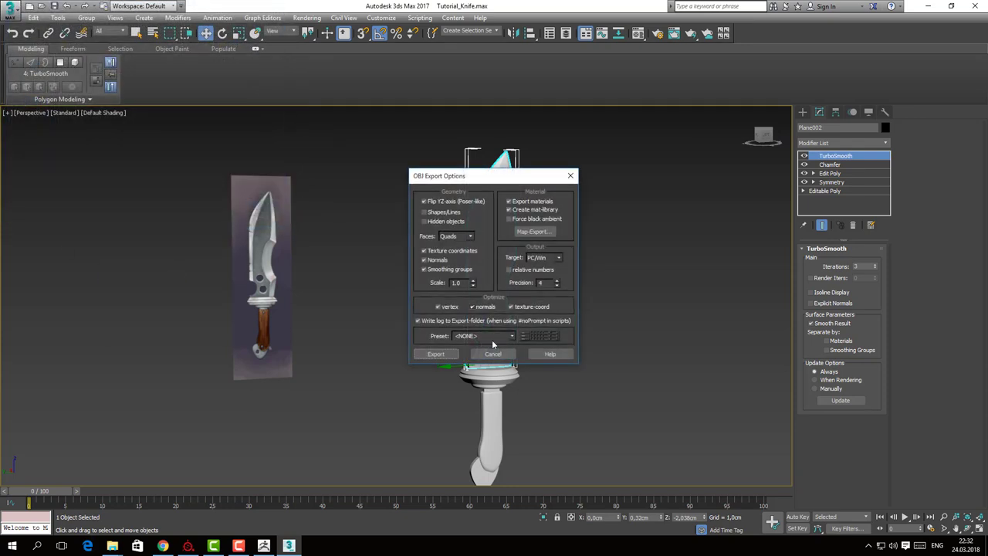
click(465, 336)
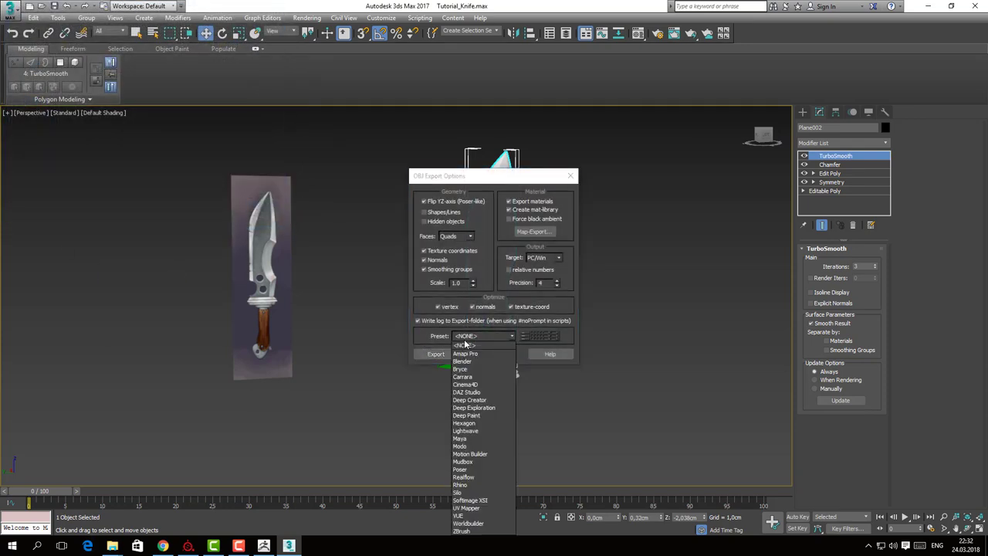
click(462, 531)
click(435, 353)
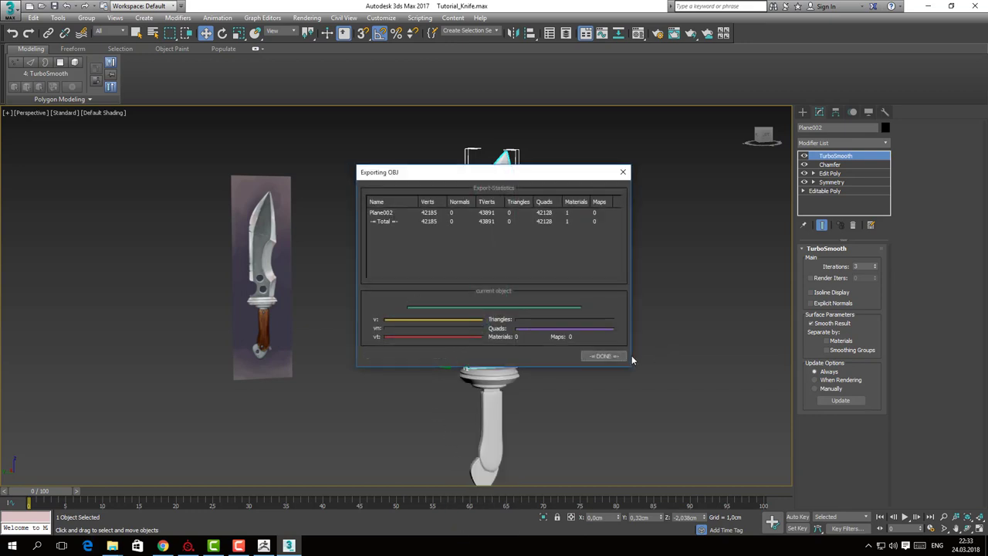
click(603, 356)
Export only the guard as an OBJ file named p1 with the ZBrush preset
click(468, 377)
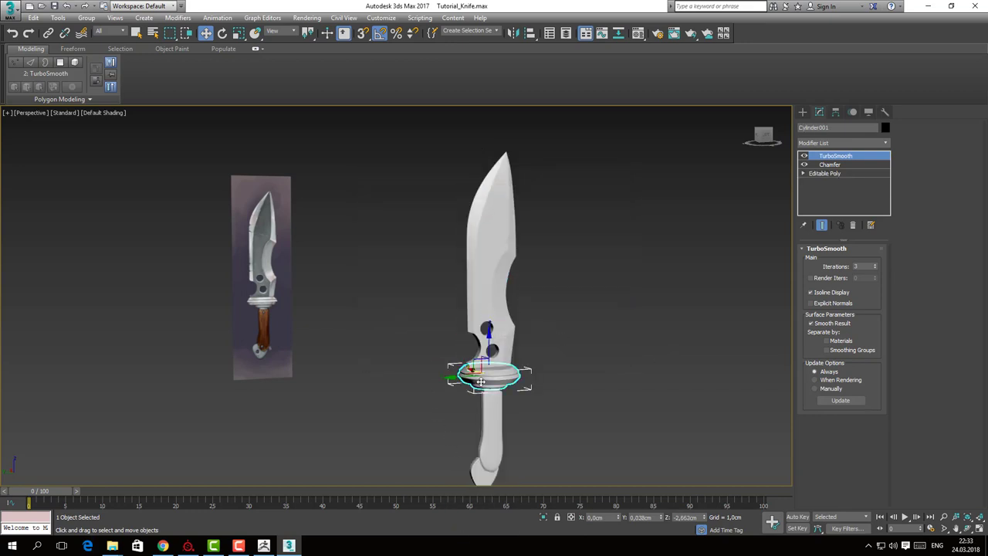
middle_drag(480, 379, 475, 327)
click(10, 12)
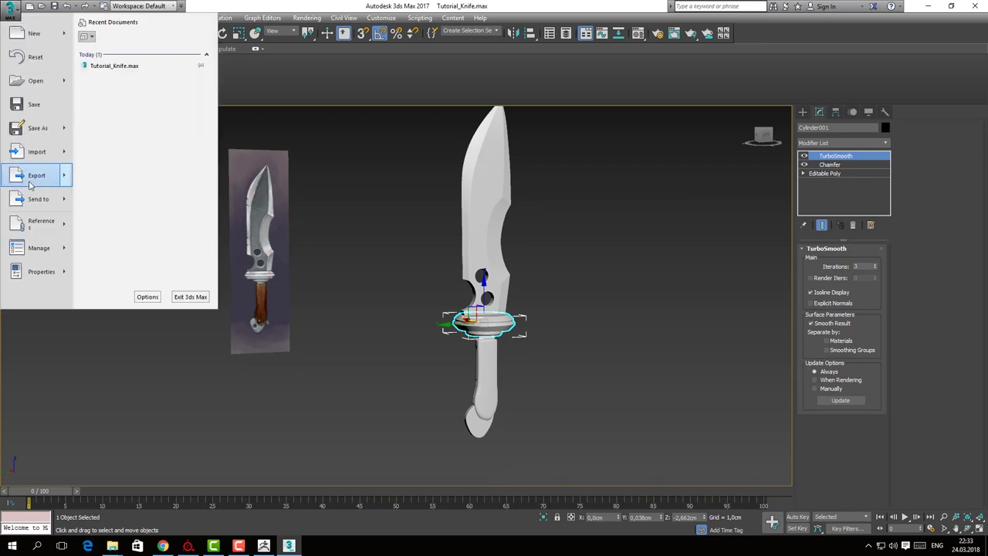
mouse_move(35, 177)
click(184, 83)
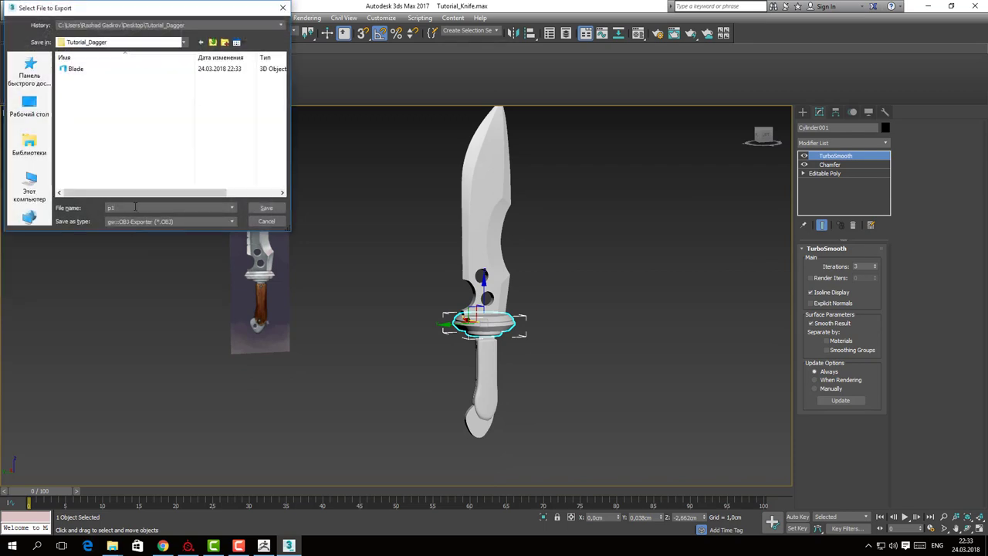
key(Return)
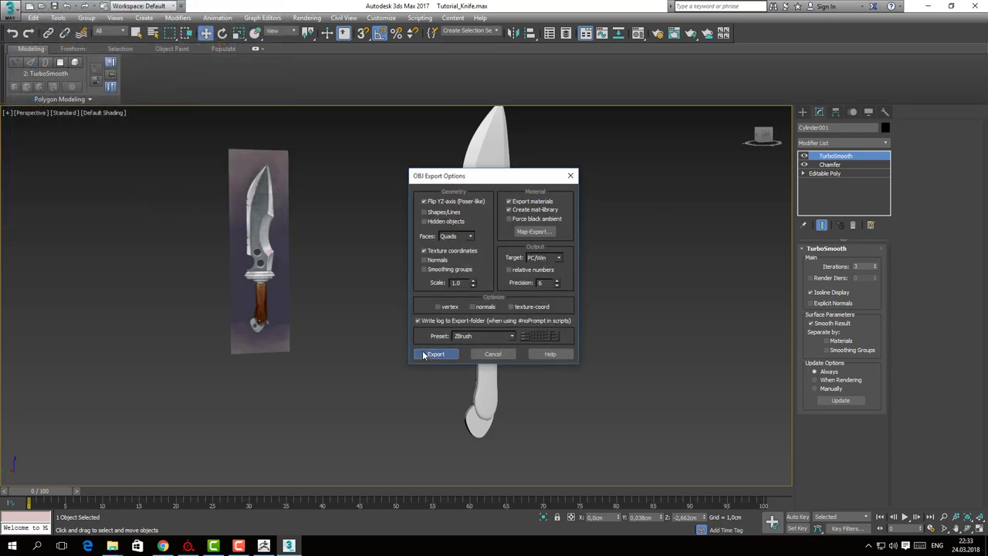
click(434, 354)
click(601, 356)
Export only the handle core with its pommel as an OBJ file named p2 with the ZBrush preset
click(480, 359)
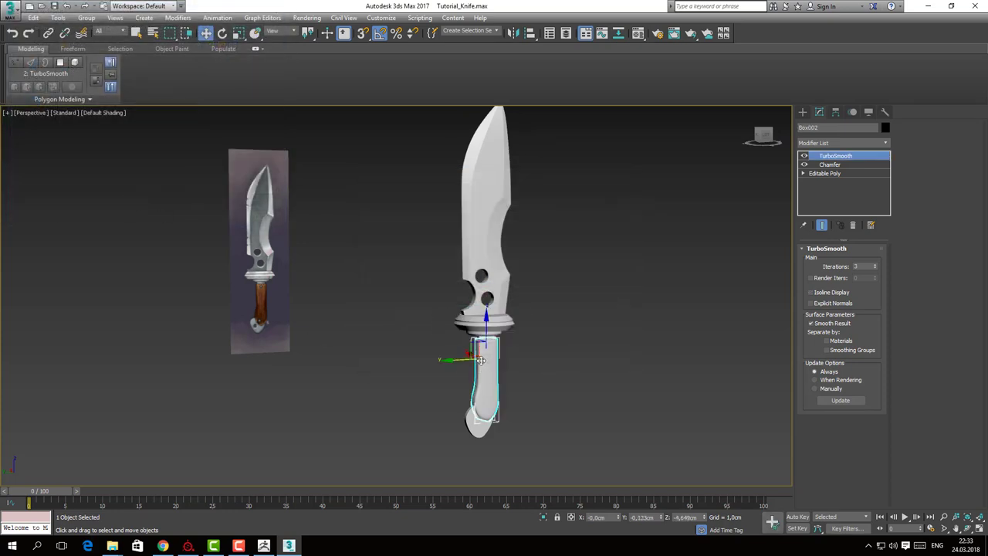
click(480, 337)
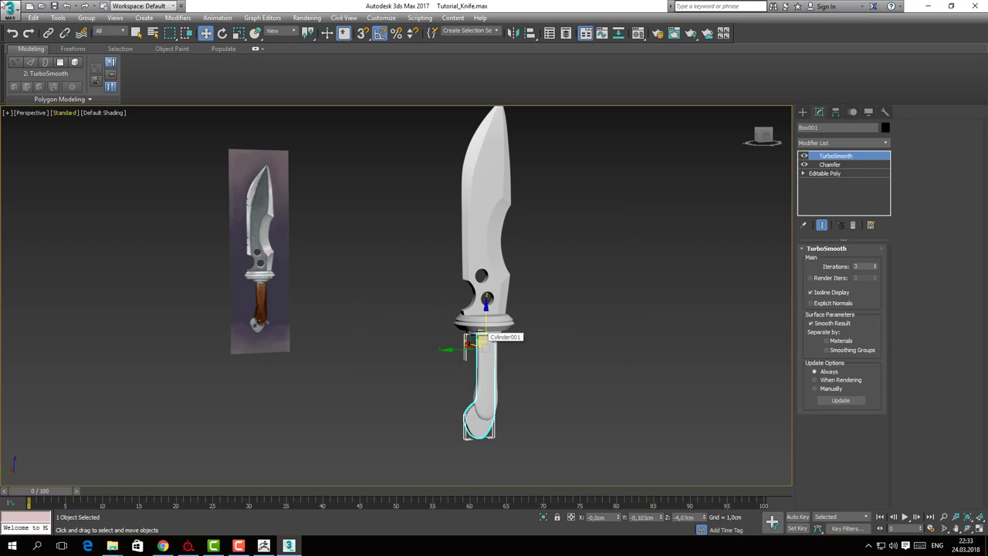
click(11, 11)
mouse_move(34, 181)
click(100, 80)
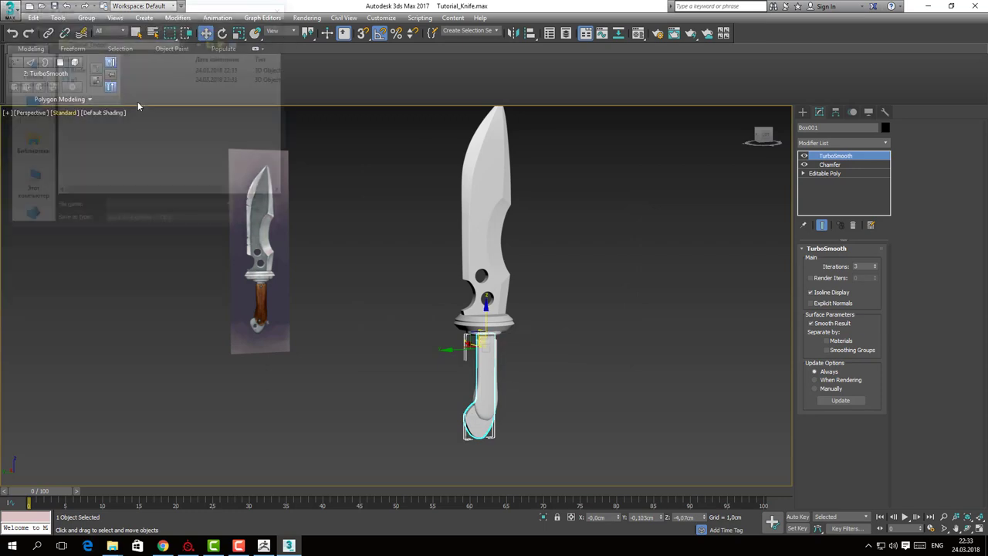
text(p2)
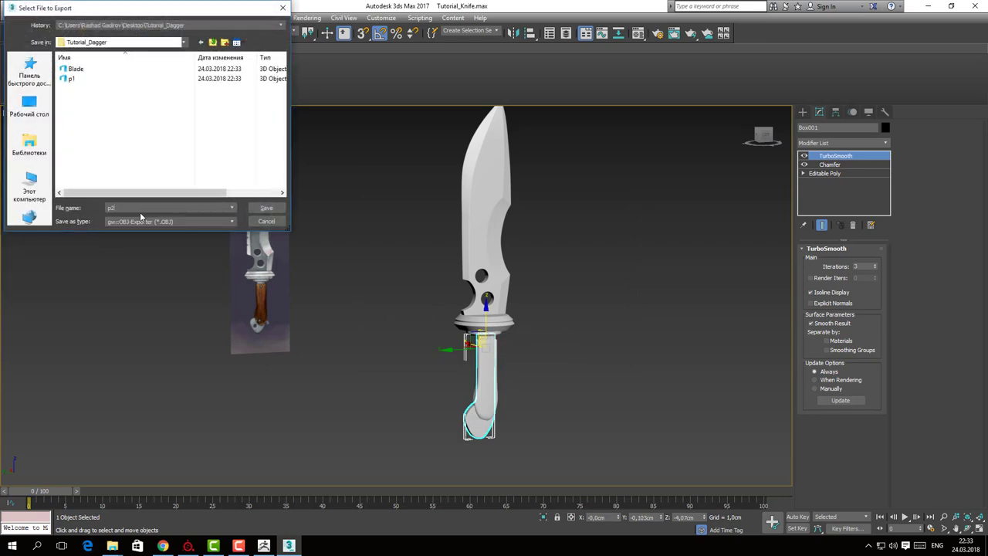
key(Return)
click(436, 353)
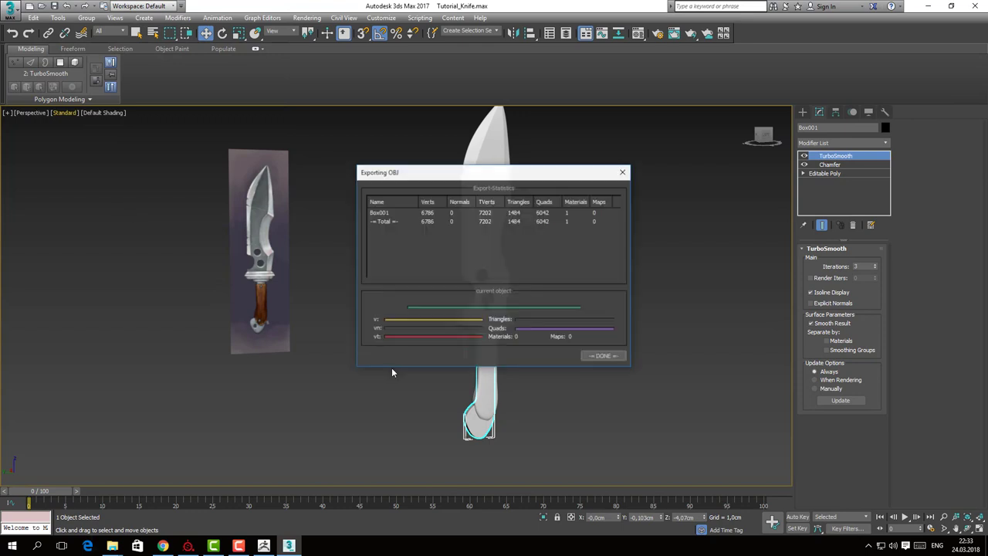
click(597, 354)
Export only the handle grip as an OBJ file named wood with the ZBrush preset, and clear the selection
click(485, 364)
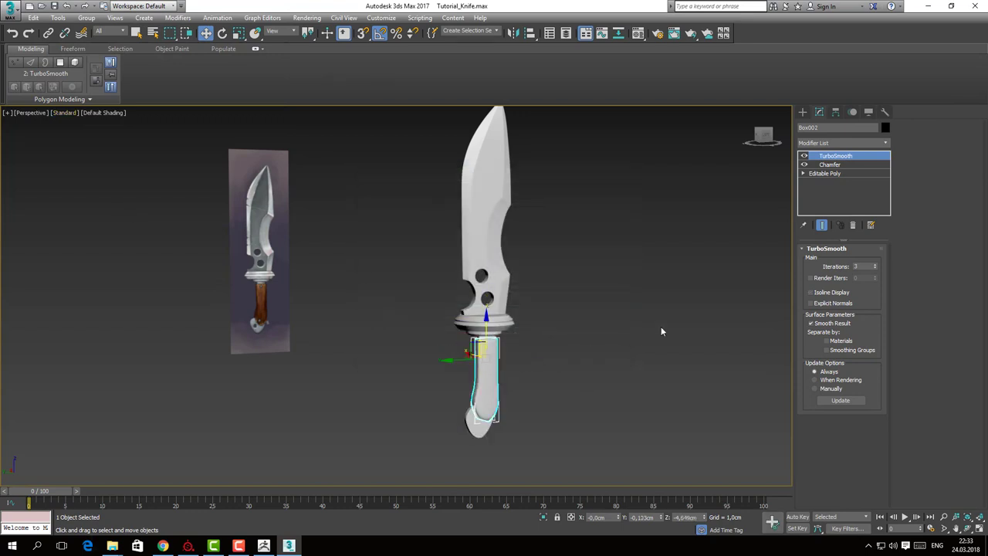
click(4, 11)
mouse_move(31, 176)
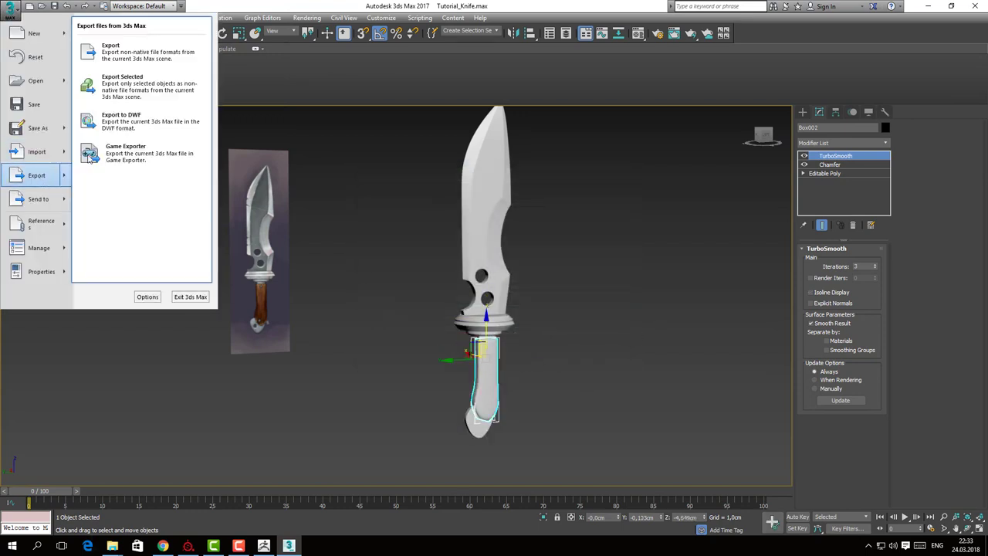
click(175, 78)
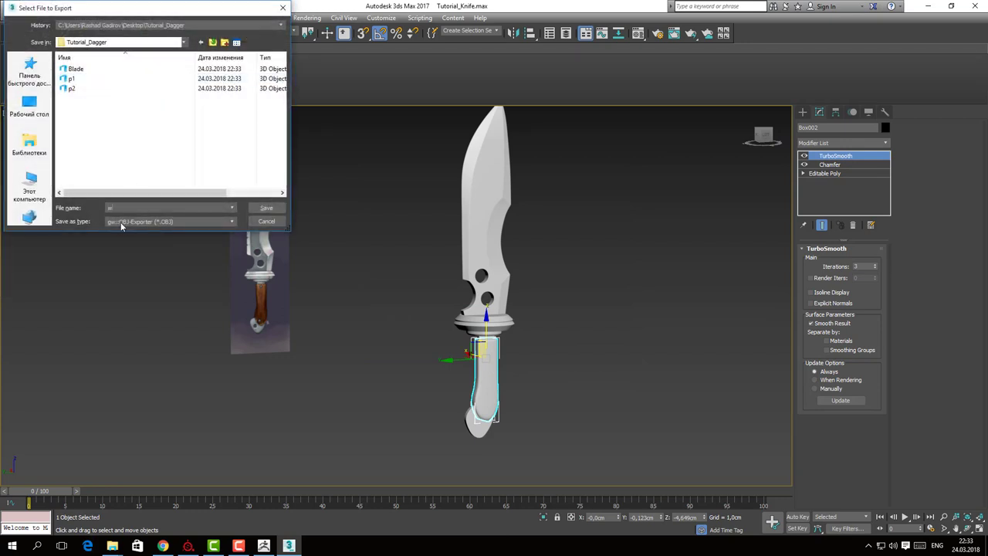
key(Return)
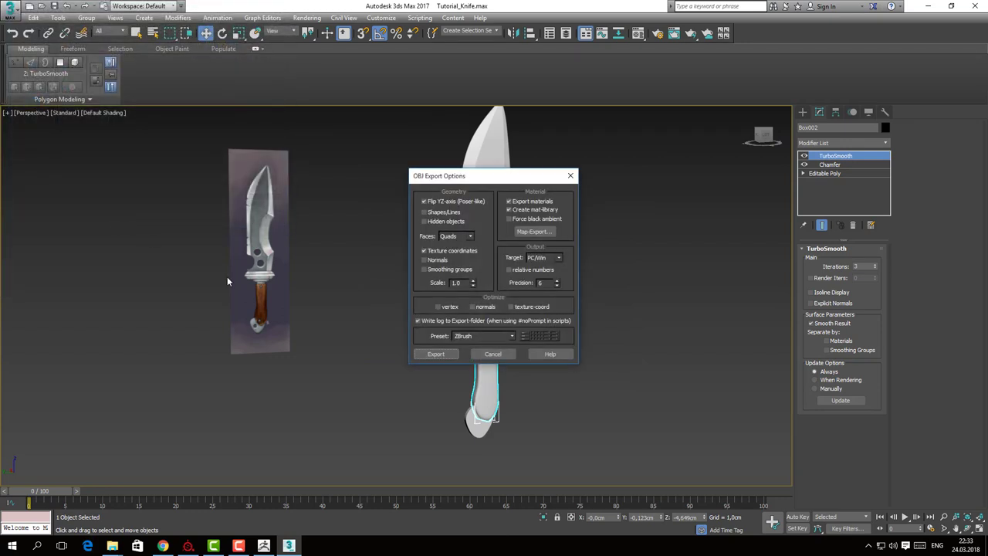
click(435, 354)
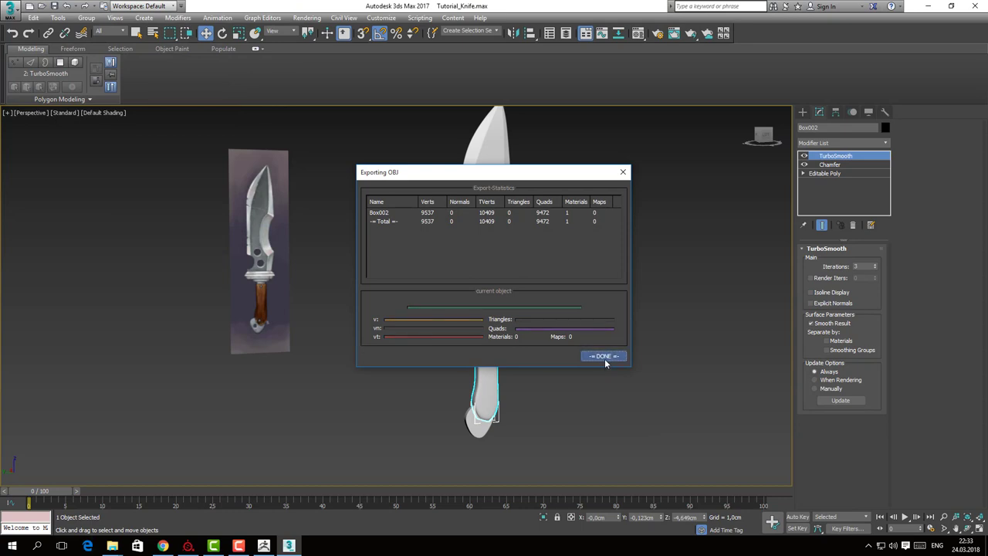
click(605, 360)
scroll(608, 311, up, 1)
scroll(604, 311, down, 1)
alt+middle_drag(600, 311, 535, 320)
click(598, 324)
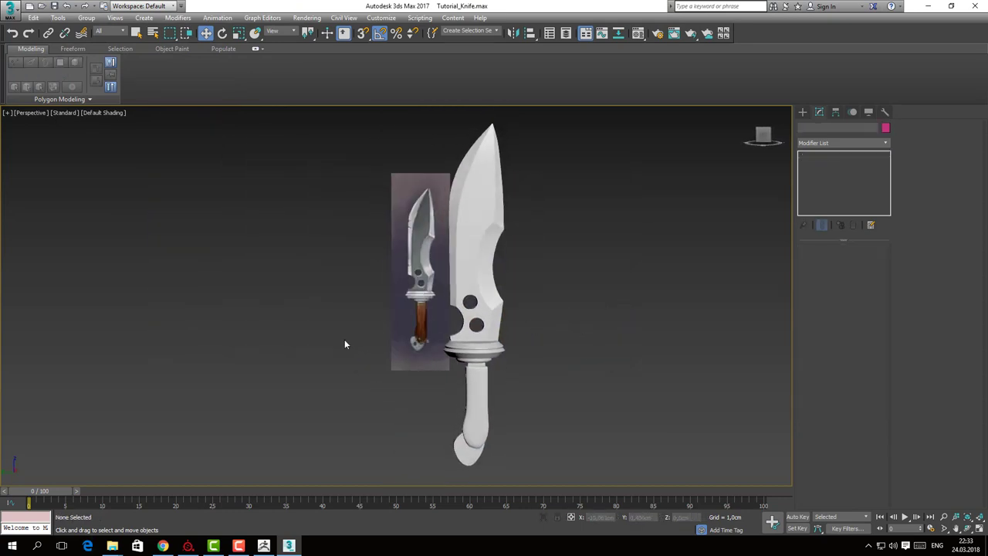
Switch to ZBrush and open the DynaMesh_Sphere_128 project
mouse_move(263, 546)
click(265, 514)
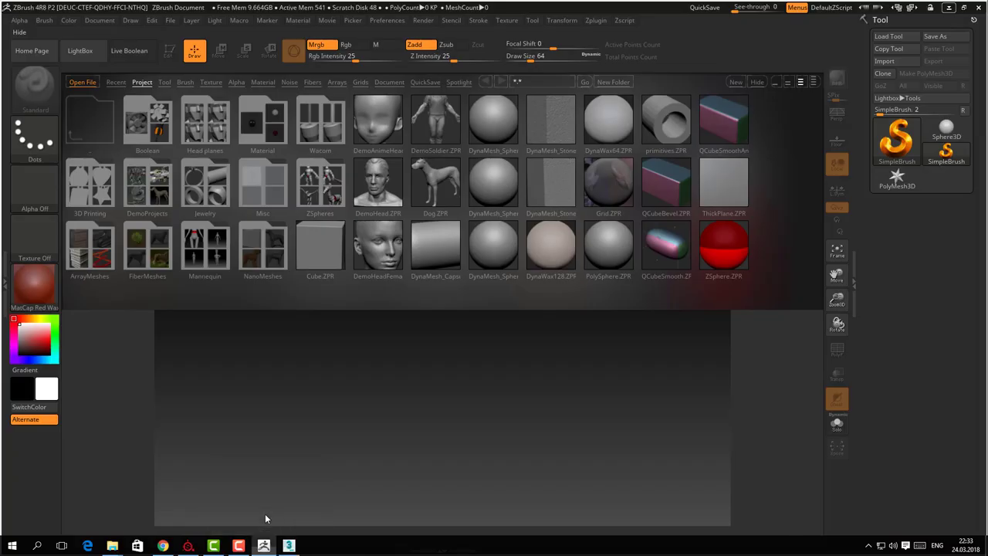
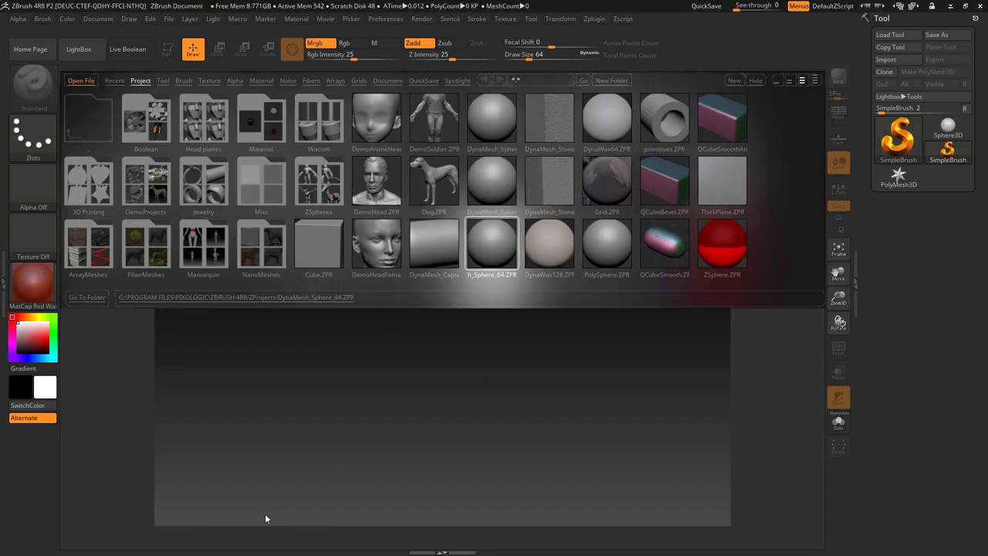
double_click(492, 119)
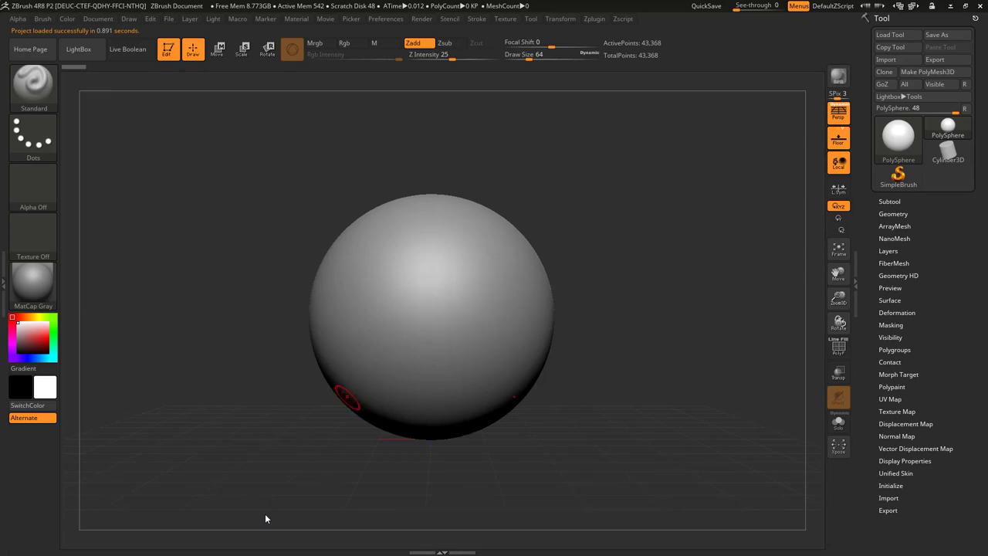
Import the Blade mesh from the Tutorial_Dagger desktop folder in place of the sphere
click(897, 60)
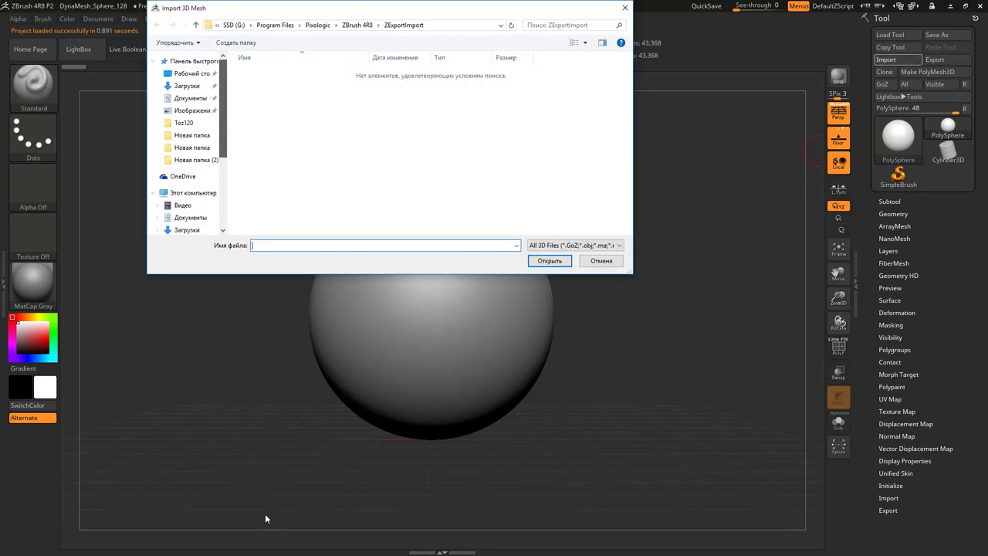
click(193, 74)
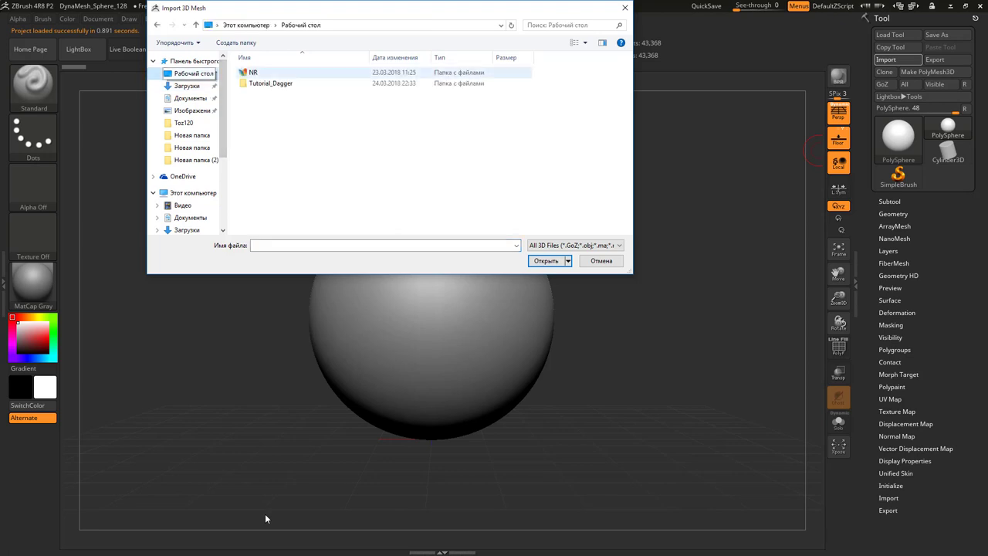
double_click(266, 84)
key(Up)
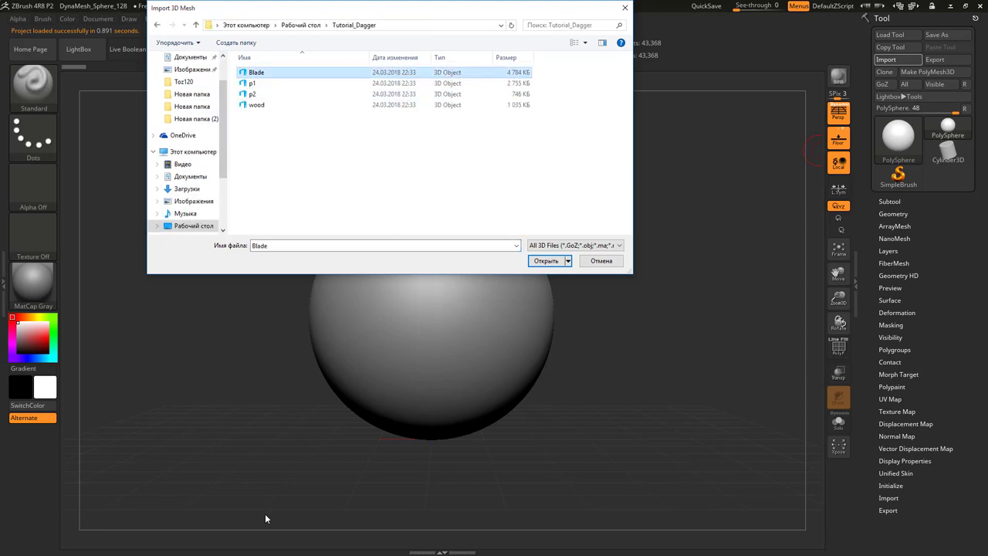
key(Return)
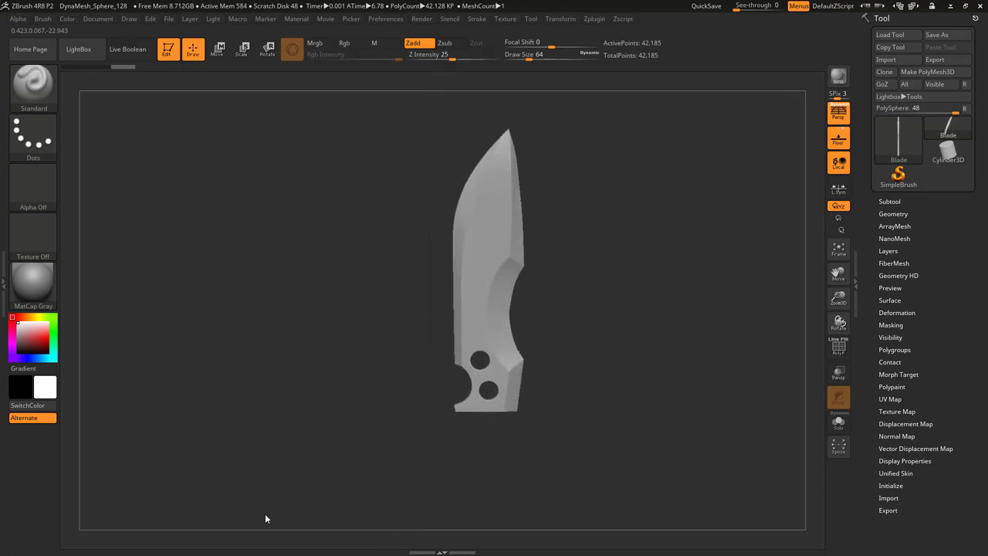
ctrl+right_drag(264, 514, 265, 514)
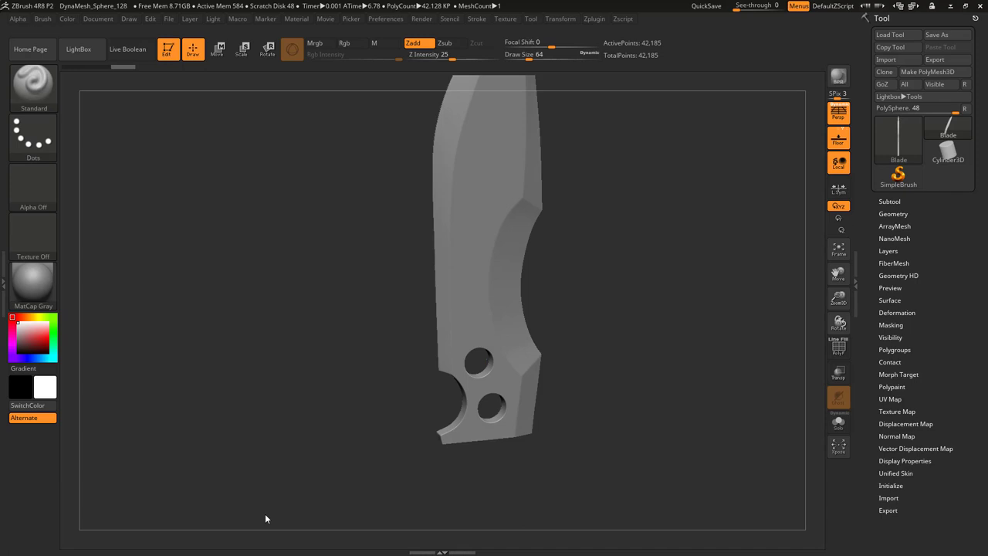
Duplicate the Blade subtool and replace the copy with the imported p1 guard mesh
click(889, 201)
click(890, 496)
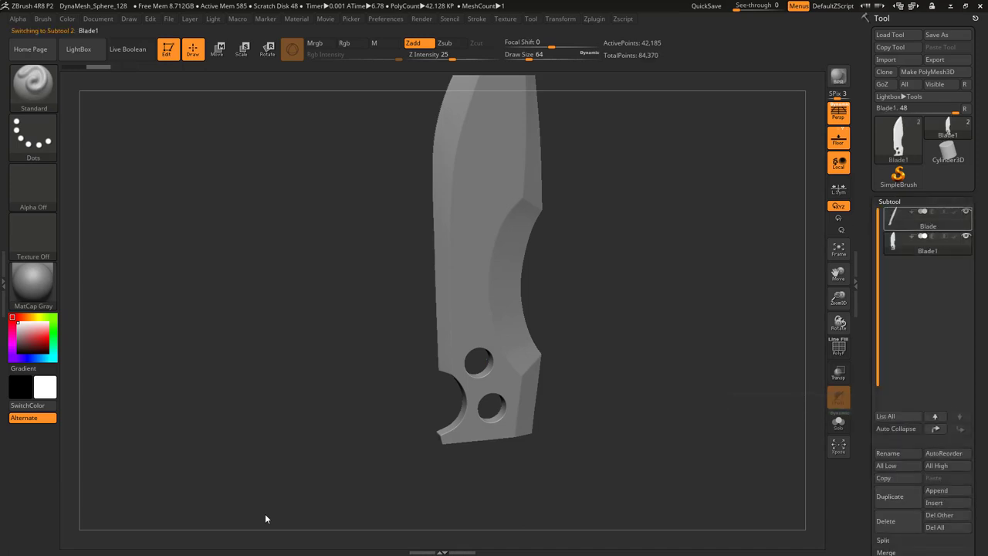
click(895, 60)
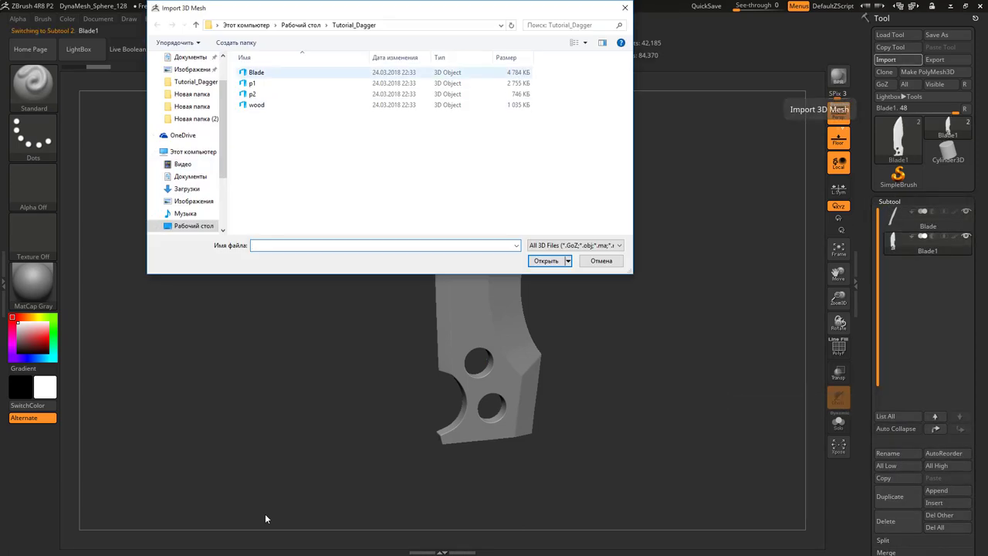
double_click(252, 83)
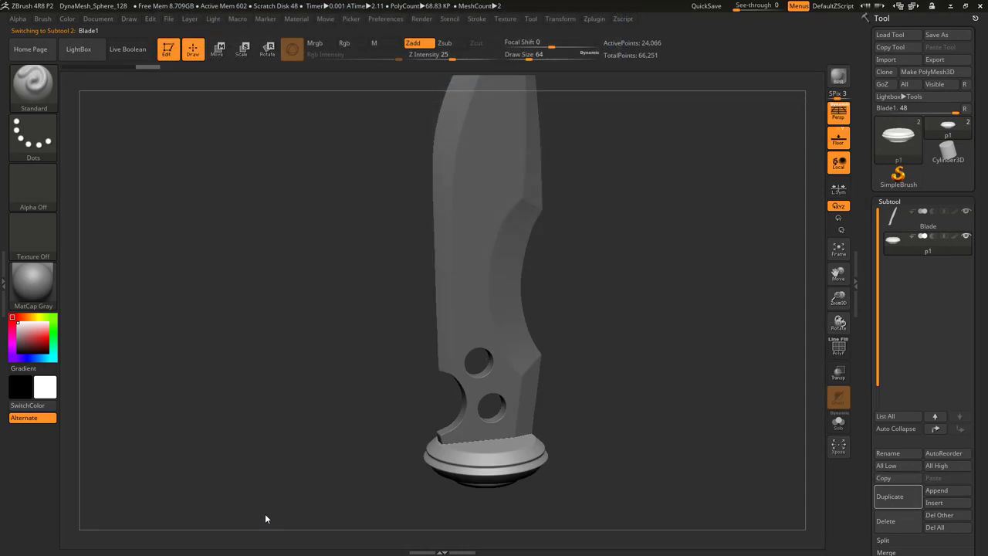
Duplicate the p1 subtool and import the p2 mesh into the copy
key(ctrl+shift+d)
click(895, 60)
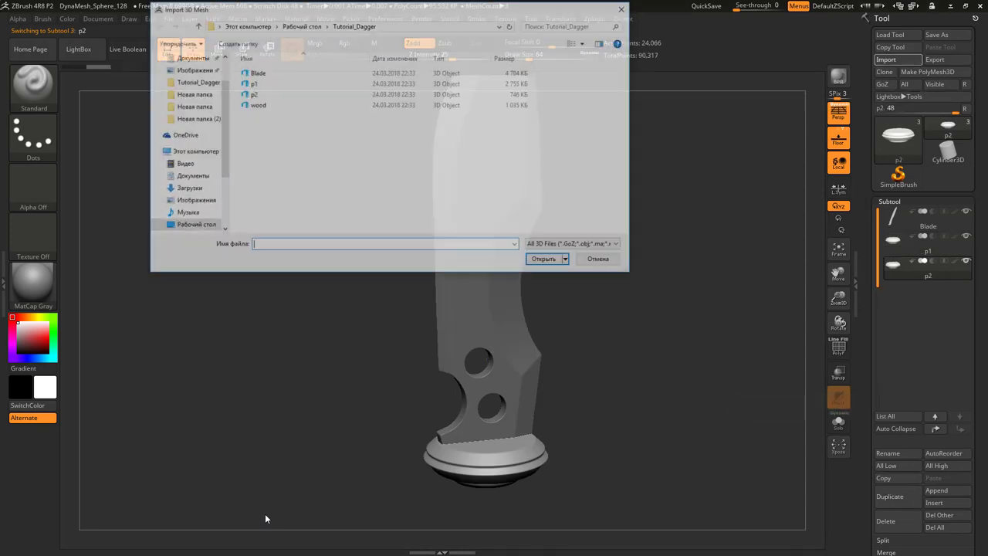
double_click(253, 95)
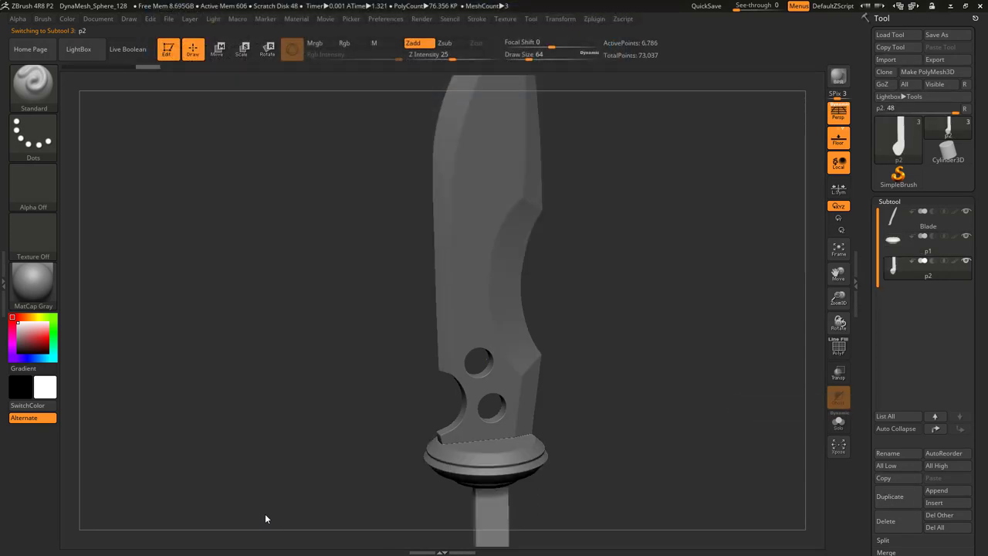
Duplicate the p2 subtool and import the wood mesh into the copy, bringing the whole handle into sight
key(ctrl+shift+d)
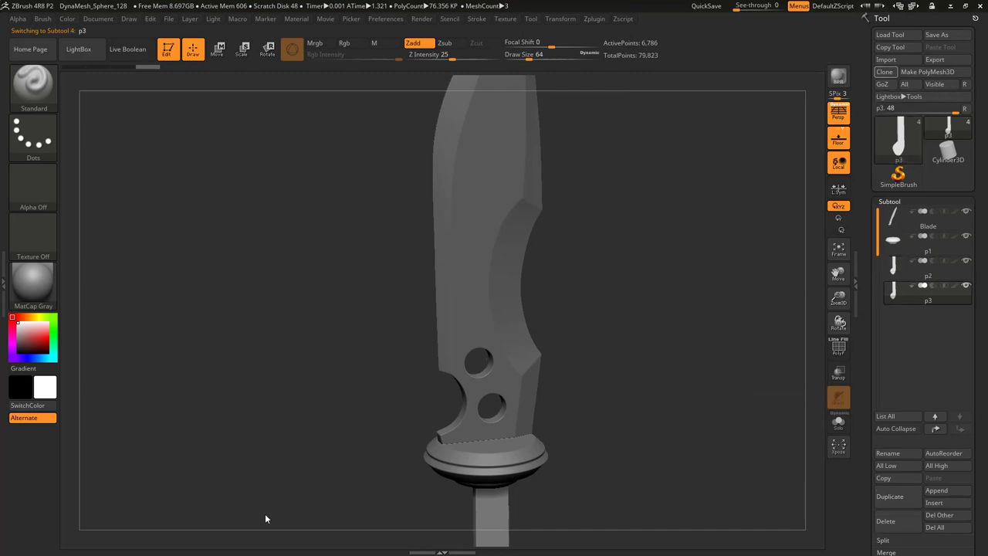
key(ctrl+shift+i)
key(Down)
key(Return)
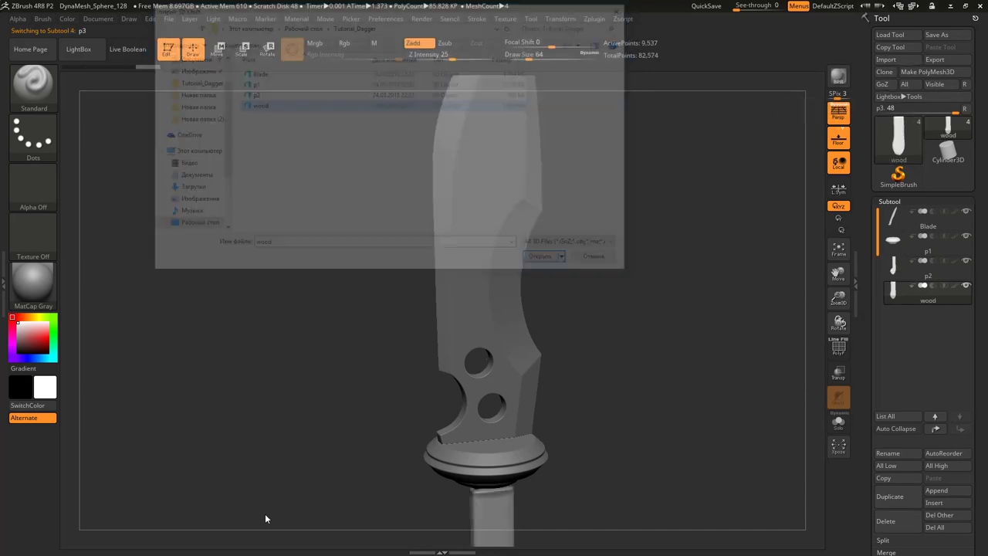
alt+drag(265, 514, 195, 537)
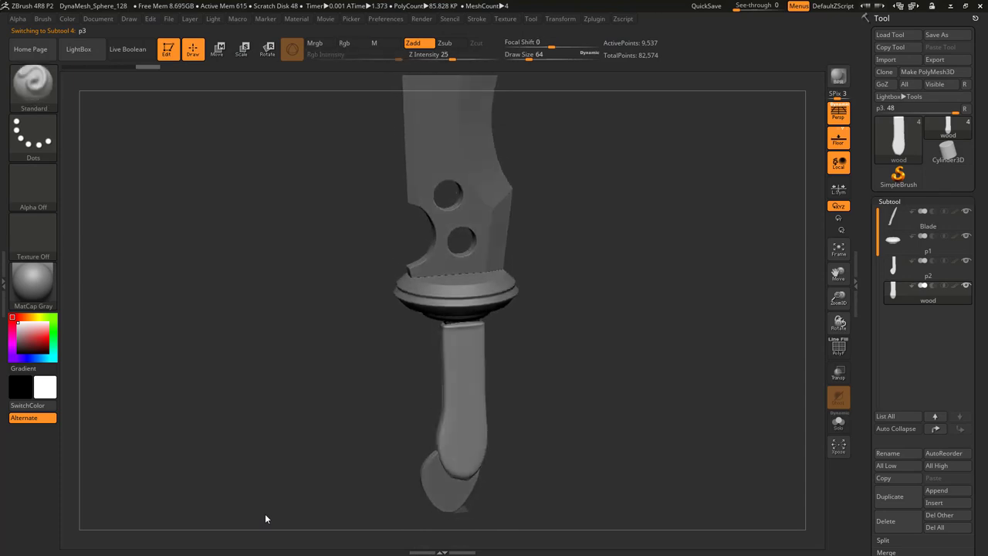
alt+right_drag(265, 514, 264, 486)
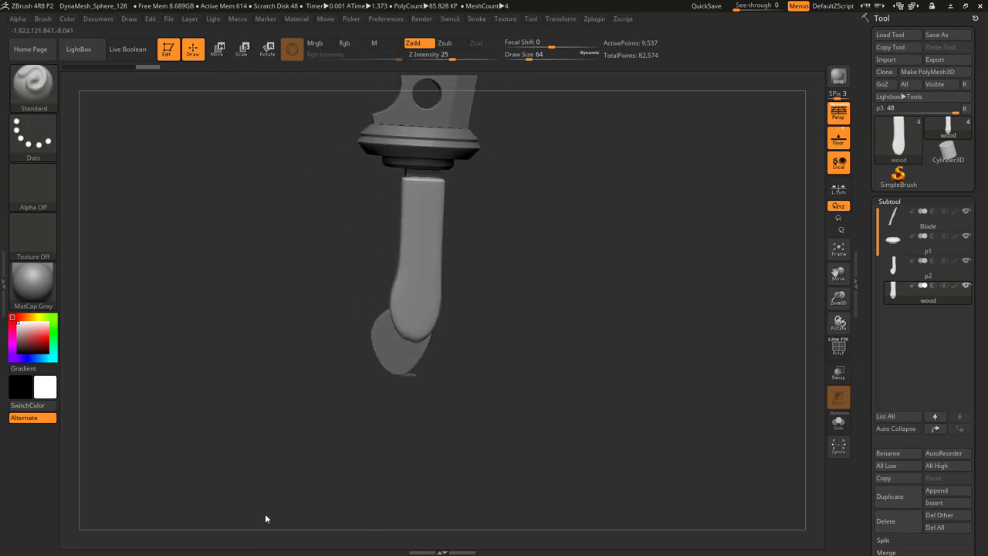
Switch to 3ds Max and select the knife's wooden grip, bringing its open lower end into close view
key(alt+Tab)
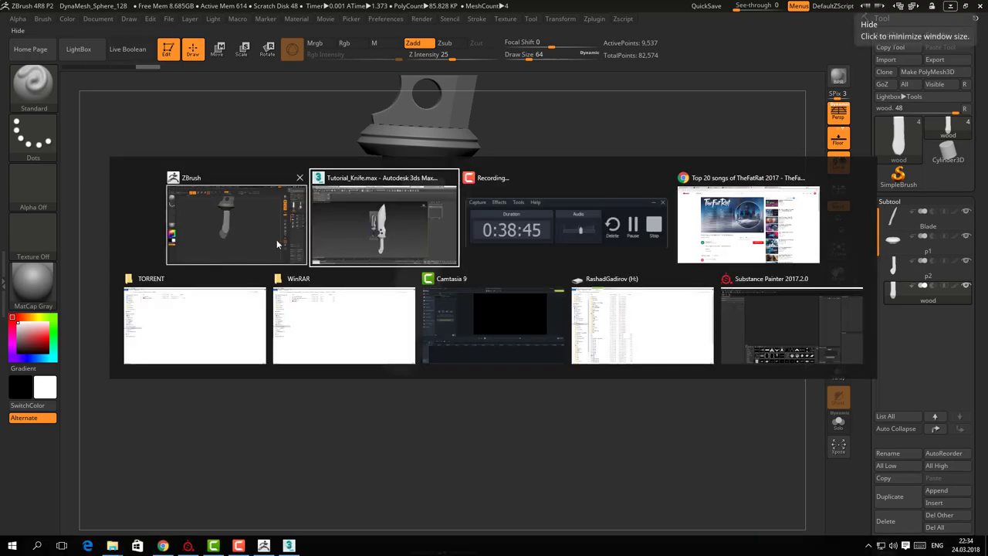
click(277, 239)
key(alt+Tab)
click(385, 224)
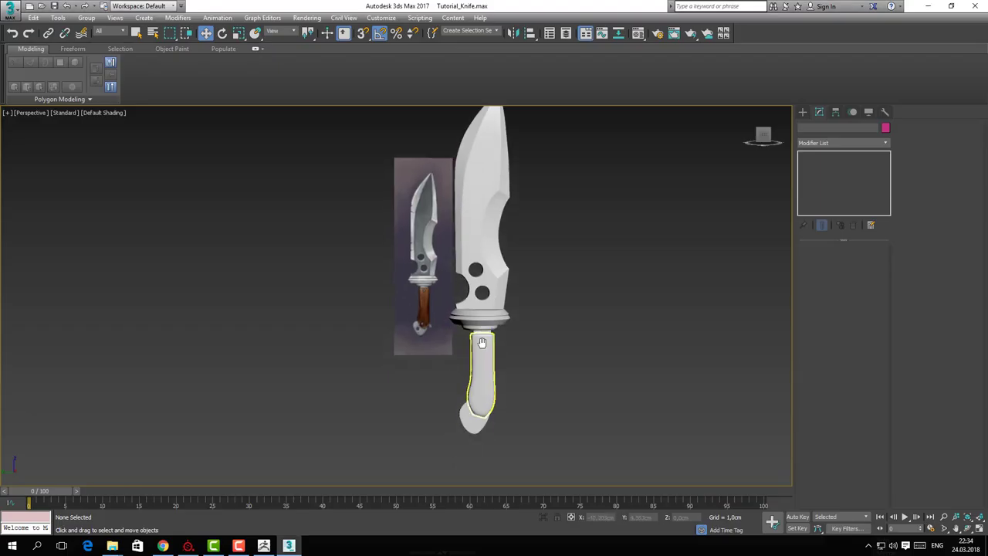
click(497, 333)
scroll(546, 256, up, 5)
alt+middle_drag(539, 262, 769, 189)
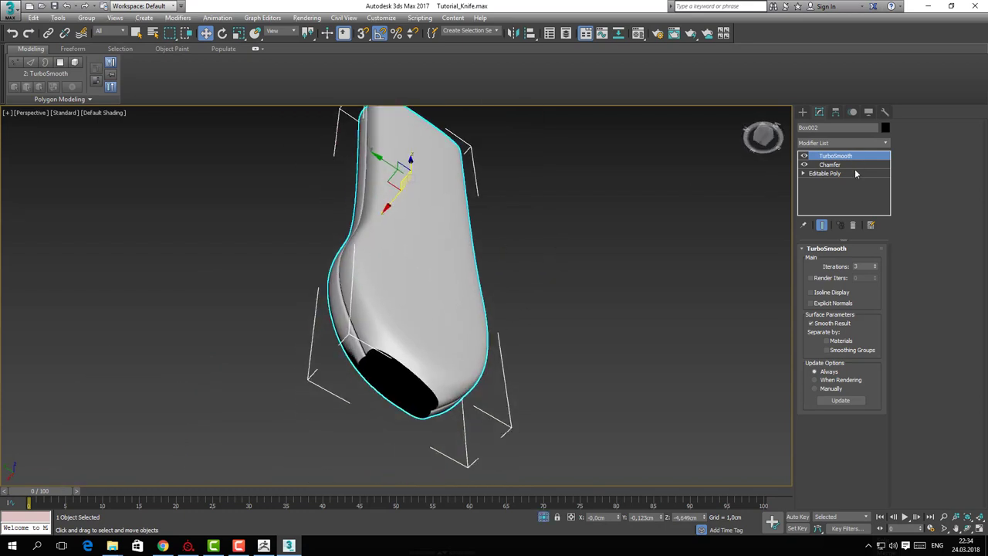
In the grip's base Editable Poly, select the open border at the lower end and cap it
click(855, 174)
middle_drag(317, 391, 549, 290)
scroll(549, 290, up, 3)
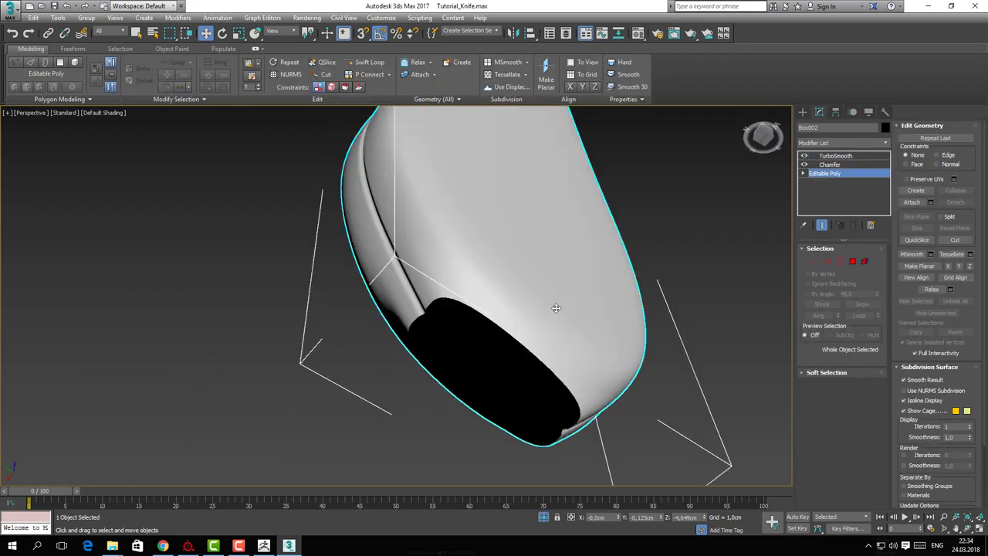
click(821, 225)
key(3)
click(486, 312)
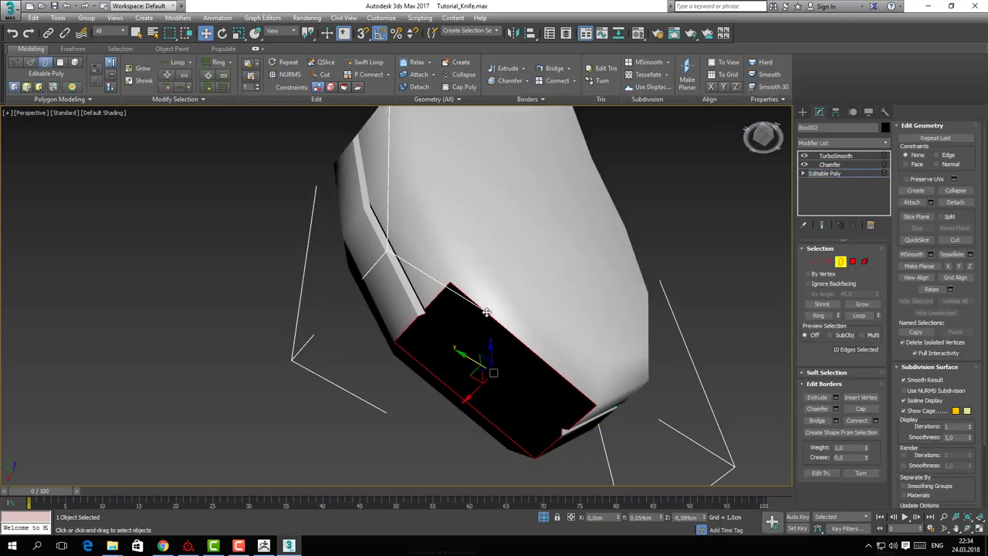
right_click(486, 315)
click(469, 337)
alt+middle_drag(468, 340, 468, 322)
Connect the opposite vertex pairs across the new cap to divide it into separate lengthwise strips
key(1)
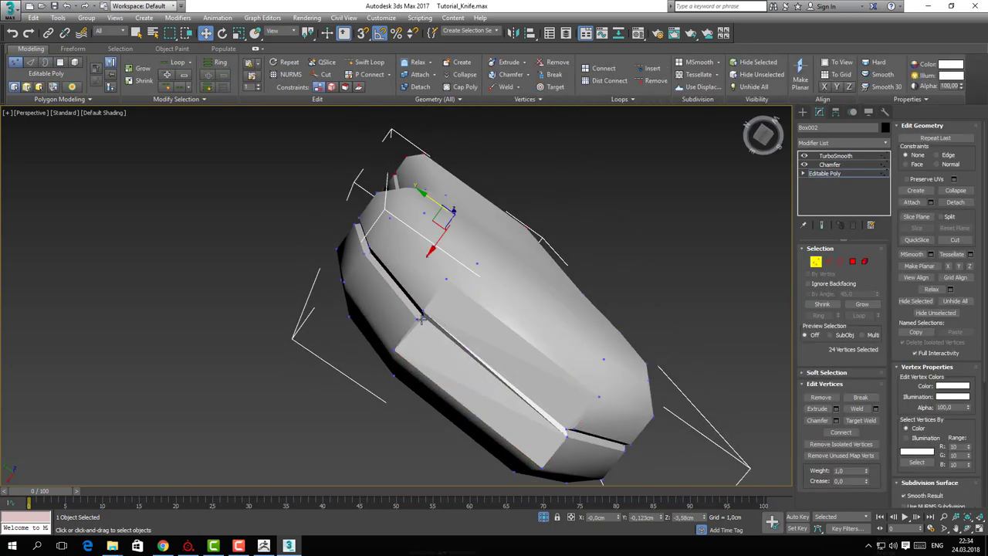
click(421, 316)
ctrl+click(562, 436)
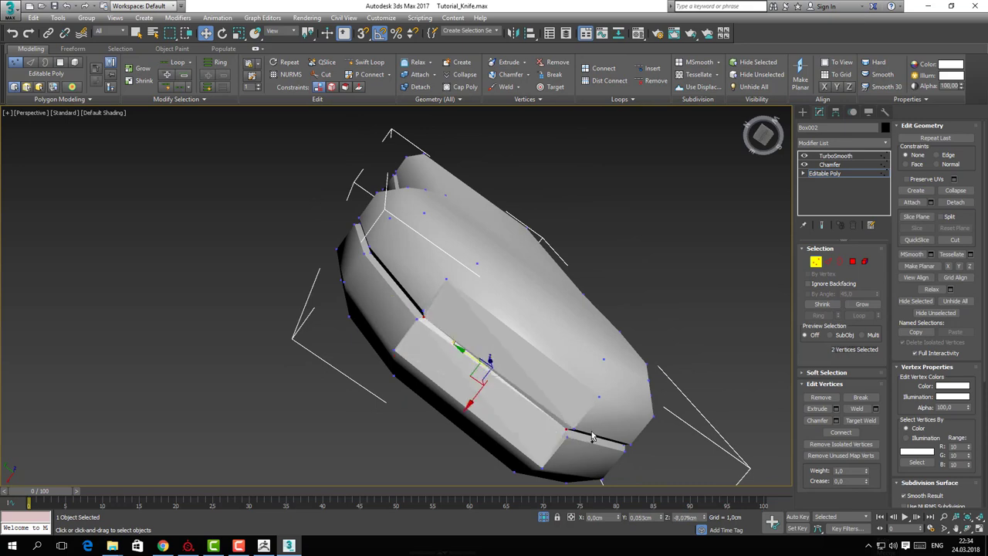
click(567, 429)
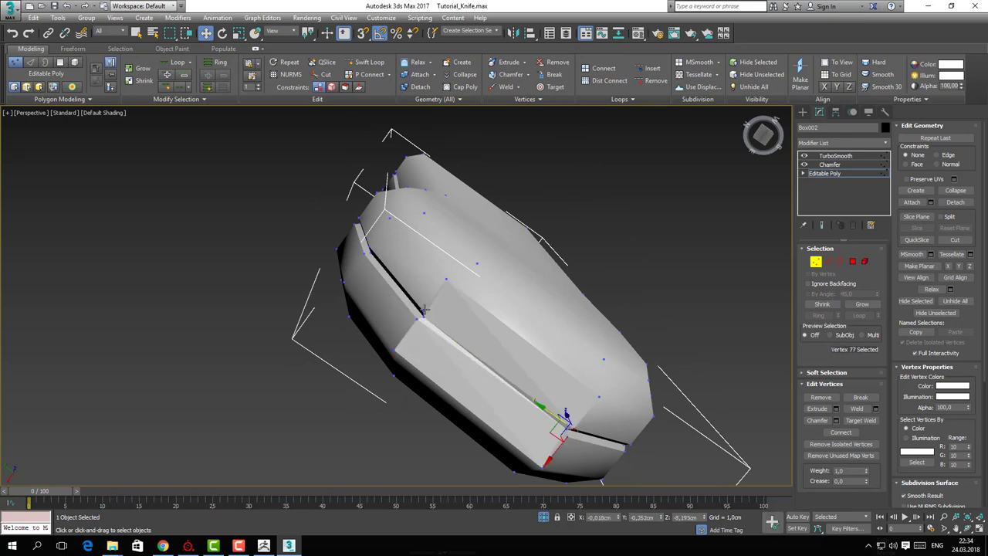
ctrl+click(422, 311)
click(417, 318)
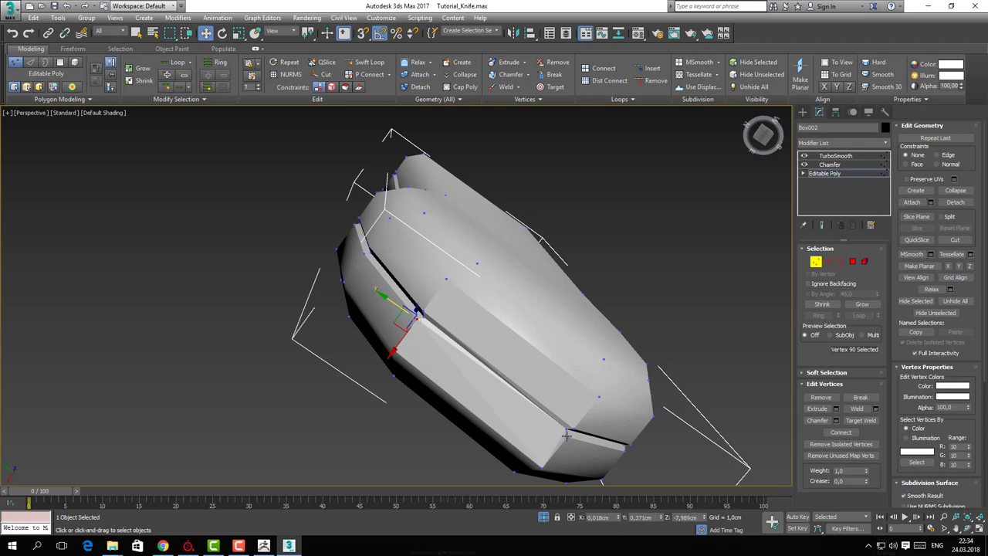
ctrl+click(566, 435)
click(599, 395)
ctrl+click(446, 279)
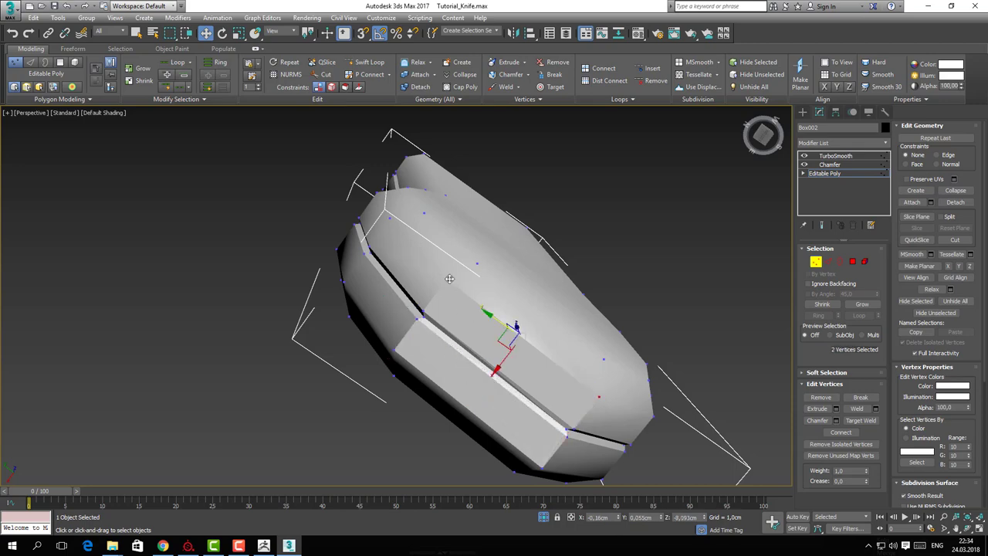
alt+middle_drag(549, 359, 538, 379)
Select the whole grip as an element and auto-smooth its polygons with a threshold of 45
key(4)
alt+middle_drag(503, 347, 424, 298)
alt+middle_drag(533, 325, 452, 316)
click(864, 262)
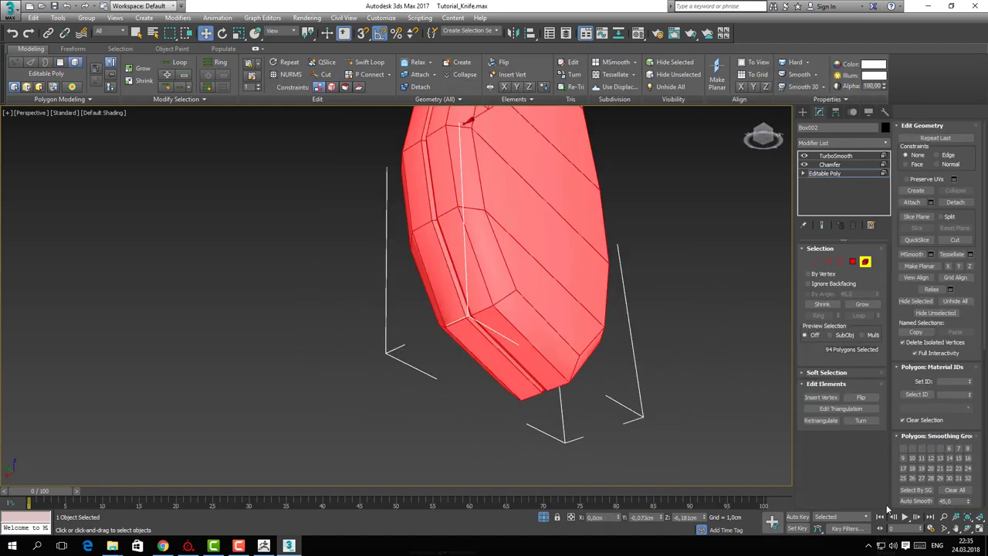
alt+middle_drag(651, 304, 521, 252)
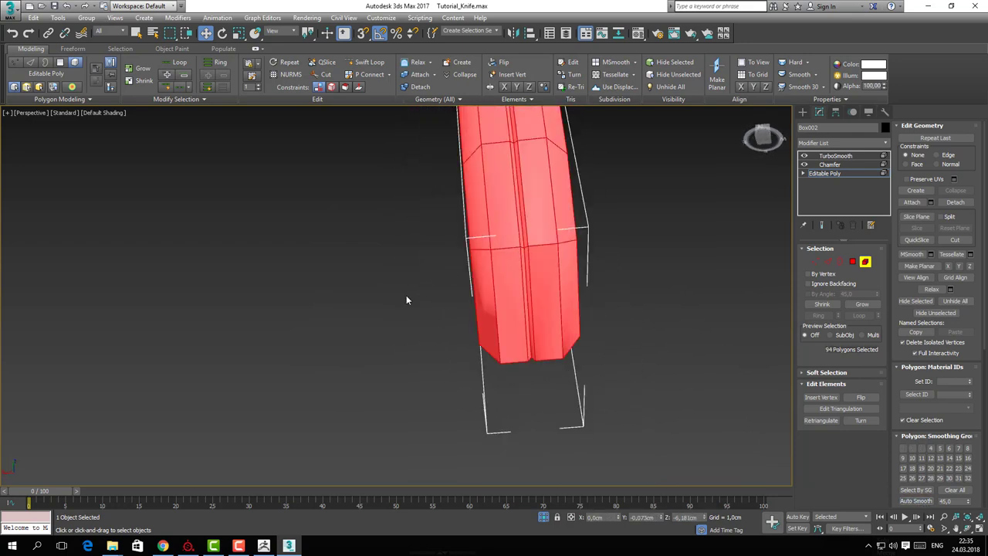
Examine the faces and shading of the grip's capped end, both in the base mesh and with TurboSmooth applied
alt+middle_drag(407, 300, 489, 309)
key(1)
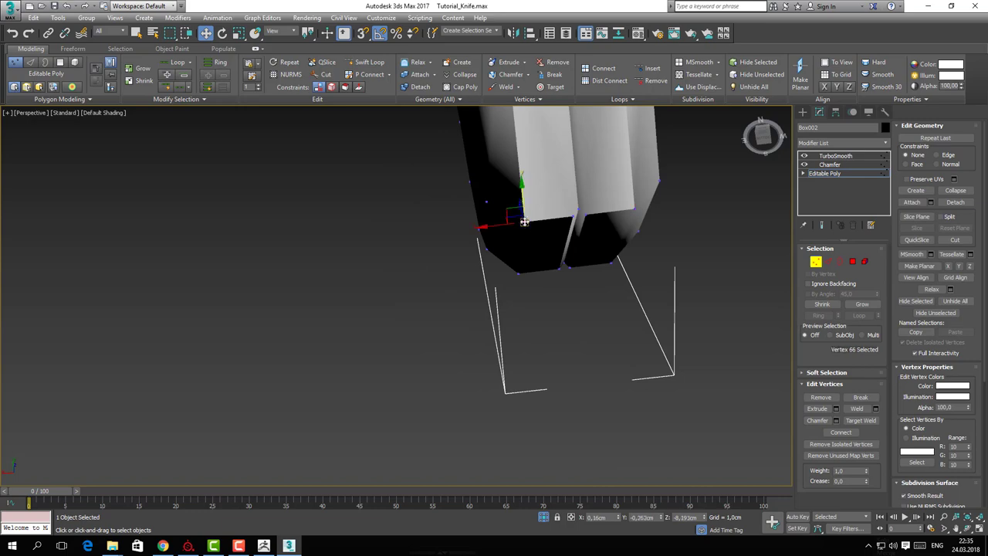
alt+middle_drag(524, 222, 478, 275)
middle_drag(515, 202, 517, 314)
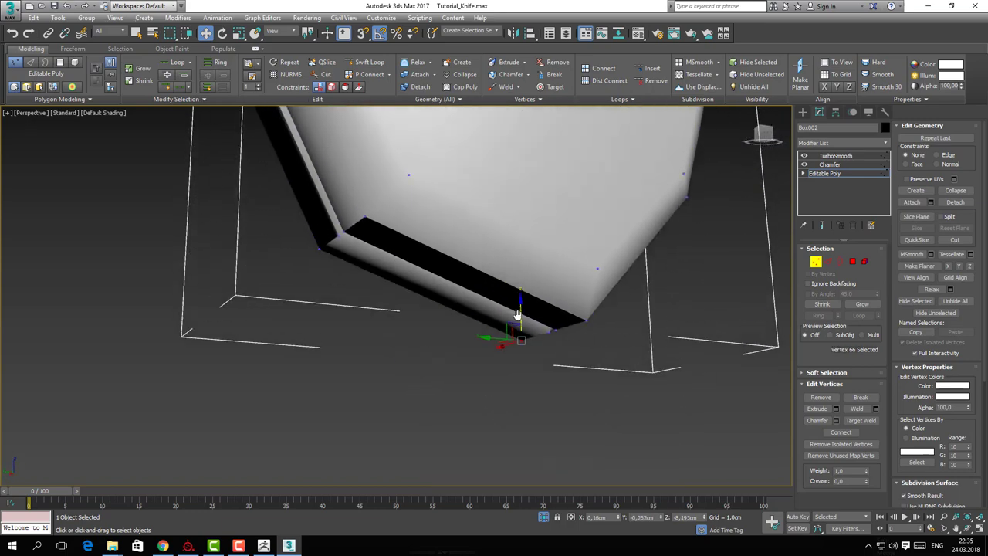
scroll(517, 314, down, 5)
key(4)
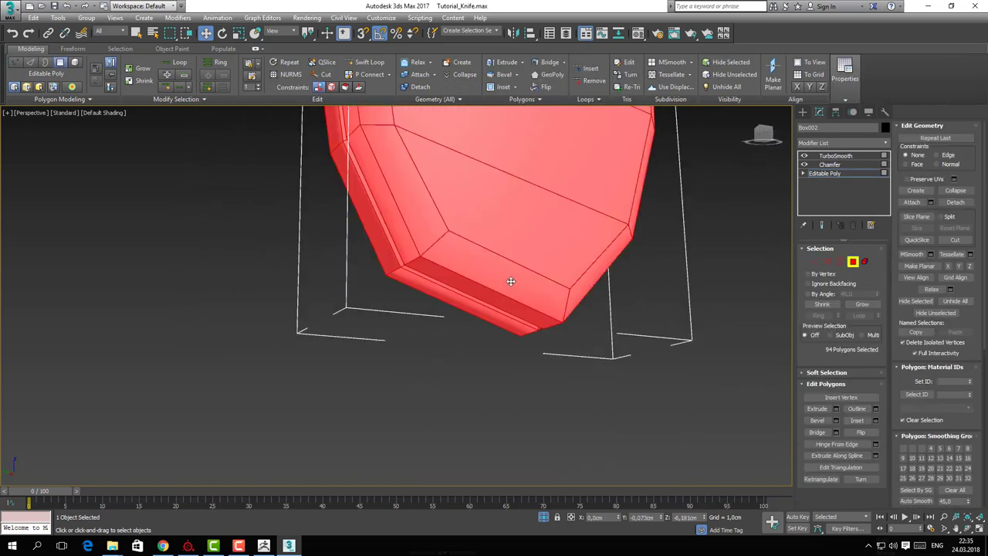
key(ctrl+d)
key(ctrl+a)
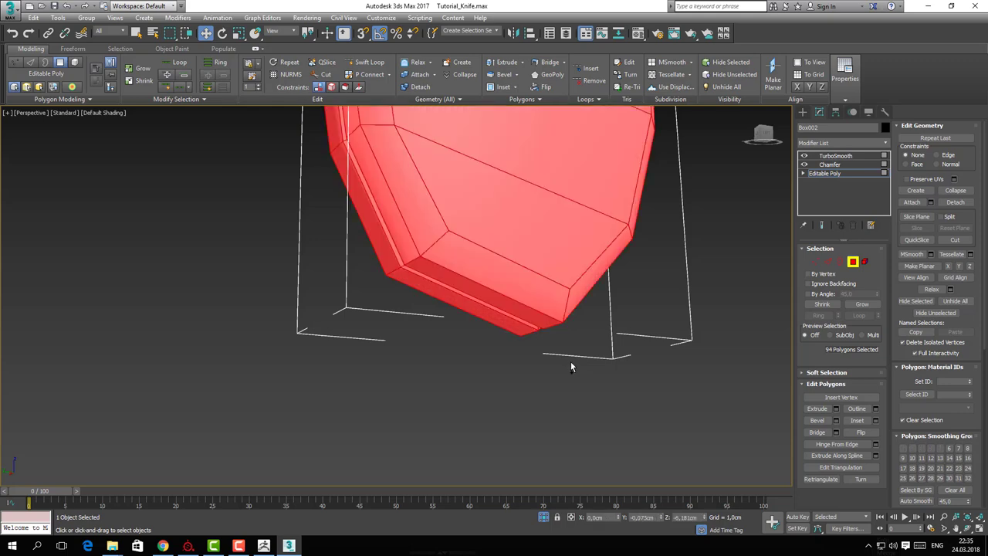
alt+middle_drag(570, 368, 540, 388)
key(4)
key(Page_Up)
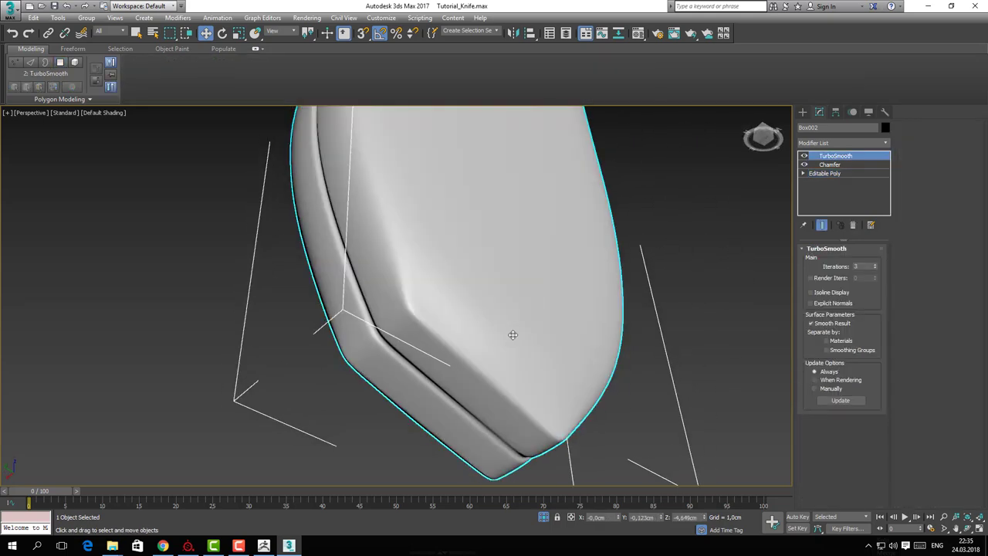
alt+middle_drag(493, 341, 501, 360)
scroll(461, 373, down, 5)
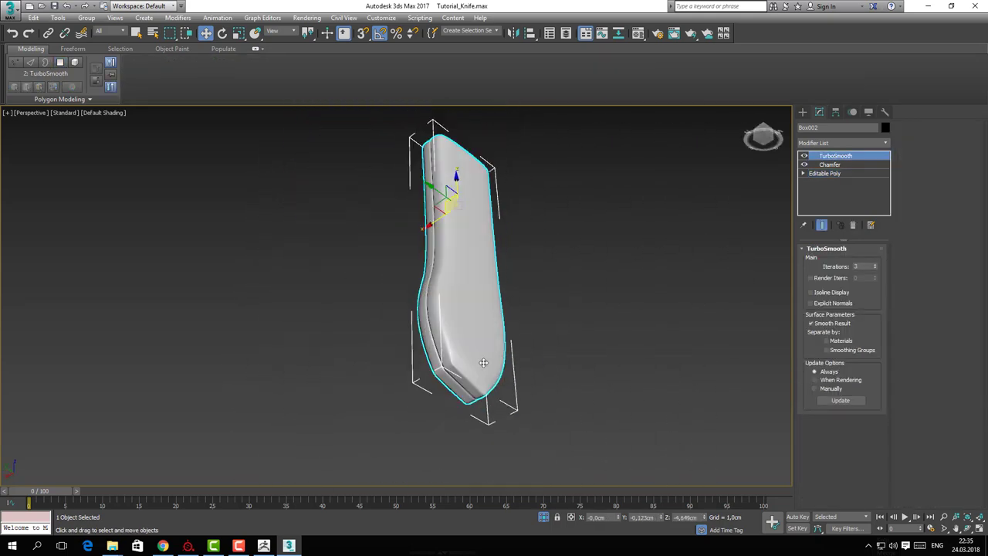
scroll(485, 363, up, 5)
In the base Editable Poly, assign the flat outer cap polygon on the near half of the grip to smoothing group 1
click(829, 164)
key(Page_Down)
scroll(507, 342, up, 2)
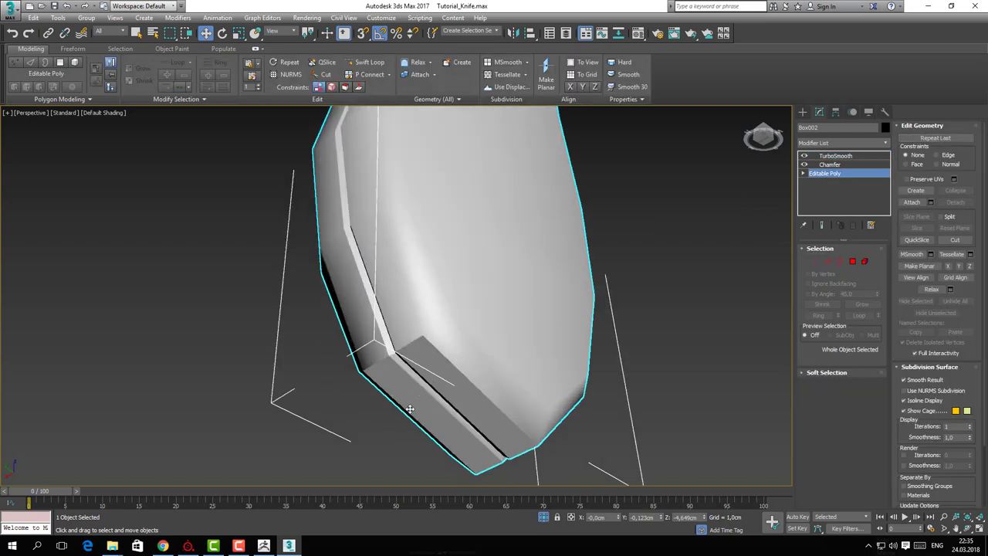
key(4)
click(420, 345)
click(415, 330)
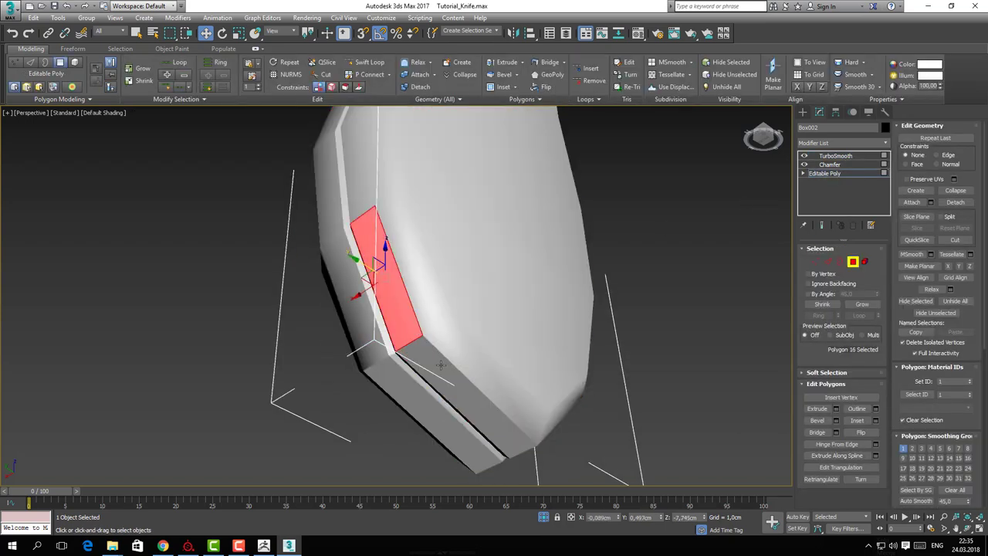
click(441, 364)
click(903, 449)
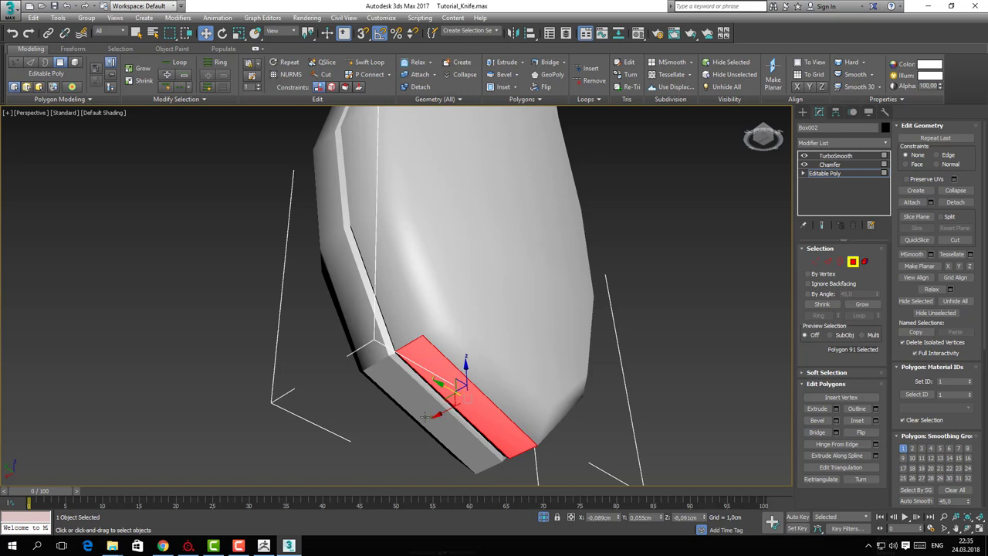
Assign the matching cap polygon on the grip's other half to smoothing group 1 and check the end with TurboSmooth
alt+middle_drag(425, 414, 420, 336)
click(420, 331)
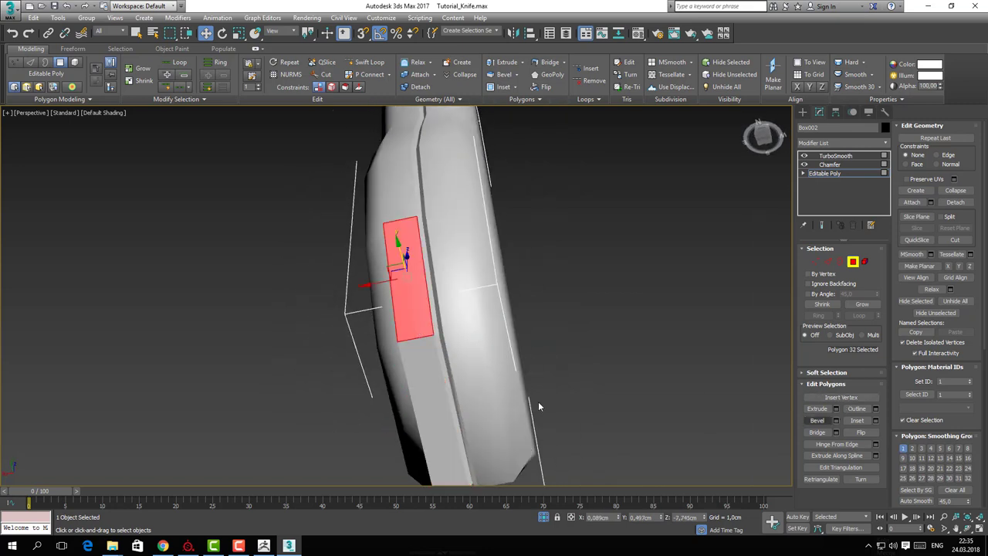
click(423, 386)
click(604, 375)
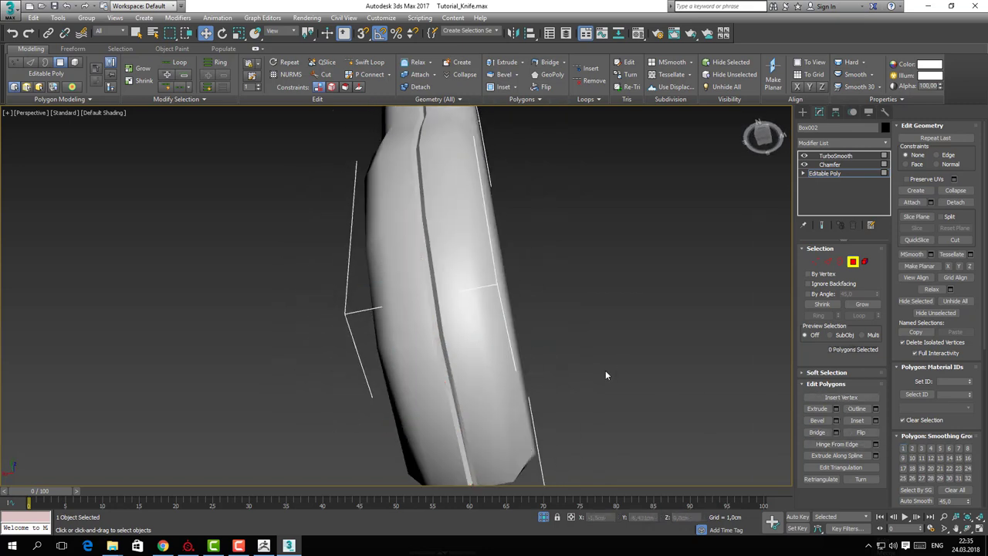
alt+middle_drag(604, 375, 831, 285)
click(851, 262)
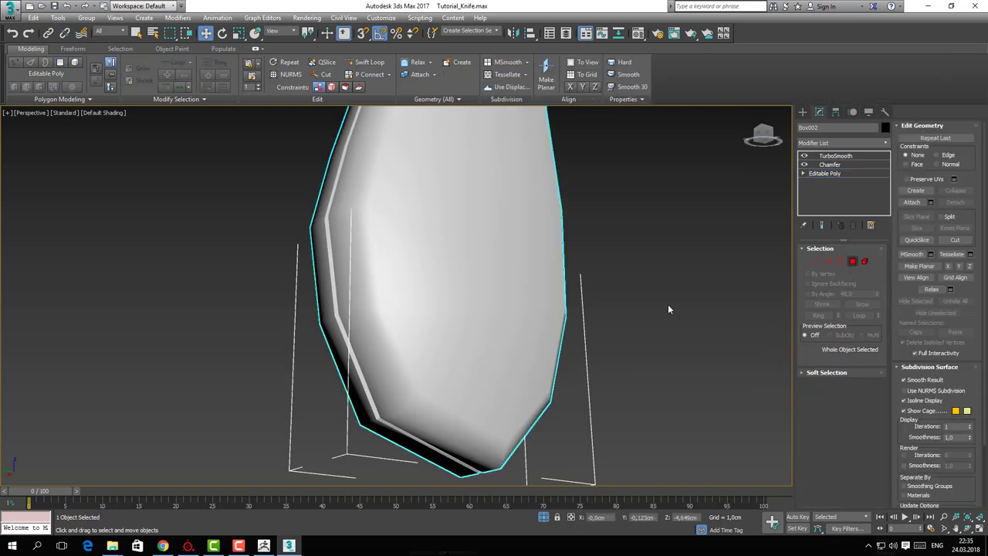
click(667, 307)
click(533, 331)
click(848, 174)
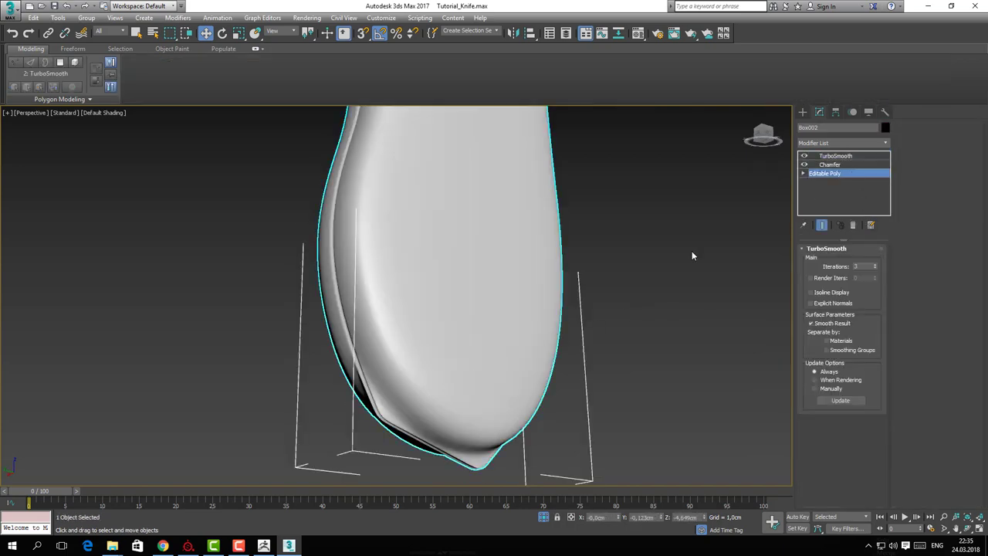
Assign the new groove-wall polygon at the grip's lower end to smoothing group 2, matching the adjoining wall polygon
alt+middle_drag(542, 375, 450, 331)
key(4)
scroll(434, 295, up, 3)
alt+middle_drag(434, 295, 462, 289)
click(464, 289)
click(455, 248)
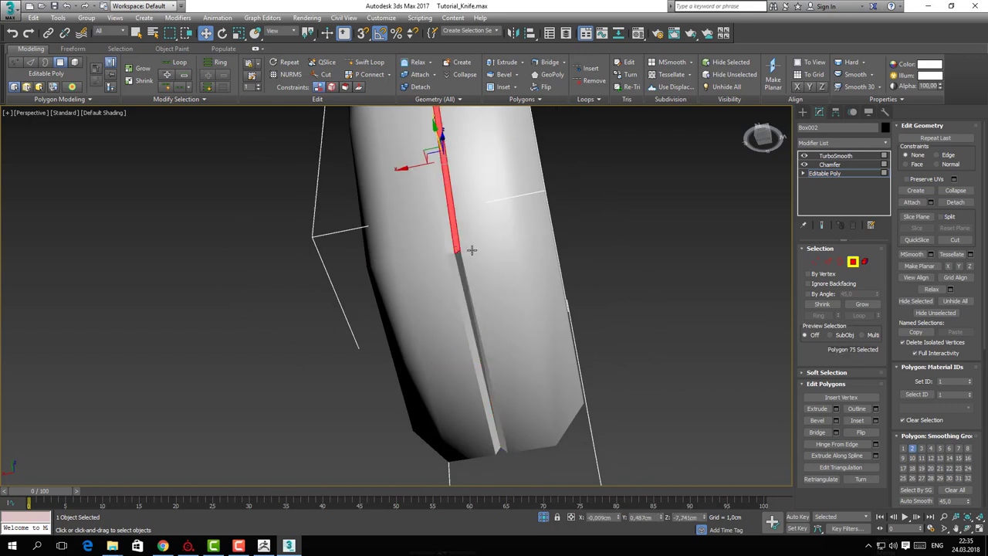
click(458, 270)
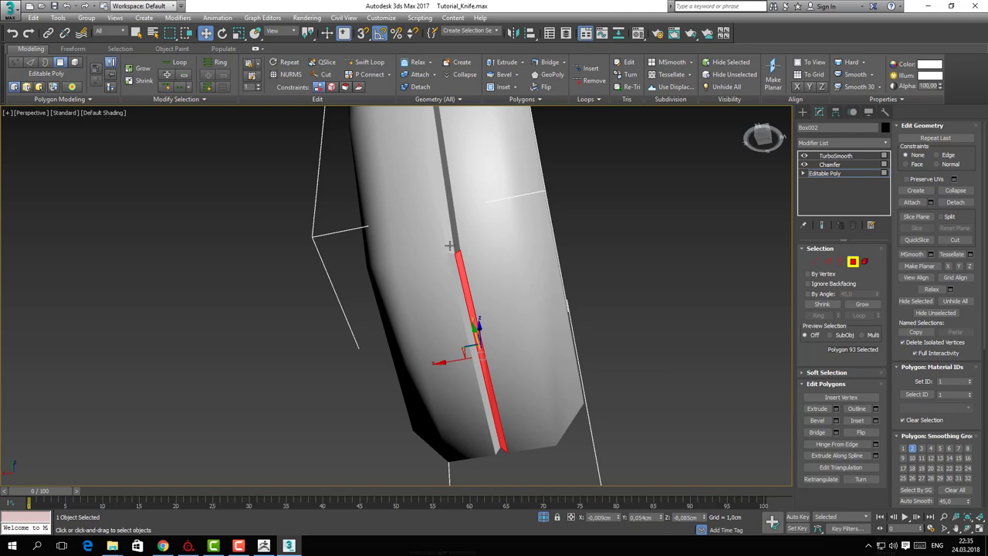
Assign the opposite new groove-wall polygon at the grip's lower end to smoothing group 3
click(450, 246)
click(450, 261)
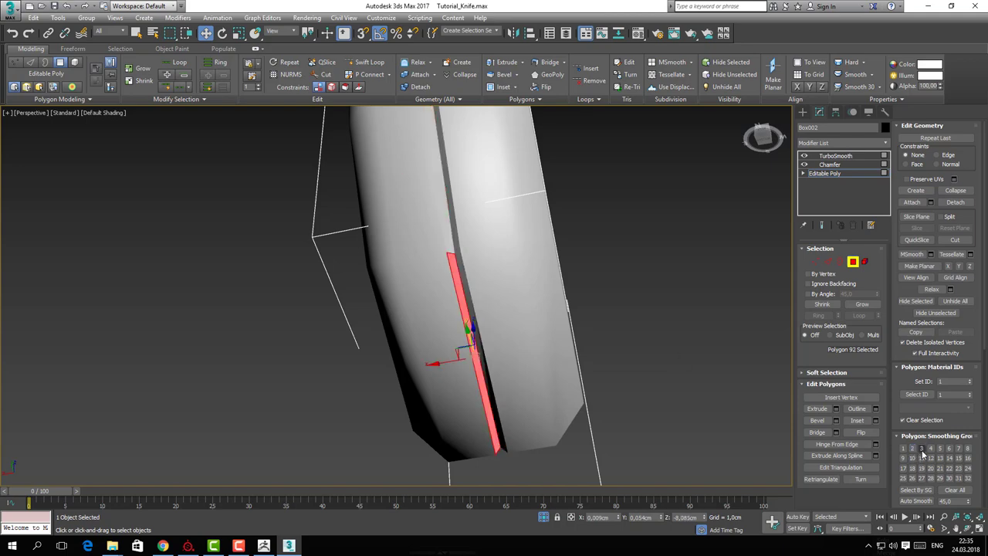
alt+middle_drag(679, 378, 494, 360)
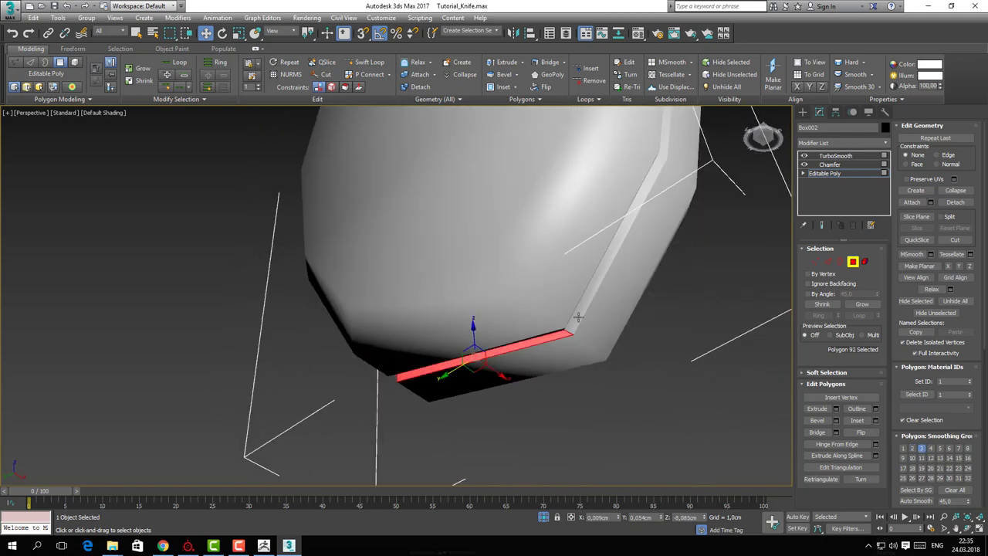
Leave polygon editing on the wooden grip, check its smoothed lower end, and end isolation to bring back the whole knife
click(580, 315)
alt+middle_drag(559, 310, 680, 381)
click(680, 380)
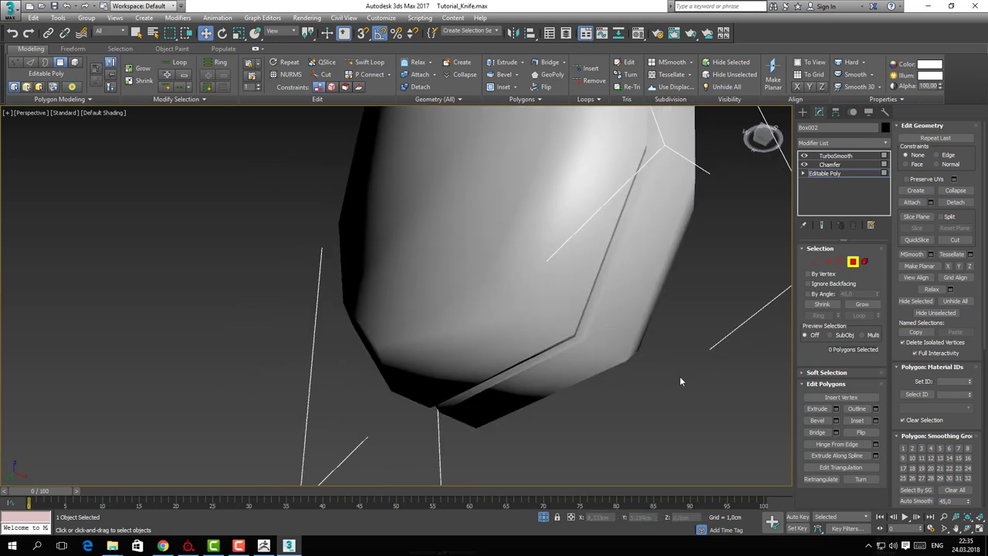
click(853, 261)
click(702, 348)
alt+middle_drag(702, 348, 620, 368)
scroll(743, 379, down, 5)
middle_drag(594, 408, 505, 335)
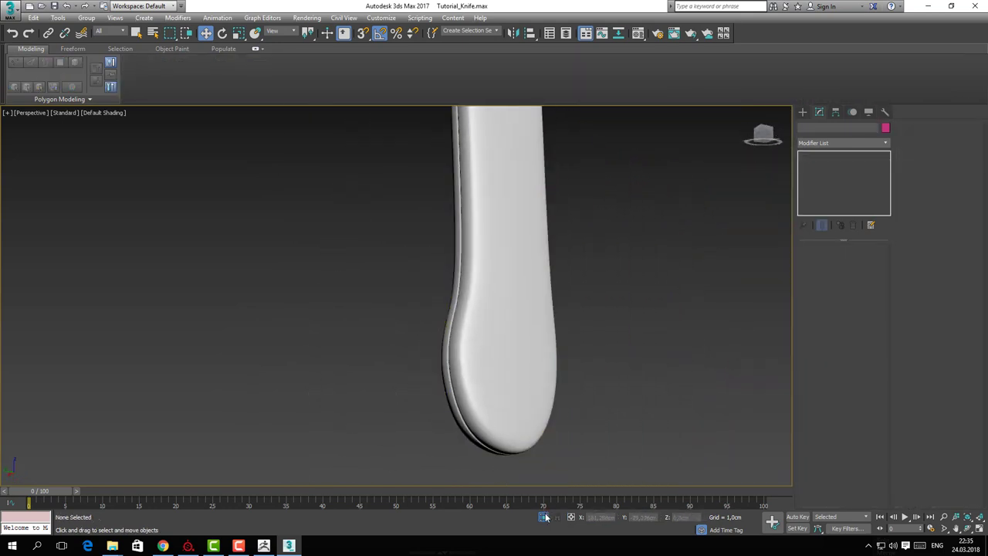
alt+middle_drag(545, 517, 439, 291)
Export only the wooden grip as wood.obj, replacing the existing file, and switch to ZBrush
click(439, 291)
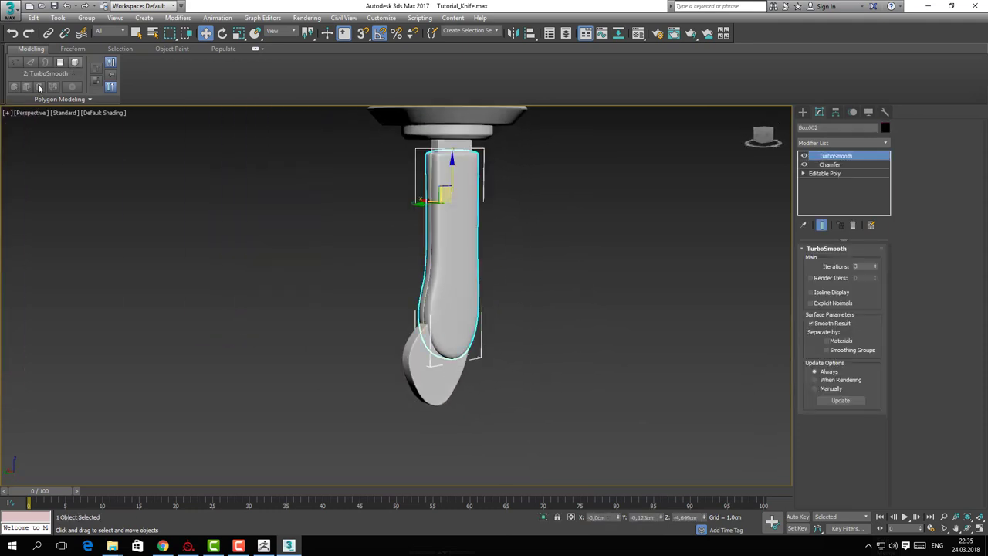
click(9, 9)
mouse_move(64, 168)
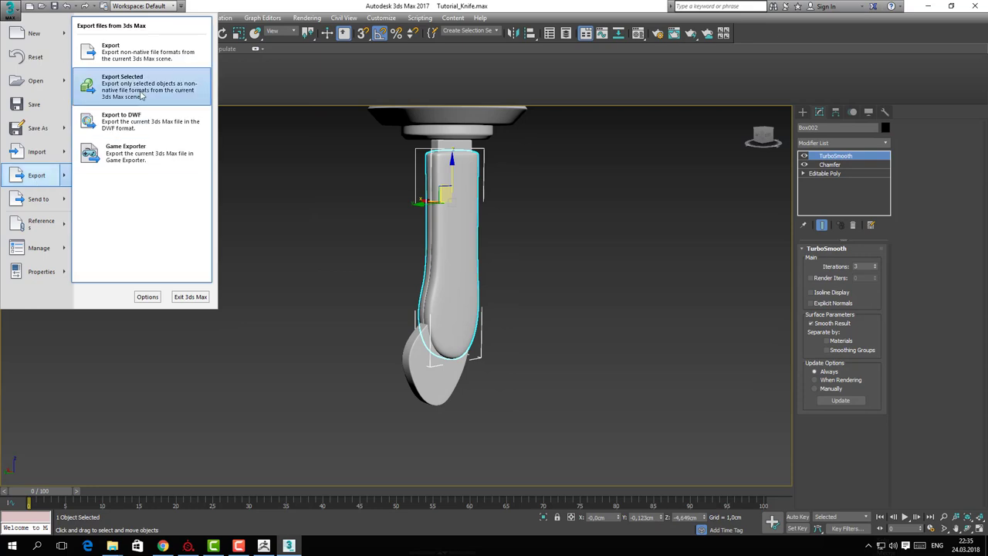
click(116, 75)
double_click(88, 101)
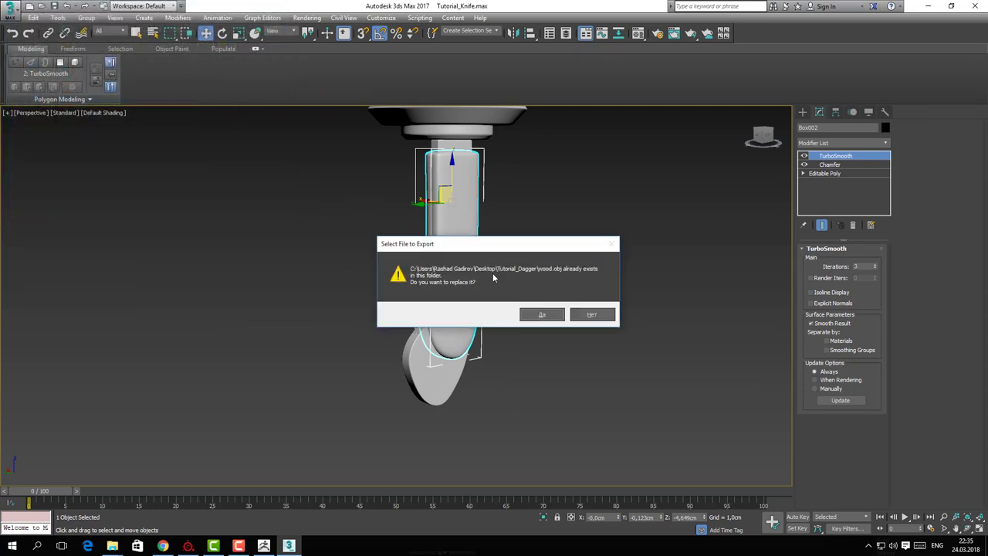
click(540, 316)
click(436, 354)
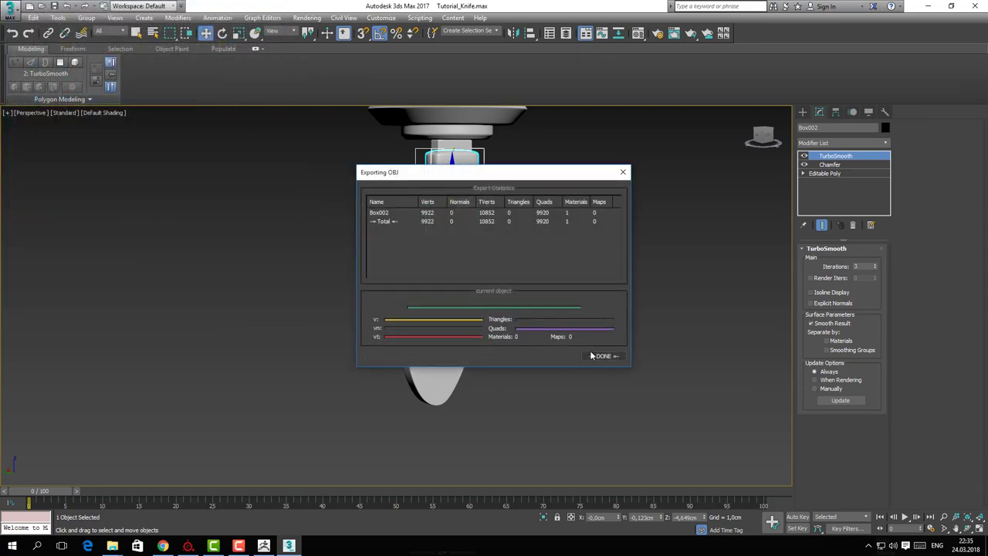
key(Return)
click(268, 547)
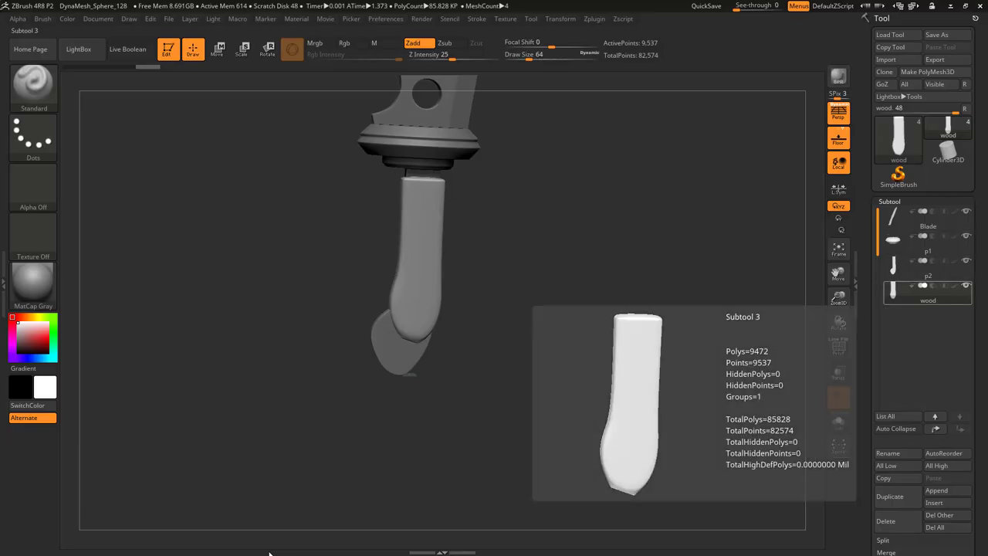
key(Up)
click(926, 268)
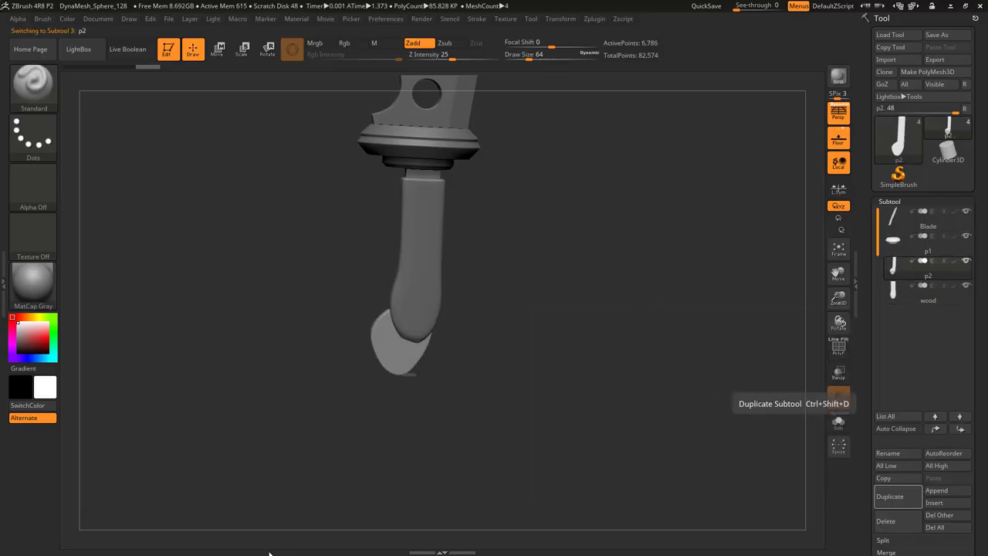
click(897, 521)
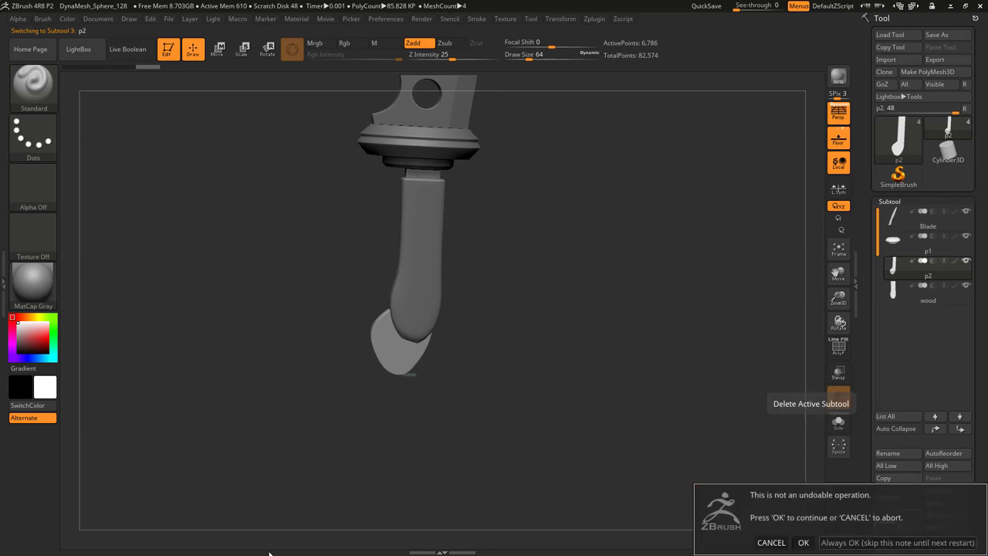
key(Return)
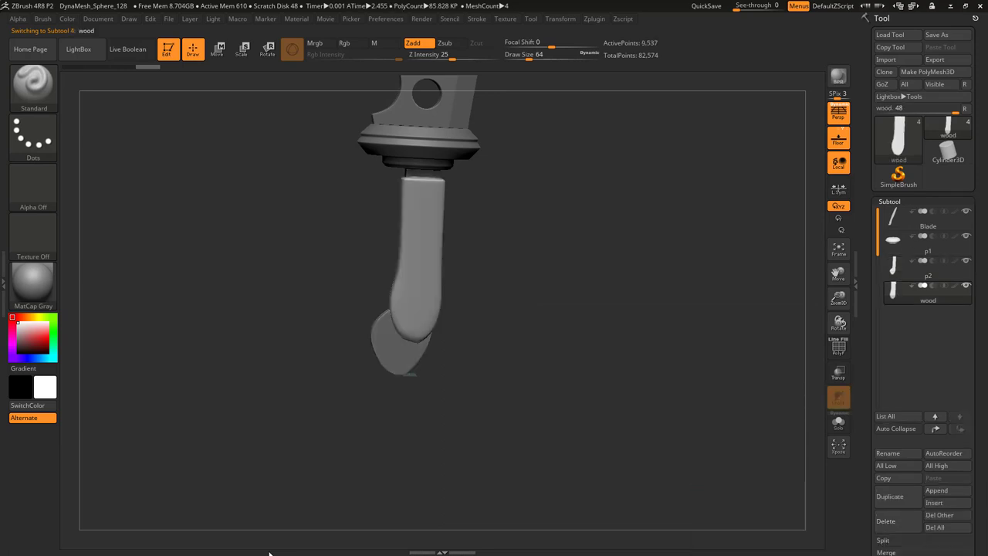
Import the re-exported wood.obj into the wood subtool to replace the old grip mesh
click(897, 60)
double_click(255, 104)
alt+drag(540, 232, 587, 333)
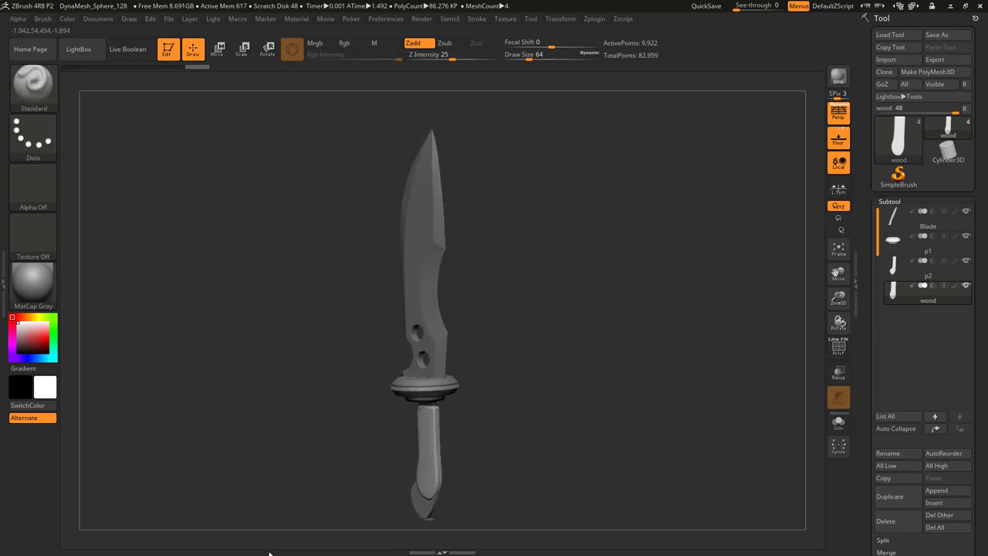
Inspect the assembled knife from several sides to check how the re-imported grip fits the other parts
right_drag(422, 377, 372, 417)
ctrl+right_drag(372, 417, 368, 363)
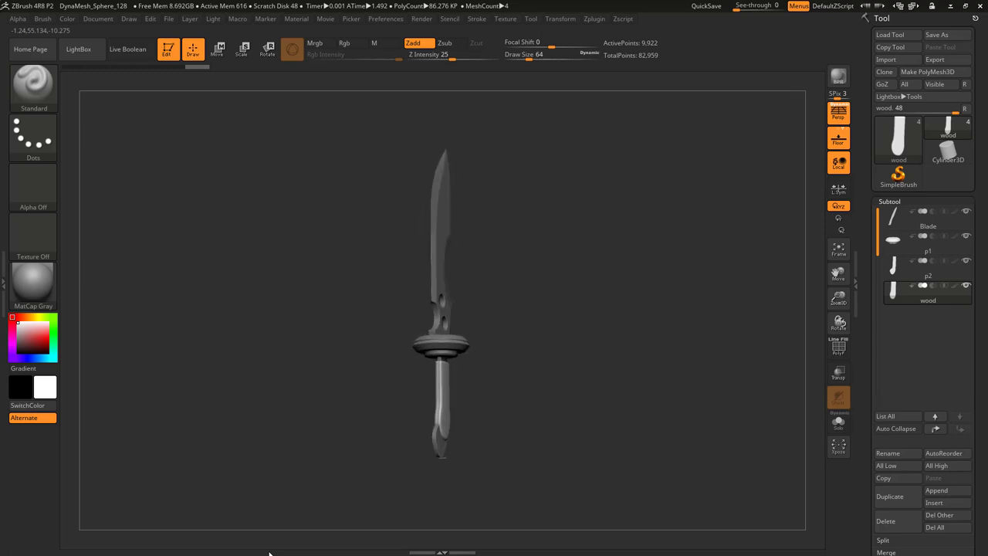
drag(587, 309, 668, 273)
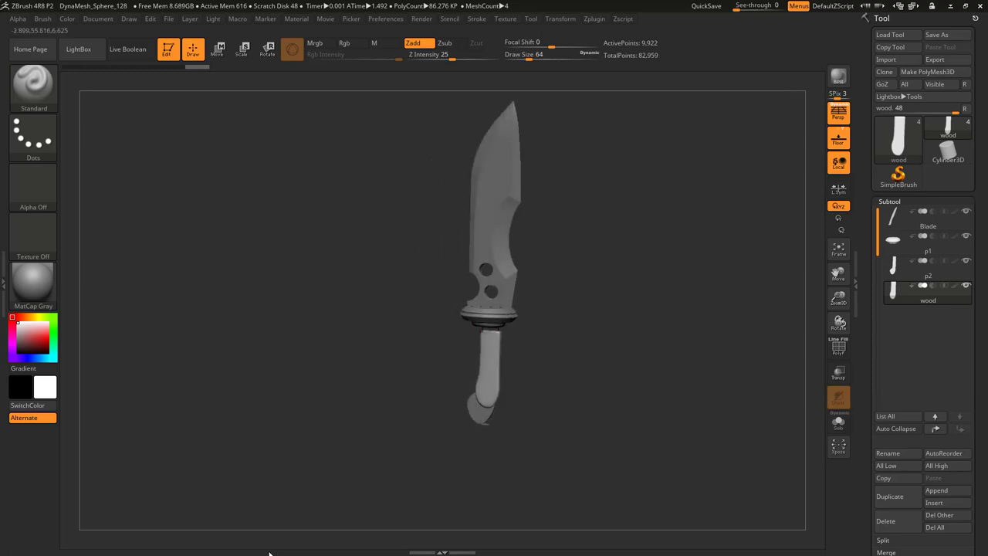
alt+drag(473, 351, 465, 359)
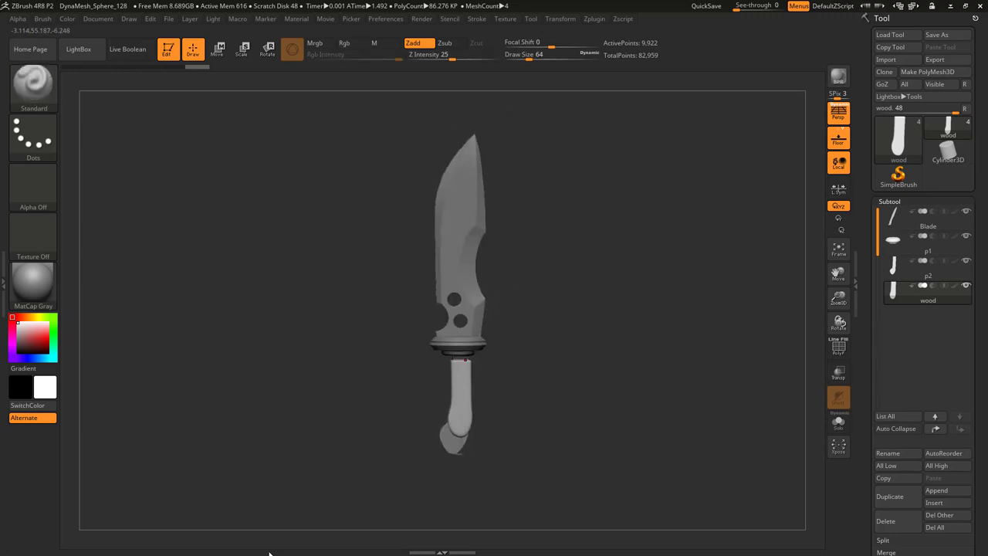
key(alt+Tab)
key(alt+Tab)
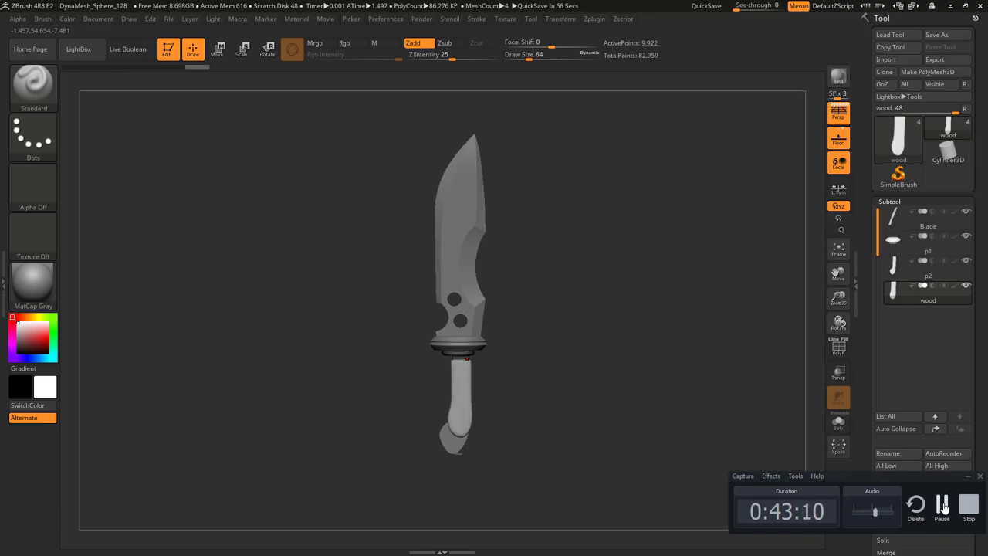
click(942, 506)
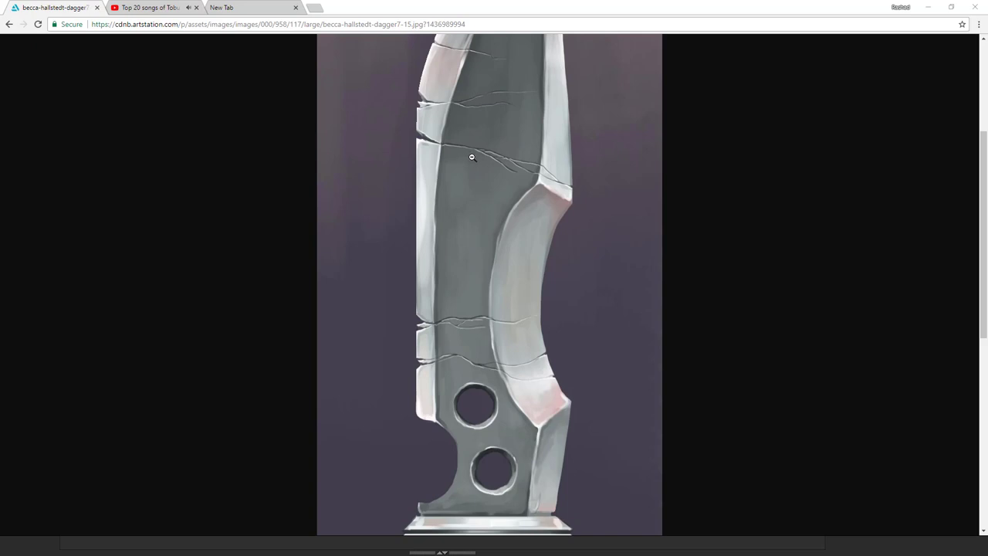
Examine the dagger reference painting in the browser, from the blade's cracks and chipped edges to the wooden grip and pommel
drag(982, 143, 975, 58)
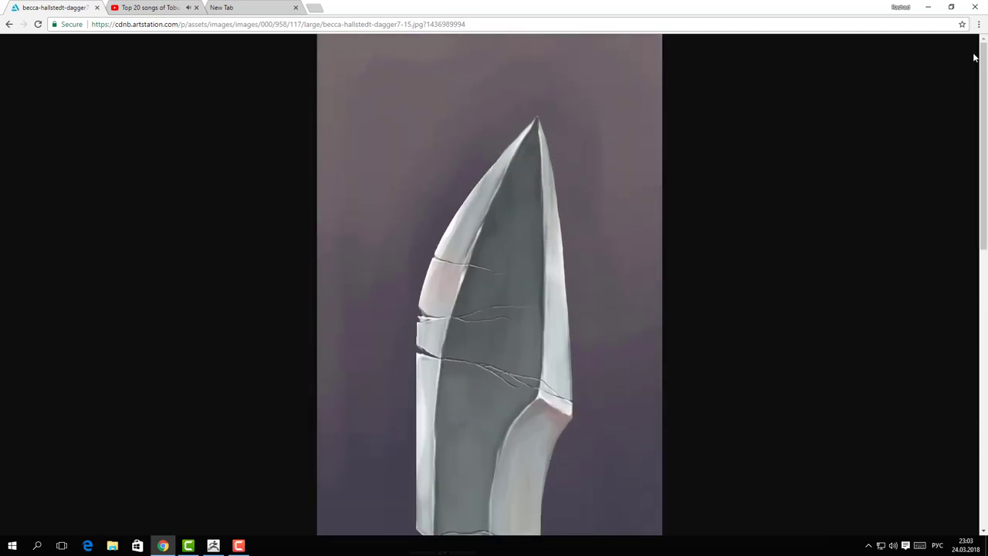
scroll(974, 58, down, 3)
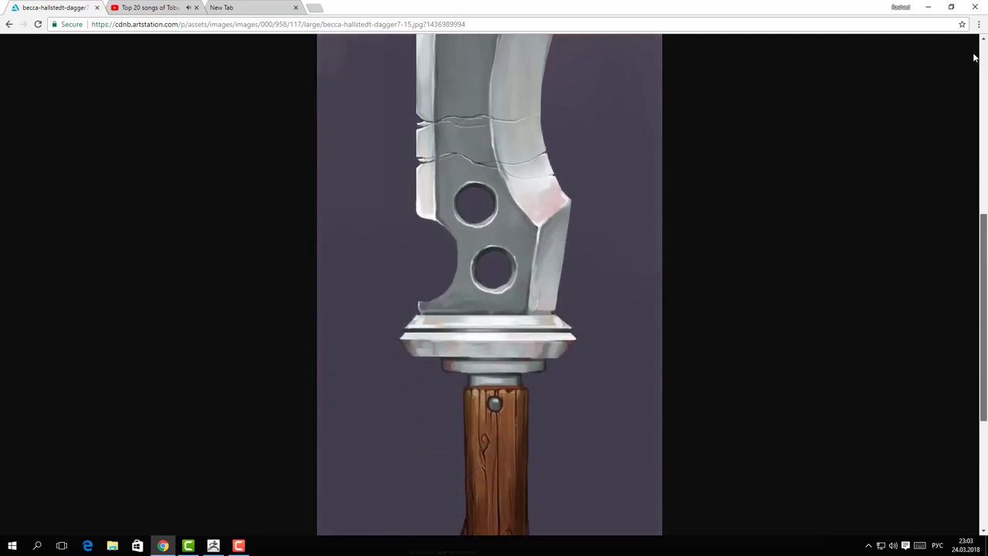
scroll(974, 58, down, 3)
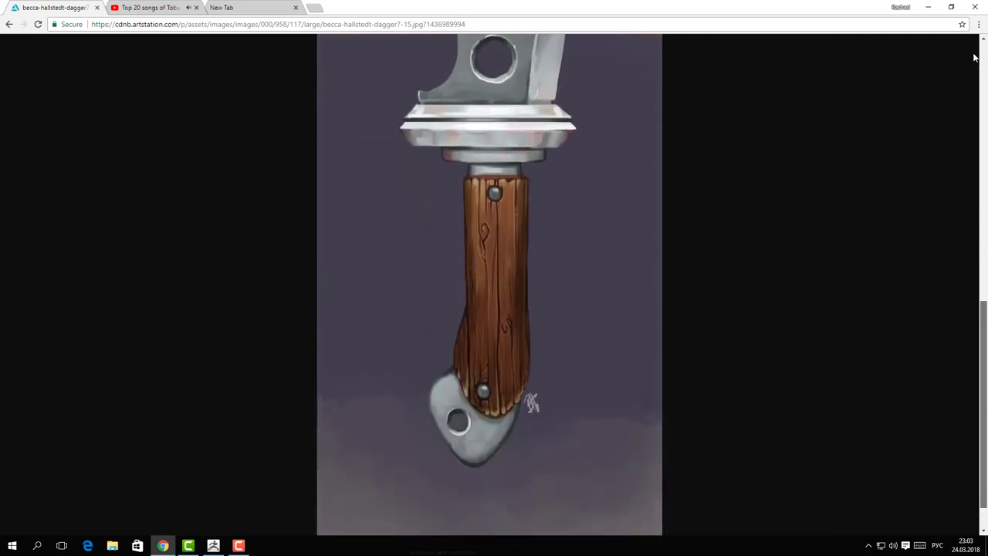
scroll(973, 58, up, 1)
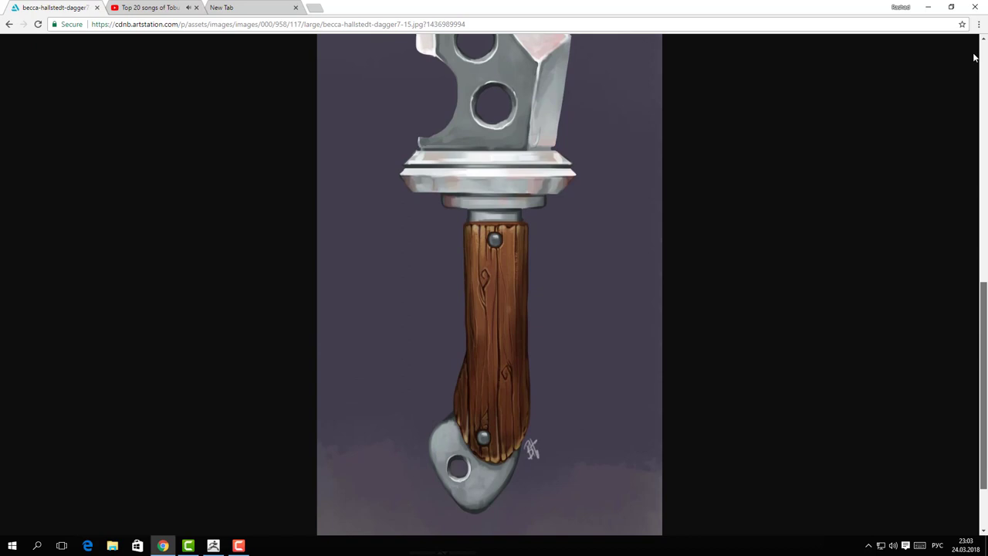
scroll(974, 58, up, 5)
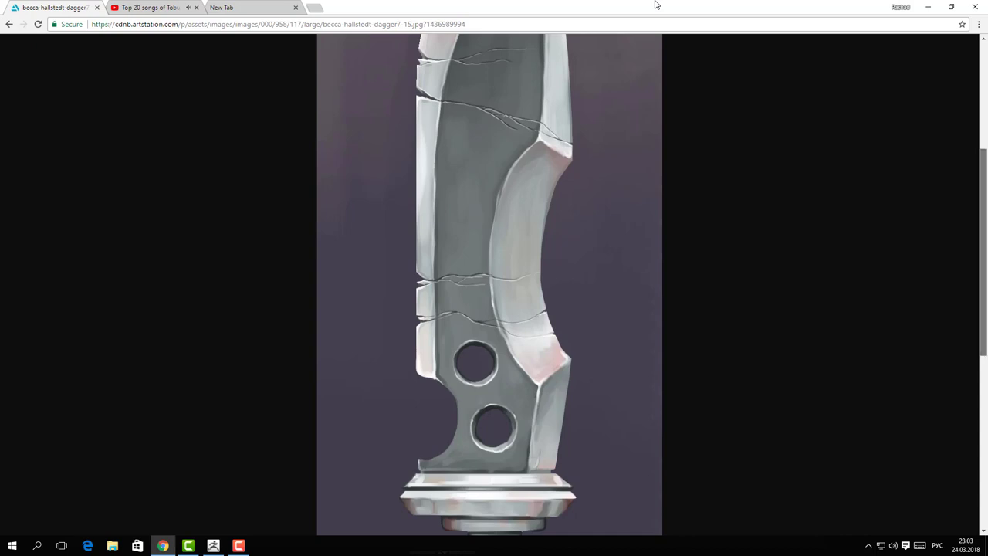
scroll(654, 5, up, 4)
scroll(655, 5, down, 3)
scroll(654, 5, up, 1)
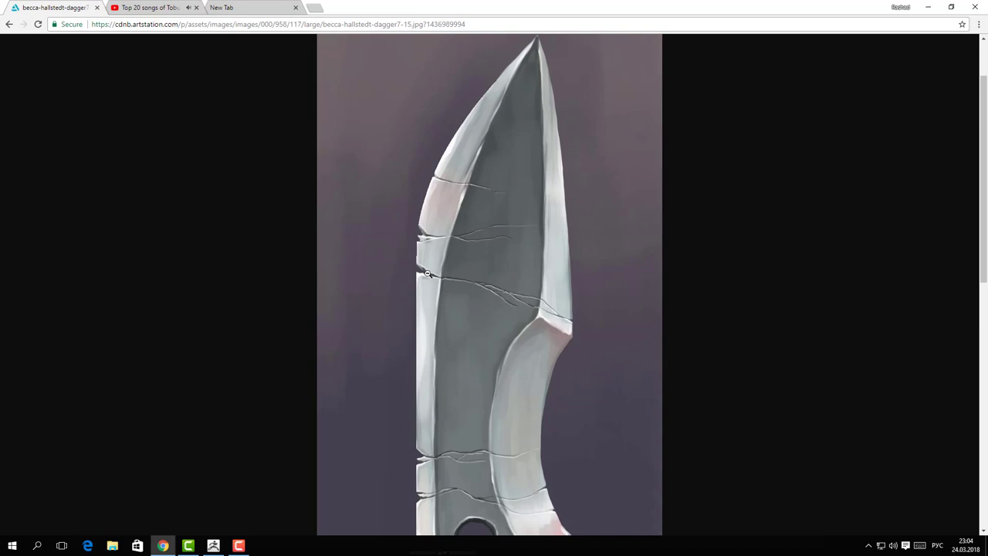
scroll(453, 280, down, 4)
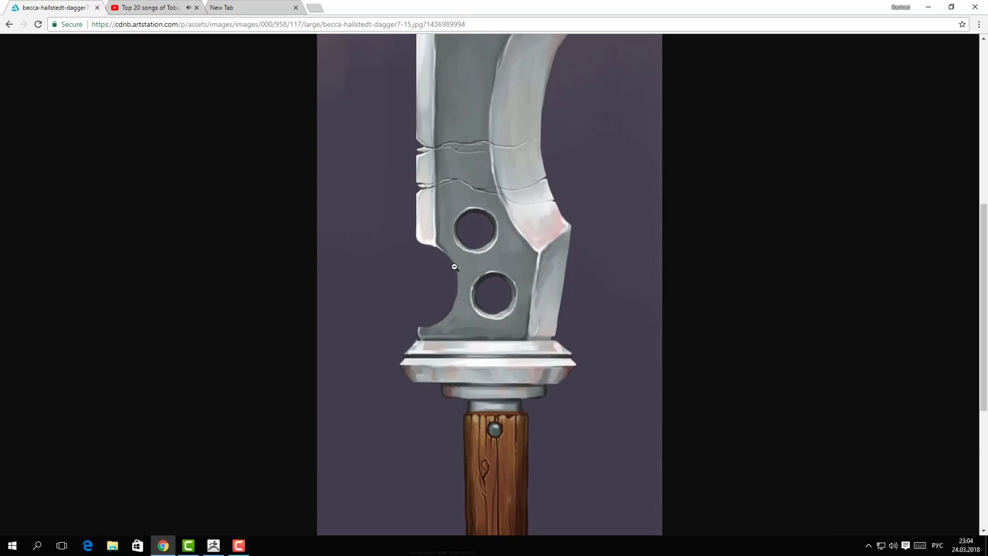
scroll(451, 266, down, 2)
scroll(447, 269, up, 5)
scroll(446, 271, up, 3)
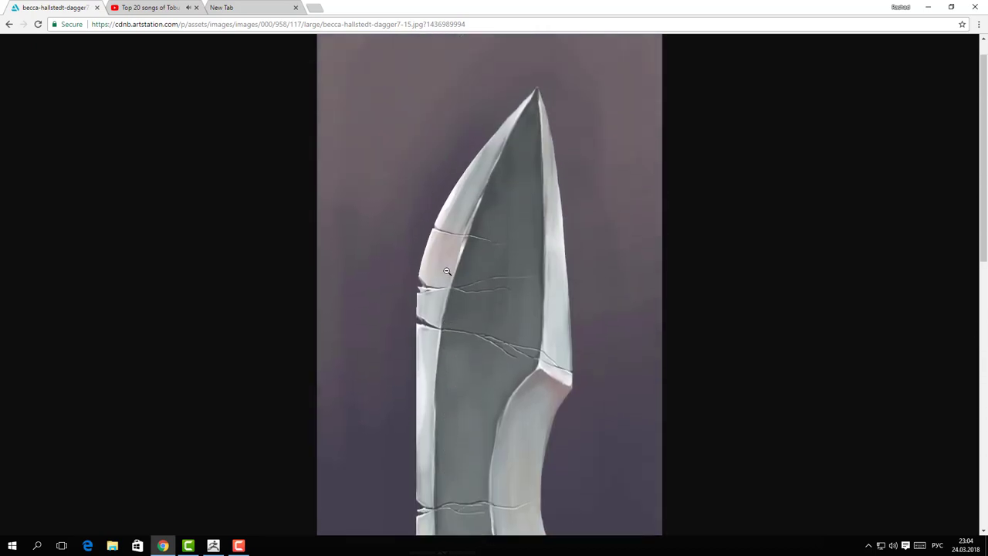
scroll(448, 269, down, 6)
scroll(411, 352, down, 2)
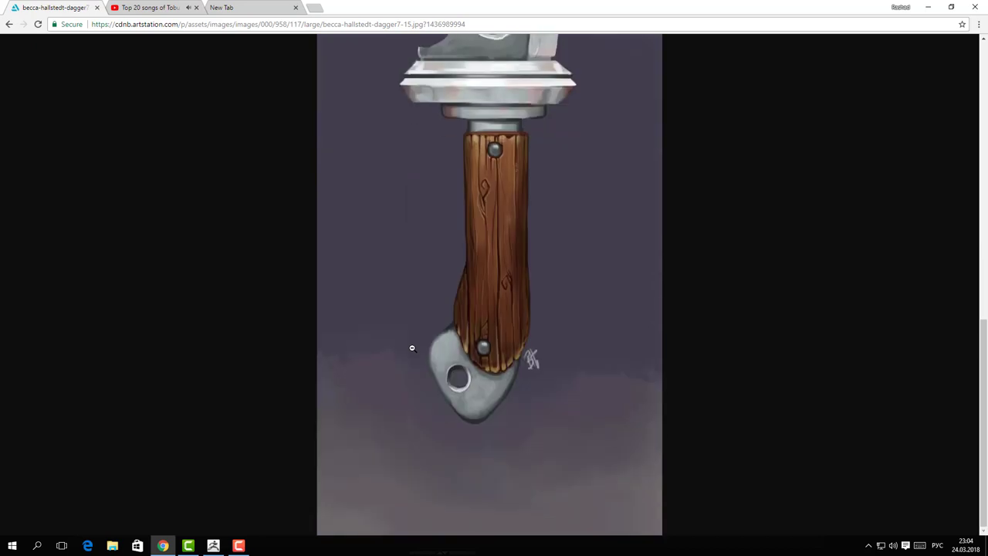
scroll(410, 347, up, 6)
scroll(412, 347, up, 5)
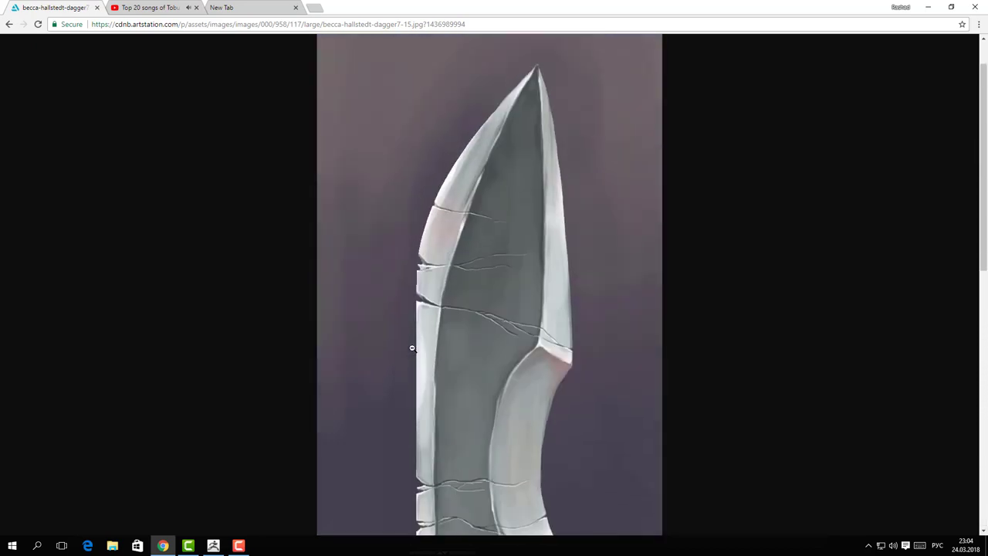
scroll(416, 351, down, 4)
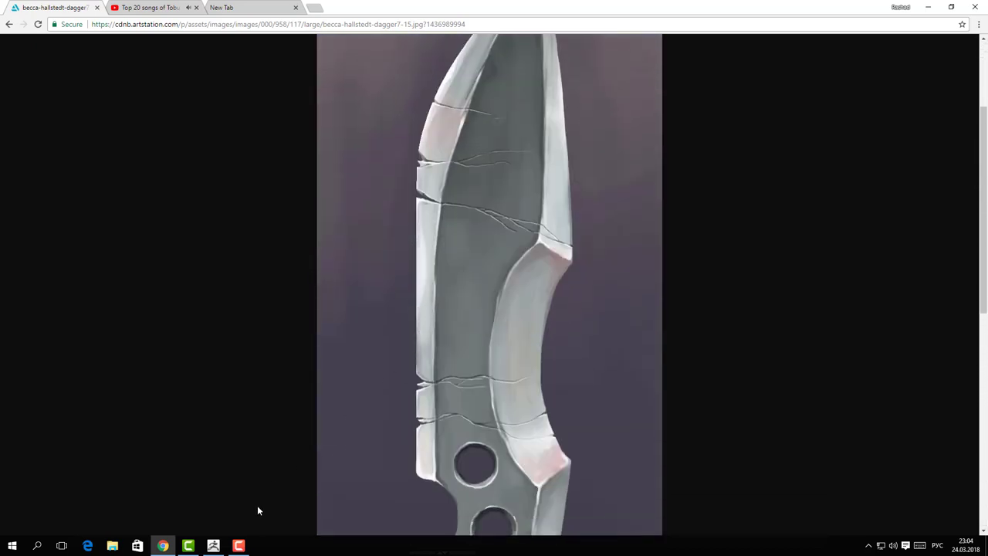
Return to ZBrush and make the Blade subtool active
click(213, 545)
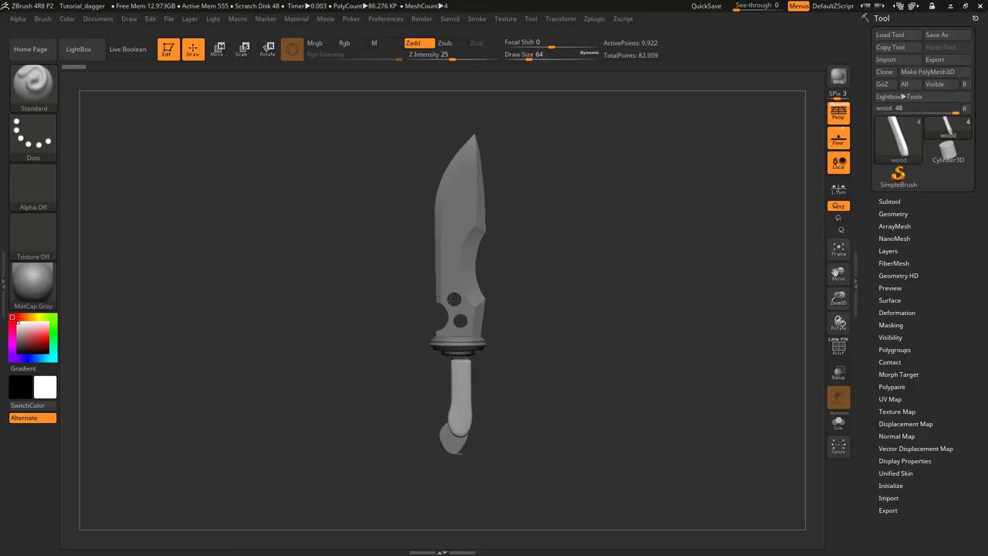
alt+right_drag(463, 200, 507, 383)
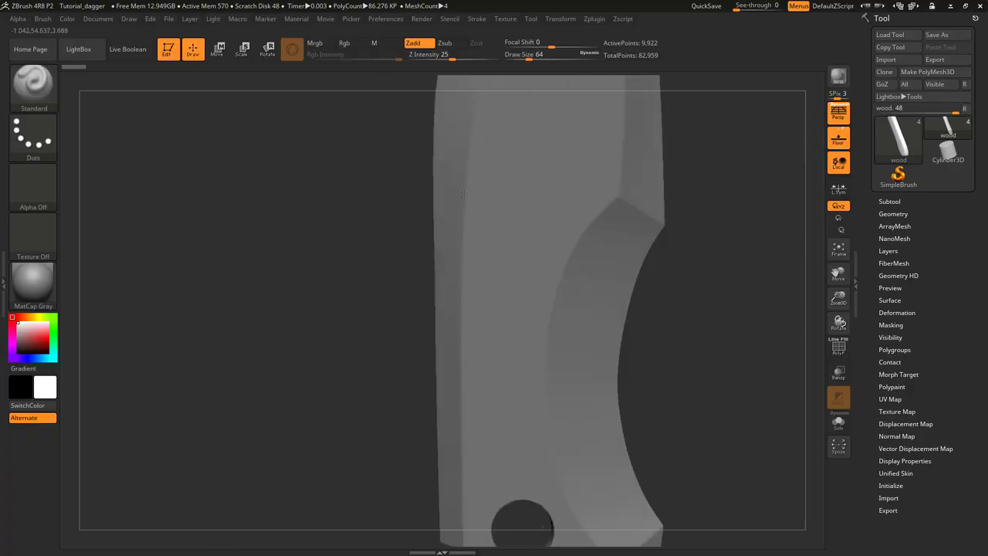
right_drag(466, 345, 494, 255)
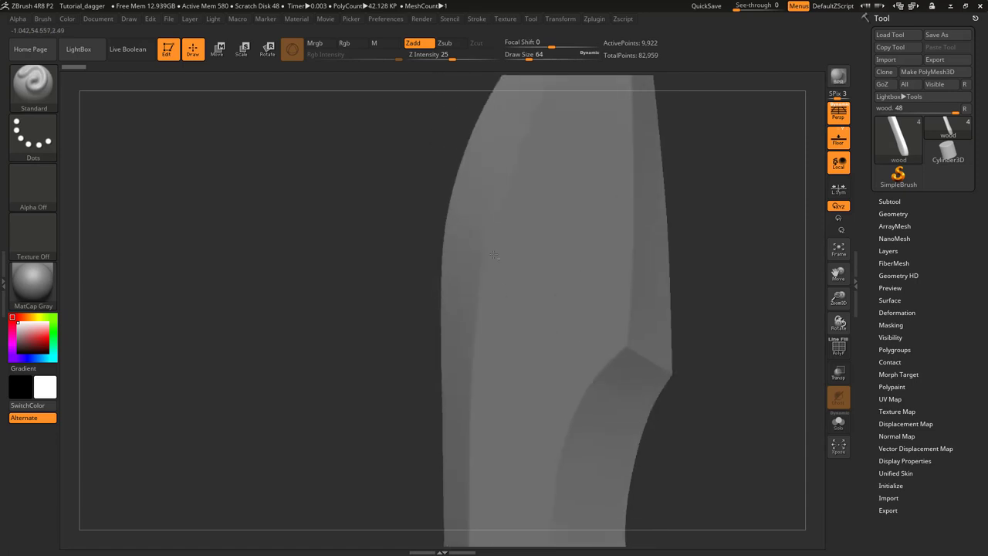
right_drag(521, 119, 509, 194)
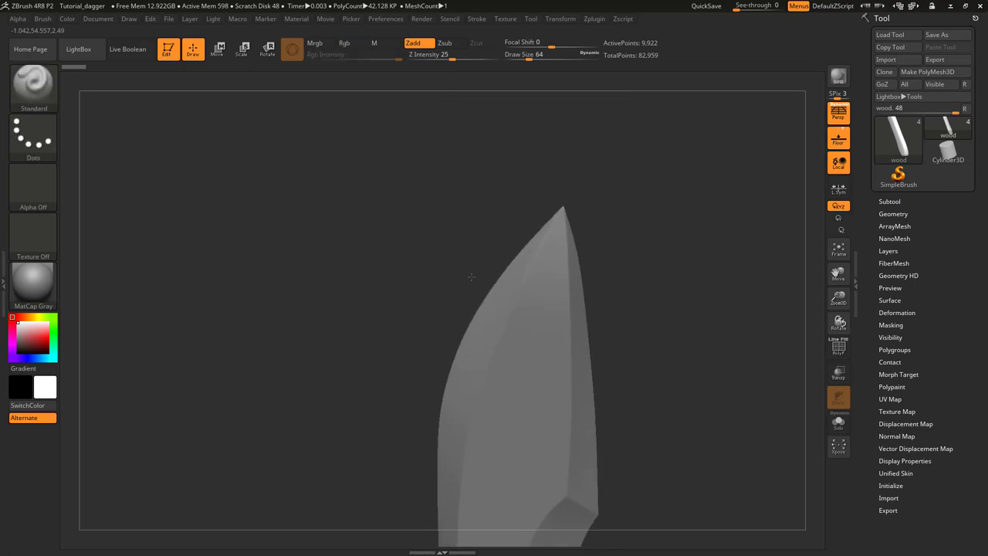
mouse_move(465, 273)
right_down()
mouse_move(441, 226)
mouse_move(450, 213)
right_up()
alt+click(515, 229)
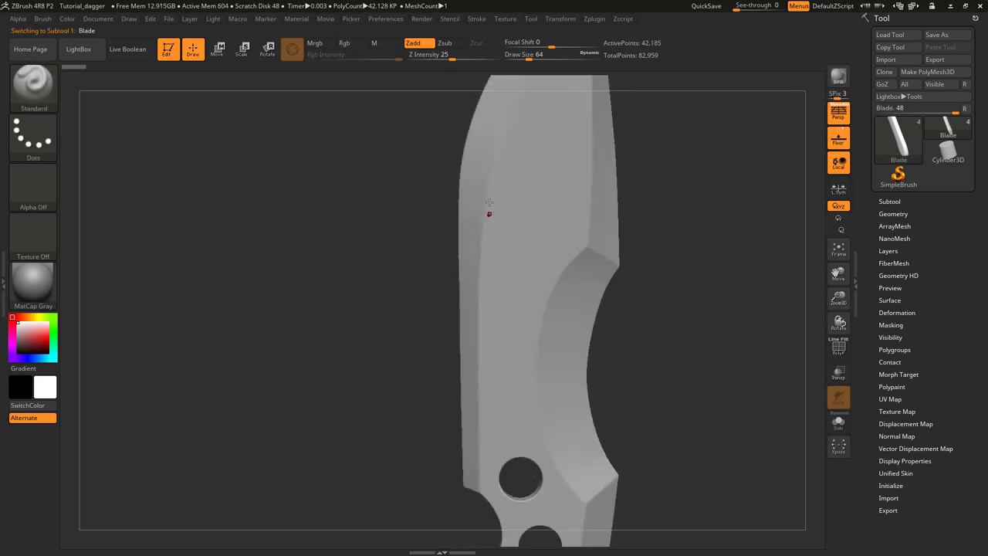
Set the Standard brush's draw size to 1000 and view the blade's edge and lower part up close
key(s)
drag(485, 222, 551, 213)
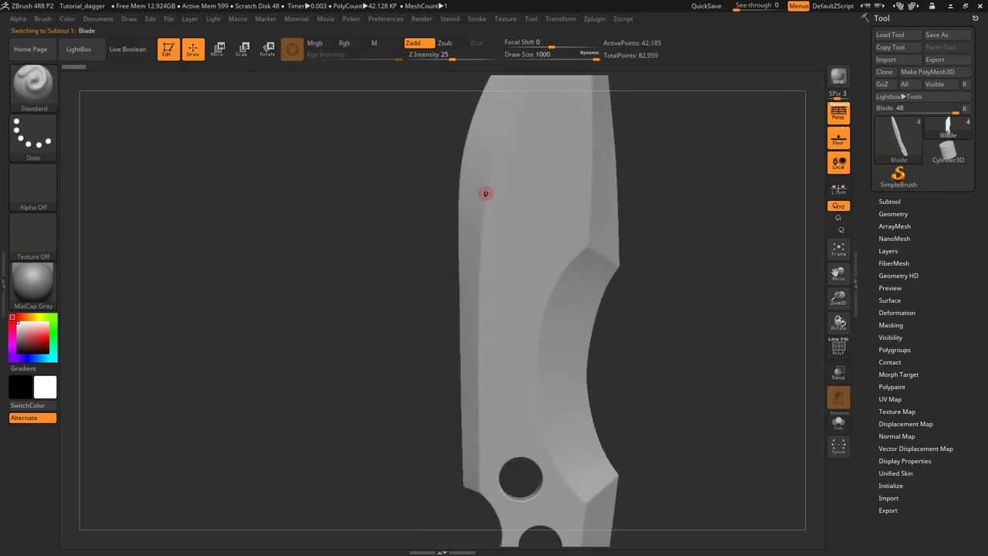
right_drag(505, 217, 485, 205)
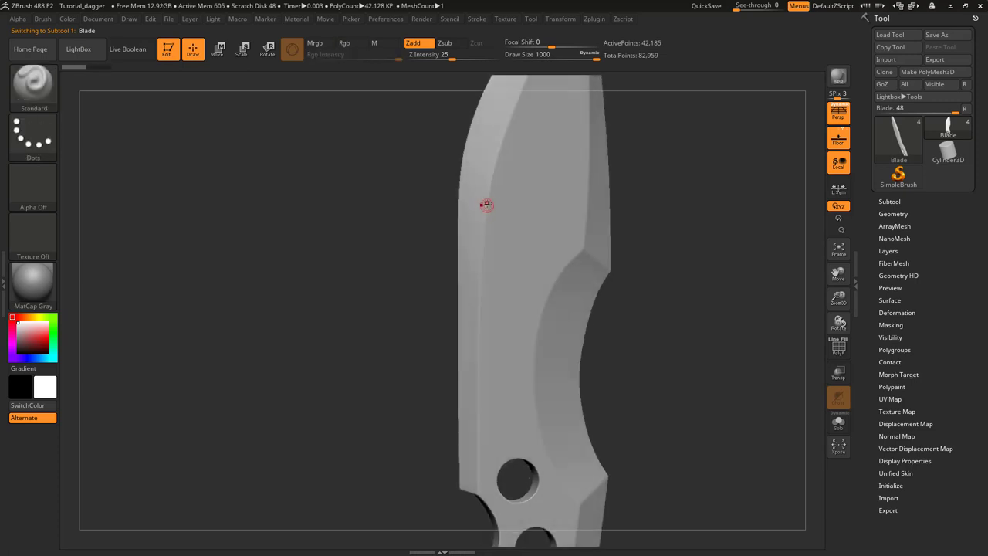
right_drag(483, 258, 480, 243)
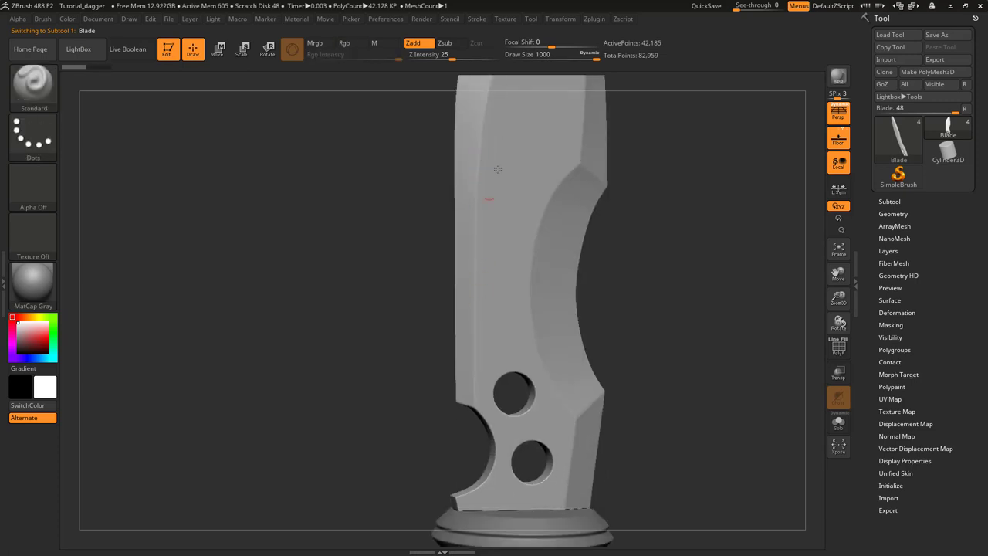
Test a Standard brush stroke on the blade's upper face and undo it
right_drag(498, 168, 507, 203)
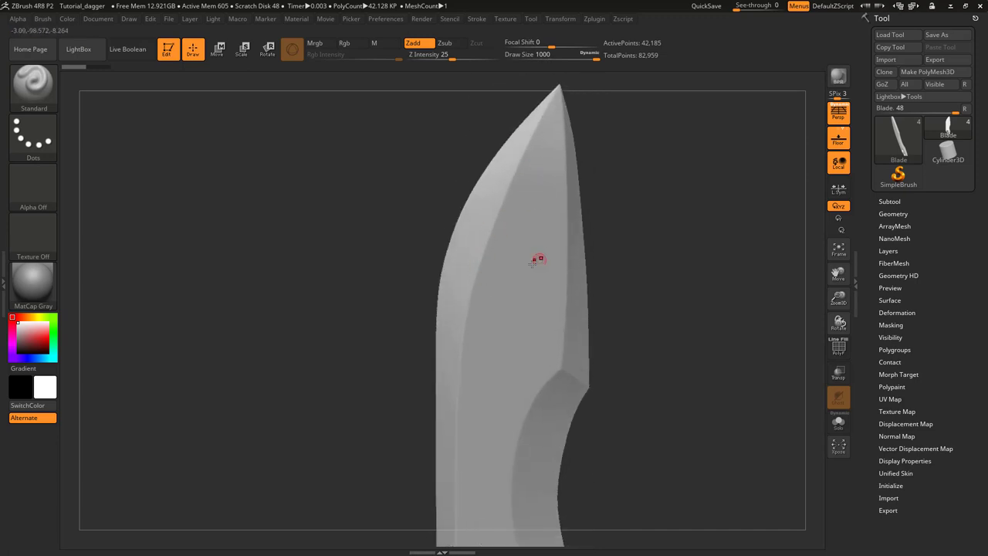
mouse_move(538, 259)
right_down()
mouse_move(510, 274)
mouse_move(487, 260)
mouse_move(496, 255)
mouse_move(491, 203)
mouse_move(512, 353)
mouse_move(484, 324)
mouse_move(474, 287)
mouse_move(512, 249)
mouse_move(481, 309)
mouse_move(467, 289)
mouse_move(500, 295)
mouse_move(422, 327)
mouse_move(448, 313)
right_up()
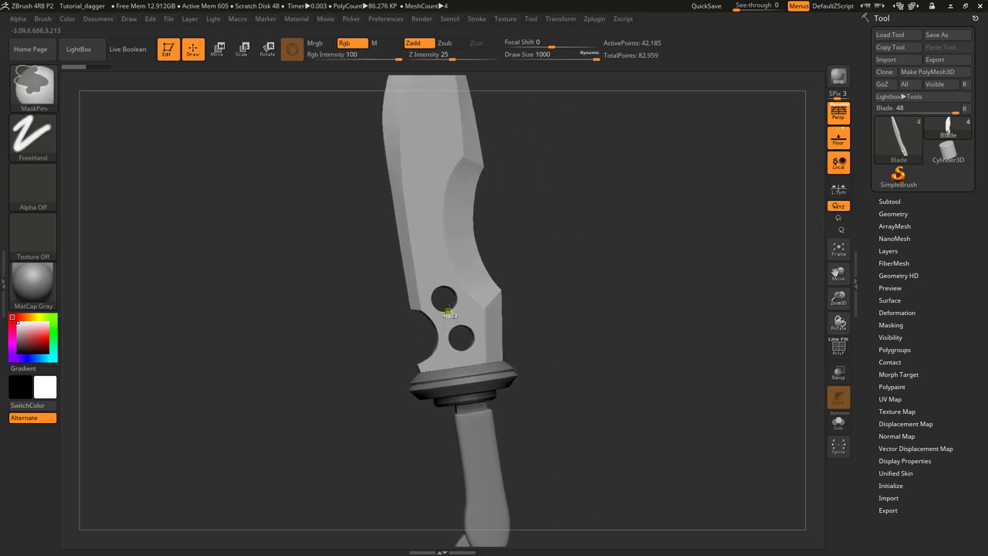
shift+right_drag(470, 278, 465, 254)
alt+right_drag(458, 344, 481, 273)
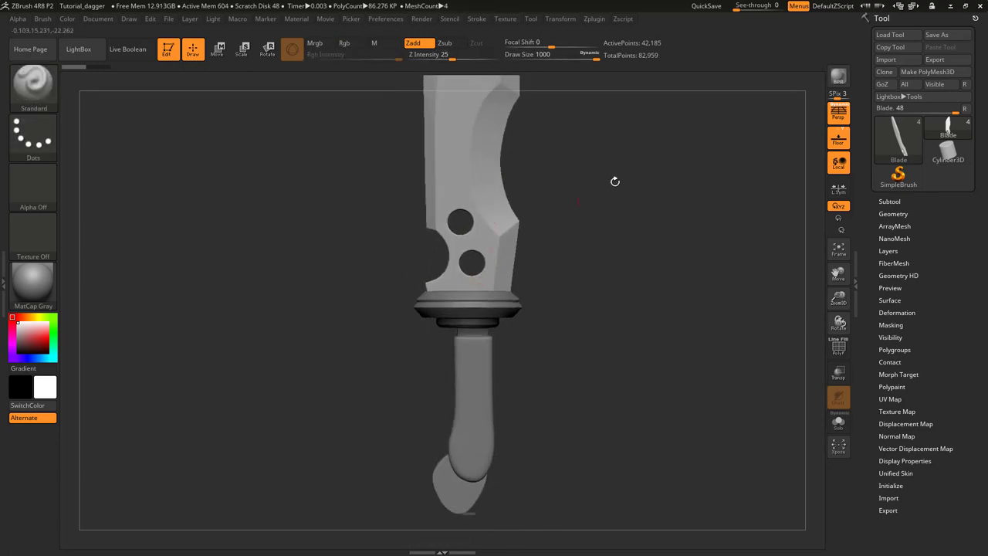
mouse_move(437, 112)
right_down()
mouse_move(430, 201)
mouse_move(456, 215)
right_up()
ctrl+right_drag(456, 215, 456, 278)
alt+right_drag(462, 168, 455, 205)
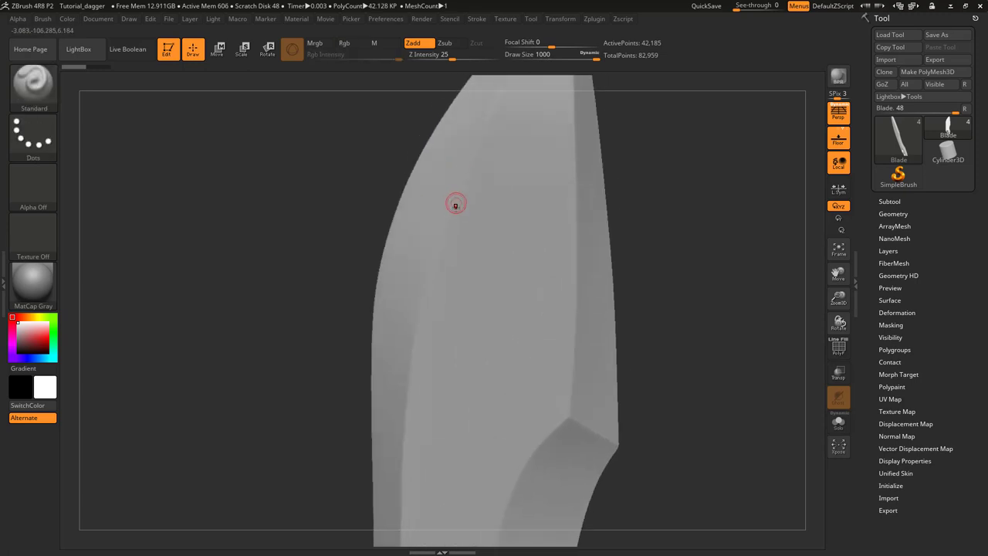
drag(454, 204, 468, 164)
ctrl+click(459, 194)
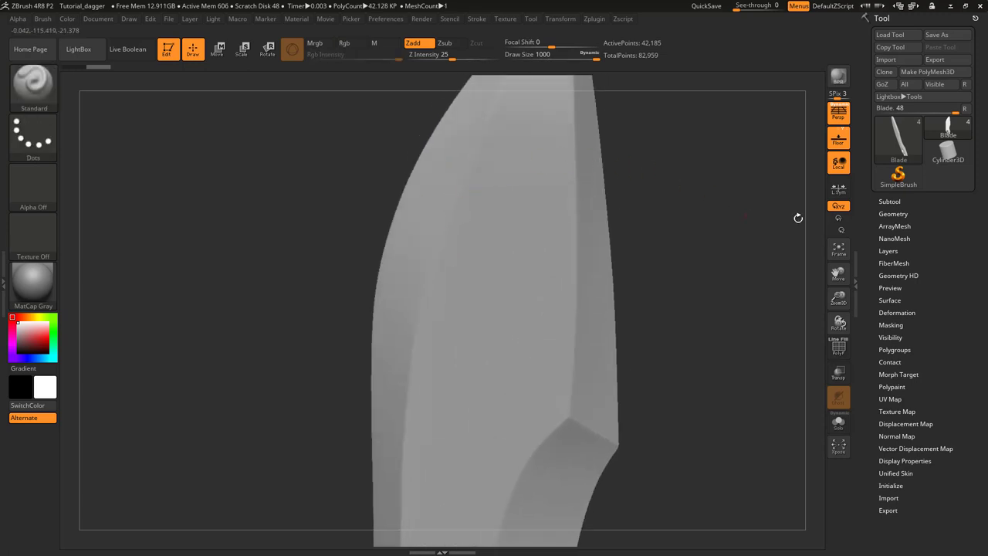
Divide the blade's geometry up to subdivision level 5, testing strokes on its face along the way and undoing them
click(895, 214)
click(885, 305)
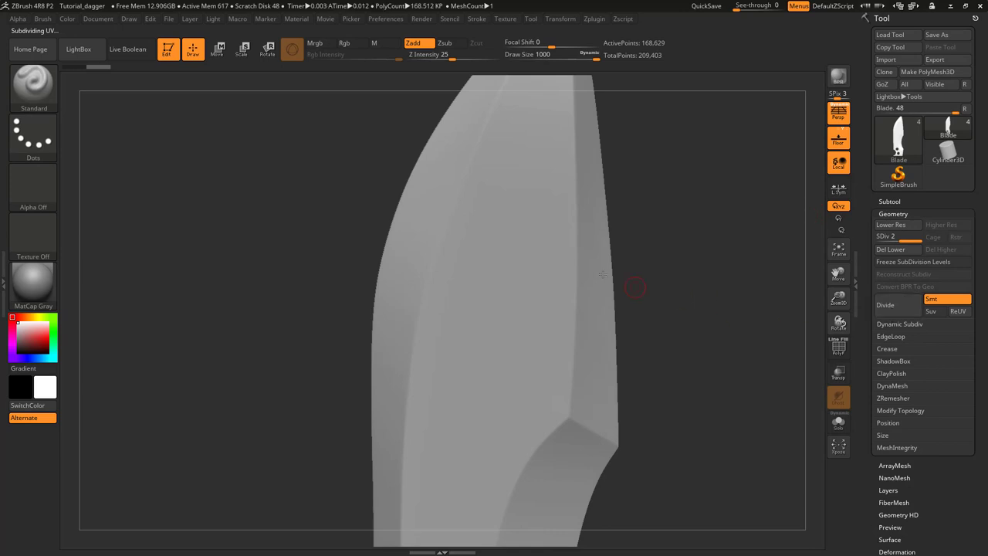
click(883, 315)
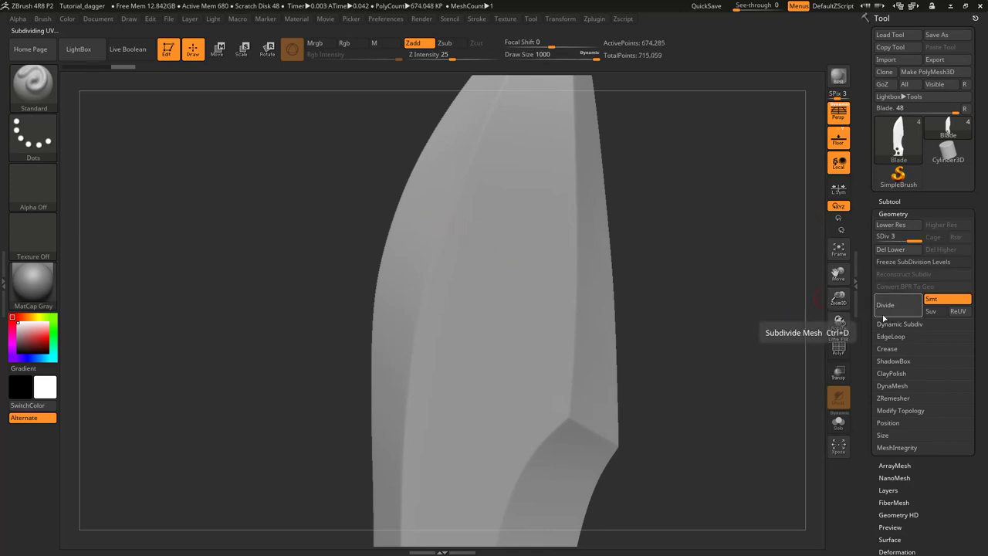
click(884, 314)
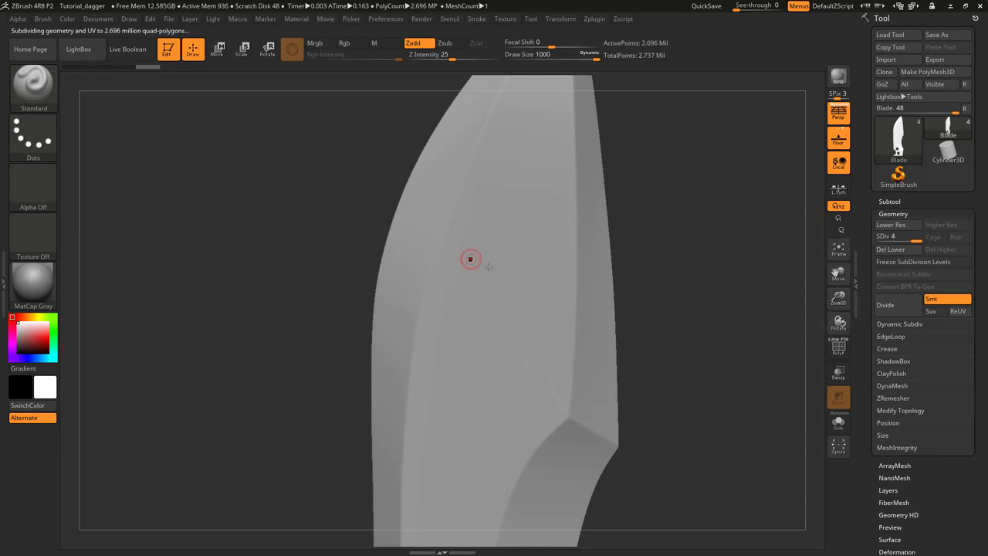
drag(484, 266, 506, 468)
key(ctrl+z)
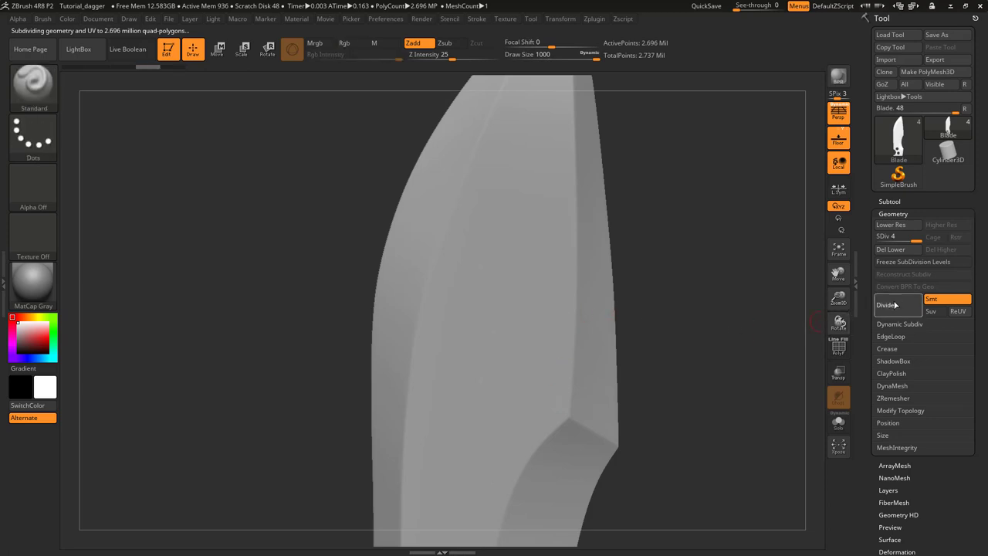
click(885, 305)
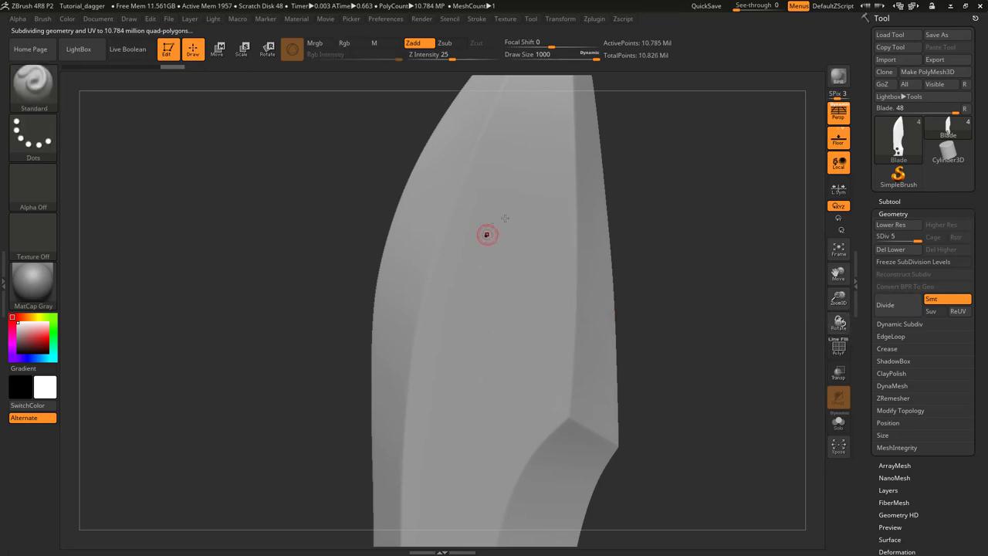
drag(486, 232, 470, 456)
key(ctrl+z)
Choose the TrimDynamic brush and set the display to MatCap Pearl Cavity with a grey color of RGB 194, 194, 194
click(48, 92)
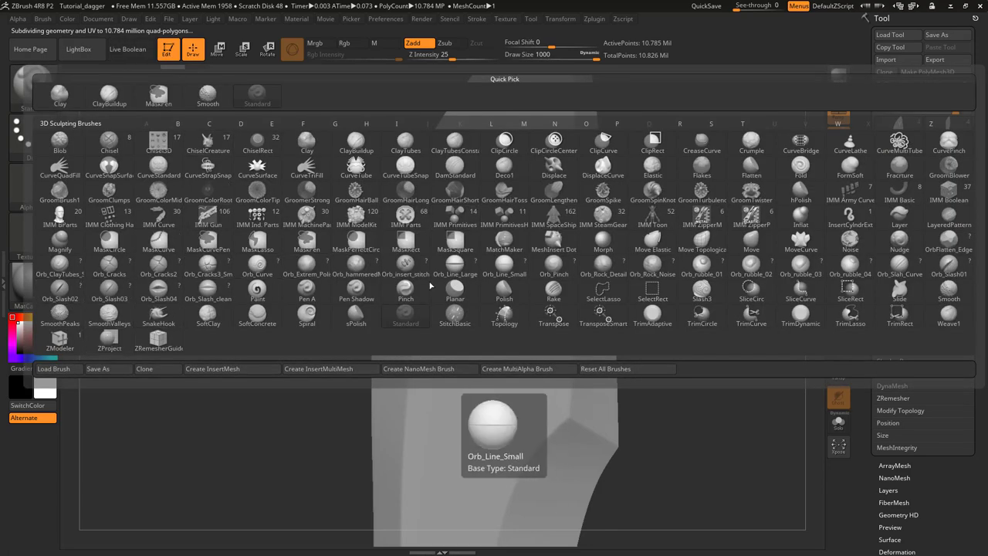
click(806, 322)
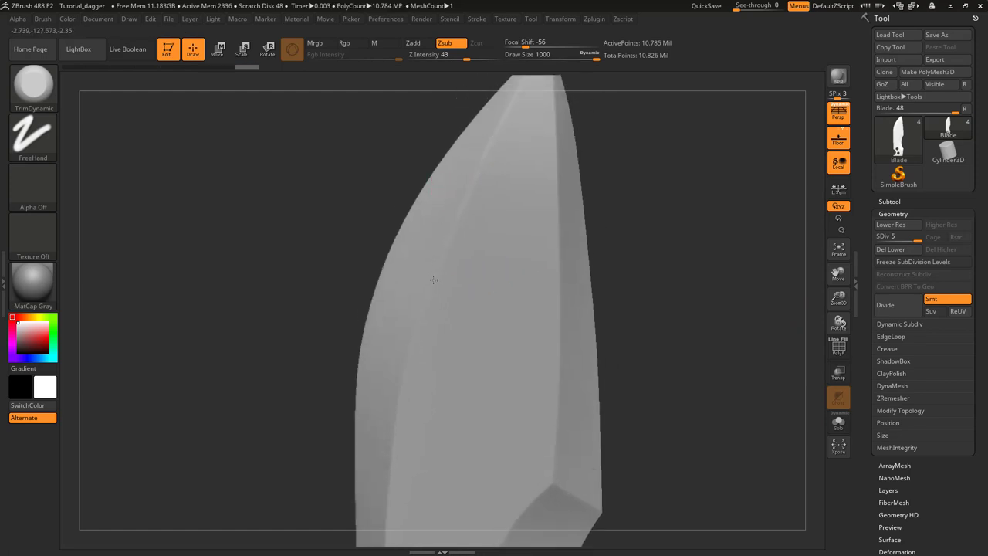
click(33, 281)
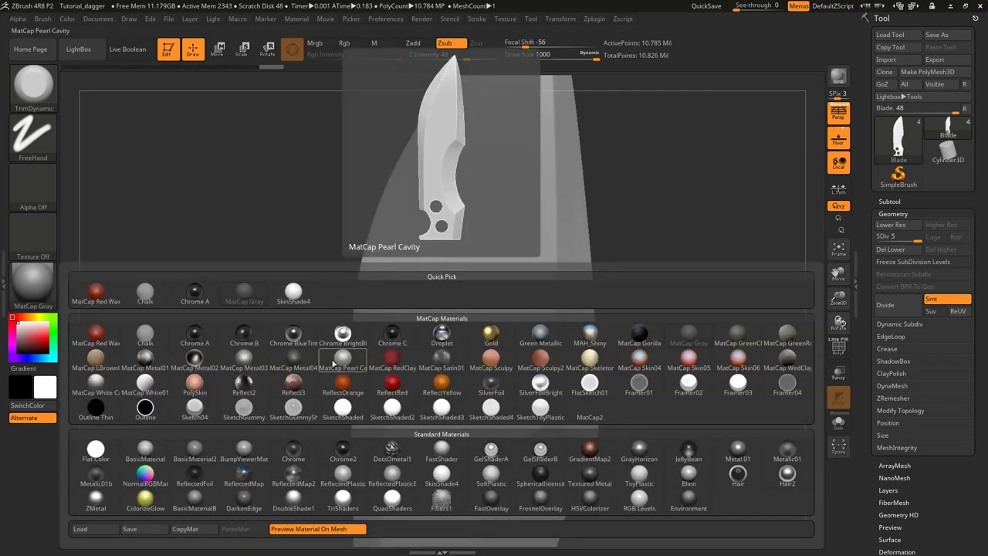
click(333, 363)
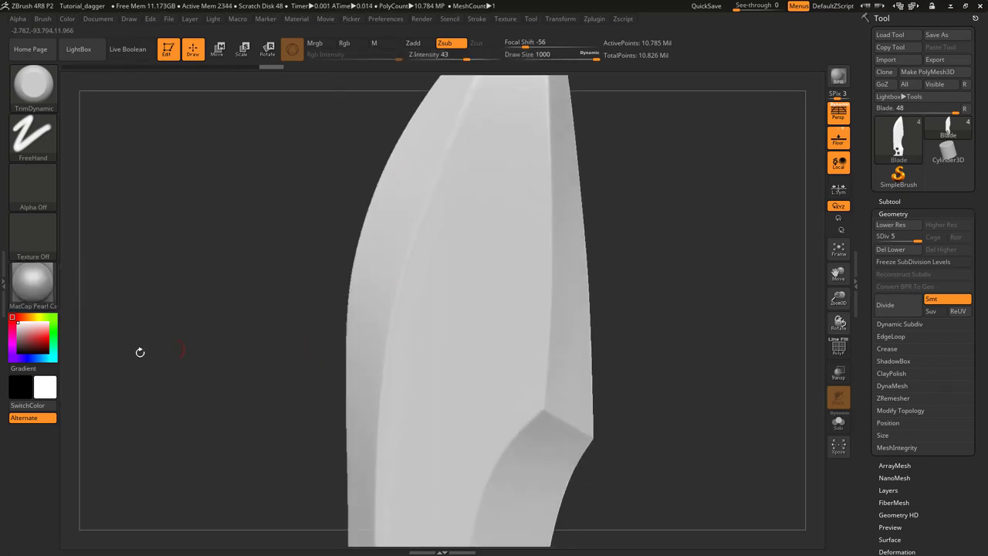
drag(17, 322, 18, 330)
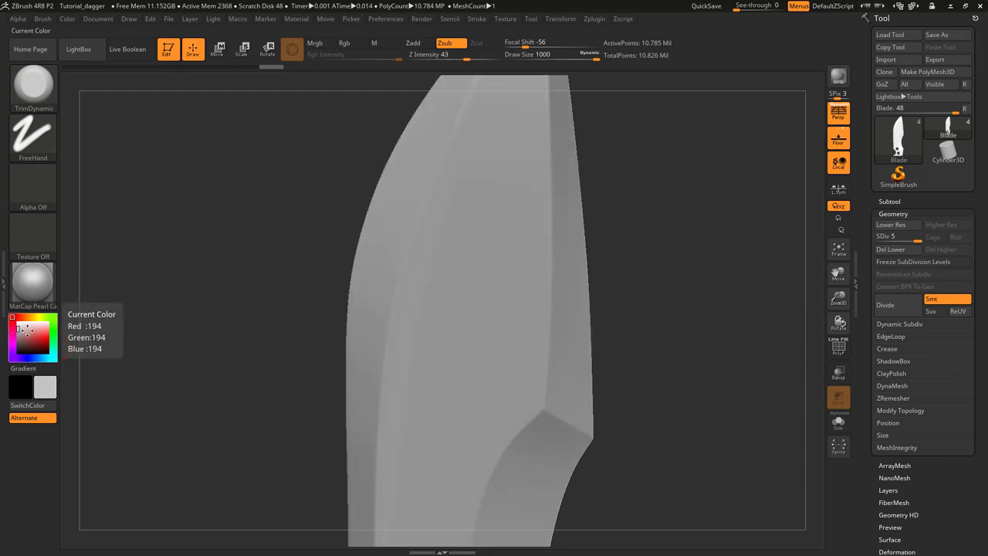
drag(254, 297, 379, 258)
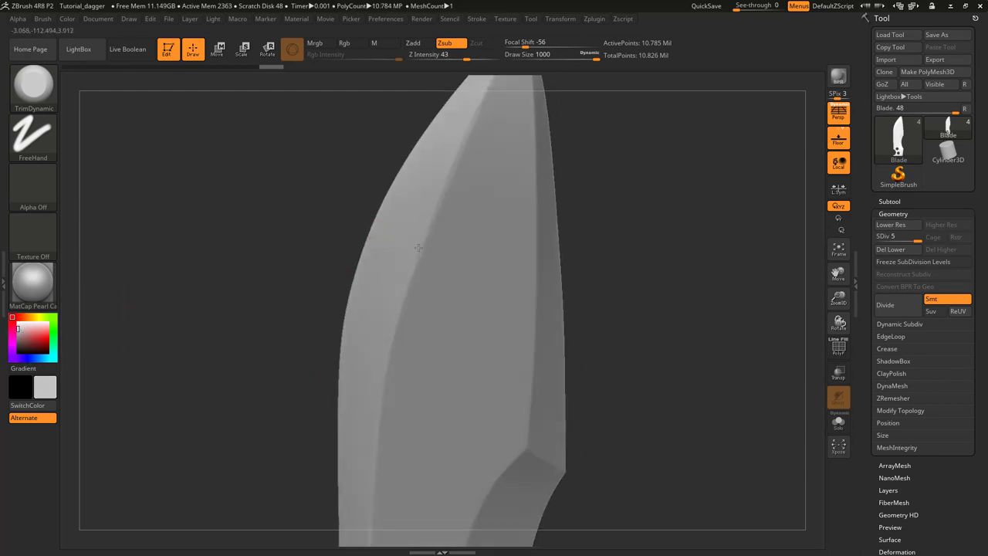
Flatten the blade's bevel ridges with TrimDynamic, working from the tip down along the long cutting-edge bevel
drag(457, 152, 472, 125)
mouse_move(440, 199)
alt+right_down()
mouse_move(437, 252)
mouse_move(423, 275)
alt+right_up()
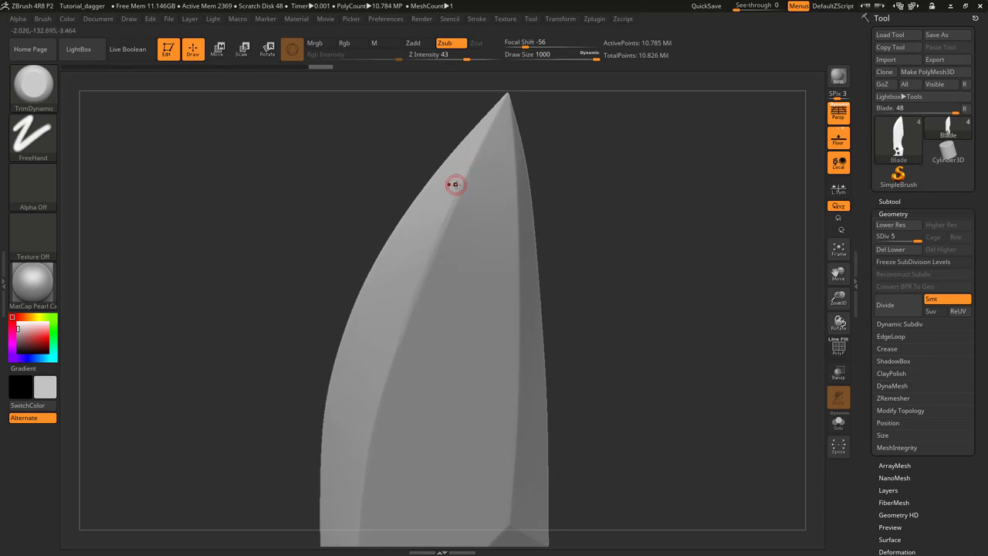
mouse_move(456, 185)
mouse_down()
mouse_move(486, 132)
mouse_move(505, 232)
mouse_move(501, 265)
mouse_up()
mouse_move(494, 255)
alt+right_down()
mouse_move(449, 132)
mouse_move(499, 184)
alt+right_up()
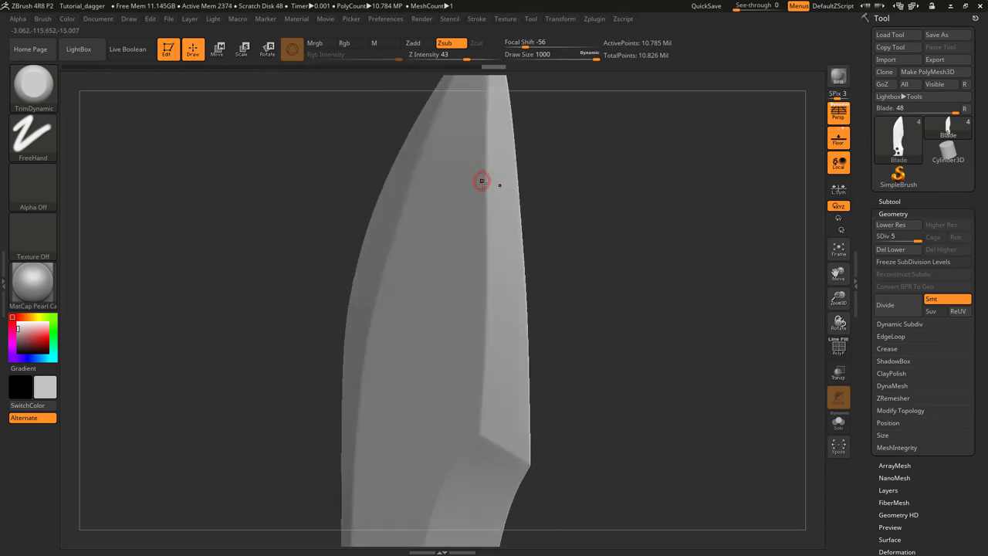
right_drag(488, 124, 439, 233)
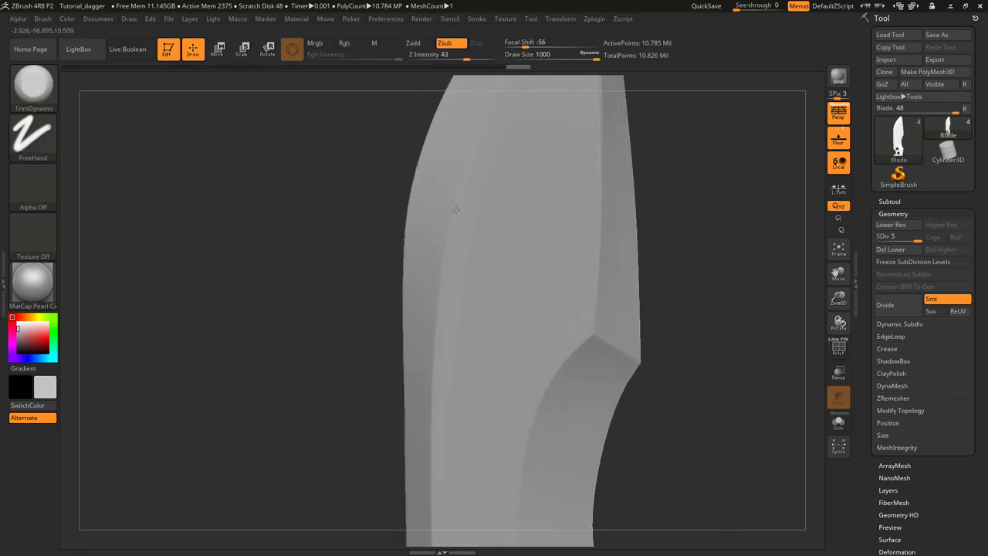
right_drag(445, 319, 434, 203)
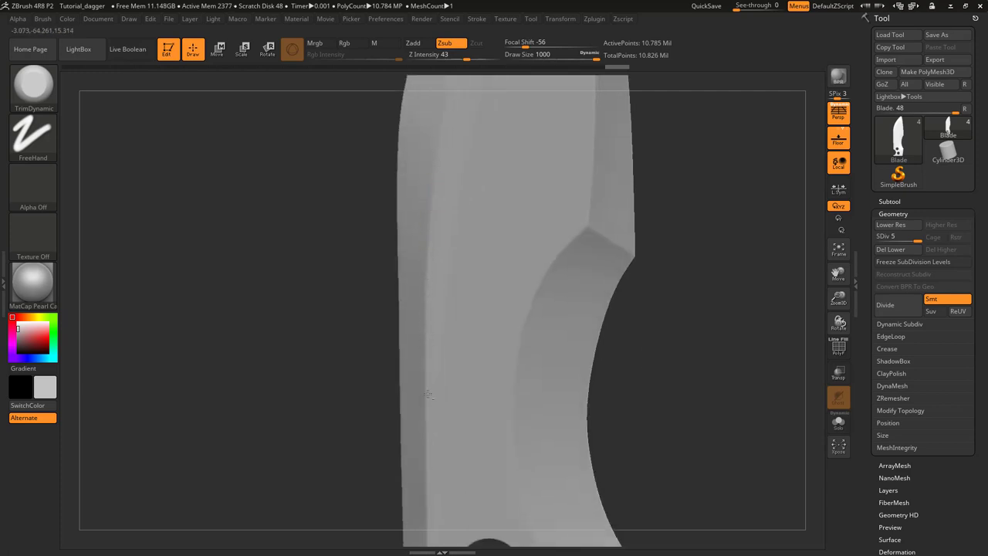
right_drag(428, 394, 430, 214)
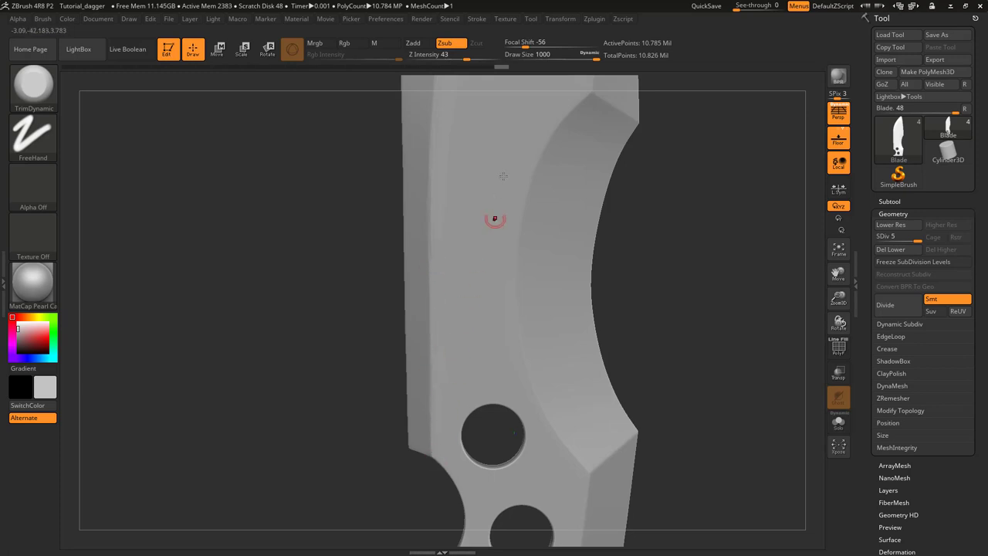
Soften the ridge around the blade's large concave recess and its lower corner, down toward the guard
alt+right_drag(521, 179, 502, 253)
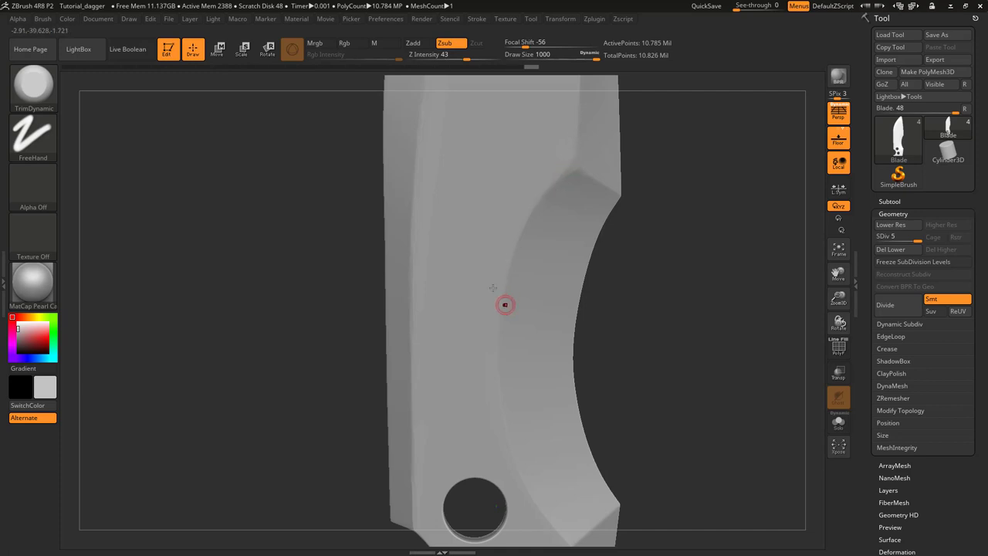
alt+right_drag(499, 299, 471, 218)
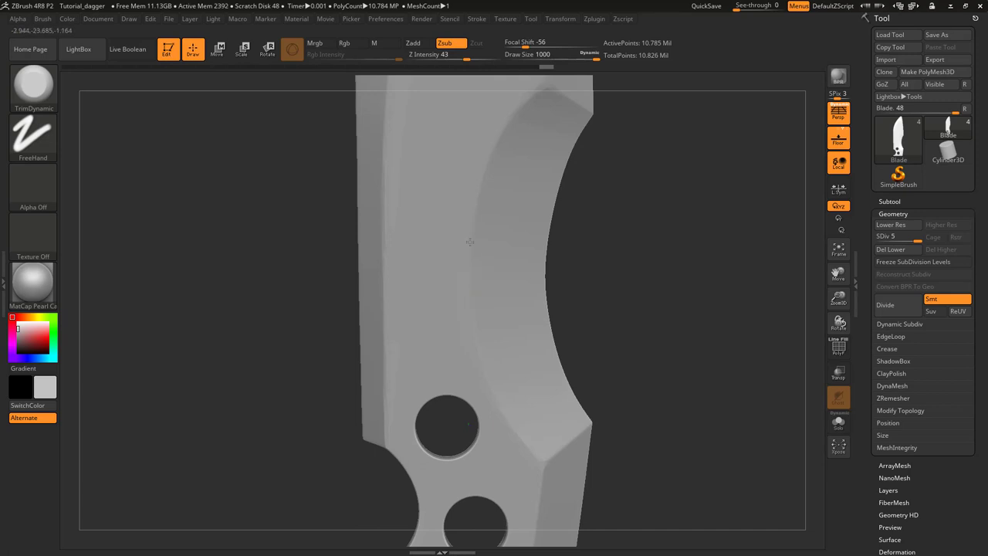
alt+right_drag(492, 403, 511, 326)
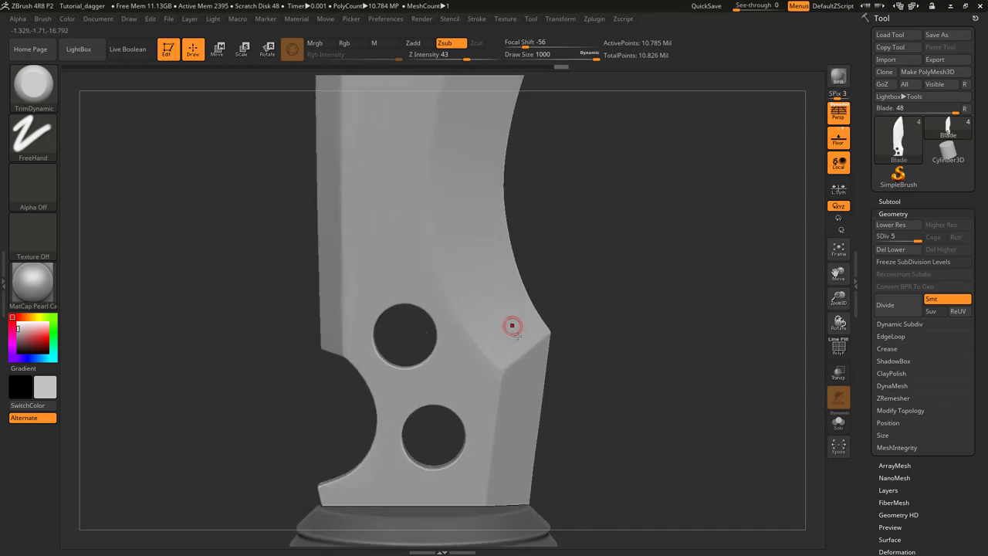
alt+right_drag(517, 386, 506, 297)
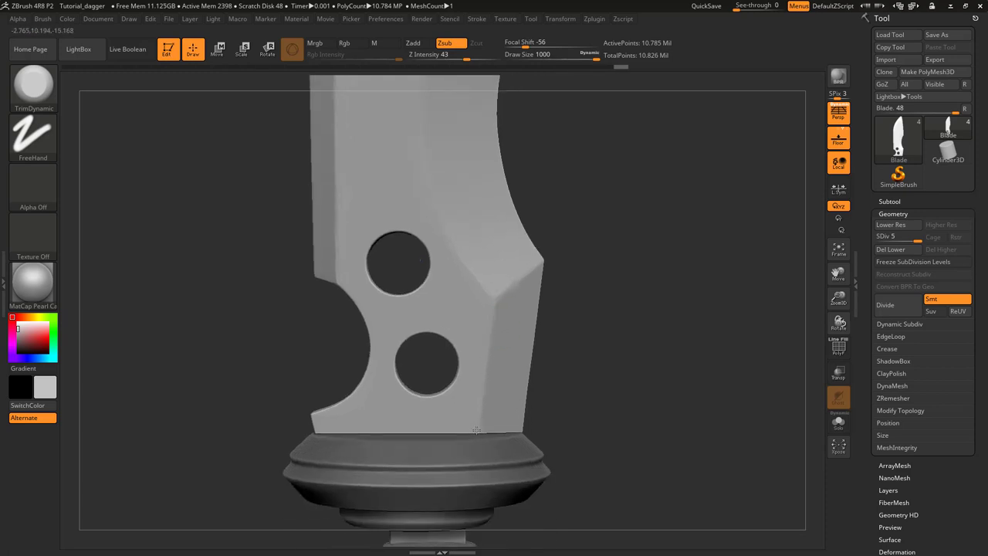
Trim the sharp upper corner of the blade's semicircular notch with TrimDynamic to chamfer its edges
mouse_move(469, 407)
alt+right_down()
mouse_move(522, 344)
mouse_move(574, 339)
alt+right_up()
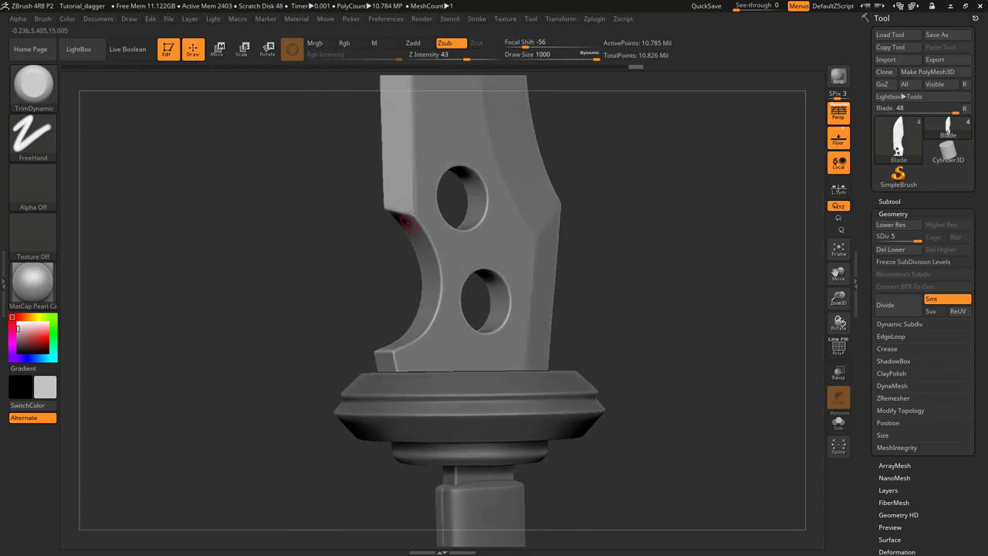
mouse_move(412, 211)
ctrl+right_down()
mouse_move(397, 155)
mouse_move(414, 215)
mouse_move(393, 213)
mouse_move(395, 189)
ctrl+right_up()
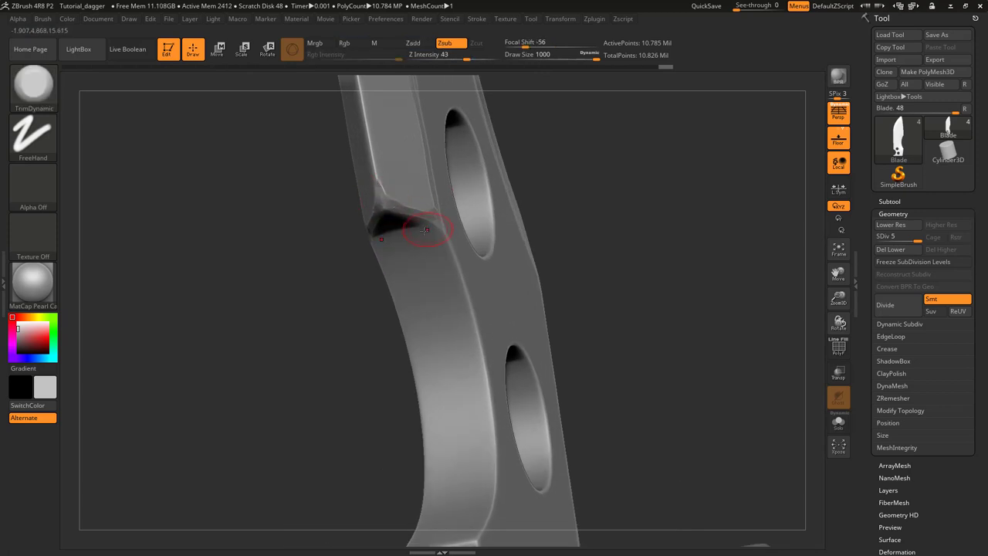
mouse_move(425, 230)
right_down()
mouse_move(392, 203)
mouse_move(417, 236)
right_up()
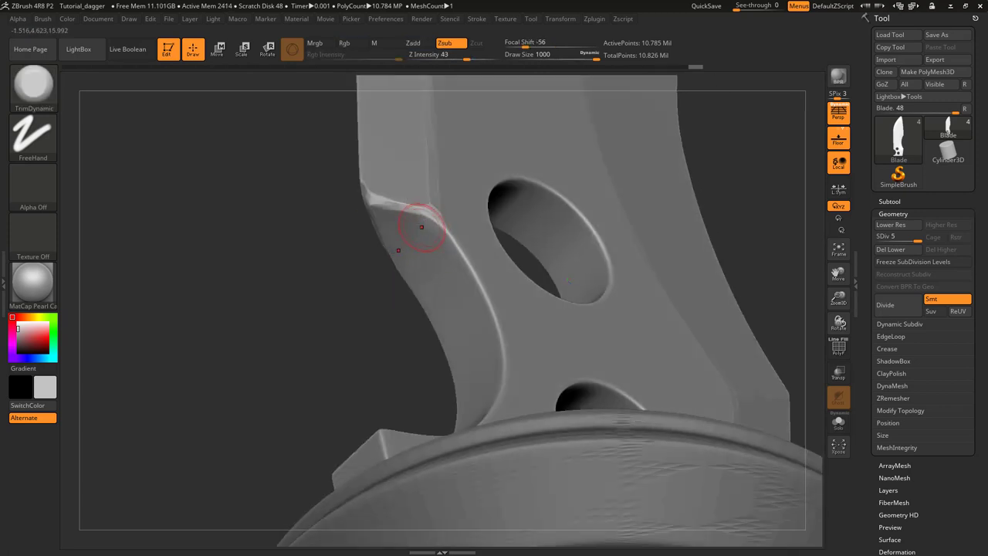
key(shift)
mouse_move(430, 221)
right_down()
mouse_move(563, 231)
mouse_move(375, 214)
mouse_move(389, 239)
right_up()
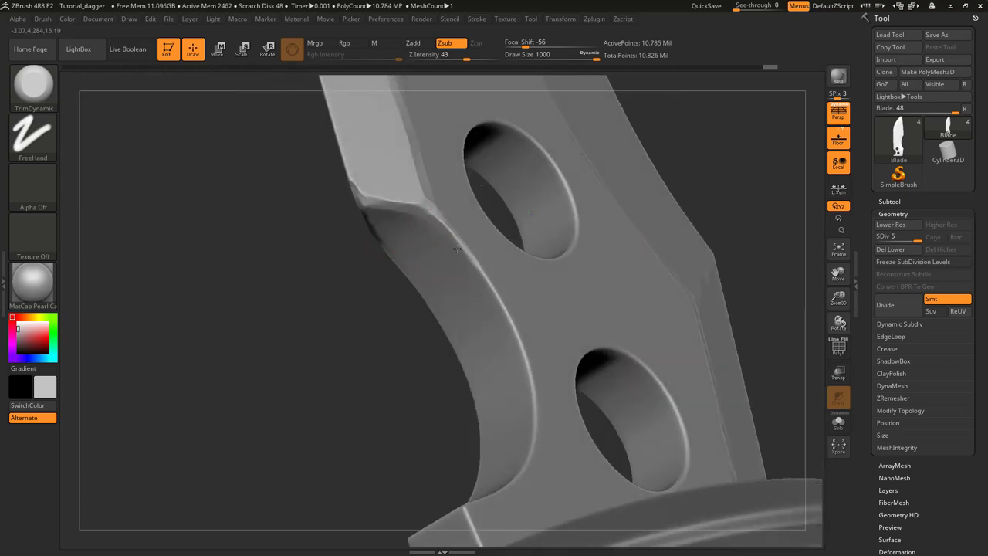
Trim the curved edge of the semicircular notch down to its lower corner beside the guard
right_drag(520, 374, 467, 247)
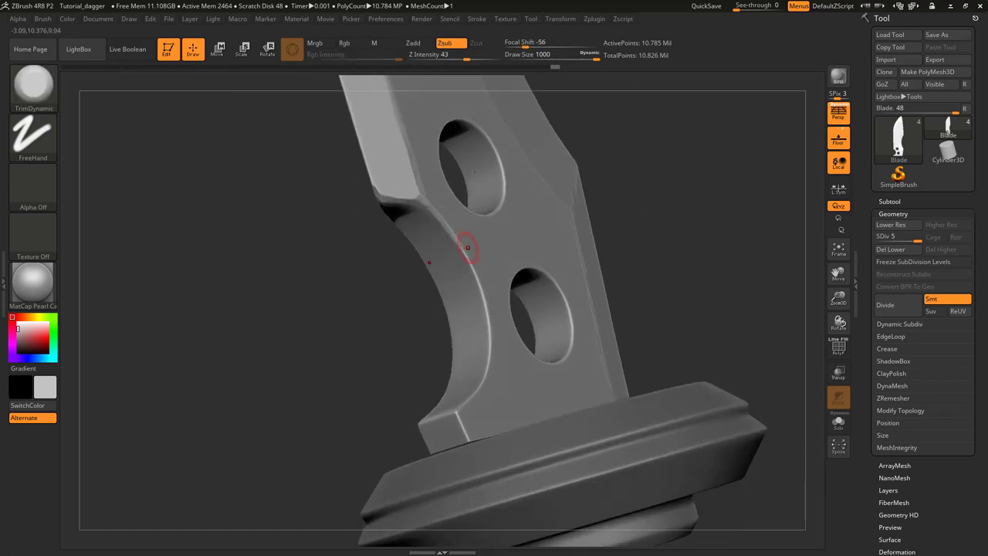
mouse_move(455, 237)
mouse_down()
mouse_move(493, 329)
mouse_move(488, 346)
mouse_up()
right_drag(474, 391, 458, 422)
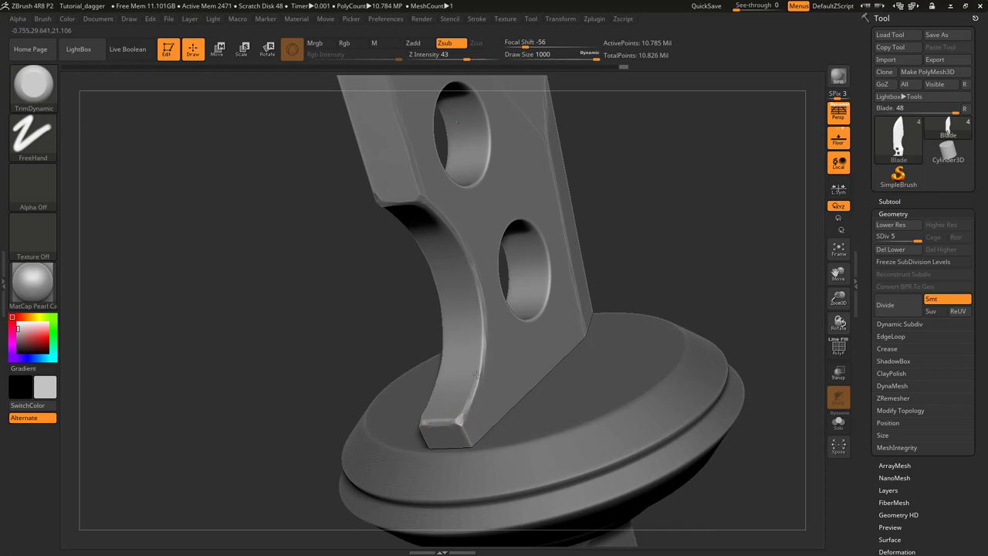
drag(476, 375, 474, 380)
drag(458, 418, 469, 392)
mouse_move(469, 392)
right_down()
mouse_move(420, 403)
mouse_move(463, 405)
right_up()
Trim the rim of the blade's upper round hole with TrimDynamic to give it a worn, uneven bevel
mouse_move(472, 353)
ctrl+right_down()
mouse_move(472, 300)
mouse_move(494, 278)
mouse_move(501, 295)
ctrl+right_up()
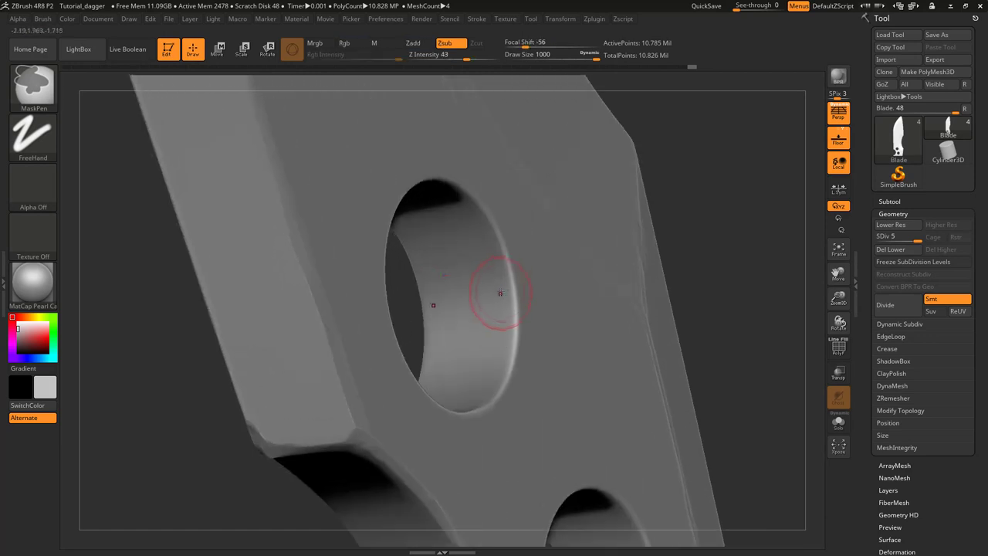
mouse_move(512, 271)
mouse_down()
mouse_move(502, 394)
mouse_move(509, 318)
mouse_up()
mouse_move(501, 324)
right_down()
mouse_move(432, 286)
mouse_move(436, 270)
right_up()
mouse_move(452, 216)
mouse_down()
mouse_move(450, 202)
mouse_move(357, 178)
mouse_move(297, 205)
mouse_move(262, 271)
mouse_move(276, 367)
mouse_up()
right_drag(276, 366, 293, 383)
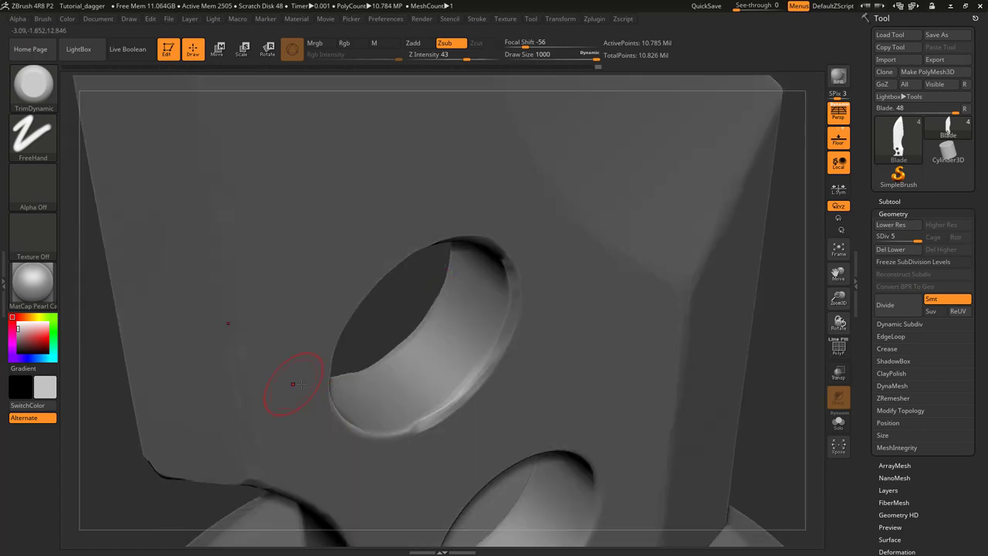
right_drag(355, 401, 324, 405)
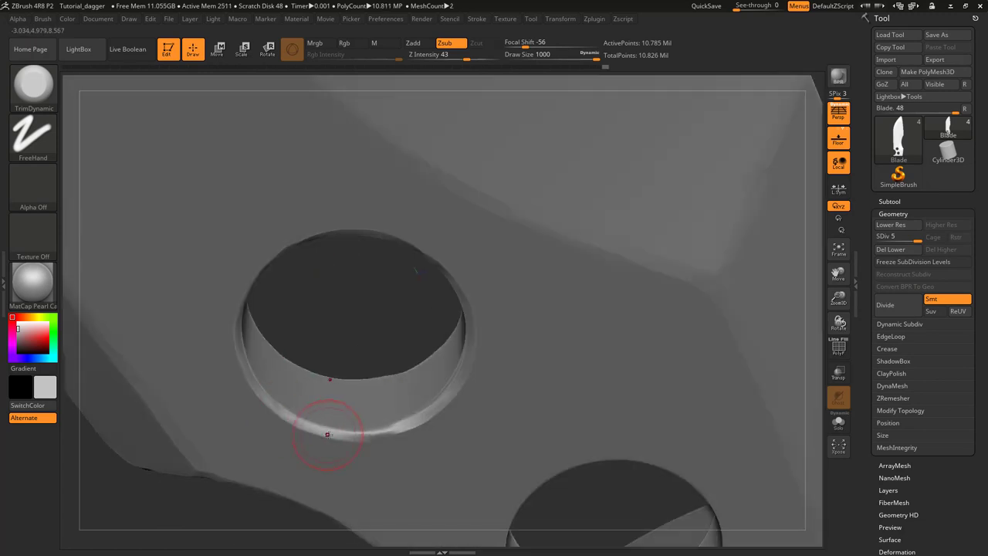
drag(327, 434, 417, 417)
Trim the rim of the blade's lower round hole with TrimDynamic to give it a worn, uneven bevel
mouse_move(421, 413)
right_down()
mouse_move(456, 394)
mouse_move(443, 363)
mouse_move(455, 234)
mouse_move(486, 254)
right_up()
ctrl+right_drag(486, 254, 463, 317)
mouse_move(440, 326)
mouse_down()
mouse_move(496, 383)
mouse_move(502, 450)
mouse_up()
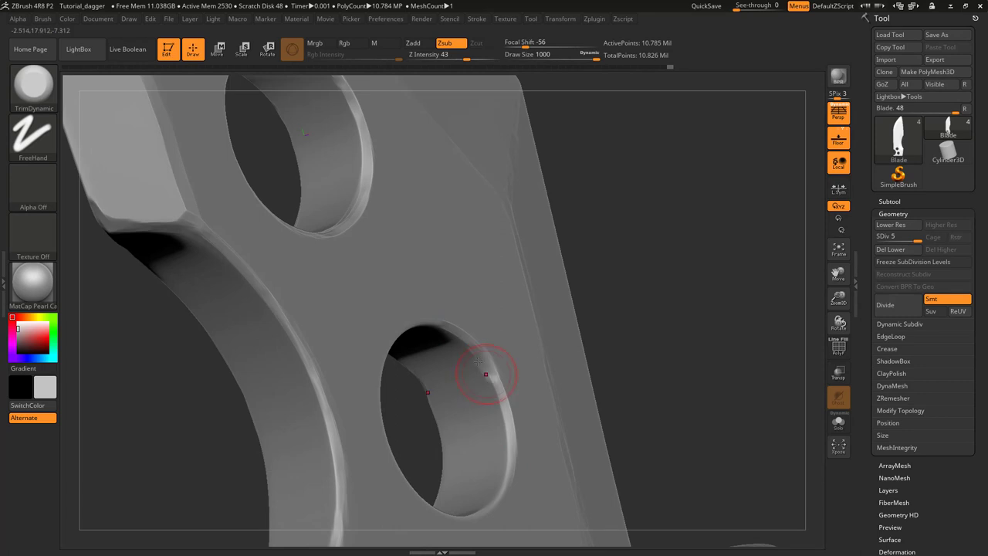
right_drag(478, 367, 476, 348)
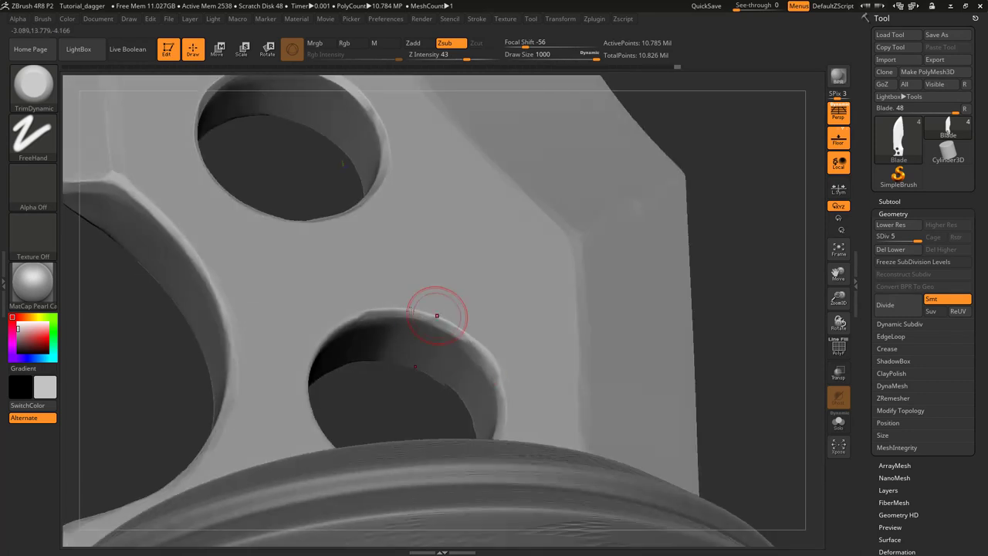
right_drag(435, 319, 375, 242)
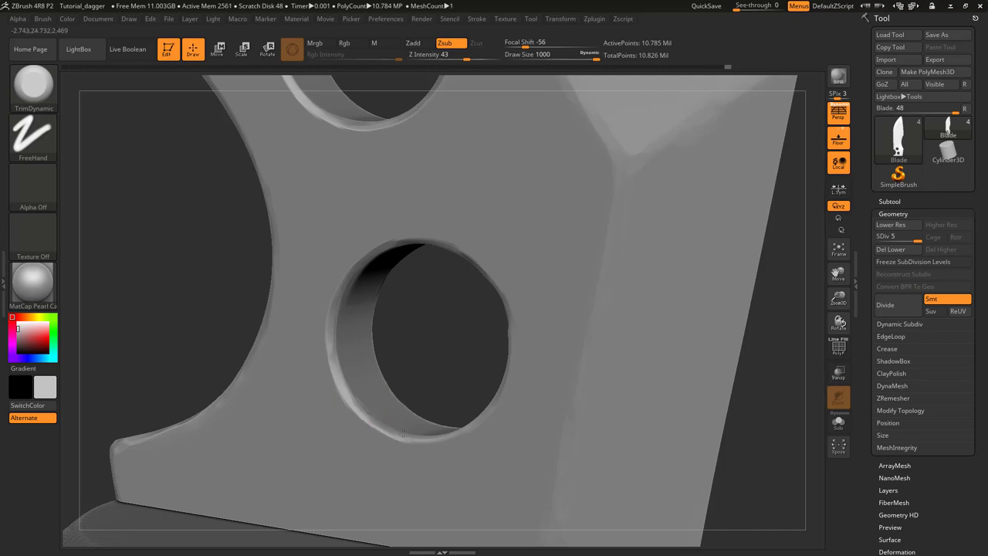
right_drag(392, 430, 462, 418)
key(ctrl+z)
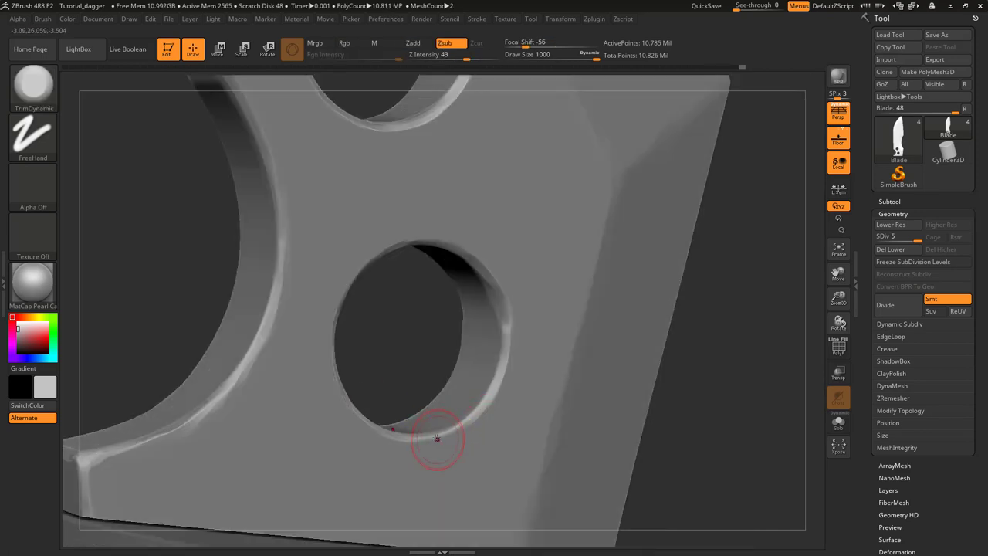
drag(491, 401, 499, 380)
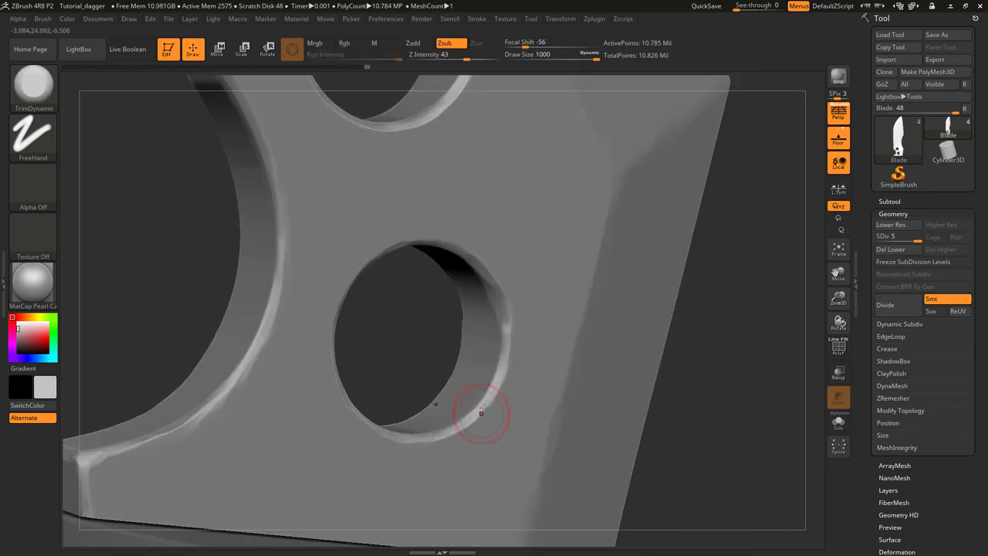
Trim the ridge corner at the lower end of the large recess, beside the two round holes
mouse_move(481, 412)
ctrl+right_down()
mouse_move(458, 309)
mouse_move(452, 410)
mouse_move(455, 378)
ctrl+right_up()
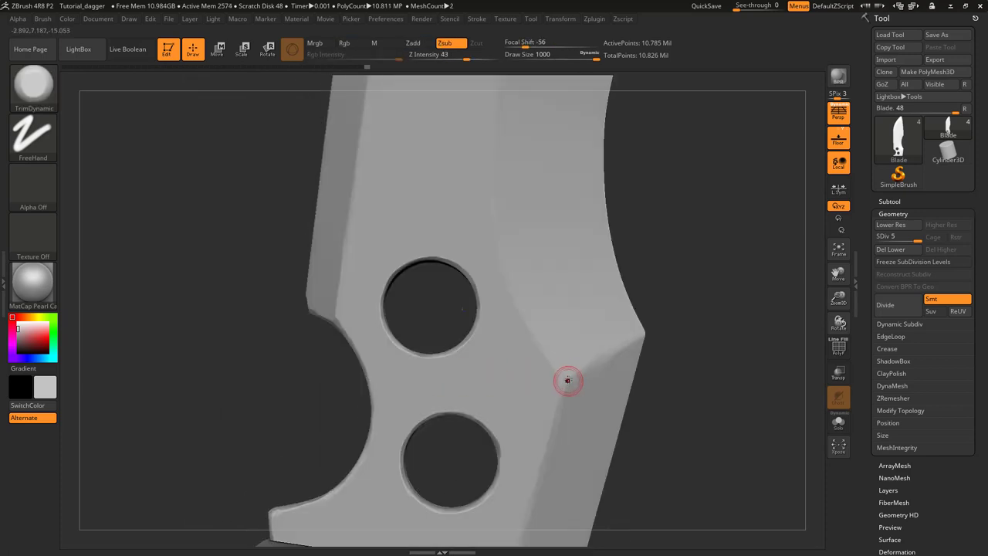
mouse_move(568, 382)
mouse_down()
mouse_move(624, 340)
mouse_move(608, 356)
mouse_up()
right_drag(448, 354, 519, 381)
mouse_move(497, 358)
mouse_down()
mouse_move(535, 397)
mouse_move(505, 356)
mouse_up()
mouse_move(538, 354)
right_down()
mouse_move(510, 383)
mouse_move(481, 286)
mouse_move(485, 345)
right_up()
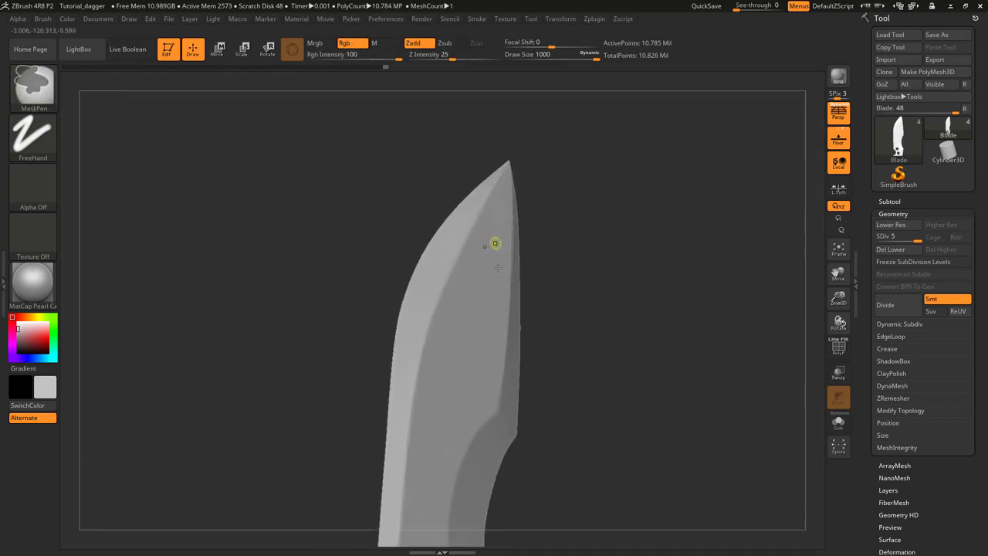
Examine the whole blade from tip to guard and compare its edges with the dagger reference painting
ctrl+right_drag(494, 242, 498, 324)
mouse_move(498, 324)
right_down()
mouse_move(501, 373)
mouse_move(520, 239)
right_up()
mouse_move(491, 519)
alt+right_down()
mouse_move(511, 342)
mouse_move(550, 202)
alt+right_up()
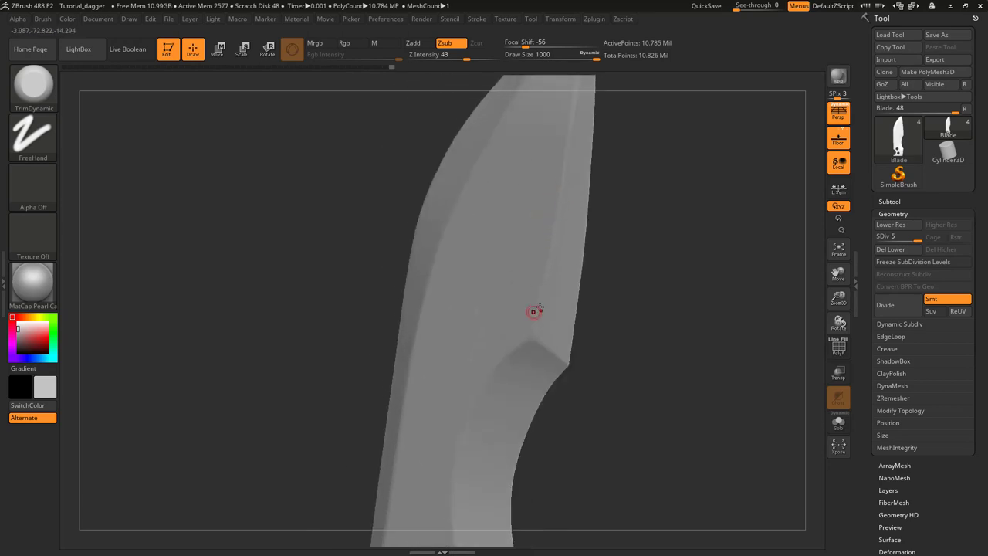
mouse_move(534, 311)
right_down()
mouse_move(548, 394)
mouse_move(542, 309)
mouse_move(515, 211)
mouse_move(524, 399)
mouse_move(475, 388)
mouse_move(501, 316)
mouse_move(480, 353)
mouse_move(461, 344)
mouse_move(461, 357)
right_up()
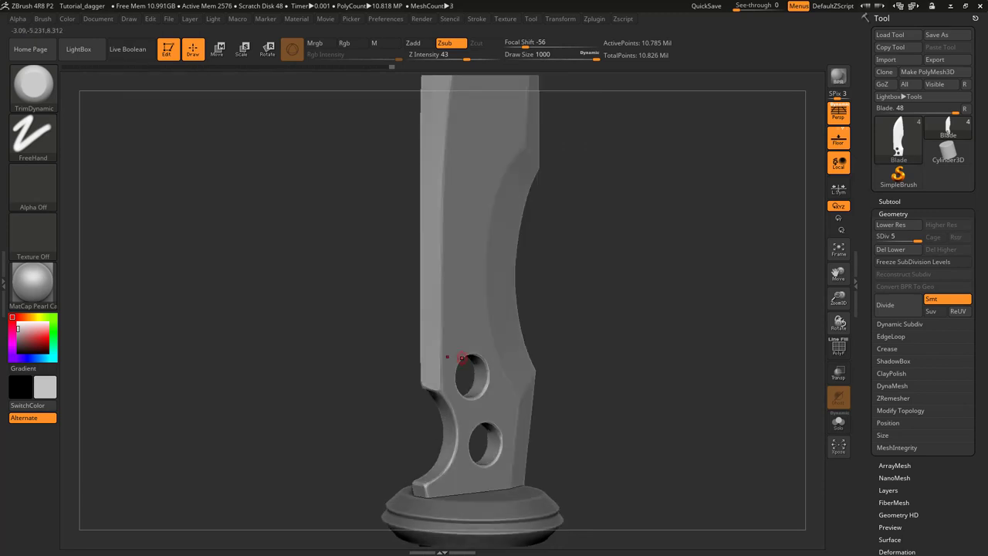
mouse_move(402, 437)
right_down()
mouse_move(402, 310)
mouse_move(440, 342)
mouse_move(443, 285)
mouse_move(425, 295)
mouse_move(409, 280)
right_up()
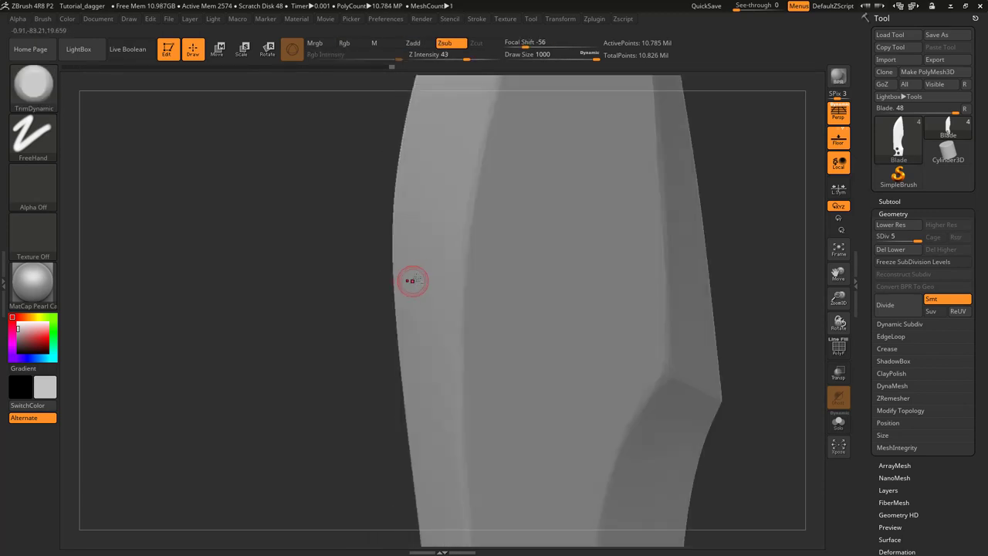
key(alt+Tab)
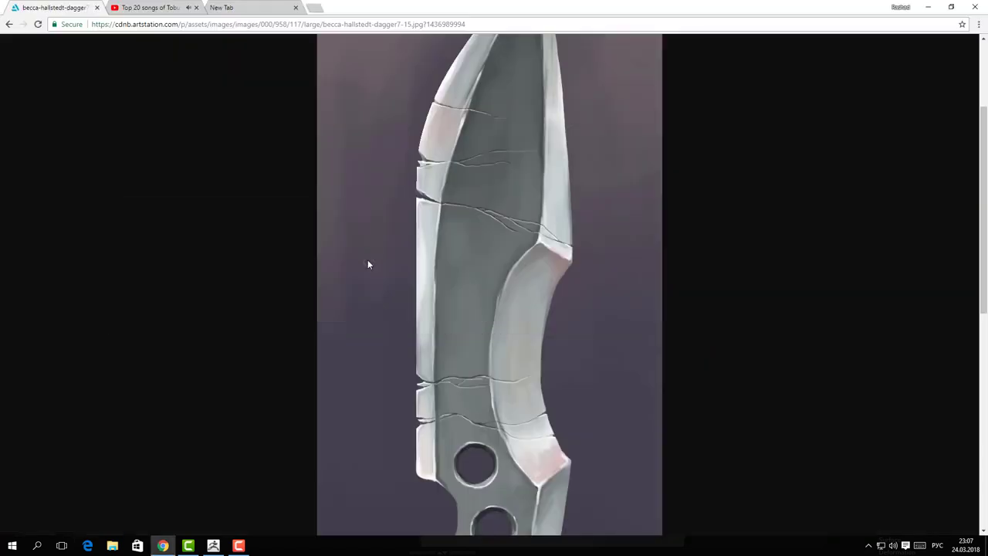
key(alt+Tab)
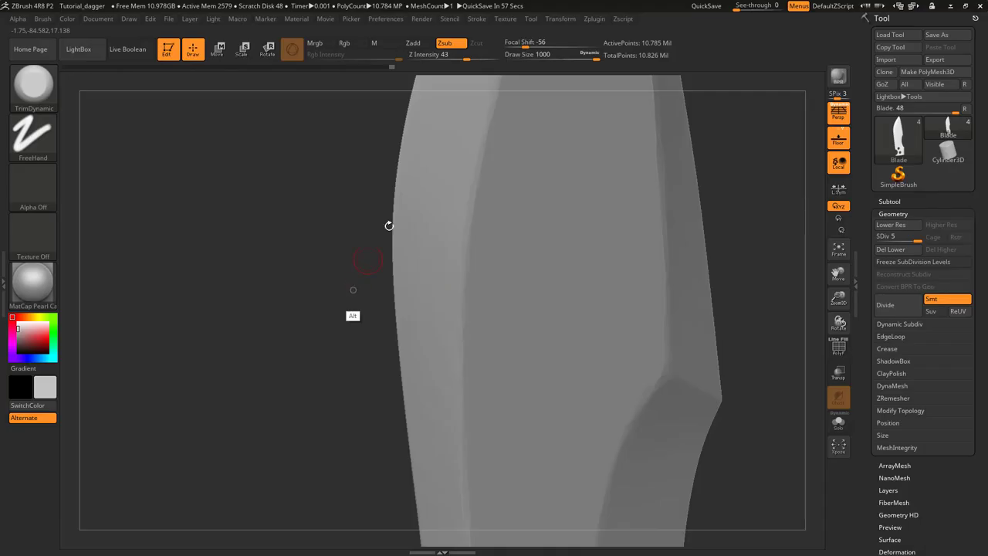
Cut a small notch into the curved cutting edge near the tip with TrimDynamic at draw size 685
right_drag(389, 225, 439, 258)
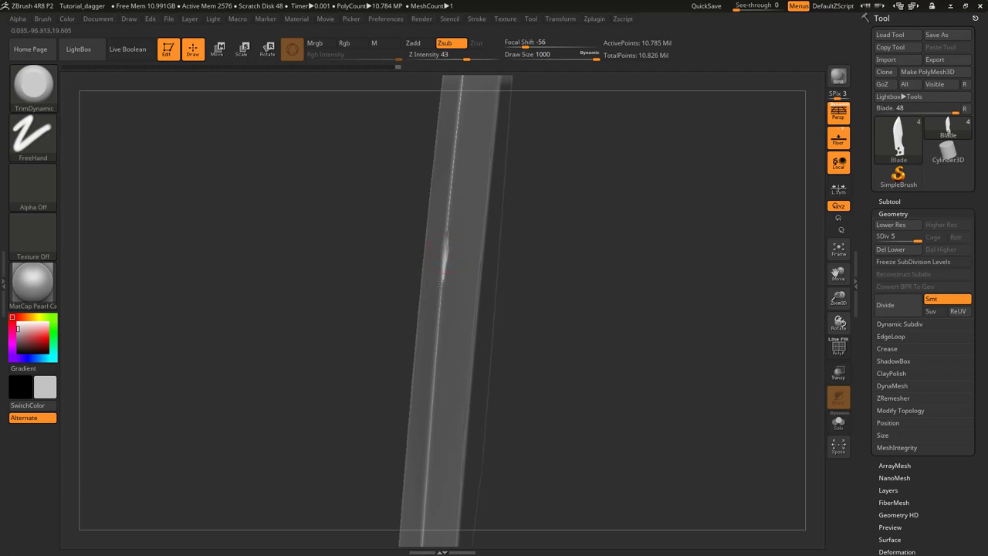
mouse_move(442, 279)
right_down()
mouse_move(419, 273)
mouse_move(440, 261)
mouse_move(433, 245)
mouse_move(433, 269)
mouse_move(440, 234)
right_up()
key(s)
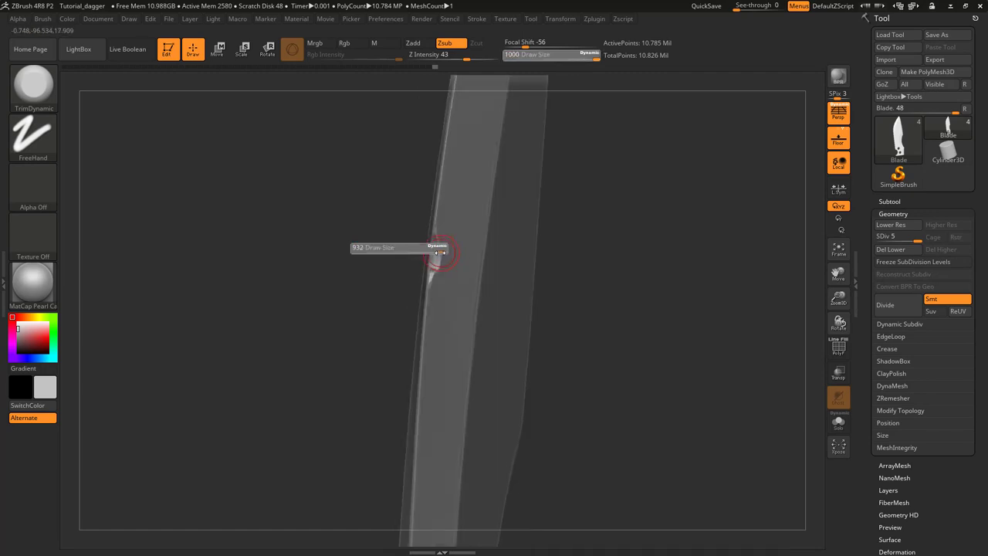
click(427, 250)
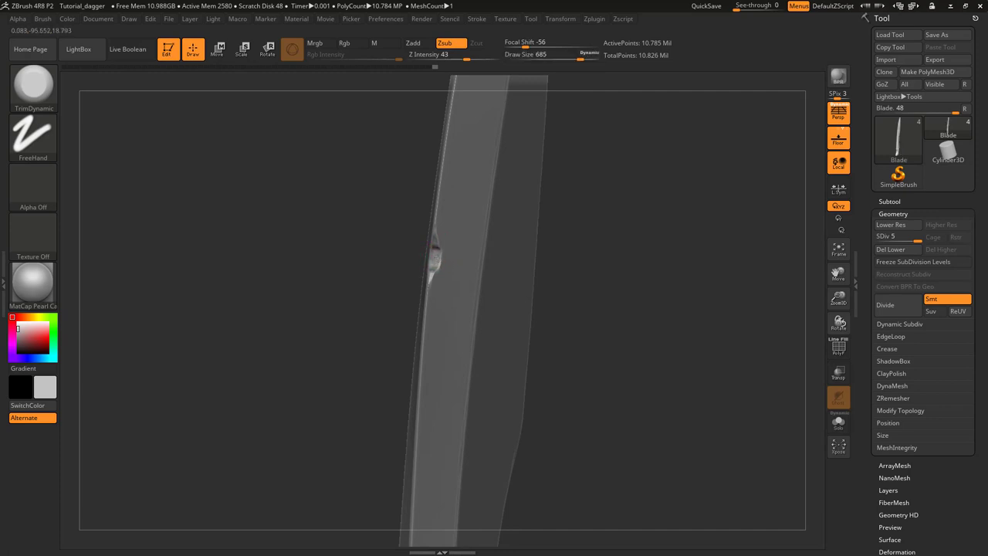
right_drag(436, 257, 430, 205)
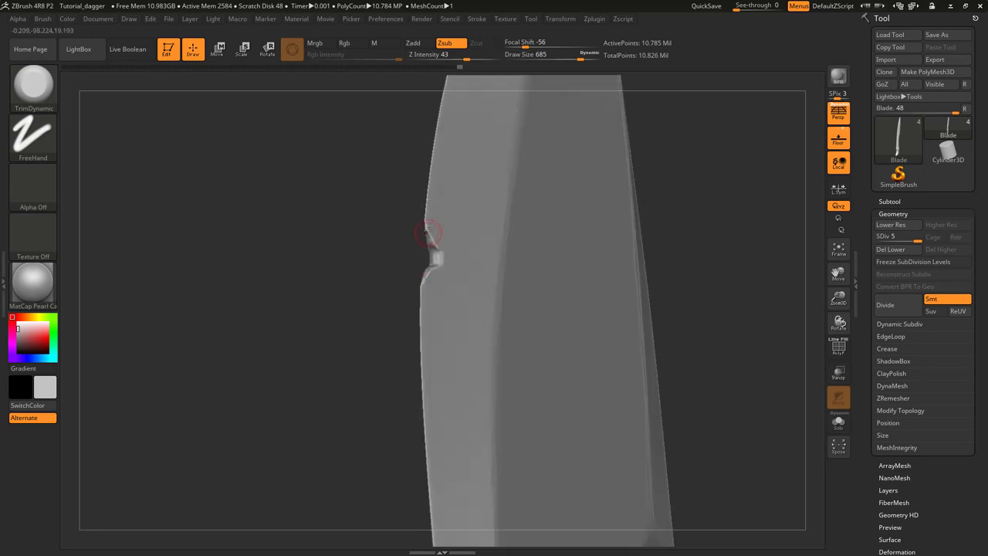
Flatten the sides of the curved cutting edge's notch into chipped facets with the OrbFlatten_Edge brush
click(46, 99)
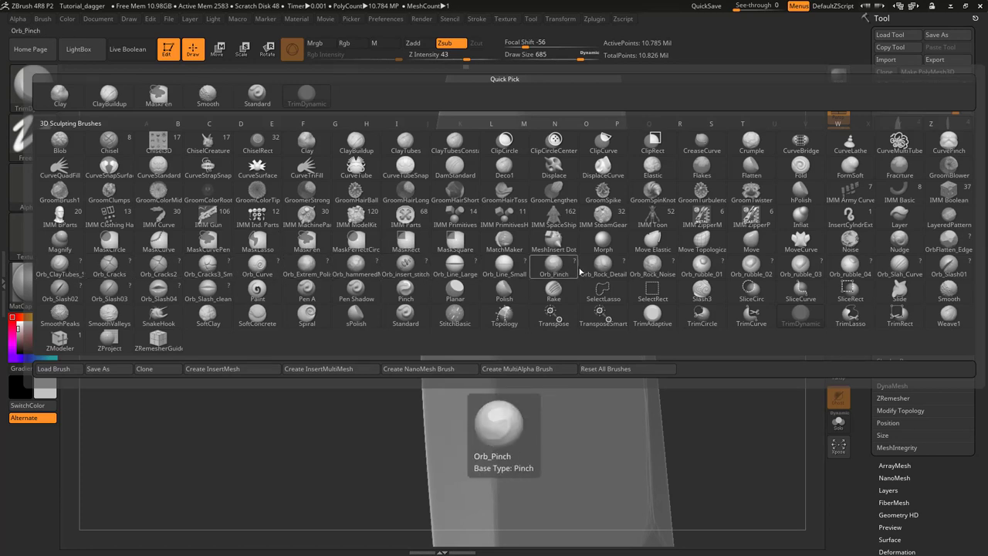
click(948, 242)
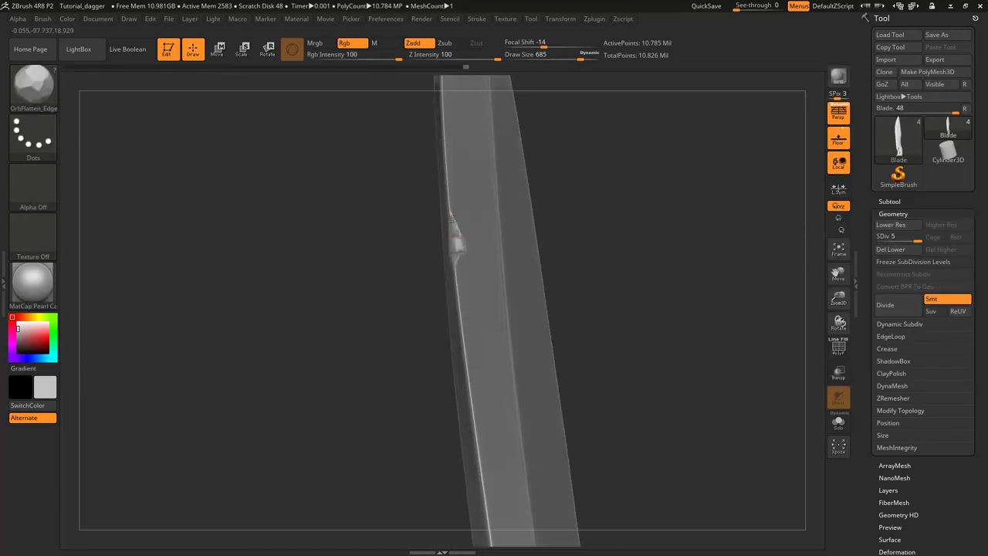
right_drag(453, 304, 445, 282)
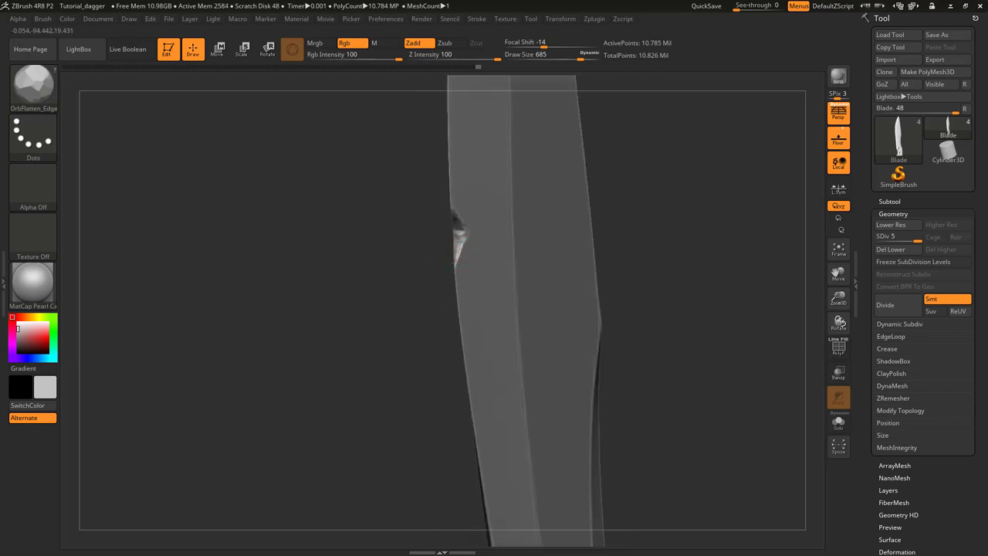
mouse_move(459, 240)
mouse_down()
mouse_move(461, 230)
mouse_move(457, 258)
mouse_up()
mouse_move(457, 258)
right_down()
mouse_move(437, 225)
mouse_move(437, 247)
mouse_move(404, 265)
mouse_move(478, 235)
mouse_move(433, 317)
right_up()
Cut a small notch with TrimDynamic into the opposite edge of the blade, above the large recess
drag(415, 284, 532, 272)
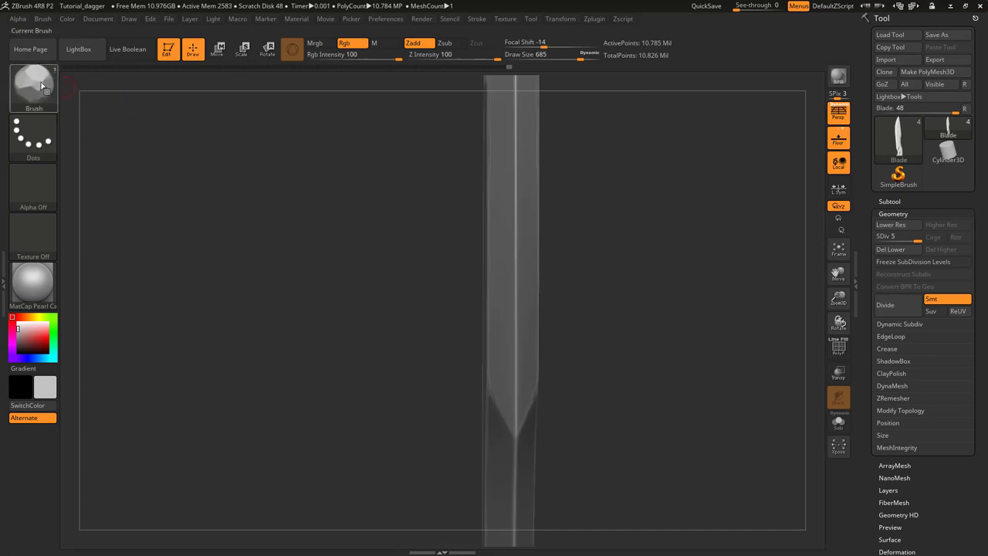
click(43, 87)
click(363, 90)
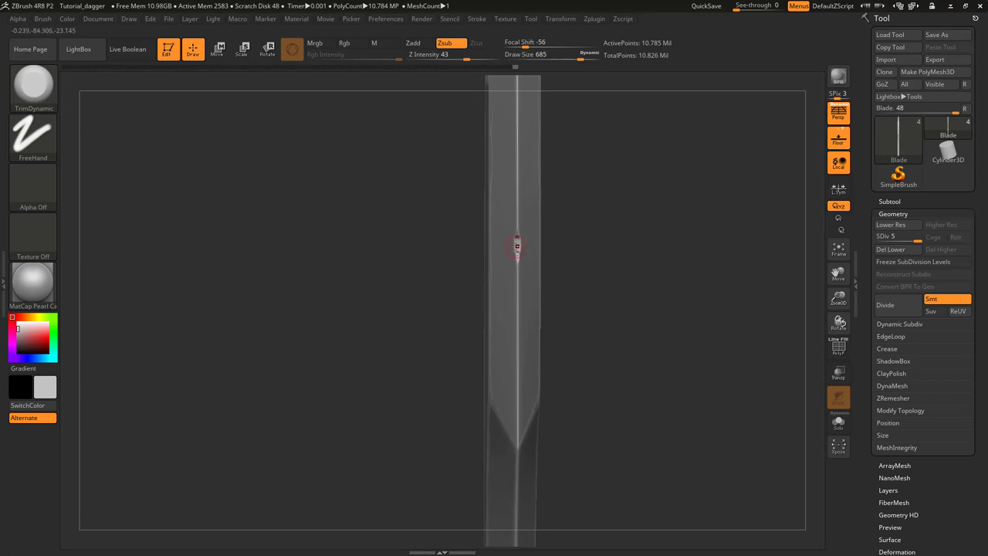
mouse_move(516, 247)
right_down()
mouse_move(528, 229)
mouse_move(520, 234)
right_up()
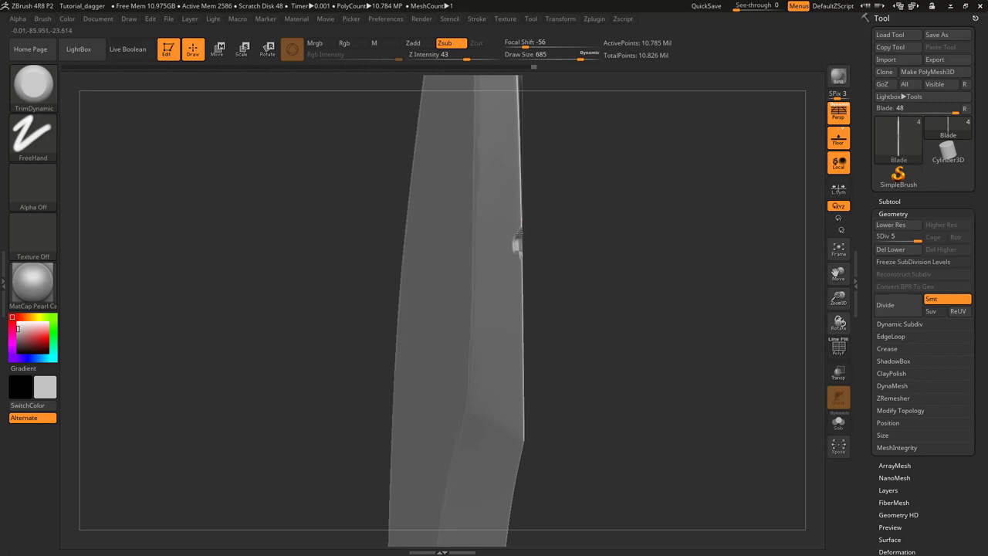
drag(520, 233, 504, 291)
drag(515, 247, 531, 236)
Flatten the inside and corners of the notch above the recess with the OrbFlatten_Edge brush
click(43, 85)
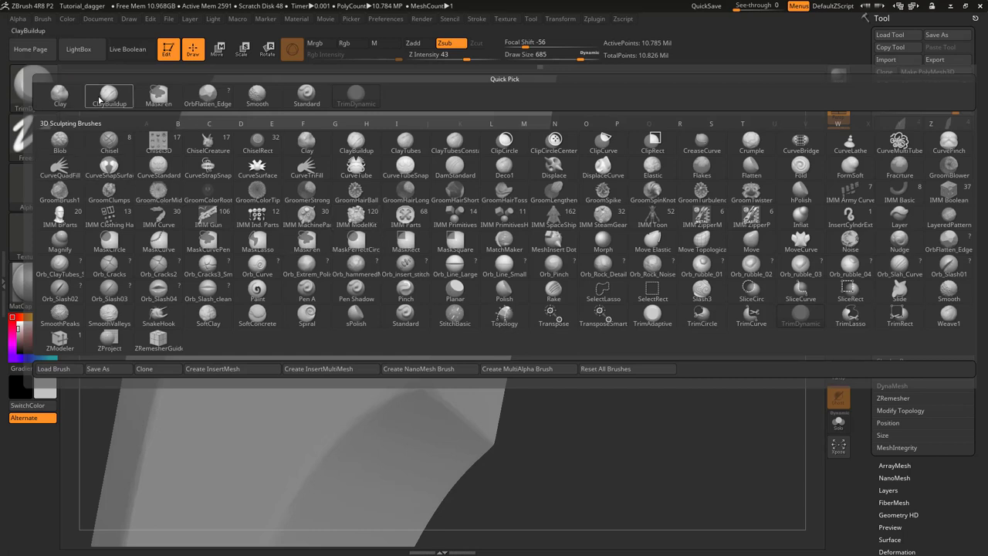
click(222, 94)
right_drag(441, 212, 489, 235)
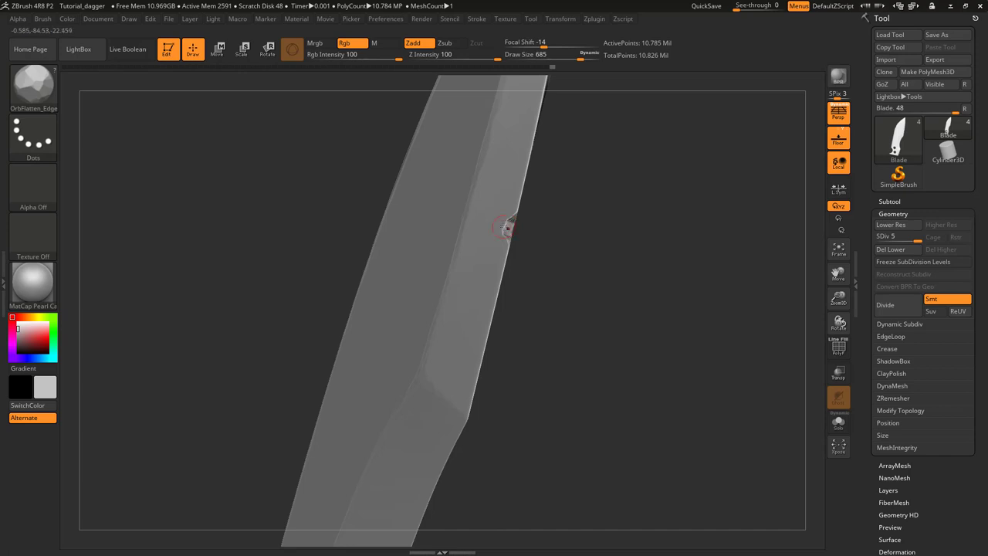
right_drag(509, 225, 497, 294)
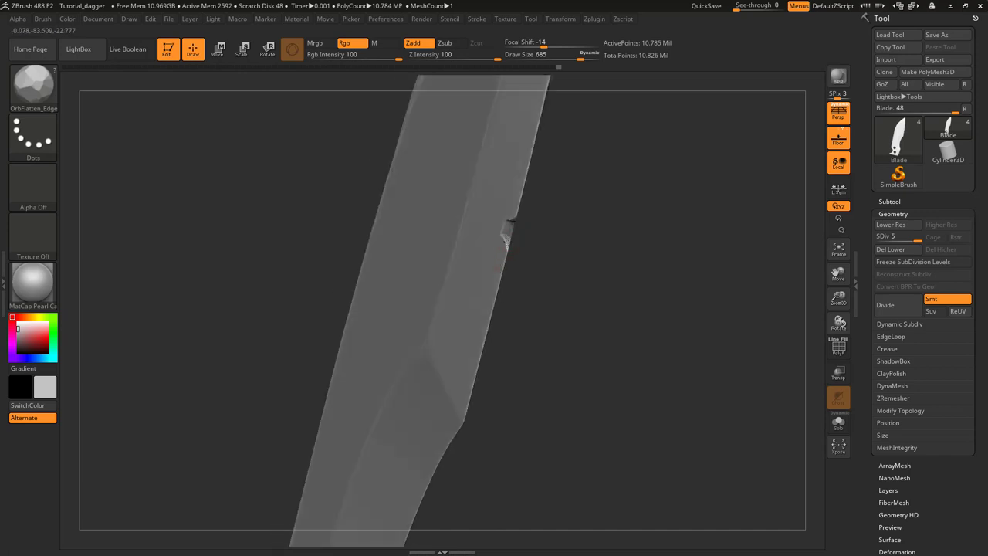
right_drag(505, 227, 494, 187)
Rework the inside of the notch above the recess with the ClayBuildup brush
click(33, 84)
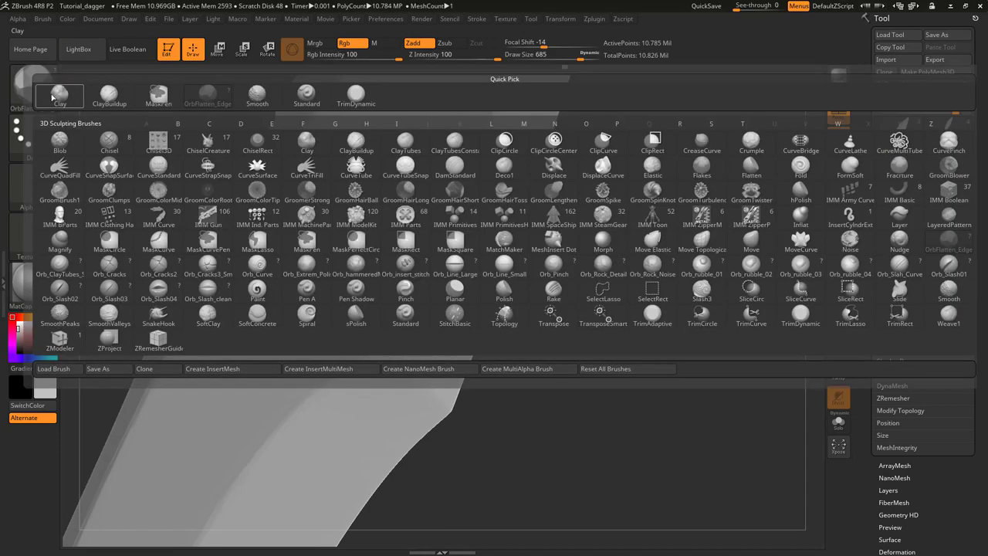
click(109, 93)
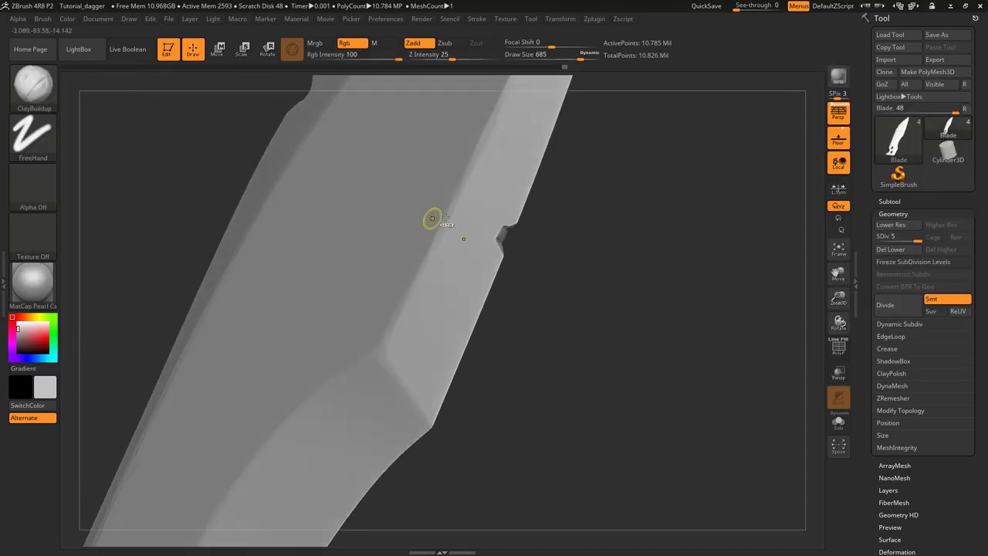
right_drag(434, 221, 505, 239)
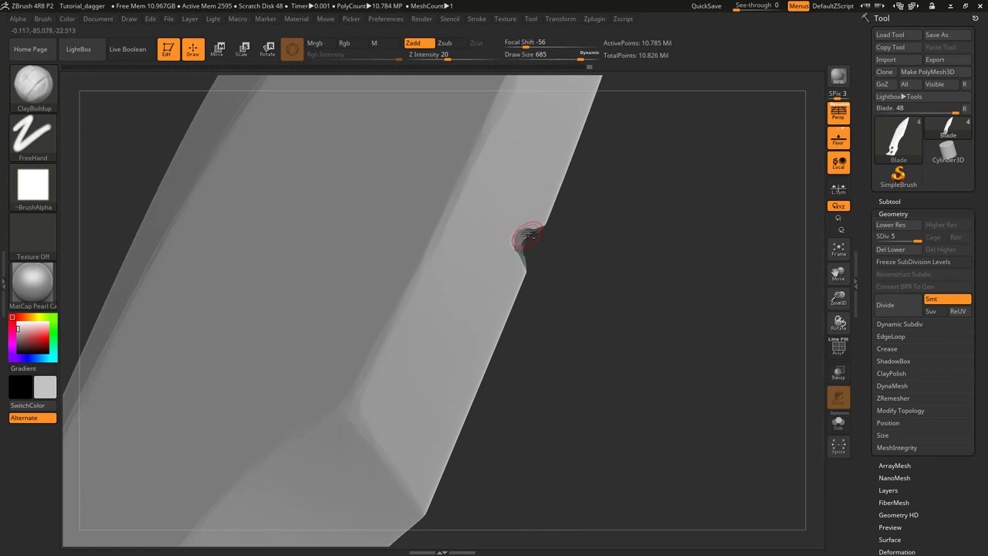
right_drag(543, 253, 580, 268)
Cut a small notch with TrimDynamic into the straight cutting edge opposite the large recess, reducing the draw size to 602
ctrl+right_drag(524, 223, 518, 349)
ctrl+right_drag(518, 349, 478, 304)
ctrl+right_drag(476, 347, 470, 270)
alt+right_drag(468, 424, 465, 273)
mouse_move(421, 298)
right_down()
mouse_move(441, 278)
mouse_move(422, 298)
mouse_move(419, 282)
mouse_move(437, 284)
right_up()
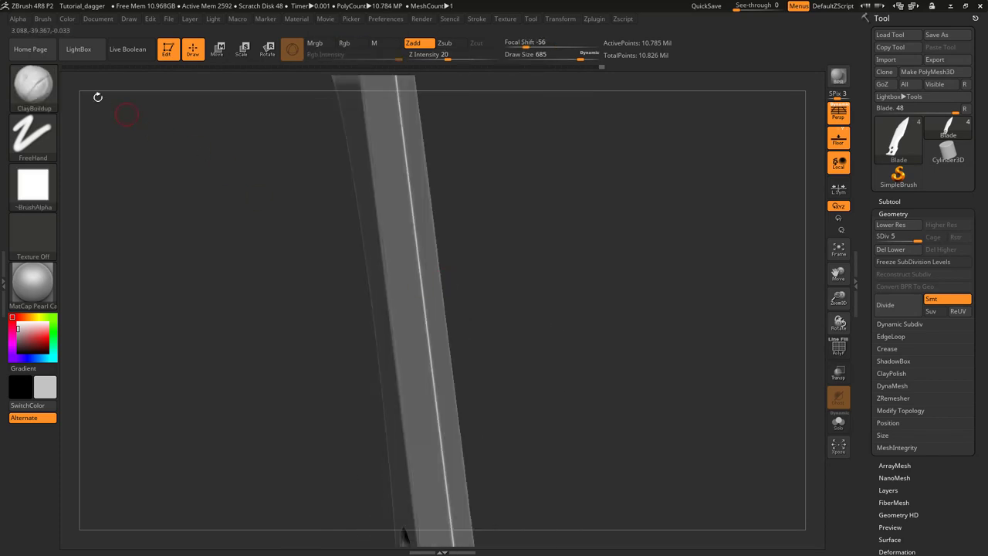
click(32, 85)
click(351, 97)
shift+right_drag(379, 139, 421, 294)
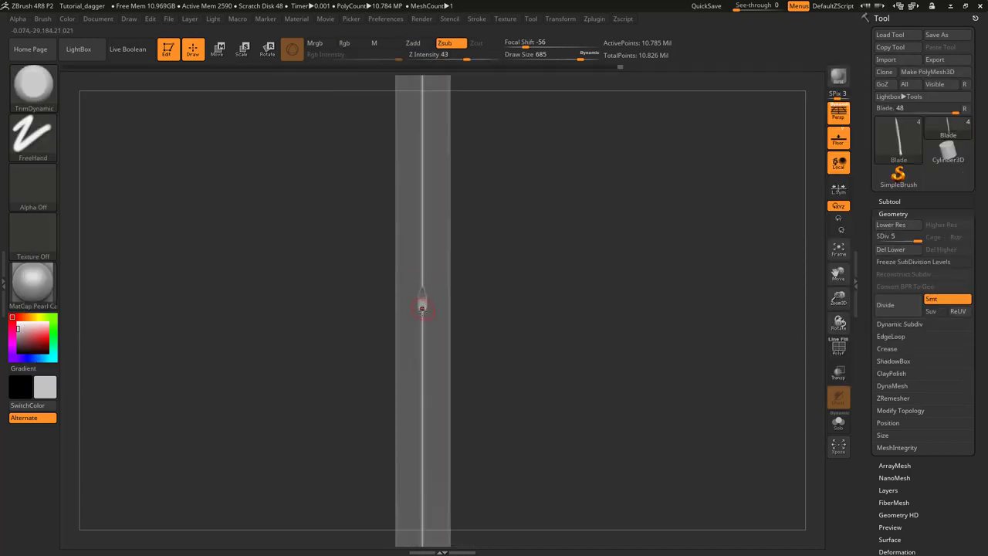
right_drag(422, 307, 423, 293)
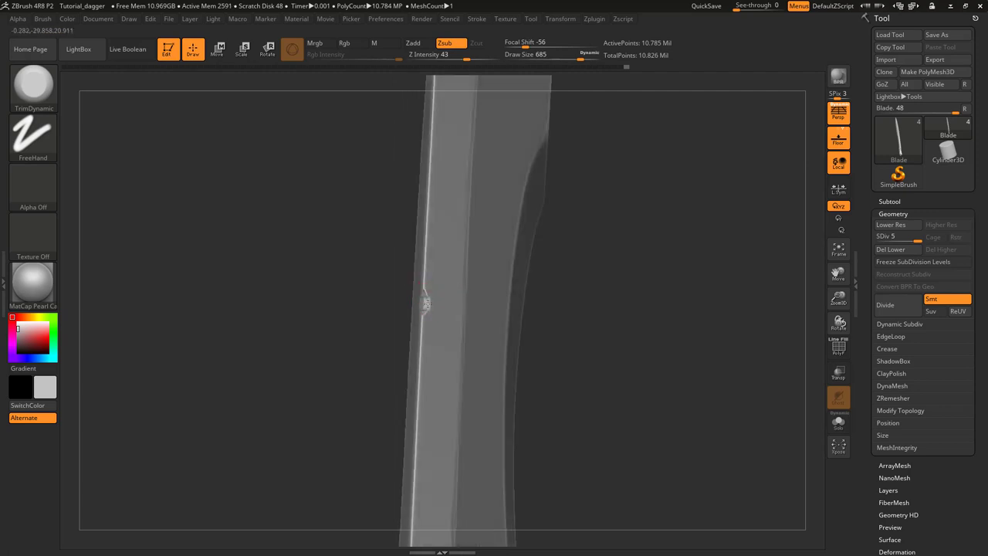
key(s)
click(422, 306)
click(424, 303)
mouse_move(435, 304)
right_down()
mouse_move(419, 331)
mouse_move(403, 302)
right_up()
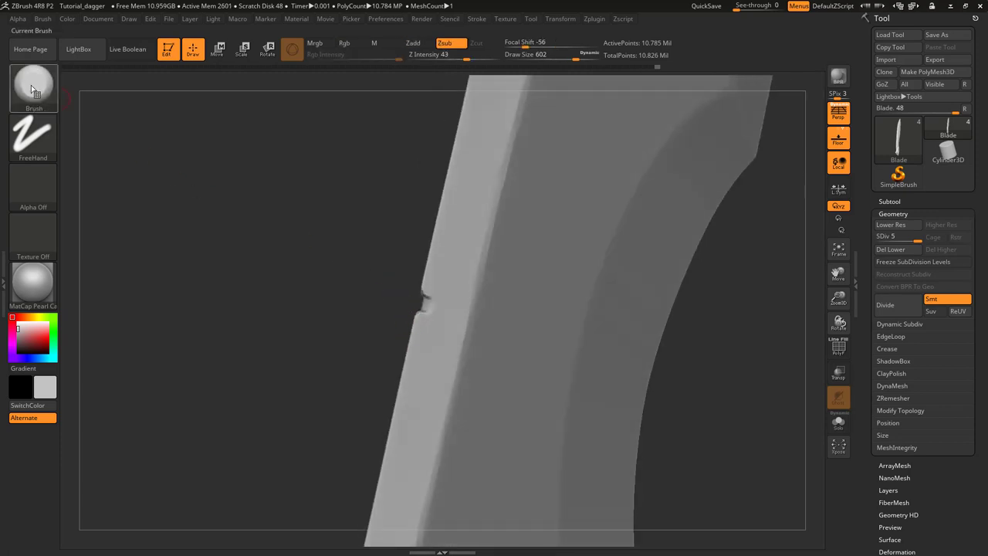
Flatten the sides of the straight cutting edge's notch into chipped facets with the OrbFlatten_Edge brush
click(33, 86)
click(207, 94)
right_drag(307, 213, 423, 303)
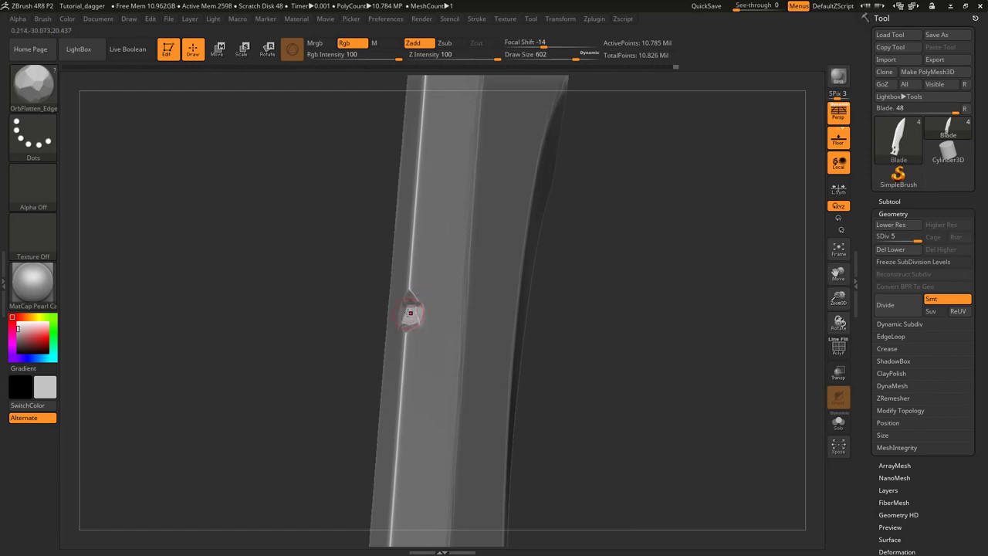
mouse_move(419, 316)
right_down()
mouse_move(408, 309)
mouse_move(381, 319)
mouse_move(149, 151)
right_up()
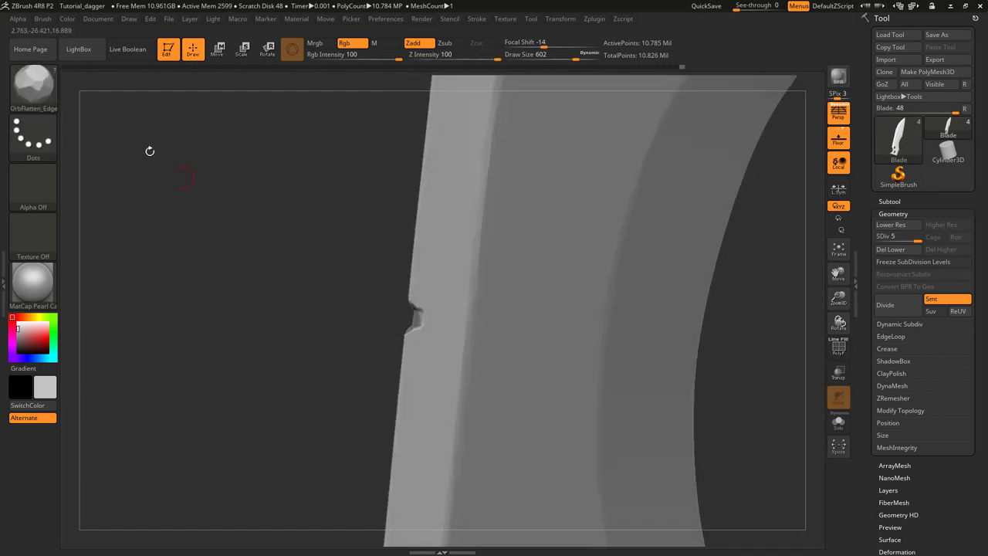
Rework the inside of the small notch in the straight cutting edge with the ClayBuildup brush
click(43, 101)
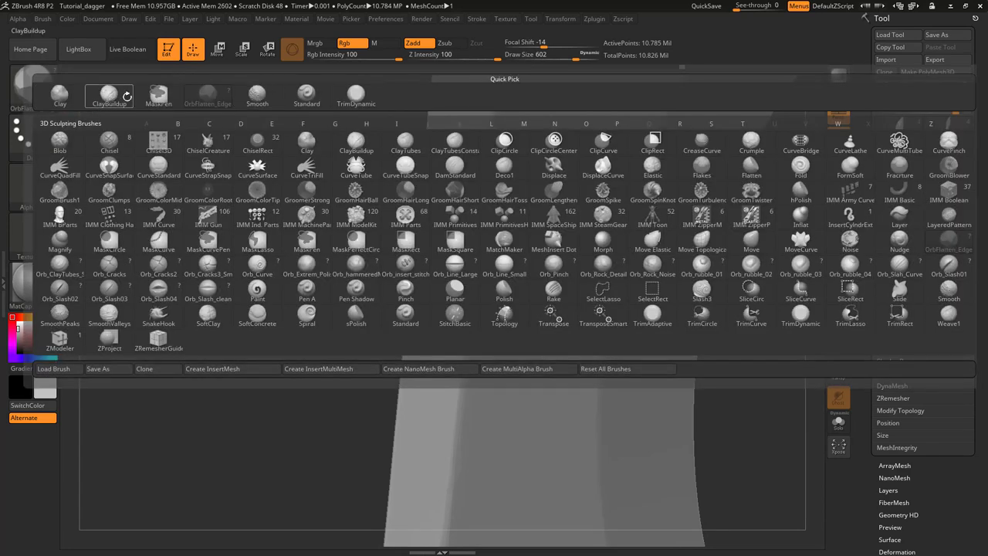
click(125, 96)
mouse_move(335, 270)
right_down()
mouse_move(409, 292)
mouse_move(416, 313)
right_up()
drag(416, 320, 429, 325)
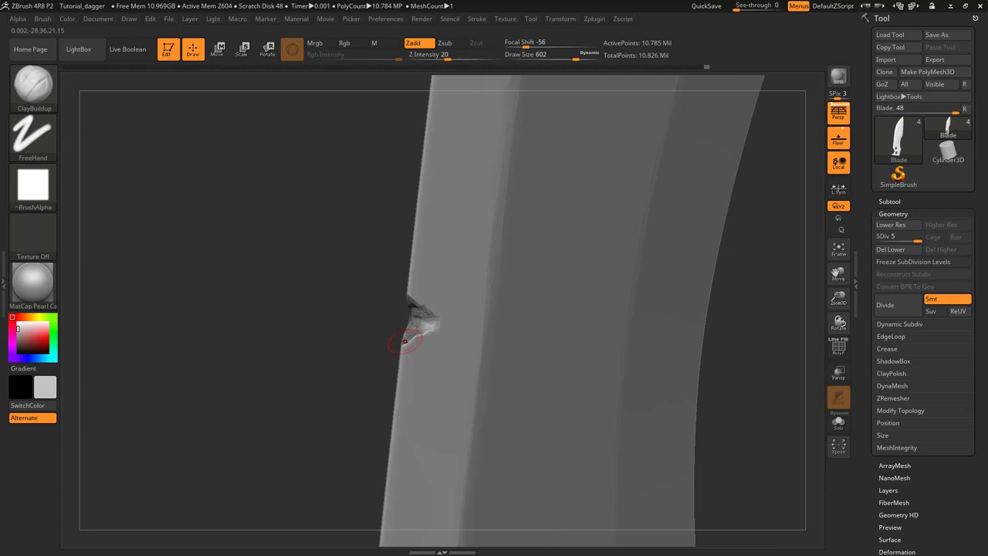
right_drag(417, 319, 293, 384)
right_drag(455, 302, 449, 202)
key(ctrl)
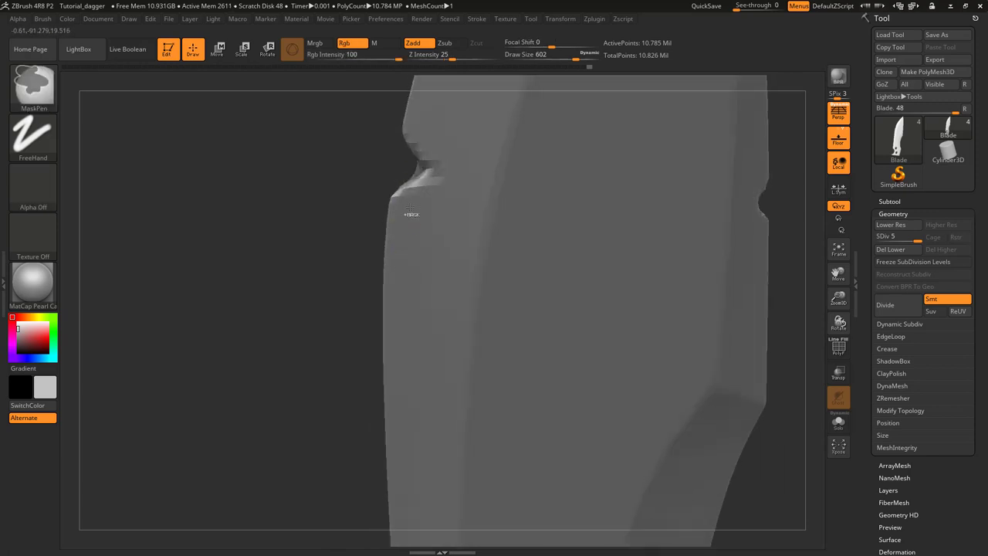
key(ctrl)
mouse_move(440, 278)
shift+right_down()
mouse_move(423, 196)
mouse_move(417, 264)
mouse_move(407, 189)
mouse_move(406, 286)
mouse_move(390, 280)
mouse_move(399, 212)
mouse_move(415, 328)
shift+right_up()
drag(416, 328, 419, 363)
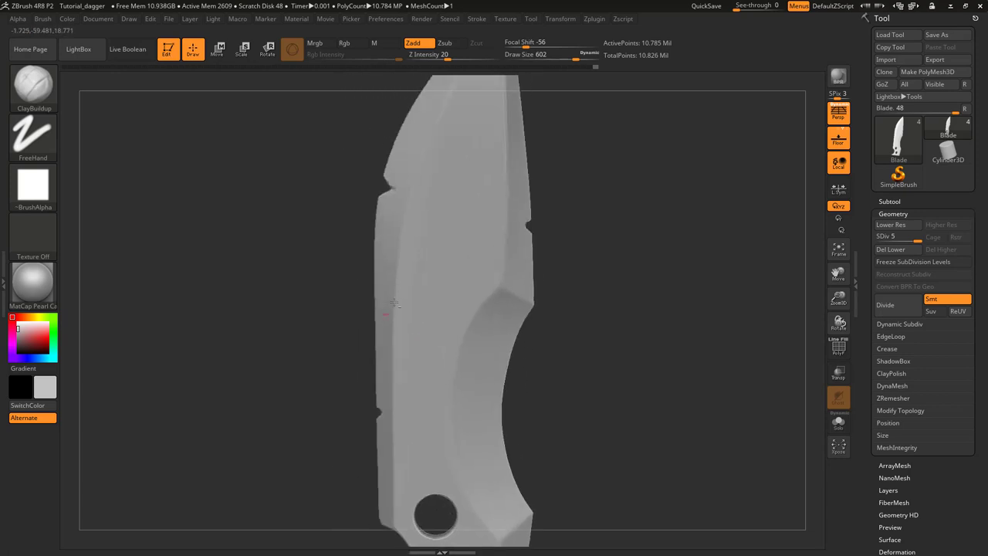
Switch to the browser to examine the crack lines on the dagger reference painting, and return to ZBrush
key(alt+Tab)
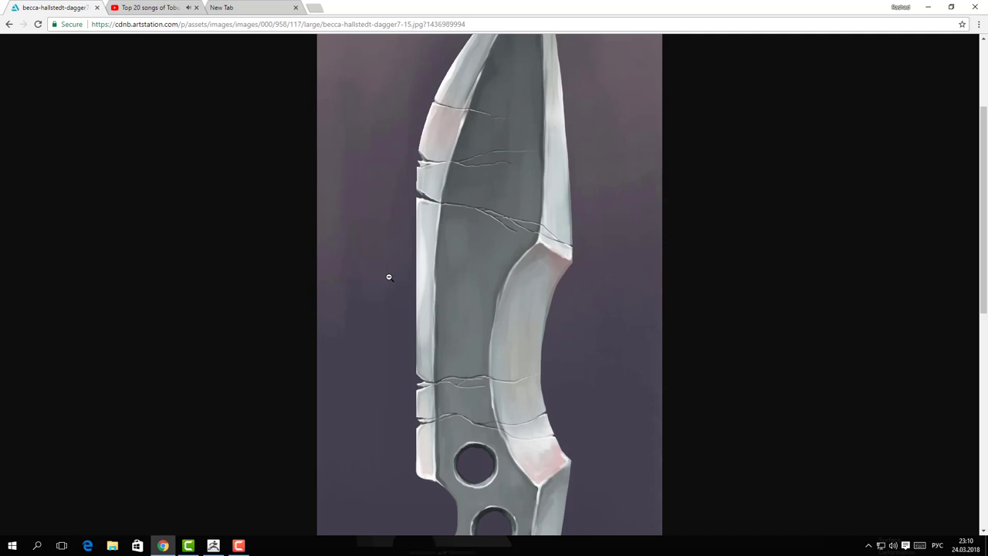
key(alt+Tab)
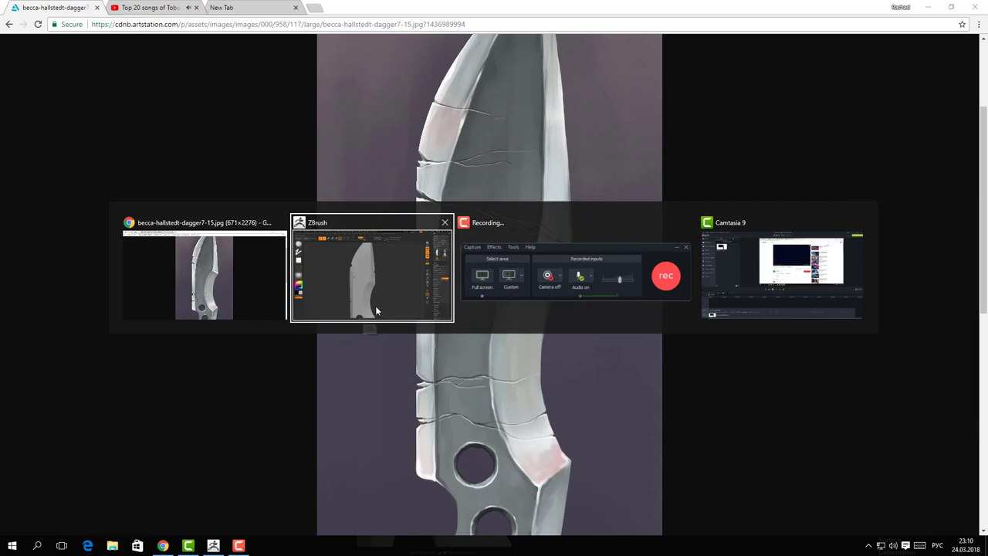
click(334, 276)
drag(351, 196, 339, 223)
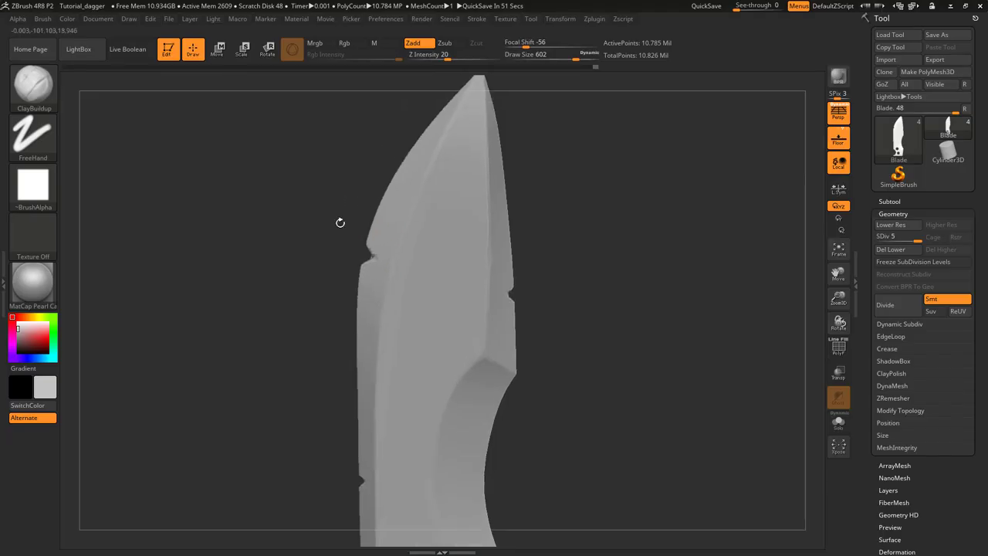
Select the Orb_Slah_Curve brush and set its draw size to 835
click(34, 102)
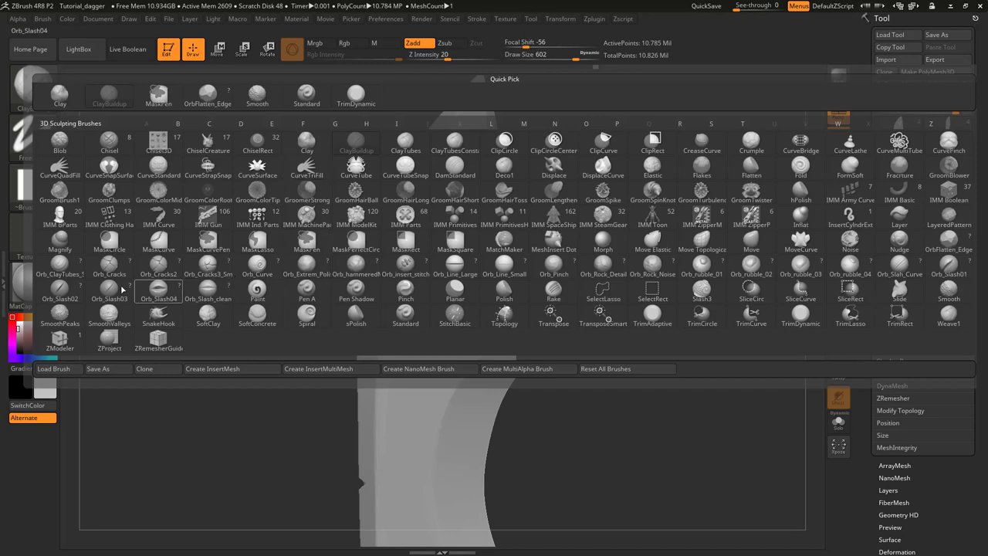
click(109, 272)
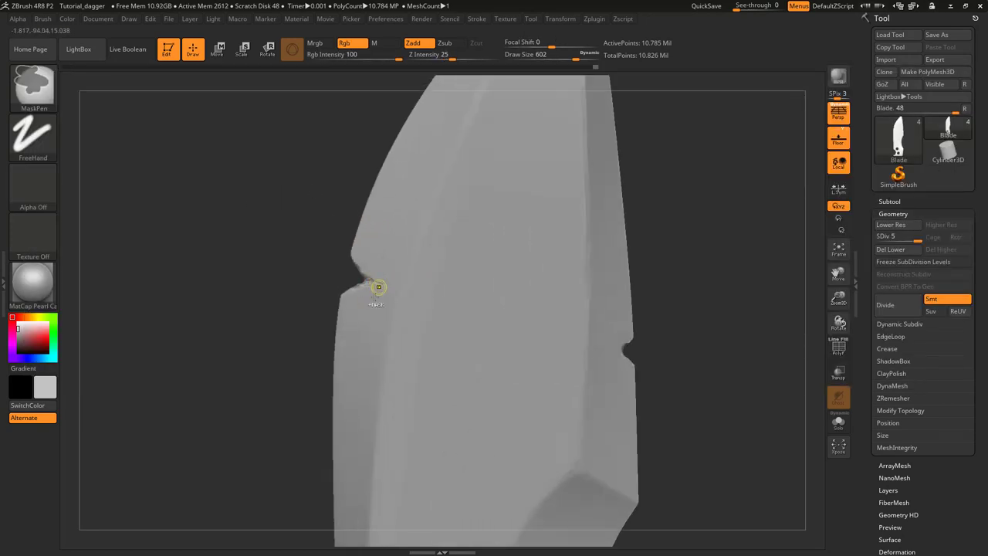
click(44, 102)
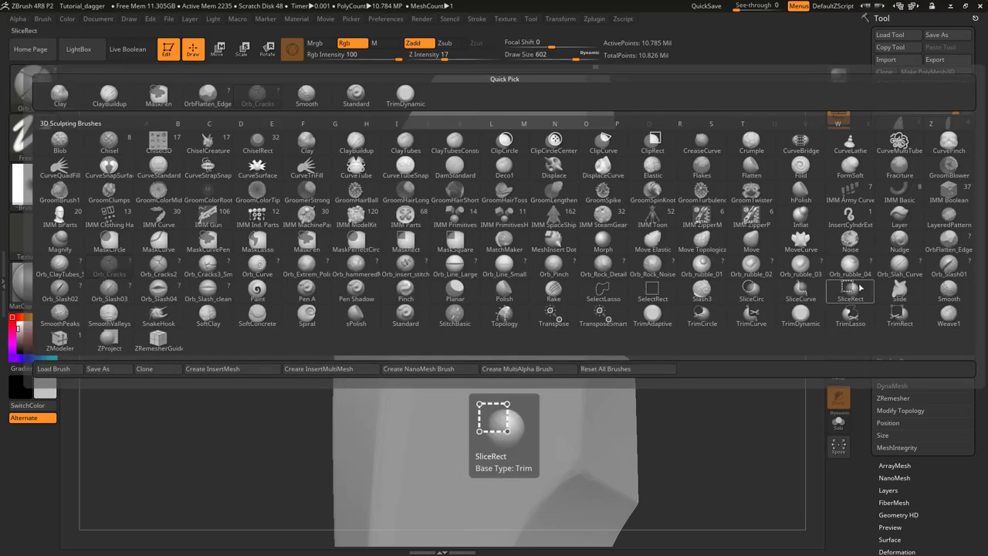
click(898, 266)
alt+right_drag(407, 289, 402, 253)
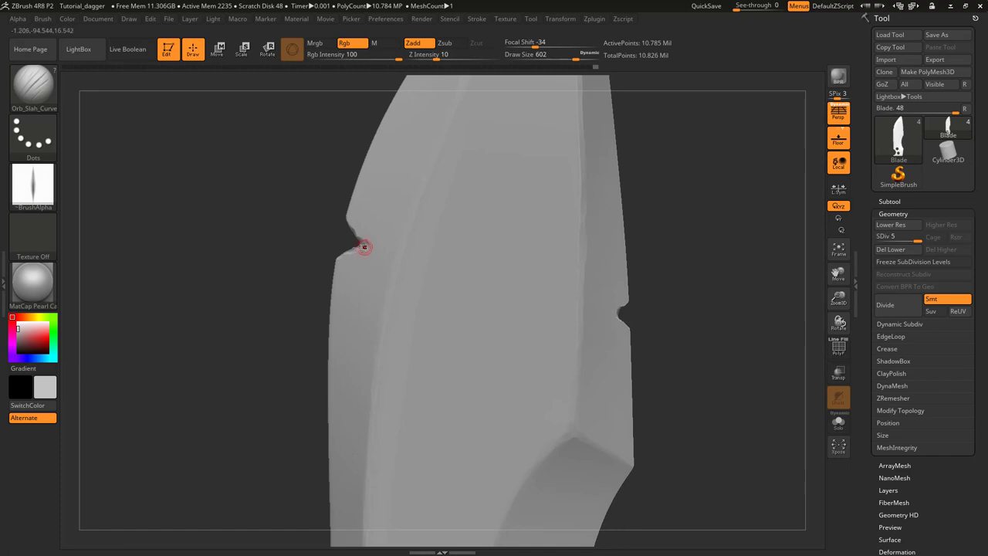
key(s)
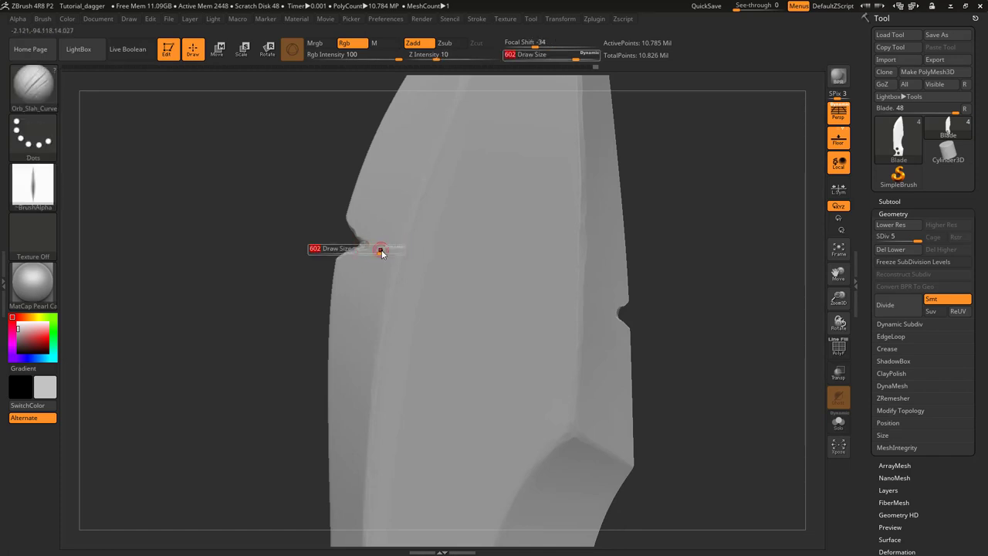
drag(378, 249, 392, 249)
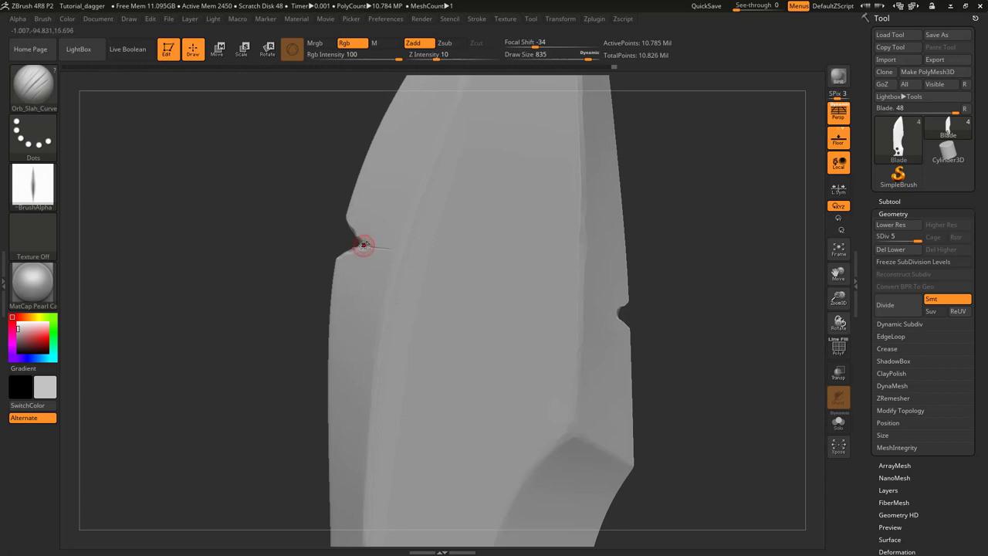
Carve a thin, forked crack from the cutting edge's upper notch across the blade face toward the notch above the recess
drag(363, 245, 403, 250)
alt+right_drag(449, 288, 417, 222)
key(ctrl+z)
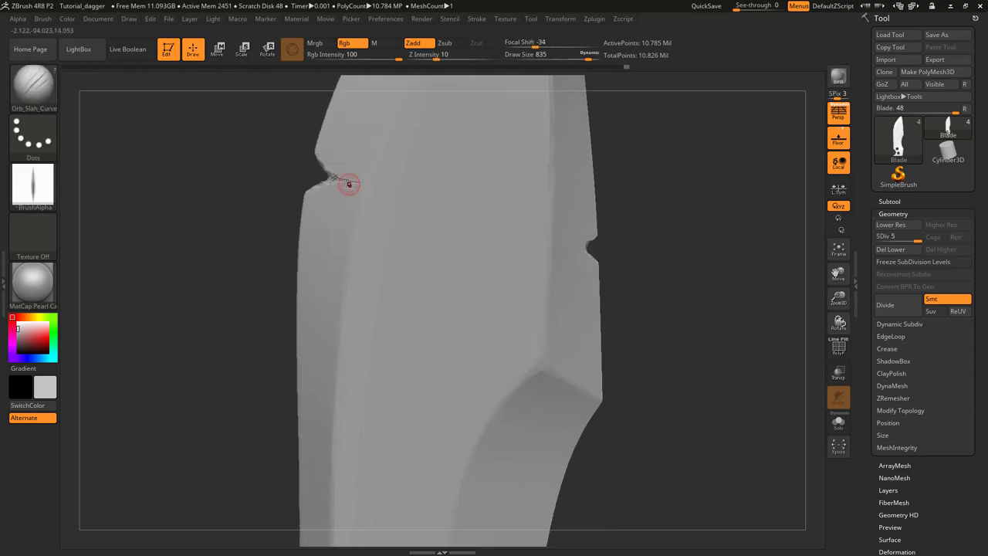
drag(335, 179, 355, 183)
drag(449, 194, 469, 227)
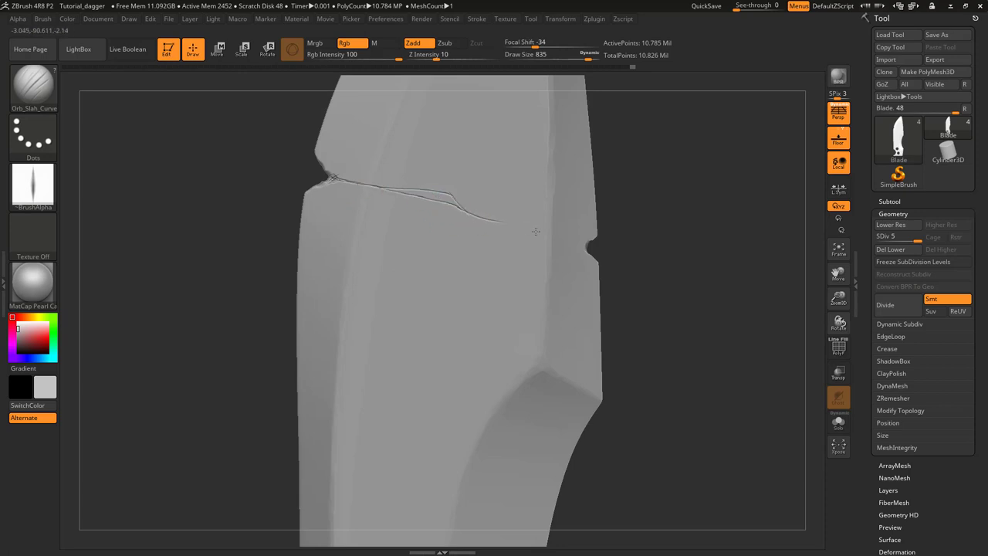
drag(470, 215, 565, 240)
Connect the crack to the notch above the recess and deepen its end with short overlapping strokes
alt+right_drag(586, 244, 534, 273)
drag(533, 272, 538, 274)
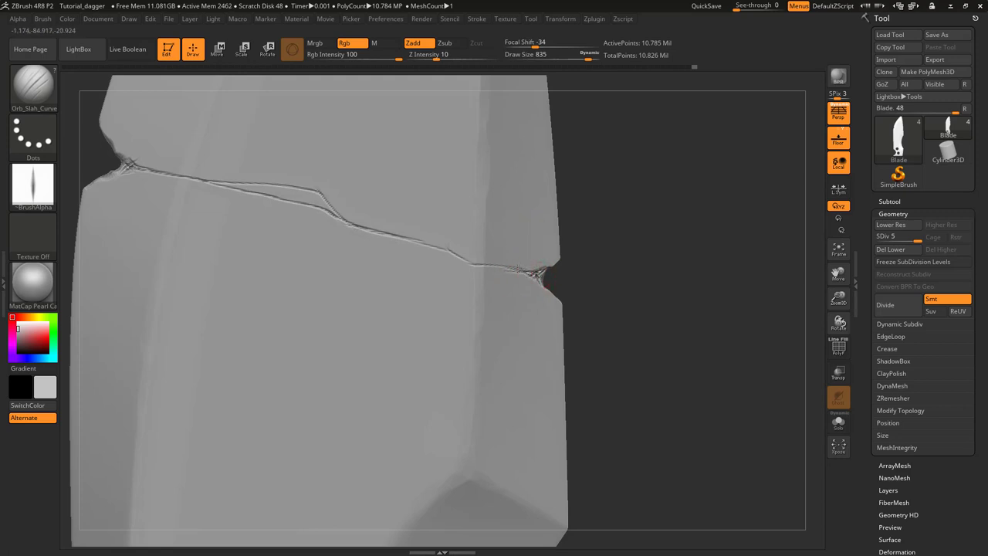
mouse_move(532, 275)
mouse_down()
mouse_move(497, 268)
mouse_move(525, 270)
mouse_up()
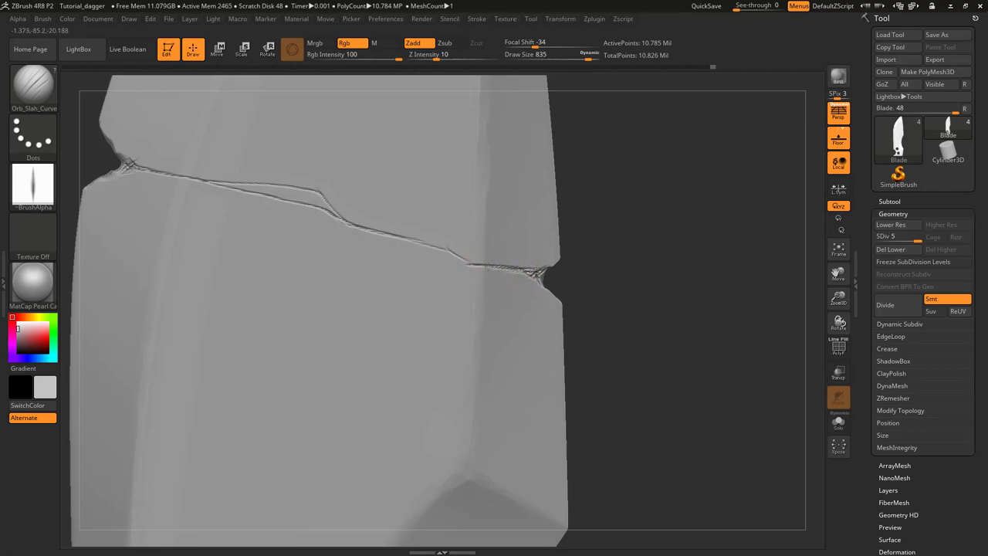
drag(443, 251, 465, 265)
mouse_move(448, 287)
alt+right_down()
mouse_move(535, 330)
mouse_move(380, 311)
alt+right_up()
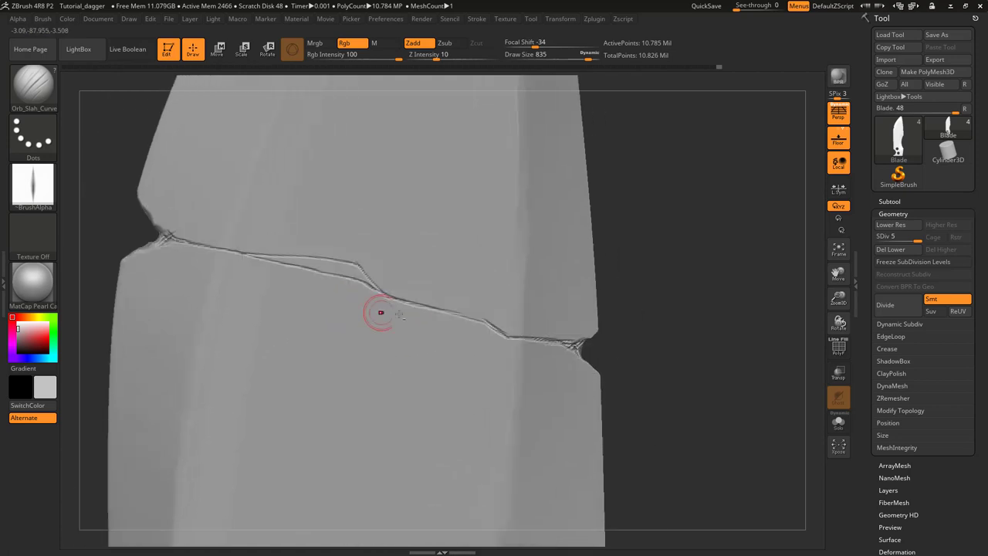
Try carving a side crack that branches from the middle of the main crack toward the blade tip
drag(470, 318, 447, 304)
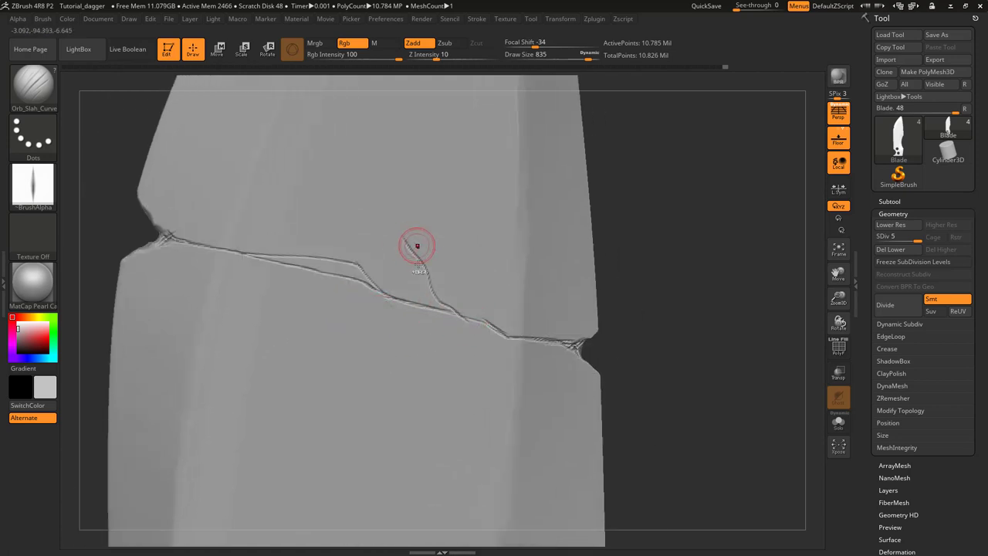
mouse_move(410, 248)
shift+mouse_down()
mouse_move(404, 295)
mouse_move(463, 313)
mouse_move(409, 269)
mouse_move(385, 209)
mouse_move(386, 219)
mouse_move(403, 220)
mouse_move(393, 218)
mouse_move(409, 264)
mouse_move(444, 304)
shift+mouse_up()
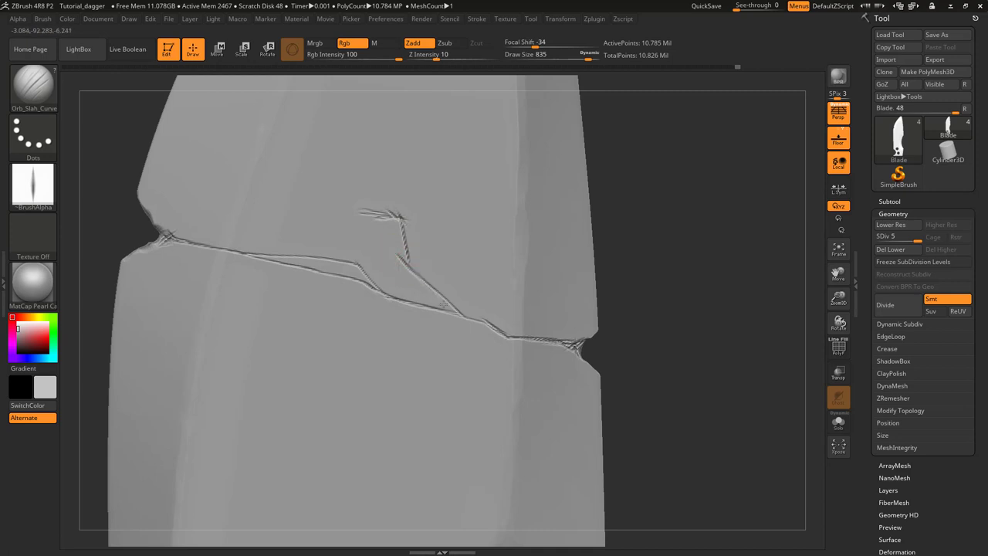
alt+right_drag(515, 402, 424, 159)
alt+right_drag(480, 264, 490, 273)
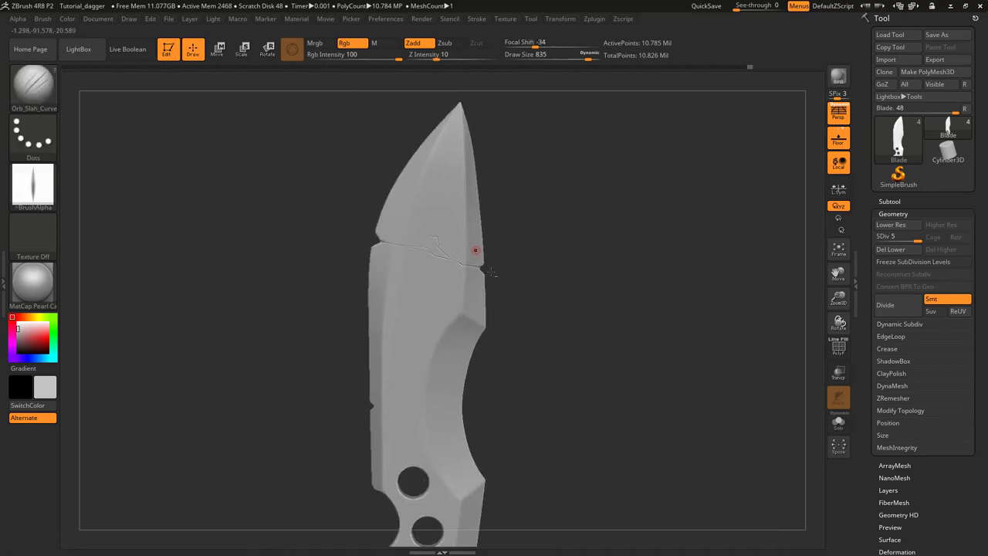
Step back through the undo history to remove the upward side crack and the last crack strokes
key(ctrl)
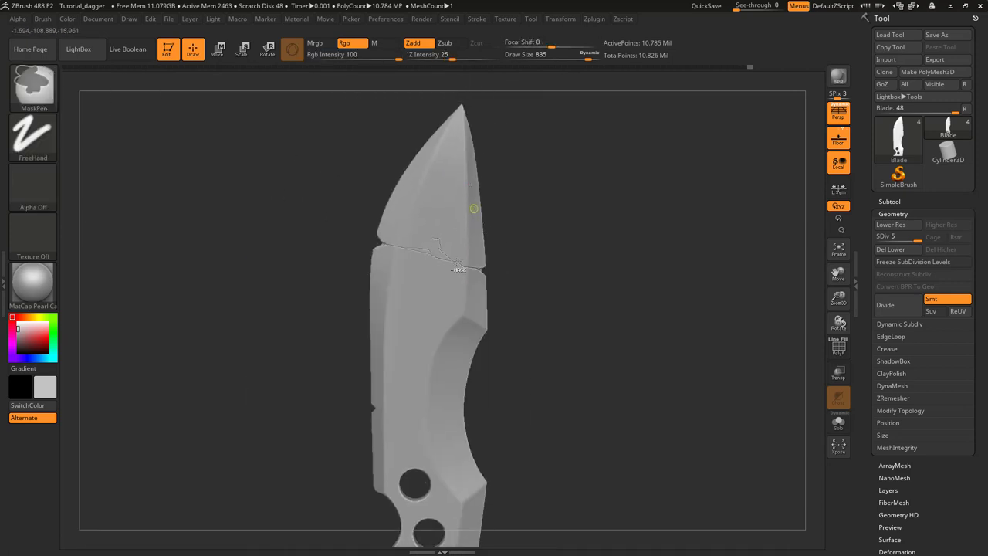
mouse_move(457, 266)
alt+right_down()
mouse_move(491, 321)
mouse_move(473, 265)
alt+right_up()
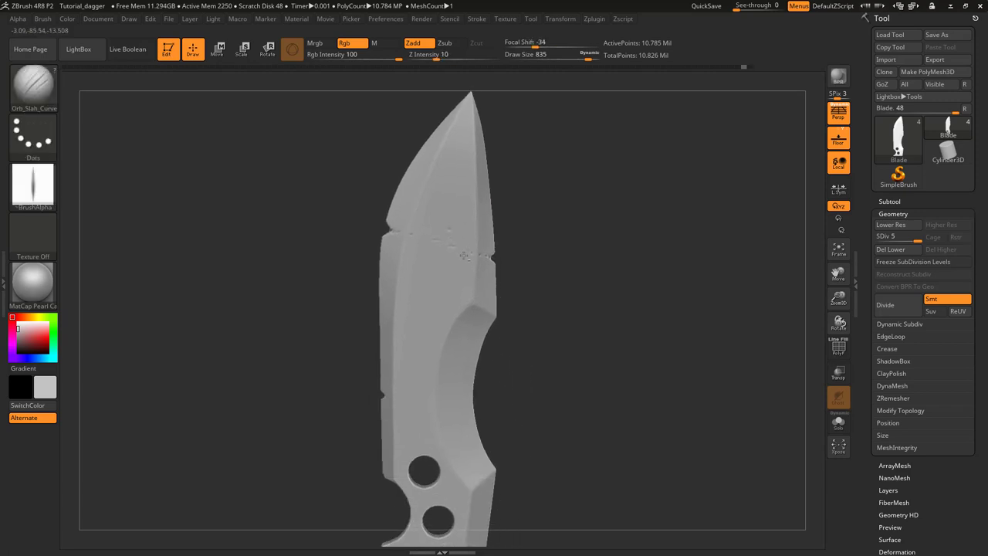
key(ctrl)
alt+right_drag(374, 292, 388, 334)
key(ctrl)
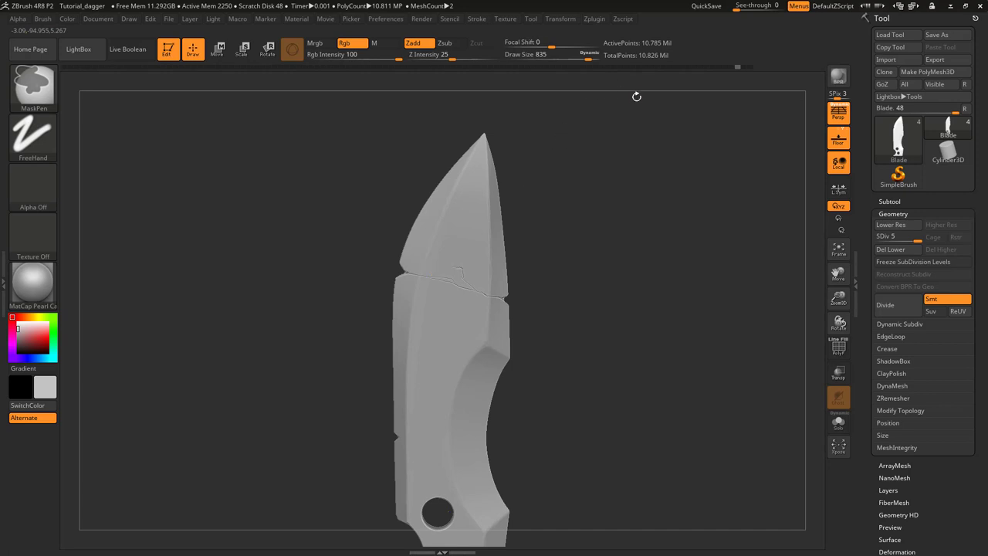
key(ctrl)
click(716, 68)
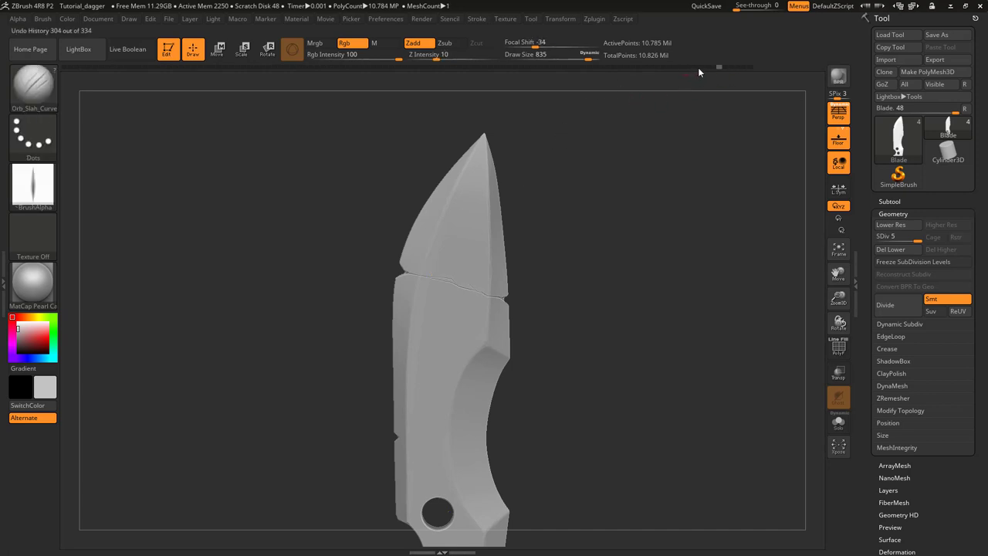
click(702, 68)
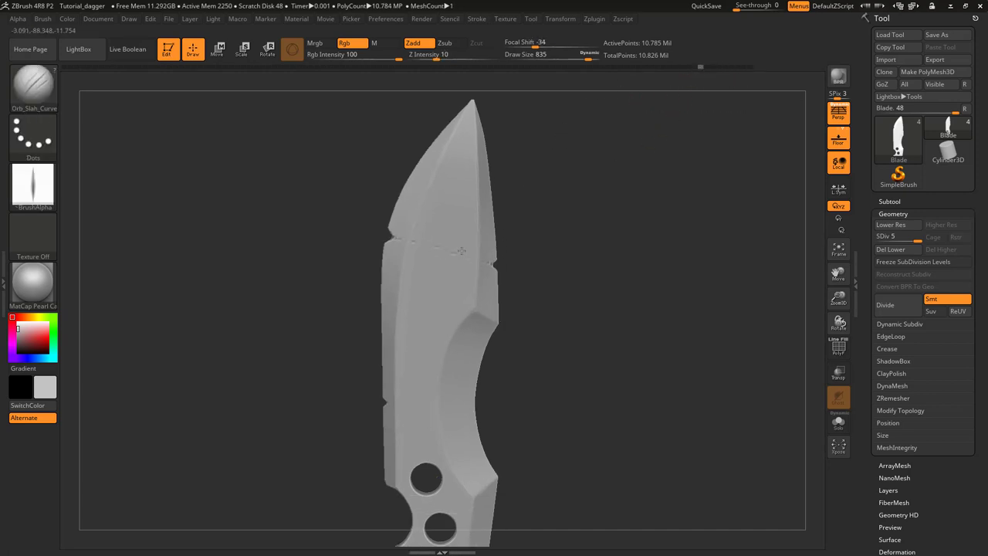
Carve branching side cracks below the main crack and deepen the crack lines inside the cutting edge's upper notch
mouse_move(342, 167)
mouse_down()
mouse_move(379, 192)
mouse_move(443, 202)
mouse_move(383, 197)
mouse_up()
mouse_move(347, 166)
mouse_down()
mouse_move(390, 203)
mouse_move(347, 168)
mouse_up()
mouse_move(387, 198)
mouse_down()
mouse_move(456, 198)
mouse_move(396, 206)
mouse_move(380, 194)
mouse_up()
mouse_move(442, 200)
mouse_down()
mouse_move(479, 206)
mouse_move(432, 200)
mouse_up()
alt+right_drag(432, 199, 439, 270)
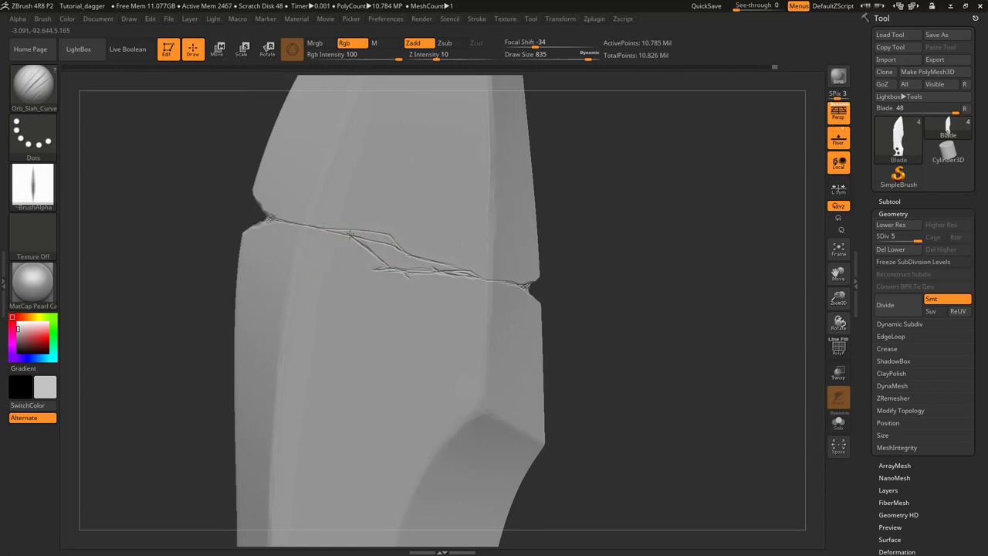
drag(355, 235, 283, 221)
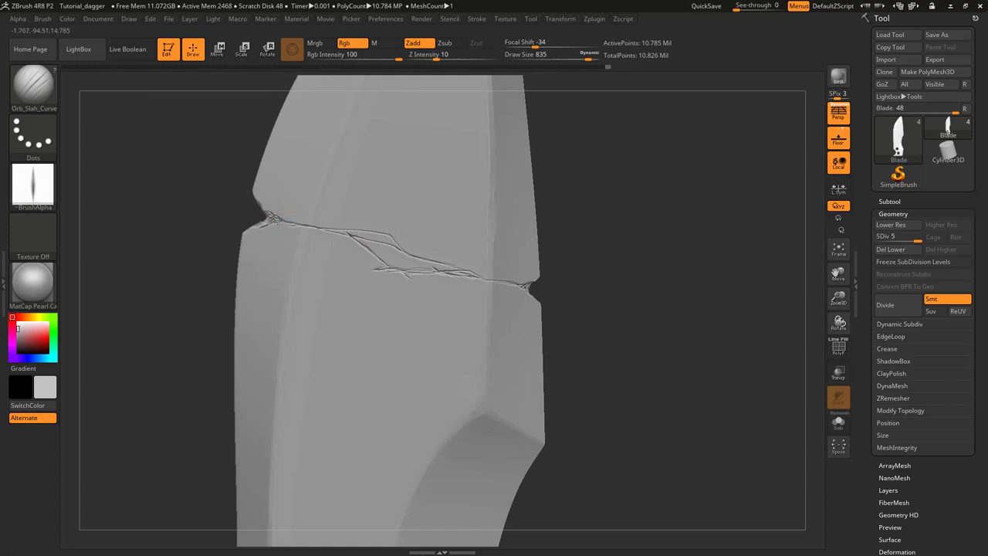
mouse_move(300, 230)
right_down()
mouse_move(383, 247)
mouse_move(390, 283)
mouse_move(317, 229)
right_up()
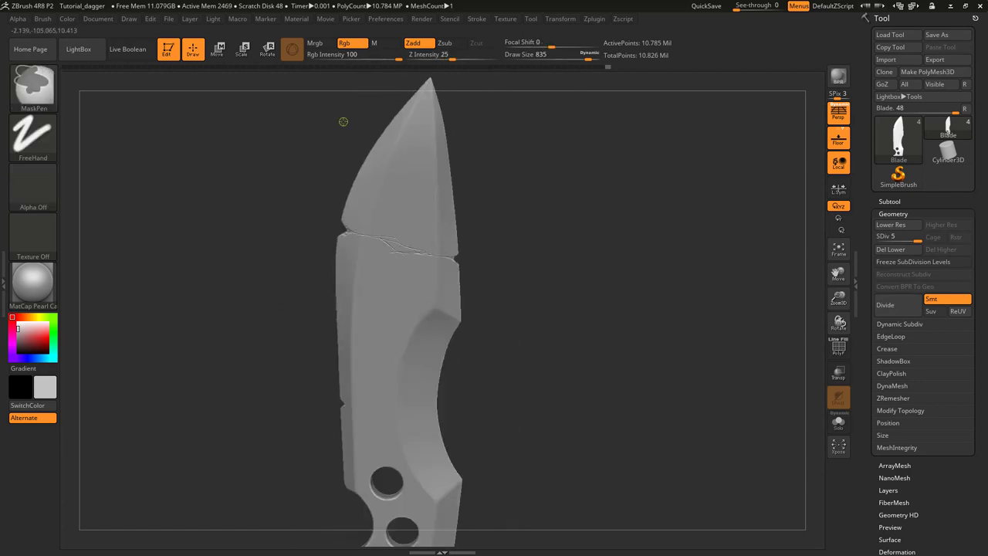
Switch to the browser to compare the crack branches with the reference painting, and return to ZBrush
key(alt+Tab)
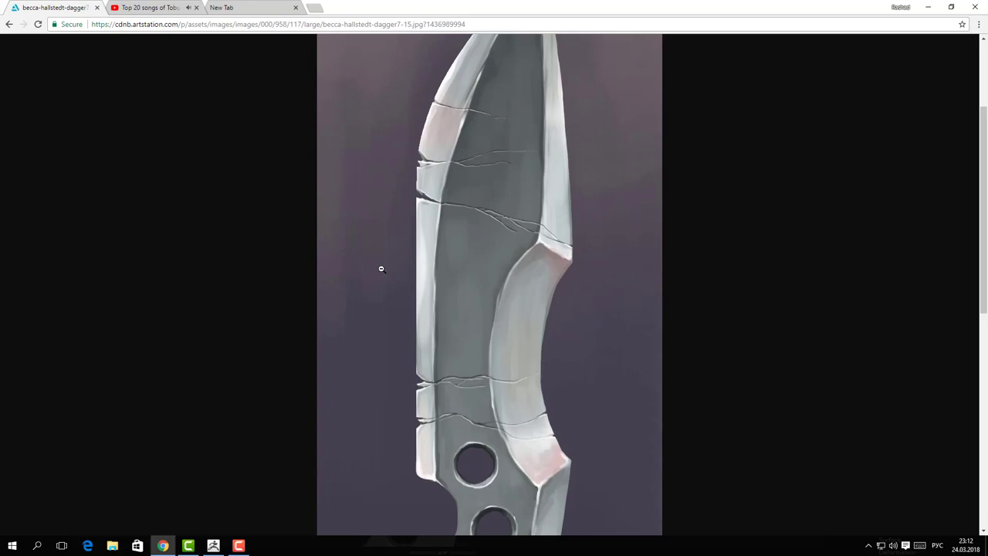
key(alt+Tab)
ctrl+right_drag(356, 227, 341, 269)
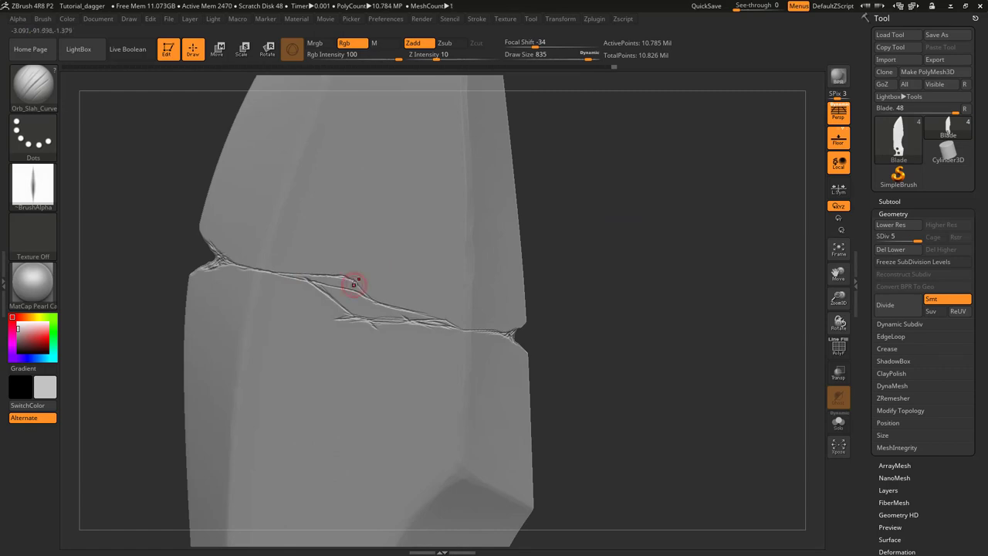
Smooth the end of the lower side crack and extend its fine branches beside the main crack, undoing the last stroke
right_drag(379, 320, 326, 234)
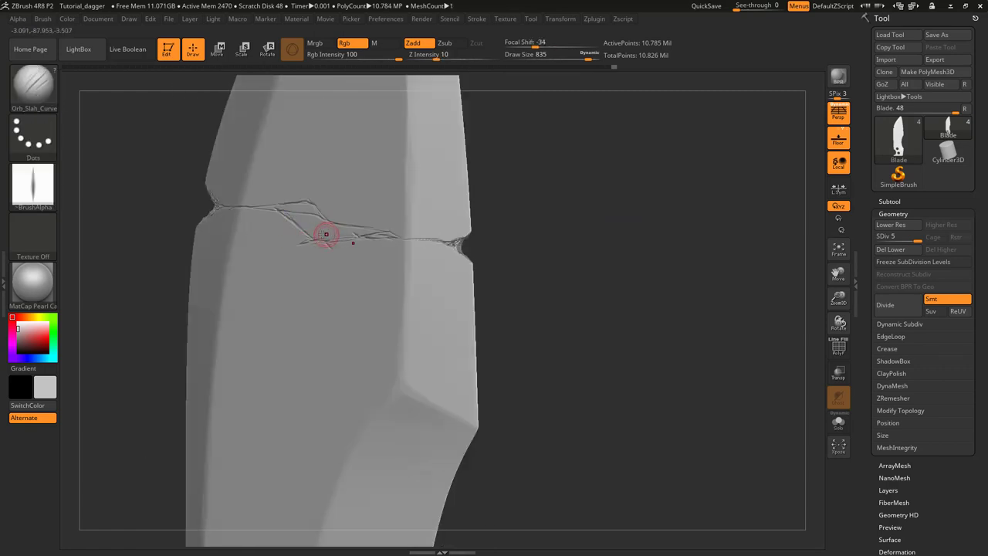
mouse_move(323, 241)
shift+mouse_down()
mouse_move(341, 254)
mouse_move(331, 247)
shift+mouse_up()
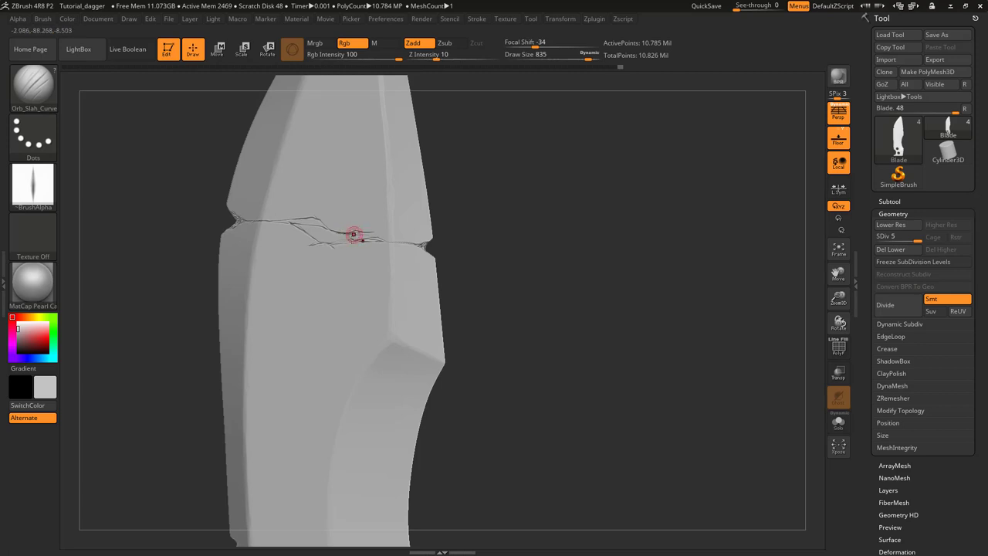
mouse_move(353, 235)
right_down()
mouse_move(366, 257)
mouse_move(368, 316)
mouse_move(347, 297)
right_up()
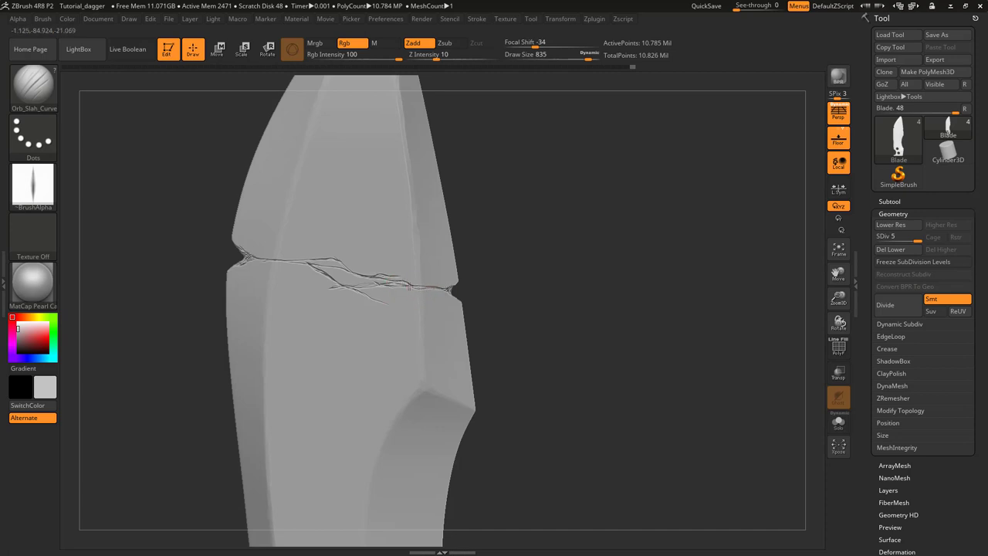
key(ctrl+z)
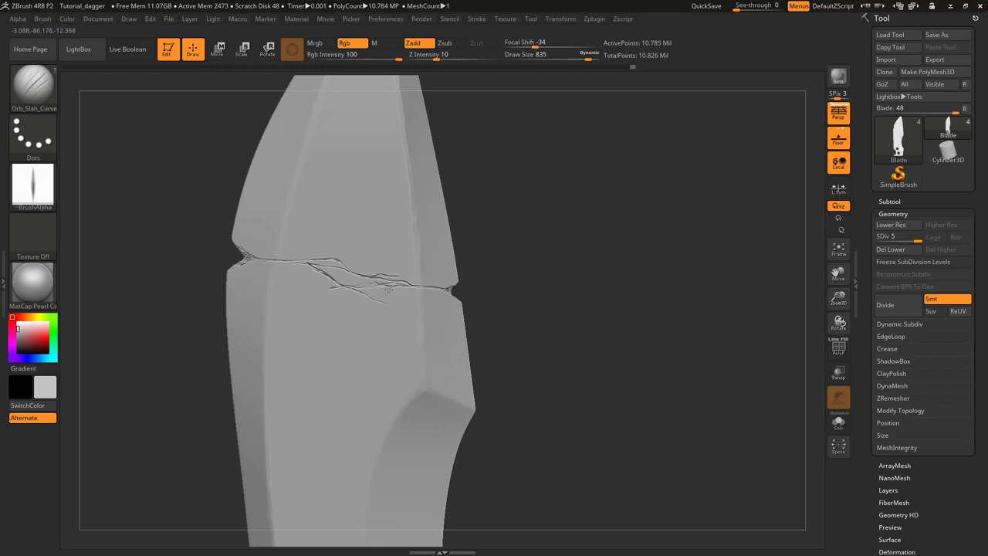
Try flattening and smoothing the surface between the crack branches with the OrbFlatten_Edge brush, undoing those strokes
drag(398, 285, 406, 286)
alt+right_drag(345, 297, 351, 348)
click(32, 87)
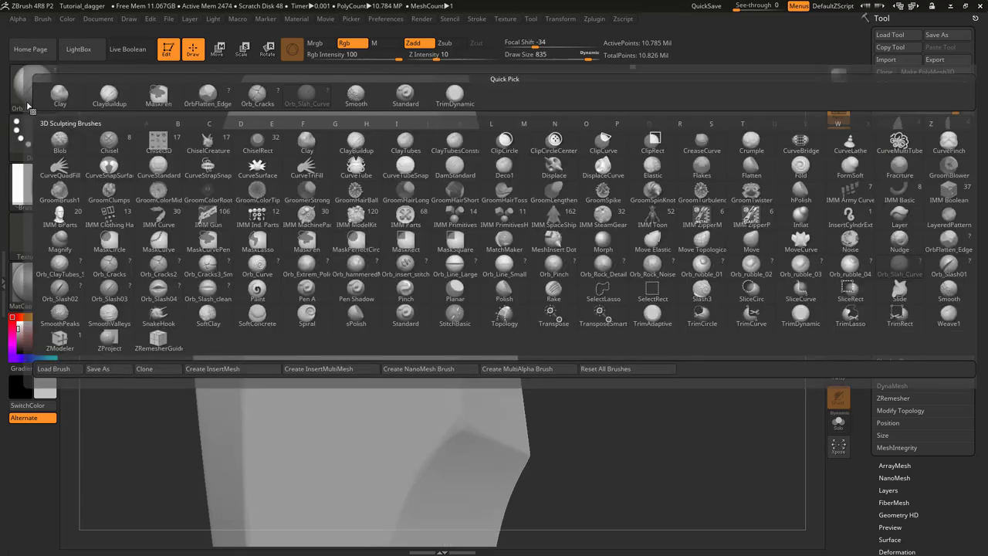
click(207, 94)
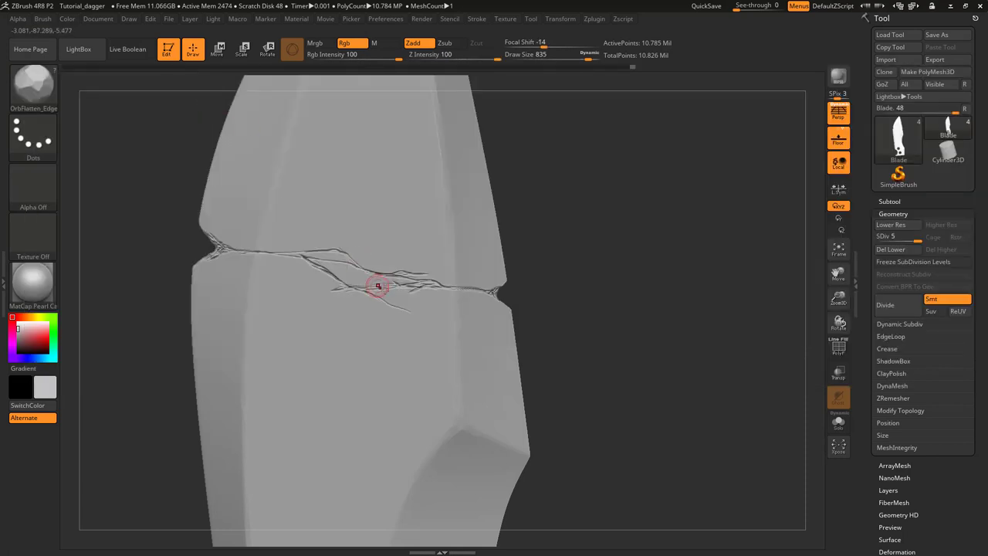
shift+drag(390, 285, 399, 286)
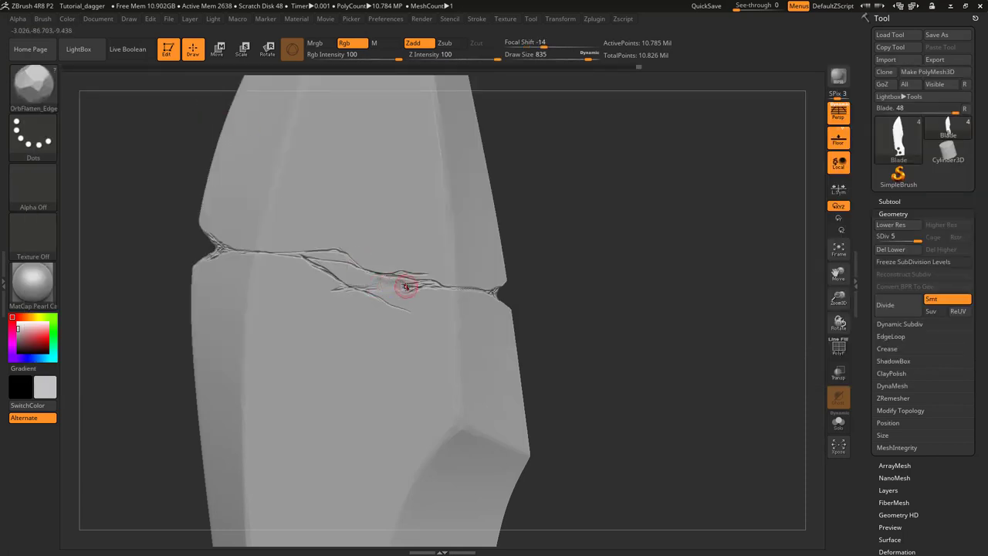
key(shift)
key(ctrl)
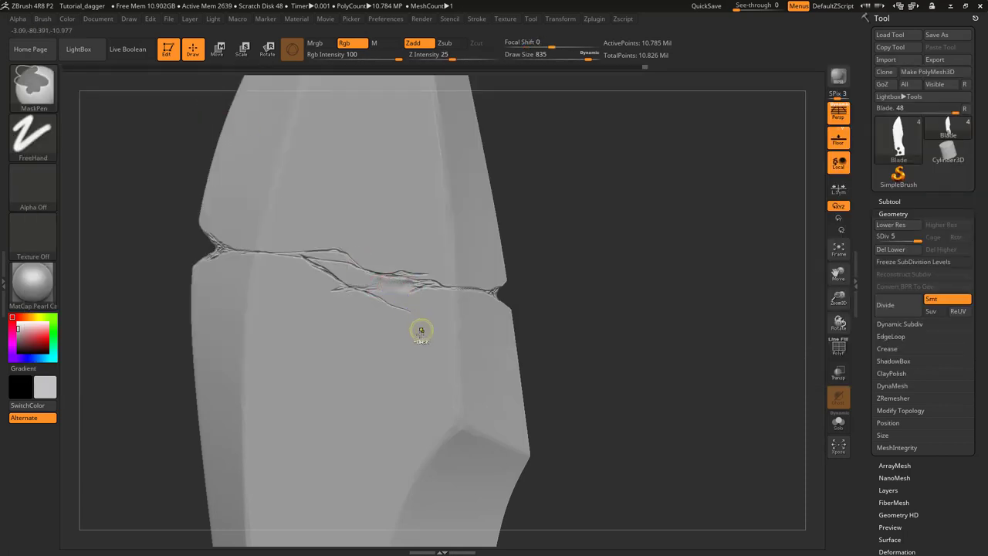
alt+right_drag(310, 280, 344, 302)
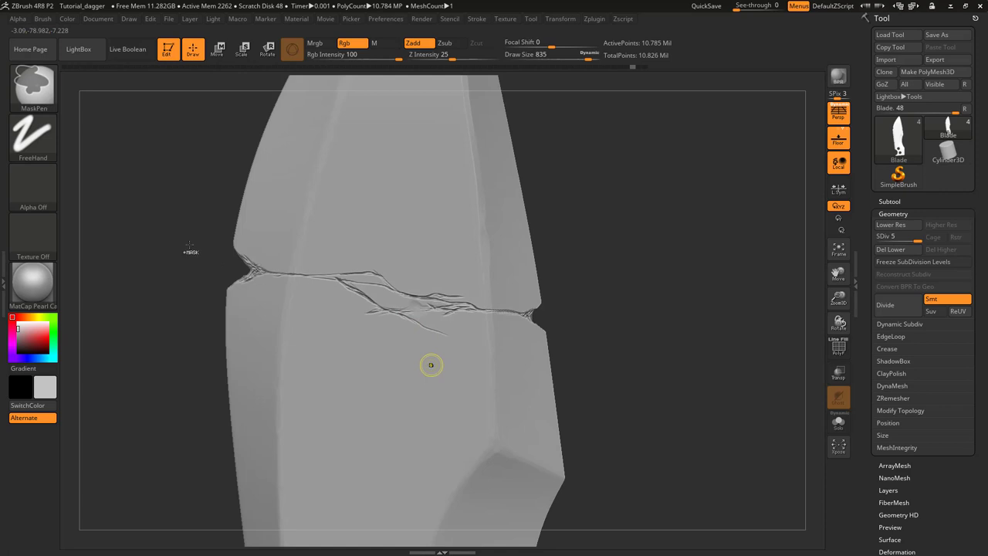
Flatten the surface between the two crack branches and below them with the hPolish brush at draw size 666
click(40, 92)
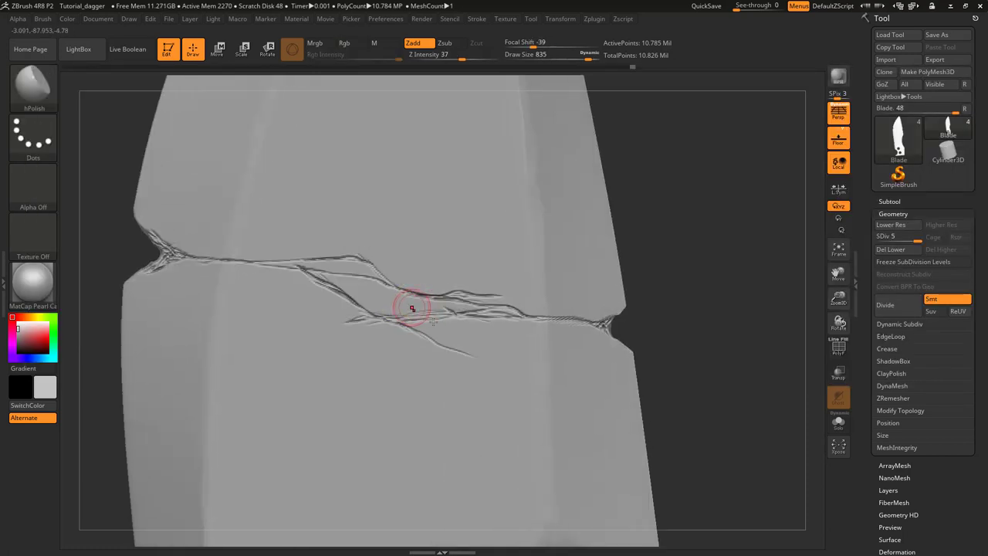
drag(433, 321, 418, 317)
key(s)
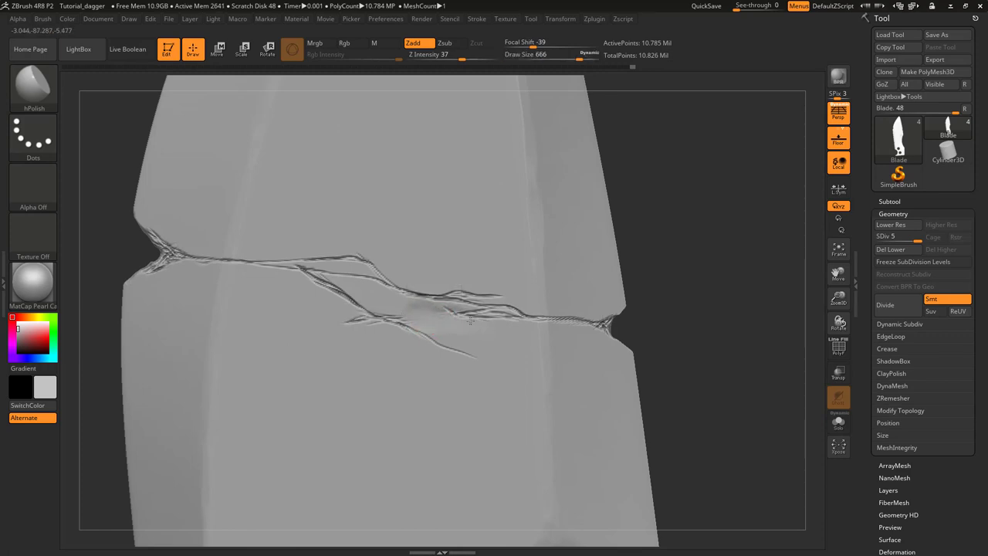
drag(436, 321, 403, 306)
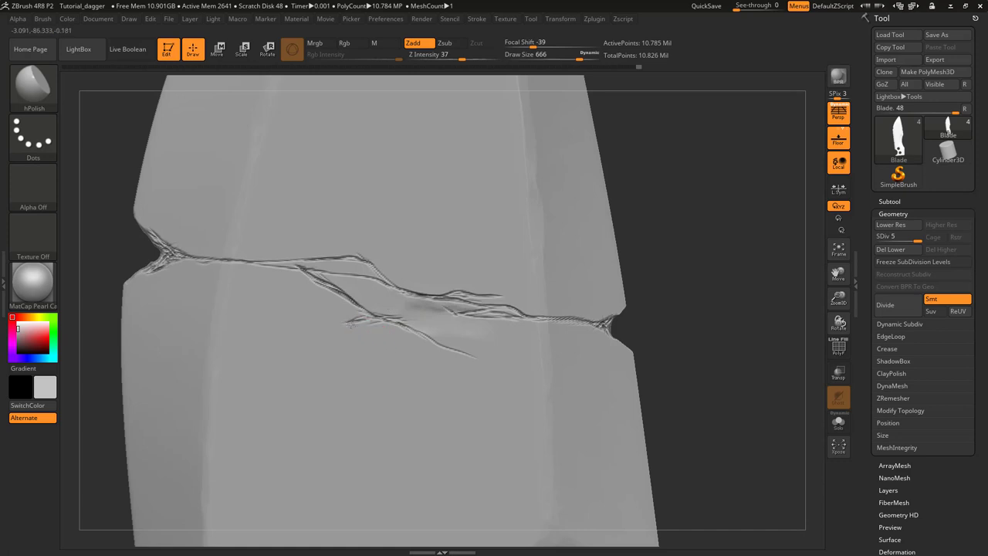
mouse_move(340, 325)
mouse_down()
mouse_move(334, 348)
mouse_move(461, 334)
mouse_up()
key(shift)
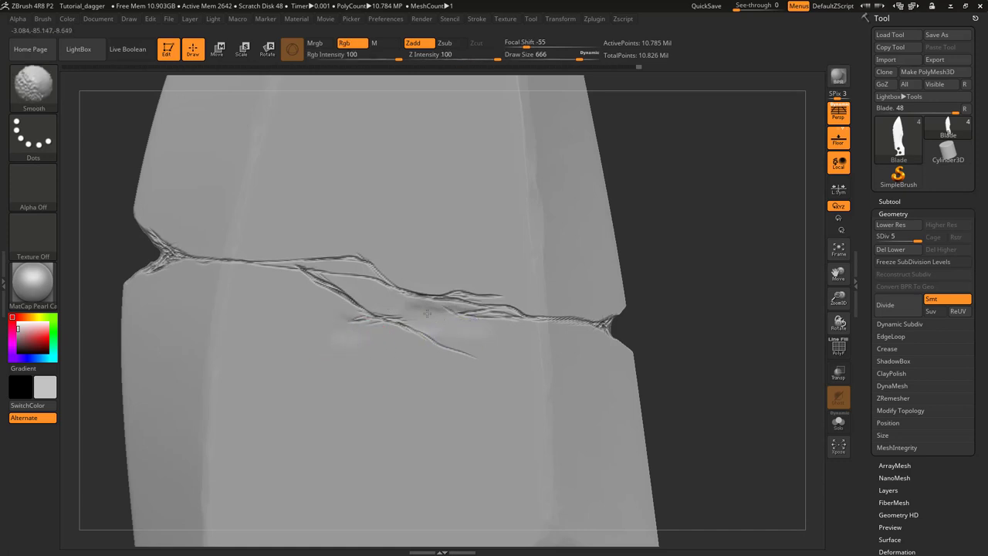
Recarve the fine crack lines beside the polished area with the Orb_Slah_Curve brush and add a short connecting branch
click(44, 90)
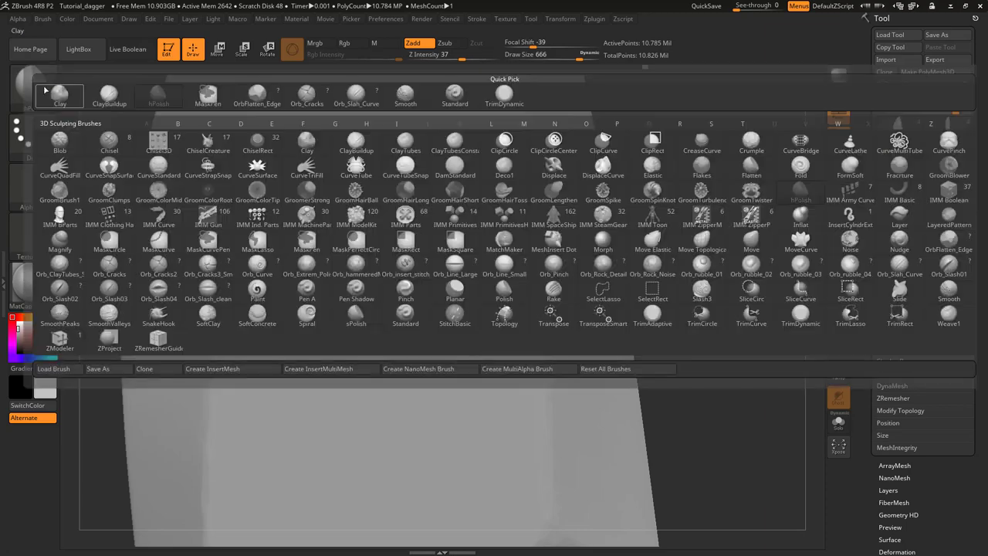
click(356, 93)
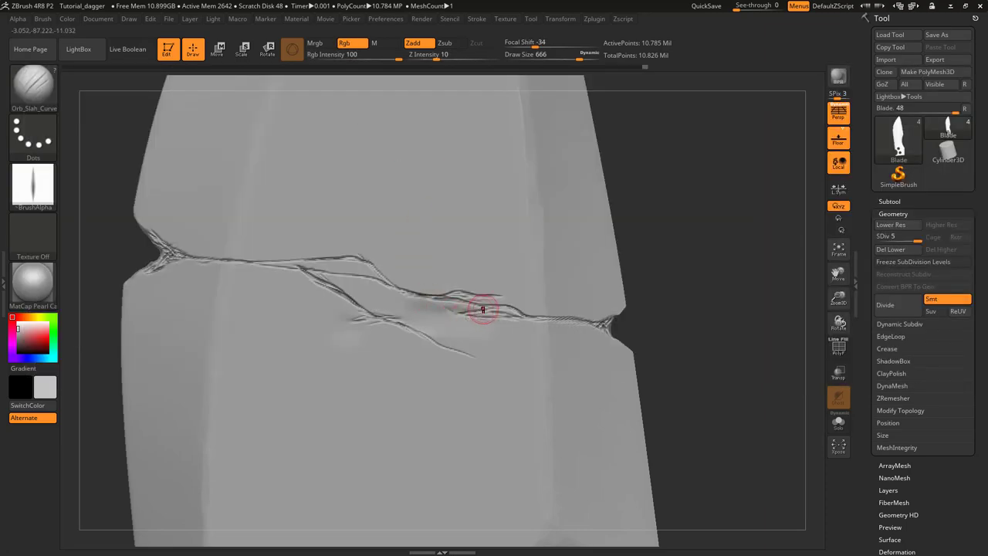
mouse_move(480, 317)
mouse_down()
mouse_move(511, 310)
mouse_move(465, 316)
mouse_move(500, 318)
mouse_up()
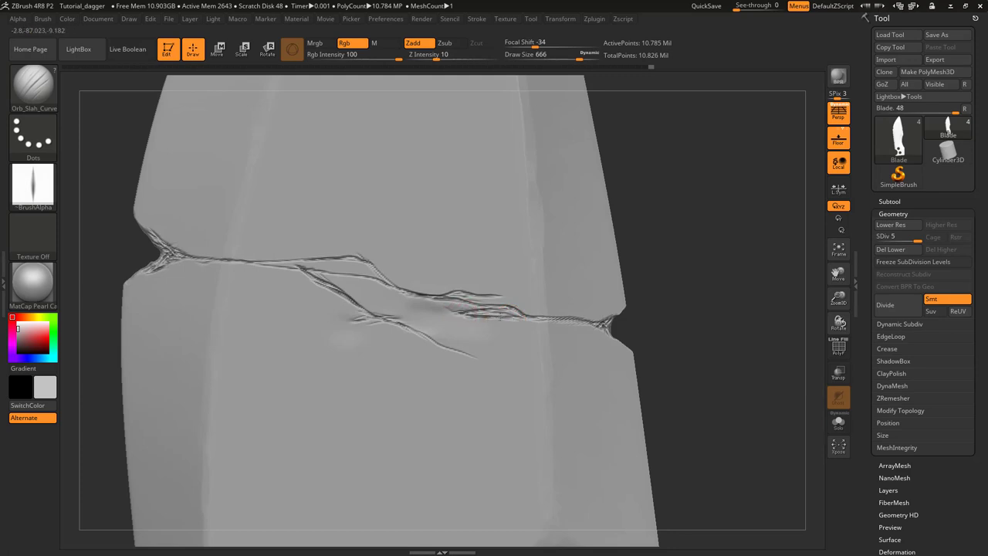
ctrl+right_drag(427, 382, 401, 273)
mouse_move(426, 361)
ctrl+right_down()
mouse_move(425, 260)
mouse_move(410, 252)
mouse_move(424, 366)
mouse_move(419, 466)
ctrl+right_up()
mouse_move(443, 251)
mouse_down()
mouse_move(450, 267)
mouse_move(424, 233)
mouse_move(454, 269)
mouse_move(397, 207)
mouse_up()
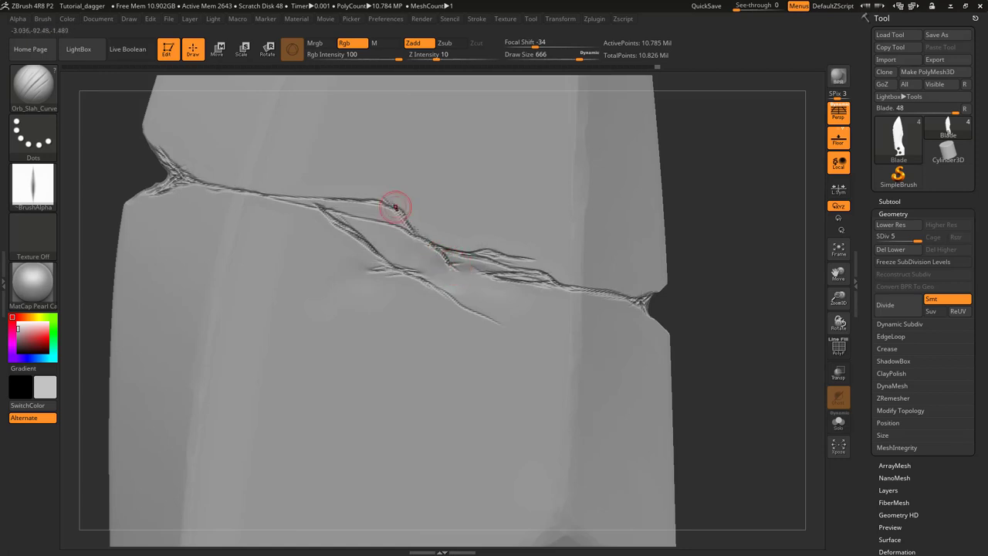
Carve a crack running inward from the small lower edge notch above the round holes, across the bevel onto the flat face
ctrl+right_drag(430, 333, 417, 302)
mouse_move(472, 356)
alt+right_down()
mouse_move(483, 247)
mouse_move(457, 250)
mouse_move(456, 385)
alt+right_up()
right_click(483, 247)
alt+right_drag(456, 386, 438, 190)
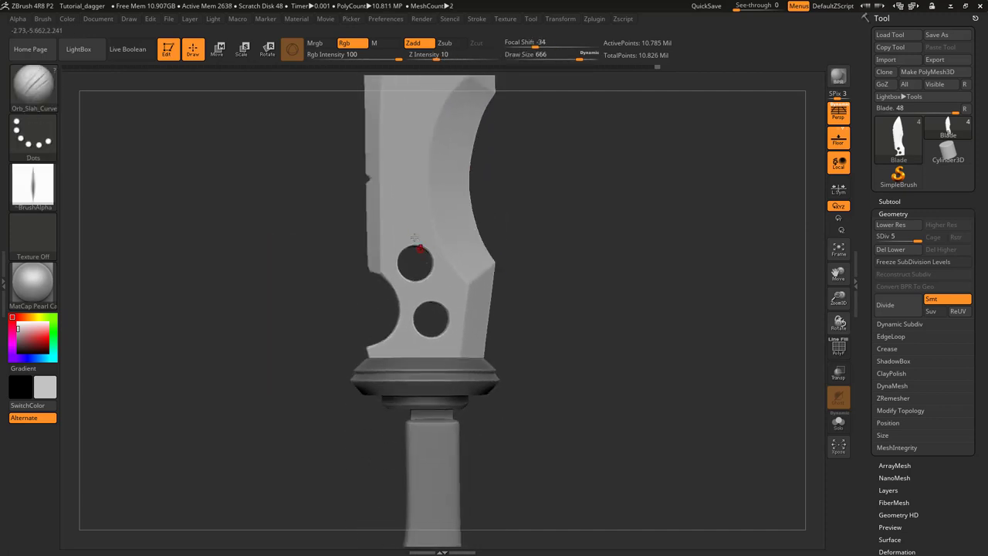
alt+right_drag(414, 142, 381, 229)
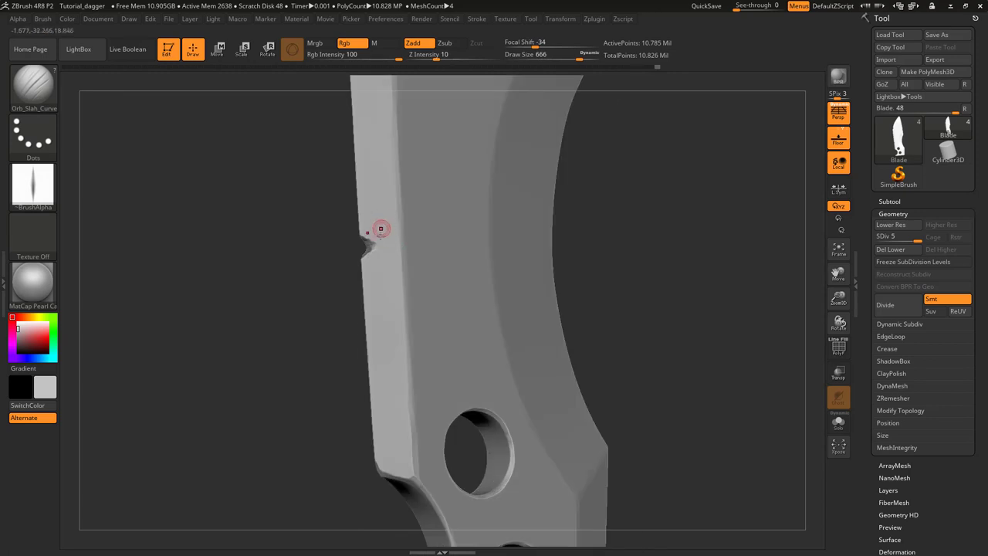
key(ctrl)
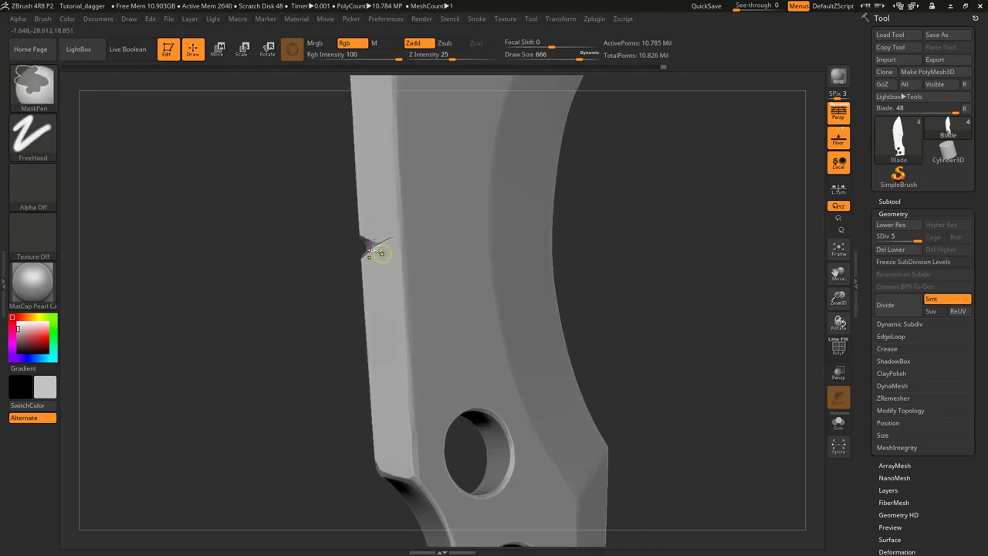
key(ctrl)
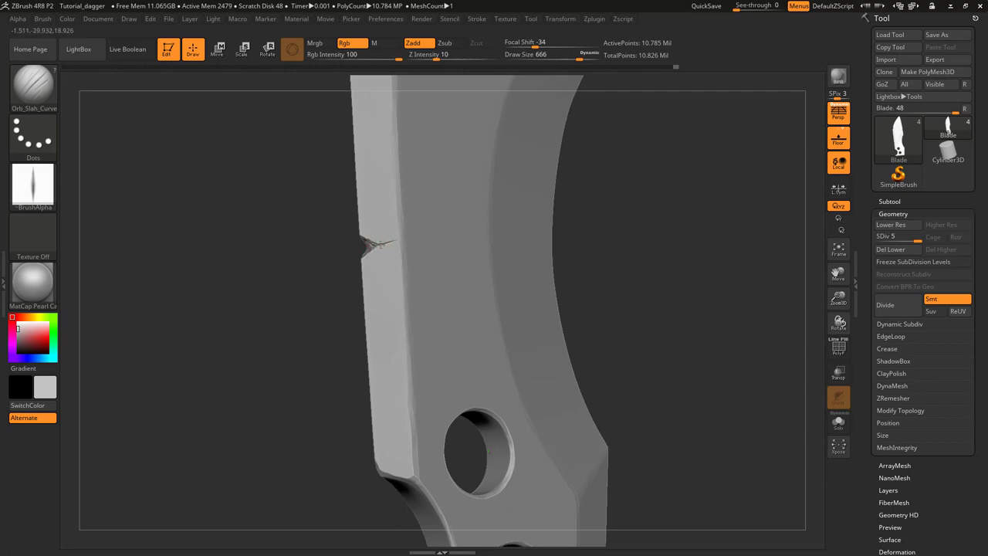
drag(406, 243, 411, 237)
mouse_move(442, 246)
right_down()
mouse_move(394, 275)
mouse_move(404, 290)
right_up()
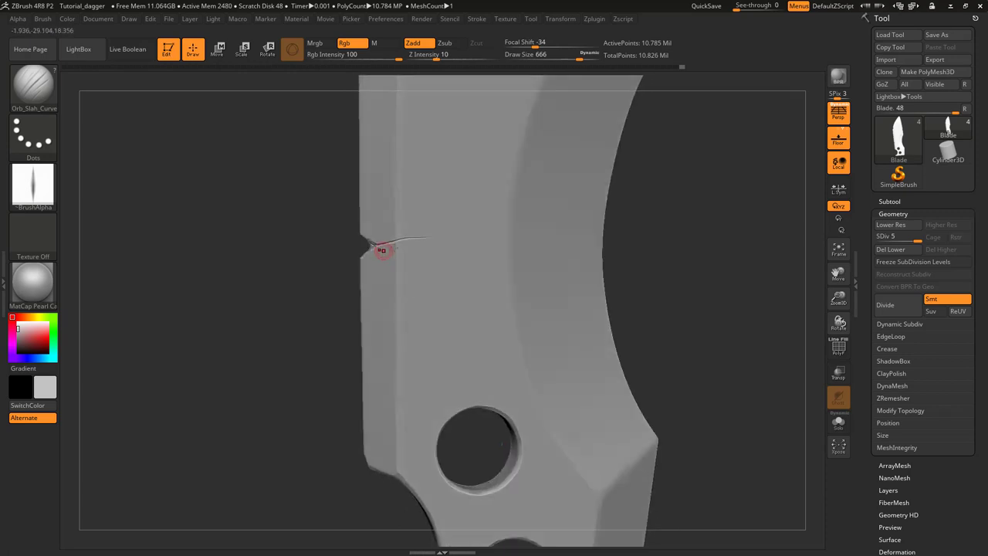
Fork the lower notch's crack with an upward side branch and extend its thin main line across the flat face
key(ctrl)
mouse_move(428, 221)
mouse_down()
mouse_move(461, 213)
mouse_move(417, 224)
mouse_up()
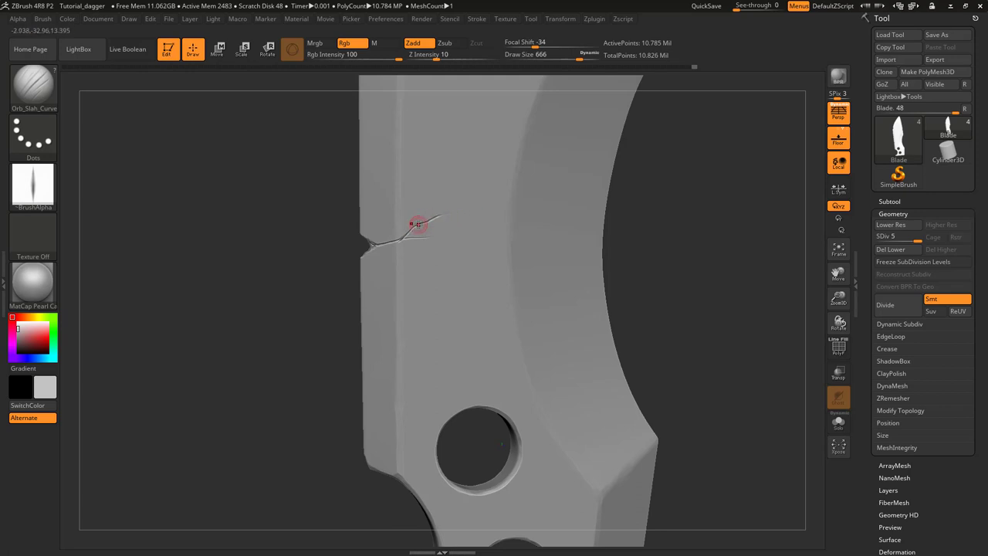
mouse_move(384, 210)
right_down()
mouse_move(386, 163)
mouse_move(392, 196)
right_up()
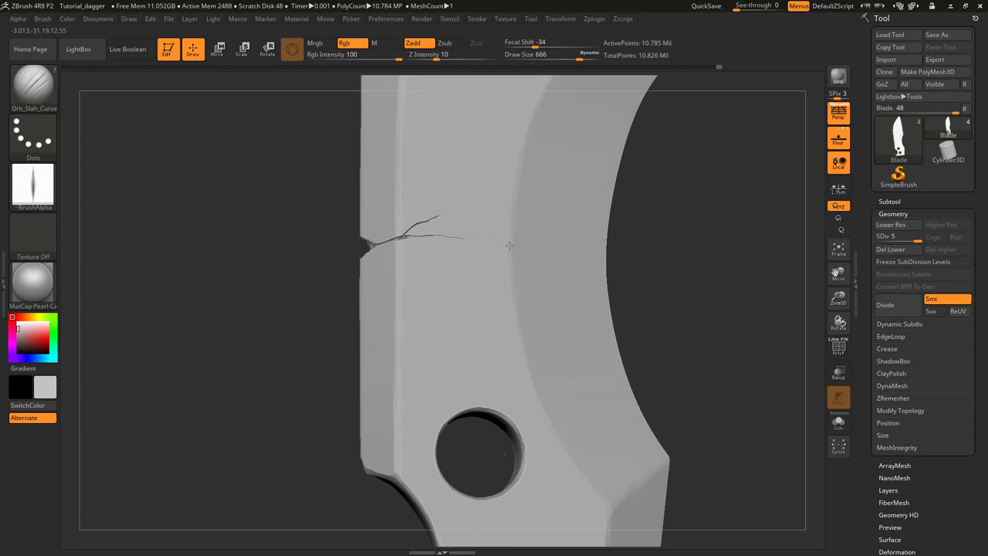
drag(509, 245, 425, 224)
Try stamping a hammered surface texture on the blade's flat face between the two cracks with the Orb_hammered brush
ctrl+right_drag(394, 236, 455, 226)
ctrl+right_drag(476, 342, 464, 227)
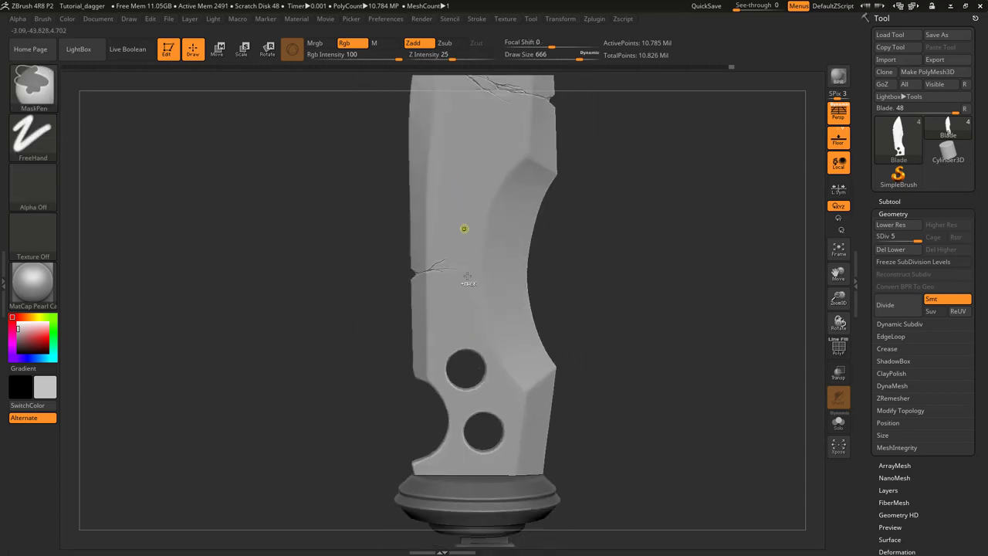
mouse_move(467, 363)
ctrl+right_down()
mouse_move(455, 333)
mouse_move(452, 249)
mouse_move(445, 330)
mouse_move(440, 290)
mouse_move(453, 284)
mouse_move(471, 387)
mouse_move(436, 255)
ctrl+right_up()
mouse_move(436, 255)
ctrl+right_down()
mouse_move(432, 345)
mouse_move(431, 241)
mouse_move(435, 335)
mouse_move(425, 326)
ctrl+right_up()
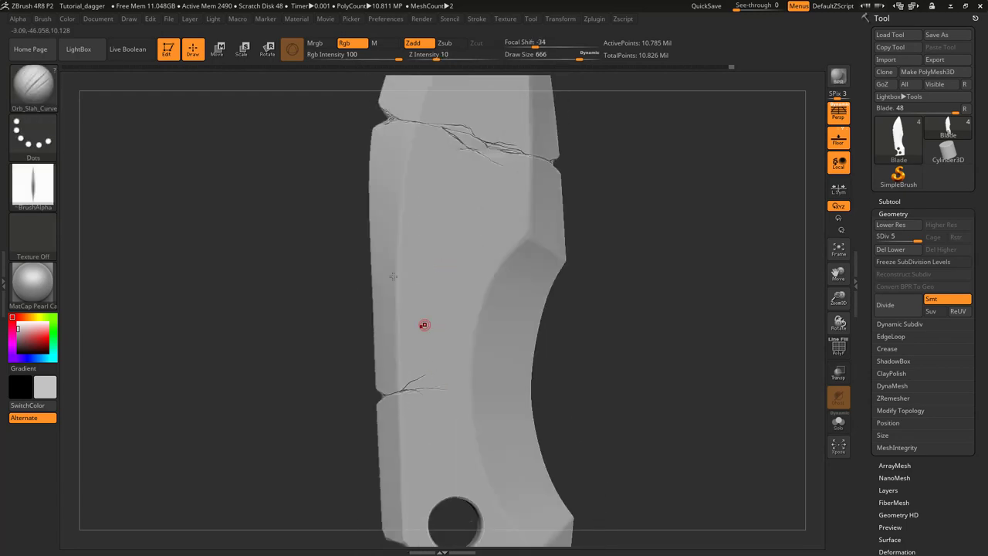
click(47, 107)
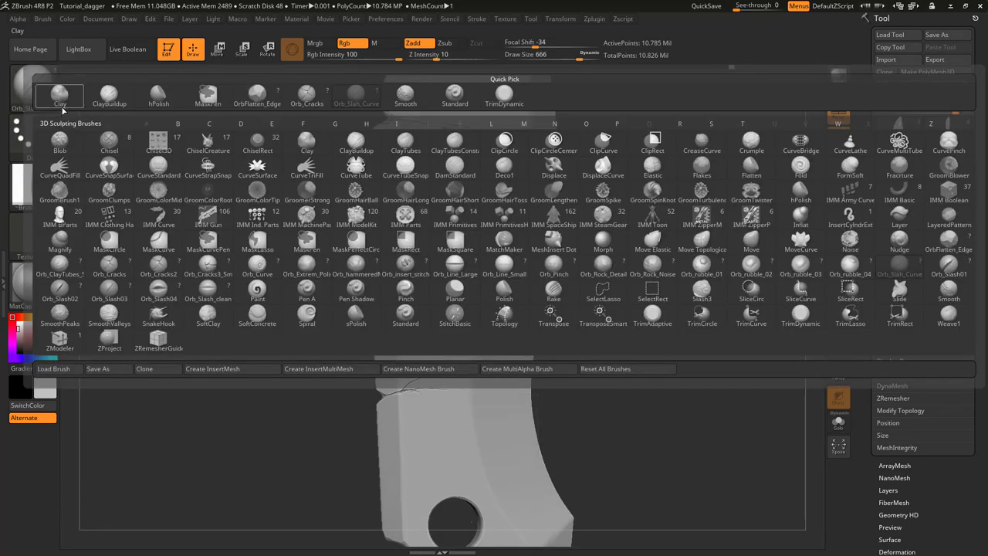
click(355, 263)
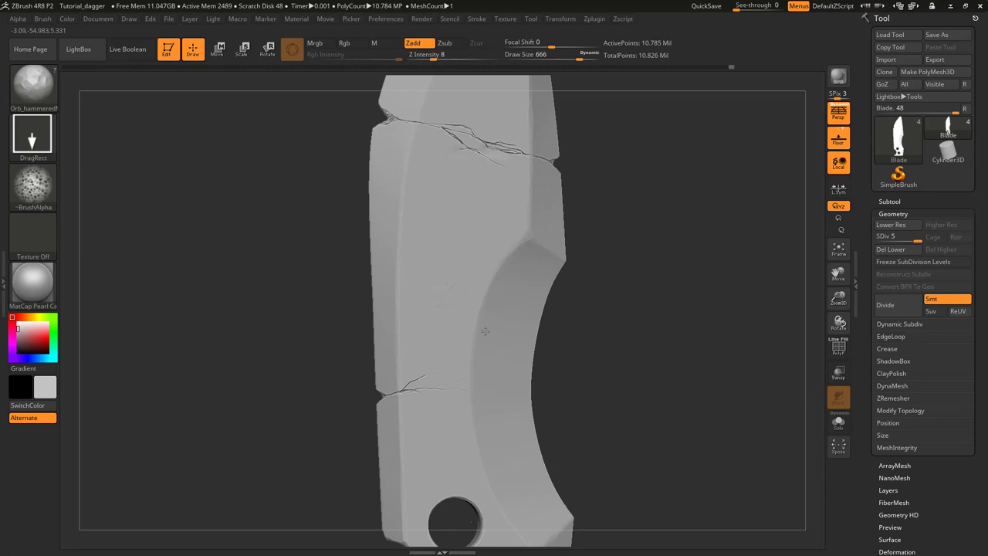
right_drag(484, 331, 441, 410)
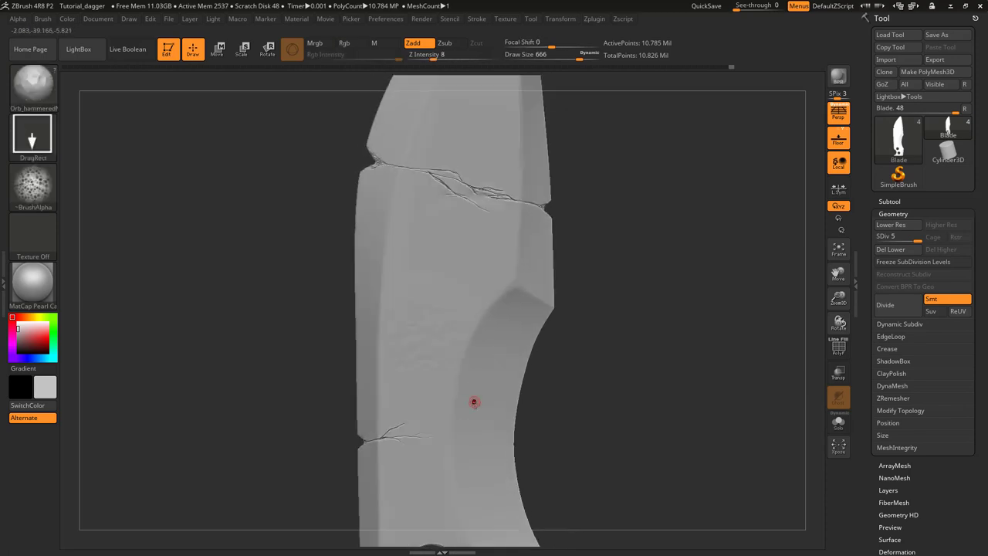
key(ctrl)
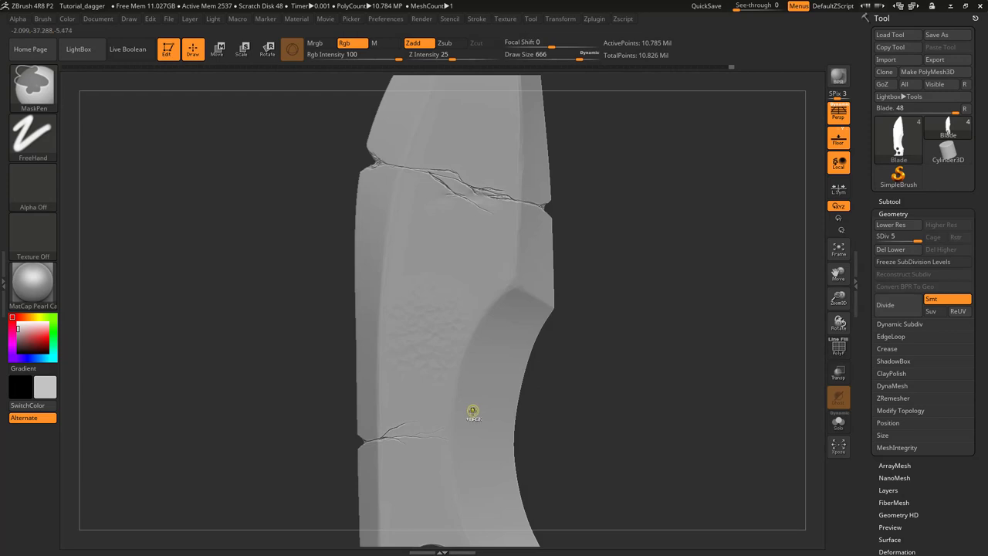
Paint a mask line from the blade tip down the ridge beside the concave scoop to the guard, at draw size 1000
mouse_move(474, 290)
alt+right_down()
mouse_move(481, 341)
mouse_move(470, 242)
mouse_move(457, 221)
alt+right_up()
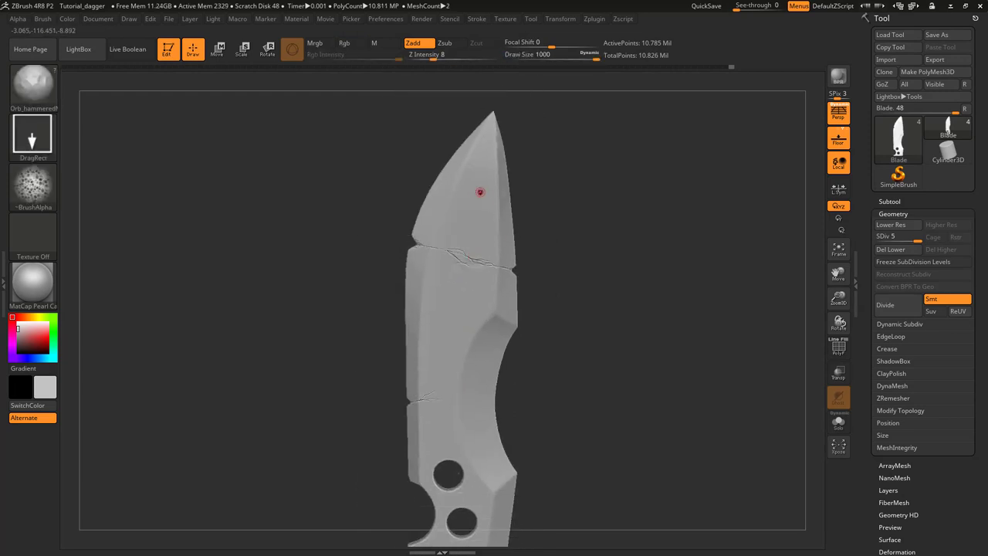
key(ctrl)
ctrl+drag(465, 183, 467, 176)
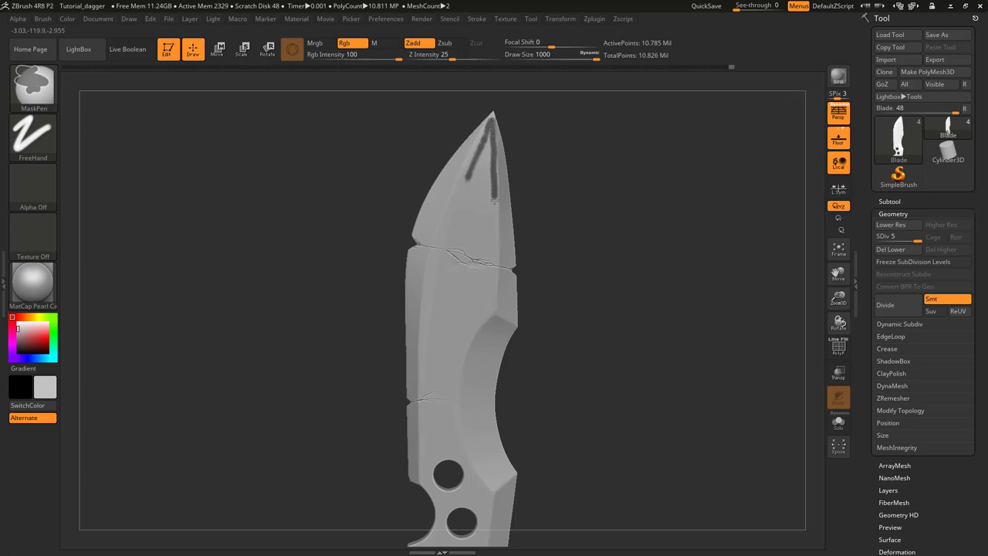
ctrl+drag(494, 199, 492, 310)
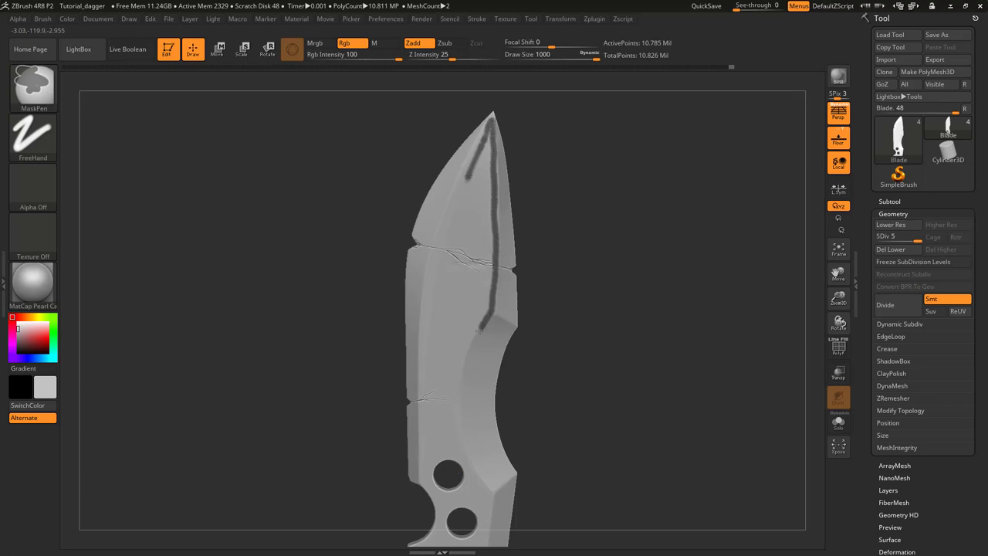
mouse_move(466, 354)
ctrl+mouse_down()
mouse_move(456, 421)
mouse_move(487, 498)
ctrl+mouse_up()
alt+right_drag(469, 518, 470, 291)
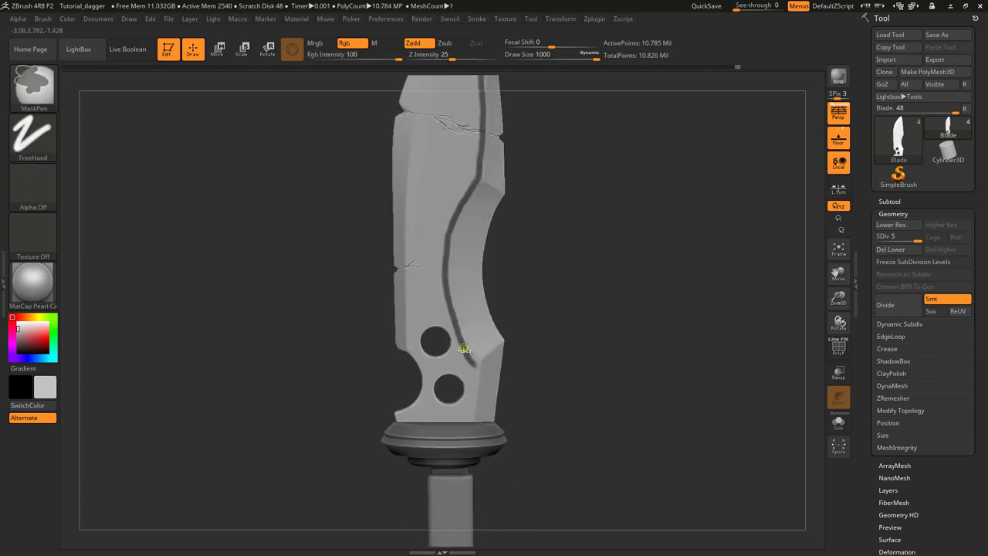
ctrl+drag(466, 348, 475, 425)
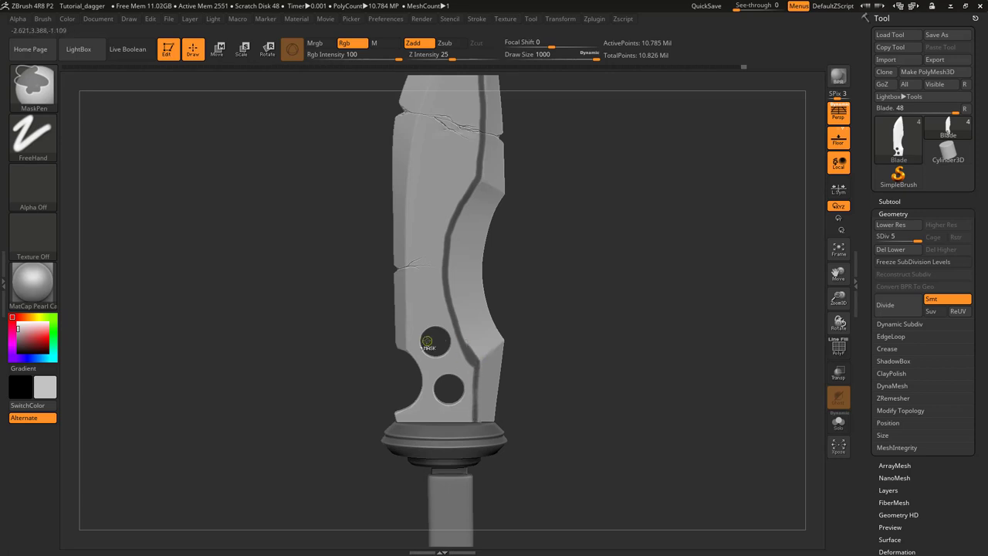
Extend the mask outline around the curved cutout and guard edge, and up the opposite bevel ridge to the blade tip
ctrl+drag(423, 371, 411, 407)
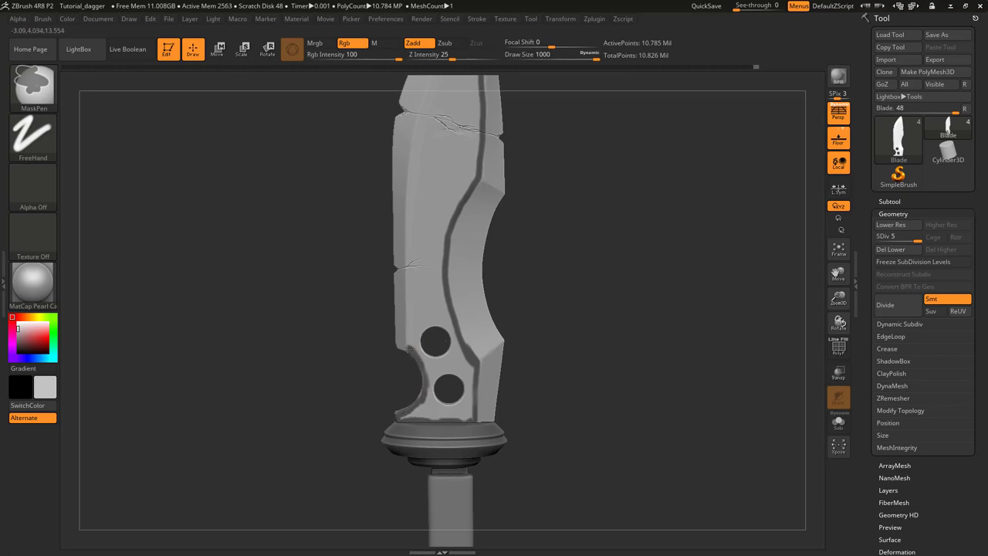
ctrl+drag(409, 349, 411, 179)
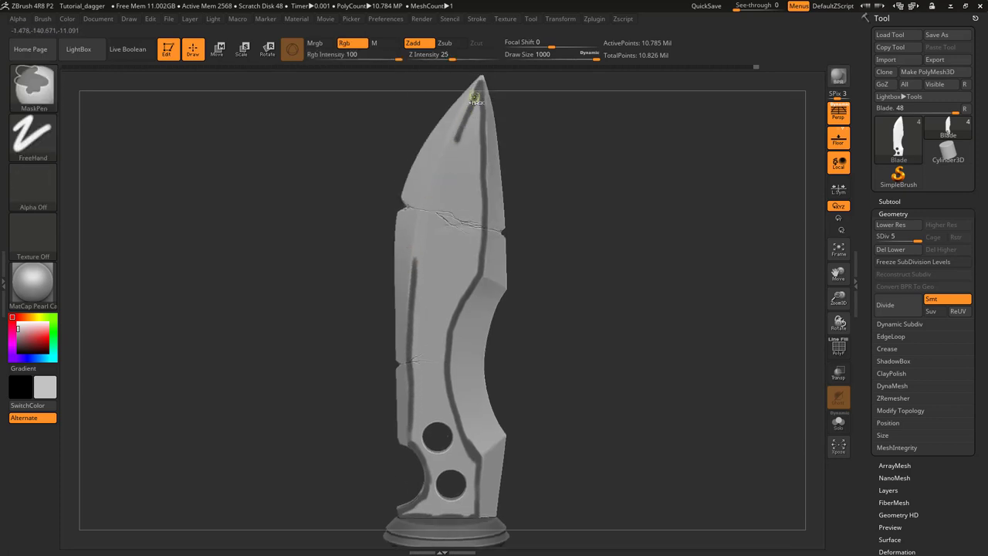
ctrl+drag(470, 91, 466, 119)
alt+right_drag(479, 152, 469, 254)
key(ctrl+z)
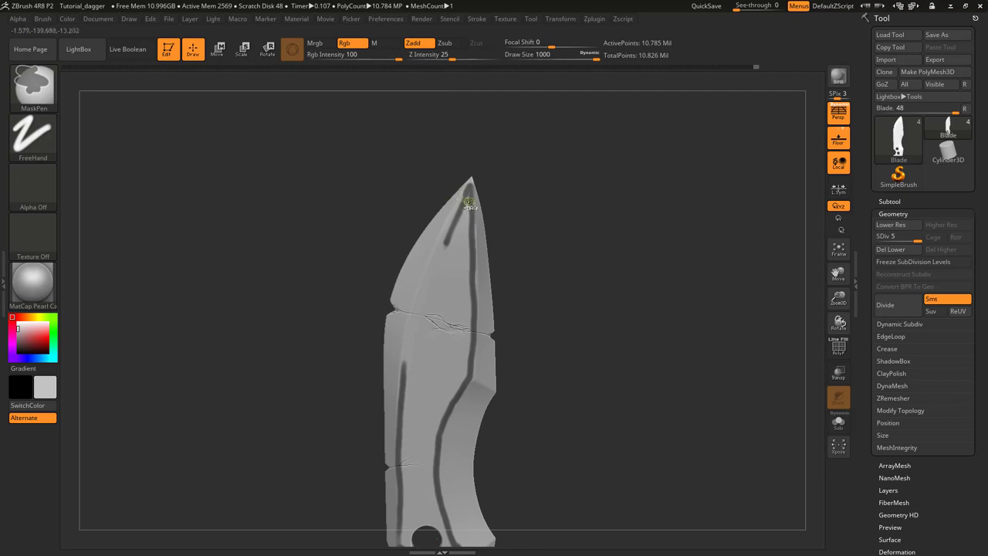
ctrl+drag(440, 247, 403, 366)
ctrl+drag(415, 315, 433, 258)
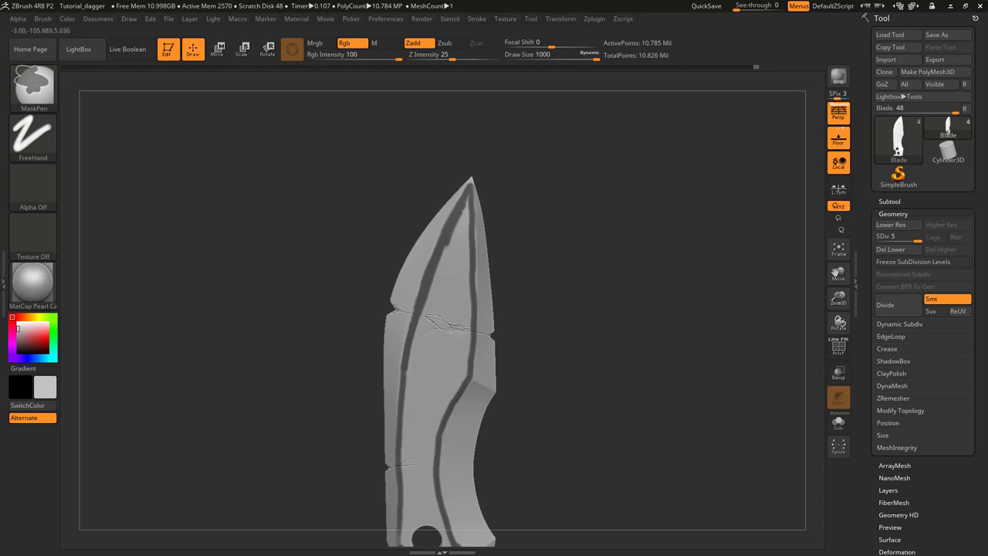
Fill the blade's flat face with mask from the tip to just below the upper crack, within the painted outline
ctrl+drag(409, 358, 405, 375)
ctrl+drag(413, 315, 404, 372)
mouse_move(403, 417)
ctrl+mouse_down()
mouse_move(402, 375)
mouse_move(401, 455)
mouse_move(409, 363)
mouse_move(448, 248)
mouse_move(437, 276)
mouse_move(458, 347)
ctrl+mouse_up()
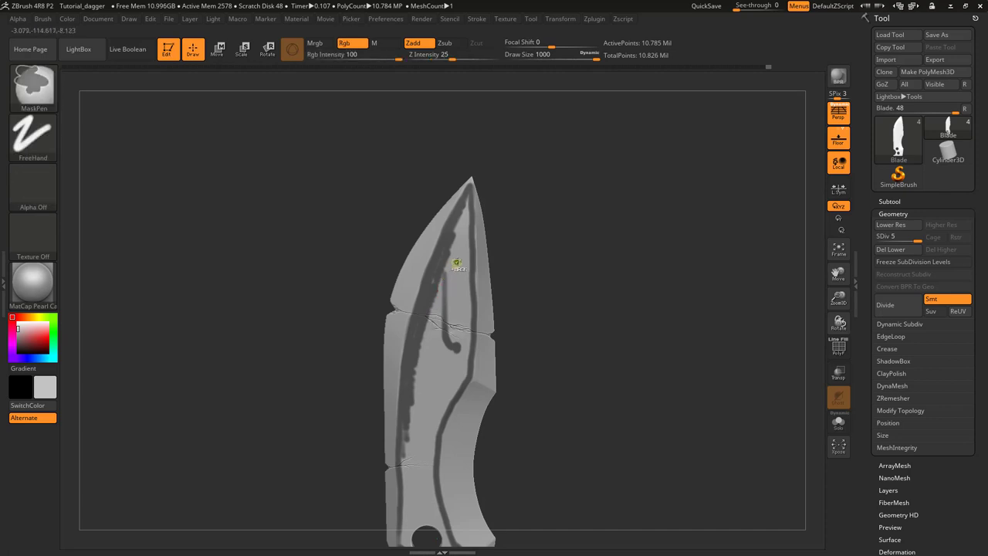
mouse_move(463, 231)
ctrl+mouse_down()
mouse_move(445, 325)
mouse_move(464, 199)
mouse_move(468, 338)
mouse_move(460, 393)
mouse_move(443, 416)
ctrl+mouse_up()
alt+right_drag(429, 379, 427, 273)
mouse_move(432, 177)
ctrl+mouse_down()
mouse_move(432, 220)
mouse_move(440, 163)
mouse_move(461, 185)
mouse_move(458, 205)
mouse_move(451, 168)
ctrl+mouse_up()
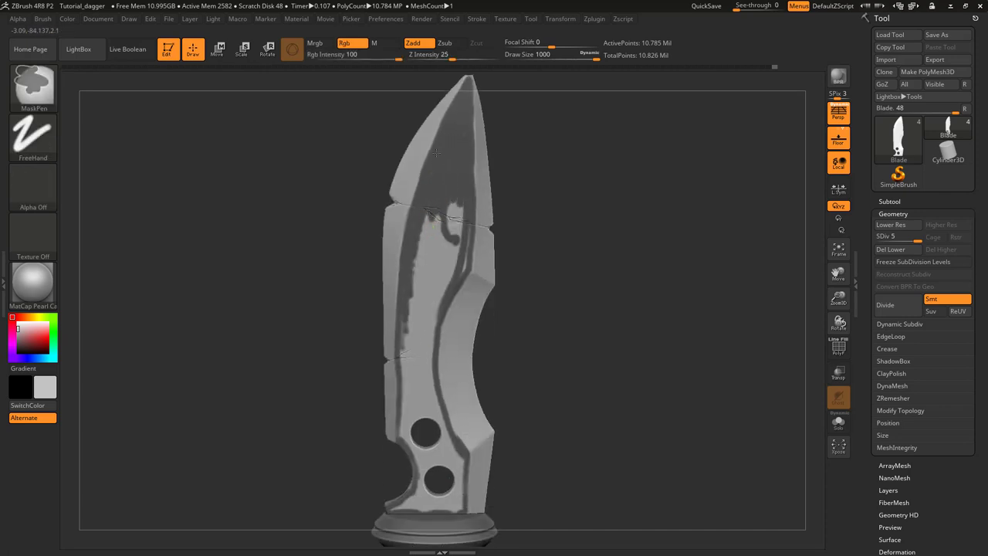
ctrl+drag(449, 223, 460, 219)
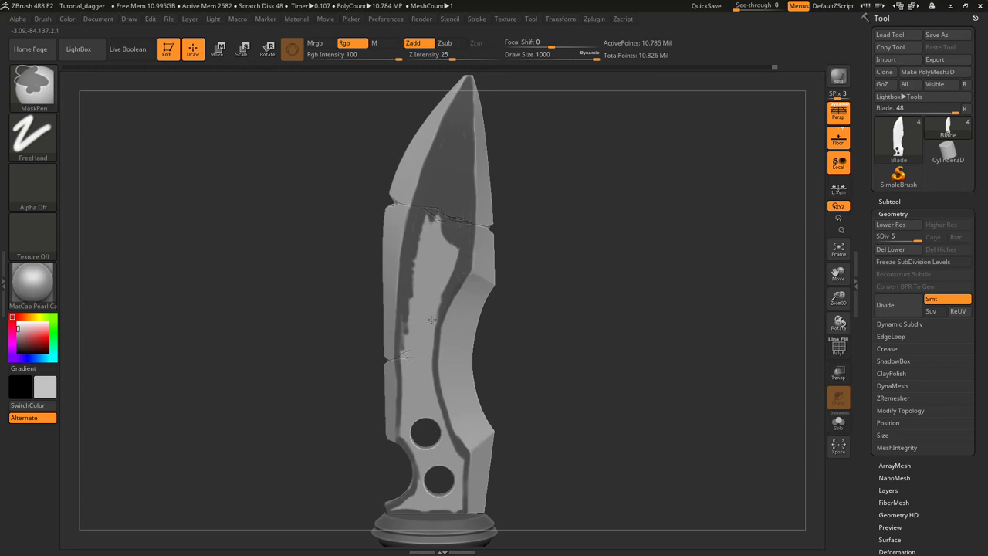
mouse_move(432, 320)
ctrl+mouse_down()
mouse_move(449, 266)
mouse_move(433, 322)
ctrl+mouse_up()
right_drag(437, 229, 435, 232)
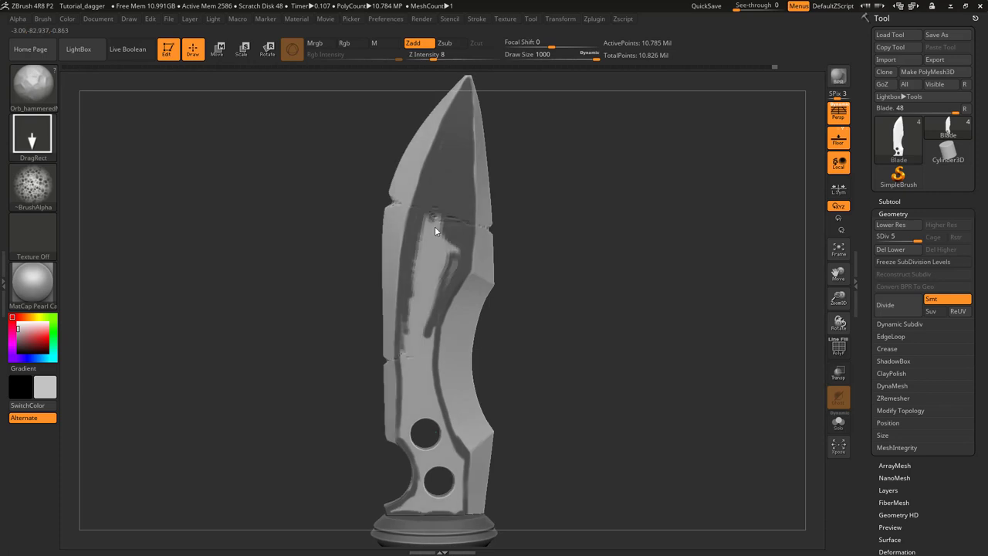
Extend the mask fill across the flat face from the upper crack down to just above the lower crack
key(space)
key(space)
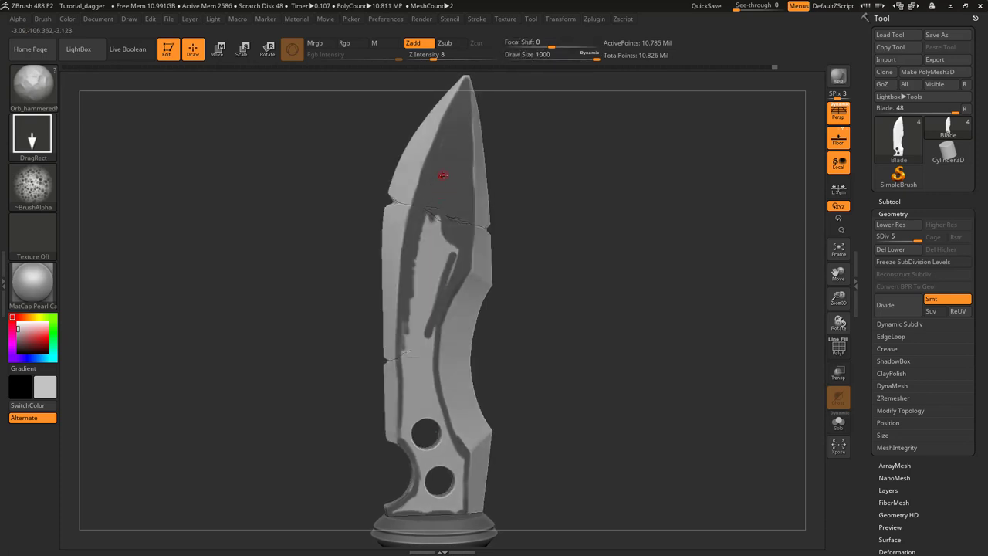
key(ctrl)
mouse_move(437, 210)
ctrl+mouse_down()
mouse_move(436, 236)
mouse_move(454, 254)
mouse_move(424, 241)
mouse_move(420, 252)
mouse_move(441, 257)
ctrl+mouse_up()
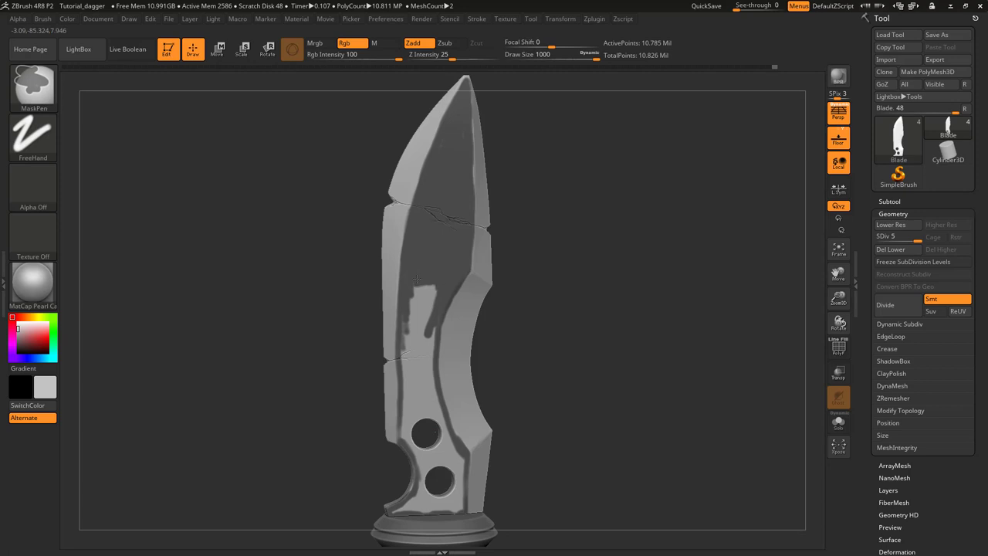
ctrl+drag(411, 271, 436, 294)
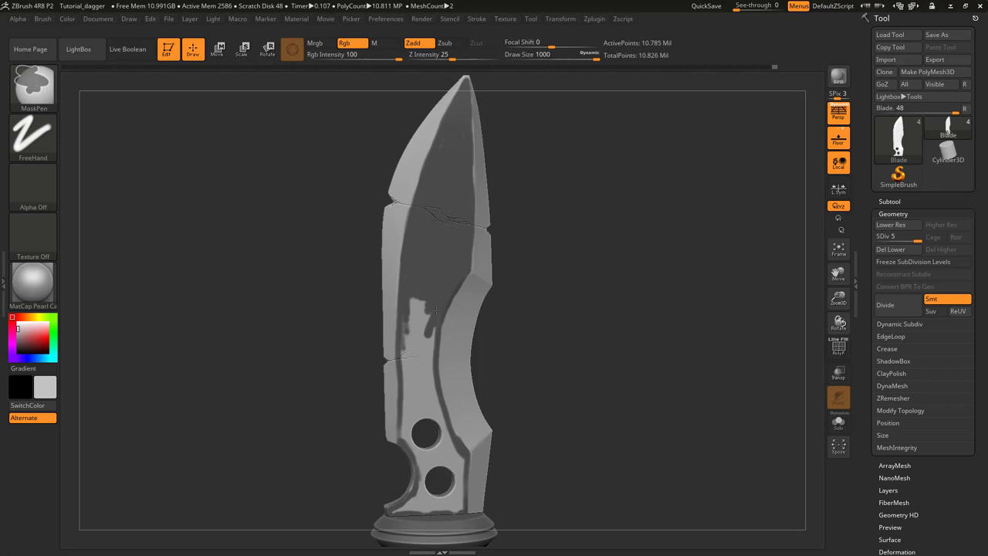
mouse_move(424, 332)
ctrl+mouse_down()
mouse_move(407, 326)
mouse_move(414, 300)
mouse_move(425, 322)
ctrl+mouse_up()
mouse_move(594, 226)
mouse_down()
mouse_move(518, 291)
mouse_move(594, 244)
mouse_up()
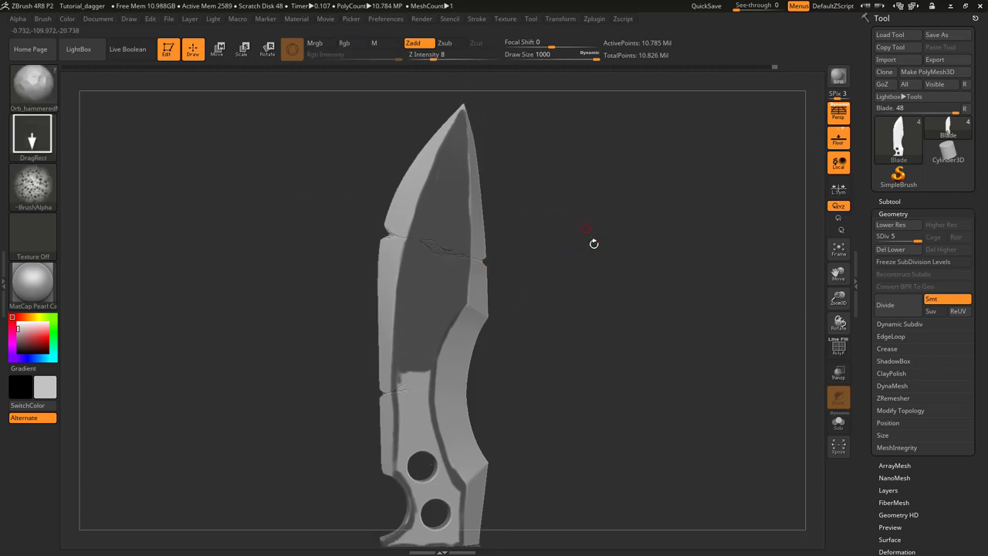
Try inverting the mask and stamping the hammered texture on the unmasked upper face at Z Intensity 21
ctrl+click(565, 244)
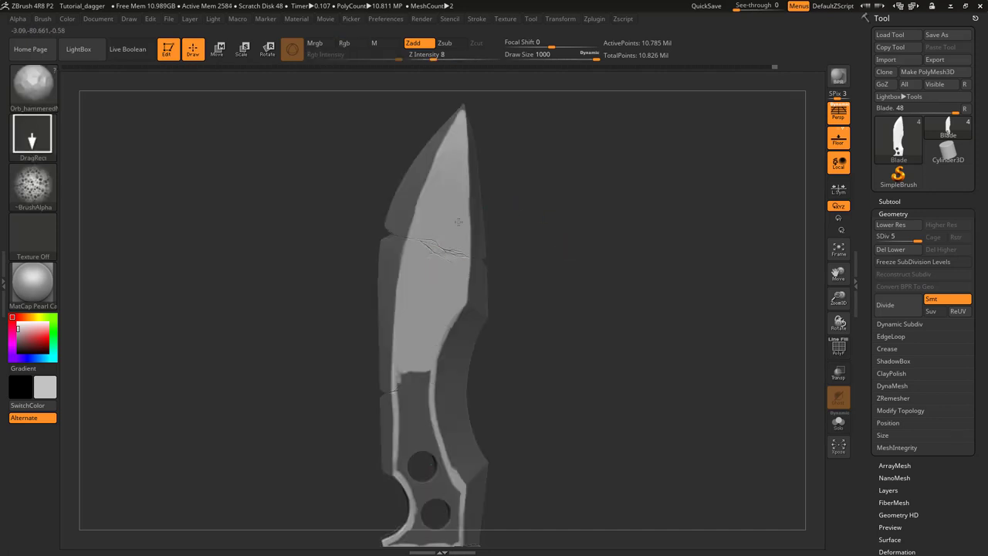
key(ctrl+z)
drag(432, 58, 448, 58)
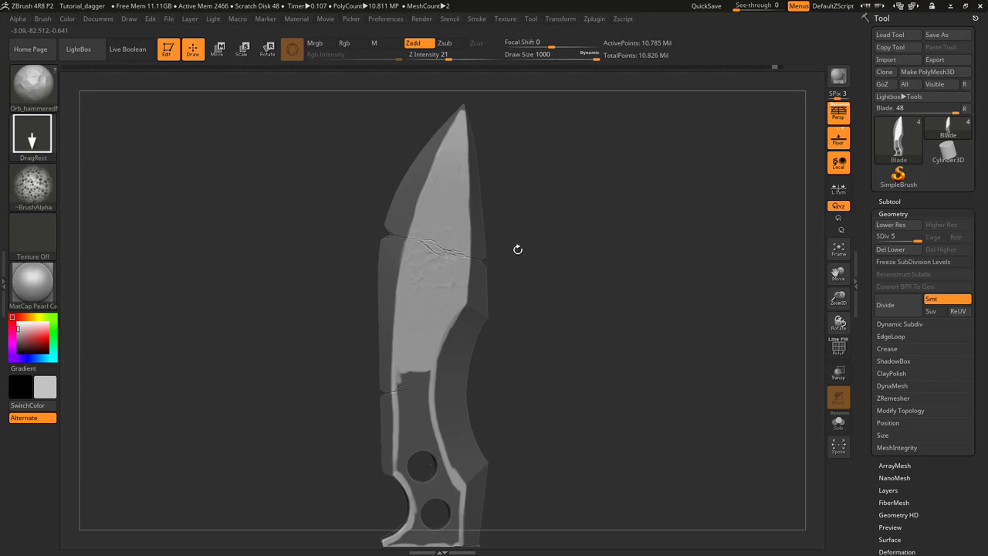
drag(452, 183, 528, 194)
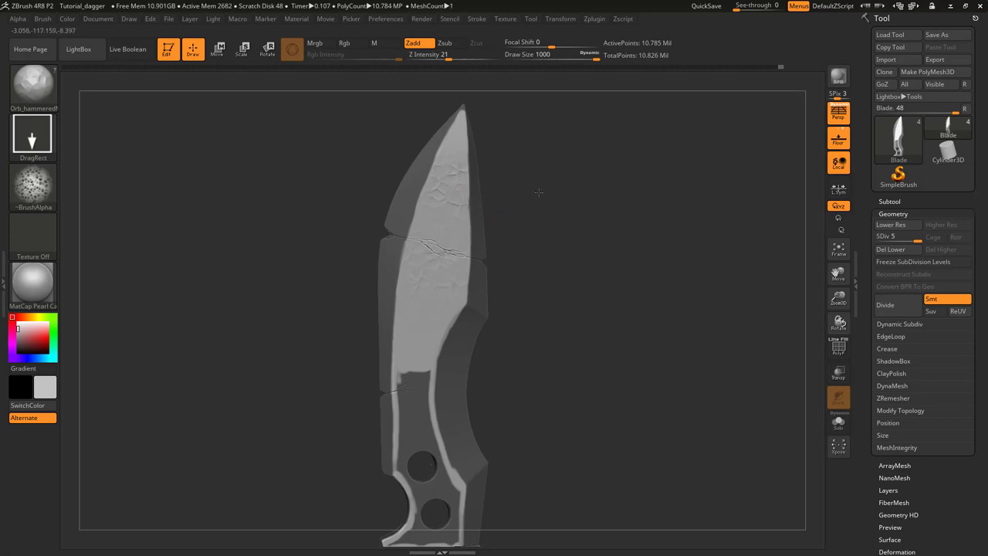
drag(421, 352, 448, 354)
ctrl+drag(579, 232, 595, 358)
mouse_move(566, 360)
alt+mouse_down()
mouse_move(542, 257)
mouse_move(516, 278)
mouse_move(529, 257)
mouse_move(520, 306)
mouse_move(502, 296)
mouse_move(507, 335)
mouse_move(511, 242)
alt+mouse_up()
key(ctrl)
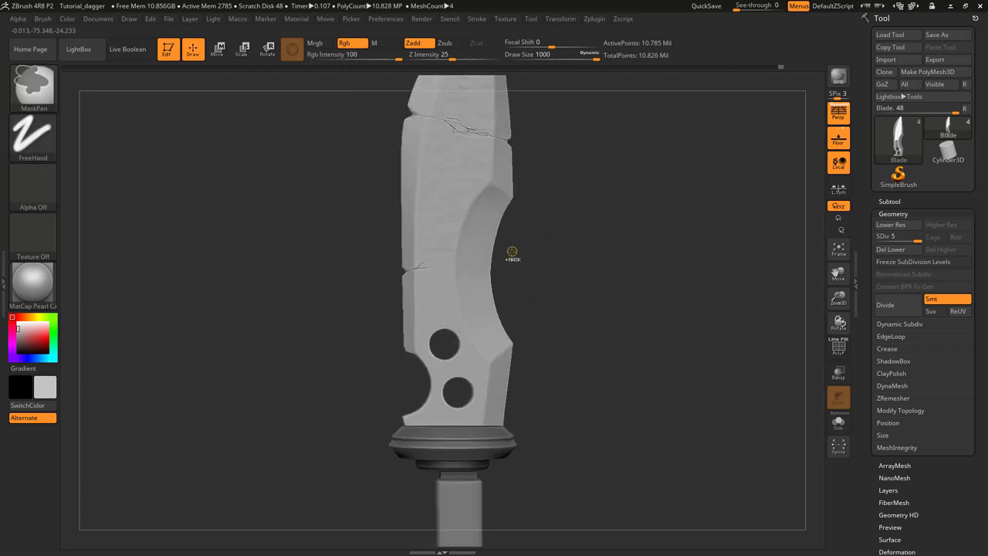
key(ctrl+h)
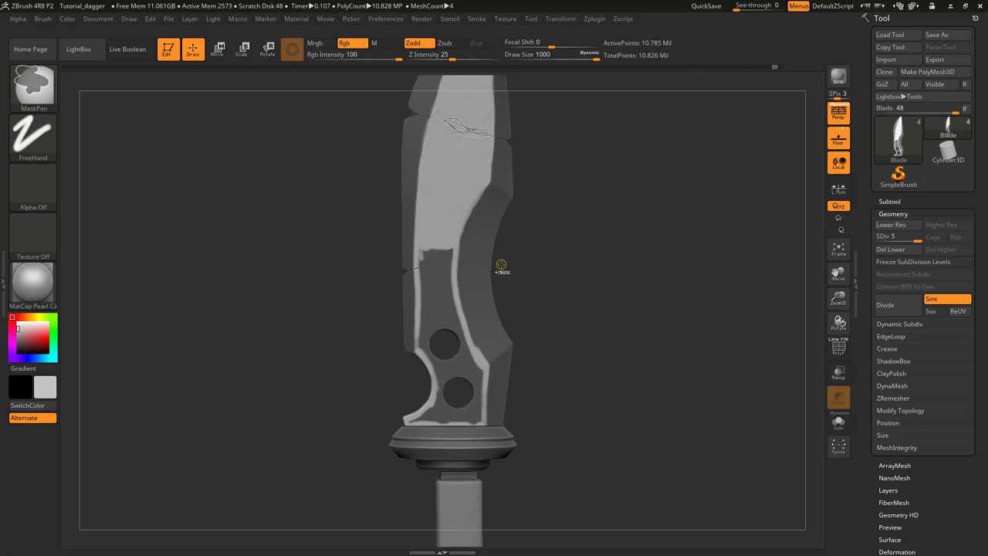
Invert the mask back and fill the flat face's lower part around both holes down to the guard
ctrl+click(501, 265)
alt+right_drag(485, 306, 489, 245)
mouse_move(439, 182)
ctrl+mouse_down()
mouse_move(428, 193)
mouse_move(429, 230)
mouse_move(424, 198)
mouse_move(447, 206)
mouse_move(456, 189)
mouse_move(454, 250)
mouse_move(478, 294)
ctrl+mouse_up()
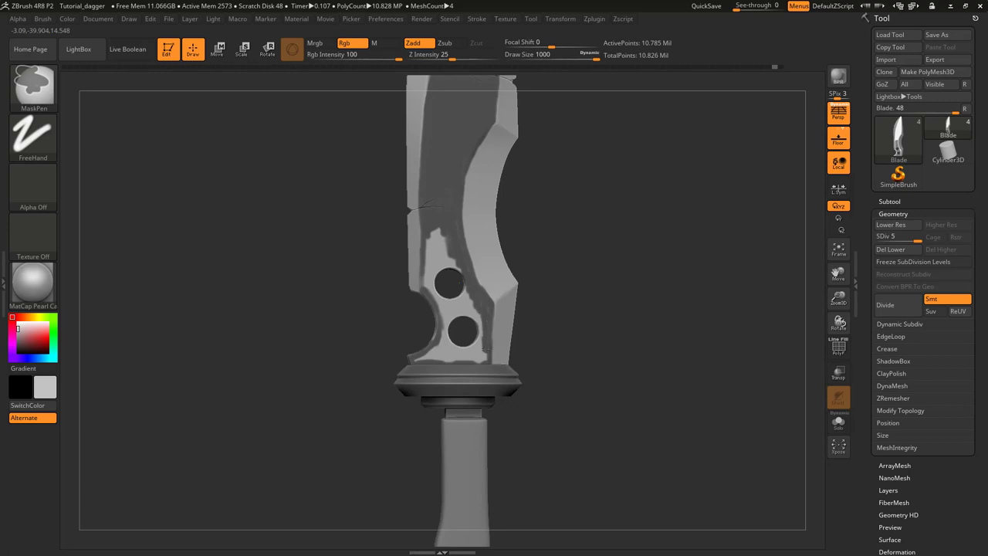
ctrl+drag(468, 354, 441, 359)
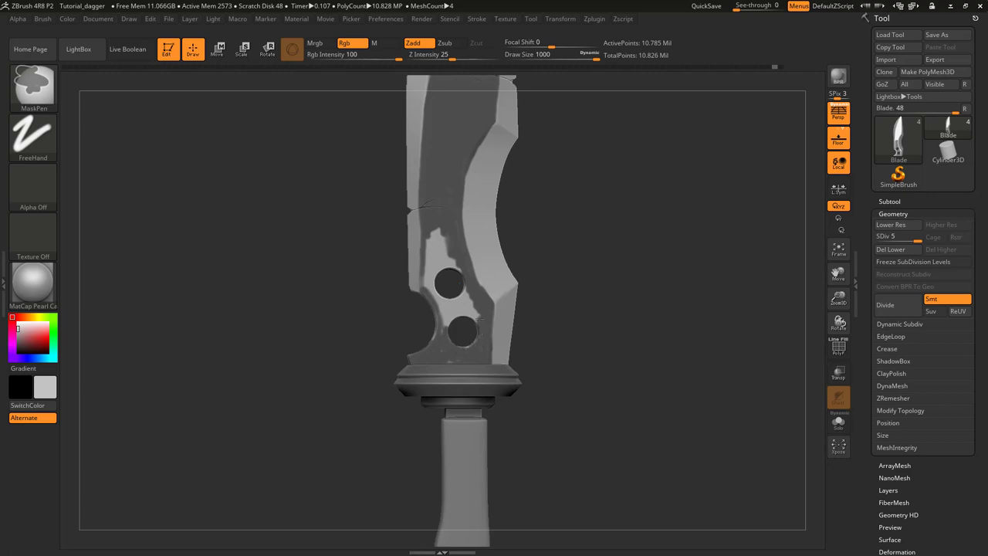
ctrl+drag(471, 332, 439, 283)
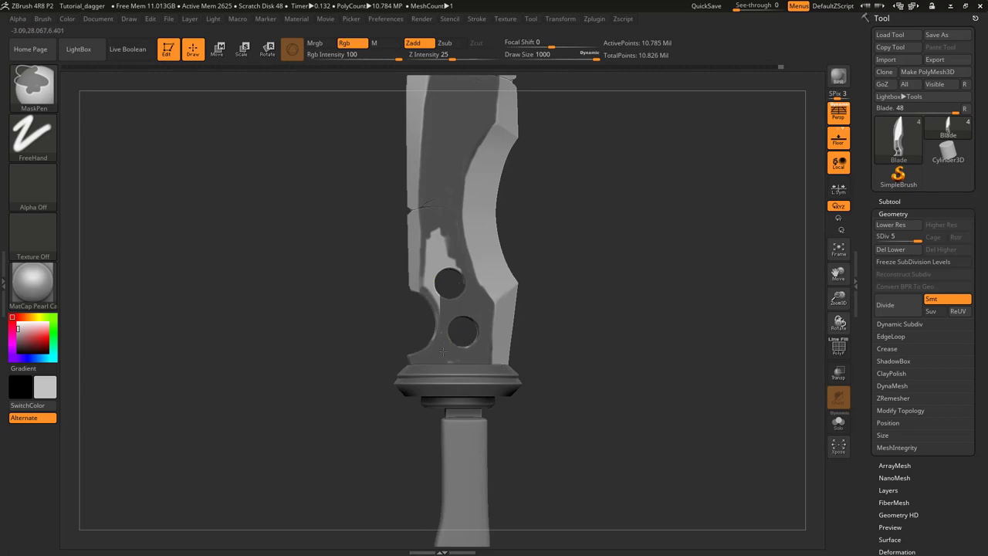
ctrl+drag(454, 286, 423, 222)
ctrl+drag(431, 286, 429, 284)
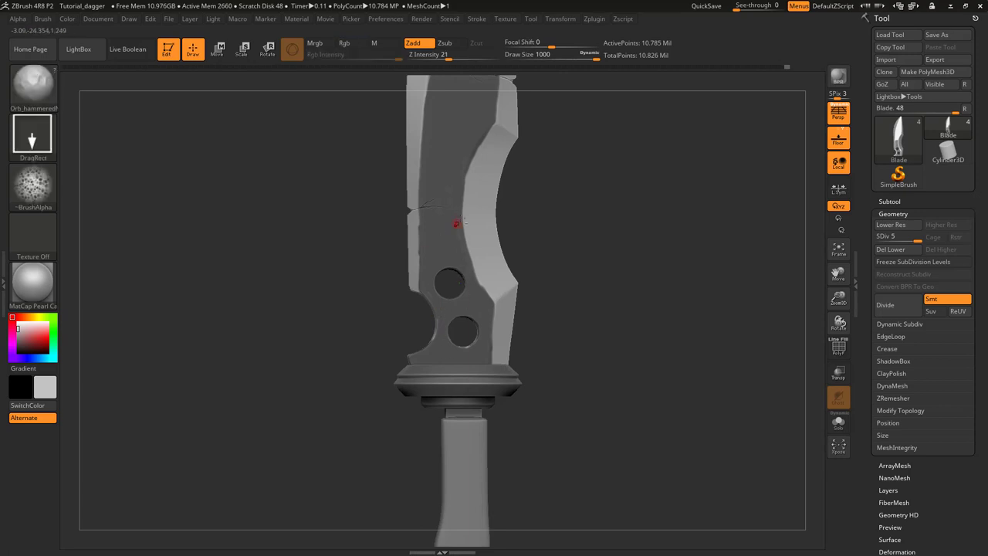
Invert the mask and stamp the hammered texture on the flat face around the upper crack at Z Intensity 24
mouse_move(454, 223)
alt+right_down()
mouse_move(474, 311)
mouse_move(437, 419)
alt+right_up()
key(ctrl)
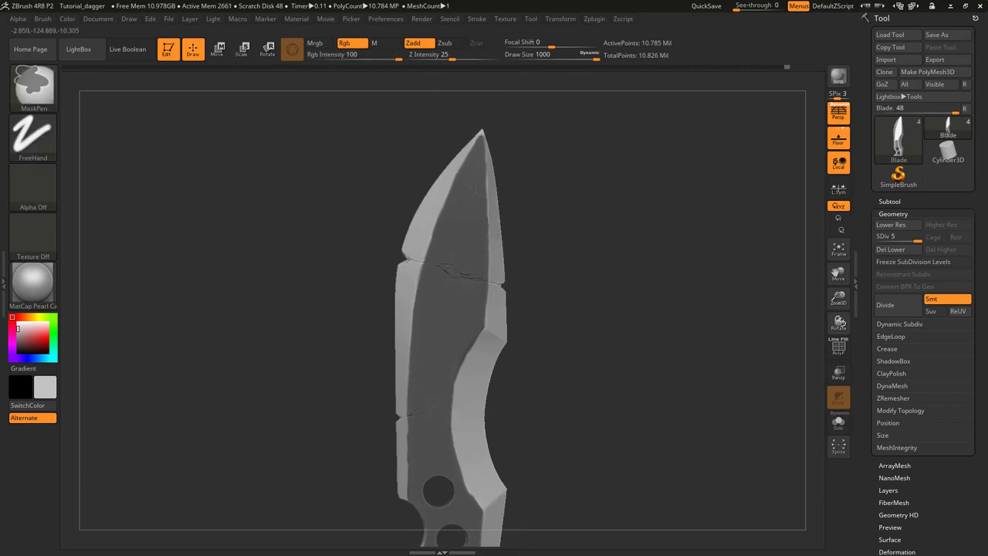
mouse_move(450, 302)
alt+right_down()
mouse_move(439, 183)
mouse_move(578, 238)
mouse_move(529, 275)
mouse_move(474, 286)
mouse_move(215, 125)
alt+right_up()
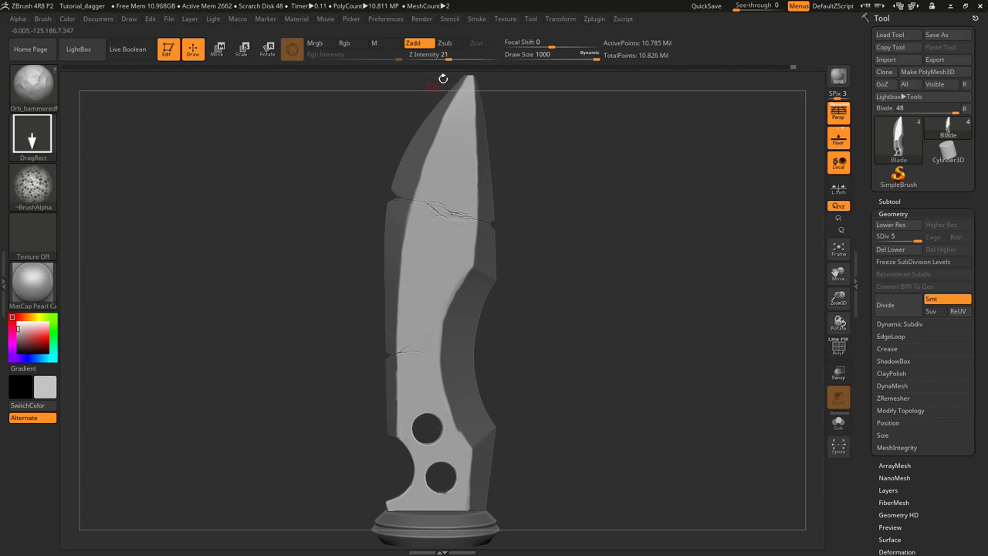
drag(449, 57, 451, 57)
alt+right_drag(468, 236, 451, 321)
mouse_move(445, 195)
mouse_down()
mouse_move(445, 301)
mouse_move(514, 211)
mouse_move(522, 178)
mouse_move(474, 225)
mouse_up()
mouse_move(474, 225)
right_down()
mouse_move(455, 239)
mouse_move(518, 245)
right_up()
alt+right_drag(473, 397, 495, 311)
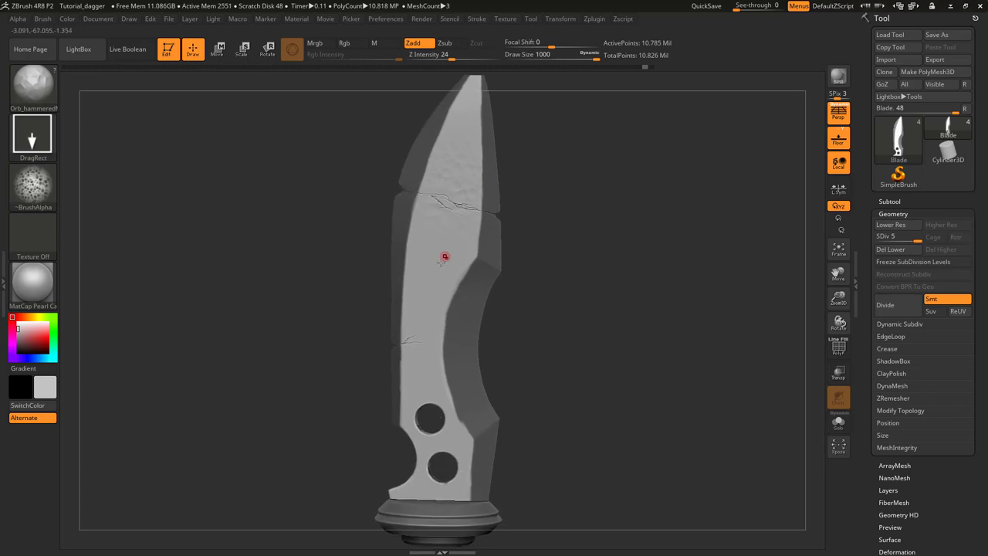
Stamp the hammered texture over the middle of the flat face between the two cracks, undoing the first attempt
drag(439, 263, 496, 310)
key(ctrl+z)
alt+right_drag(457, 355, 469, 274)
drag(441, 269, 575, 222)
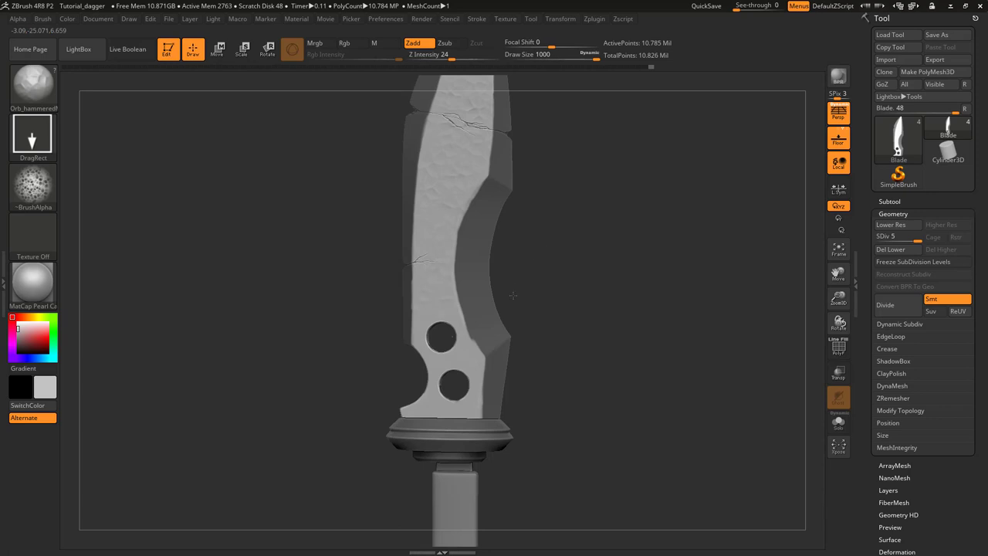
Stamp the hammered texture around the two holes down to the guard, working from the blade's opposite side
right_drag(513, 295, 455, 260)
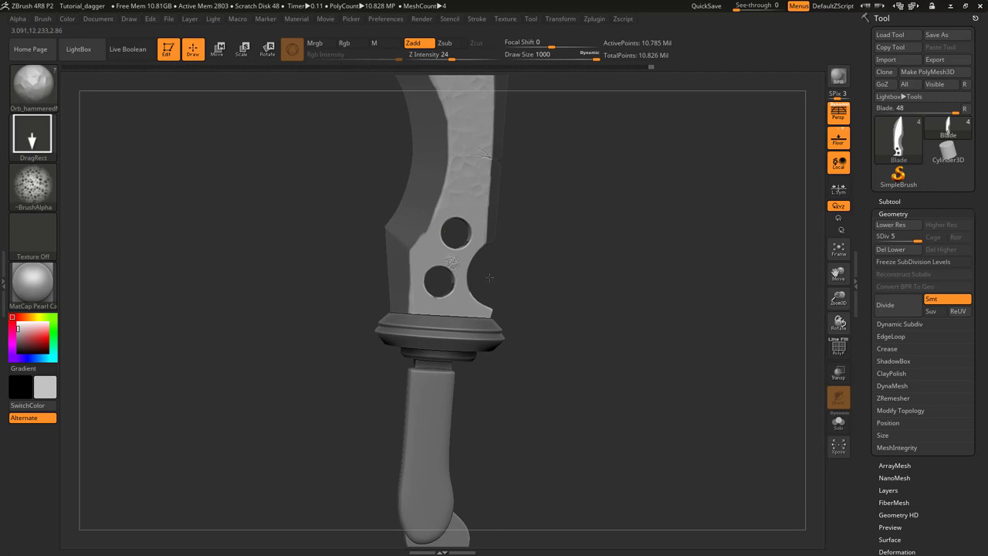
drag(490, 277, 511, 292)
key(ctrl+z)
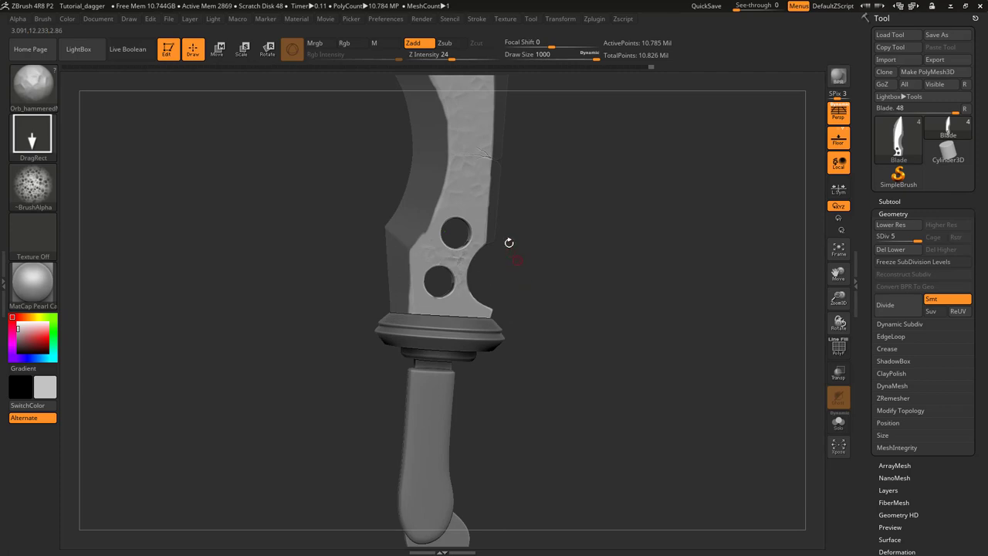
alt+right_drag(479, 301, 474, 269)
drag(500, 278, 536, 276)
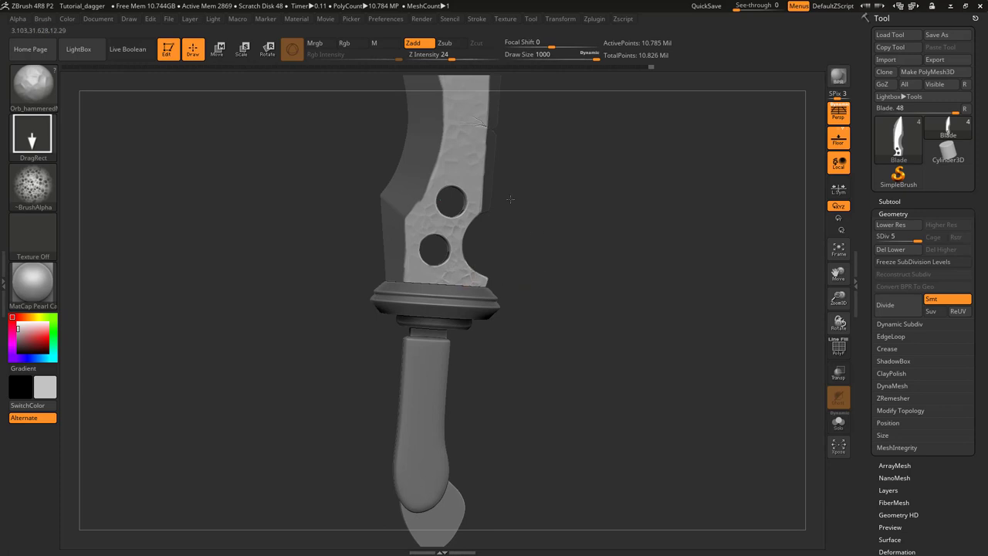
drag(466, 183, 562, 196)
Add a stronger hammered stamp on the opposite side's mid-blade, just above the lower crack
alt+right_drag(522, 290, 500, 422)
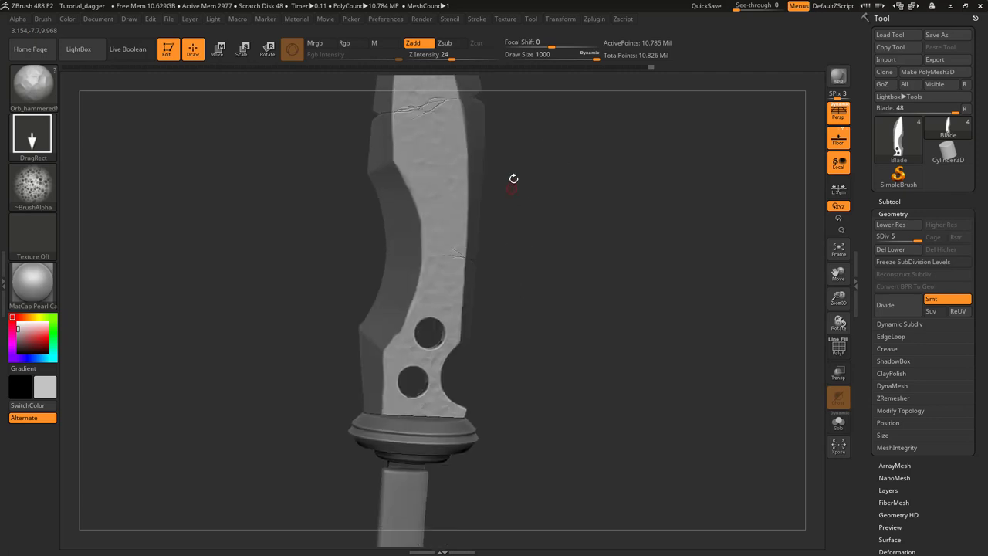
alt+right_drag(506, 228, 501, 274)
mouse_move(447, 260)
mouse_down()
mouse_move(450, 307)
mouse_move(419, 327)
mouse_move(426, 349)
mouse_up()
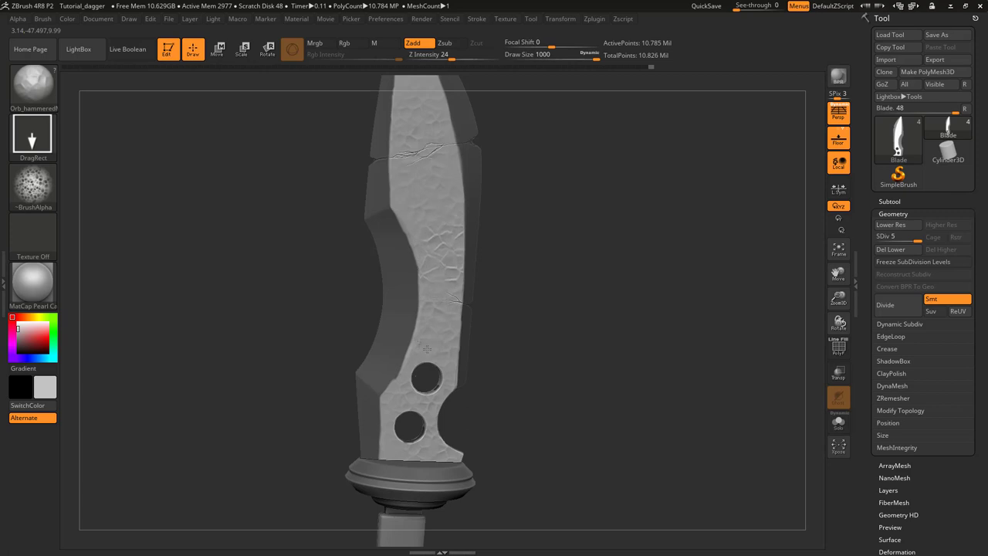
Stamp the hammered texture just below the upper crack near the scoop and clear the mask to check the surface
right_drag(435, 354, 471, 315)
alt+right_drag(489, 268, 439, 311)
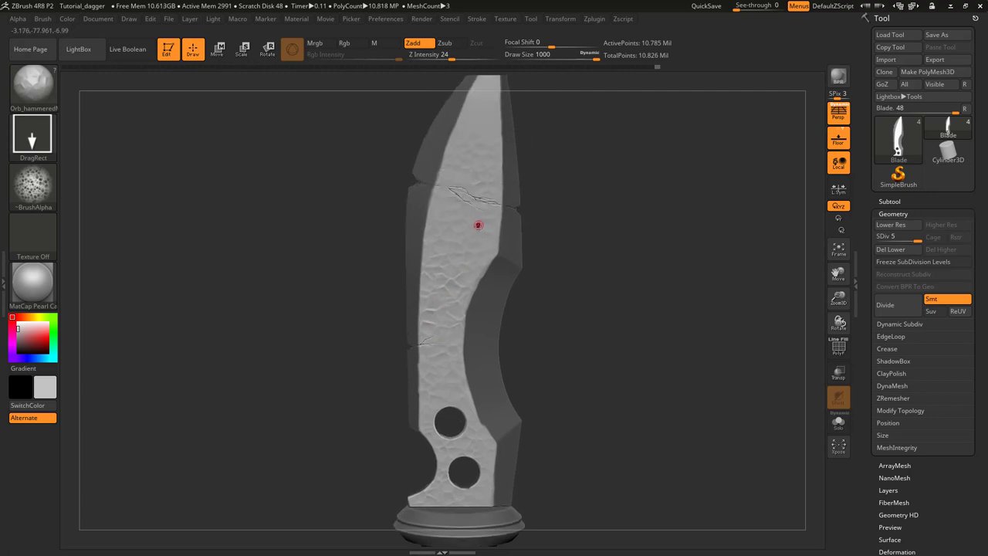
drag(479, 226, 538, 234)
mouse_move(523, 247)
right_down()
mouse_move(494, 269)
mouse_move(478, 264)
mouse_move(575, 240)
mouse_move(571, 311)
mouse_move(486, 263)
right_up()
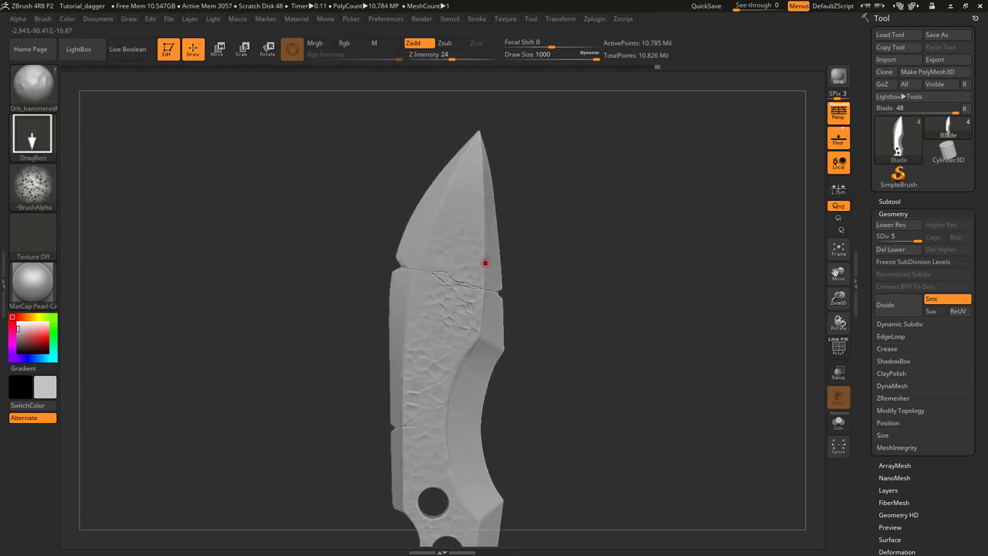
alt+right_drag(430, 334, 450, 373)
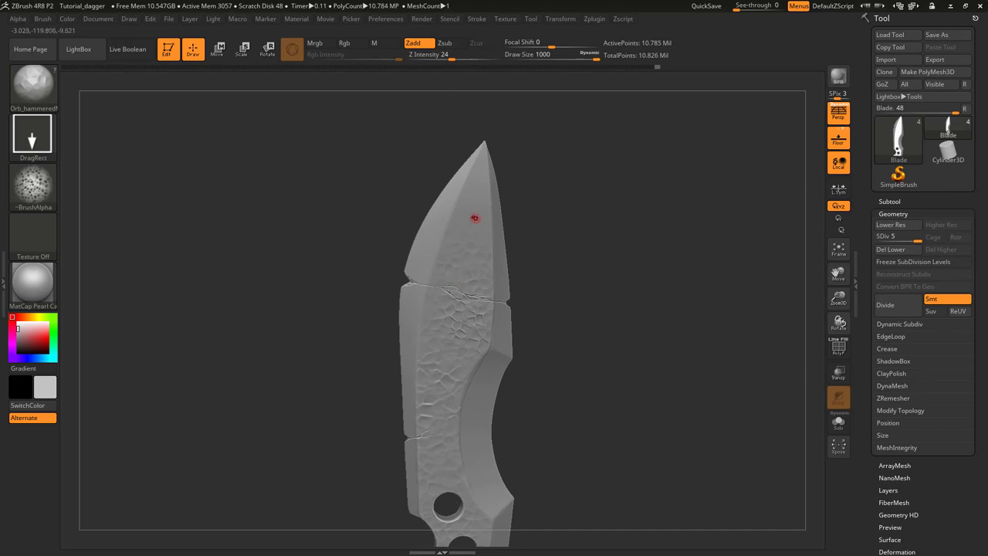
Undo the tip stamp and the mask clearing, and stamp the hammered texture near the blade tip at Z Intensity 11
drag(473, 204, 479, 256)
key(ctrl+z)
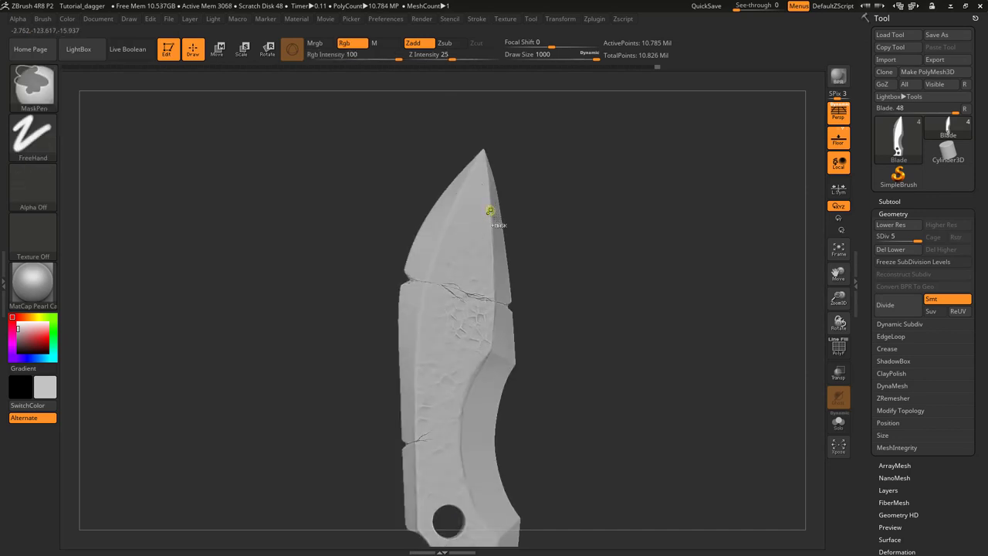
key(ctrl+z)
key(ctrl+z)
key(ctrl+z)
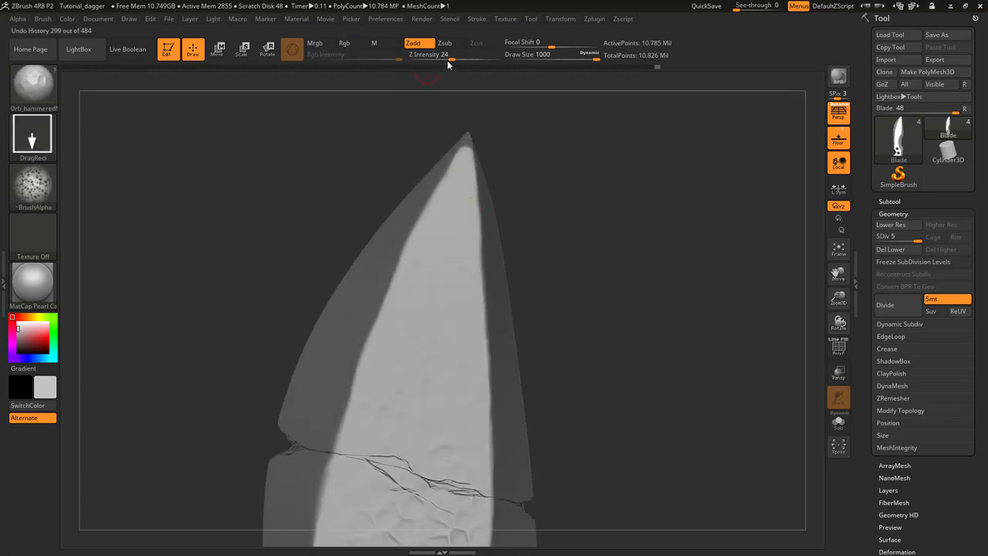
mouse_move(464, 211)
mouse_down()
mouse_move(452, 342)
mouse_move(470, 357)
mouse_up()
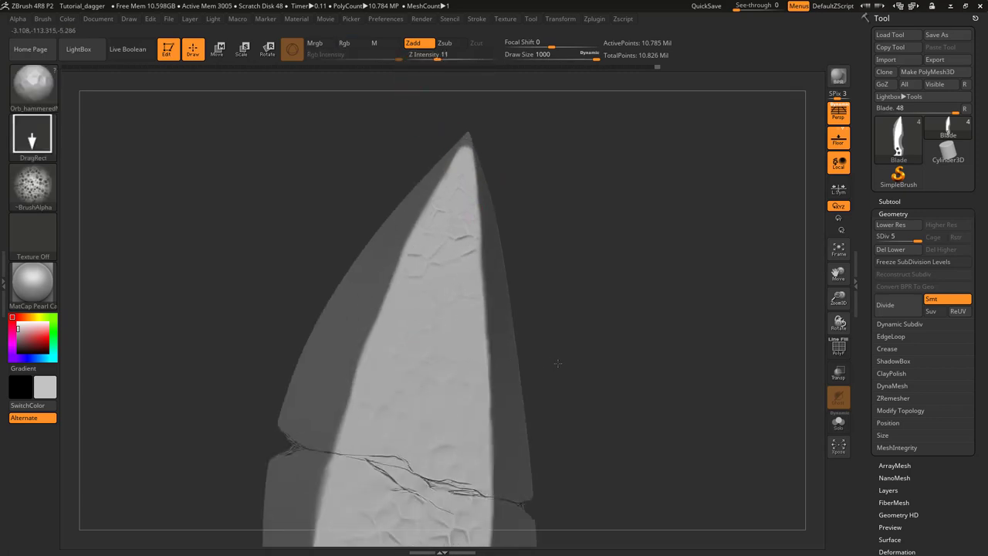
Clear the mask to check the tip's hammered texture, and restore the mask
ctrl+right_drag(531, 382, 515, 236)
ctrl+drag(557, 227, 549, 263)
mouse_move(540, 309)
right_down()
mouse_move(494, 304)
mouse_move(500, 218)
right_up()
key(ctrl+z)
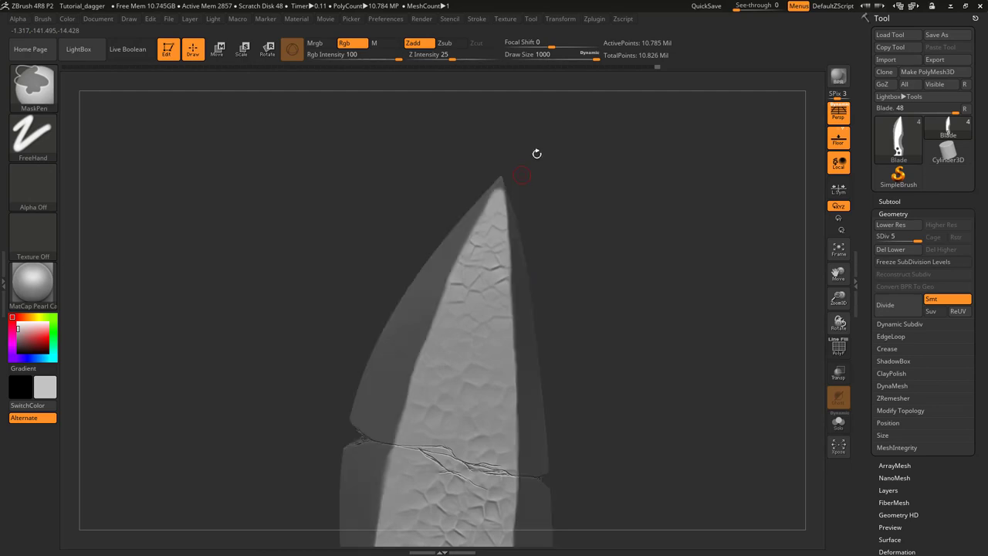
Unmask the very point of the blade's flat face and stamp the hammered texture there
alt+right_drag(535, 155, 483, 248)
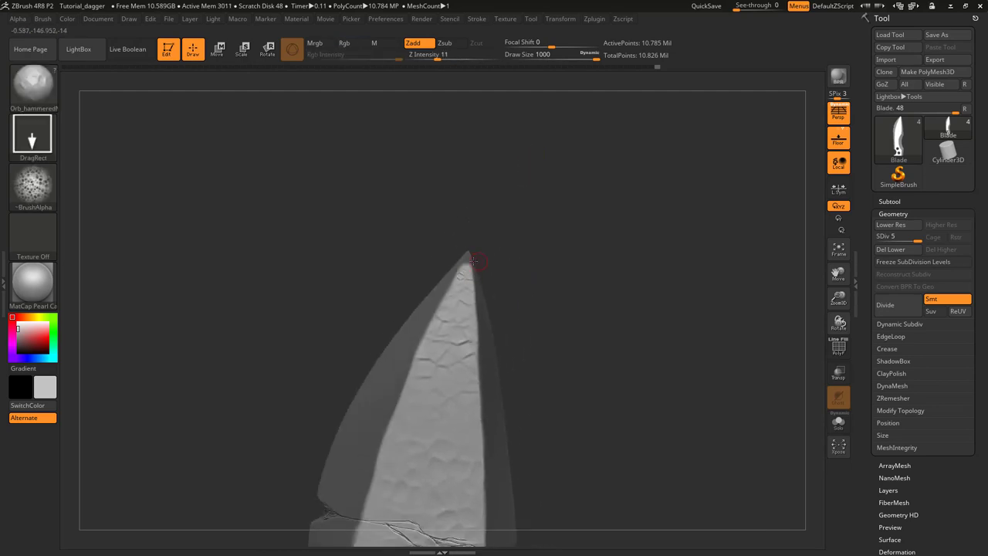
key(ctrl)
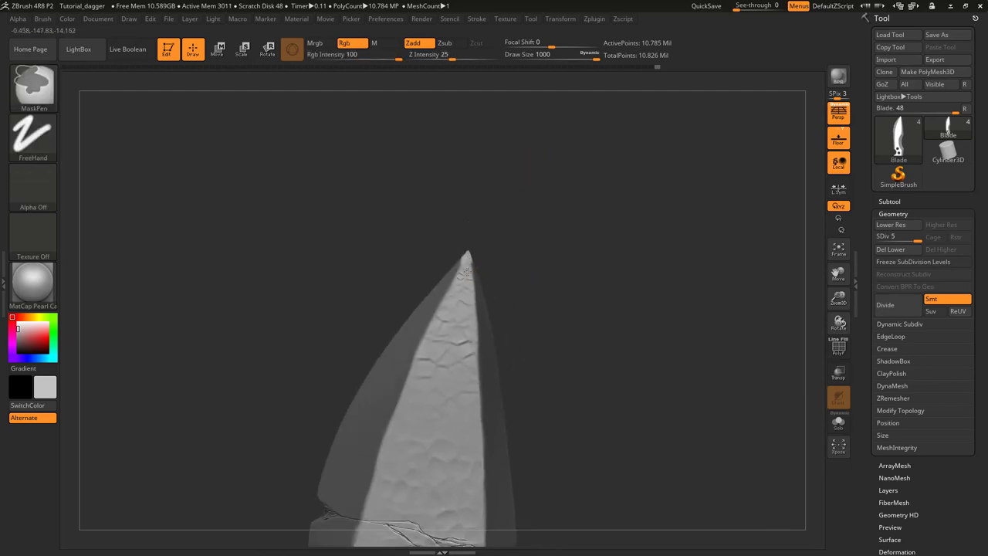
ctrl+click(467, 272)
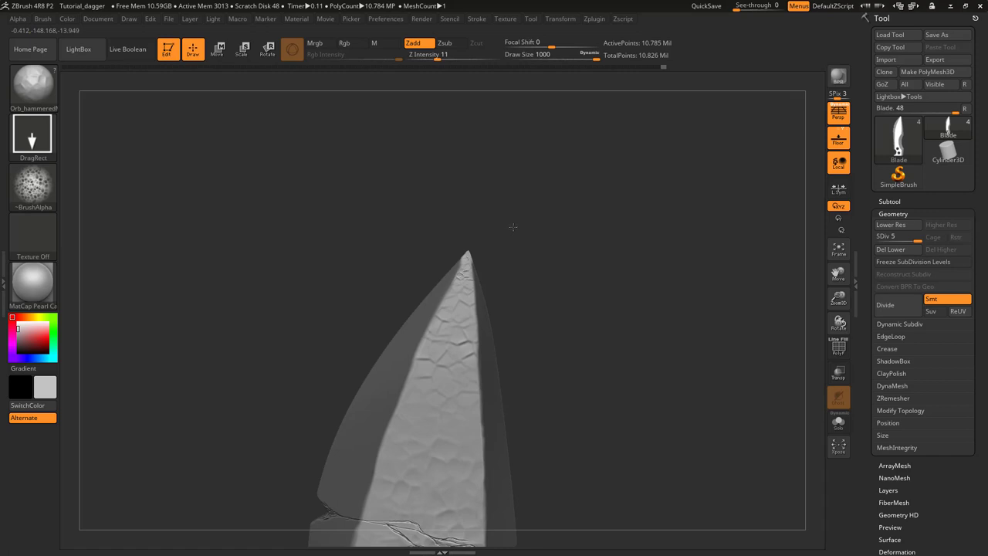
alt+right_drag(498, 298, 486, 206)
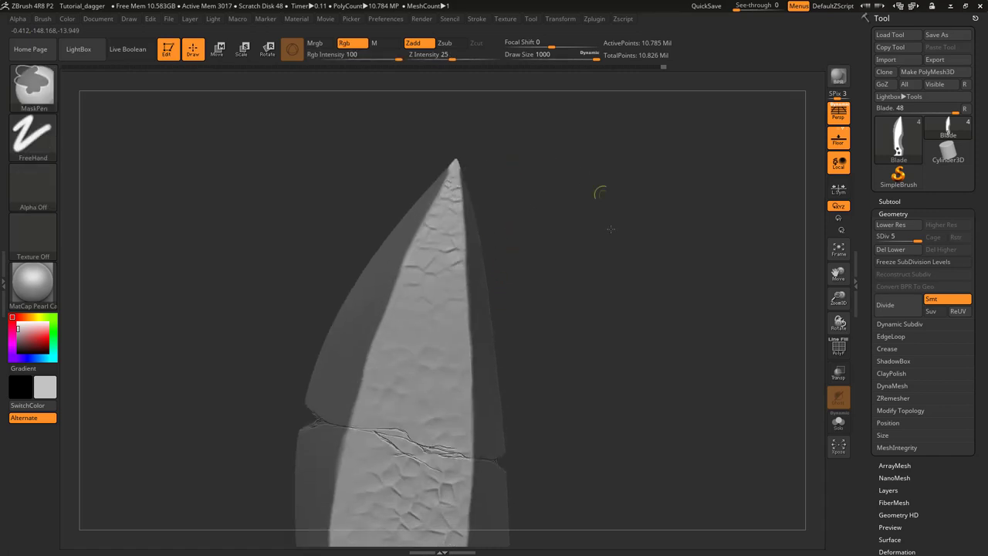
Clear the blade's mask and inspect the hammered texture from the tip down to below the upper crack
ctrl+drag(606, 205, 619, 326)
mouse_move(565, 275)
ctrl+right_down()
mouse_move(502, 255)
mouse_move(463, 287)
mouse_move(439, 334)
mouse_move(437, 378)
mouse_move(426, 291)
mouse_move(443, 240)
ctrl+right_up()
mouse_move(440, 309)
ctrl+right_down()
mouse_move(432, 247)
mouse_move(443, 250)
ctrl+right_up()
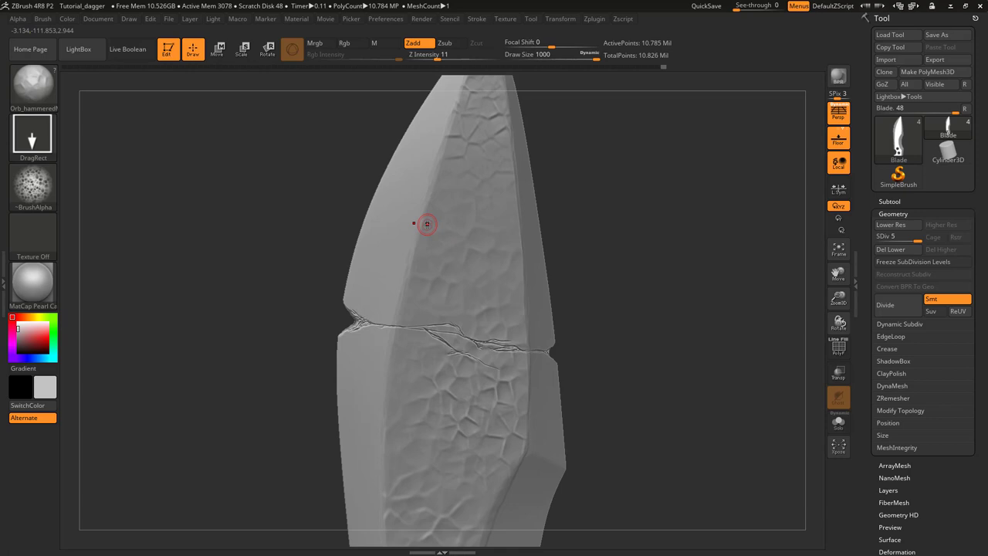
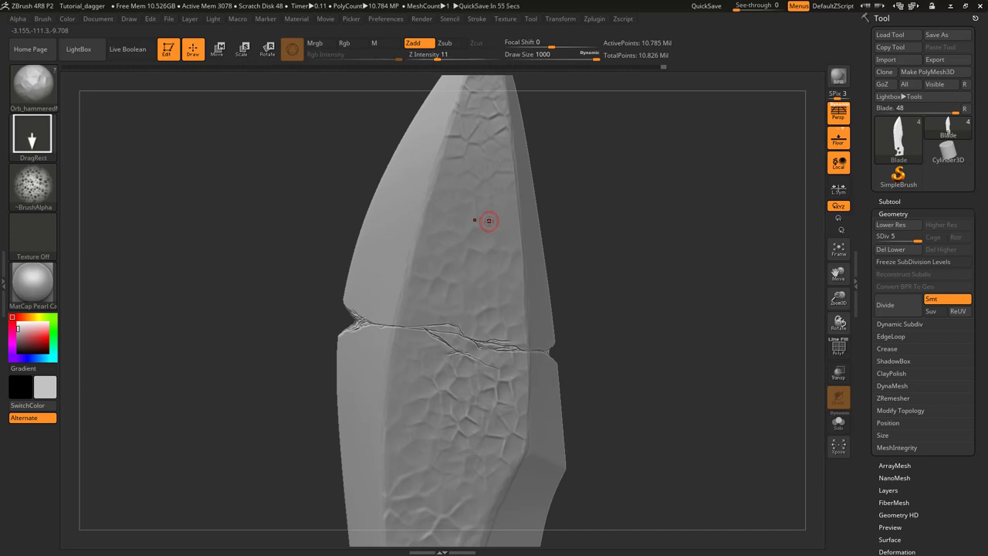
mouse_move(503, 252)
alt+right_down()
mouse_move(469, 331)
mouse_move(386, 355)
mouse_move(404, 331)
mouse_move(392, 250)
mouse_move(416, 205)
mouse_move(401, 257)
alt+right_up()
mouse_move(397, 258)
mouse_down()
mouse_move(396, 399)
mouse_move(379, 375)
mouse_move(394, 350)
mouse_move(371, 324)
mouse_up()
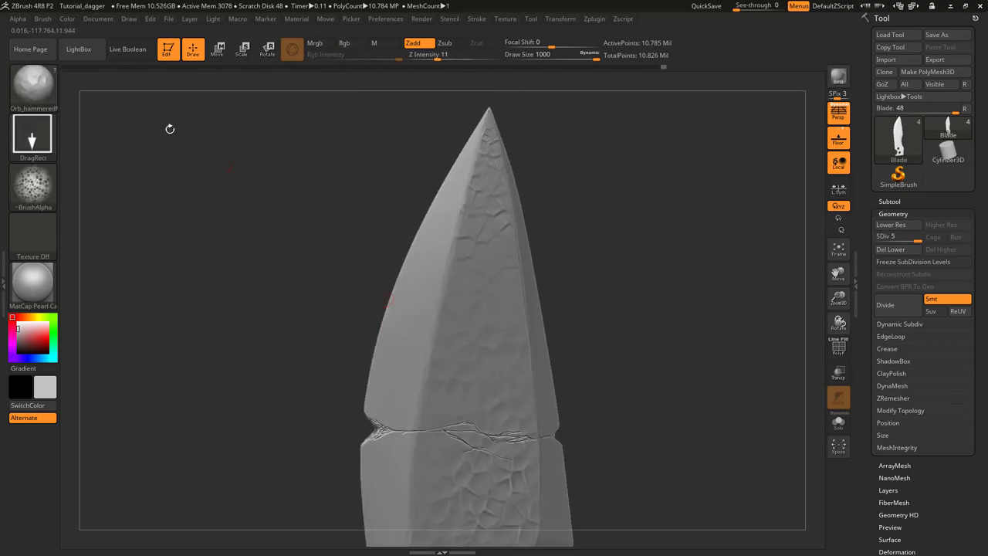
Trim the ridge bordering the hammered face opposite the scoop with the TrimDynamic brush, from the tip past the lower crack
click(32, 84)
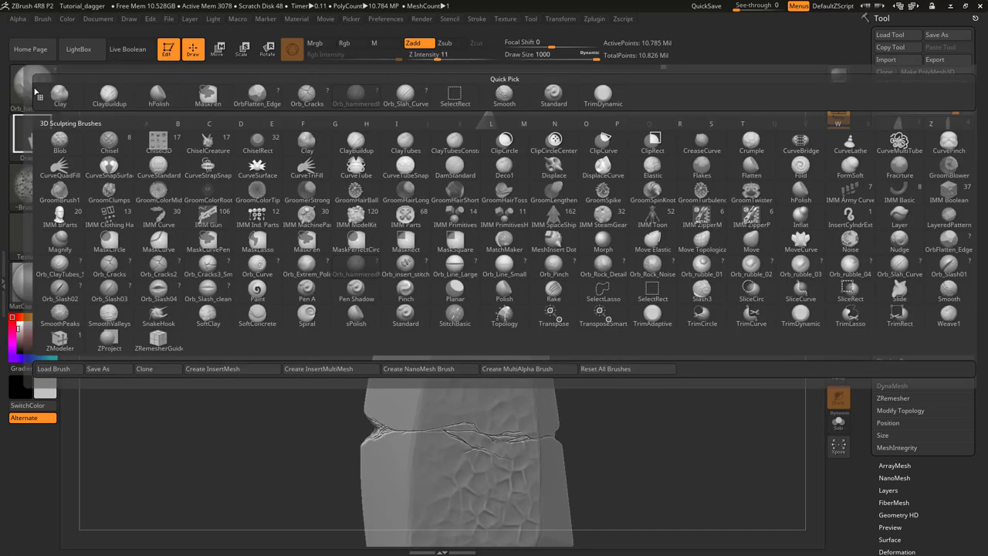
click(603, 93)
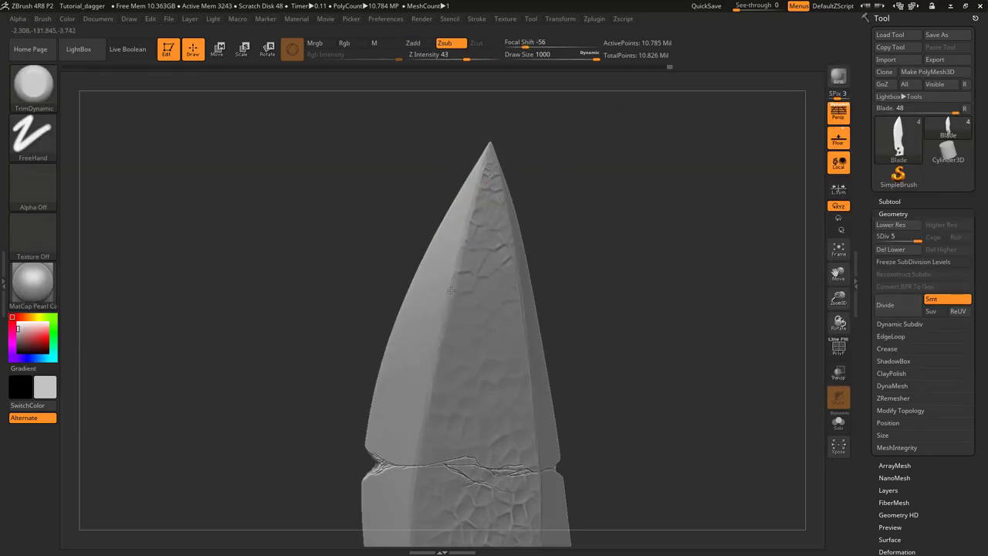
alt+right_drag(439, 357, 454, 226)
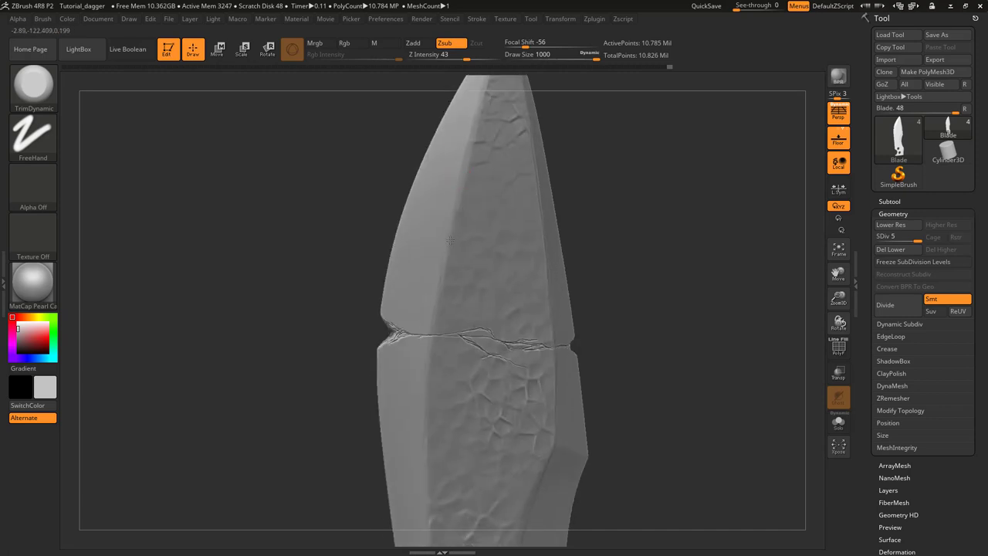
alt+right_drag(436, 305, 425, 170)
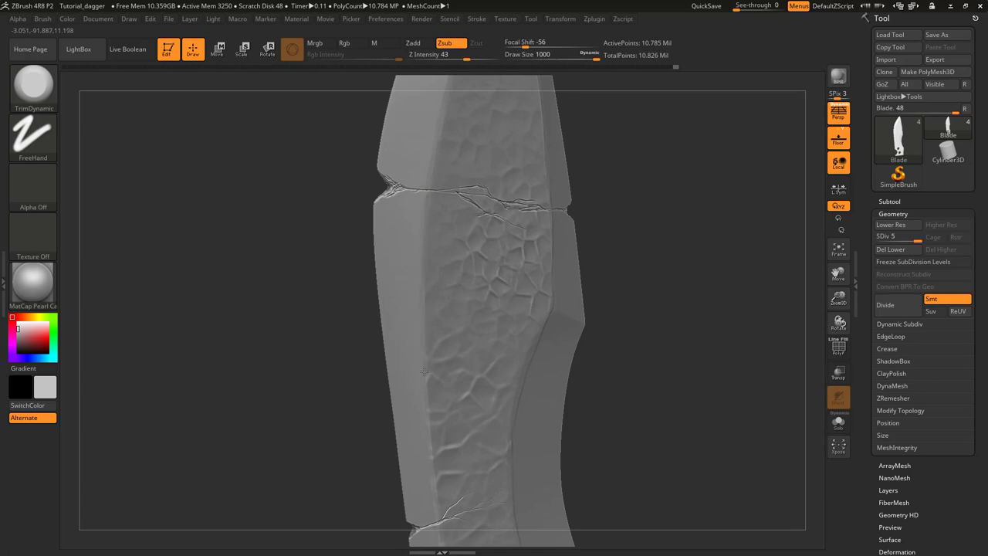
alt+right_drag(427, 463, 413, 355)
drag(414, 312, 413, 323)
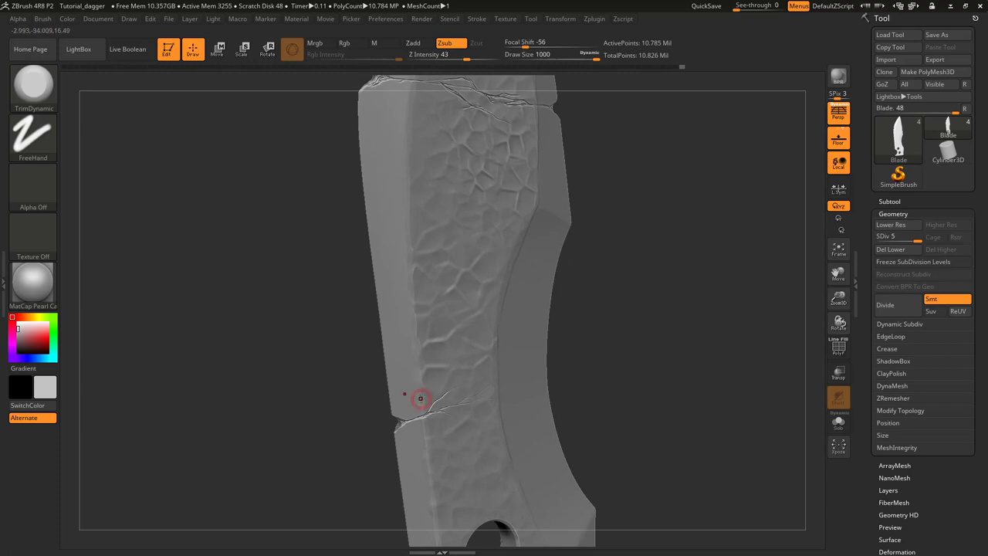
right_drag(420, 403, 381, 328)
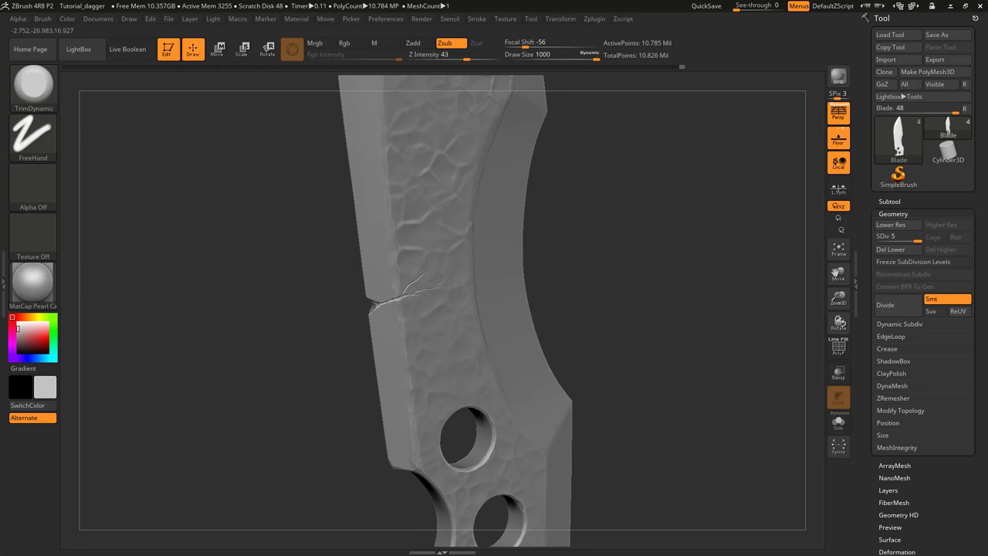
Wear down the ridge between the hammered face and the scoop with OrbFlatten_Edge, from the guard up to the upper crack
click(47, 95)
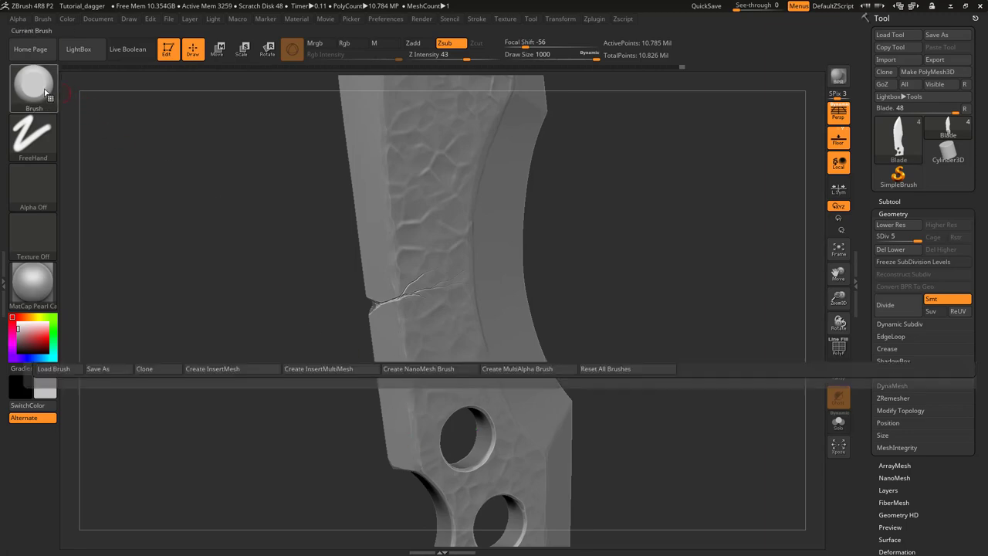
click(261, 99)
right_drag(482, 313, 432, 316)
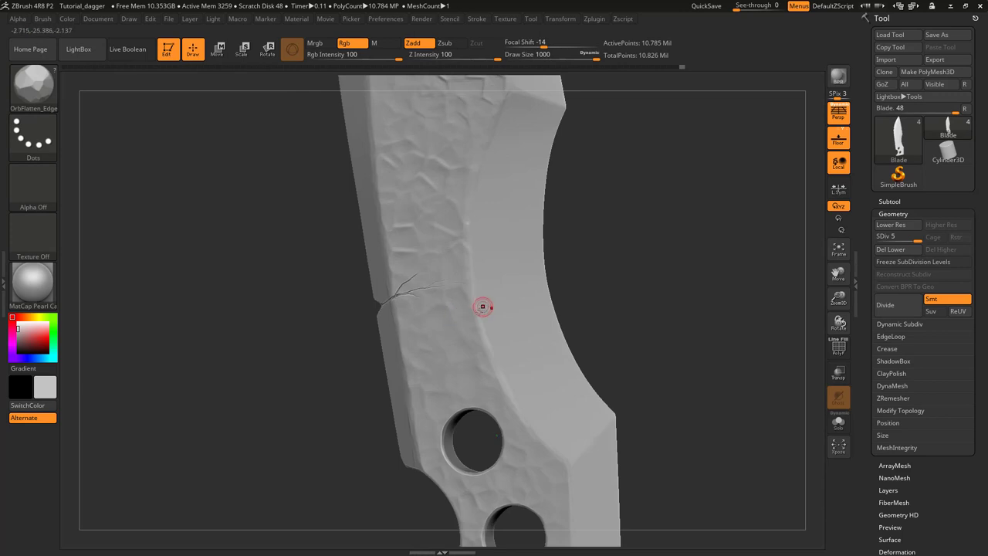
drag(482, 308, 482, 330)
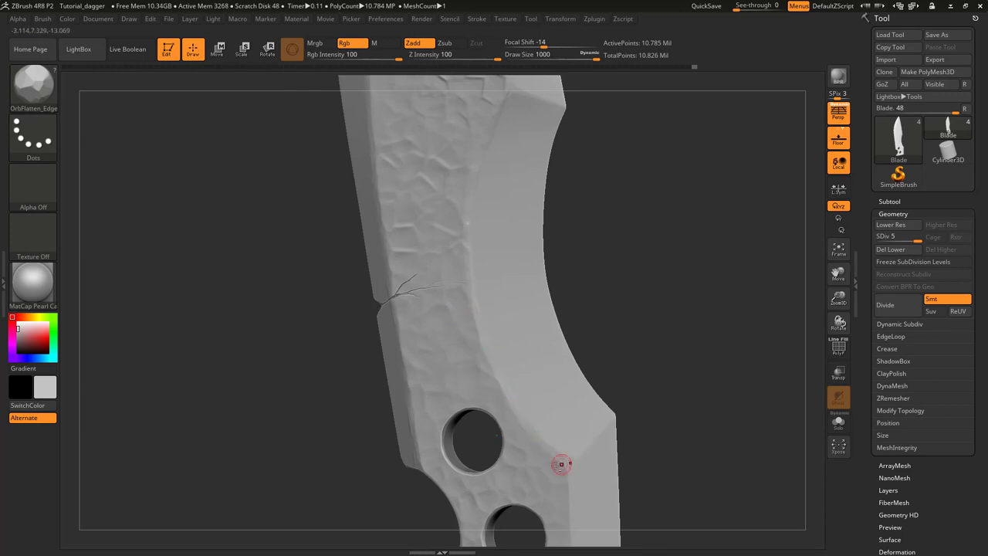
alt+right_drag(558, 466, 522, 267)
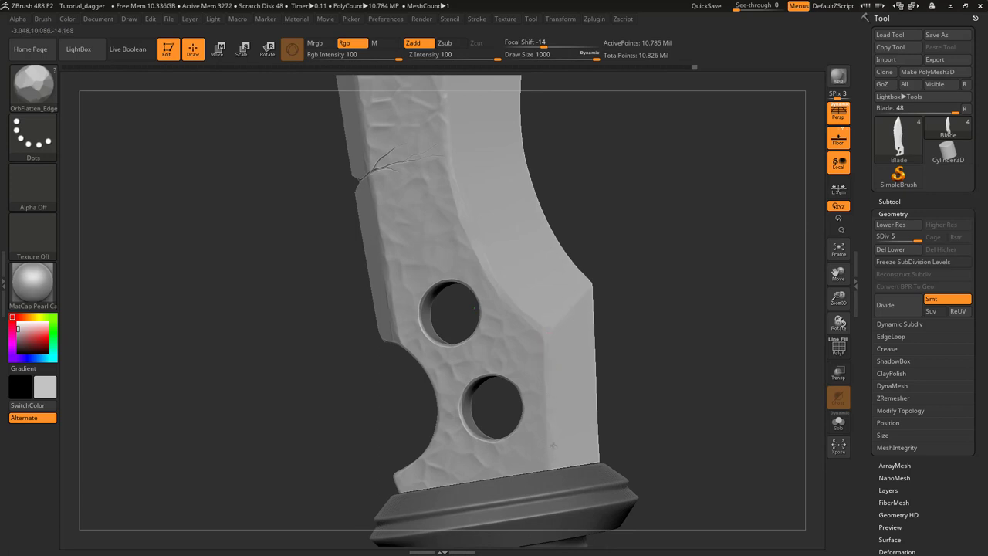
alt+right_drag(540, 307, 526, 539)
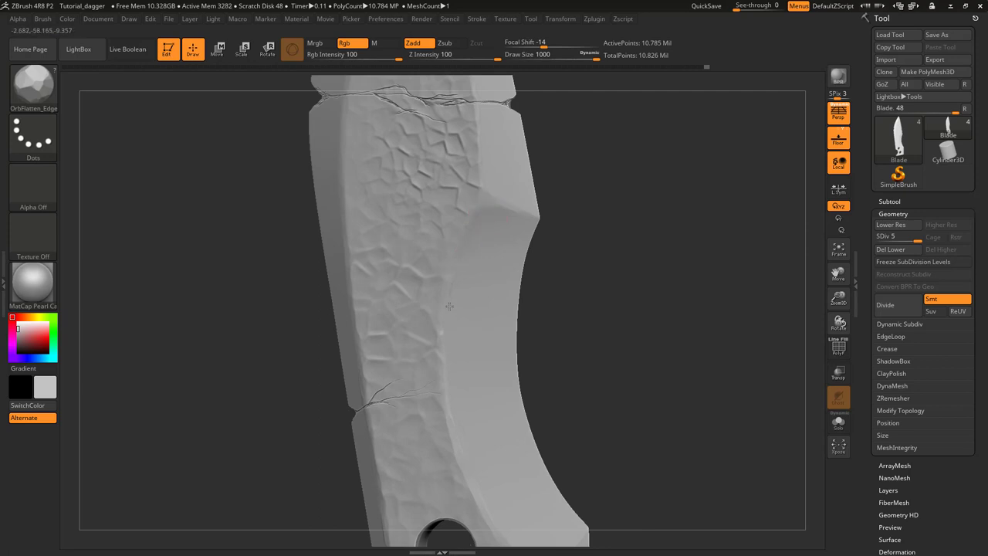
alt+right_drag(440, 308, 446, 401)
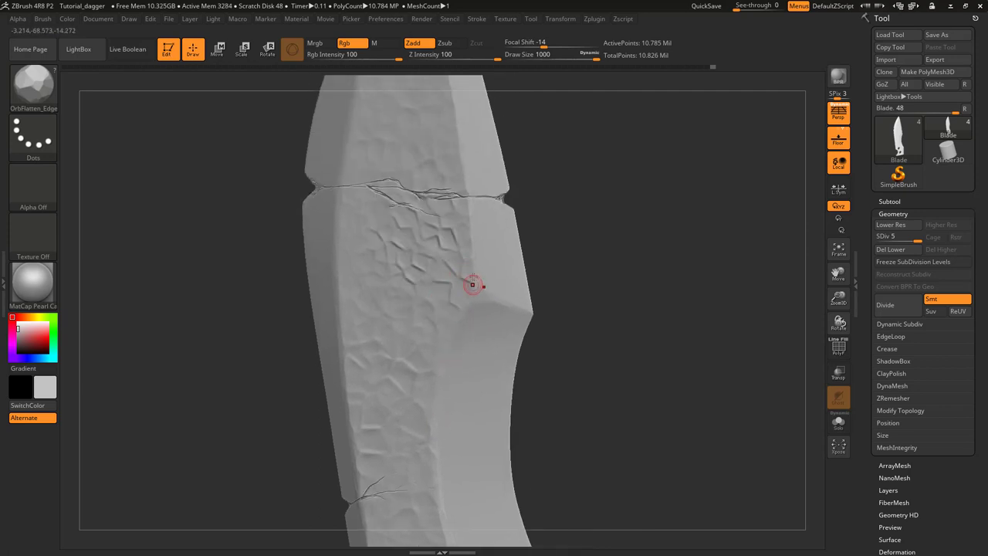
Undo the last edge-flattening stroke above the scoop and rework the scoop's upper inner edge with OrbFlatten_Edge
alt+right_drag(460, 294, 463, 174)
key(ctrl)
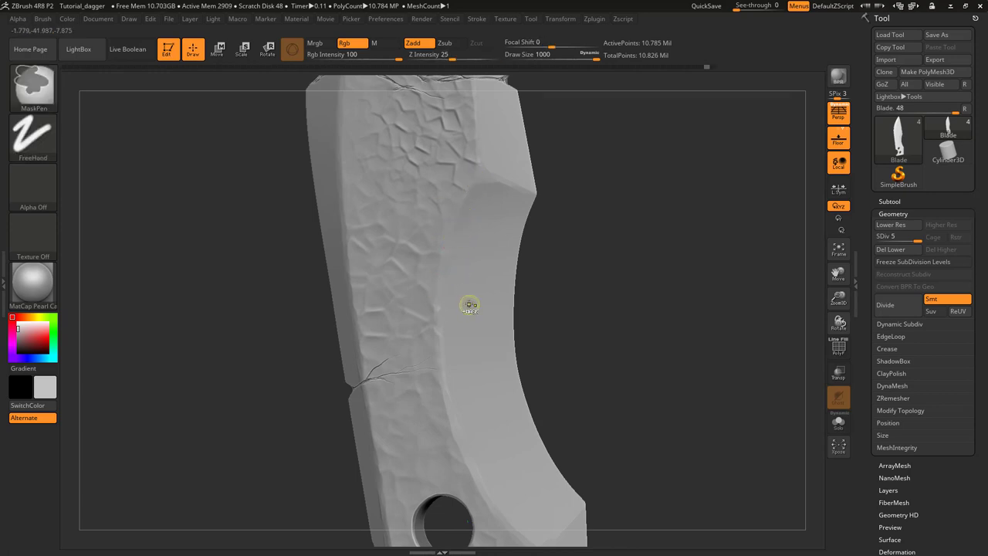
right_drag(467, 300, 452, 224)
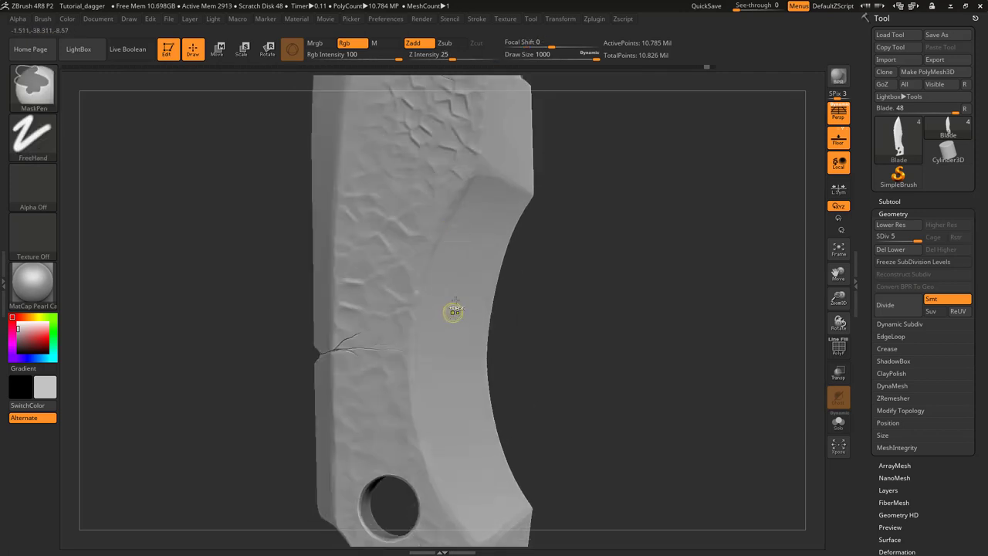
key(ctrl)
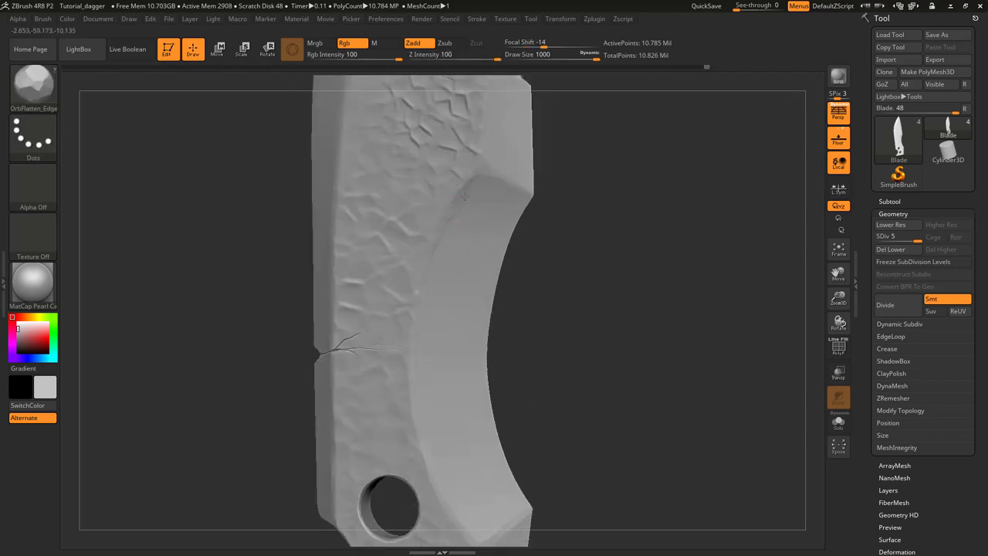
Trim the scoop-side ridge of the hammered face with TrimDynamic, from the scoop up to the blade tip
click(50, 99)
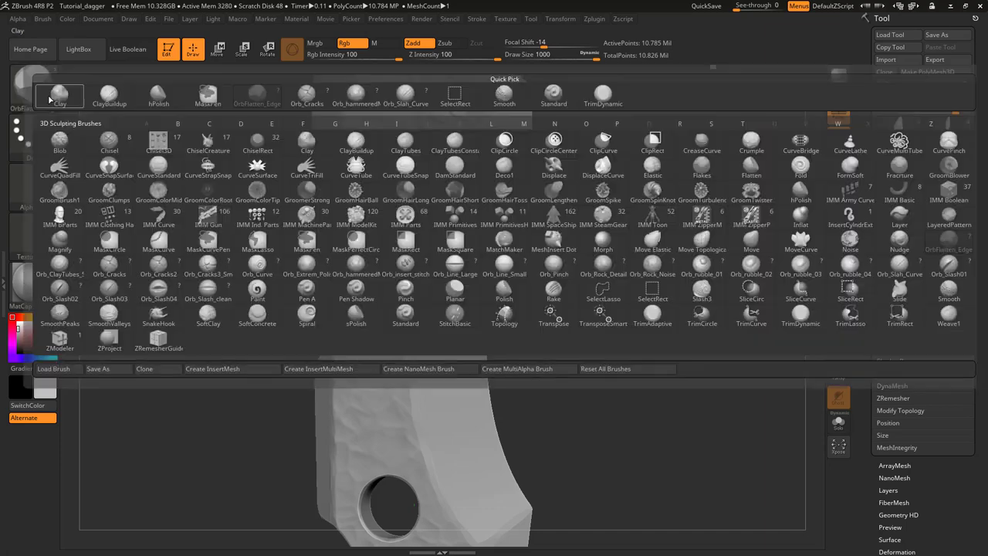
click(603, 94)
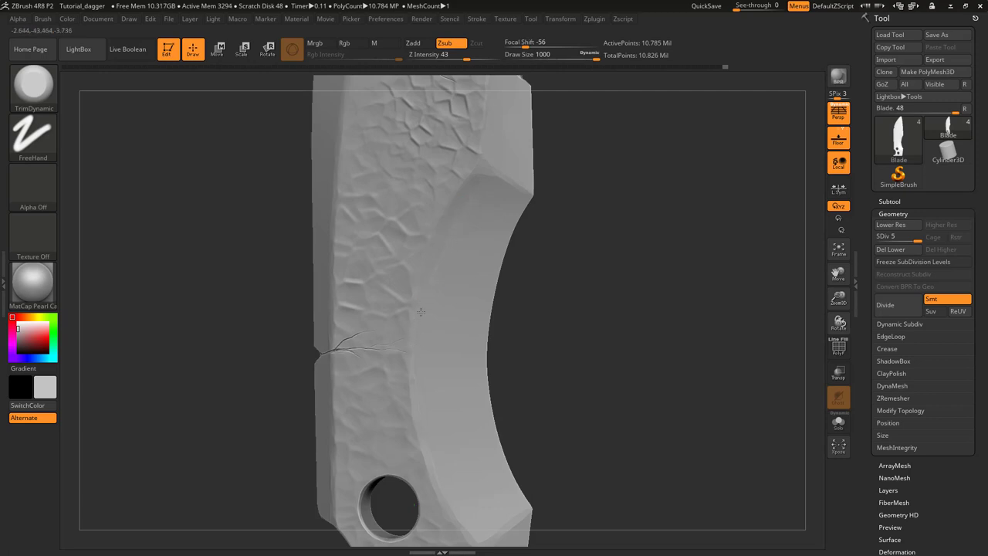
alt+right_drag(422, 382, 428, 542)
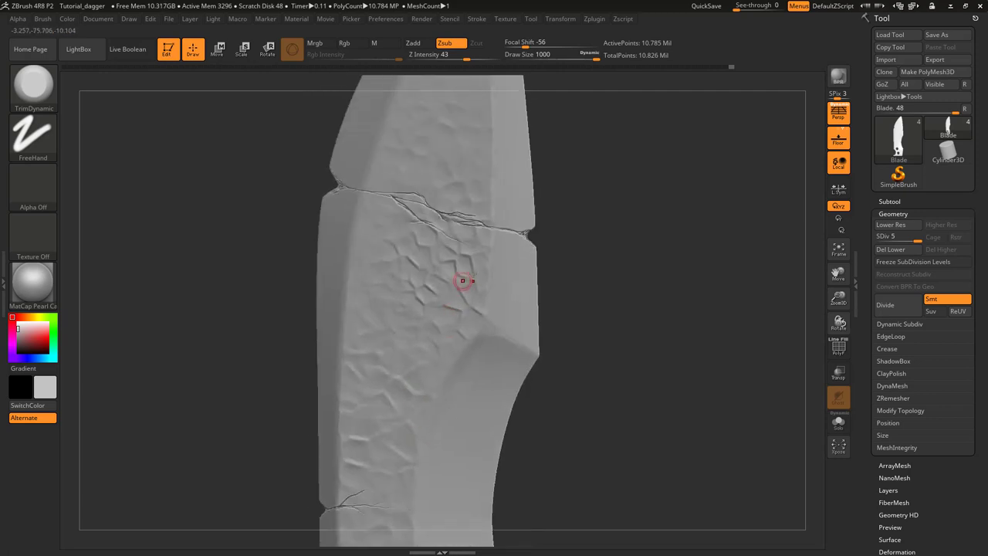
alt+right_drag(494, 259, 486, 414)
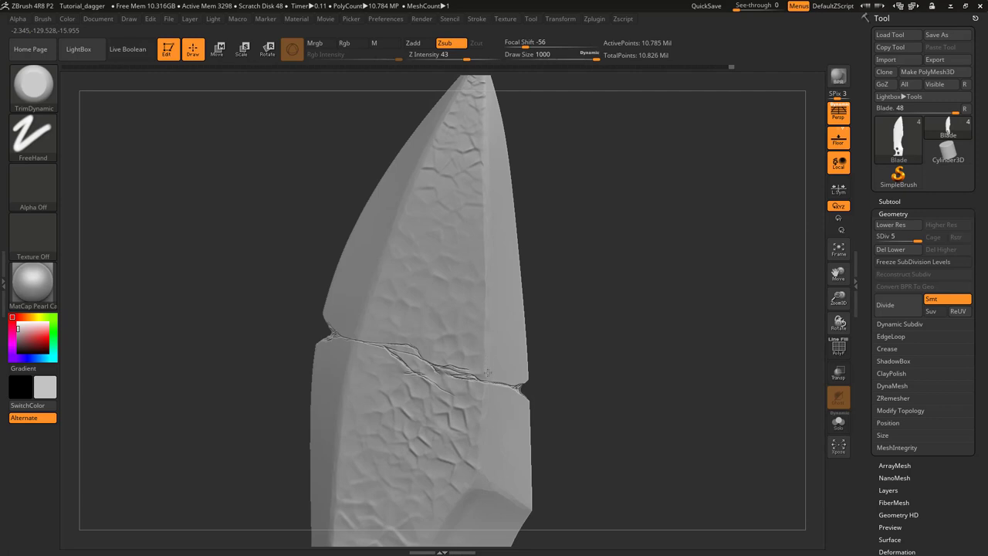
alt+right_drag(487, 373, 464, 481)
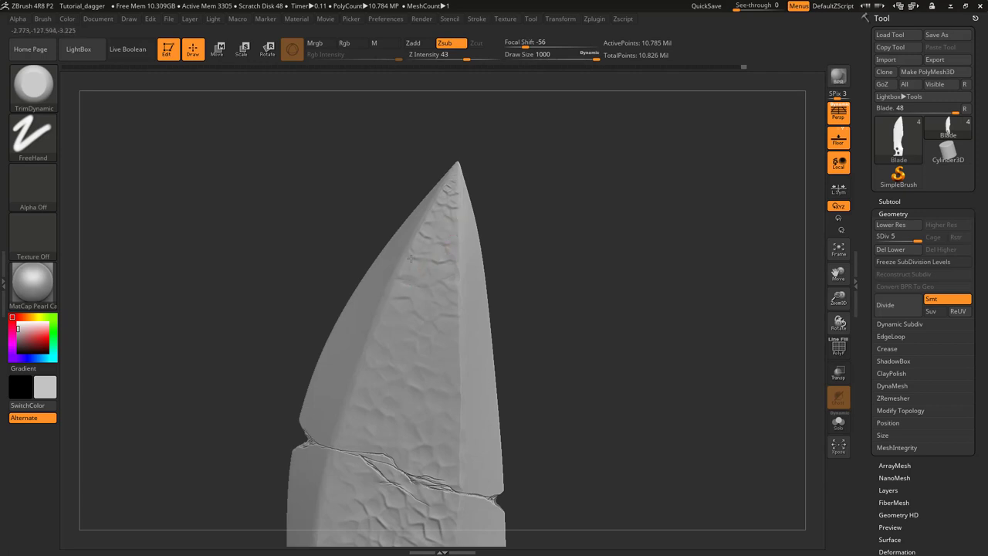
mouse_move(439, 322)
alt+right_down()
mouse_move(430, 227)
mouse_move(448, 186)
alt+right_up()
Flatten irregular wear into the scoop-side ridge with OrbFlatten_Edge, from the blade tip down along the scoop
click(48, 89)
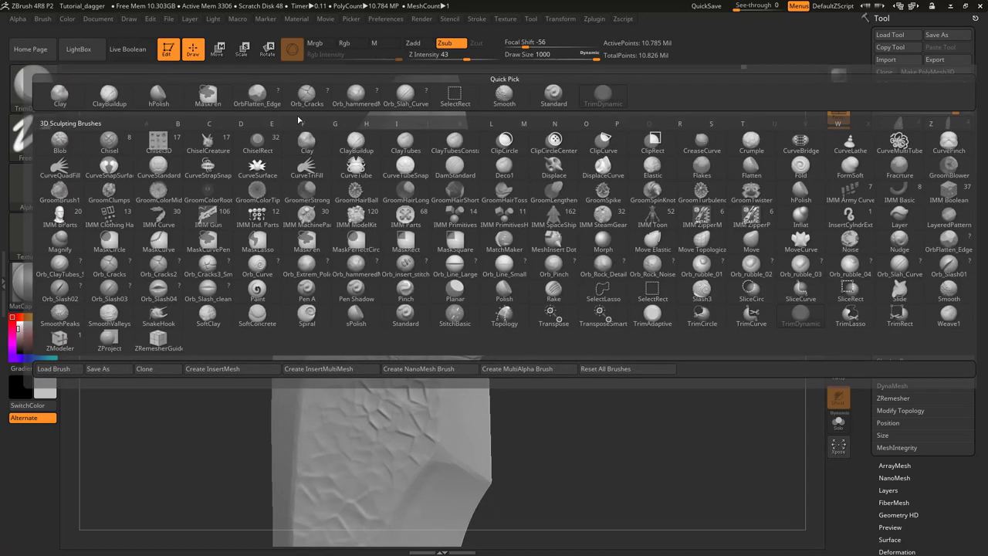
click(260, 98)
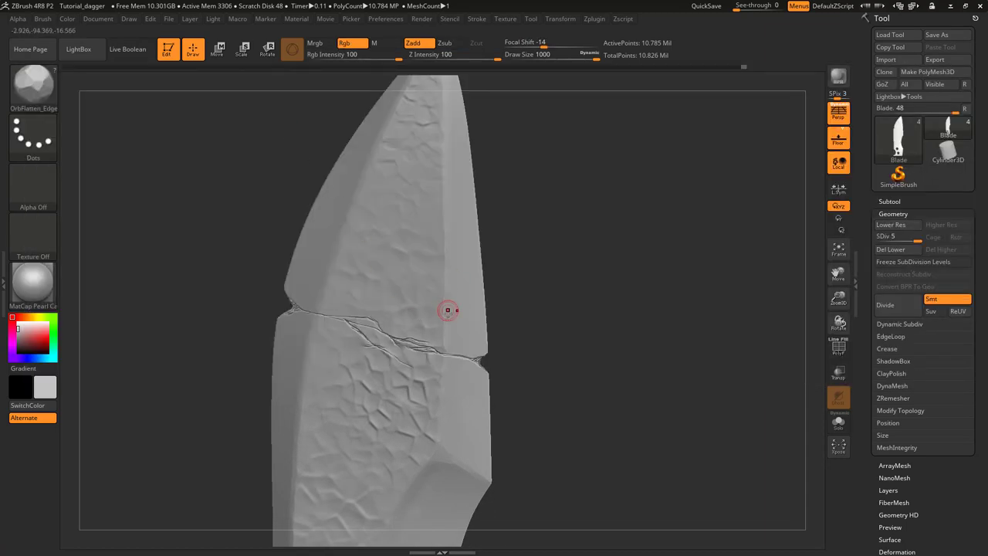
alt+right_drag(449, 101, 440, 188)
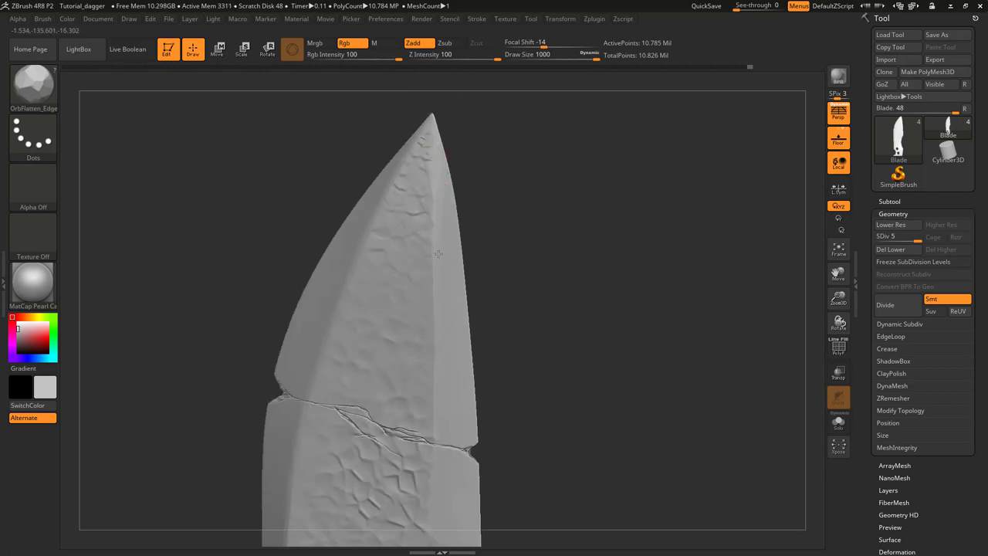
alt+right_drag(423, 251, 429, 108)
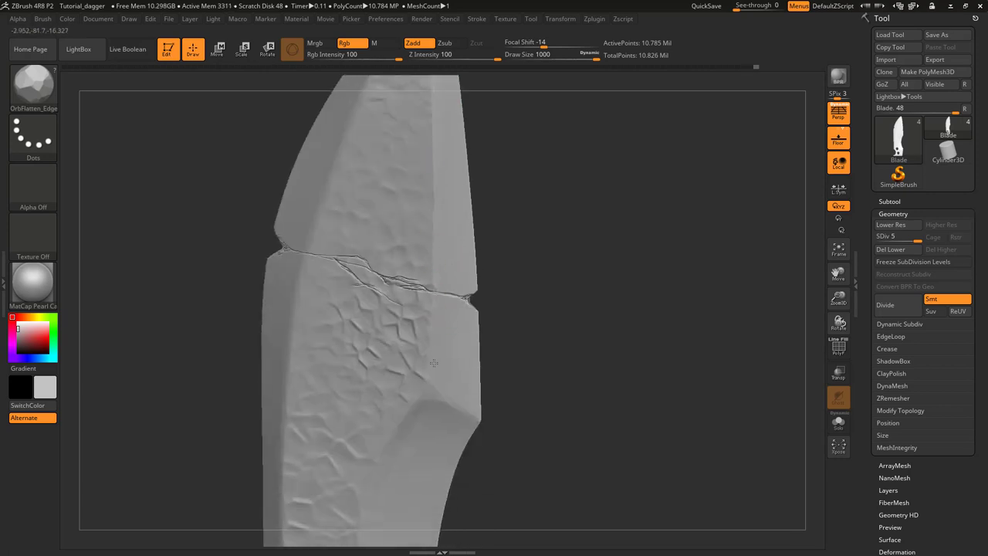
alt+right_drag(433, 387, 424, 276)
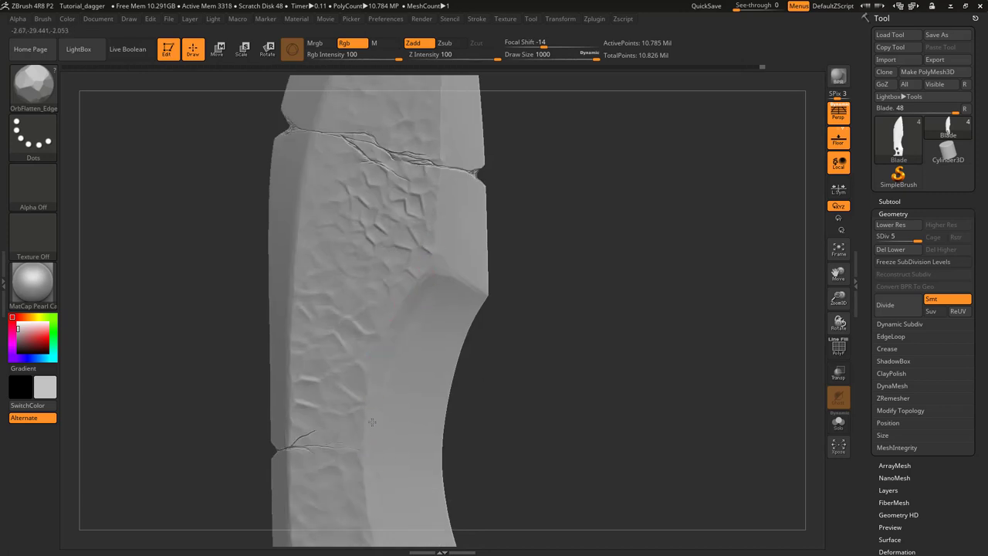
alt+right_drag(382, 487, 346, 247)
Chip the bevel edge beside the round holes and the rim of the curved notch above the guard with OrbFlatten_Edge
mouse_move(352, 342)
right_down()
mouse_move(397, 313)
mouse_move(286, 259)
right_up()
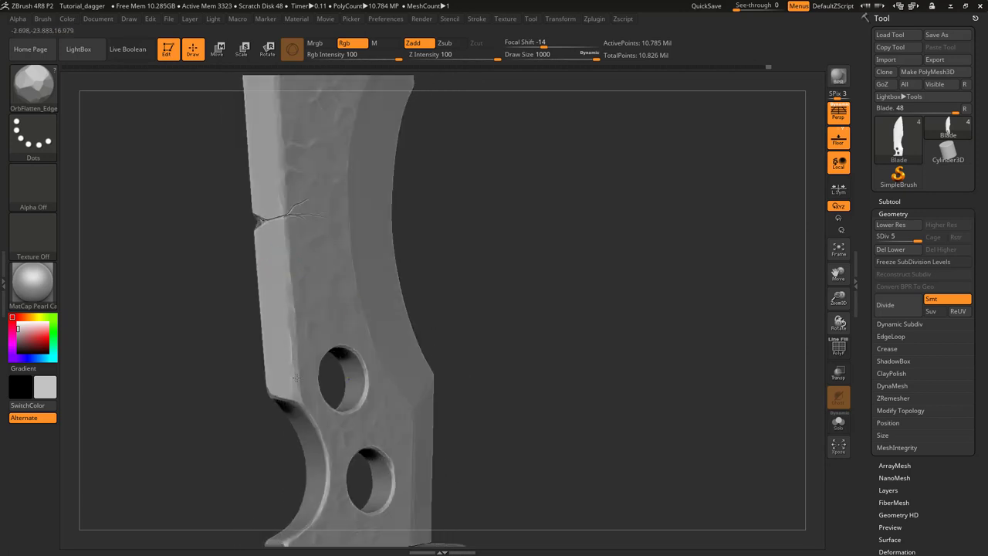
right_drag(282, 403, 285, 379)
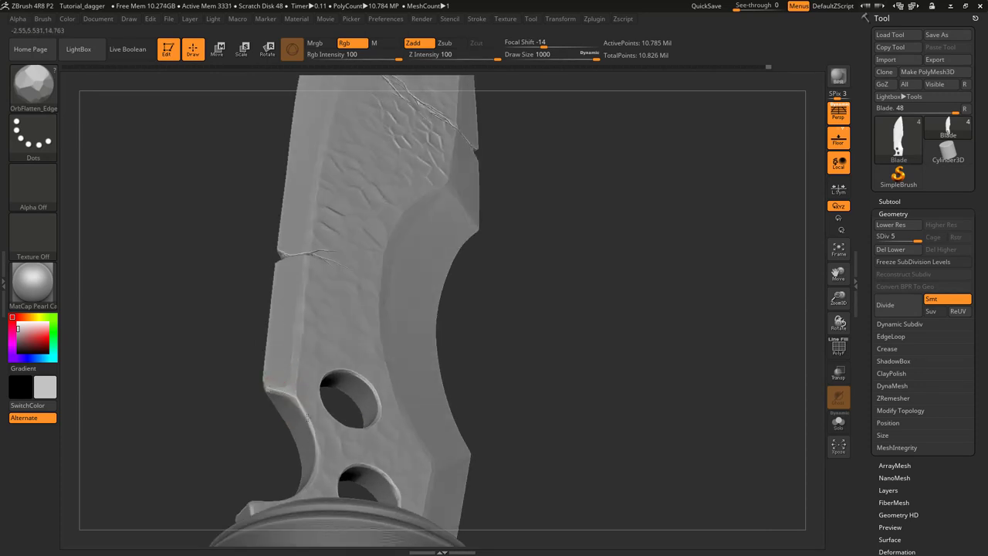
right_drag(322, 446, 324, 280)
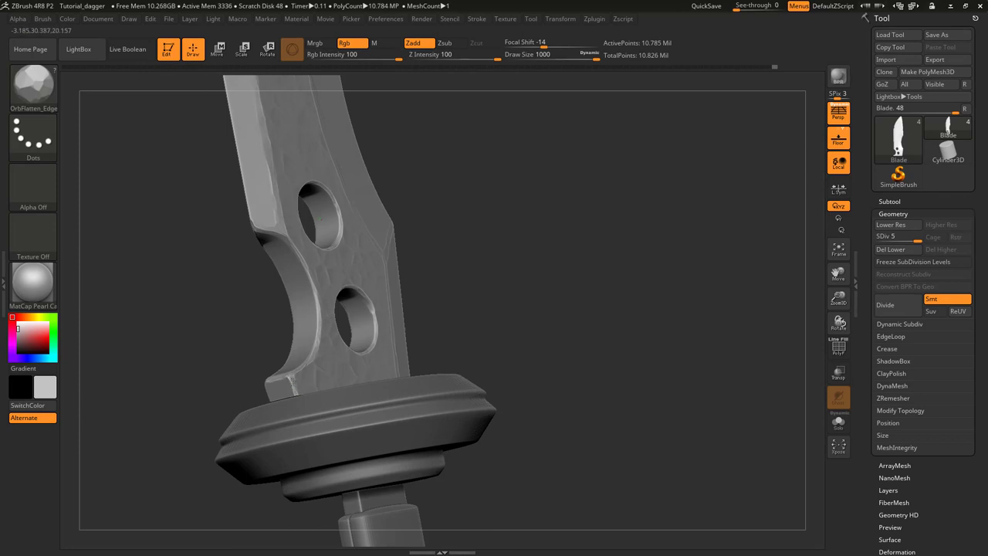
Wear down the lower prong and upper rim of the curved notch above the guard with OrbFlatten_Edge
right_drag(275, 379, 297, 229)
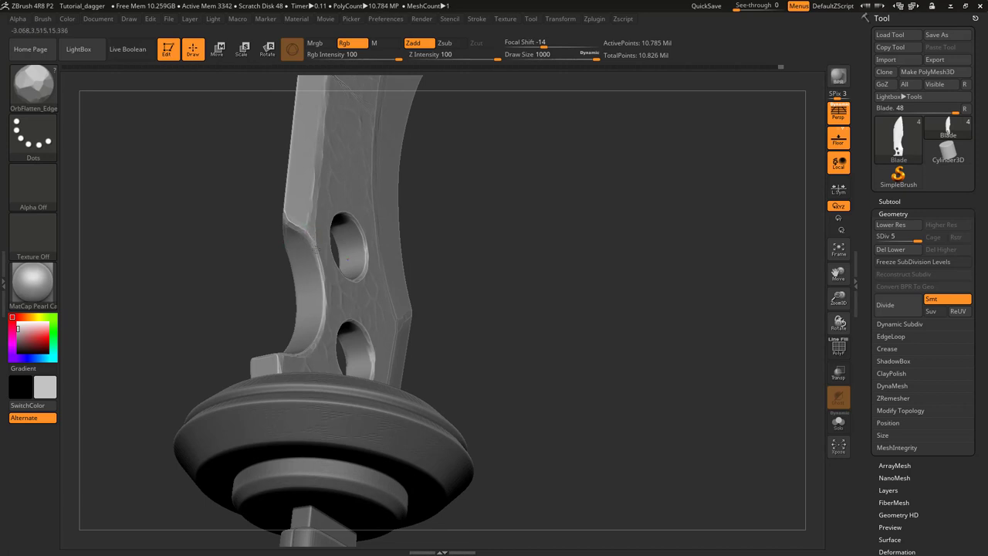
right_drag(302, 285, 333, 258)
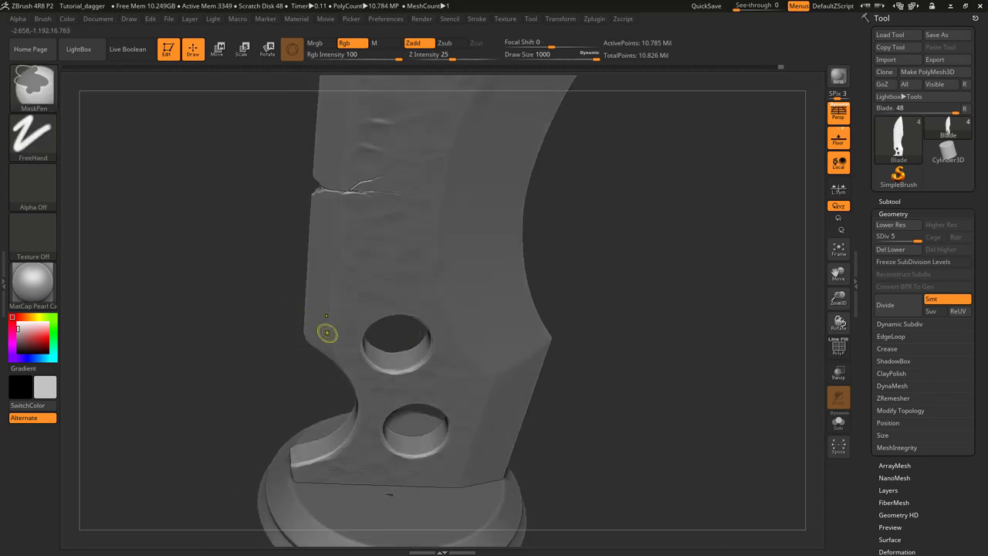
ctrl+right_drag(327, 333, 330, 251)
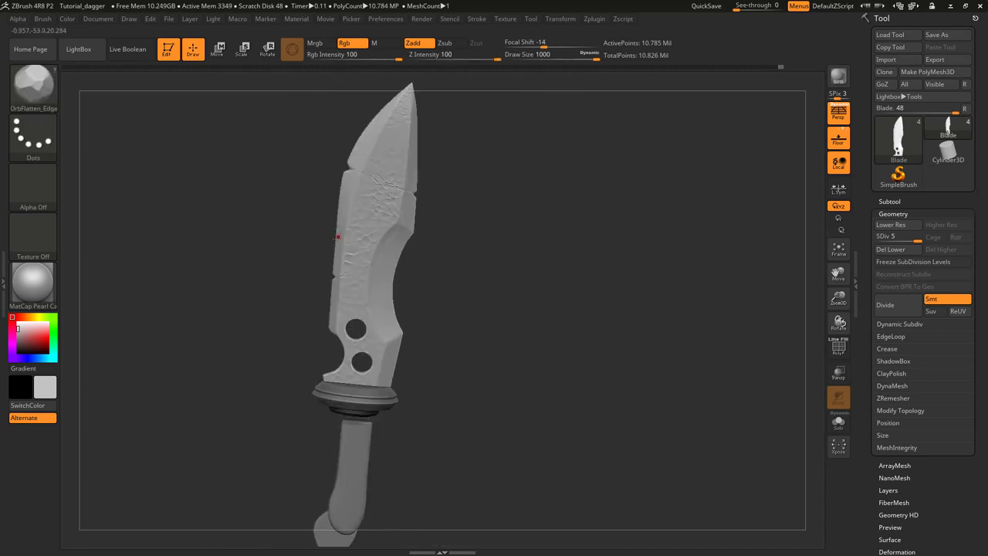
Flatten wear into the ridges beside the hammered face near the blade tip with OrbFlatten_Edge, and check the whole blade
mouse_move(335, 246)
right_down()
mouse_move(355, 330)
mouse_move(369, 329)
right_up()
mouse_move(384, 215)
ctrl+right_down()
mouse_move(385, 265)
mouse_move(388, 170)
ctrl+right_up()
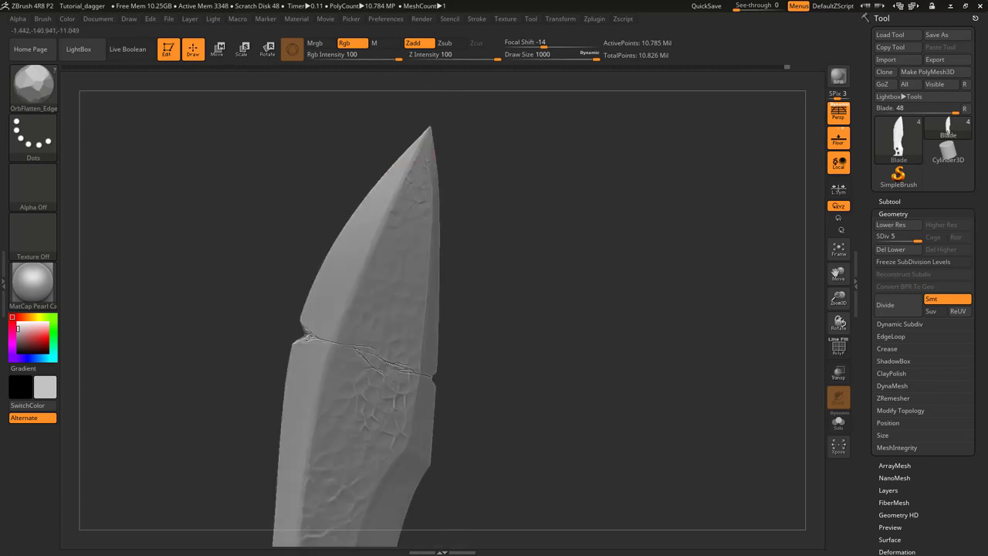
mouse_move(421, 188)
right_down()
mouse_move(375, 156)
mouse_move(357, 221)
mouse_move(386, 199)
mouse_move(382, 218)
right_up()
alt+right_drag(425, 281, 424, 158)
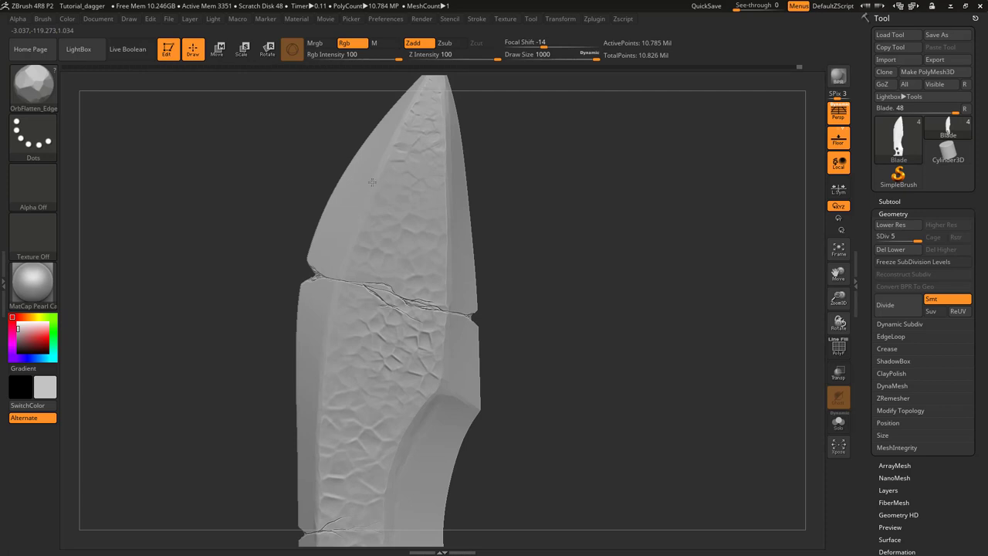
ctrl+right_drag(352, 263, 386, 180)
mouse_move(413, 237)
right_down()
mouse_move(391, 242)
mouse_move(406, 232)
mouse_move(397, 263)
mouse_move(375, 254)
mouse_move(397, 271)
mouse_move(409, 239)
mouse_move(386, 212)
mouse_move(382, 229)
mouse_move(401, 225)
mouse_move(419, 216)
mouse_move(421, 185)
mouse_move(434, 189)
mouse_move(465, 332)
right_up()
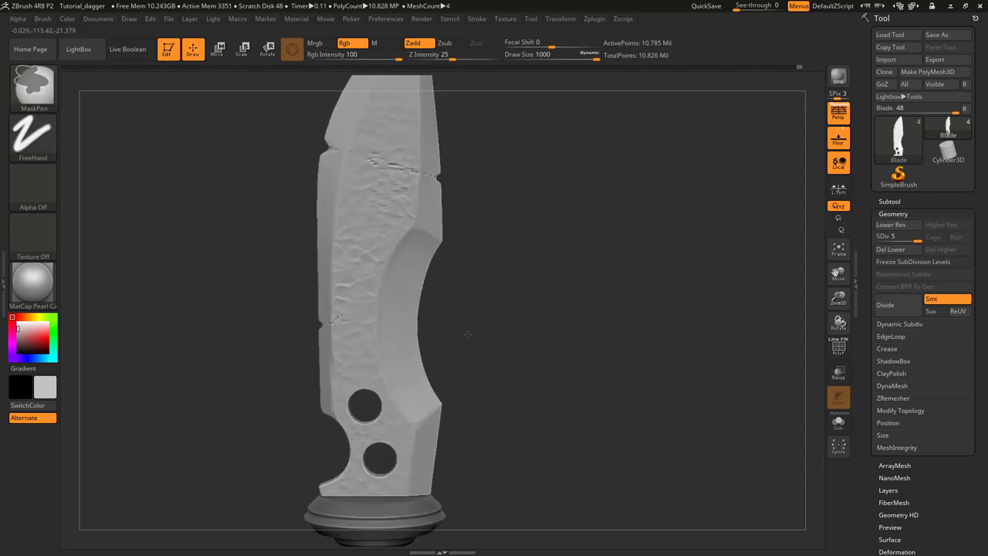
alt+right_drag(409, 218, 436, 269)
Try a slash across the ridge beside the scoop with the Orb_Slah_Curve brush
click(35, 96)
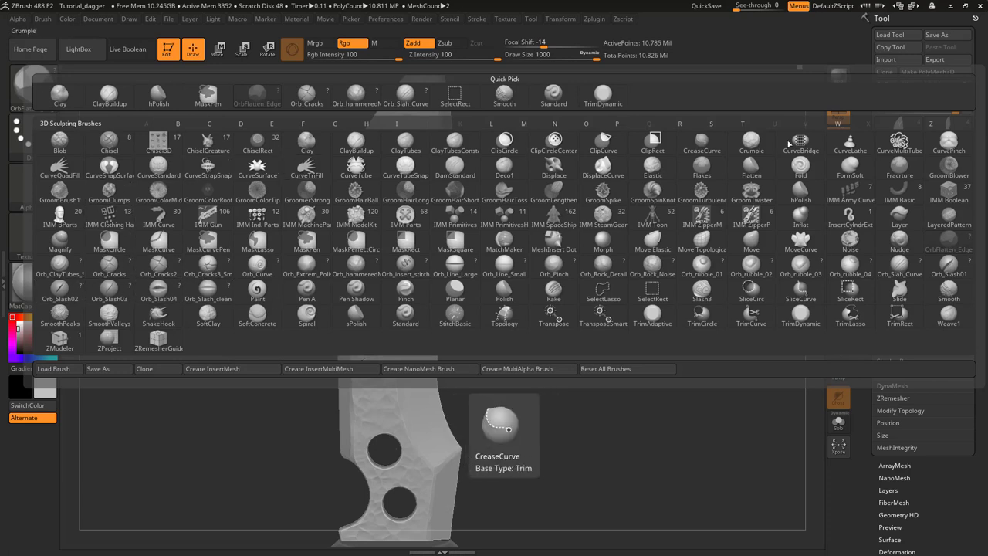
click(850, 265)
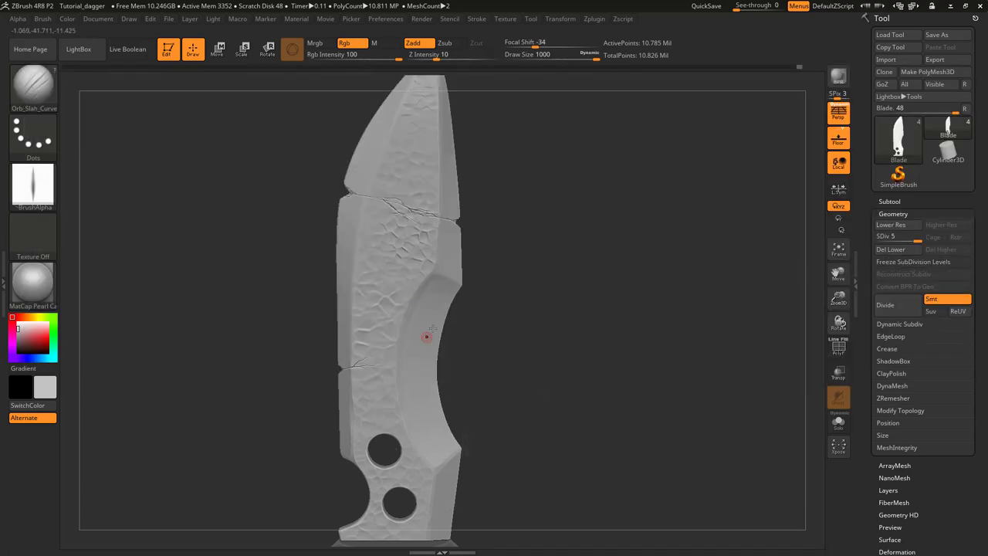
key(ctrl)
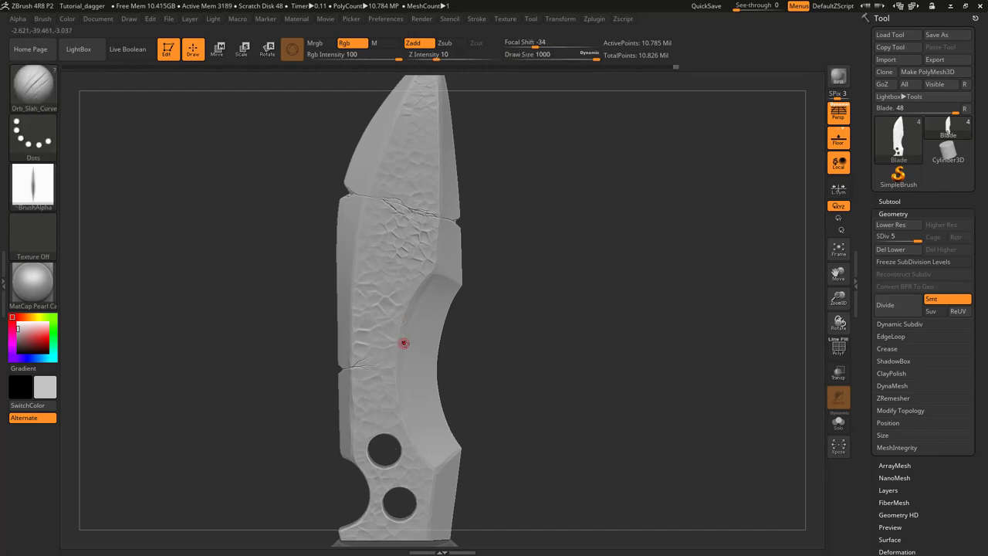
key(ctrl)
key(s)
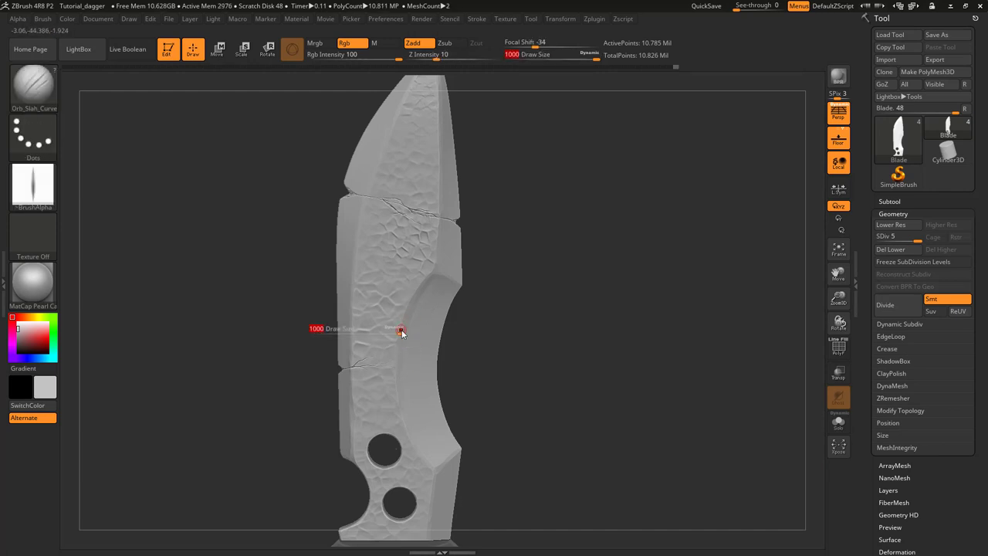
key(ctrl)
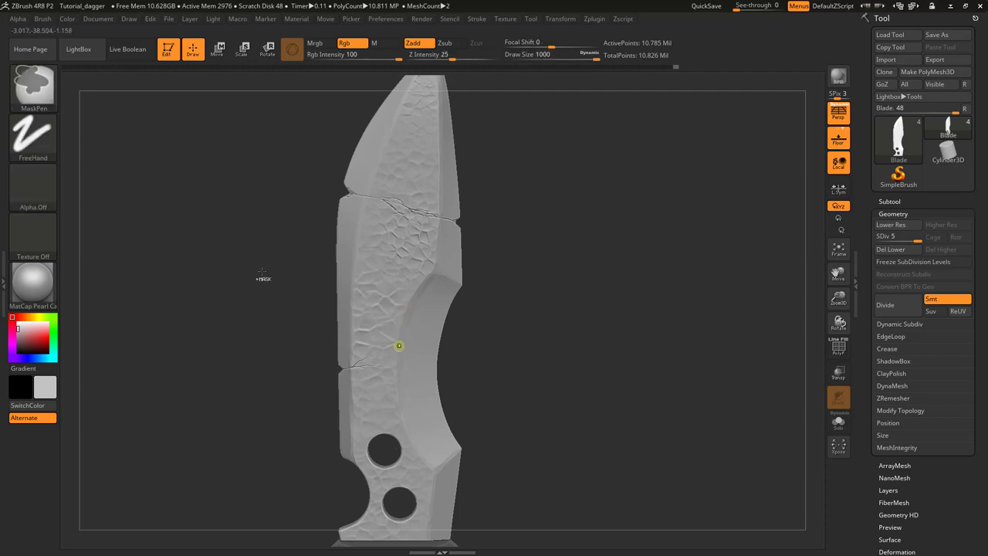
Switch to the Orb_Slash01 brush, test it on the scoop ridge and turn on its BackfaceMask auto masking
key(b)
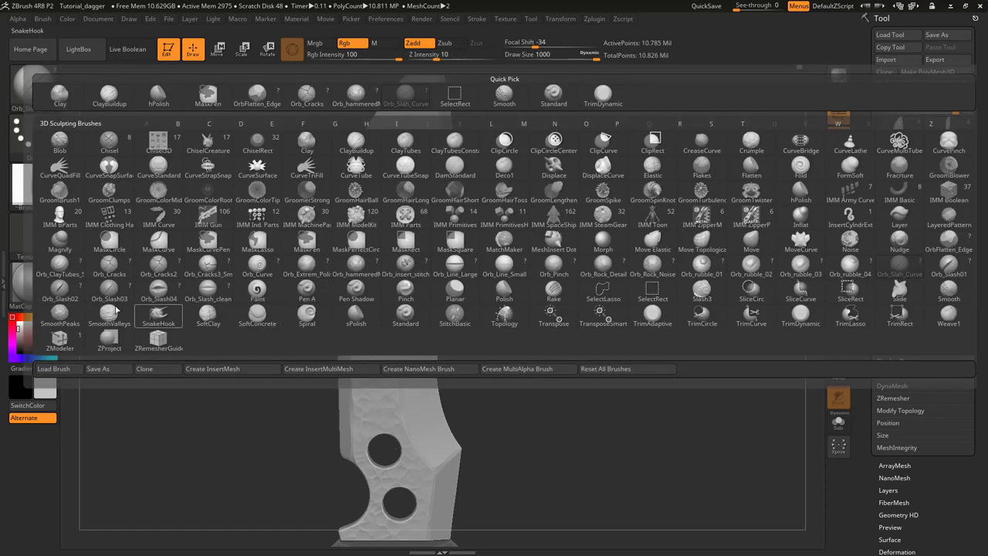
click(948, 265)
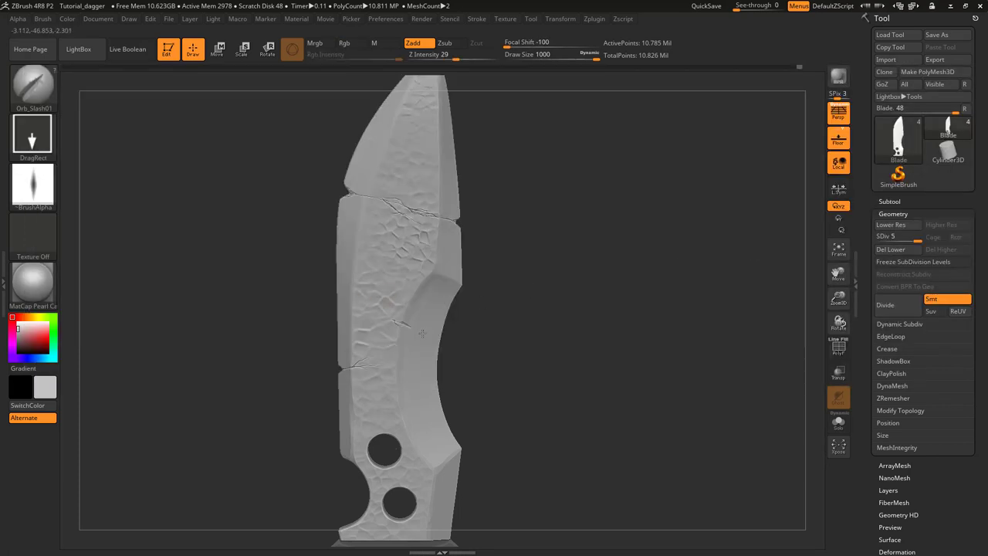
right_drag(430, 313, 369, 354)
right_drag(472, 331, 458, 275)
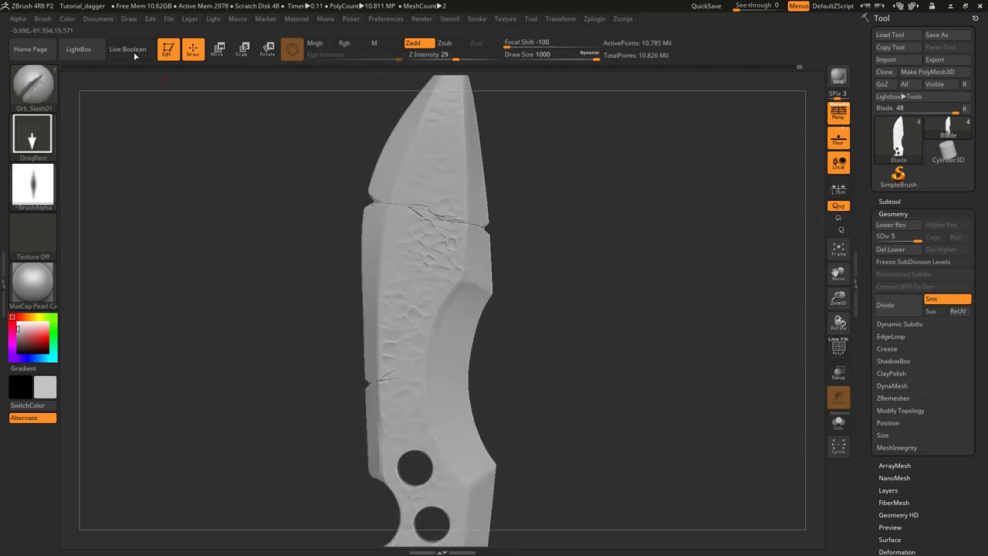
click(44, 20)
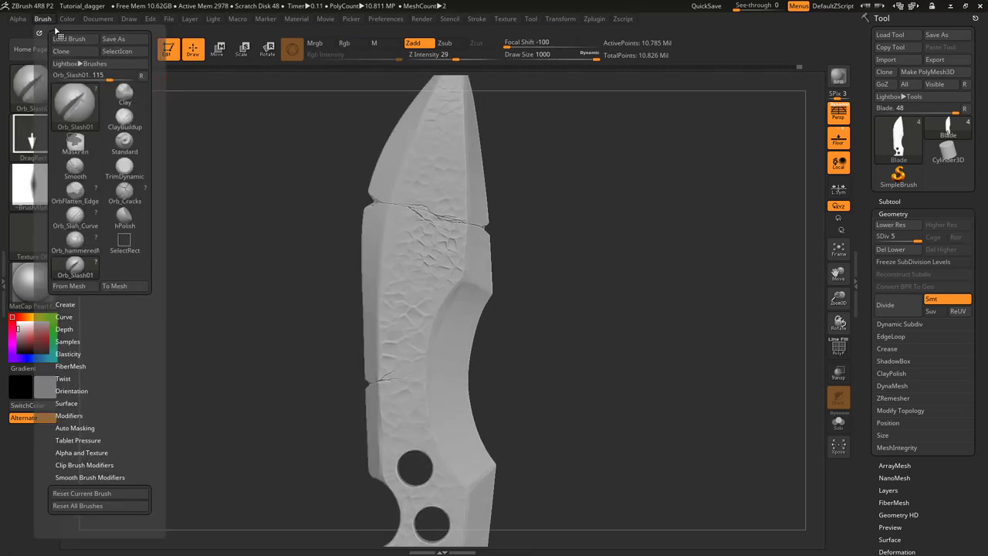
click(86, 426)
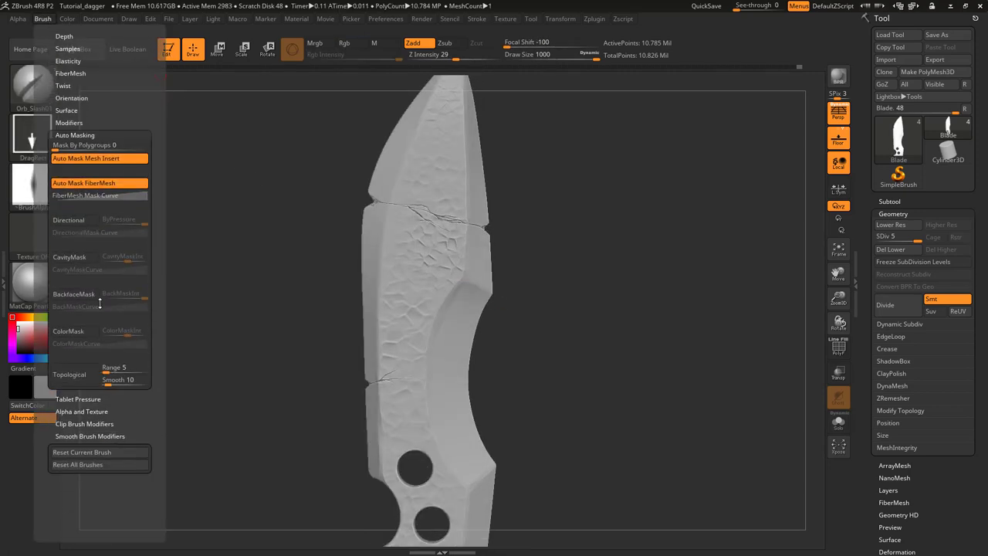
drag(99, 303, 99, 309)
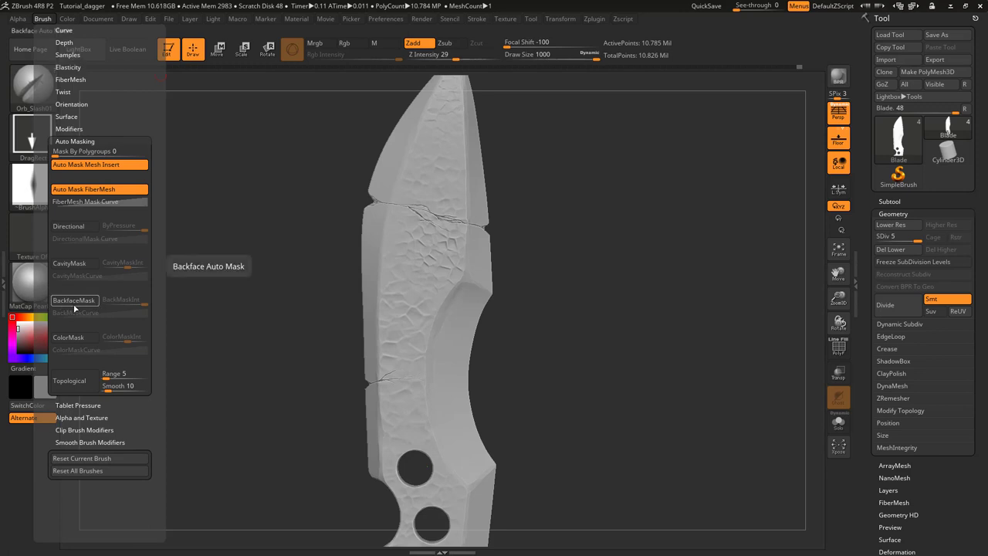
click(75, 308)
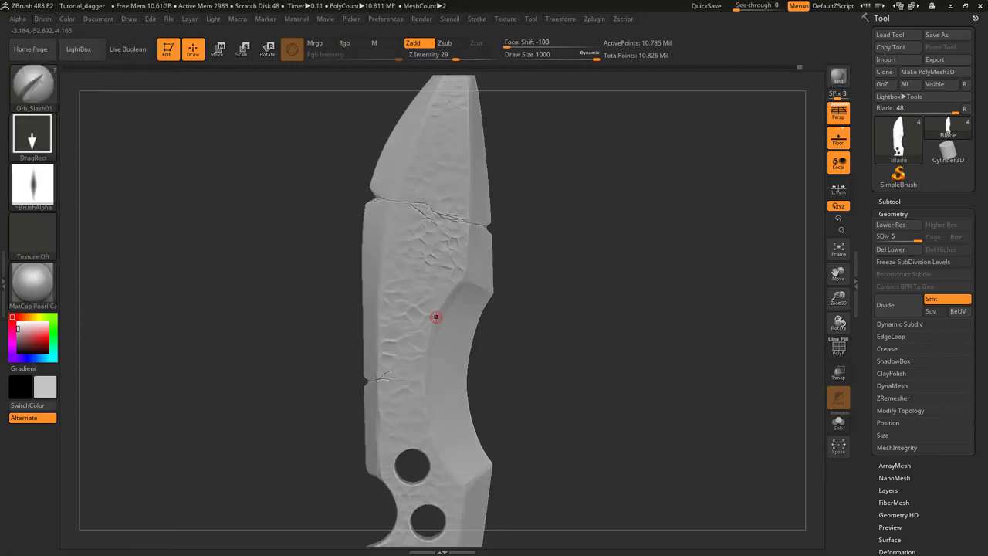
Cut a slash across the ridge at the scoop's upper inner edge and undo the trial slash at its lower corner
right_drag(455, 332, 429, 339)
key(ctrl+z)
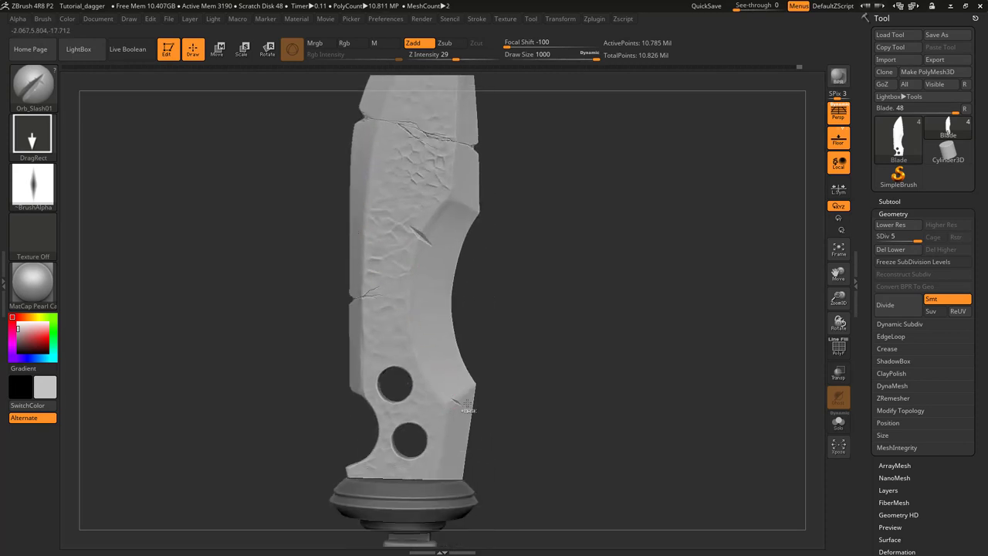
key(ctrl+z)
Cut a short diagonal slash into the bevel edge beside the upper round hole with Orb_Slash01, undoing unwanted tries
right_drag(384, 381, 311, 310)
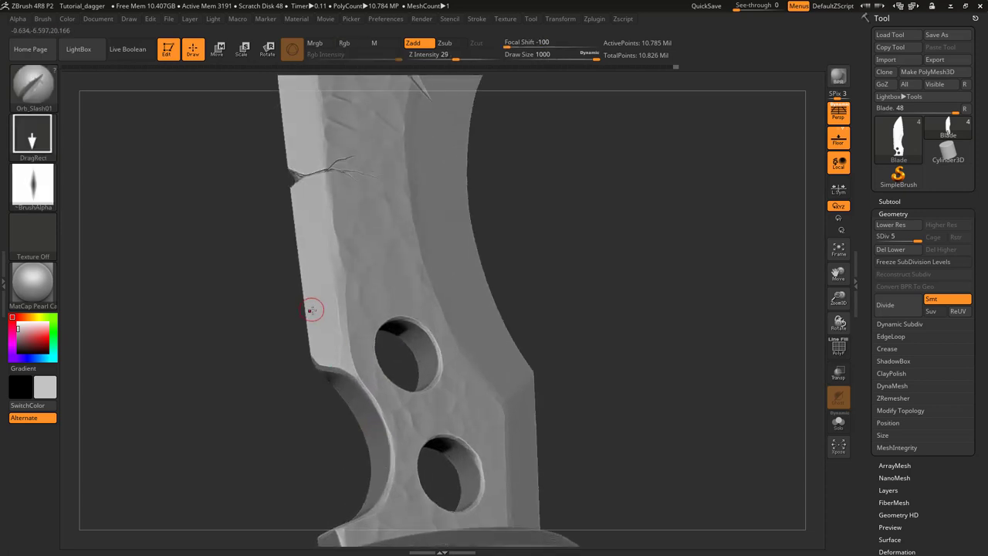
drag(344, 323, 358, 310)
key(ctrl+z)
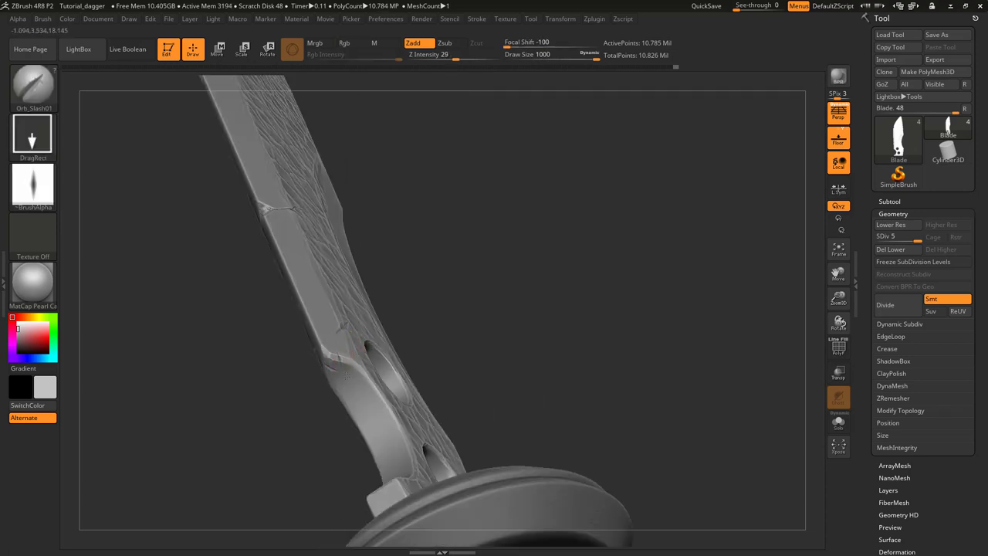
key(ctrl)
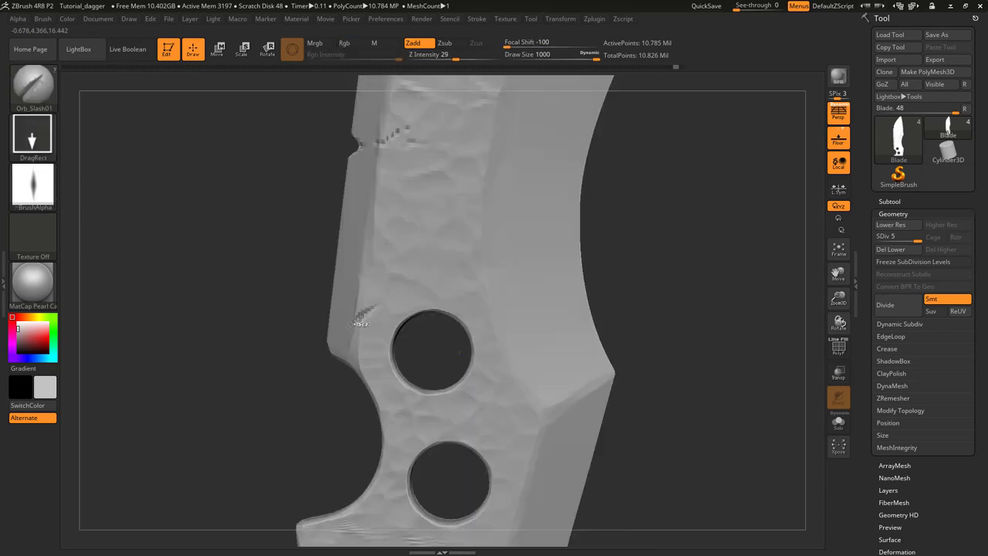
mouse_move(402, 309)
mouse_down()
mouse_move(375, 335)
mouse_move(423, 223)
mouse_up()
Slash the ridge between the upper crack and the blade tip, replacing the diagonal cut with a nearly horizontal one
alt+right_drag(425, 225, 401, 256)
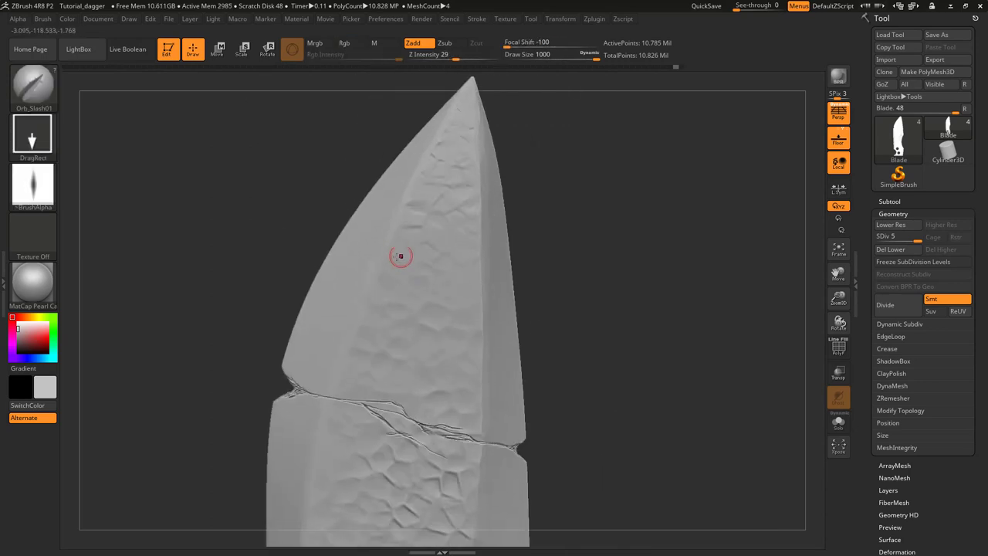
drag(387, 240, 415, 276)
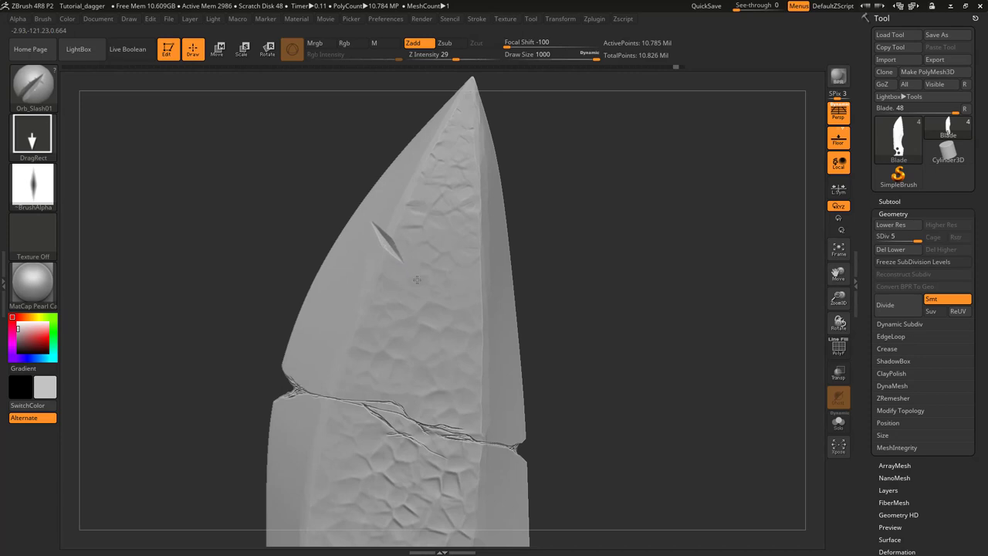
ctrl+right_drag(429, 366, 421, 340)
mouse_move(420, 339)
alt+right_down()
mouse_move(396, 229)
mouse_move(394, 143)
alt+right_up()
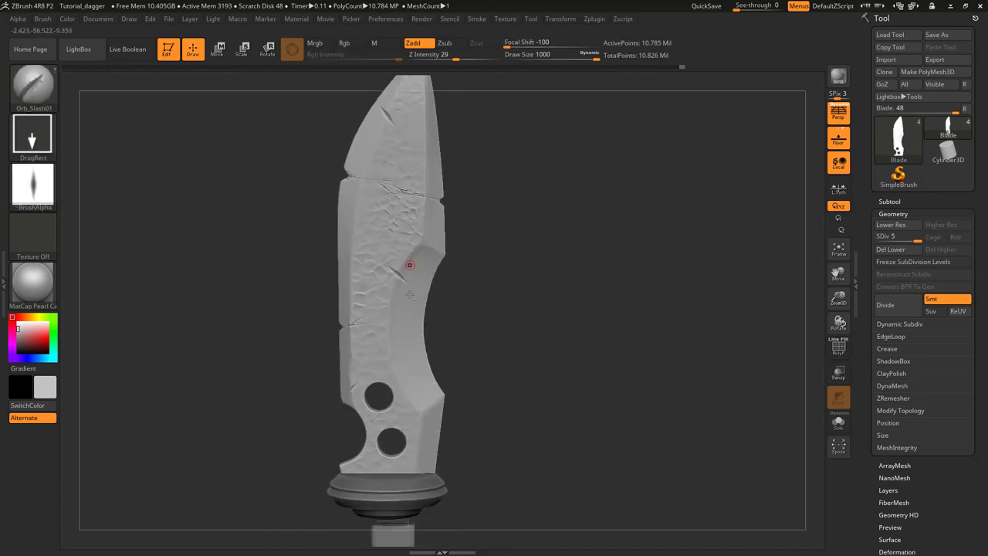
key(ctrl+z)
key(ctrl+z)
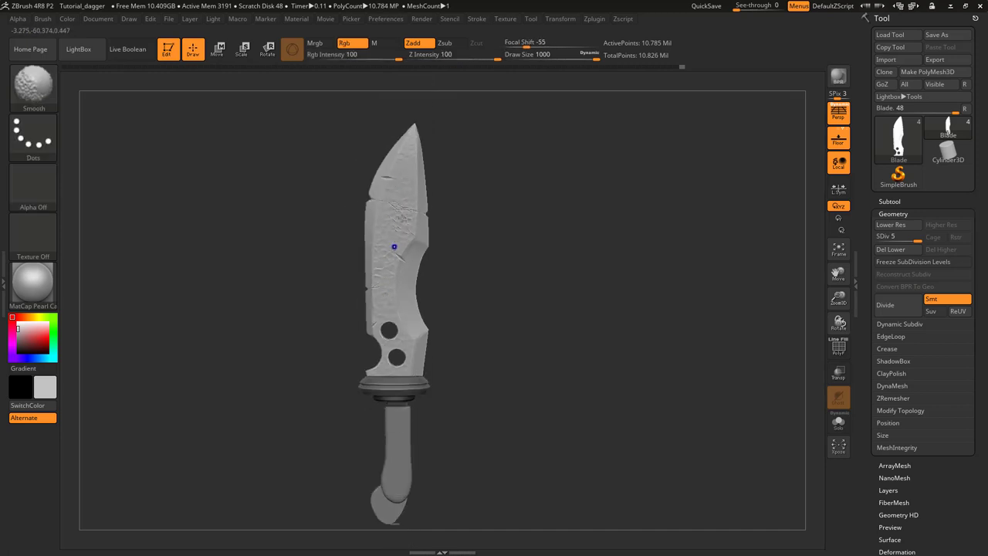
mouse_move(402, 218)
alt+right_down()
mouse_move(424, 142)
mouse_move(429, 274)
mouse_move(419, 338)
mouse_move(439, 300)
mouse_move(400, 293)
mouse_move(458, 258)
mouse_move(450, 225)
mouse_move(439, 240)
alt+right_up()
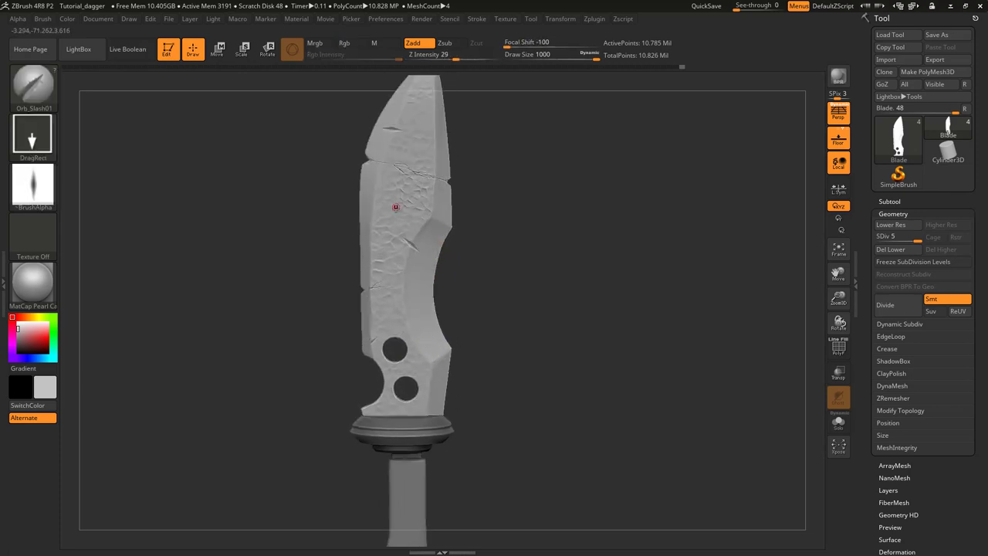
Flatten patches of the hammered texture between the upper crack and the scoop with OrbFlatten_Edge
click(32, 86)
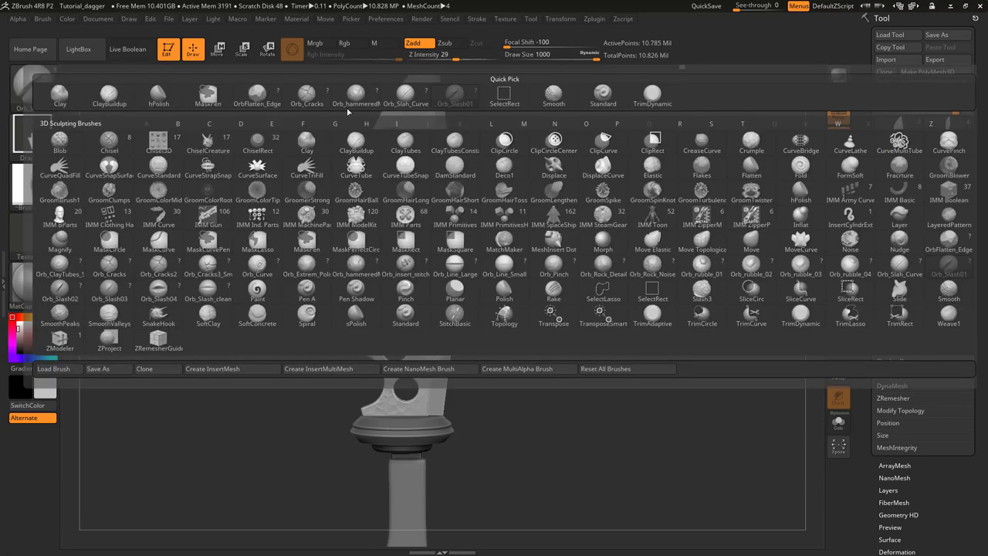
click(262, 97)
ctrl+right_drag(288, 92, 389, 151)
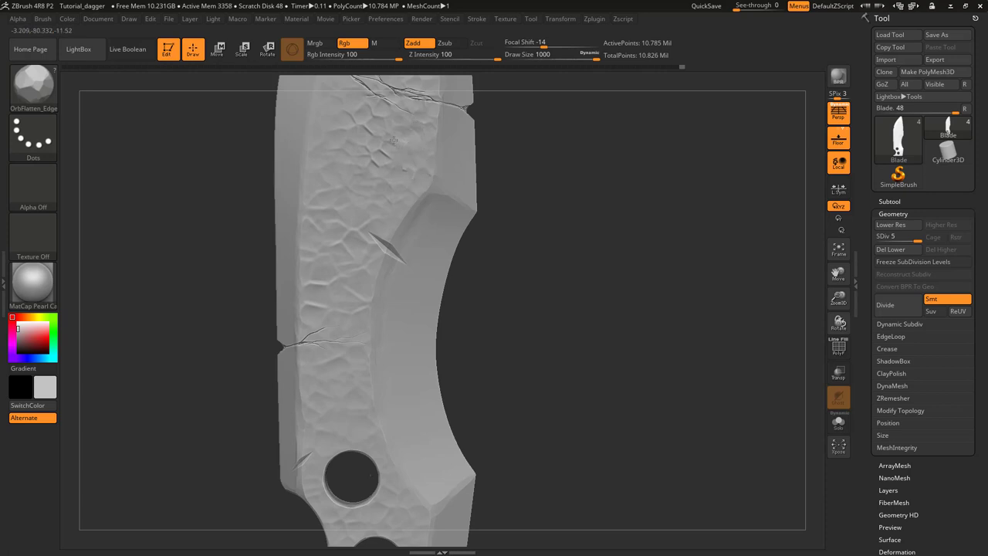
ctrl+right_drag(389, 157, 429, 206)
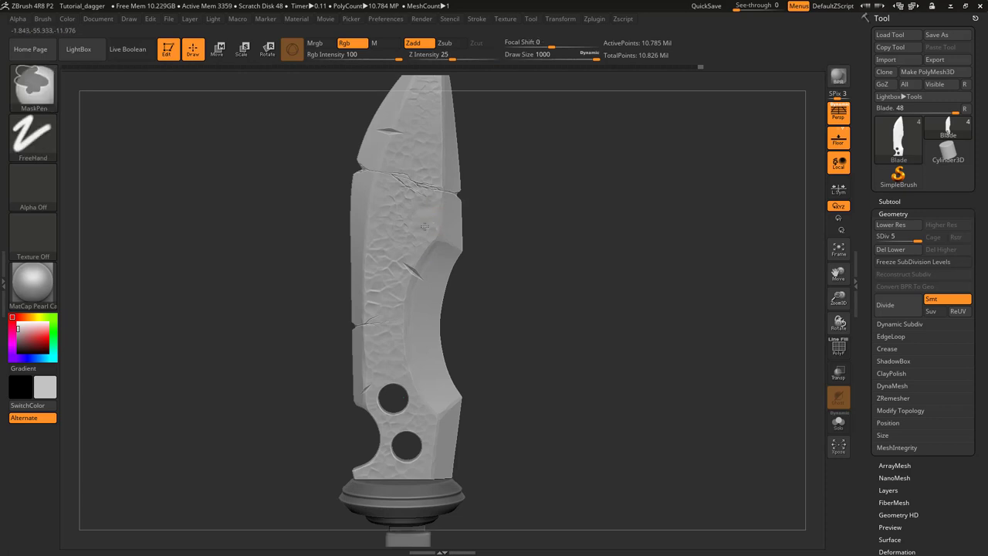
mouse_move(442, 232)
ctrl+right_down()
mouse_move(436, 307)
mouse_move(442, 285)
ctrl+right_up()
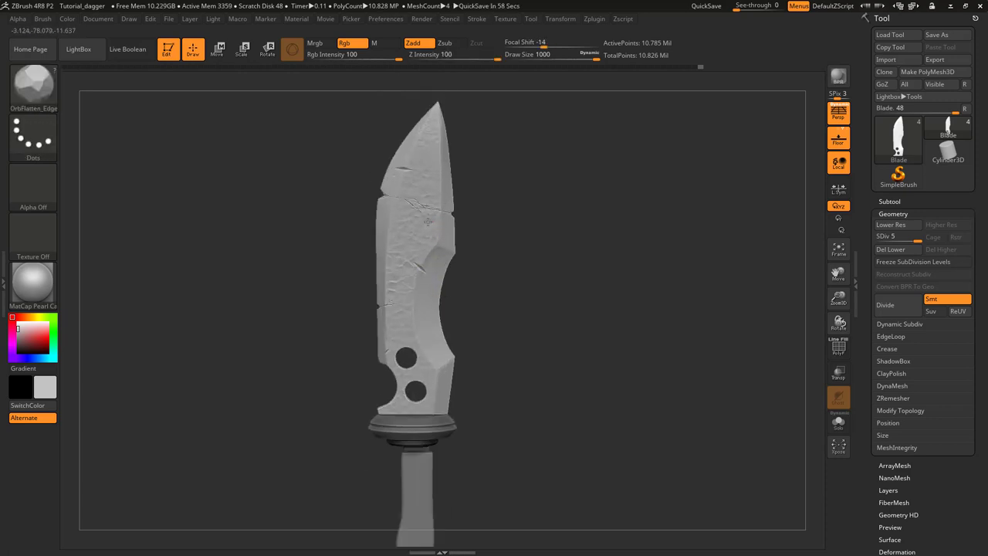
mouse_move(440, 236)
ctrl+right_down()
mouse_move(425, 267)
mouse_move(429, 202)
ctrl+right_up()
Select the guard subtool p1 and move it slightly up toward the blade
mouse_move(439, 242)
ctrl+right_down()
mouse_move(436, 377)
mouse_move(435, 271)
mouse_move(425, 327)
mouse_move(431, 267)
mouse_move(425, 347)
mouse_move(406, 259)
mouse_move(392, 354)
mouse_move(320, 321)
ctrl+right_up()
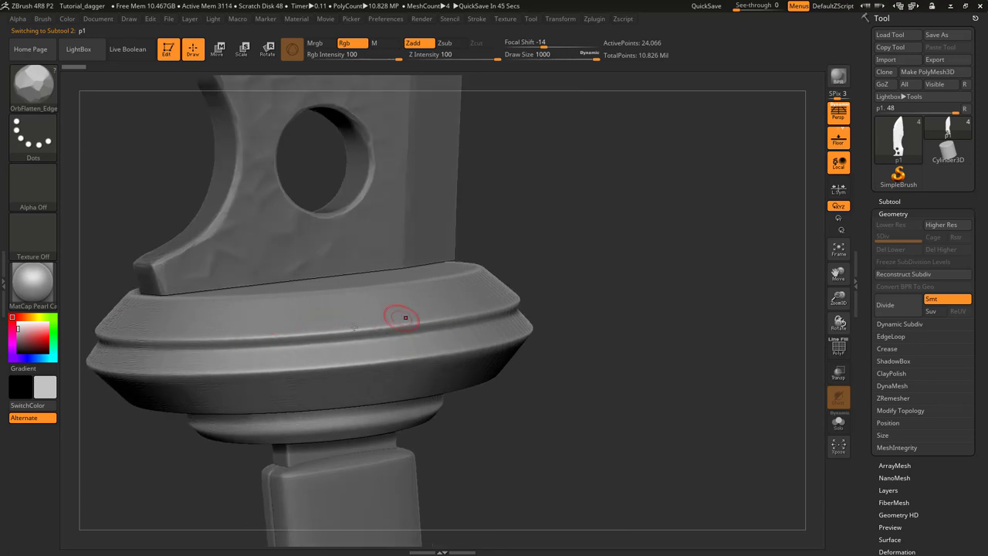
right_drag(331, 285, 337, 304)
click(216, 51)
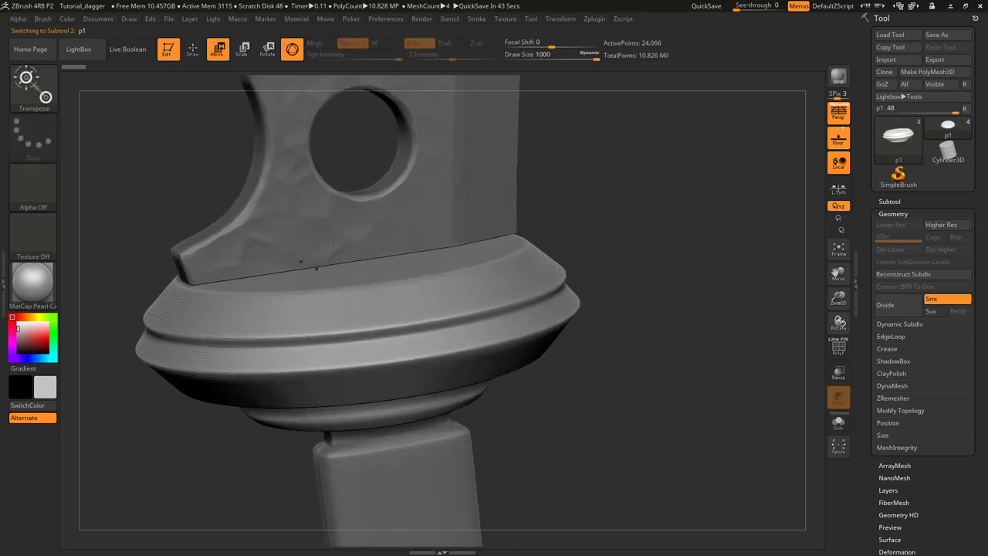
right_drag(317, 267, 353, 258)
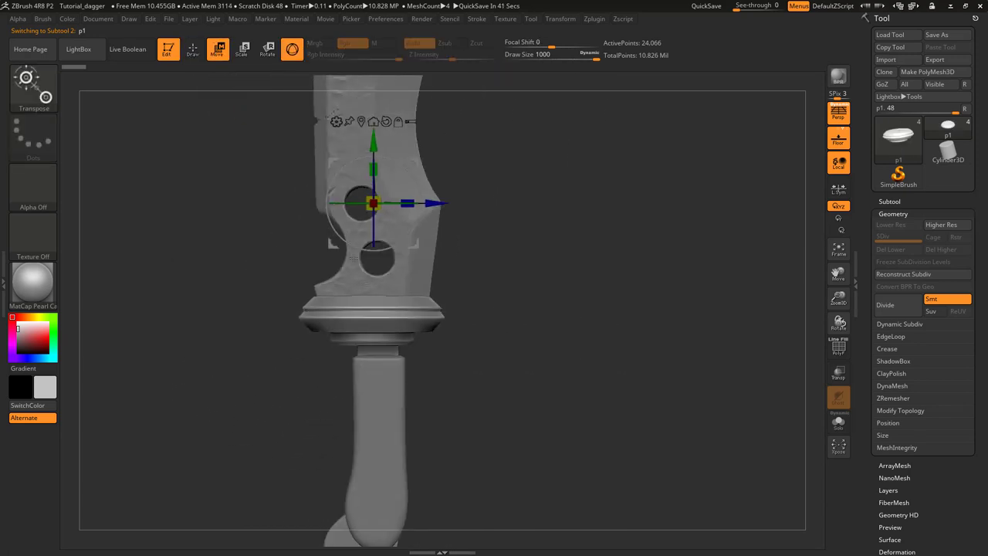
drag(373, 141, 374, 137)
right_drag(355, 255, 371, 278)
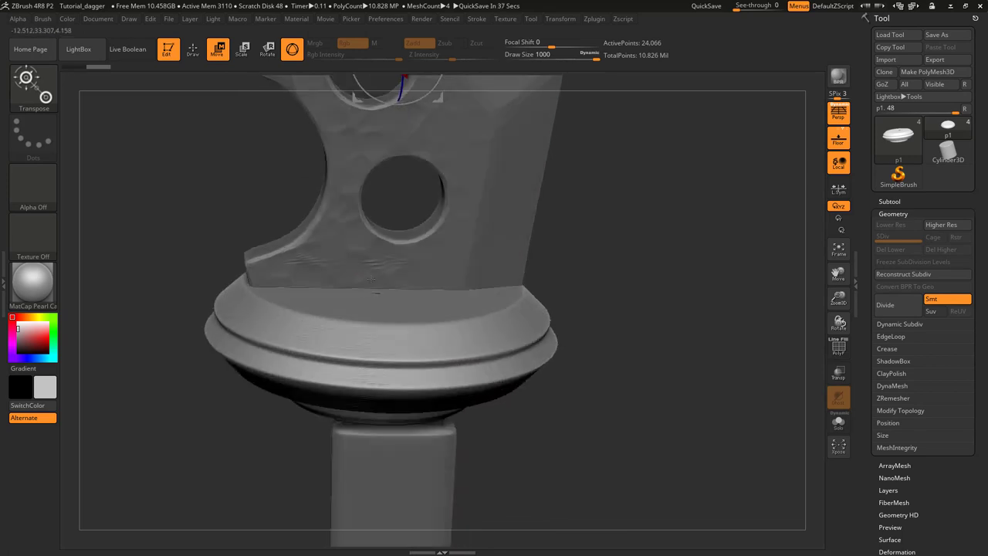
Fine-tune the guard p1's height along the dagger's axis so it meets the base of the blade
alt+right_drag(367, 225, 375, 339)
ctrl+right_drag(375, 340, 363, 308)
mouse_move(397, 151)
mouse_down()
mouse_move(397, 170)
mouse_move(398, 152)
mouse_up()
drag(393, 294, 393, 293)
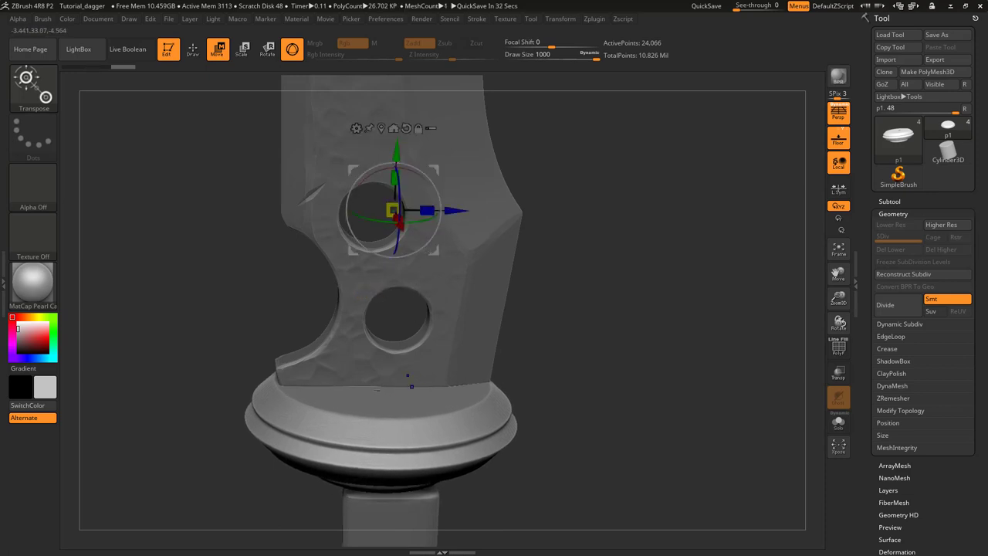
Select the handle core p2 and shift it slightly along the dagger's axis beneath the guard
shift+right_drag(430, 252, 470, 306)
alt+click(527, 307)
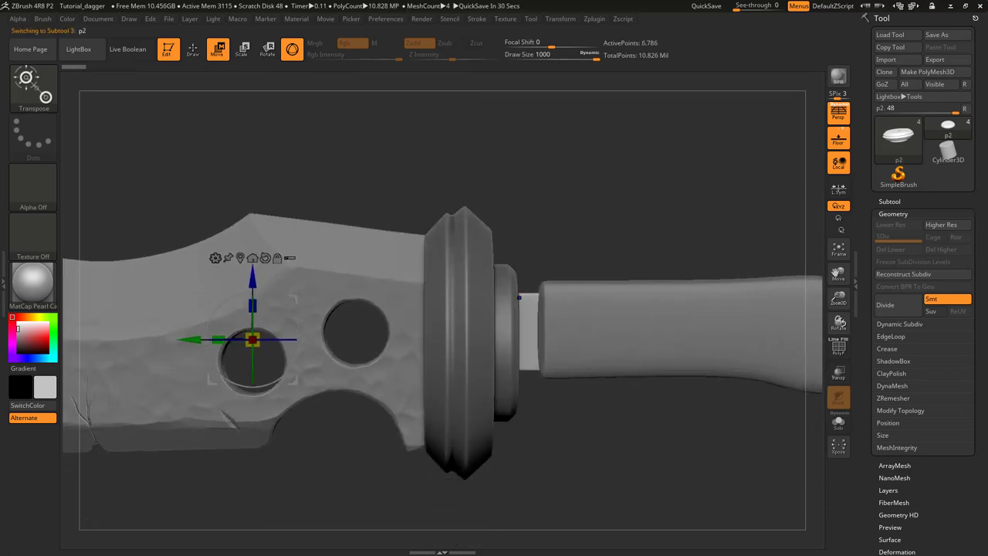
right_drag(503, 256, 432, 415)
alt+right_drag(446, 362, 357, 435)
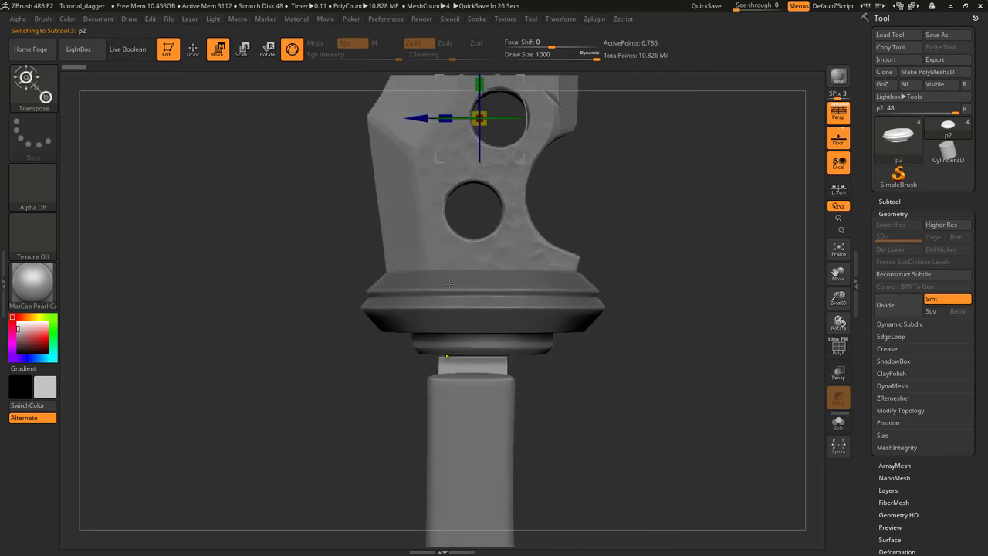
right_drag(455, 309, 433, 307)
drag(450, 98, 450, 101)
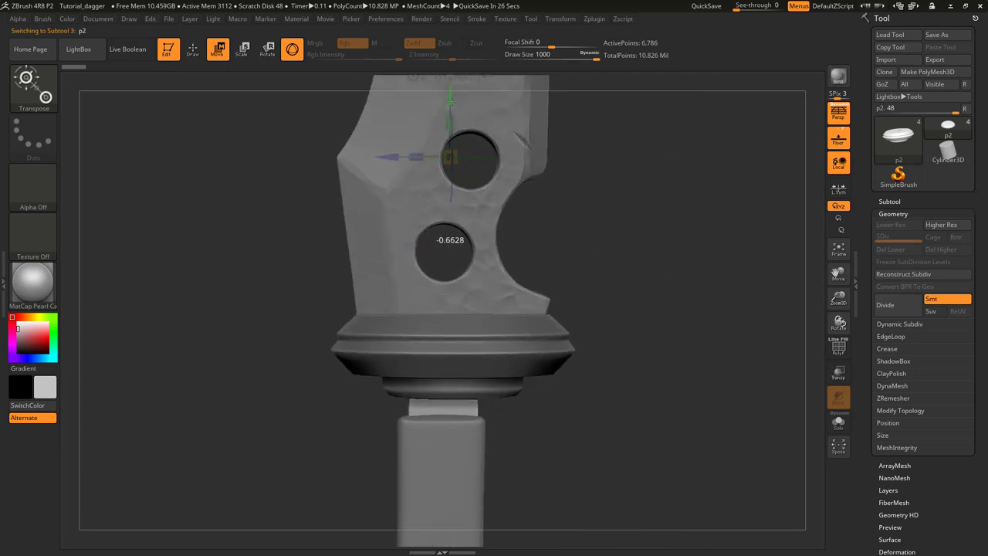
Select the wood grip, move it slightly up toward the guard, and return to Draw mode
mouse_move(438, 494)
right_down()
mouse_move(437, 455)
mouse_move(438, 498)
right_up()
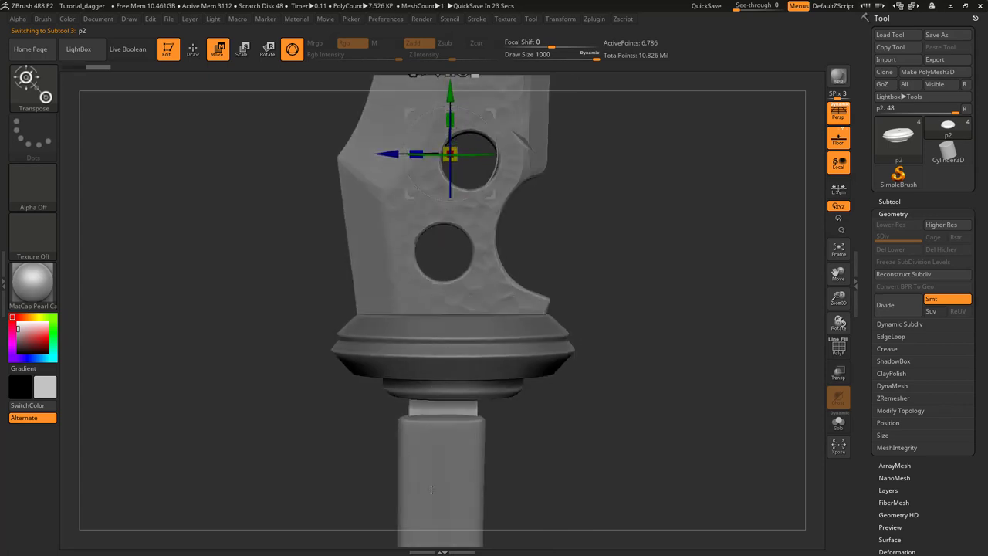
alt+click(438, 500)
drag(450, 99, 450, 94)
mouse_move(441, 307)
ctrl+right_down()
mouse_move(435, 158)
mouse_move(486, 181)
mouse_move(479, 231)
ctrl+right_up()
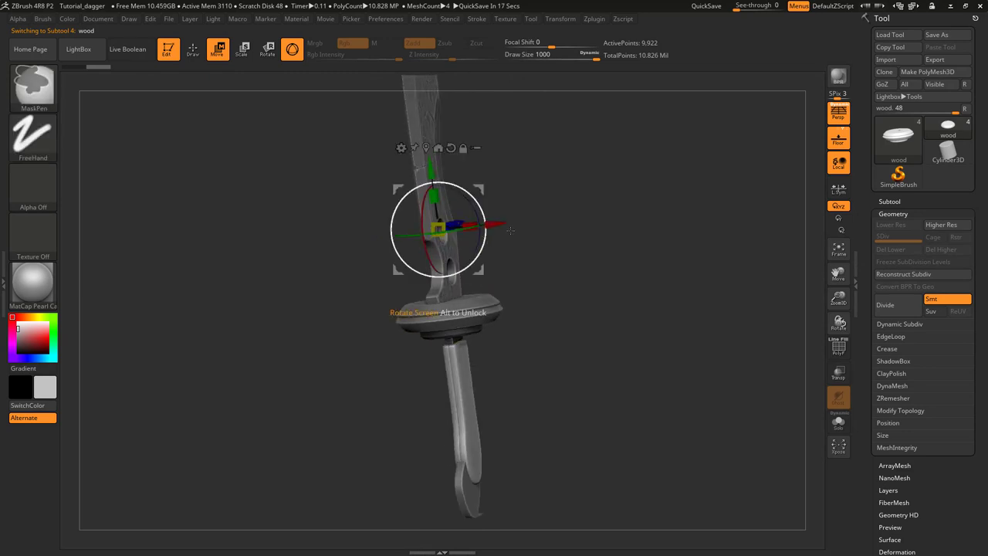
click(193, 50)
mouse_move(409, 208)
right_down()
mouse_move(487, 219)
mouse_move(473, 211)
right_up()
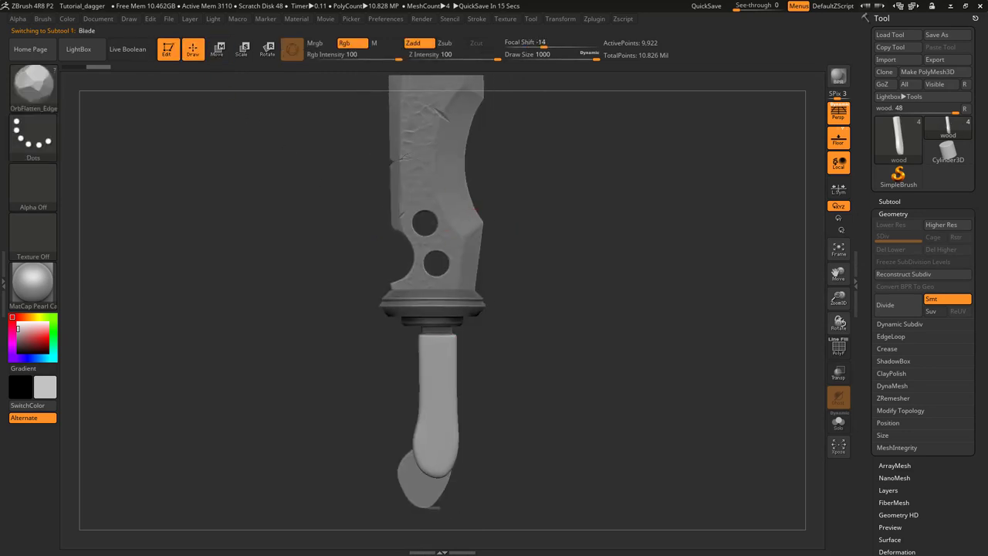
Select the guard p1 and examine its polygon density with the polyframe display, turning it off again
alt+click(427, 295)
mouse_move(424, 295)
right_down()
mouse_move(435, 335)
mouse_move(436, 242)
mouse_move(609, 199)
right_up()
click(895, 212)
click(891, 201)
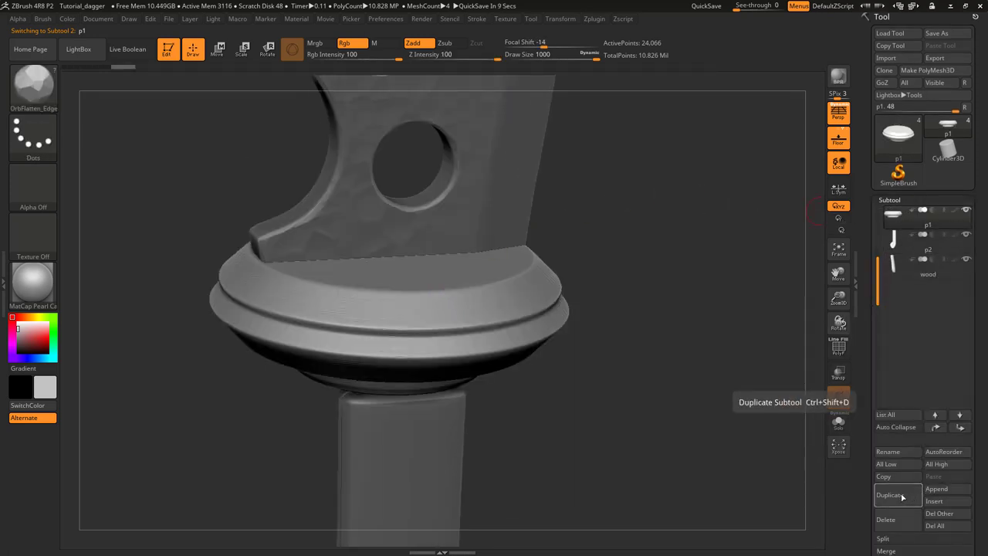
click(909, 202)
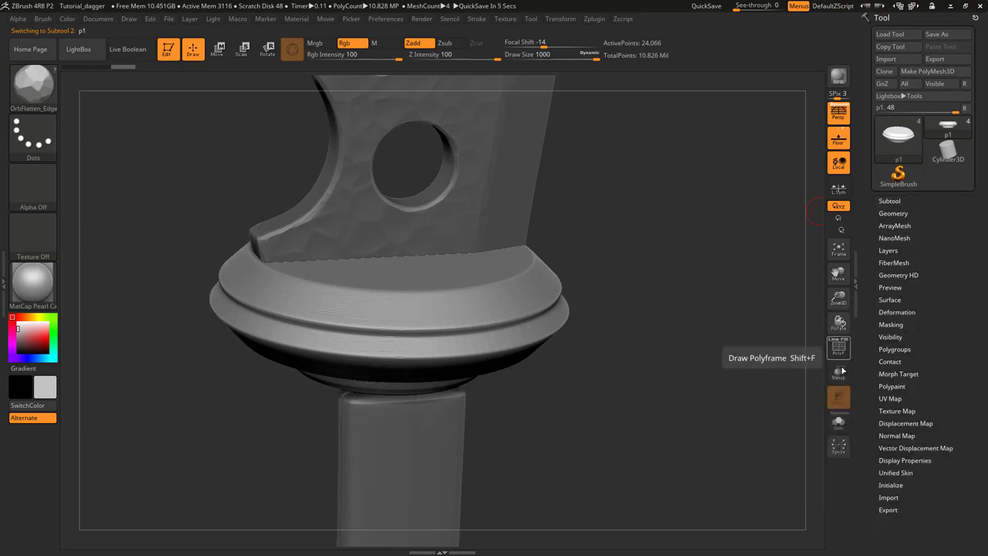
click(841, 350)
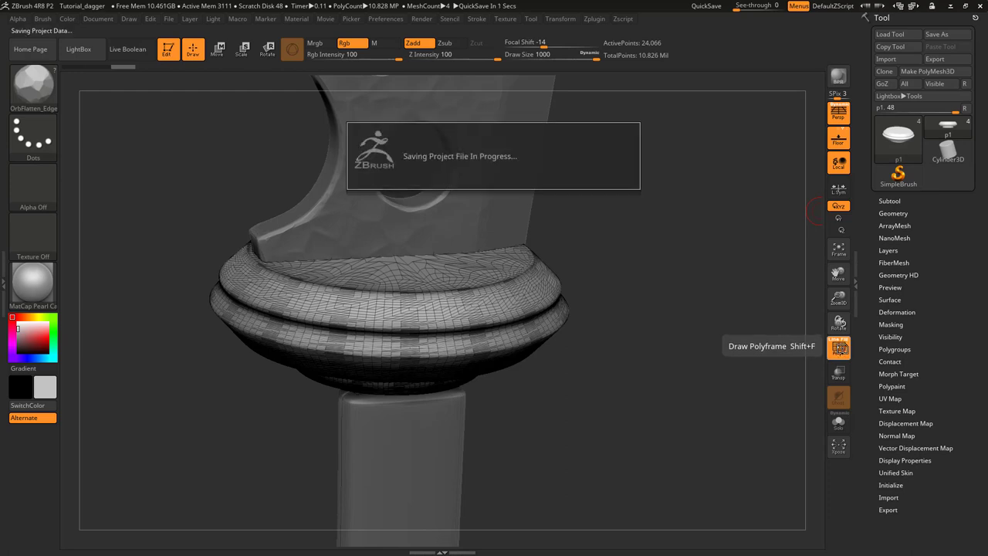
click(838, 347)
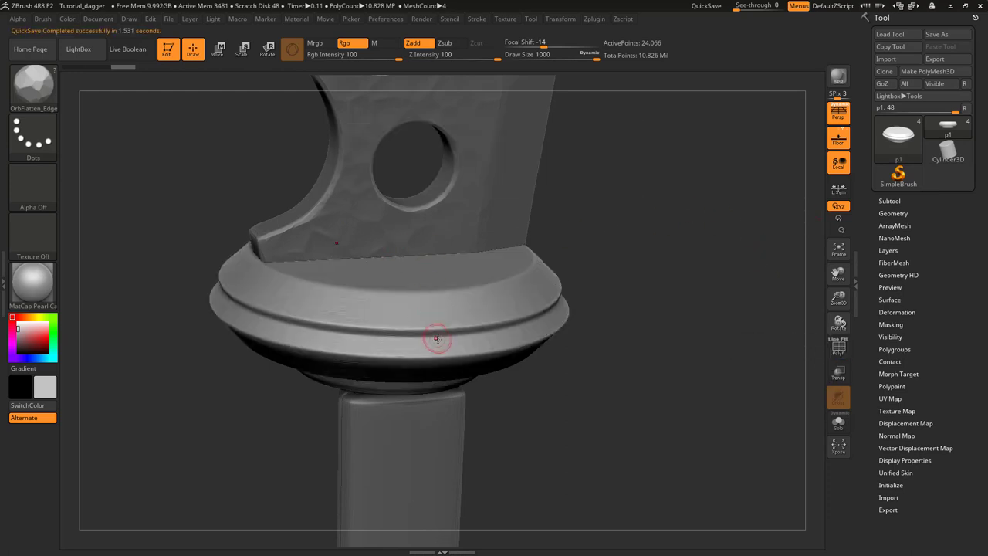
Examine the polygon density of the handle core p2 and the wood grip with the polyframe display
right_drag(474, 297, 487, 328)
alt+click(409, 413)
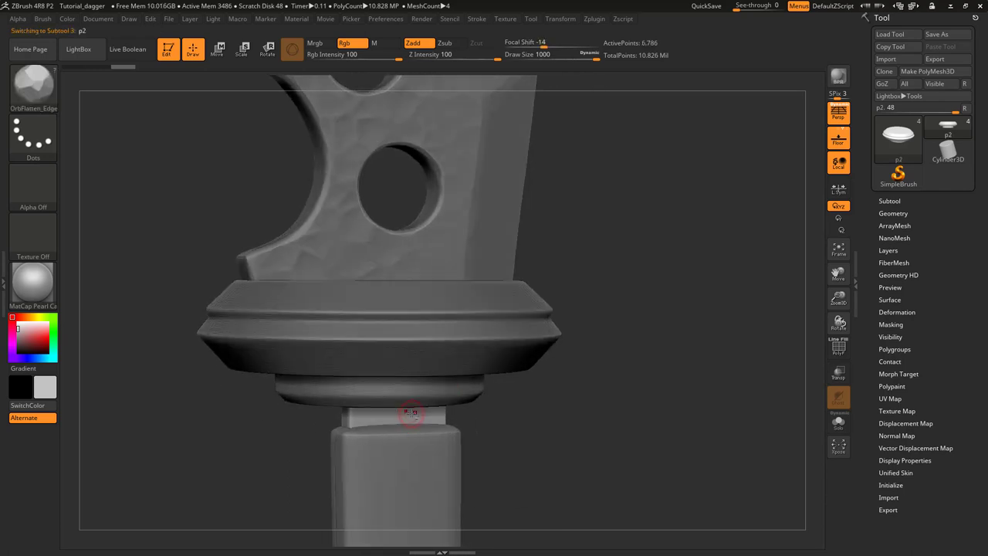
click(838, 350)
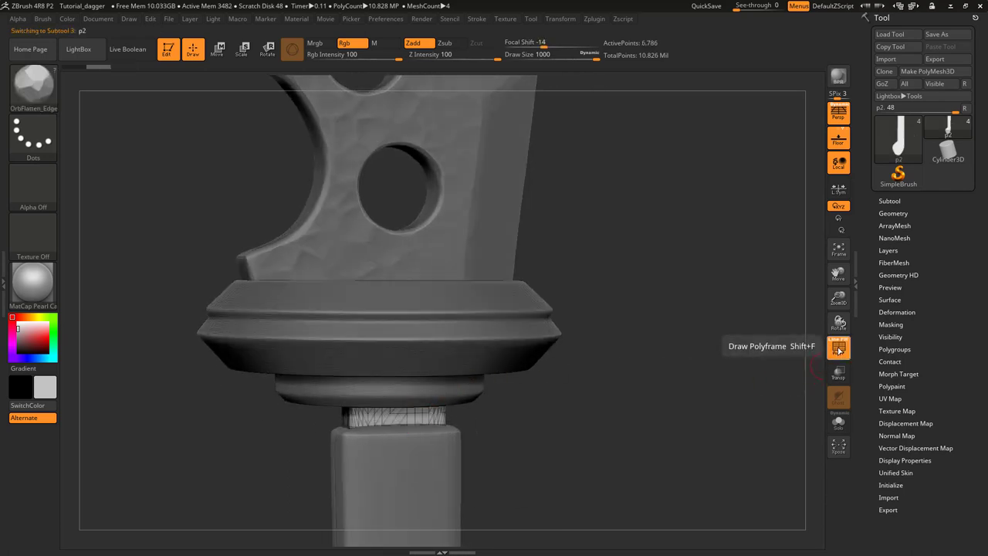
click(839, 350)
alt+right_drag(394, 459, 428, 363)
alt+click(428, 362)
click(833, 351)
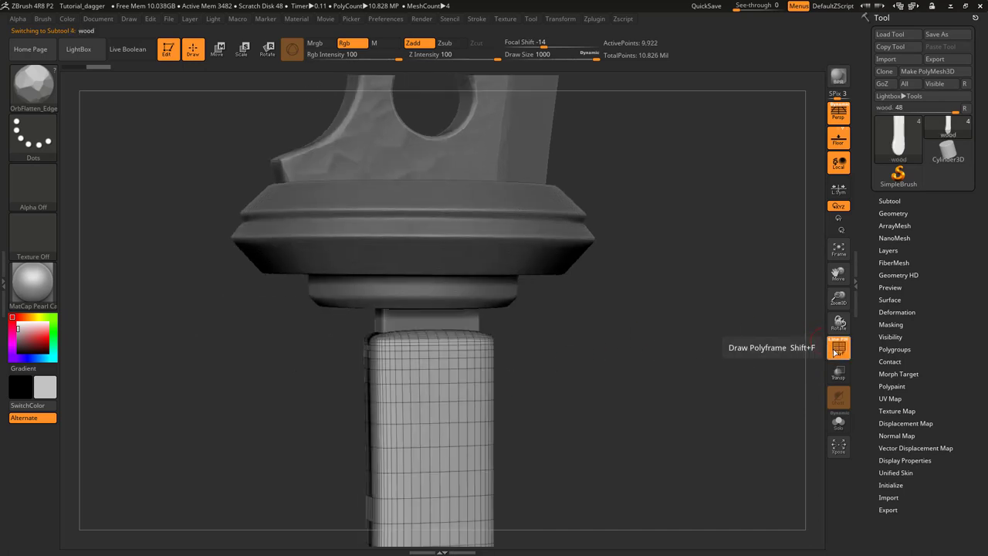
mouse_move(518, 452)
alt+right_down()
mouse_move(538, 286)
mouse_move(578, 286)
mouse_move(544, 306)
mouse_move(494, 302)
mouse_move(496, 418)
alt+right_up()
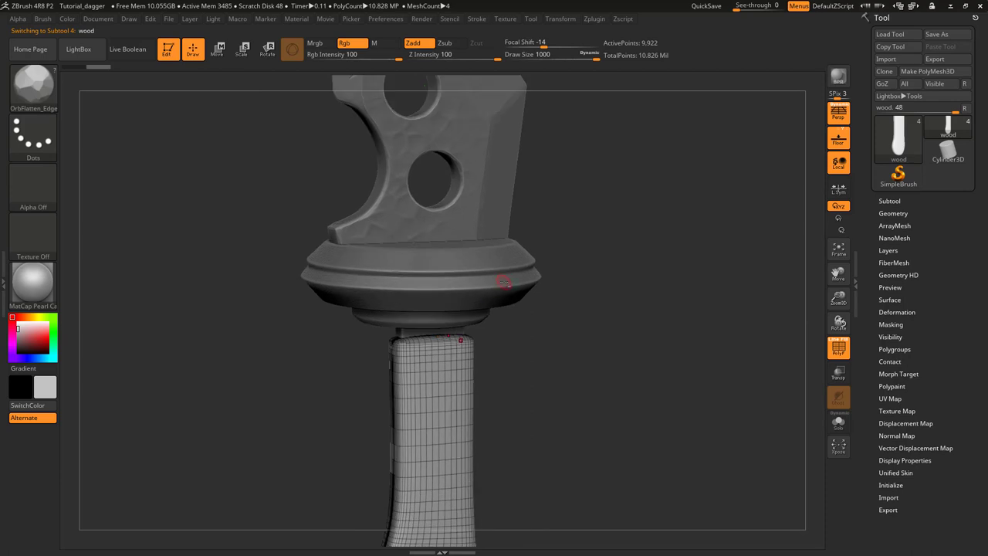
Select the guard p1, divide its mesh twice with Smt on, and undo the second division to keep subdivision level 2
alt+click(520, 285)
ctrl+right_drag(516, 245, 488, 296)
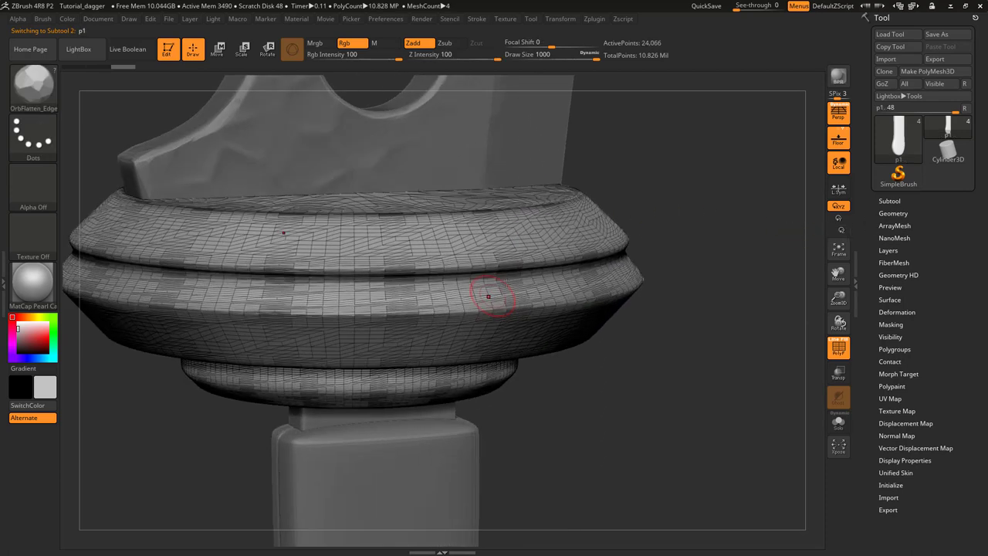
click(892, 214)
click(892, 309)
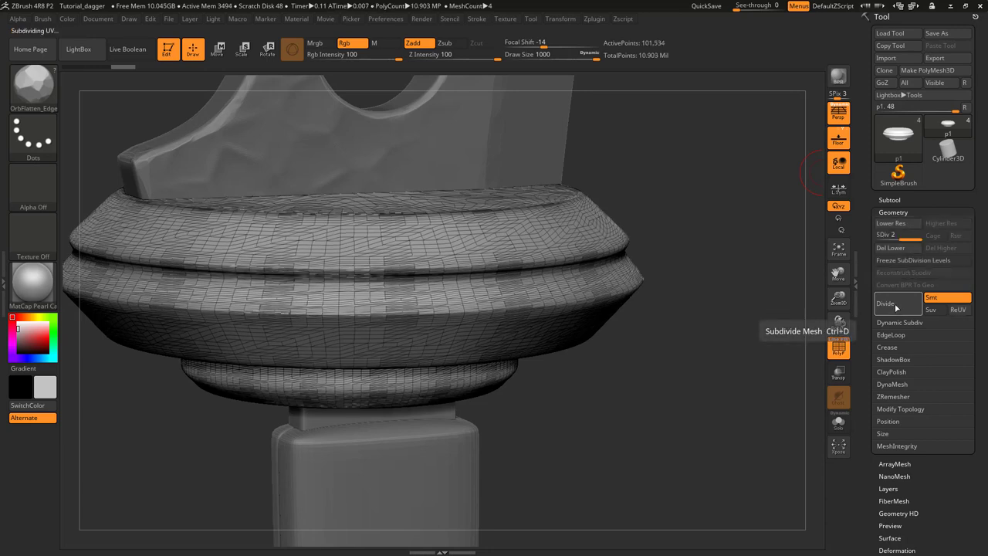
click(897, 305)
click(840, 348)
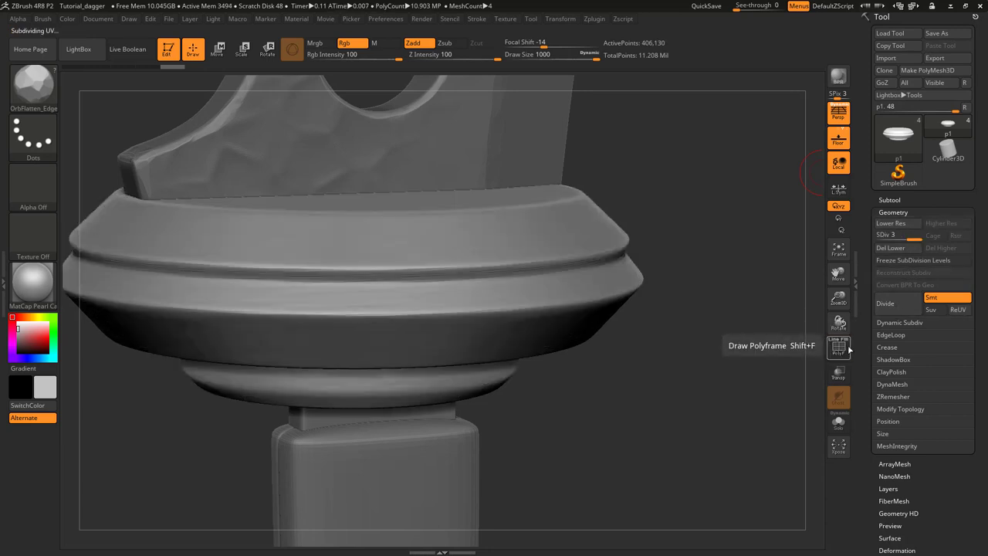
click(839, 348)
click(840, 348)
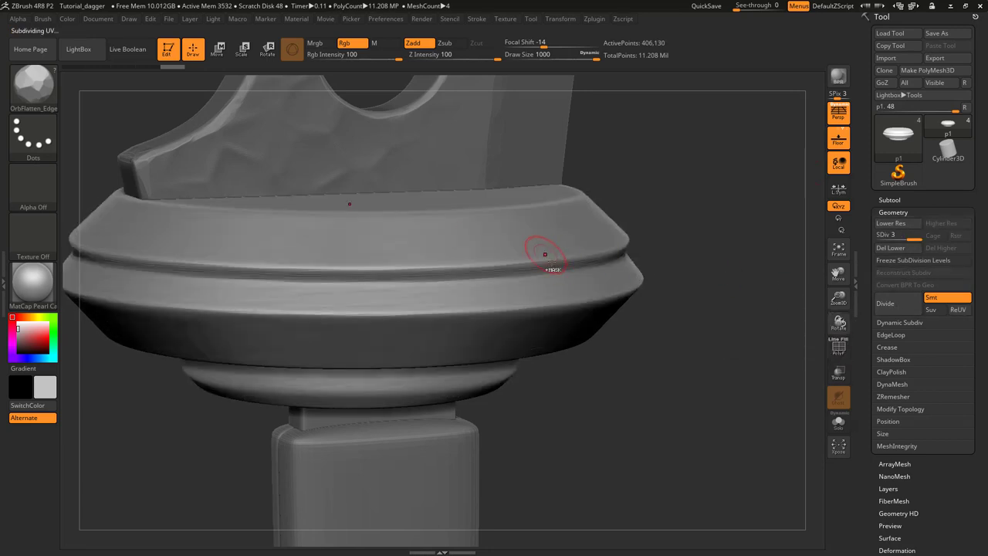
key(ctrl)
key(ctrl+z)
alt+right_drag(562, 273, 594, 321)
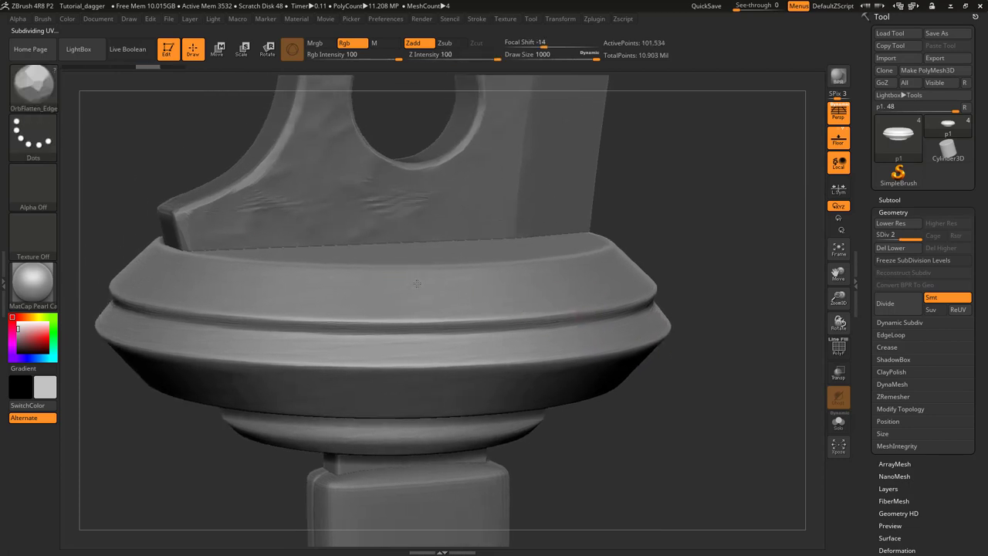
click(893, 211)
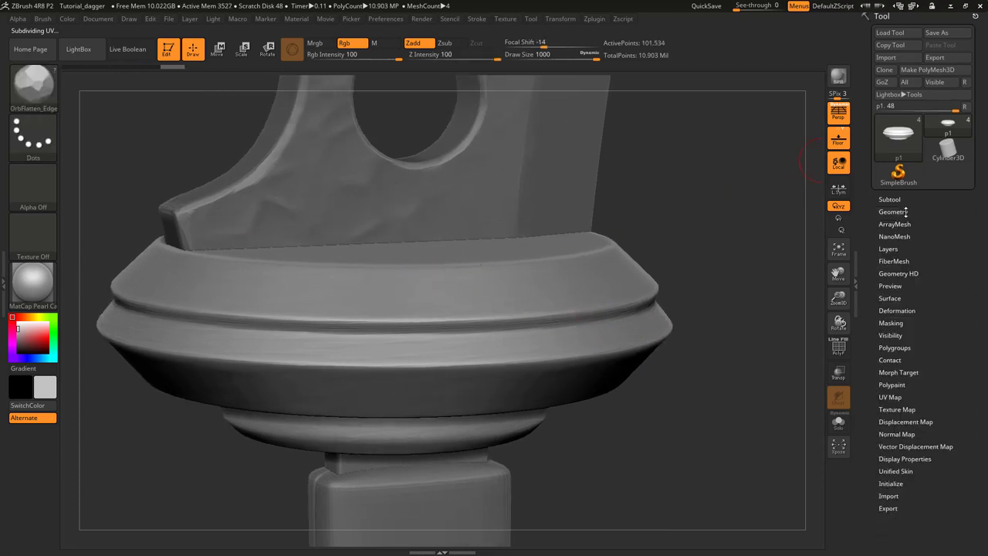
key(alt+Tab)
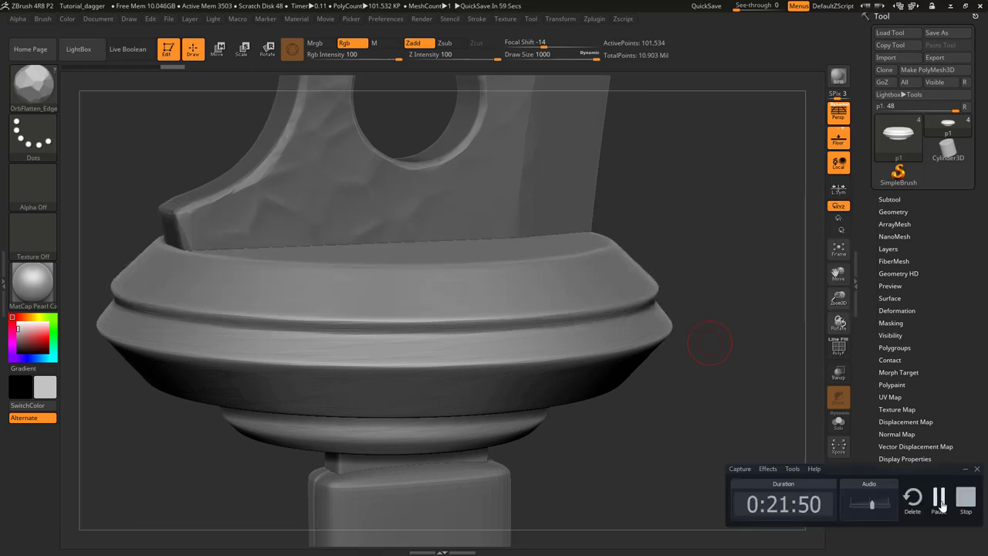
click(940, 504)
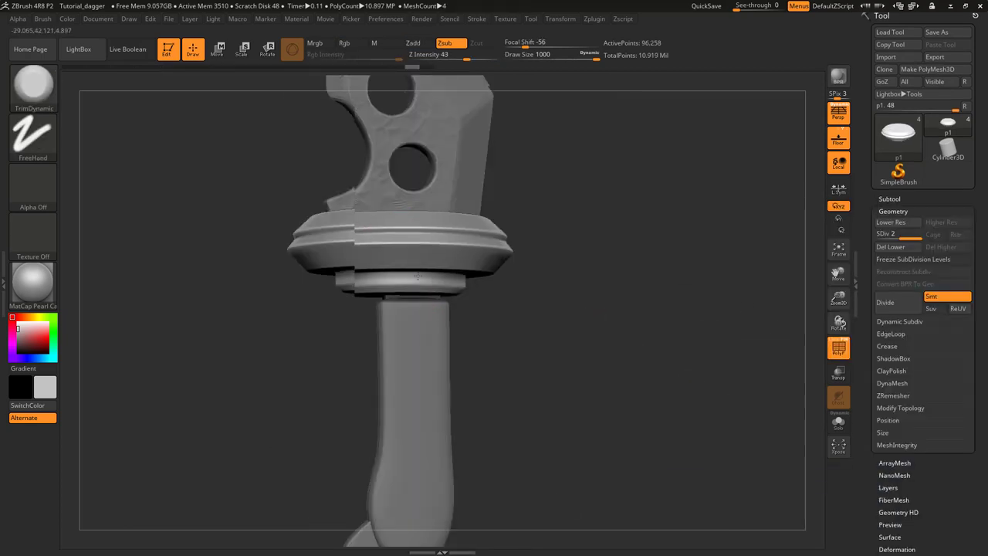
Try trimming the edge above the guard's groove with TrimDynamic at Z Intensity 43, undoing the strokes
alt+right_drag(418, 275, 413, 131)
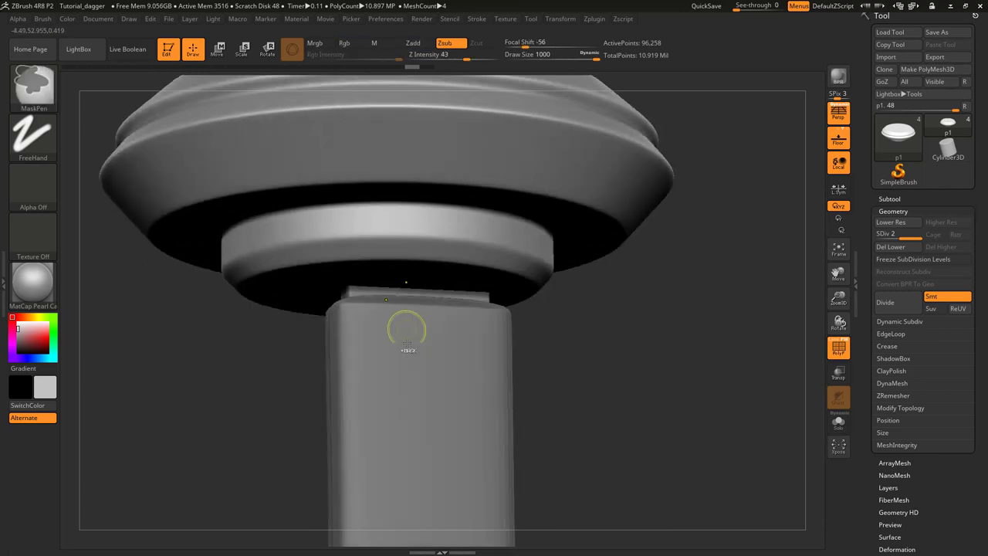
mouse_move(407, 330)
ctrl+right_down()
mouse_move(392, 321)
mouse_move(402, 301)
mouse_move(436, 267)
mouse_move(394, 256)
mouse_move(410, 324)
mouse_move(476, 295)
ctrl+right_up()
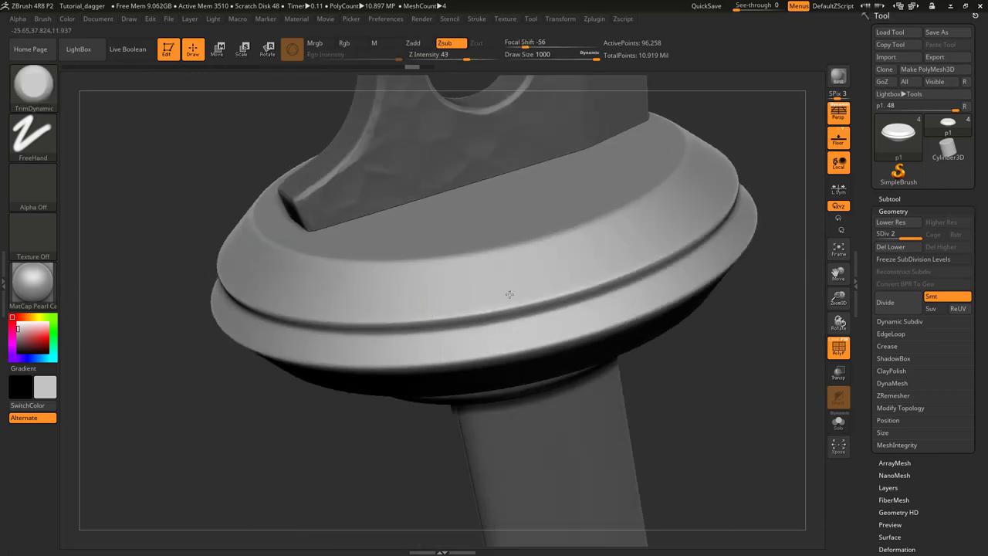
right_drag(567, 276, 578, 320)
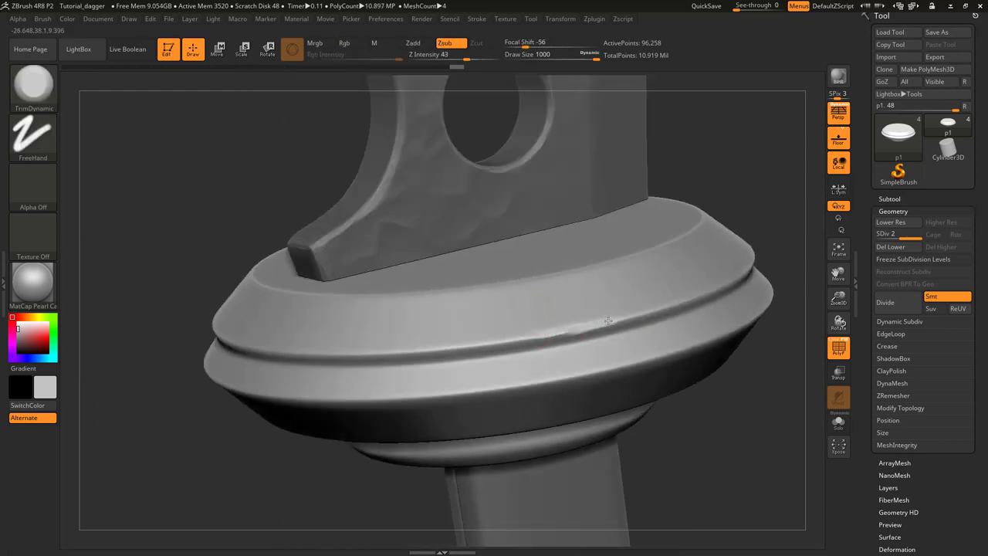
drag(608, 320, 633, 311)
key(ctrl+z)
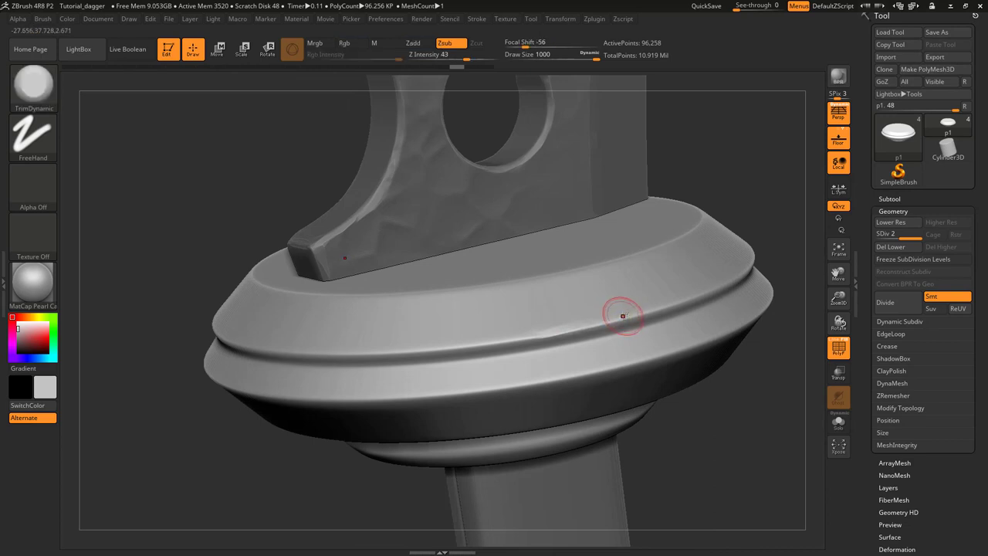
key(ctrl+z)
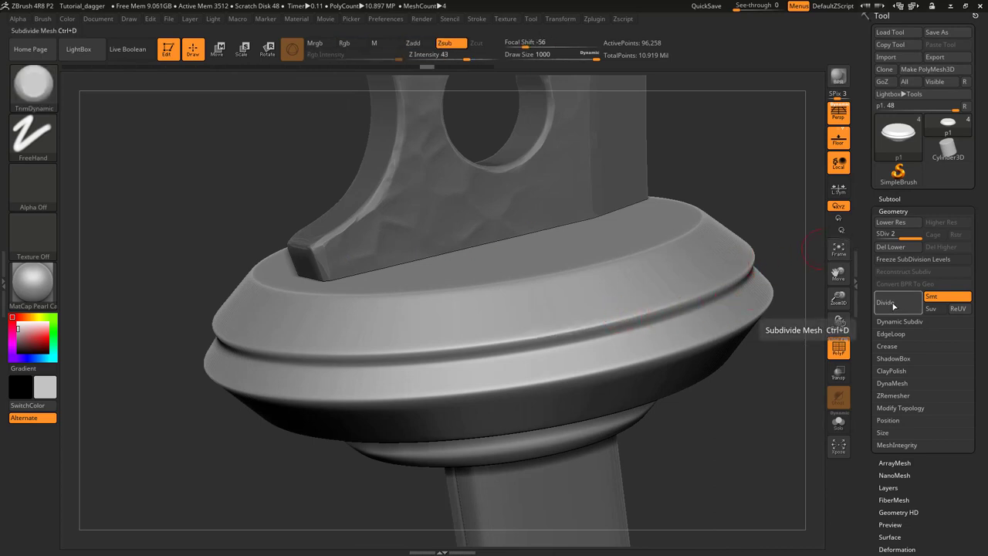
Divide the guard p1 to subdivision level 3 and wear down the edge above its groove with TrimDynamic
click(893, 305)
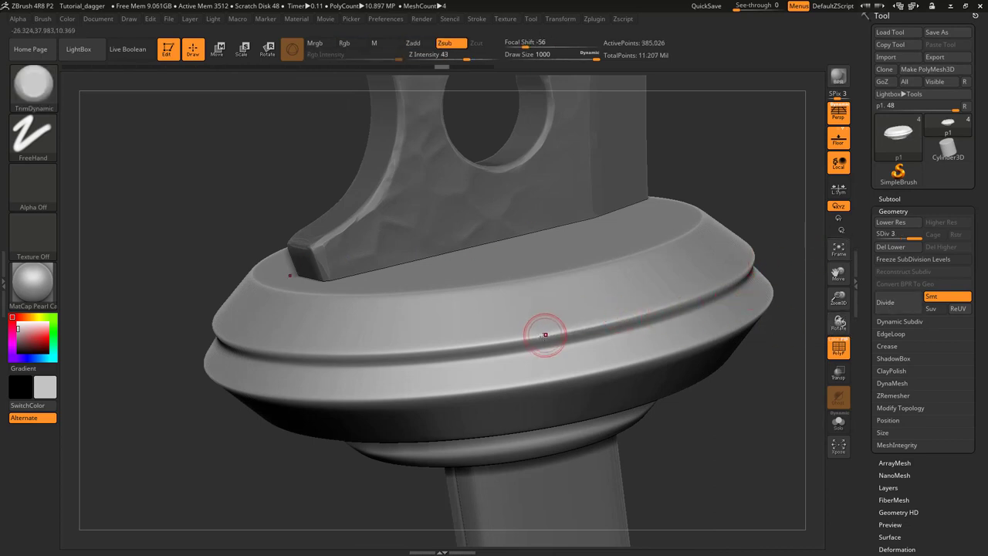
mouse_move(541, 336)
mouse_down()
mouse_move(486, 340)
mouse_move(508, 340)
mouse_up()
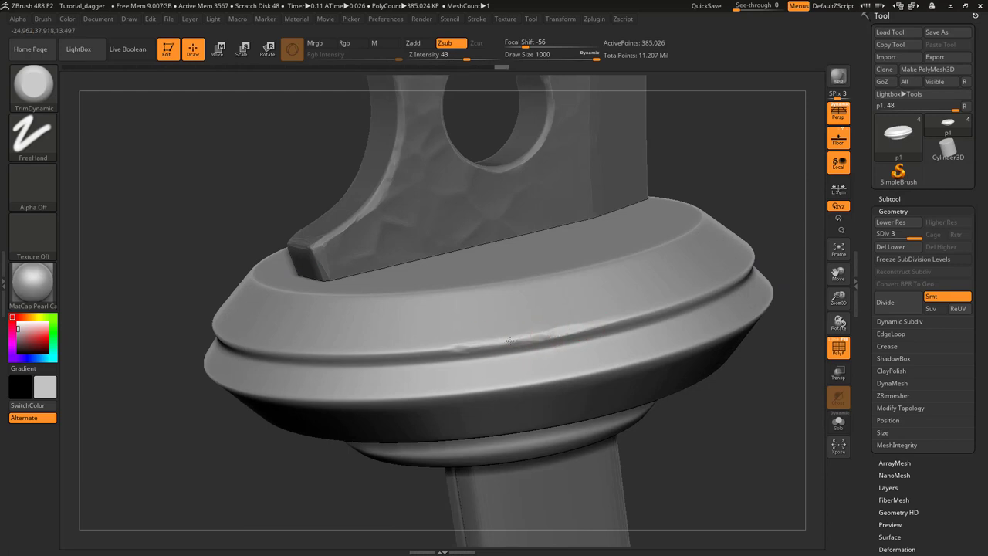
drag(744, 270, 687, 305)
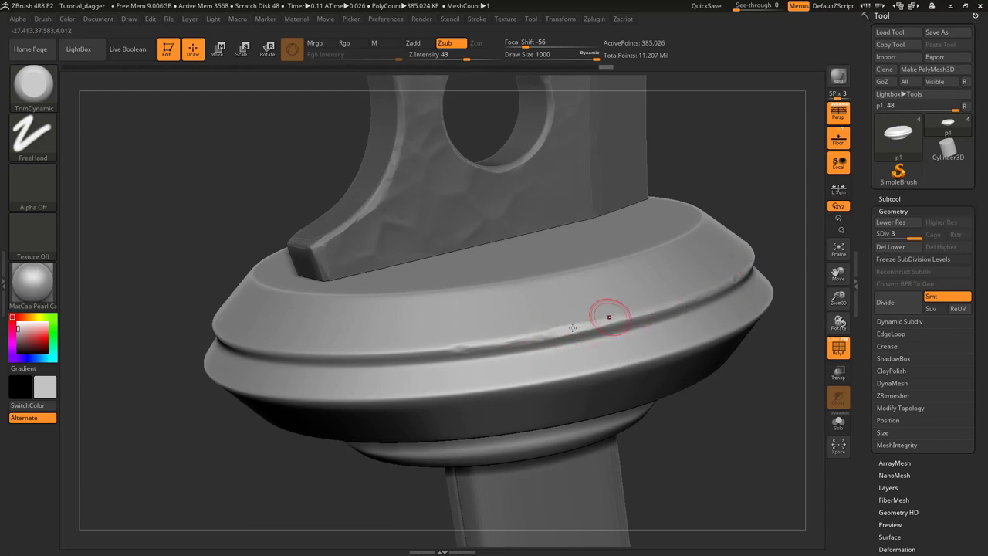
drag(471, 347, 402, 351)
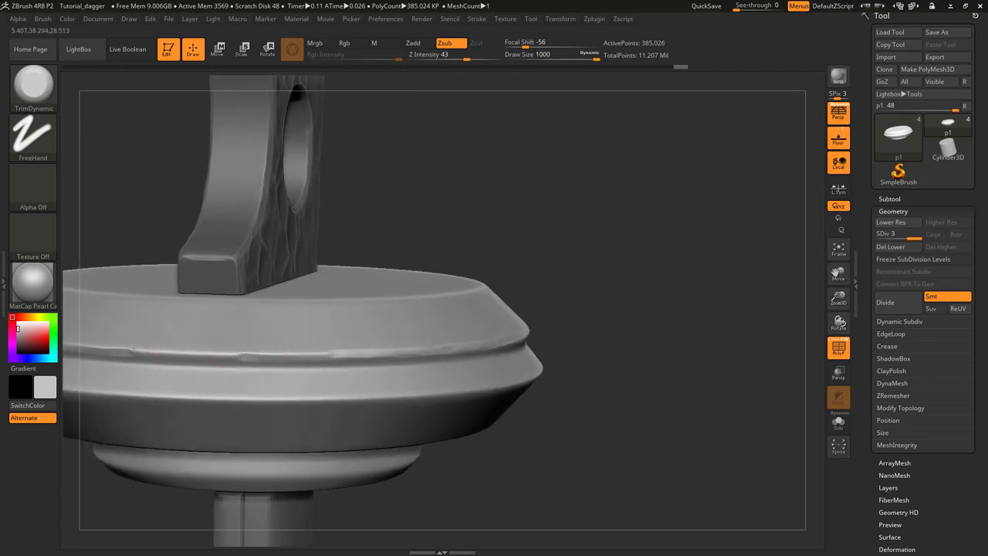
Extend the uneven wear on the edge above the guard's groove around its sides with TrimDynamic at Z Intensity 43
drag(132, 351, 232, 354)
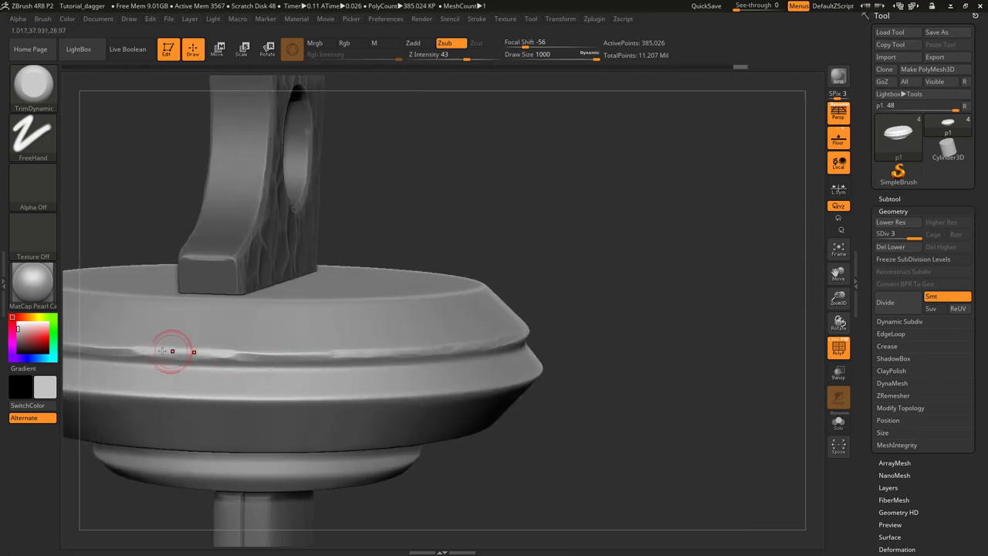
drag(172, 346, 379, 341)
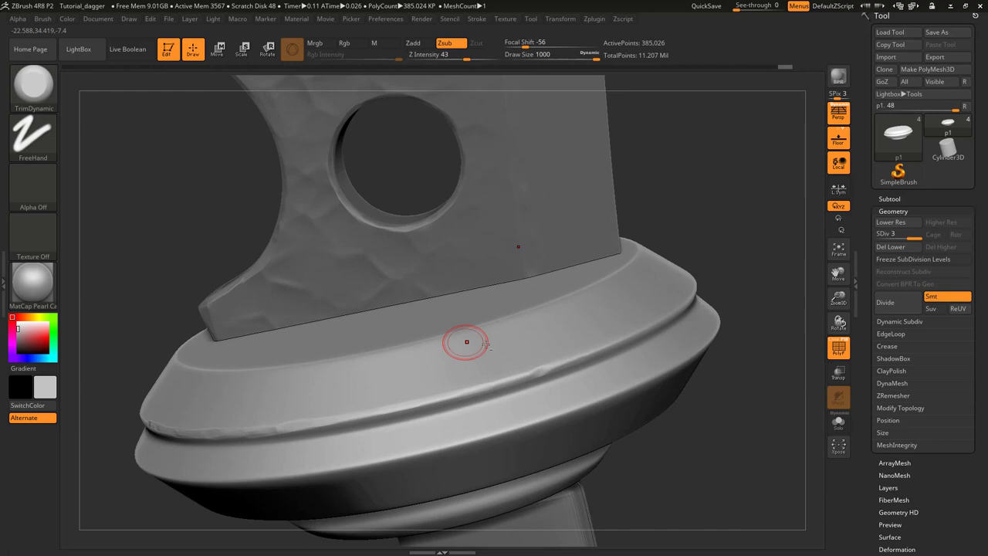
mouse_move(463, 341)
mouse_down()
mouse_move(535, 359)
mouse_move(594, 348)
mouse_up()
drag(704, 282, 618, 274)
drag(722, 263, 700, 270)
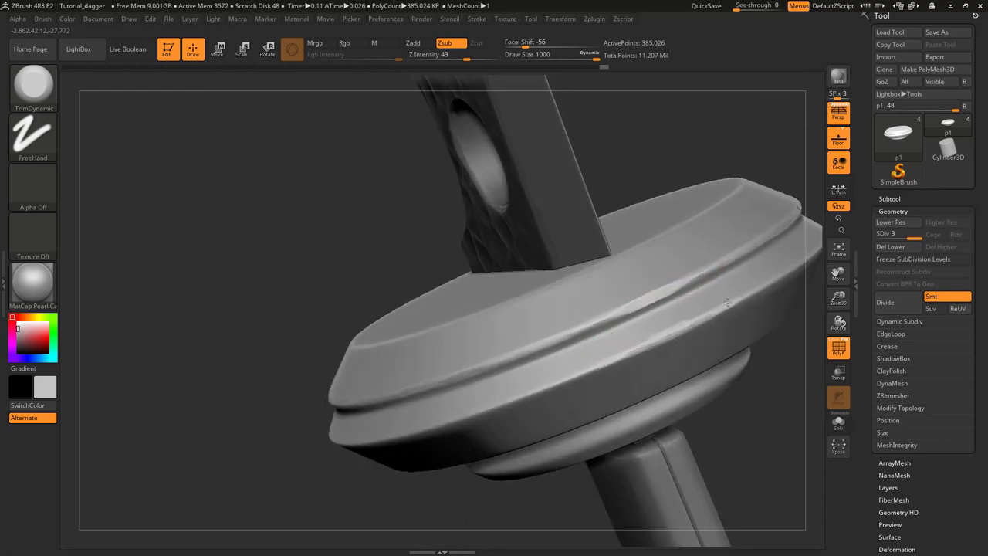
Wear down the guard's widest rim, below the groove, with irregular TrimDynamic strokes around its circumference
drag(797, 255, 663, 296)
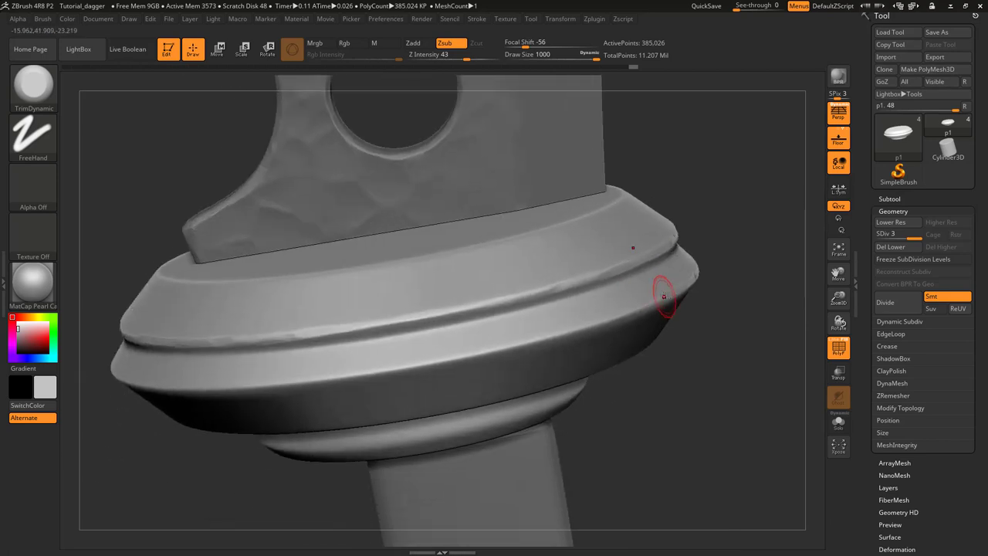
drag(487, 352, 336, 382)
mouse_move(336, 382)
alt+right_down()
mouse_move(442, 316)
mouse_move(446, 337)
alt+right_up()
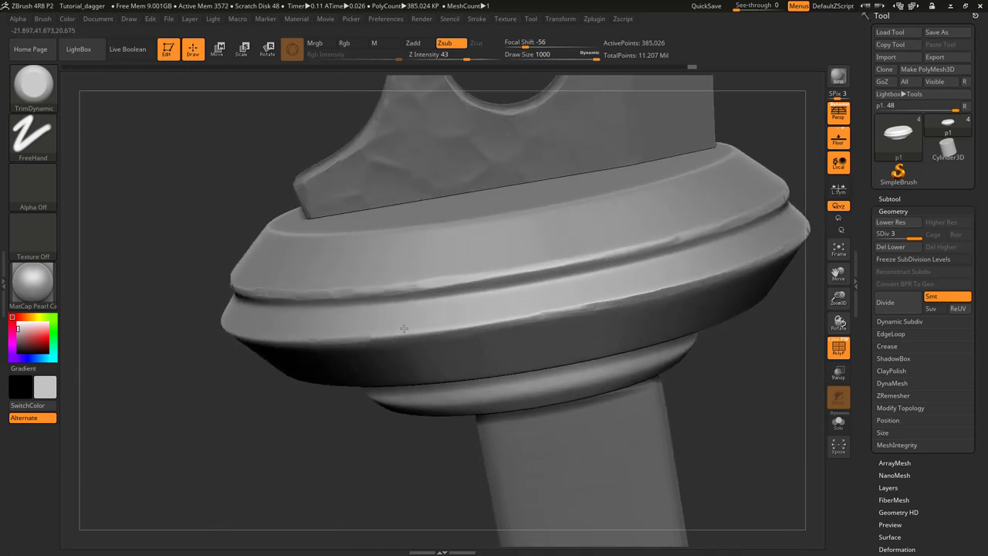
drag(338, 340, 470, 320)
drag(377, 338, 536, 313)
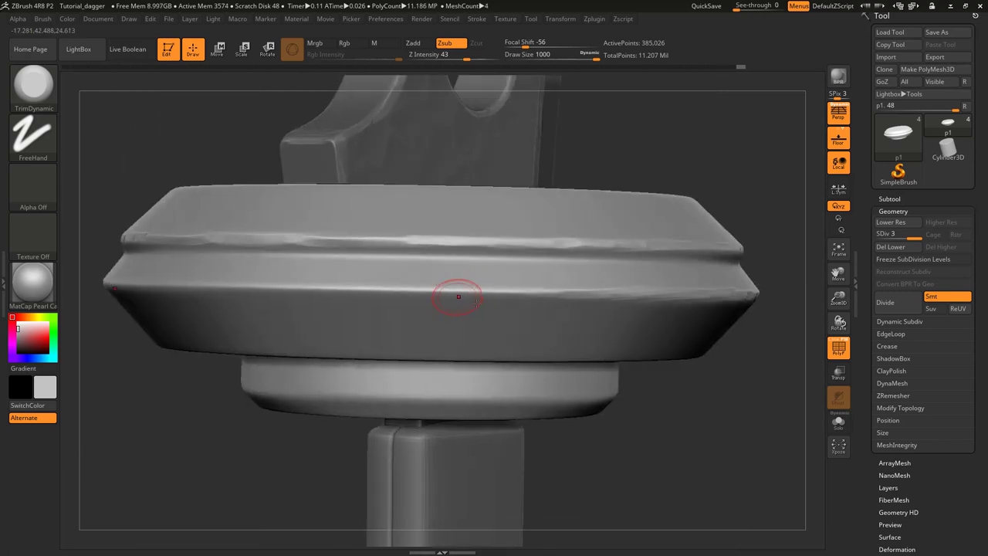
right_drag(452, 293, 422, 298)
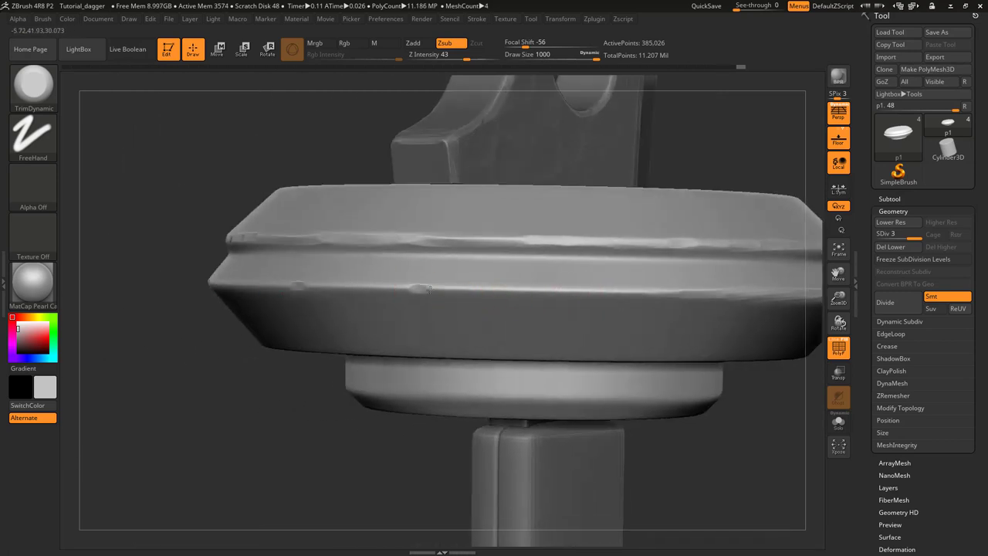
drag(428, 289, 529, 289)
mouse_move(470, 293)
mouse_down()
mouse_move(662, 292)
mouse_move(277, 281)
mouse_up()
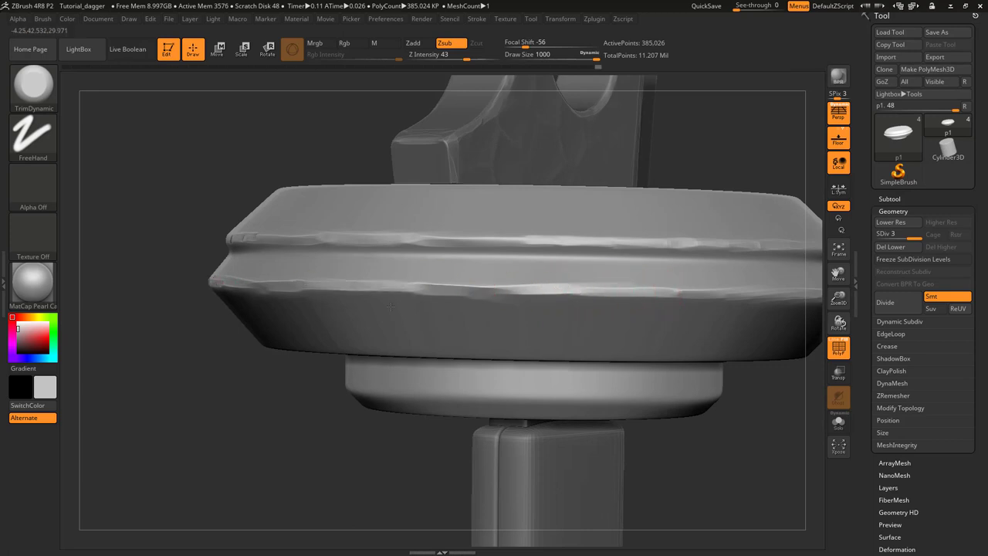
Wear the edge around the guard's top face and the edge of its lower bevel with TrimDynamic
right_drag(390, 306, 532, 309)
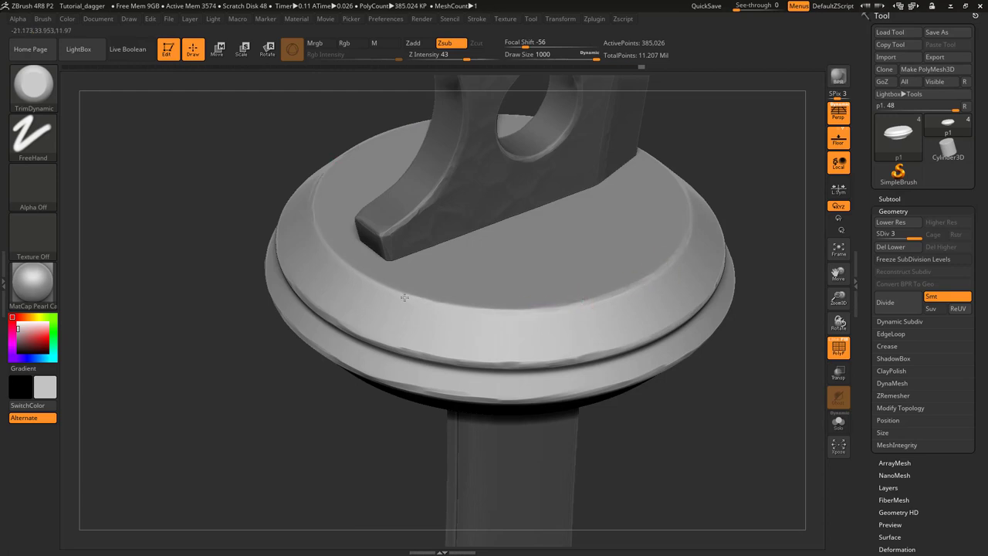
right_drag(371, 264, 718, 234)
right_drag(675, 297, 503, 342)
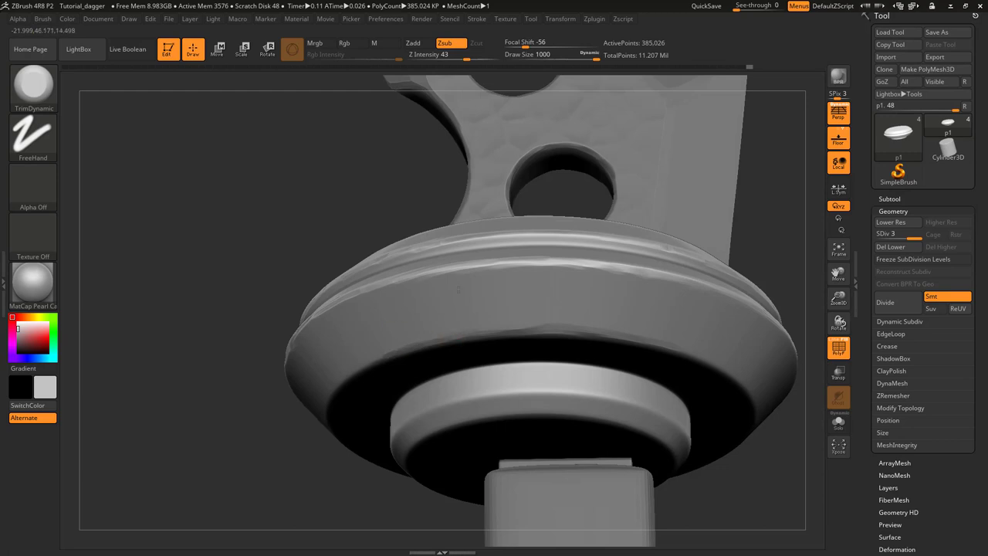
right_drag(457, 289, 480, 262)
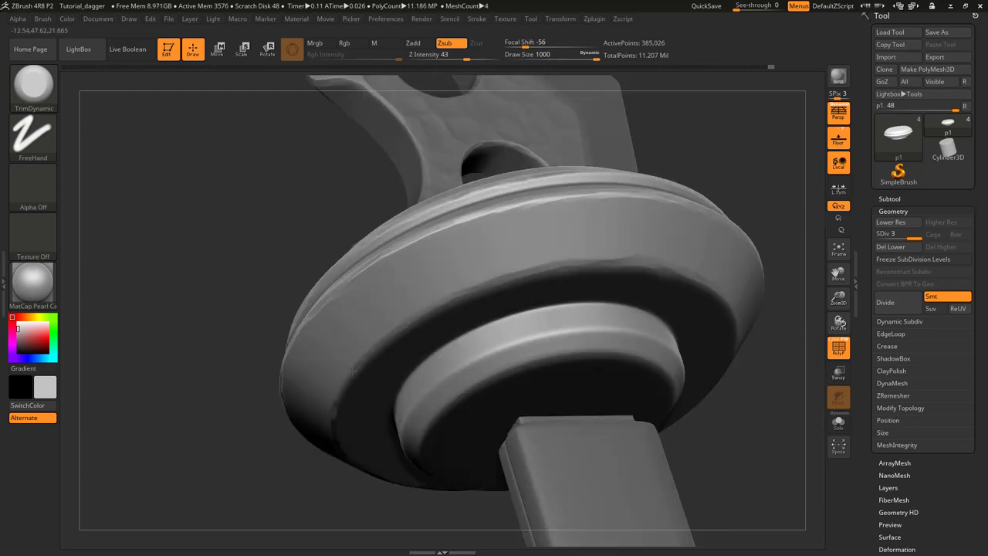
right_drag(433, 338, 464, 328)
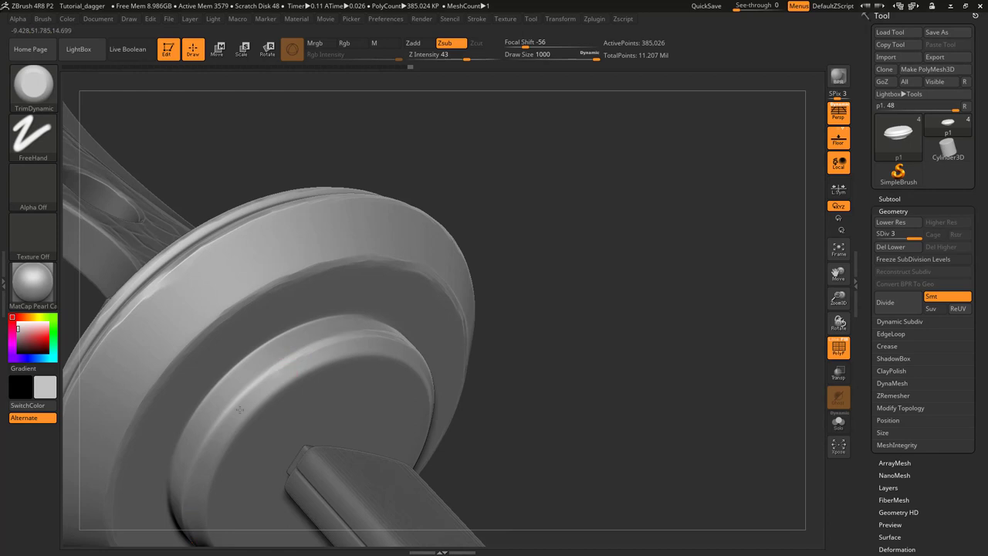
Trim the edge of the small collar under the guard with TrimDynamic strokes
right_drag(297, 366, 386, 379)
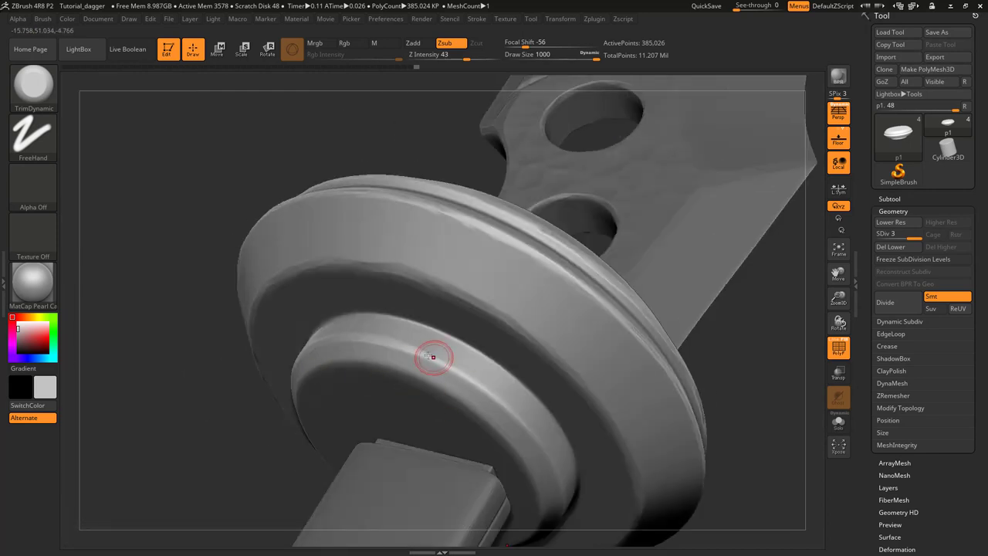
drag(441, 366, 501, 404)
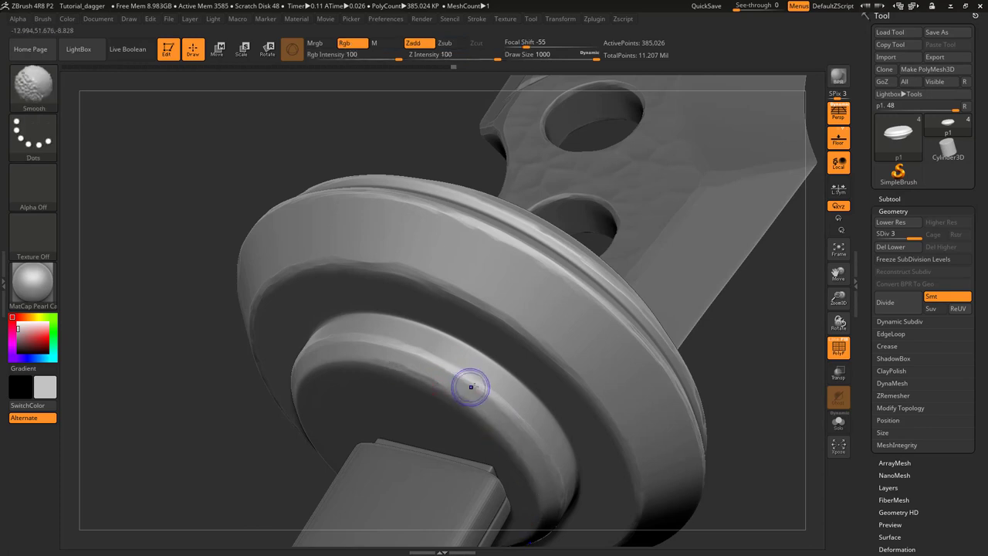
mouse_move(470, 386)
shift+right_down()
mouse_move(337, 358)
mouse_move(434, 256)
shift+right_up()
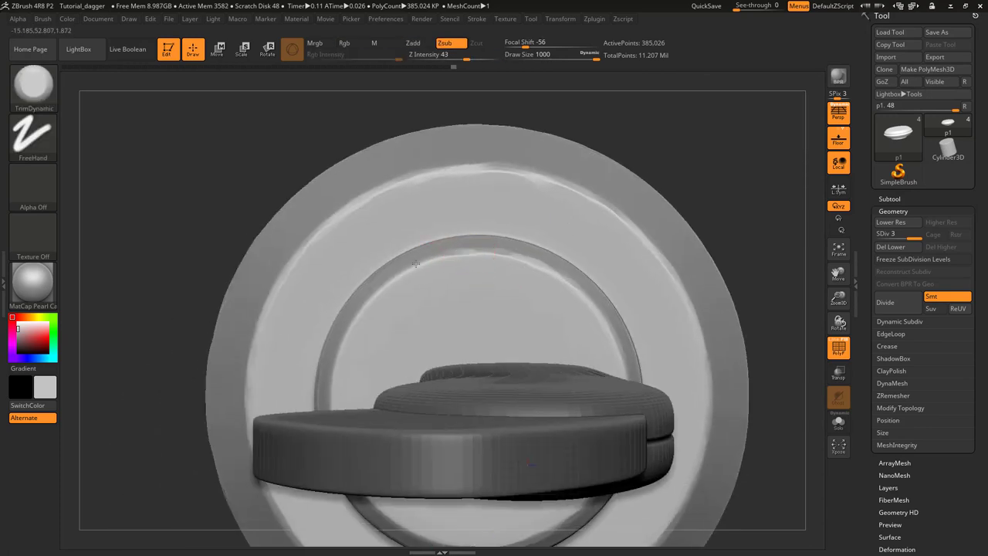
right_drag(333, 388, 333, 409)
Chip a dent into the front of the edge above the guard's groove with TrimDynamic and soften it with Smooth
mouse_move(413, 273)
right_down()
mouse_move(463, 317)
mouse_move(471, 339)
mouse_move(485, 292)
mouse_move(463, 412)
mouse_move(451, 404)
mouse_move(466, 372)
right_up()
drag(466, 373, 469, 375)
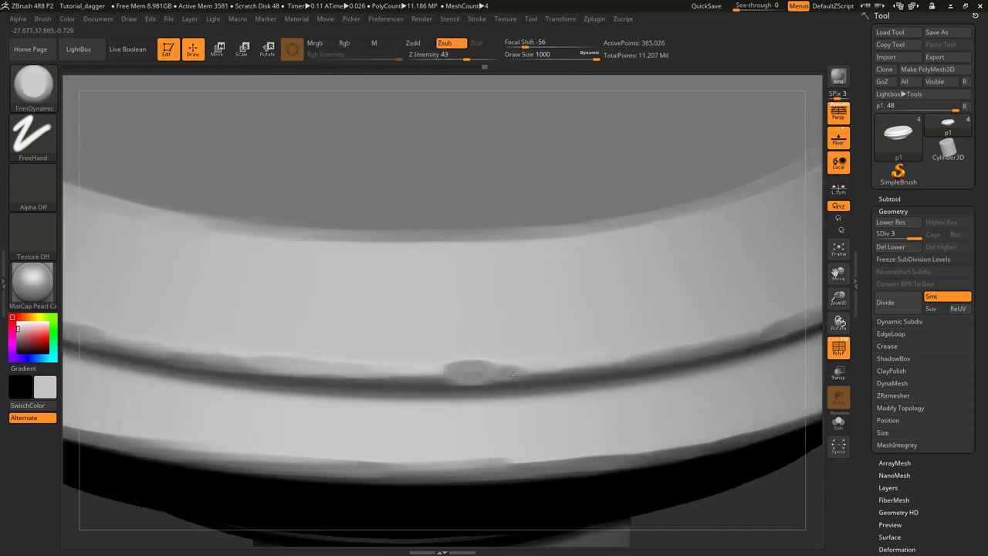
ctrl+right_drag(480, 347, 470, 356)
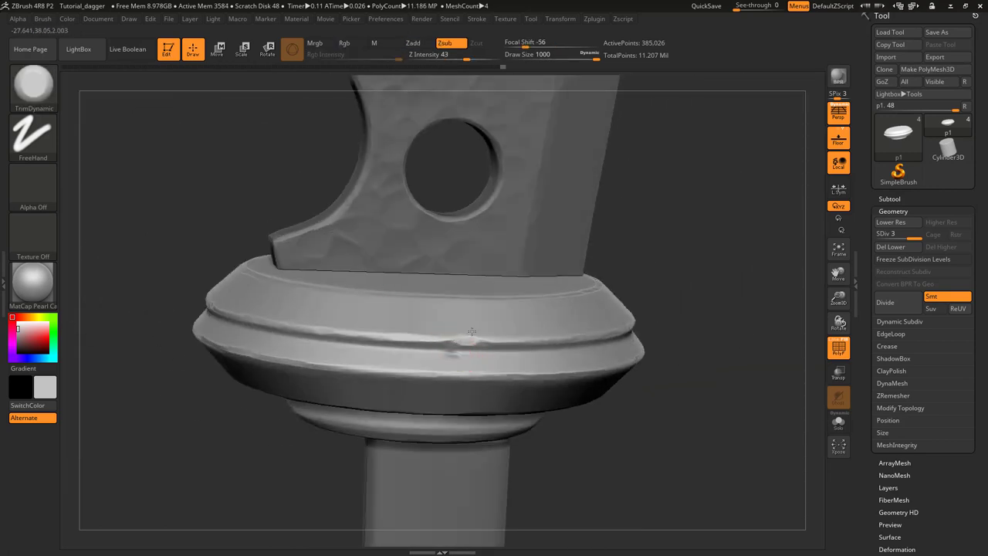
key(shift)
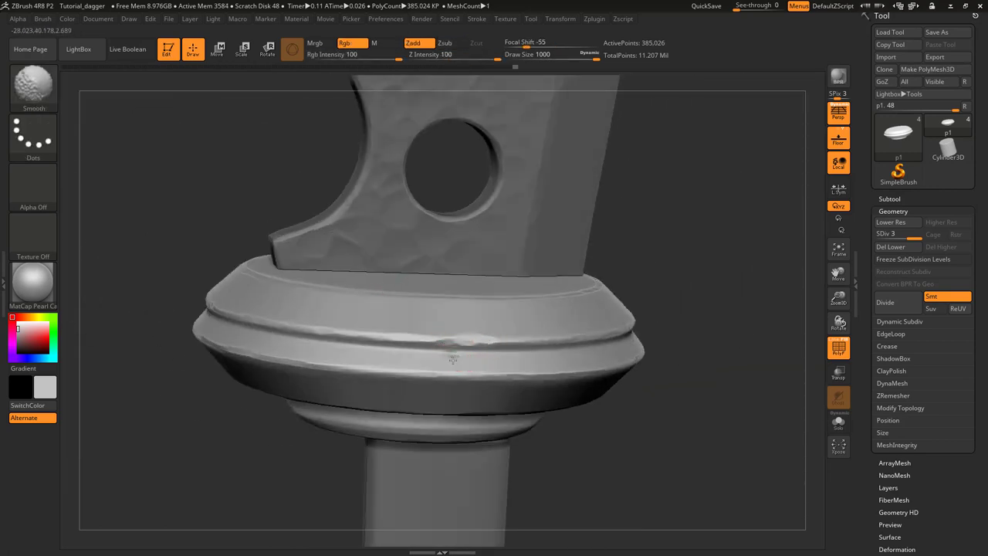
mouse_move(458, 363)
right_down()
mouse_move(464, 395)
mouse_move(470, 355)
mouse_move(453, 391)
mouse_move(473, 416)
mouse_move(465, 352)
mouse_move(461, 375)
mouse_move(468, 320)
mouse_move(495, 323)
mouse_move(498, 342)
mouse_move(479, 337)
mouse_move(476, 381)
mouse_move(490, 329)
mouse_move(465, 331)
mouse_move(473, 319)
mouse_move(437, 375)
right_up()
key(shift)
Select the Orb_Slash01 brush and try cutting a slash across the dented groove edge at Z Intensity 29
key(ctrl)
click(47, 96)
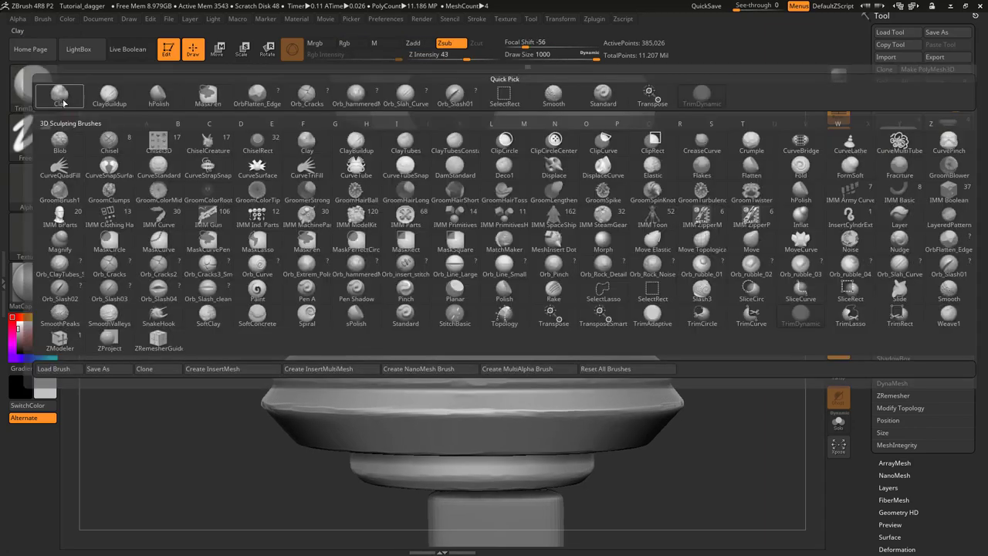
click(934, 272)
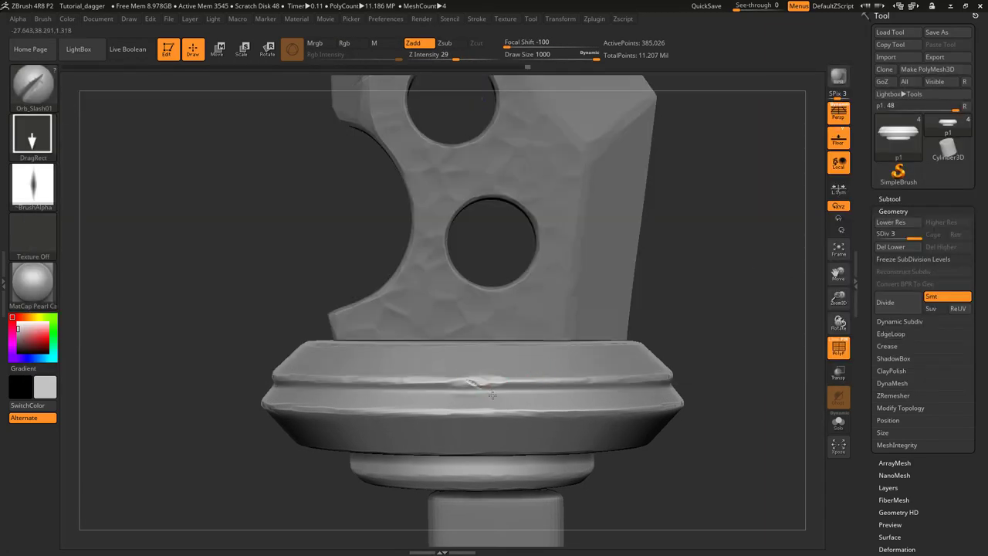
drag(492, 395, 503, 375)
key(ctrl+z)
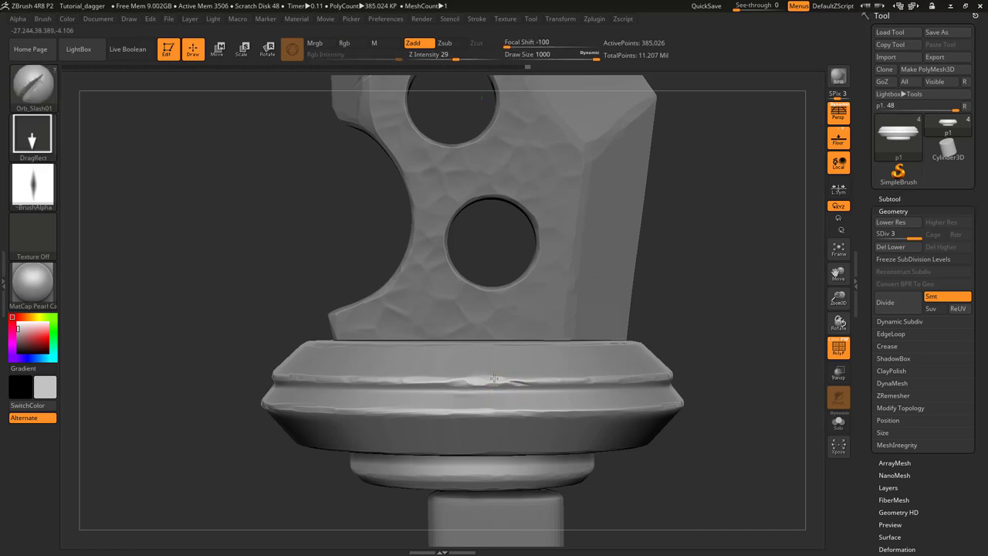
right_drag(493, 359, 480, 430)
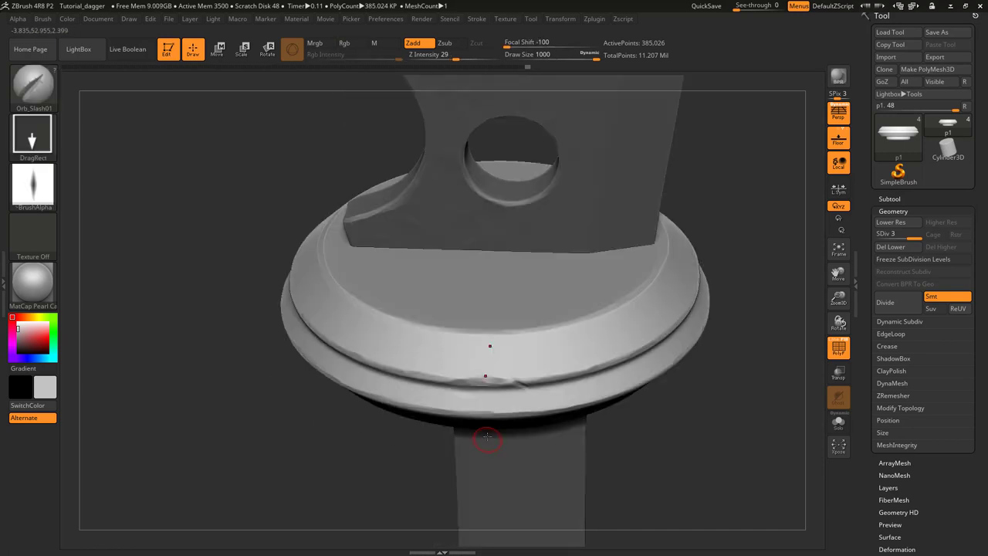
Divide the guard p1 to subdivision level 4 and cut slash marks into the edge above its groove with Orb_Slash01
key(ctrl+d)
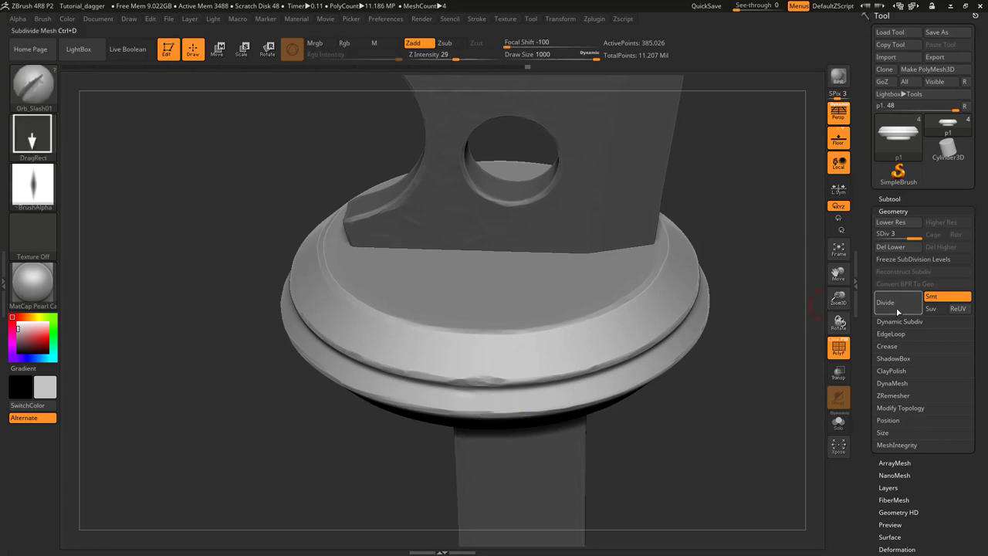
mouse_move(478, 386)
right_down()
mouse_move(452, 348)
mouse_move(453, 363)
mouse_move(483, 378)
right_up()
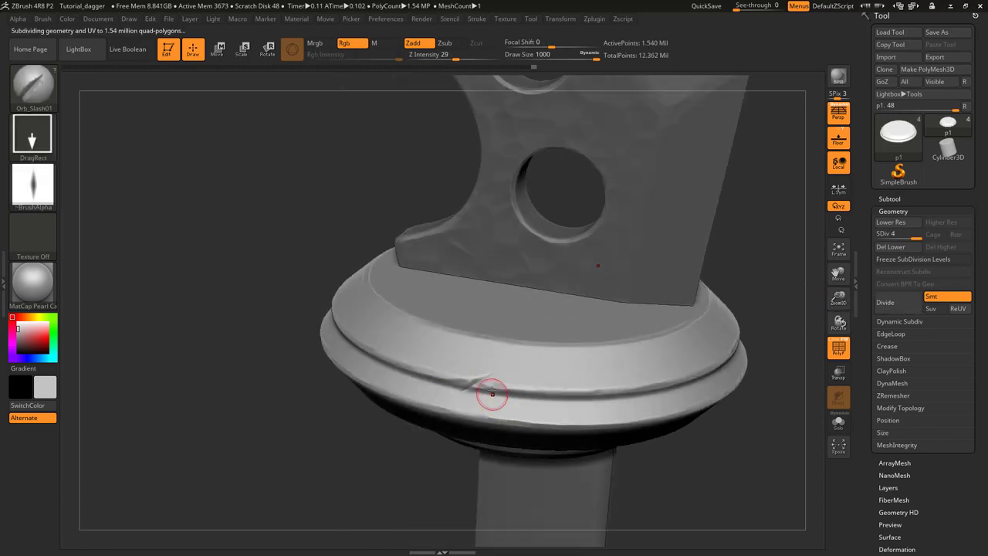
key(ctrl+z)
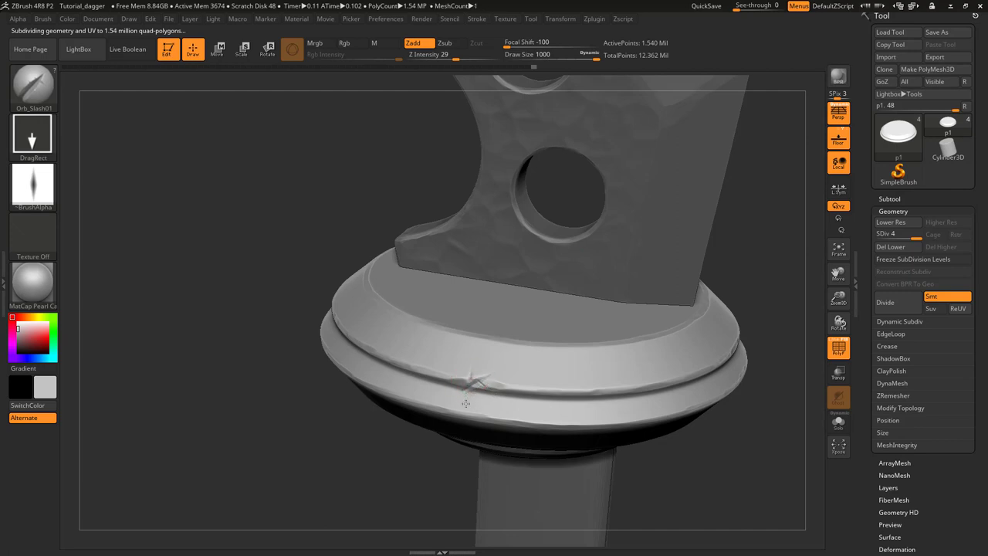
drag(495, 399, 504, 397)
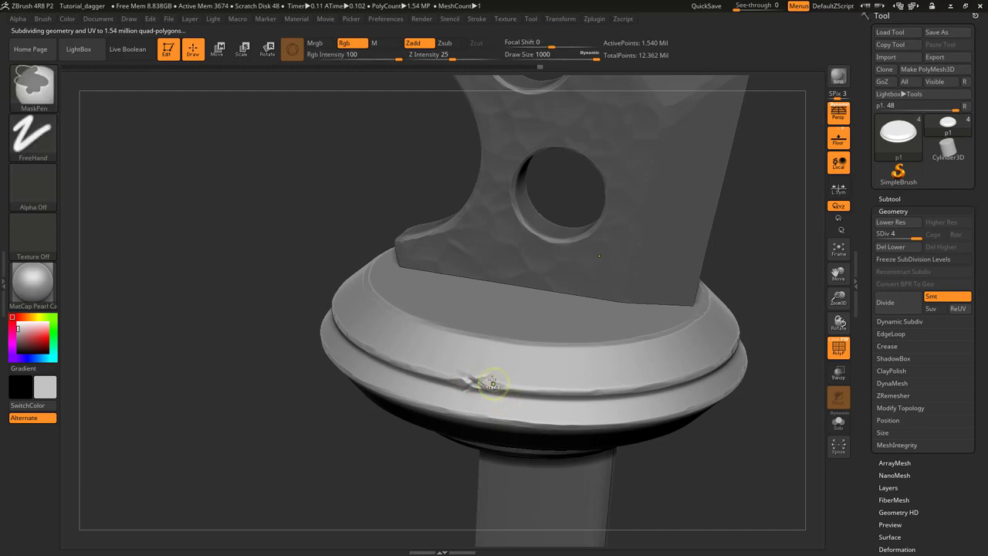
key(ctrl+z)
Cut slash marks into the guard's lower bevel edge and its widest rim with Orb_Slash01, undoing unsuitable marks
mouse_move(498, 360)
right_down()
mouse_move(485, 392)
mouse_move(486, 343)
mouse_move(501, 331)
mouse_move(512, 337)
mouse_move(486, 327)
mouse_move(460, 391)
right_up()
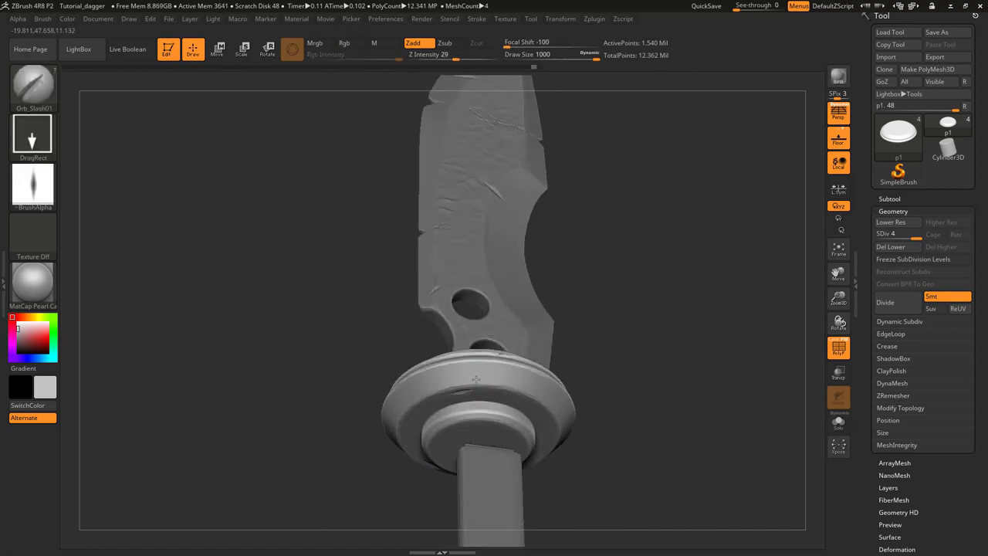
drag(465, 374, 465, 374)
key(ctrl+z)
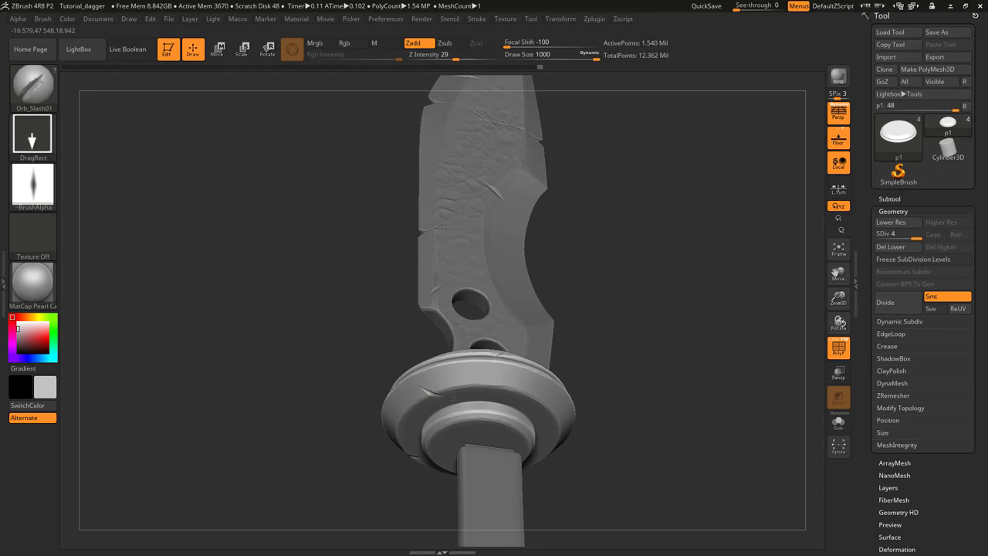
ctrl+shift+click(443, 397)
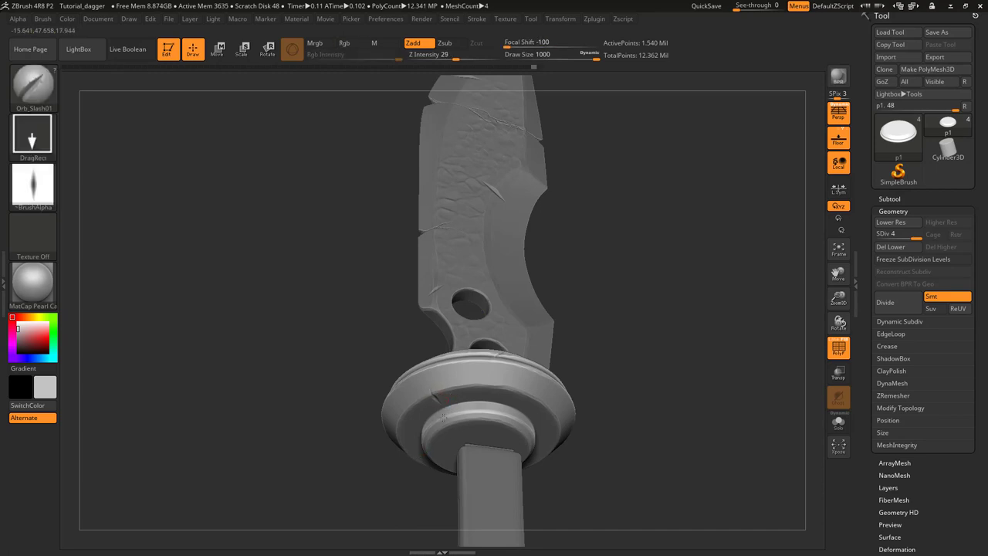
ctrl+shift+click(447, 414)
mouse_move(447, 414)
right_down()
mouse_move(361, 399)
mouse_move(389, 458)
right_up()
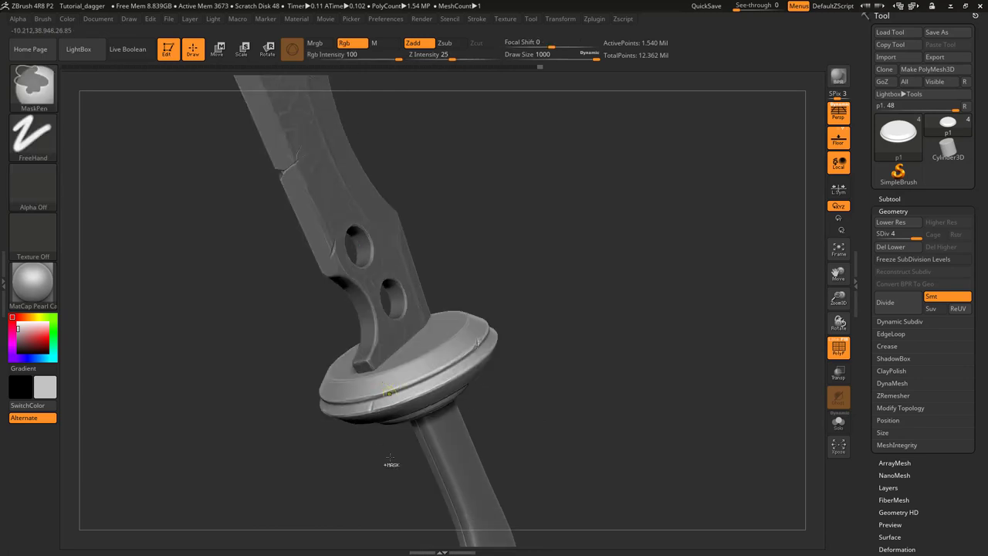
mouse_move(373, 407)
right_down()
mouse_move(383, 376)
mouse_move(347, 419)
right_up()
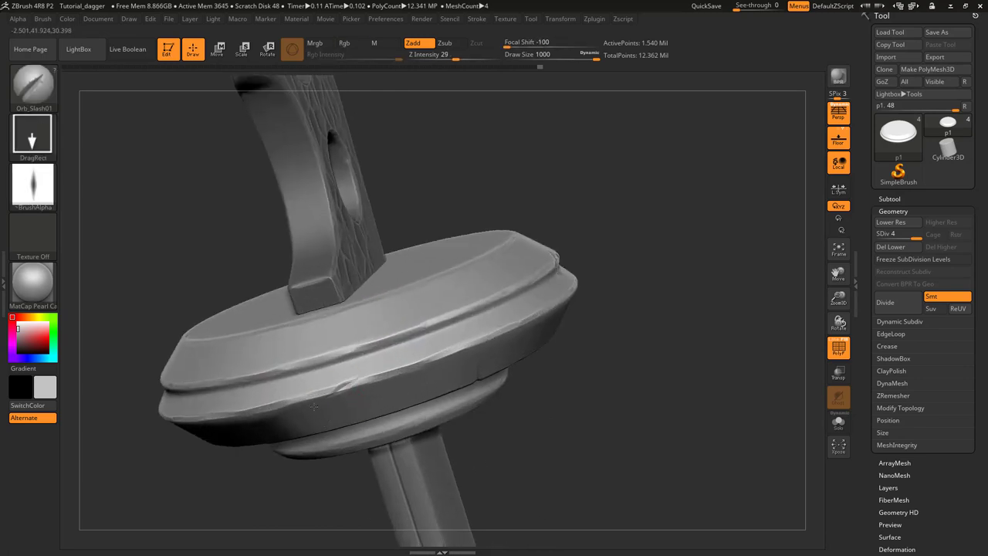
Add slash marks and thin scratches to the round guard's bevelled rims with the Orb_Slash01 and Orb_Line_Large brushes
right_drag(336, 383, 262, 377)
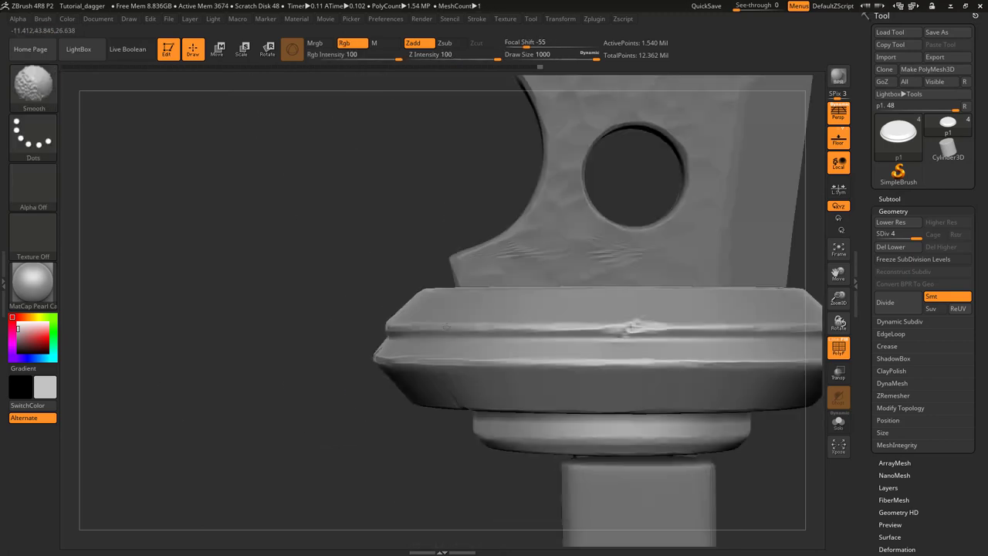
right_drag(569, 328, 607, 331)
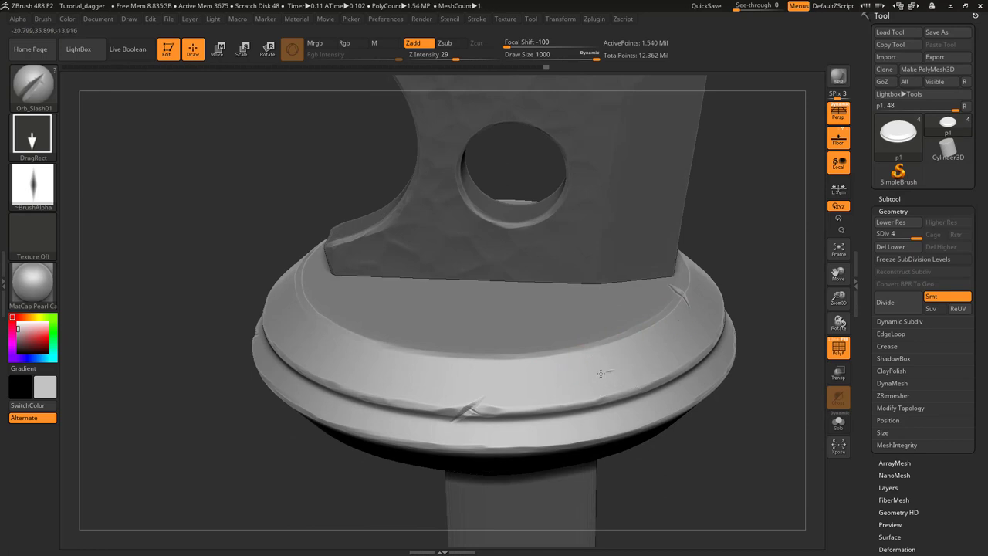
click(33, 84)
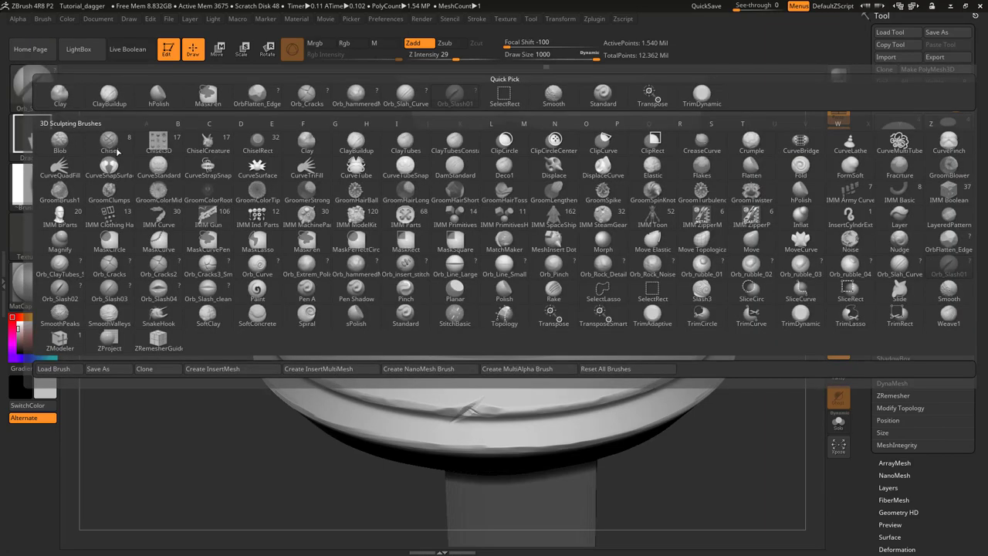
click(454, 264)
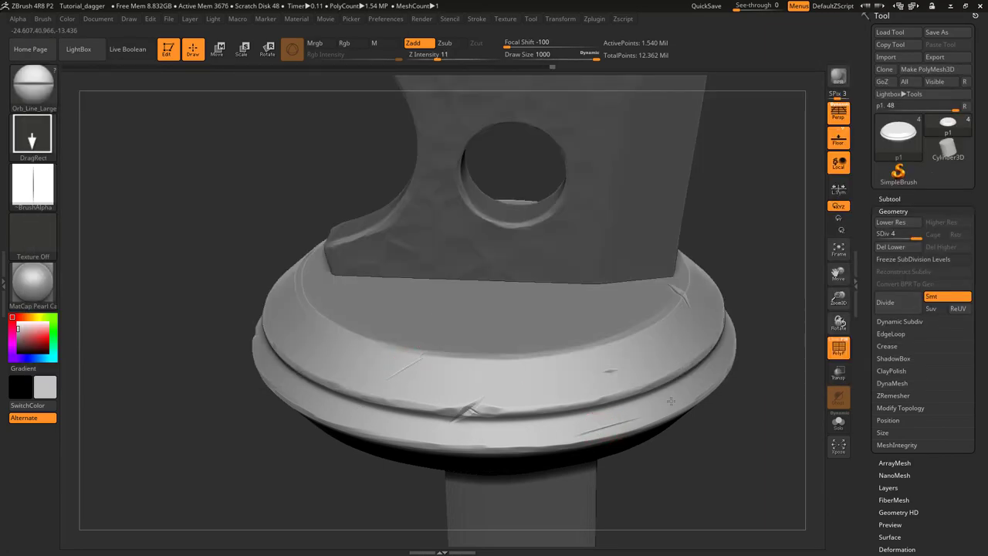
right_drag(670, 401, 603, 378)
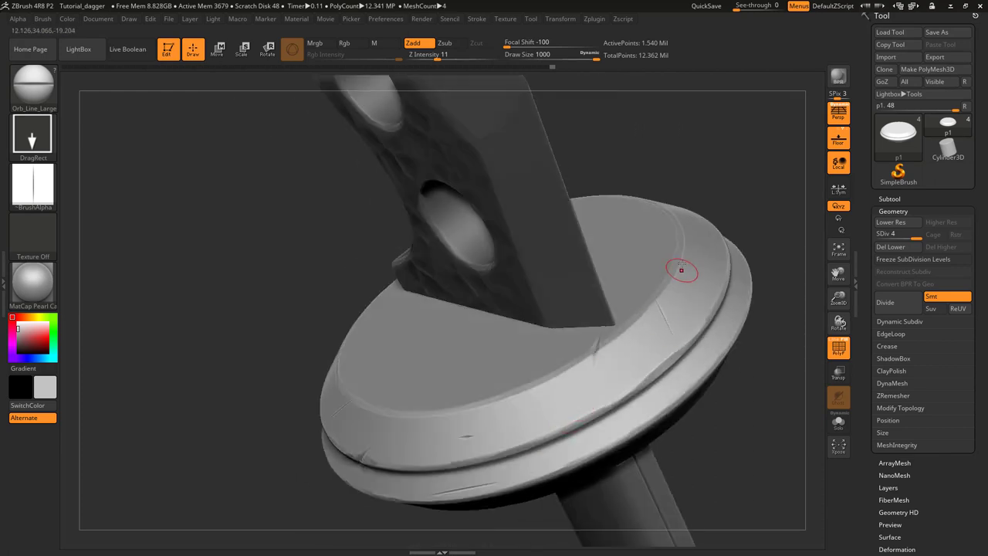
right_drag(692, 236, 655, 354)
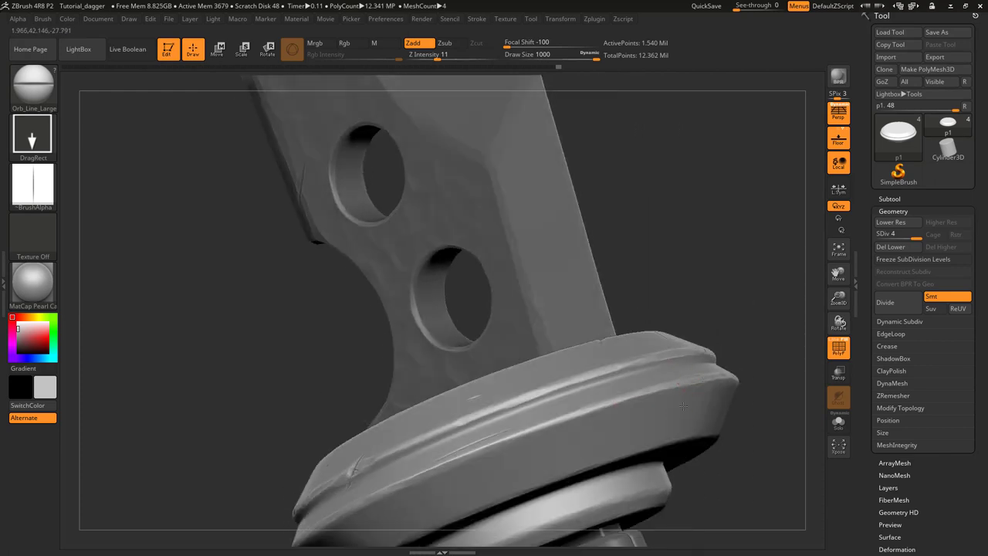
Make the flat pommel piece p2 the active subtool and choose the Orb_rubble_03 brush
mouse_move(683, 405)
right_down()
mouse_move(637, 383)
mouse_move(576, 472)
mouse_move(523, 373)
mouse_move(538, 403)
mouse_move(558, 382)
mouse_move(656, 353)
mouse_move(595, 379)
mouse_move(540, 340)
mouse_move(528, 264)
mouse_move(533, 206)
mouse_move(547, 187)
mouse_move(545, 257)
mouse_move(559, 287)
mouse_move(575, 293)
mouse_move(544, 321)
right_up()
mouse_move(505, 367)
right_down()
mouse_move(467, 388)
mouse_move(463, 353)
mouse_move(481, 364)
mouse_move(444, 419)
mouse_move(464, 385)
mouse_move(463, 419)
mouse_move(436, 419)
right_up()
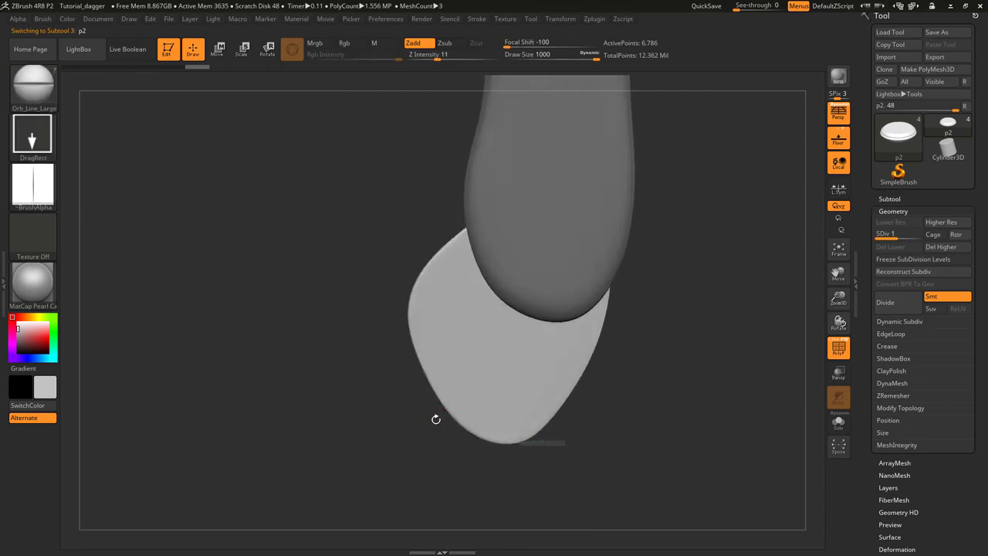
click(47, 89)
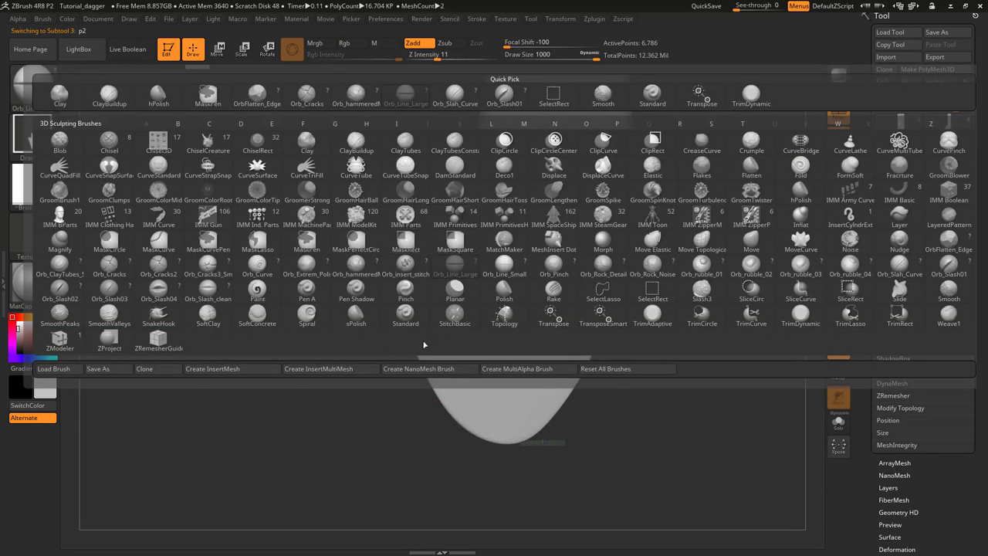
click(804, 269)
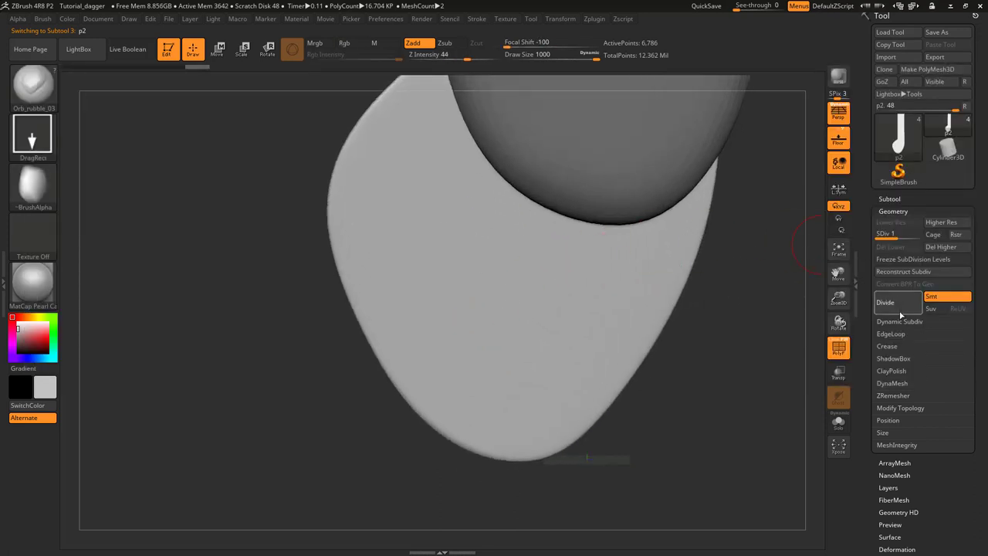
Subdivide the p2 pommel mesh up to subdivision level 5
click(899, 312)
drag(886, 238, 915, 237)
click(895, 311)
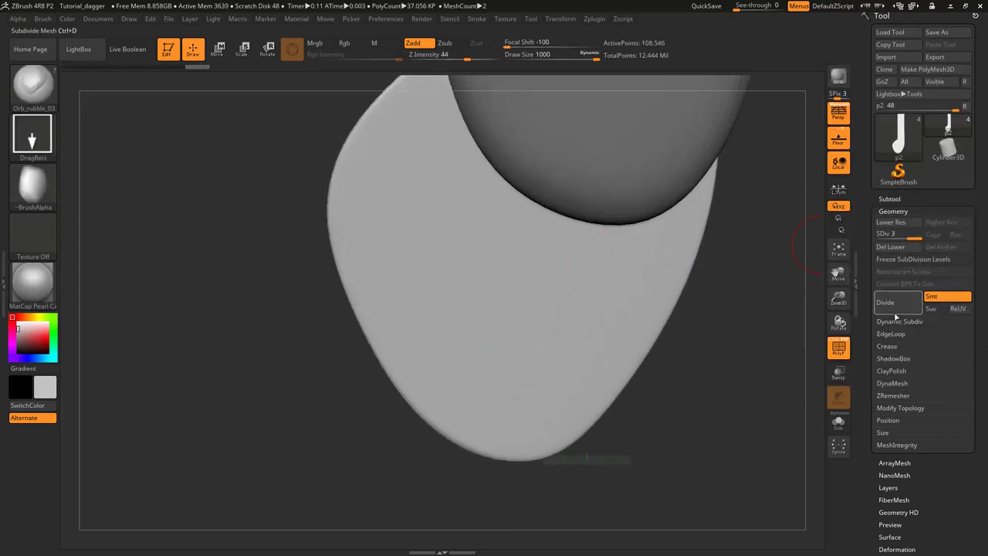
click(895, 312)
click(889, 313)
Undo the trial rubble stamp, enable BackfaceMask for the brush, and stamp a large faceted rock on the pommel's flat face
mouse_move(486, 330)
mouse_down()
mouse_move(538, 377)
mouse_move(524, 359)
mouse_move(528, 348)
mouse_up()
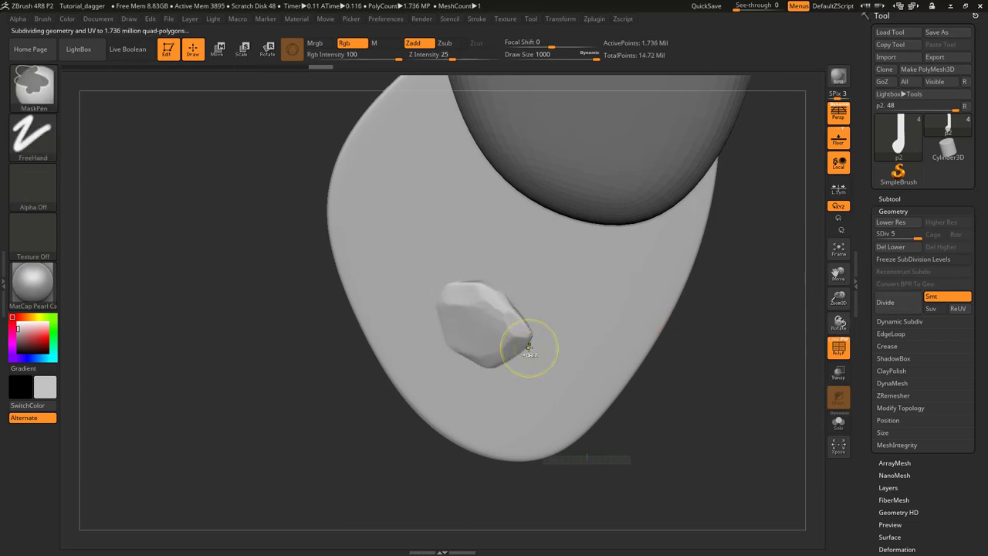
key(ctrl+z)
click(41, 18)
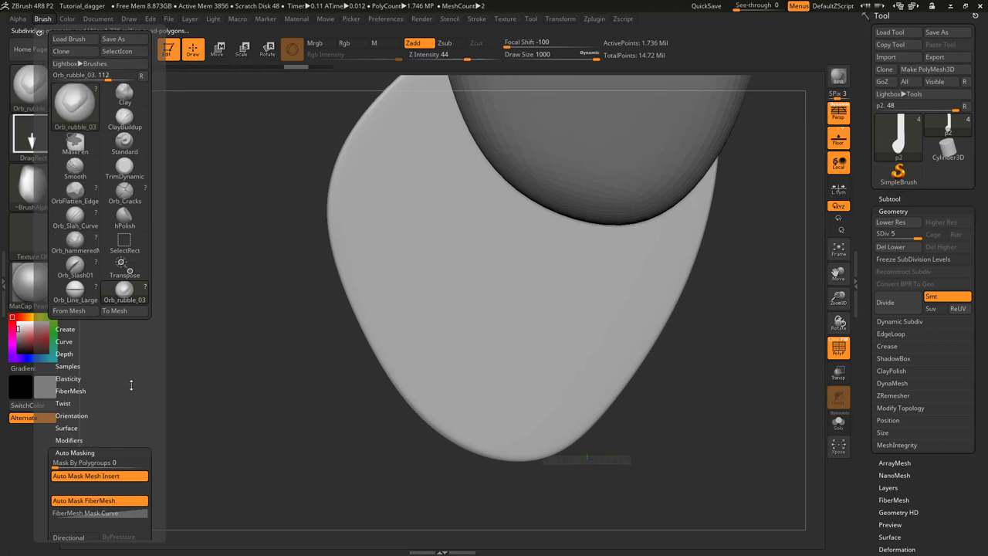
scroll(145, 386, down, 5)
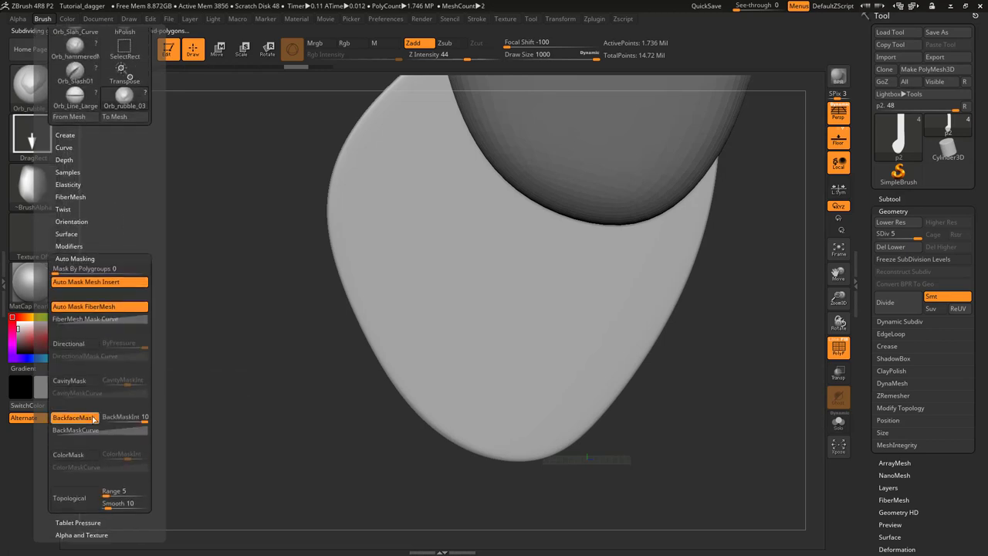
mouse_move(517, 307)
mouse_down()
mouse_move(583, 368)
mouse_move(556, 293)
mouse_move(490, 211)
mouse_up()
mouse_move(478, 334)
ctrl+right_down()
mouse_move(471, 281)
mouse_move(478, 439)
ctrl+right_up()
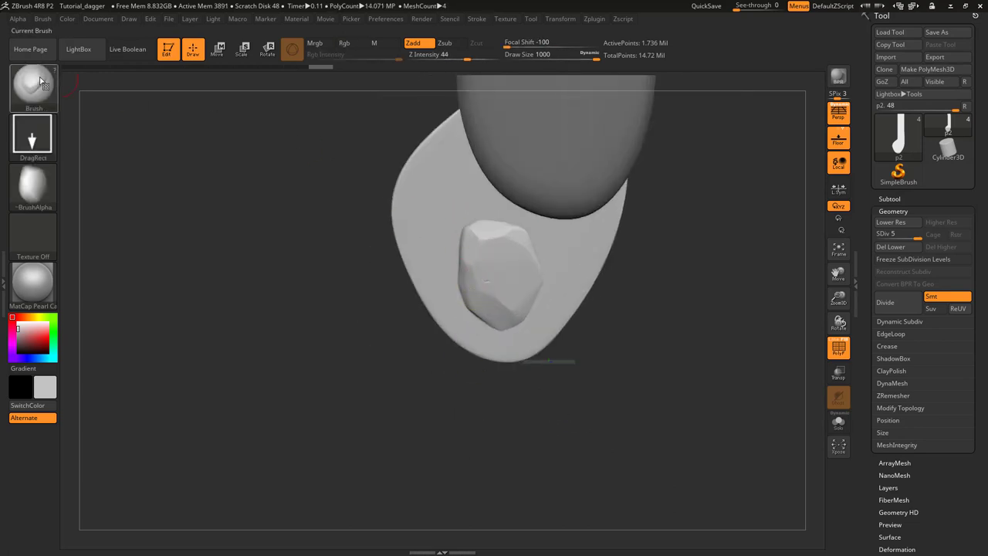
Carve a groove around the left and lower edges of the pommel's rock shape with the Orb_Slah_Curve brush
click(41, 91)
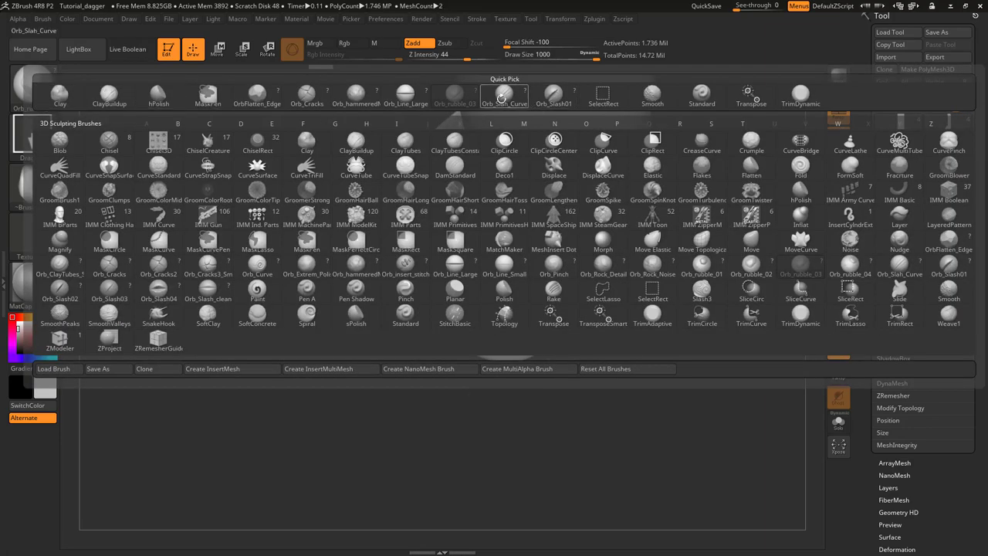
click(503, 93)
alt+right_drag(431, 342, 413, 405)
ctrl+right_drag(413, 405, 417, 474)
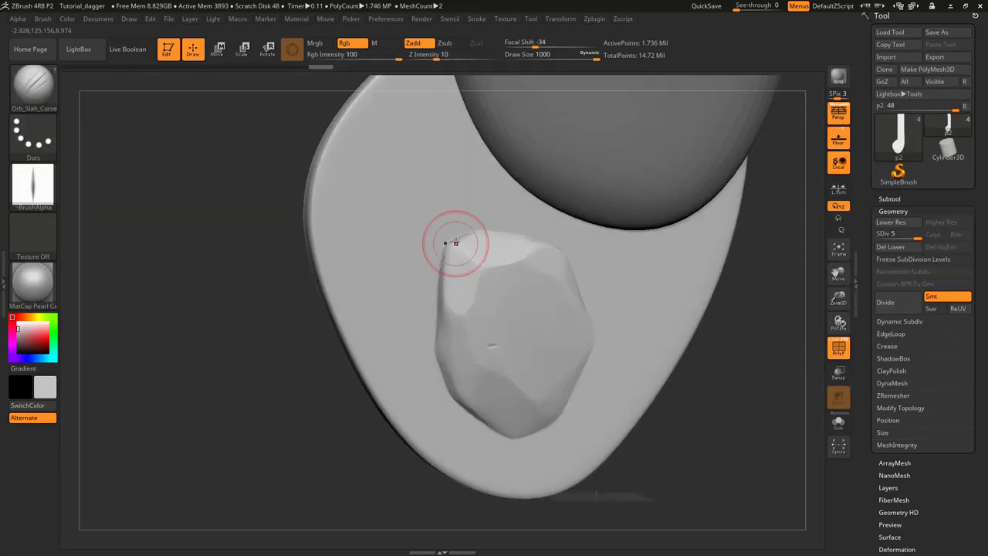
mouse_move(454, 237)
mouse_down()
mouse_move(438, 267)
mouse_move(430, 351)
mouse_move(449, 392)
mouse_up()
mouse_move(457, 409)
alt+right_down()
mouse_move(399, 330)
mouse_move(412, 342)
alt+right_up()
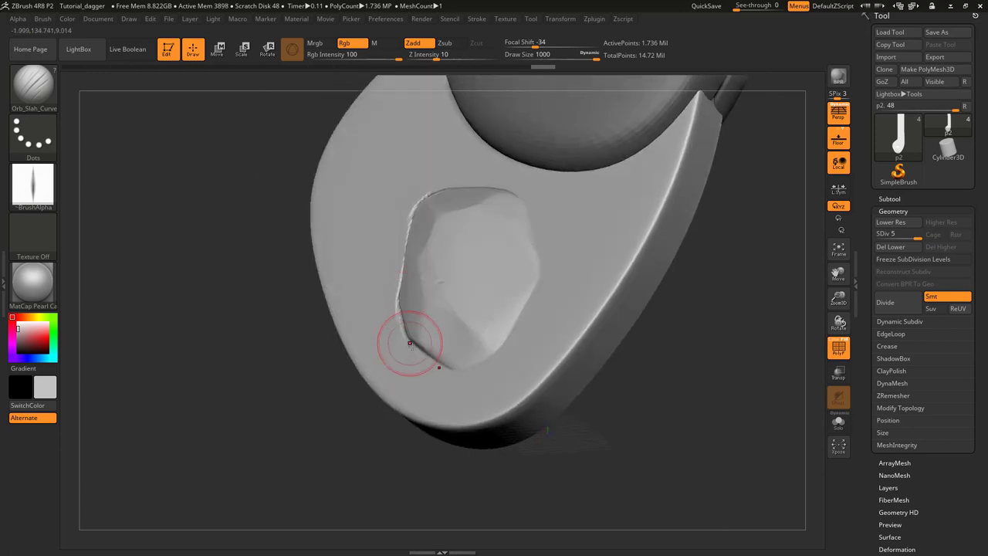
drag(410, 343, 433, 365)
mouse_move(433, 365)
mouse_down()
mouse_move(459, 376)
mouse_move(452, 370)
mouse_move(481, 364)
mouse_move(525, 302)
mouse_up()
Continue the carved groove along the rock's right and upper edges to close its outline
right_drag(533, 268, 517, 223)
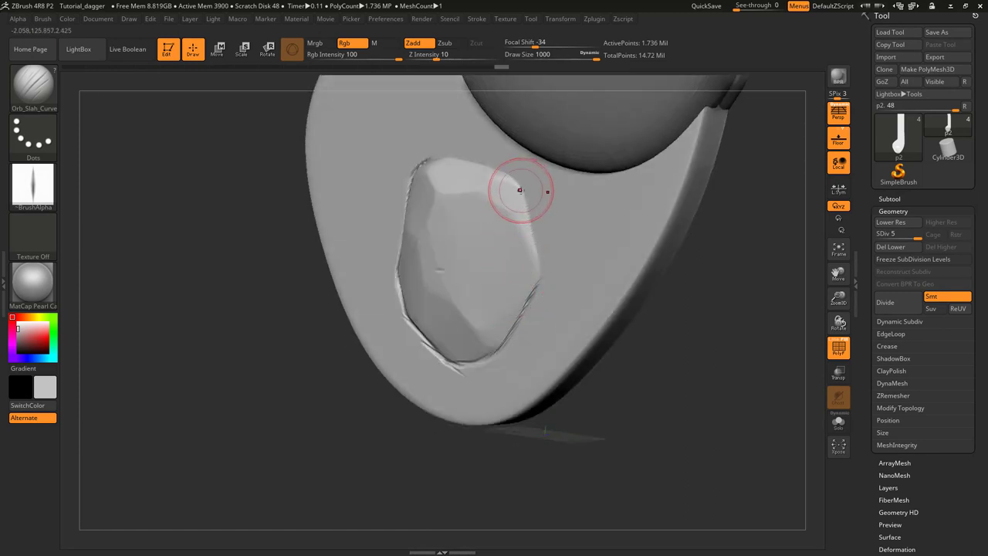
drag(520, 188, 532, 223)
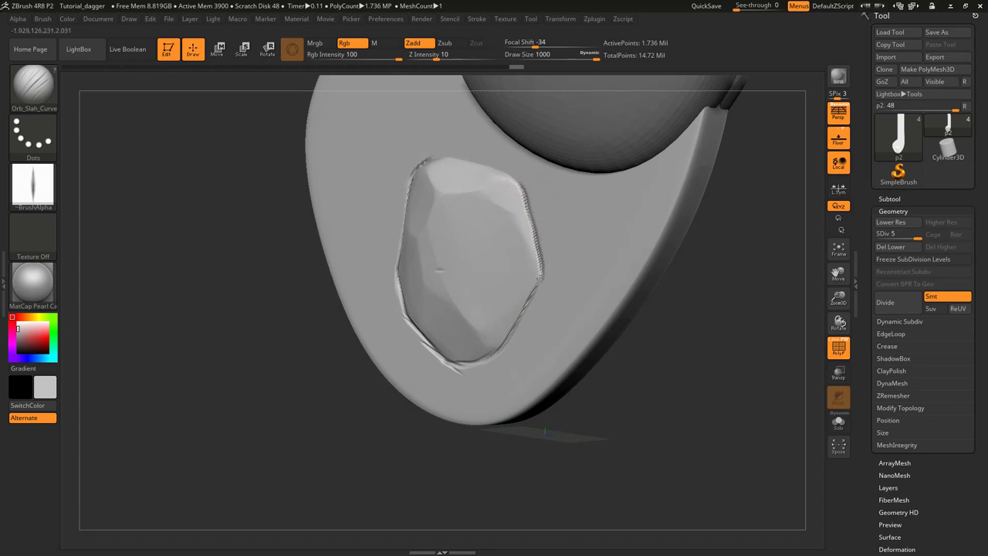
drag(540, 278, 538, 284)
mouse_move(510, 208)
alt+right_down()
mouse_move(512, 300)
mouse_move(485, 247)
alt+right_up()
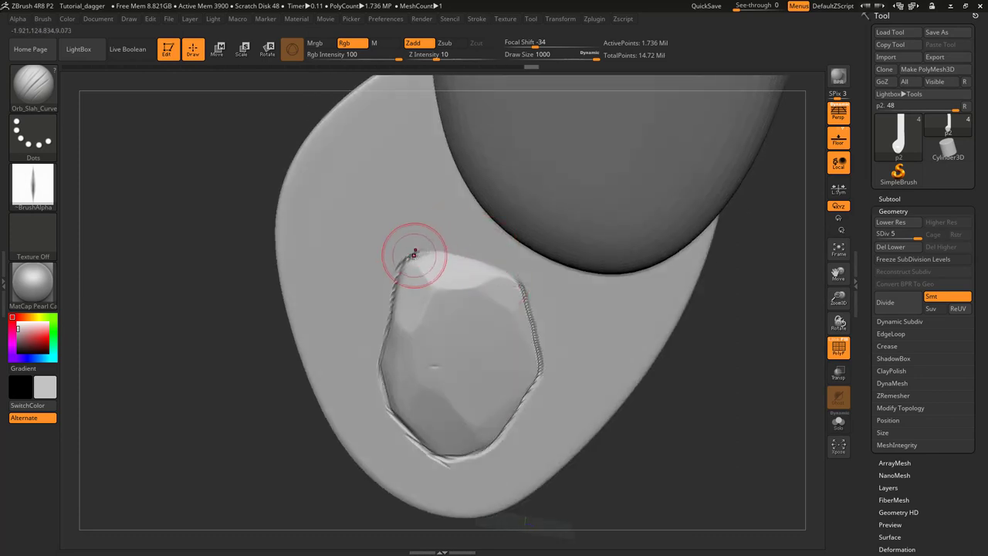
drag(414, 253, 426, 252)
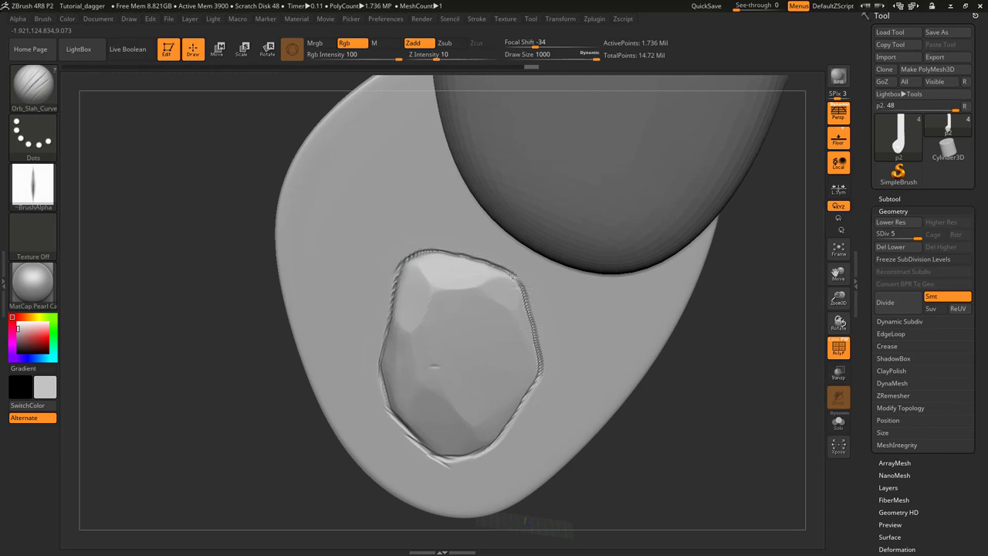
drag(512, 275, 518, 282)
ctrl+right_drag(522, 297, 454, 234)
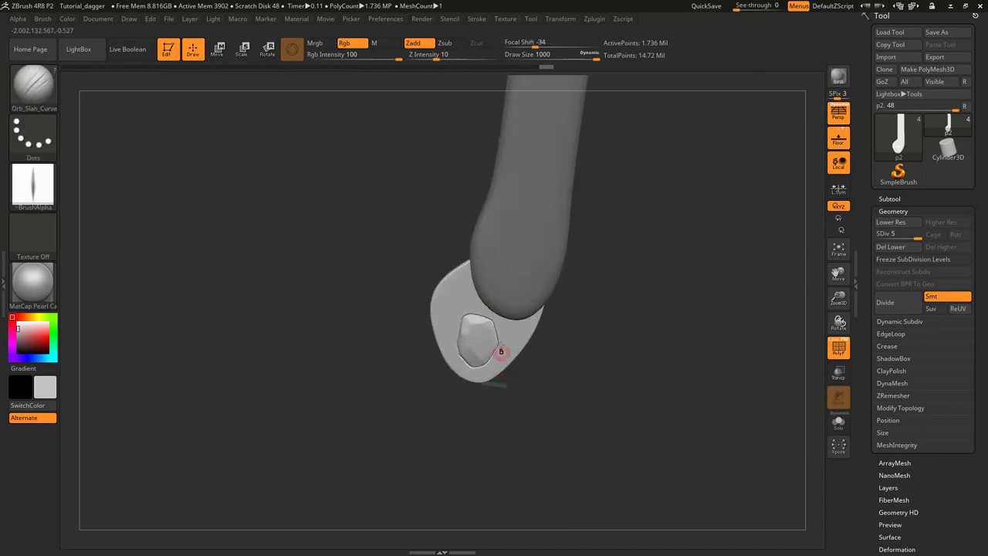
Cut short diagonal slashes into the pommel's flat face on both sides of the rock
mouse_move(500, 351)
right_down()
mouse_move(503, 273)
mouse_move(494, 322)
mouse_move(515, 345)
mouse_move(507, 337)
mouse_move(496, 369)
right_up()
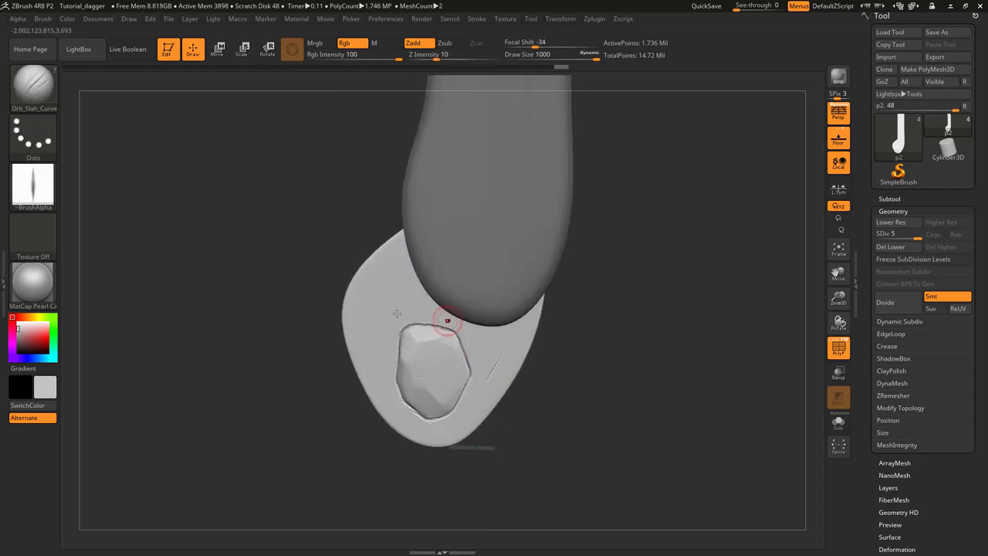
drag(381, 302, 361, 323)
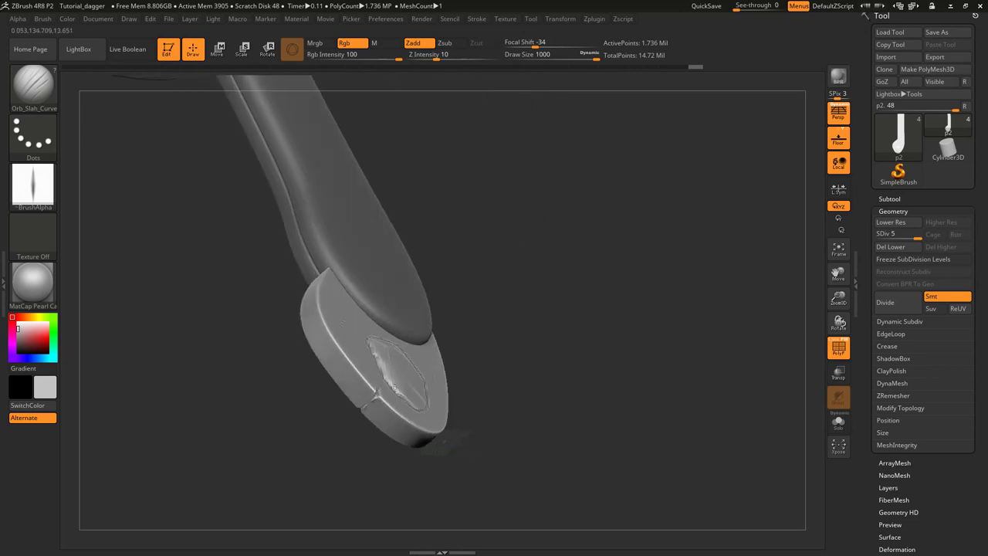
key(ctrl)
key(ctrl)
key(ctrl)
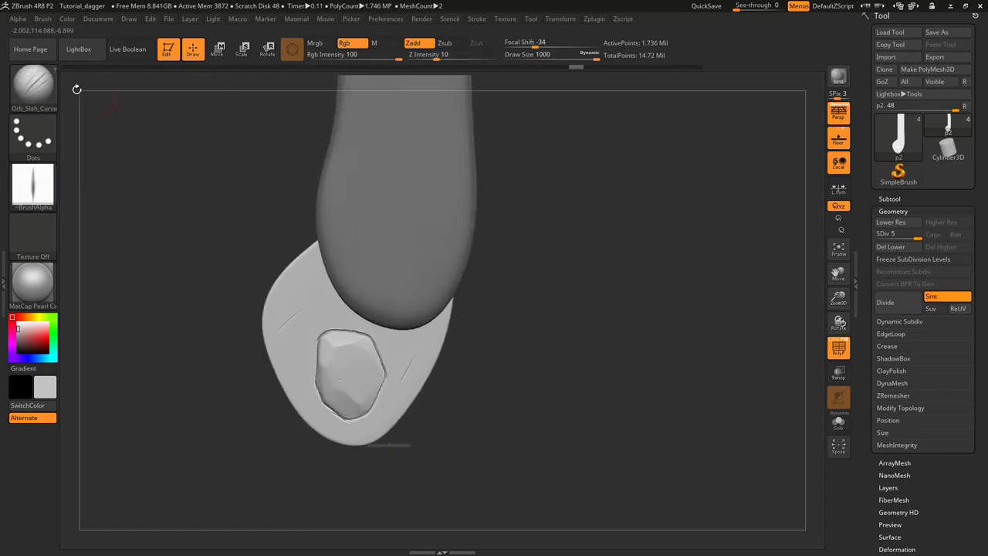
Scratch several thin lines across the pommel's face and rock with the Orb_Line_Large brush
click(33, 85)
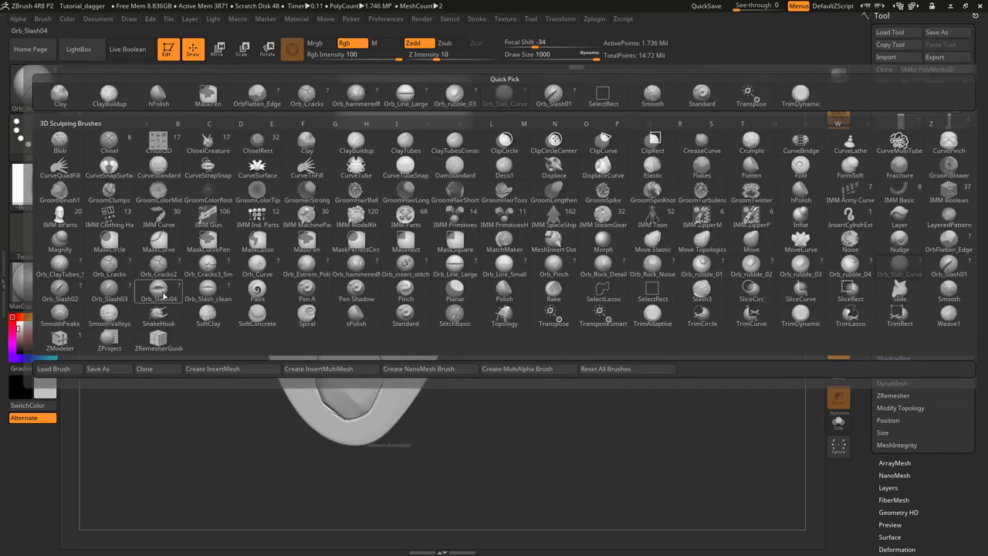
click(453, 269)
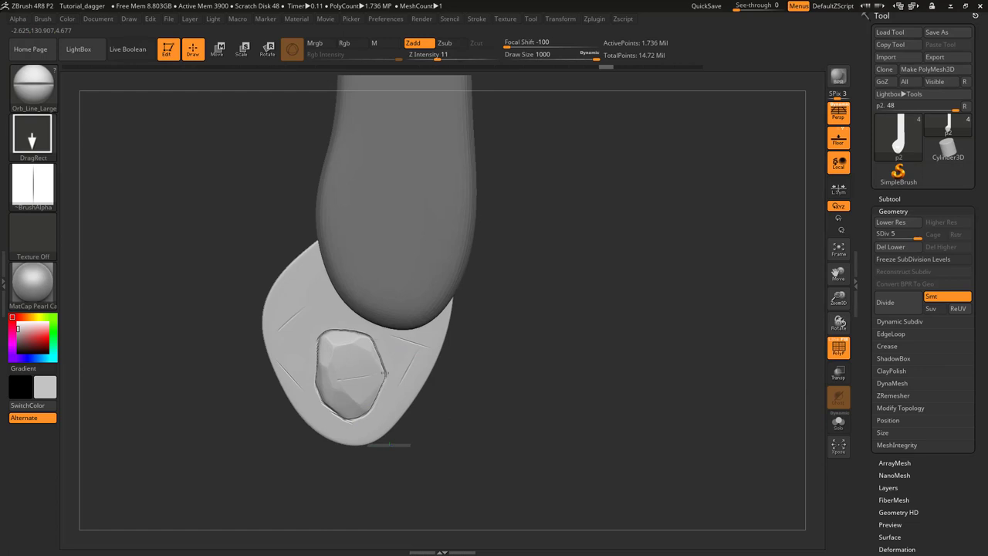
ctrl+right_drag(341, 449, 359, 381)
Make the wood handle the active subtool and subdivide its mesh to level 5
alt+click(360, 381)
mouse_move(427, 388)
alt+right_down()
mouse_move(437, 306)
mouse_move(423, 232)
alt+right_up()
mouse_move(423, 231)
alt+right_down()
mouse_move(419, 356)
mouse_move(435, 311)
mouse_move(434, 330)
alt+right_up()
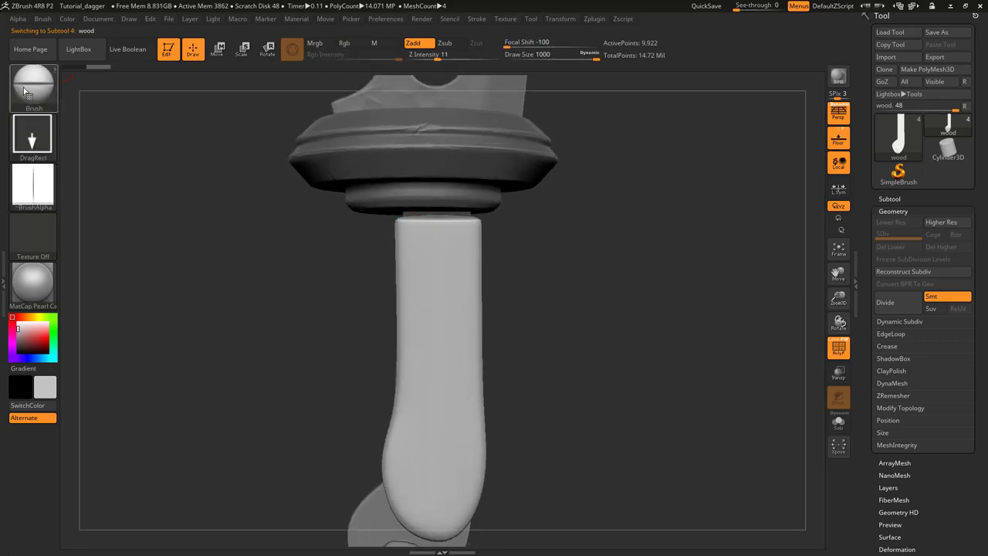
click(33, 87)
click(32, 88)
click(34, 88)
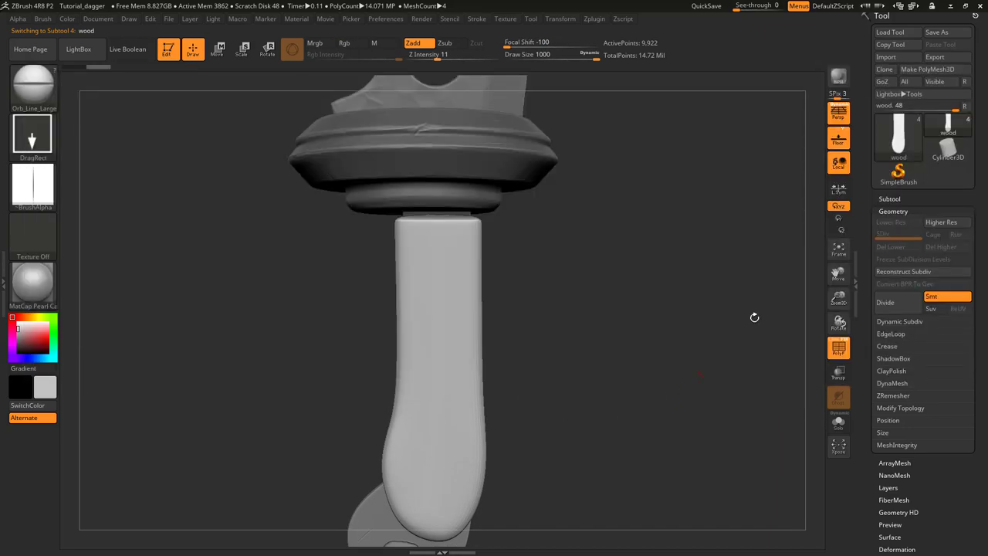
click(895, 305)
click(899, 308)
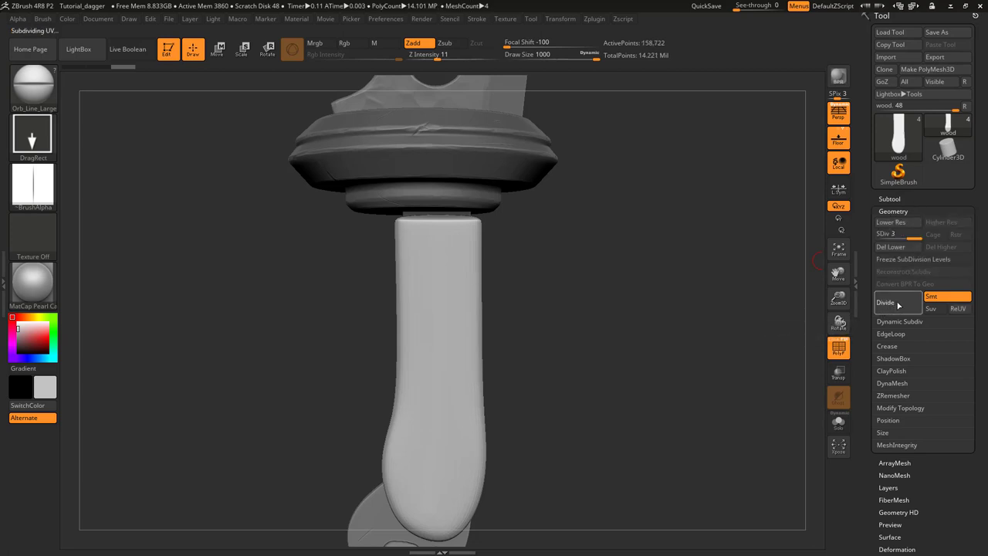
click(899, 308)
click(899, 308)
drag(408, 227, 453, 307)
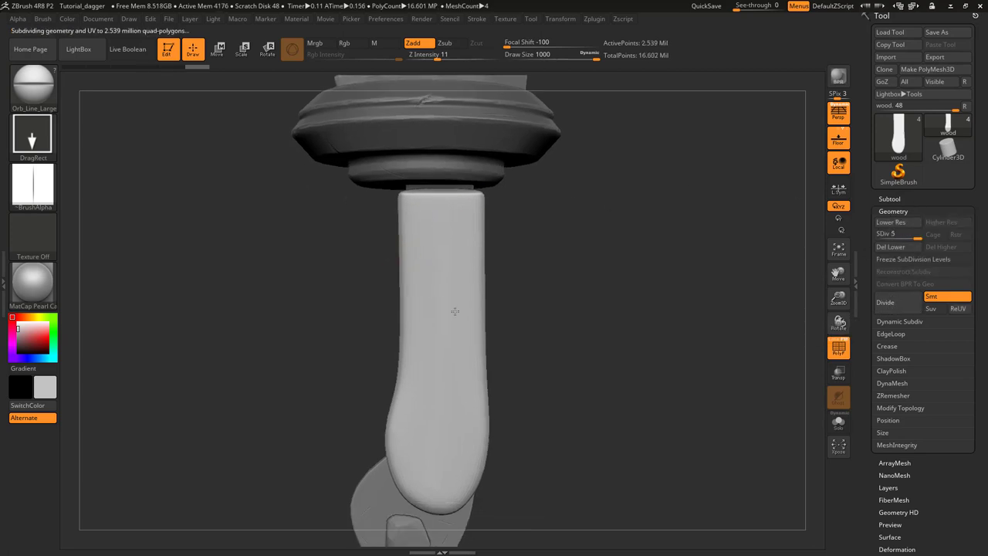
key(ctrl+z)
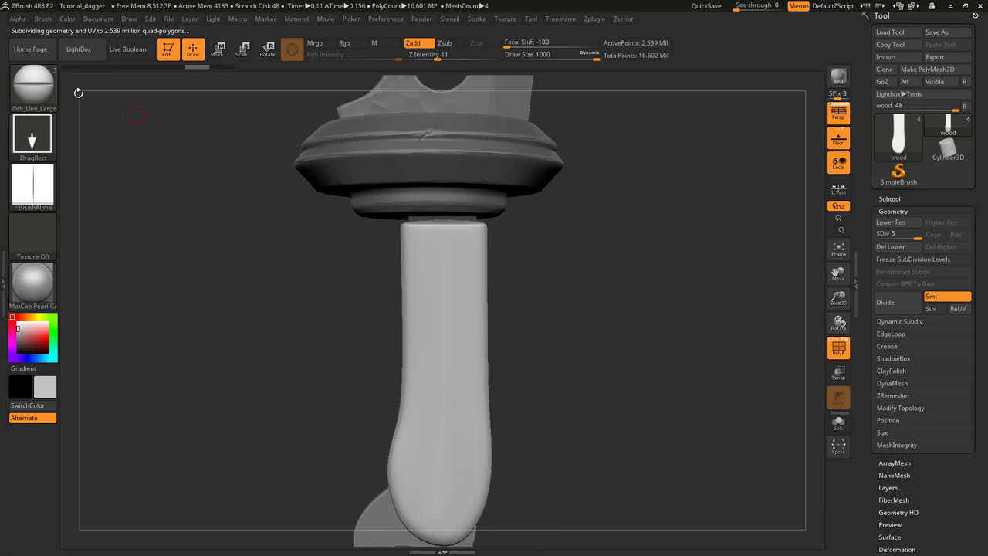
click(43, 18)
scroll(149, 372, down, 5)
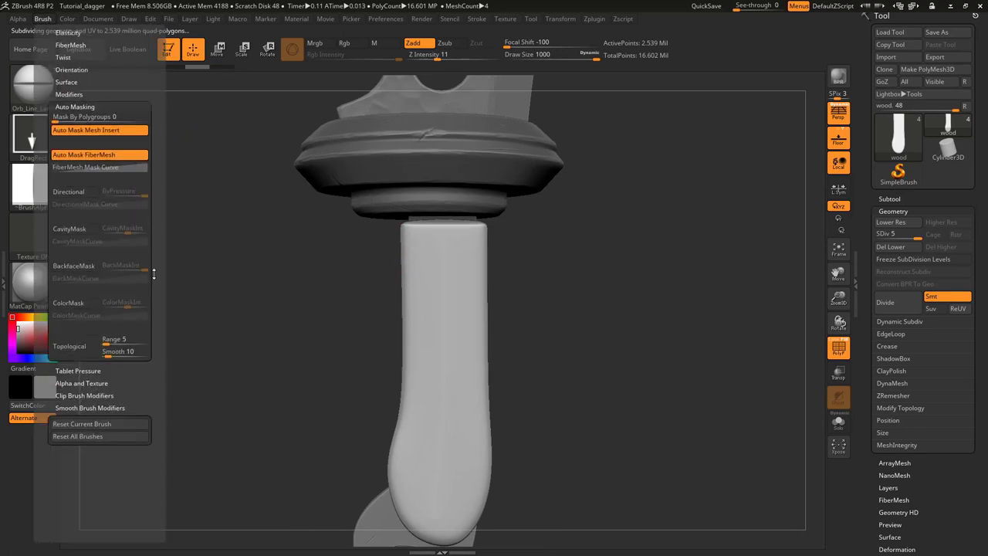
Choose the TrimDynamic brush for sculpting the wood handle
click(31, 96)
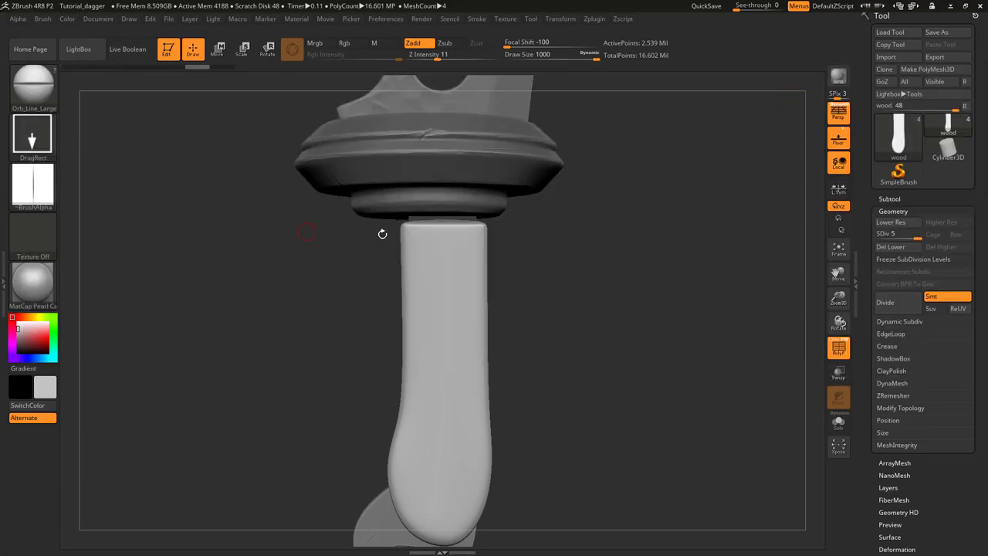
key(b)
key(b)
key(b)
click(824, 213)
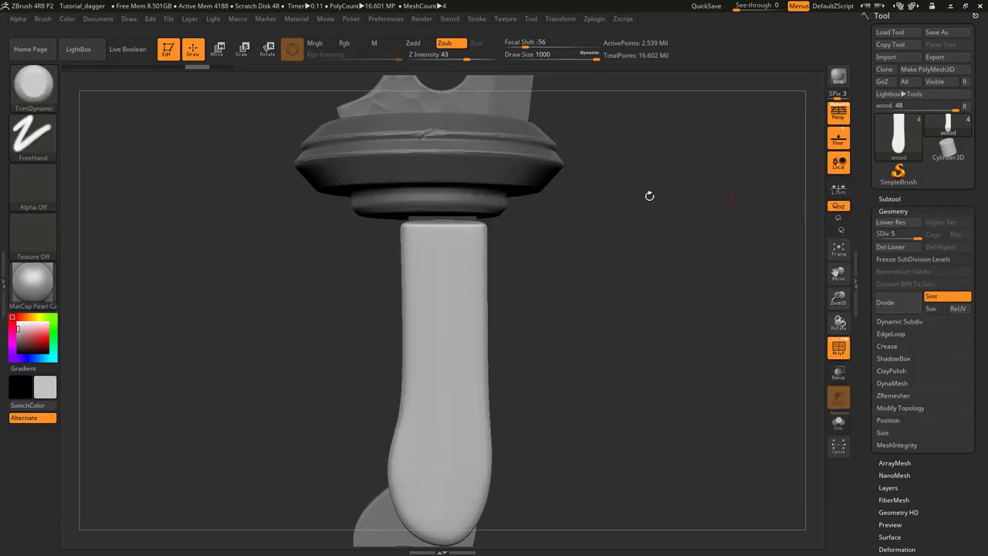
Hide the Blade, p1 and p2 subtools so that only the wood handle is displayed
mouse_move(648, 196)
right_down()
mouse_move(497, 229)
mouse_move(471, 276)
right_up()
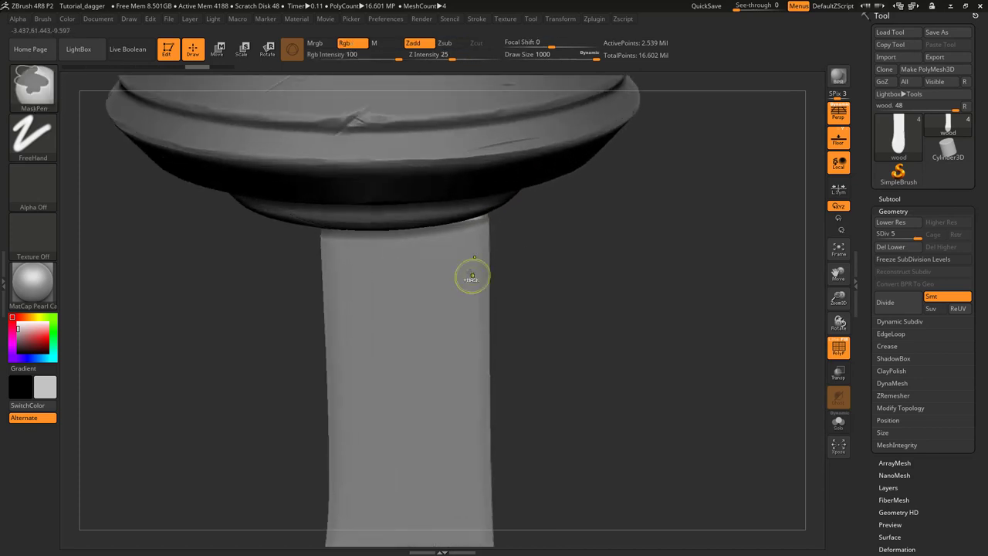
click(889, 198)
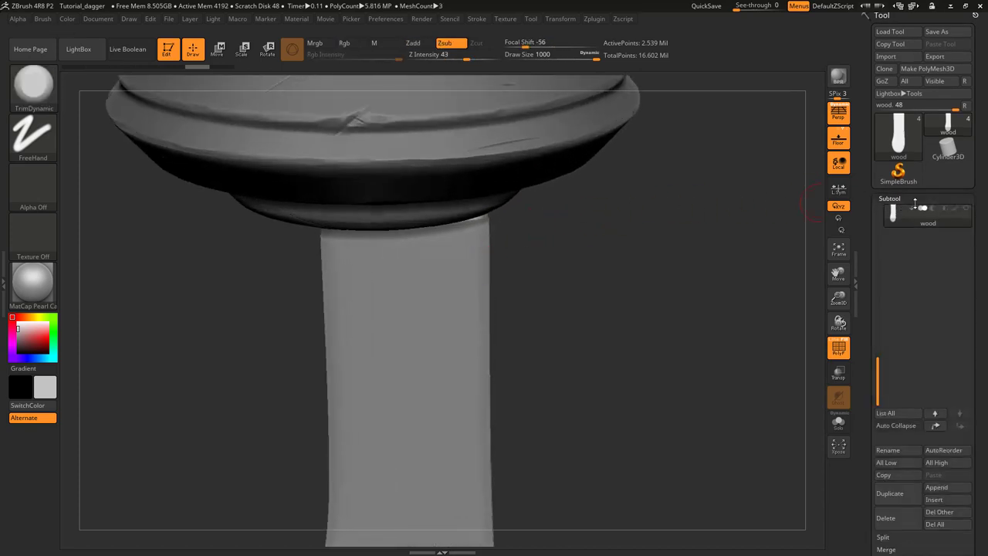
click(901, 199)
click(901, 198)
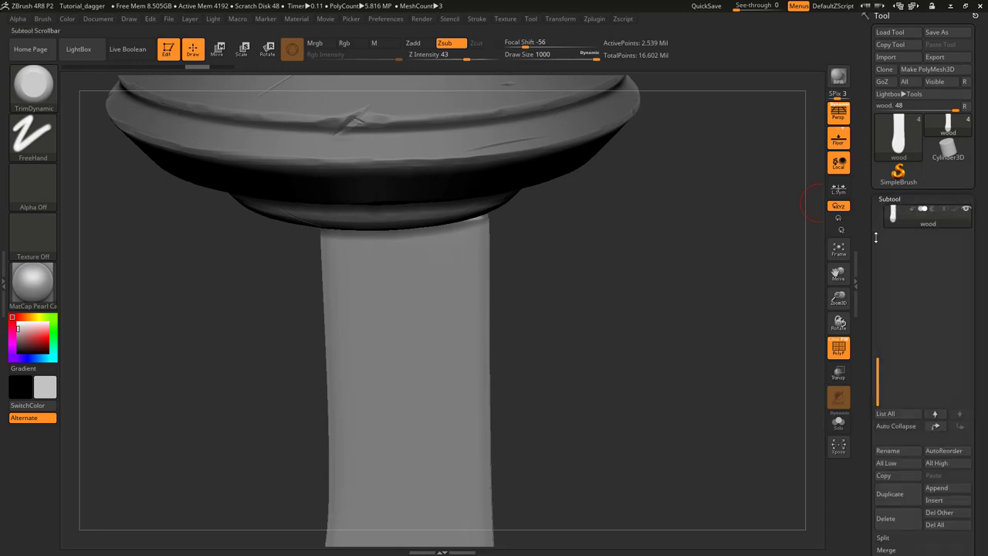
drag(875, 370, 894, 205)
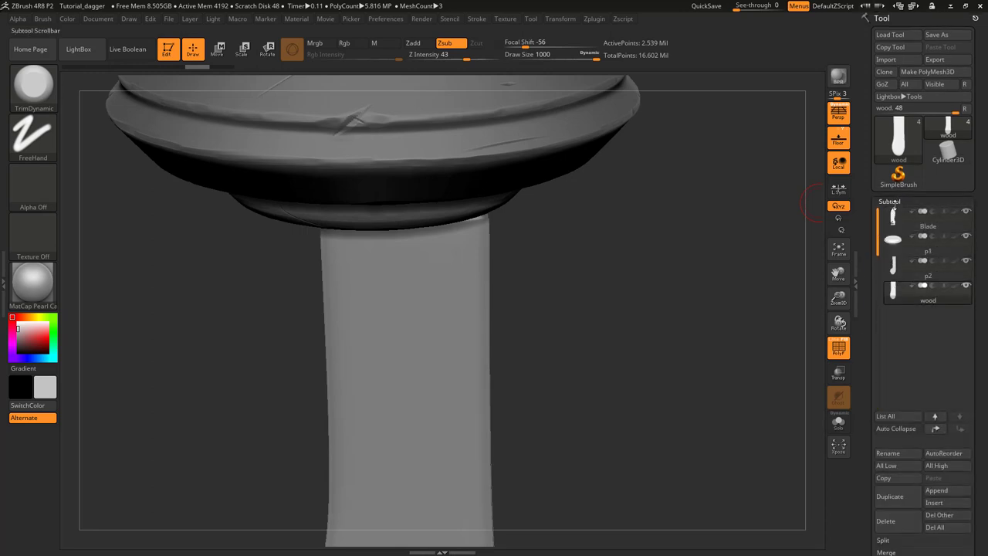
mouse_move(967, 285)
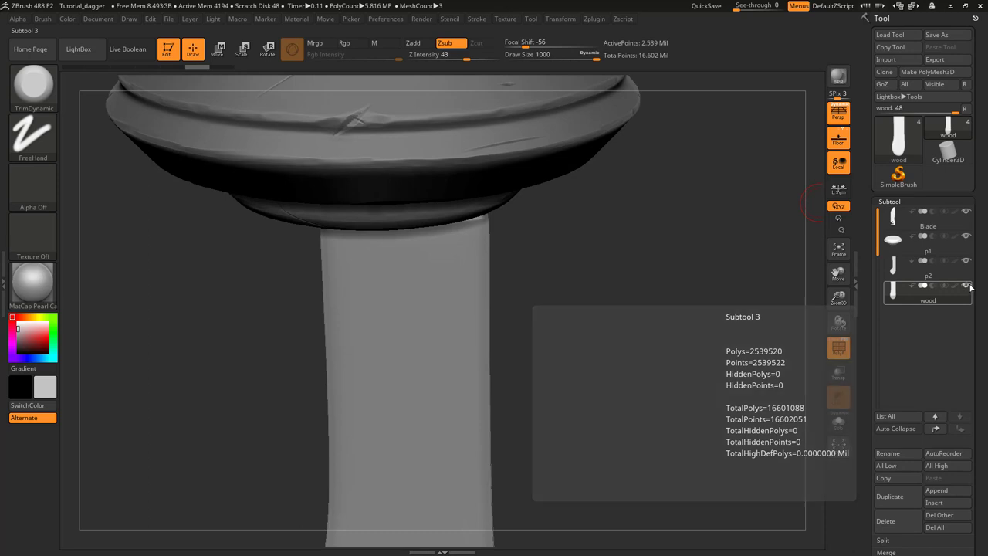
mouse_move(943, 235)
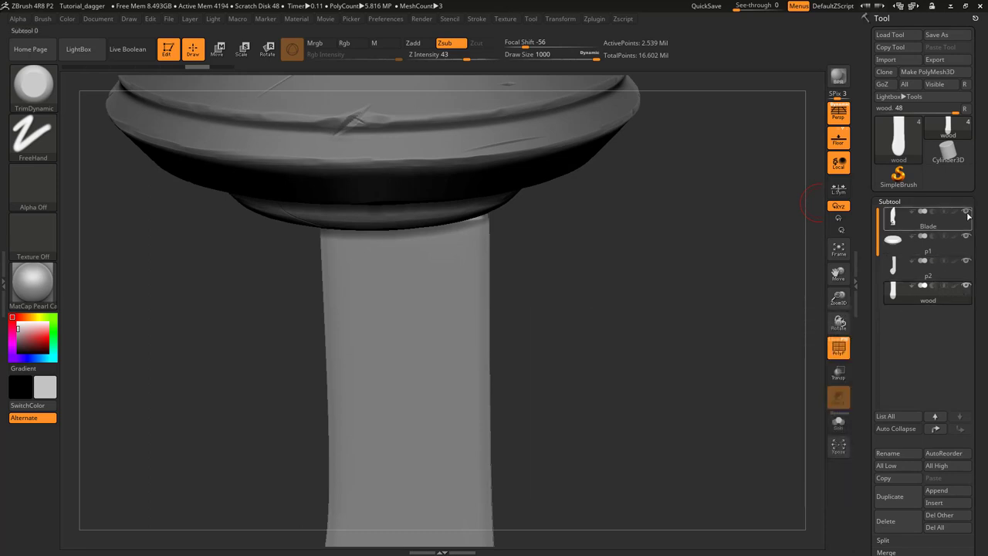
click(965, 235)
click(965, 263)
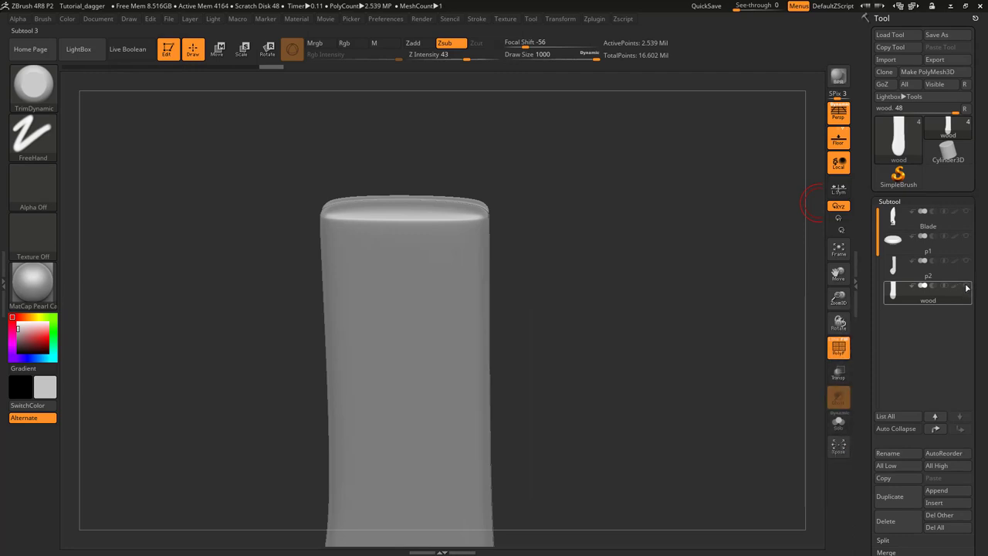
Trim the rim and corners of the wood handle's flat upper end with the TrimDynamic brush
alt+drag(616, 295, 641, 344)
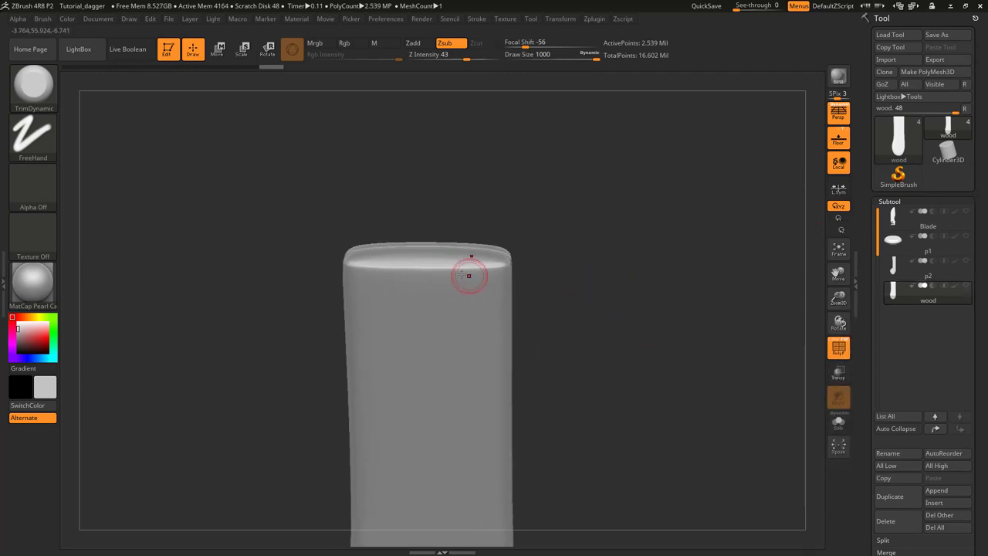
right_drag(486, 264, 502, 264)
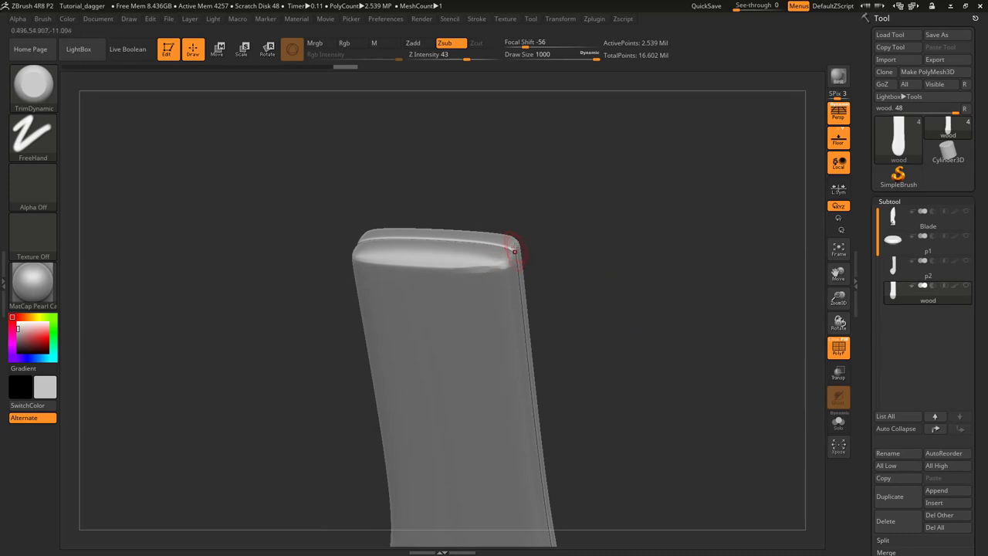
right_drag(368, 265, 383, 260)
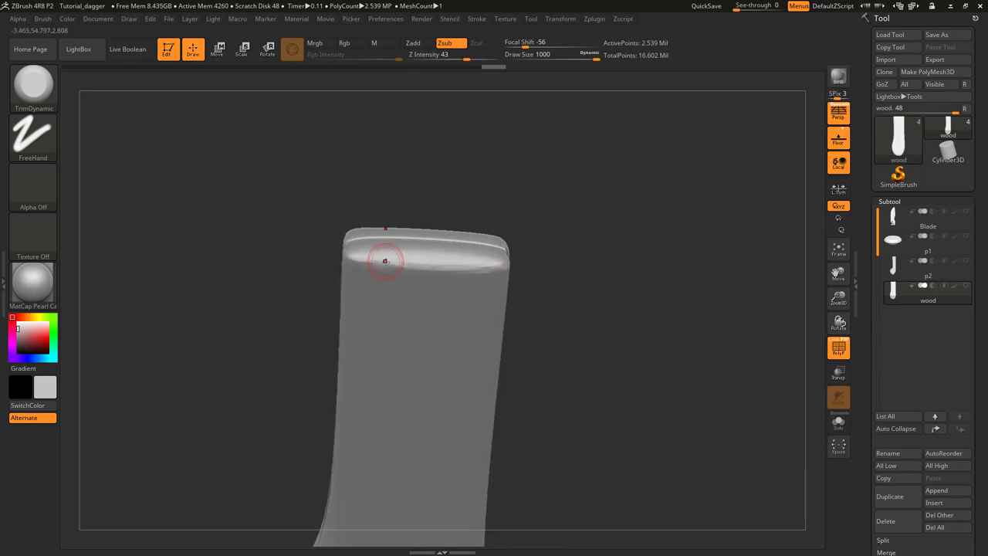
drag(384, 260, 354, 260)
right_drag(368, 249, 354, 248)
drag(354, 248, 343, 253)
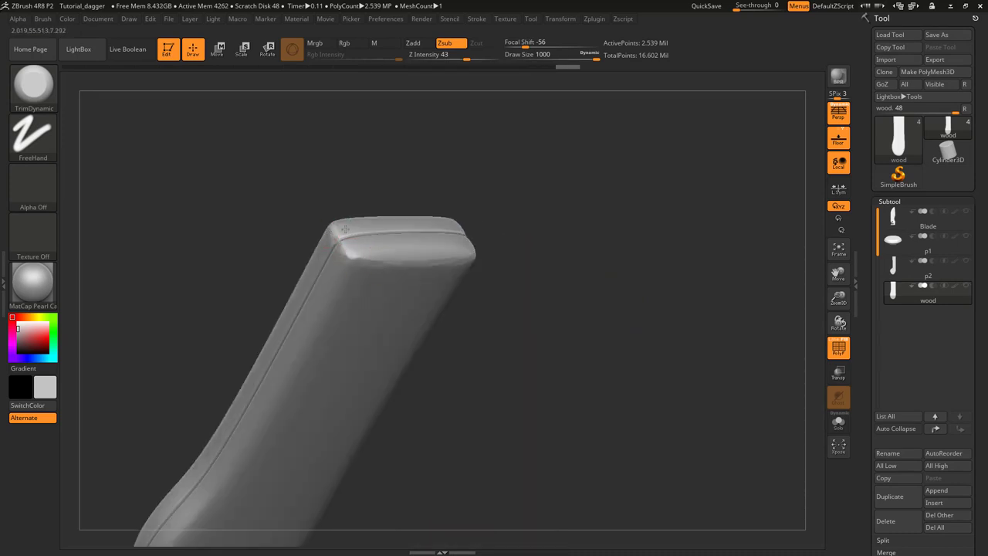
mouse_move(437, 232)
right_down()
mouse_move(390, 214)
mouse_move(419, 249)
mouse_move(391, 282)
mouse_move(428, 252)
mouse_move(342, 177)
right_up()
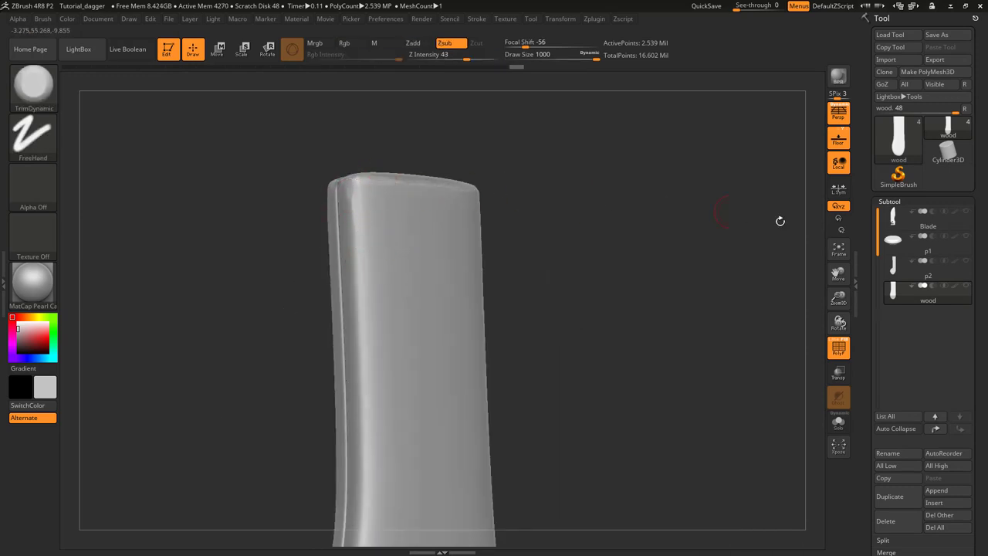
Flatten the long edge beside the handle's seam unevenly, working from the upper end down the shaft with TrimDynamic
right_drag(505, 267, 423, 231)
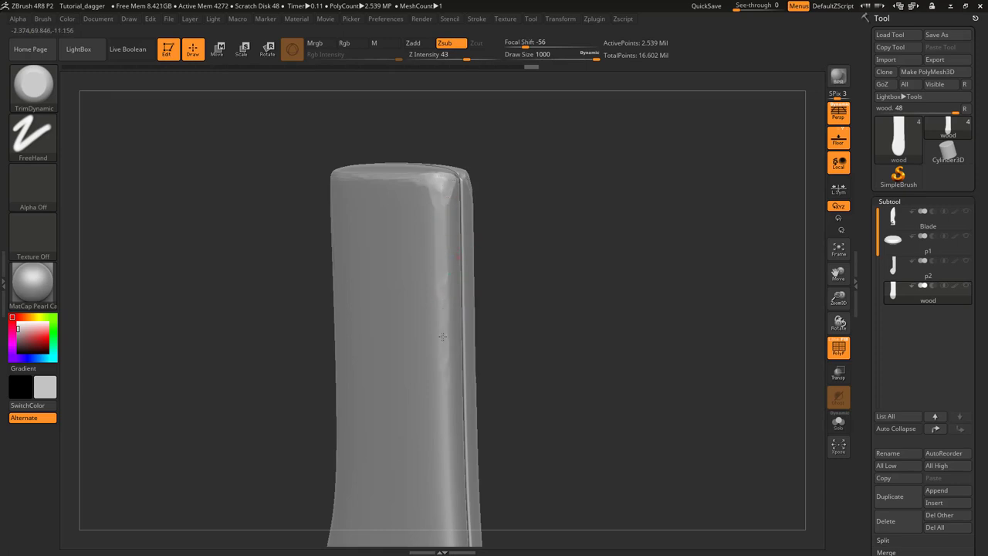
alt+right_drag(442, 337, 442, 248)
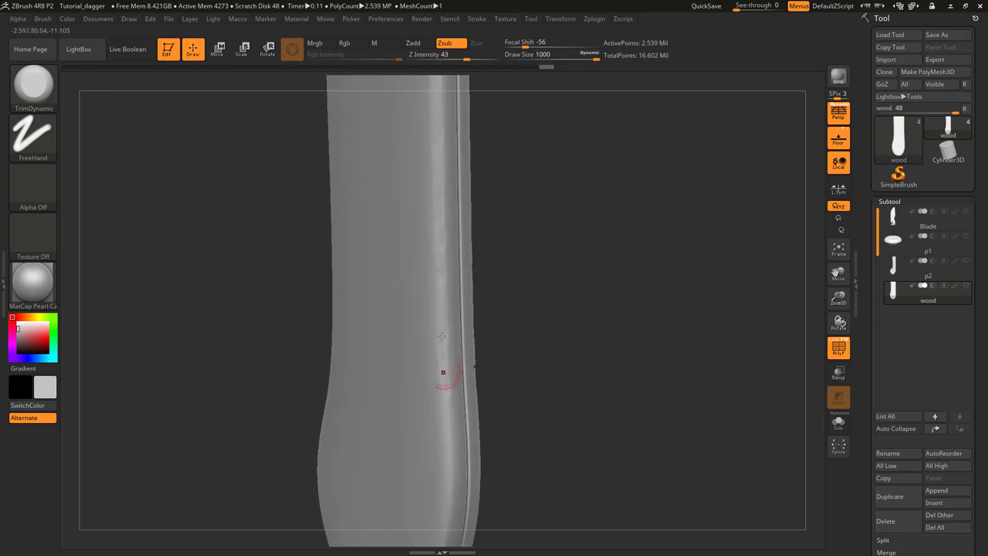
alt+right_drag(448, 429, 419, 203)
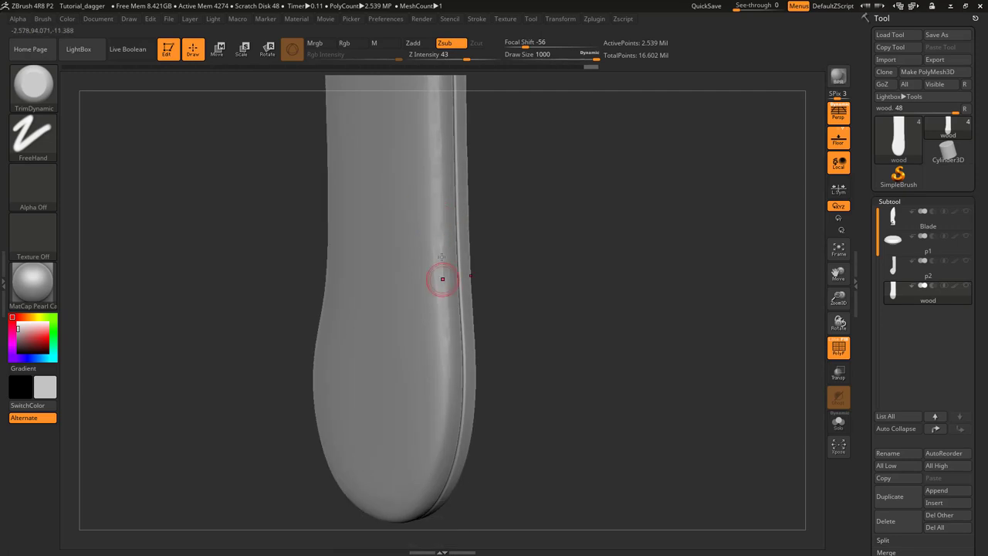
right_drag(445, 224, 450, 273)
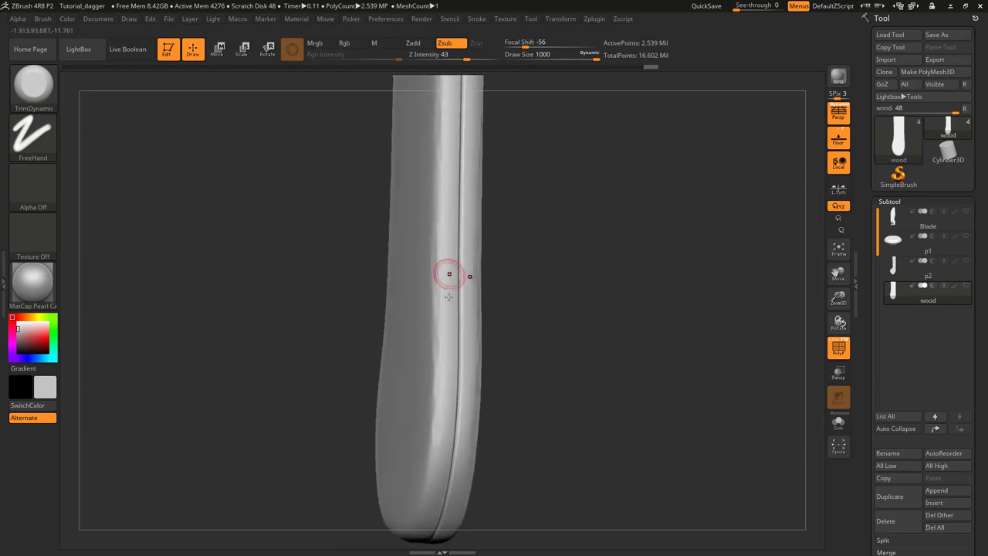
Continue trimming the seam-side edge around the handle's rounded butt end with TrimDynamic
alt+right_drag(444, 331, 467, 216)
drag(470, 307, 467, 351)
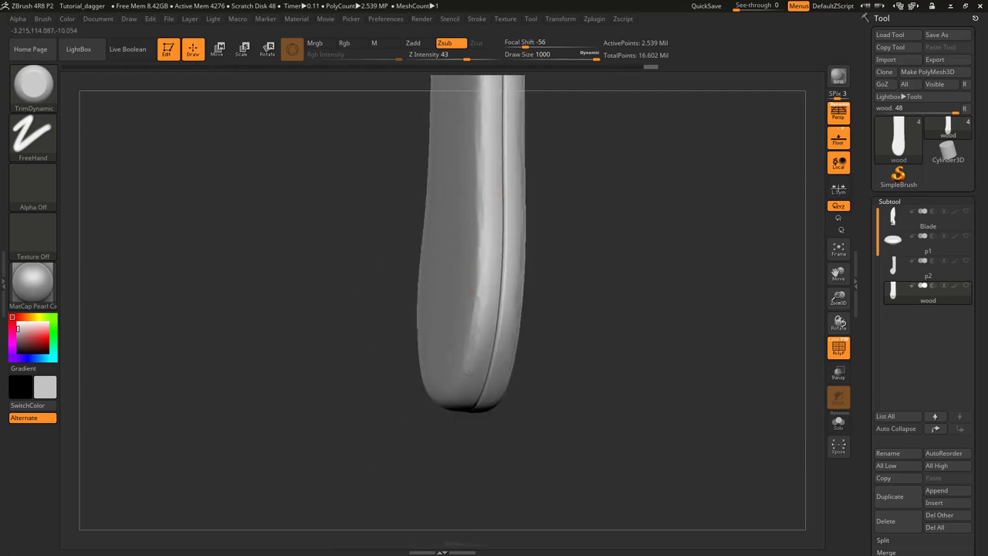
right_drag(456, 386, 485, 283)
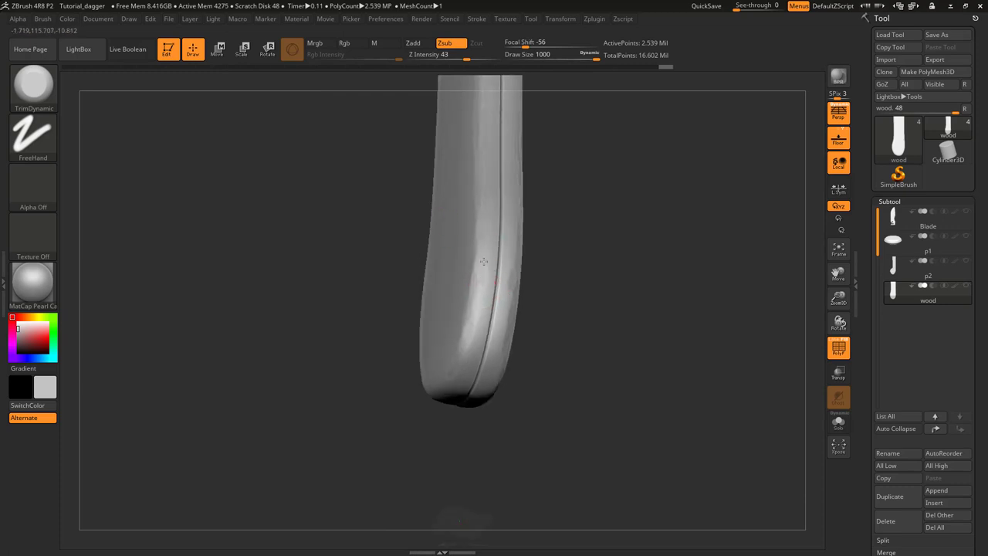
right_drag(481, 200, 470, 324)
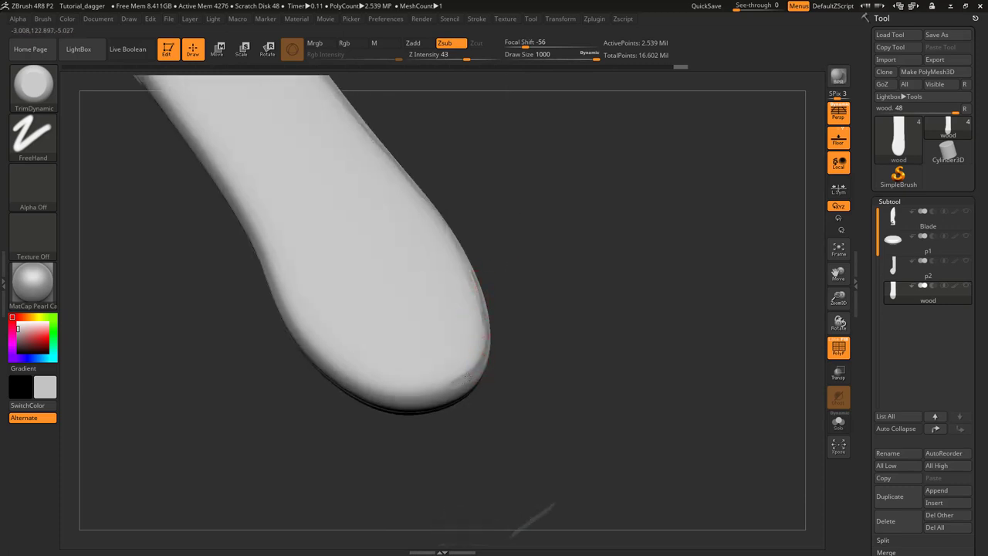
right_drag(436, 391, 452, 308)
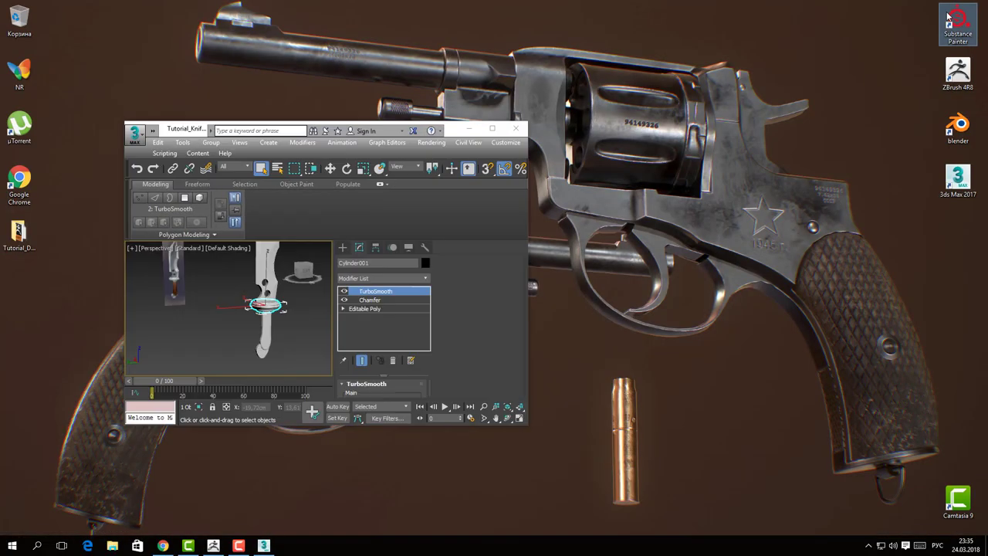
Close the 3ds Max window and return to ZBrush
click(515, 128)
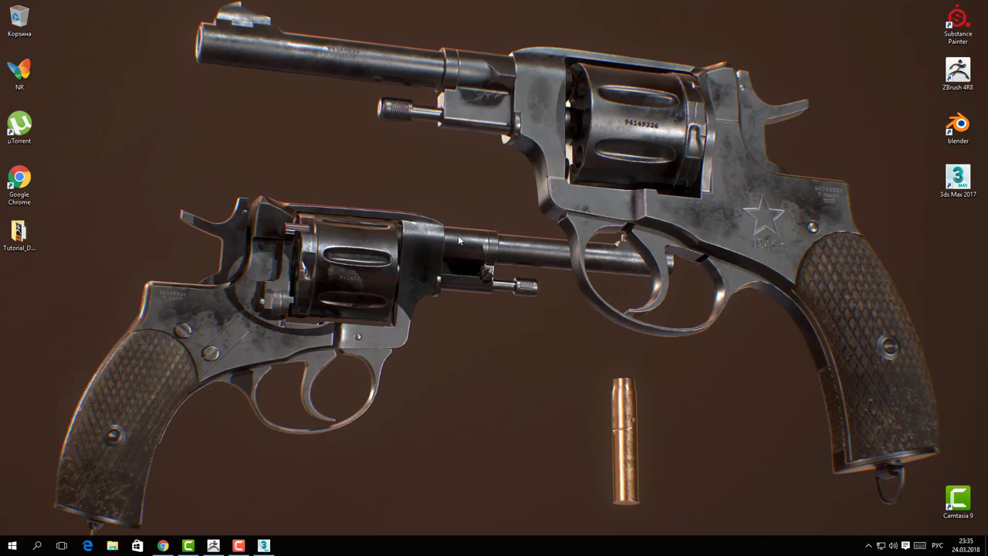
click(213, 546)
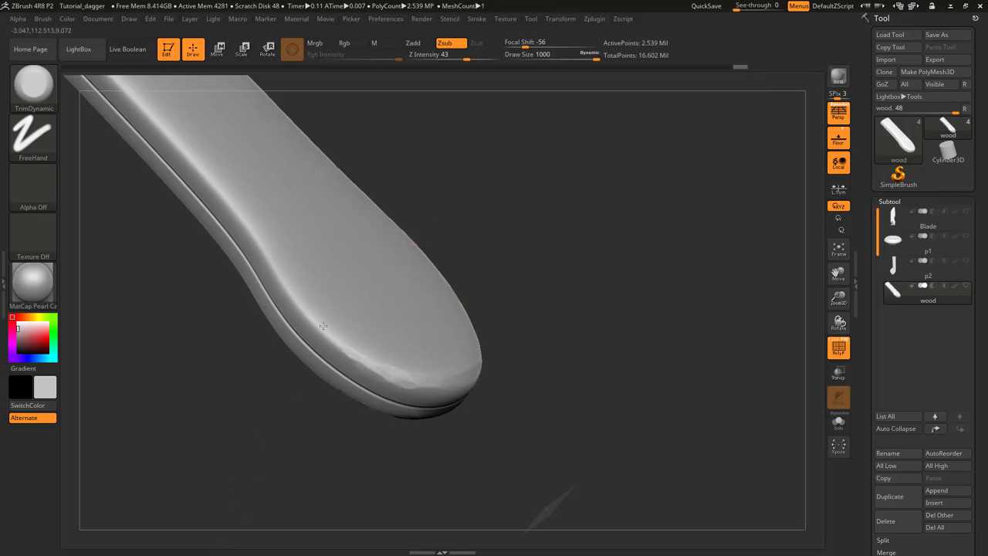
Trim the opposite long edge of the wood handle from the rounded butt up to the flat upper end with TrimDynamic
drag(326, 341, 374, 368)
drag(295, 309, 285, 291)
mouse_move(275, 275)
alt+right_down()
mouse_move(347, 336)
mouse_move(406, 420)
alt+right_up()
drag(183, 175, 377, 389)
mouse_move(350, 357)
mouse_down()
mouse_move(415, 432)
mouse_move(436, 478)
mouse_up()
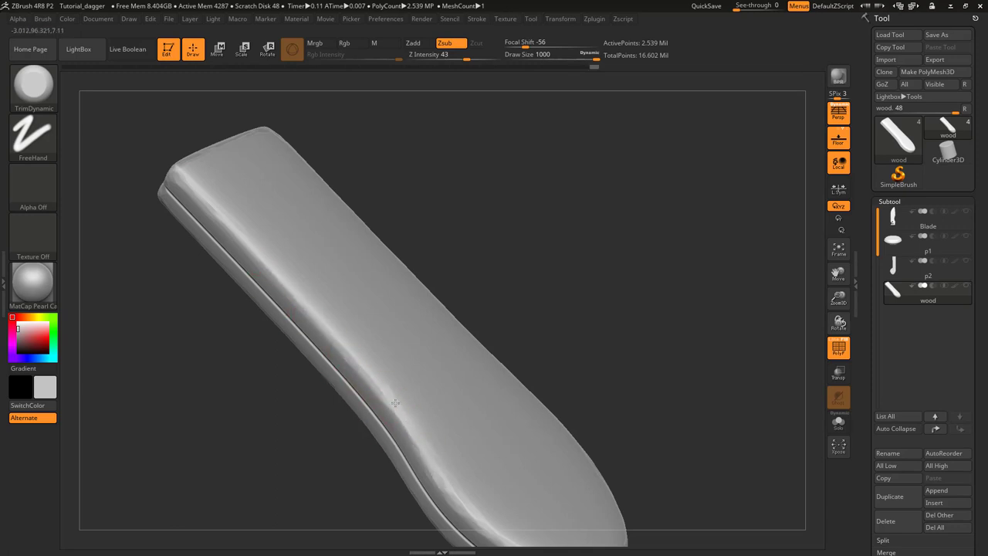
mouse_move(426, 421)
mouse_down()
mouse_move(362, 375)
mouse_move(290, 286)
mouse_move(364, 364)
mouse_up()
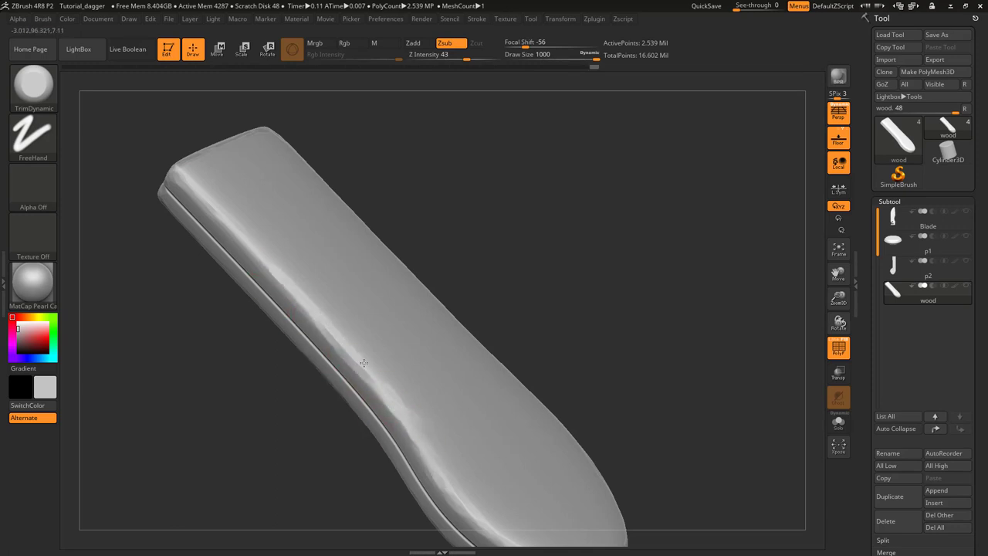
mouse_move(330, 334)
mouse_down()
mouse_move(382, 393)
mouse_move(445, 438)
mouse_move(432, 449)
mouse_move(188, 177)
mouse_up()
right_drag(326, 295, 382, 328)
drag(381, 328, 386, 293)
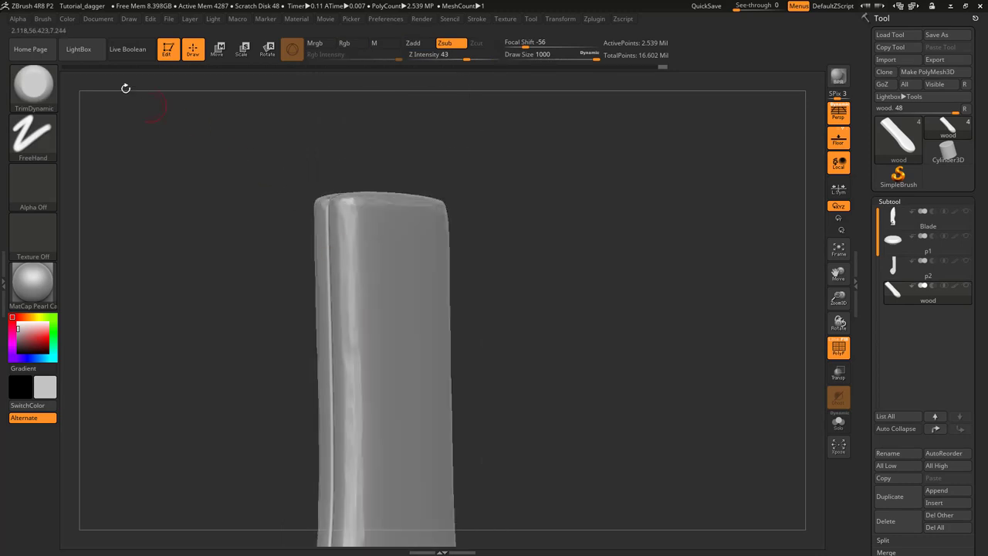
Chip irregular facets into the rim and corners of the handle's flat upper end with the OrbFlatten_Edge brush
click(51, 97)
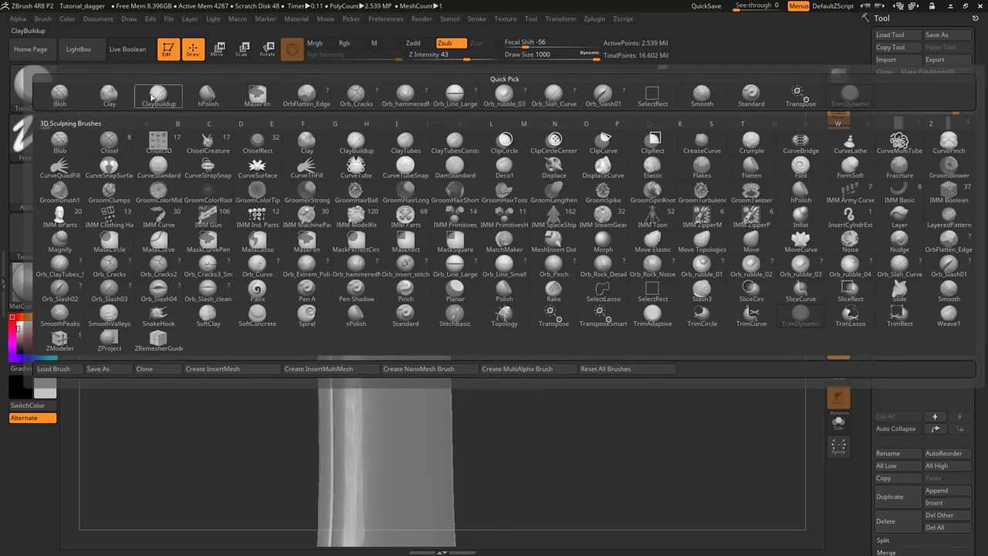
mouse_move(571, 94)
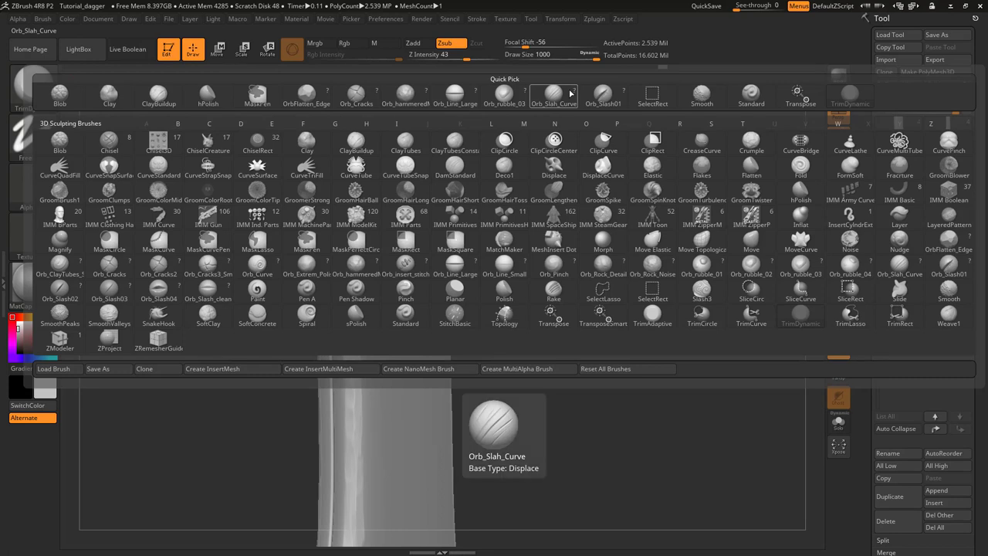
click(306, 93)
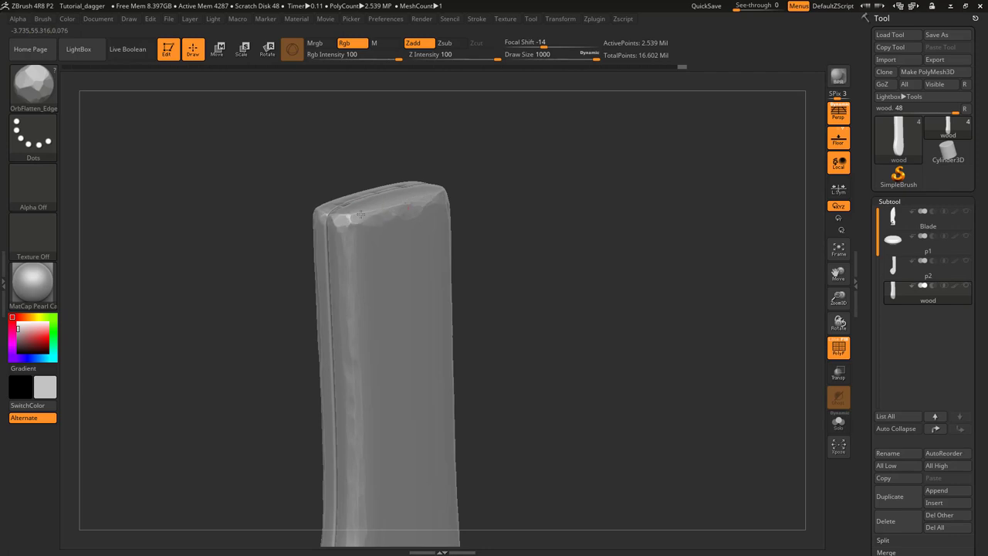
mouse_move(360, 214)
mouse_down()
mouse_move(337, 224)
mouse_move(351, 236)
mouse_up()
drag(287, 285, 232, 297)
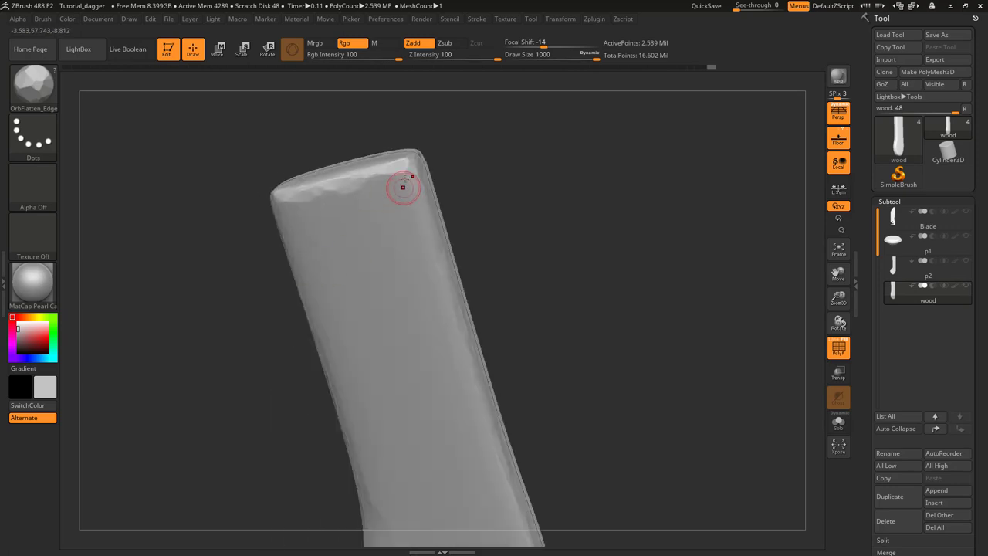
drag(405, 179, 393, 173)
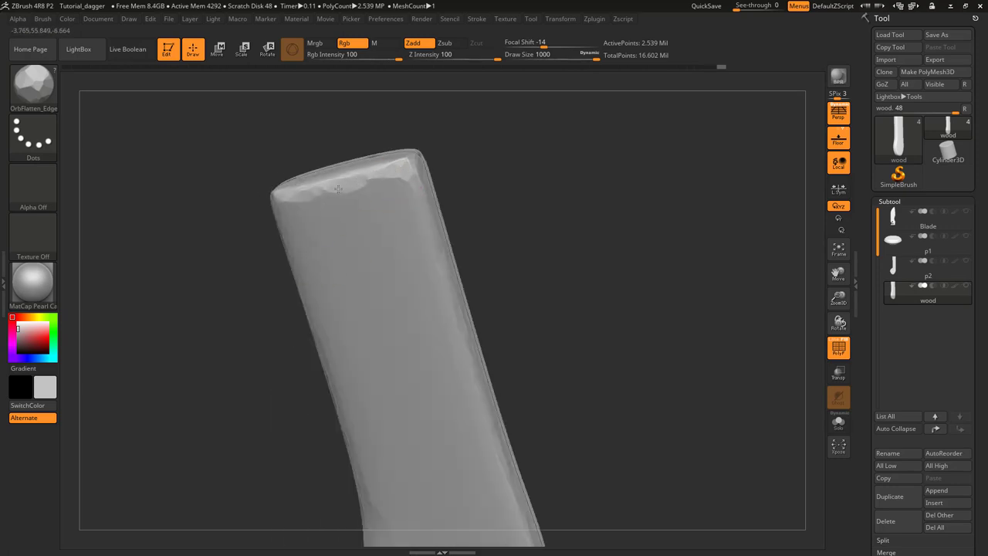
mouse_move(371, 179)
mouse_down()
mouse_move(410, 177)
mouse_move(408, 160)
mouse_up()
right_drag(422, 214, 419, 203)
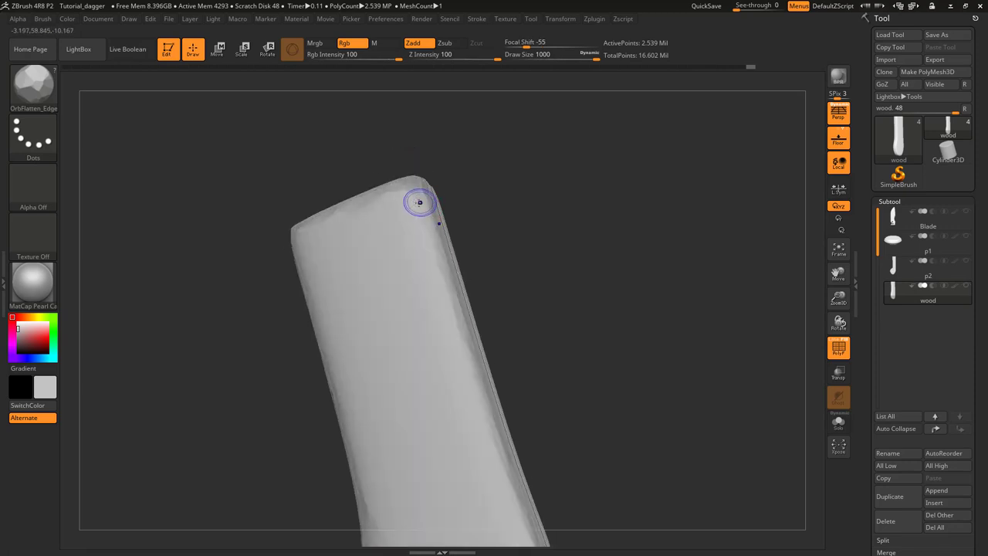
Carve OrbFlatten_Edge facets along the handle's long edge and around the rim of its rounded butt
right_drag(446, 267, 419, 221)
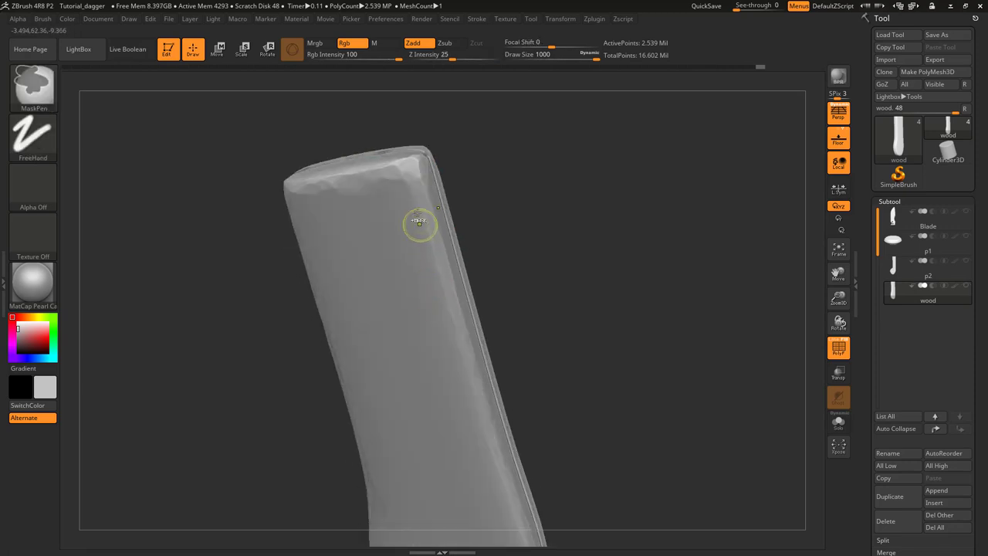
right_drag(465, 368, 397, 147)
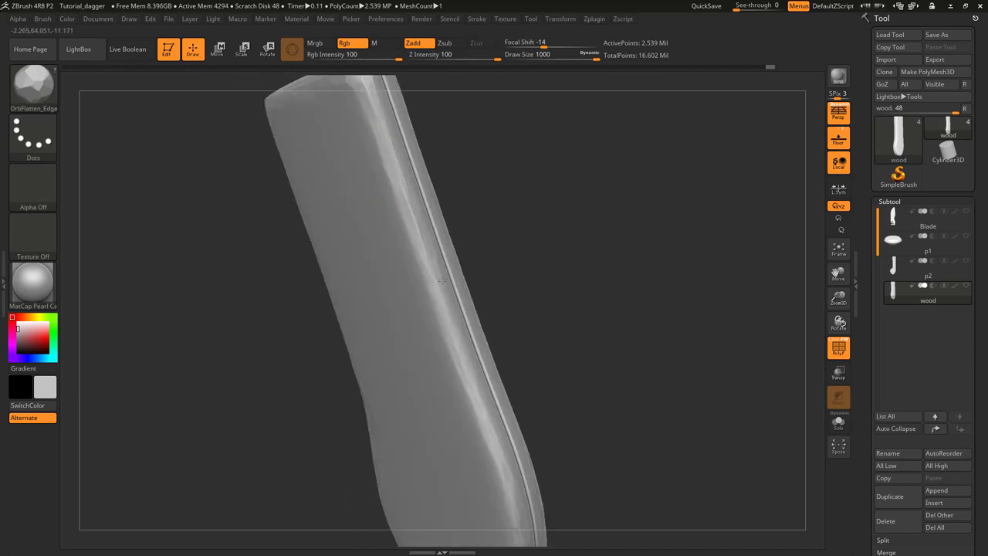
right_drag(483, 416, 463, 260)
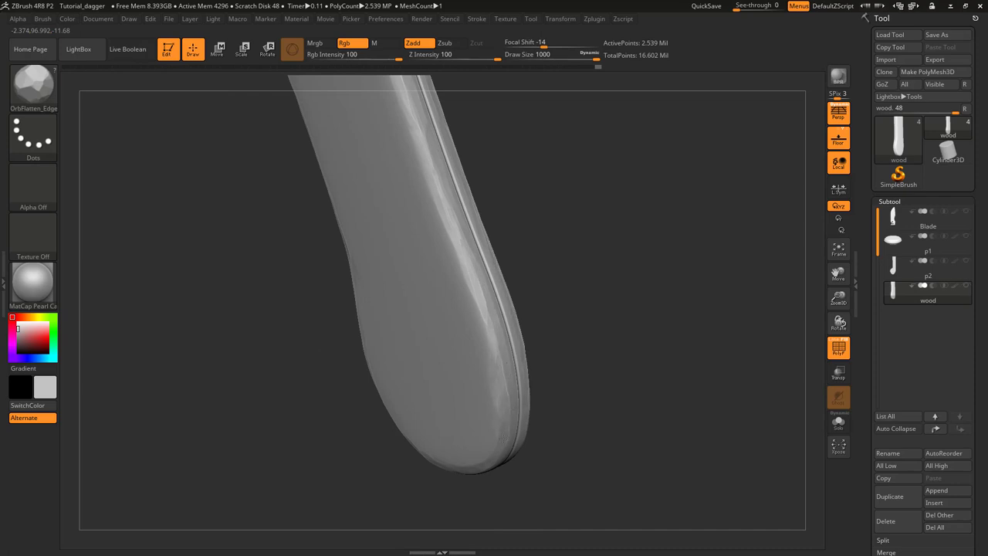
mouse_move(504, 403)
right_down()
mouse_move(465, 214)
mouse_move(480, 280)
mouse_move(538, 273)
mouse_move(496, 280)
right_up()
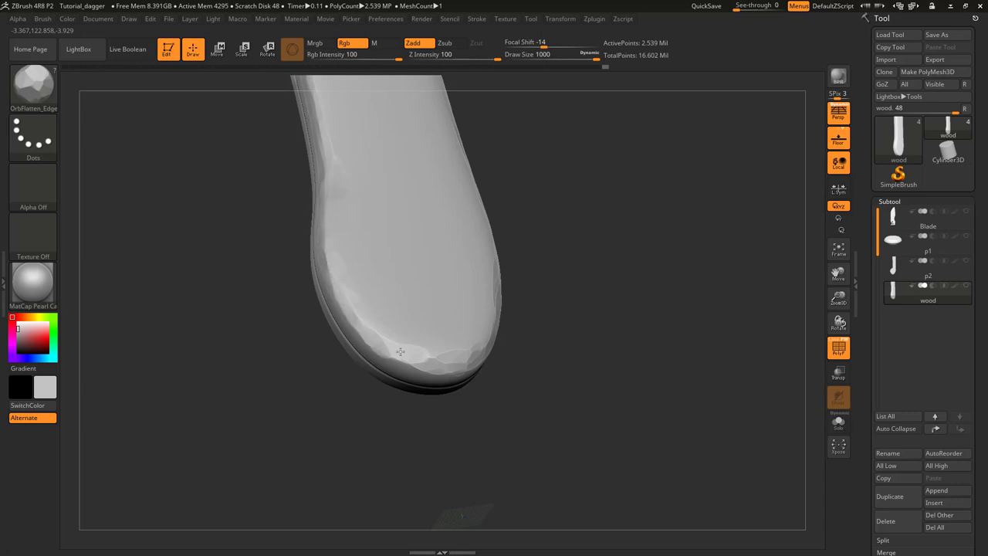
Add more OrbFlatten_Edge facets across the lowest part of the rim on the handle's rounded butt
drag(400, 358, 468, 364)
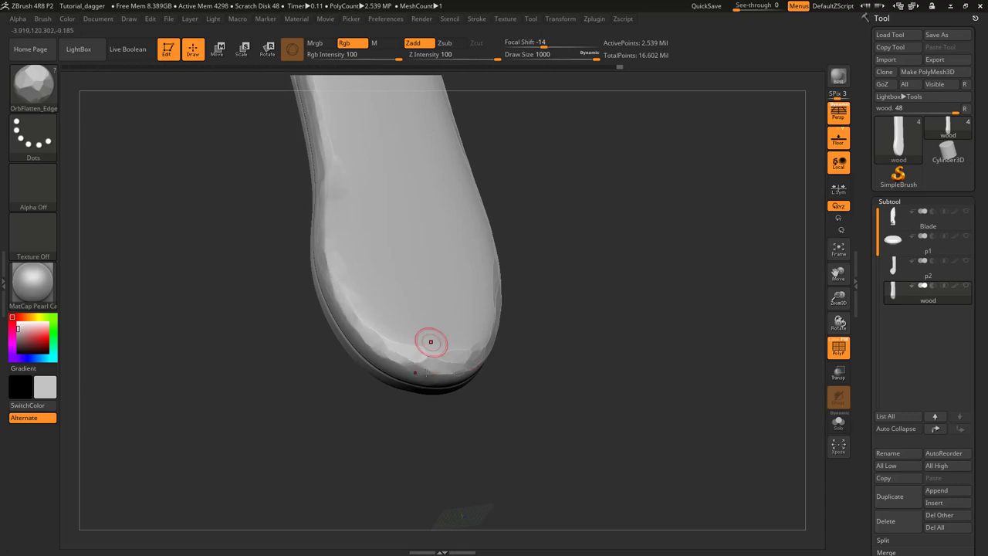
mouse_move(430, 342)
right_down()
mouse_move(415, 382)
mouse_move(404, 293)
mouse_move(415, 289)
mouse_move(422, 348)
mouse_move(423, 256)
mouse_move(424, 315)
right_up()
right_drag(425, 315, 435, 416)
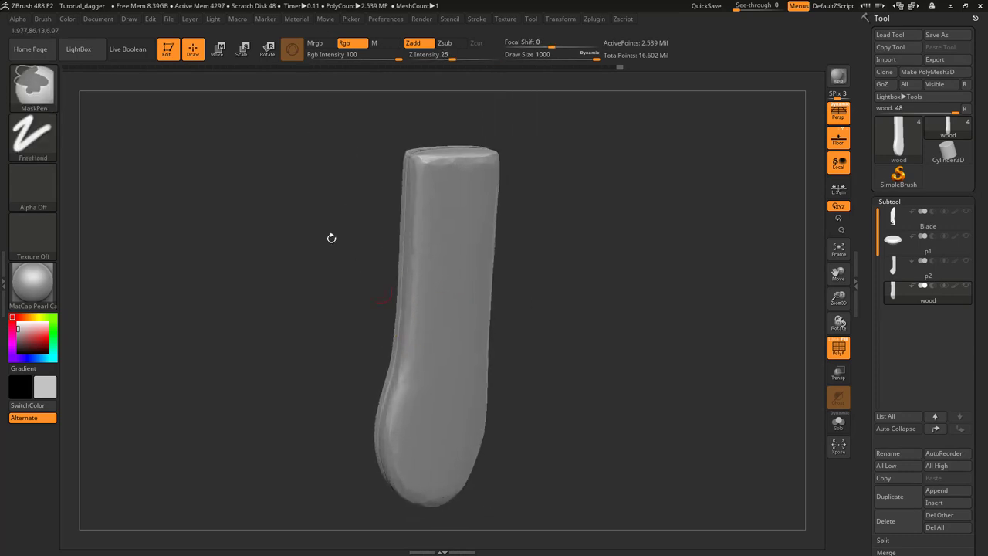
click(44, 92)
click(153, 98)
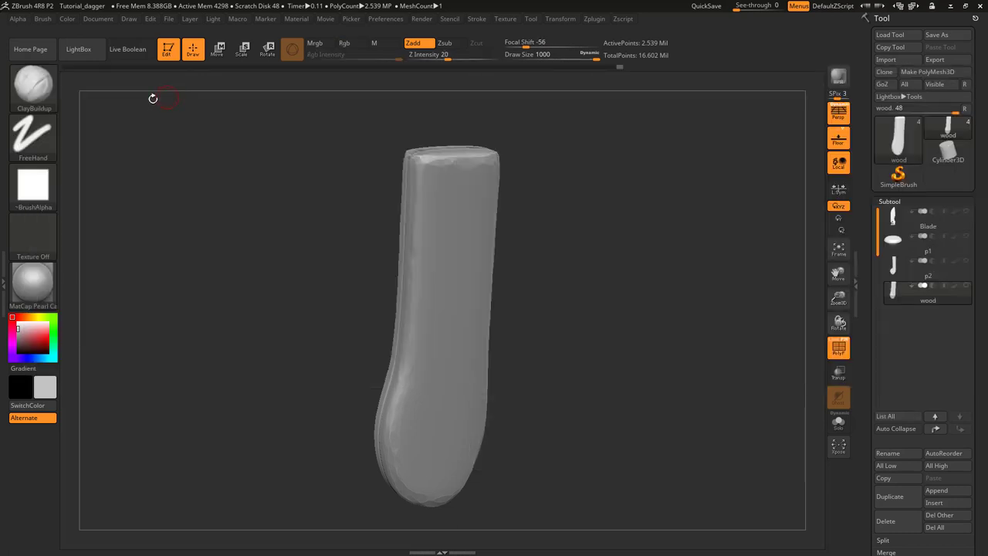
mouse_move(186, 140)
right_down()
mouse_move(416, 194)
mouse_move(417, 255)
right_up()
drag(423, 140, 427, 143)
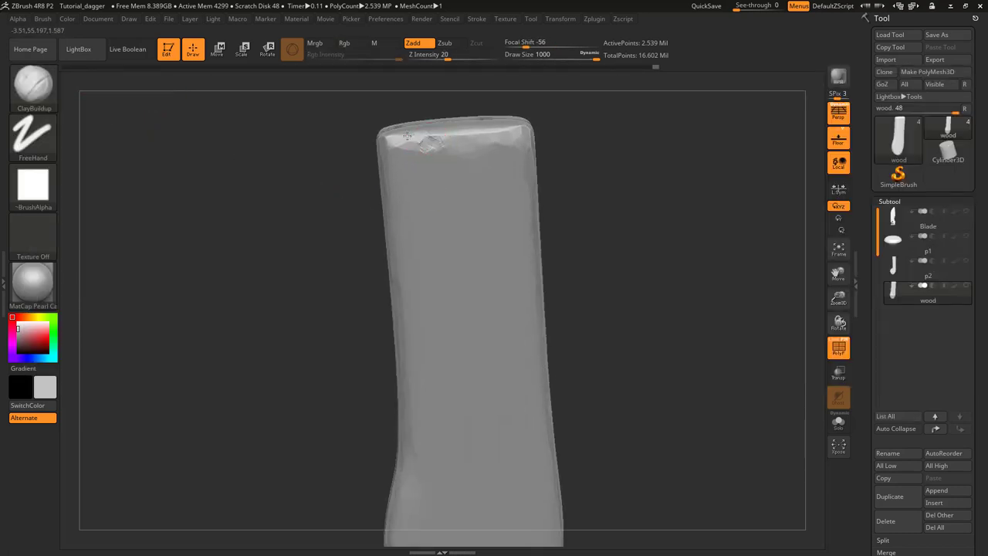
key(ctrl)
key(ctrl+z)
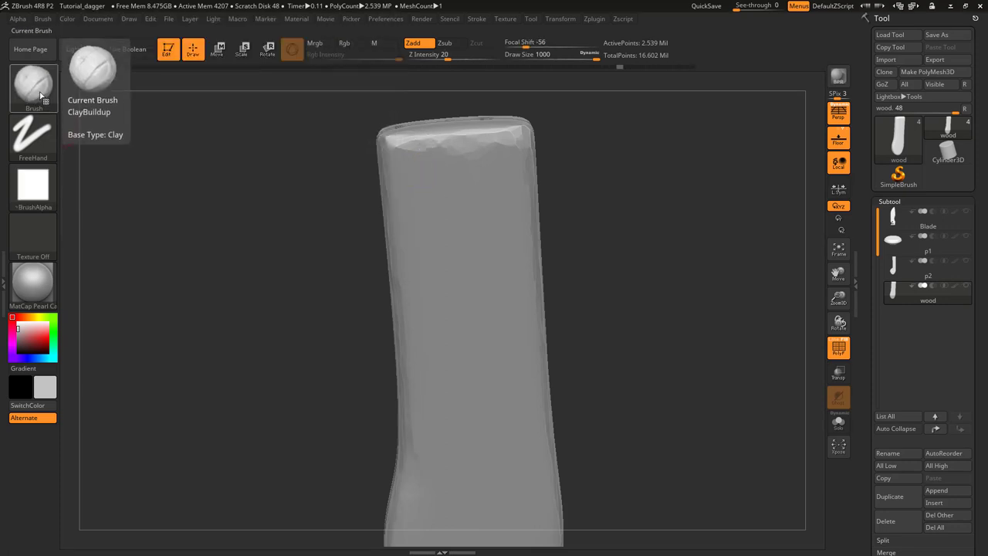
Select the Orb_Cracks brush for sculpting the wood handle
click(40, 96)
mouse_move(352, 99)
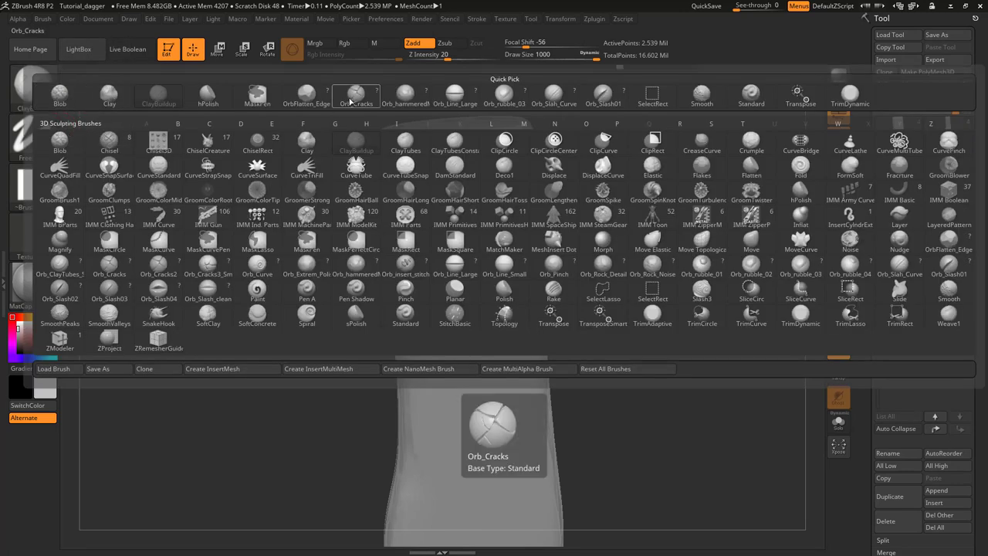
click(352, 98)
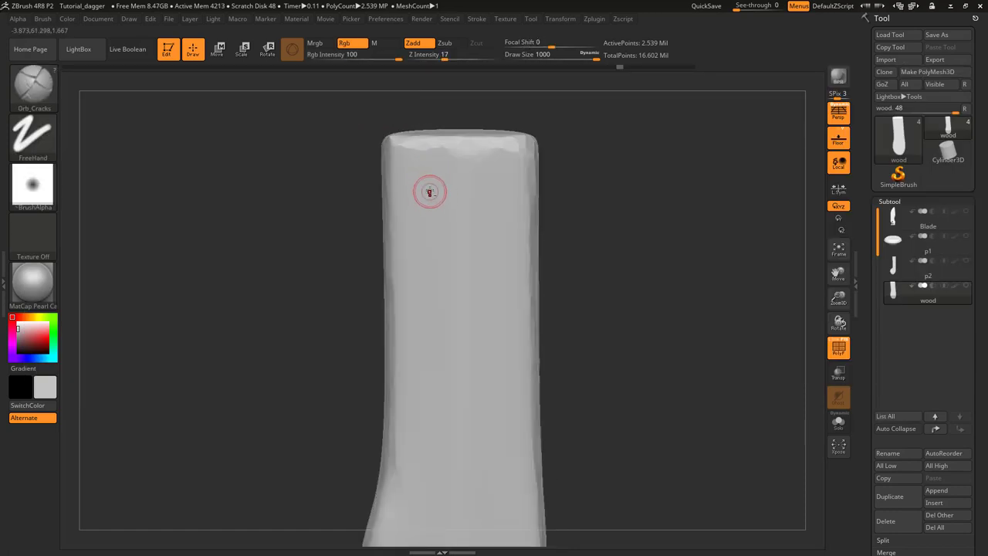
Switch to Chrome, examine the wood grain, knots and rivets on the reference dagger's handle, and return to ZBrush
key(alt+Tab)
click(655, 287)
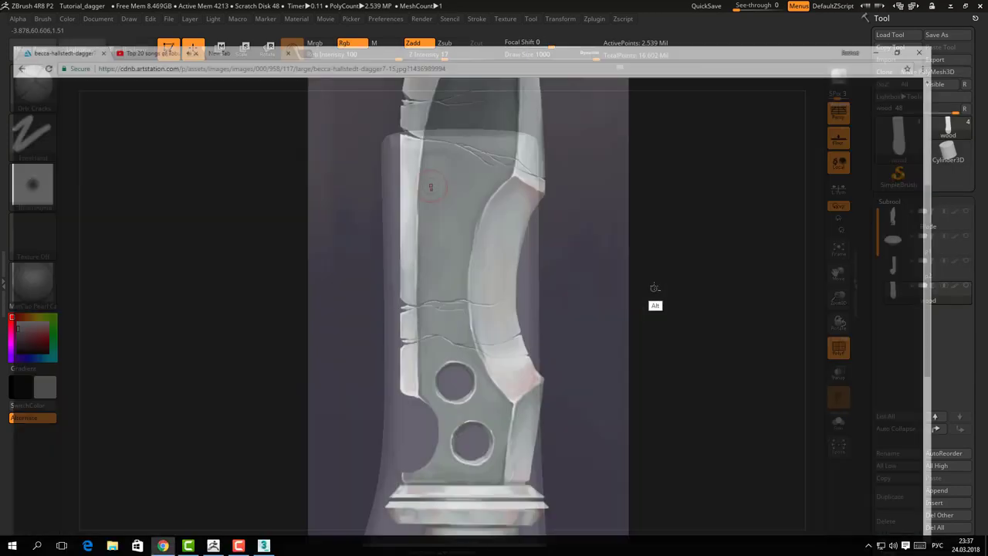
click(655, 287)
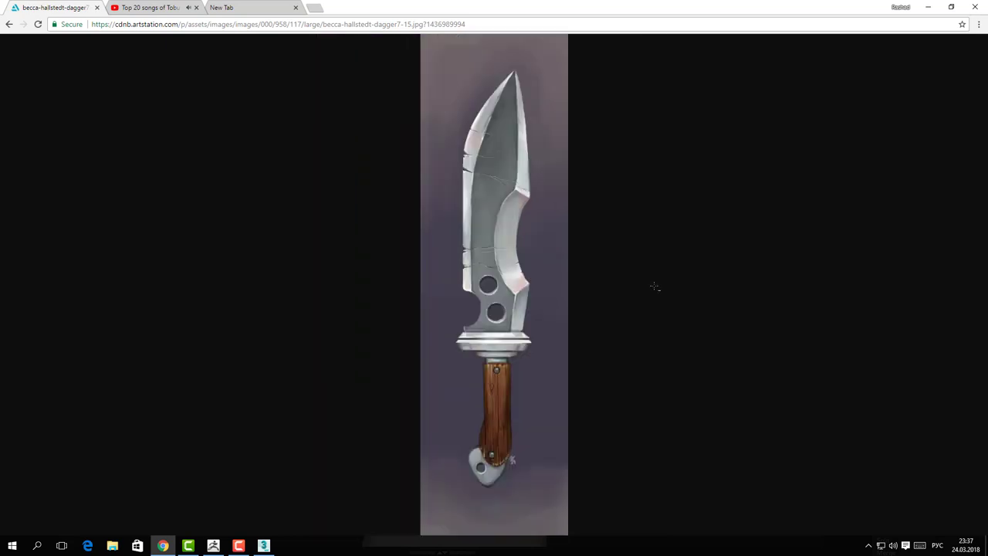
click(654, 287)
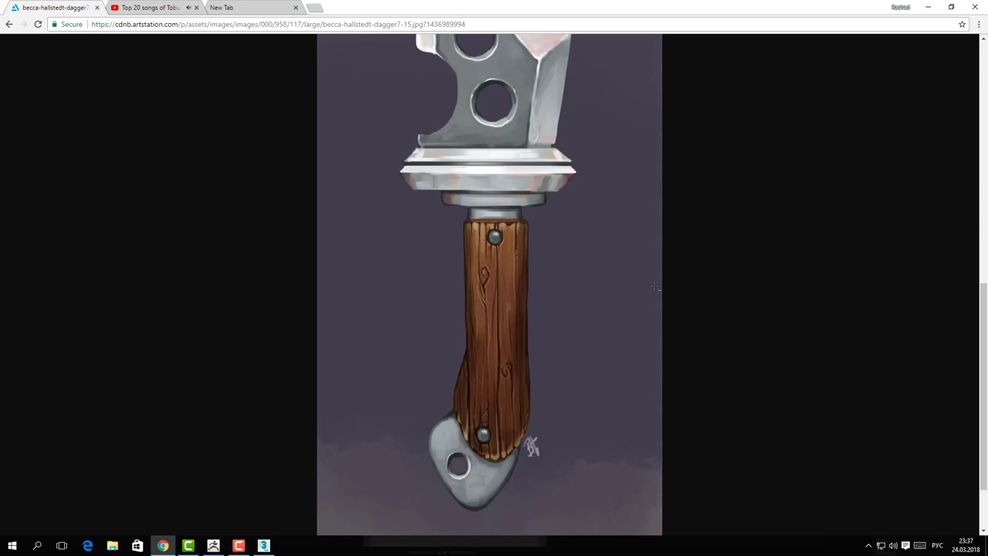
click(263, 545)
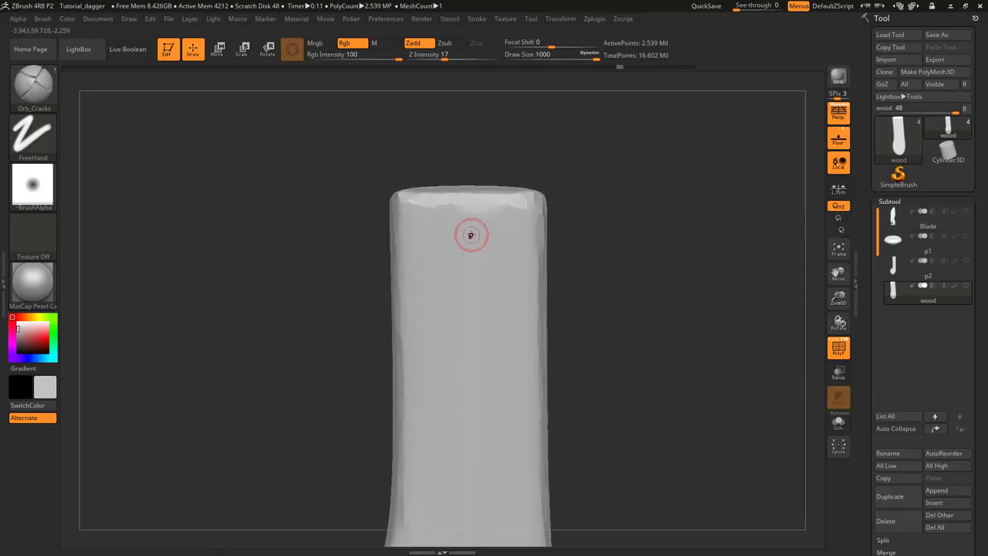
Carve a small rivet ring with Orb_Cracks near the handle's flat upper end and another near its rounded butt
drag(471, 229, 465, 257)
alt+right_drag(452, 273, 452, 154)
ctrl+right_drag(452, 155, 445, 218)
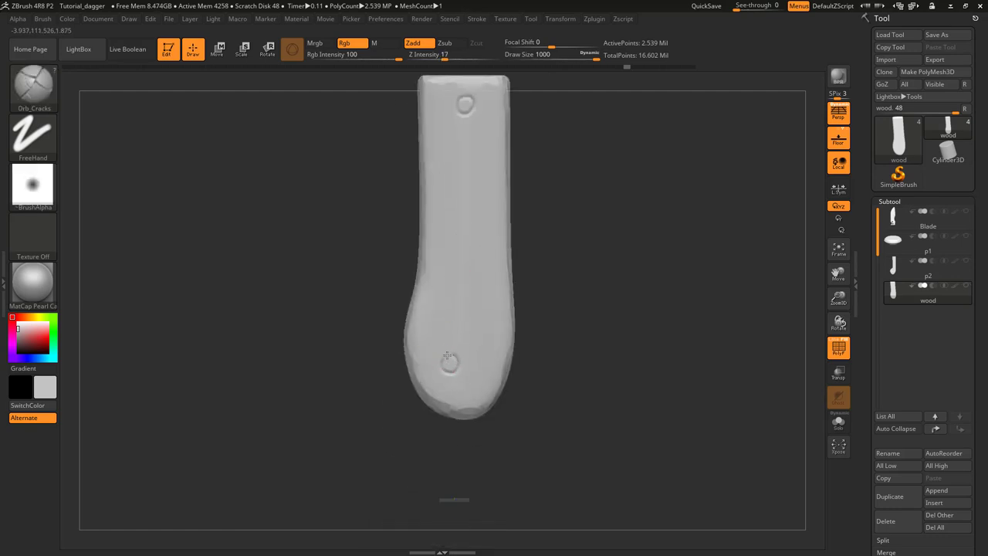
alt+right_drag(408, 418, 409, 500)
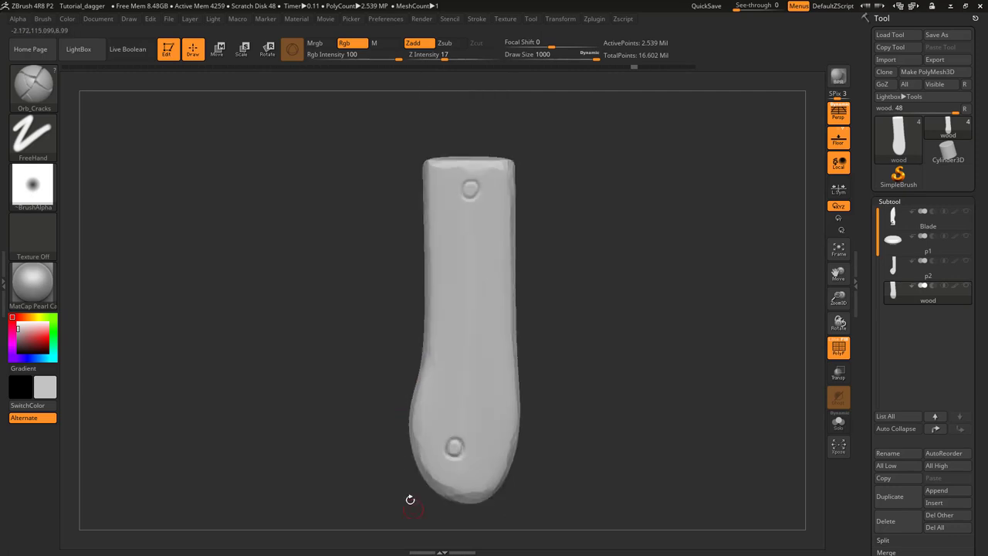
Carve a short notch into the rounded butt's rim, try a long crack running up from it, and undo that long stroke
alt+right_drag(427, 298, 422, 369)
ctrl+right_drag(440, 227, 430, 199)
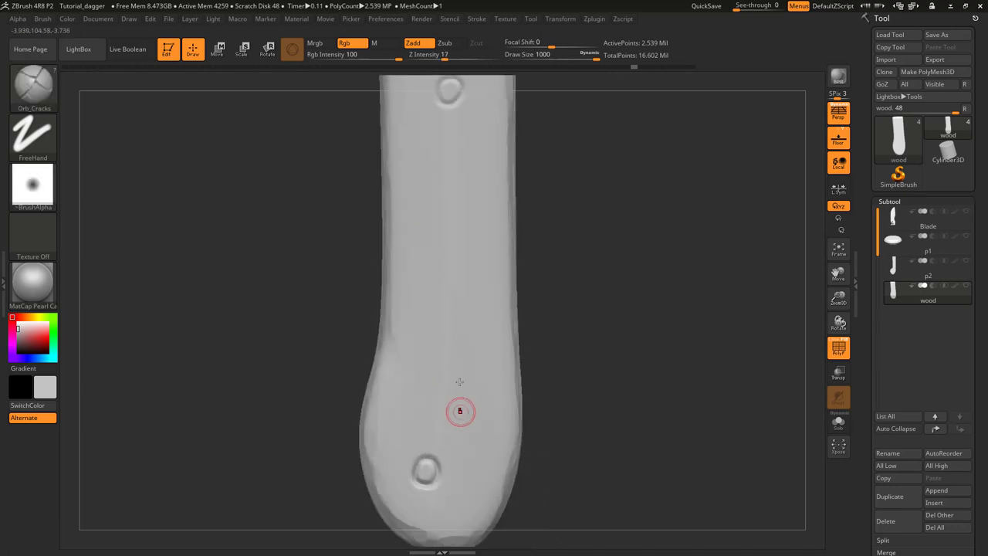
alt+right_drag(460, 410, 445, 316)
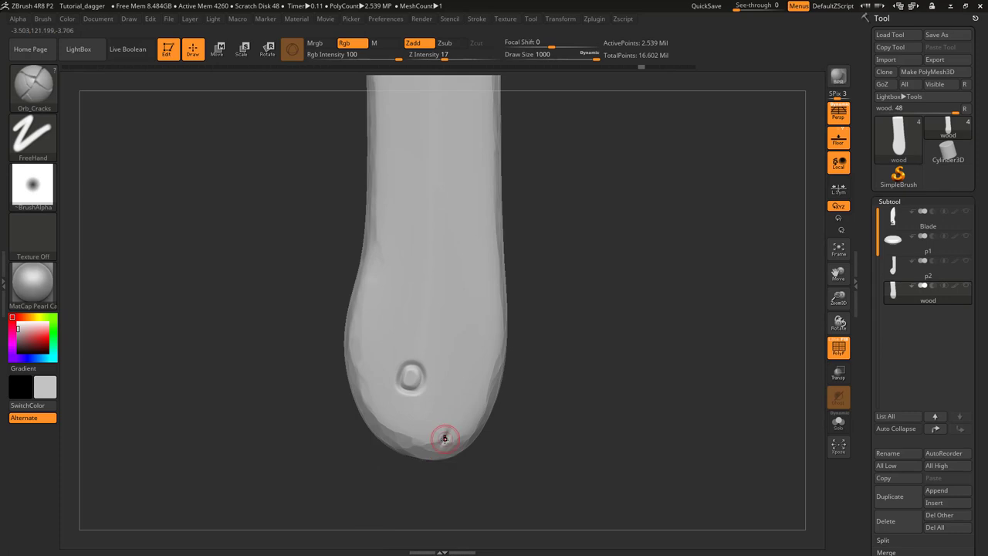
drag(445, 438, 445, 373)
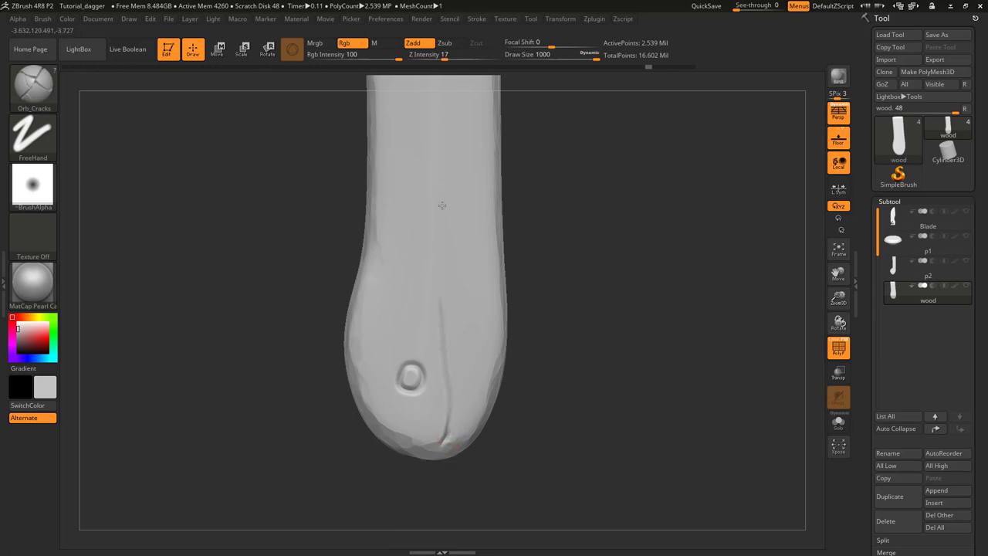
key(ctrl+z)
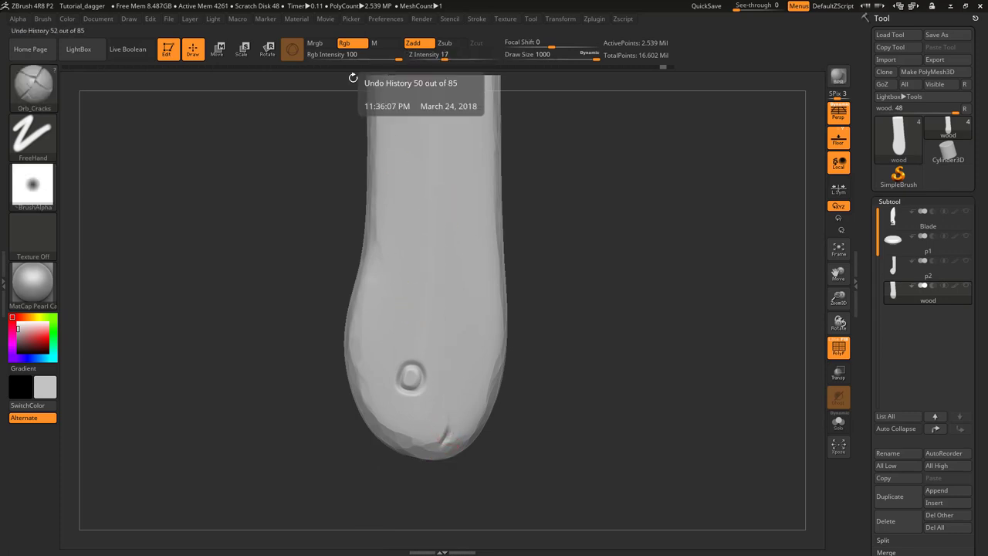
Set the Orb_Cracks draw size to 676 and carve a long thin crack from the butt's notch past the lower rivet ring up the handle
click(33, 87)
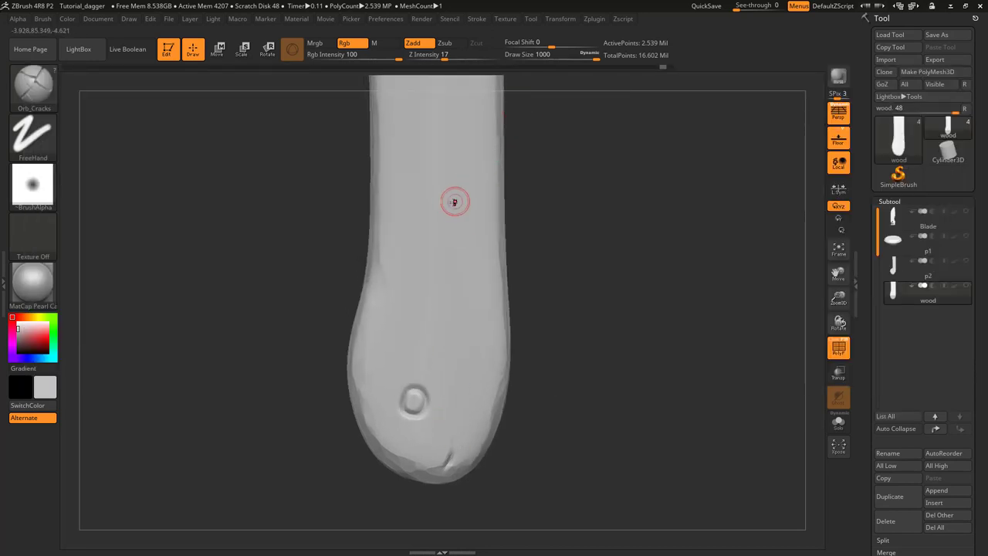
key(s)
drag(448, 204, 433, 207)
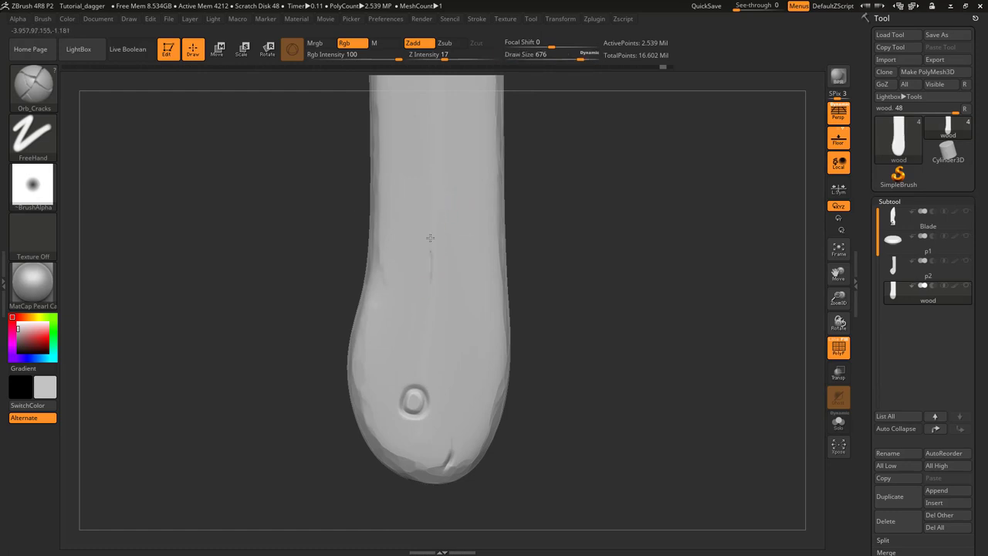
key(ctrl+z)
mouse_move(443, 467)
mouse_down()
mouse_move(455, 438)
mouse_move(447, 394)
mouse_up()
drag(433, 231, 421, 120)
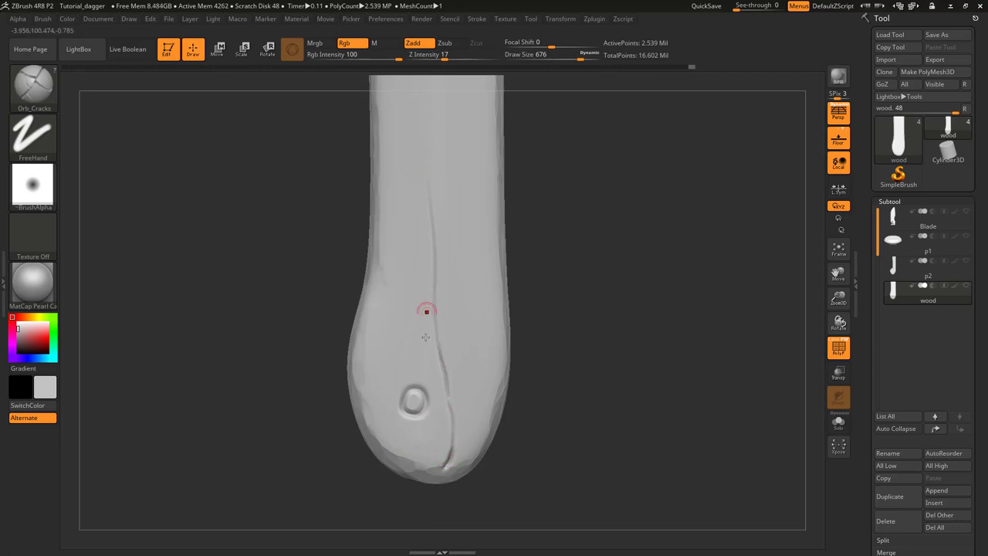
alt+right_drag(429, 337, 425, 256)
drag(445, 310, 450, 376)
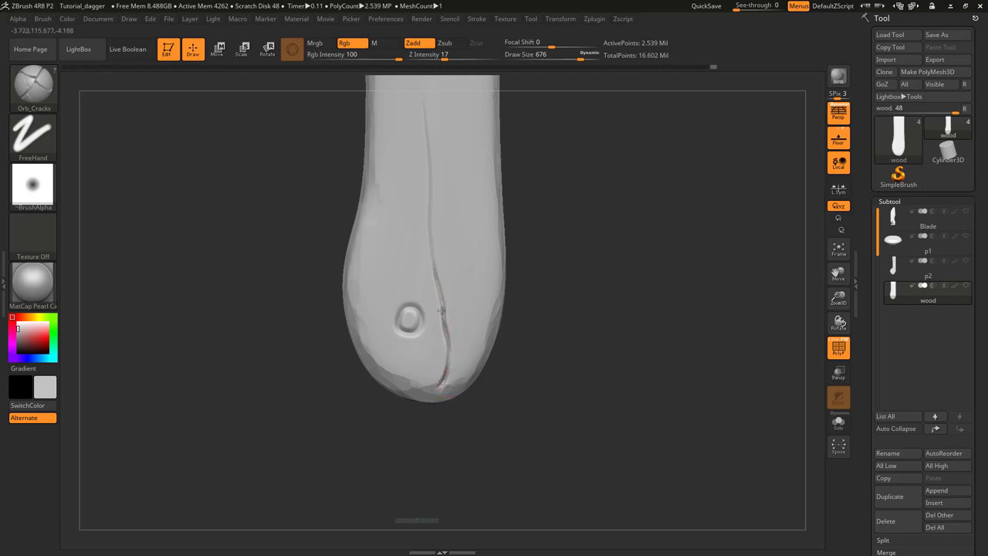
drag(441, 310, 435, 278)
Carve a crack from the flat upper end to the upper rivet ring and continue it below the ring down the handle
right_drag(429, 179, 393, 152)
drag(404, 163, 408, 186)
drag(415, 225, 431, 263)
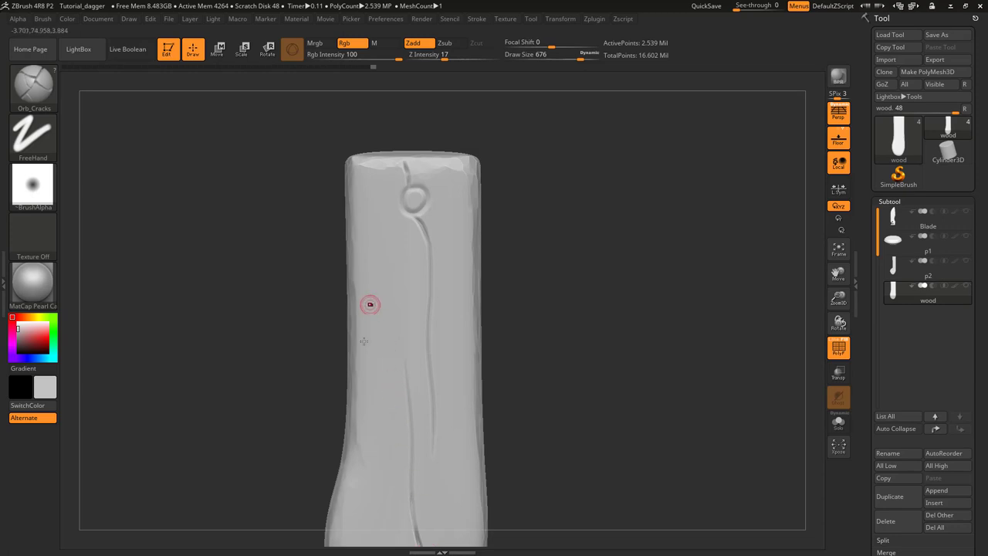
Carve a diamond-shaped wood knot just above the upper tip of the long crack rising from the butt
alt+right_drag(370, 304, 353, 358)
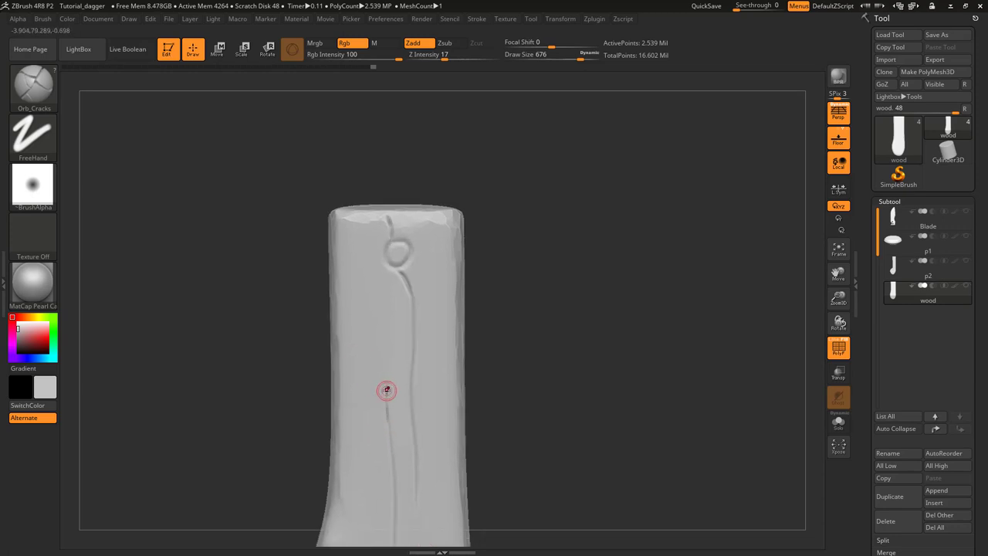
mouse_move(379, 347)
mouse_down()
mouse_move(375, 386)
mouse_move(384, 353)
mouse_up()
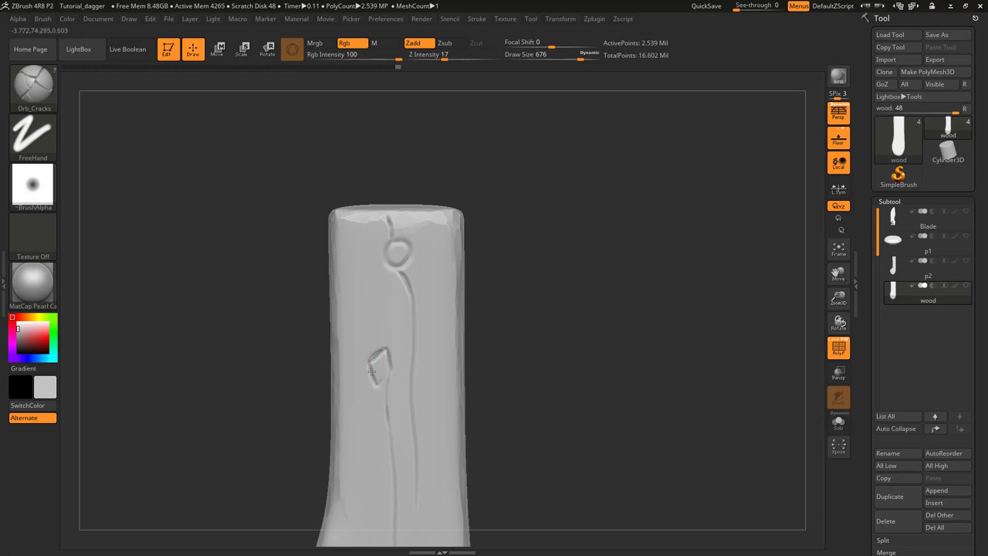
alt+right_drag(384, 371, 383, 290)
drag(385, 275, 390, 290)
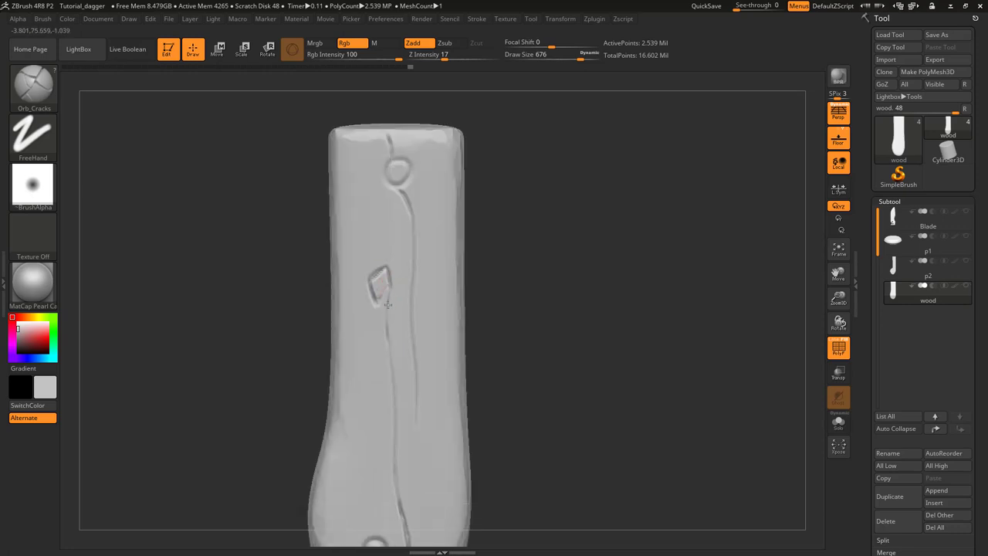
Join the long butt crack to the diamond-shaped knot and deepen it along its length with Orb_Cracks
drag(387, 325, 386, 315)
drag(389, 359, 396, 409)
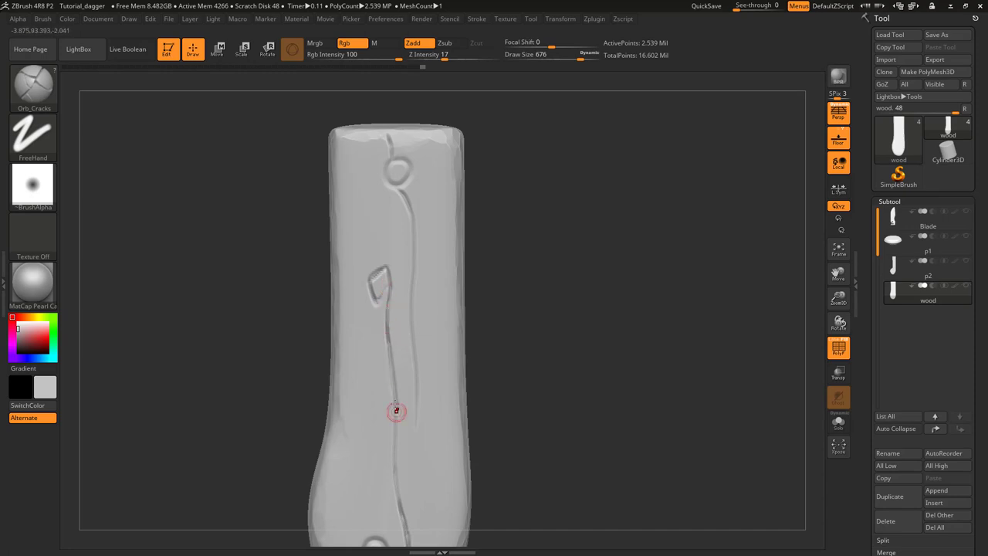
alt+right_drag(392, 386, 395, 246)
drag(396, 283, 398, 314)
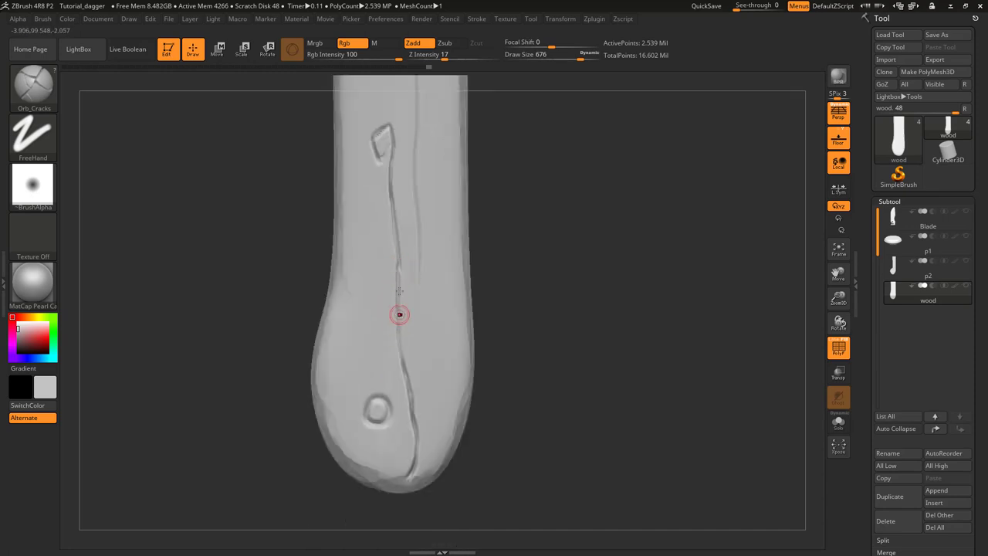
drag(402, 358, 403, 368)
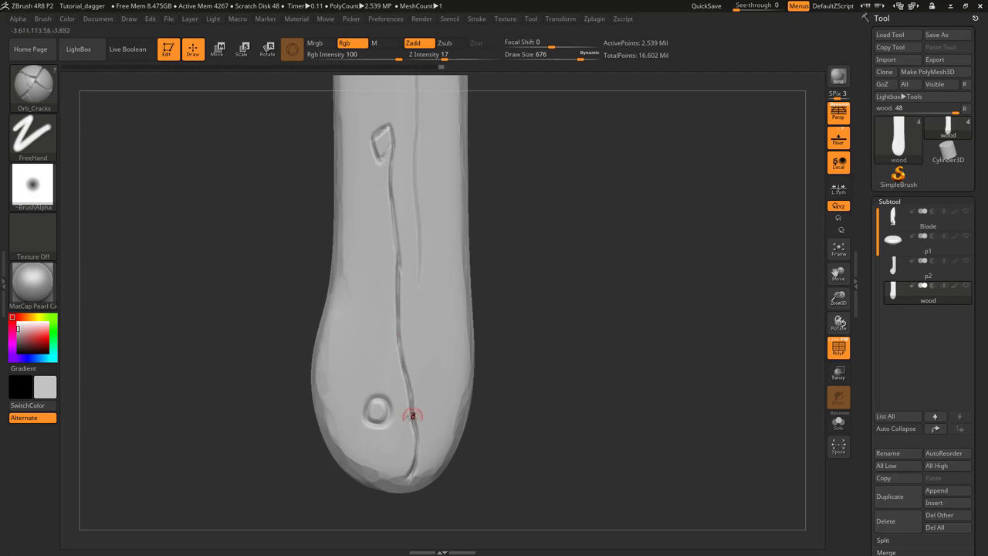
Deepen the crack below the upper rivet ring and taper it out toward the handle's middle
alt+right_drag(401, 221, 394, 378)
drag(396, 204, 404, 223)
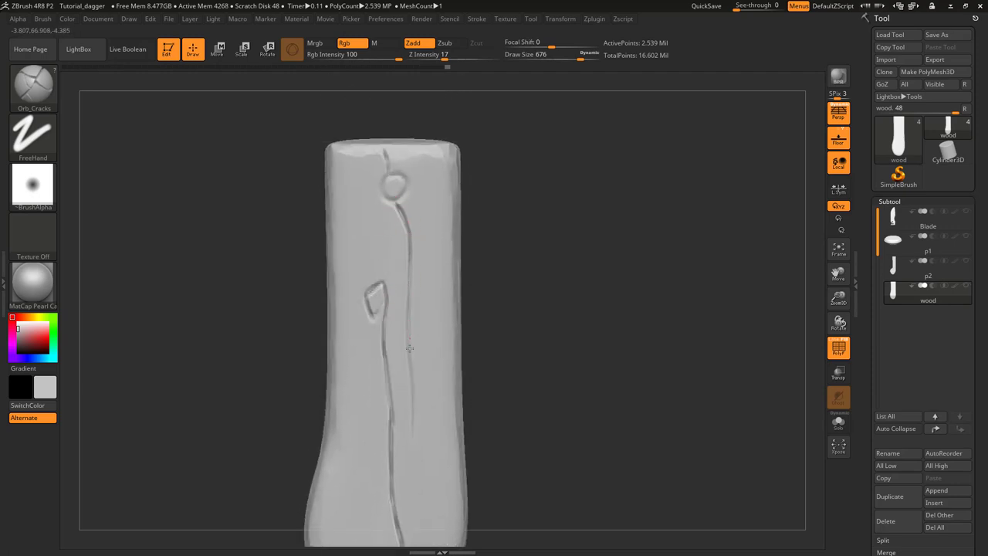
drag(415, 401, 412, 420)
Carve another long crack from the flat upper end, between the knot and the nearer long edge, down toward the butt
alt+right_drag(391, 356, 387, 386)
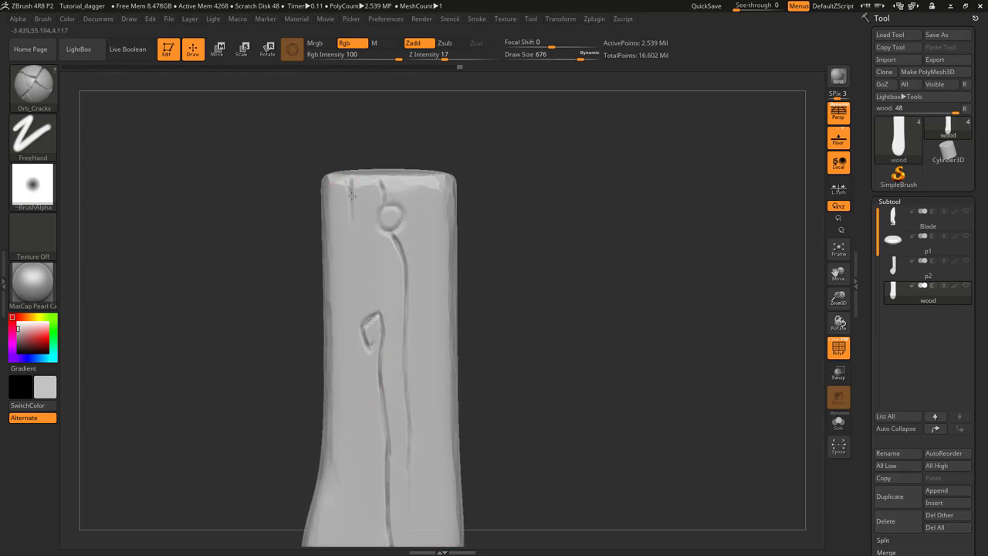
mouse_move(349, 193)
mouse_down()
mouse_move(357, 440)
mouse_move(360, 400)
mouse_up()
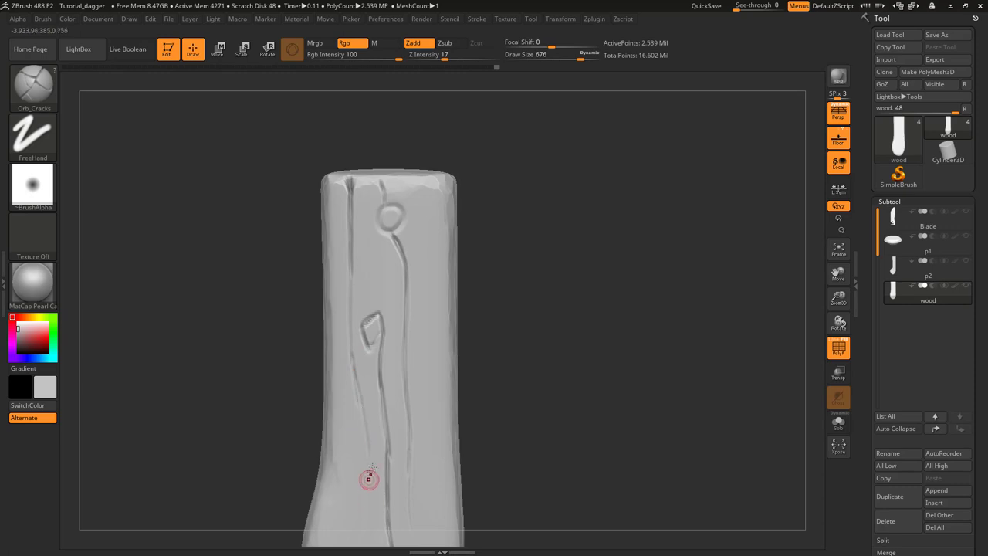
drag(370, 448, 367, 522)
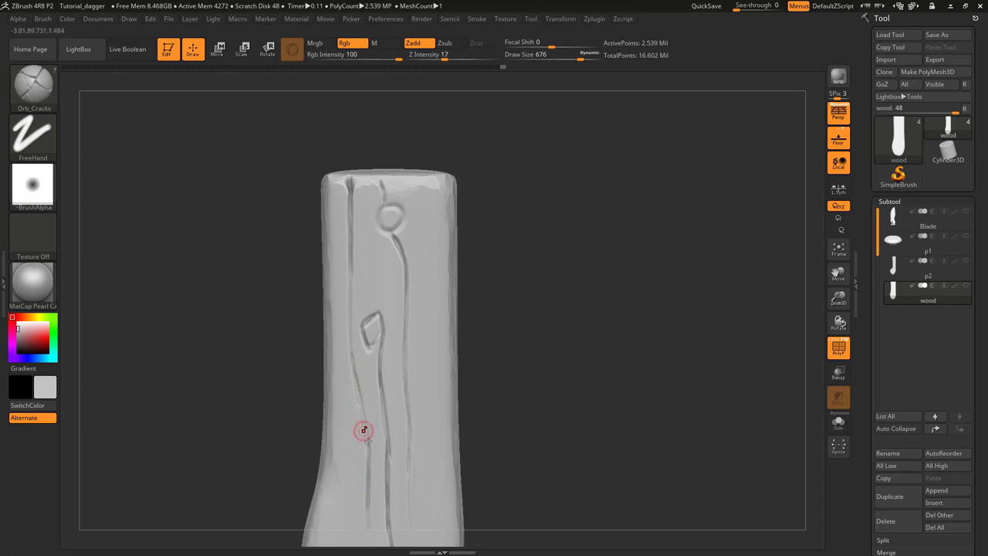
Carve and deepen a branch that splits off the newest crack below the knot and runs down to the lower rivet ring
alt+right_drag(350, 395, 385, 266)
mouse_move(381, 245)
mouse_down()
mouse_move(379, 386)
mouse_move(391, 450)
mouse_up()
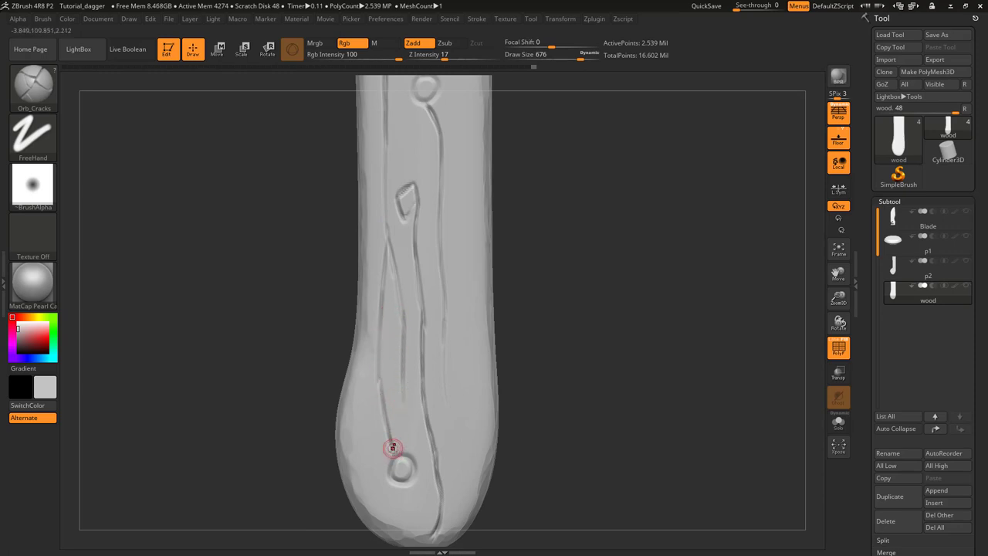
drag(387, 417, 375, 323)
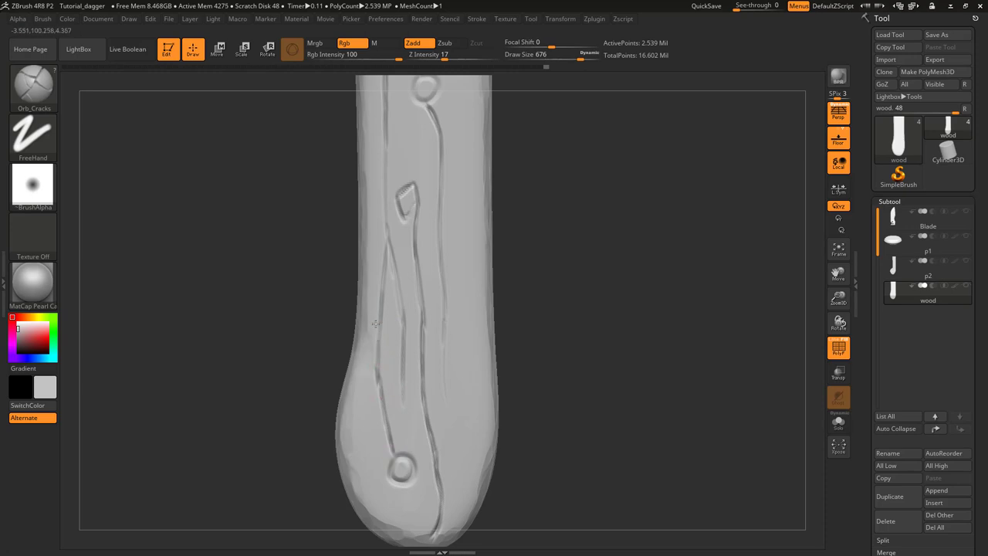
drag(387, 240, 378, 330)
drag(383, 264, 377, 363)
alt+right_drag(379, 422, 386, 293)
right_drag(452, 304, 414, 296)
alt+right_drag(416, 244, 419, 289)
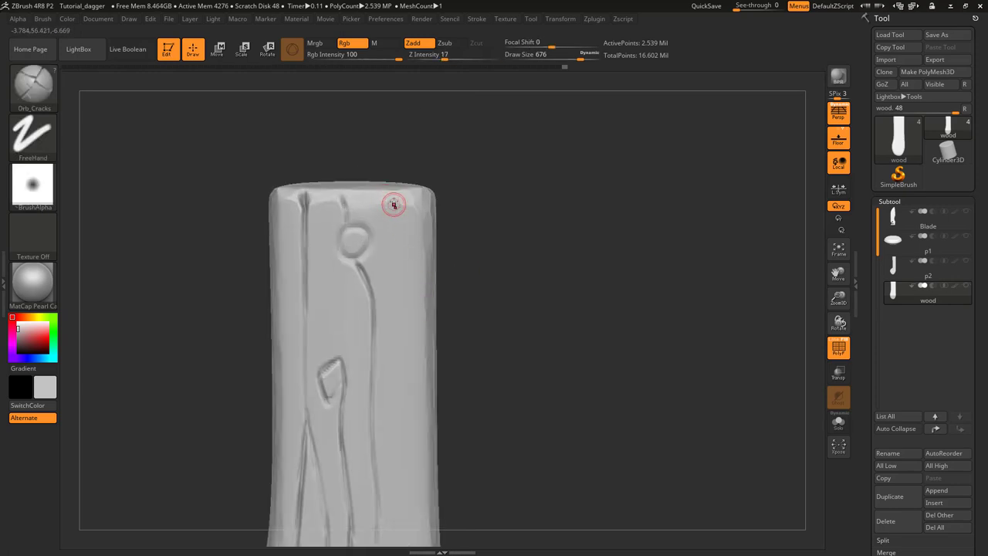
Carve a crack from the flat upper end along the straighter long edge, ending in a leaf-shaped split at mid-handle
drag(393, 196, 393, 244)
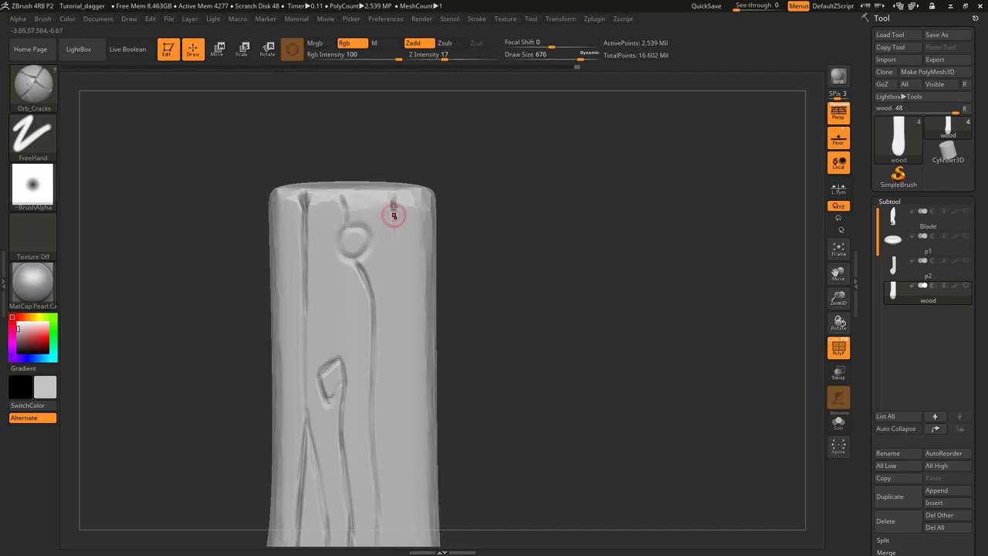
drag(404, 280, 414, 390)
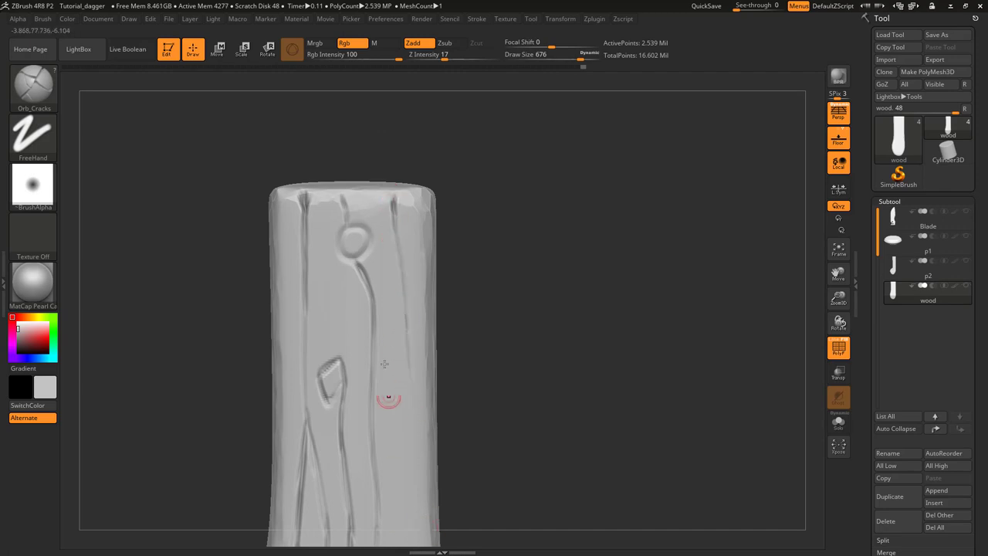
alt+right_drag(393, 352, 385, 171)
drag(388, 166, 394, 279)
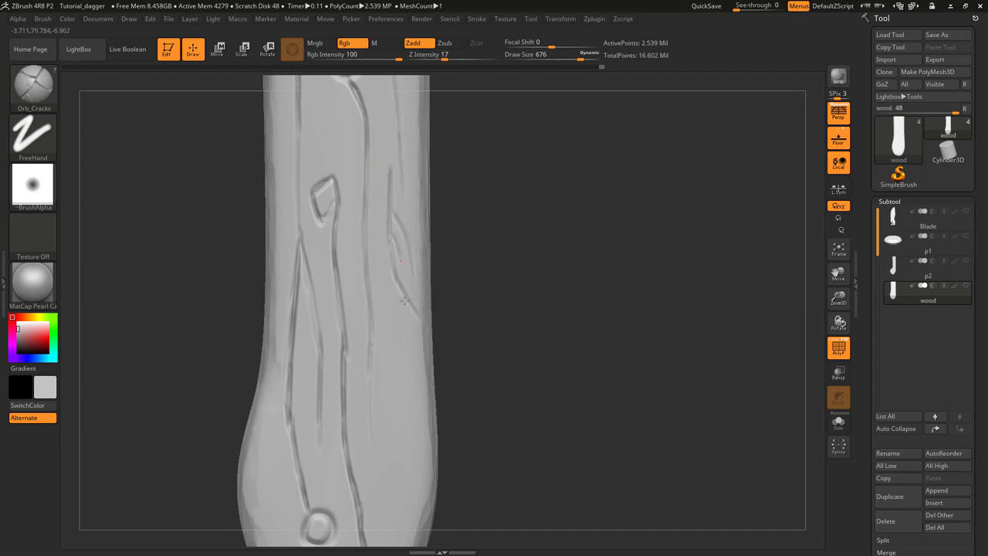
drag(410, 277, 418, 311)
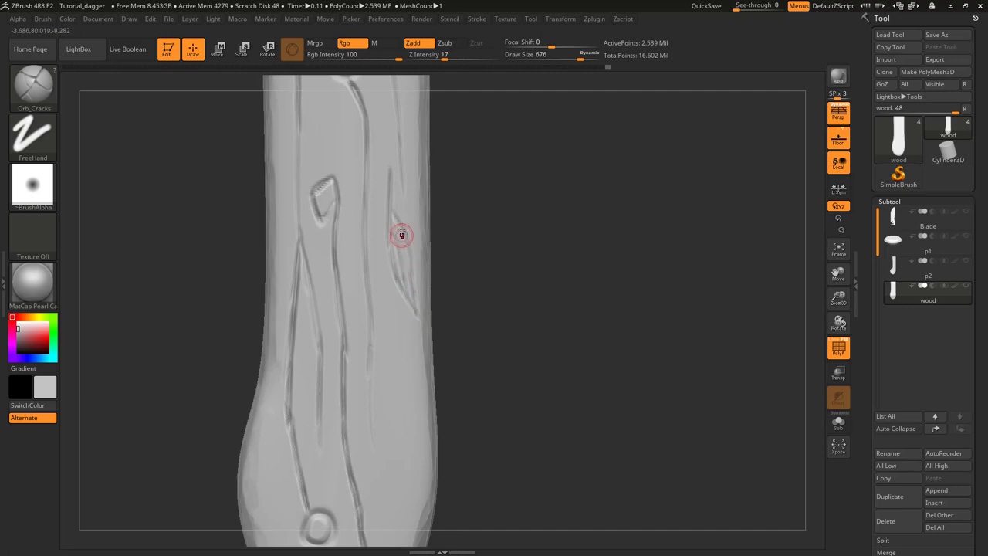
drag(402, 234, 390, 205)
Carve a second diamond-shaped knot near the straighter long edge, with a crack passing beside it down to the butt
alt+right_drag(397, 288, 391, 193)
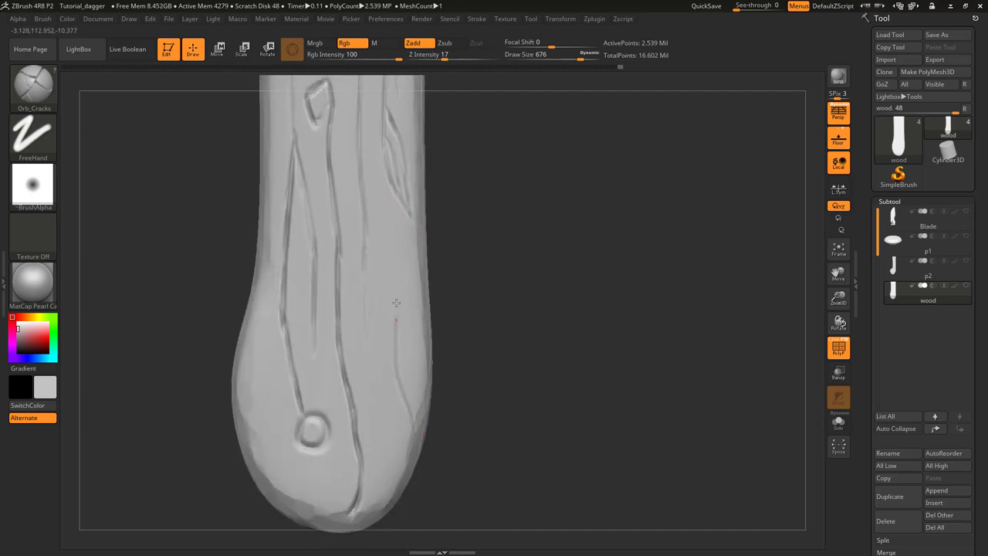
mouse_move(393, 224)
mouse_down()
mouse_move(397, 264)
mouse_move(411, 250)
mouse_move(415, 300)
mouse_move(413, 248)
mouse_up()
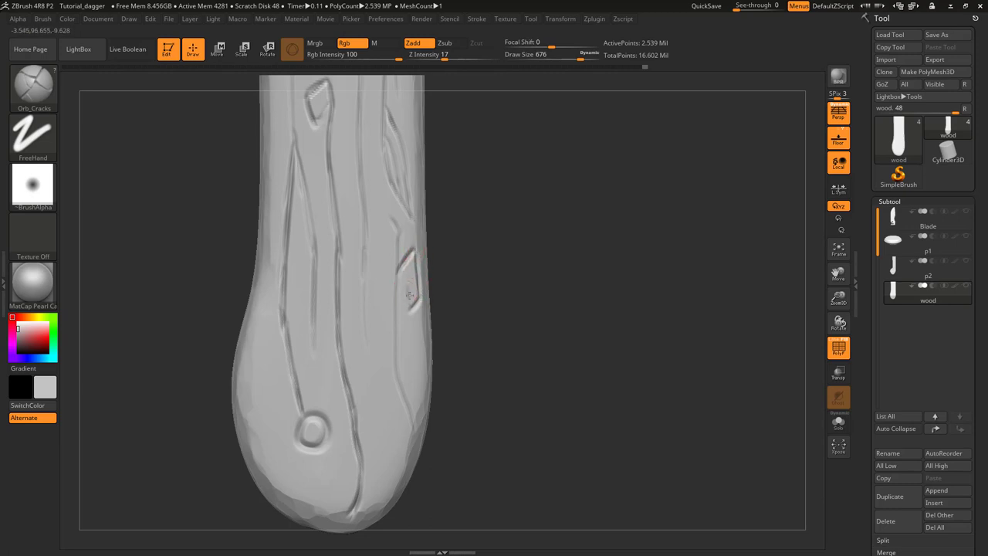
drag(414, 307, 397, 236)
drag(393, 315, 410, 434)
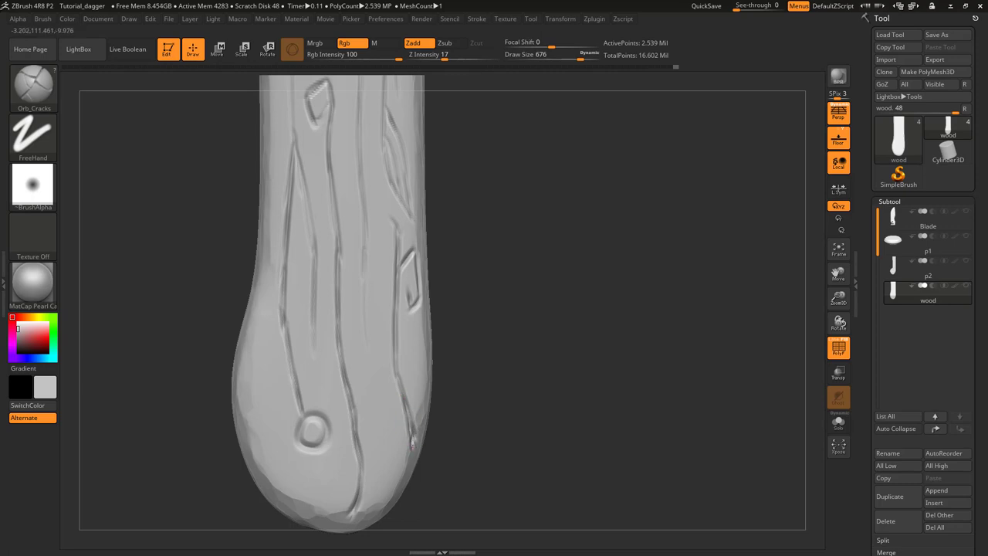
Flare the crack ends with short Orb_Cracks strokes at the butt and along the flat upper end
mouse_move(402, 480)
mouse_down()
mouse_move(398, 469)
mouse_move(352, 515)
mouse_up()
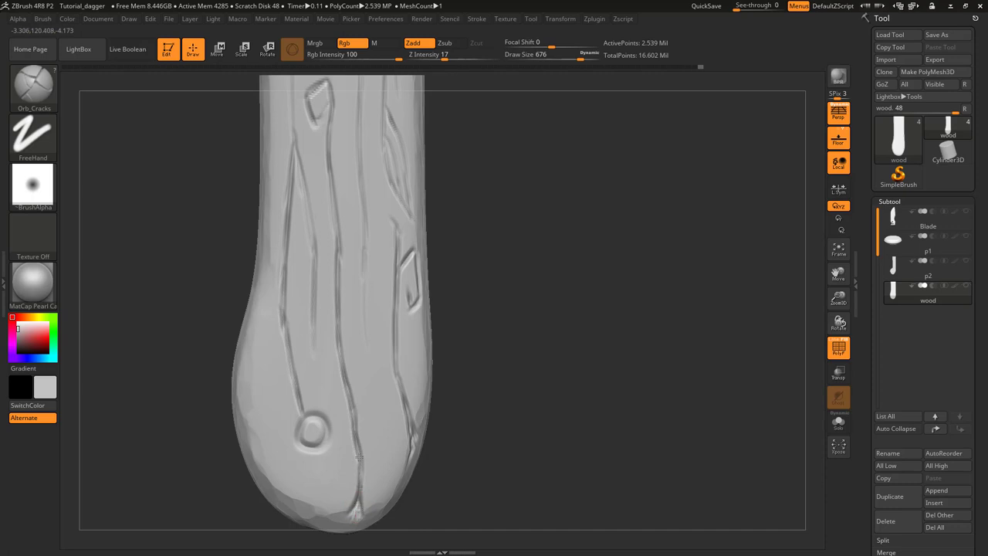
drag(358, 457, 361, 498)
alt+right_drag(355, 412, 392, 357)
mouse_move(340, 330)
mouse_down()
mouse_move(337, 364)
mouse_move(327, 307)
mouse_up()
mouse_move(334, 289)
right_down()
mouse_move(322, 304)
mouse_move(360, 111)
mouse_move(354, 254)
right_up()
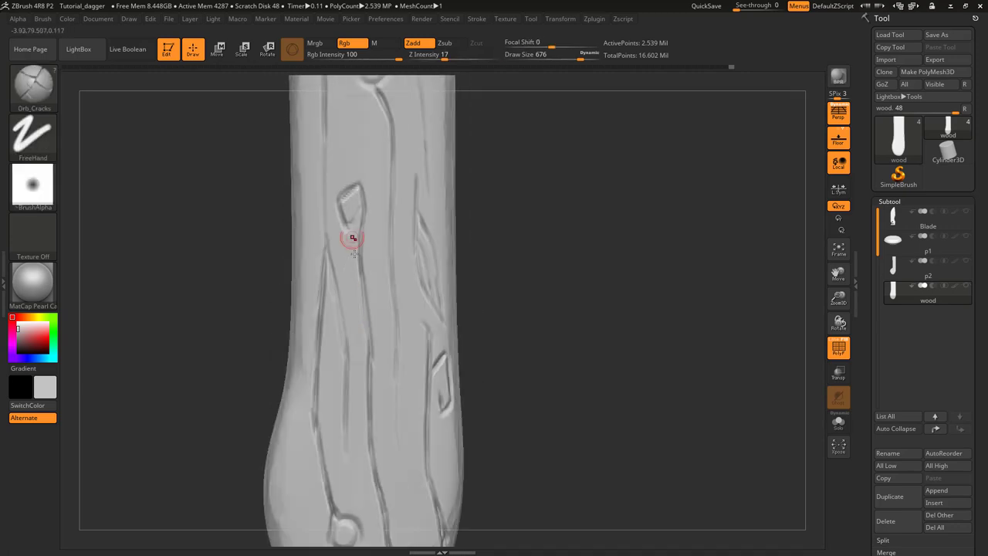
alt+drag(352, 238, 359, 419)
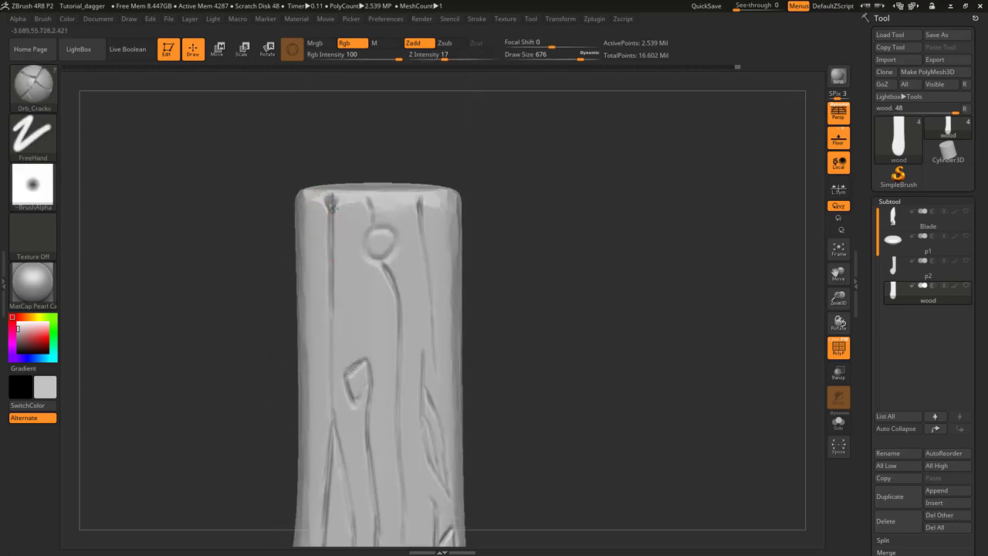
mouse_move(332, 209)
mouse_down()
mouse_move(372, 214)
mouse_move(419, 201)
mouse_up()
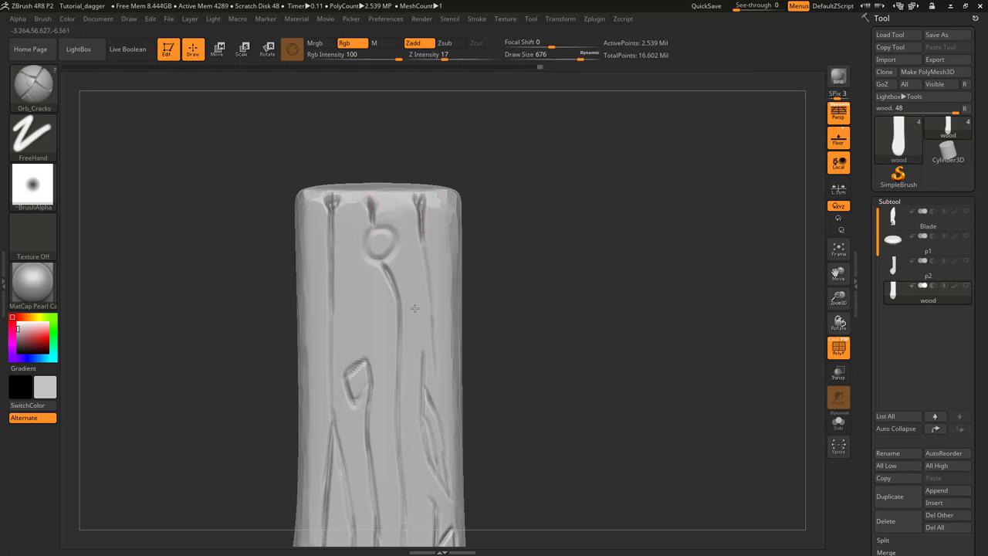
Carve a crack from the flat upper end between the rivet ring and upper diamond knot, with a short branch above the knot
alt+right_drag(415, 354, 435, 186)
alt+right_drag(439, 422, 428, 275)
ctrl+right_drag(432, 365, 414, 247)
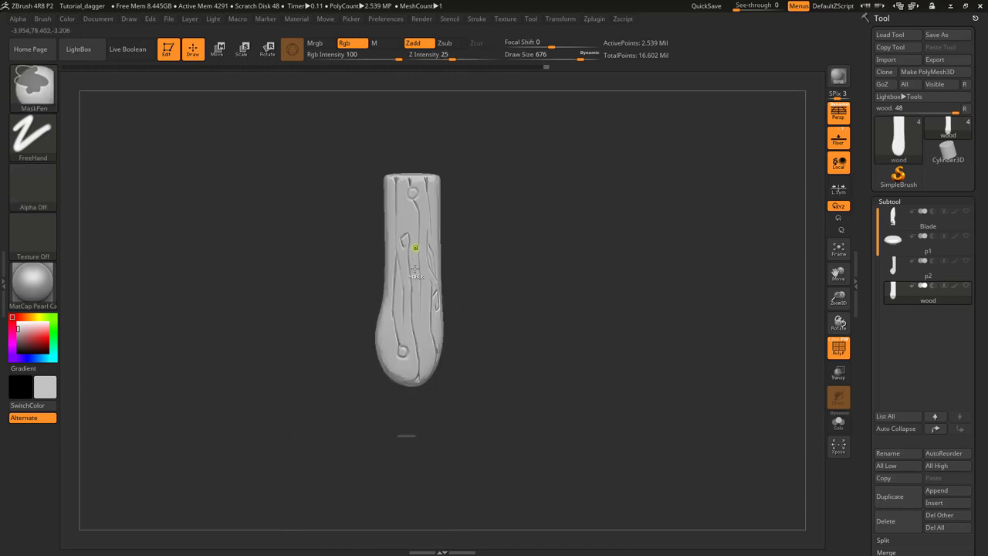
alt+right_drag(414, 281, 413, 302)
alt+drag(414, 311, 428, 348)
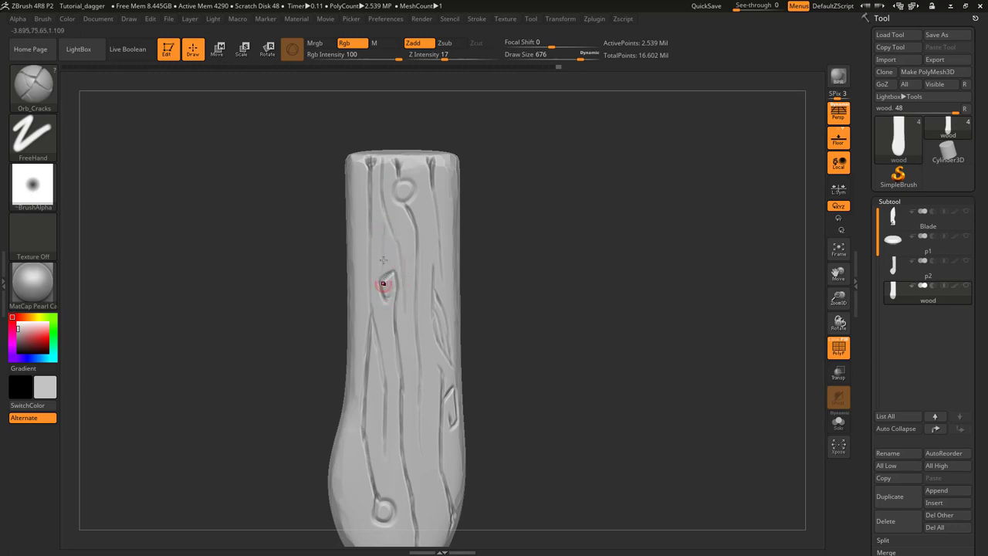
mouse_move(386, 222)
mouse_down()
mouse_move(381, 264)
mouse_move(403, 273)
mouse_move(406, 365)
mouse_up()
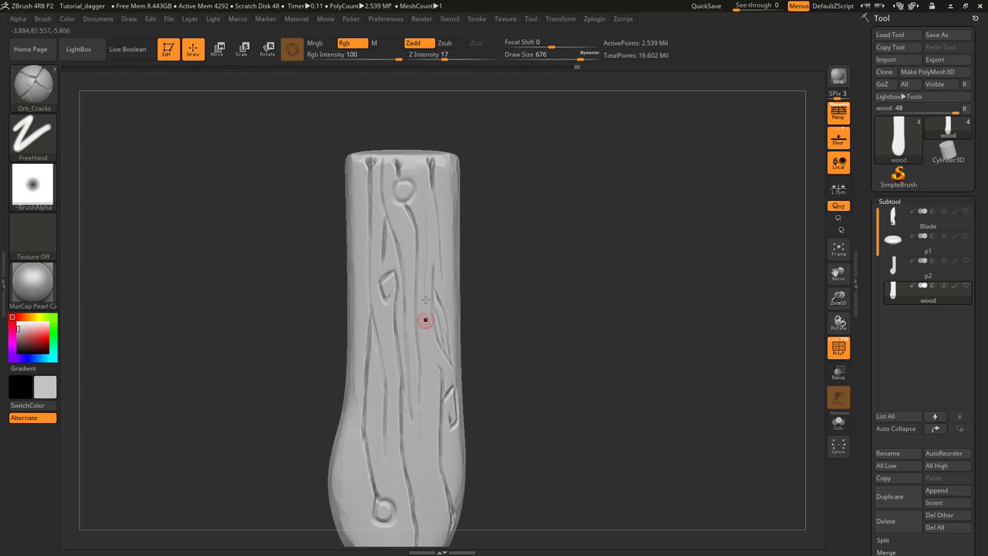
Carve a long crack down the bulged side of the butt beside the lower rivet ring and fork its lower end
alt+right_drag(435, 434, 415, 248)
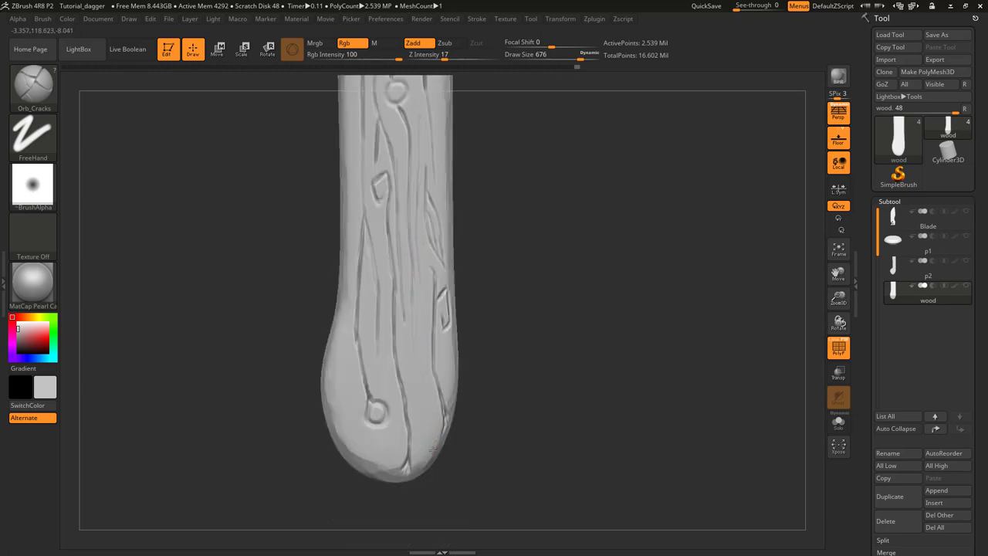
alt+right_drag(421, 358, 434, 292)
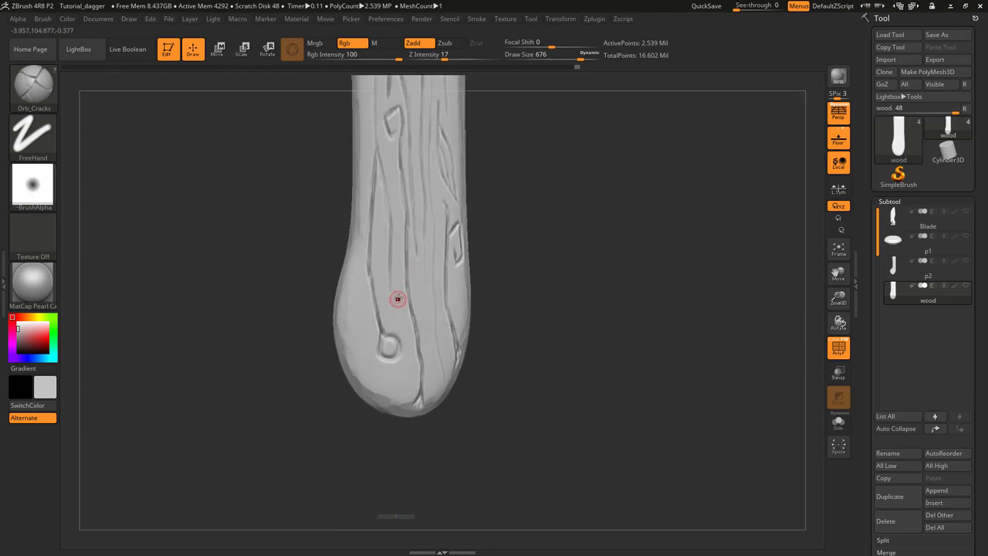
alt+right_drag(379, 327, 390, 394)
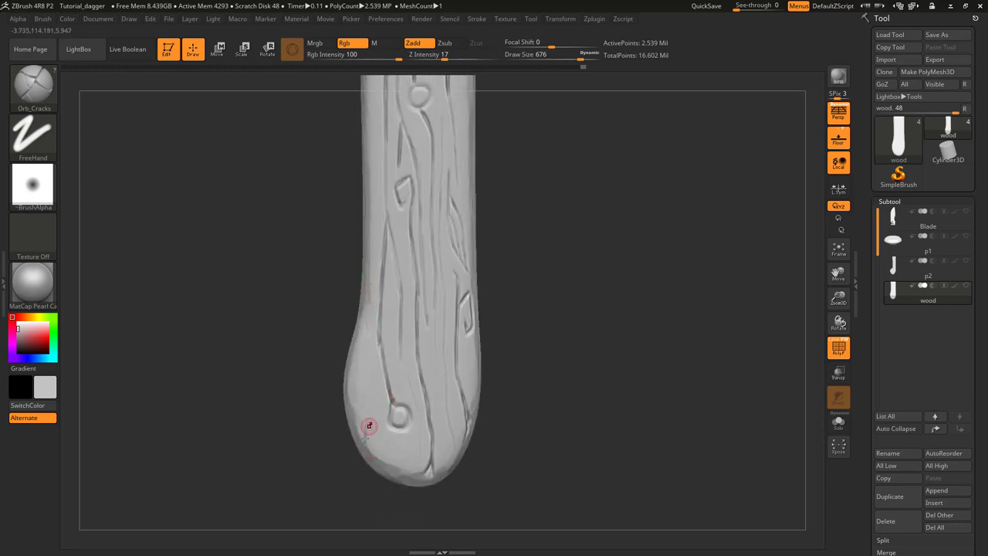
drag(369, 425, 366, 331)
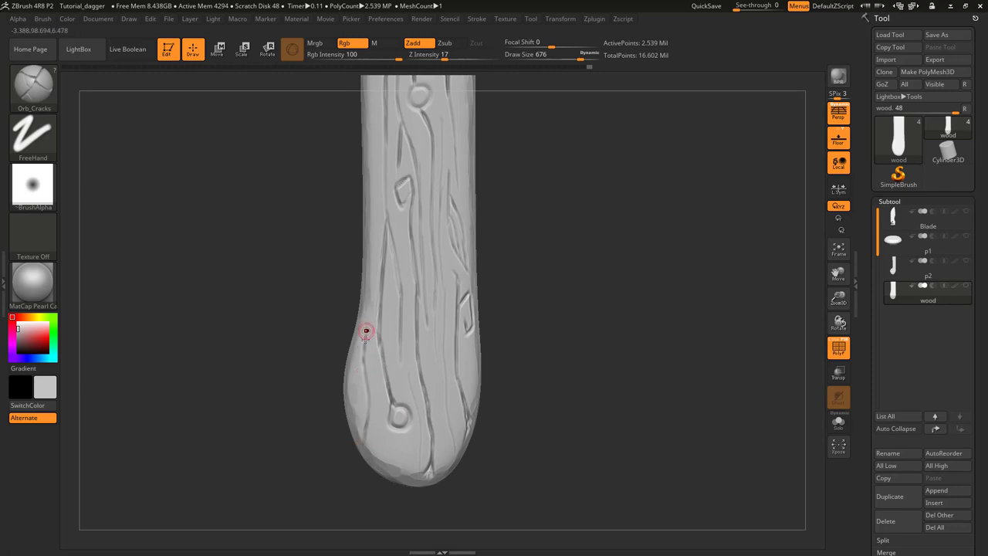
drag(364, 366, 364, 352)
mouse_move(372, 432)
mouse_down()
mouse_move(371, 408)
mouse_move(377, 438)
mouse_up()
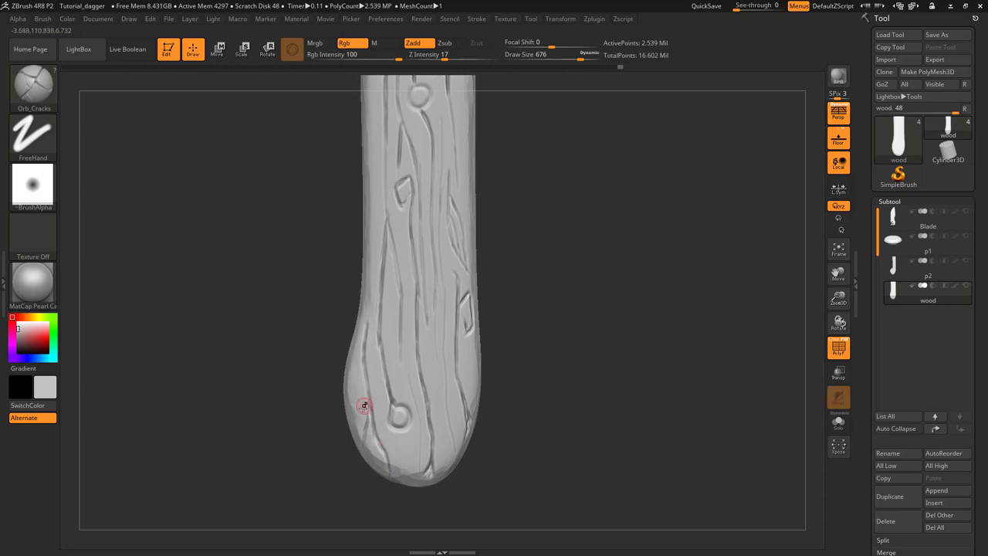
drag(365, 405, 368, 394)
drag(367, 446, 369, 440)
Fill the plain areas of the lower handle with parallel grain cracks around the central crack, tapering toward the butt
alt+drag(234, 367, 224, 443)
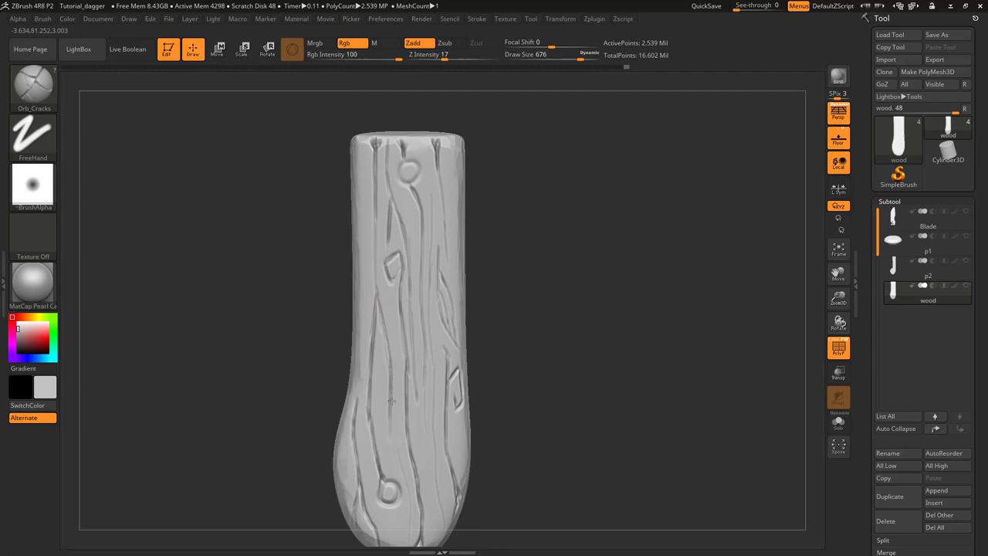
drag(388, 465, 388, 467)
alt+right_drag(449, 258, 447, 316)
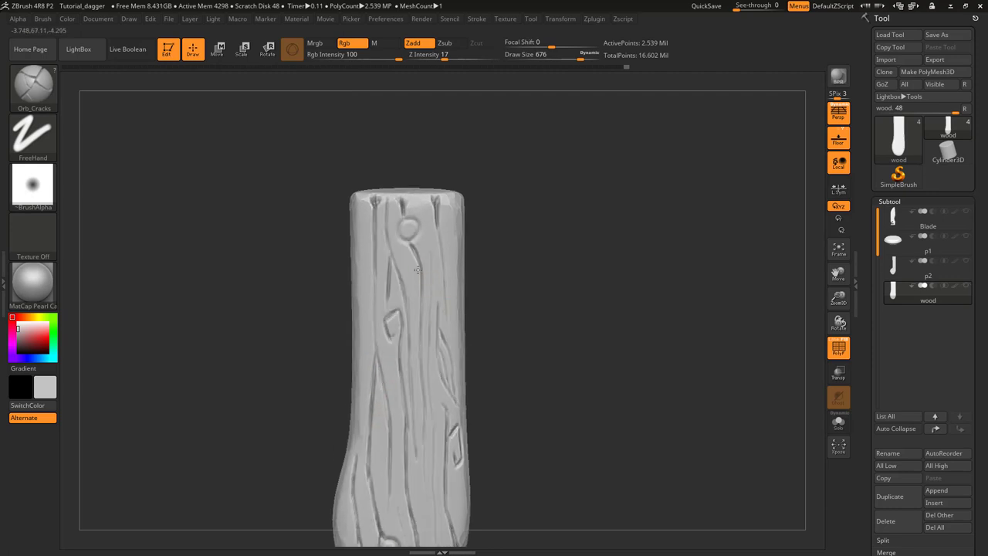
alt+right_drag(416, 271, 421, 272)
alt+right_drag(424, 311, 403, 238)
alt+right_drag(412, 192, 398, 178)
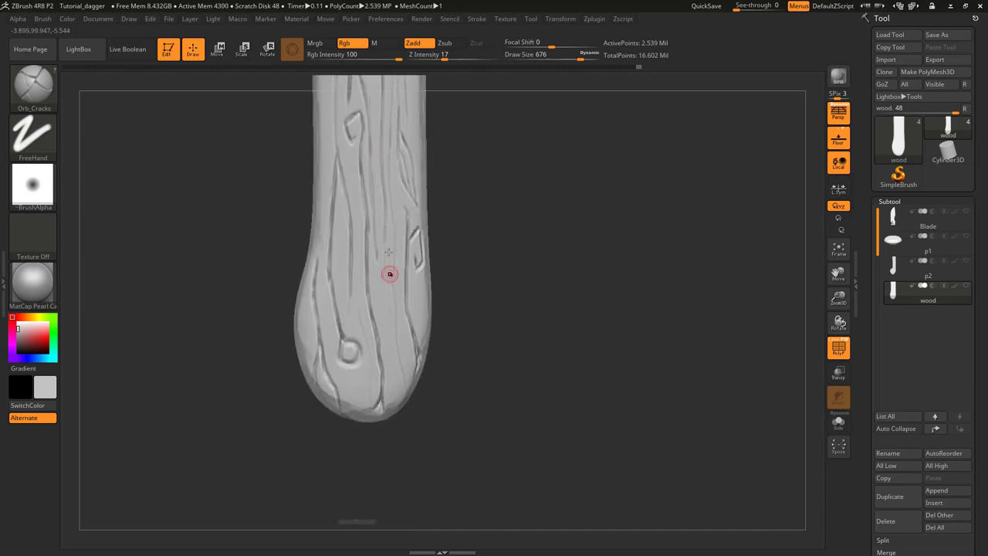
drag(396, 194, 403, 307)
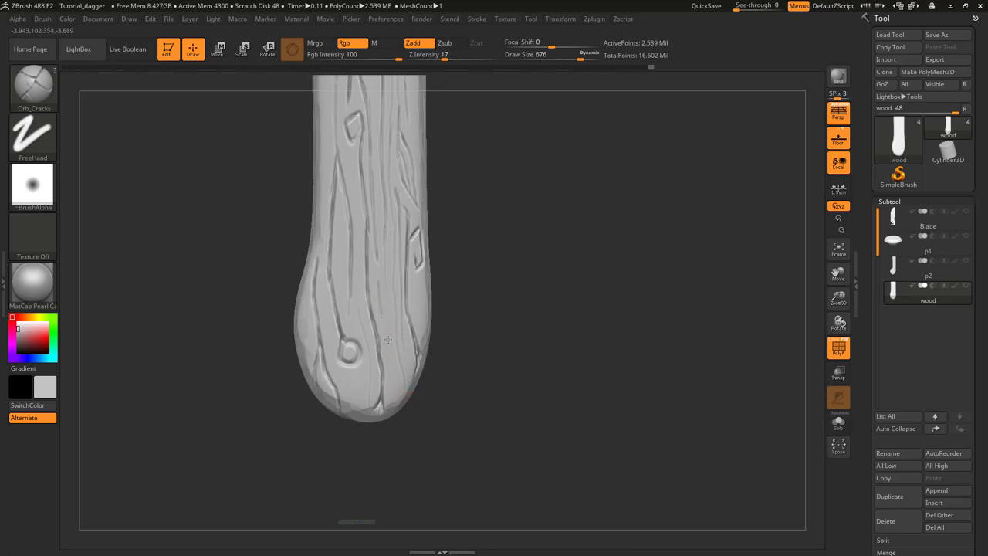
drag(388, 340, 399, 393)
drag(378, 280, 391, 388)
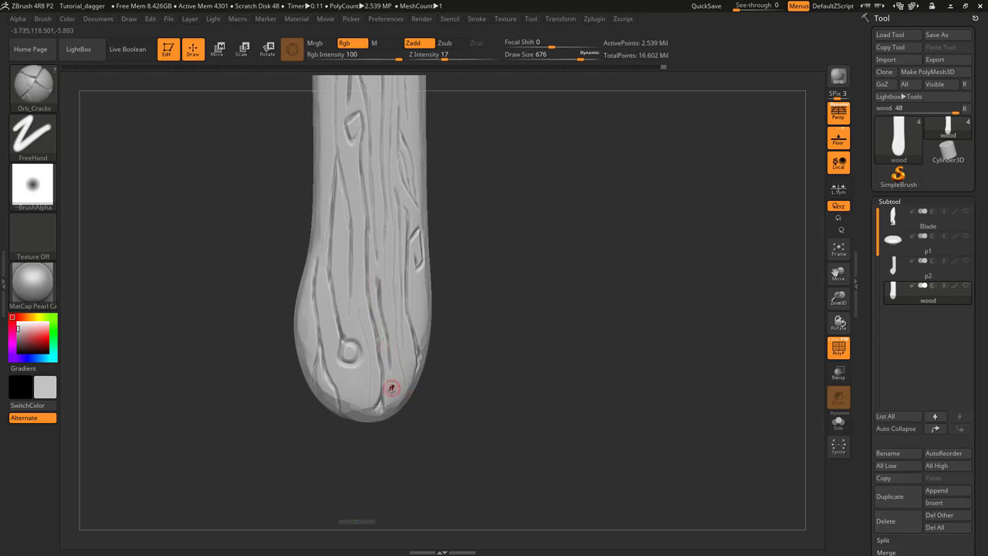
Deepen the groove around the upper rivet ring and widen the cracks where they meet it above and below
mouse_move(375, 362)
ctrl+right_down()
mouse_move(366, 328)
mouse_move(392, 392)
ctrl+right_up()
ctrl+right_drag(392, 392, 393, 270)
mouse_move(423, 203)
mouse_down()
mouse_move(409, 221)
mouse_move(423, 236)
mouse_move(442, 219)
mouse_move(419, 202)
mouse_move(443, 217)
mouse_move(412, 216)
mouse_move(418, 201)
mouse_up()
alt+right_drag(422, 280, 412, 188)
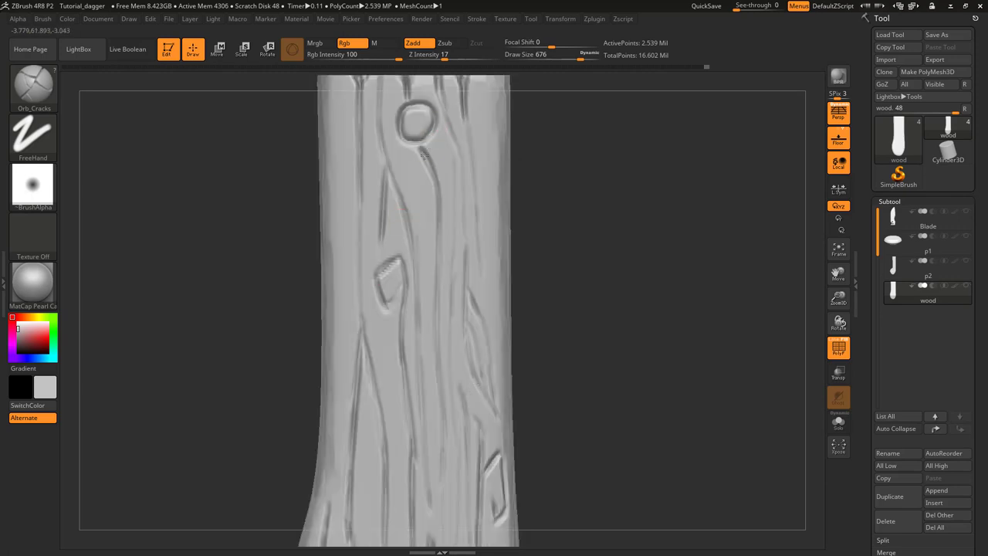
drag(423, 144, 430, 158)
drag(422, 152, 434, 168)
alt+right_drag(434, 168, 436, 238)
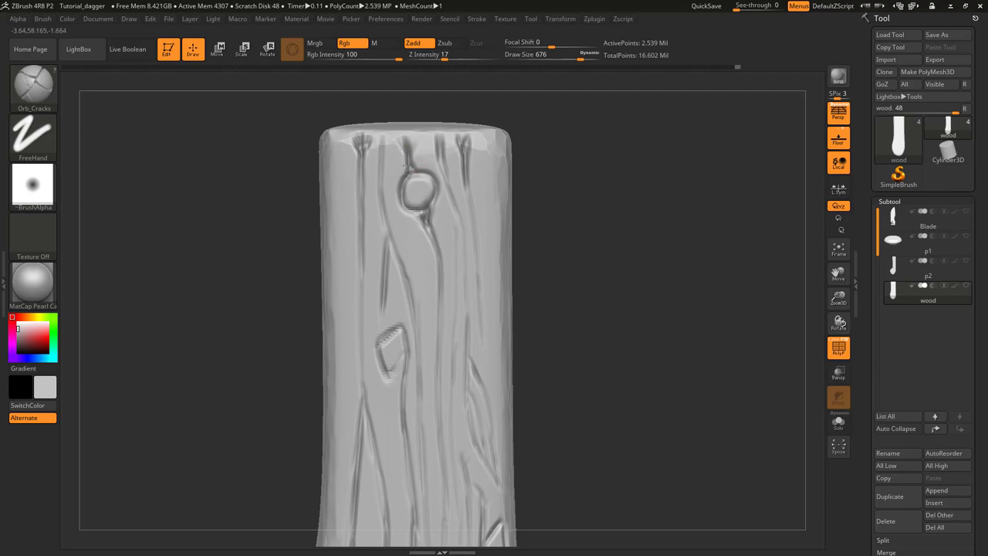
drag(408, 166, 412, 175)
Deepen the groove around the lower rivet ring and blend the crack above into it with a wider junction
mouse_move(409, 269)
alt+right_down()
mouse_move(415, 197)
mouse_move(417, 221)
alt+right_up()
mouse_move(427, 332)
alt+right_down()
mouse_move(428, 232)
mouse_move(419, 346)
mouse_move(385, 254)
alt+right_up()
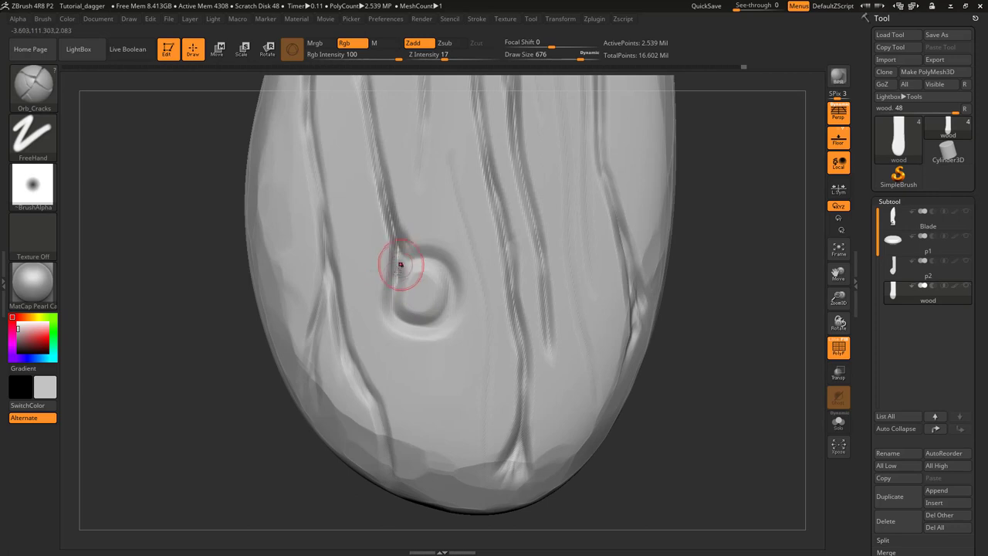
mouse_move(422, 258)
mouse_down()
mouse_move(400, 270)
mouse_move(449, 299)
mouse_move(433, 328)
mouse_move(392, 309)
mouse_move(401, 265)
mouse_move(398, 315)
mouse_up()
drag(411, 322, 424, 325)
mouse_move(398, 235)
mouse_down()
mouse_move(398, 259)
mouse_move(421, 249)
mouse_move(407, 239)
mouse_move(403, 262)
mouse_up()
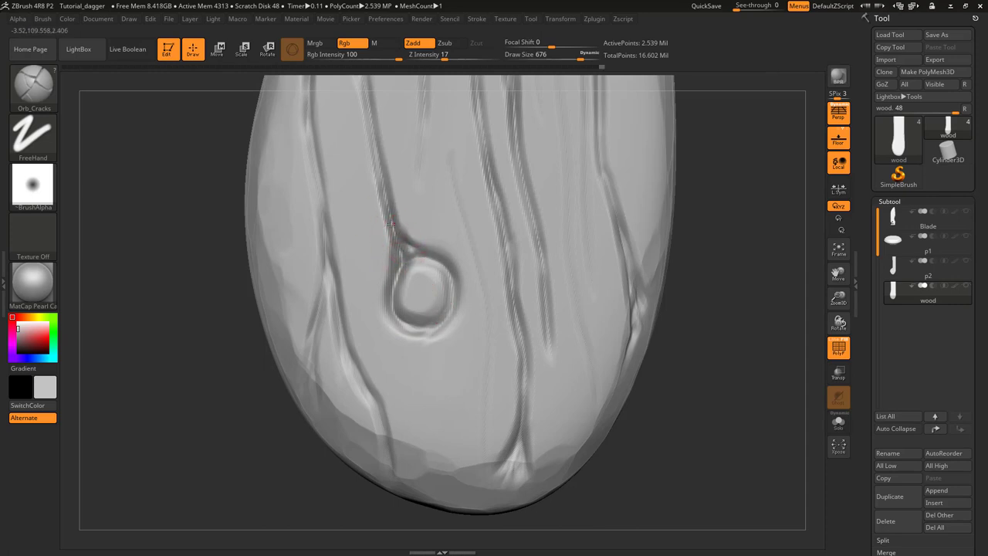
mouse_move(390, 224)
mouse_down()
mouse_move(414, 257)
mouse_move(405, 267)
mouse_up()
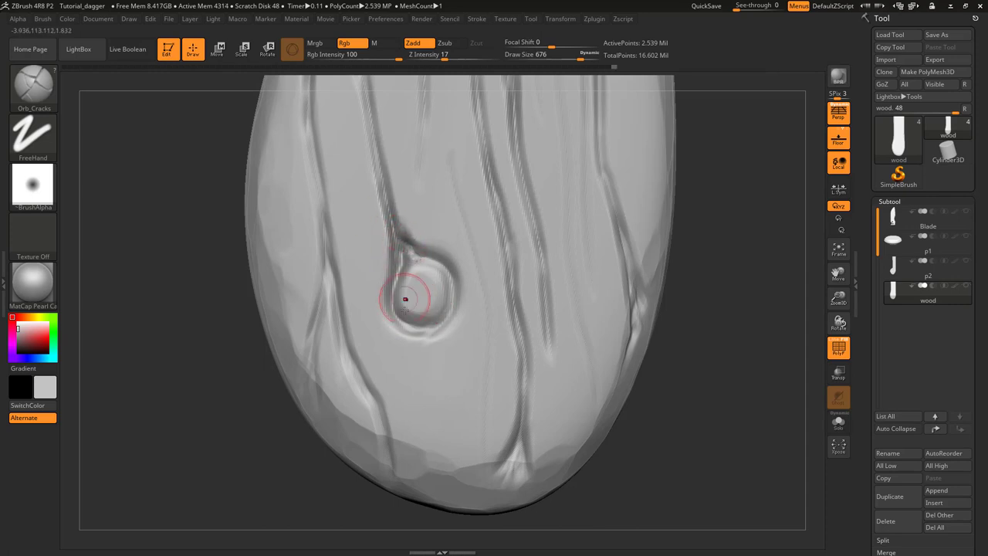
alt+right_drag(426, 389, 411, 232)
ctrl+right_drag(410, 232, 414, 287)
alt+right_drag(414, 287, 424, 378)
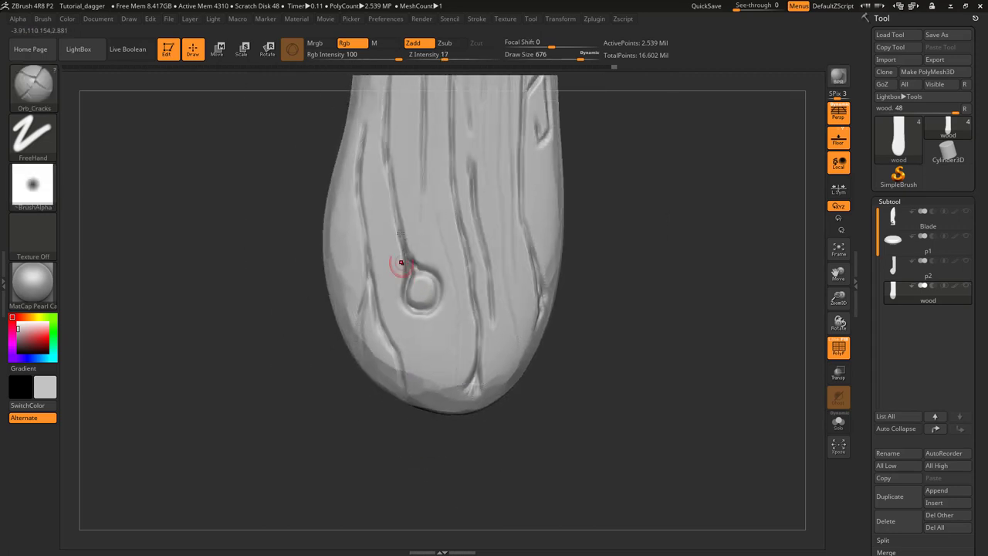
mouse_move(397, 187)
mouse_down()
mouse_move(400, 247)
mouse_move(416, 270)
mouse_move(397, 222)
mouse_up()
drag(389, 168, 387, 164)
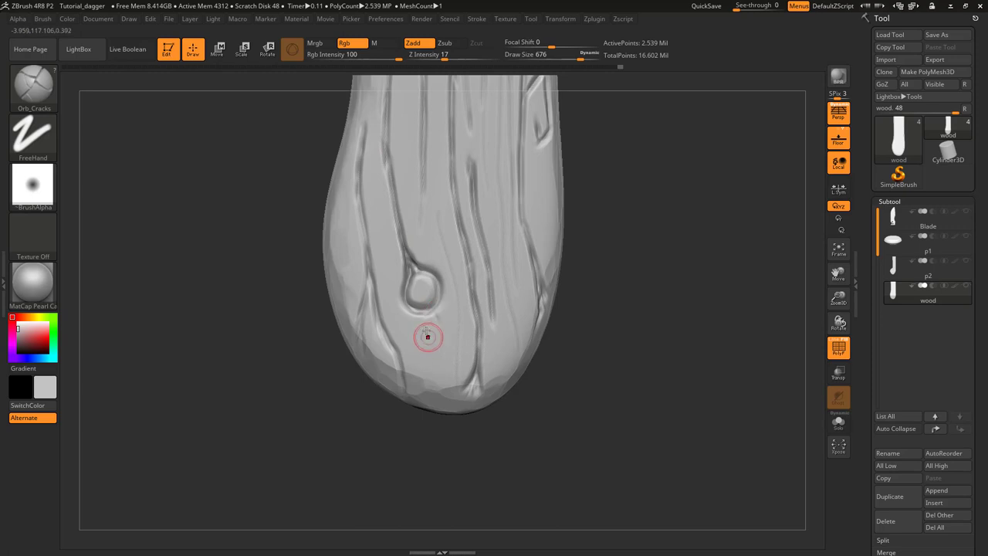
Carve a jagged crack from the underside of the lower rivet ring down to the tip of the butt
mouse_move(426, 315)
mouse_down()
mouse_move(444, 335)
mouse_move(433, 320)
mouse_move(445, 349)
mouse_move(436, 362)
mouse_up()
drag(436, 362, 435, 317)
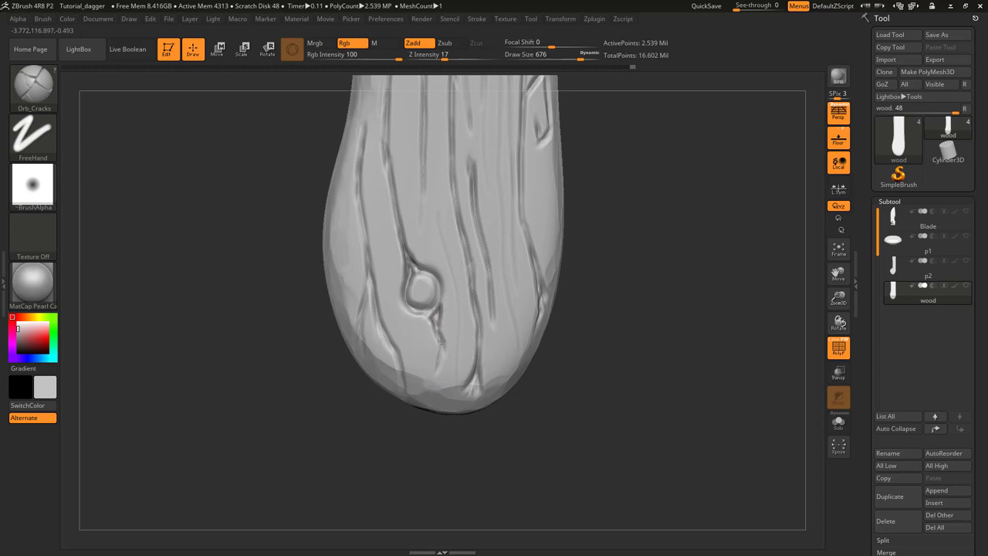
mouse_move(437, 378)
mouse_down()
mouse_move(441, 298)
mouse_move(432, 313)
mouse_move(448, 314)
mouse_up()
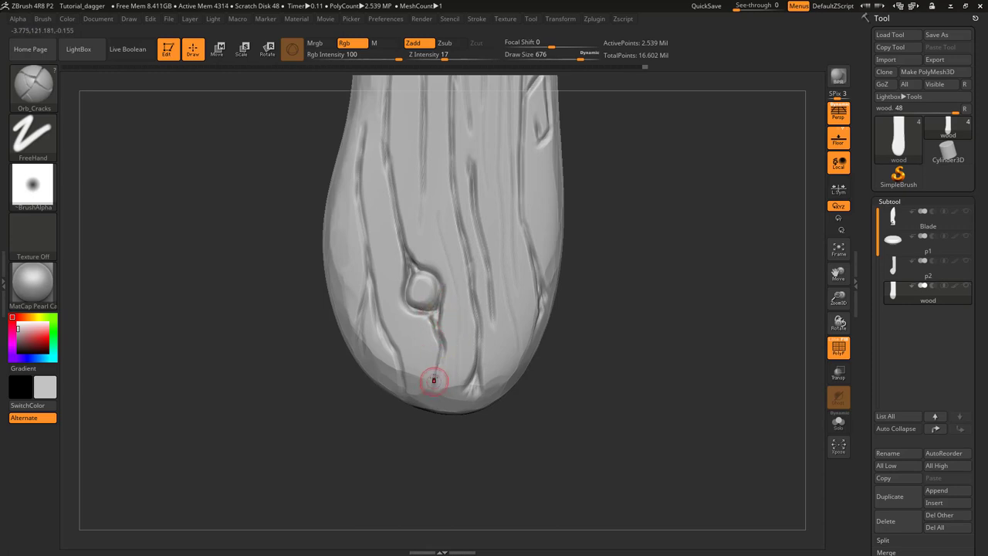
Deepen the lower tip of the upper diamond-shaped knot with Orb_Cracks
alt+right_drag(447, 307, 461, 432)
mouse_move(462, 432)
ctrl+right_down()
mouse_move(424, 303)
mouse_move(390, 301)
mouse_move(391, 321)
ctrl+right_up()
ctrl+right_drag(391, 321, 394, 401)
mouse_move(429, 345)
mouse_down()
mouse_move(454, 322)
mouse_move(463, 346)
mouse_move(437, 379)
mouse_move(430, 357)
mouse_move(444, 372)
mouse_up()
Switch to Chrome and examine the wood grain and knots on the handle in the dagger reference image
key(alt+Tab)
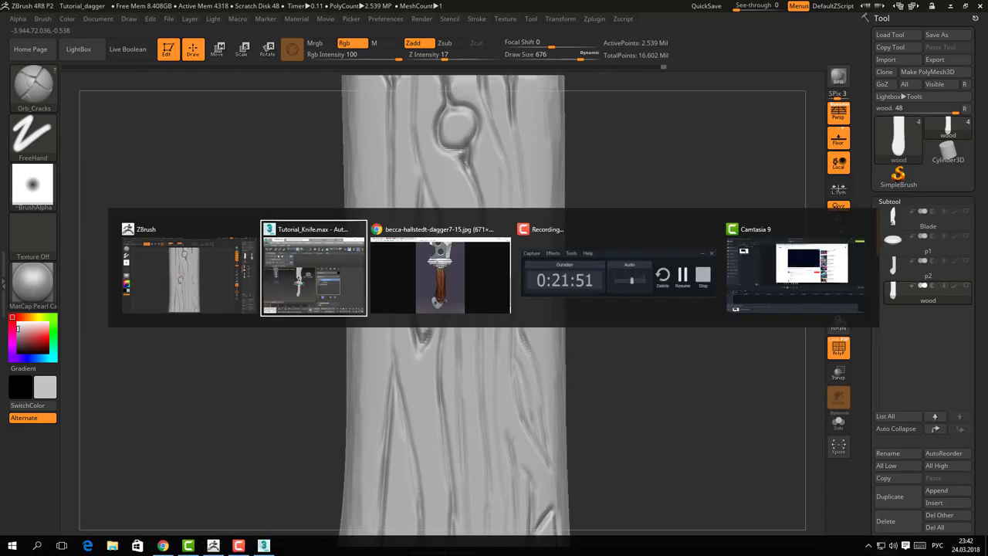
click(459, 289)
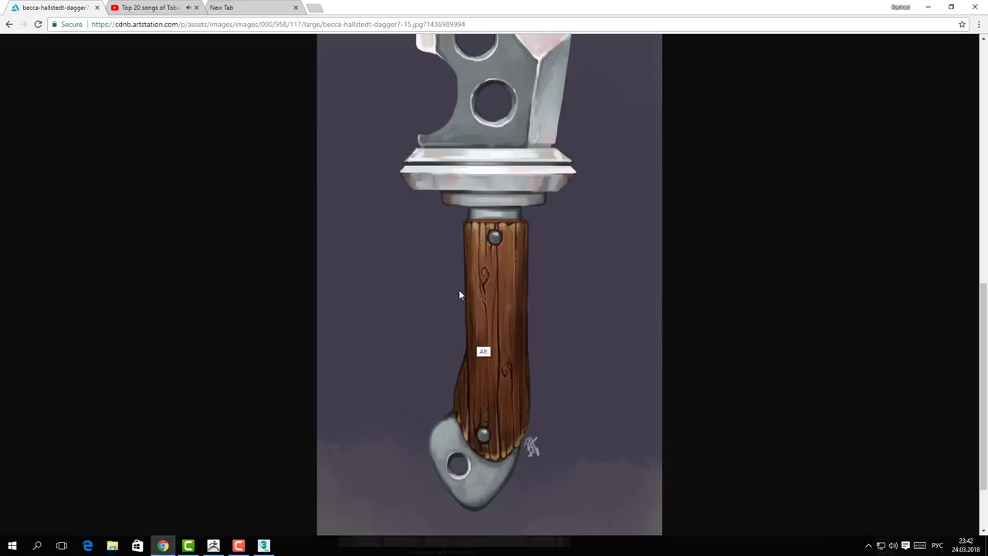
Switch back to ZBrush and deepen the grain crack running down from beside the upper diamond-shaped knot with Orb_Cracks
key(alt+Tab)
mouse_move(435, 317)
mouse_down()
mouse_move(443, 319)
mouse_move(433, 392)
mouse_move(444, 434)
mouse_up()
drag(439, 384, 450, 409)
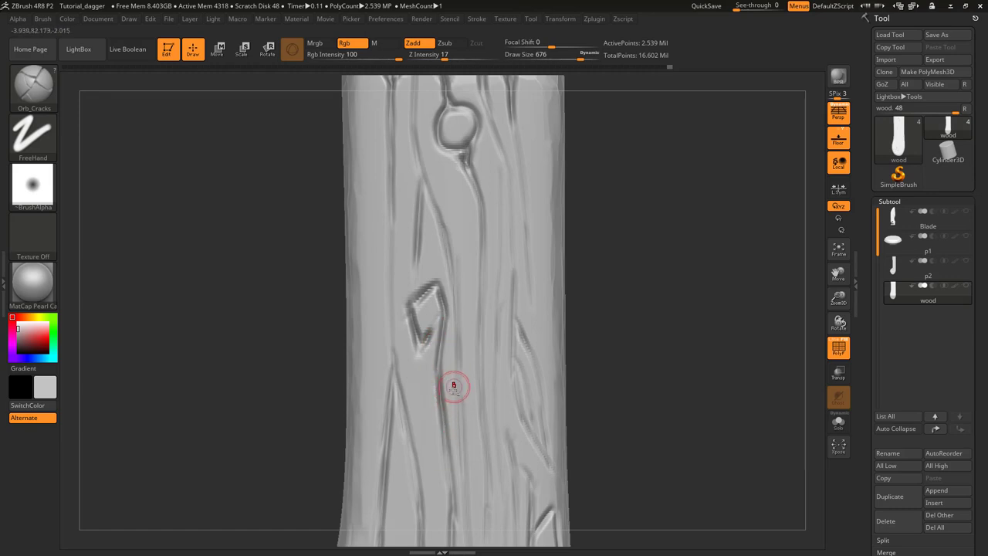
alt+right_drag(454, 386, 462, 231)
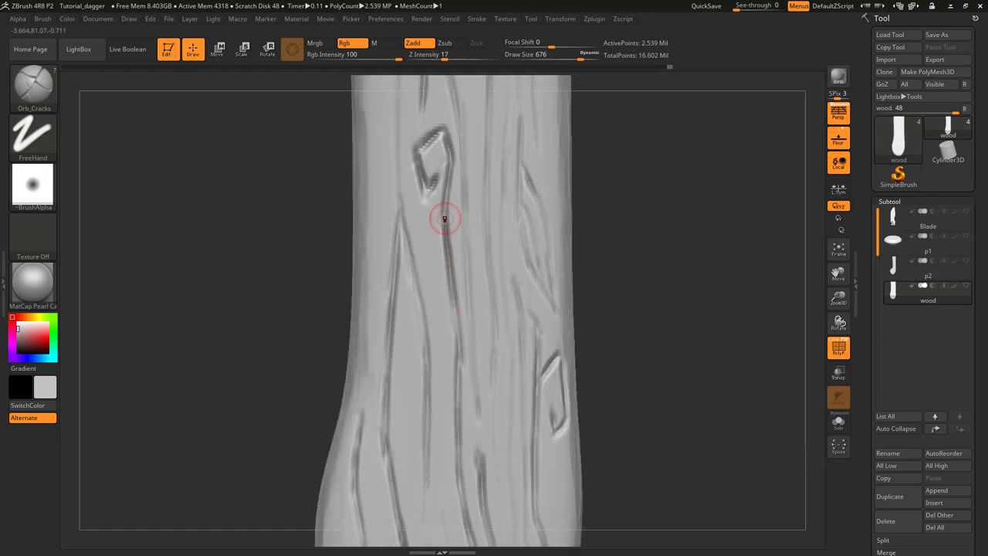
mouse_move(442, 218)
mouse_down()
mouse_move(458, 363)
mouse_move(452, 421)
mouse_up()
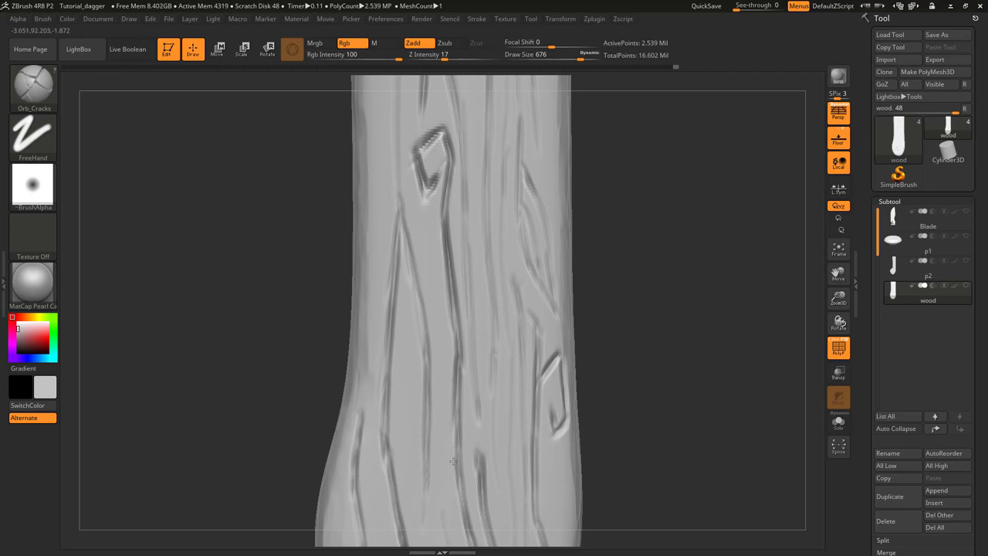
Continue the central grain crack down the lower handle, passing the lower rivet toward the tip of the butt
drag(455, 386, 454, 429)
alt+right_drag(454, 428, 441, 263)
drag(441, 262, 457, 393)
drag(441, 280, 451, 378)
mouse_move(451, 378)
alt+right_down()
mouse_move(423, 206)
mouse_move(434, 214)
alt+right_up()
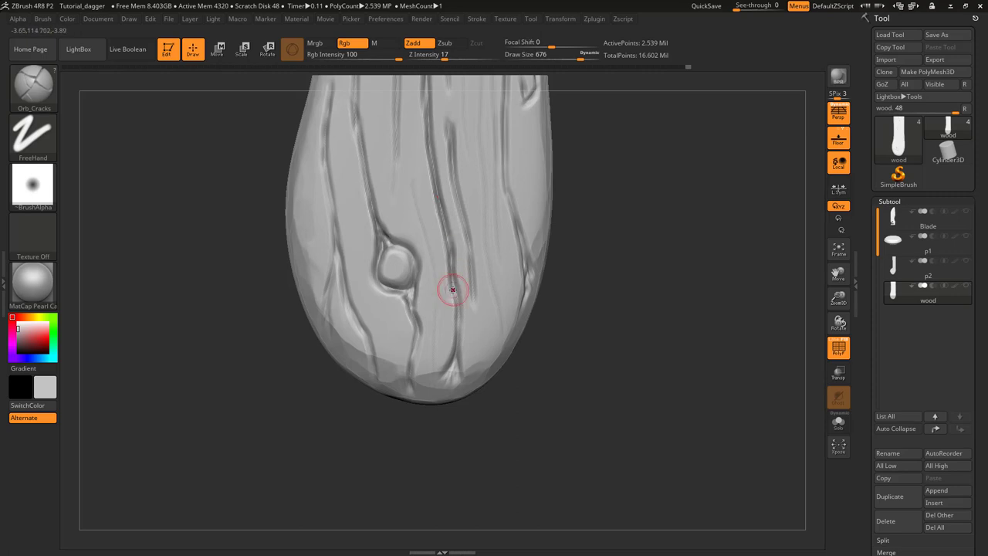
right_drag(461, 336, 417, 200)
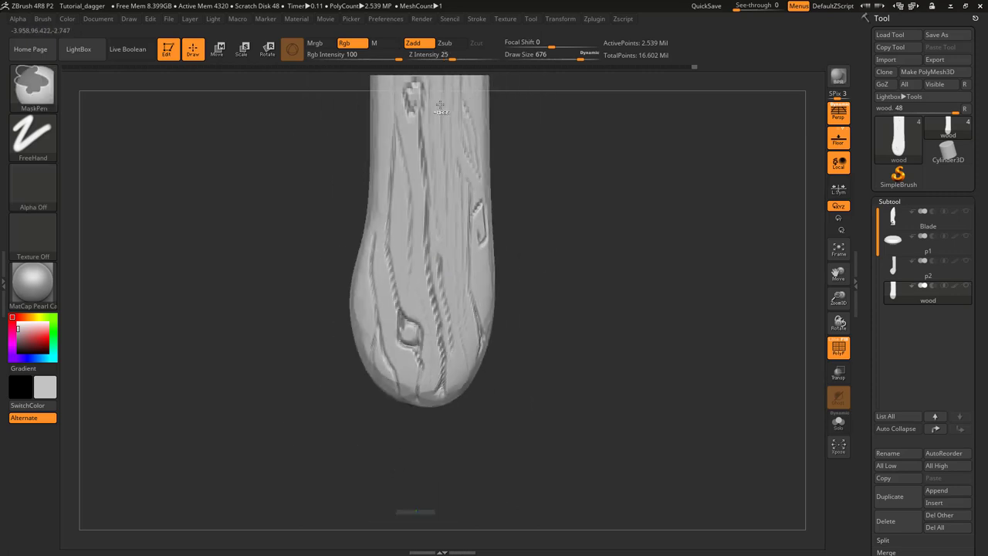
Set the draw size to 492 and carve a short branch crack inside the fork below the upper diamond-shaped knot
alt+right_drag(411, 115, 402, 332)
alt+right_drag(390, 267, 390, 243)
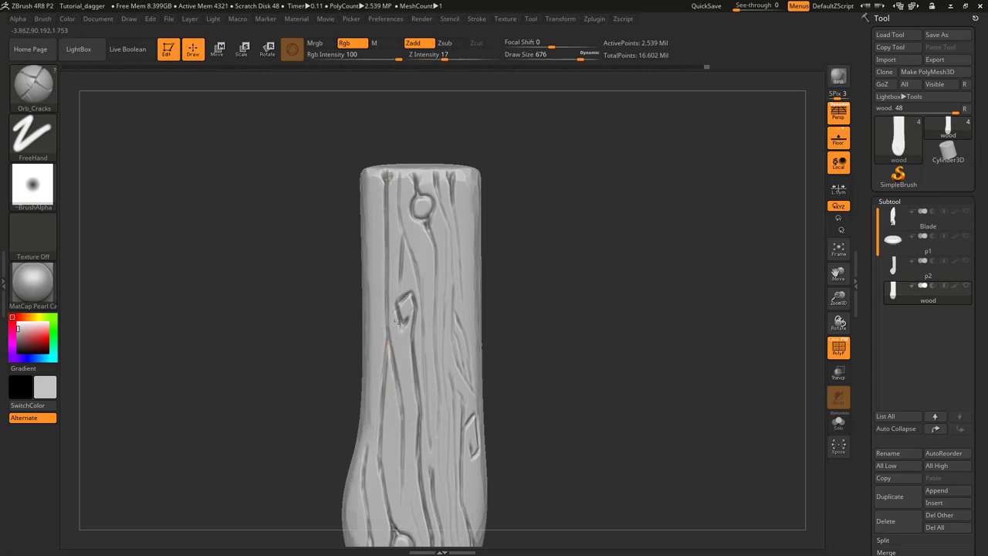
alt+right_drag(395, 411, 406, 291)
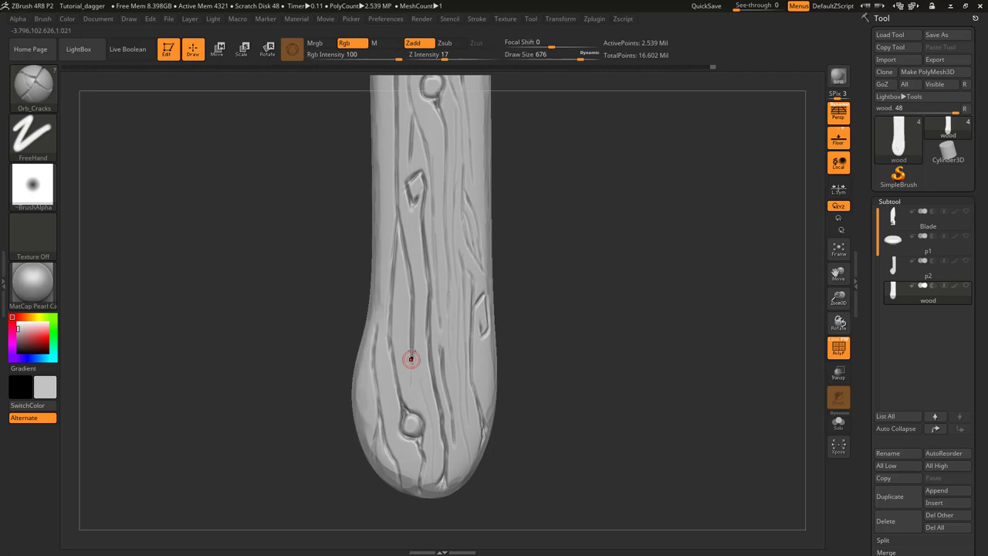
alt+right_drag(412, 333, 423, 437)
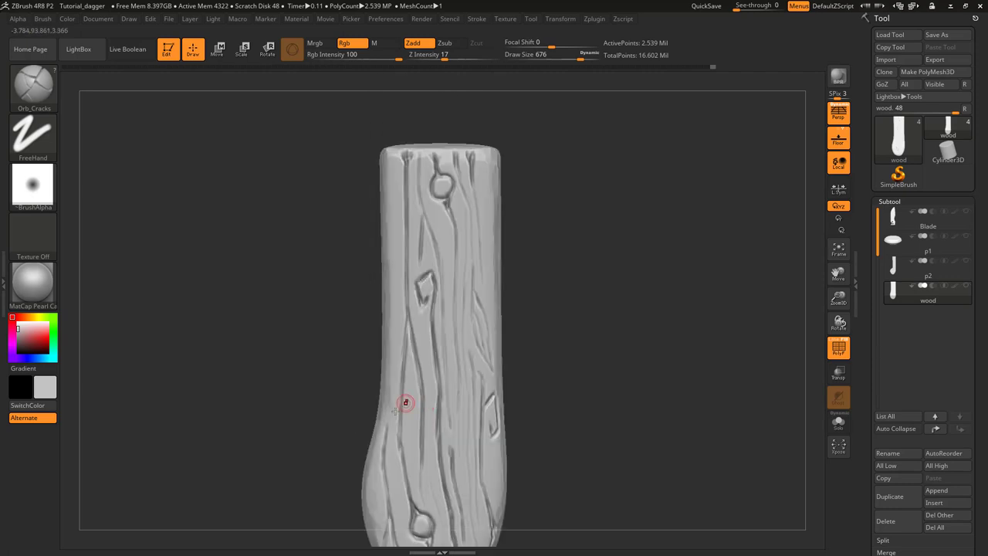
ctrl+right_drag(408, 400, 412, 467)
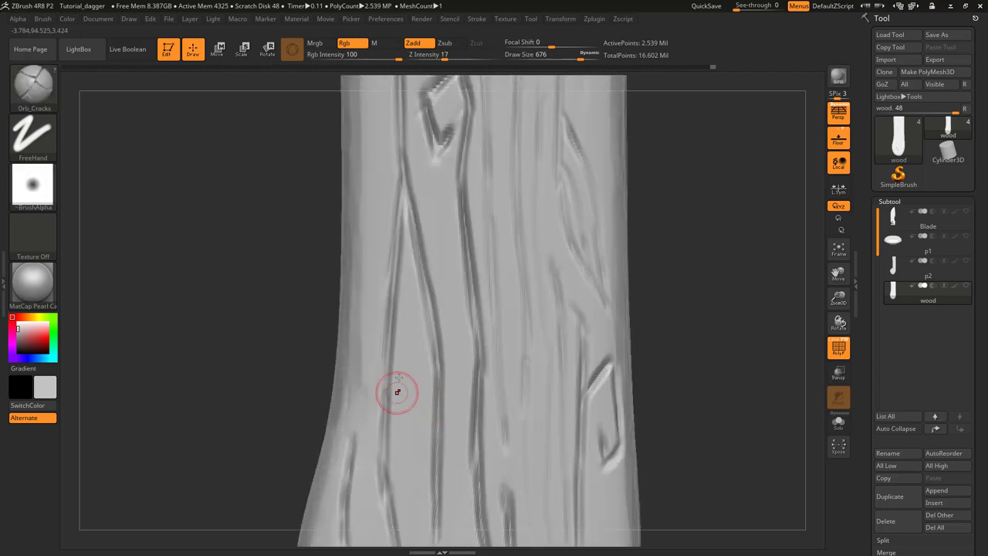
right_drag(388, 375, 400, 309)
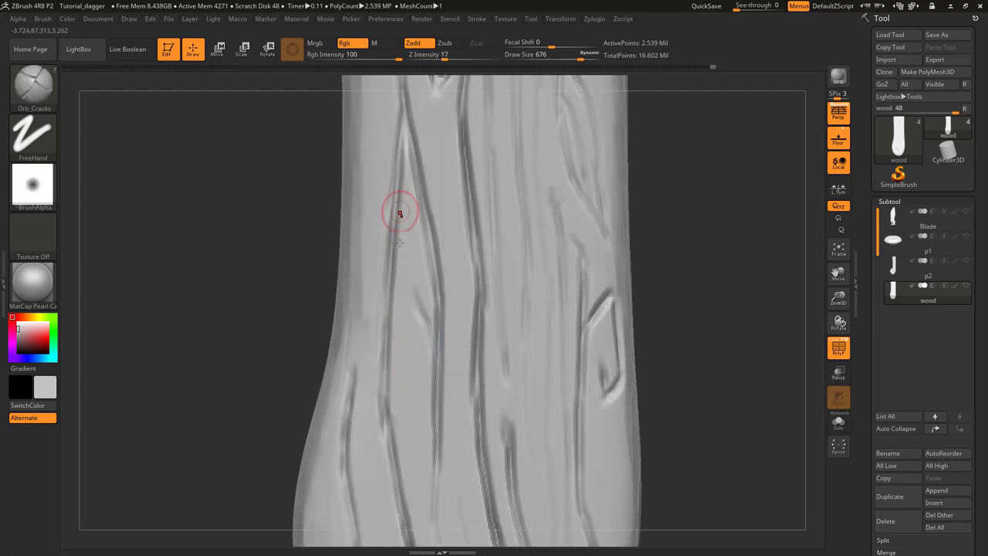
key(s)
drag(415, 301, 404, 302)
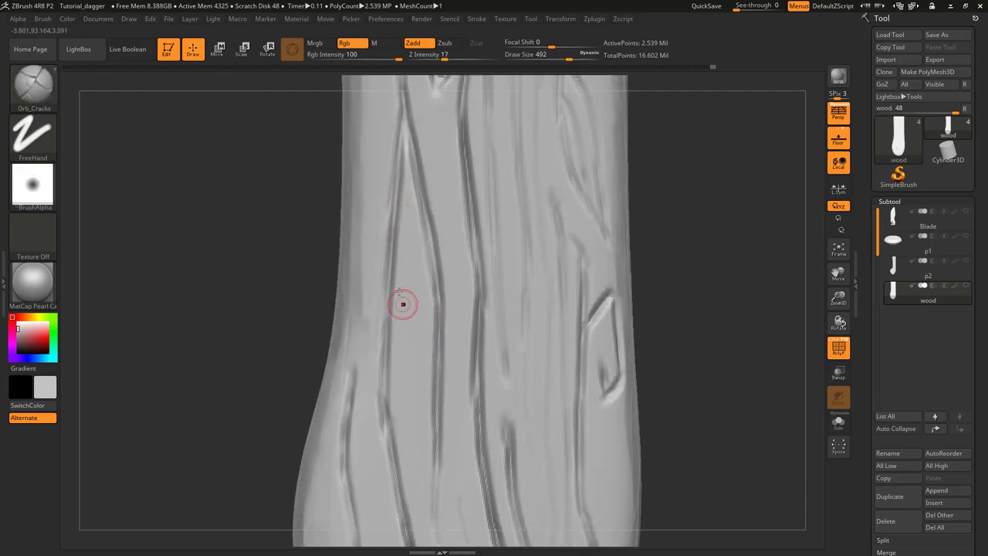
ctrl+right_drag(422, 353, 396, 252)
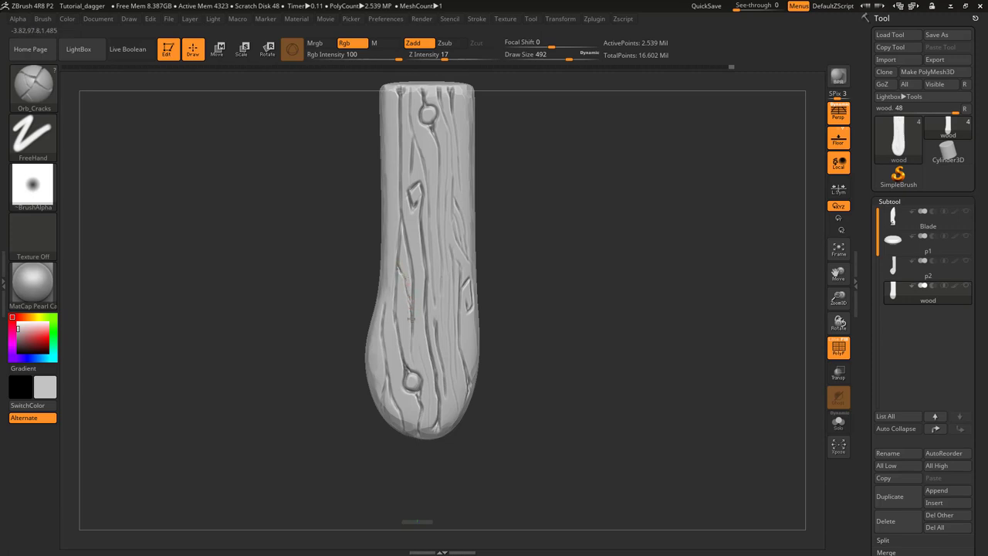
Carve a long wavy crack along the handle's left edge from the top rim down to mid-handle
alt+right_drag(430, 319, 436, 385)
mouse_move(402, 352)
ctrl+right_down()
mouse_move(391, 309)
mouse_move(396, 141)
ctrl+right_up()
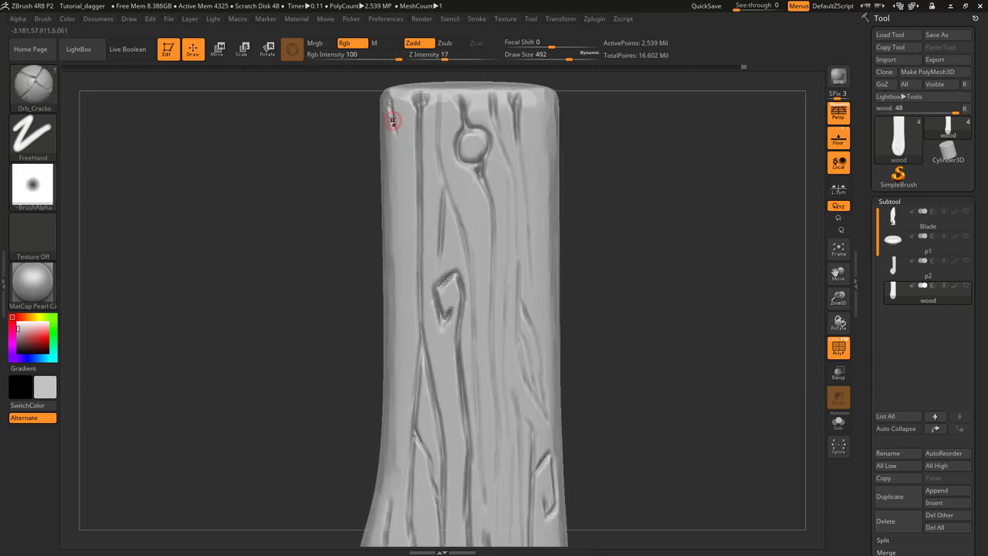
mouse_move(392, 121)
mouse_down()
mouse_move(392, 223)
mouse_move(393, 191)
mouse_up()
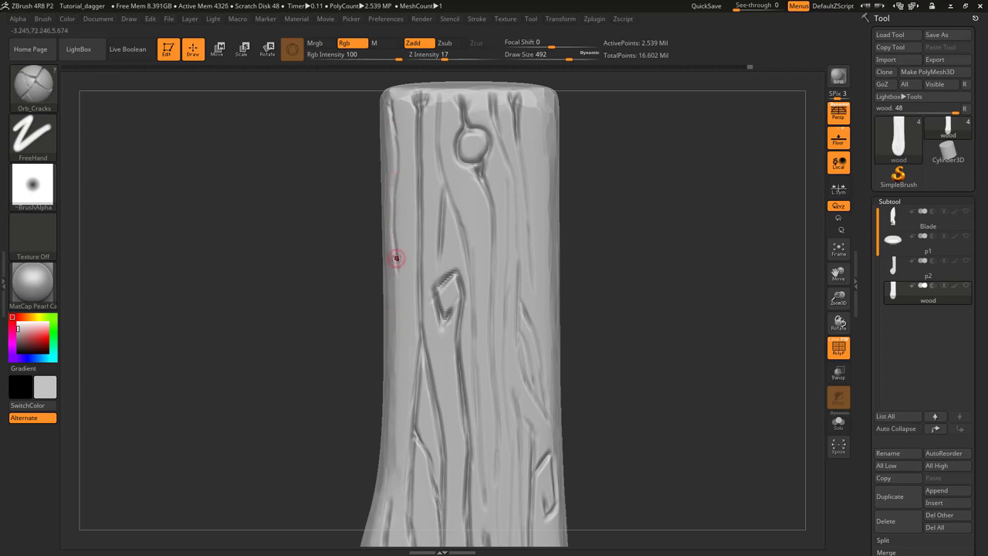
drag(396, 259, 398, 416)
drag(402, 353, 405, 333)
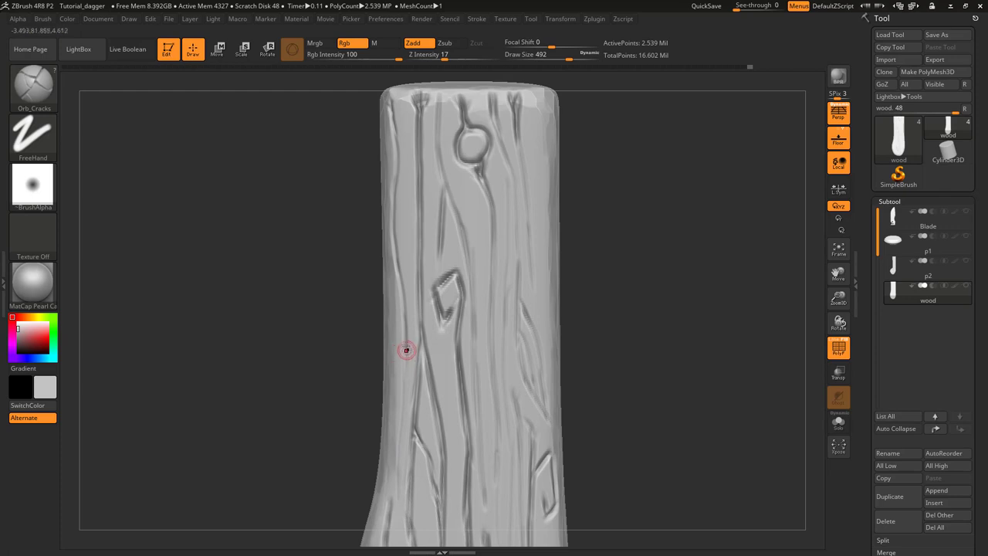
Carve small jagged nicks along the handle's top rim, joining the upper ends of the grain cracks
ctrl+right_drag(416, 345, 390, 246)
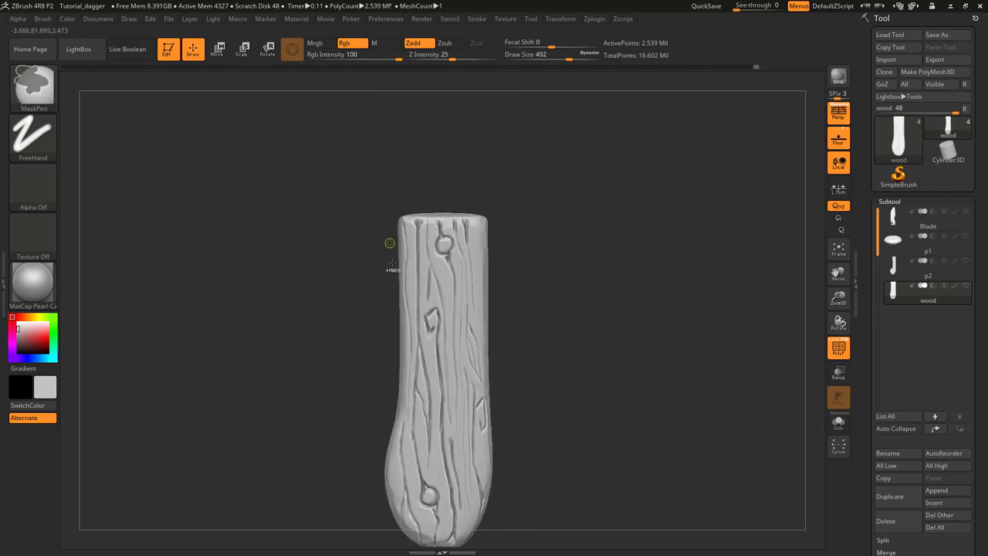
right_drag(392, 328, 403, 328)
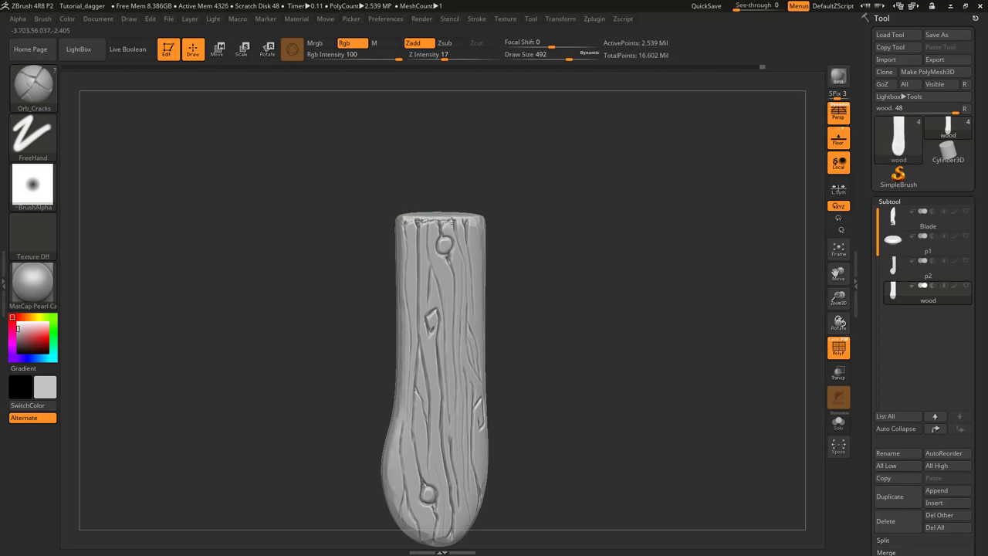
right_drag(461, 236, 447, 219)
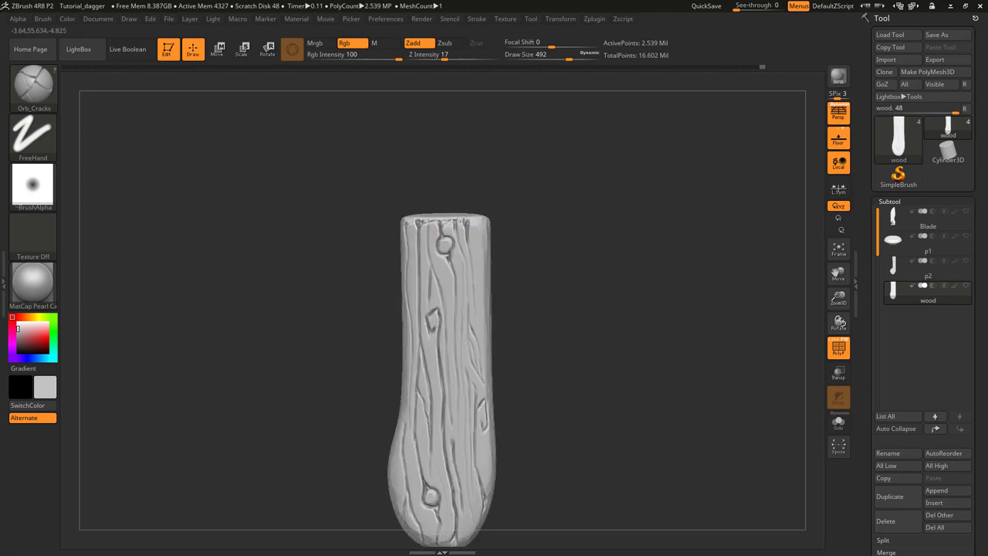
ctrl+right_drag(480, 250, 459, 224)
Carve additional thin grain cracks lengthwise down the right half of the handle and toward the butt
alt+right_drag(449, 305, 441, 265)
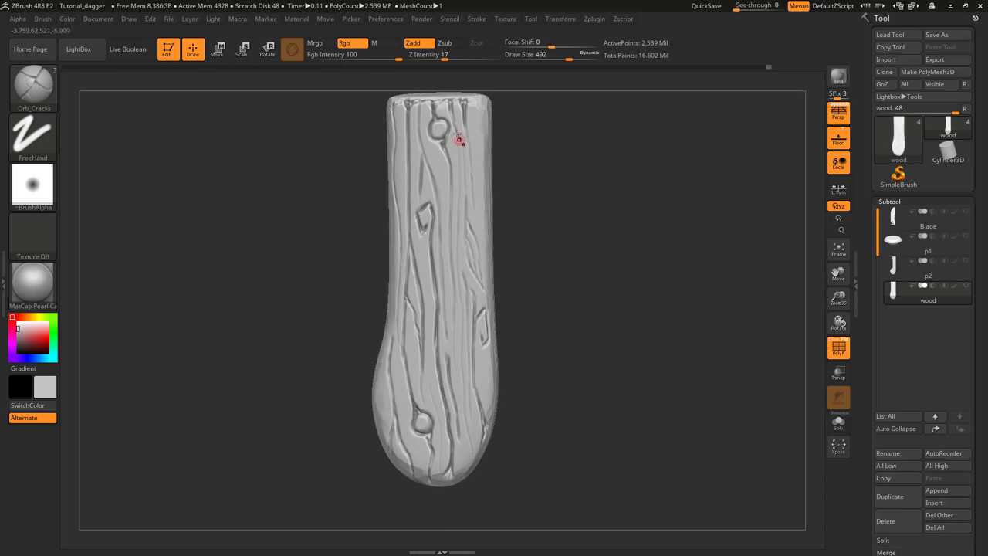
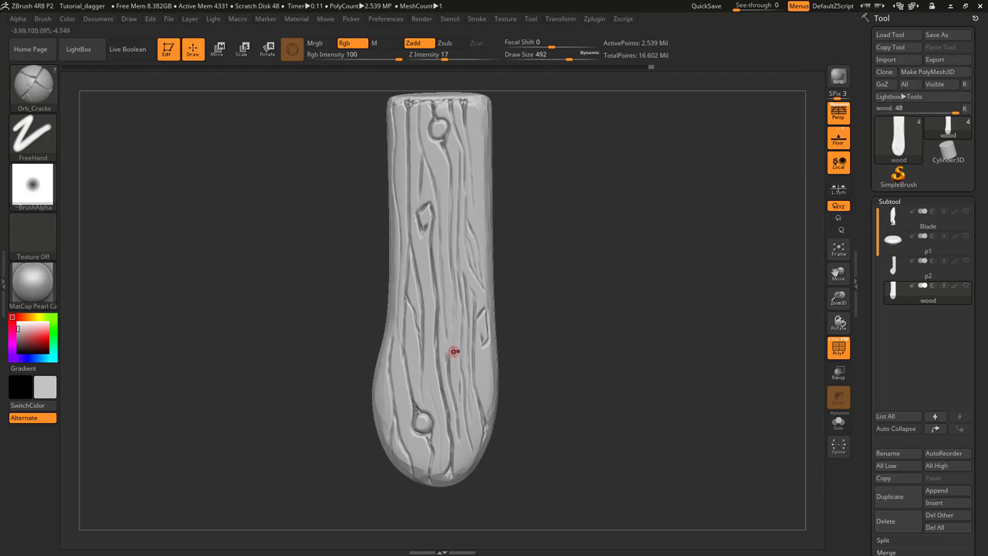
alt+right_drag(471, 365, 476, 417)
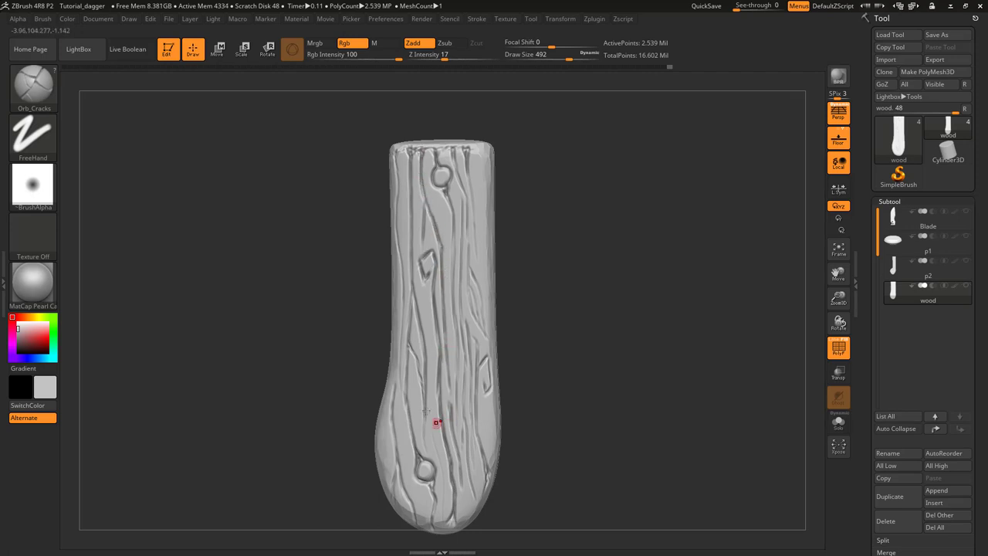
ctrl+right_drag(456, 412, 449, 316)
ctrl+right_drag(449, 276, 462, 378)
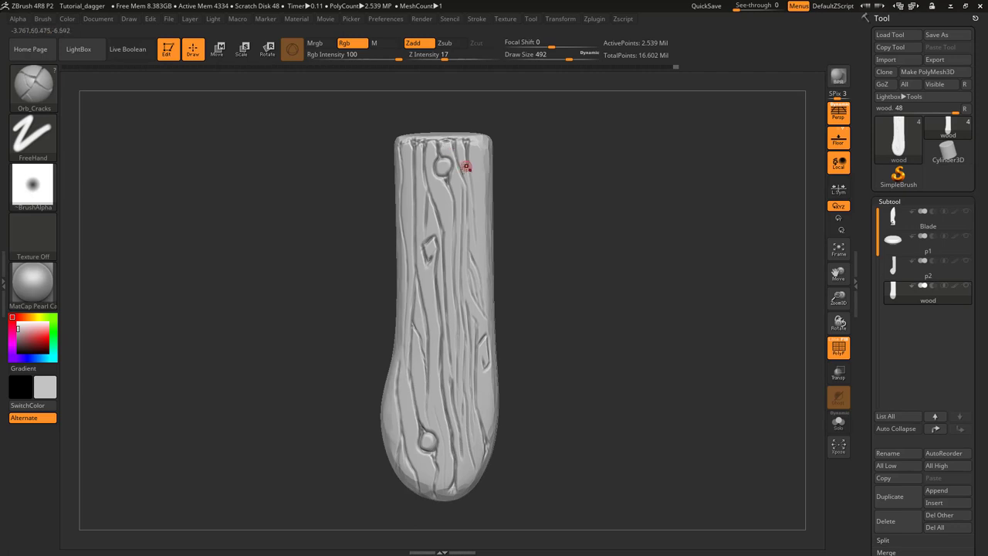
Chip the top rim around the upper rivet's crack and refine the grain crack running down beside that rivet
alt+right_drag(453, 196, 446, 316)
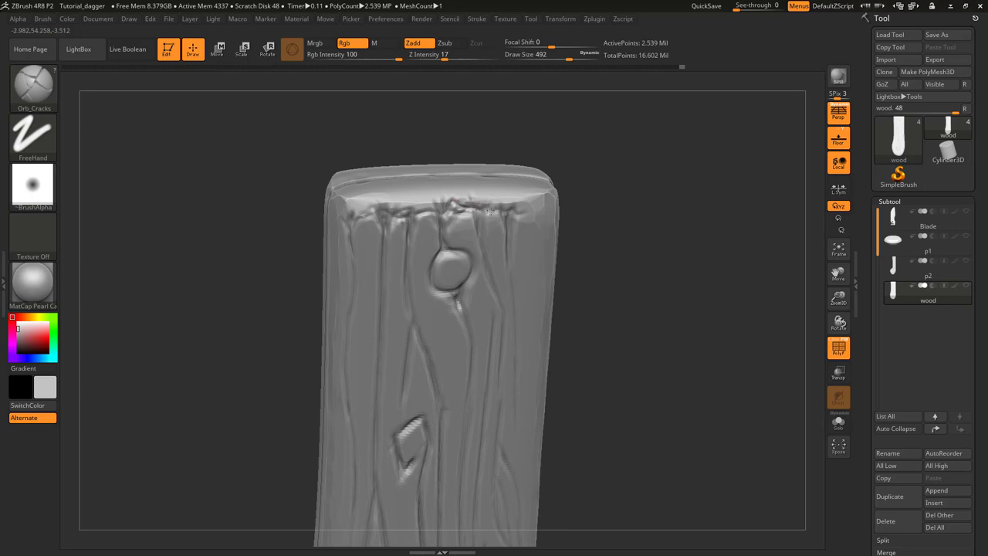
ctrl+right_drag(479, 297, 474, 273)
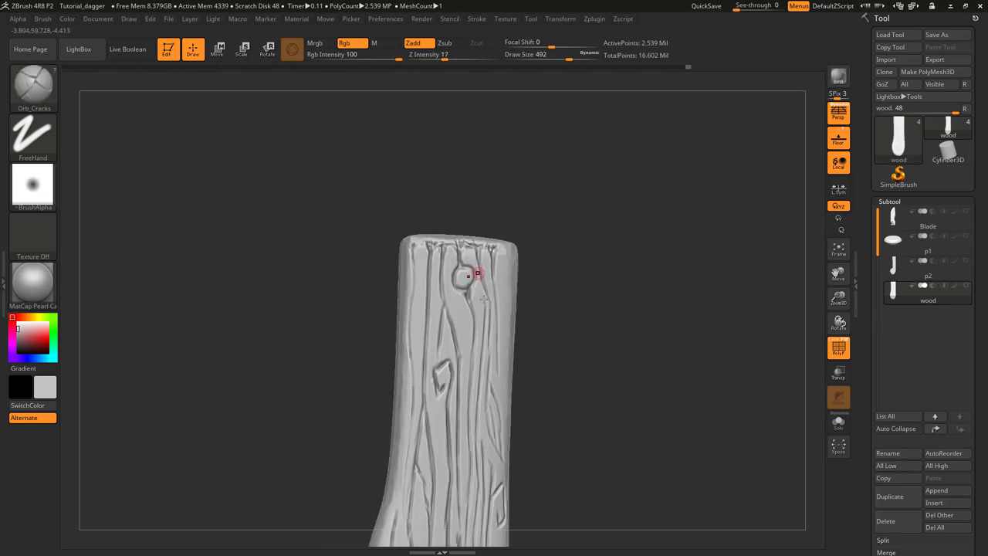
ctrl+right_drag(467, 325, 468, 279)
shift+right_drag(476, 360, 445, 250)
mouse_move(442, 216)
mouse_down()
mouse_move(444, 339)
mouse_move(465, 410)
mouse_move(456, 390)
mouse_up()
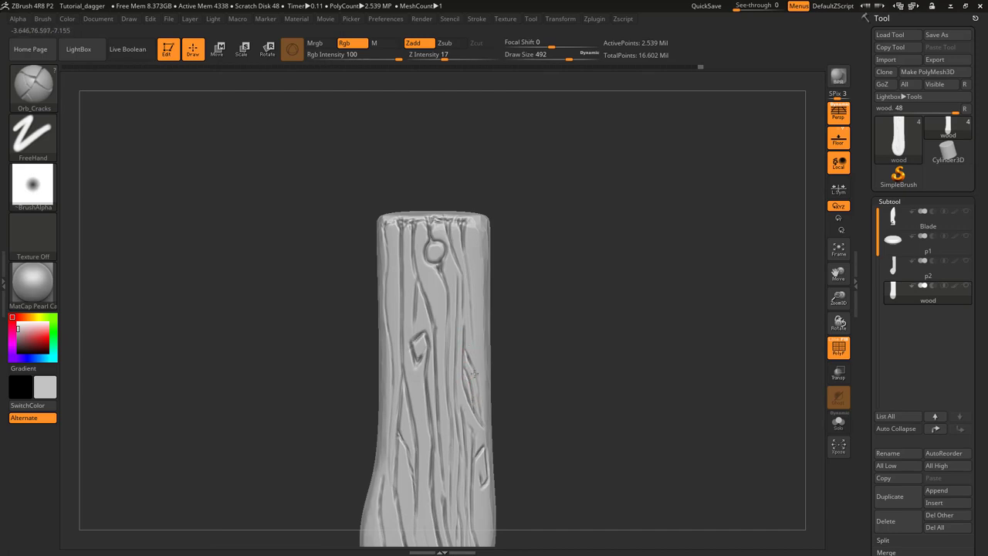
Carve a crack over the handle's right side edge, branching off above the lower diamond-shaped knot and running down beside it
mouse_move(475, 423)
alt+right_down()
mouse_move(475, 329)
mouse_move(465, 326)
alt+right_up()
shift+drag(465, 327, 479, 327)
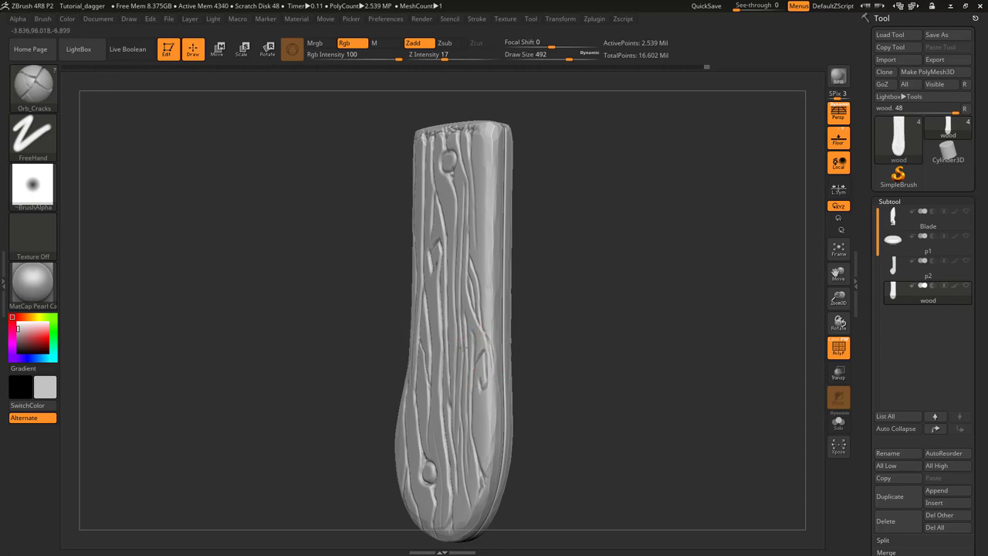
ctrl+right_drag(461, 347, 500, 307)
drag(500, 307, 497, 360)
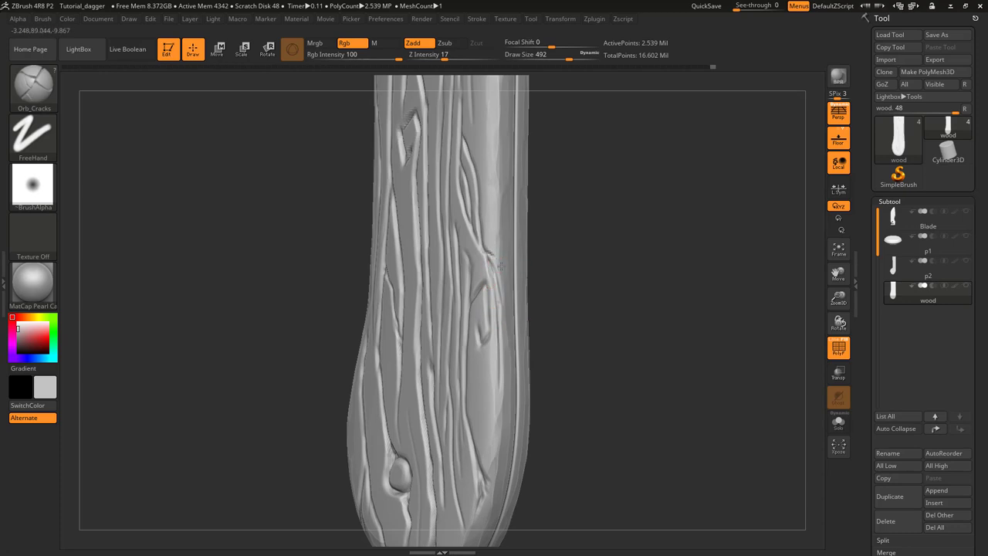
right_drag(490, 370, 516, 245)
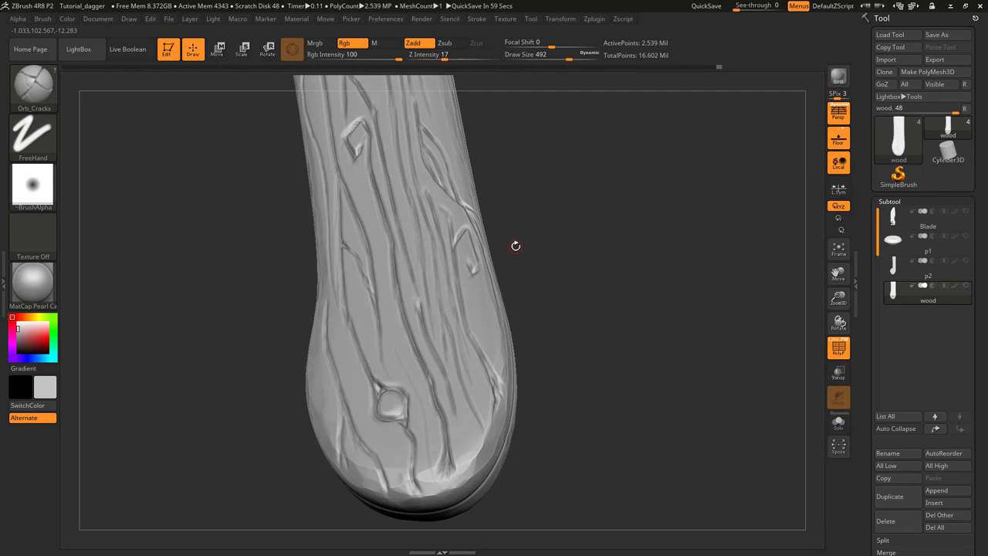
Extend the grain cracks to the butt's lower right edge and link their ends with small cracks across the tip
drag(514, 246, 435, 332)
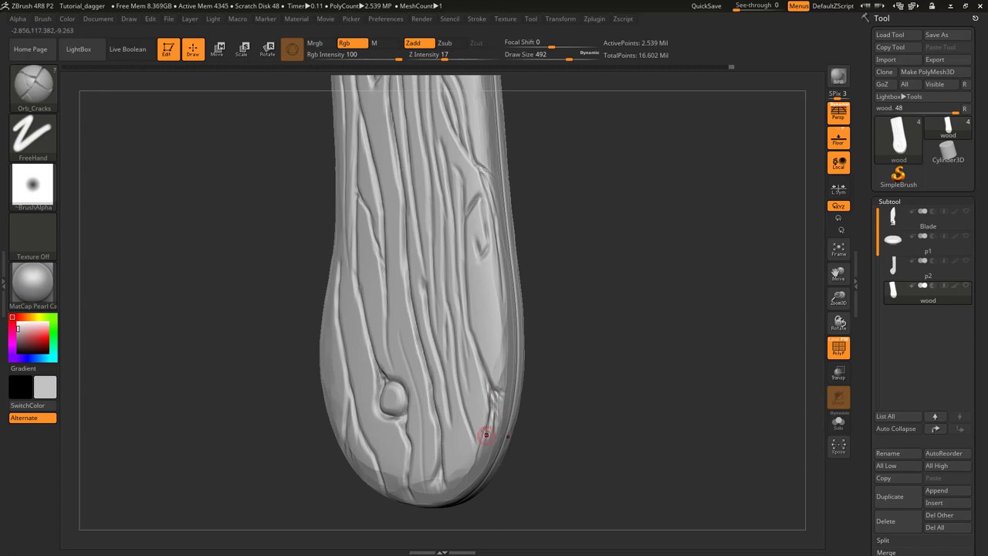
drag(486, 434, 476, 266)
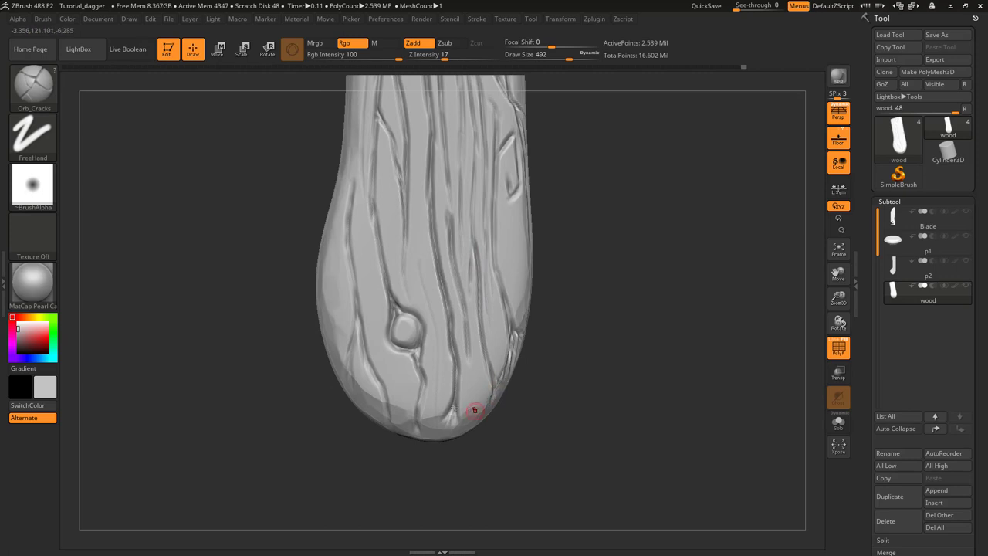
drag(475, 410, 437, 400)
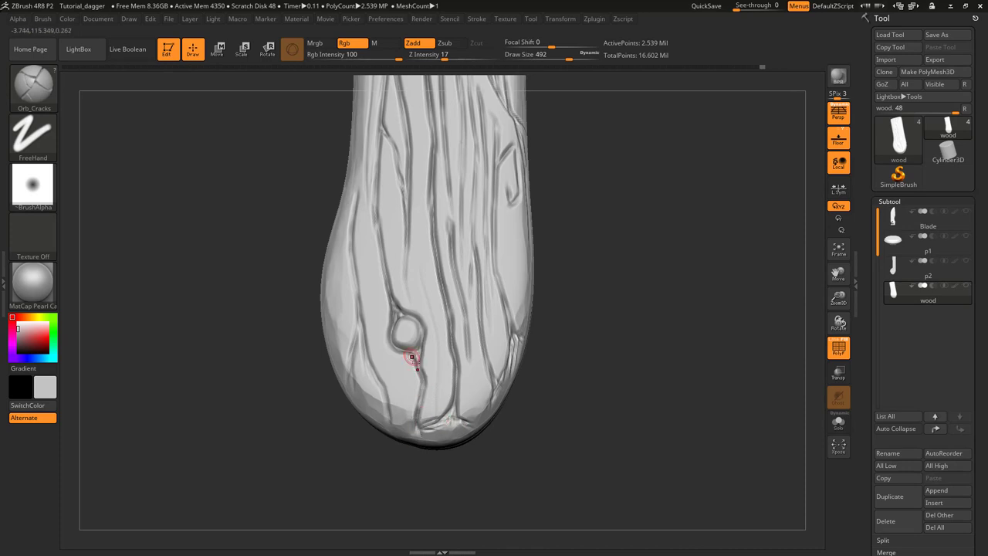
Deepen and round the ring groove around the upper rivet, refining its junction with the crack below
ctrl+right_drag(413, 405, 353, 315)
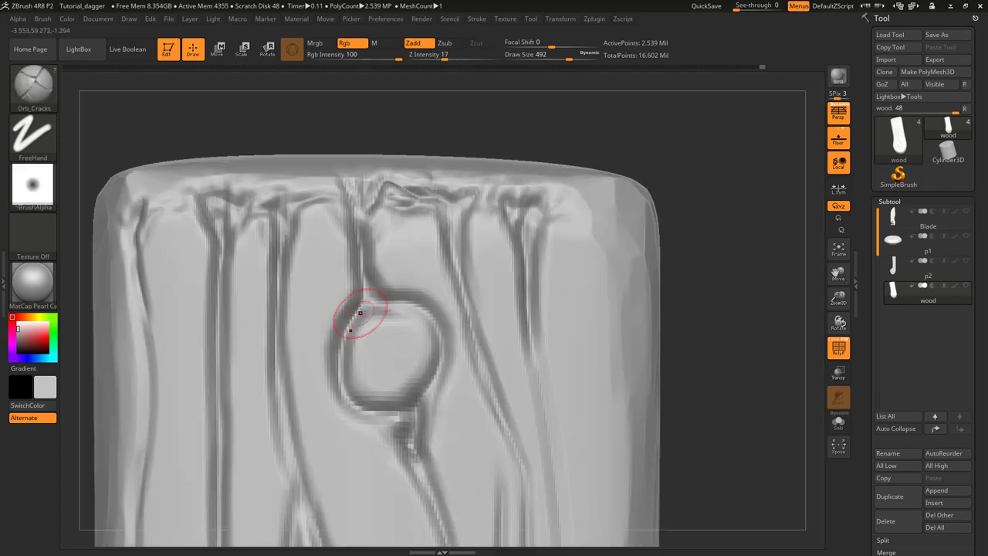
mouse_move(346, 325)
mouse_down()
mouse_move(341, 378)
mouse_move(412, 396)
mouse_up()
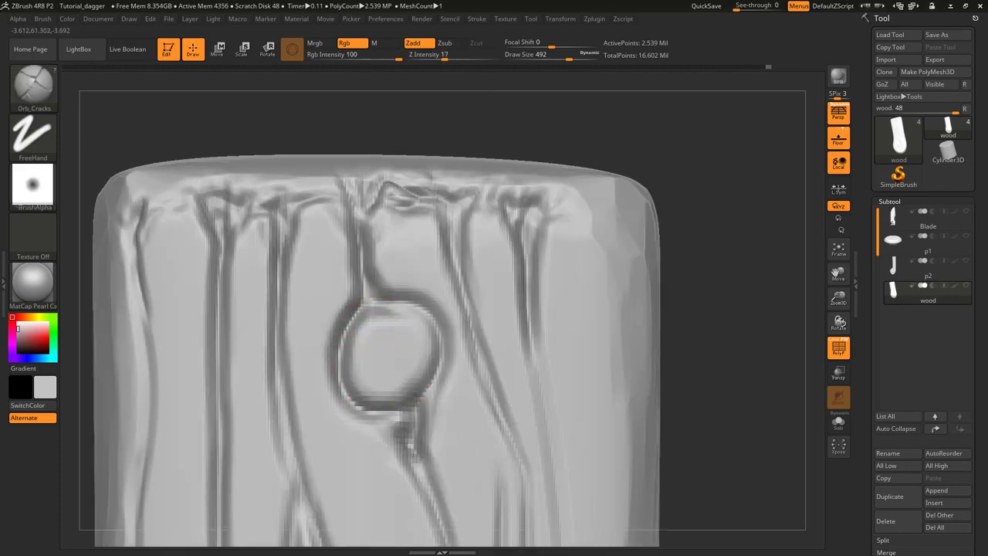
mouse_move(405, 387)
ctrl+right_down()
mouse_move(401, 395)
mouse_move(421, 280)
mouse_move(442, 390)
mouse_move(431, 361)
ctrl+right_up()
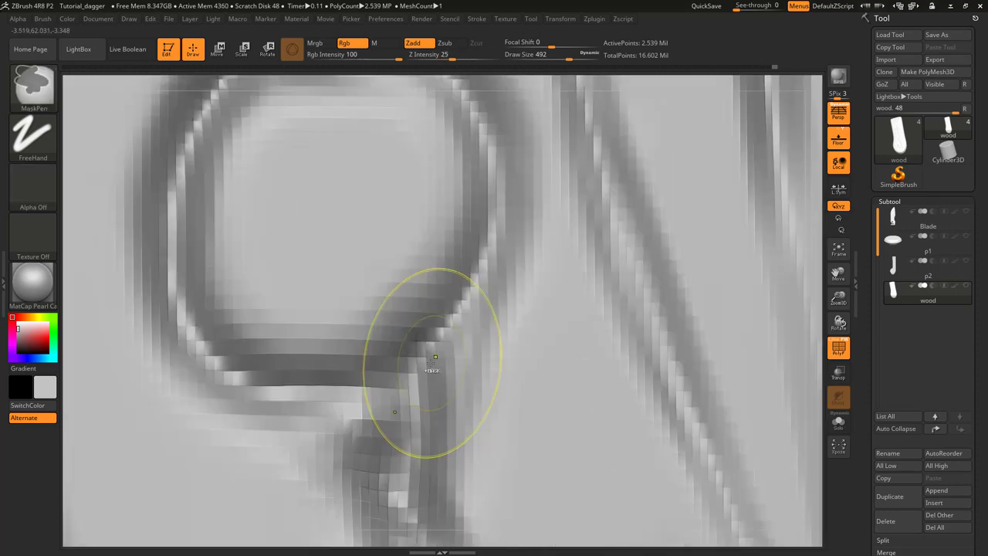
ctrl+right_drag(439, 408, 432, 502)
Build up the head of the handle's upper rivet into a raised dome with the ClayBuildup brush
mouse_move(432, 502)
alt+right_down()
mouse_move(416, 339)
mouse_move(397, 326)
mouse_move(374, 393)
mouse_move(377, 404)
mouse_move(404, 375)
mouse_move(470, 368)
mouse_move(473, 308)
mouse_move(434, 315)
mouse_move(493, 311)
mouse_move(505, 271)
mouse_move(466, 259)
mouse_move(448, 276)
mouse_move(453, 378)
mouse_move(450, 293)
mouse_move(410, 154)
mouse_move(422, 252)
mouse_move(439, 290)
mouse_move(422, 370)
alt+right_up()
click(45, 89)
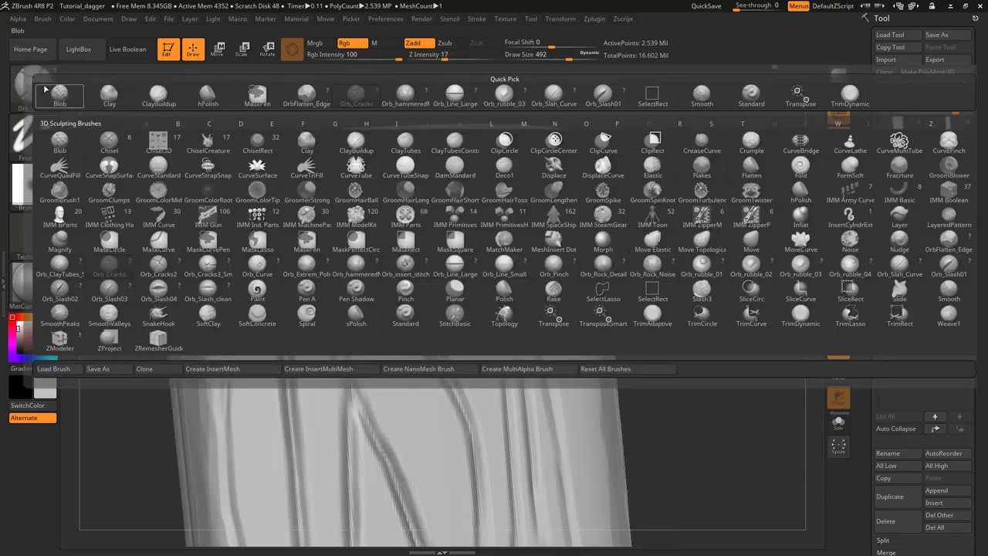
click(44, 90)
click(35, 96)
click(43, 95)
click(48, 99)
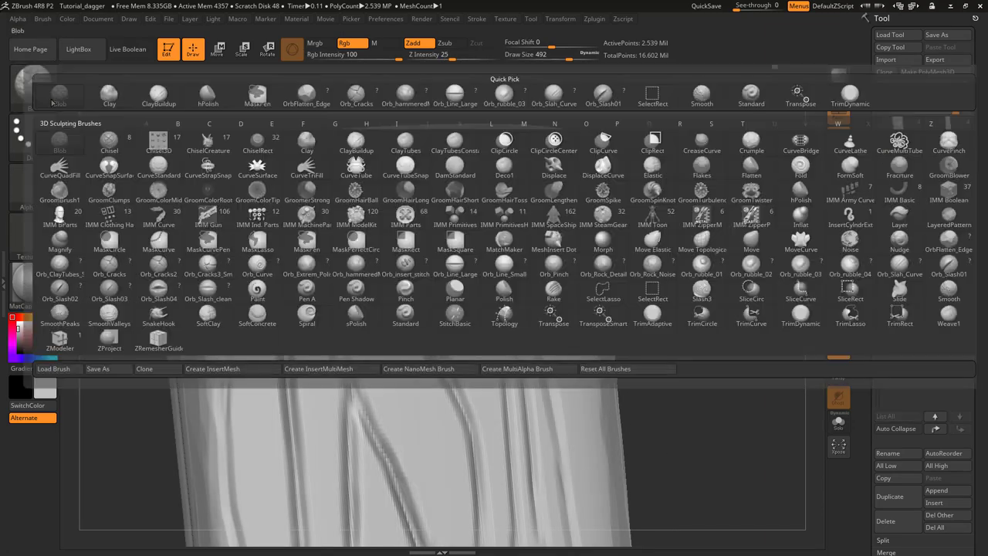
click(141, 98)
mouse_move(436, 269)
right_down()
mouse_move(414, 284)
mouse_move(414, 256)
right_up()
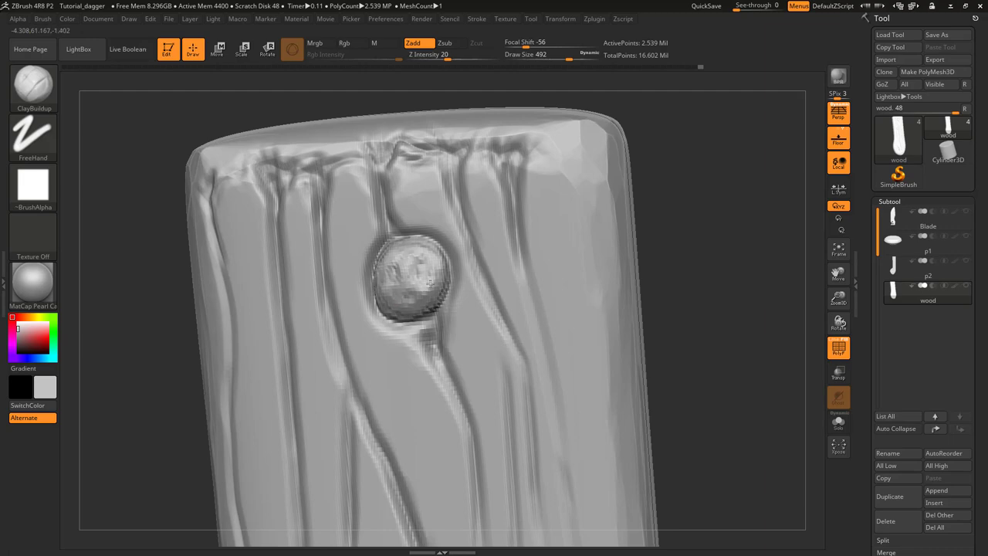
right_drag(419, 275, 458, 233)
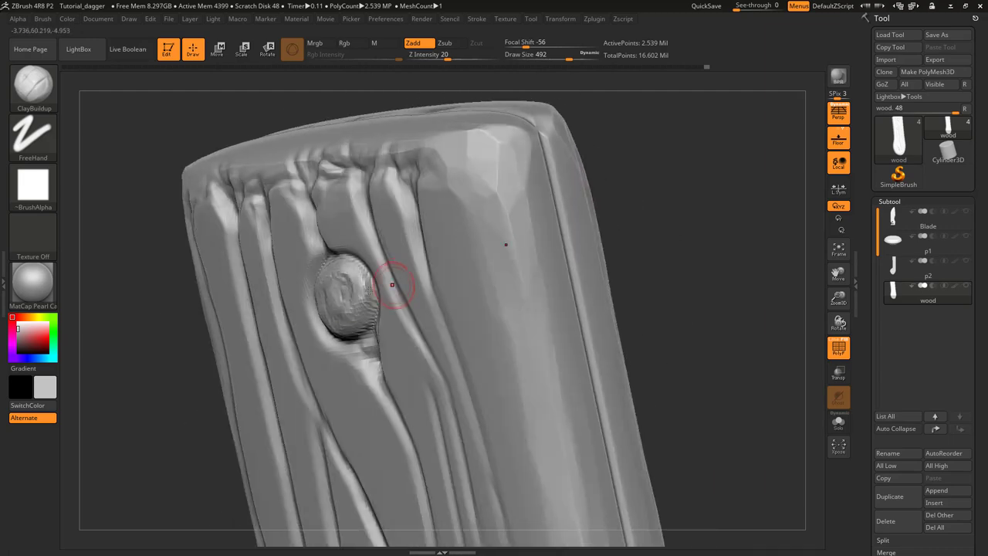
Smooth the upper rivet's raised head into an even dome across its face and around its edges
key(shift)
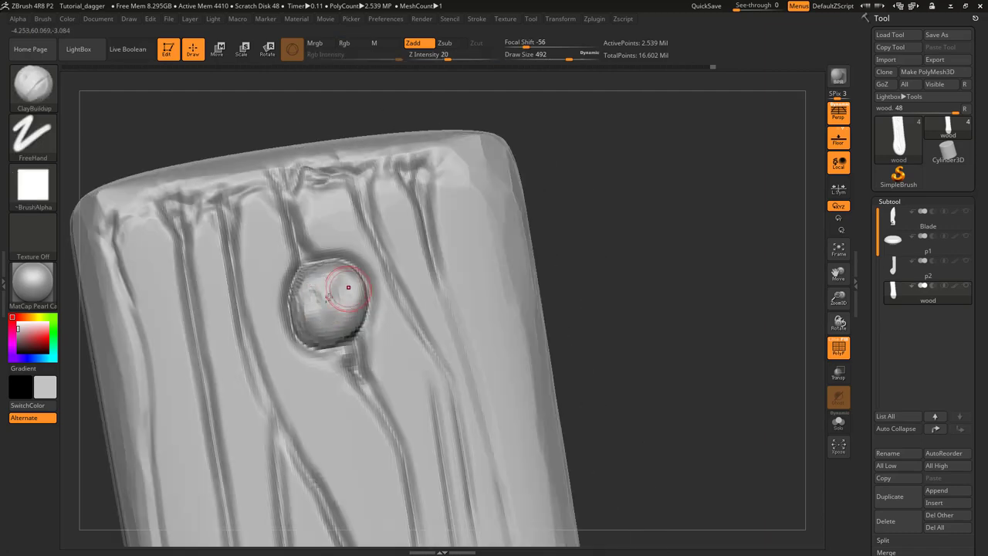
mouse_move(326, 297)
shift+mouse_down()
mouse_move(315, 286)
mouse_move(324, 310)
mouse_move(345, 297)
mouse_move(325, 313)
shift+mouse_up()
mouse_move(326, 313)
right_down()
mouse_move(332, 284)
mouse_move(371, 318)
mouse_move(358, 303)
right_up()
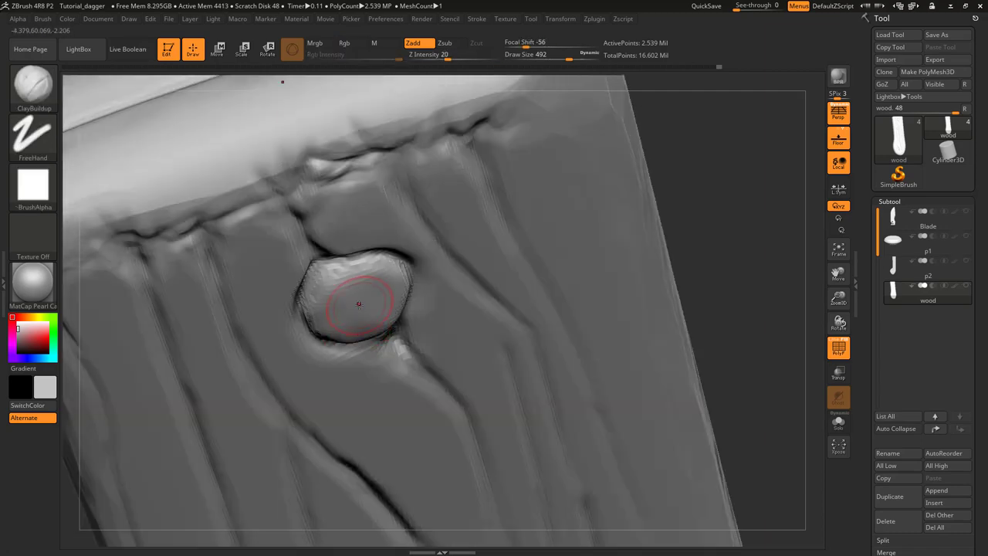
mouse_move(355, 287)
shift+mouse_down()
mouse_move(353, 265)
mouse_move(325, 302)
mouse_move(346, 313)
shift+mouse_up()
right_drag(347, 313, 344, 262)
shift+drag(344, 262, 370, 281)
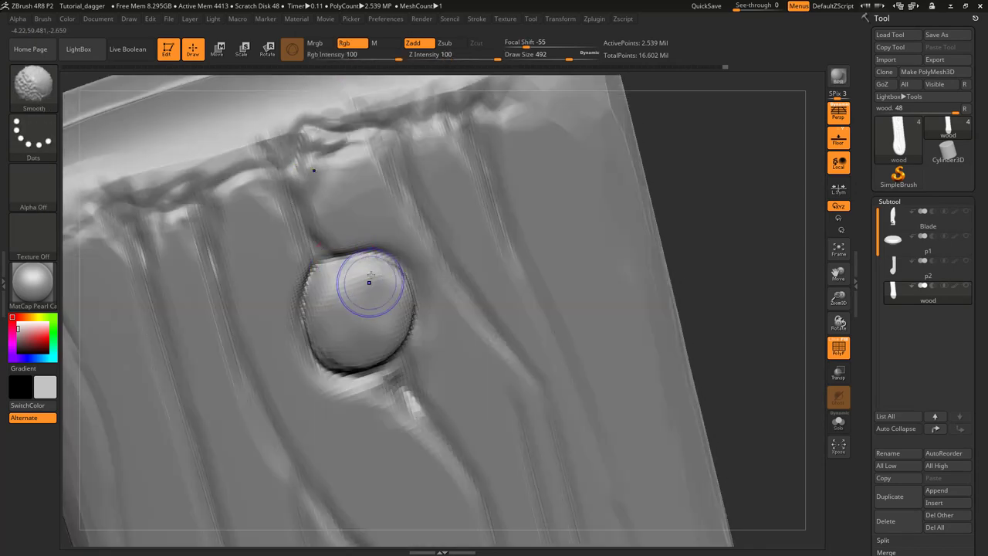
right_drag(372, 331, 328, 327)
mouse_move(329, 328)
shift+mouse_down()
mouse_move(326, 353)
mouse_move(378, 348)
shift+mouse_up()
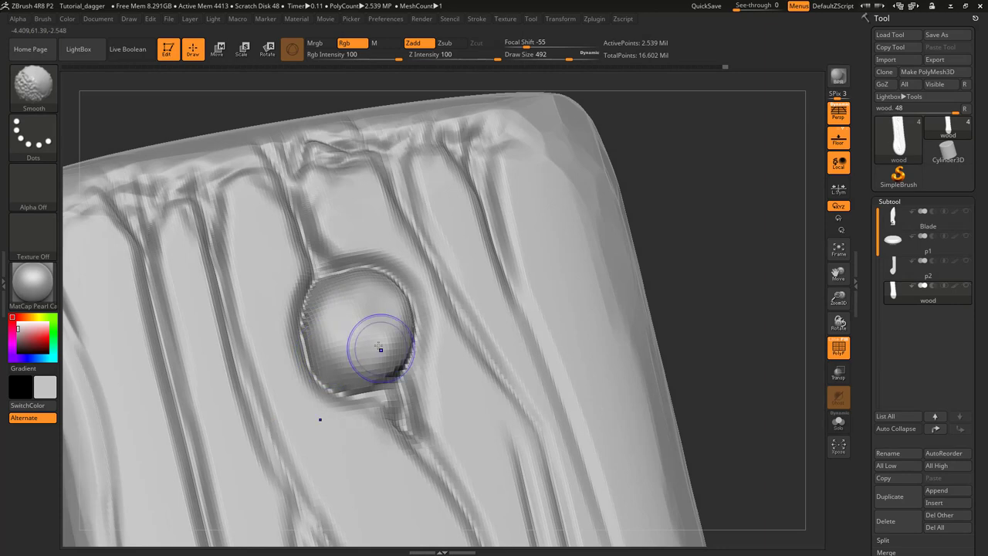
right_drag(379, 348, 390, 356)
mouse_move(401, 358)
shift+mouse_down()
mouse_move(408, 334)
mouse_move(397, 326)
shift+mouse_up()
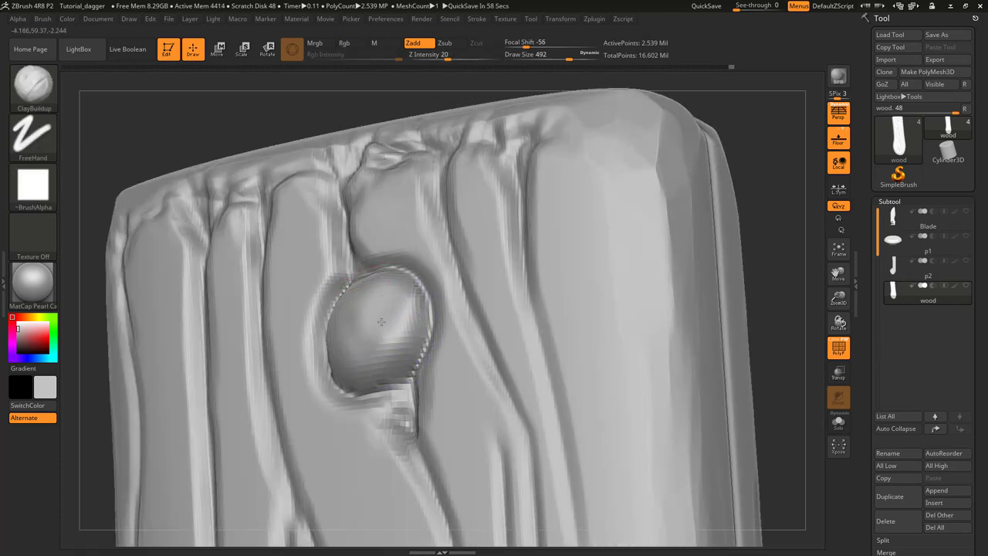
mouse_move(397, 326)
right_down()
mouse_move(409, 304)
mouse_move(392, 301)
mouse_move(392, 289)
right_up()
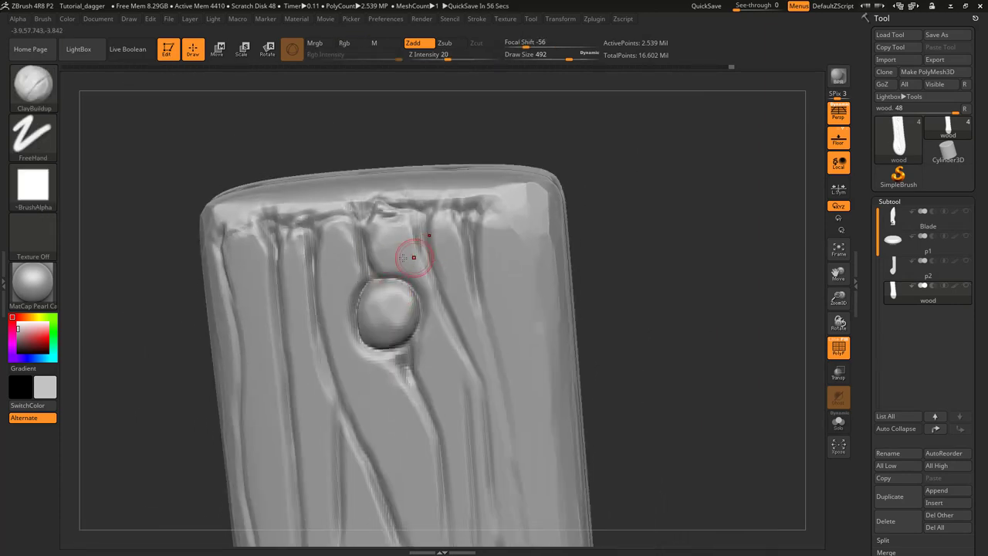
Flatten hammered-looking facets across the upper rivet's dome with the OrbFlatten_Edge brush
click(55, 89)
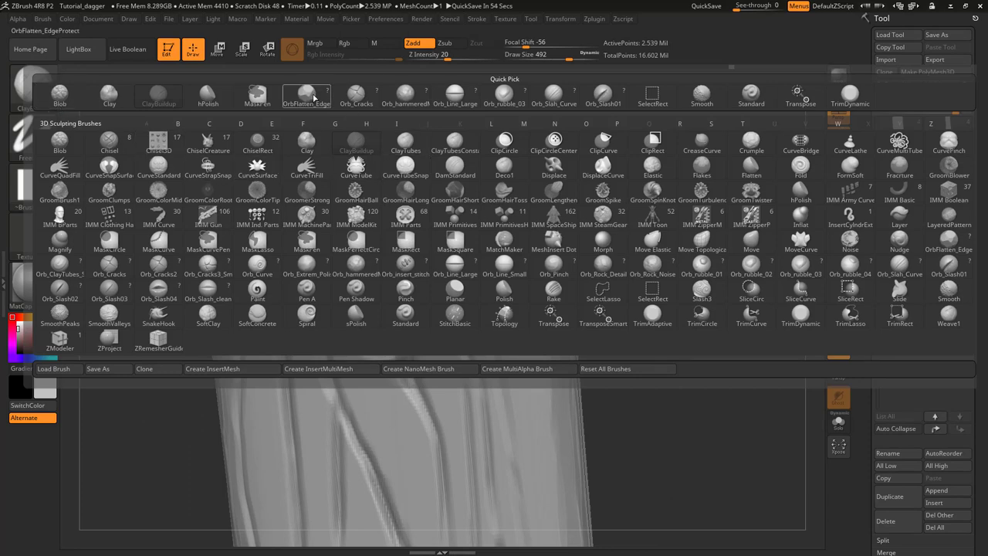
click(307, 99)
alt+right_drag(397, 293, 449, 313)
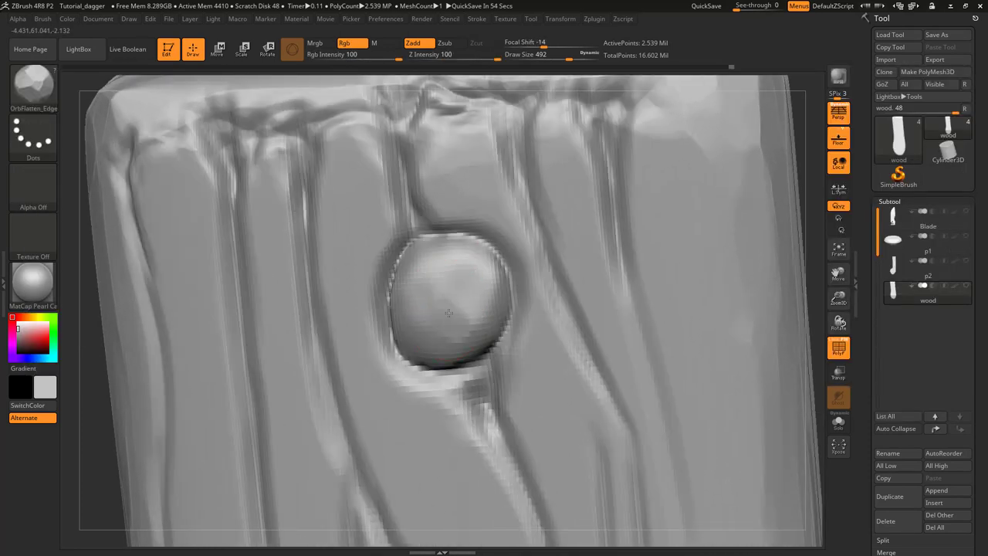
mouse_move(451, 300)
mouse_down()
mouse_move(479, 329)
mouse_move(463, 254)
mouse_move(461, 269)
mouse_move(486, 295)
mouse_up()
mouse_move(427, 265)
mouse_down()
mouse_move(453, 267)
mouse_move(441, 297)
mouse_up()
mouse_move(441, 297)
right_down()
mouse_move(456, 274)
mouse_move(417, 327)
mouse_move(444, 332)
right_up()
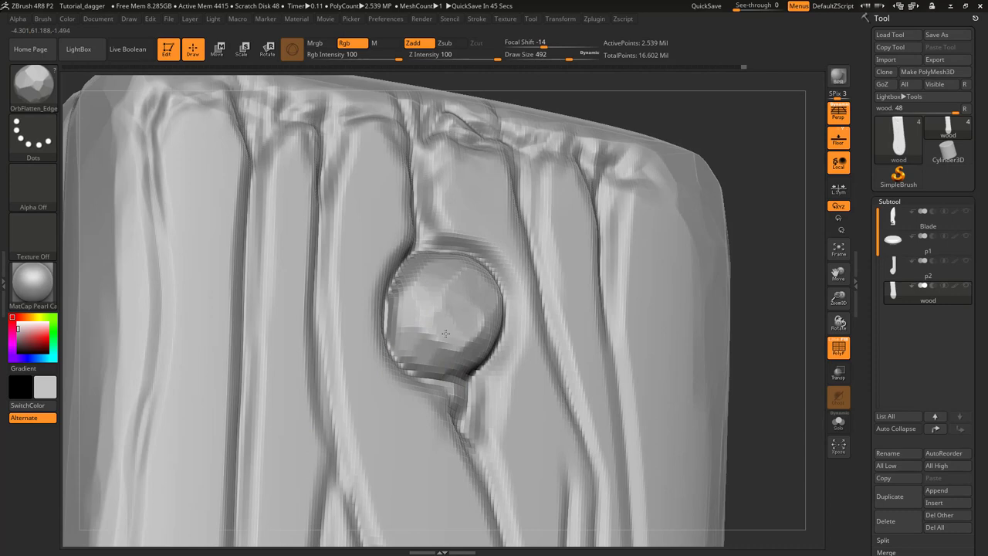
right_drag(457, 324, 530, 275)
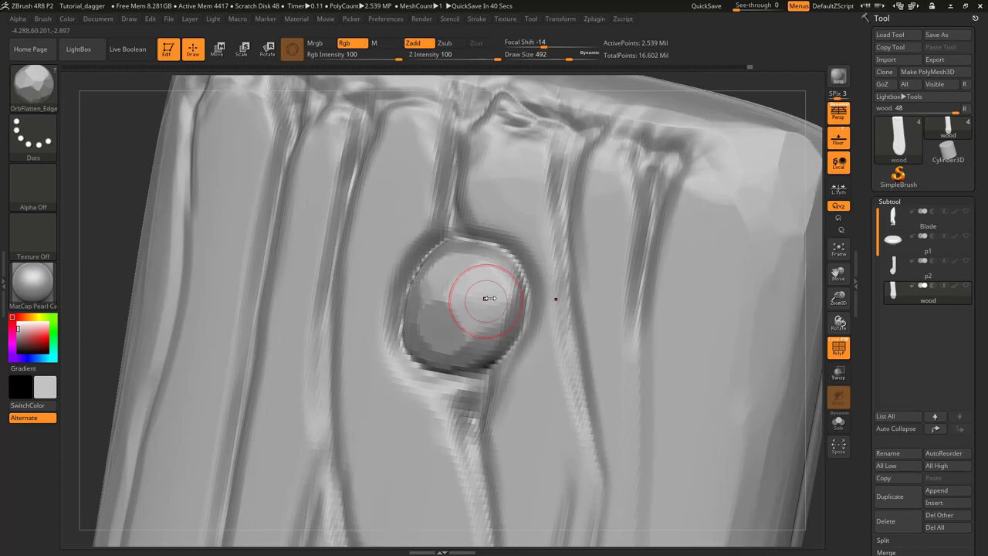
Set the draw size to 400 and cut further flat facets over the upper rivet's right and upper areas
key(s)
mouse_move(489, 298)
mouse_down()
mouse_move(481, 298)
mouse_move(500, 297)
mouse_up()
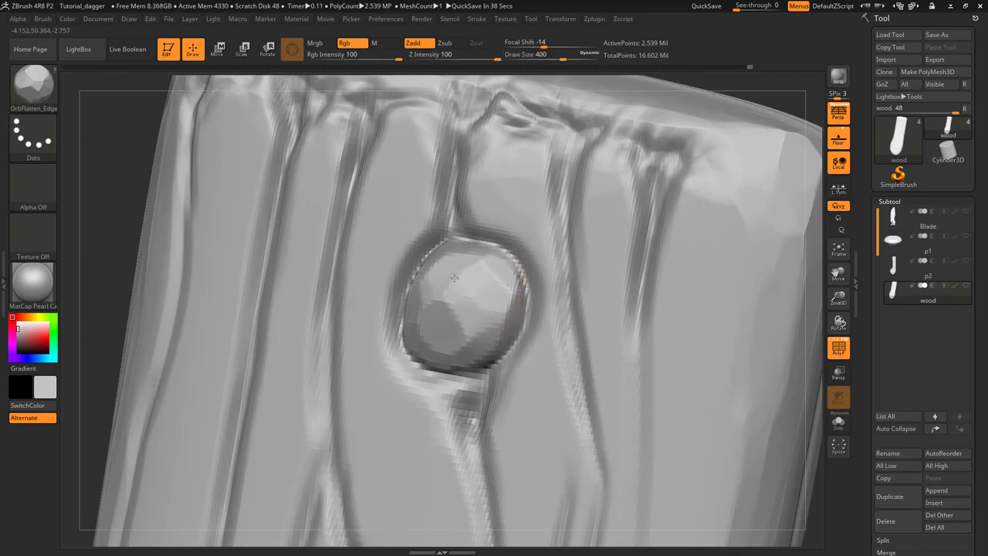
right_drag(455, 278, 437, 292)
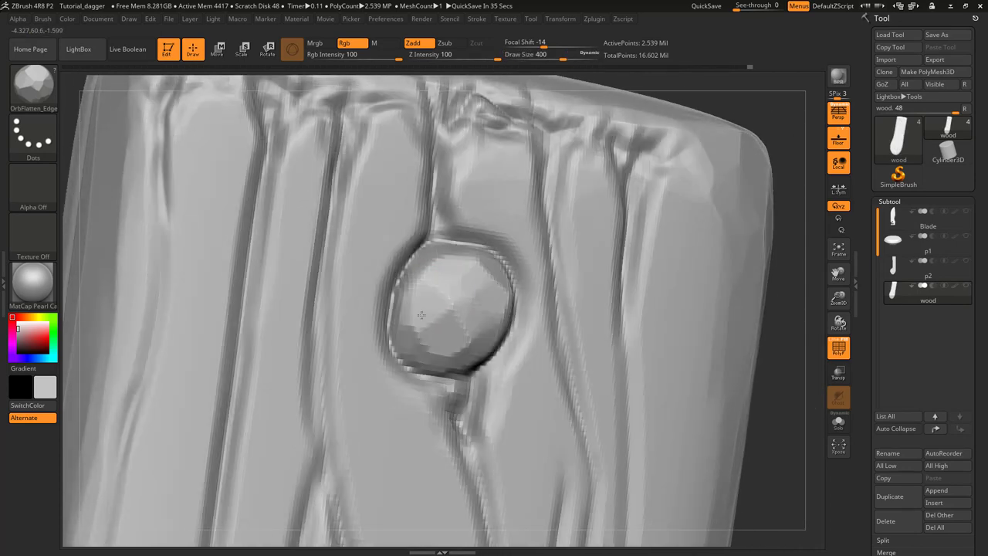
mouse_move(494, 334)
right_down()
mouse_move(469, 324)
mouse_move(489, 375)
mouse_move(494, 344)
right_up()
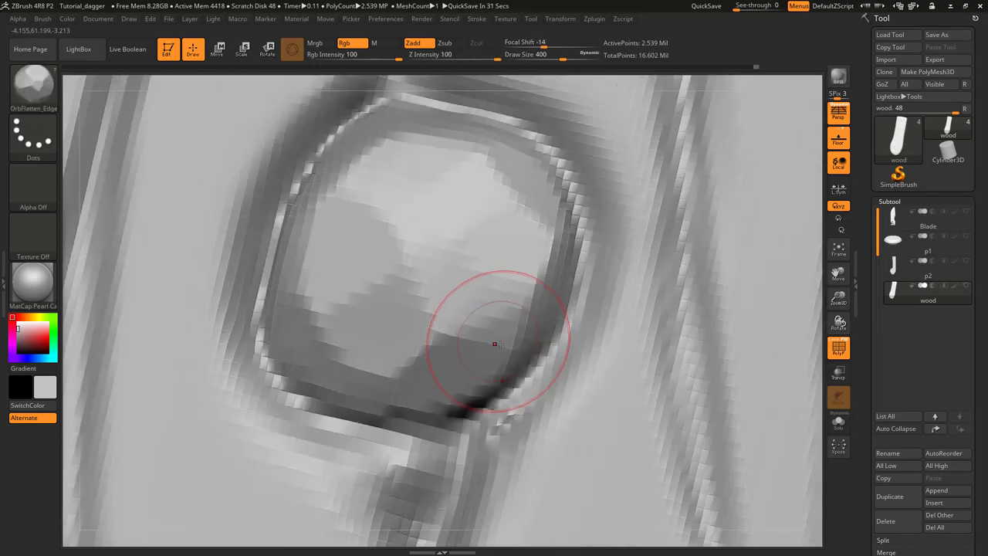
key(ctrl+space)
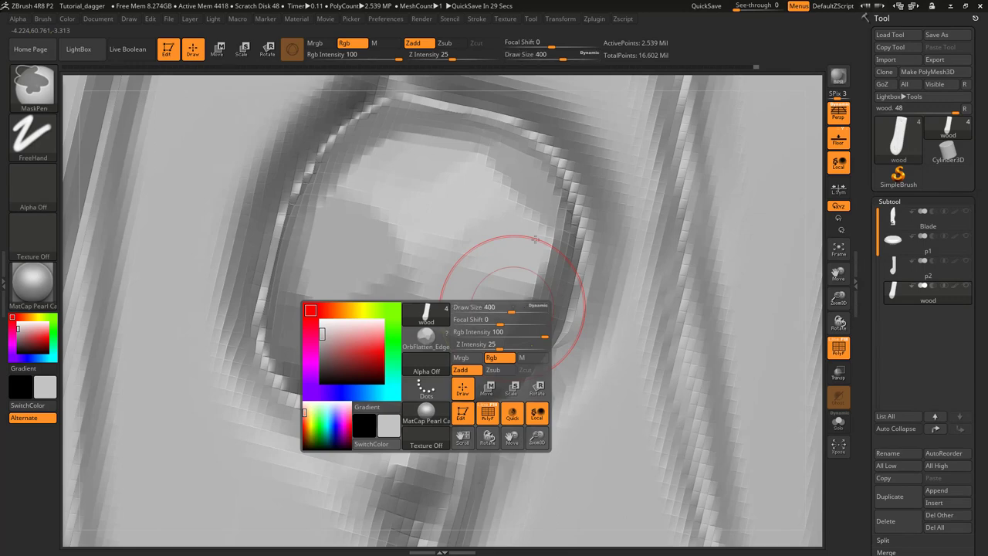
right_drag(530, 269, 525, 238)
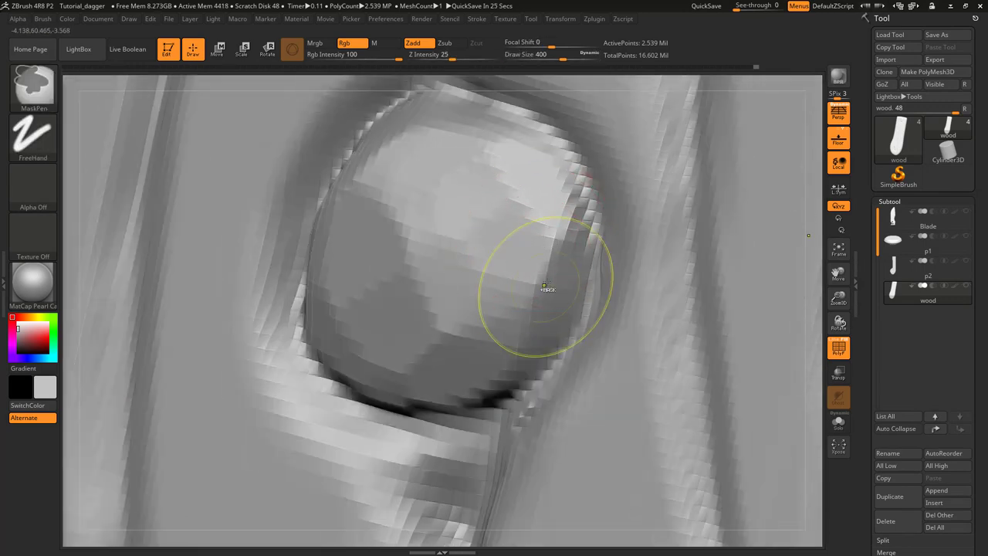
Refine the facets along the upper rivet's lower right edge, setting the draw size to 280 and then 351
key(s)
drag(543, 277, 544, 276)
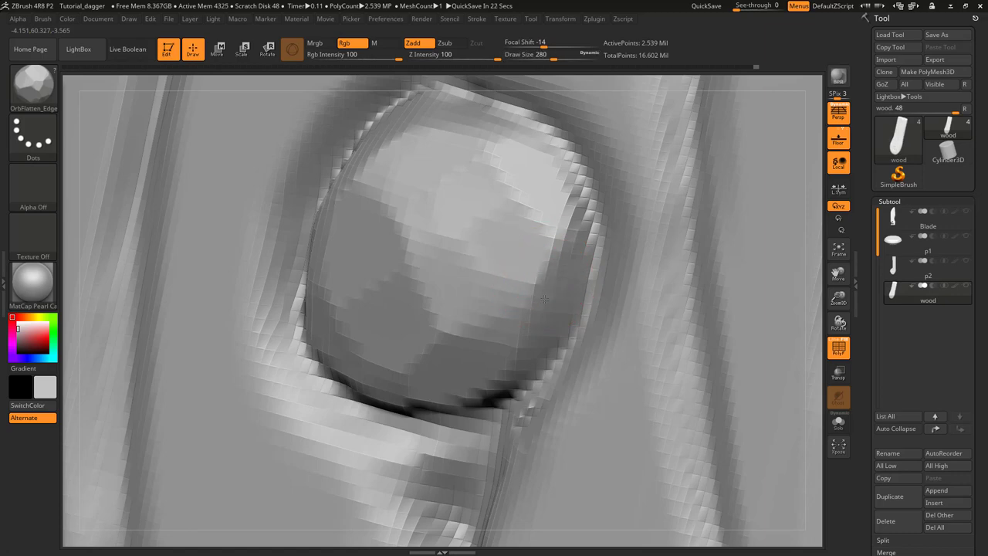
mouse_move(544, 298)
ctrl+right_down()
mouse_move(582, 307)
mouse_move(512, 329)
ctrl+right_up()
right_click(510, 344)
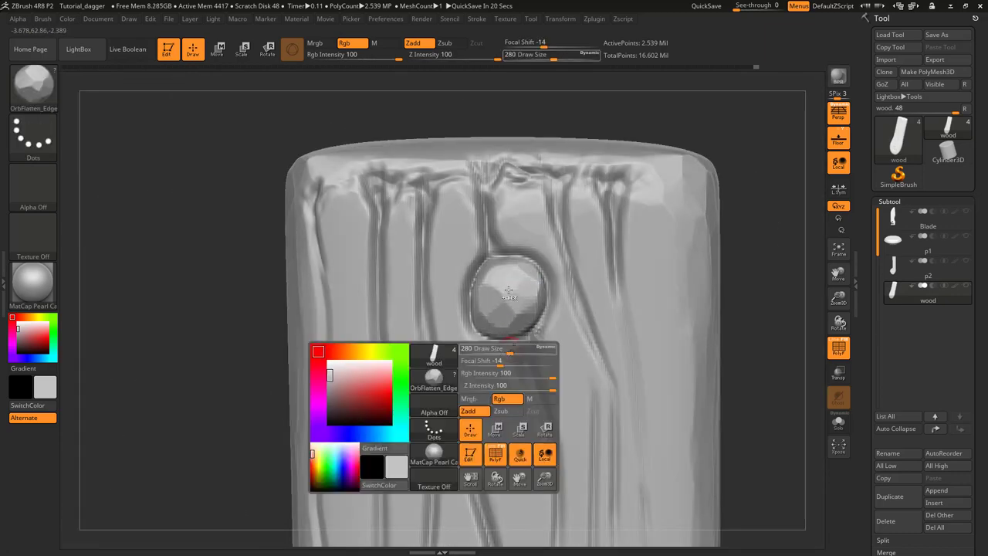
ctrl+right_drag(509, 290, 510, 185)
mouse_move(523, 335)
right_down()
mouse_move(510, 373)
mouse_move(523, 328)
mouse_move(524, 425)
right_up()
key(s)
drag(516, 334, 522, 337)
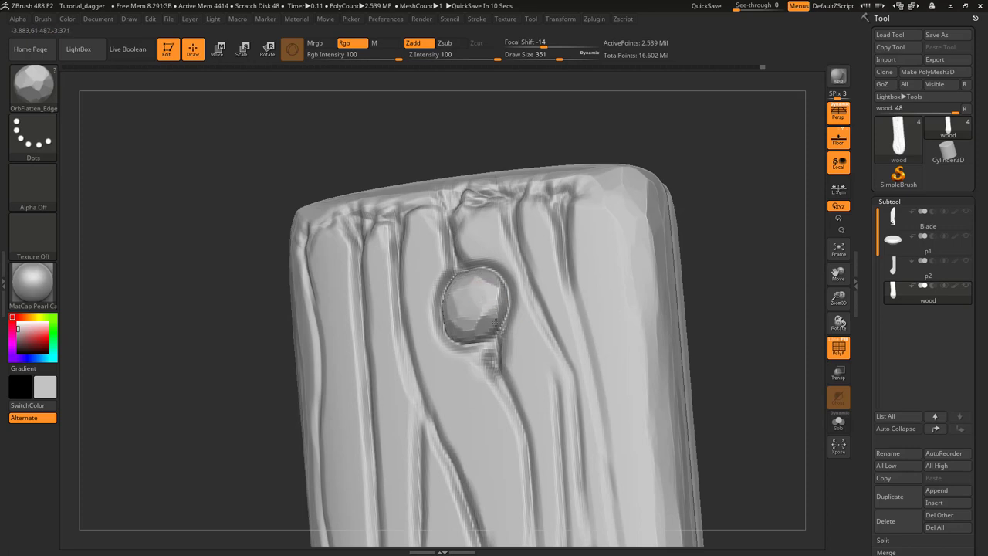
right_drag(482, 309, 452, 264)
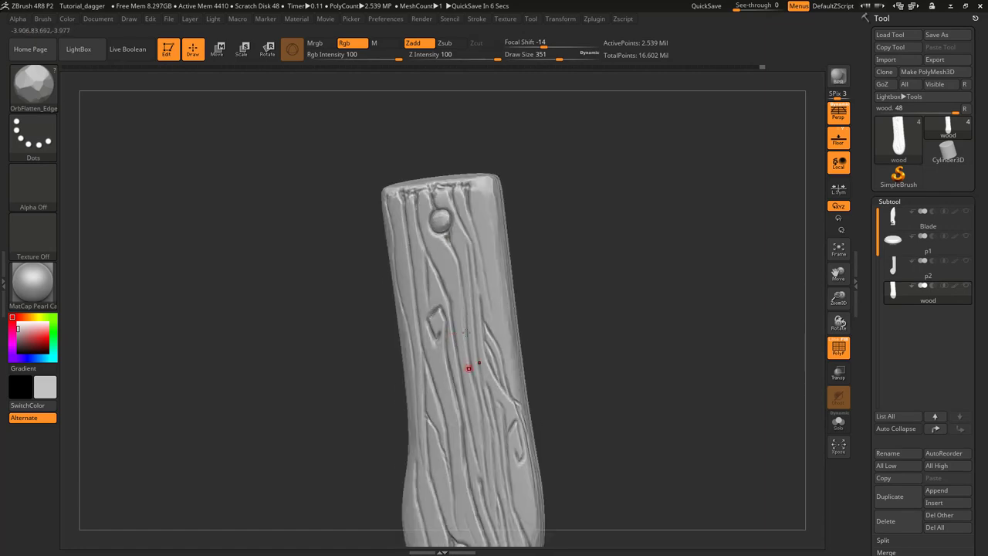
Build up the head of the lower rivet near the handle's butt with the ClayBuildup brush
alt+right_drag(470, 366, 459, 276)
alt+right_drag(459, 311, 465, 236)
ctrl+right_drag(463, 339, 491, 308)
key(b)
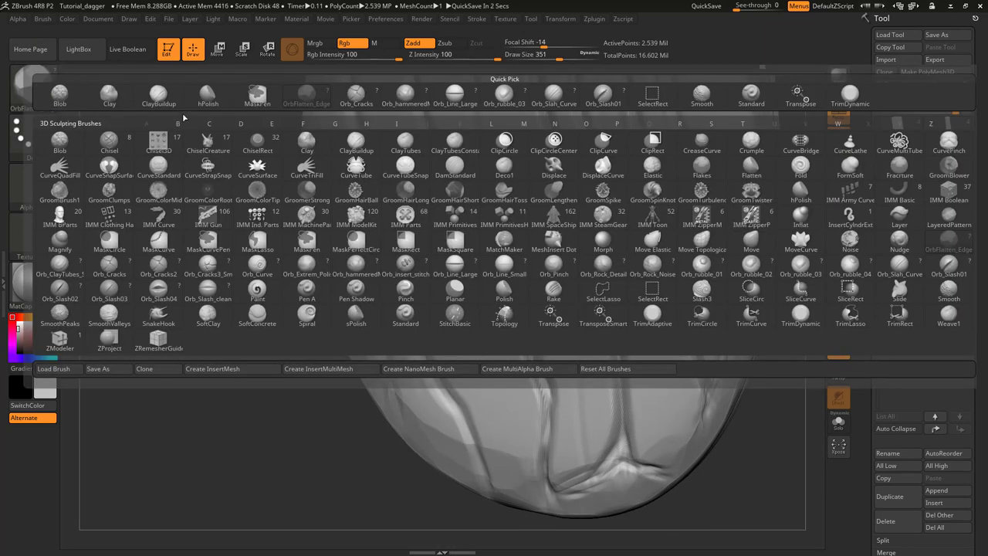
key(c)
key(b)
right_drag(473, 266, 462, 273)
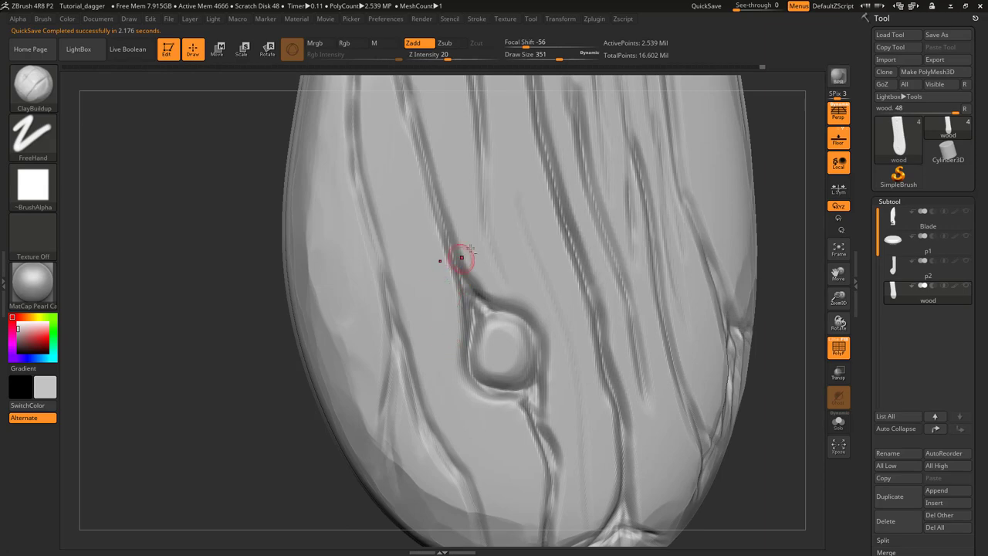
alt+right_drag(472, 220, 476, 209)
ctrl+right_drag(477, 262, 470, 235)
mouse_move(470, 234)
mouse_down()
mouse_move(503, 283)
mouse_move(480, 327)
mouse_move(550, 372)
mouse_move(582, 351)
mouse_move(590, 322)
mouse_up()
mouse_move(566, 251)
mouse_down()
mouse_move(507, 264)
mouse_move(487, 324)
mouse_move(506, 332)
mouse_up()
mouse_move(503, 282)
mouse_down()
mouse_move(515, 259)
mouse_move(549, 266)
mouse_move(575, 279)
mouse_move(577, 309)
mouse_move(552, 256)
mouse_move(530, 310)
mouse_move(544, 346)
mouse_move(550, 266)
mouse_move(571, 339)
mouse_move(490, 293)
mouse_move(496, 358)
mouse_move(550, 375)
mouse_move(500, 308)
mouse_move(515, 251)
mouse_move(492, 325)
mouse_move(511, 284)
mouse_move(541, 298)
mouse_move(556, 324)
mouse_up()
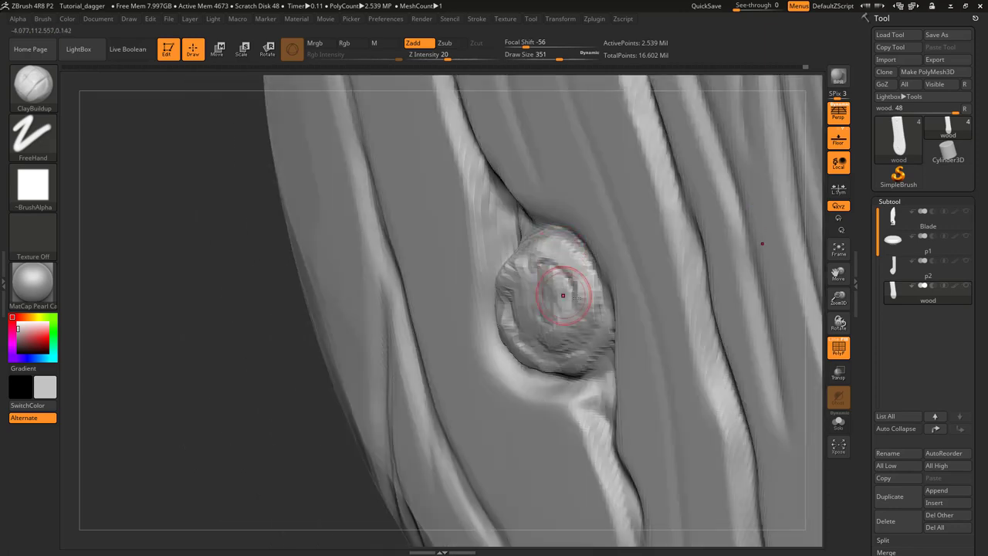
Add more clay strokes over the lower rivet's left and upper right sides to fill out its dome
mouse_move(562, 357)
mouse_down()
mouse_move(541, 343)
mouse_move(530, 283)
mouse_up()
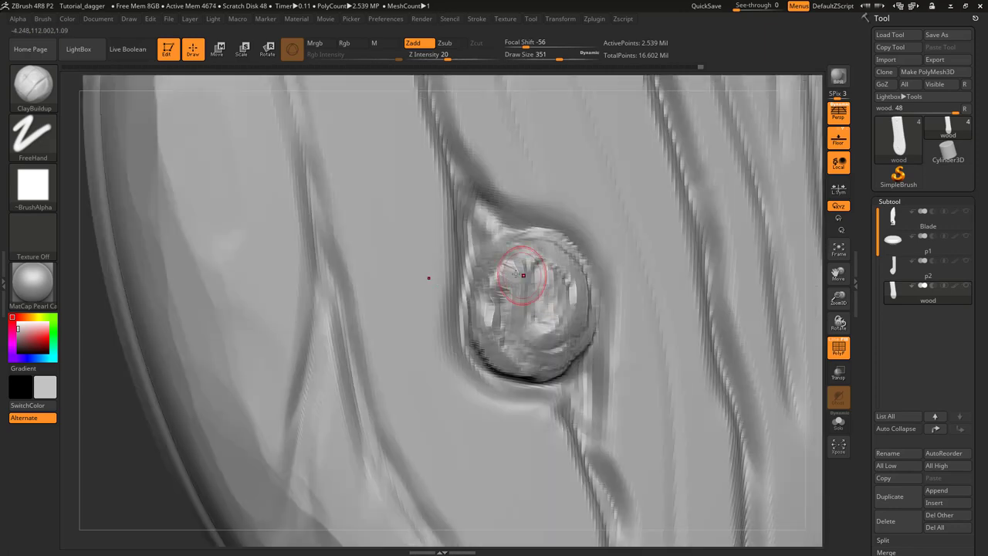
mouse_move(529, 282)
mouse_down()
mouse_move(551, 328)
mouse_move(570, 286)
mouse_move(501, 313)
mouse_up()
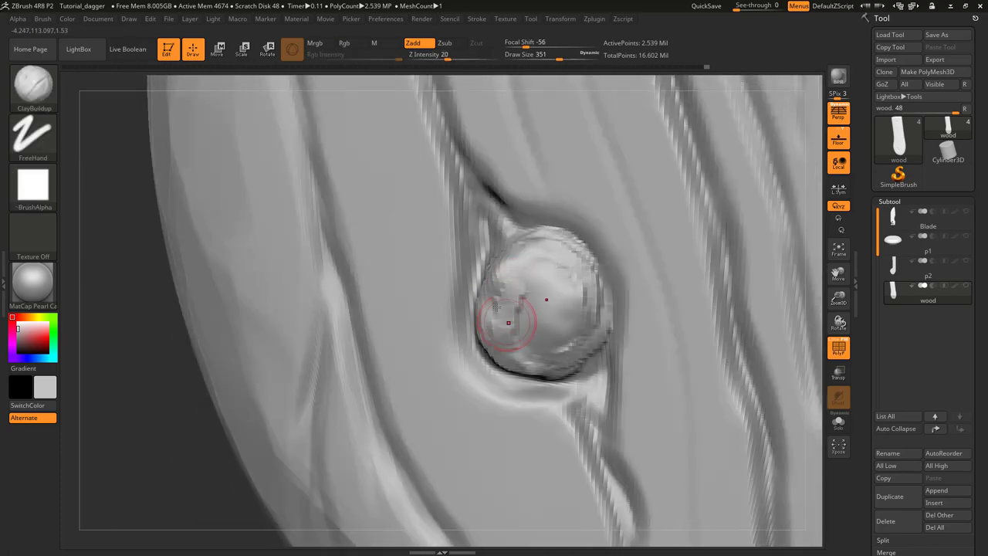
mouse_move(506, 319)
mouse_down()
mouse_move(537, 344)
mouse_move(581, 318)
mouse_move(567, 259)
mouse_up()
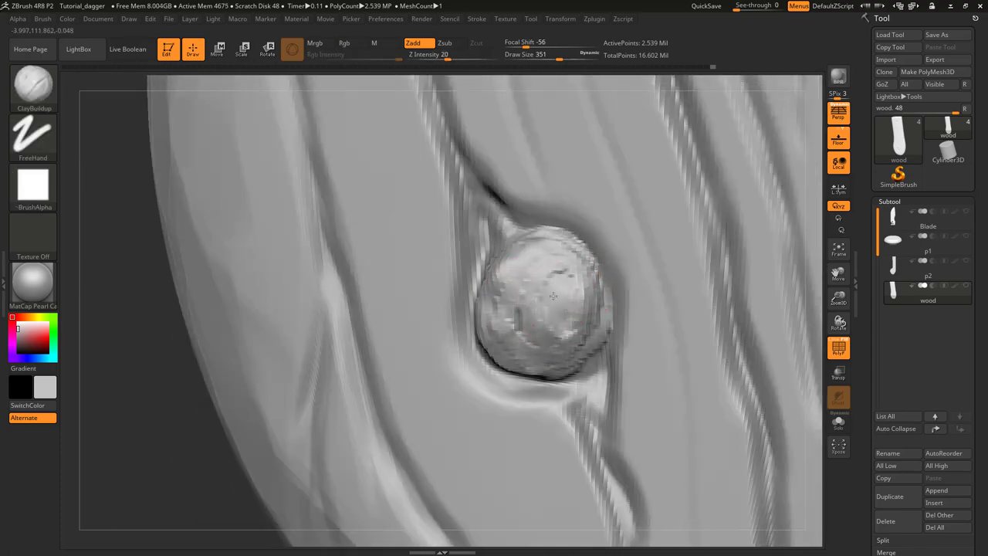
Smooth the lower rivet's built-up head into an even, rounded dome on all sides
shift+drag(557, 307, 564, 298)
shift+drag(501, 277, 498, 310)
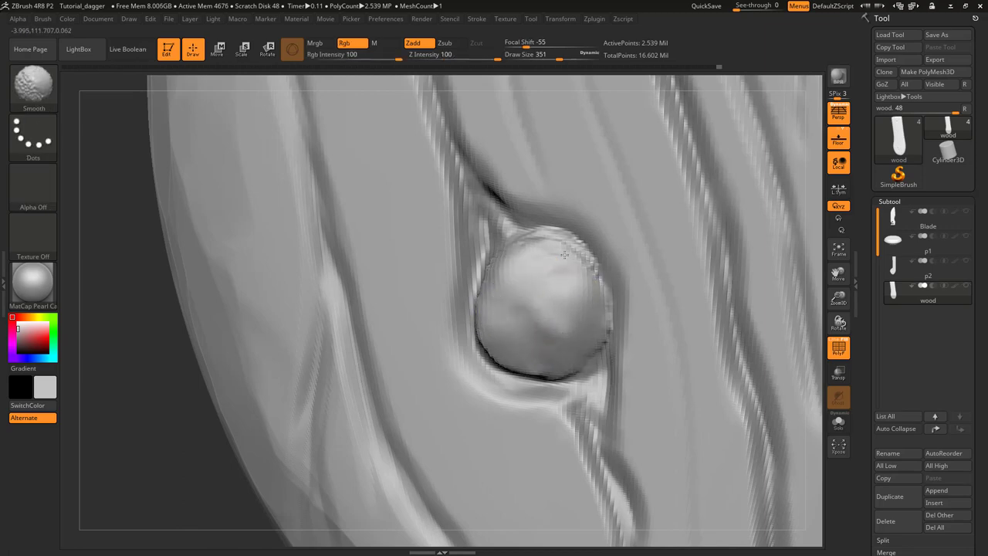
shift+drag(564, 255, 566, 302)
right_drag(566, 302, 520, 255)
shift+drag(520, 256, 489, 323)
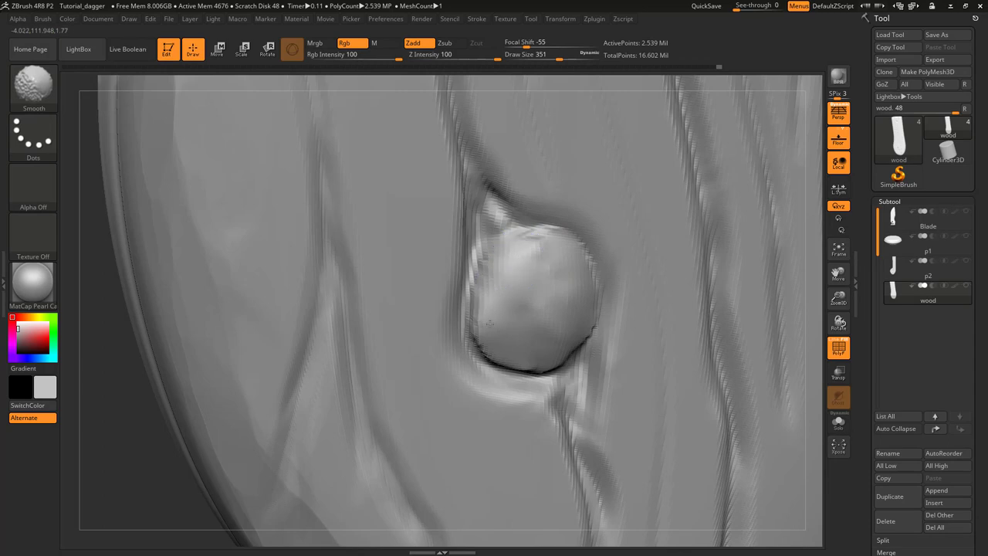
right_drag(517, 372, 512, 348)
shift+drag(512, 348, 561, 356)
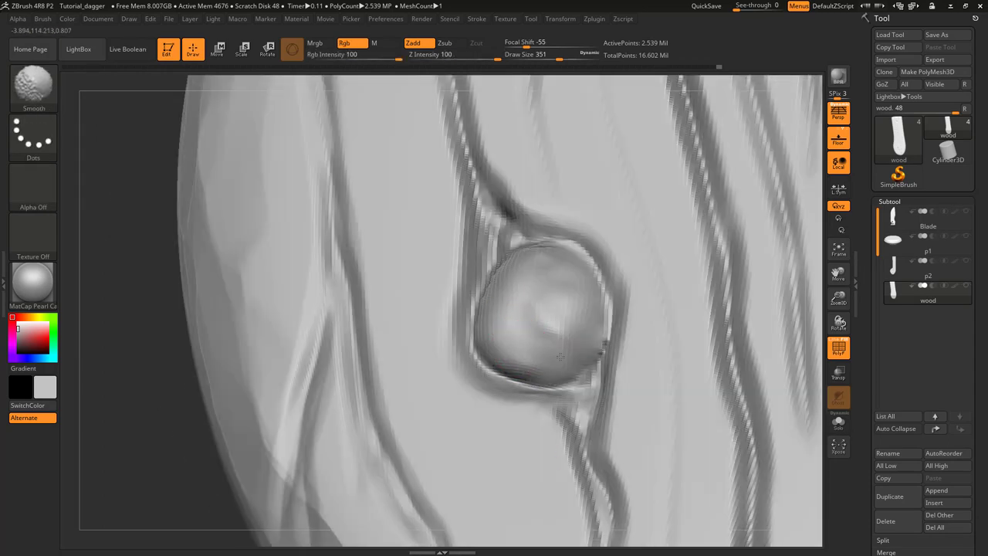
shift+drag(552, 320, 566, 344)
mouse_move(566, 345)
right_down()
mouse_move(510, 315)
mouse_move(494, 366)
right_up()
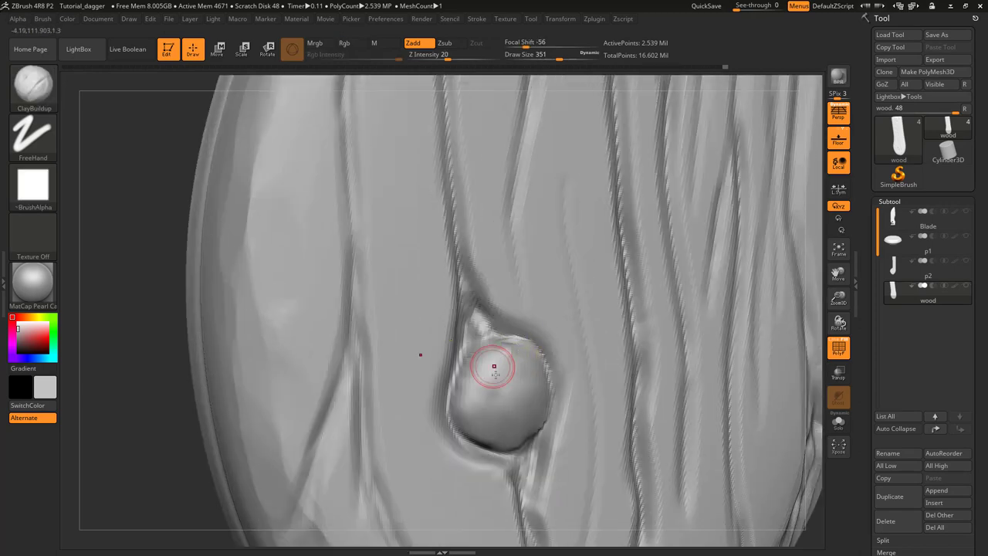
shift+drag(494, 365, 491, 414)
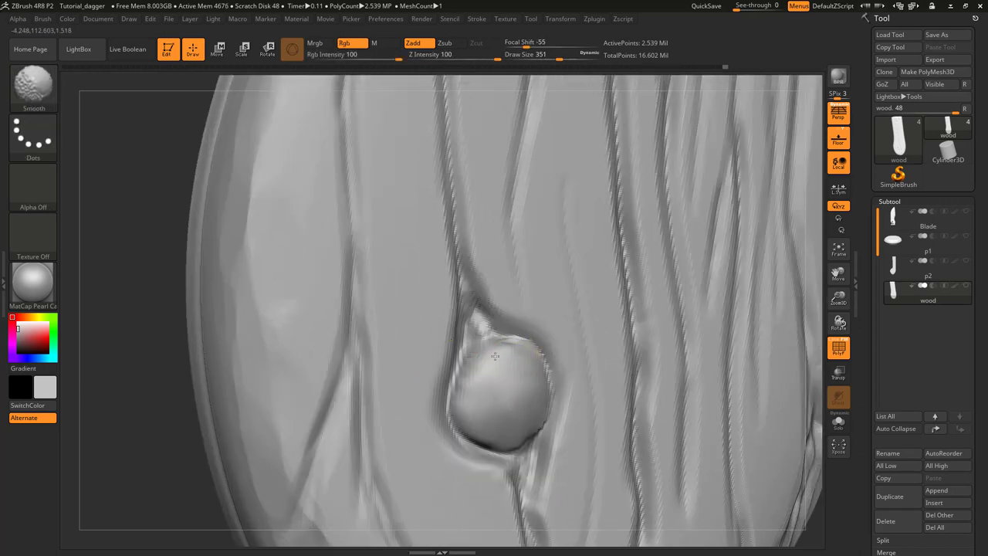
mouse_move(476, 388)
right_down()
mouse_move(470, 404)
mouse_move(481, 404)
mouse_move(463, 257)
mouse_move(486, 308)
mouse_move(488, 270)
right_up()
right_drag(487, 270, 510, 254)
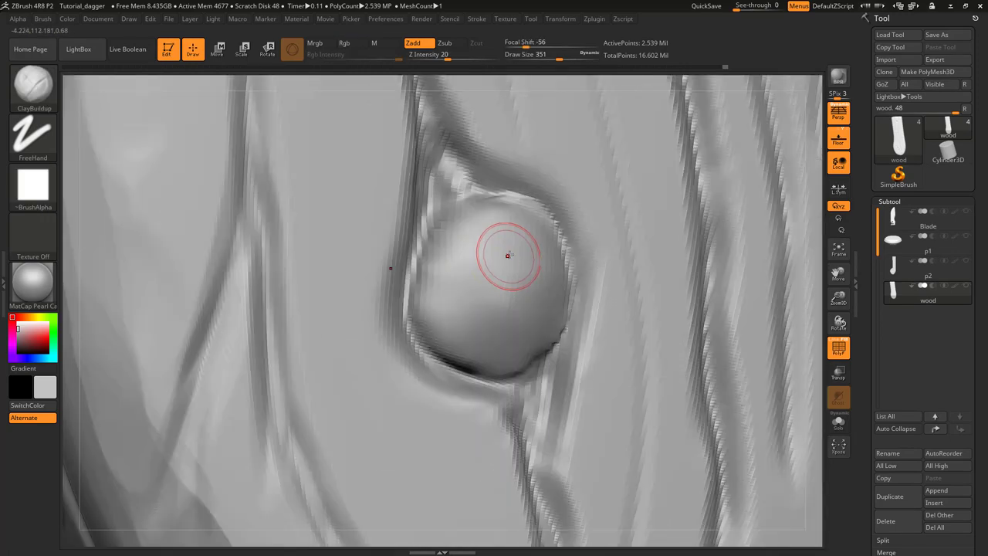
Even out the lower rivet's lower left side, and cut flat facets across its dome with the OrbFlatten_Edge brush
shift+drag(448, 322, 445, 336)
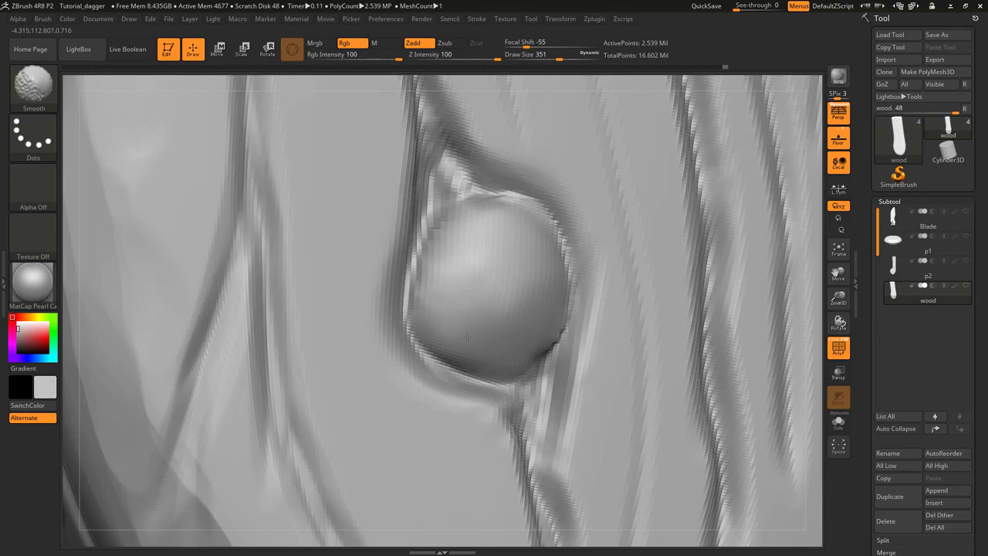
ctrl+right_drag(522, 283, 454, 229)
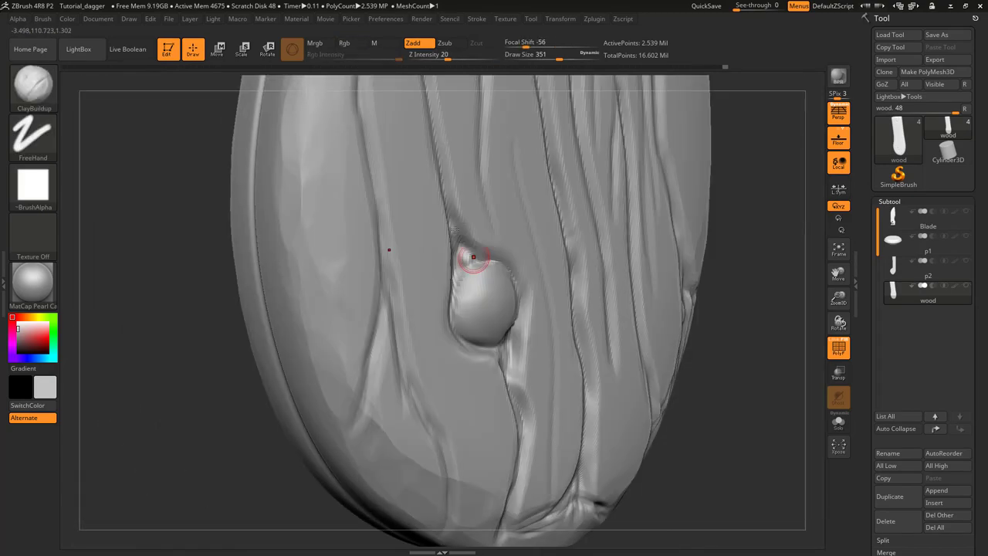
click(43, 94)
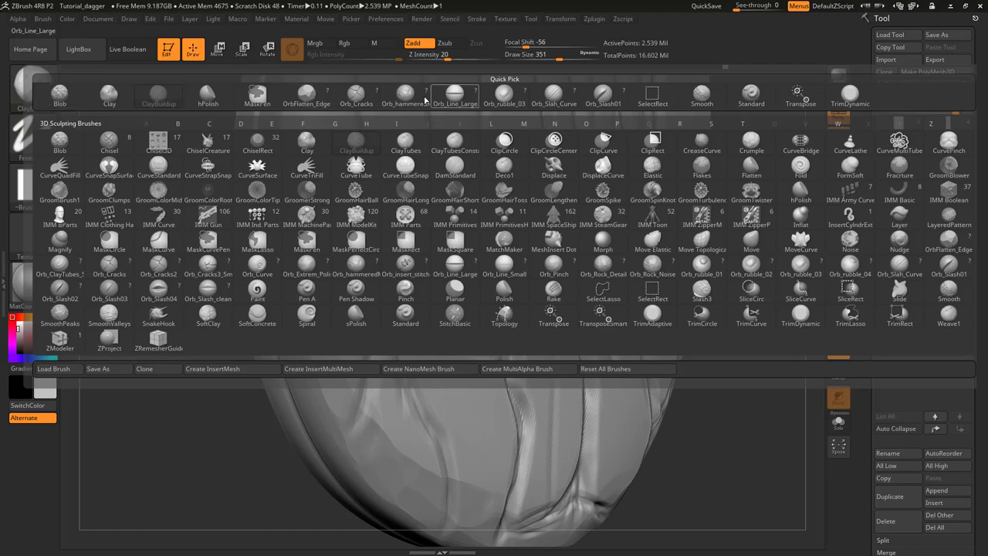
click(329, 97)
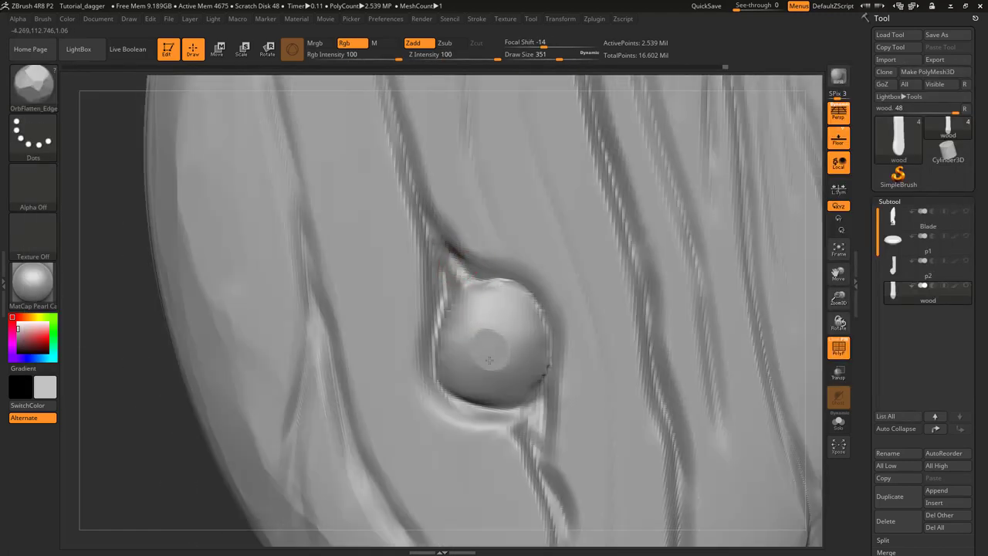
click(508, 332)
click(480, 320)
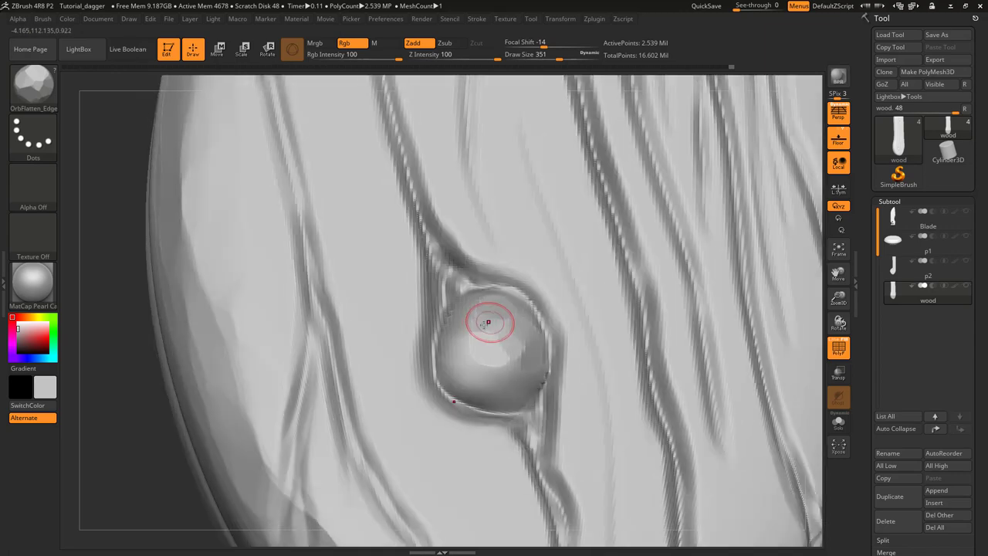
click(461, 333)
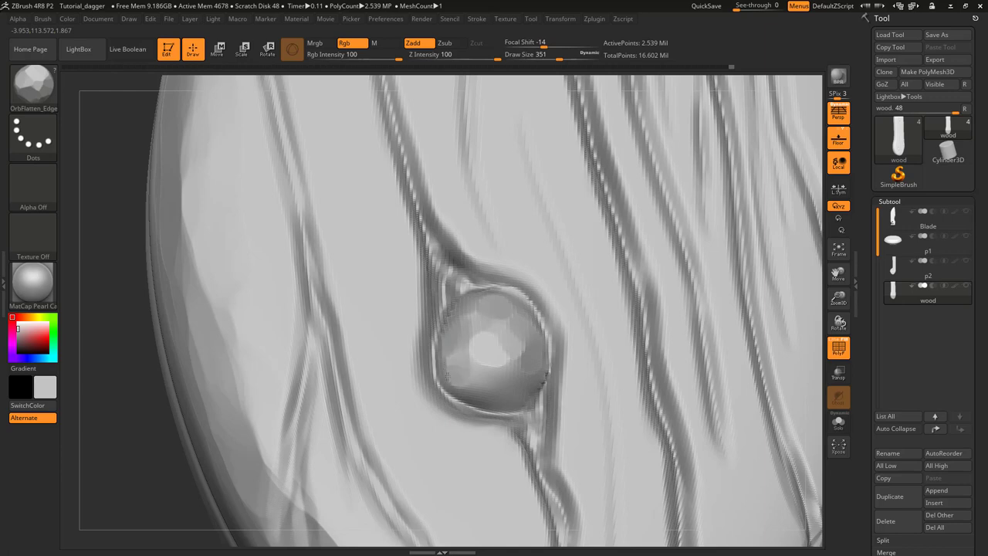
drag(480, 381, 526, 377)
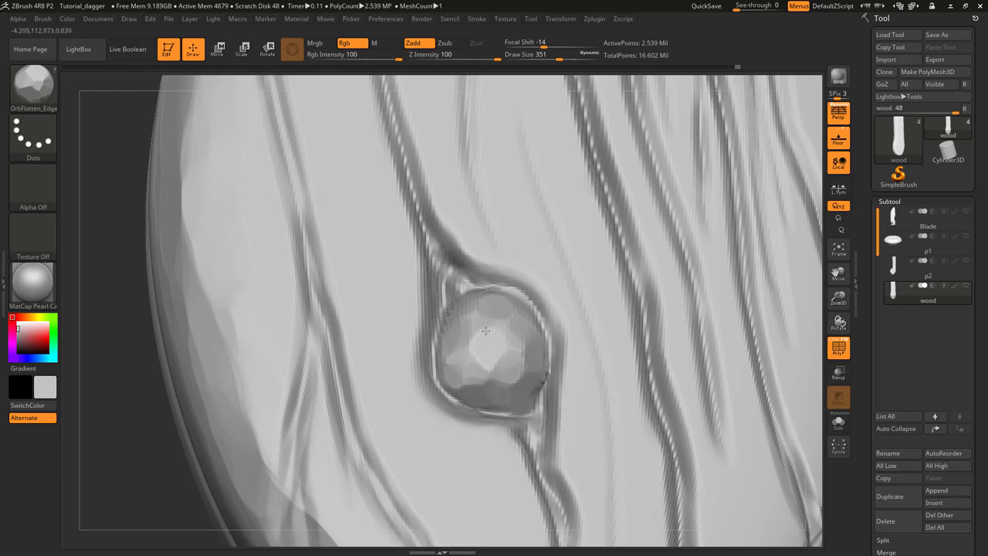
mouse_move(486, 331)
mouse_down()
mouse_move(504, 326)
mouse_move(515, 336)
mouse_up()
Add more flattened facets around the lower rivet's upper, left and lower sides, undoing one stray stroke across the dome
right_drag(496, 318, 472, 304)
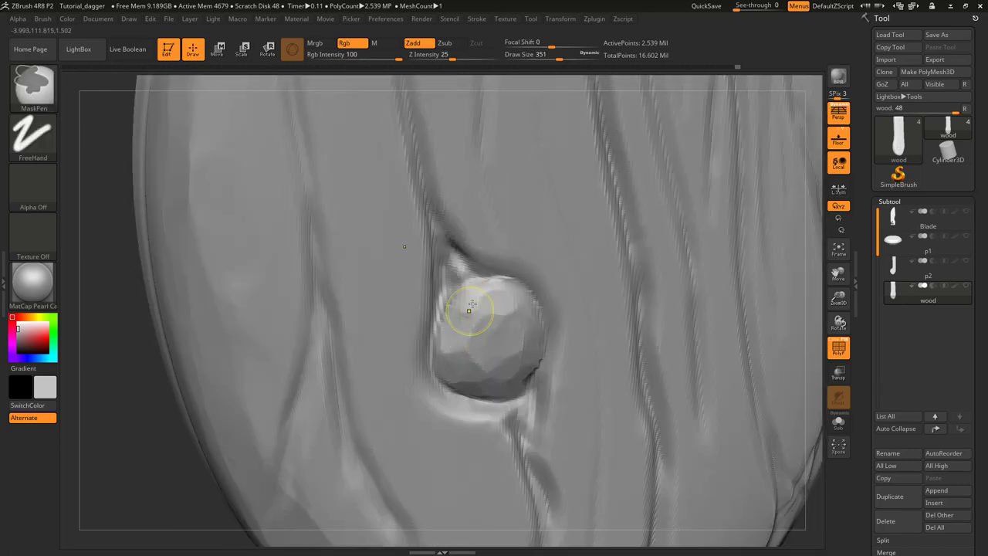
mouse_move(470, 308)
mouse_down()
mouse_move(482, 305)
mouse_move(476, 295)
mouse_move(509, 293)
mouse_up()
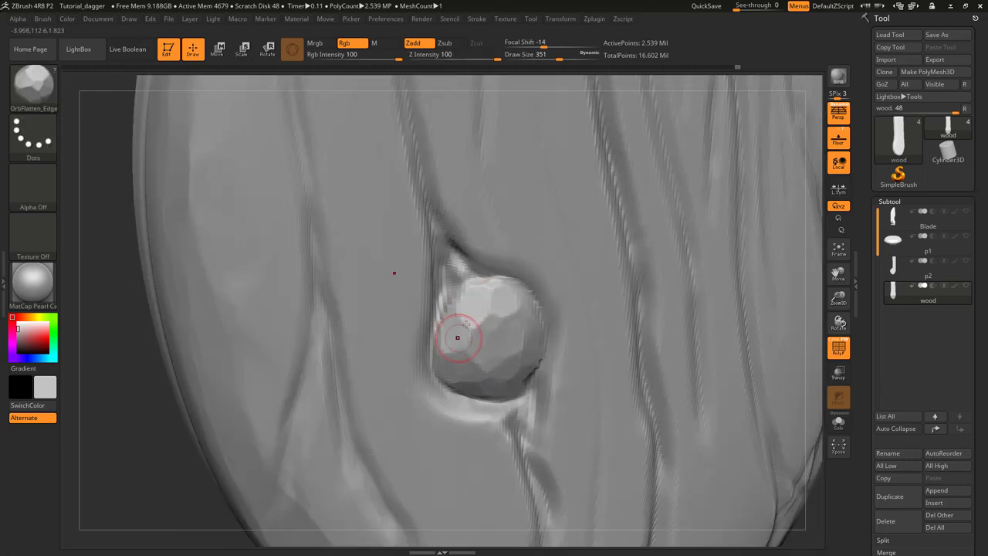
drag(456, 335, 460, 356)
right_drag(502, 379, 476, 355)
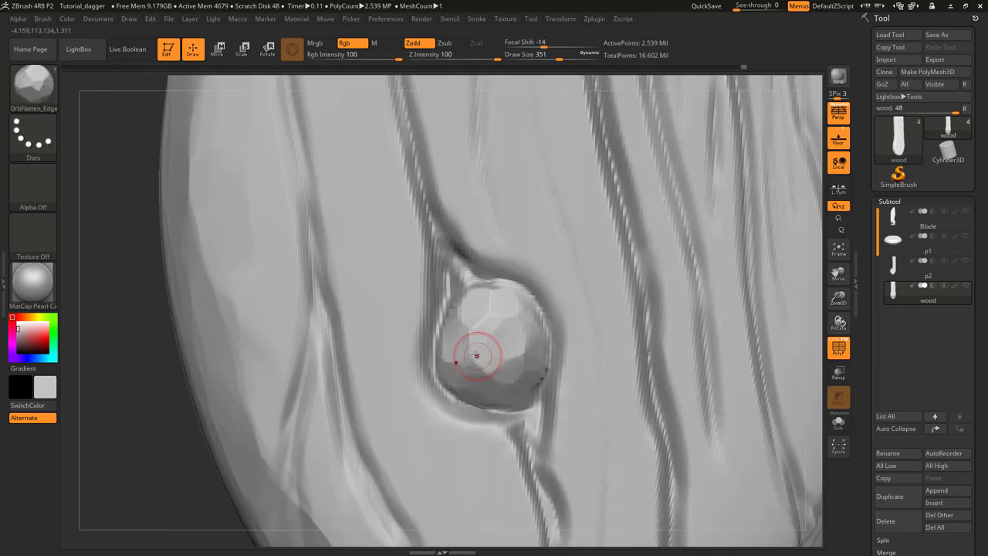
drag(476, 355, 484, 365)
ctrl+right_drag(495, 380, 496, 407)
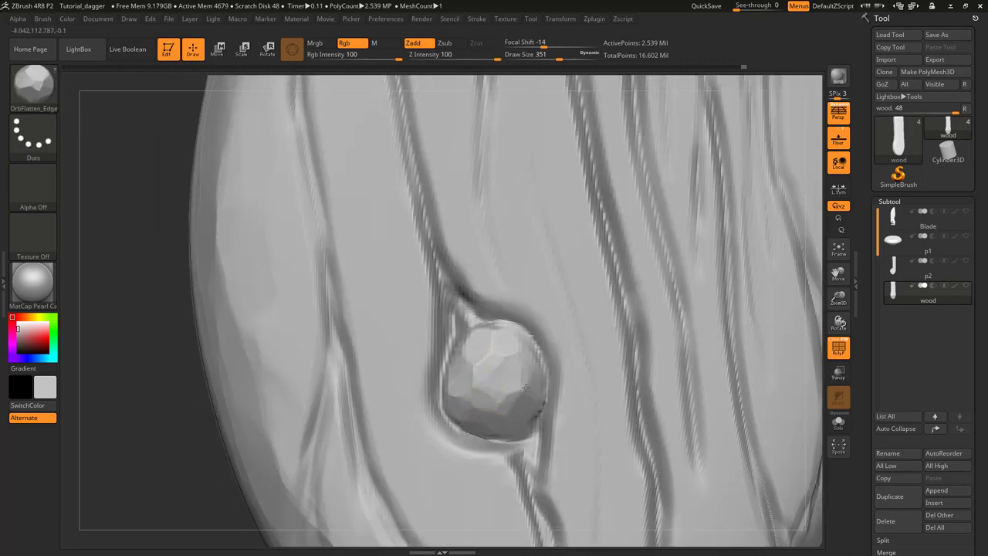
mouse_move(525, 387)
mouse_down()
mouse_move(514, 353)
mouse_move(472, 376)
mouse_move(489, 348)
mouse_up()
key(ctrl+z)
drag(468, 403, 467, 391)
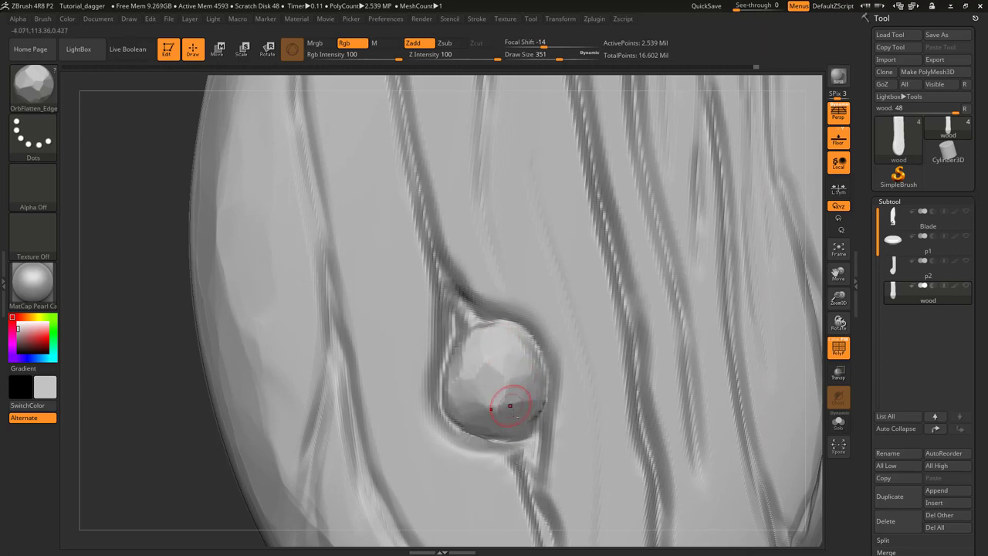
Sharpen the groove around the lower rivet's lower and upper edges with the Orb_Cracks brush
alt+right_drag(510, 405, 518, 322)
click(47, 90)
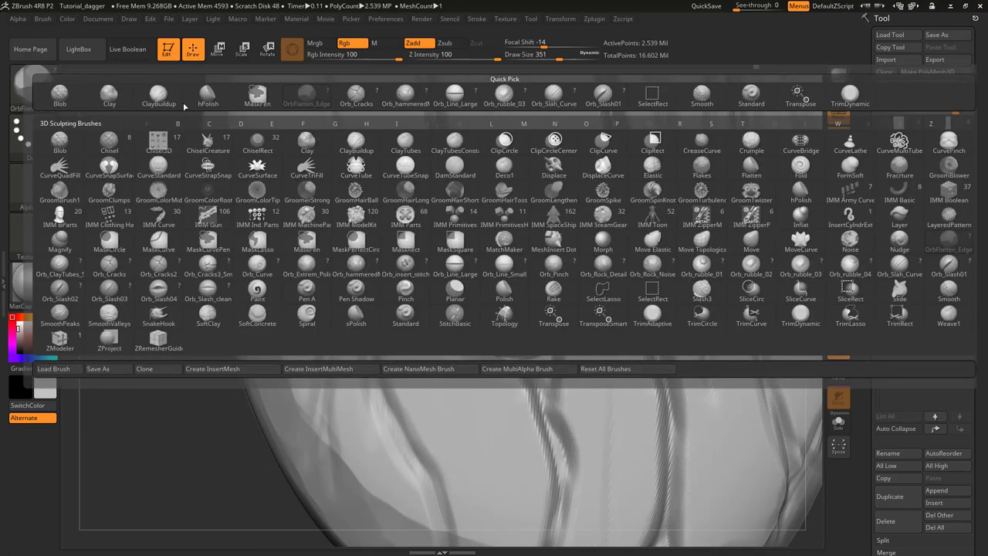
click(355, 94)
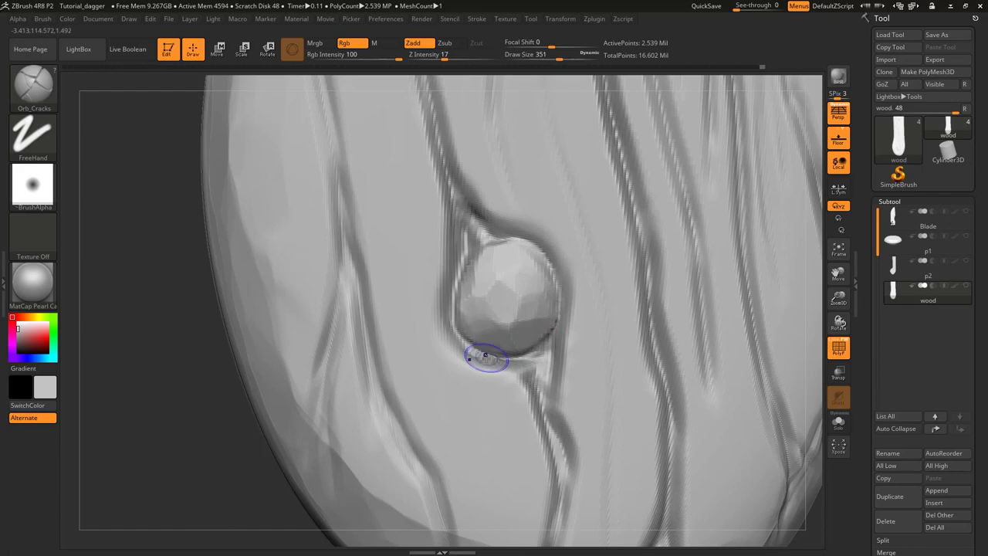
drag(483, 357, 470, 350)
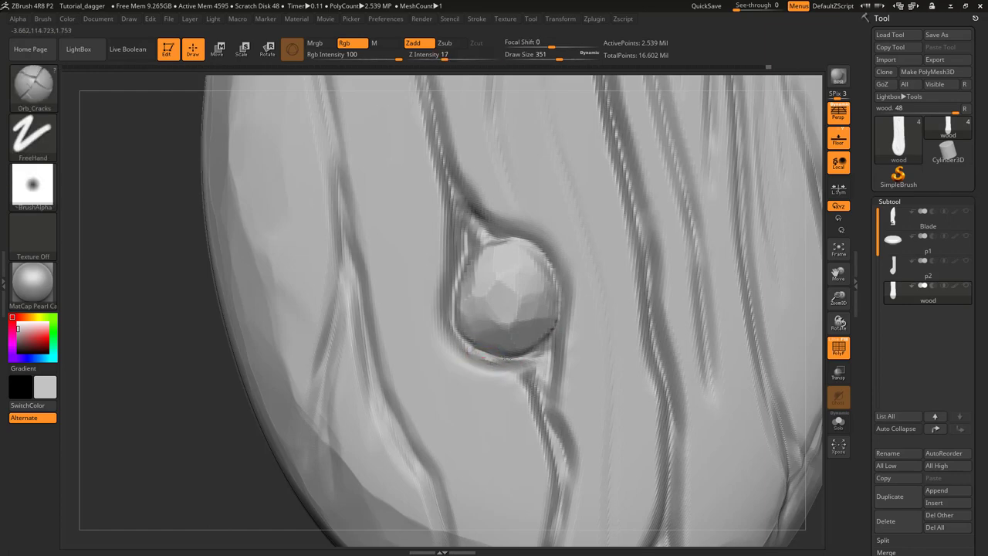
ctrl+right_drag(548, 334, 529, 273)
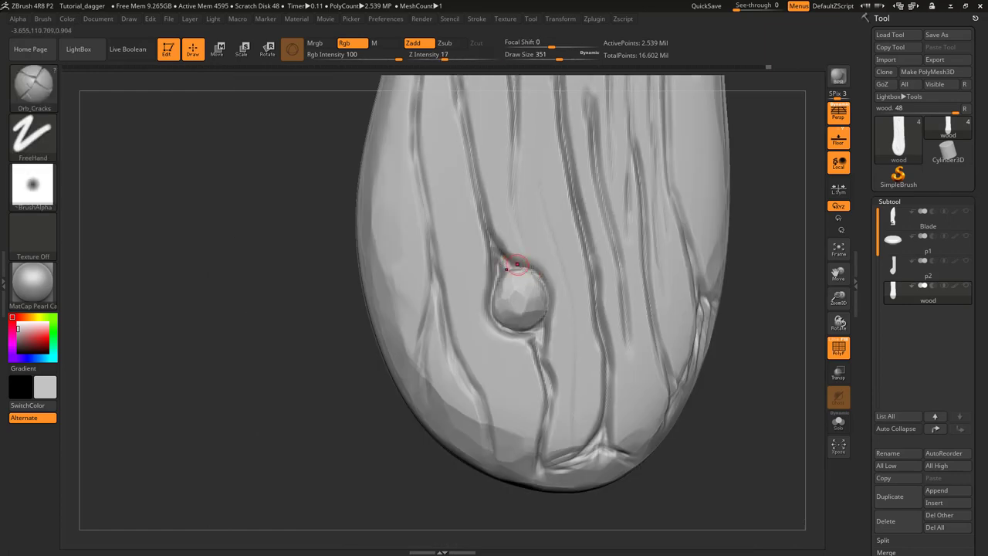
drag(517, 264, 538, 276)
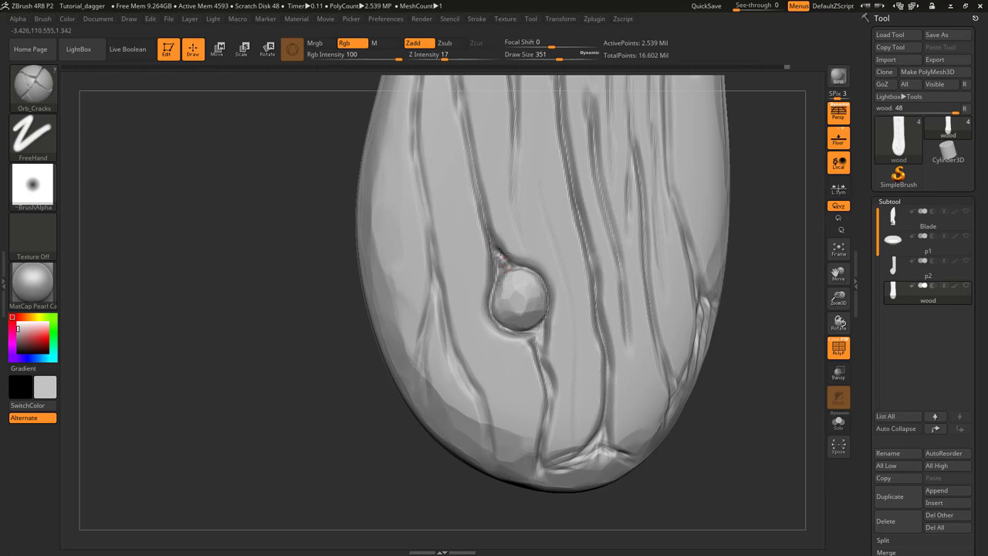
Deepen the converging grain cracks above the lower rivet, where the handle starts to widen
mouse_move(514, 227)
ctrl+right_down()
mouse_move(525, 291)
mouse_move(505, 327)
mouse_move(507, 278)
mouse_move(468, 234)
ctrl+right_up()
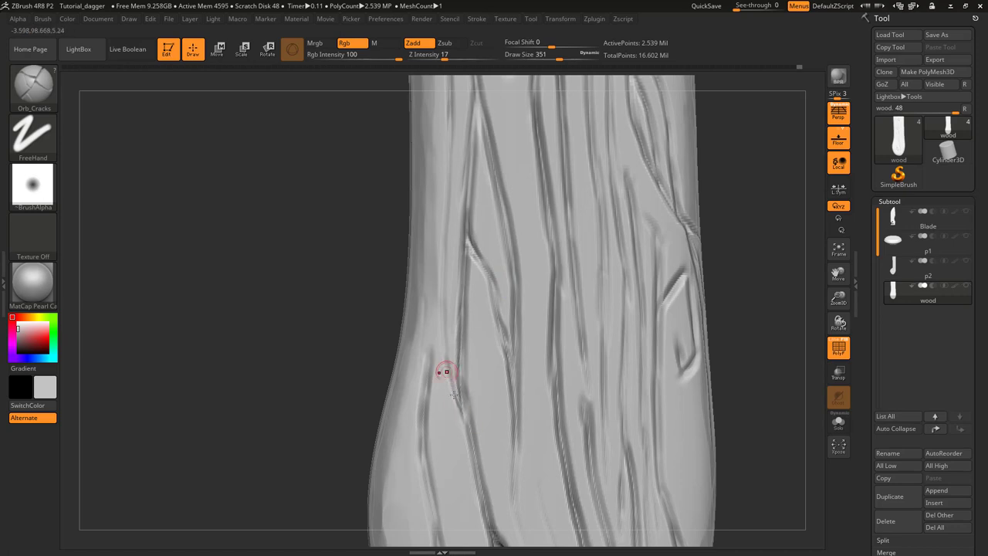
drag(437, 326, 465, 418)
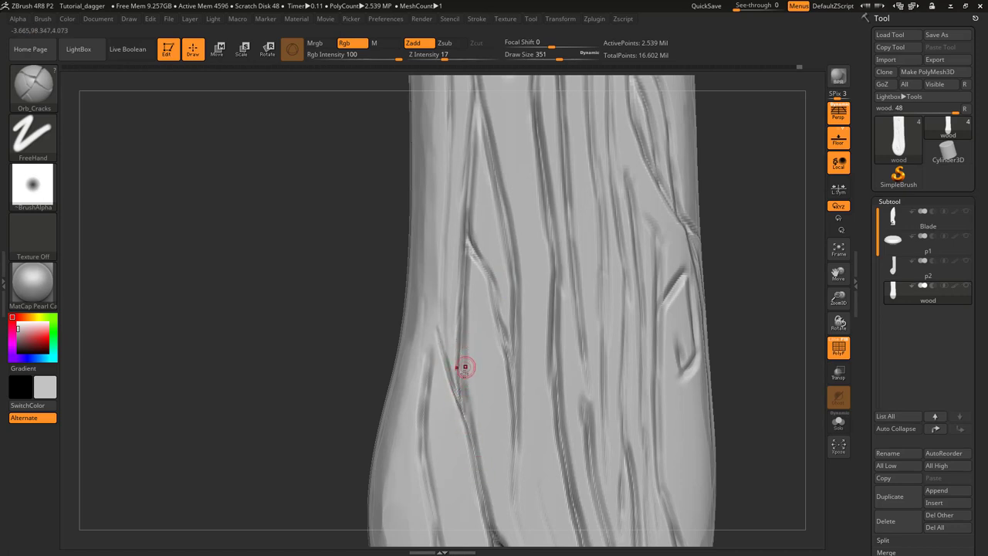
drag(465, 367, 475, 451)
drag(461, 399, 463, 292)
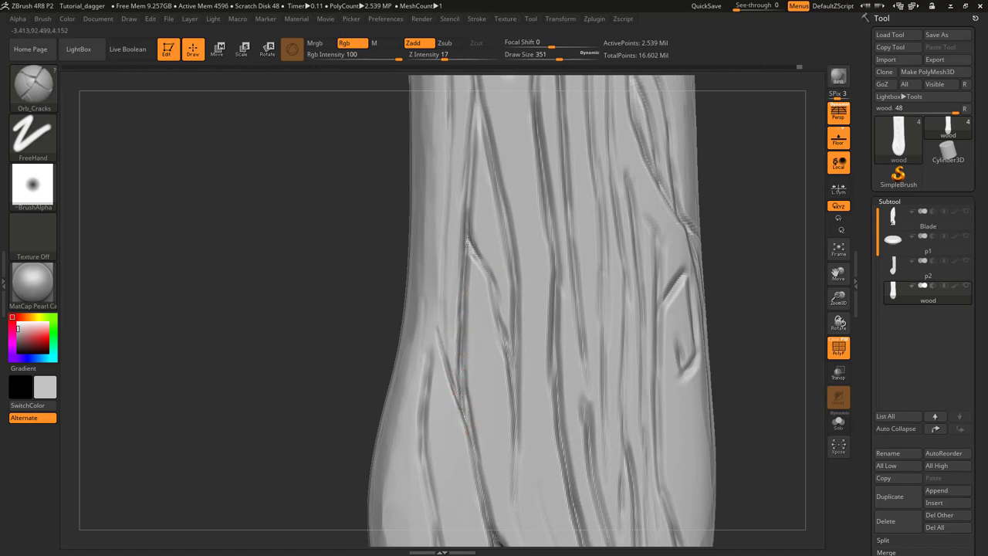
Carve the branching grain cracks on the mid-handle more sharply, from below the diamond-shaped knot down to the forked split
mouse_move(467, 241)
mouse_down()
mouse_move(494, 286)
mouse_move(499, 414)
mouse_up()
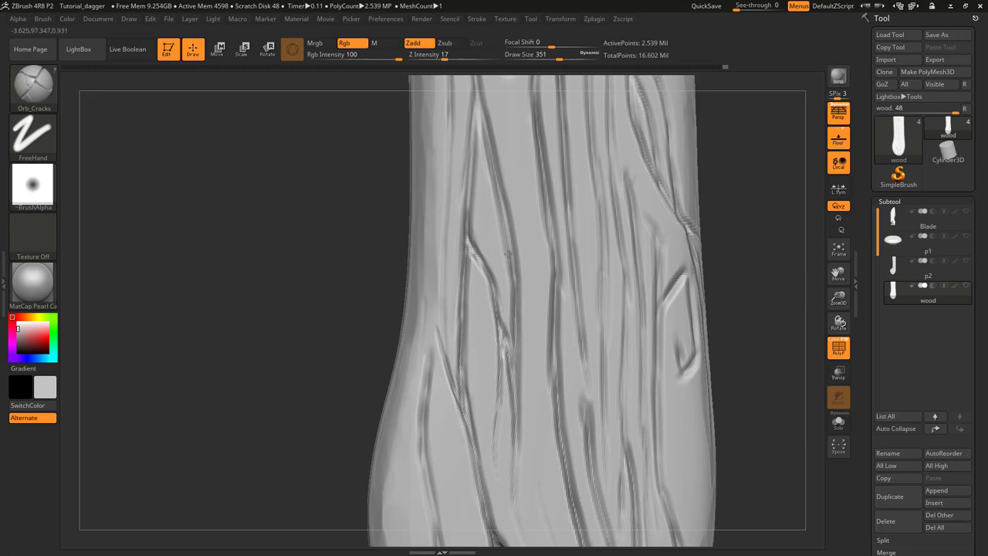
alt+right_drag(506, 240, 480, 349)
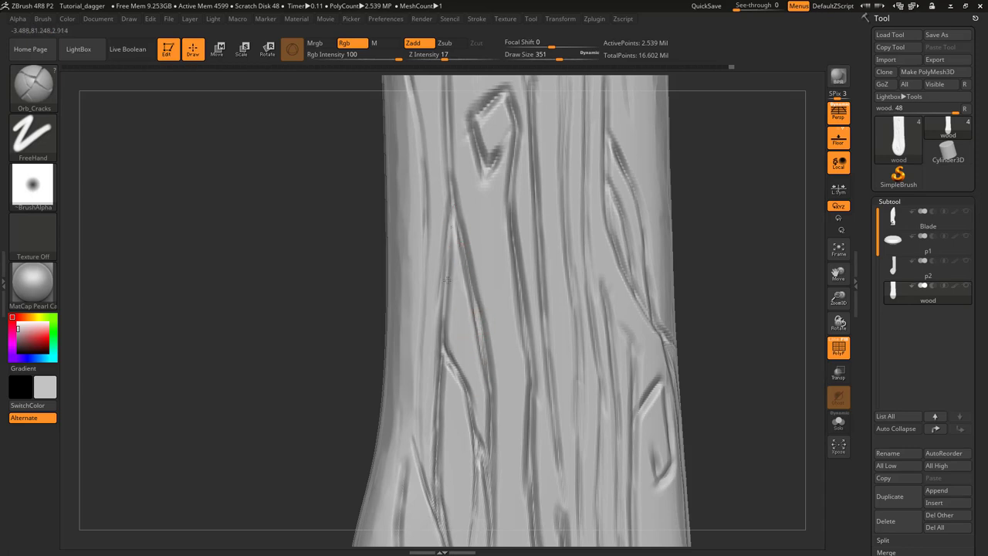
drag(454, 206, 443, 306)
mouse_move(443, 299)
ctrl+right_down()
mouse_move(437, 269)
mouse_move(450, 246)
ctrl+right_up()
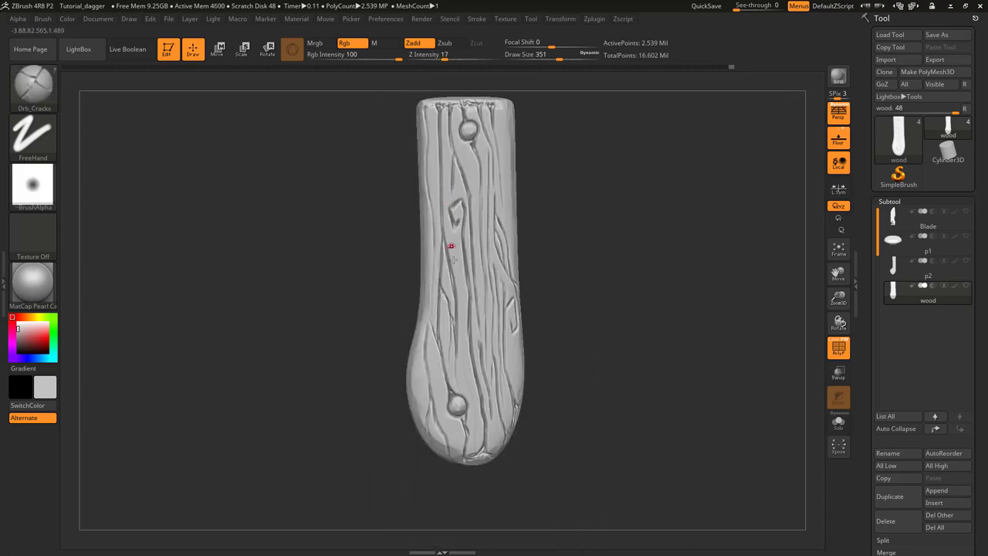
Carve a long grain crack from near the handle's upper rim, right of the upper rivet, down into the existing grain line
ctrl+right_drag(499, 221, 484, 246)
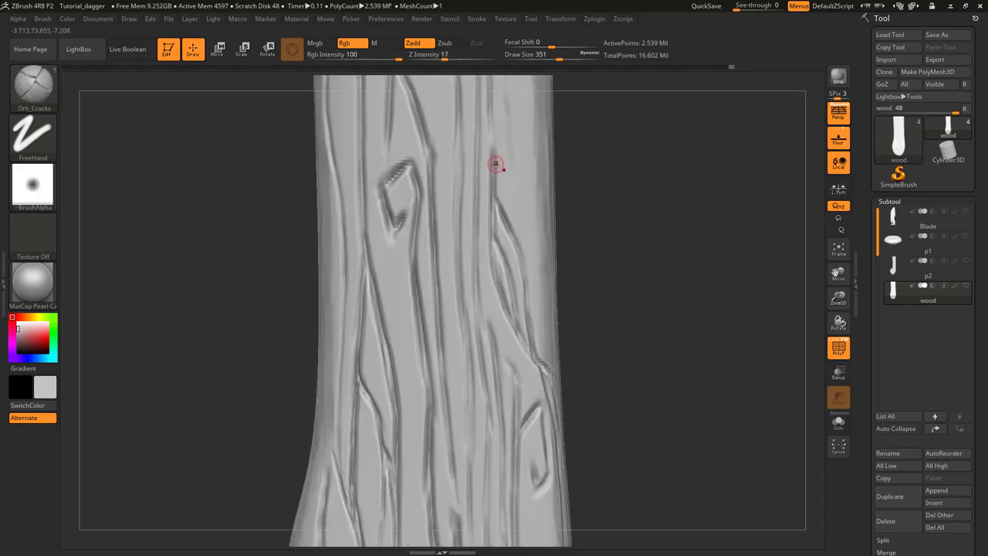
alt+right_drag(498, 111, 490, 219)
alt+right_drag(486, 268, 489, 309)
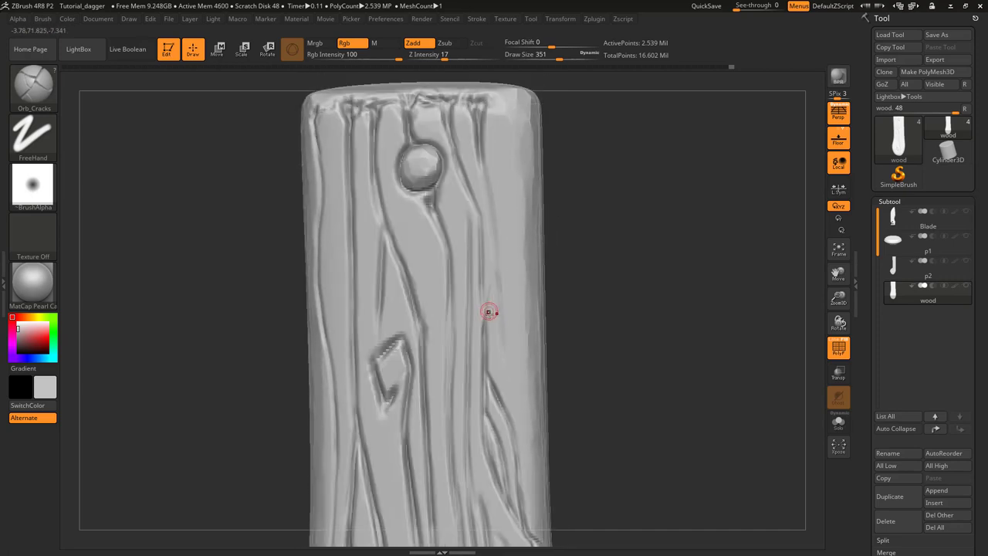
drag(501, 184, 501, 190)
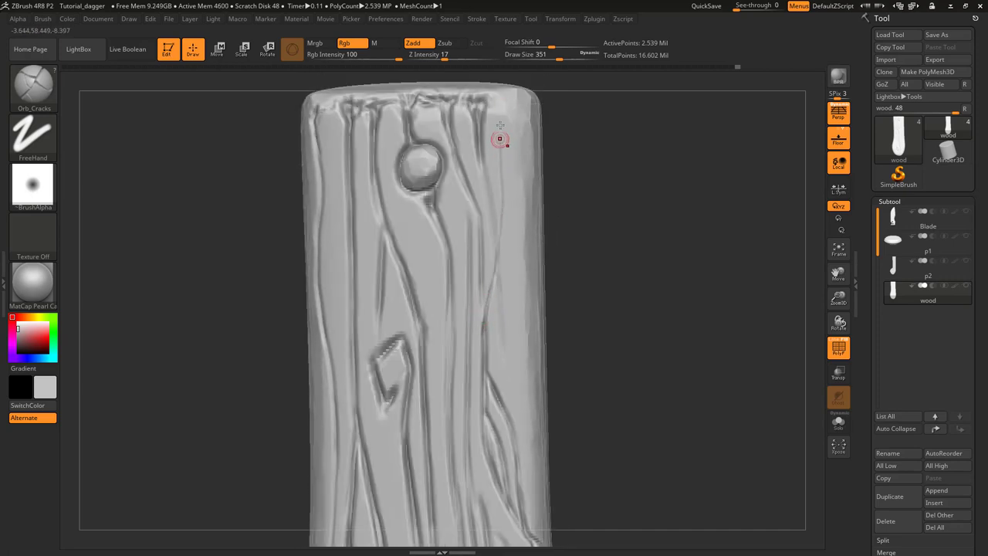
drag(500, 140, 501, 181)
drag(501, 121, 502, 182)
drag(500, 143, 502, 216)
drag(501, 202, 485, 324)
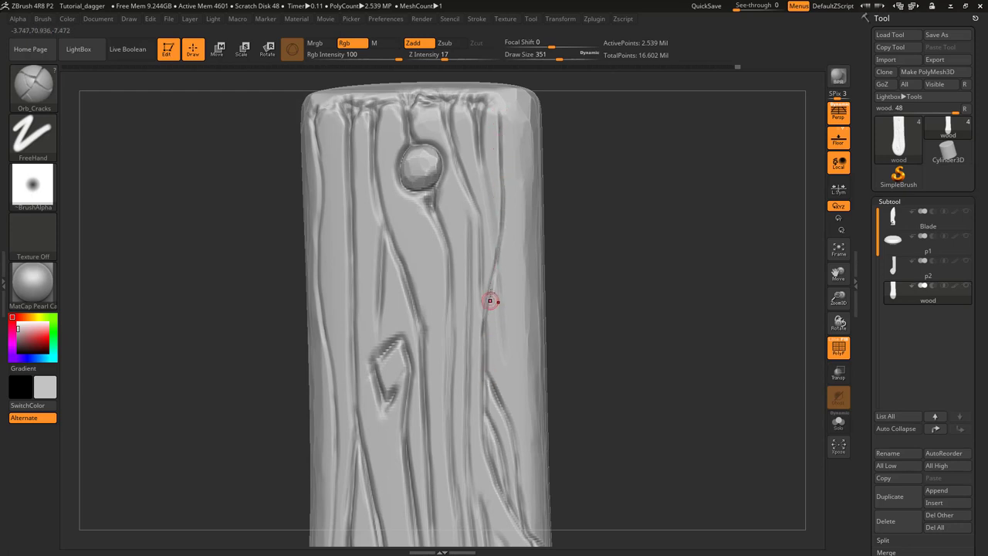
drag(496, 274, 484, 329)
Extend the two neighbouring grain lines right of the upper rivet downward, crossing one over the new long crack
drag(475, 204, 482, 319)
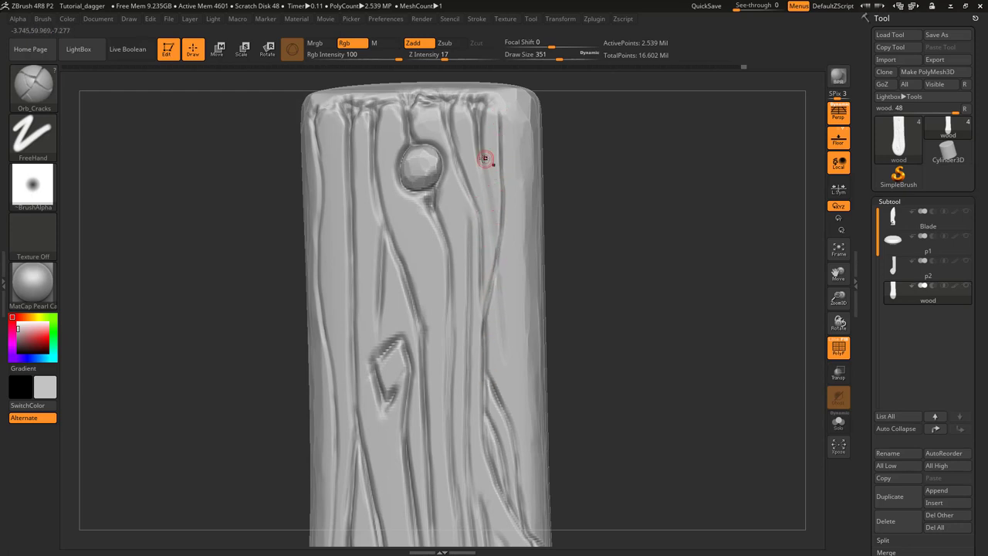
drag(483, 170, 515, 385)
alt+right_drag(488, 288, 487, 402)
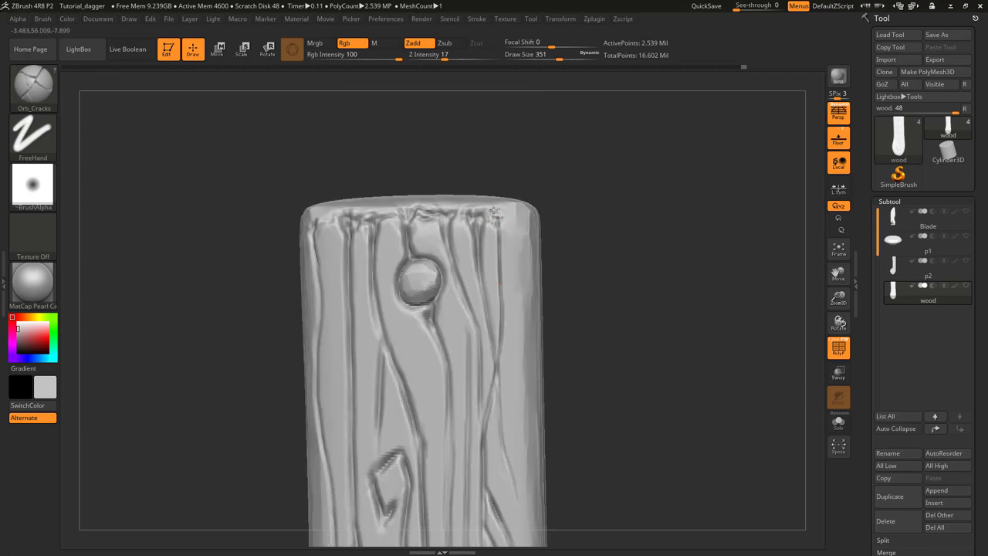
Extend the grain crack left of the lower rivet upward along the side of the handle's butt
mouse_move(494, 211)
ctrl+right_down()
mouse_move(470, 243)
mouse_move(481, 237)
mouse_move(485, 346)
mouse_move(477, 318)
mouse_move(437, 393)
ctrl+right_up()
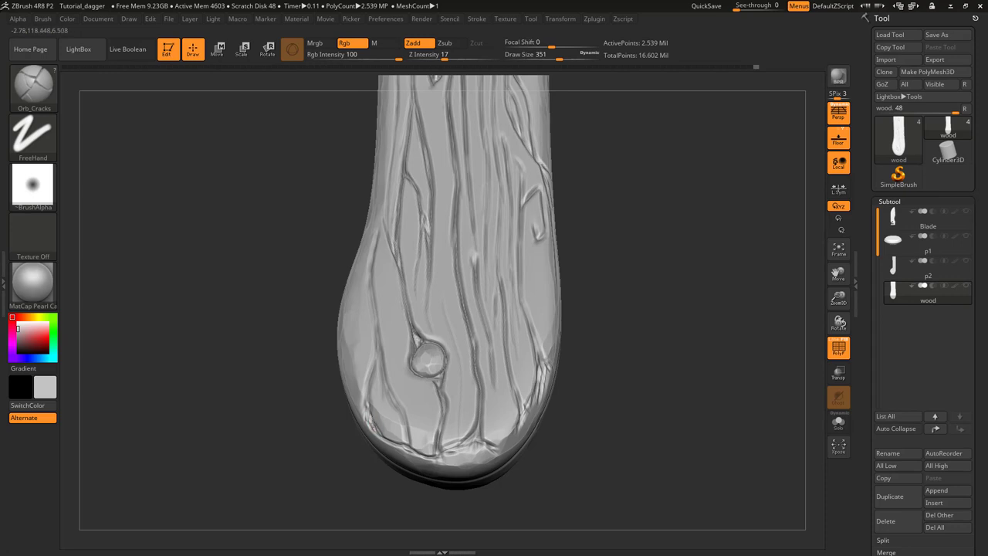
drag(374, 363, 376, 339)
right_drag(376, 339, 371, 400)
right_drag(364, 288, 366, 252)
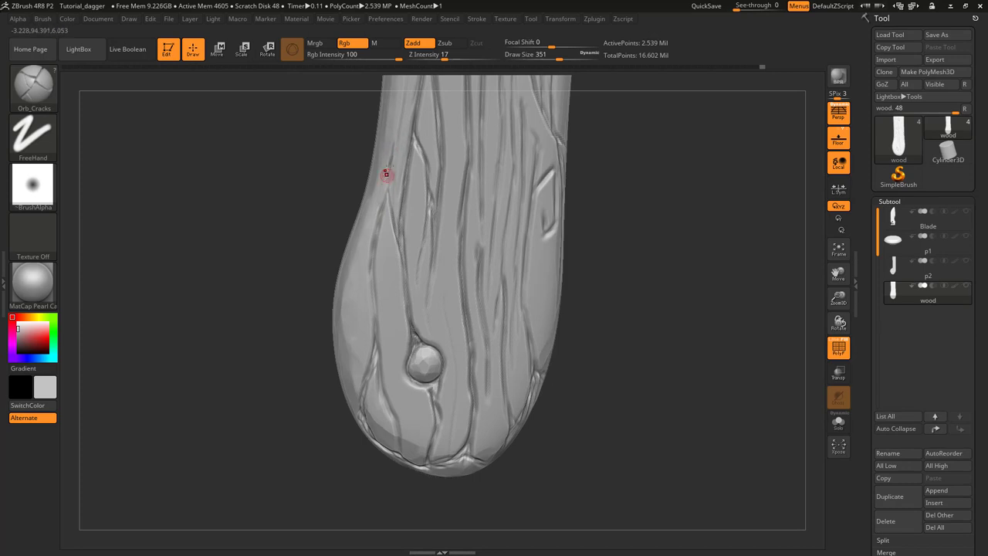
Carve a short lengthwise grain crack on the smooth side of the mid-handle, redoing its first short stroke
mouse_move(380, 190)
alt+right_down()
mouse_move(406, 291)
mouse_move(399, 205)
alt+right_up()
drag(399, 202, 395, 237)
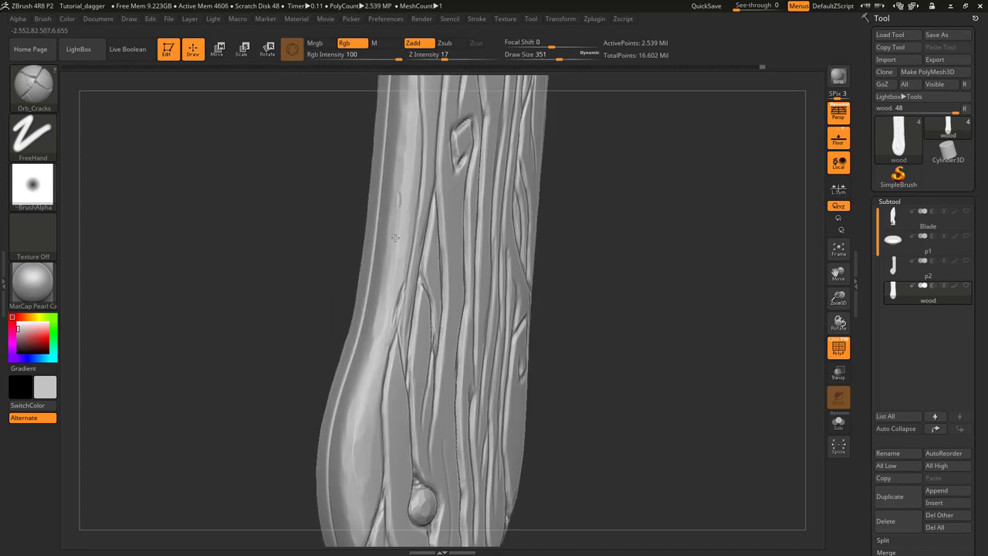
key(ctrl+shift+z)
drag(404, 169, 396, 241)
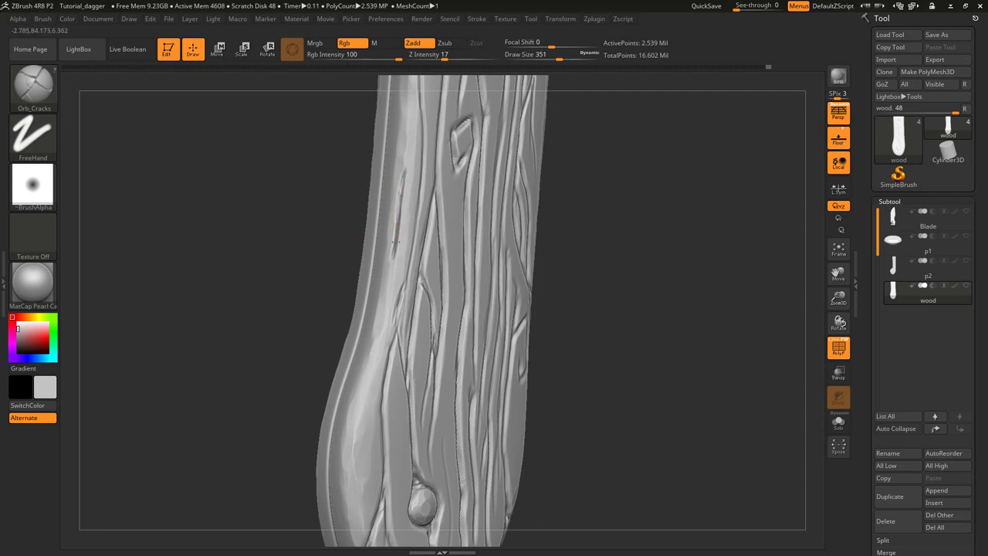
Deepen the forked grain crack left of the lower rivet and continue its line up the butt's side
mouse_move(376, 277)
right_down()
mouse_move(416, 282)
mouse_move(437, 324)
mouse_move(432, 369)
mouse_move(445, 278)
mouse_move(447, 367)
right_up()
drag(415, 354, 408, 389)
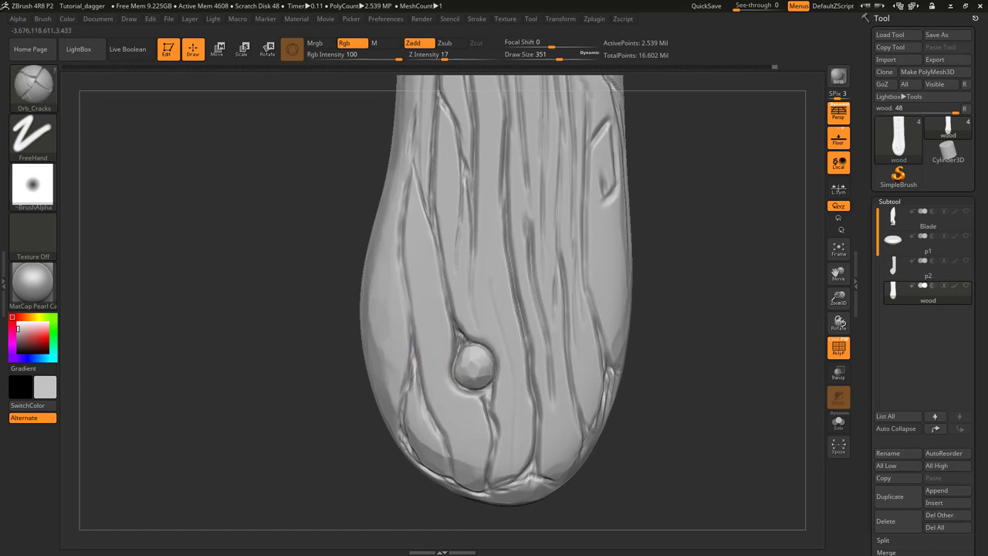
drag(409, 325, 401, 274)
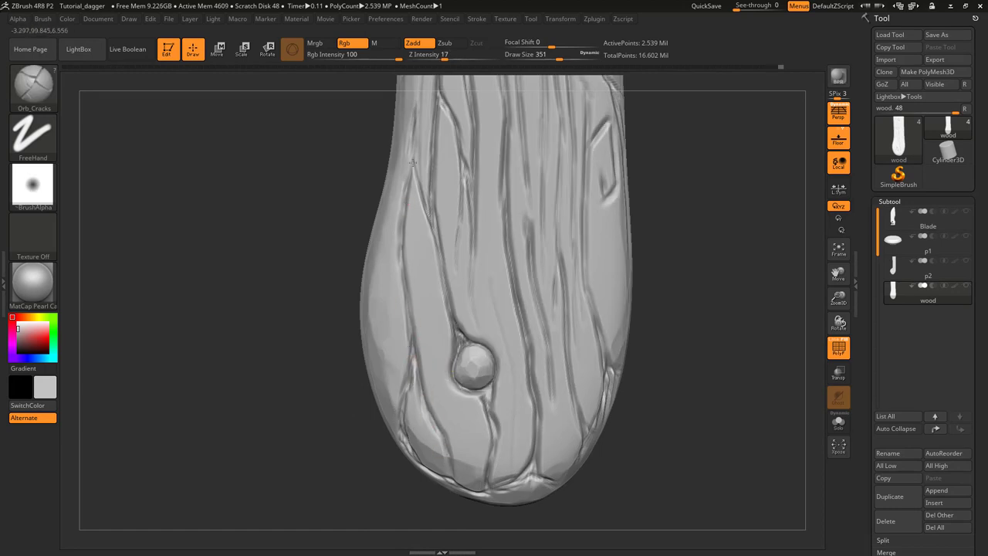
Carve lengthwise grain cracks along the smooth side of the mid-handle, converging at its narrowing and fanning down onto the butt's side
alt+right_drag(413, 162, 405, 282)
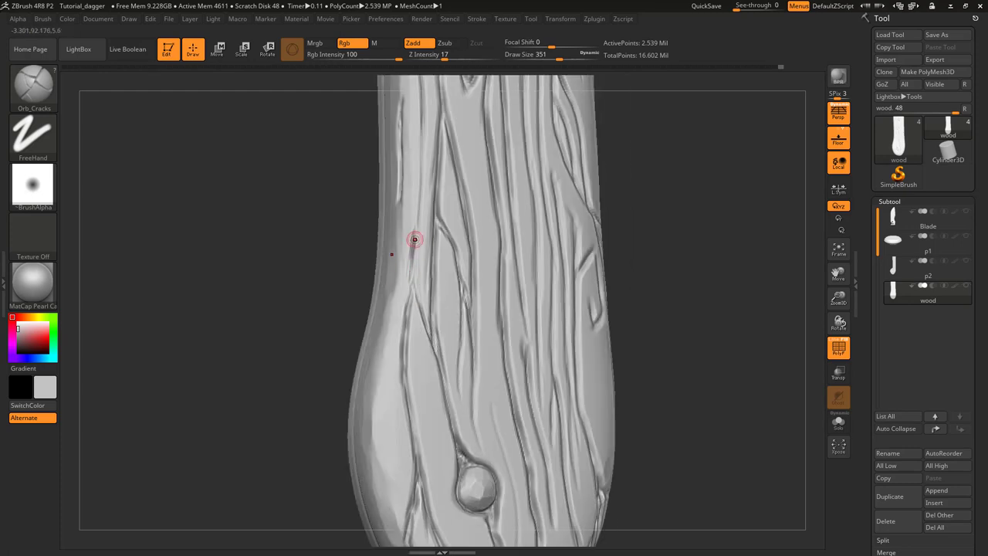
mouse_move(388, 333)
mouse_down()
mouse_move(377, 441)
mouse_move(375, 387)
mouse_move(403, 283)
mouse_move(381, 339)
mouse_up()
mouse_move(365, 399)
right_down()
mouse_move(407, 367)
mouse_move(438, 240)
mouse_move(450, 254)
right_up()
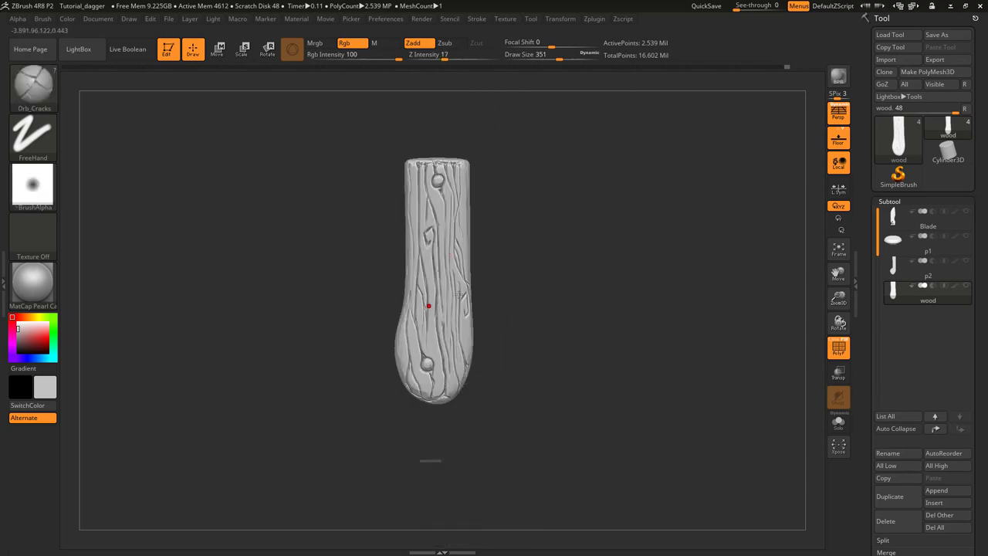
mouse_move(427, 306)
right_down()
mouse_move(456, 302)
mouse_move(468, 284)
mouse_move(453, 275)
mouse_move(444, 301)
mouse_move(428, 282)
mouse_move(409, 397)
right_up()
right_drag(409, 398, 384, 278)
drag(417, 281, 409, 373)
drag(398, 417, 381, 533)
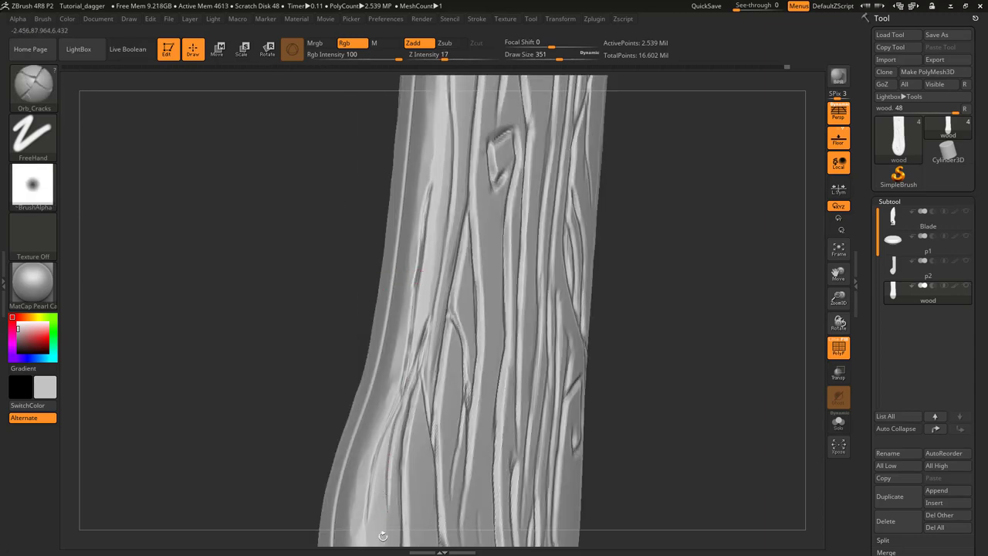
mouse_move(382, 533)
right_down()
mouse_move(403, 288)
mouse_move(419, 317)
mouse_move(411, 348)
right_up()
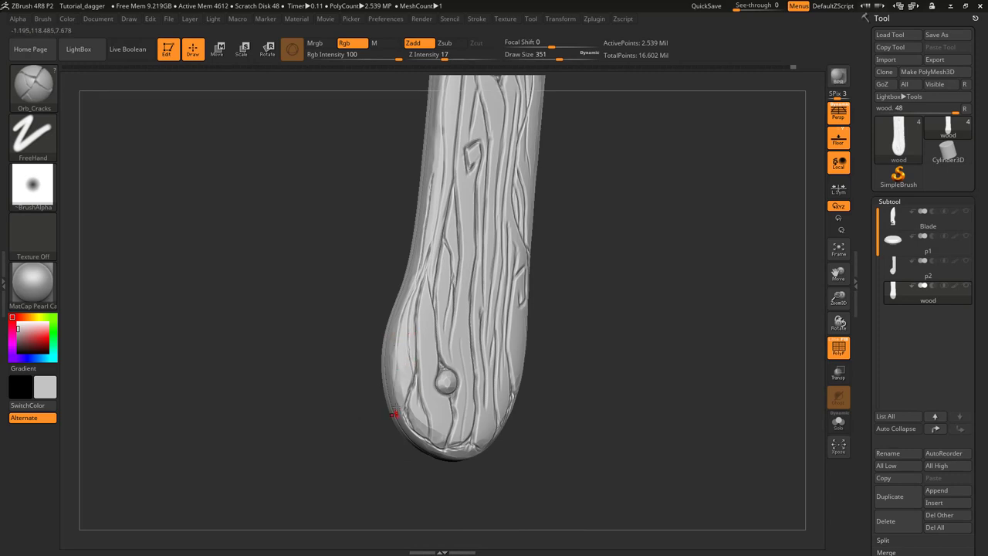
Deepen the straight centre seam along the handle's narrow edge from the top end down to the butt
right_drag(393, 403, 489, 298)
right_drag(506, 233, 471, 305)
alt+right_drag(466, 185, 464, 282)
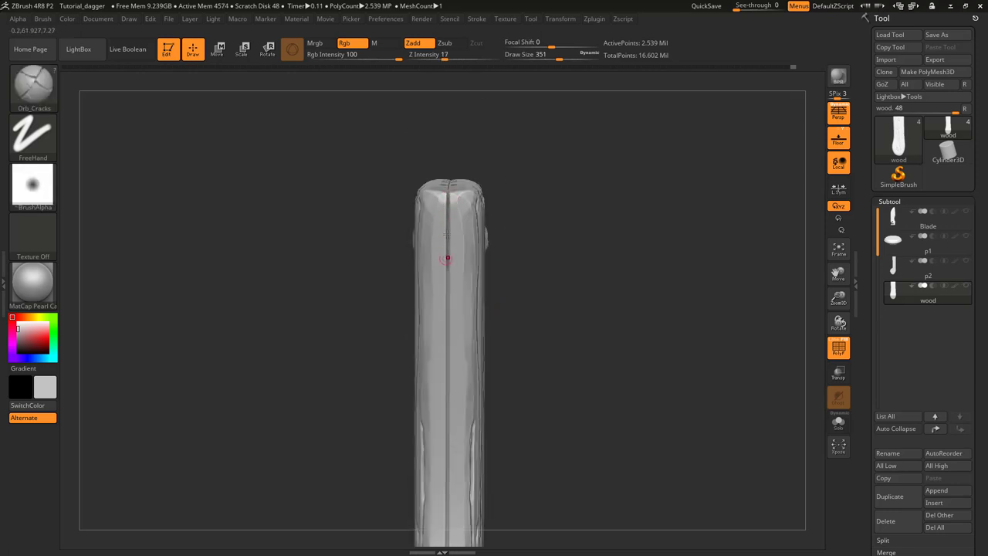
mouse_move(443, 260)
shift+right_down()
mouse_move(463, 220)
mouse_move(457, 254)
shift+right_up()
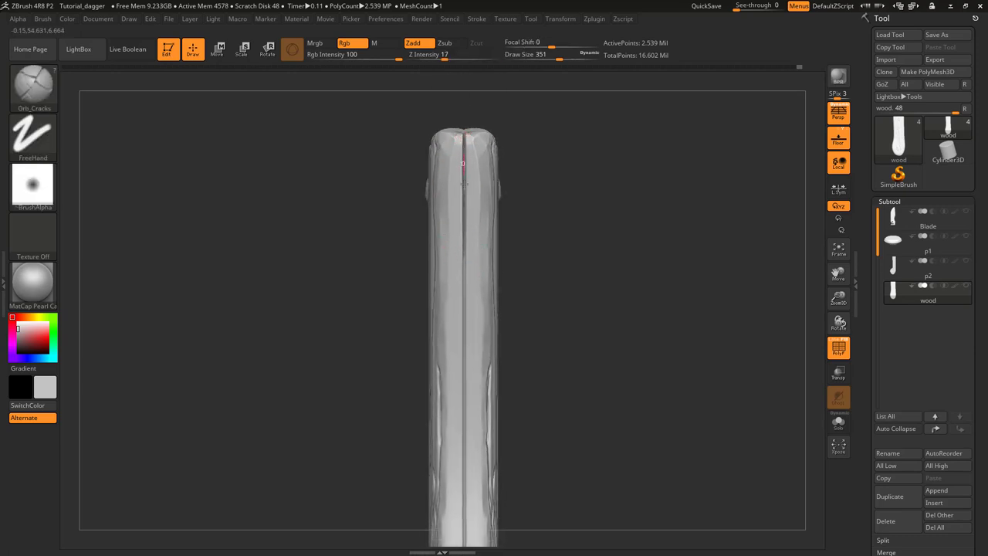
drag(466, 329, 464, 444)
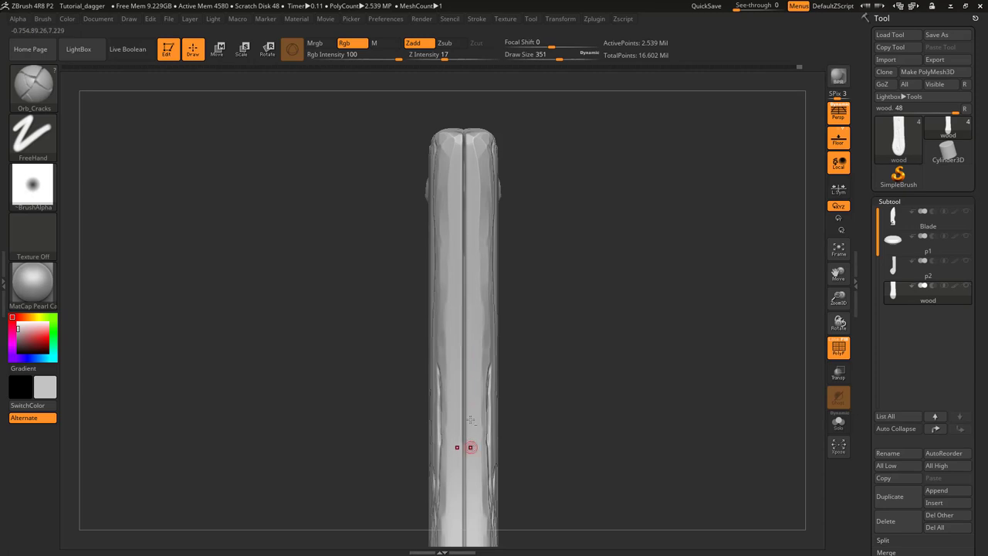
alt+right_drag(463, 447, 467, 180)
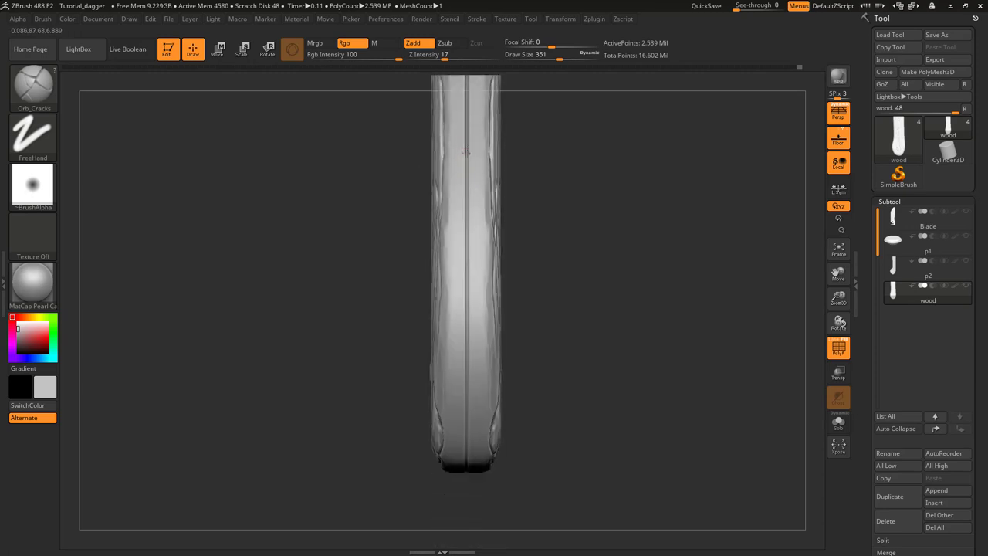
drag(465, 224, 466, 489)
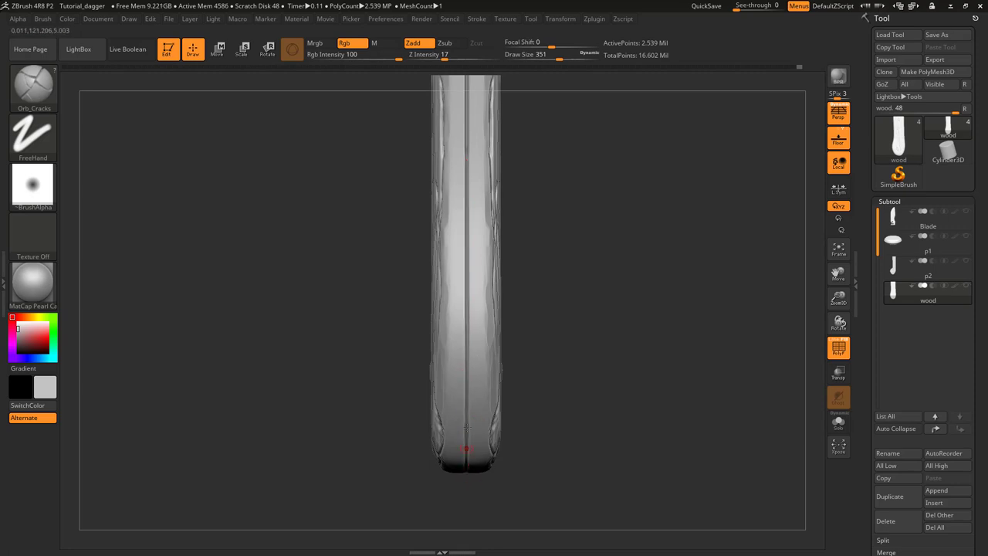
Roughen the upper and middle stretches of the narrow edge's centre seam with short, uneven crack strokes
right_drag(466, 426, 482, 266)
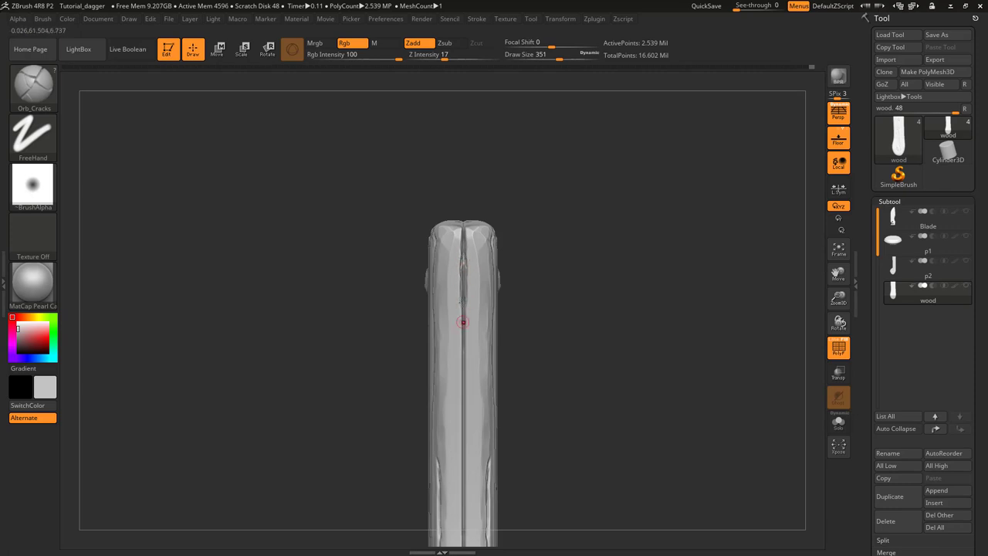
drag(461, 316, 462, 346)
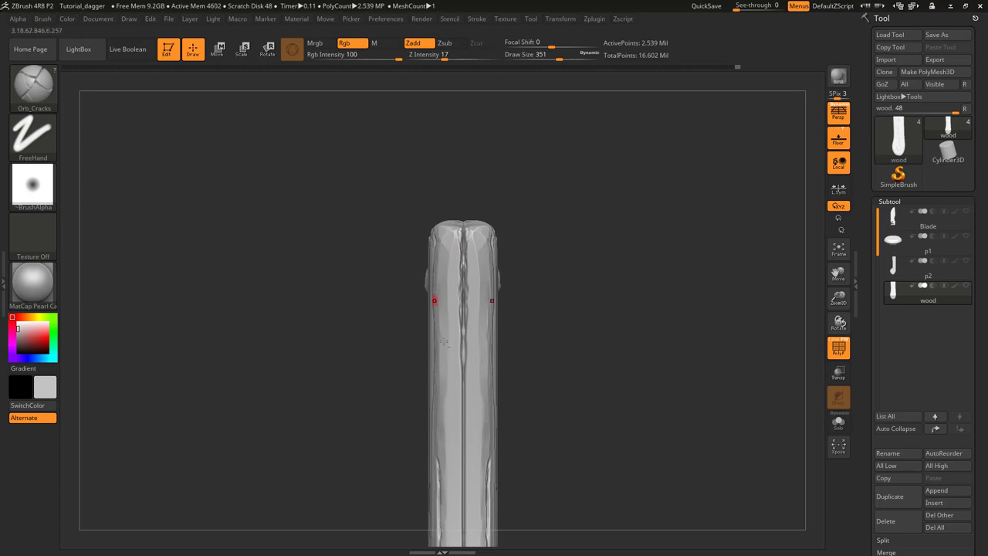
alt+right_drag(434, 299, 439, 183)
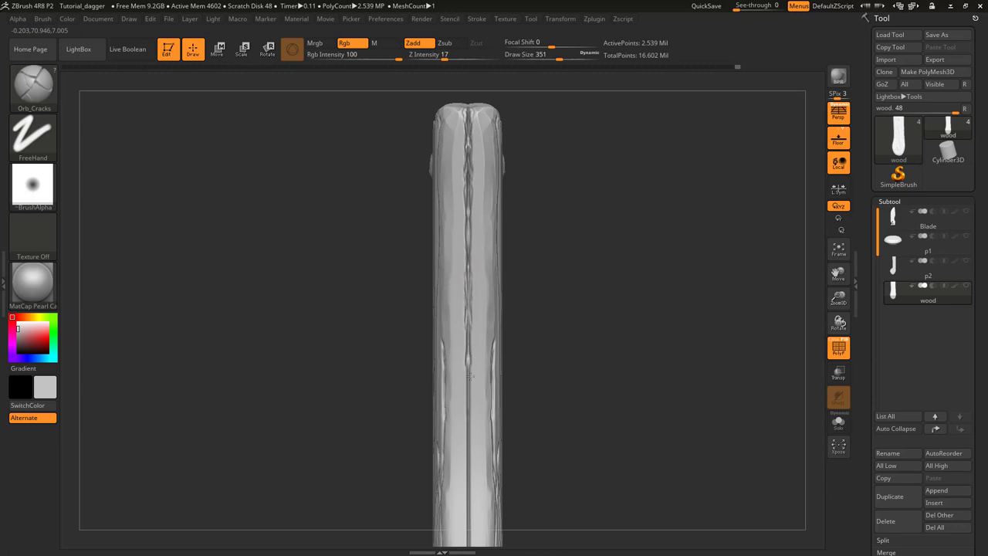
alt+right_drag(463, 335, 468, 258)
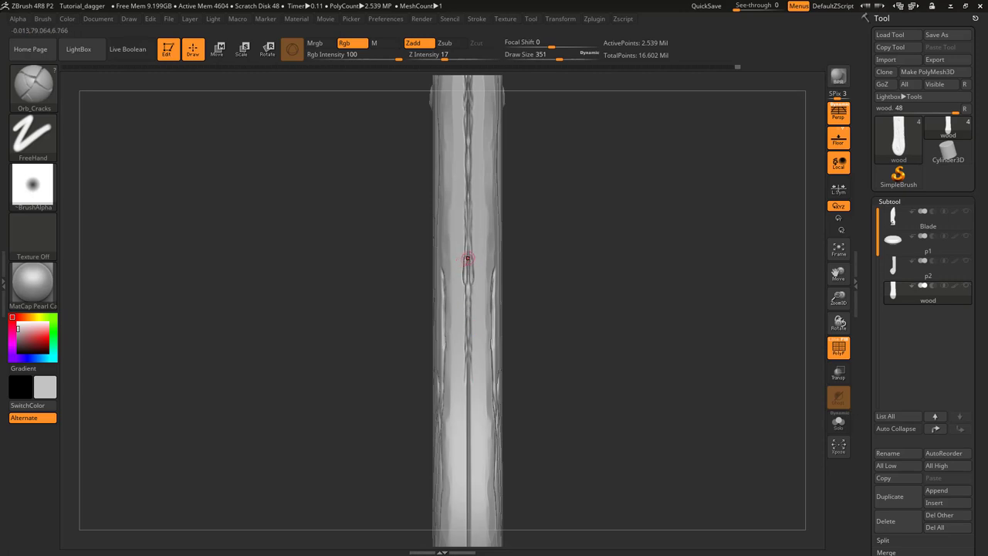
alt+right_drag(467, 313, 472, 230)
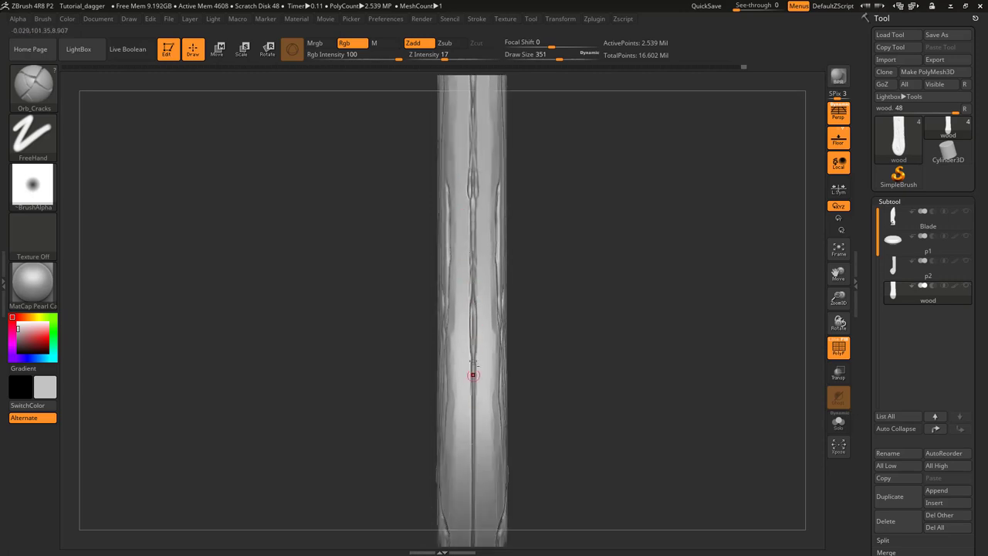
alt+right_drag(470, 375, 483, 203)
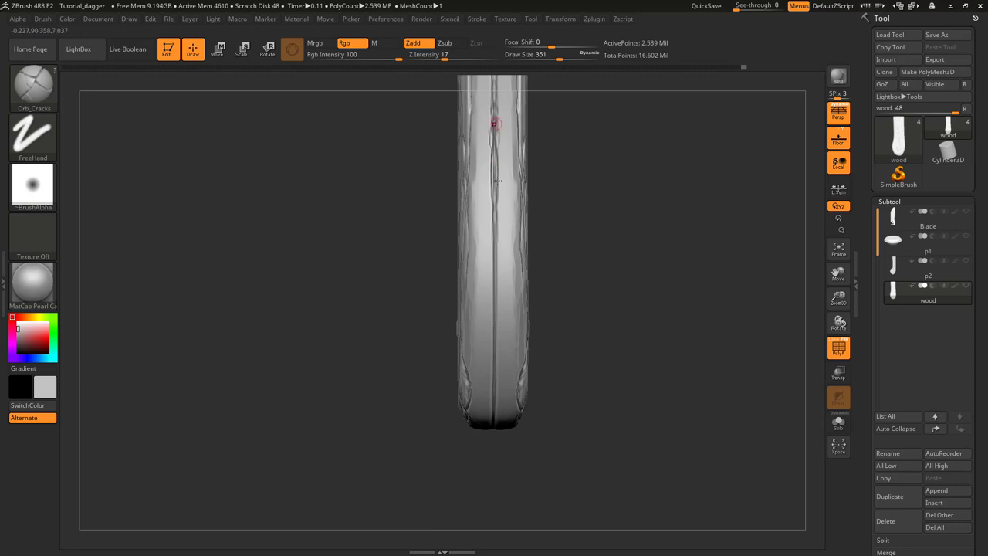
Continue the uneven crack strokes along the lower stretch of the centre seam toward the handle's butt
right_drag(494, 126, 485, 236)
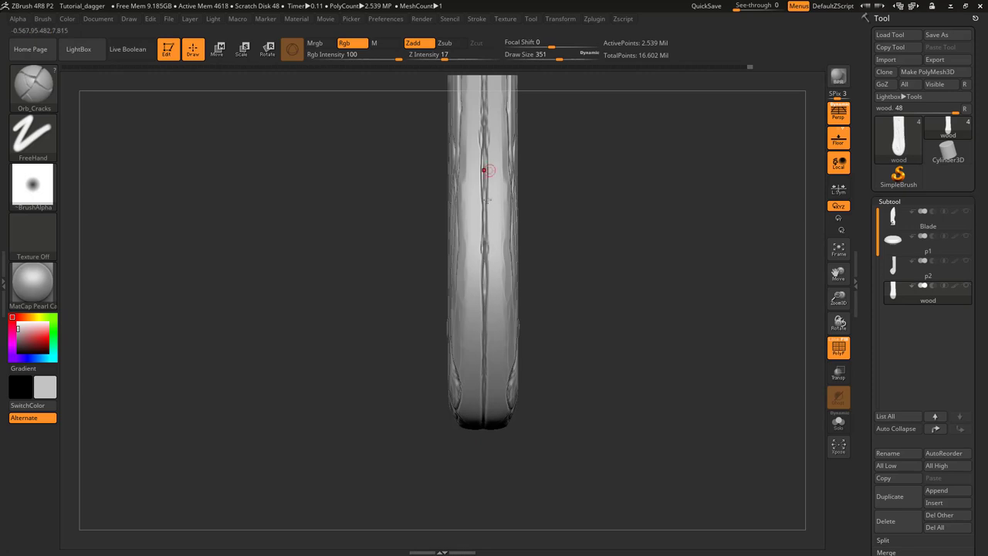
right_drag(481, 172, 471, 257)
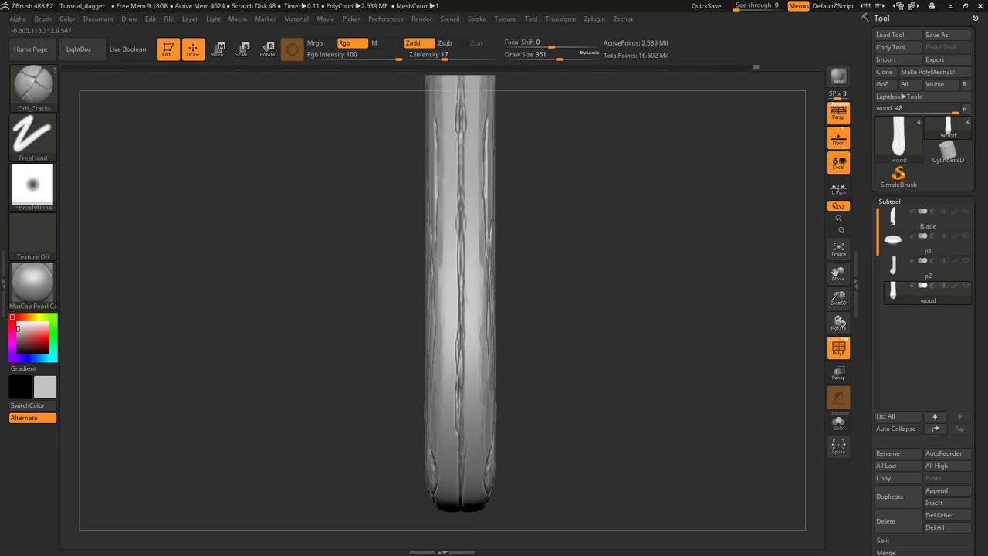
alt+right_drag(461, 453, 459, 425)
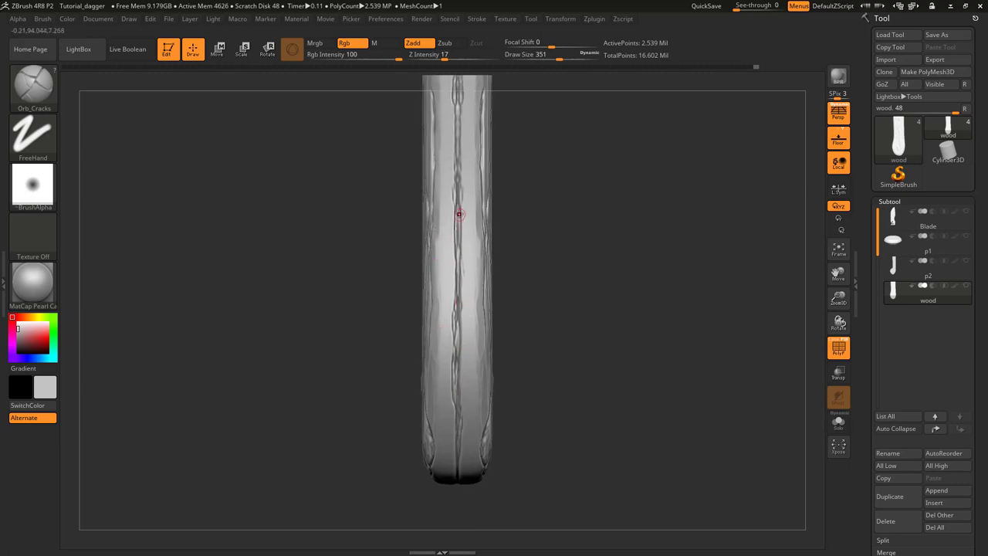
drag(461, 252, 463, 304)
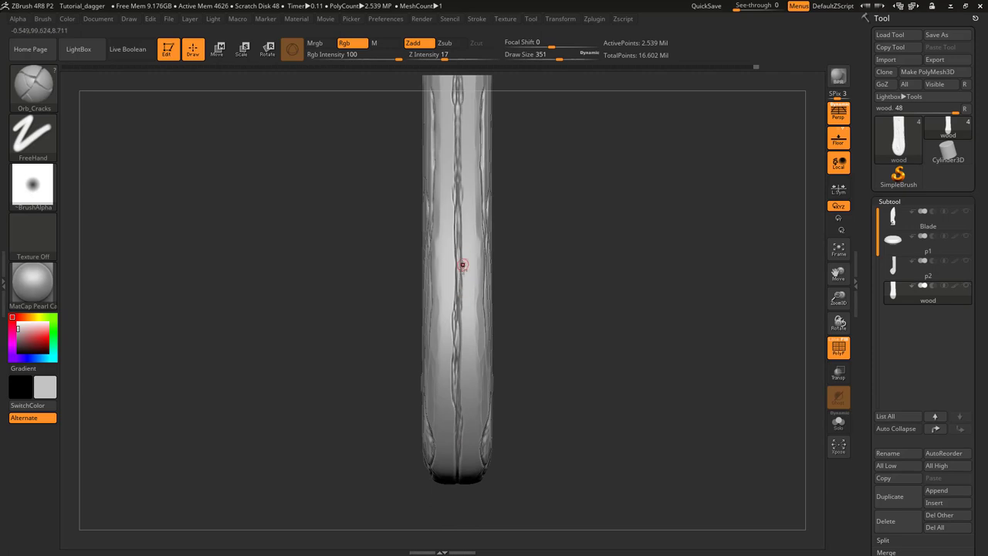
Add a second pass of irregular crack strokes to the centre seam from mid-handle up to the top end
alt+right_drag(456, 252, 450, 357)
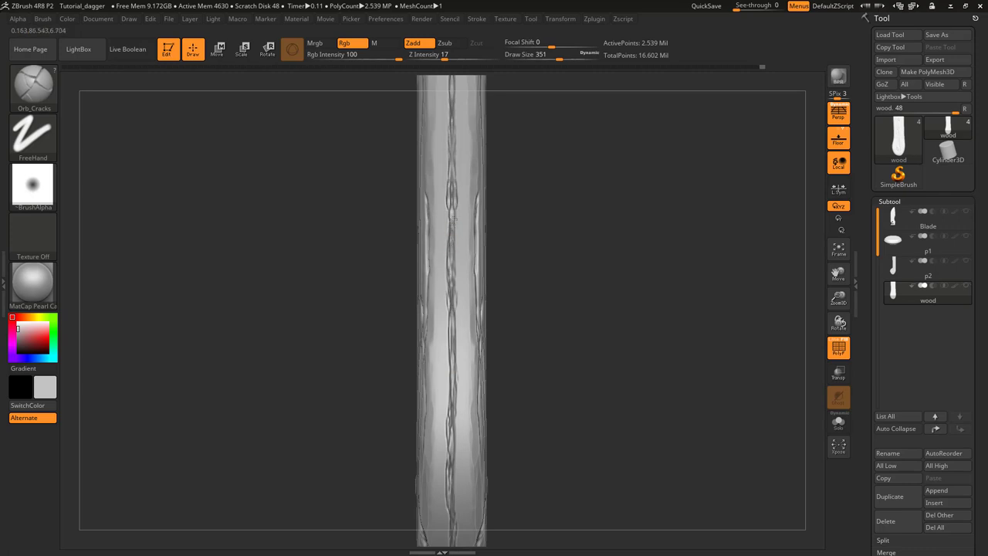
alt+right_drag(453, 304, 448, 256)
alt+right_drag(444, 203, 474, 315)
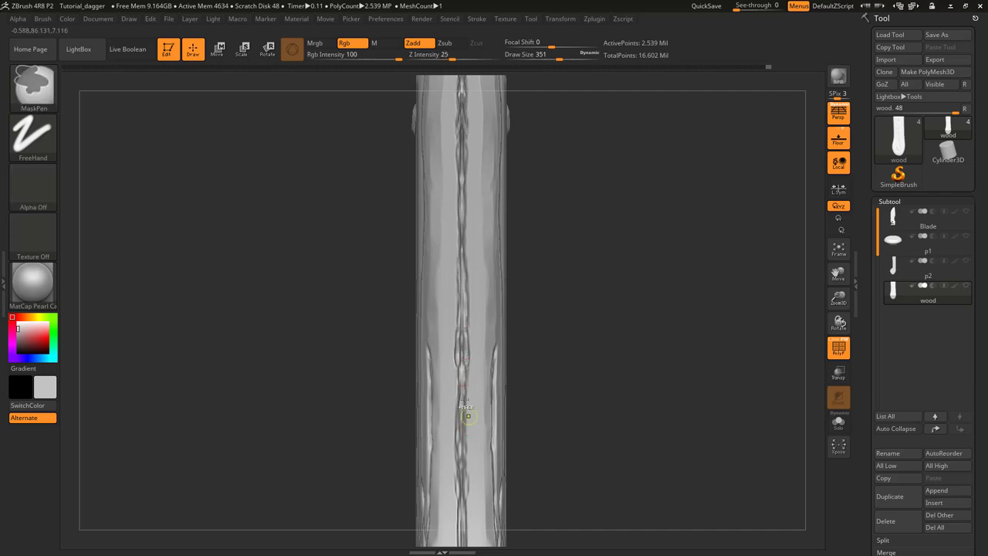
mouse_move(463, 415)
ctrl+right_down()
mouse_move(441, 335)
mouse_move(478, 211)
ctrl+right_up()
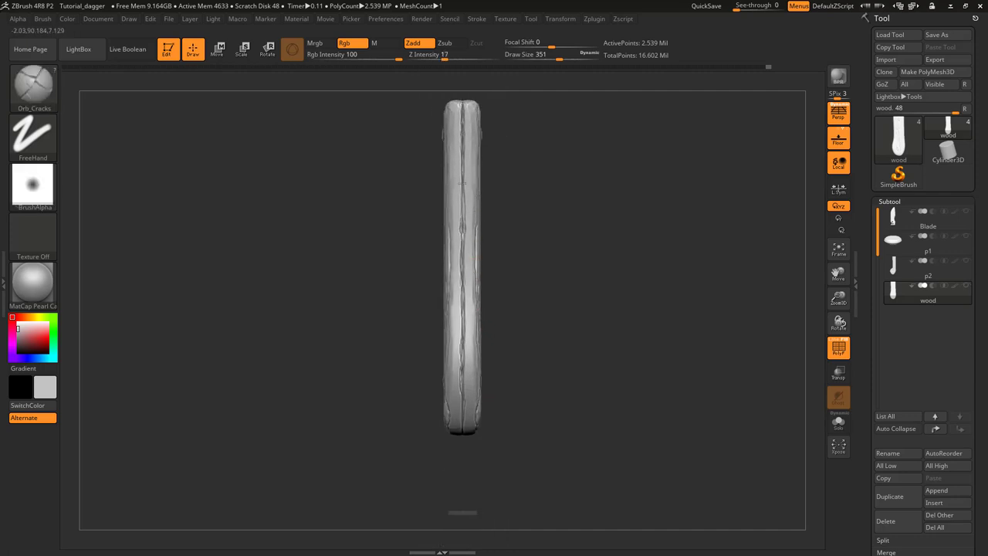
mouse_move(467, 145)
ctrl+right_down()
mouse_move(481, 220)
mouse_move(461, 139)
ctrl+right_up()
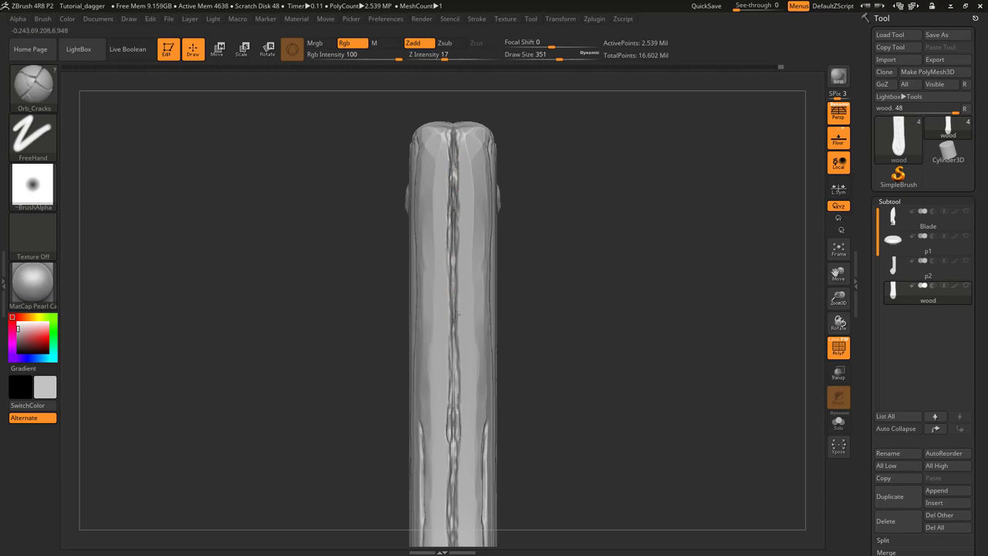
ctrl+right_drag(456, 376, 485, 250)
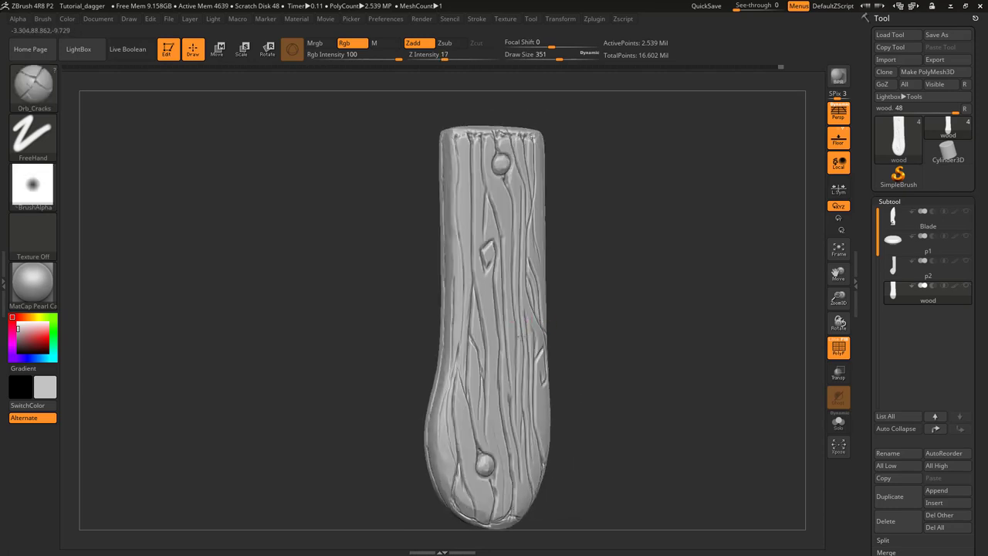
Carve a wavy grain crack beside the centre seam from the handle's top rim down to the seam, with a short fork partway
right_drag(520, 337, 550, 307)
mouse_move(549, 307)
ctrl+right_down()
mouse_move(536, 262)
mouse_move(545, 311)
mouse_move(557, 289)
mouse_move(525, 277)
mouse_move(531, 254)
mouse_move(542, 299)
mouse_move(503, 242)
mouse_move(494, 322)
mouse_move(463, 360)
mouse_move(476, 333)
ctrl+right_up()
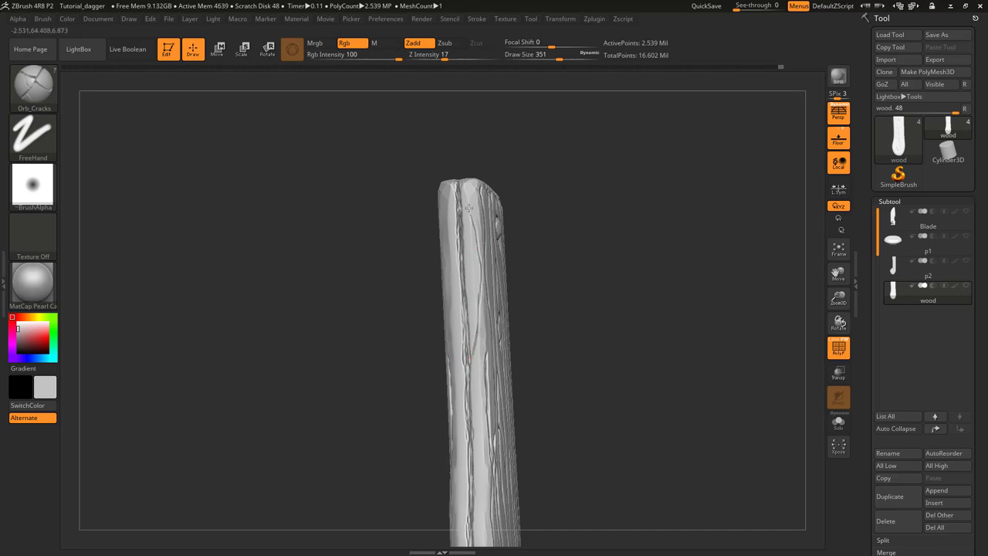
drag(466, 198, 461, 182)
mouse_move(463, 186)
right_down()
mouse_move(477, 233)
mouse_move(456, 291)
right_up()
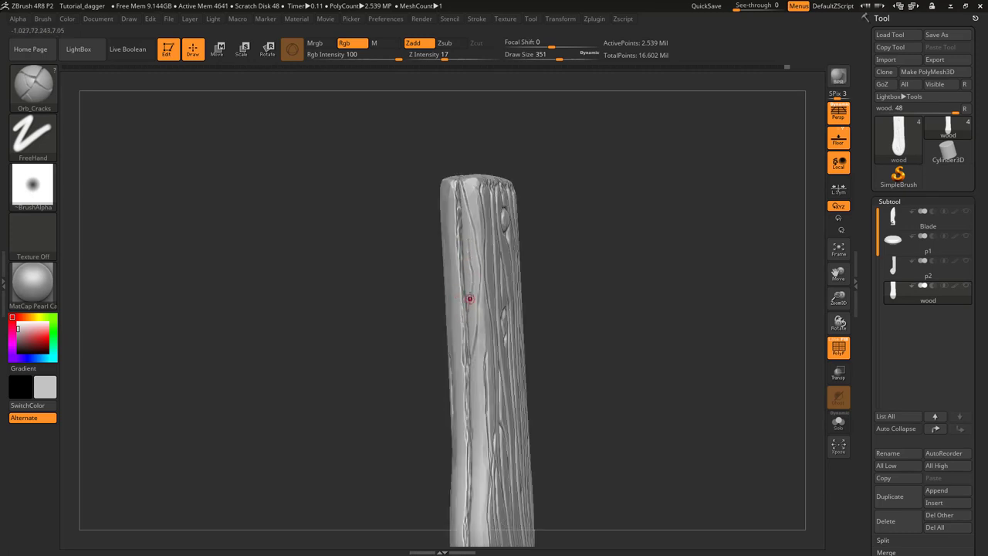
alt+right_drag(473, 335, 468, 255)
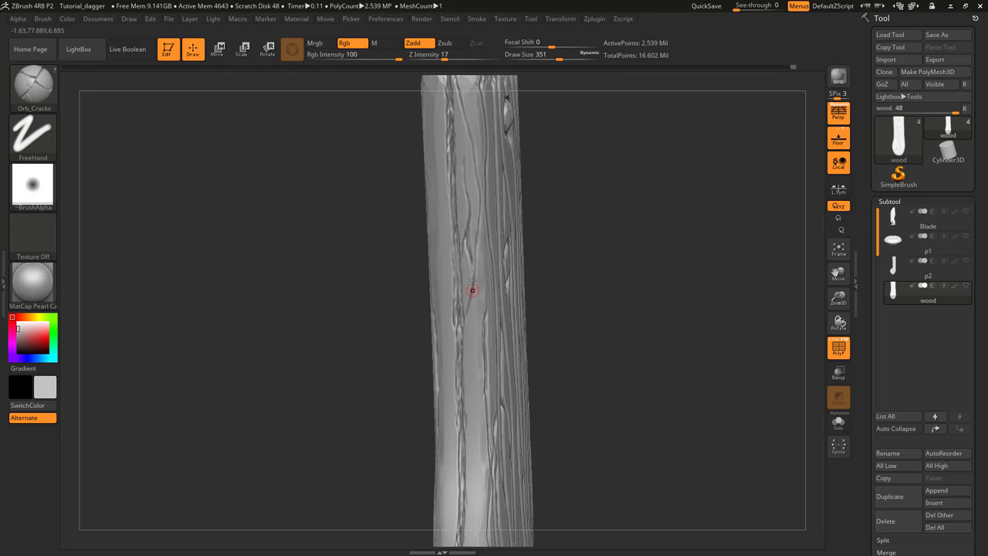
drag(472, 290, 458, 249)
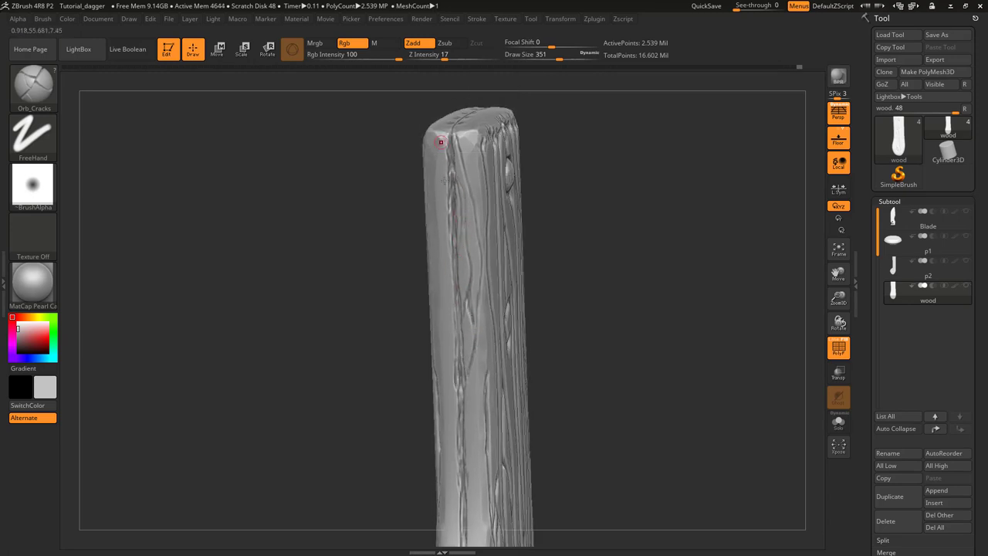
Carve a long wavy grain crack beside the centre seam from mid-handle down toward the butt, undoing one stroke along the way
right_drag(439, 141, 476, 197)
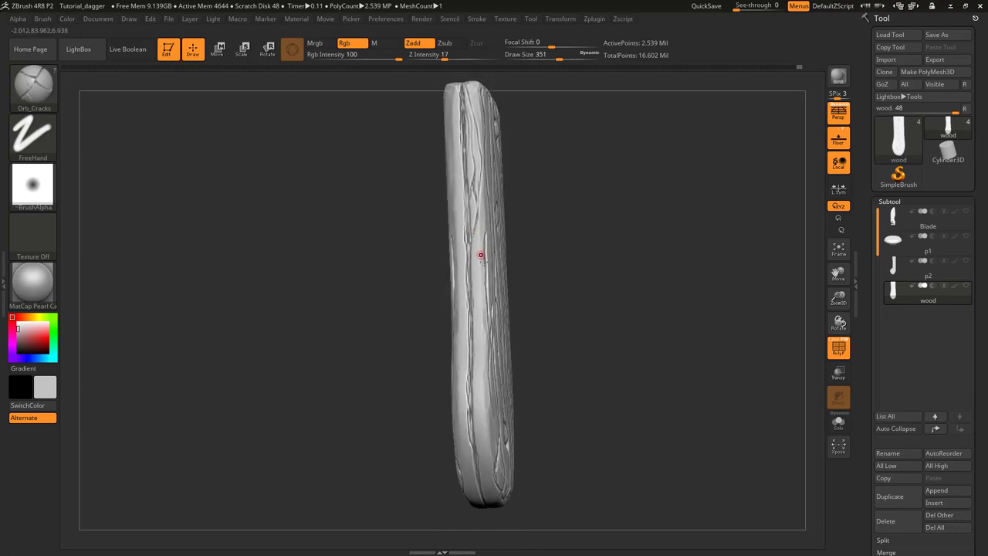
right_drag(473, 278, 485, 254)
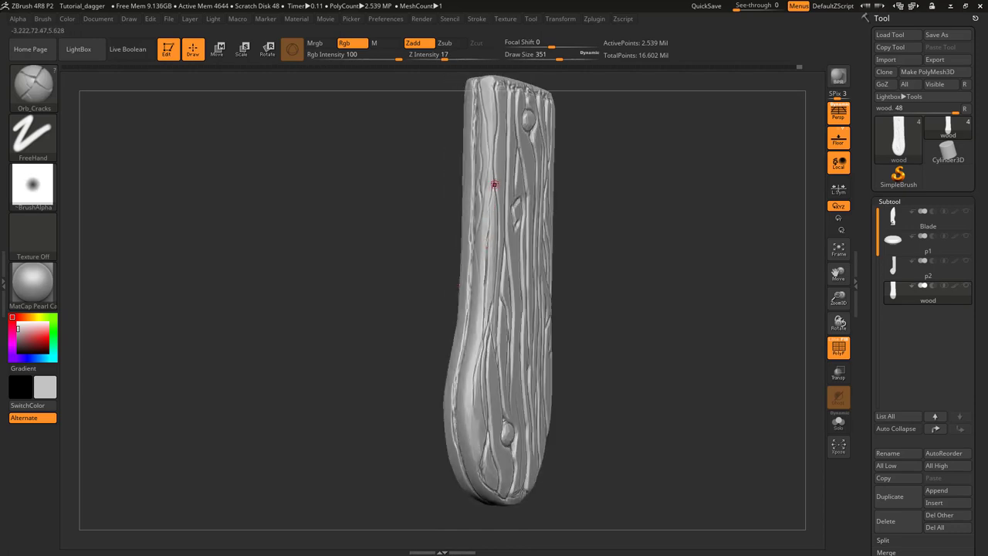
drag(483, 278, 479, 279)
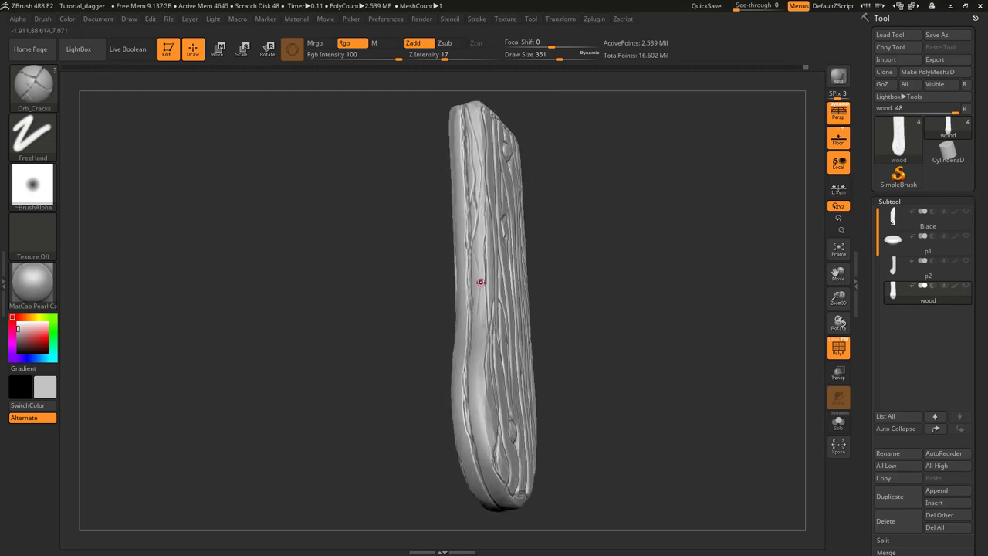
mouse_move(477, 305)
right_down()
mouse_move(476, 360)
mouse_move(474, 192)
right_up()
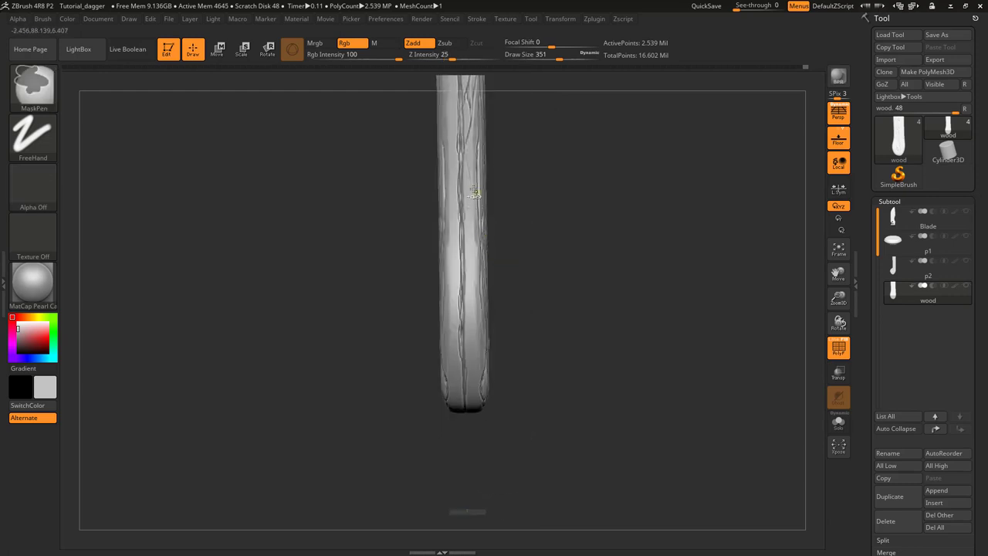
drag(474, 192, 463, 180)
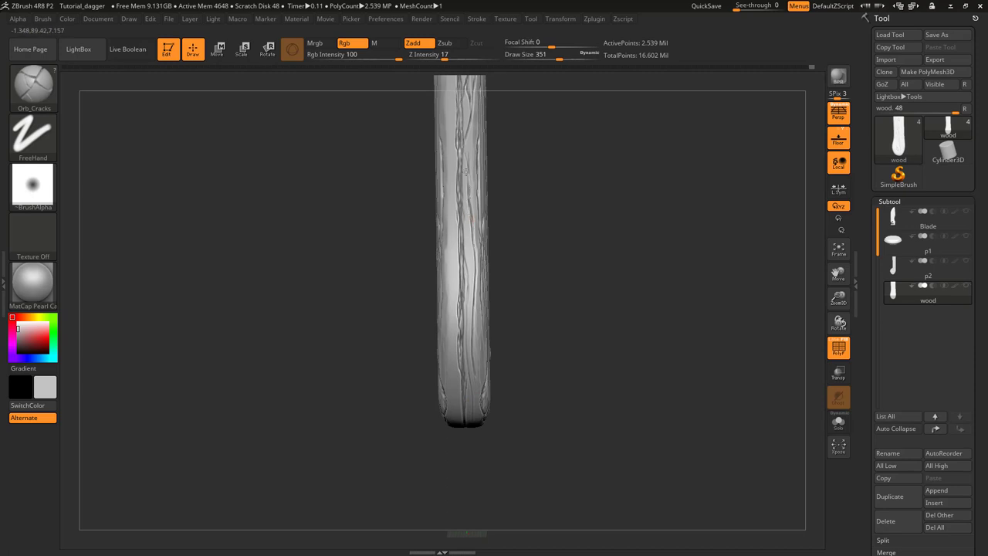
key(ctrl+z)
mouse_move(466, 172)
right_down()
mouse_move(432, 185)
mouse_move(432, 232)
mouse_move(478, 275)
mouse_move(493, 217)
mouse_move(478, 320)
right_up()
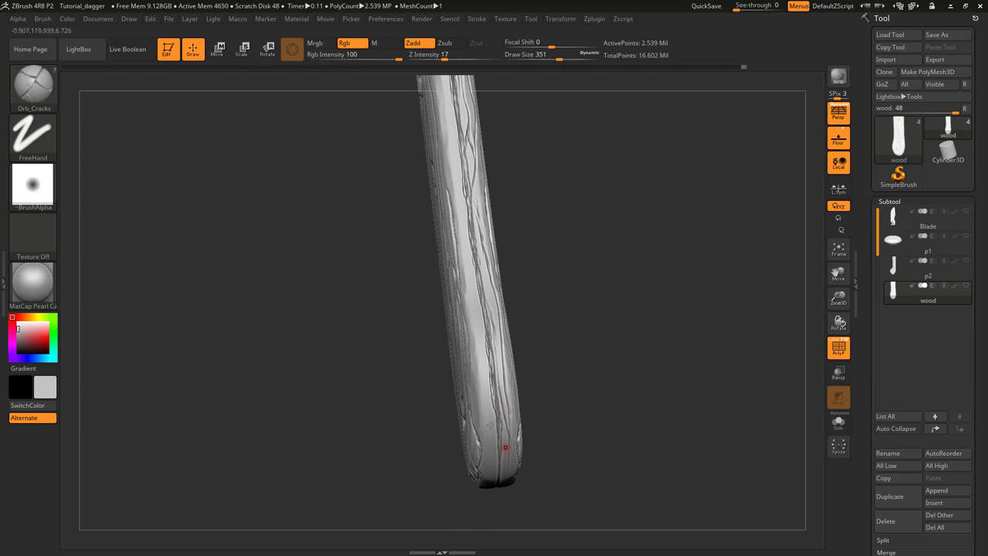
right_drag(504, 447, 522, 397)
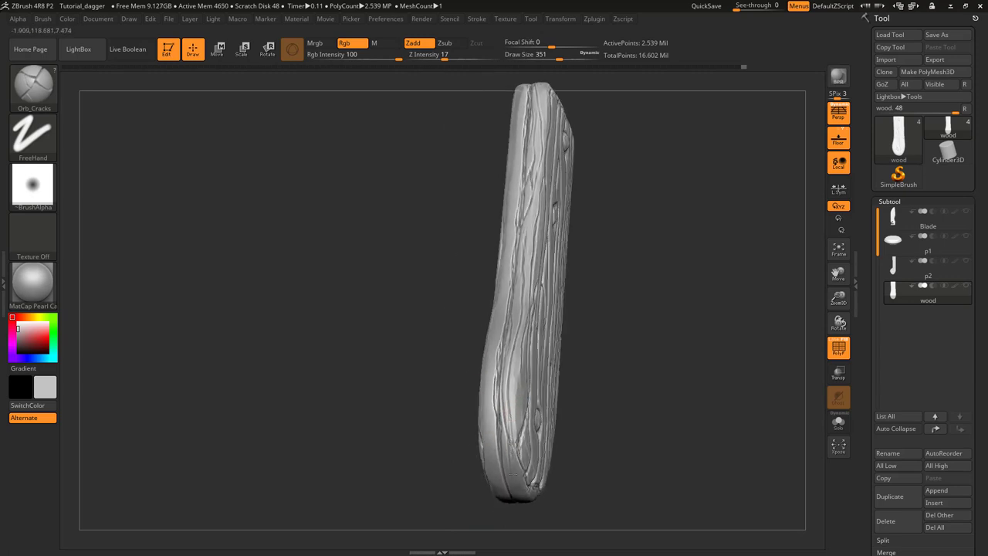
Carve wavy grain cracks along the smooth side of the centre seam from the handle's top end to about mid-handle
right_drag(516, 451, 524, 214)
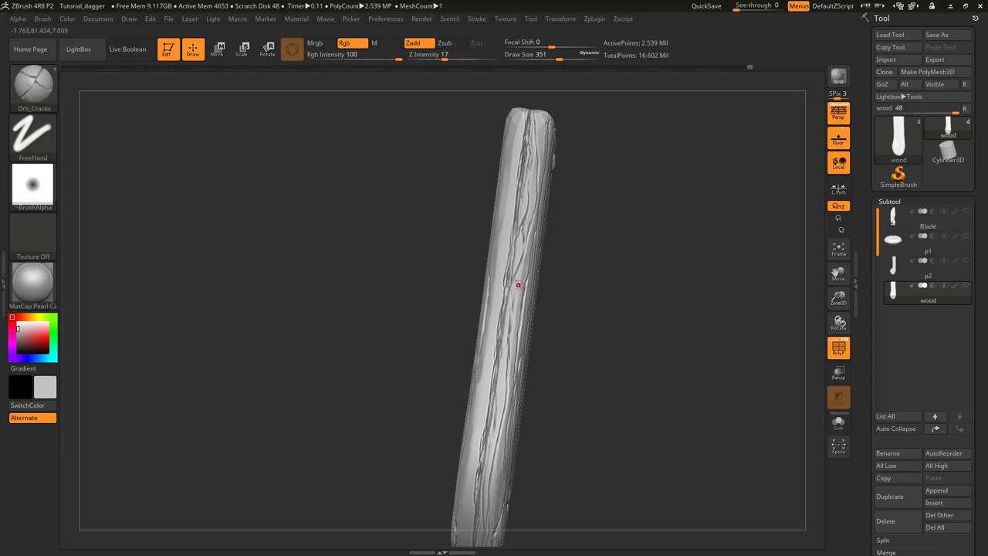
mouse_move(518, 284)
right_down()
mouse_move(520, 326)
mouse_move(504, 291)
mouse_move(520, 243)
mouse_move(521, 302)
mouse_move(579, 297)
mouse_move(571, 348)
mouse_move(511, 311)
mouse_move(517, 275)
mouse_move(524, 286)
mouse_move(577, 268)
mouse_move(603, 274)
mouse_move(528, 279)
mouse_move(528, 324)
right_up()
mouse_move(528, 324)
right_down()
mouse_move(541, 229)
mouse_move(532, 220)
right_up()
drag(517, 159, 507, 225)
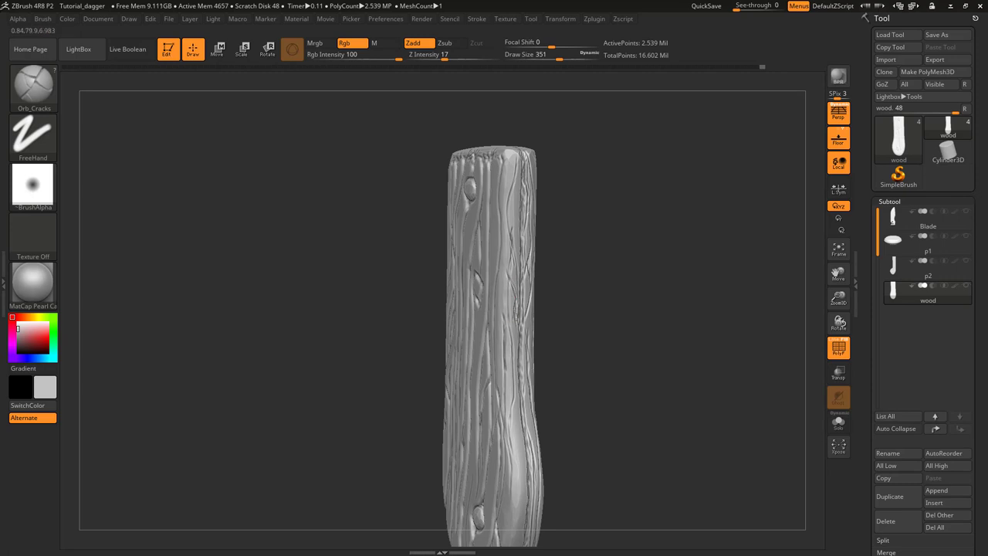
Extend the wavy grain cracks on that side of the centre seam from mid-handle down to the rounded butt
right_drag(513, 348, 496, 242)
right_drag(501, 297, 489, 298)
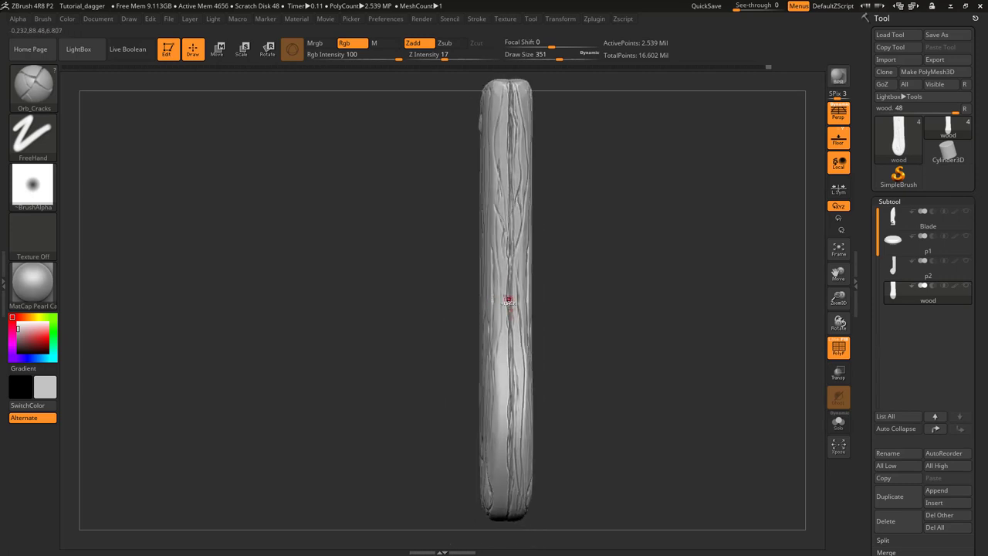
key(ctrl)
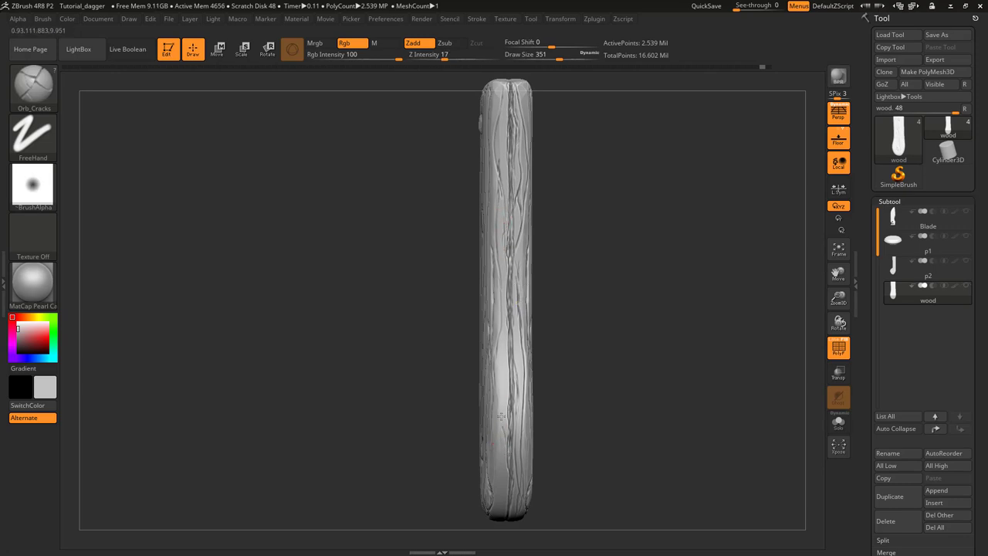
mouse_move(505, 312)
right_down()
mouse_move(483, 317)
mouse_move(507, 280)
mouse_move(494, 223)
right_up()
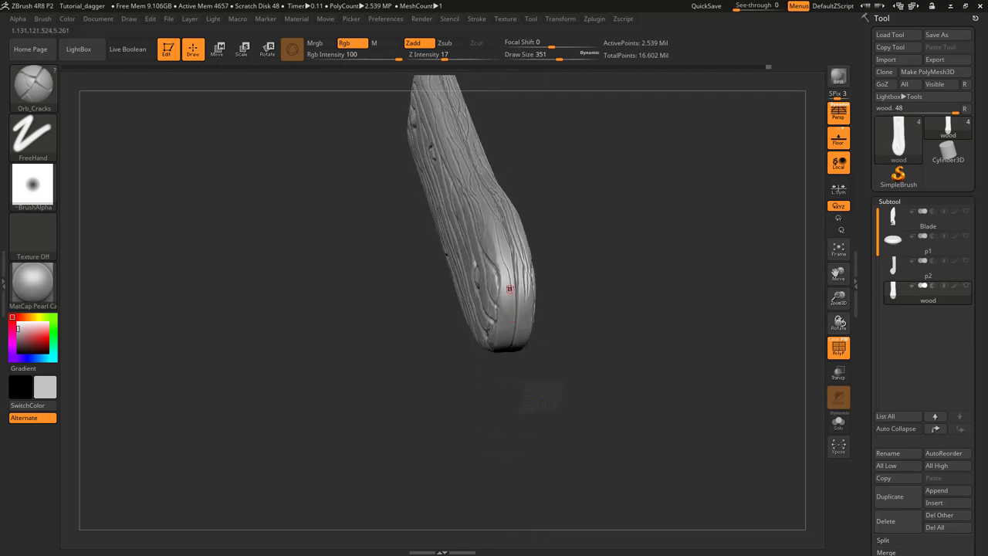
mouse_move(510, 331)
right_down()
mouse_move(533, 340)
mouse_move(517, 205)
mouse_move(495, 290)
mouse_move(473, 263)
mouse_move(494, 324)
mouse_move(490, 286)
mouse_move(463, 304)
mouse_move(470, 294)
mouse_move(464, 337)
right_up()
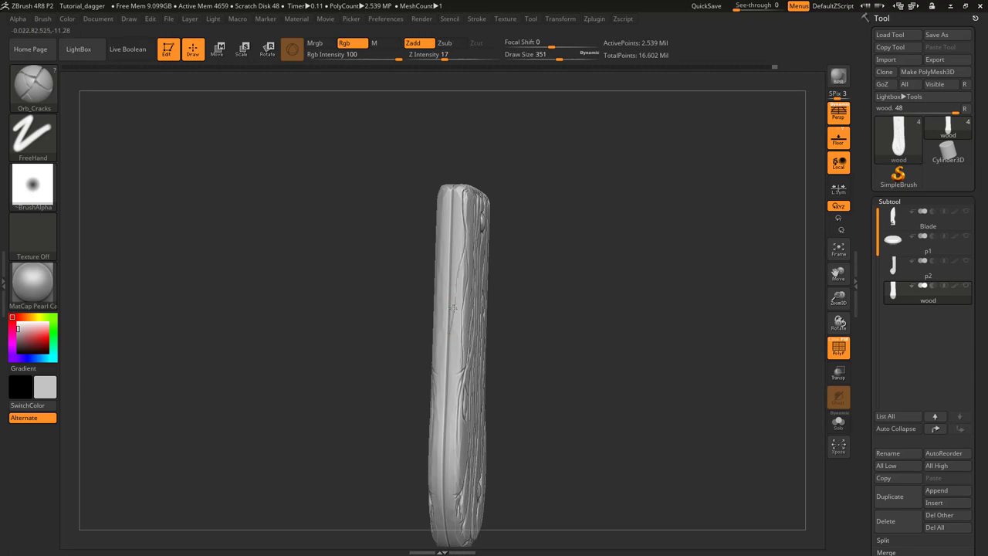
Roughen the centre seam on the handle's opposite narrow edge with uneven crack strokes at draw size 567, from the top toward the butt
shift+right_drag(463, 240, 482, 254)
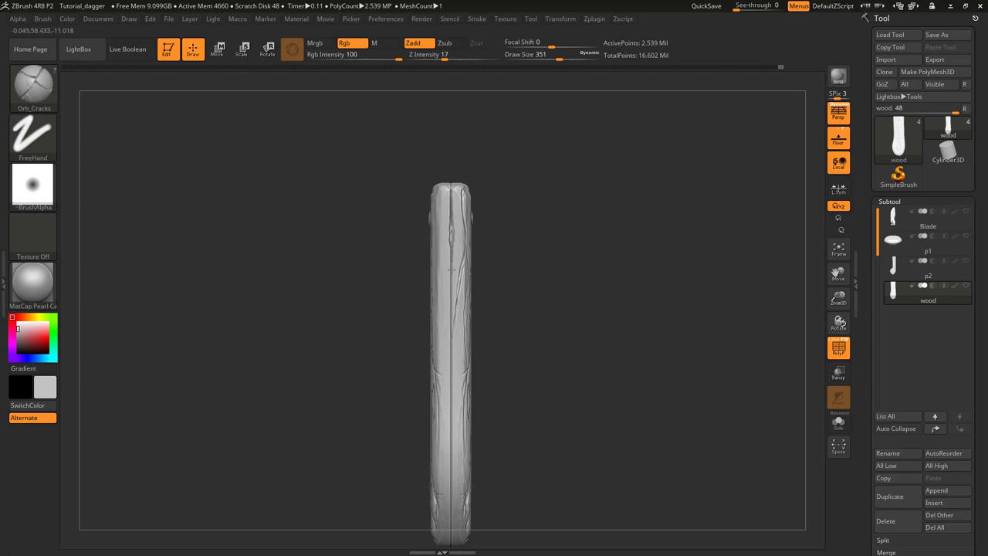
key(s)
mouse_move(447, 279)
mouse_down()
mouse_move(458, 282)
mouse_move(452, 291)
mouse_up()
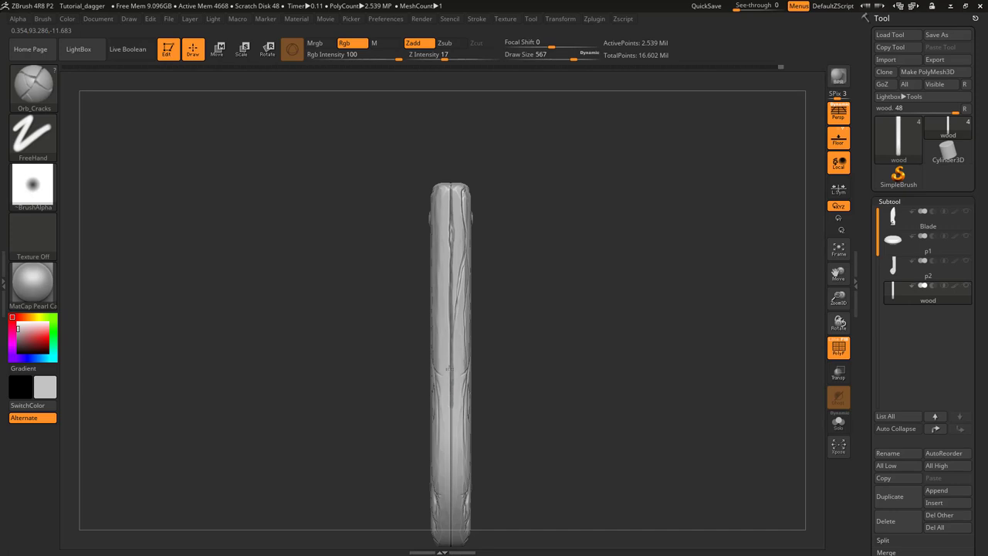
alt+right_drag(461, 347, 470, 315)
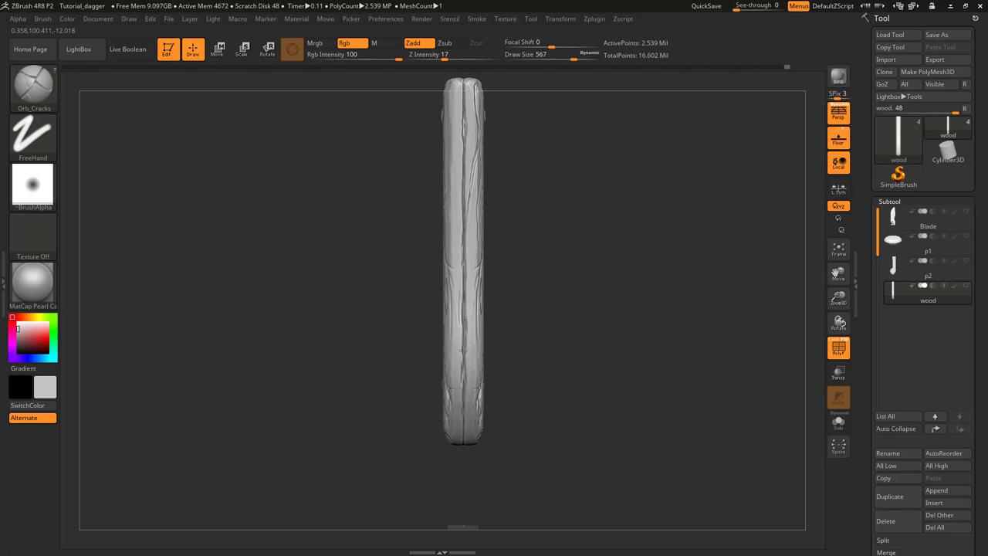
drag(461, 324, 467, 365)
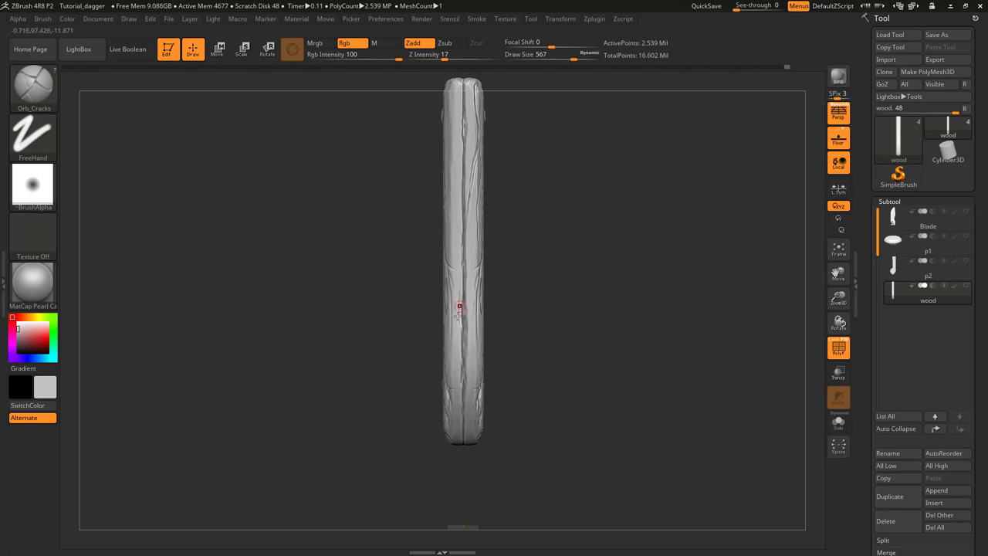
Carve thin grain cracks beside the opposite edge's seam around mid-handle, reducing the draw size to 437
right_drag(460, 306, 450, 291)
alt+right_drag(470, 334, 467, 308)
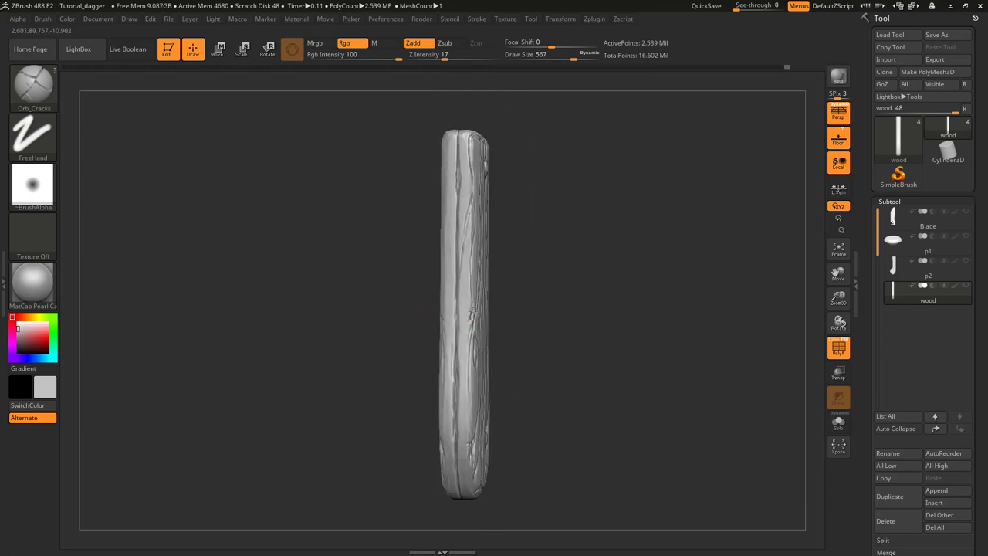
drag(469, 315, 465, 344)
key(s)
drag(467, 312, 458, 313)
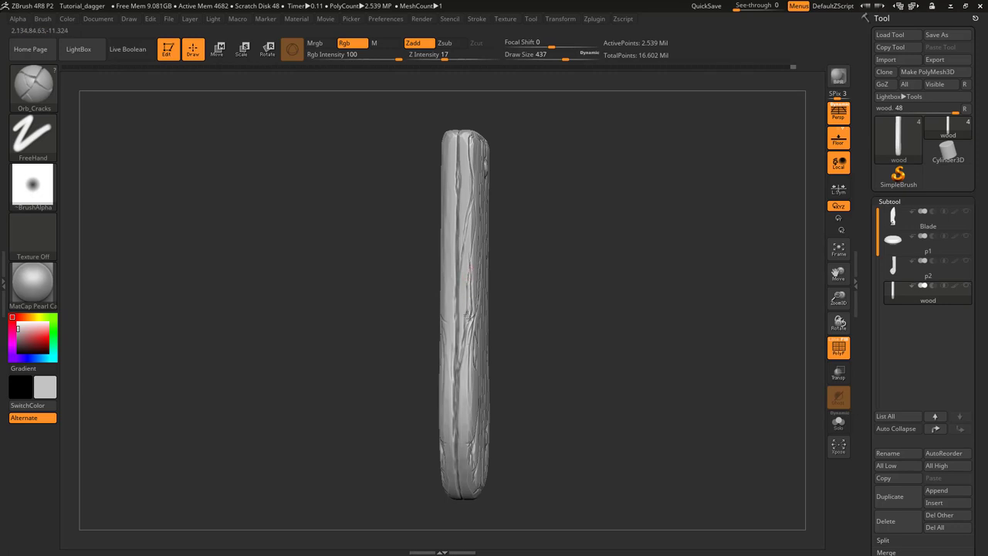
drag(461, 374, 461, 389)
drag(454, 430, 448, 328)
Make the Blade, p1 and p2 subtools visible again alongside the wood handle
ctrl+right_drag(449, 328, 462, 417)
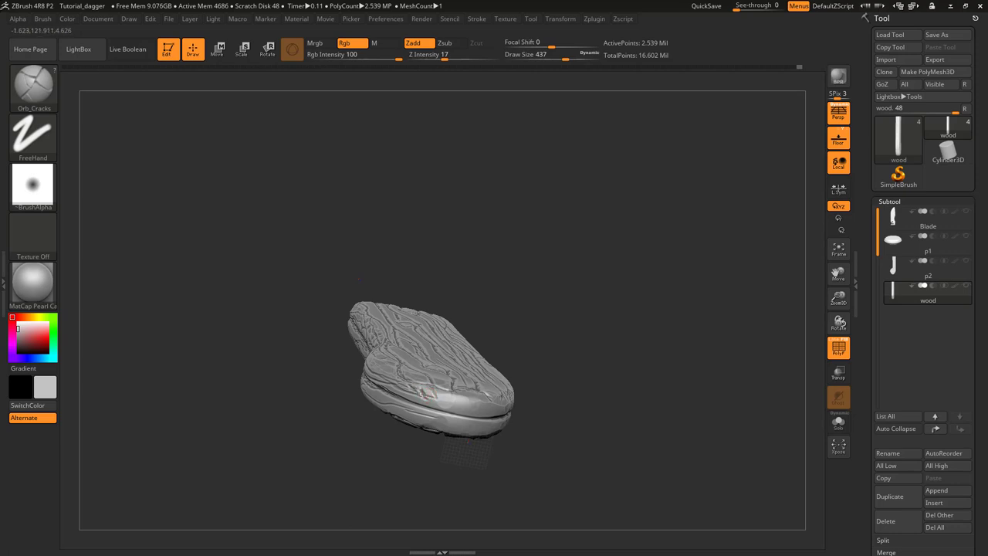
right_drag(433, 409, 445, 387)
drag(444, 387, 405, 335)
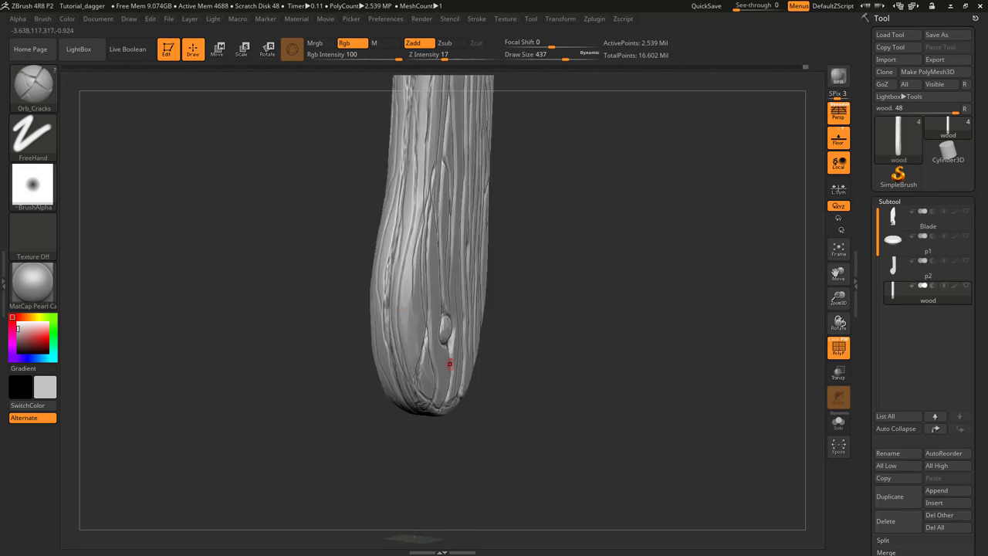
drag(449, 364, 437, 304)
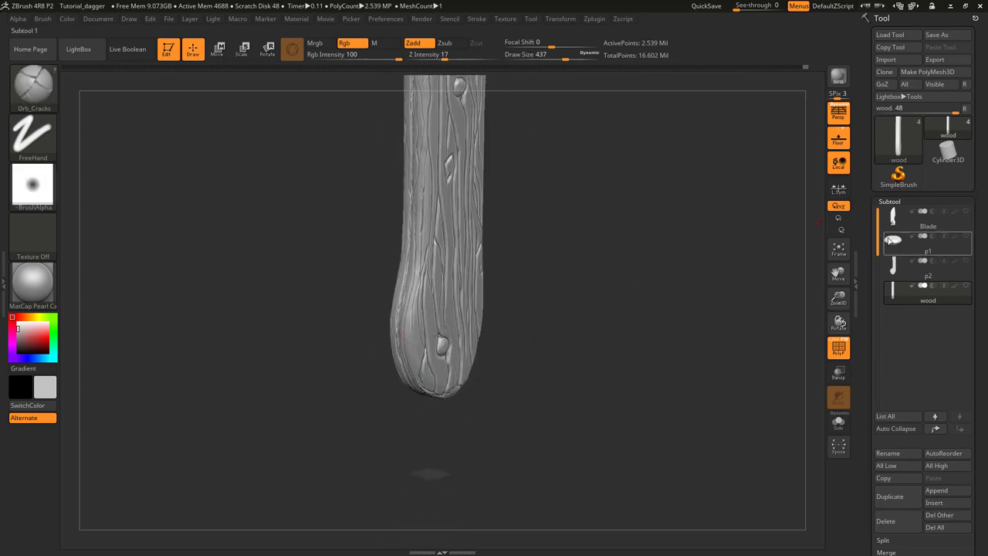
click(968, 262)
click(966, 240)
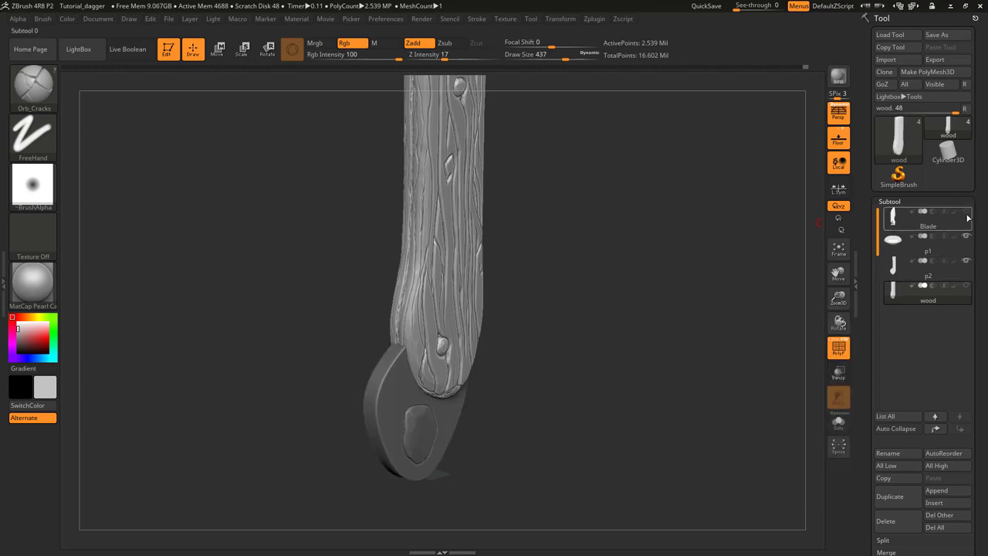
click(967, 217)
Carve short crack strokes along the handle's lower rim where the wood meets the pommel, undoing one stroke
drag(602, 319, 383, 336)
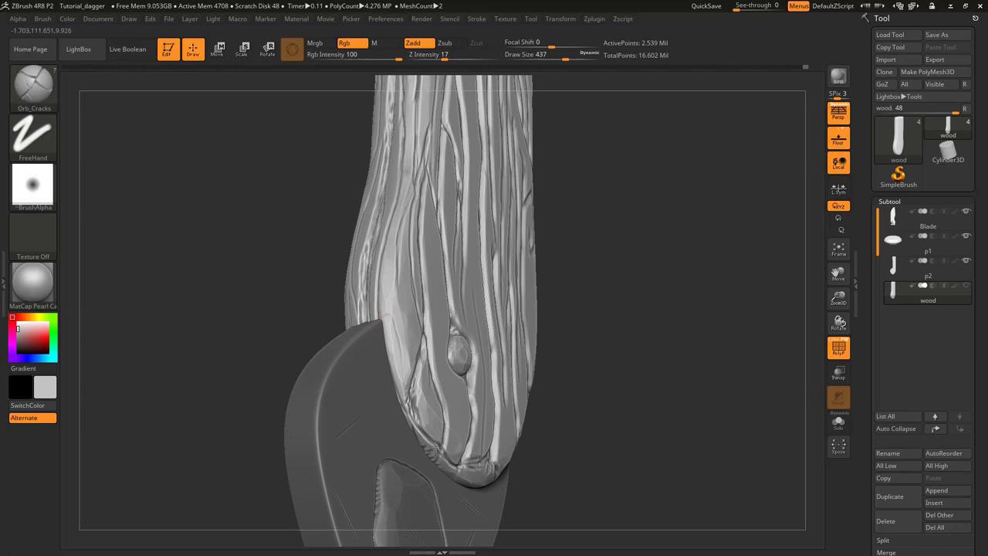
drag(525, 467, 492, 462)
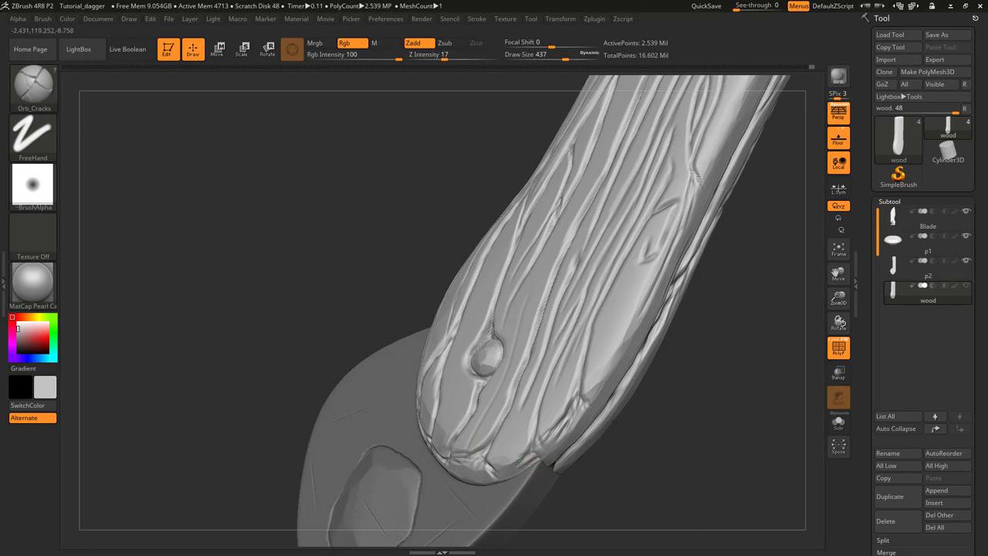
drag(474, 468, 434, 410)
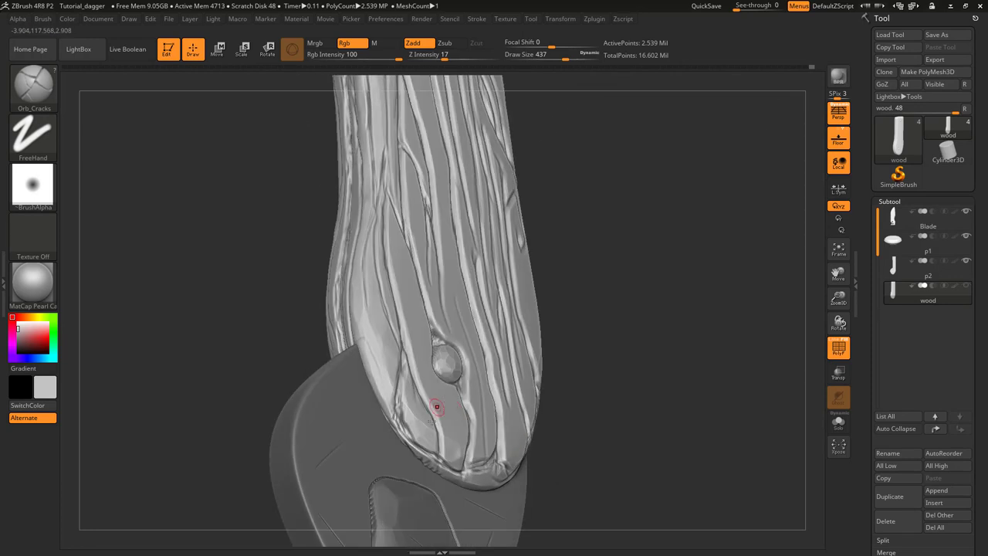
right_drag(502, 472, 461, 420)
drag(461, 421, 422, 367)
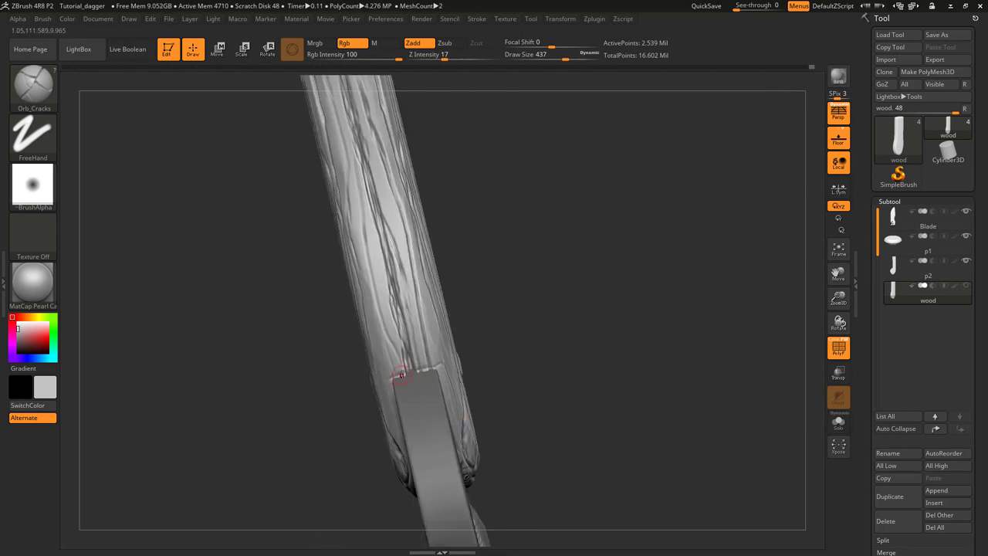
right_drag(391, 386, 432, 384)
drag(394, 382, 389, 432)
key(ctrl+z)
Switch to the ClayBuildup brush and roughen the wood's rim from the pommel's upper corner along the curved lower edge
right_drag(456, 309, 444, 328)
alt+right_drag(444, 328, 425, 351)
ctrl+right_drag(422, 390, 445, 352)
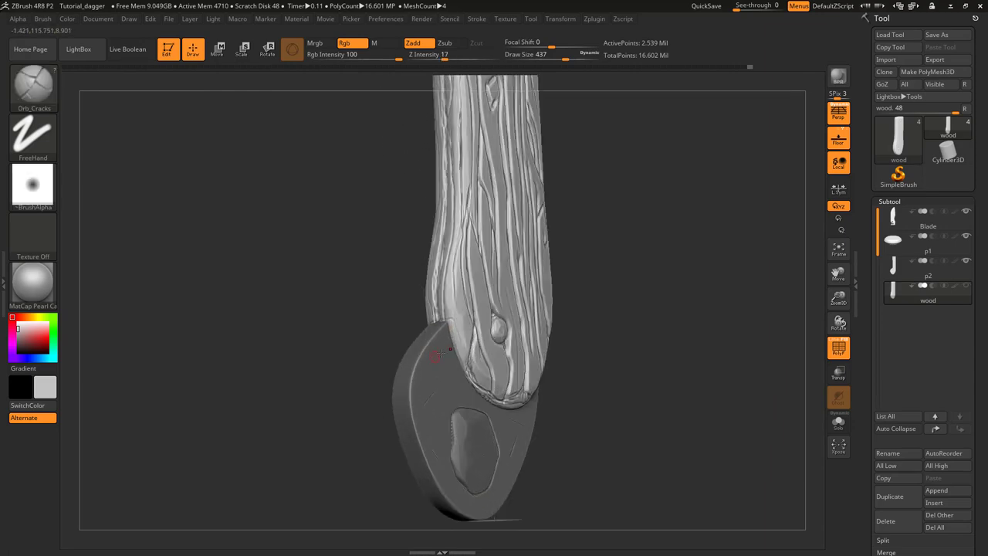
right_drag(361, 317, 398, 308)
click(34, 83)
click(172, 114)
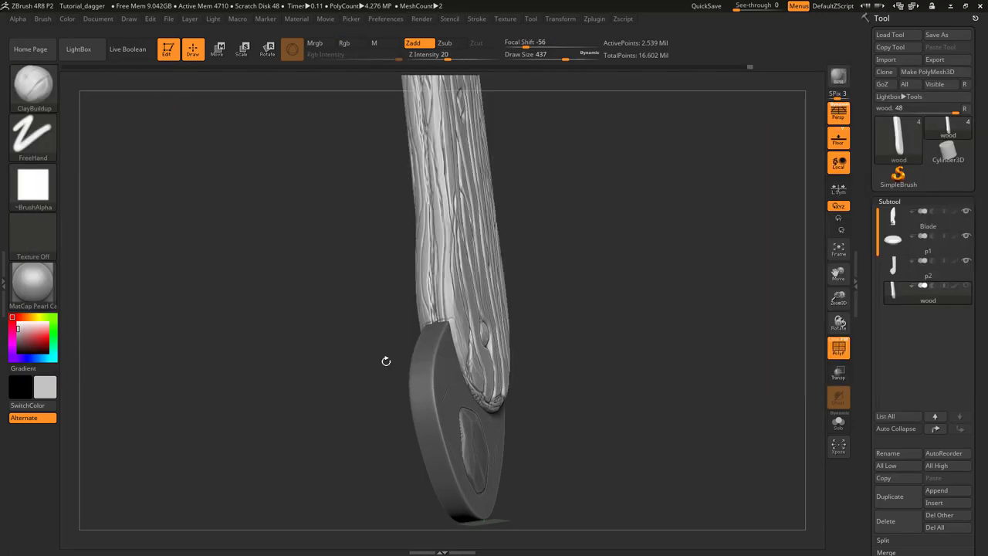
drag(386, 360, 430, 268)
ctrl+right_drag(430, 268, 426, 258)
drag(425, 257, 427, 248)
right_drag(428, 248, 419, 242)
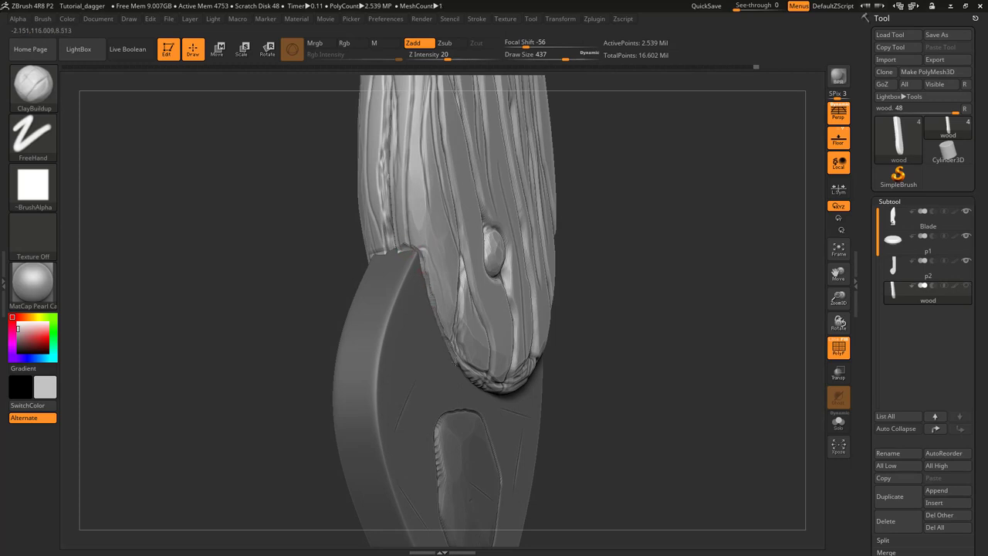
right_drag(455, 362, 448, 346)
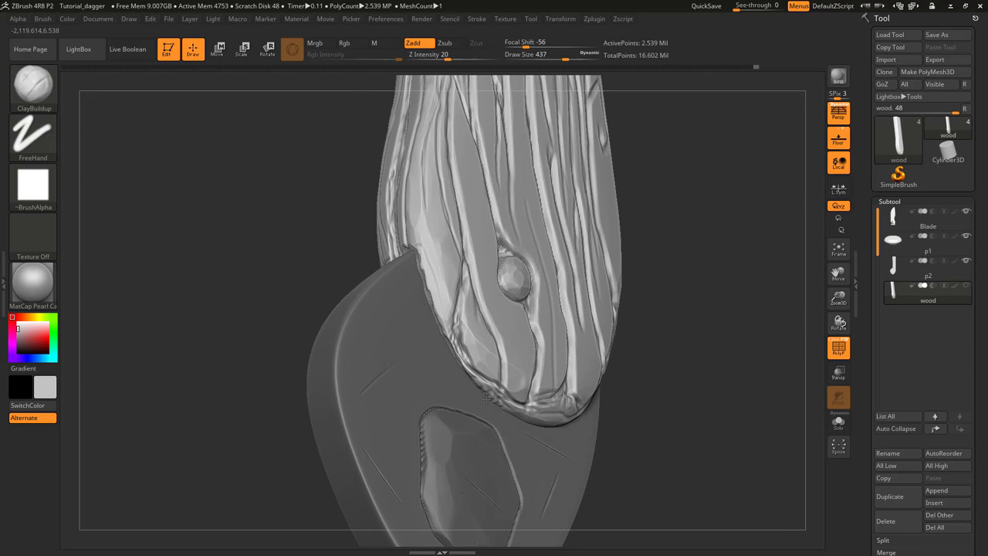
right_drag(488, 399, 473, 366)
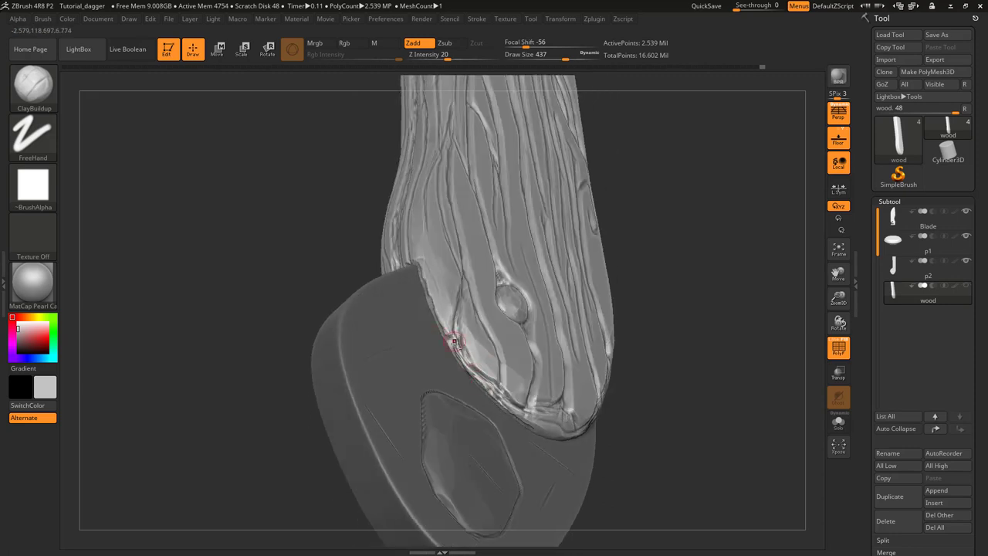
Reduce the draw size to 351 and build a ragged, chipped rim around the rounded end of the handle's butt
key(s)
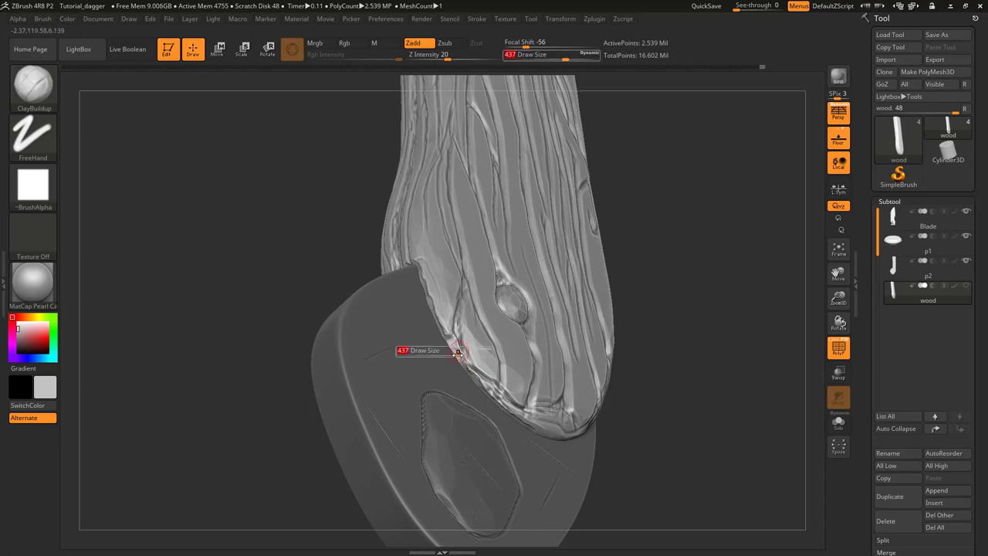
drag(465, 356, 459, 357)
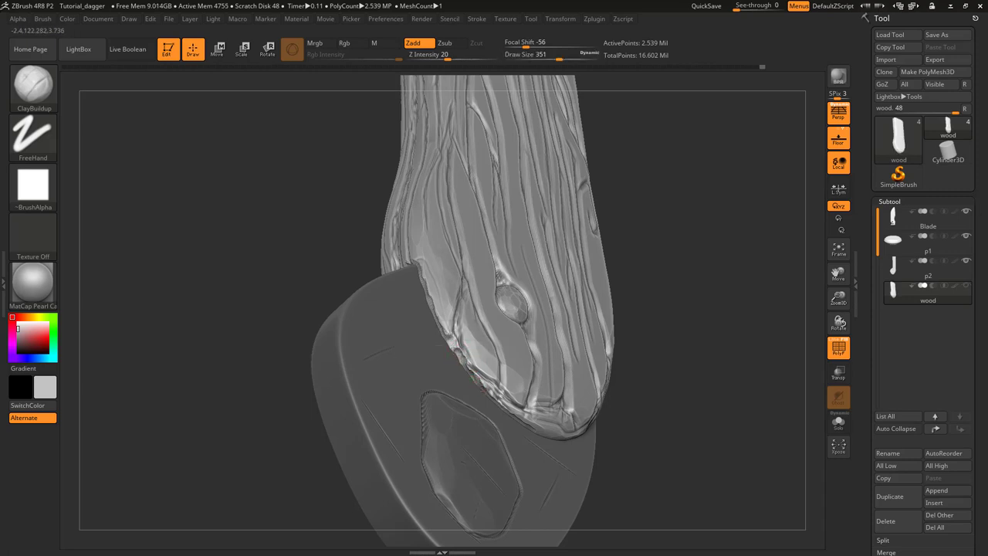
drag(477, 379, 499, 395)
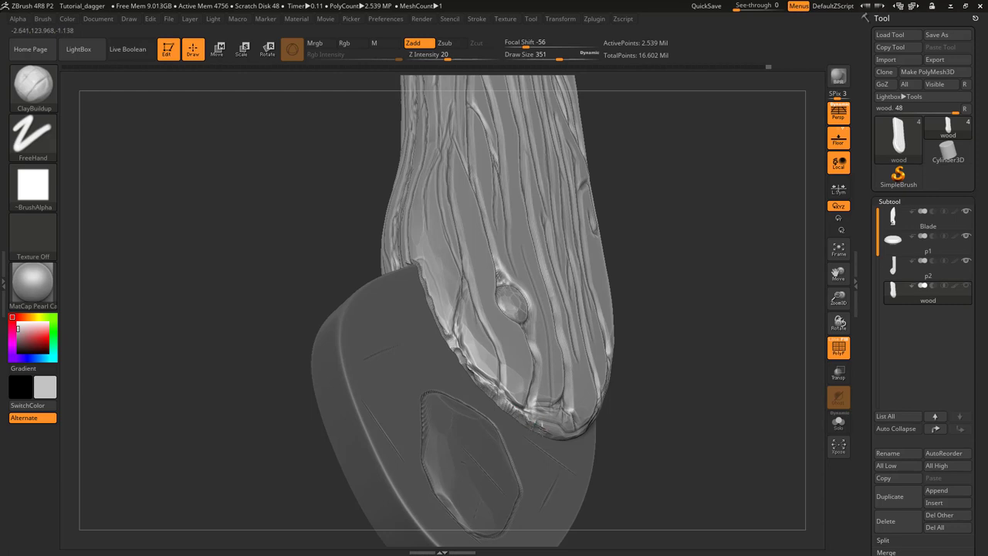
right_drag(520, 422, 566, 404)
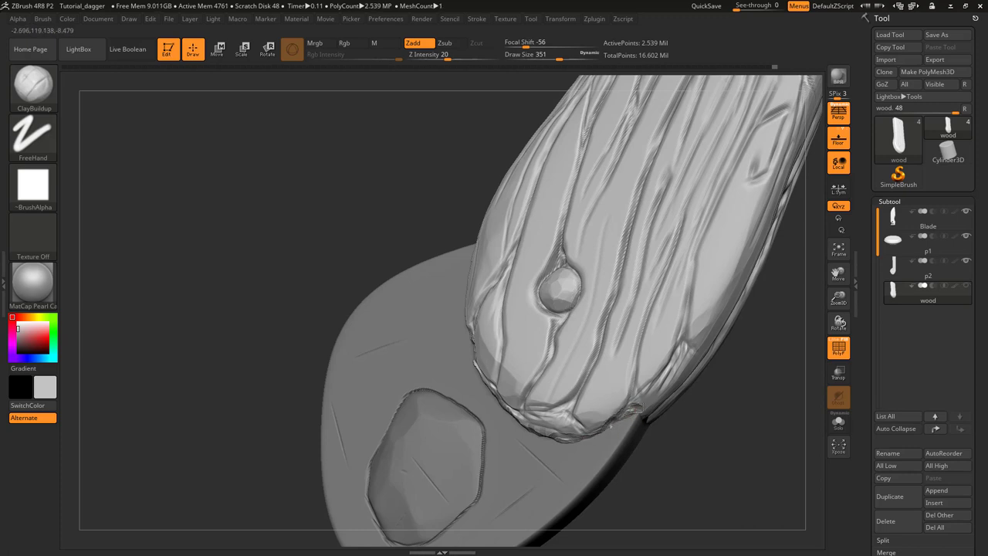
right_drag(630, 343, 617, 401)
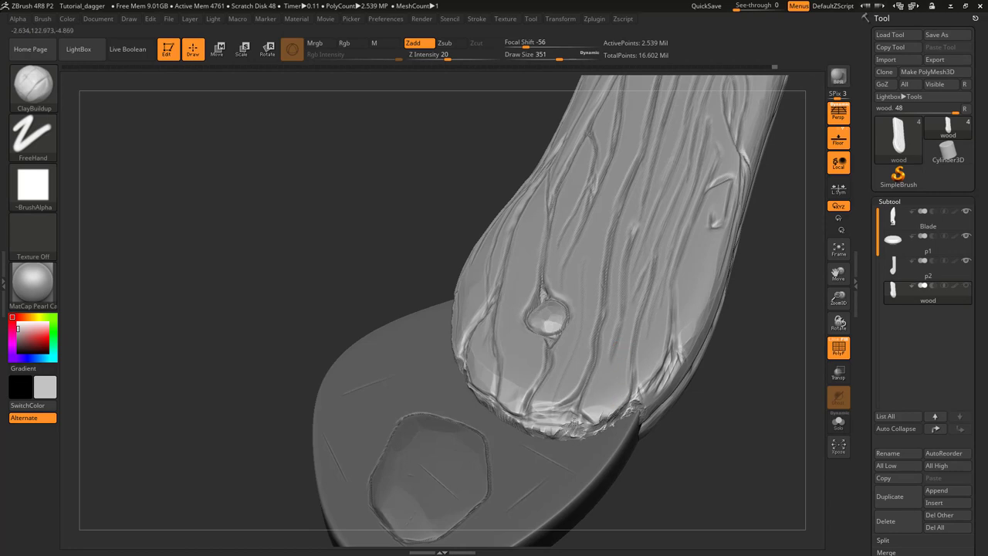
mouse_move(540, 430)
right_down()
mouse_move(617, 424)
mouse_move(538, 423)
right_up()
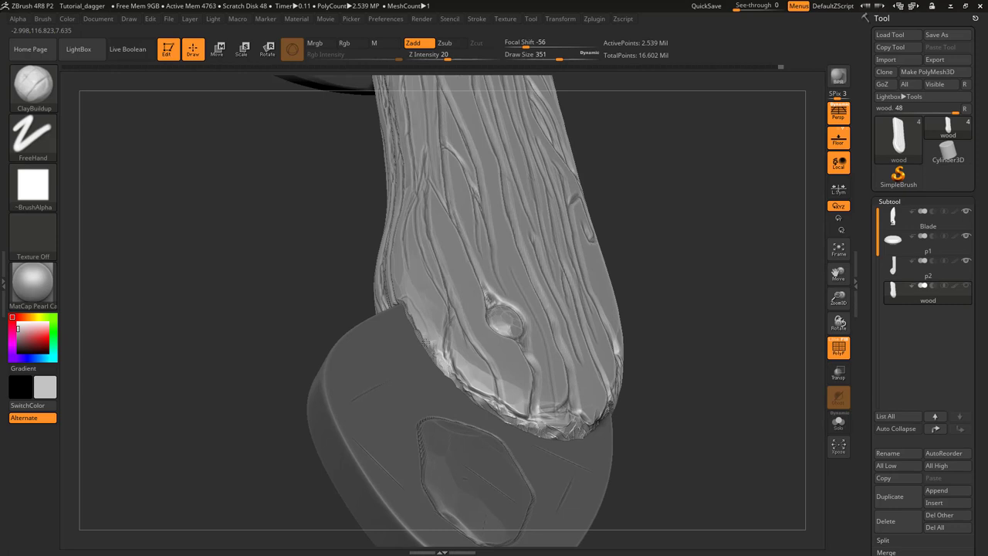
Roughen the wood's edge with ClayBuildup where the handle's narrow side and corner meet the pommel
mouse_move(434, 322)
shift+right_down()
mouse_move(419, 357)
mouse_move(478, 348)
shift+right_up()
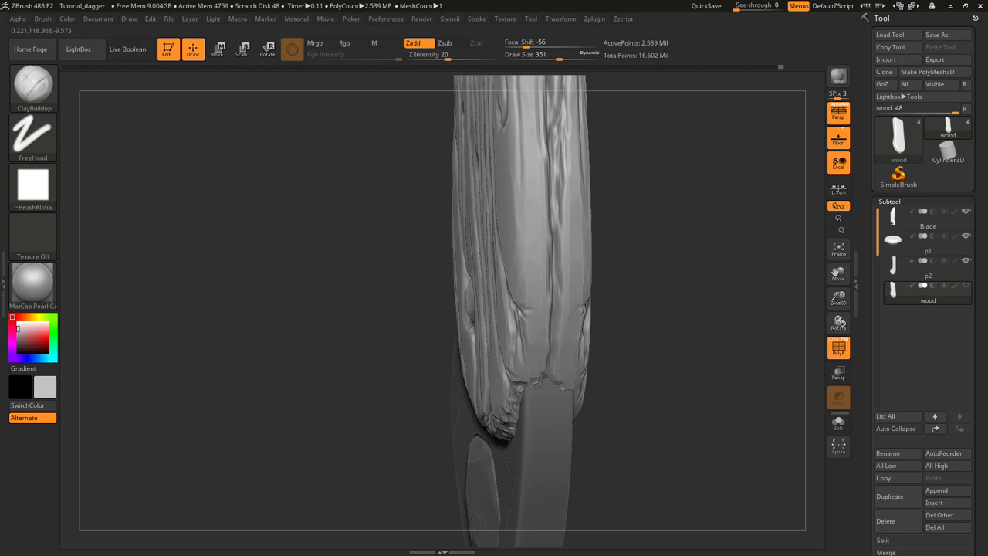
right_drag(564, 394, 502, 391)
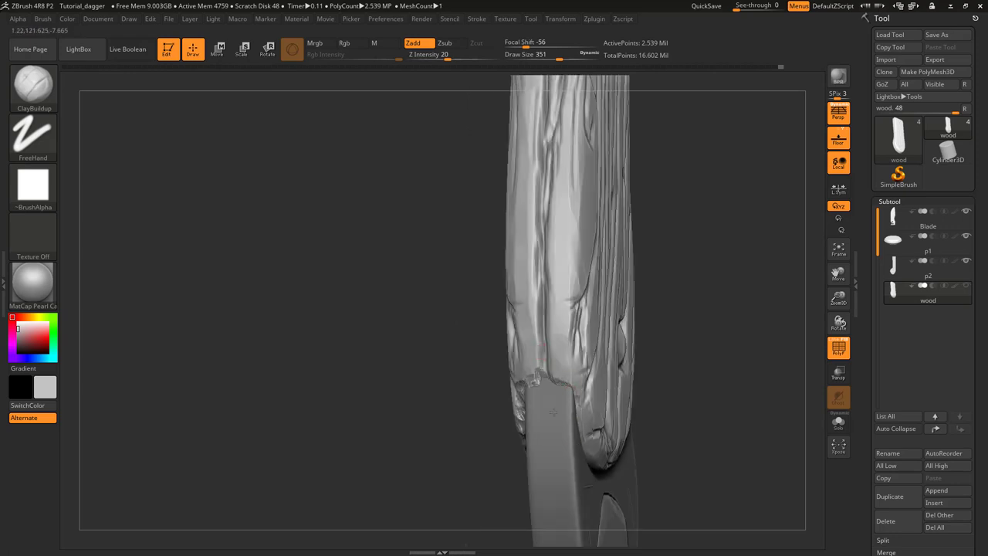
mouse_move(572, 399)
right_down()
mouse_move(541, 358)
mouse_move(502, 340)
mouse_move(568, 267)
mouse_move(582, 357)
right_up()
drag(583, 308, 589, 352)
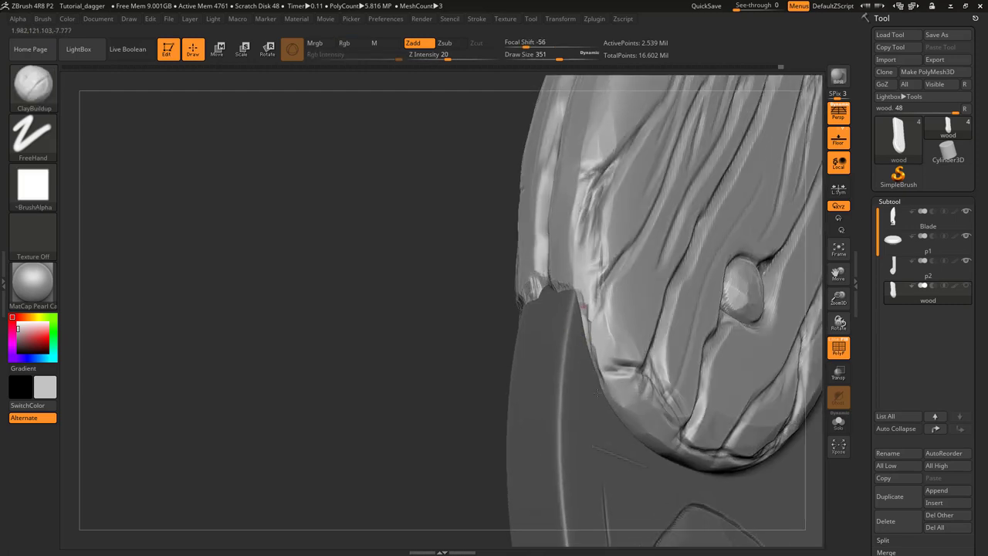
drag(629, 428, 617, 389)
Build a ragged, chipped rim along the wood's curved lower edge beside the pommel's engraved recess
mouse_move(606, 377)
right_down()
mouse_move(622, 425)
mouse_move(578, 311)
right_up()
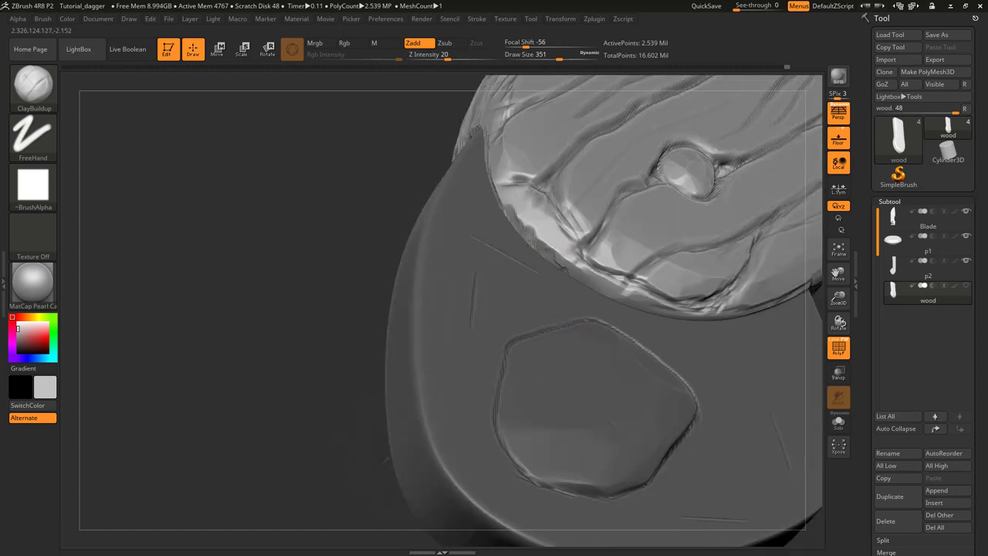
mouse_move(529, 243)
mouse_down()
mouse_move(521, 221)
mouse_move(557, 257)
mouse_move(650, 307)
mouse_move(641, 279)
mouse_move(663, 303)
mouse_move(693, 310)
mouse_move(723, 299)
mouse_move(729, 310)
mouse_move(698, 313)
mouse_move(664, 287)
mouse_move(629, 287)
mouse_move(525, 221)
mouse_move(558, 253)
mouse_move(625, 290)
mouse_up()
mouse_move(625, 291)
right_down()
mouse_move(624, 309)
mouse_move(620, 273)
mouse_move(604, 342)
mouse_move(617, 319)
mouse_move(579, 249)
mouse_move(610, 212)
mouse_move(604, 270)
mouse_move(525, 352)
right_up()
mouse_move(523, 404)
mouse_down()
mouse_move(488, 374)
mouse_move(579, 444)
mouse_up()
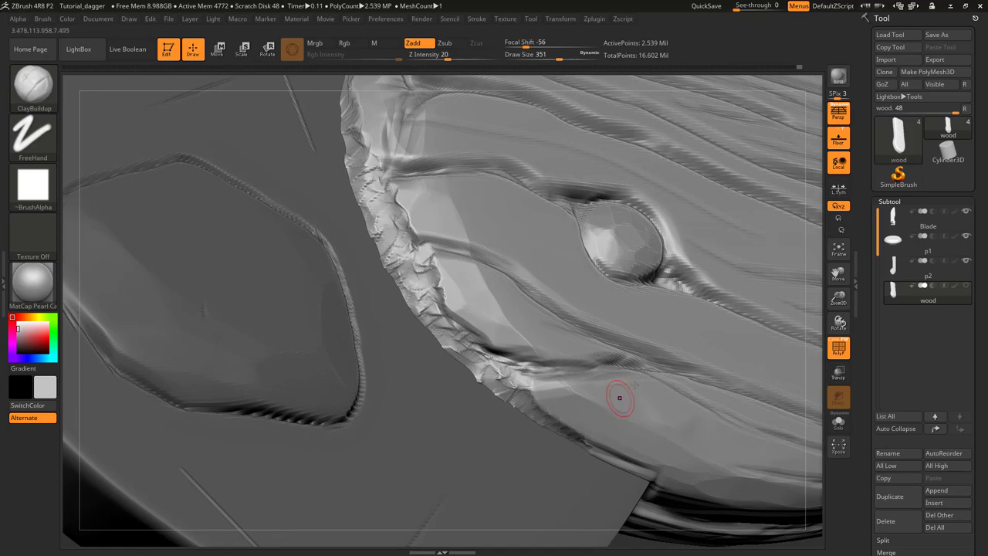
Roughen the wood's rim from the pommel's upper corner down the curved edge beside the knot, widening the chips
mouse_move(620, 397)
right_down()
mouse_move(727, 292)
mouse_move(634, 374)
mouse_move(656, 386)
mouse_move(602, 455)
mouse_move(560, 409)
mouse_move(531, 422)
mouse_move(574, 360)
mouse_move(554, 327)
mouse_move(530, 326)
mouse_move(545, 301)
mouse_move(548, 234)
mouse_move(502, 231)
right_up()
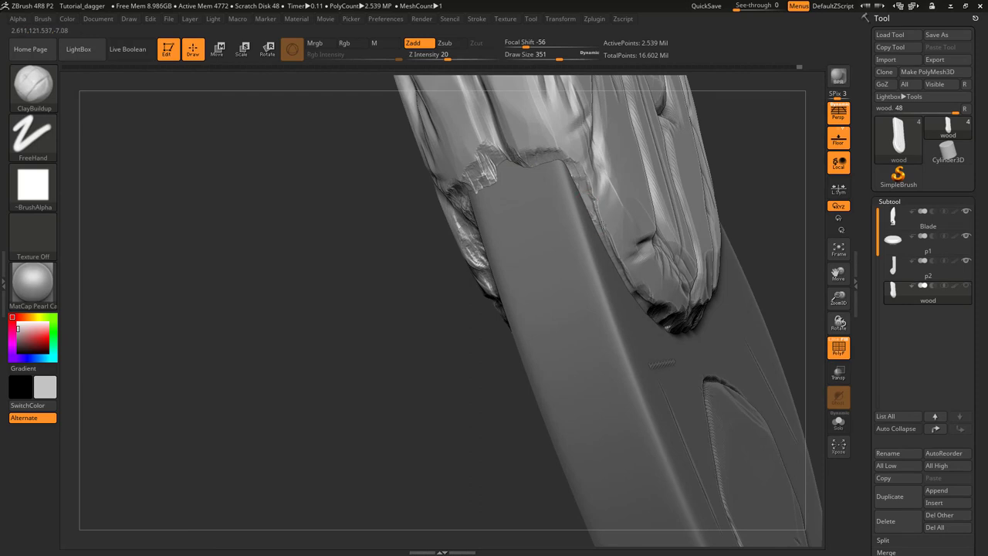
right_drag(603, 224, 635, 266)
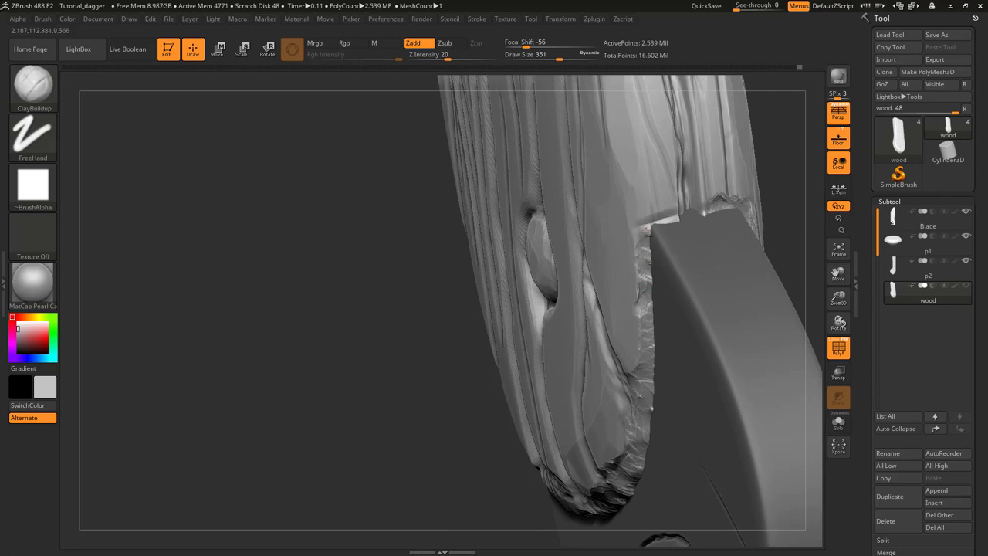
mouse_move(647, 230)
mouse_down()
mouse_move(677, 219)
mouse_move(637, 262)
mouse_move(639, 351)
mouse_move(638, 251)
mouse_move(642, 386)
mouse_up()
right_drag(643, 385, 706, 355)
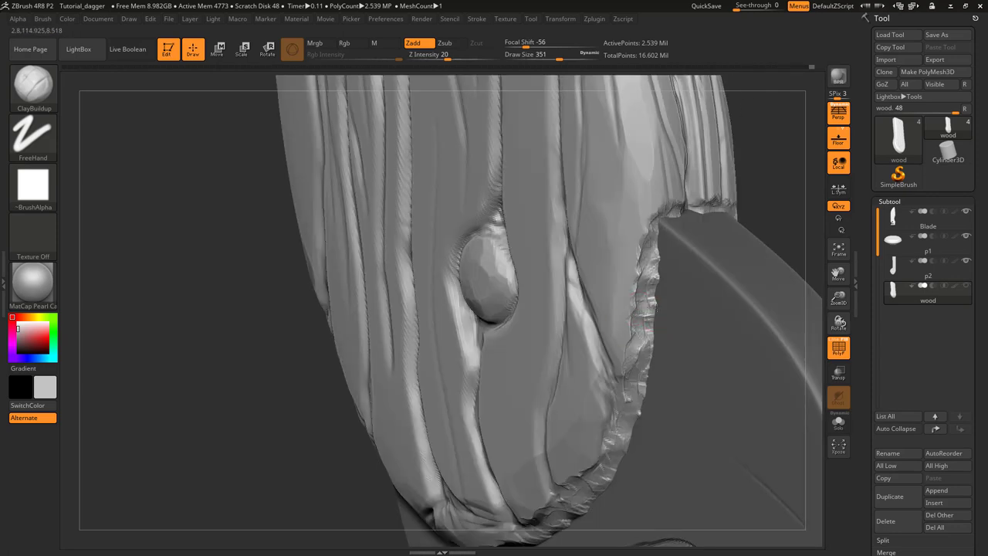
mouse_move(643, 284)
mouse_down()
mouse_move(649, 251)
mouse_move(639, 411)
mouse_up()
mouse_move(640, 411)
ctrl+right_down()
mouse_move(566, 316)
mouse_move(552, 321)
mouse_move(677, 331)
ctrl+right_up()
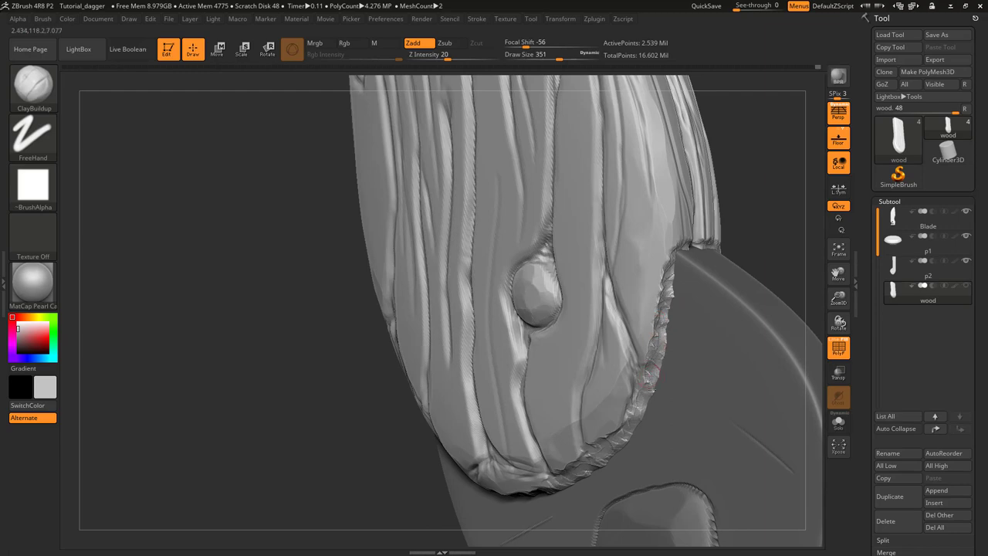
drag(661, 278, 645, 384)
Add rough chipped strokes to the handle's side corner just above the pommel joint
mouse_move(654, 342)
right_down()
mouse_move(625, 297)
mouse_move(598, 309)
mouse_move(639, 324)
right_up()
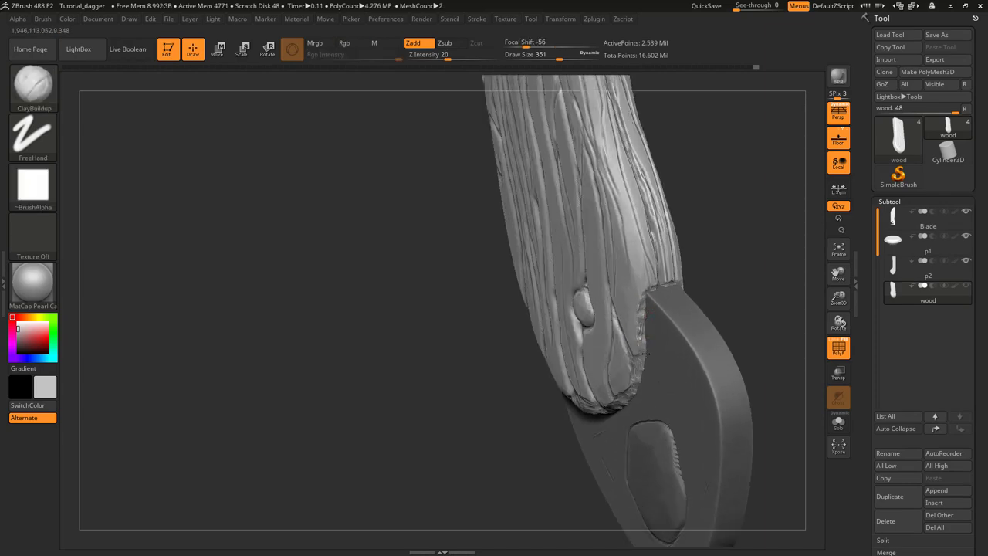
mouse_move(640, 369)
right_down()
mouse_move(644, 324)
mouse_move(608, 319)
mouse_move(620, 323)
mouse_move(655, 286)
mouse_move(629, 297)
mouse_move(604, 328)
mouse_move(662, 347)
mouse_move(636, 352)
right_up()
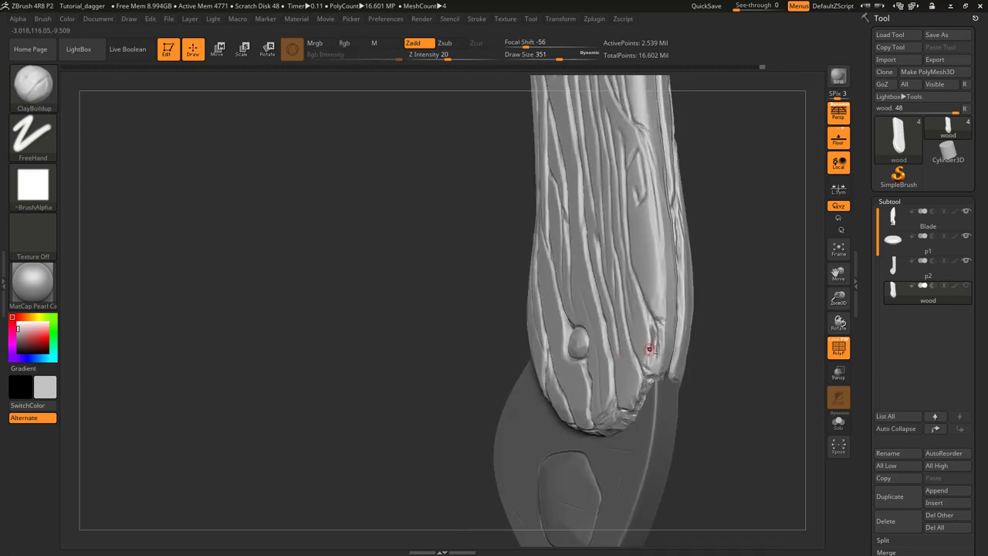
drag(649, 360, 651, 357)
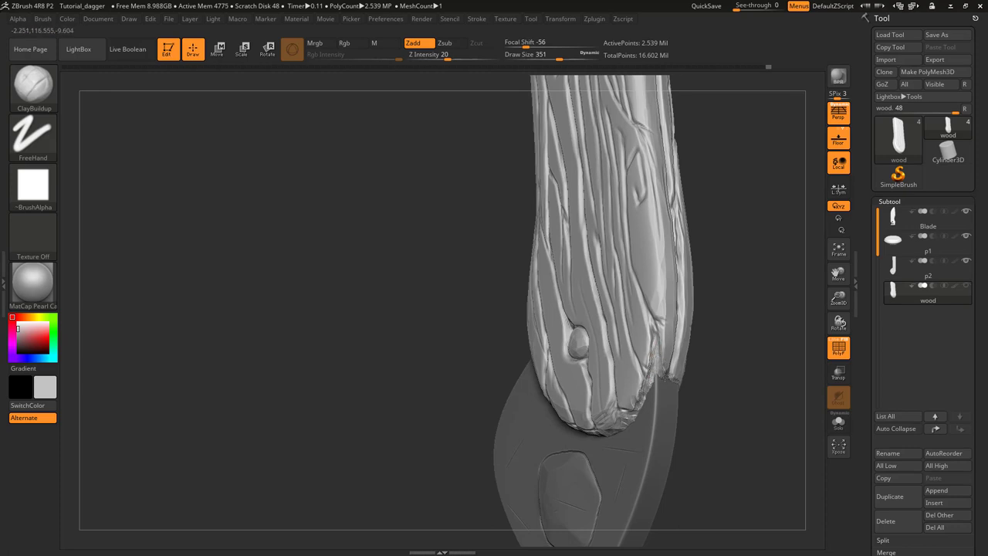
right_drag(665, 377, 605, 354)
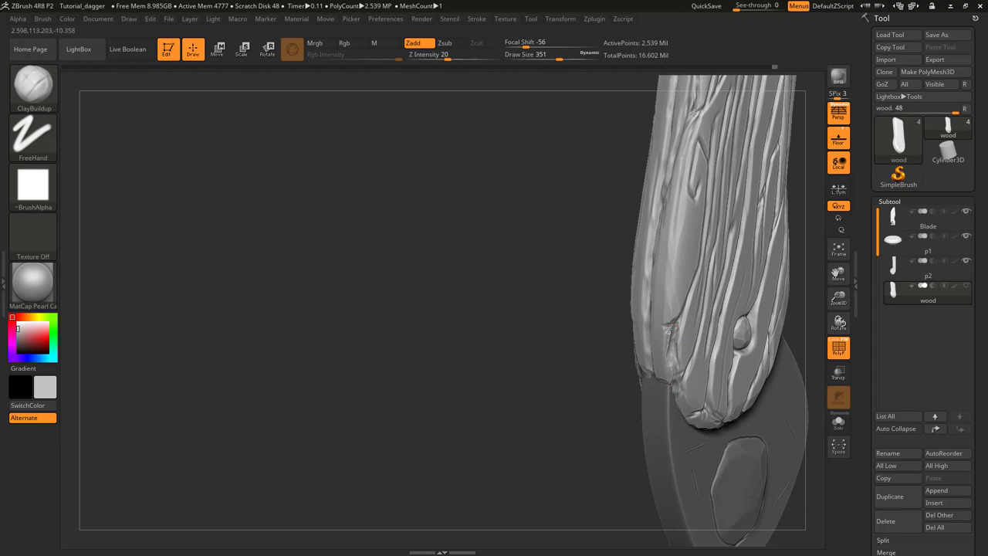
right_drag(660, 355, 672, 317)
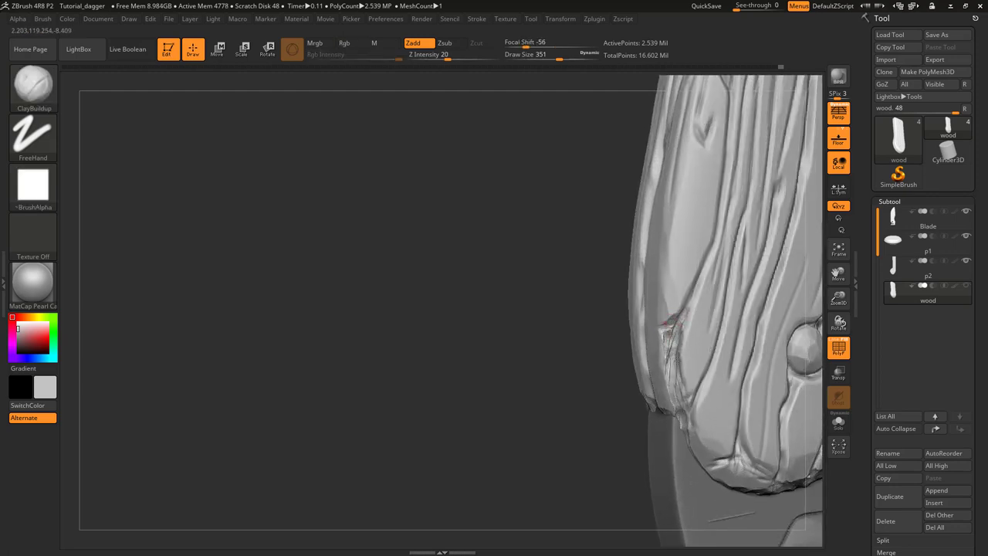
right_drag(667, 328, 669, 345)
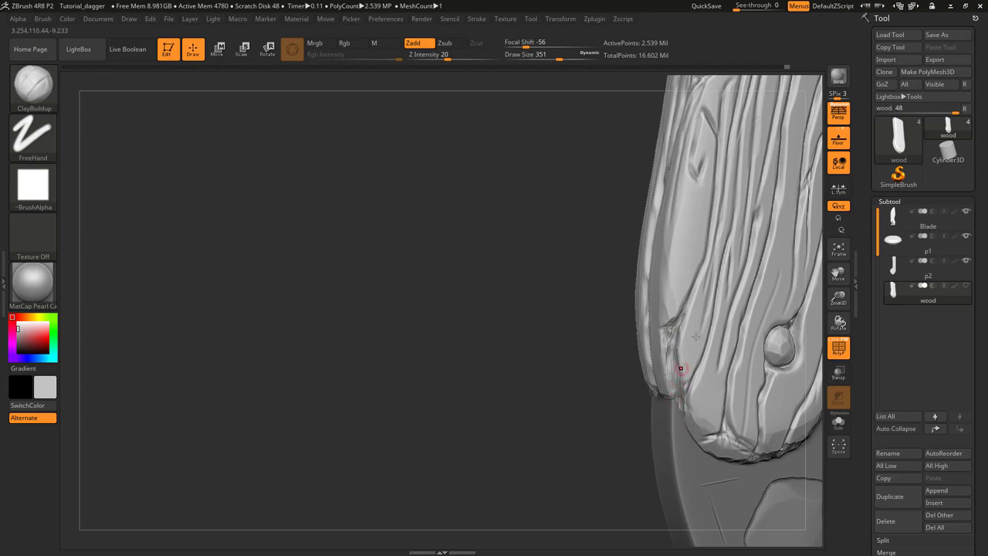
Compare the whole dagger with the painted reference image in the browser, and return to ZBrush
right_drag(680, 368, 537, 330)
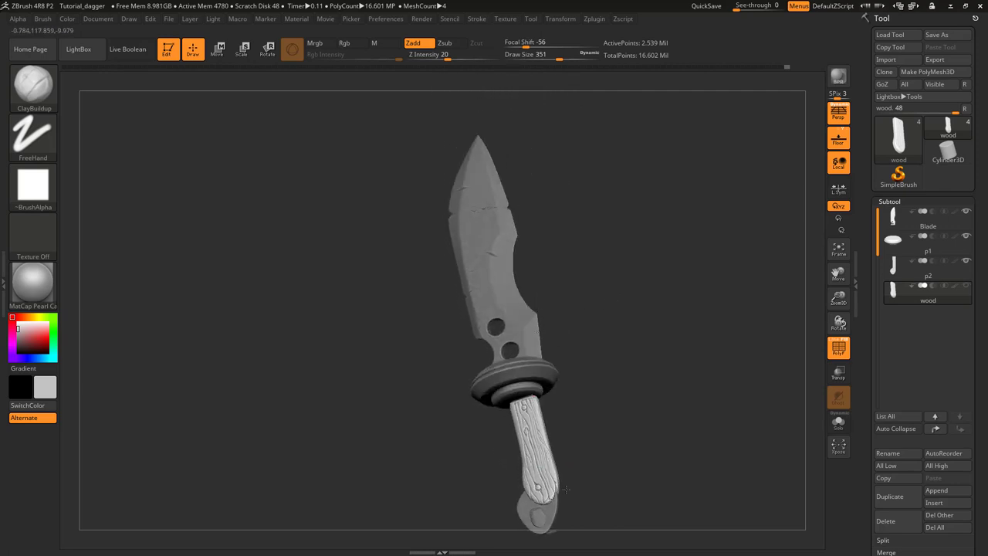
mouse_move(540, 441)
right_down()
mouse_move(563, 473)
mouse_move(532, 468)
mouse_move(550, 423)
mouse_move(536, 380)
mouse_move(559, 279)
mouse_move(564, 353)
right_up()
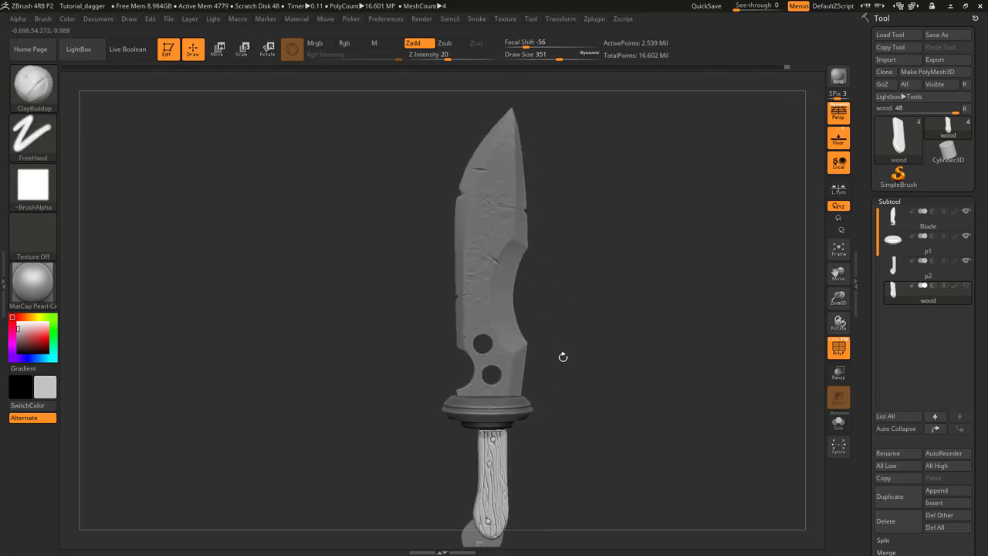
key(alt+Tab)
click(336, 265)
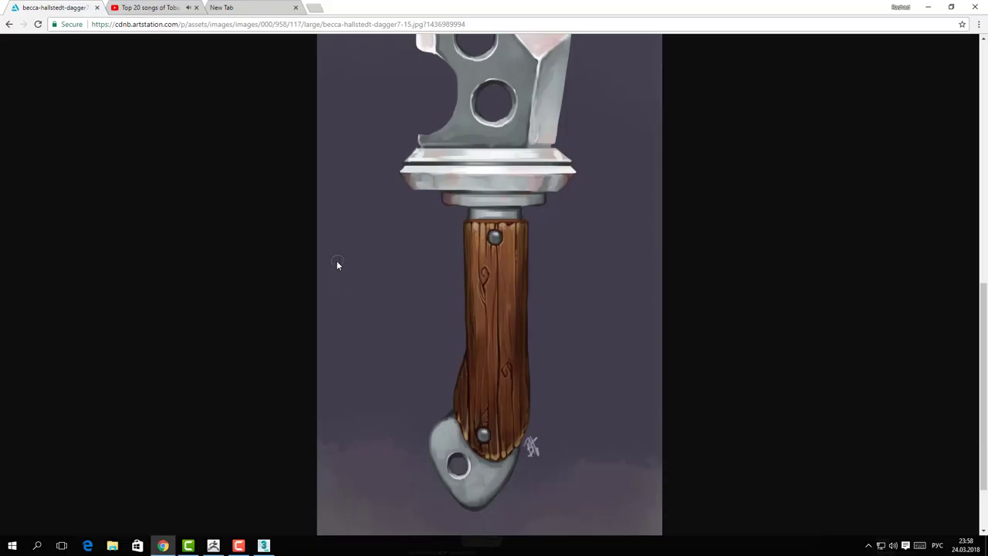
click(336, 265)
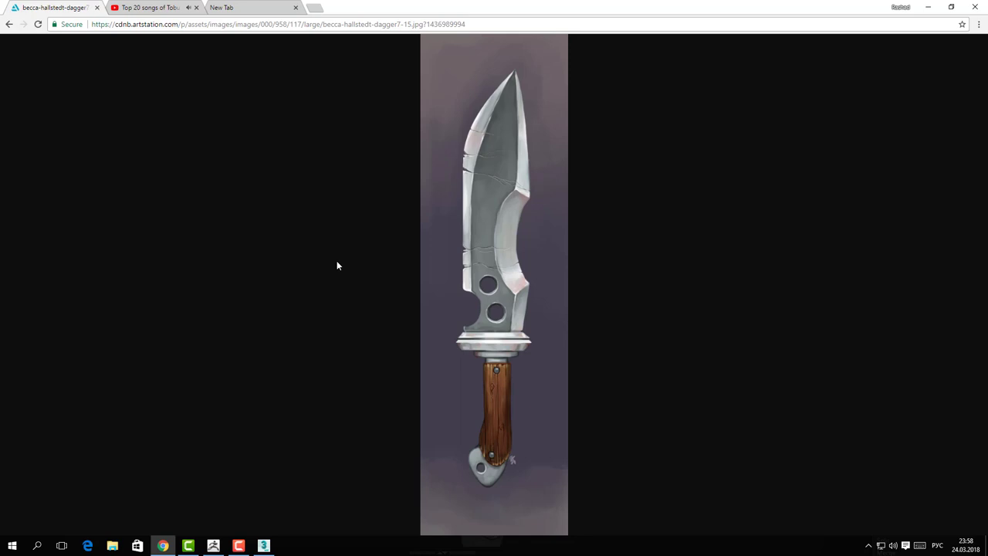
click(213, 546)
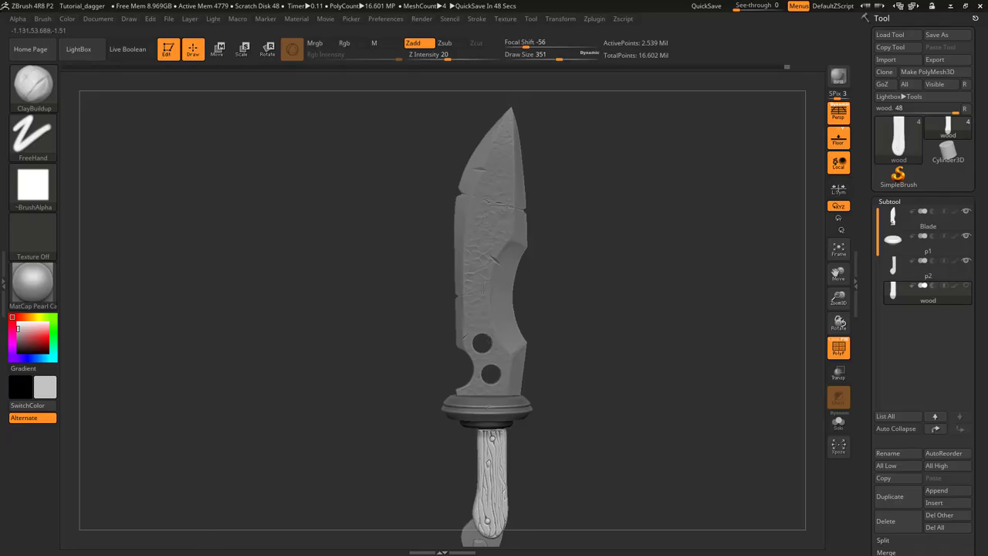
Turn on the wood subtool's visibility from the Blade subtool and make the wood active again
alt+right_drag(483, 290, 463, 285)
alt+click(467, 285)
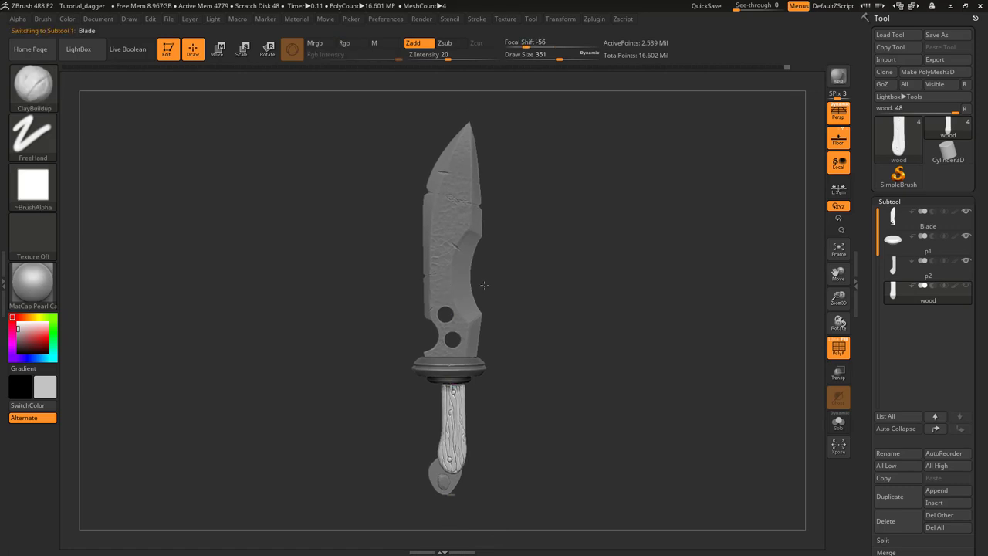
key(ctrl)
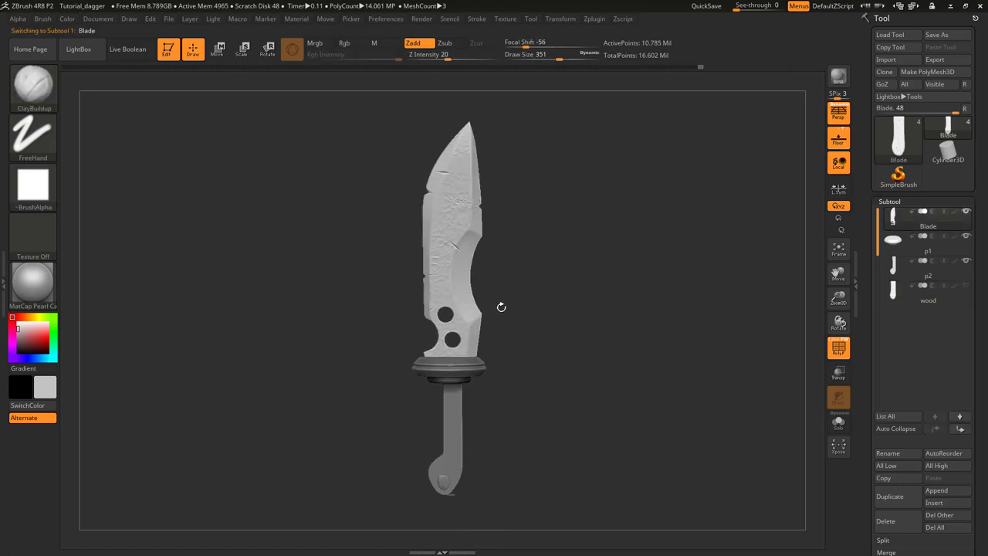
click(965, 287)
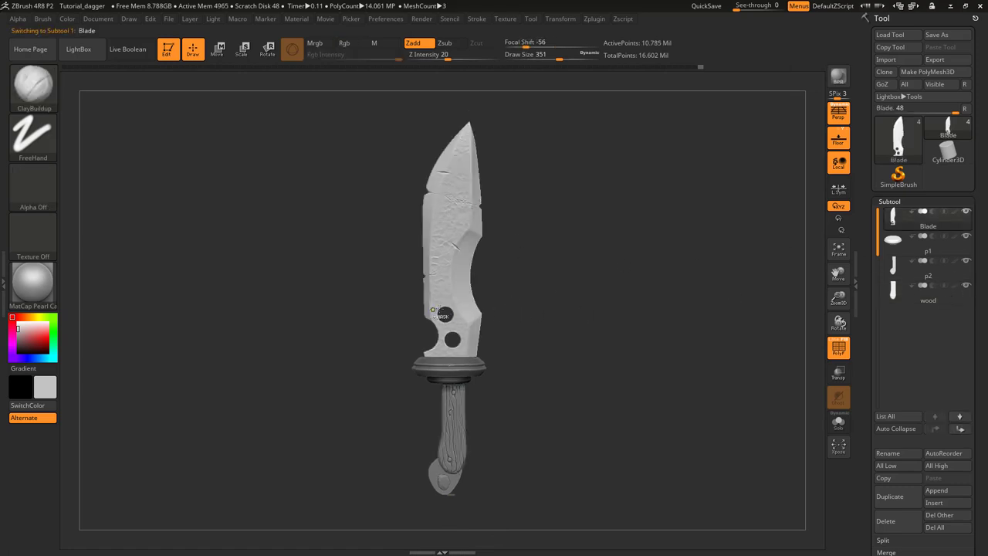
ctrl+right_drag(446, 254, 464, 299)
ctrl+right_drag(459, 369, 466, 398)
alt+click(464, 417)
right_drag(517, 272, 531, 239)
ctrl+right_drag(466, 324, 466, 393)
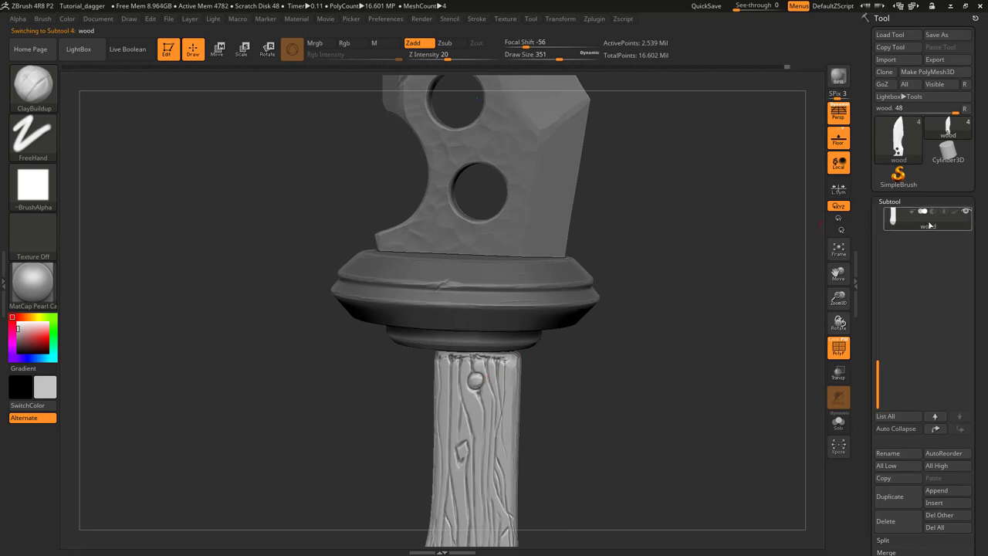
Isolate the wood subtool with Solo mode
drag(877, 374, 882, 220)
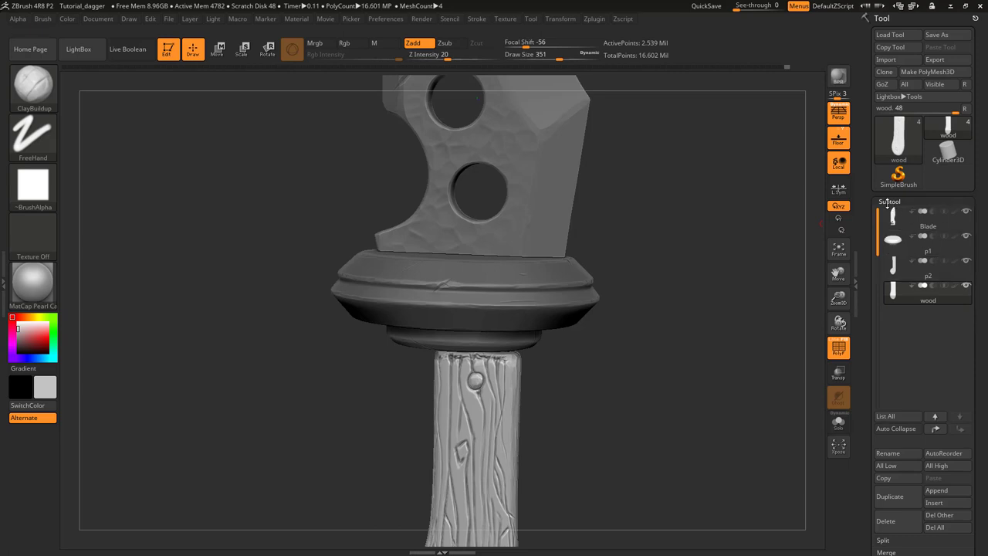
drag(888, 199, 880, 121)
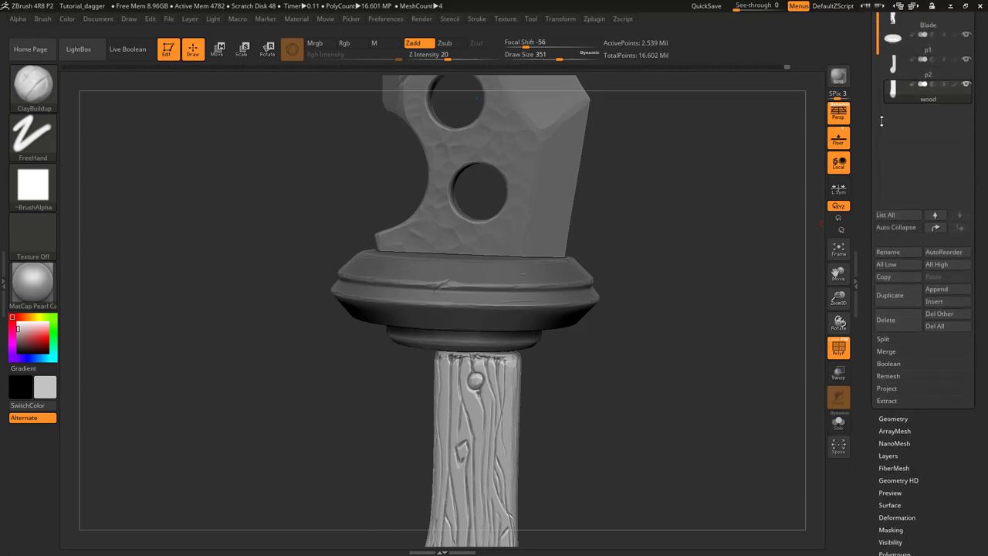
drag(881, 120, 882, 128)
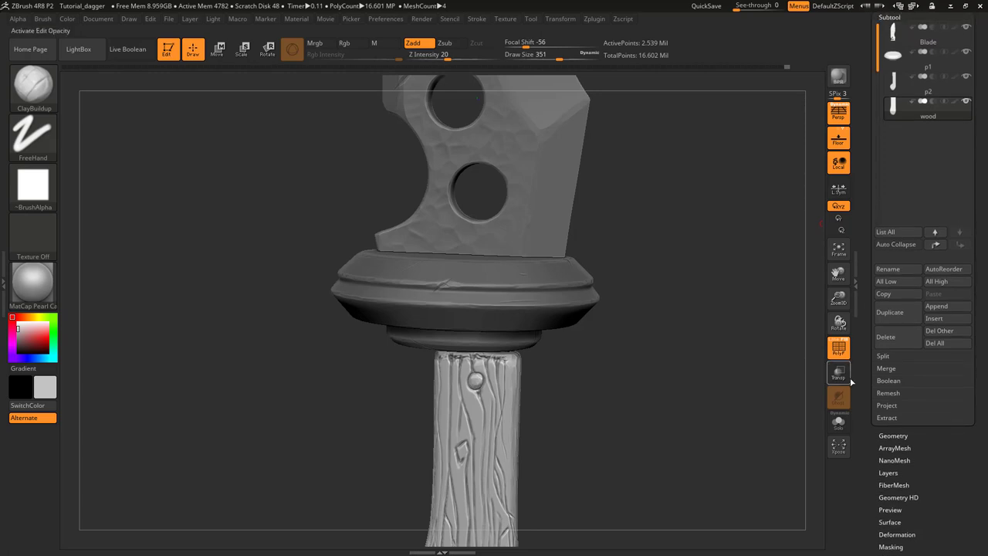
click(838, 422)
Roughen the rim and corners of the handle's guard end with ClayBuildup strokes
mouse_move(580, 363)
mouse_down()
mouse_move(577, 309)
mouse_move(540, 268)
mouse_move(512, 273)
mouse_up()
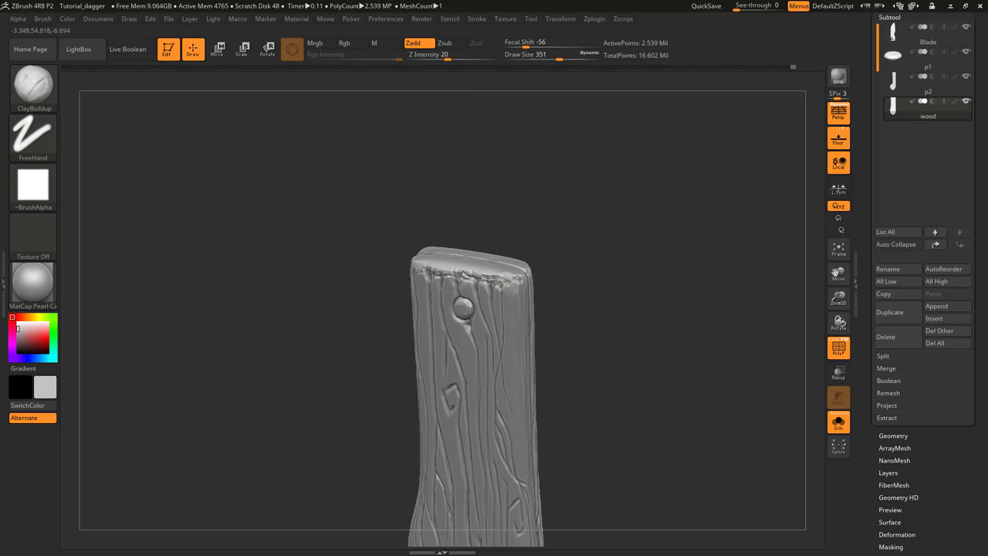
ctrl+right_drag(521, 277, 476, 306)
right_drag(490, 268, 463, 277)
mouse_move(463, 276)
ctrl+right_down()
mouse_move(514, 264)
mouse_move(520, 287)
ctrl+right_up()
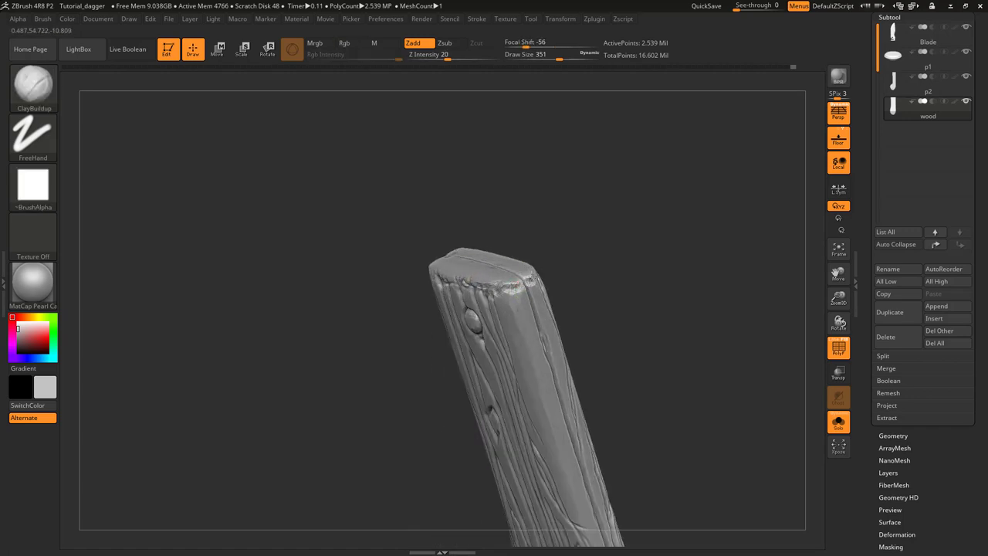
drag(511, 281, 501, 298)
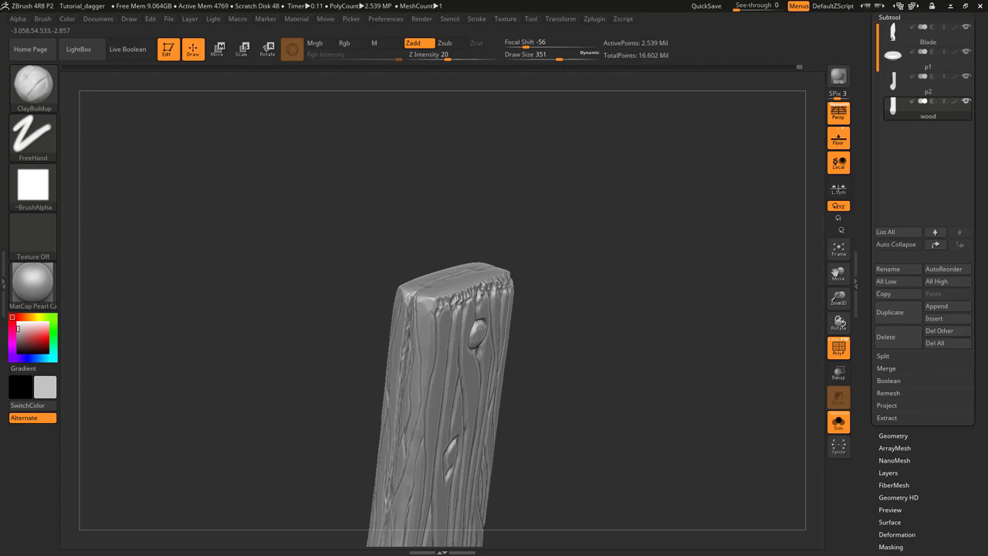
drag(441, 297, 399, 292)
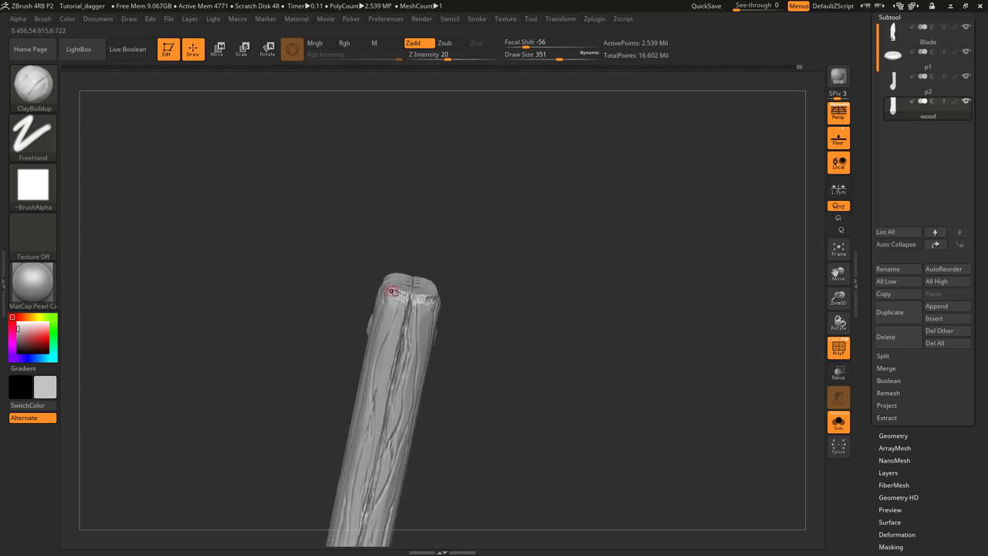
Increase the draw size to 453 and build a chipped rim along the guard-end edge above the round knot
mouse_move(391, 296)
right_down()
mouse_move(386, 289)
mouse_move(466, 242)
mouse_move(434, 251)
right_up()
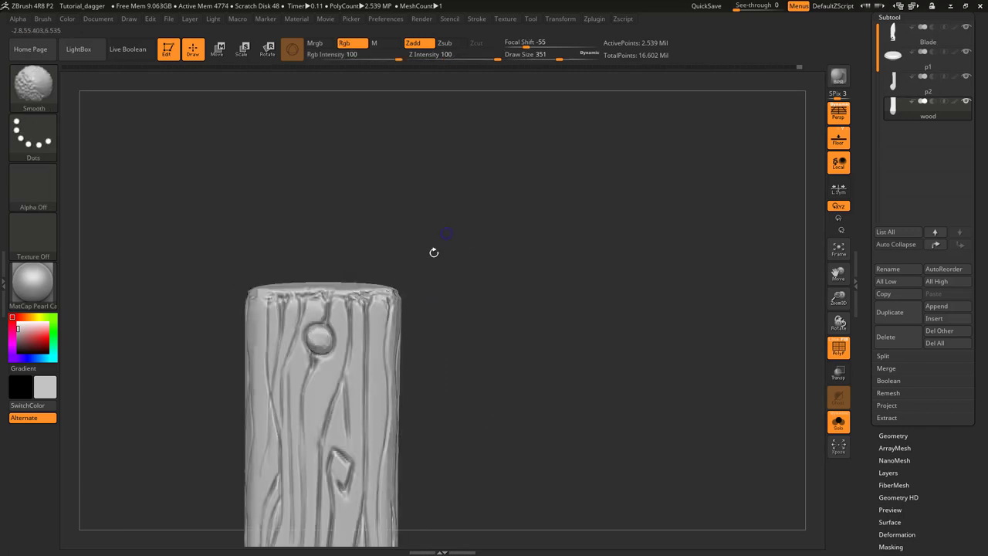
mouse_move(386, 276)
alt+right_down()
mouse_move(450, 295)
mouse_move(429, 338)
alt+right_up()
key(s)
drag(414, 329, 422, 329)
right_drag(411, 303, 408, 312)
drag(476, 301, 386, 311)
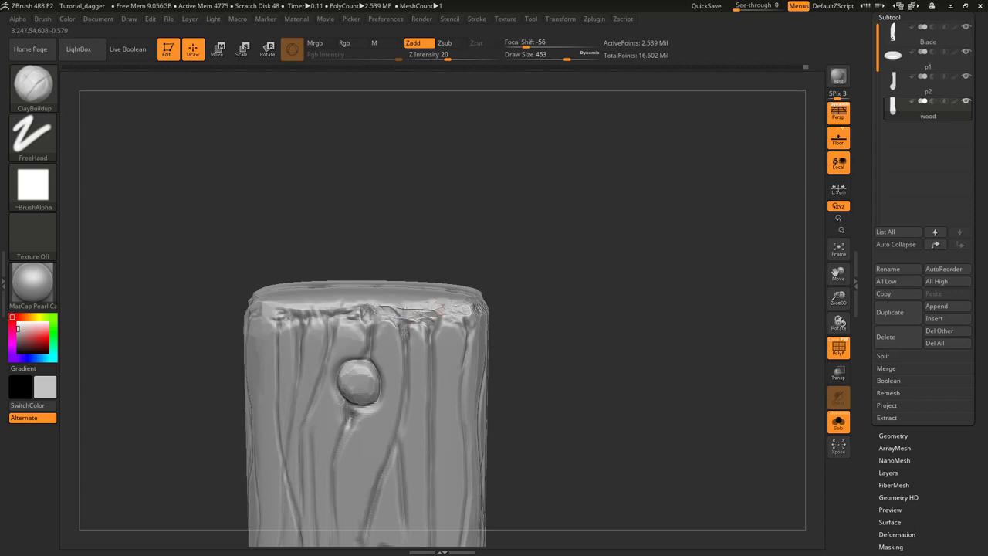
drag(440, 312, 338, 307)
Extend the ragged rim over the rest of the guard-end edge toward the handle's narrow side
alt+right_drag(353, 305, 400, 317)
right_drag(400, 317, 383, 363)
ctrl+right_drag(359, 306, 353, 311)
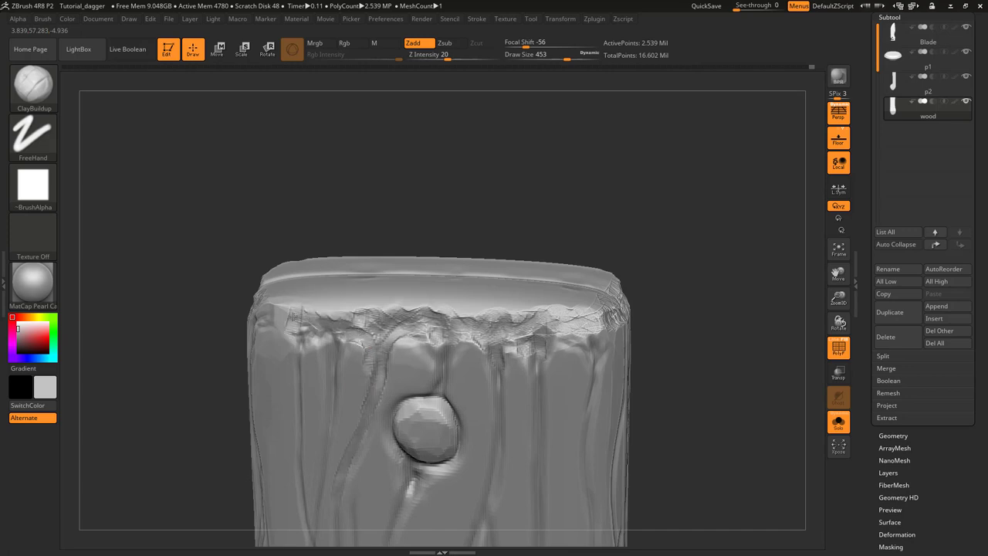
mouse_move(288, 320)
mouse_down()
mouse_move(297, 345)
mouse_move(351, 318)
mouse_move(445, 303)
mouse_up()
mouse_move(445, 303)
ctrl+right_down()
mouse_move(483, 262)
mouse_move(424, 283)
mouse_move(433, 378)
ctrl+right_up()
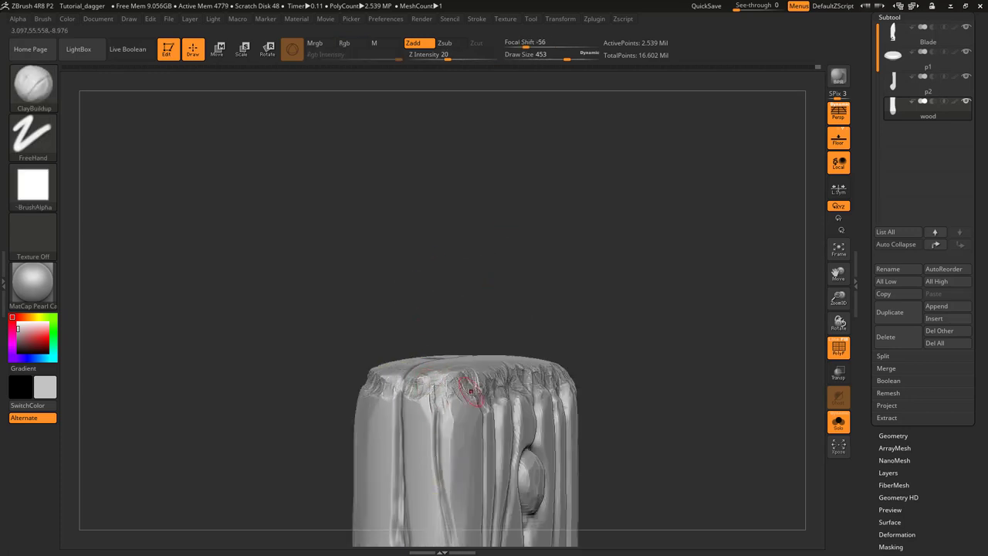
Extend the ragged guard-end rim onto the end face with ClayBuildup, and flatten its edge above the round knot with TrimDynamic
right_drag(463, 379, 433, 381)
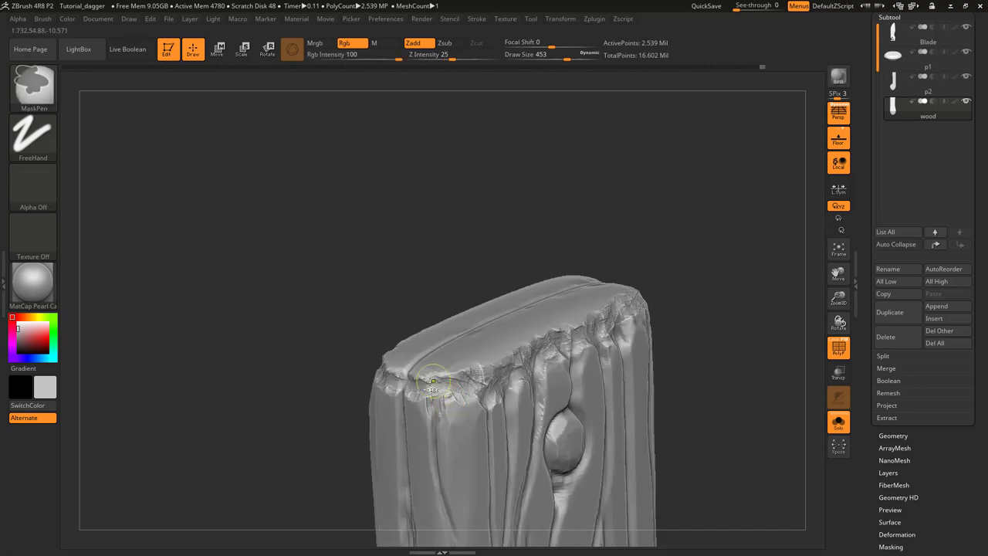
drag(495, 364, 603, 312)
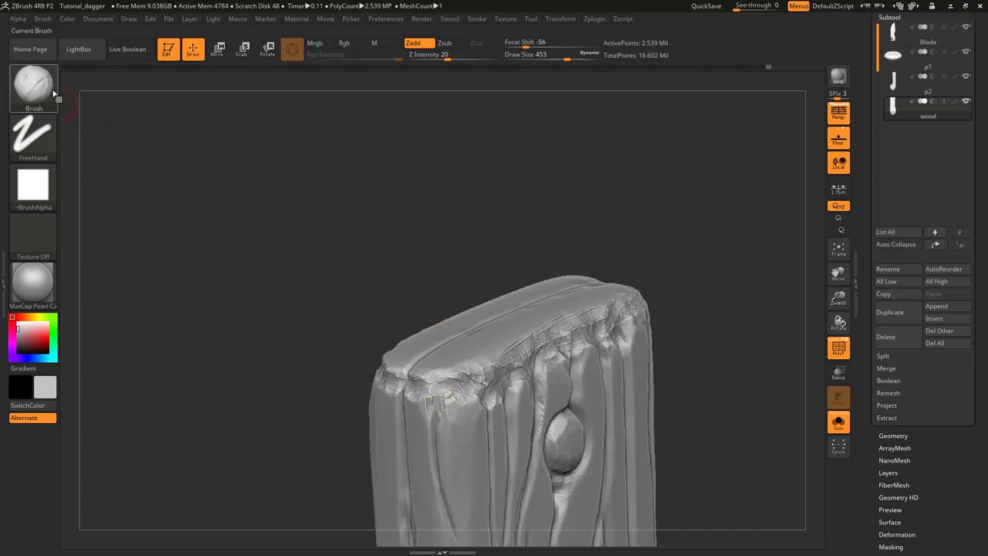
click(63, 99)
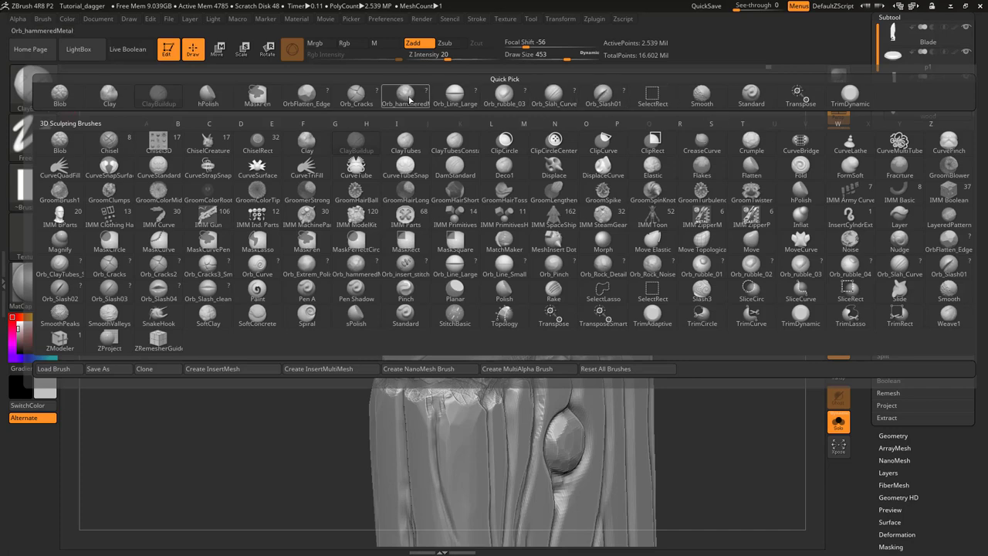
click(849, 93)
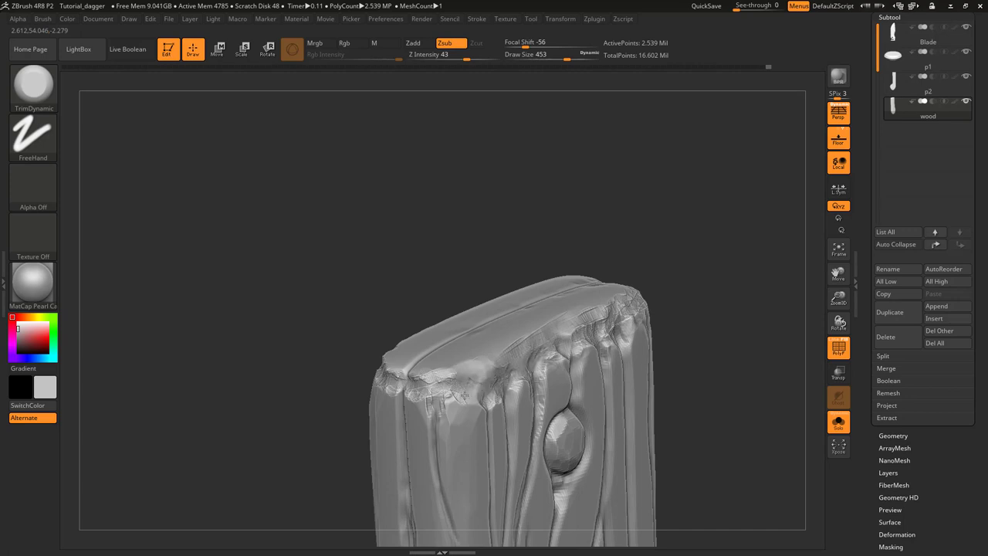
mouse_move(418, 370)
right_down()
mouse_move(520, 342)
mouse_move(509, 344)
right_up()
drag(509, 344, 588, 319)
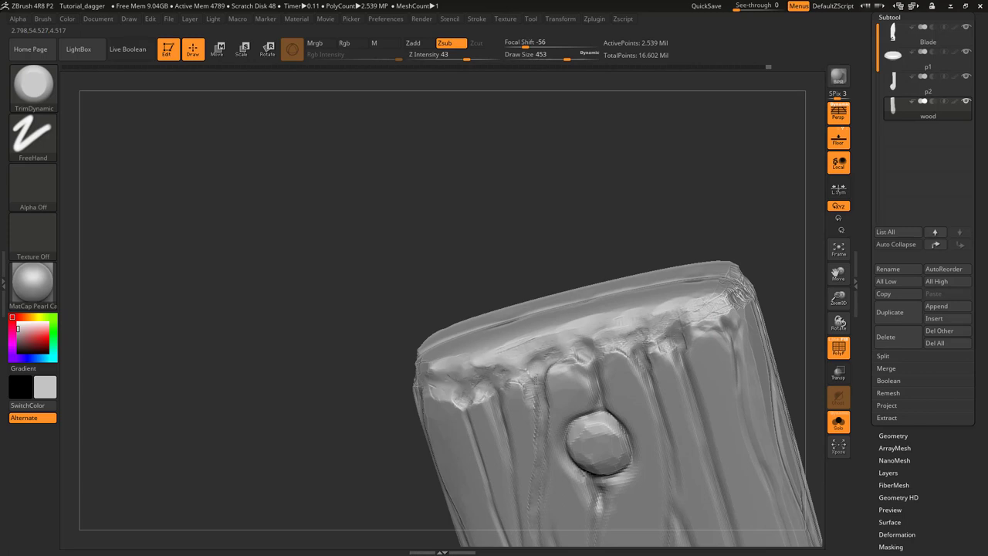
Flatten the rough corners at the handle's narrow side and the adjoining guard-end rim with TrimDynamic
right_drag(568, 346, 586, 401)
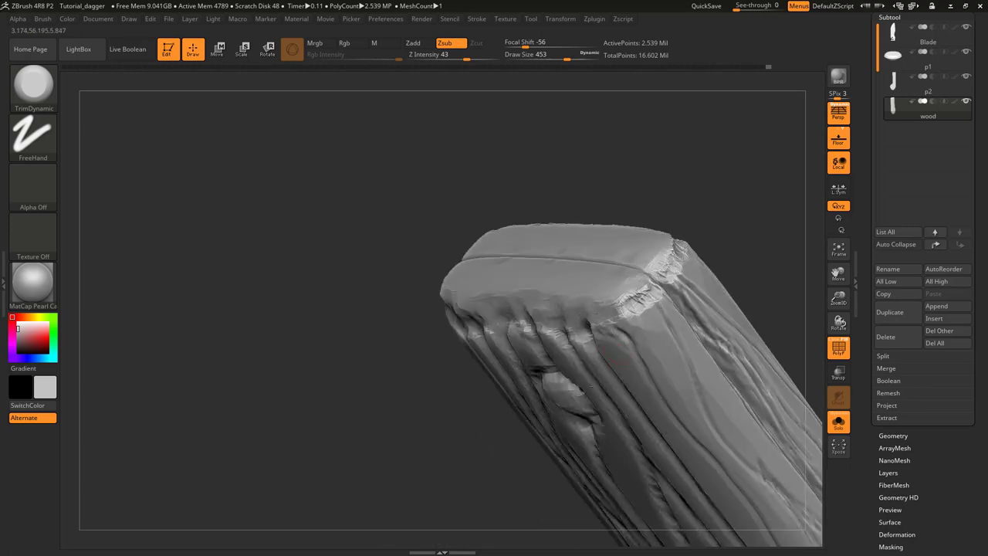
mouse_move(627, 301)
mouse_down()
mouse_move(647, 298)
mouse_move(646, 270)
mouse_move(673, 253)
mouse_move(677, 262)
mouse_up()
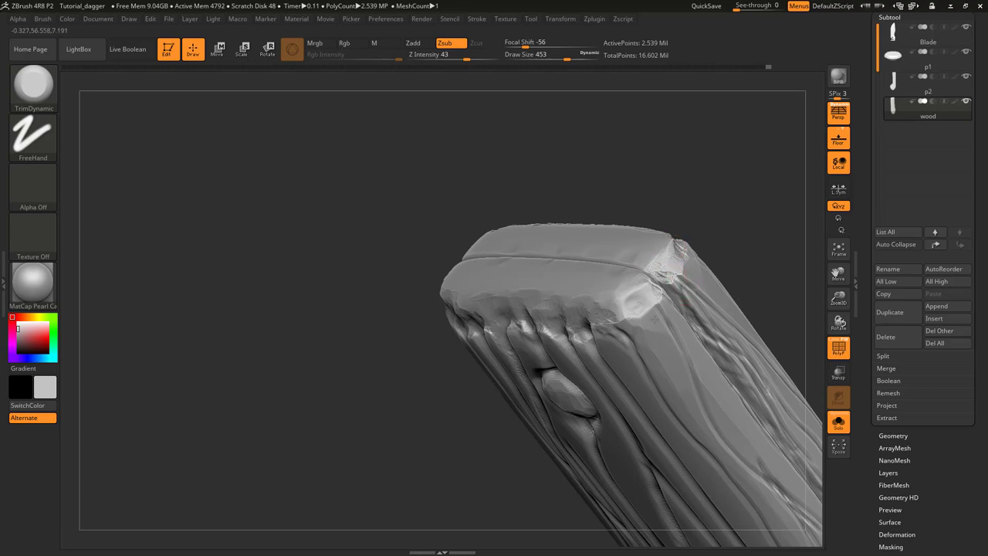
mouse_move(676, 262)
right_down()
mouse_move(666, 273)
mouse_move(685, 294)
mouse_move(568, 293)
right_up()
drag(631, 291, 641, 305)
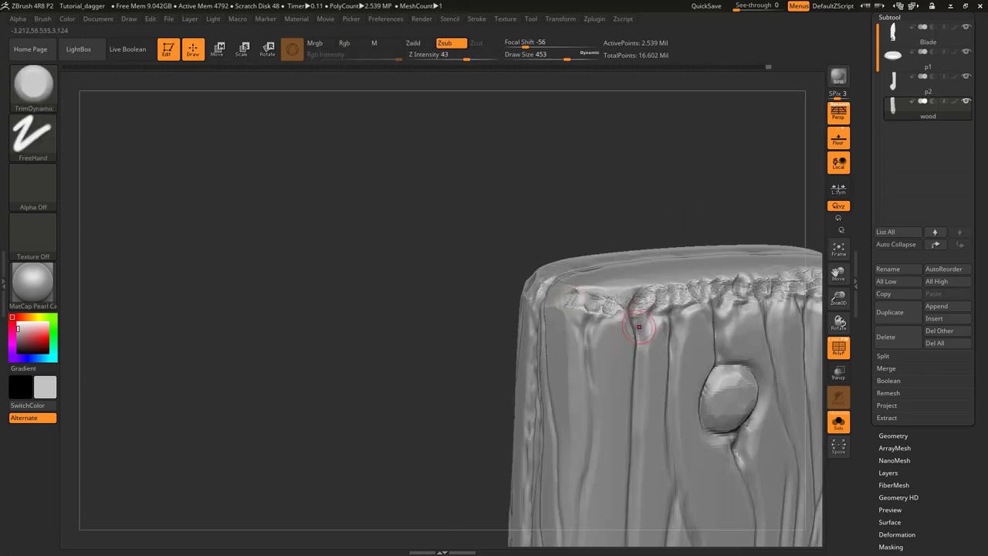
Trim the remaining rough rim and corner on the opposite round-knot face of the handle's guard end
mouse_move(646, 347)
right_down()
mouse_move(613, 357)
mouse_move(633, 275)
right_up()
alt+right_drag(632, 410, 609, 292)
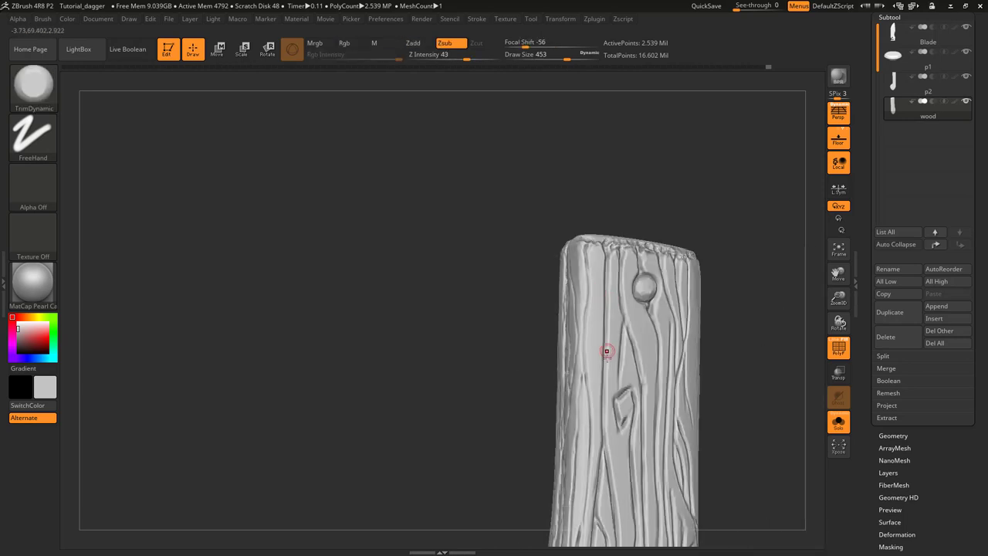
right_drag(611, 403, 627, 525)
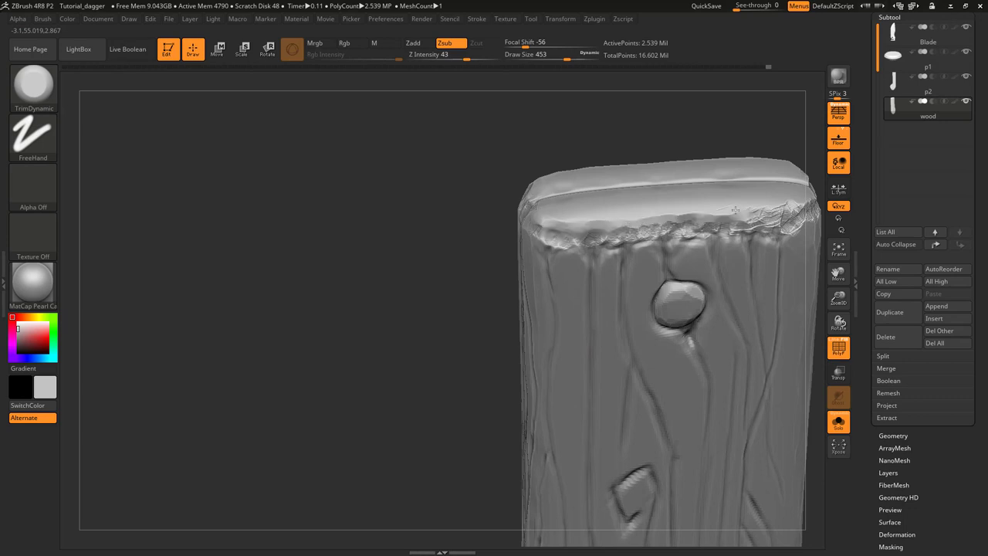
drag(767, 215, 781, 207)
mouse_move(761, 222)
alt+right_down()
mouse_move(669, 280)
mouse_move(694, 264)
alt+right_up()
mouse_move(701, 279)
mouse_down()
mouse_move(692, 295)
mouse_move(706, 280)
mouse_move(552, 280)
mouse_move(447, 302)
mouse_move(559, 266)
mouse_move(706, 263)
mouse_up()
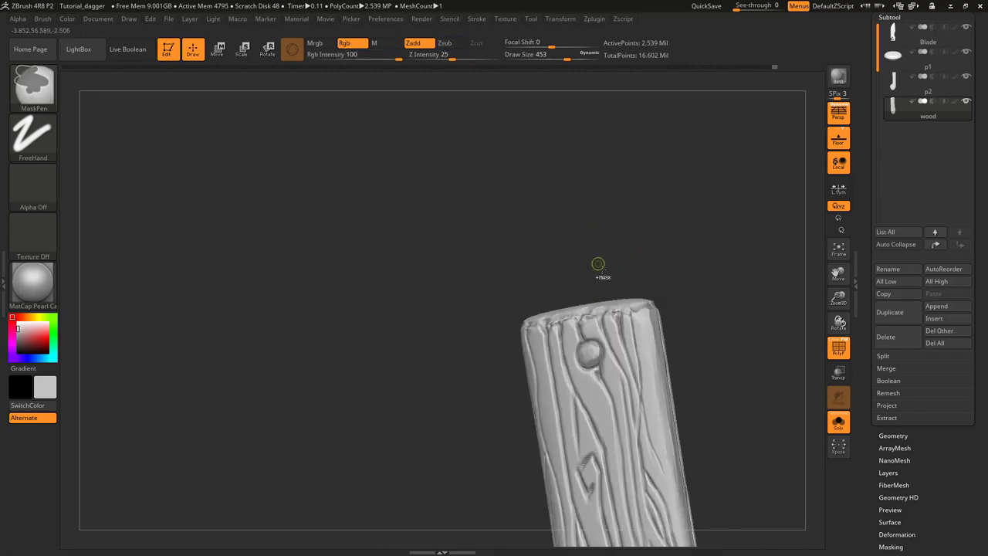
Plane down the guard-end corners on both sides of the seam along the handle's narrow side
mouse_move(651, 298)
right_down()
mouse_move(609, 344)
mouse_move(652, 262)
right_up()
mouse_move(652, 273)
mouse_down()
mouse_move(646, 298)
mouse_move(676, 288)
mouse_up()
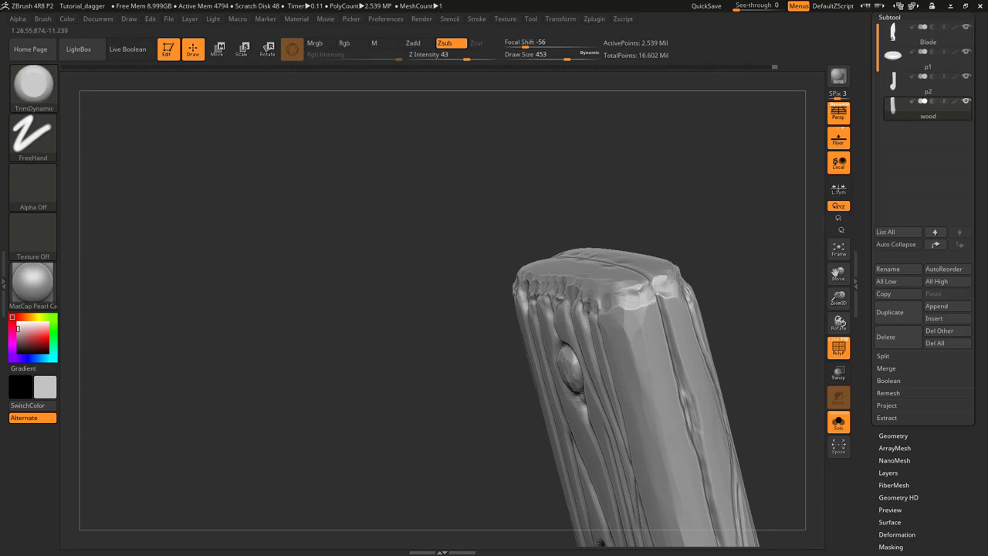
mouse_move(672, 267)
right_down()
mouse_move(641, 297)
mouse_move(653, 329)
right_up()
drag(674, 288, 698, 282)
ctrl+right_drag(679, 300, 672, 251)
ctrl+right_drag(641, 316, 616, 284)
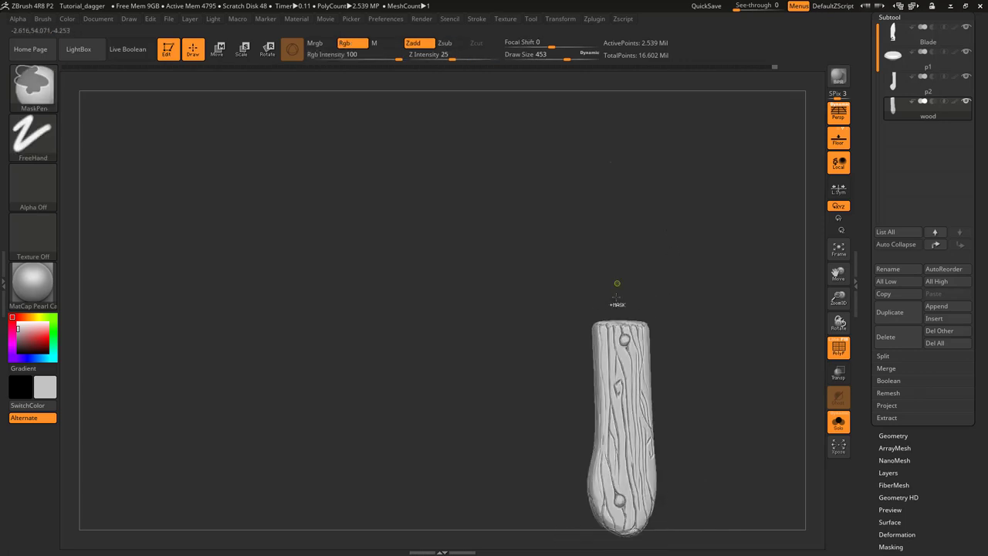
Soften the ragged guard-end rim across the handle's broad face above the round knot with TrimDynamic
alt+right_drag(637, 383, 609, 365)
right_drag(616, 347, 620, 335)
ctrl+right_drag(620, 334, 634, 429)
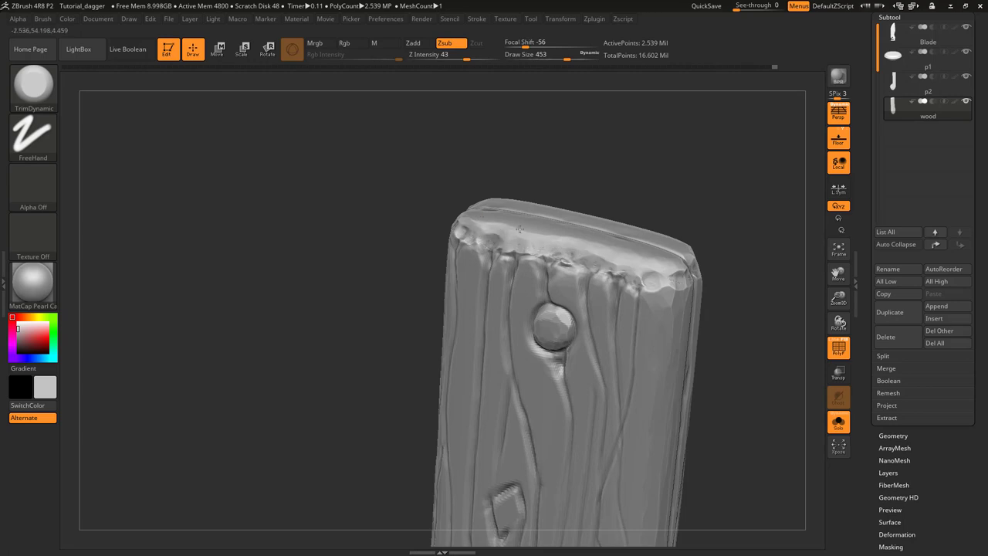
drag(624, 317, 602, 235)
mouse_move(602, 236)
right_down()
mouse_move(619, 346)
mouse_move(551, 306)
mouse_move(520, 273)
mouse_move(541, 370)
mouse_move(544, 300)
mouse_move(591, 331)
right_up()
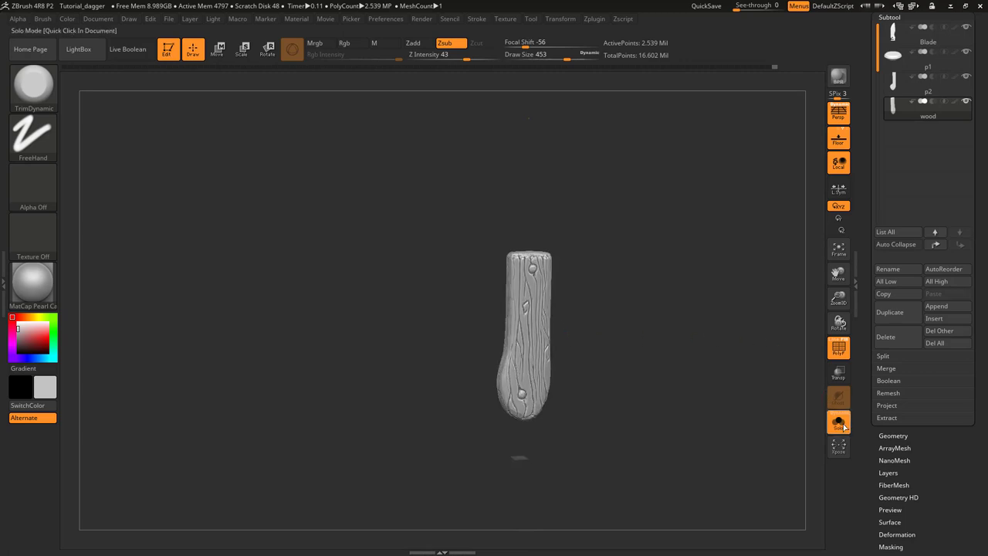
Turn off Solo mode to show the wooden handle together with the blade, guard and pommel
click(842, 426)
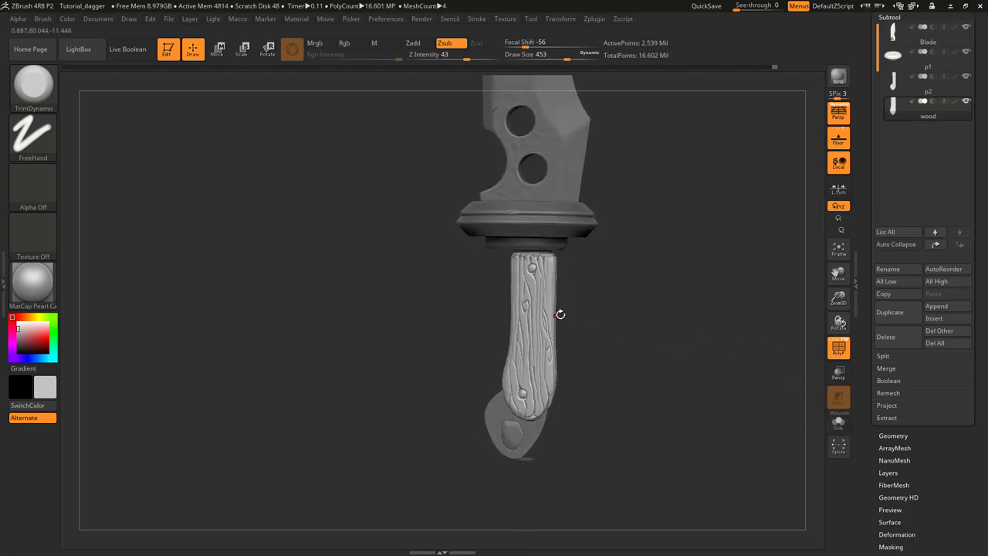
mouse_move(560, 314)
right_down()
mouse_move(571, 305)
mouse_move(558, 345)
right_up()
alt+right_drag(518, 288, 516, 329)
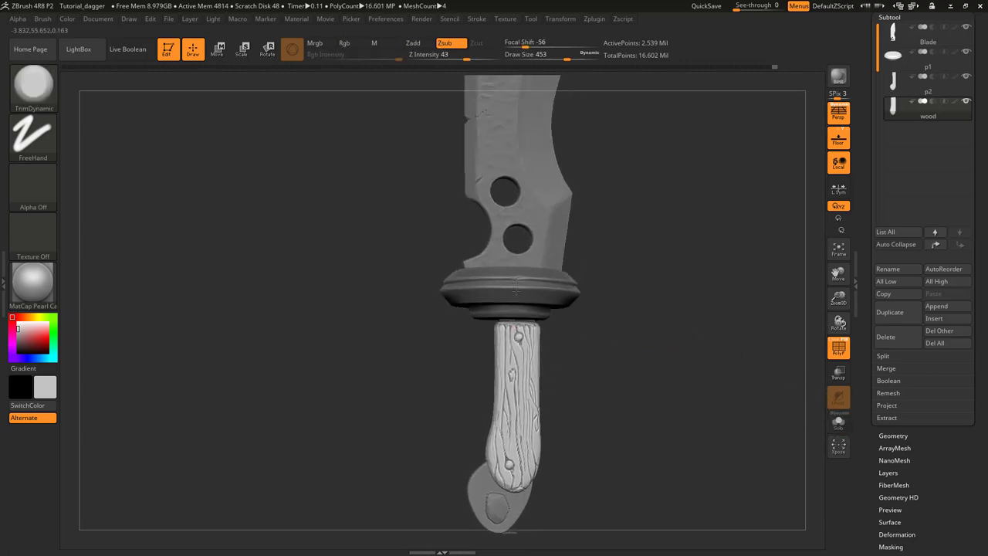
ctrl+right_drag(527, 432, 479, 386)
alt+right_drag(487, 332, 505, 270)
Switch to Chrome to compare the sculpted handle with the dagger reference painting, and return to ZBrush
key(alt+Tab)
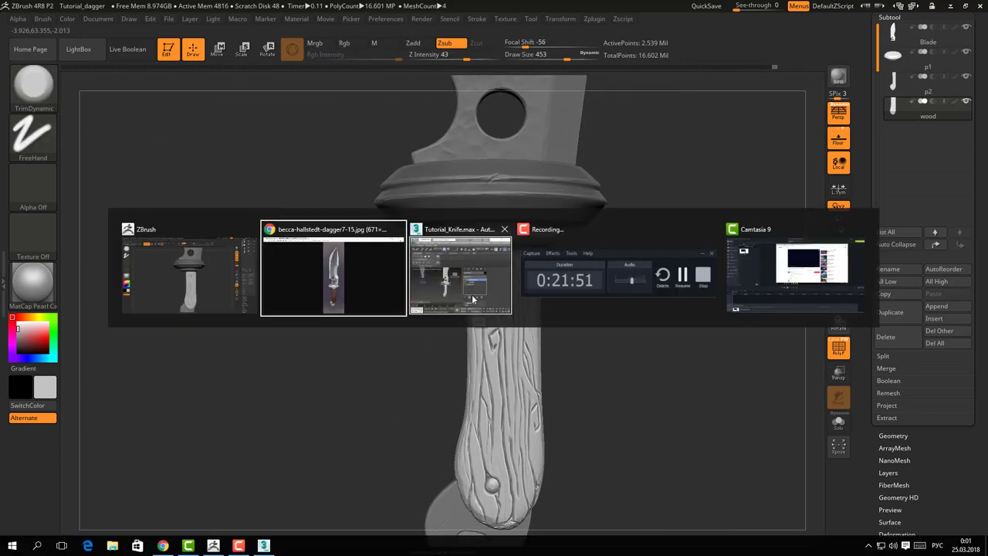
click(369, 263)
click(369, 263)
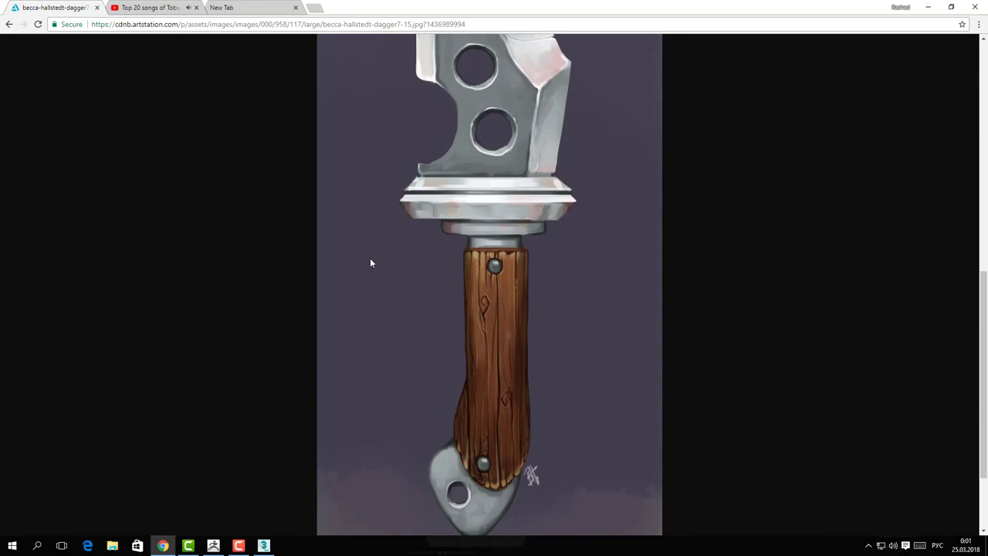
key(alt+Tab)
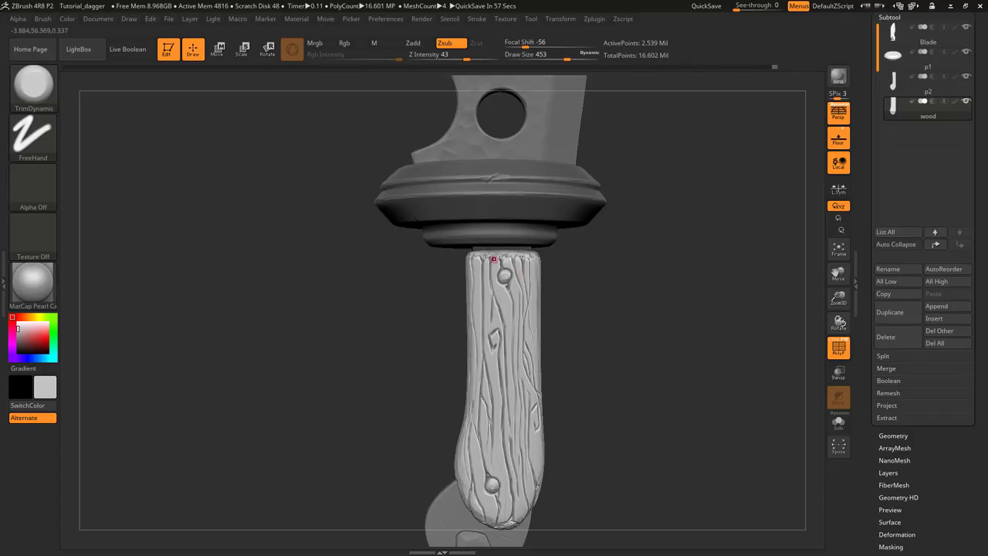
mouse_move(532, 280)
ctrl+right_down()
mouse_move(483, 335)
mouse_move(505, 304)
mouse_move(502, 256)
mouse_move(518, 275)
mouse_move(474, 222)
mouse_move(478, 330)
mouse_move(462, 411)
mouse_move(461, 399)
ctrl+right_up()
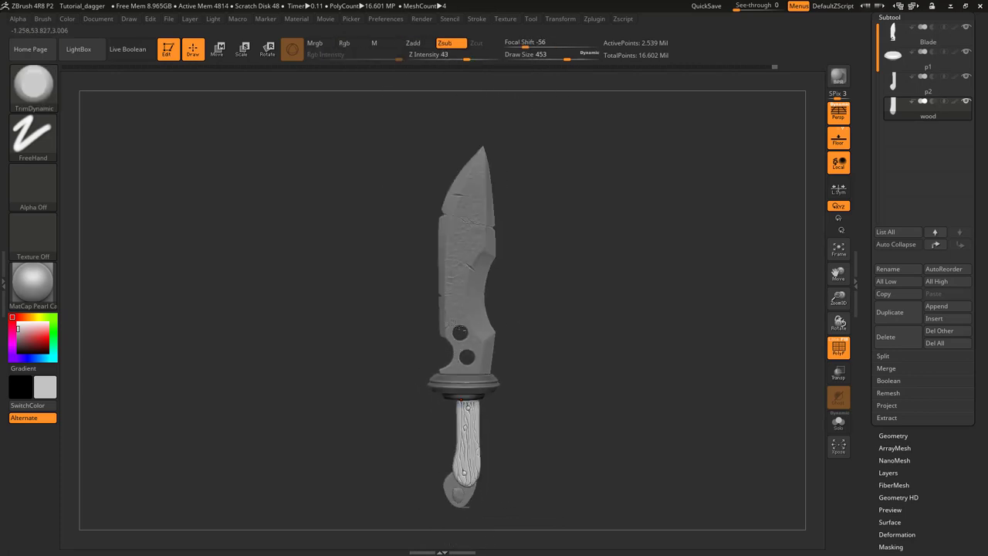
Switch to the YouTube tab in Chrome to change the background music, and return to ZBrush
key(alt+Tab)
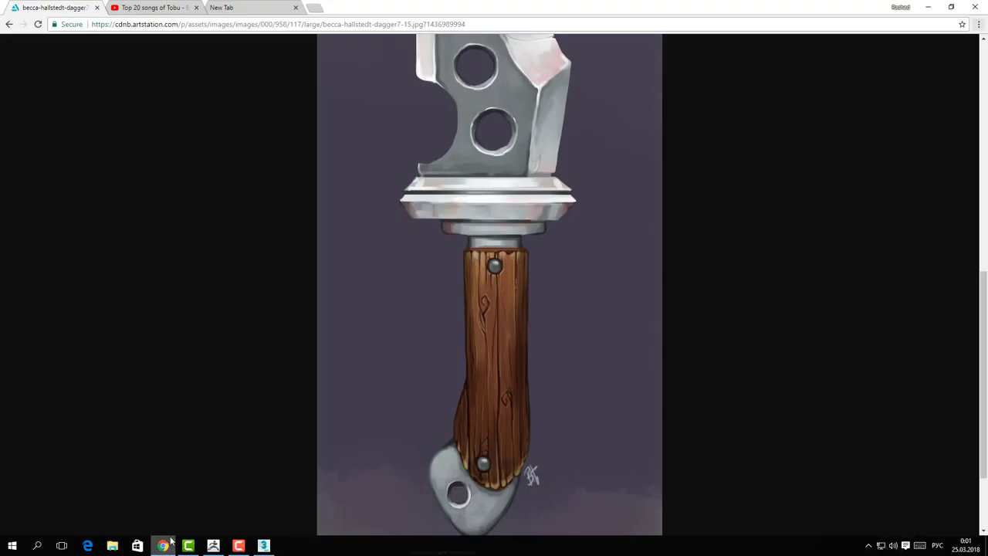
key(ctrl+Tab)
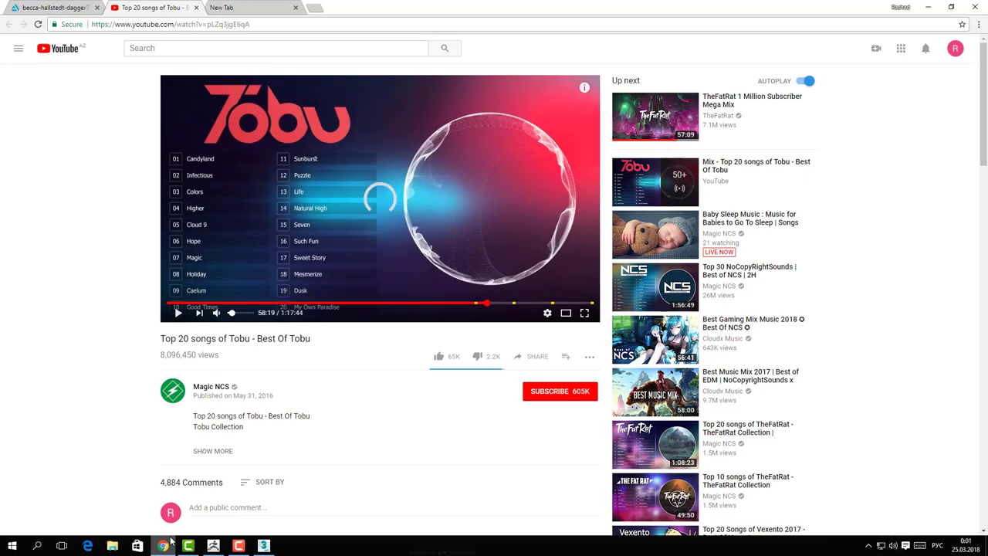
click(288, 303)
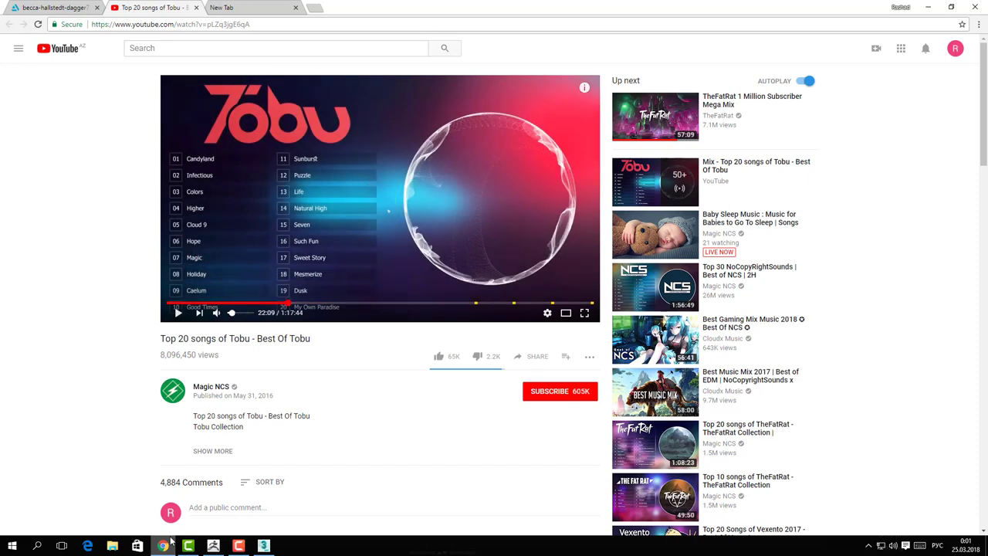
key(shift+n)
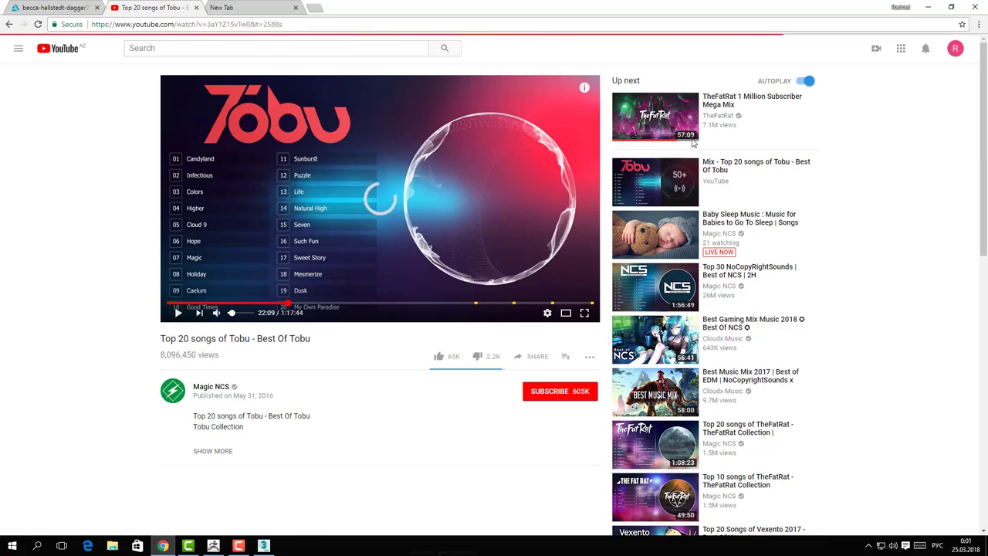
click(216, 548)
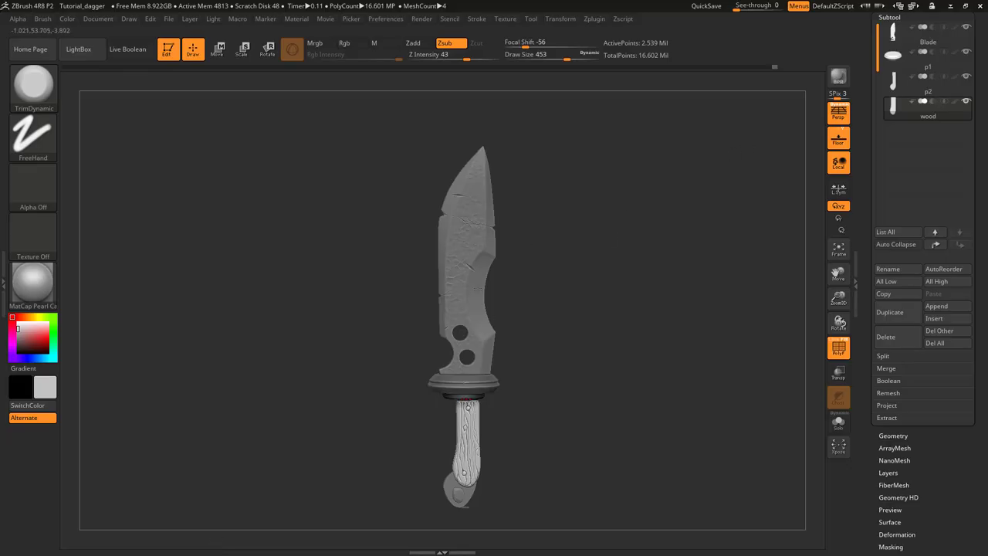
Examine the complete sculpted dagger from its broad face and edge-on, including blade, guard, handle and pommel
mouse_move(487, 285)
alt+right_down()
mouse_move(474, 255)
mouse_move(476, 302)
mouse_move(477, 258)
mouse_move(505, 288)
mouse_move(496, 311)
mouse_move(510, 315)
mouse_move(375, 331)
mouse_move(319, 386)
mouse_move(504, 382)
mouse_move(501, 347)
mouse_move(467, 407)
mouse_move(481, 404)
mouse_move(480, 425)
mouse_move(481, 395)
alt+right_up()
ctrl+right_click(478, 258)
right_click(487, 398)
mouse_move(582, 278)
ctrl+right_down()
mouse_move(487, 442)
mouse_move(504, 445)
mouse_move(523, 424)
mouse_move(516, 390)
mouse_move(518, 450)
ctrl+right_up()
mouse_move(518, 450)
right_down()
mouse_move(505, 430)
mouse_move(553, 314)
mouse_move(527, 360)
mouse_move(516, 346)
mouse_move(522, 363)
mouse_move(474, 363)
right_up()
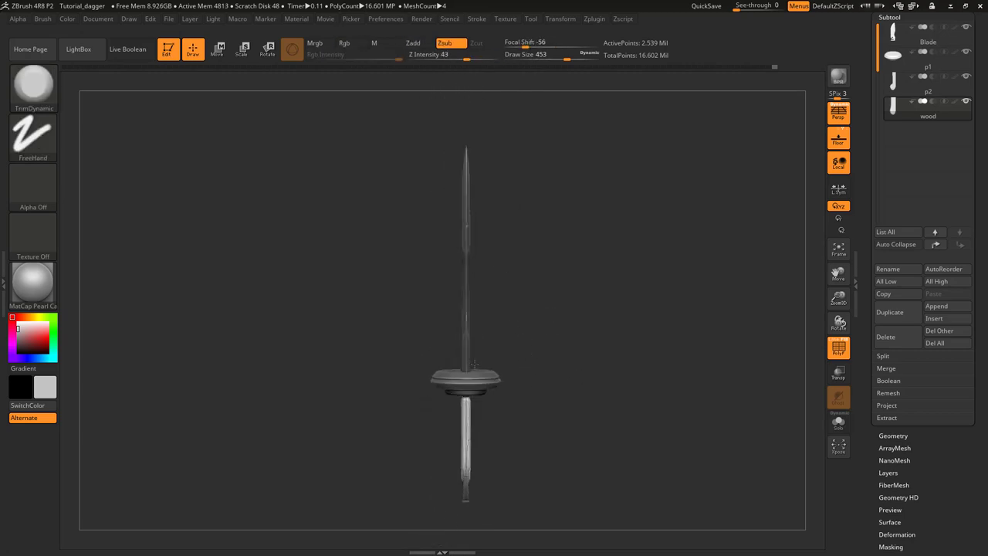
mouse_move(489, 423)
alt+right_down()
mouse_move(502, 390)
mouse_move(543, 358)
mouse_move(532, 401)
alt+right_up()
mouse_move(566, 290)
alt+right_down()
mouse_move(540, 351)
mouse_move(509, 328)
alt+right_up()
mouse_move(510, 328)
ctrl+right_down()
mouse_move(484, 262)
mouse_move(435, 469)
mouse_move(422, 352)
mouse_move(487, 265)
mouse_move(522, 359)
ctrl+right_up()
mouse_move(502, 435)
alt+right_down()
mouse_move(521, 369)
mouse_move(505, 366)
mouse_move(501, 382)
alt+right_up()
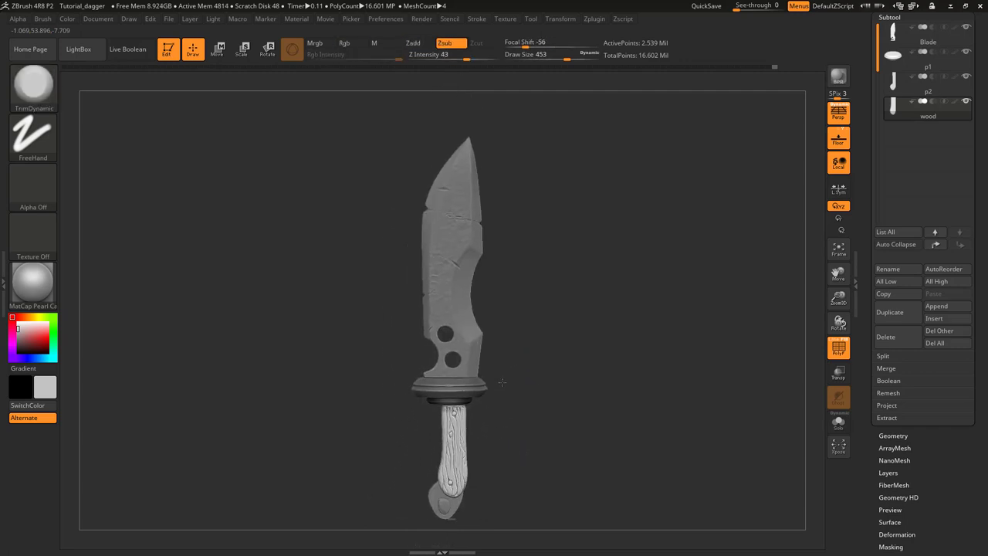